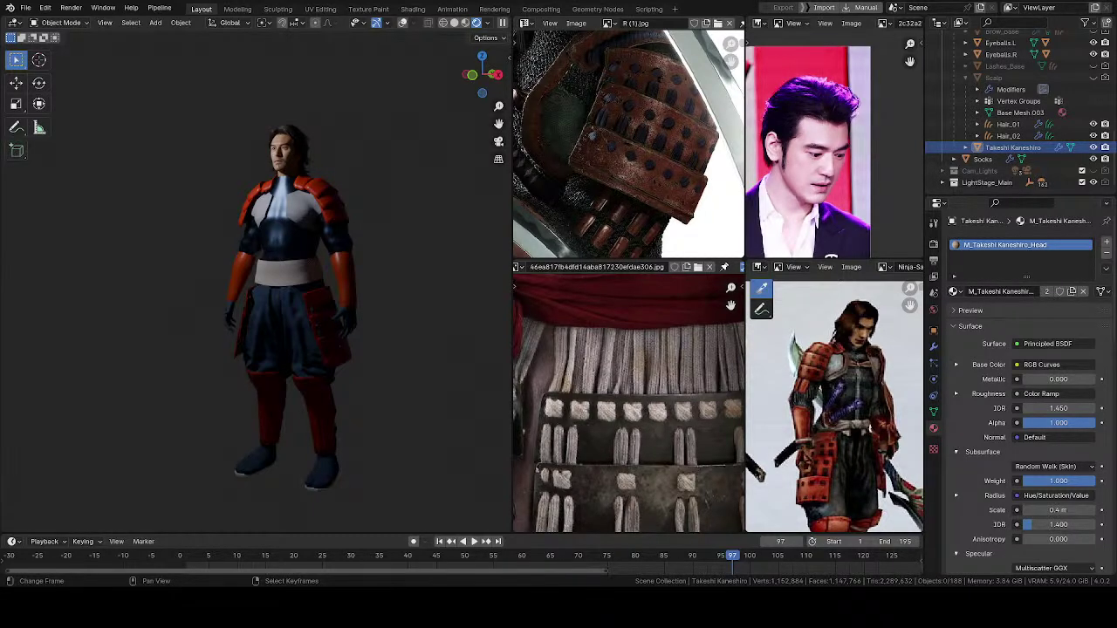
Step: Switch the viewport from rendered to solid shading to show the samurai character's forms
{"action": "middle_click_drag", "start_coordinate": [289, 331], "coordinate": [366, 319]}
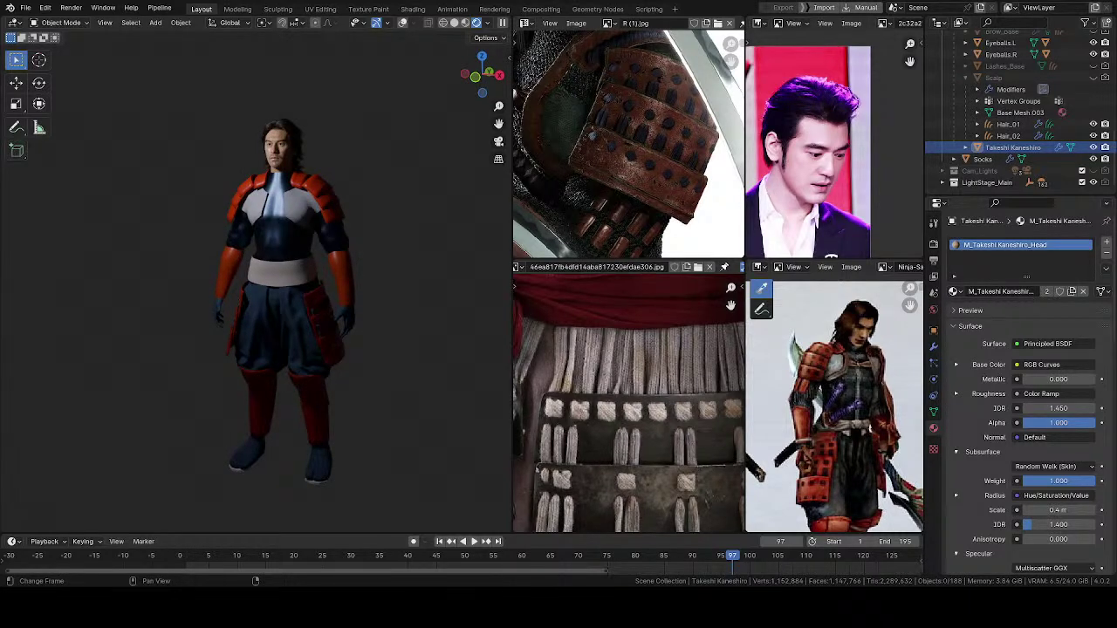
{"action": "middle_click_drag", "start_coordinate": [302, 247], "coordinate": [313, 278]}
{"action": "scroll", "coordinate": [352, 215], "scroll_direction": "up", "scroll_amount": 2}
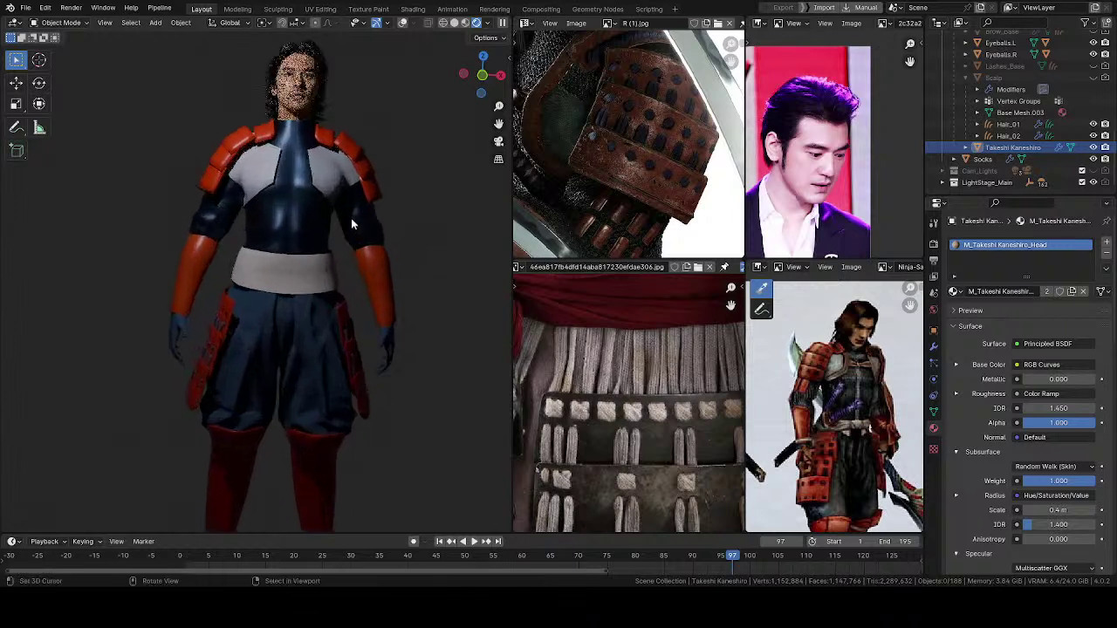
{"action": "middle_click_drag", "start_coordinate": [352, 214], "coordinate": [300, 225]}
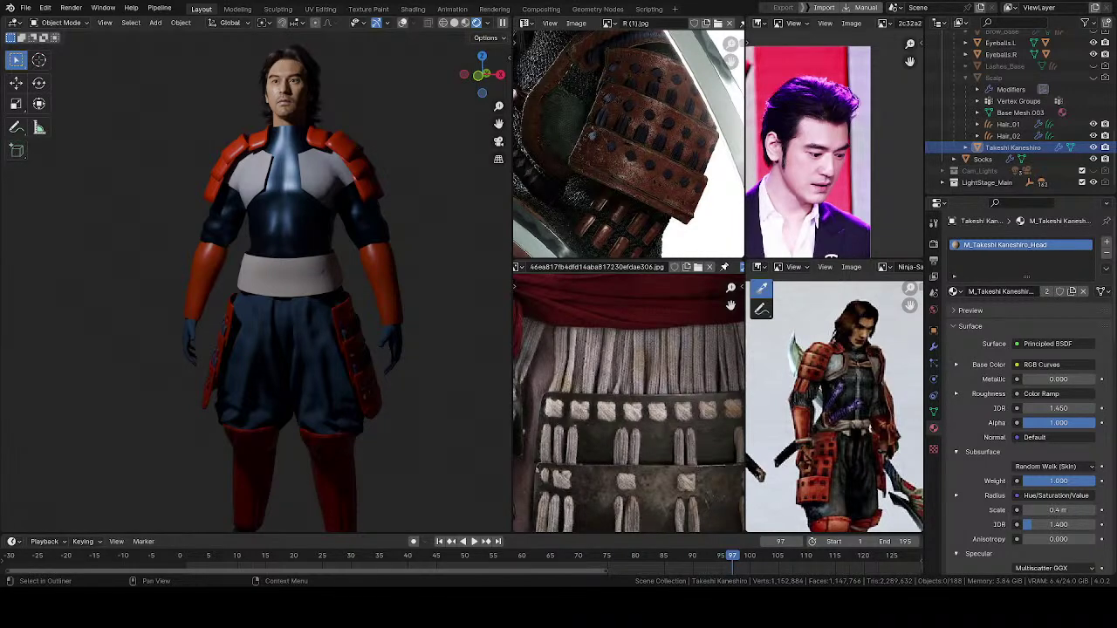
{"action": "key", "text": "z"}
{"action": "left_click", "coordinate": [303, 292]}
Step: Examine the laced thigh armour plates and the waist area against the reference images
{"action": "middle_click_drag", "start_coordinate": [303, 292], "coordinate": [306, 341]}
{"action": "scroll", "coordinate": [293, 349], "scroll_direction": "up", "scroll_amount": 2}
{"action": "scroll", "coordinate": [312, 312], "scroll_direction": "up", "scroll_amount": 2}
{"action": "scroll", "coordinate": [341, 364], "scroll_direction": "up", "scroll_amount": 2}
{"action": "scroll", "coordinate": [664, 391], "scroll_direction": "up", "scroll_amount": 2}
{"action": "middle_click_drag", "start_coordinate": [665, 391], "coordinate": [685, 349], "text": "ctrl"}
{"action": "middle_click_drag", "start_coordinate": [593, 386], "coordinate": [616, 354]}
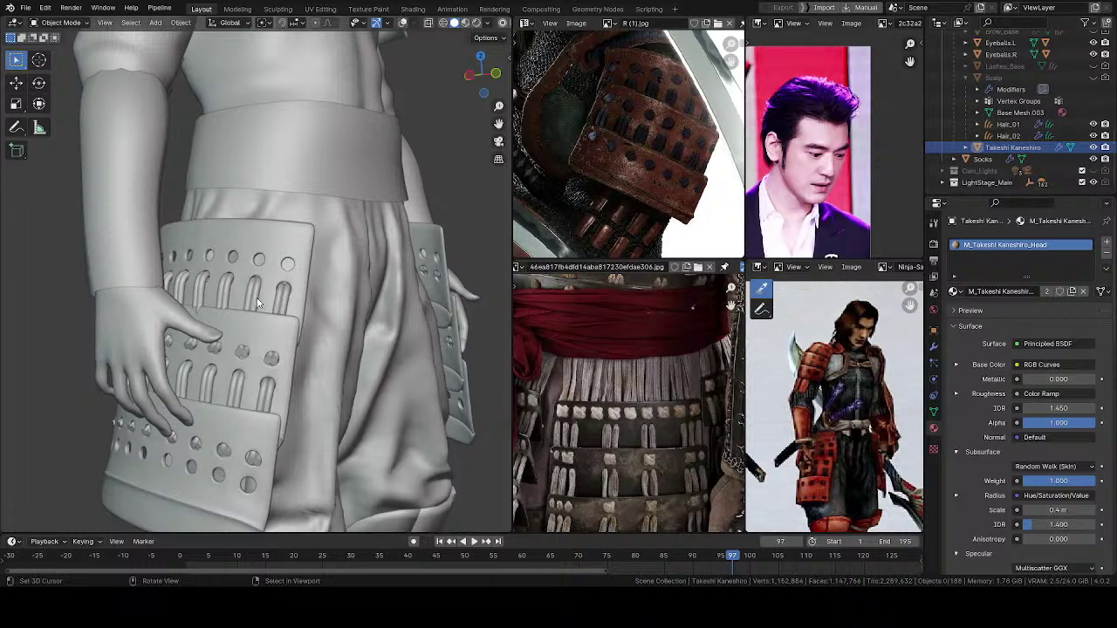
{"action": "middle_click_drag", "start_coordinate": [265, 259], "coordinate": [270, 227]}
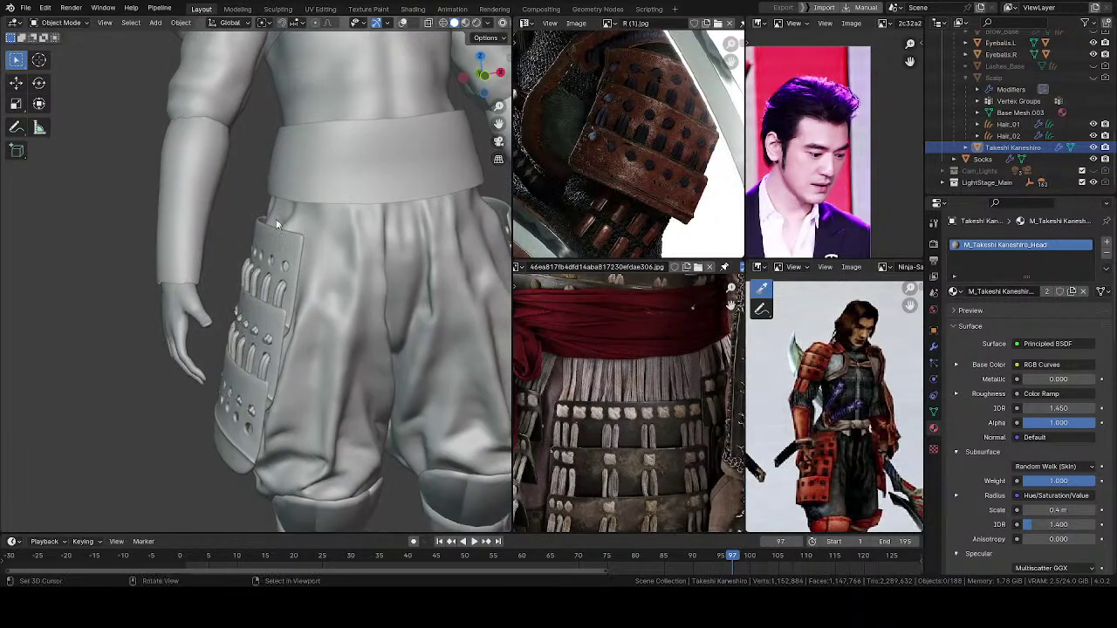
{"action": "middle_click_drag", "start_coordinate": [296, 291], "coordinate": [364, 215]}
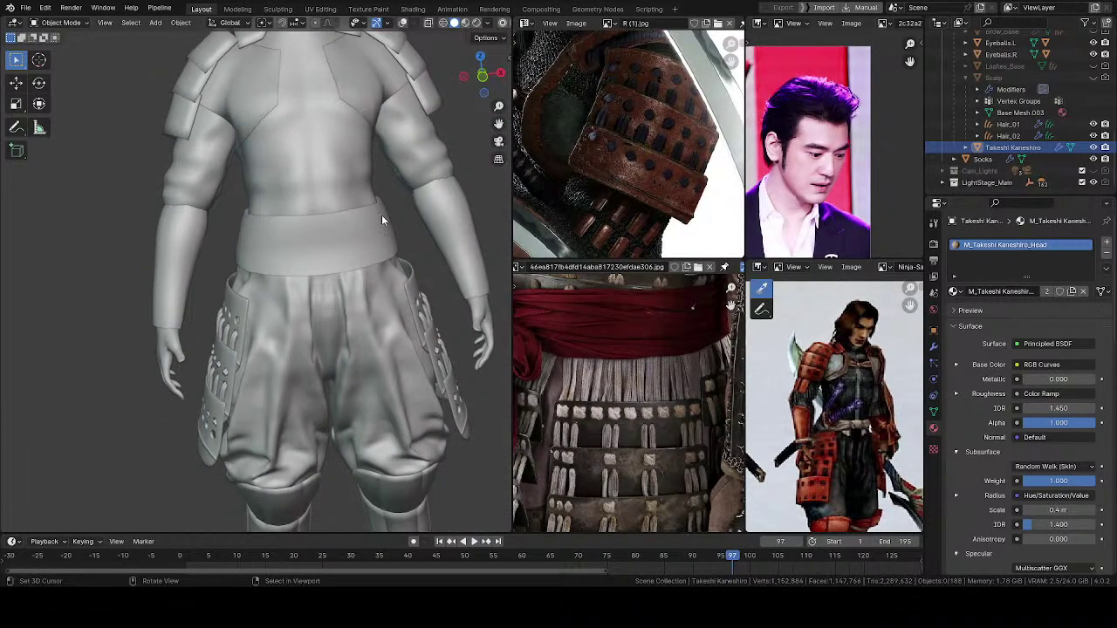
Step: Select the belt around the waist and turn on the viewport overlays
{"action": "left_click", "coordinate": [382, 215]}
{"action": "key", "text": "z"}
{"action": "left_click", "coordinate": [367, 121]}
{"action": "mouse_move", "coordinate": [368, 149]}
{"action": "middle_mouse_down"}
{"action": "mouse_move", "coordinate": [349, 250]}
{"action": "mouse_move", "coordinate": [367, 272]}
{"action": "middle_mouse_up"}
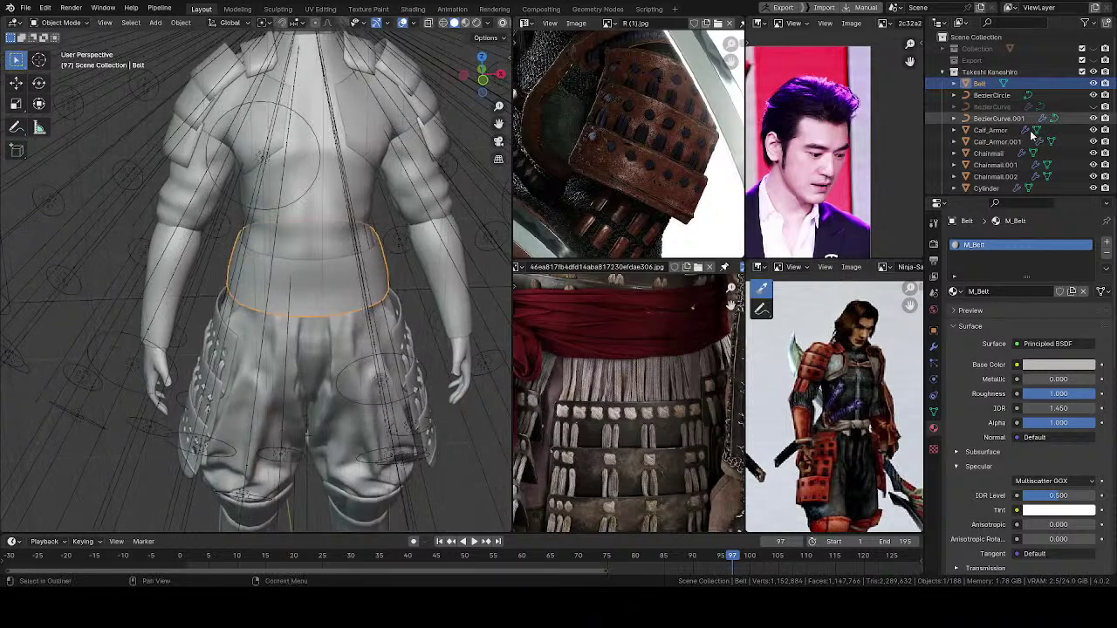
Step: Exclude the LightStage_Main collection from the view layer
{"action": "scroll", "coordinate": [1033, 123], "scroll_direction": "down", "scroll_amount": 6}
{"action": "left_click", "coordinate": [1083, 183]}
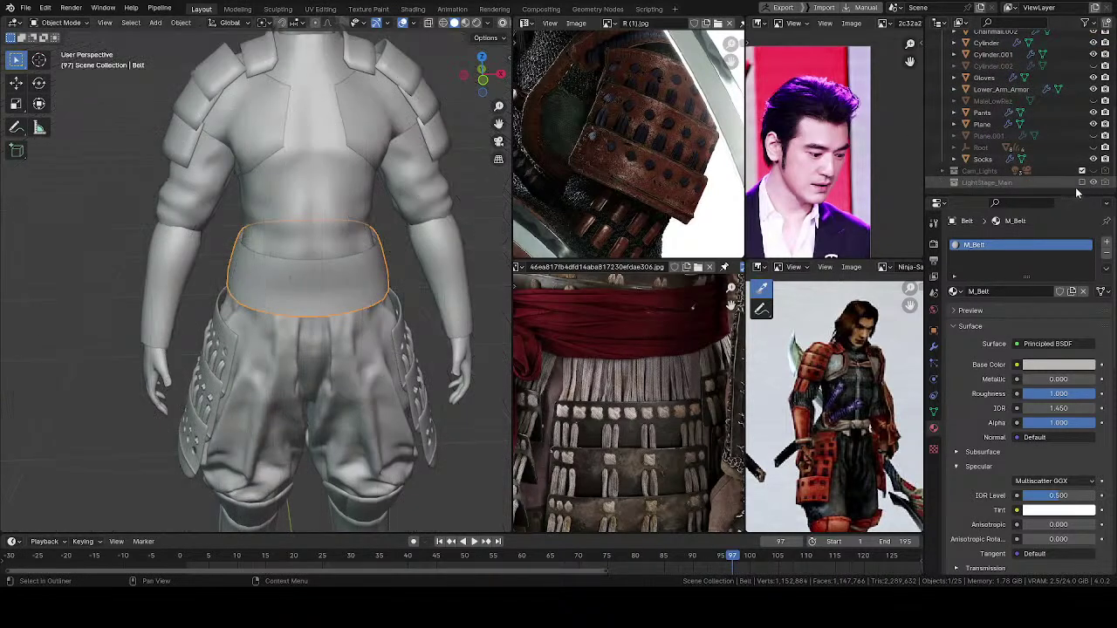
{"action": "left_click", "coordinate": [1083, 182]}
{"action": "left_click", "coordinate": [1094, 182]}
Step: Select the shoulder armour object on the character
{"action": "scroll", "coordinate": [301, 316], "scroll_direction": "down", "scroll_amount": 3}
{"action": "middle_click_drag", "start_coordinate": [301, 316], "coordinate": [354, 318]}
{"action": "middle_click_drag", "start_coordinate": [662, 151], "coordinate": [690, 165]}
{"action": "middle_click_drag", "start_coordinate": [262, 297], "coordinate": [391, 203]}
{"action": "right_click", "coordinate": [260, 210]}
{"action": "middle_click_drag", "start_coordinate": [262, 263], "coordinate": [281, 335]}
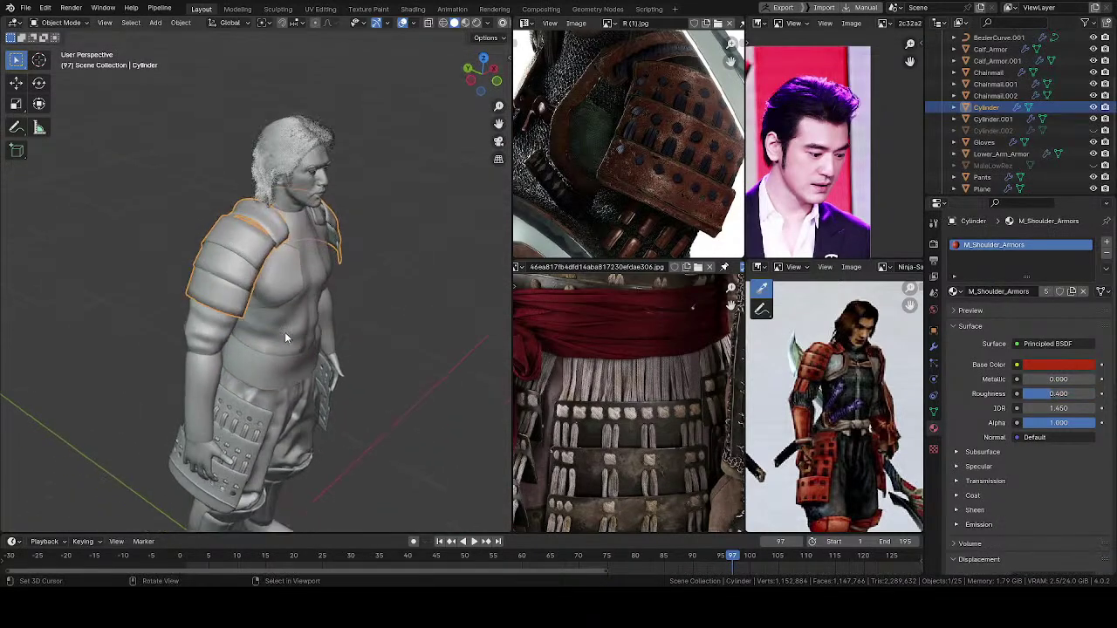
Step: Check the shoulder armour's modifier stack and inspect its mesh up close in Edit Mode
{"action": "left_click", "coordinate": [934, 347]}
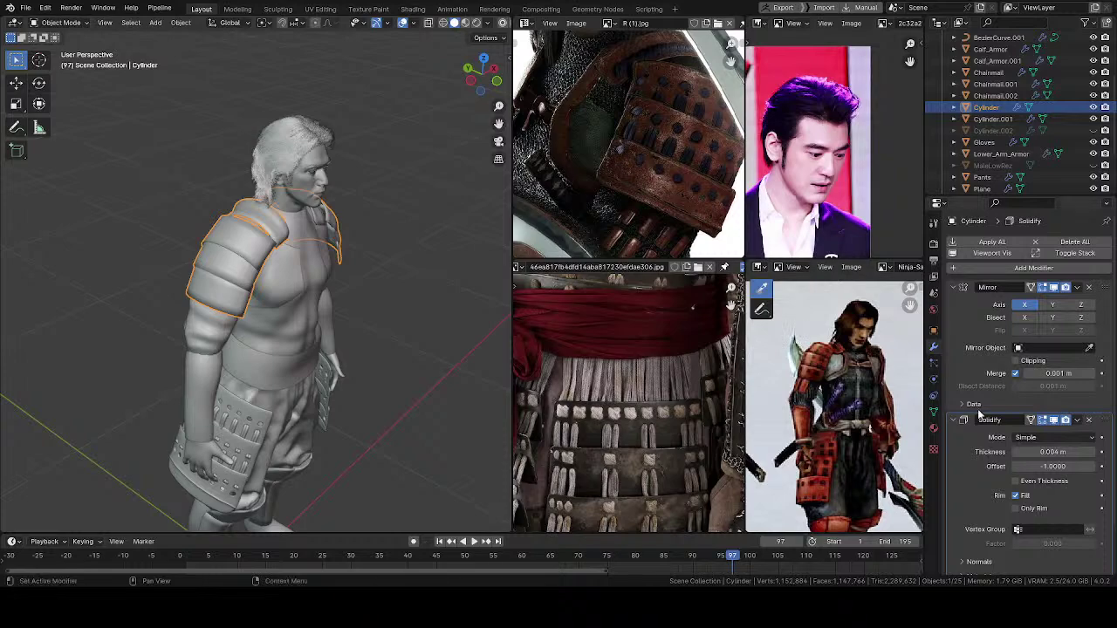
{"action": "scroll", "coordinate": [977, 273], "scroll_direction": "down", "scroll_amount": 2}
{"action": "middle_click_drag", "start_coordinate": [246, 323], "coordinate": [245, 360]}
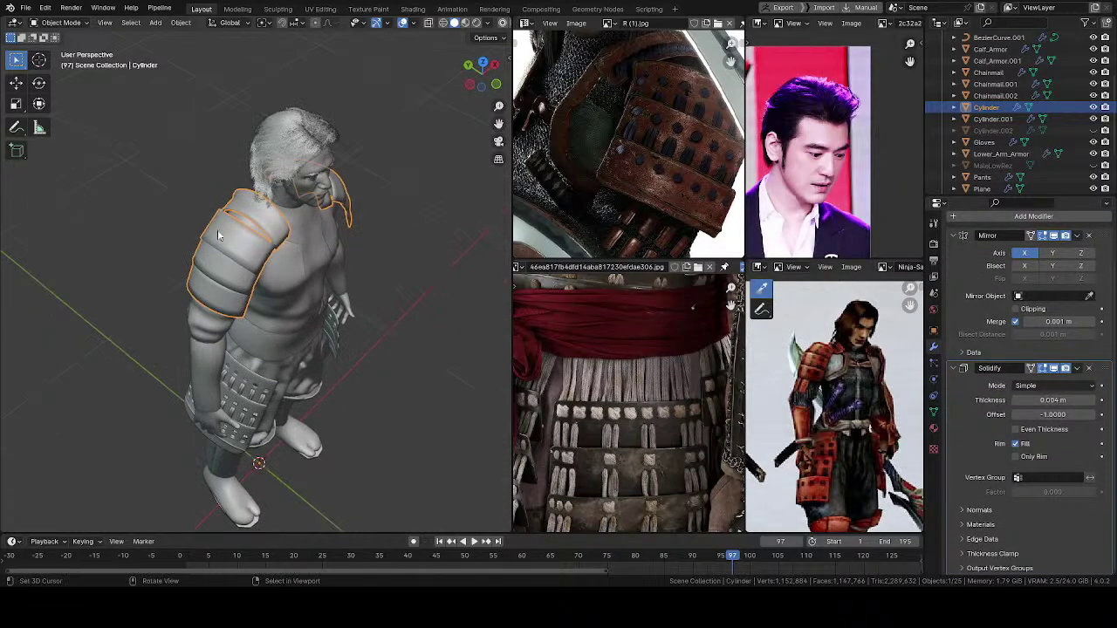
{"action": "key", "text": "Tab"}
{"action": "scroll", "coordinate": [306, 229], "scroll_direction": "up", "scroll_amount": 6}
{"action": "middle_click_drag", "start_coordinate": [255, 318], "coordinate": [393, 214]}
{"action": "scroll", "coordinate": [268, 217], "scroll_direction": "up", "scroll_amount": 2}
{"action": "key", "text": "Tab"}
{"action": "scroll", "coordinate": [243, 279], "scroll_direction": "down", "scroll_amount": 8}
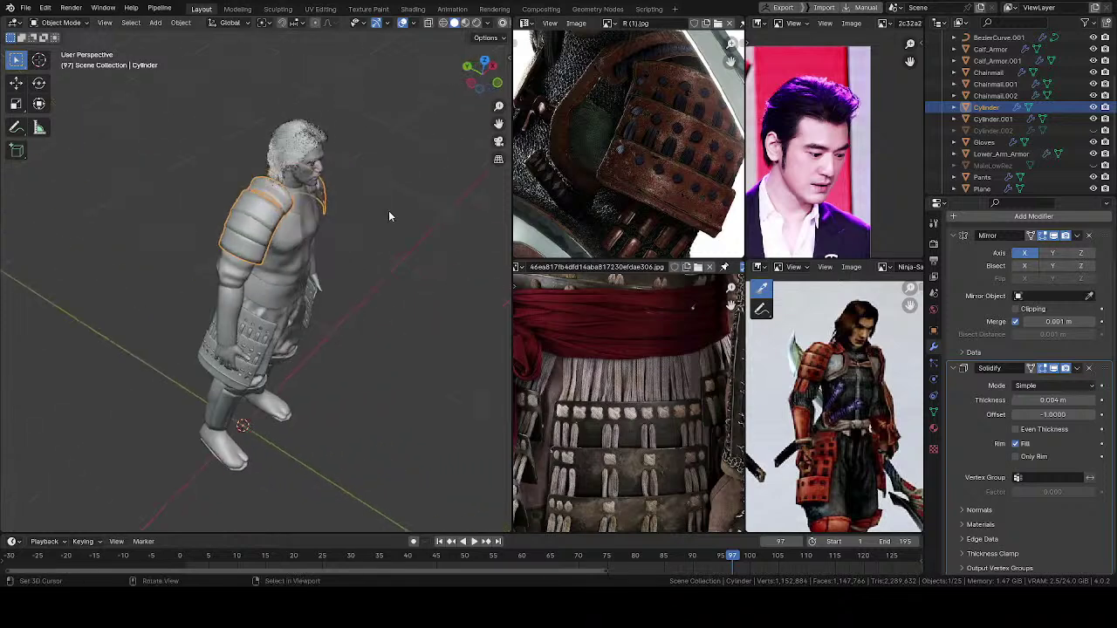
Step: Make a linked duplicate of the shoulder armour, leaving it in its original place
{"action": "middle_click_drag", "start_coordinate": [305, 323], "coordinate": [282, 284]}
{"action": "key", "text": "shift+d"}
{"action": "right_click", "coordinate": [305, 322]}
Step: Remove the Mirror and Solidify modifiers from the linked shoulder armour copy
{"action": "middle_click_drag", "start_coordinate": [316, 346], "coordinate": [267, 297]}
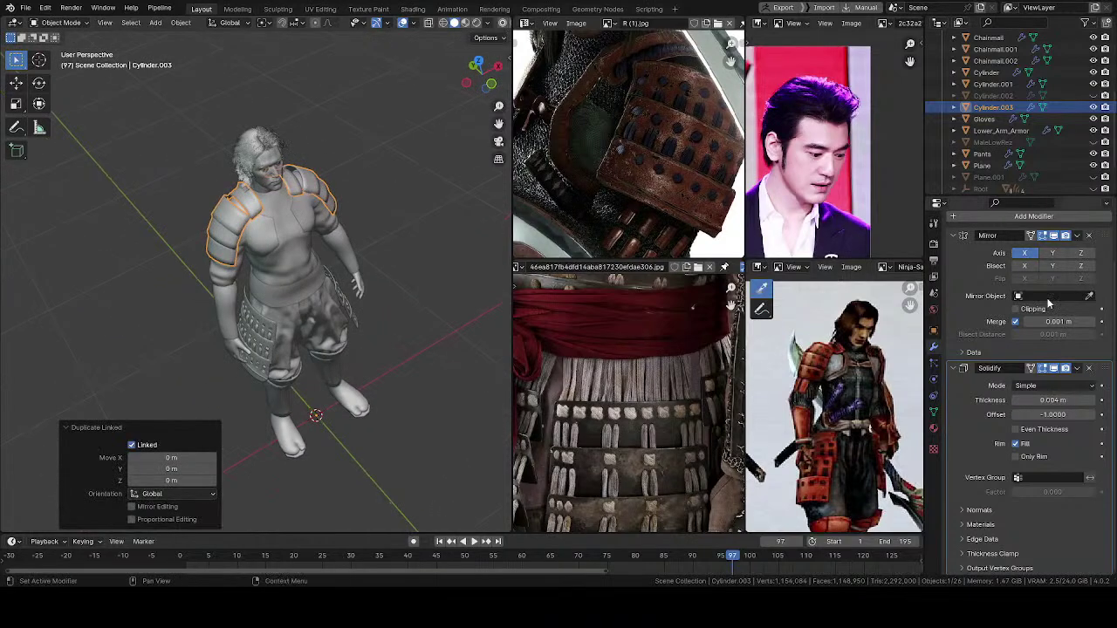
{"action": "left_click", "coordinate": [1090, 235]}
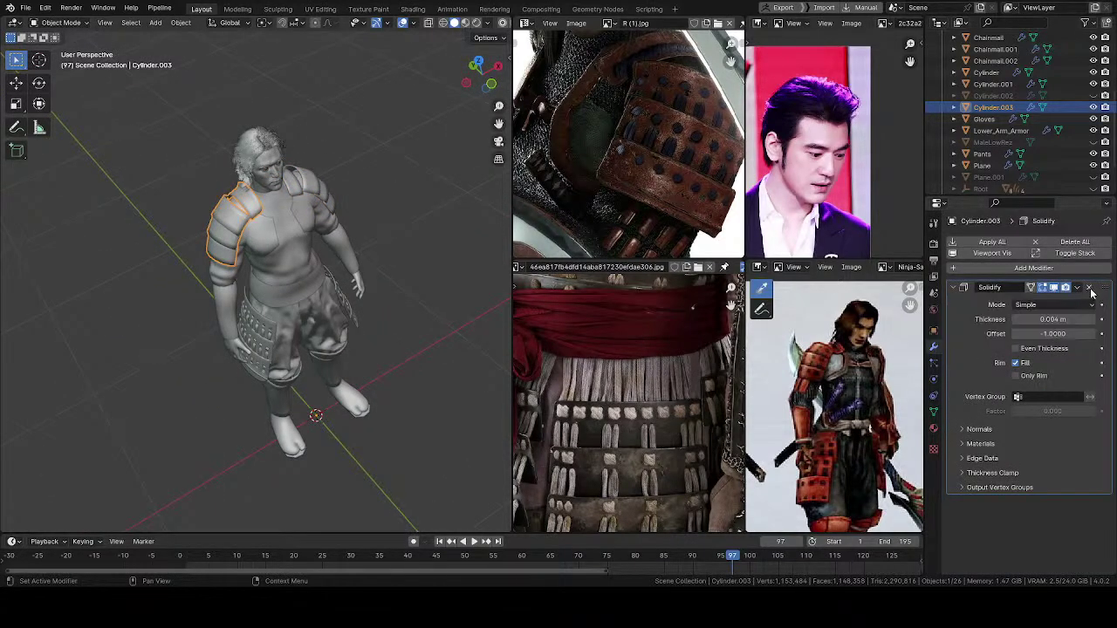
{"action": "left_click", "coordinate": [1090, 287]}
{"action": "middle_click_drag", "start_coordinate": [393, 408], "coordinate": [275, 365]}
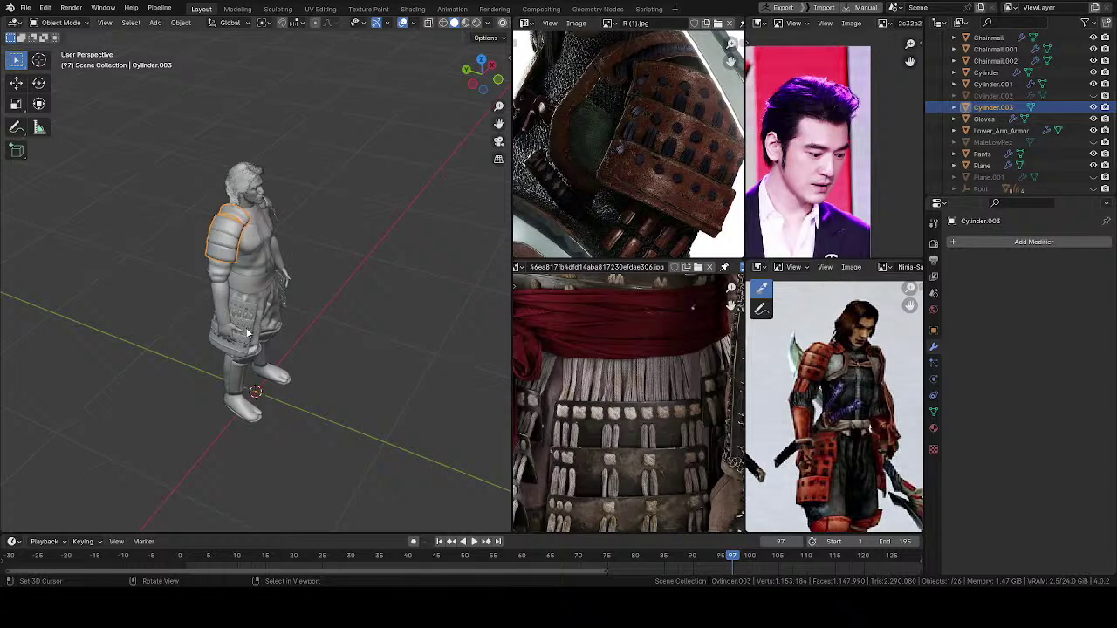
{"action": "key", "text": "alt+g"}
Step: Try rotating the copy's whole mesh -90° in top view and moving it toward the body's centreline
{"action": "middle_click_drag", "start_coordinate": [262, 335], "coordinate": [269, 295]}
{"action": "key", "text": "Tab"}
{"action": "middle_click_drag", "start_coordinate": [372, 414], "coordinate": [374, 393], "text": "ctrl"}
{"action": "middle_click_drag", "start_coordinate": [443, 308], "coordinate": [337, 304]}
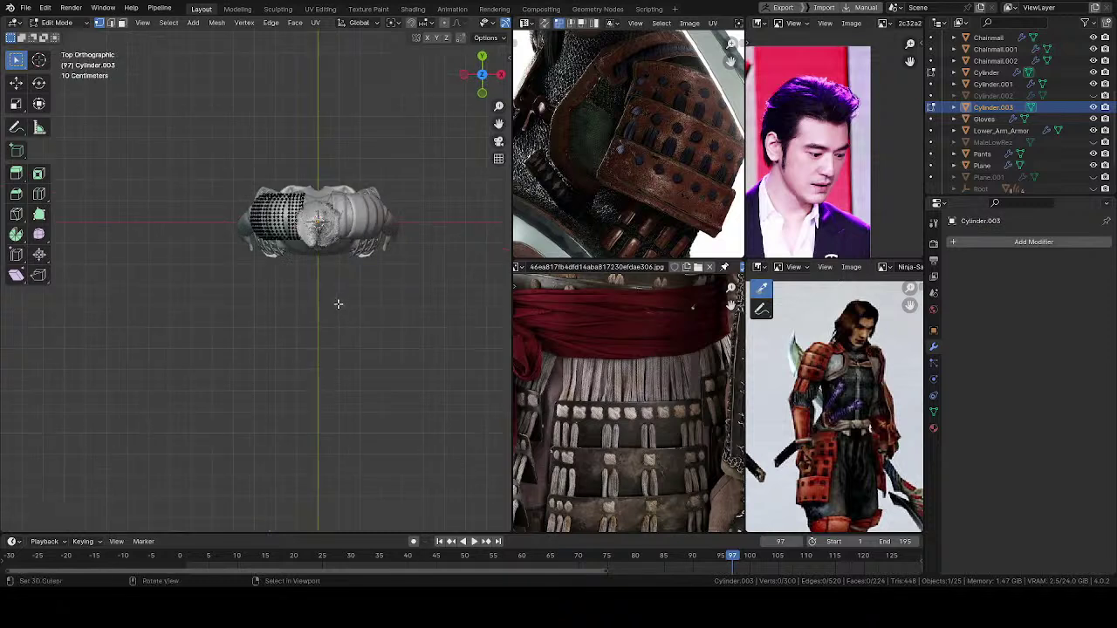
{"action": "key", "text": "a"}
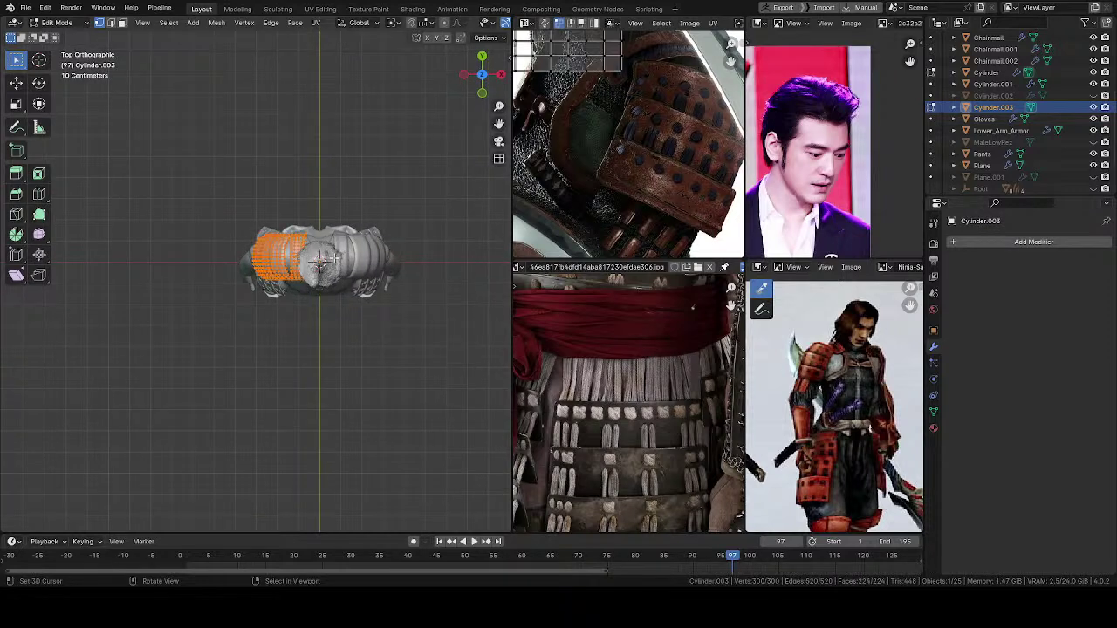
{"action": "key", "text": "r"}
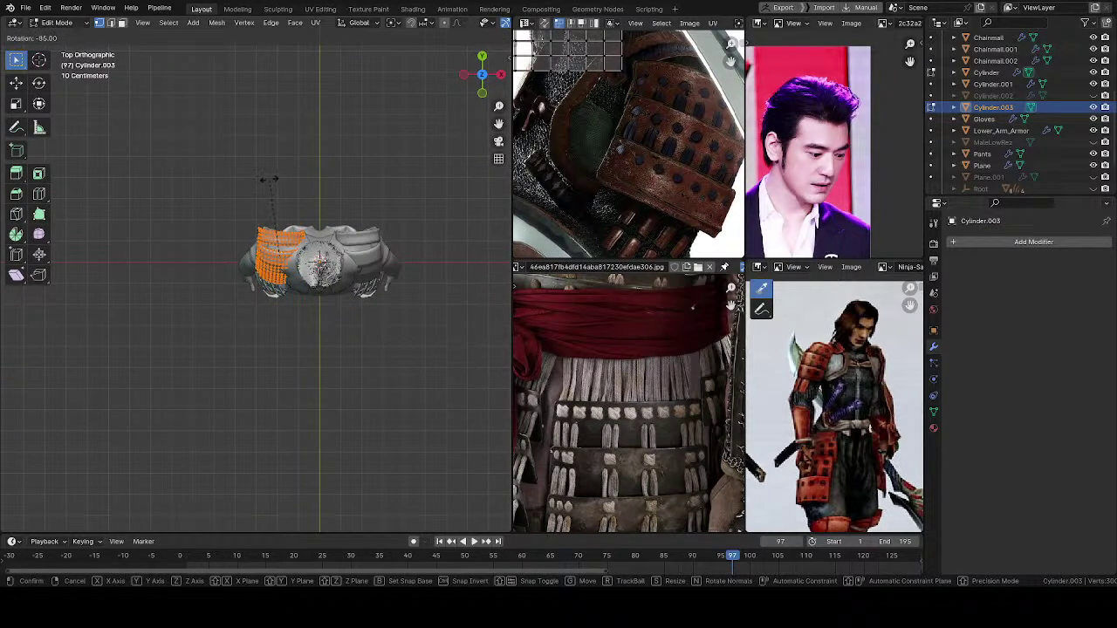
{"action": "key", "text": "Return"}
{"action": "key", "text": "g"}
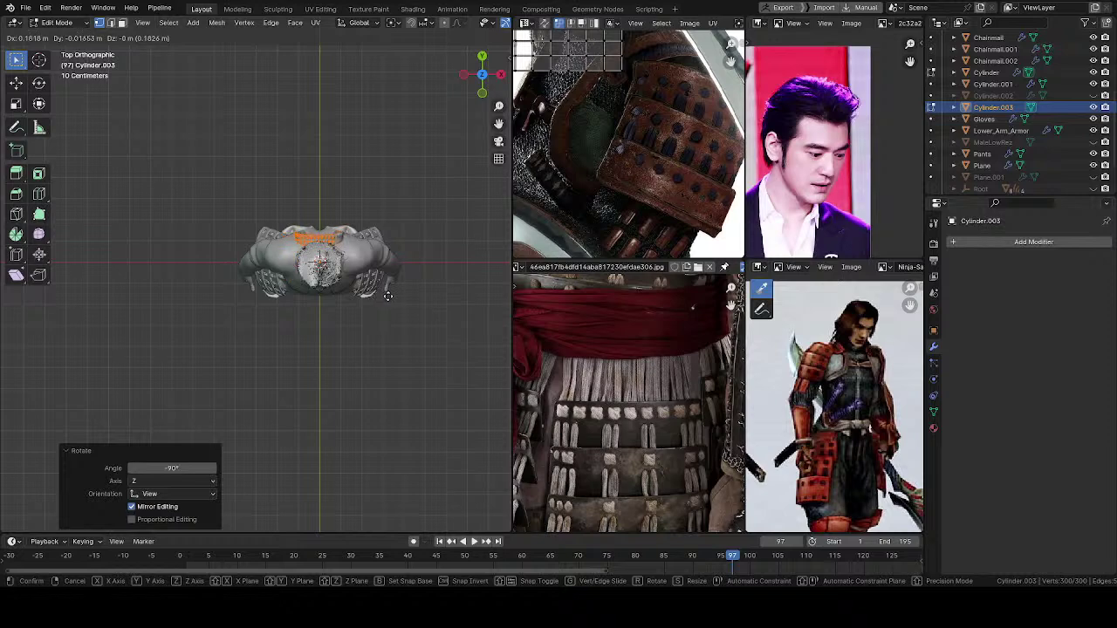
{"action": "left_click", "coordinate": [328, 305]}
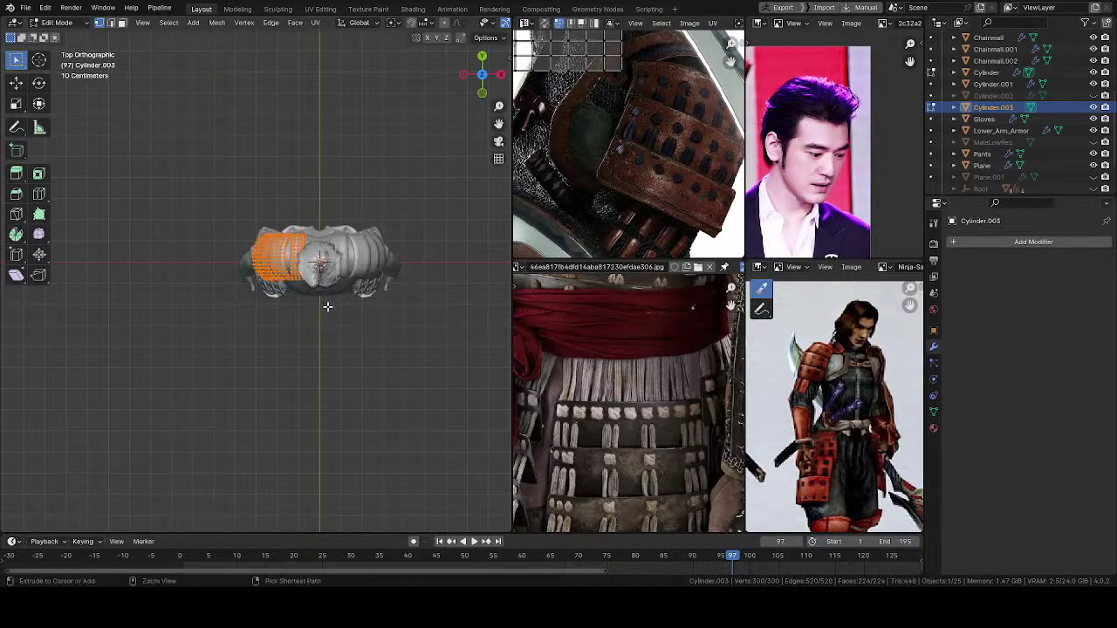
Step: Leave Edit Mode, show the hidden Cylinder.002 armour plate to check it, and hide it again
{"action": "middle_click_drag", "start_coordinate": [321, 325], "coordinate": [311, 362]}
{"action": "scroll", "coordinate": [322, 227], "scroll_direction": "up", "scroll_amount": 4}
{"action": "middle_click_drag", "start_coordinate": [312, 362], "coordinate": [262, 227]}
{"action": "key", "text": "Tab"}
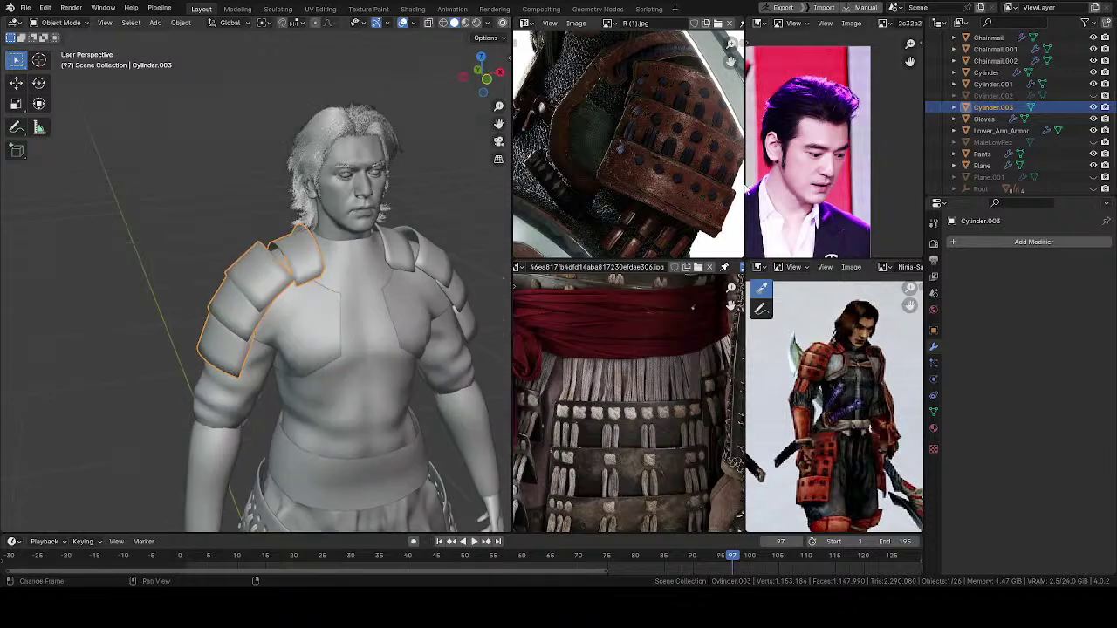
{"action": "left_click", "coordinate": [1038, 95]}
{"action": "scroll", "coordinate": [383, 434], "scroll_direction": "down", "scroll_amount": 3}
{"action": "scroll", "coordinate": [351, 350], "scroll_direction": "up", "scroll_amount": 2}
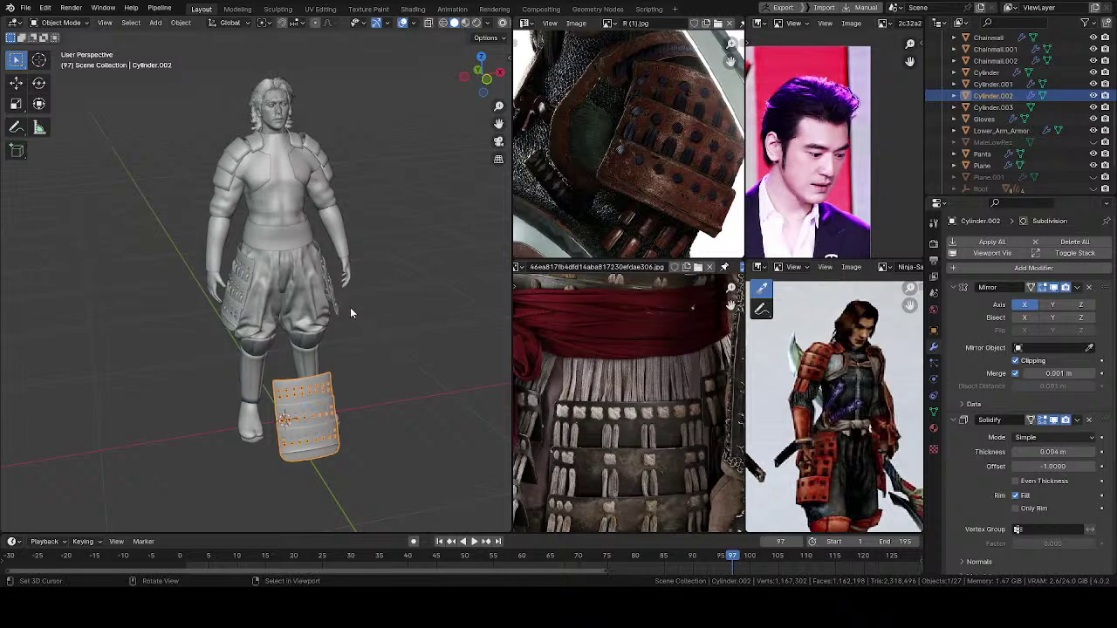
{"action": "key", "text": "h"}
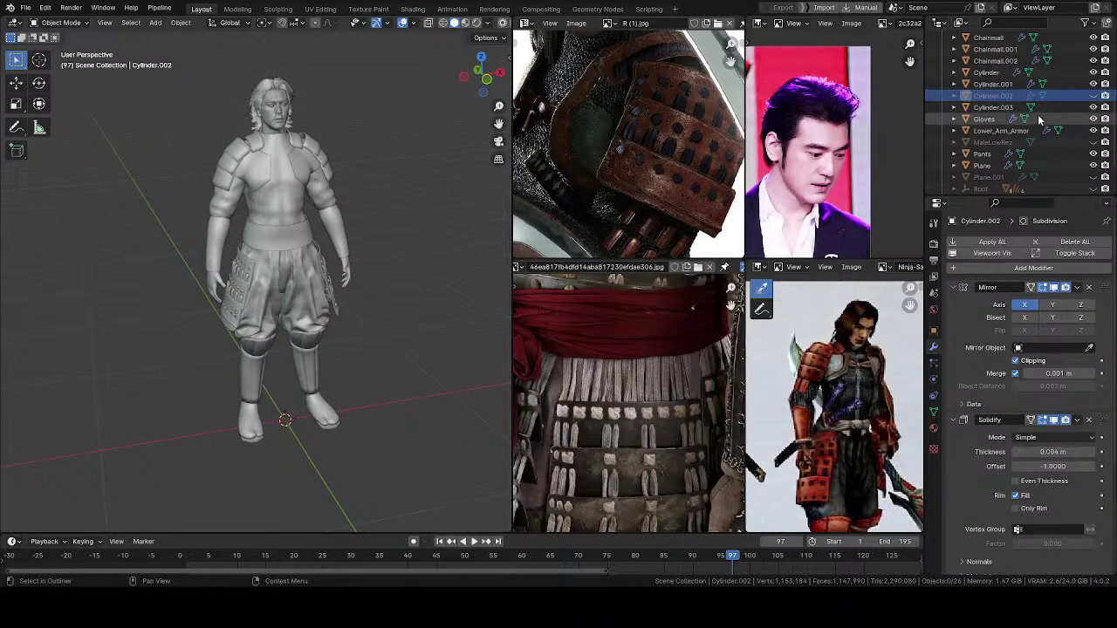
Step: Select the linked shoulder armour copy and inspect it up close where it overlaps the original
{"action": "left_click", "coordinate": [1012, 108]}
{"action": "scroll", "coordinate": [270, 214], "scroll_direction": "up", "scroll_amount": 2}
{"action": "middle_click_drag", "start_coordinate": [270, 214], "coordinate": [270, 256]}
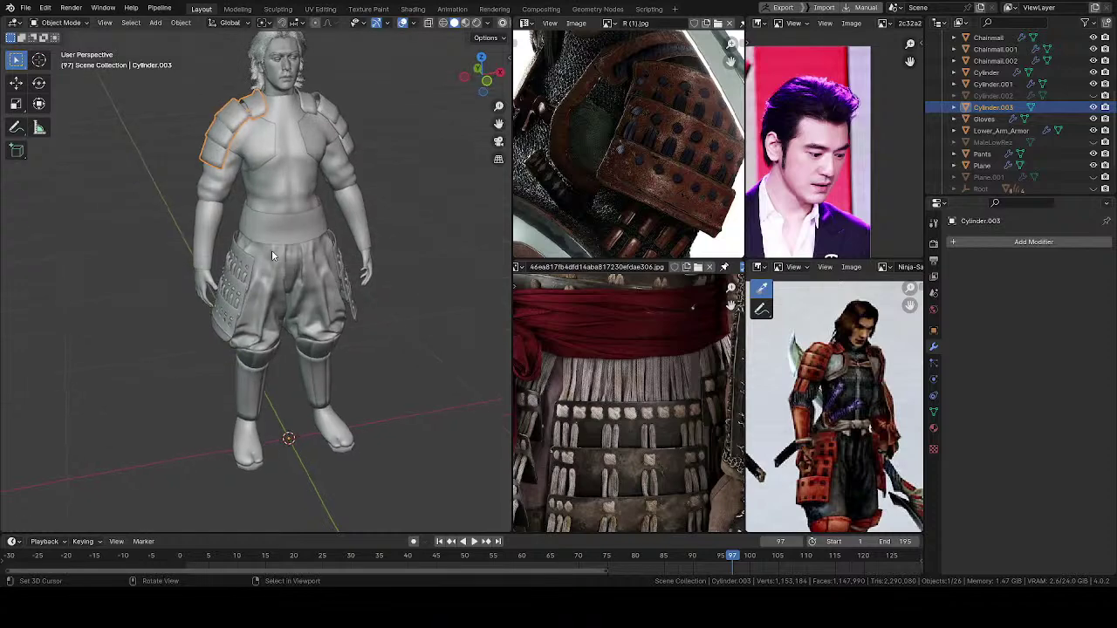
{"action": "middle_click_drag", "start_coordinate": [292, 180], "coordinate": [316, 352], "text": "shift"}
{"action": "scroll", "coordinate": [316, 352], "scroll_direction": "up", "scroll_amount": 8}
{"action": "middle_click_drag", "start_coordinate": [326, 193], "coordinate": [244, 239]}
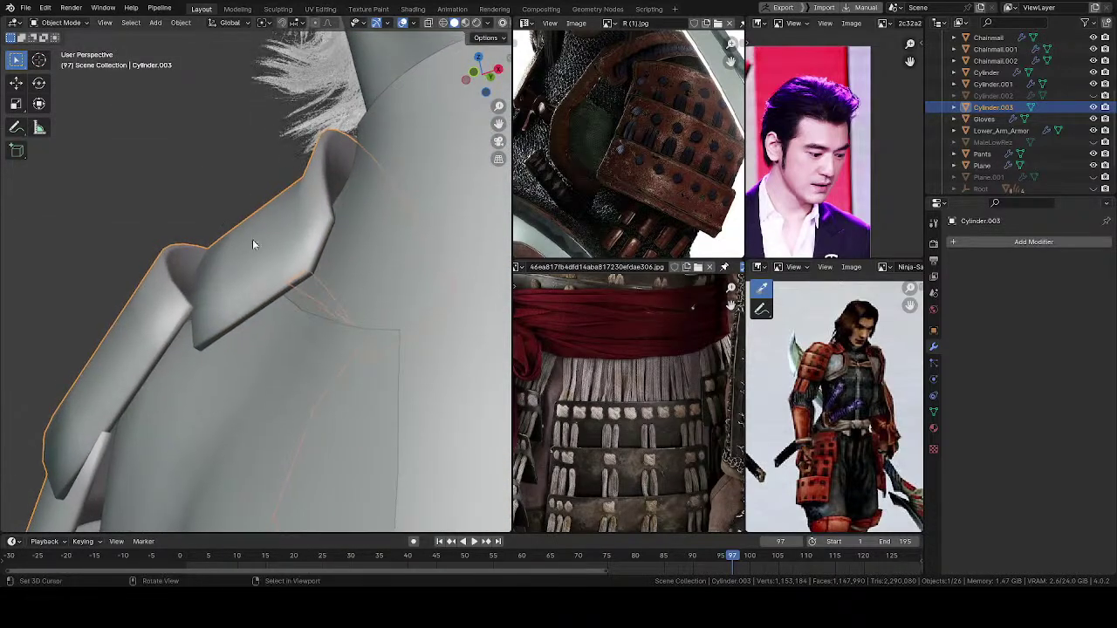
Step: Try moving the original mirrored shoulder armour away from the body and undo the move
{"action": "left_click", "coordinate": [287, 230]}
{"action": "scroll", "coordinate": [294, 234], "scroll_direction": "down", "scroll_amount": 8}
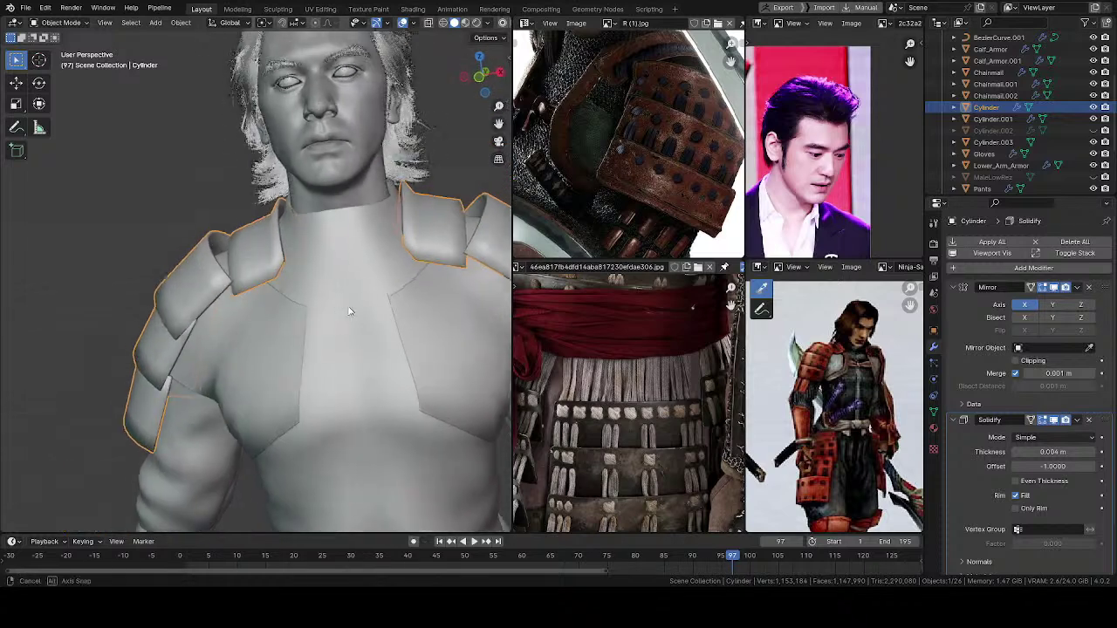
{"action": "key", "text": "g"}
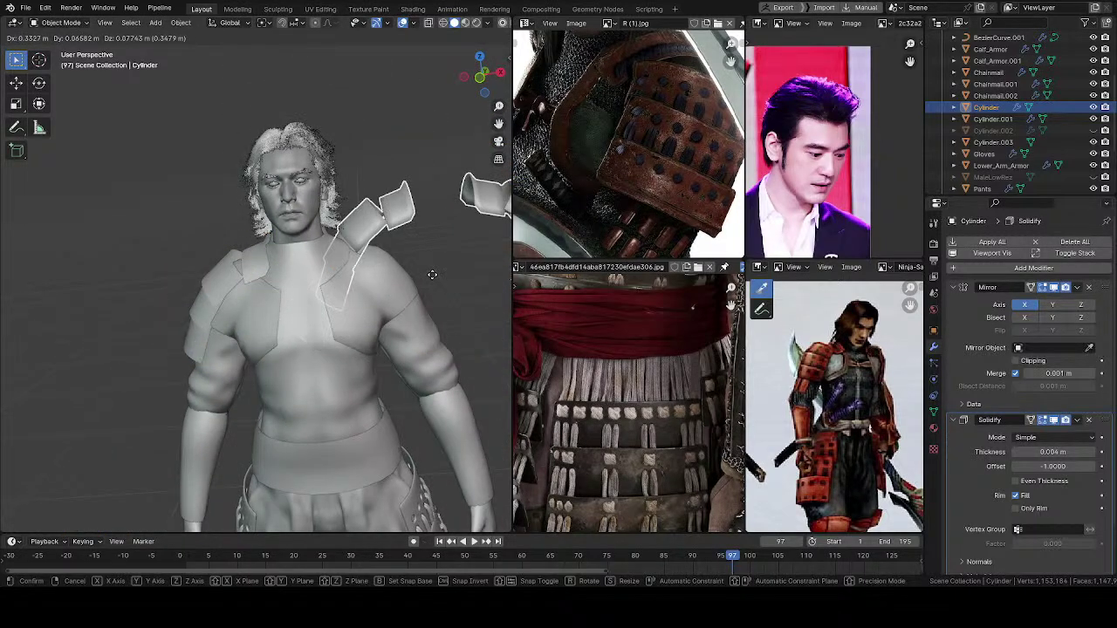
{"action": "left_click", "coordinate": [425, 274]}
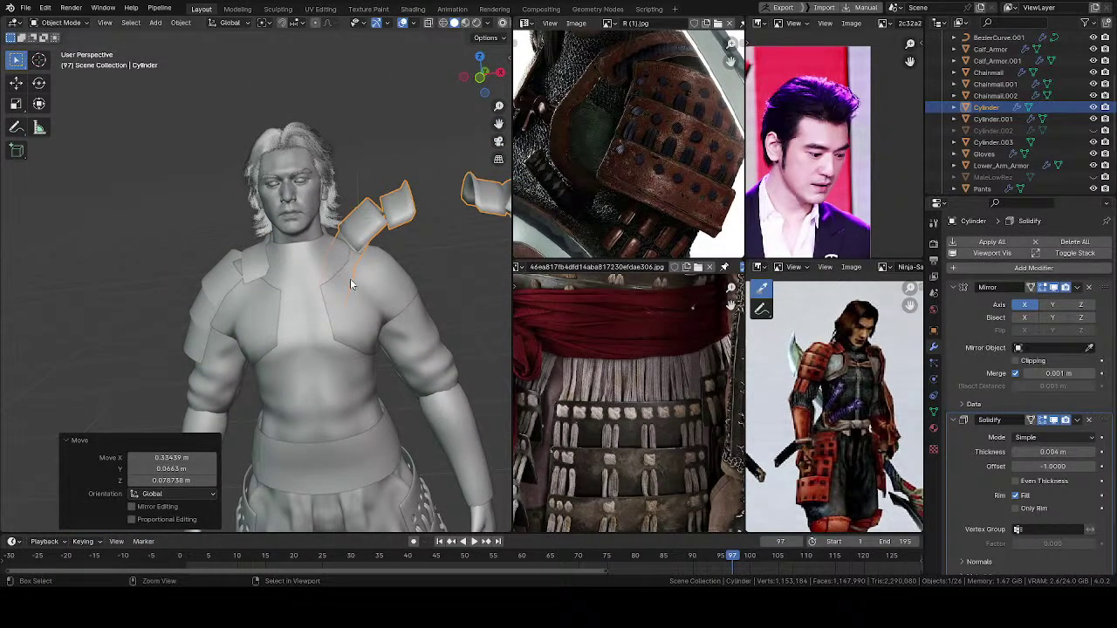
{"action": "key", "text": "ctrl+z"}
{"action": "middle_click_drag", "start_coordinate": [258, 261], "coordinate": [297, 244]}
{"action": "scroll", "coordinate": [275, 301], "scroll_direction": "up", "scroll_amount": 3}
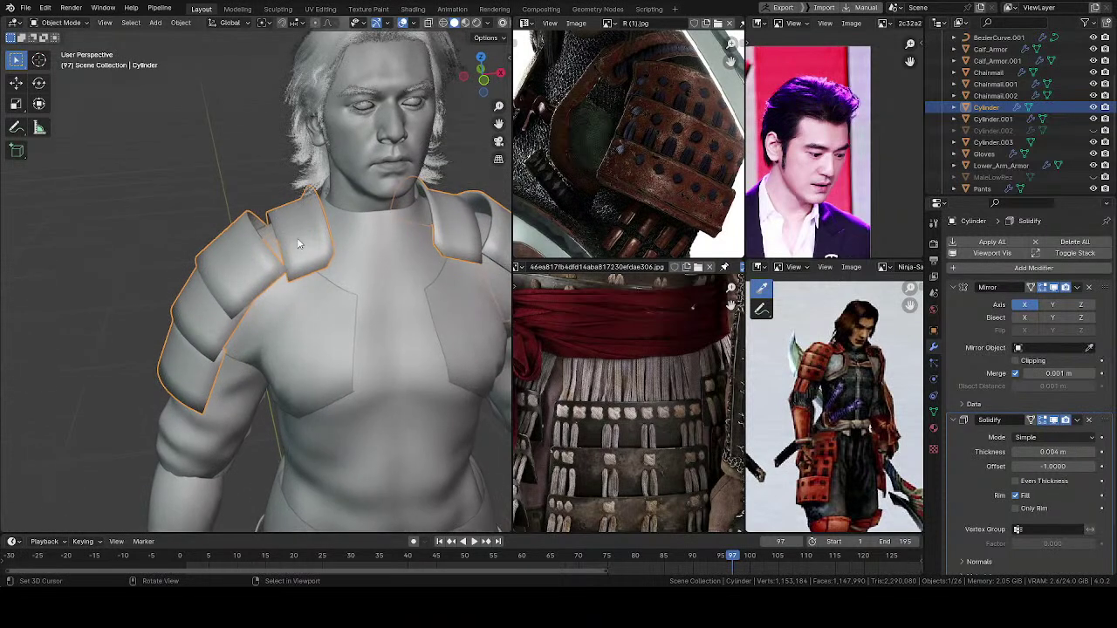
Step: Rotate the whole mesh of the linked shoulder armour copy -90° about Z in top view
{"action": "left_click", "coordinate": [244, 235]}
{"action": "scroll", "coordinate": [292, 286], "scroll_direction": "down", "scroll_amount": 6}
{"action": "middle_click_drag", "start_coordinate": [297, 294], "coordinate": [288, 361]}
{"action": "key", "text": "Tab"}
{"action": "key", "text": "r"}
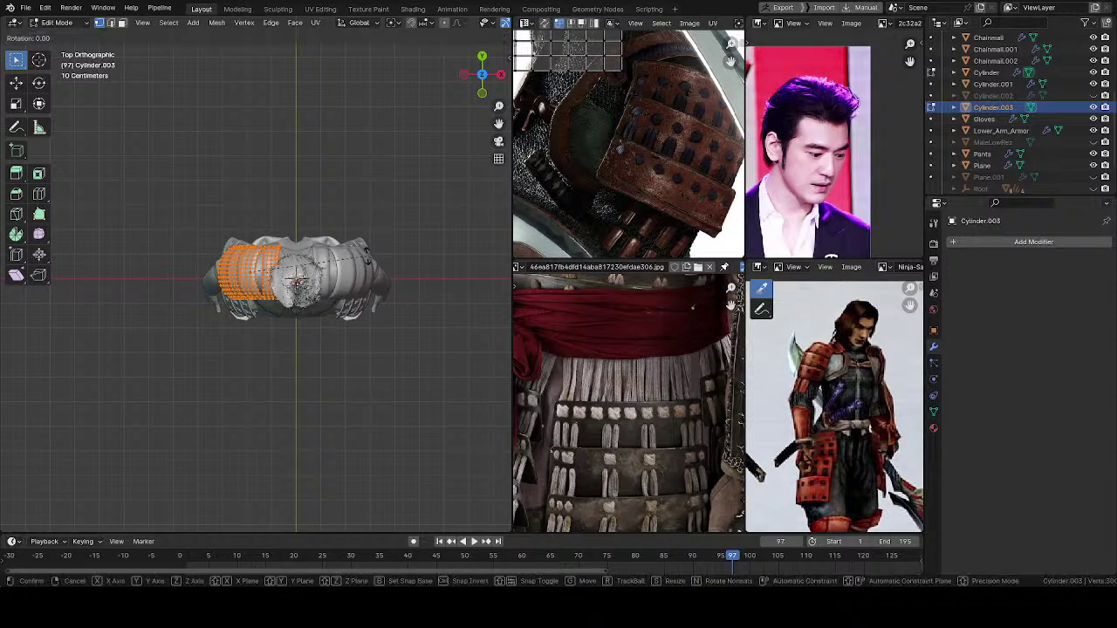
{"action": "mouse_move", "coordinate": [236, 153]}
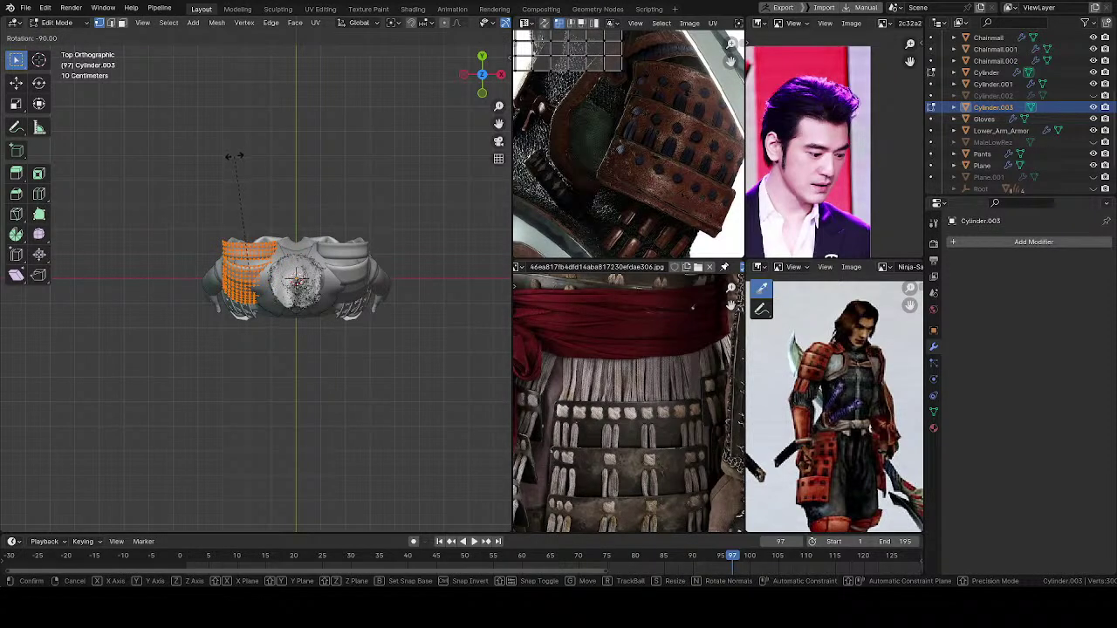
{"action": "left_click", "coordinate": [234, 156]}
Step: Move the rotated mesh about 0.19 m in X and -0.33 m in Y, centred in front of the body
{"action": "key", "text": "g"}
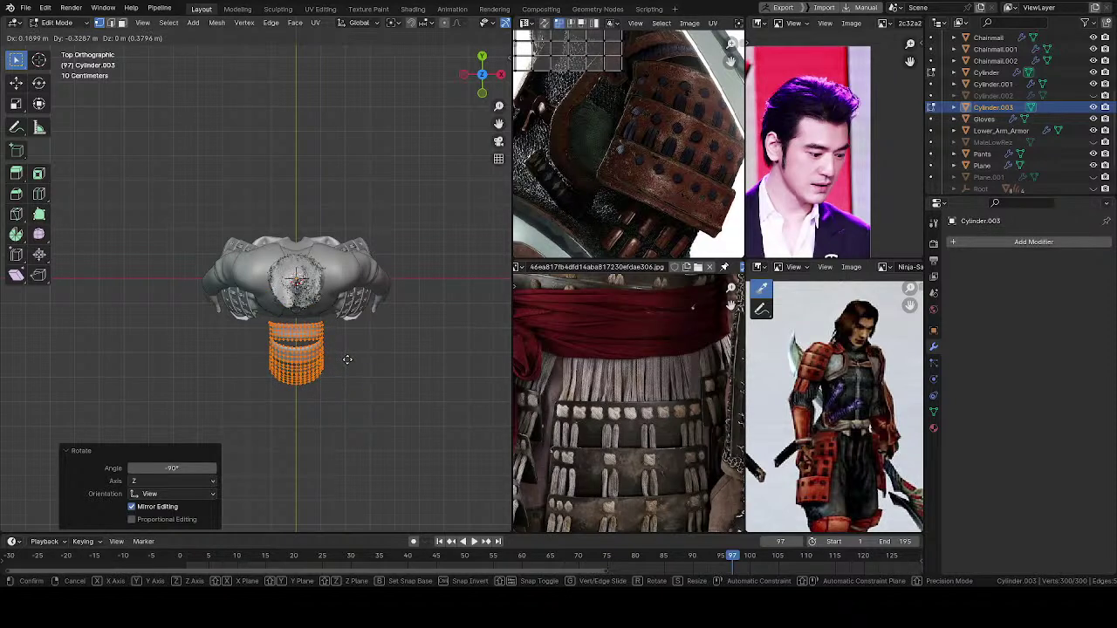
{"action": "left_click", "coordinate": [347, 360]}
{"action": "scroll", "coordinate": [328, 348], "scroll_direction": "up", "scroll_amount": 3}
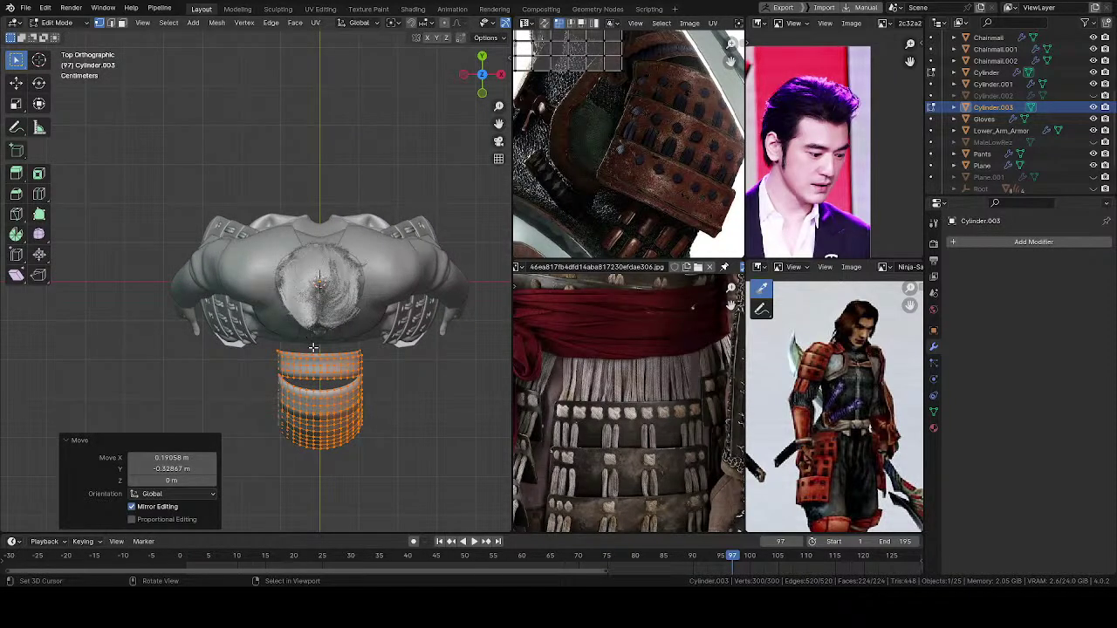
{"action": "key", "text": "Tab"}
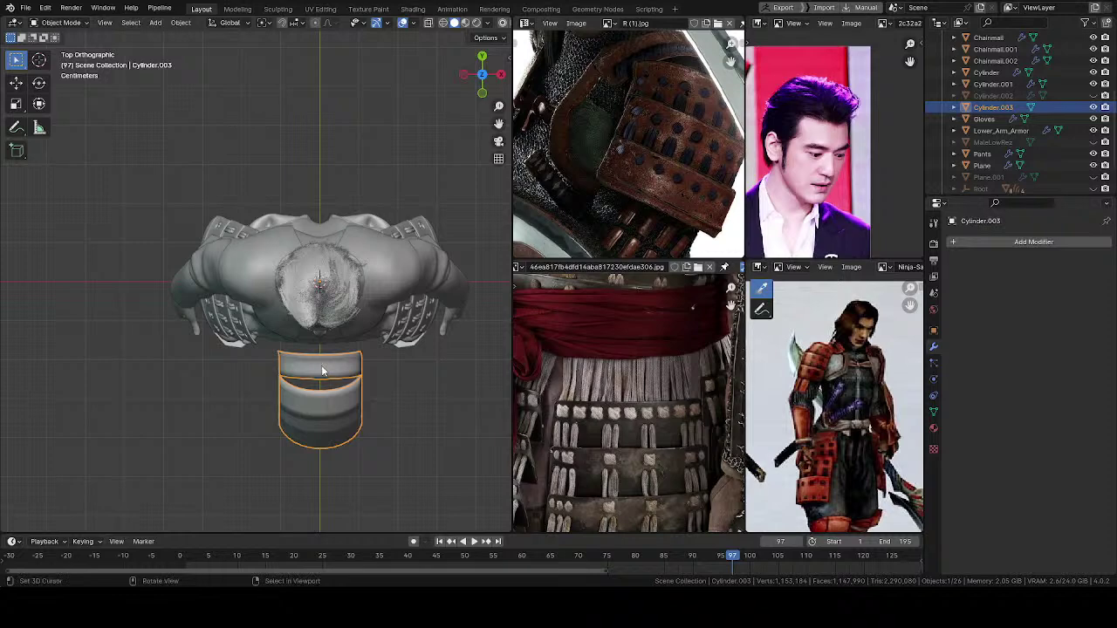
Step: Move the whole mesh of the shoulder armour copy down about 1.29 m along Z to foot level
{"action": "left_click", "coordinate": [322, 371]}
{"action": "scroll", "coordinate": [322, 375], "scroll_direction": "down", "scroll_amount": 2}
{"action": "mouse_move", "coordinate": [322, 377]}
{"action": "middle_mouse_down"}
{"action": "mouse_move", "coordinate": [321, 295]}
{"action": "mouse_move", "coordinate": [324, 382]}
{"action": "mouse_move", "coordinate": [291, 235]}
{"action": "mouse_move", "coordinate": [399, 386]}
{"action": "mouse_move", "coordinate": [287, 276]}
{"action": "mouse_move", "coordinate": [290, 365]}
{"action": "mouse_move", "coordinate": [316, 288]}
{"action": "middle_mouse_up"}
{"action": "right_click", "coordinate": [339, 335]}
{"action": "middle_click_drag", "start_coordinate": [316, 334], "coordinate": [305, 316]}
{"action": "middle_click_drag", "start_coordinate": [366, 397], "coordinate": [345, 251]}
{"action": "key", "text": "Tab"}
{"action": "key", "text": "g"}
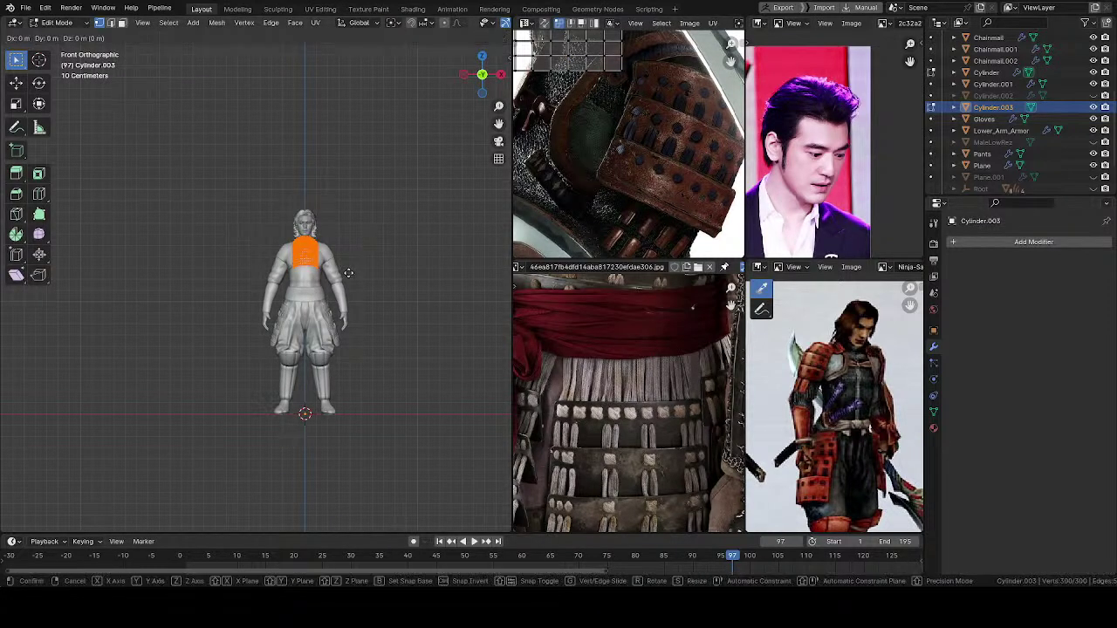
{"action": "key", "text": "z"}
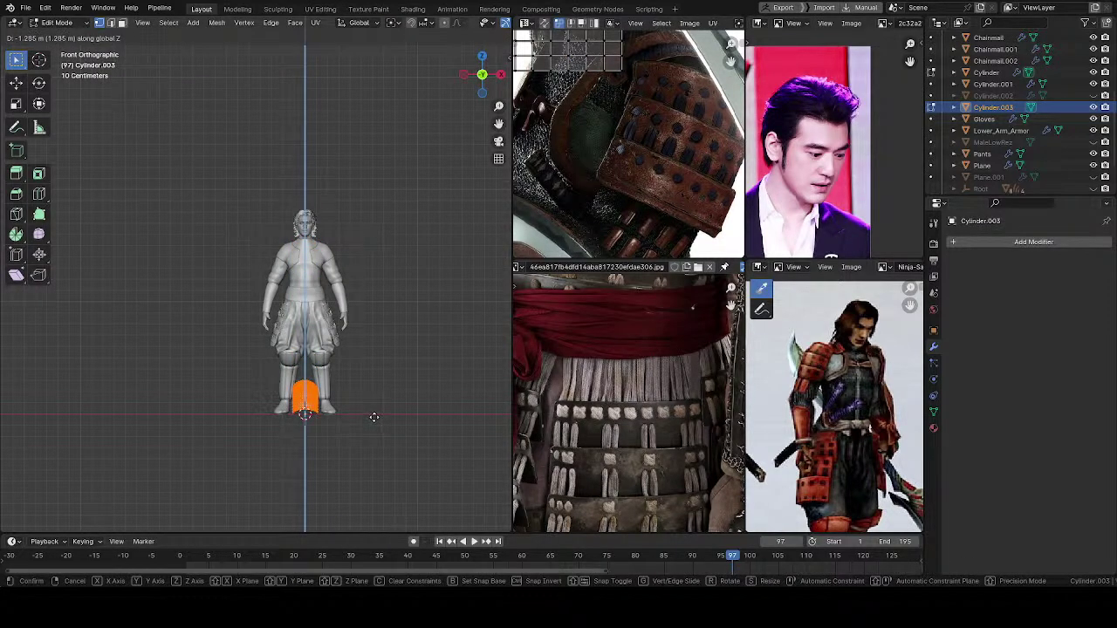
{"action": "left_click", "coordinate": [373, 418]}
Step: In side view, rotate the copy's whole mesh by -45° and adjust it by about 6° so the plates form an arch
{"action": "middle_click_drag", "start_coordinate": [374, 418], "coordinate": [474, 302]}
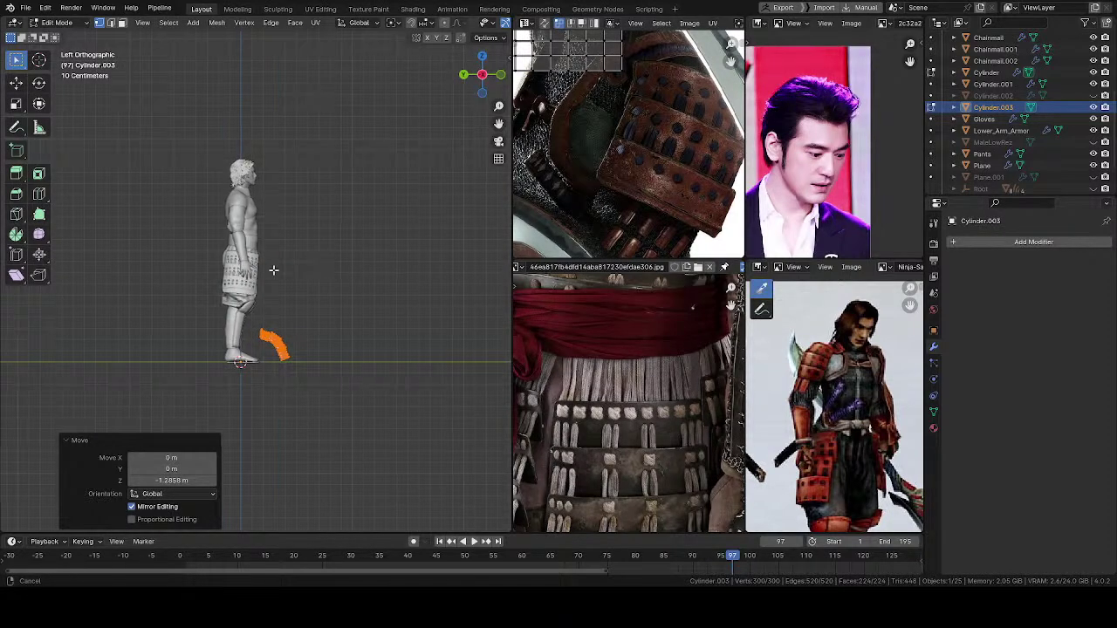
{"action": "middle_click_drag", "start_coordinate": [274, 270], "coordinate": [264, 257], "text": "shift"}
{"action": "key", "text": "r"}
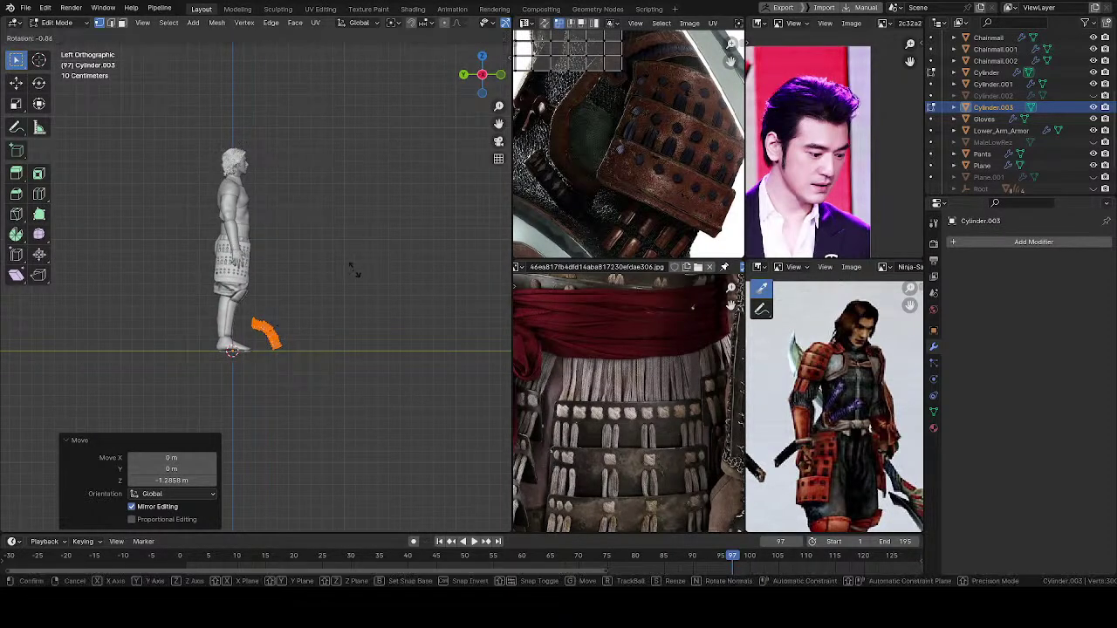
{"action": "left_click", "coordinate": [278, 250]}
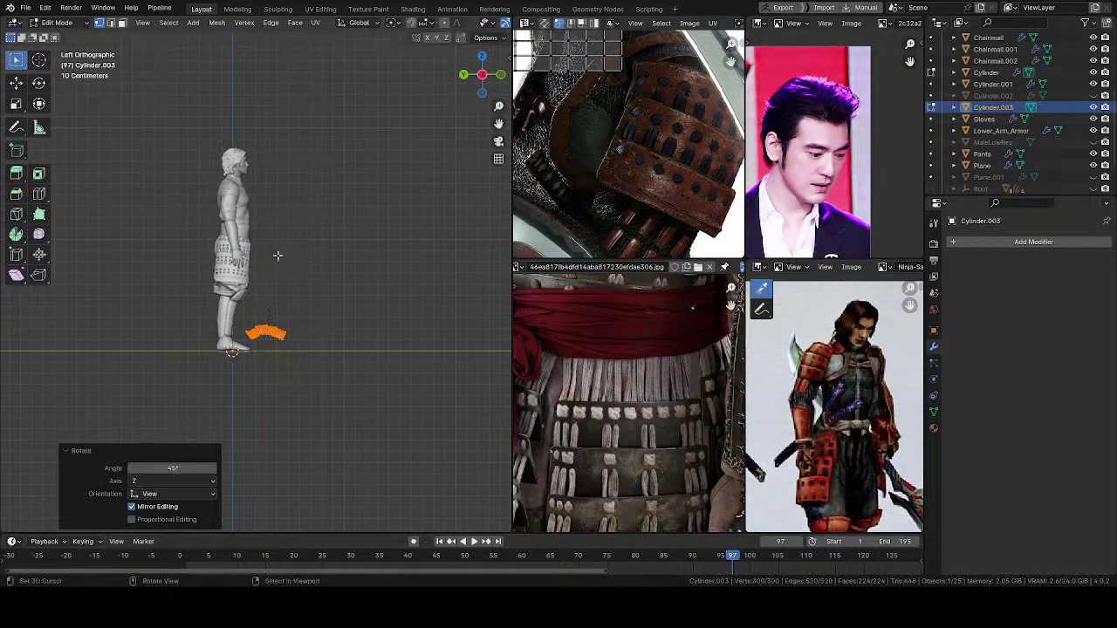
{"action": "scroll", "coordinate": [317, 209], "scroll_direction": "up", "scroll_amount": 8}
{"action": "scroll", "coordinate": [326, 278], "scroll_direction": "up", "scroll_amount": 3}
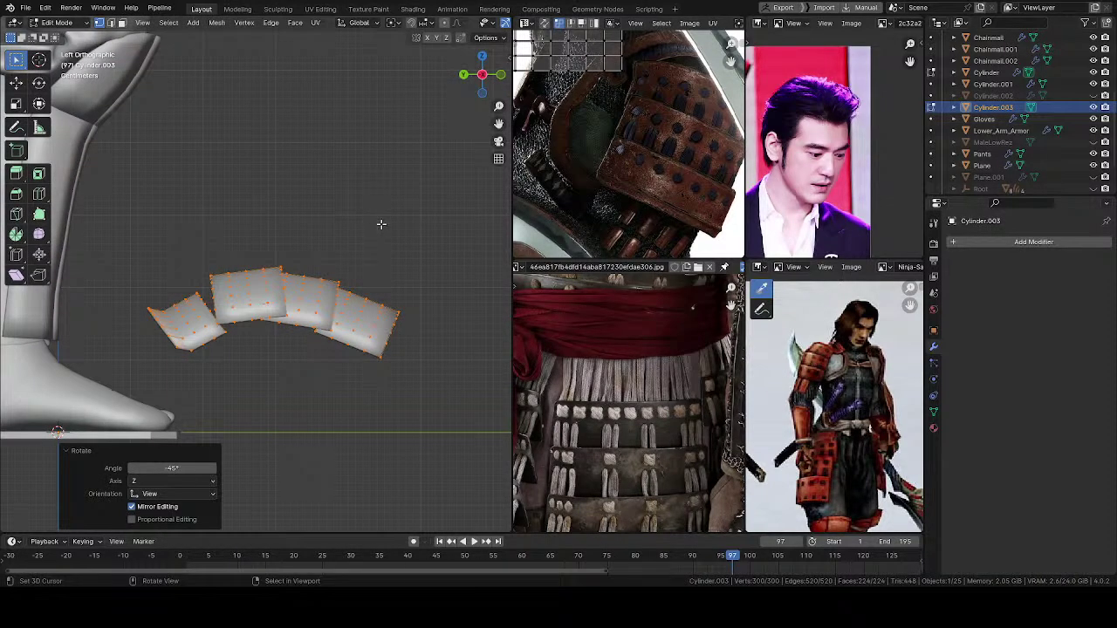
{"action": "key", "text": "r"}
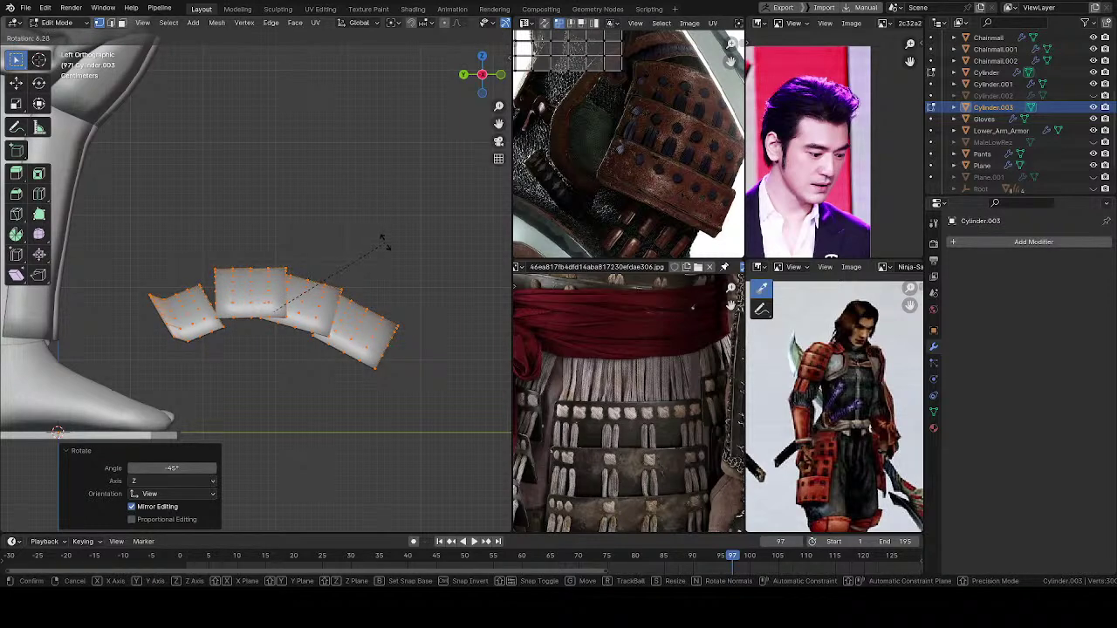
{"action": "left_click", "coordinate": [384, 246]}
{"action": "key", "text": "alt+a"}
{"action": "scroll", "coordinate": [345, 375], "scroll_direction": "down", "scroll_amount": 4}
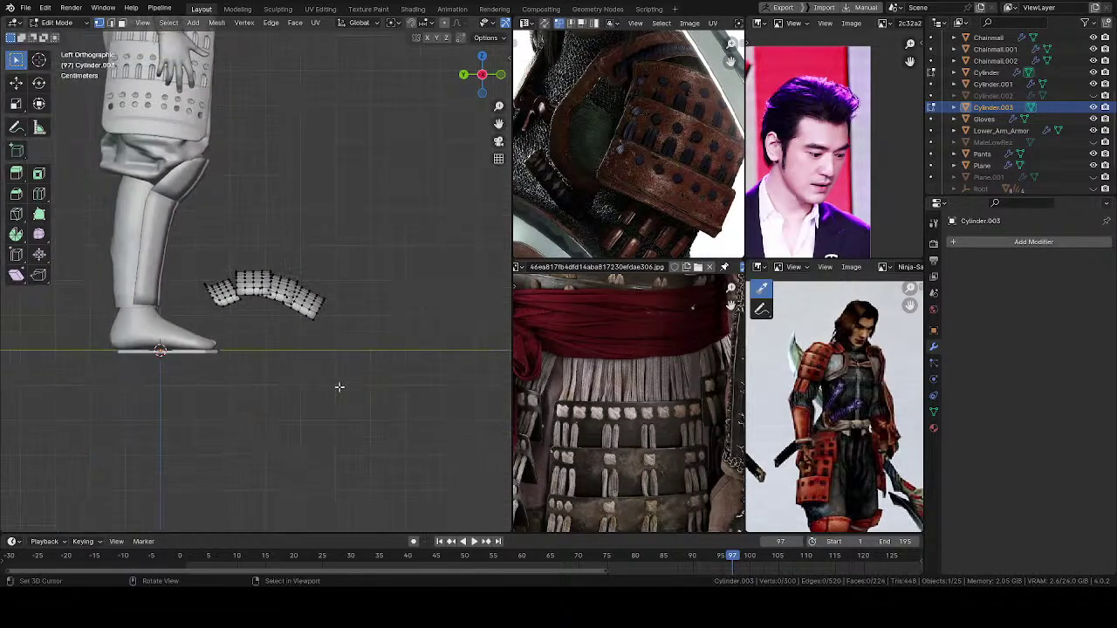
Step: Lower the whole mesh about 0.15 m along Z so it sits across the floor line
{"action": "key", "text": "a"}
{"action": "key", "text": "g"}
{"action": "key", "text": "z"}
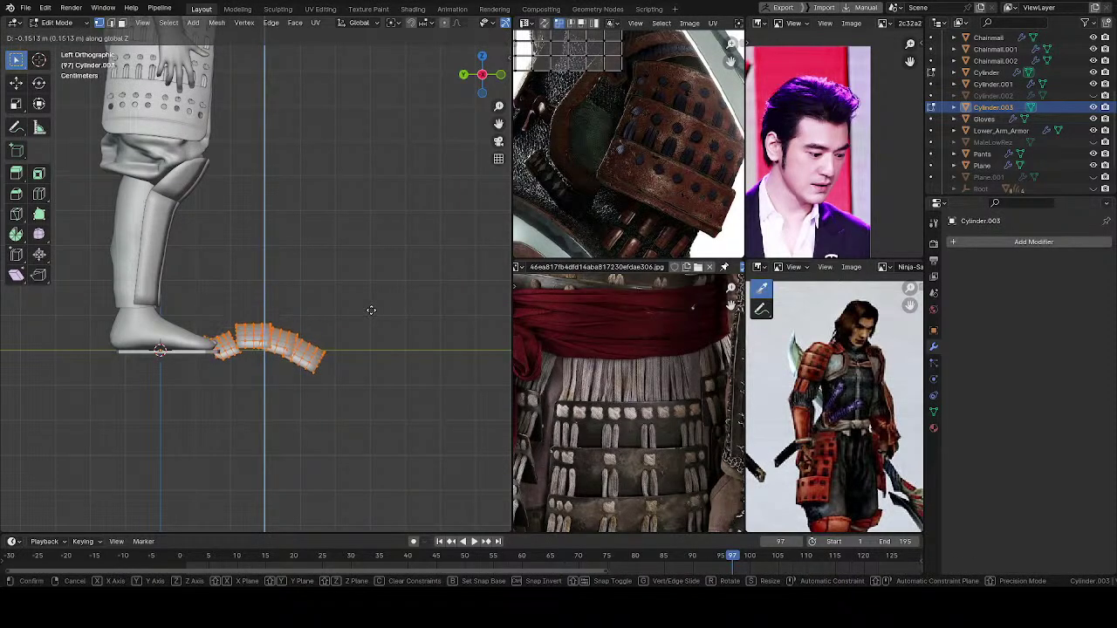
{"action": "left_click", "coordinate": [372, 305]}
Step: In Object Mode, select the original linked armour object and raise it about 1.41 m along Z to shoulder height
{"action": "key", "text": "Tab"}
{"action": "middle_click_drag", "start_coordinate": [355, 312], "coordinate": [297, 373]}
{"action": "left_click", "coordinate": [331, 486]}
{"action": "middle_click_drag", "start_coordinate": [331, 486], "coordinate": [325, 402], "text": "shift"}
{"action": "scroll", "coordinate": [324, 384], "scroll_direction": "down", "scroll_amount": 3}
{"action": "mouse_move", "coordinate": [321, 358]}
{"action": "middle_mouse_down"}
{"action": "mouse_move", "coordinate": [311, 285]}
{"action": "mouse_move", "coordinate": [358, 232]}
{"action": "mouse_move", "coordinate": [322, 367]}
{"action": "middle_mouse_up"}
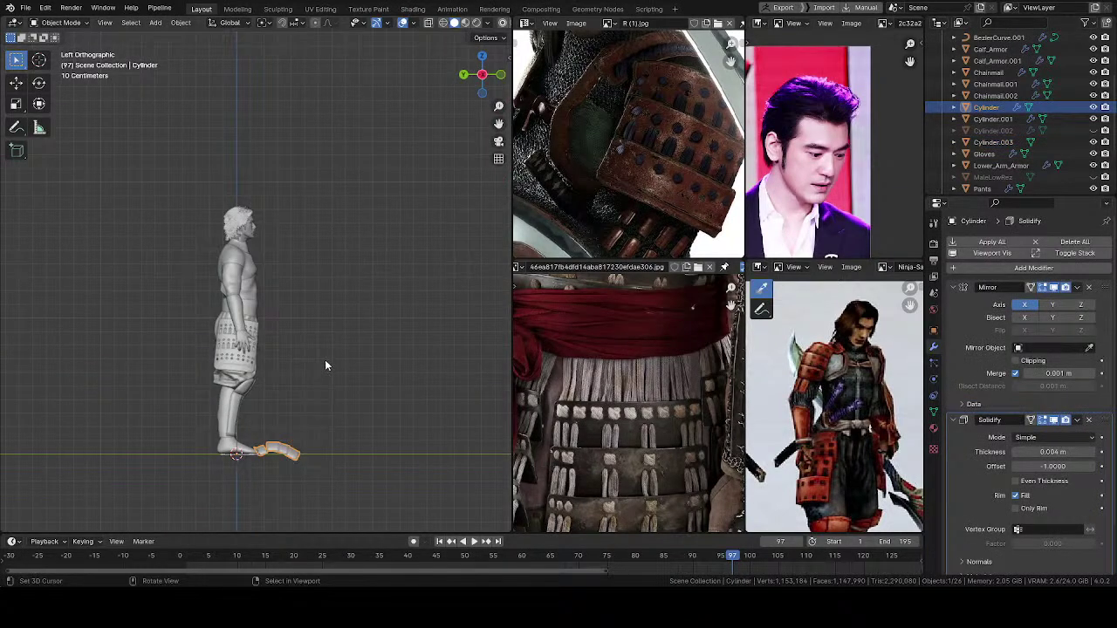
{"action": "key", "text": "g"}
{"action": "left_click", "coordinate": [323, 166]}
Step: Rotate the original armour object 90° in top view and -44.8° in front view
{"action": "middle_click_drag", "start_coordinate": [323, 167], "coordinate": [287, 279]}
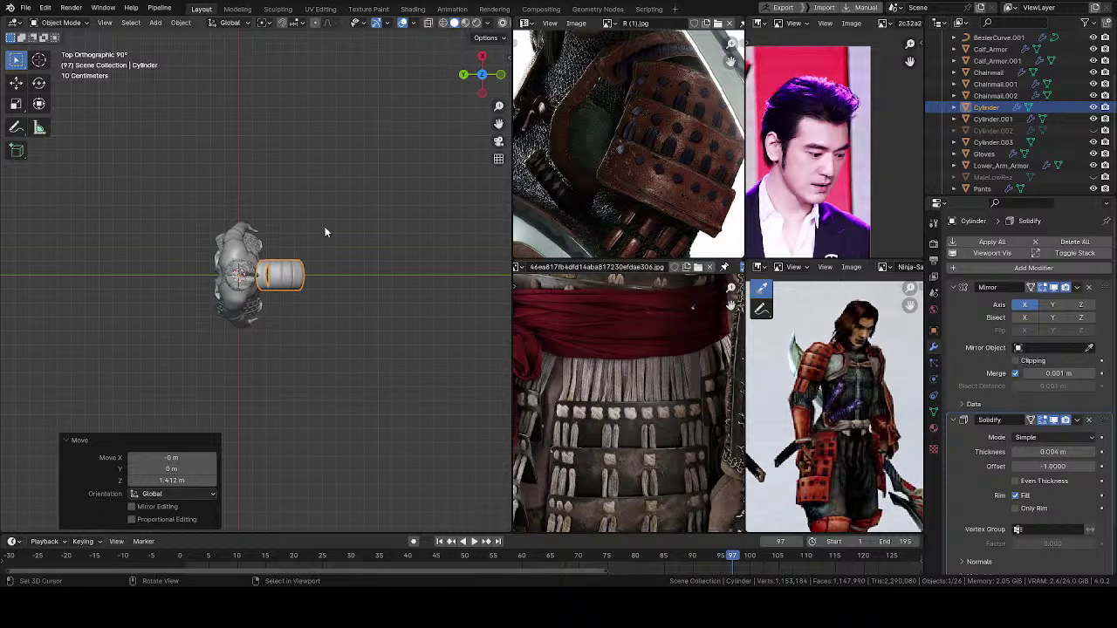
{"action": "key", "text": "r"}
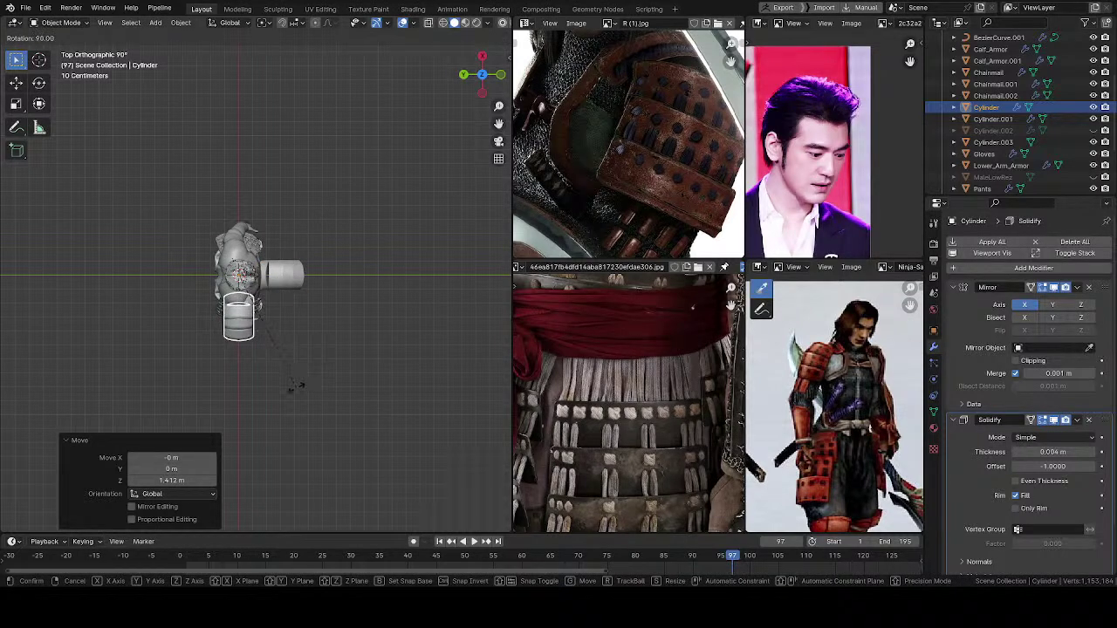
{"action": "left_click", "coordinate": [297, 384]}
{"action": "middle_click_drag", "start_coordinate": [265, 361], "coordinate": [284, 317]}
{"action": "middle_click_drag", "start_coordinate": [372, 390], "coordinate": [306, 197], "text": "shift"}
{"action": "key", "text": "r"}
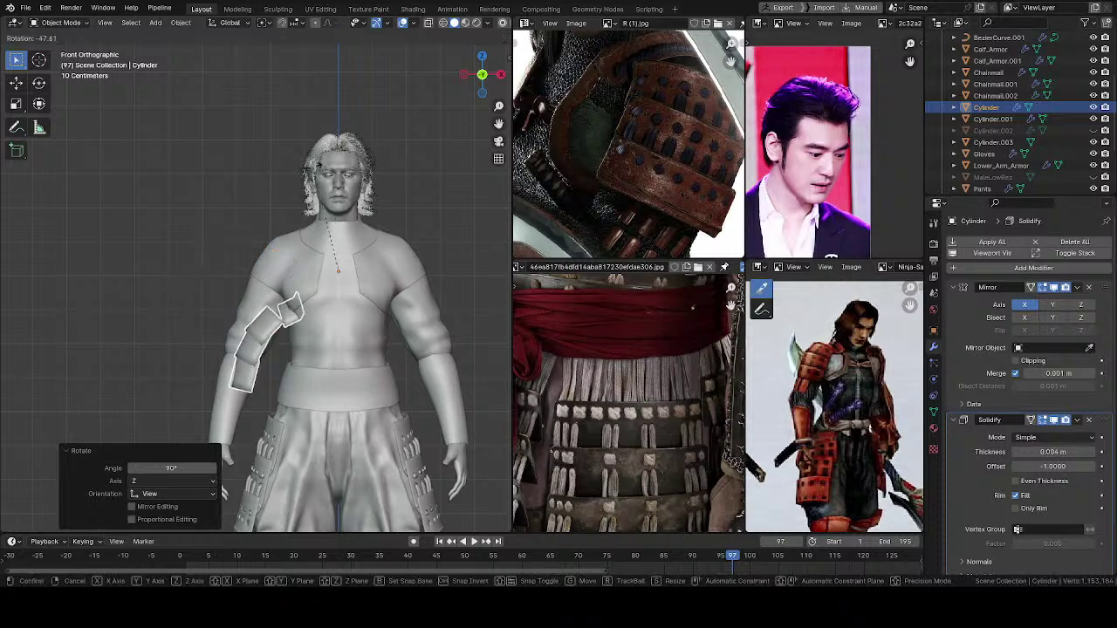
{"action": "left_click", "coordinate": [348, 185]}
Step: Move the armour object up onto the character's shoulder, rotate it 5.55° in front view and shift it closer to the neck
{"action": "key", "text": "g"}
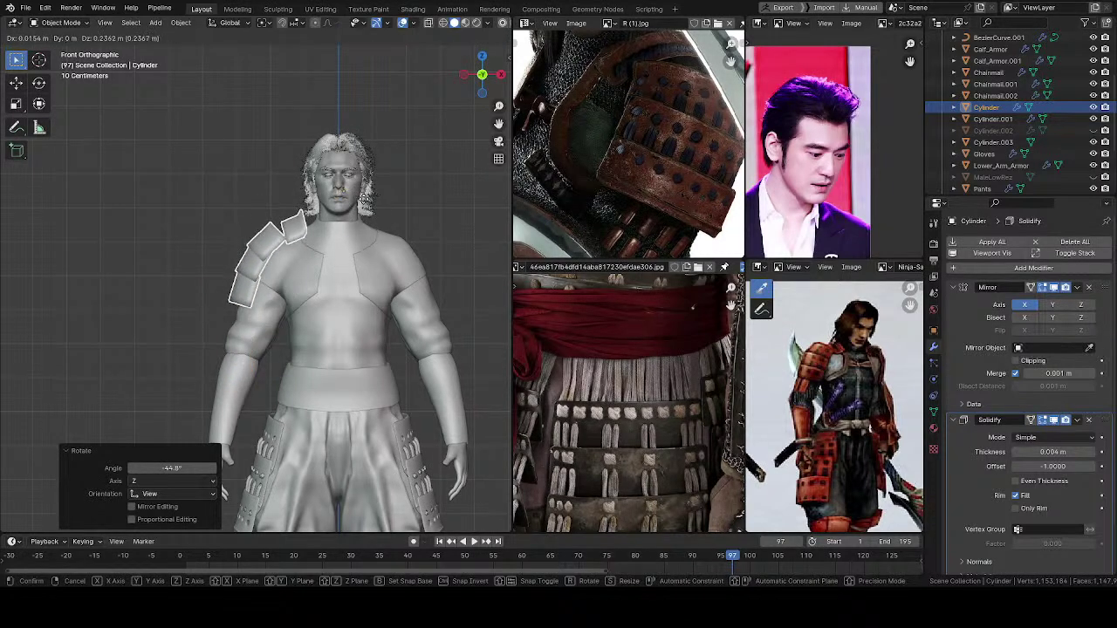
{"action": "left_click", "coordinate": [363, 199]}
{"action": "key", "text": "r"}
{"action": "left_click", "coordinate": [407, 184]}
{"action": "key", "text": "g"}
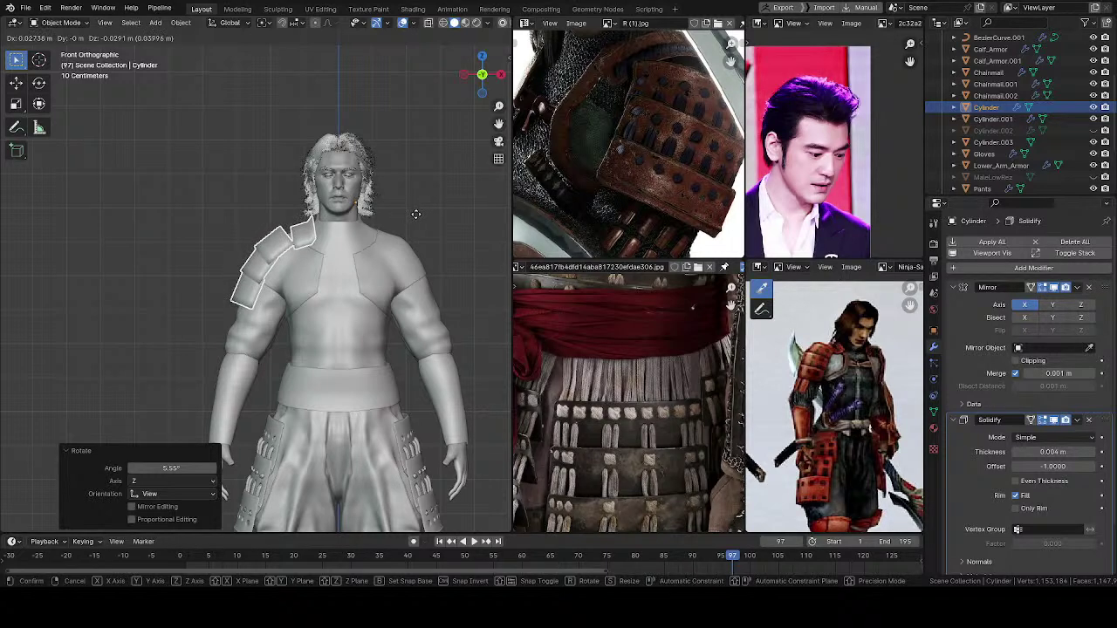
{"action": "left_click", "coordinate": [416, 214]}
Step: Refine the shoulder armour's position over the arm and lower it about 0.01 m along Z in front view
{"action": "mouse_move", "coordinate": [287, 303]}
{"action": "middle_mouse_down"}
{"action": "mouse_move", "coordinate": [449, 307]}
{"action": "mouse_move", "coordinate": [315, 269]}
{"action": "mouse_move", "coordinate": [112, 362]}
{"action": "mouse_move", "coordinate": [311, 265]}
{"action": "mouse_move", "coordinate": [315, 487]}
{"action": "mouse_move", "coordinate": [323, 471]}
{"action": "mouse_move", "coordinate": [256, 299]}
{"action": "mouse_move", "coordinate": [257, 230]}
{"action": "mouse_move", "coordinate": [137, 247]}
{"action": "mouse_move", "coordinate": [205, 234]}
{"action": "mouse_move", "coordinate": [398, 265]}
{"action": "mouse_move", "coordinate": [377, 242]}
{"action": "middle_mouse_up"}
{"action": "key", "text": "g"}
{"action": "left_click", "coordinate": [315, 260]}
{"action": "scroll", "coordinate": [376, 243], "scroll_direction": "up", "scroll_amount": 2}
{"action": "key", "text": "z"}
{"action": "key", "text": "Escape"}
{"action": "left_click", "coordinate": [335, 229]}
{"action": "key", "text": "g"}
{"action": "key", "text": "z"}
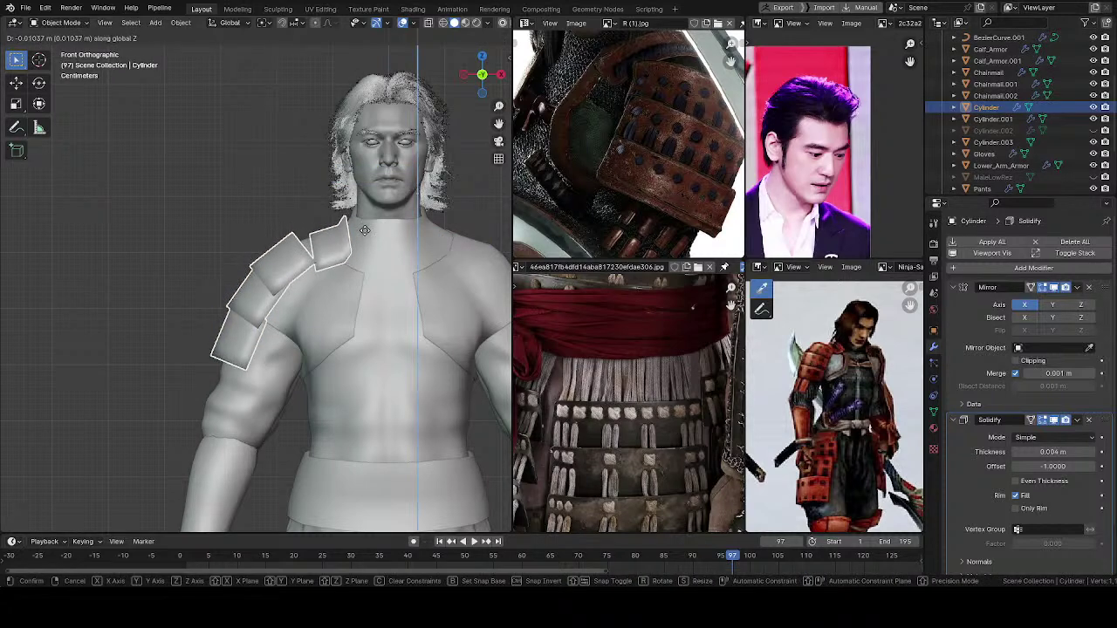
{"action": "left_click", "coordinate": [358, 230]}
Step: Select the repositioned shoulder armour and set Root as its Mirror modifier's mirror object
{"action": "key", "text": "alt+a"}
{"action": "mouse_move", "coordinate": [350, 243]}
{"action": "middle_mouse_down"}
{"action": "mouse_move", "coordinate": [228, 284]}
{"action": "mouse_move", "coordinate": [250, 282]}
{"action": "mouse_move", "coordinate": [474, 379]}
{"action": "mouse_move", "coordinate": [389, 213]}
{"action": "mouse_move", "coordinate": [358, 262]}
{"action": "middle_mouse_up"}
{"action": "scroll", "coordinate": [332, 297], "scroll_direction": "down", "scroll_amount": 2}
{"action": "left_click", "coordinate": [282, 369]}
{"action": "scroll", "coordinate": [295, 366], "scroll_direction": "up", "scroll_amount": 2}
{"action": "middle_click_drag", "start_coordinate": [294, 366], "coordinate": [209, 467]}
{"action": "left_click", "coordinate": [276, 168]}
{"action": "middle_click_drag", "start_coordinate": [317, 371], "coordinate": [325, 348]}
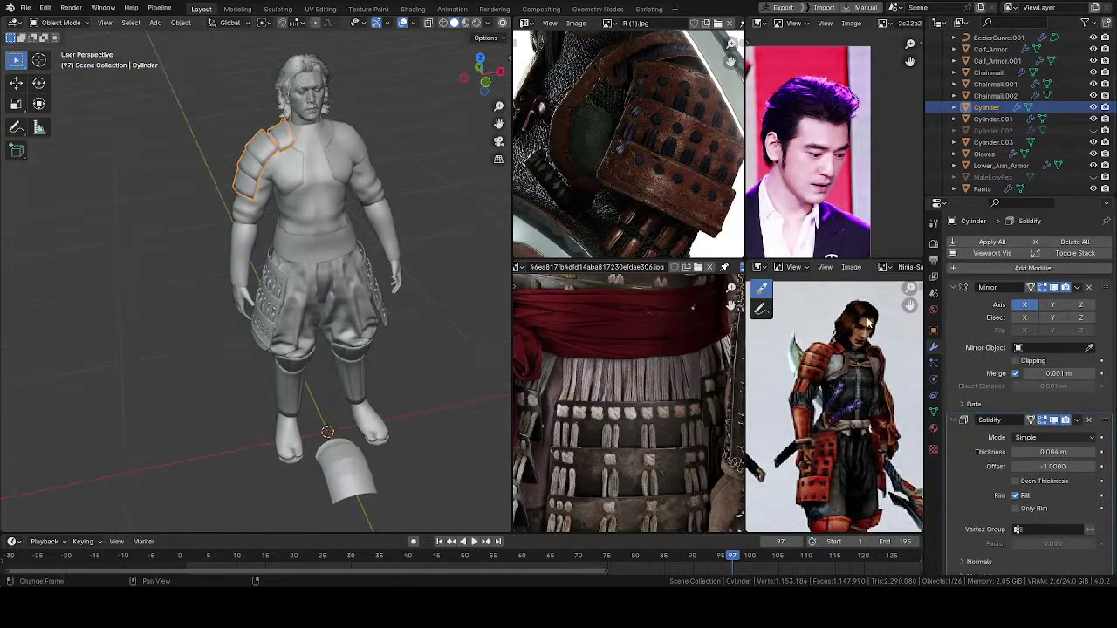
{"action": "middle_click_drag", "start_coordinate": [1055, 373], "coordinate": [1075, 360]}
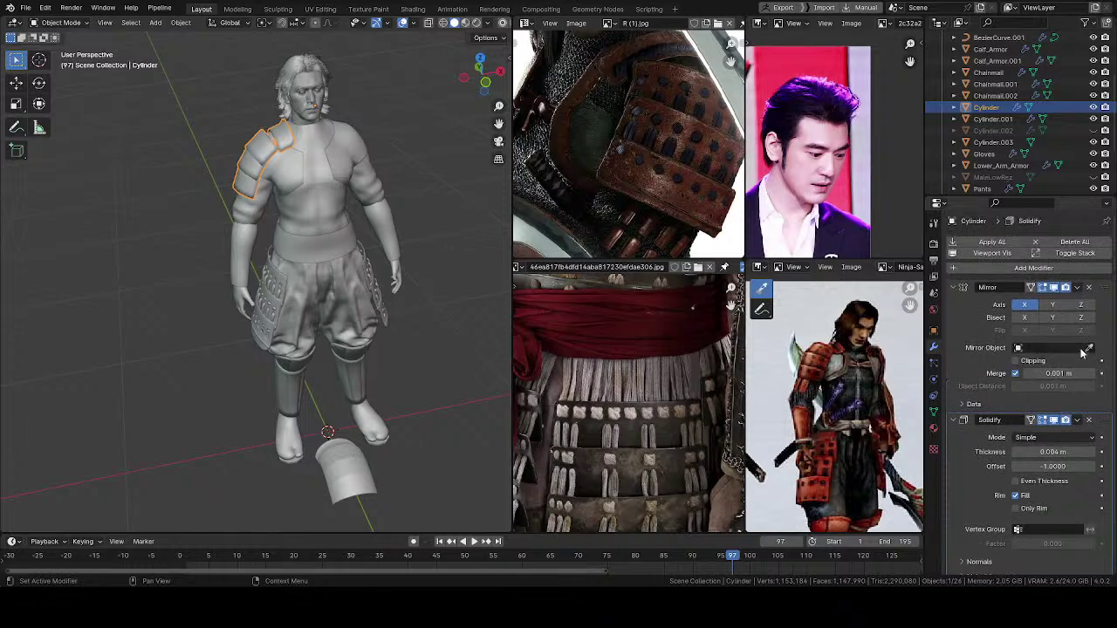
{"action": "scroll", "coordinate": [981, 170], "scroll_direction": "down", "scroll_amount": 3}
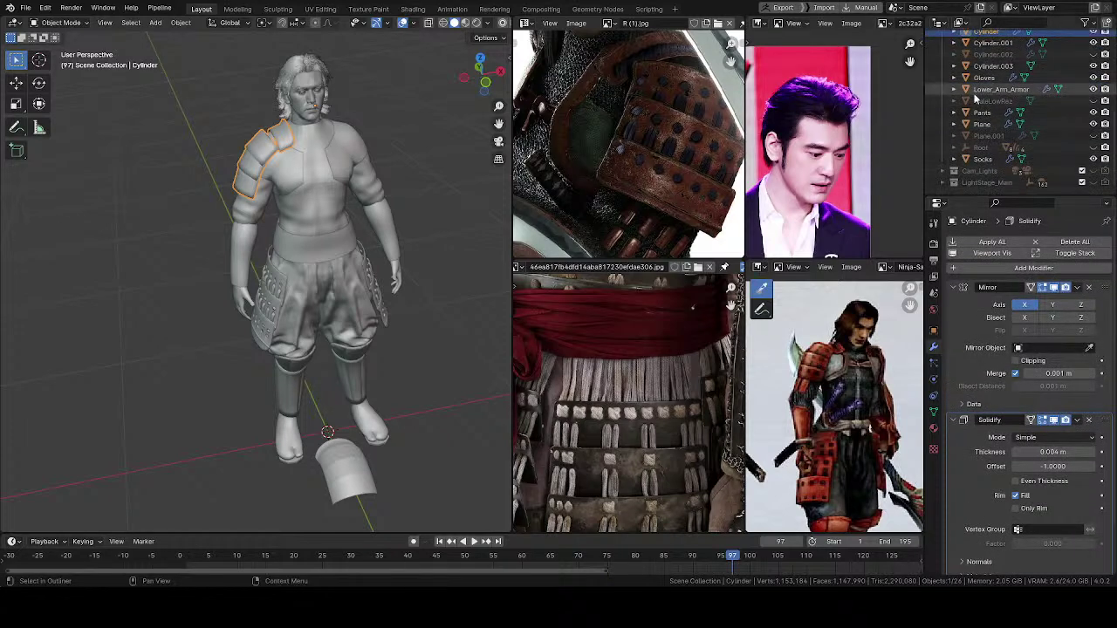
{"action": "left_click", "coordinate": [987, 146]}
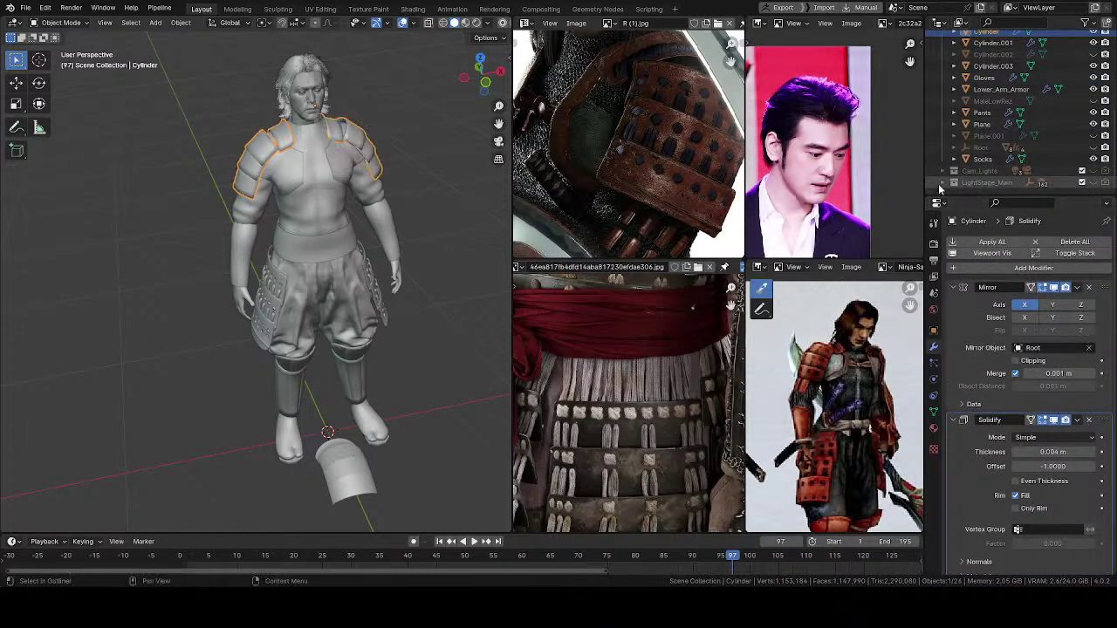
Step: Save the file and inspect the mirrored shoulder armour on the character
{"action": "scroll", "coordinate": [332, 279], "scroll_direction": "up", "scroll_amount": 2}
{"action": "key", "text": "ctrl+s"}
{"action": "scroll", "coordinate": [360, 331], "scroll_direction": "up", "scroll_amount": 1}
{"action": "middle_click_drag", "start_coordinate": [339, 326], "coordinate": [301, 289]}
{"action": "scroll", "coordinate": [342, 321], "scroll_direction": "down", "scroll_amount": 1}
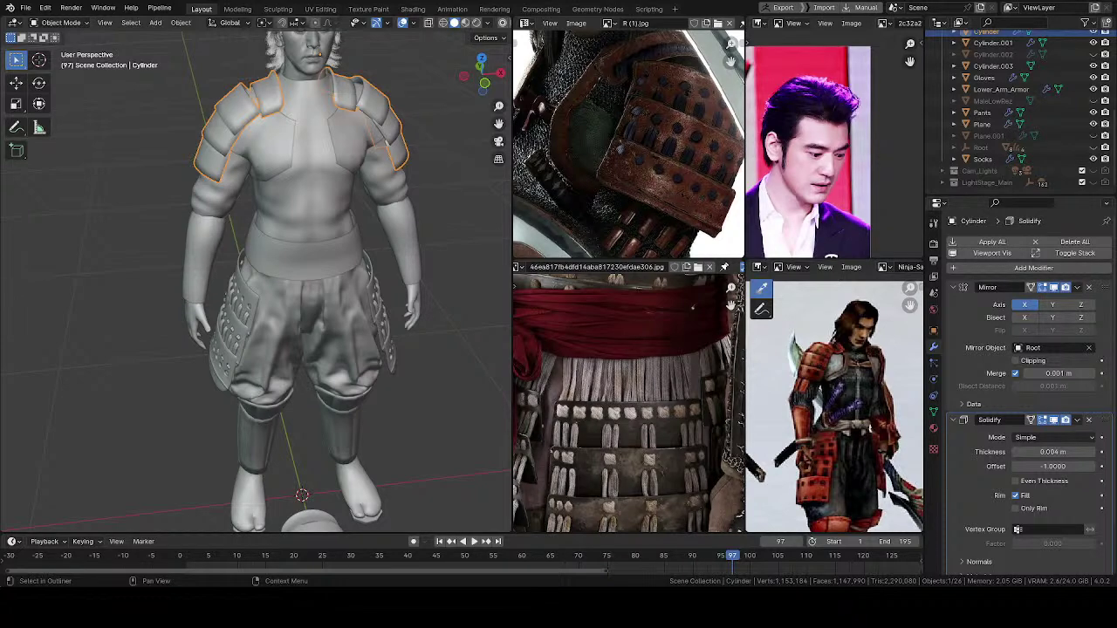
{"action": "middle_click_drag", "start_coordinate": [387, 142], "coordinate": [358, 233]}
{"action": "middle_click_drag", "start_coordinate": [358, 232], "coordinate": [336, 197], "text": "shift"}
{"action": "key", "text": "ctrl+s"}
Step: Select the armour copy at the feet, open its mesh for editing with nothing selected and isolate it in local view
{"action": "scroll", "coordinate": [320, 417], "scroll_direction": "down", "scroll_amount": 1}
{"action": "right_click", "coordinate": [321, 418]}
{"action": "middle_click_drag", "start_coordinate": [320, 417], "coordinate": [296, 467]}
{"action": "middle_click_drag", "start_coordinate": [296, 467], "coordinate": [286, 368], "text": "shift"}
{"action": "scroll", "coordinate": [305, 373], "scroll_direction": "up", "scroll_amount": 3}
{"action": "key", "text": "ctrl+Tab"}
{"action": "left_click", "coordinate": [377, 375]}
{"action": "middle_click_drag", "start_coordinate": [370, 391], "coordinate": [324, 326], "text": "shift"}
{"action": "scroll", "coordinate": [324, 326], "scroll_direction": "up", "scroll_amount": 4}
{"action": "middle_click_drag", "start_coordinate": [316, 253], "coordinate": [311, 301]}
{"action": "key", "text": "alt+a"}
{"action": "scroll", "coordinate": [307, 285], "scroll_direction": "up", "scroll_amount": 2}
{"action": "middle_click_drag", "start_coordinate": [324, 342], "coordinate": [318, 365], "text": "shift"}
{"action": "scroll", "coordinate": [318, 365], "scroll_direction": "down", "scroll_amount": 2}
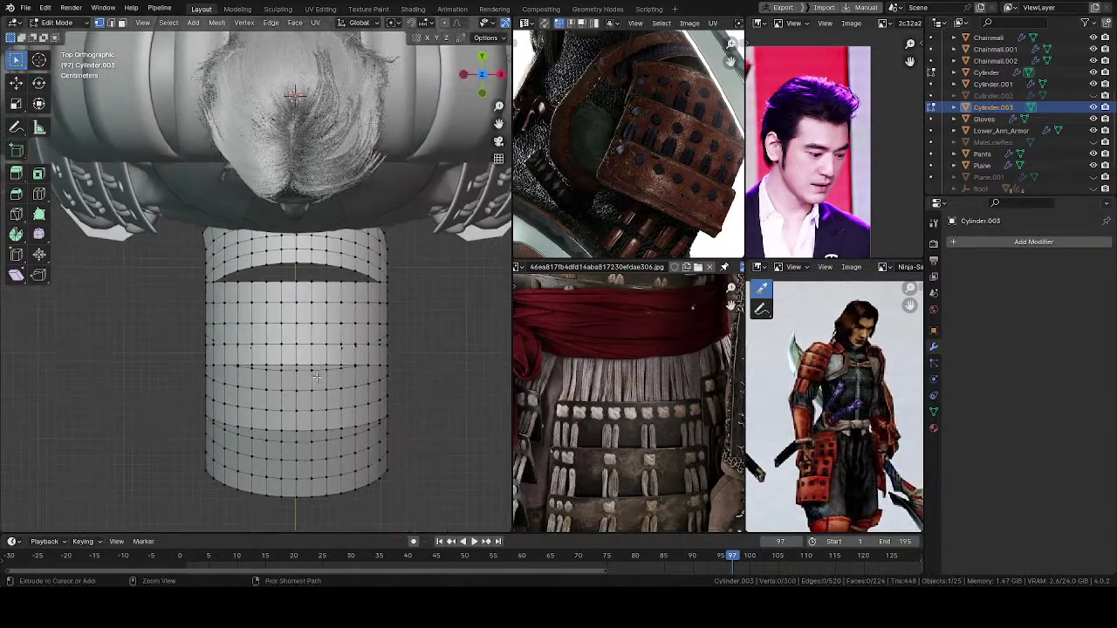
{"action": "key", "text": "slash"}
Step: Delete the vertices of the outermost edge loop on the neck-end plate, after trying to dissolve it and undoing that
{"action": "middle_click_drag", "start_coordinate": [305, 277], "coordinate": [289, 255], "text": "ctrl"}
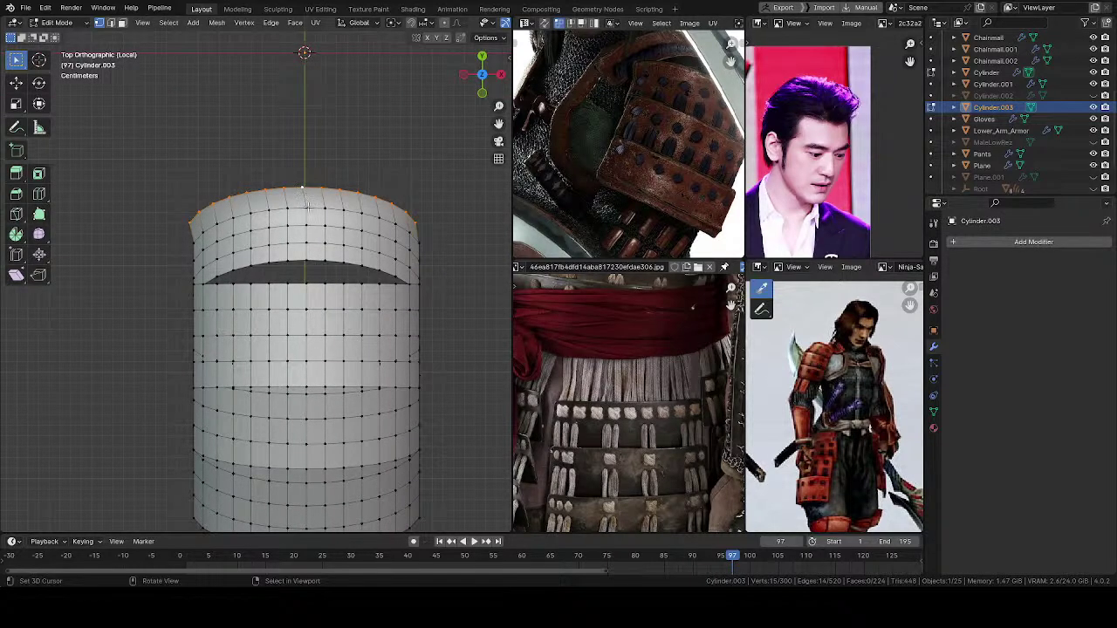
{"action": "key", "text": "ctrl+x"}
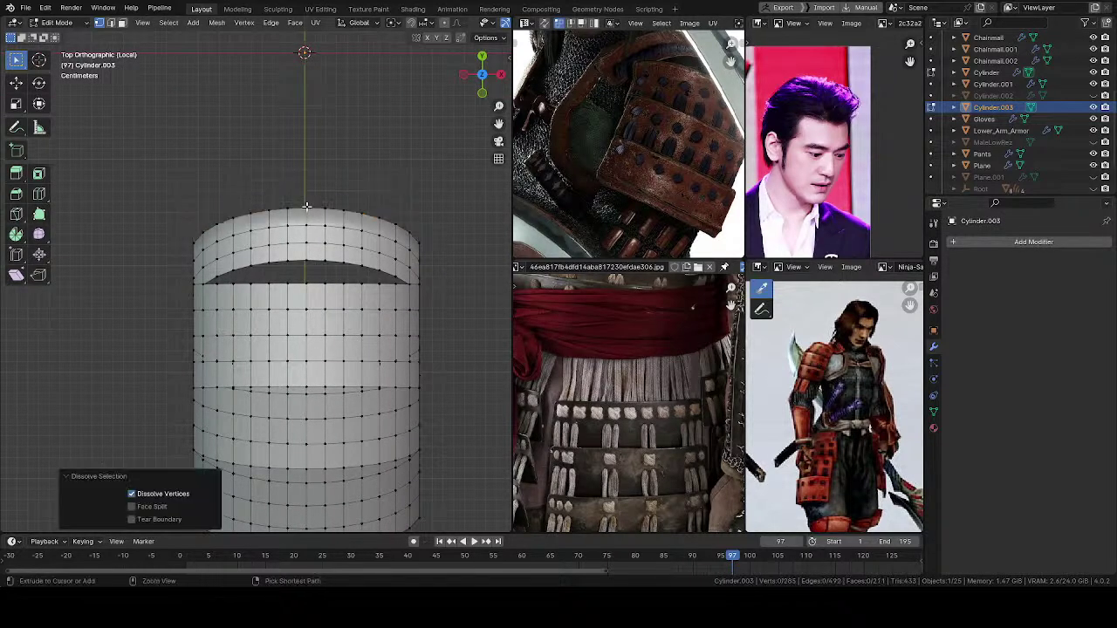
{"action": "key", "text": "ctrl+z"}
{"action": "key", "text": "x"}
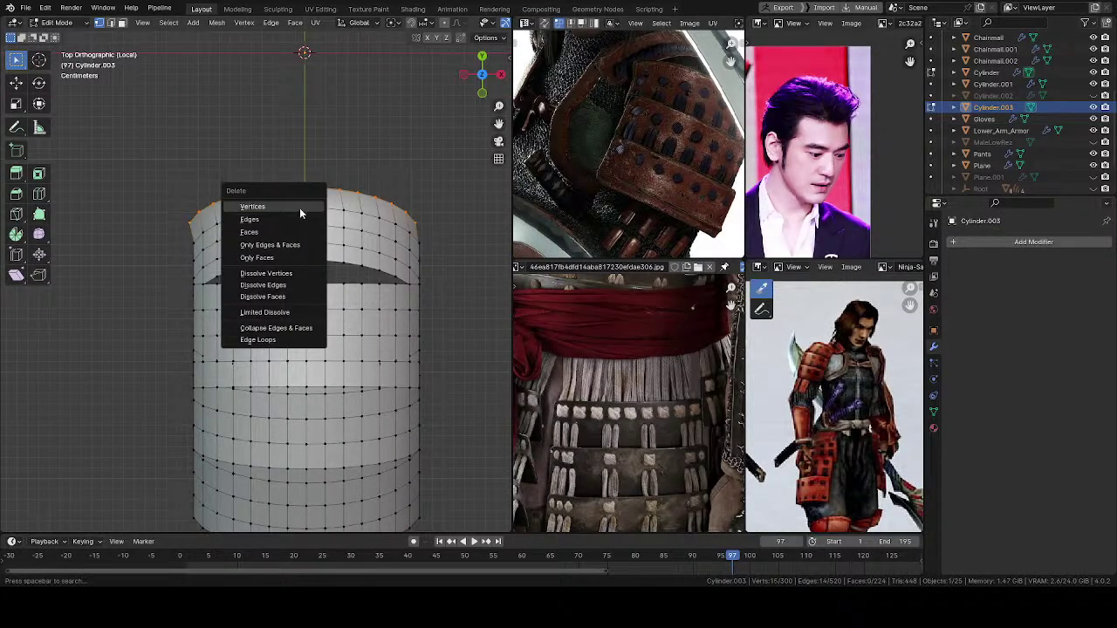
{"action": "left_click", "coordinate": [300, 208]}
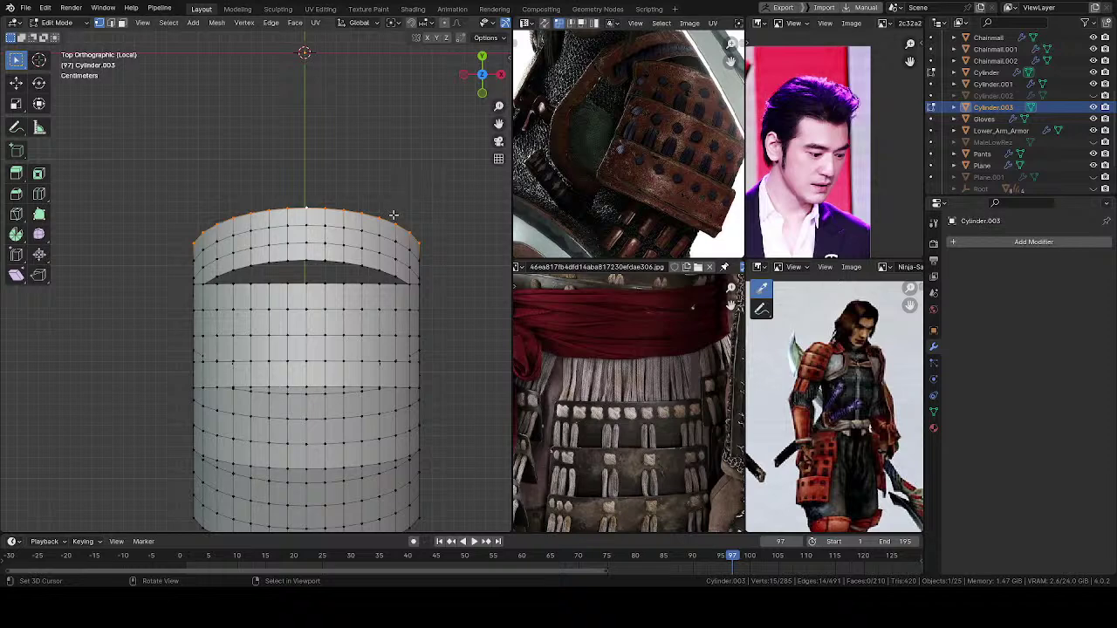
Step: Extrude the neck-end plate's new border edge about 0.0186 m along Y and raise it about 0.005 m along Z
{"action": "key", "text": "g"}
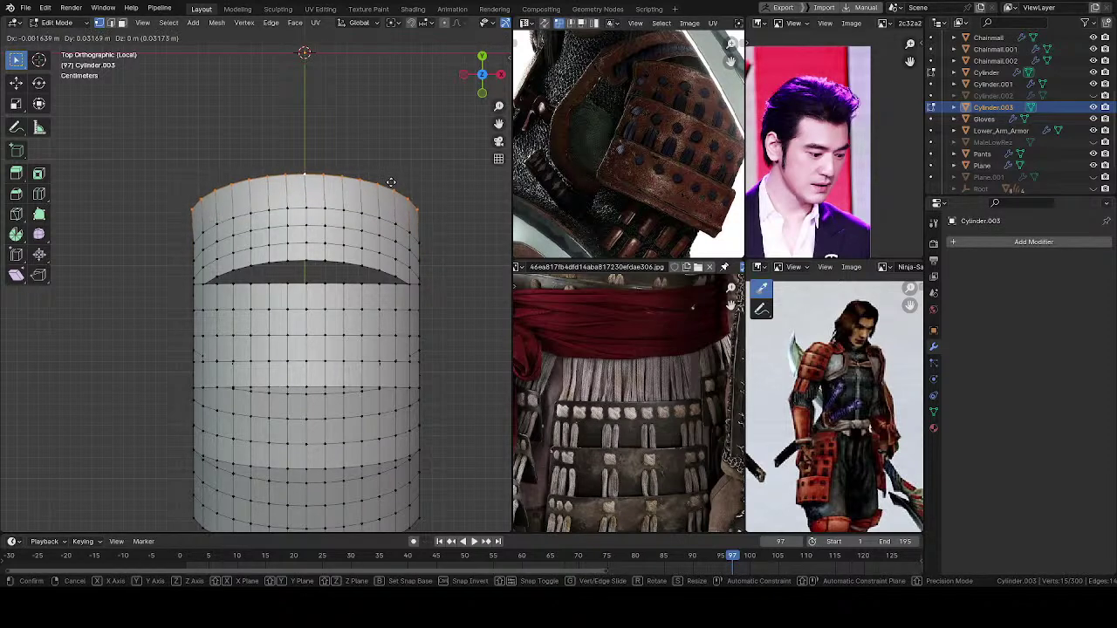
{"action": "key", "text": "y"}
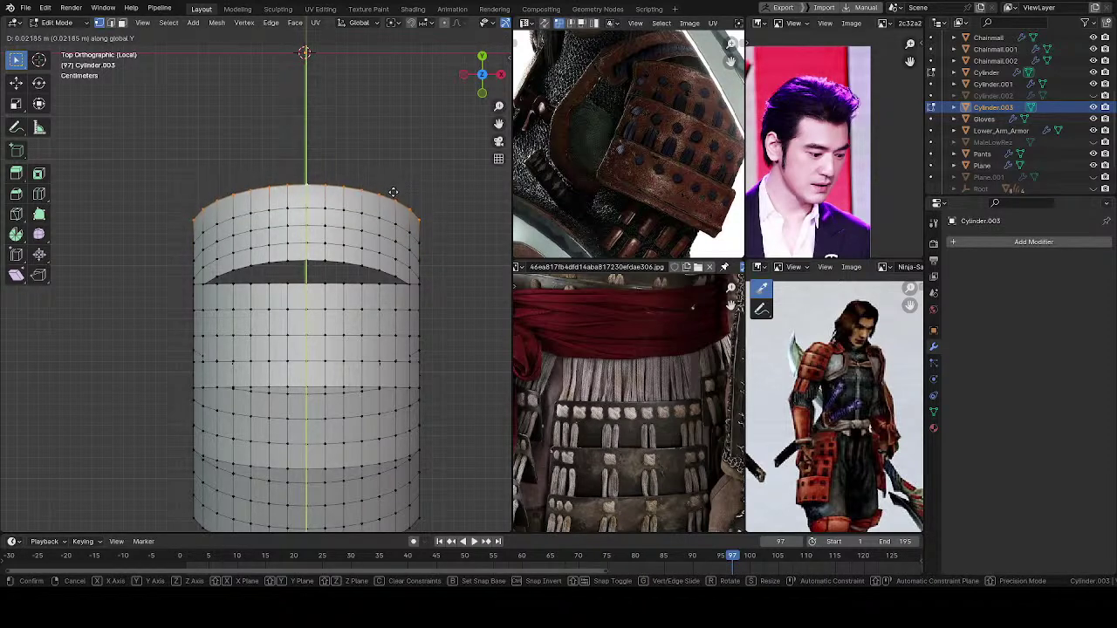
{"action": "left_click", "coordinate": [397, 193]}
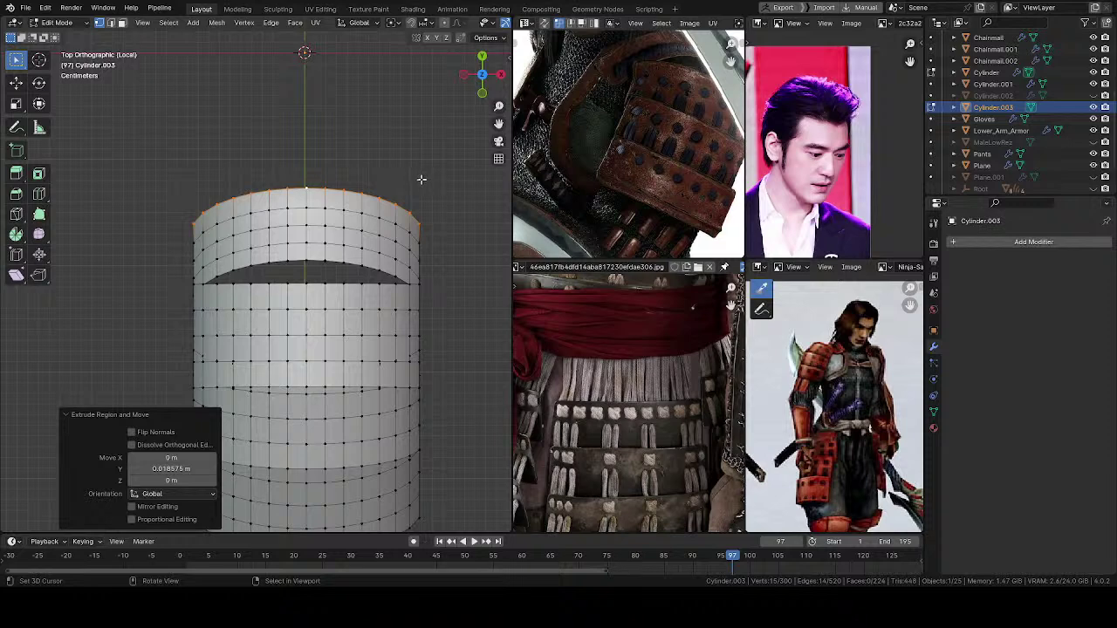
{"action": "middle_click_drag", "start_coordinate": [397, 307], "coordinate": [329, 388]}
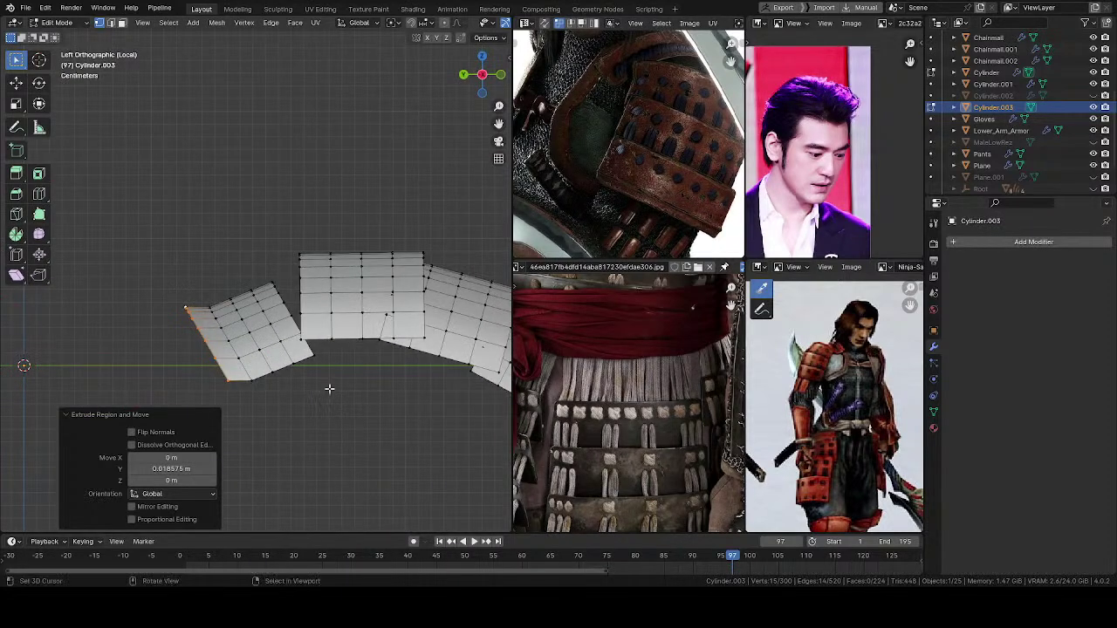
{"action": "key", "text": "g"}
{"action": "key", "text": "z"}
{"action": "left_click", "coordinate": [313, 324]}
Step: Inspect the armour plates from several angles in Object and Edit Mode and compare them with the leather armour reference
{"action": "middle_click_drag", "start_coordinate": [306, 327], "coordinate": [140, 374]}
{"action": "scroll", "coordinate": [144, 375], "scroll_direction": "down", "scroll_amount": 4}
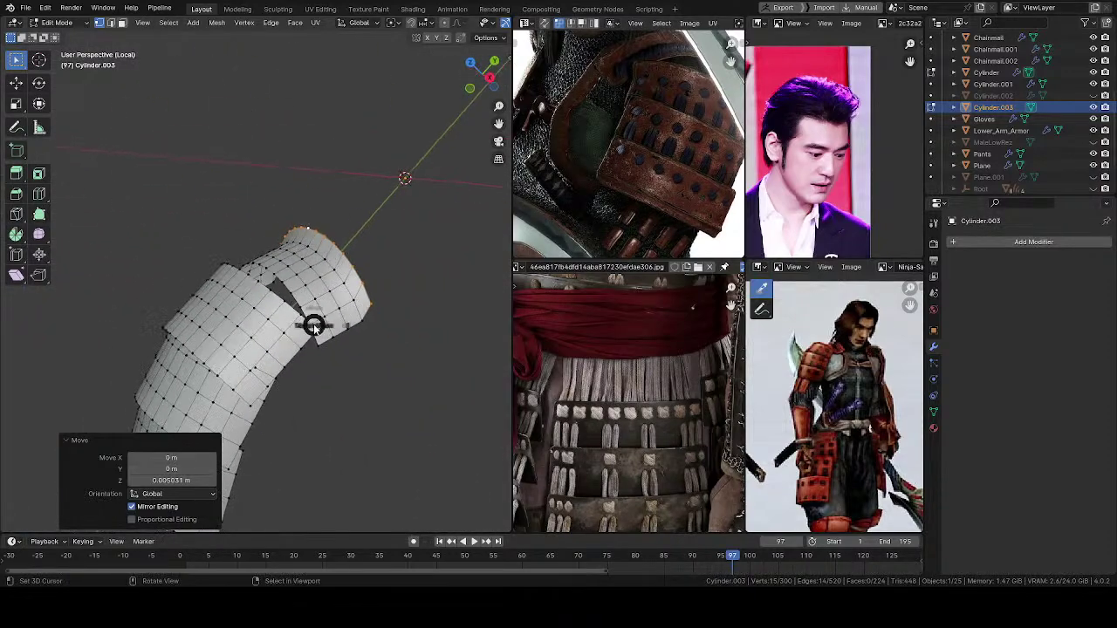
{"action": "key", "text": "Tab"}
{"action": "scroll", "coordinate": [262, 408], "scroll_direction": "down", "scroll_amount": 2}
{"action": "middle_click_drag", "start_coordinate": [273, 411], "coordinate": [365, 305]}
{"action": "middle_click_drag", "start_coordinate": [338, 378], "coordinate": [414, 356]}
{"action": "key", "text": "Tab"}
{"action": "middle_click_drag", "start_coordinate": [292, 336], "coordinate": [307, 384]}
{"action": "key", "text": "Tab"}
{"action": "mouse_move", "coordinate": [320, 426]}
{"action": "middle_mouse_down", "text": "shift"}
{"action": "mouse_move", "coordinate": [316, 345]}
{"action": "mouse_move", "coordinate": [349, 338]}
{"action": "mouse_move", "coordinate": [364, 292]}
{"action": "mouse_move", "coordinate": [245, 320]}
{"action": "mouse_move", "coordinate": [203, 248]}
{"action": "mouse_move", "coordinate": [207, 224]}
{"action": "mouse_move", "coordinate": [212, 268]}
{"action": "mouse_move", "coordinate": [320, 350]}
{"action": "middle_mouse_up", "text": "shift"}
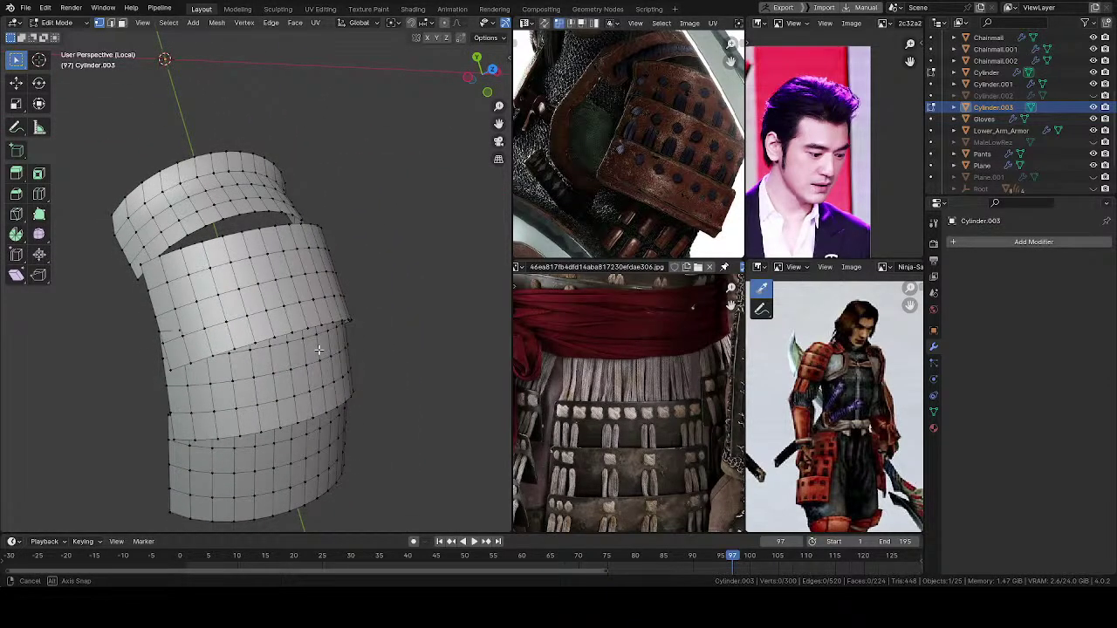
{"action": "mouse_move", "coordinate": [667, 131]}
{"action": "middle_mouse_down"}
{"action": "mouse_move", "coordinate": [711, 249]}
{"action": "mouse_move", "coordinate": [670, 120]}
{"action": "mouse_move", "coordinate": [659, 128]}
{"action": "middle_mouse_up"}
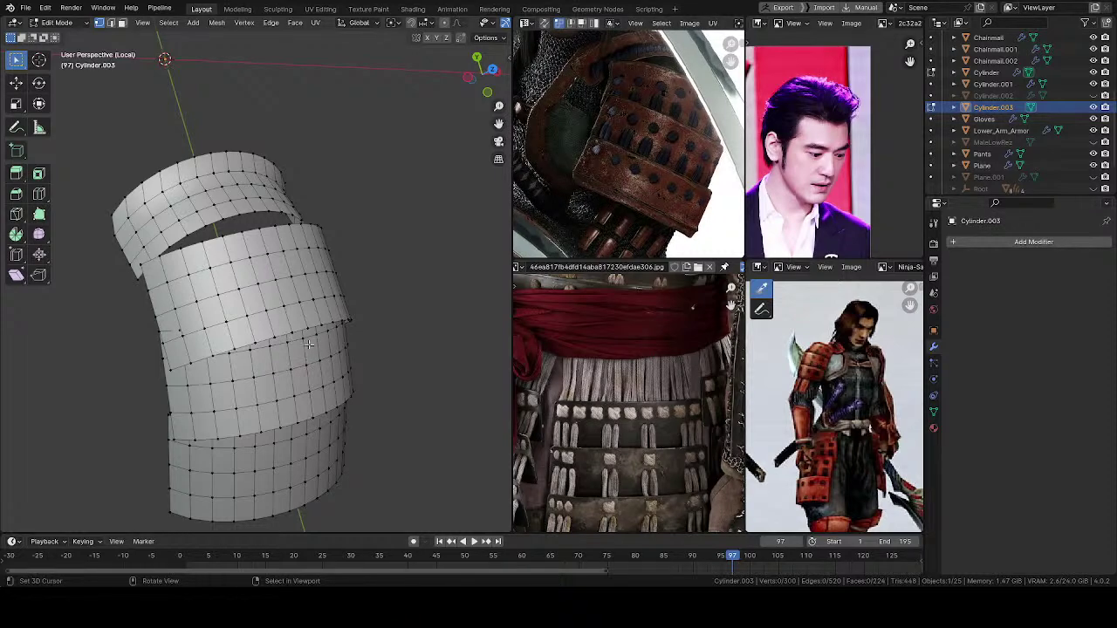
Step: Raise the third armour plate about 0.018 m and the outermost plate about 0.04 m along Z in side view
{"action": "middle_click_drag", "start_coordinate": [281, 329], "coordinate": [272, 277]}
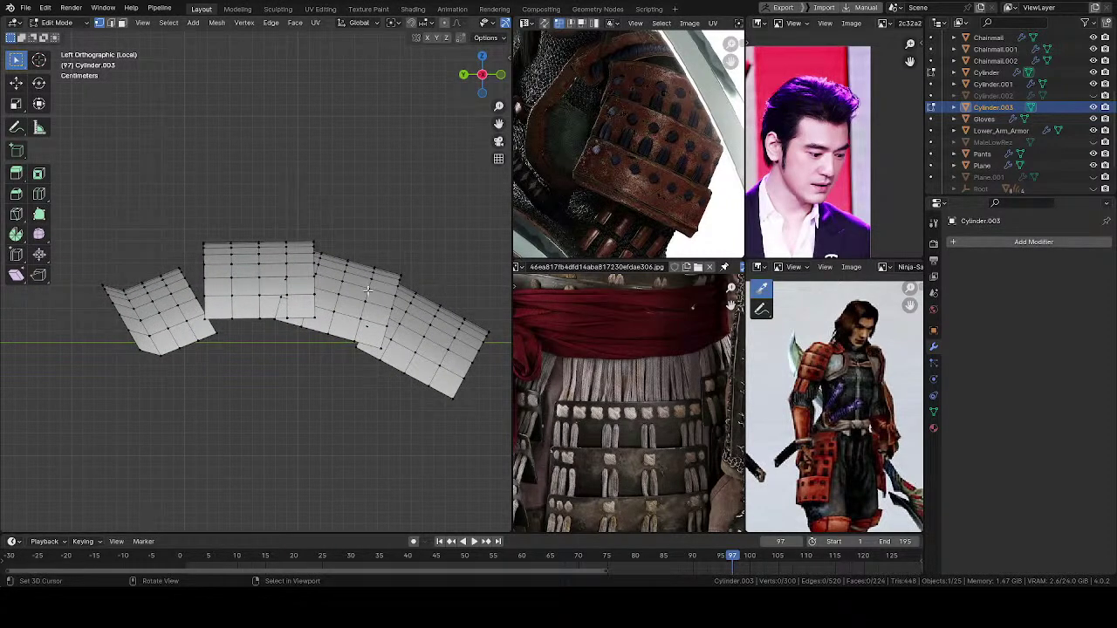
{"action": "key", "text": "l"}
{"action": "key", "text": "g"}
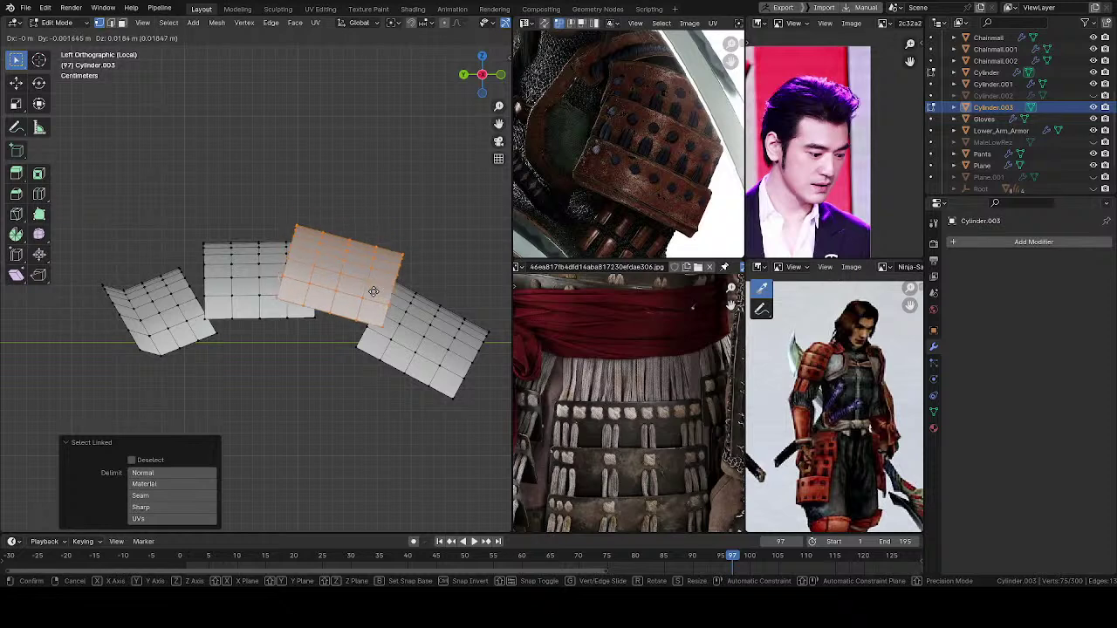
{"action": "left_click", "coordinate": [375, 293]}
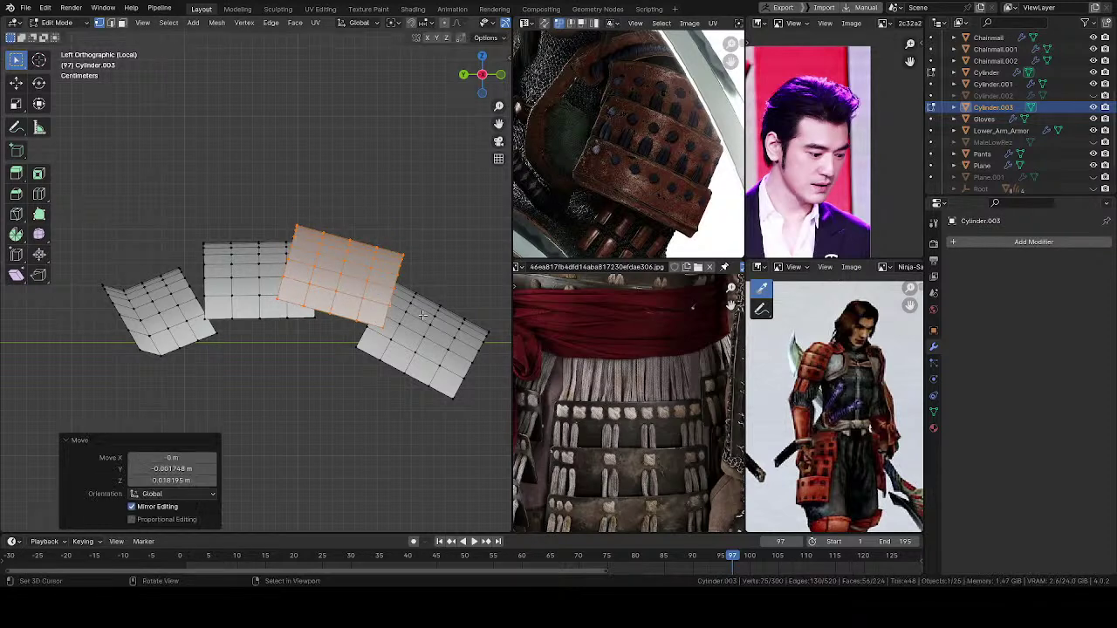
{"action": "left_click", "coordinate": [457, 341]}
{"action": "key", "text": "l"}
{"action": "middle_click_drag", "start_coordinate": [457, 340], "coordinate": [423, 332], "text": "shift"}
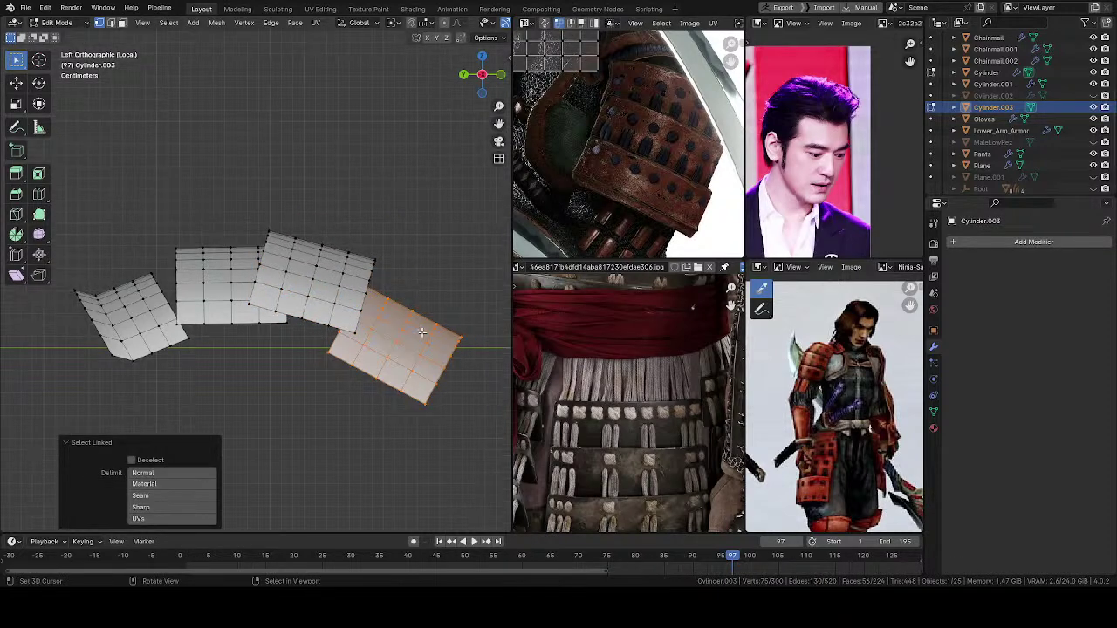
{"action": "key", "text": "g"}
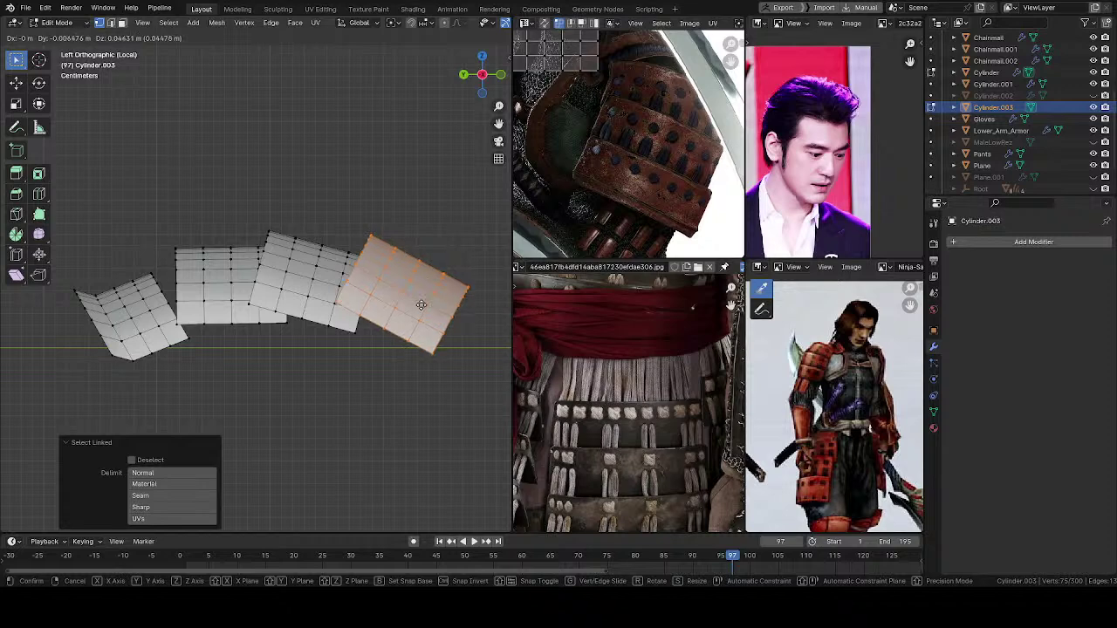
{"action": "left_click", "coordinate": [310, 344]}
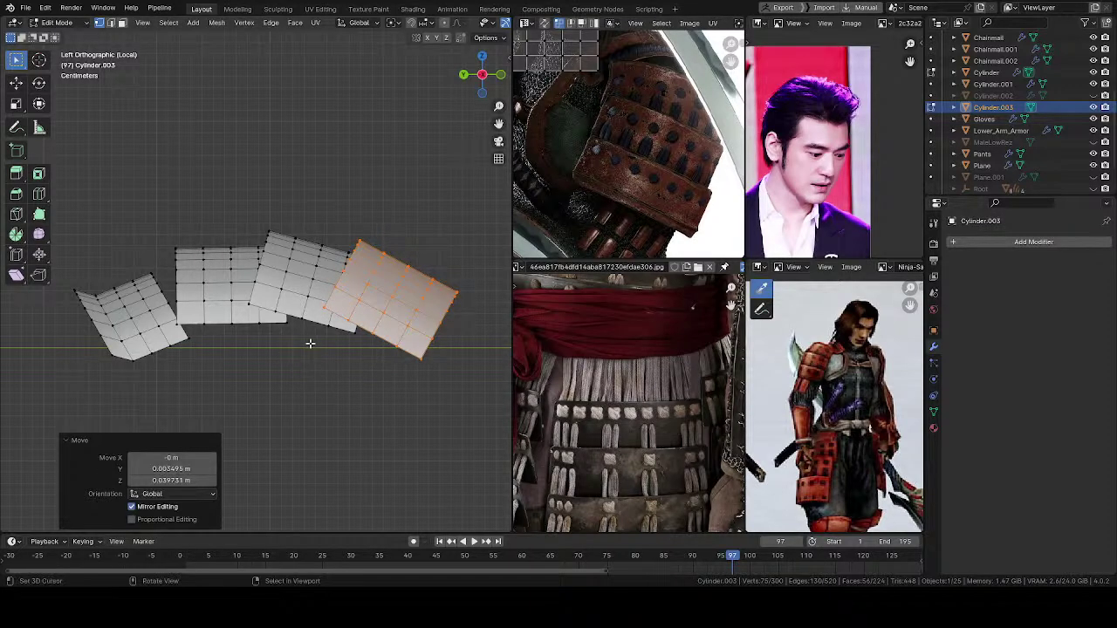
Step: Delete the two outer armour plates, keeping only the neck-end plate and the one next to it
{"action": "left_click", "coordinate": [380, 321]}
{"action": "middle_click_drag", "start_coordinate": [374, 303], "coordinate": [314, 342]}
{"action": "scroll", "coordinate": [311, 344], "scroll_direction": "down", "scroll_amount": 6}
{"action": "scroll", "coordinate": [319, 352], "scroll_direction": "up", "scroll_amount": 2}
{"action": "middle_click_drag", "start_coordinate": [320, 210], "coordinate": [369, 125]}
{"action": "scroll", "coordinate": [346, 250], "scroll_direction": "up", "scroll_amount": 3}
{"action": "middle_click_drag", "start_coordinate": [403, 265], "coordinate": [359, 252]}
{"action": "scroll", "coordinate": [336, 309], "scroll_direction": "up", "scroll_amount": 3}
{"action": "scroll", "coordinate": [359, 252], "scroll_direction": "up", "scroll_amount": 2}
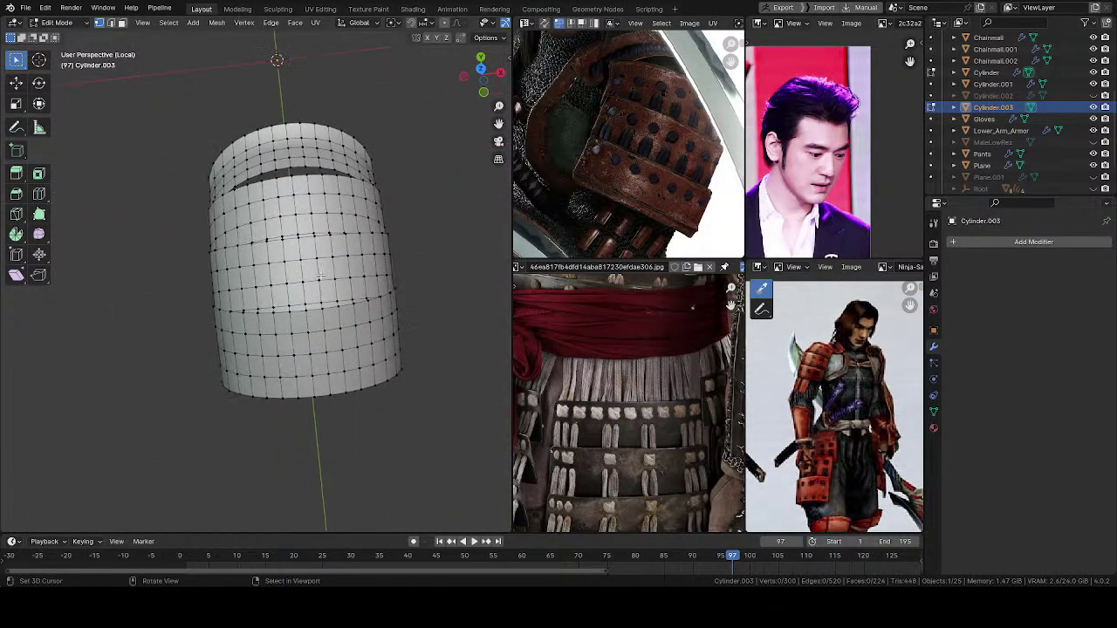
{"action": "middle_click_drag", "start_coordinate": [270, 314], "coordinate": [425, 307]}
{"action": "key", "text": "l"}
{"action": "key", "text": "x"}
{"action": "left_click", "coordinate": [388, 391]}
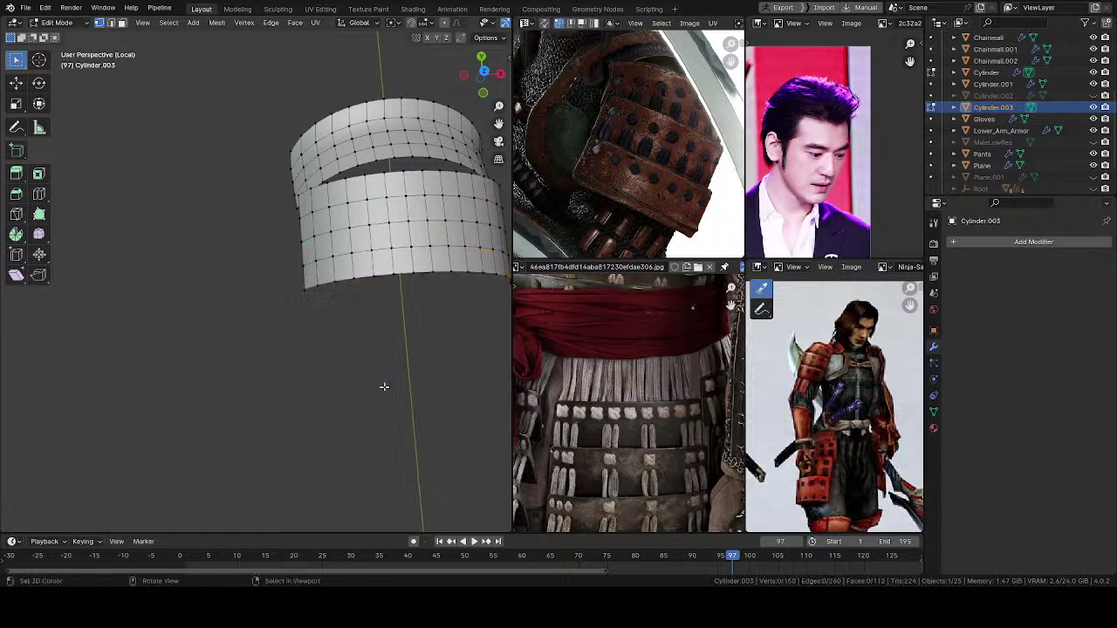
Step: Move both remaining plates about -0.0016 m along X to line up their middle edge loops with the Y axis
{"action": "middle_click_drag", "start_coordinate": [311, 295], "coordinate": [397, 269]}
{"action": "key", "text": "a"}
{"action": "middle_click_drag", "start_coordinate": [444, 156], "coordinate": [357, 328], "text": "shift"}
{"action": "scroll", "coordinate": [358, 329], "scroll_direction": "up", "scroll_amount": 3}
{"action": "key", "text": "g"}
{"action": "key", "text": "x"}
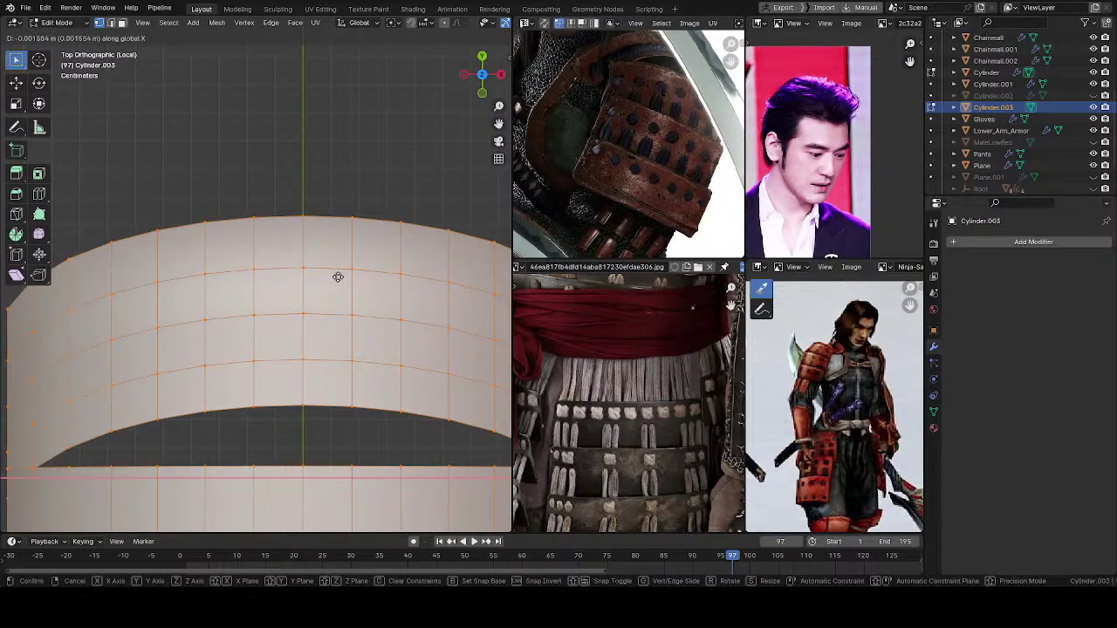
{"action": "left_click", "coordinate": [336, 276]}
Step: Select the middle edge loops of both plates and set their local median X to 0 m
{"action": "left_click", "coordinate": [310, 248], "text": "alt"}
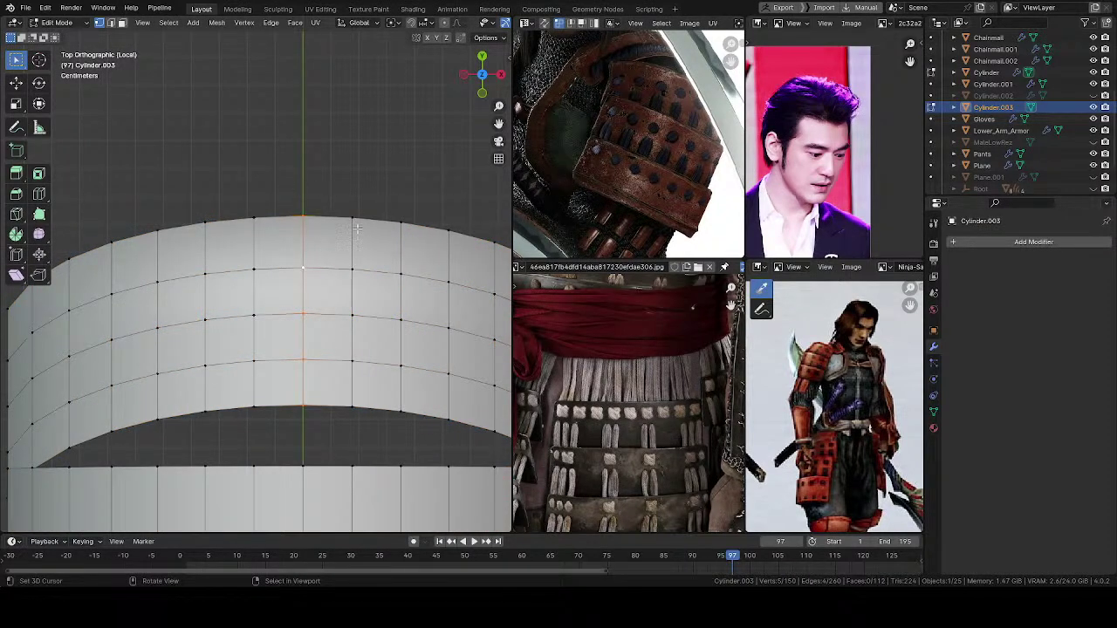
{"action": "key", "text": "n"}
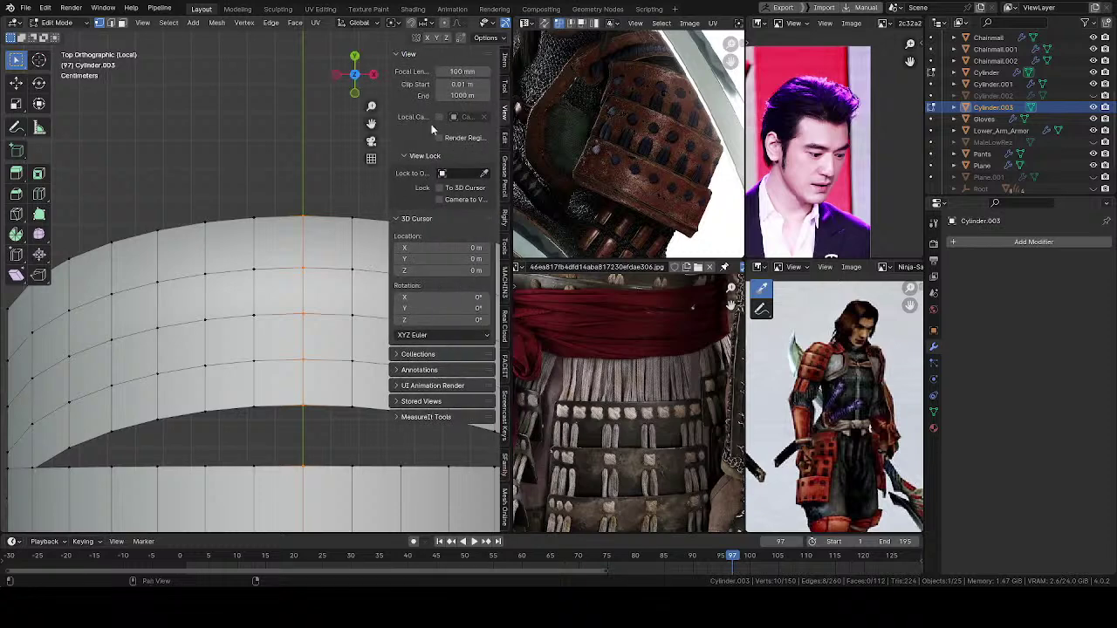
{"action": "left_click", "coordinate": [469, 82]}
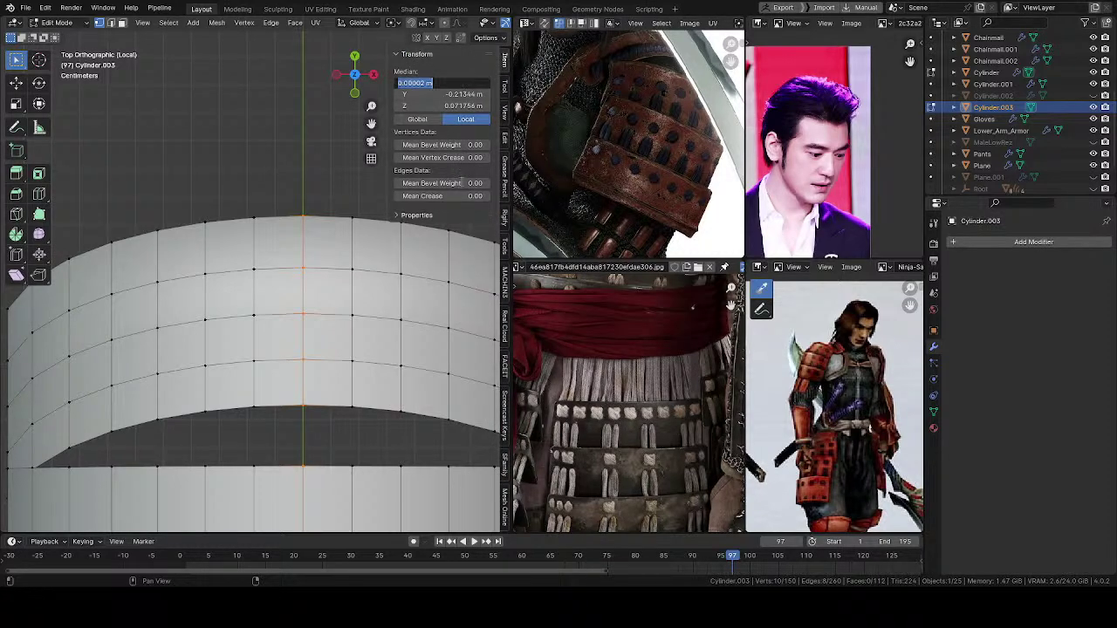
{"action": "type", "text": "0"}
{"action": "key", "text": "Return"}
{"action": "key", "text": "Return"}
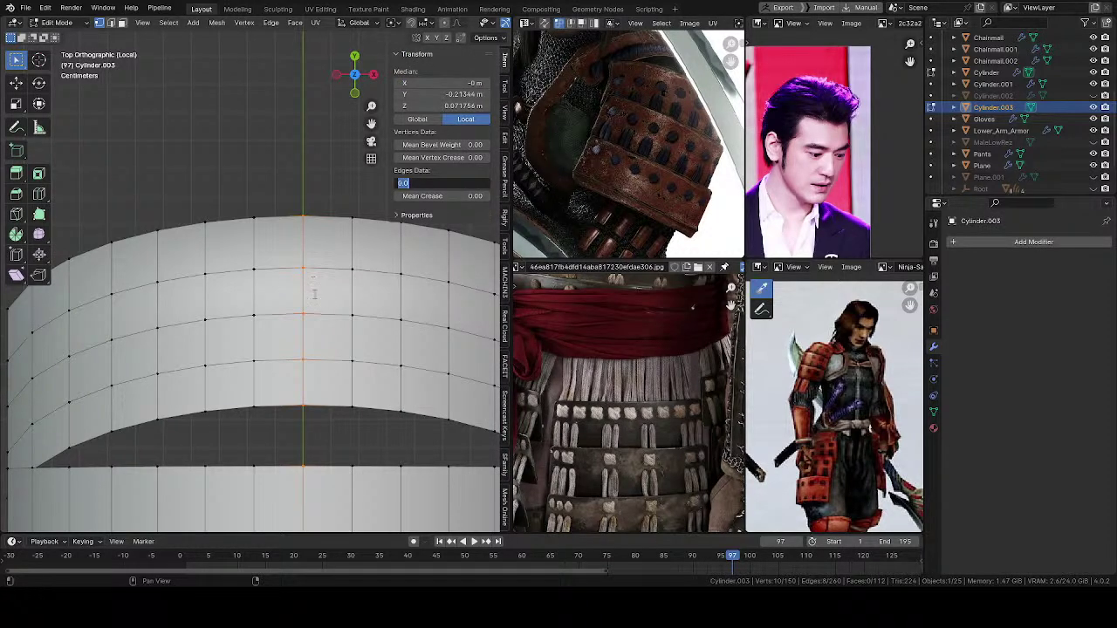
{"action": "key", "text": "Escape"}
{"action": "scroll", "coordinate": [322, 279], "scroll_direction": "down", "scroll_amount": 3}
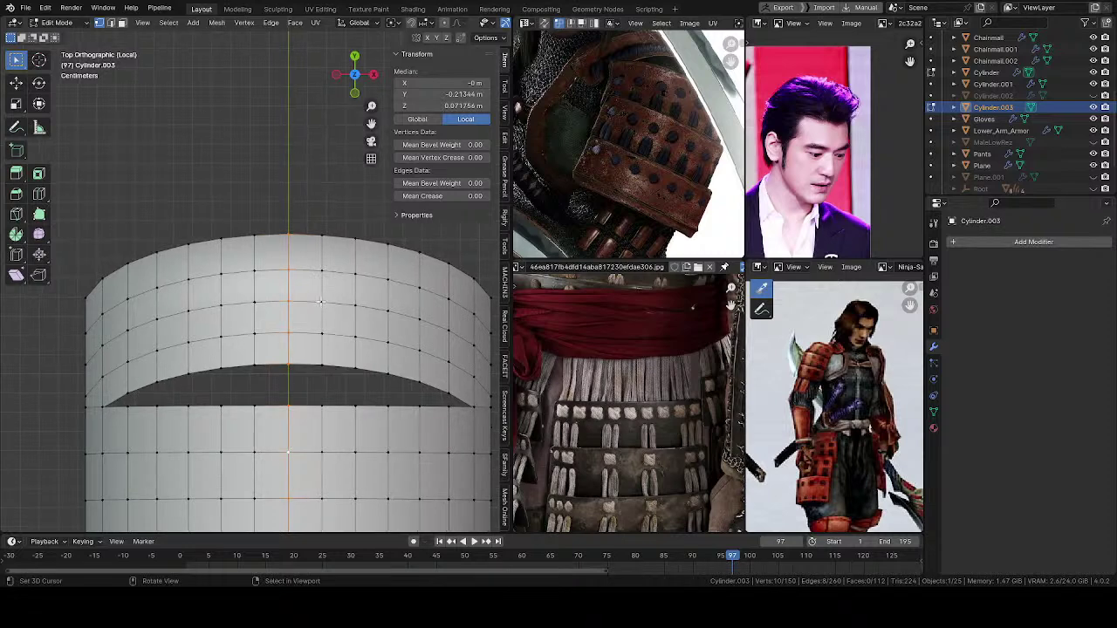
{"action": "key", "text": "n"}
Step: Delete the vertices of both plates on the positive X side, up to the centre line
{"action": "scroll", "coordinate": [322, 285], "scroll_direction": "down", "scroll_amount": 2}
{"action": "key", "text": "z"}
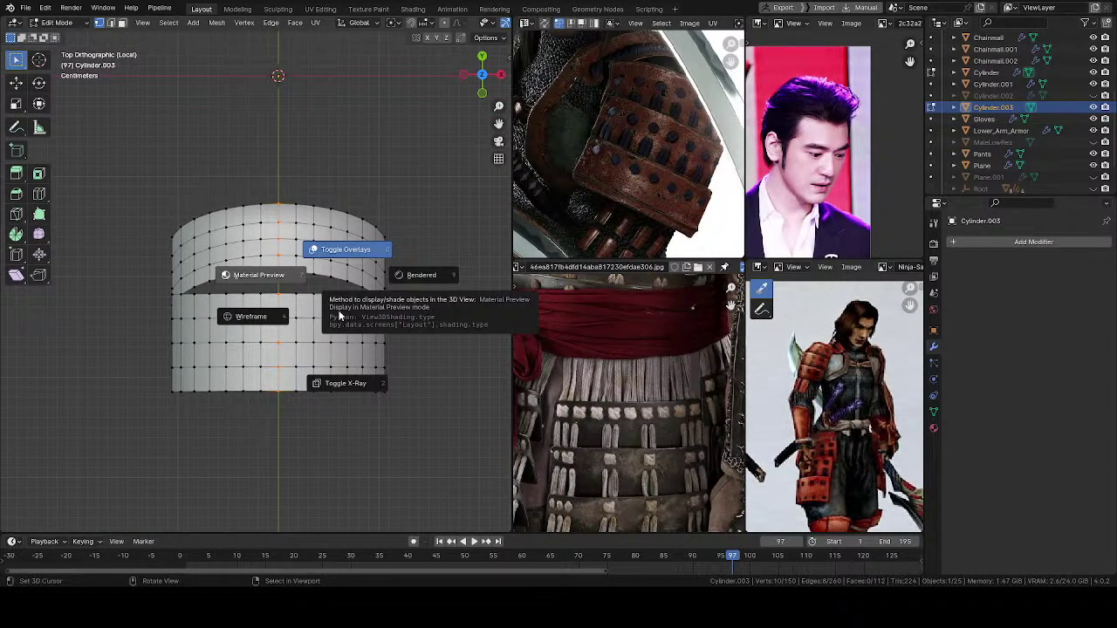
{"action": "left_click", "coordinate": [429, 321]}
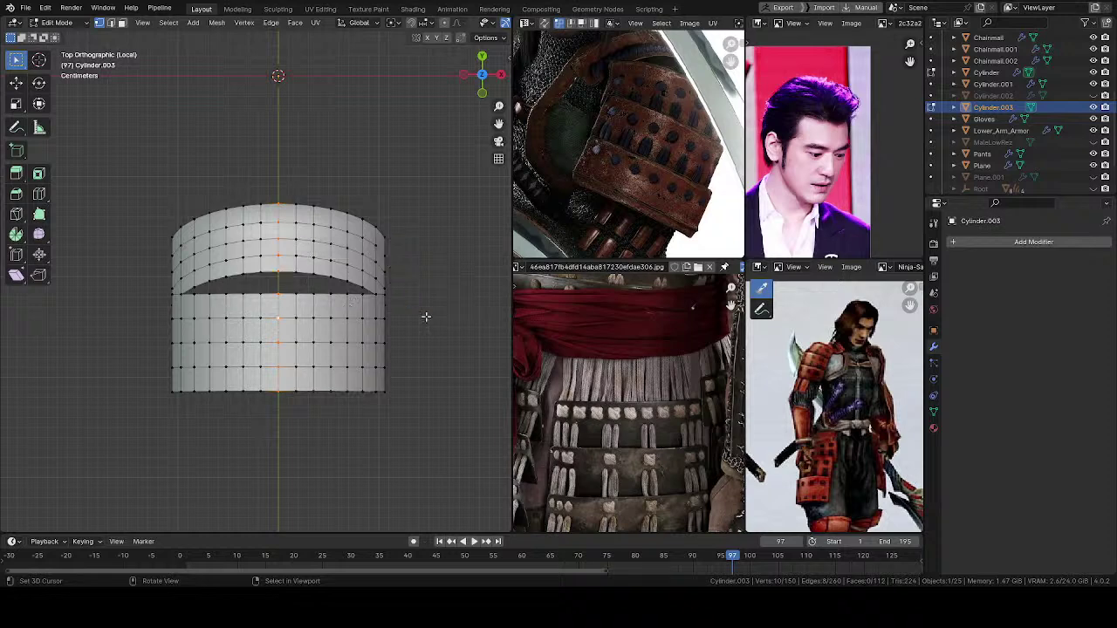
{"action": "mouse_move", "coordinate": [340, 302]}
{"action": "middle_mouse_down", "text": "ctrl"}
{"action": "mouse_move", "coordinate": [338, 280]}
{"action": "mouse_move", "coordinate": [340, 309]}
{"action": "mouse_move", "coordinate": [344, 282]}
{"action": "mouse_move", "coordinate": [346, 298]}
{"action": "middle_mouse_up", "text": "ctrl"}
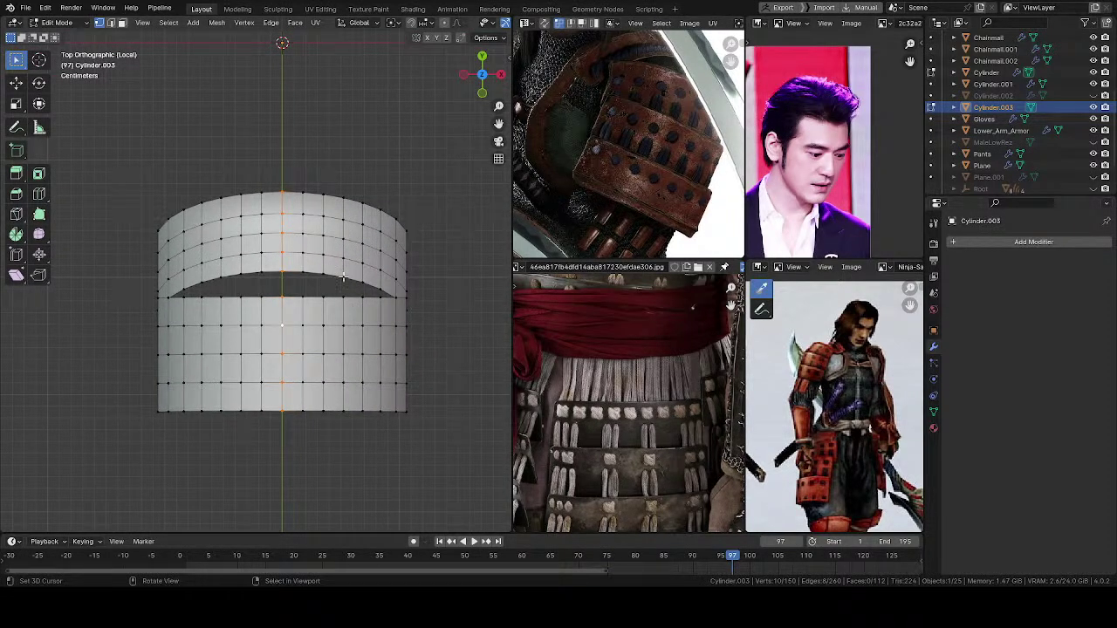
{"action": "key", "text": "alt+z"}
{"action": "left_click_drag", "start_coordinate": [452, 105], "coordinate": [297, 513]}
{"action": "key", "text": "alt+z"}
{"action": "key", "text": "x"}
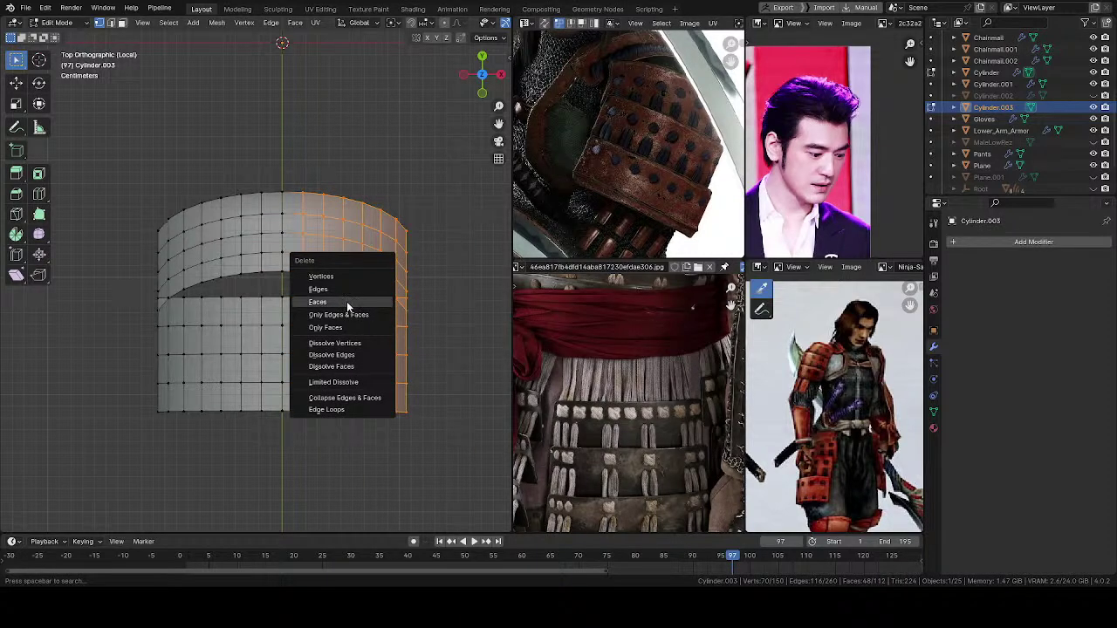
{"action": "left_click", "coordinate": [349, 312]}
{"action": "left_click_drag", "start_coordinate": [377, 115], "coordinate": [297, 496]}
{"action": "key", "text": "x"}
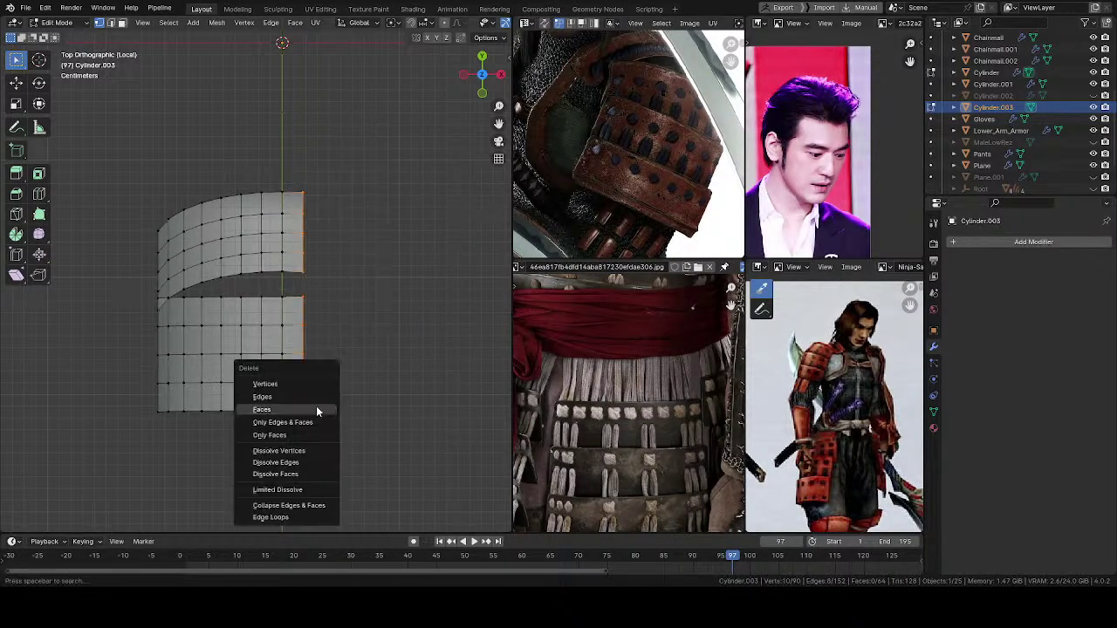
{"action": "left_click", "coordinate": [307, 383]}
Step: Return to Object Mode and add an X-axis Mirror modifier with clipping enabled to the half armour
{"action": "key", "text": "Tab"}
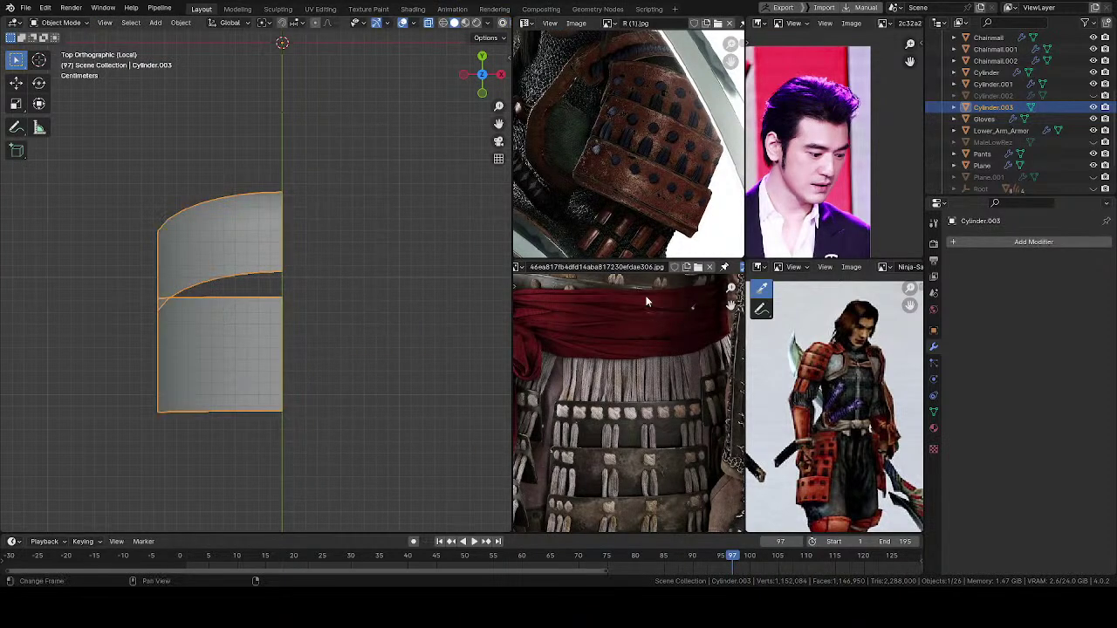
{"action": "left_click", "coordinate": [999, 241]}
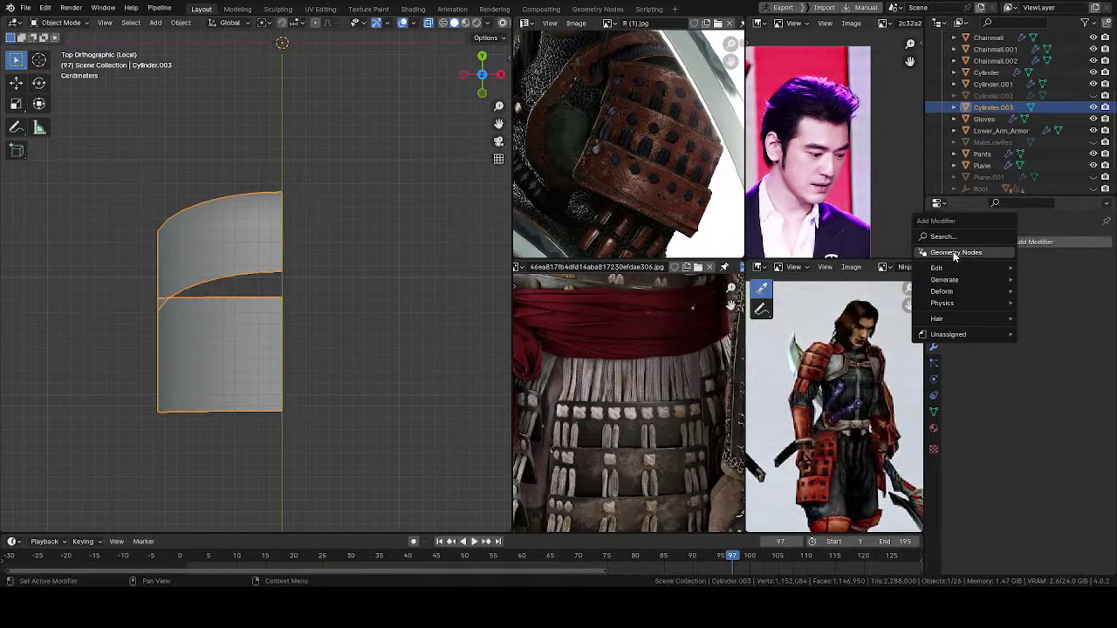
{"action": "mouse_move", "coordinate": [950, 280]}
{"action": "left_click", "coordinate": [860, 373]}
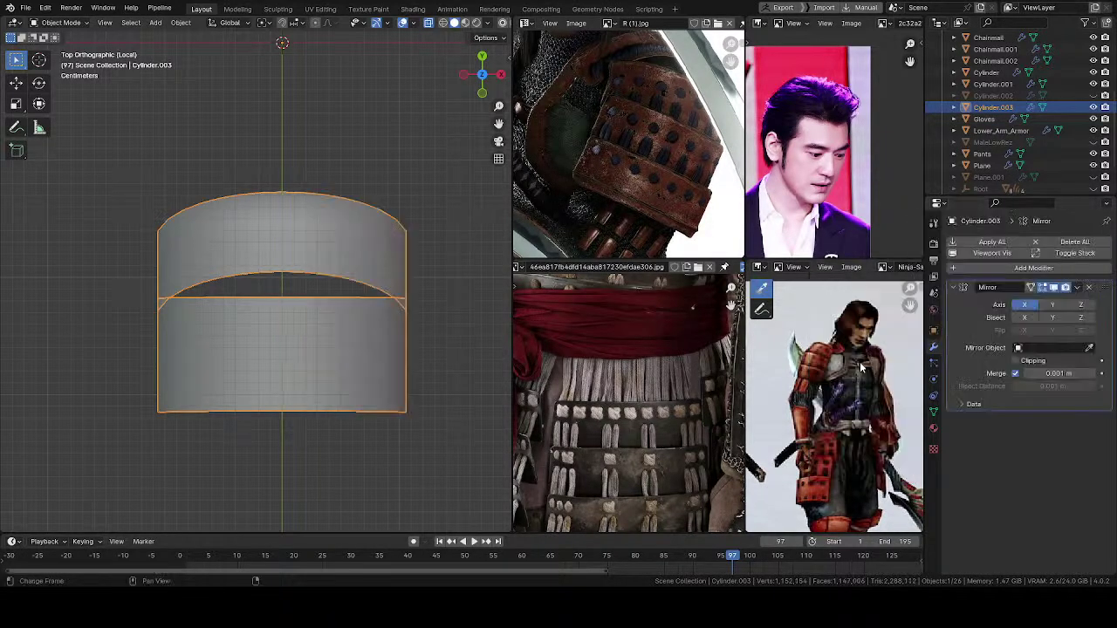
{"action": "left_click", "coordinate": [1016, 360]}
Step: Leave local view, select the shoulder armour, duplicate its Mirror modifier and place the duplicate first in the stack
{"action": "scroll", "coordinate": [359, 293], "scroll_direction": "down", "scroll_amount": 5}
{"action": "middle_click_drag", "start_coordinate": [343, 381], "coordinate": [340, 323]}
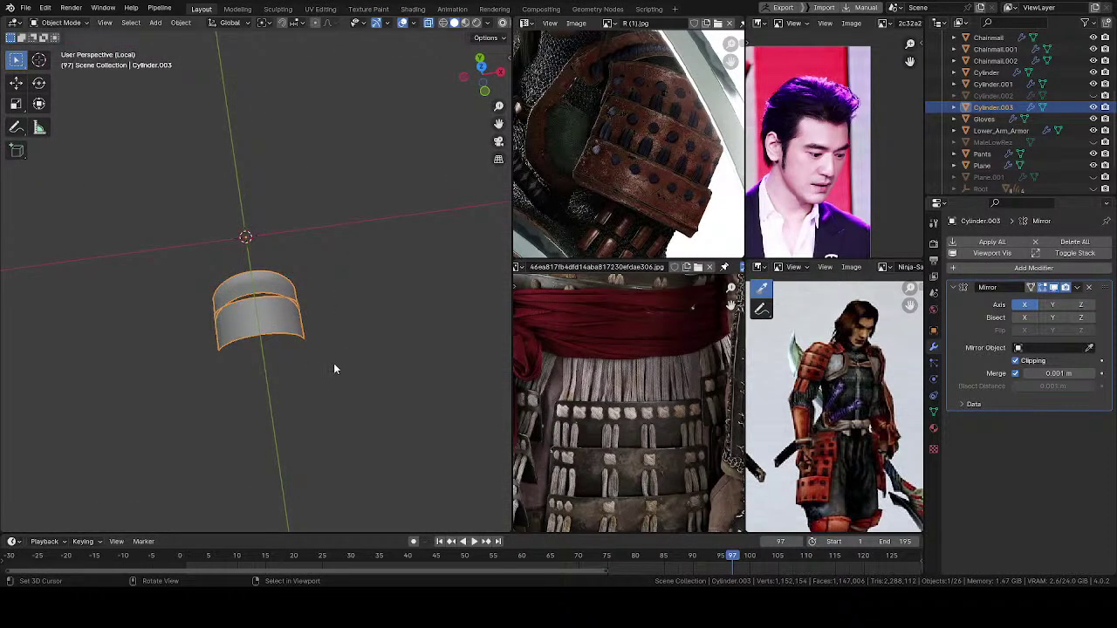
{"action": "key", "text": "KP_Divide"}
{"action": "middle_click_drag", "start_coordinate": [309, 367], "coordinate": [276, 279]}
{"action": "left_click", "coordinate": [276, 278]}
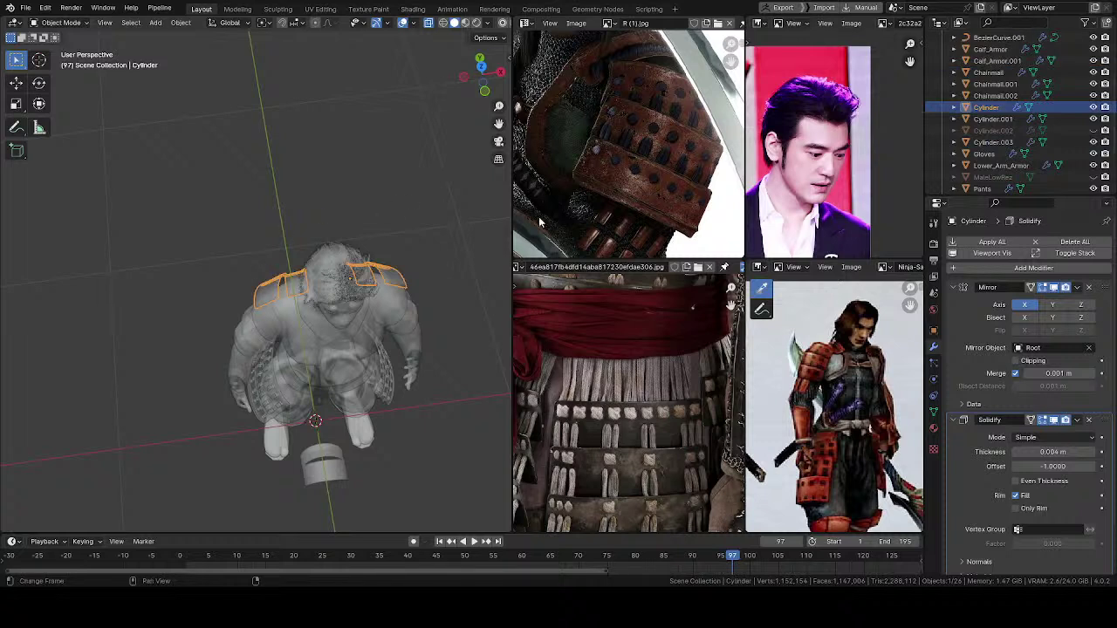
{"action": "left_click", "coordinate": [1102, 297]}
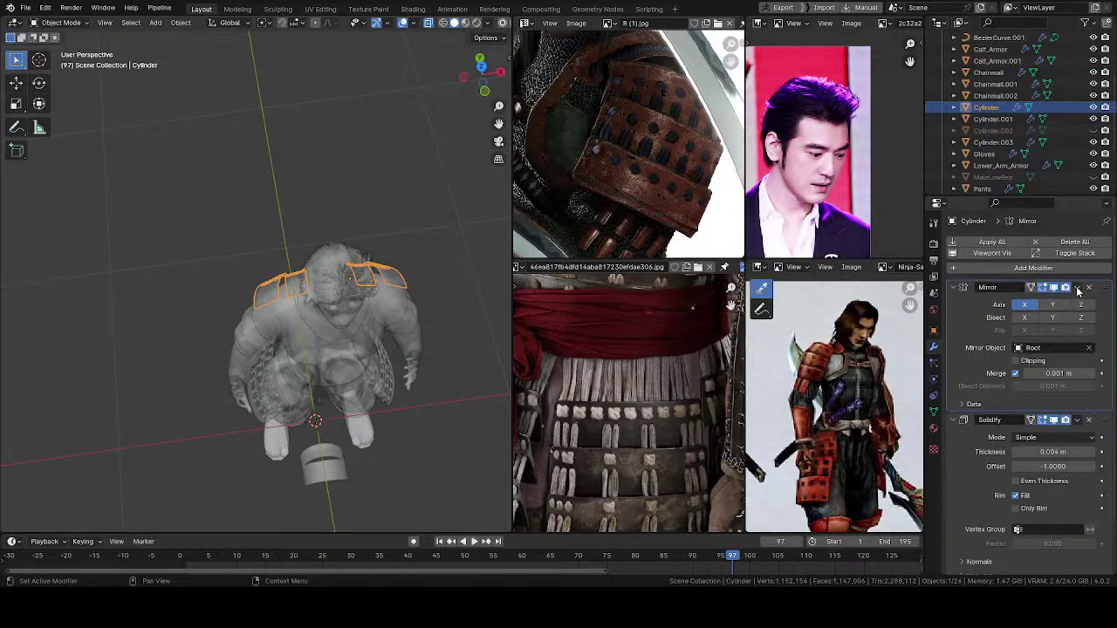
{"action": "left_click", "coordinate": [1078, 289]}
{"action": "left_click", "coordinate": [1041, 319]}
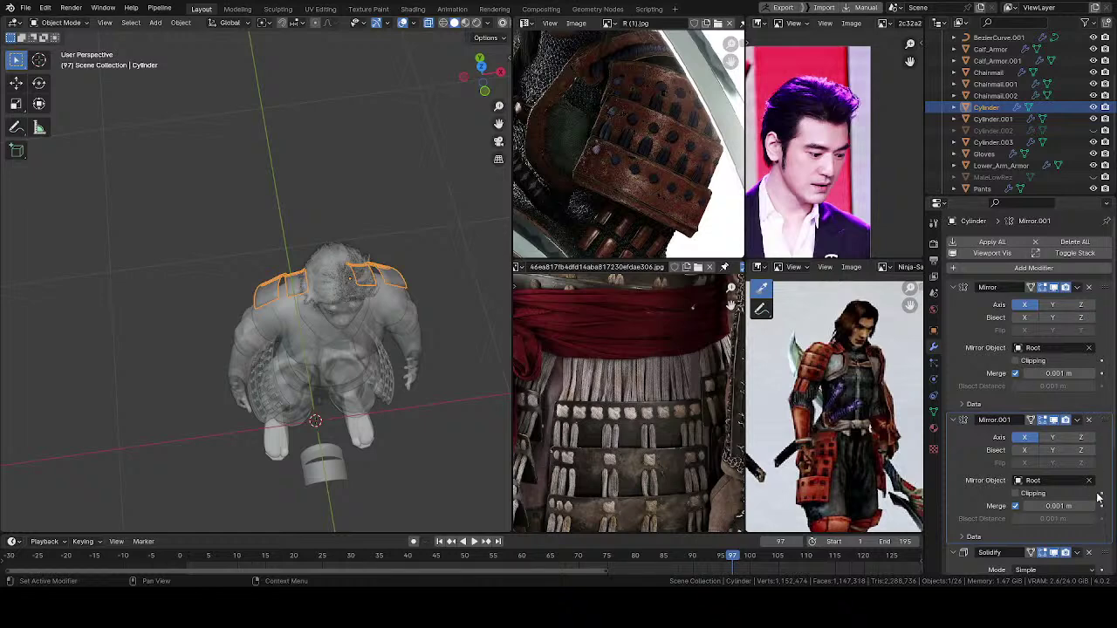
{"action": "left_click_drag", "start_coordinate": [1102, 419], "coordinate": [1082, 292]}
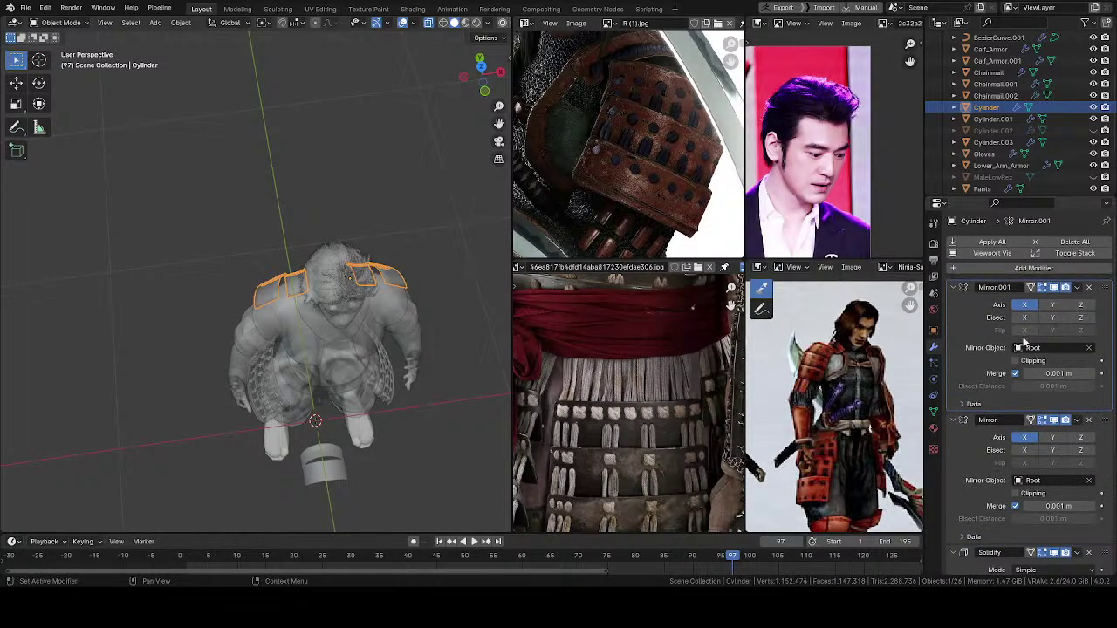
Step: Clear the mirror object of the shoulder armour's first Mirror modifier and save the file
{"action": "left_click", "coordinate": [1089, 349]}
{"action": "middle_click_drag", "start_coordinate": [360, 348], "coordinate": [384, 313]}
{"action": "key", "text": "ctrl+s"}
Step: Isolate the armour copy at the feet in local view and open its mesh for editing in top view
{"action": "middle_click_drag", "start_coordinate": [365, 383], "coordinate": [338, 374]}
{"action": "left_click", "coordinate": [339, 481]}
{"action": "key", "text": "KP_Divide"}
{"action": "key", "text": "ctrl+Tab"}
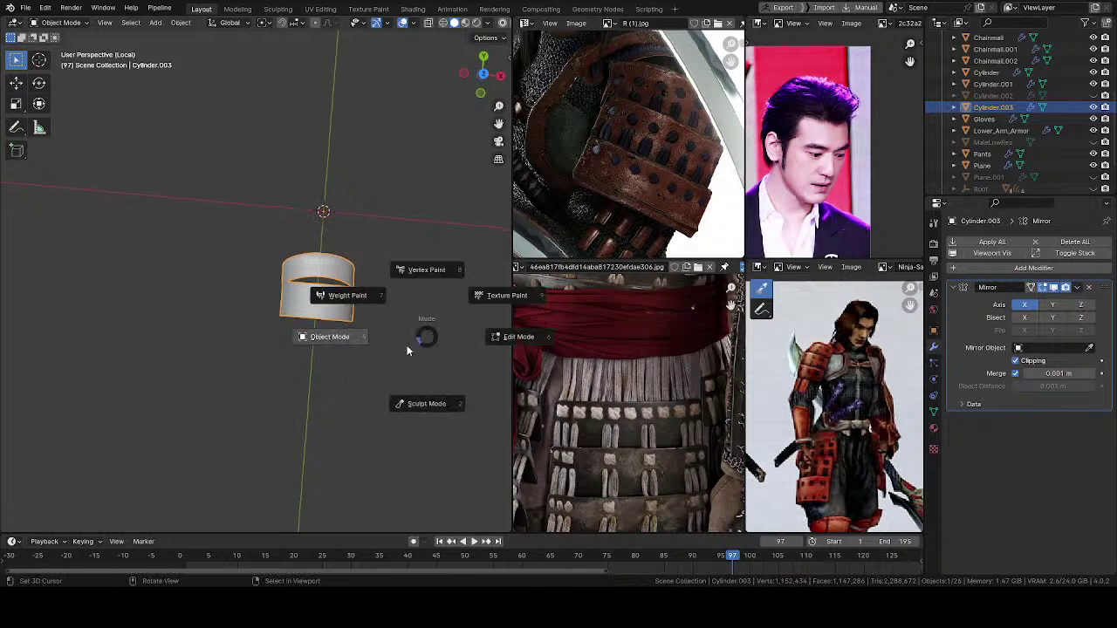
{"action": "left_click", "coordinate": [511, 334]}
{"action": "middle_click_drag", "start_coordinate": [511, 335], "coordinate": [372, 280]}
{"action": "key", "text": "KP_7"}
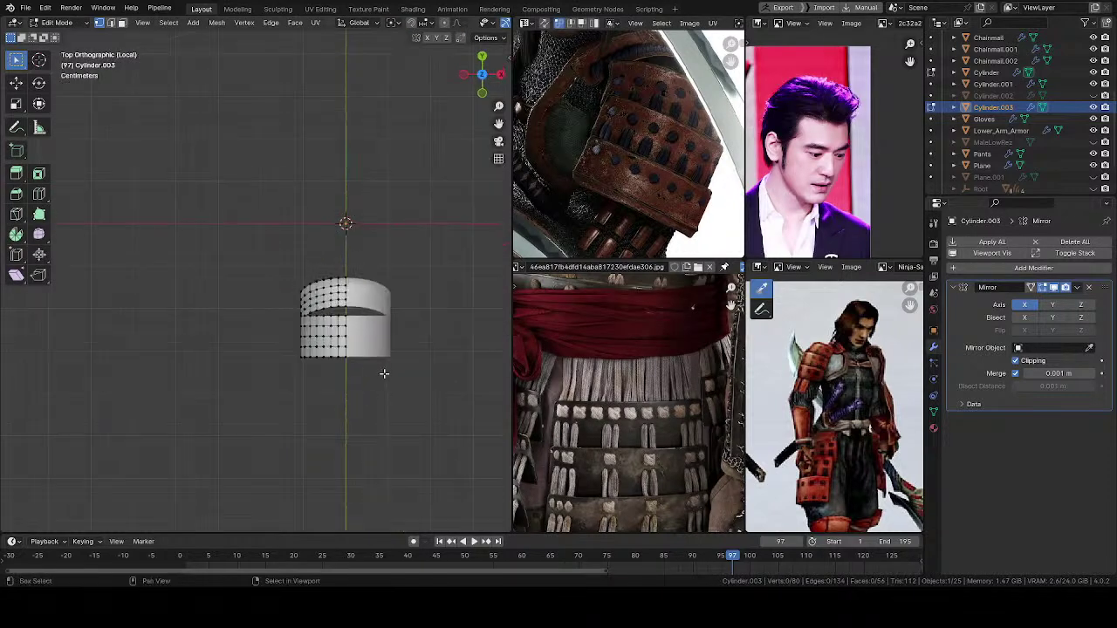
{"action": "middle_click_drag", "start_coordinate": [384, 384], "coordinate": [375, 400], "text": "shift"}
{"action": "scroll", "coordinate": [375, 400], "scroll_direction": "up", "scroll_amount": 2}
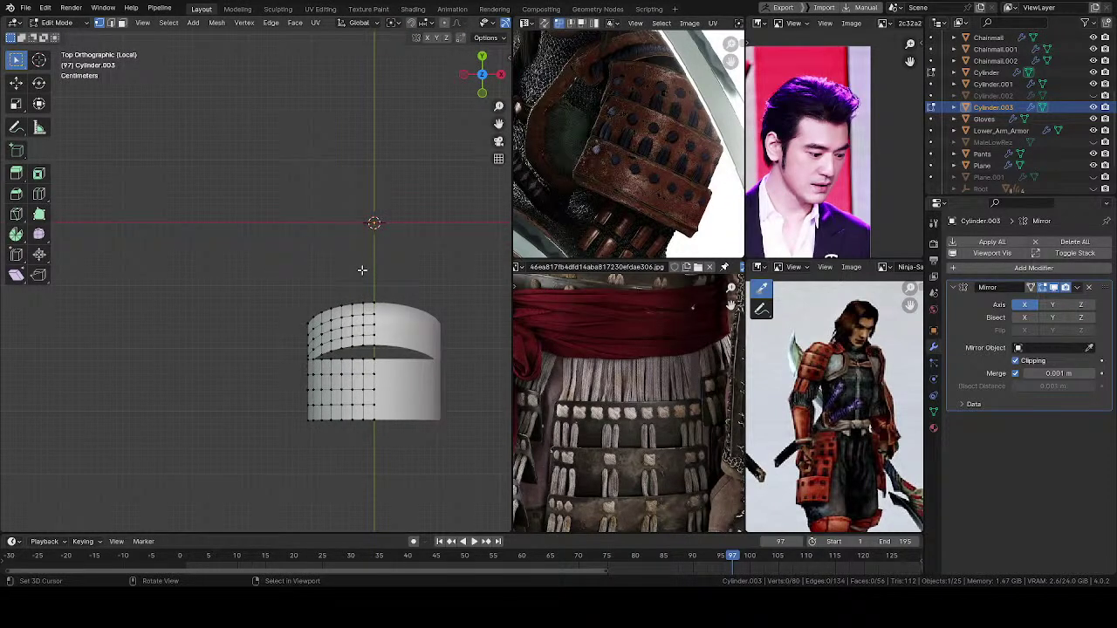
Step: Move the entire armour mesh about 0.162 m along Y onto its origin, and return to Object Mode with the full scene shown
{"action": "key", "text": "a"}
{"action": "scroll", "coordinate": [401, 353], "scroll_direction": "up", "scroll_amount": 1}
{"action": "key", "text": "g"}
{"action": "key", "text": "y"}
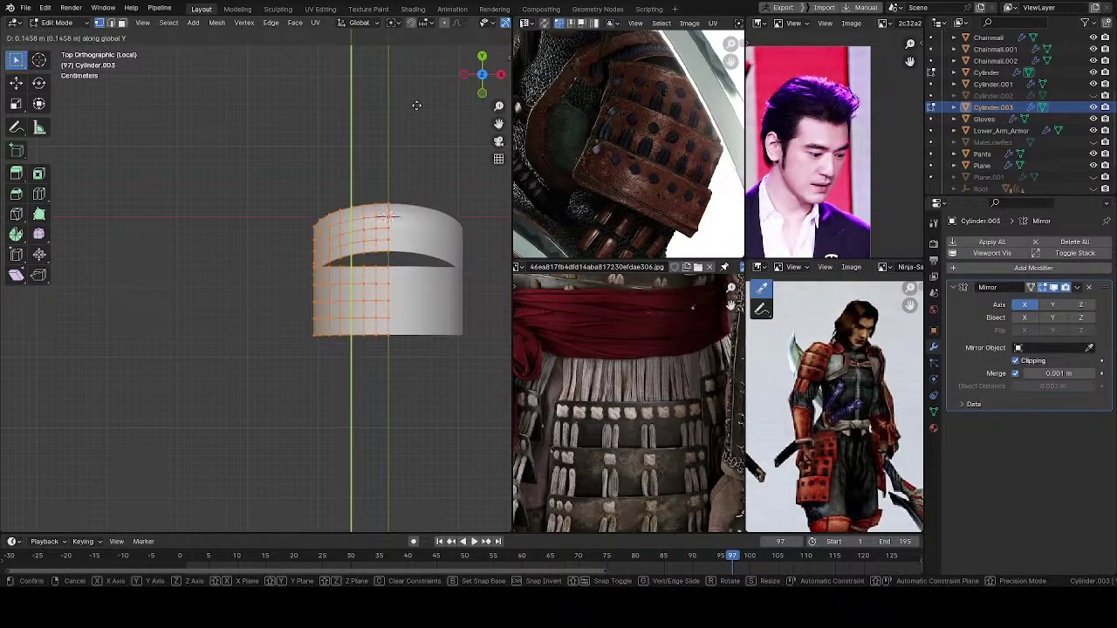
{"action": "left_click", "coordinate": [425, 7]}
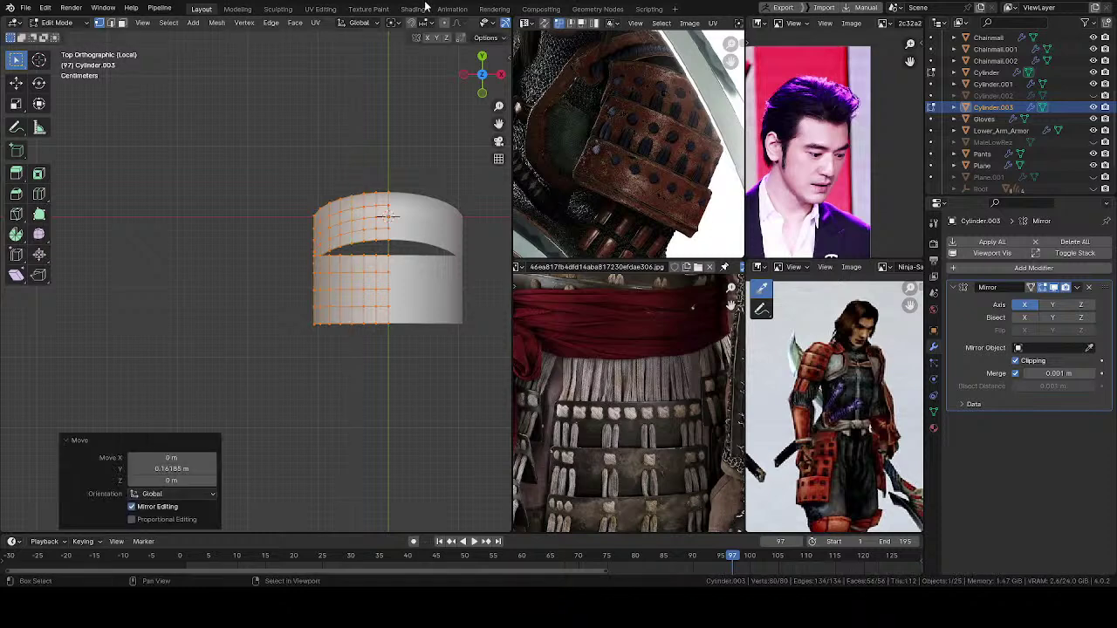
{"action": "scroll", "coordinate": [367, 321], "scroll_direction": "down", "scroll_amount": 4}
{"action": "key", "text": "Tab"}
{"action": "scroll", "coordinate": [340, 366], "scroll_direction": "down", "scroll_amount": 4}
{"action": "key", "text": "KP_Divide"}
Step: Select the original shoulder armour and move it about -0.13 m along X in front view
{"action": "middle_click_drag", "start_coordinate": [362, 276], "coordinate": [314, 190]}
{"action": "left_click", "coordinate": [283, 184]}
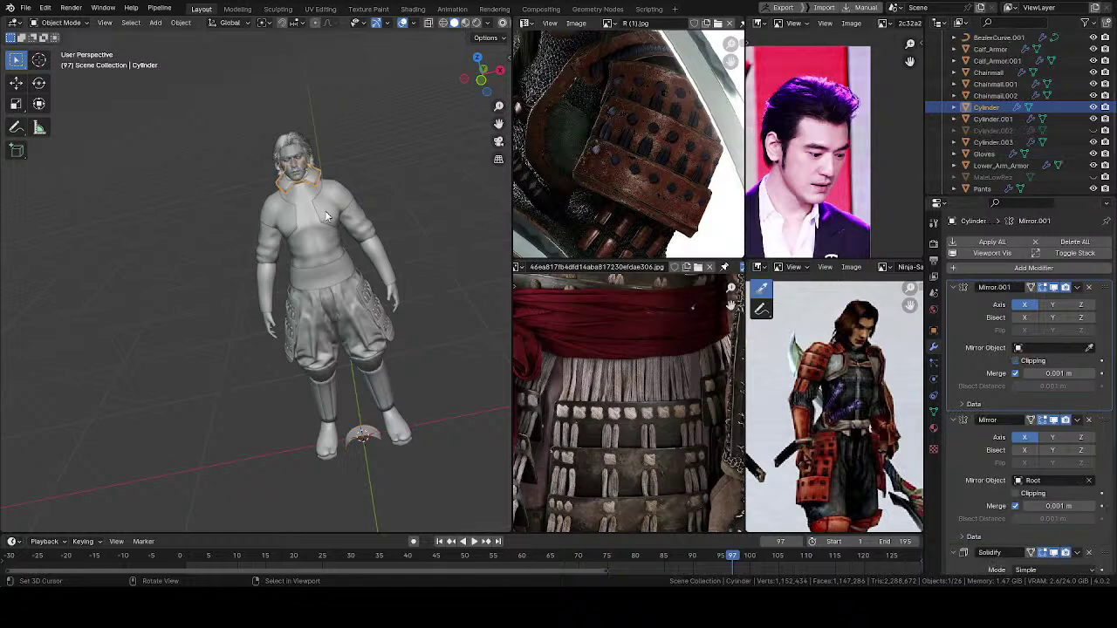
{"action": "middle_click_drag", "start_coordinate": [375, 261], "coordinate": [332, 349]}
{"action": "key", "text": "KP_1"}
{"action": "scroll", "coordinate": [311, 325], "scroll_direction": "up", "scroll_amount": 4}
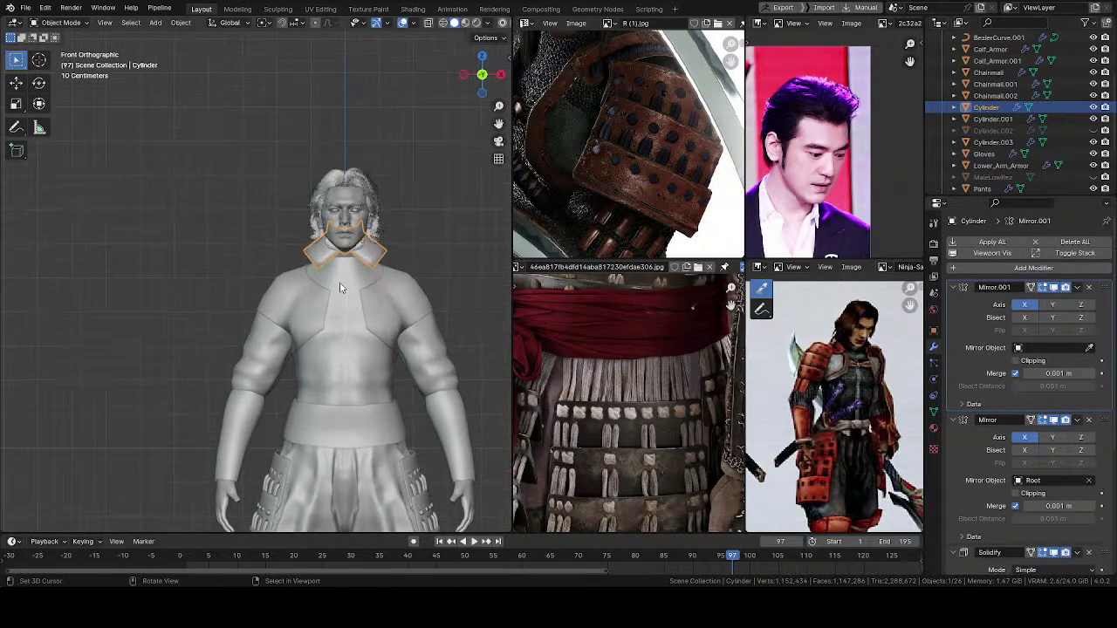
{"action": "key", "text": "g"}
{"action": "key", "text": "x"}
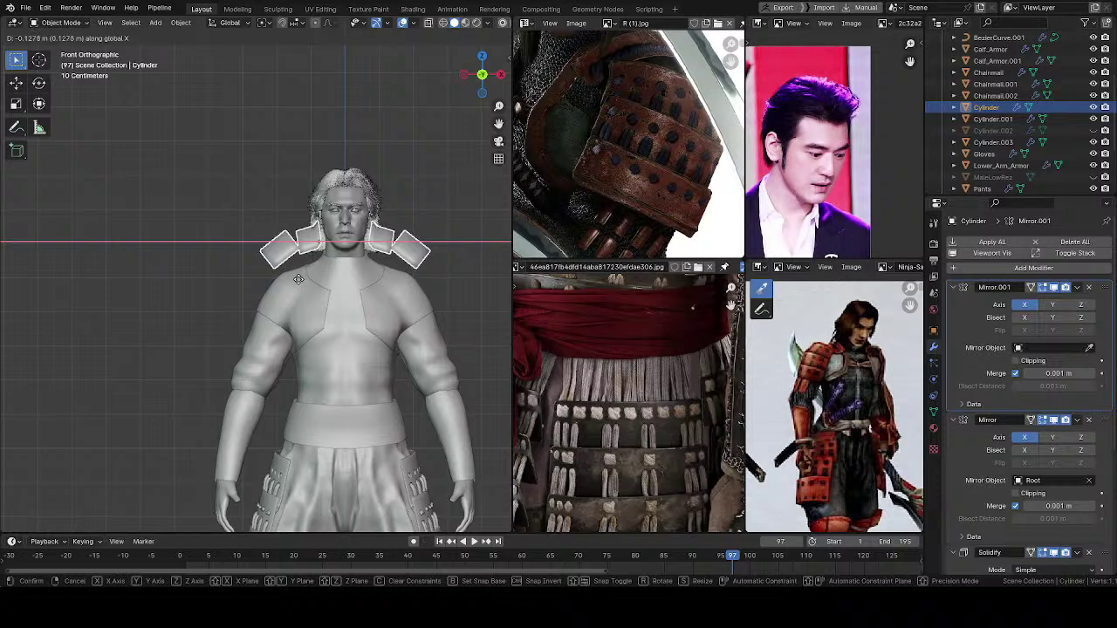
{"action": "left_click", "coordinate": [298, 272]}
Step: Lower the shoulder armour about 0.1 m along Z onto the shoulders, deselect it and save the file
{"action": "key", "text": "g"}
{"action": "key", "text": "z"}
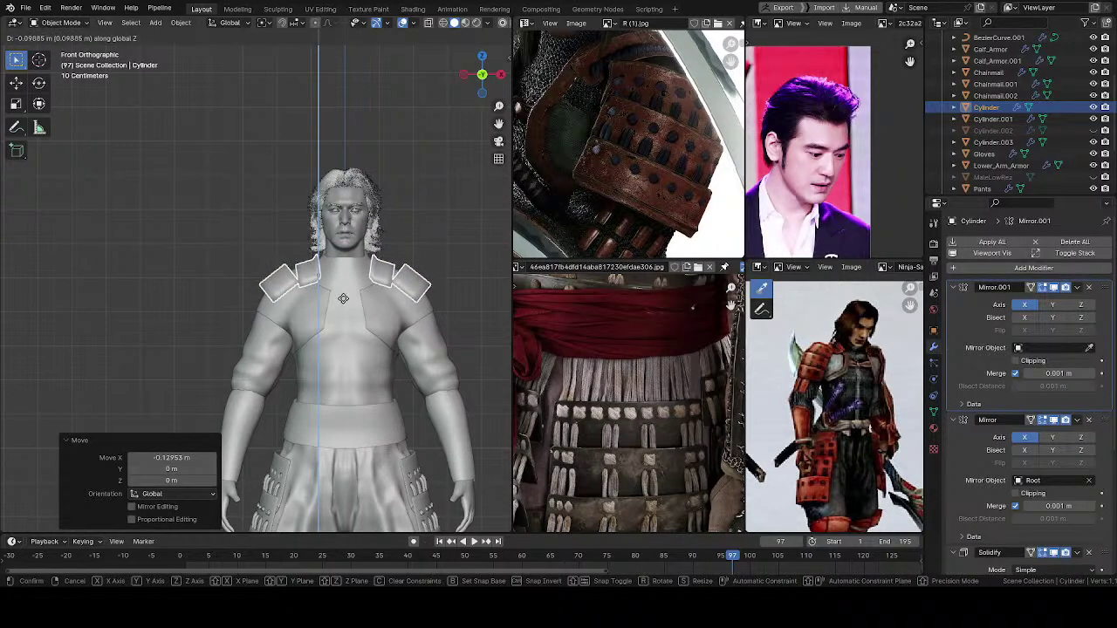
{"action": "left_click", "coordinate": [345, 304]}
{"action": "key", "text": "alt+a"}
{"action": "middle_click_drag", "start_coordinate": [292, 300], "coordinate": [144, 303]}
{"action": "key", "text": "ctrl+s"}
Step: Select the armour copy lying at the feet and isolate it in local view
{"action": "scroll", "coordinate": [189, 329], "scroll_direction": "down", "scroll_amount": 3}
{"action": "middle_click_drag", "start_coordinate": [422, 477], "coordinate": [398, 320], "text": "shift"}
{"action": "left_click", "coordinate": [344, 401]}
{"action": "left_click", "coordinate": [352, 359], "text": "shift"}
{"action": "left_click", "coordinate": [330, 394]}
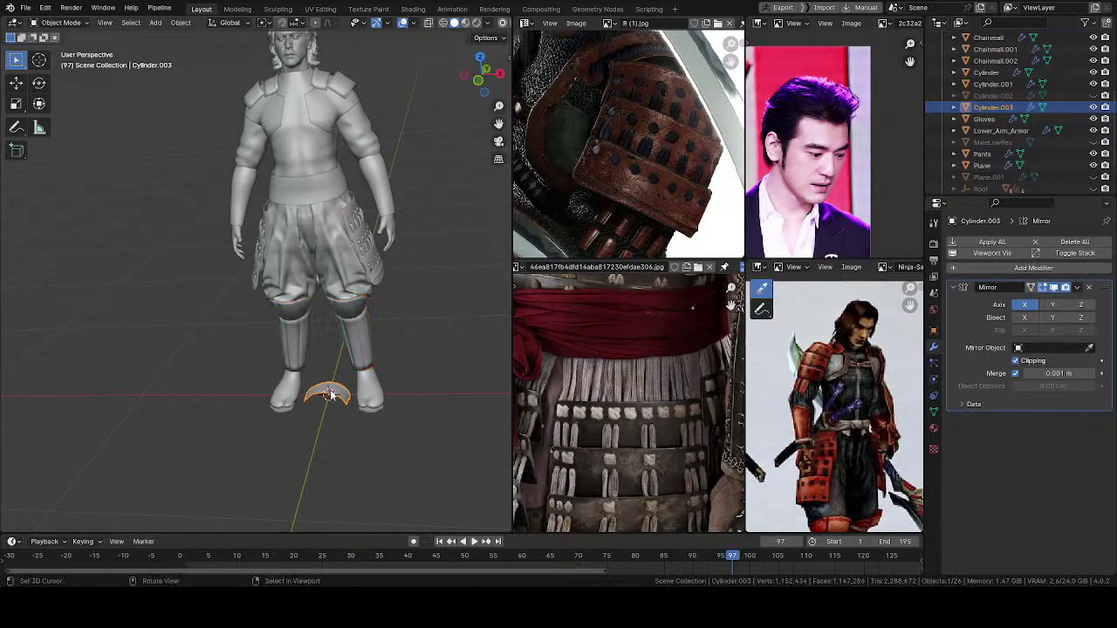
{"action": "key", "text": "slash"}
{"action": "scroll", "coordinate": [351, 342], "scroll_direction": "up", "scroll_amount": 2}
{"action": "middle_click_drag", "start_coordinate": [336, 323], "coordinate": [401, 409]}
Step: Open the armour copy's mesh for editing in top view and deselect all its vertices
{"action": "key", "text": "ctrl+Tab"}
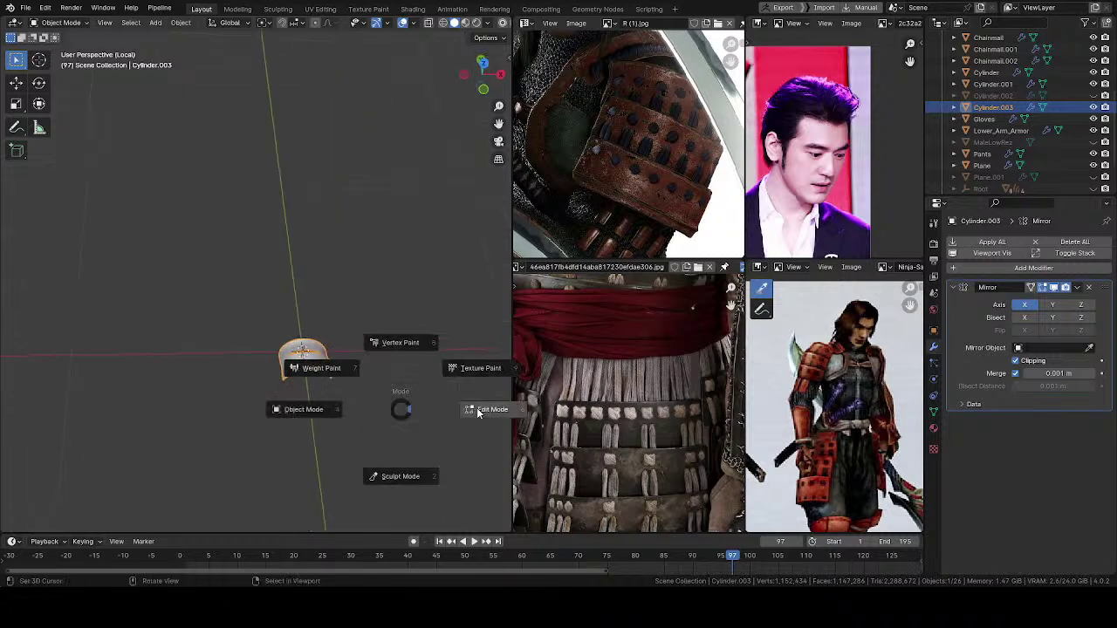
{"action": "left_click", "coordinate": [463, 409]}
{"action": "scroll", "coordinate": [330, 317], "scroll_direction": "up", "scroll_amount": 4}
{"action": "key", "text": "KP_Decimal"}
{"action": "key", "text": "KP_7"}
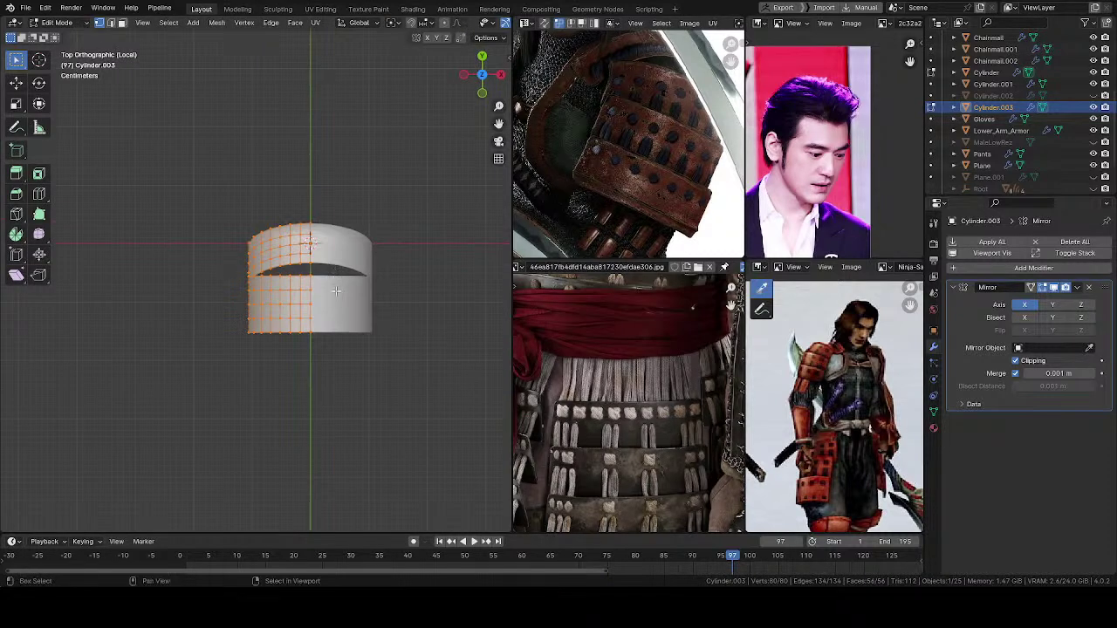
{"action": "scroll", "coordinate": [333, 268], "scroll_direction": "up", "scroll_amount": 2}
{"action": "key", "text": "alt+a"}
{"action": "scroll", "coordinate": [313, 340], "scroll_direction": "up", "scroll_amount": 2}
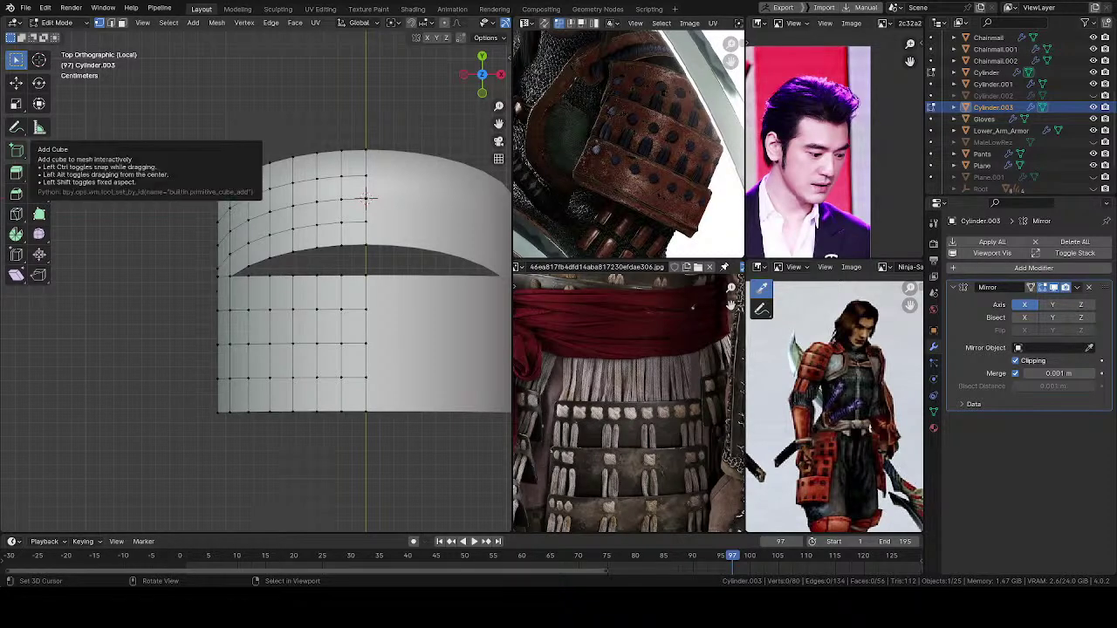
Step: Return the armour copy to Object Mode and try to apply all of its modifiers
{"action": "middle_click_drag", "start_coordinate": [367, 199], "coordinate": [323, 316]}
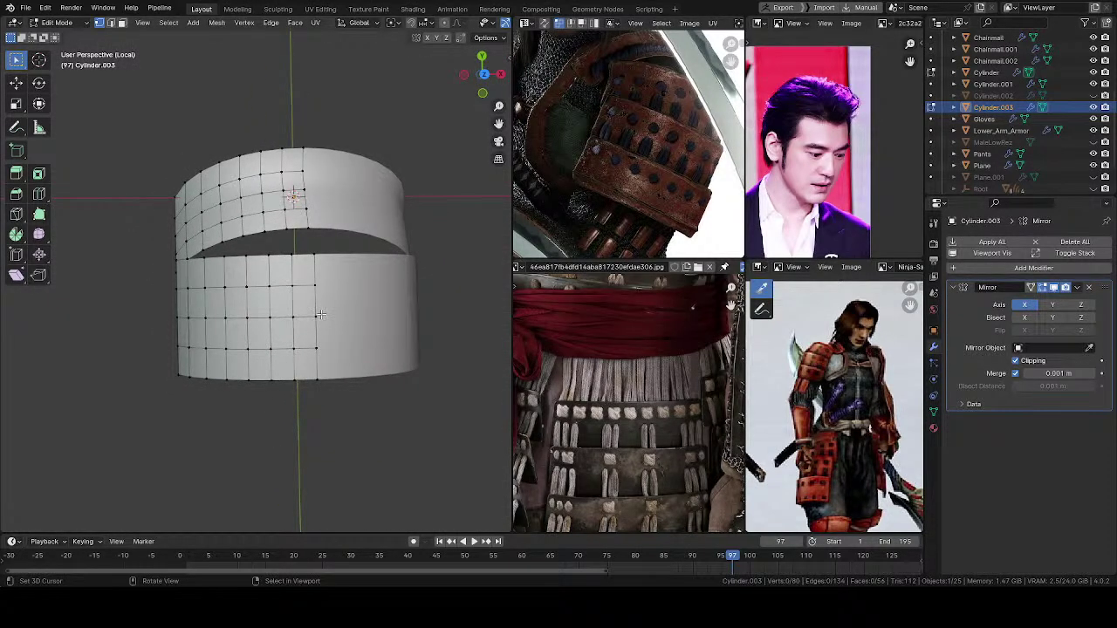
{"action": "middle_click_drag", "start_coordinate": [333, 305], "coordinate": [190, 305]}
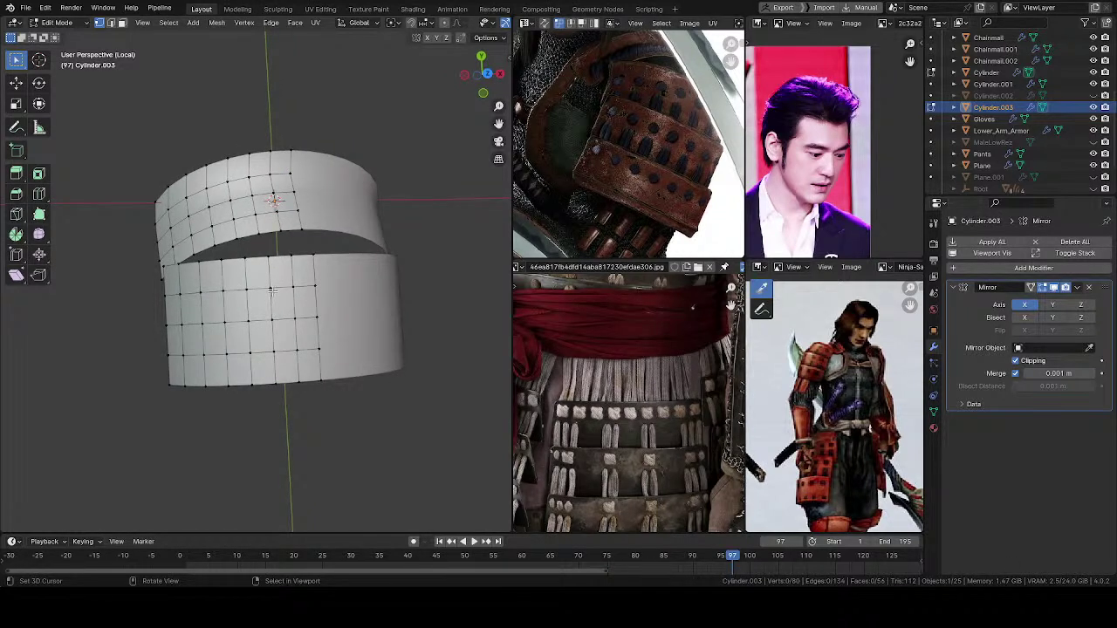
{"action": "middle_click_drag", "start_coordinate": [312, 296], "coordinate": [191, 295]}
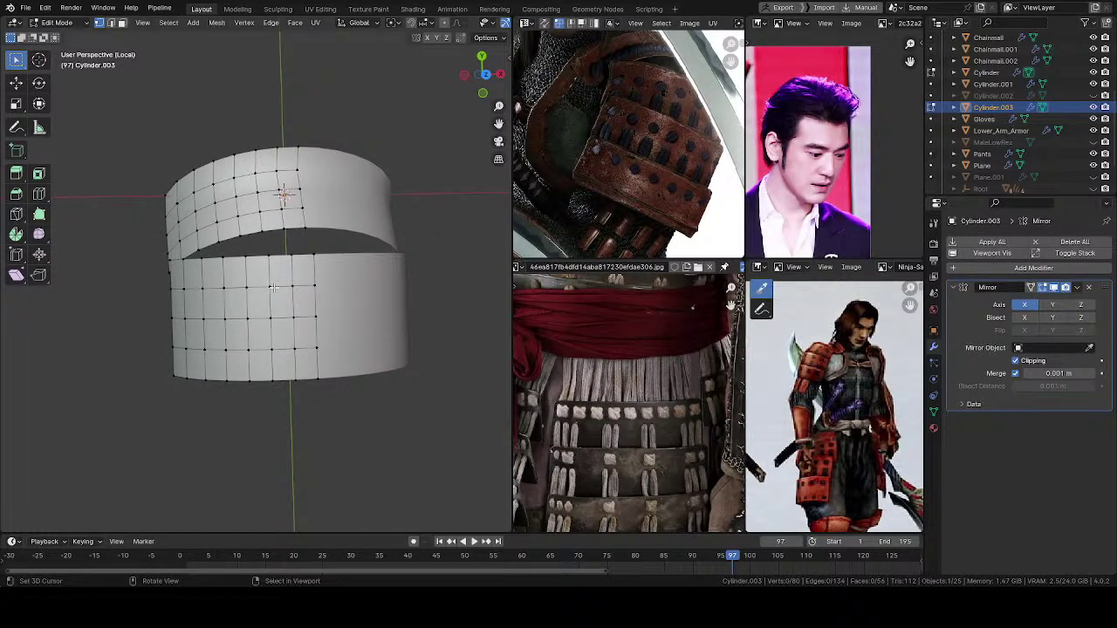
{"action": "middle_click_drag", "start_coordinate": [301, 290], "coordinate": [243, 302]}
{"action": "key", "text": "ctrl+Tab"}
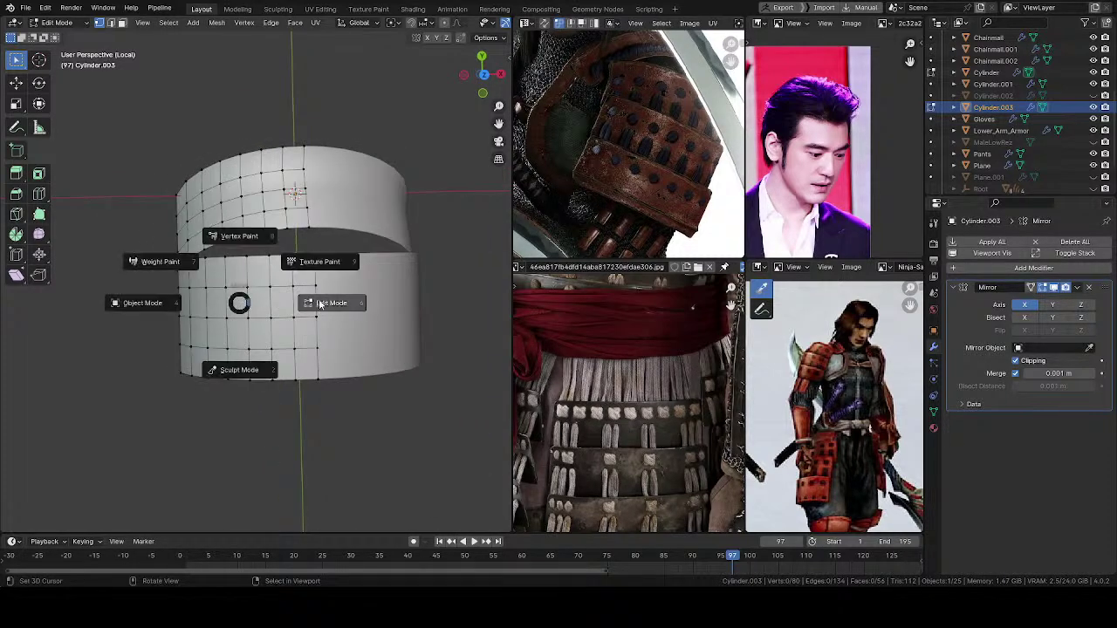
{"action": "left_click", "coordinate": [199, 319]}
{"action": "key", "text": "ctrl+a"}
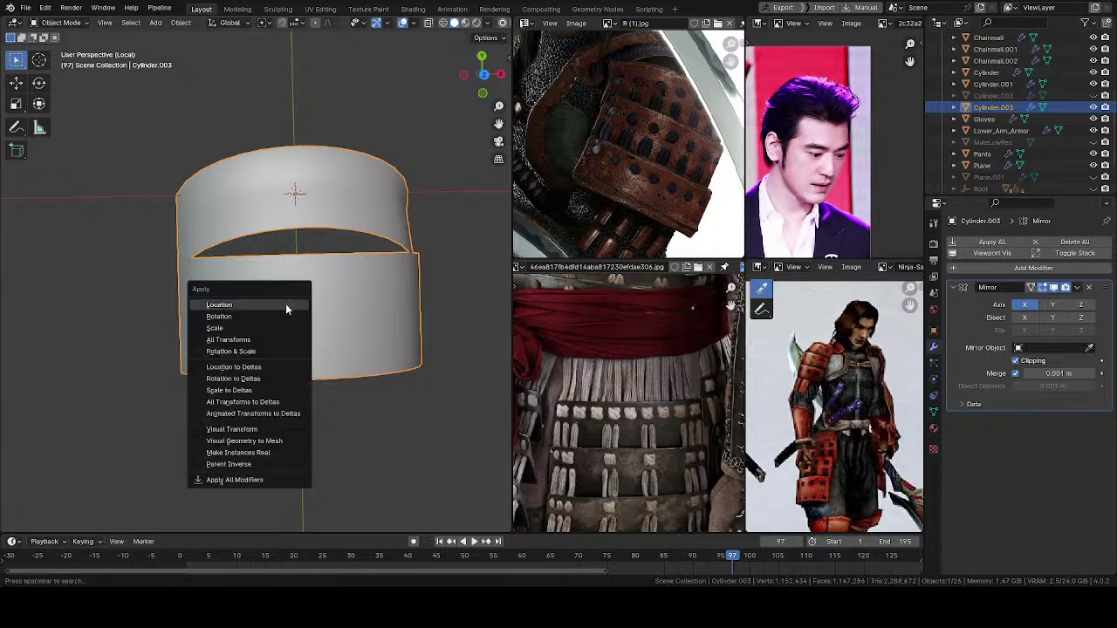
{"action": "left_click", "coordinate": [271, 480]}
Step: Reopen the mesh for editing and select every other vertex along the lower plate's first interior row
{"action": "key", "text": "Tab"}
{"action": "middle_click_drag", "start_coordinate": [264, 439], "coordinate": [307, 303]}
{"action": "left_click", "coordinate": [132, 306]}
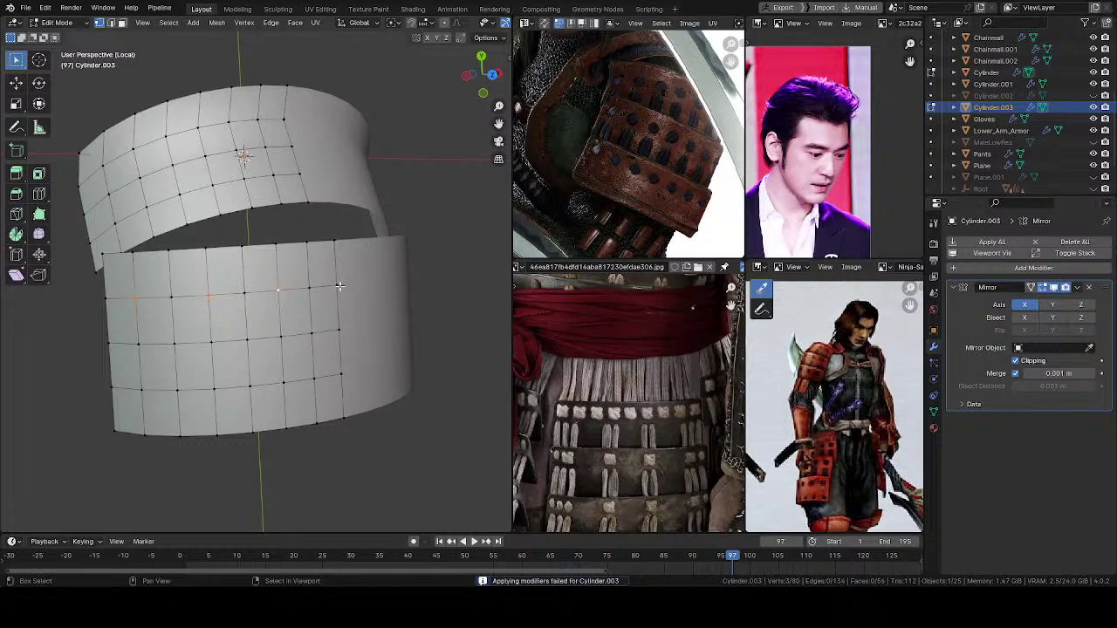
Step: Go back to Object Mode and try again to apply the armour copy's Mirror modifier
{"action": "middle_click_drag", "start_coordinate": [339, 290], "coordinate": [266, 318]}
{"action": "key", "text": "ctrl+Tab"}
{"action": "left_click", "coordinate": [257, 291]}
{"action": "key", "text": "ctrl+a"}
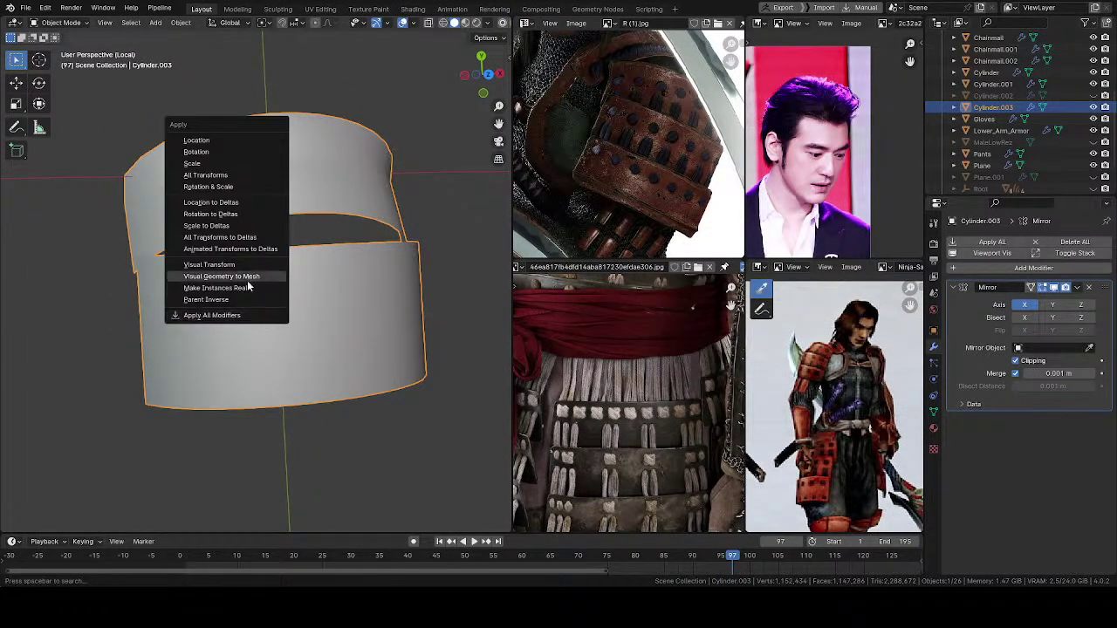
{"action": "left_click", "coordinate": [253, 316]}
{"action": "middle_click_drag", "start_coordinate": [262, 342], "coordinate": [268, 414], "text": "ctrl"}
{"action": "left_click", "coordinate": [1079, 289]}
{"action": "left_click", "coordinate": [1050, 297]}
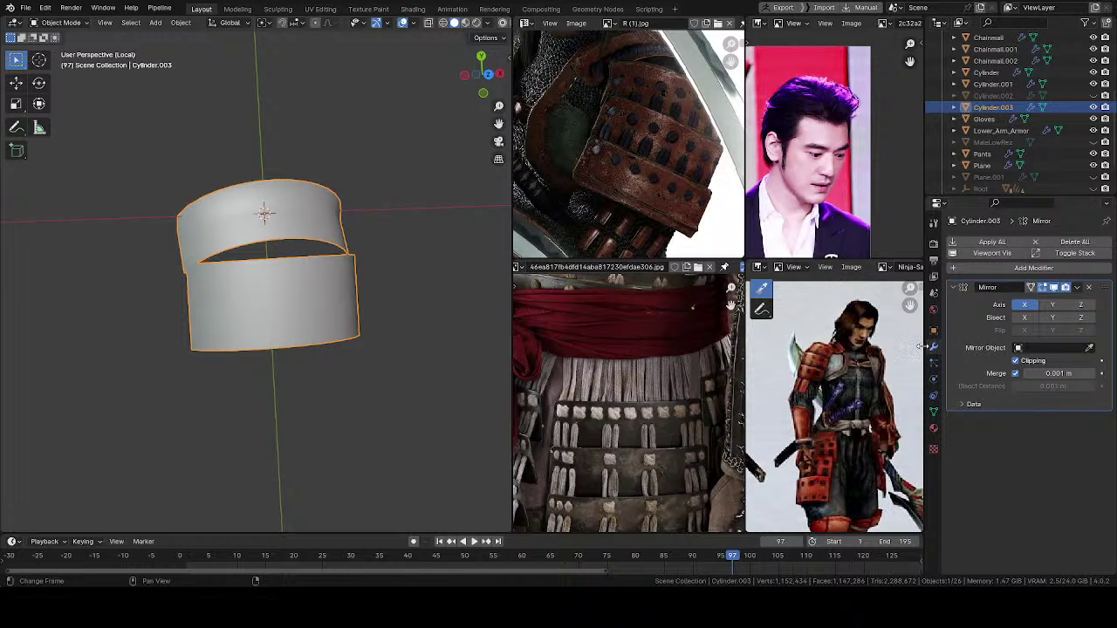
Step: Make the armour copy's mesh data single-user and apply all of its modifiers
{"action": "left_click", "coordinate": [933, 412]}
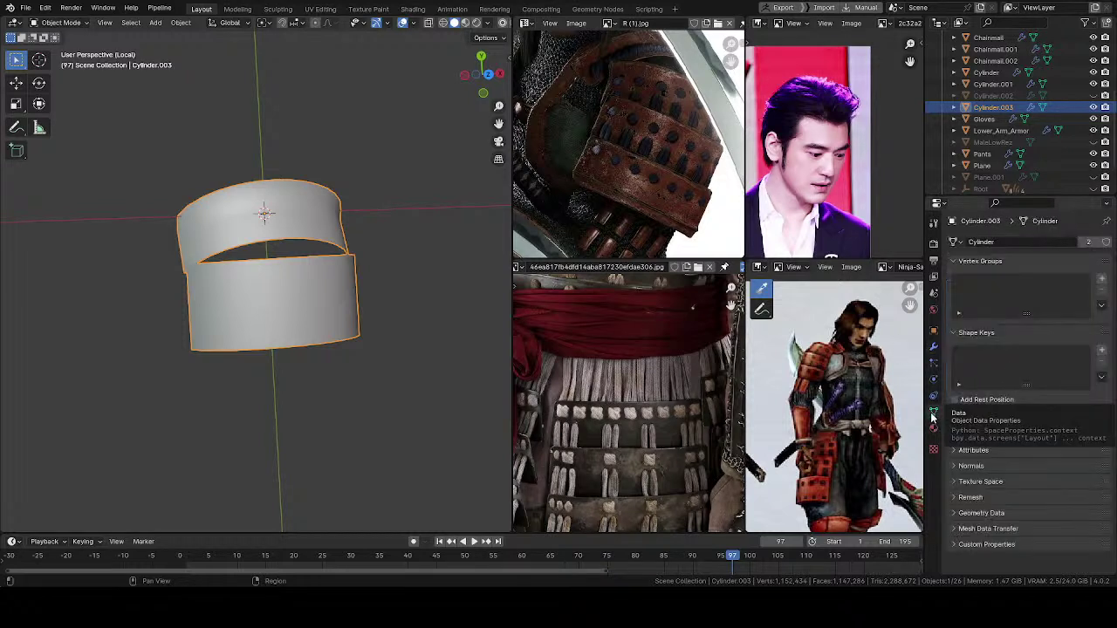
{"action": "left_click", "coordinate": [1089, 244]}
{"action": "middle_click_drag", "start_coordinate": [288, 308], "coordinate": [282, 312]}
{"action": "key", "text": "ctrl+a"}
{"action": "left_click", "coordinate": [286, 310]}
{"action": "key", "text": "ctrl+a"}
{"action": "left_click", "coordinate": [279, 308]}
Step: In Edit Mode, extend the selection to every other vertex across both upper interior rows of the lower plate
{"action": "key", "text": "Tab"}
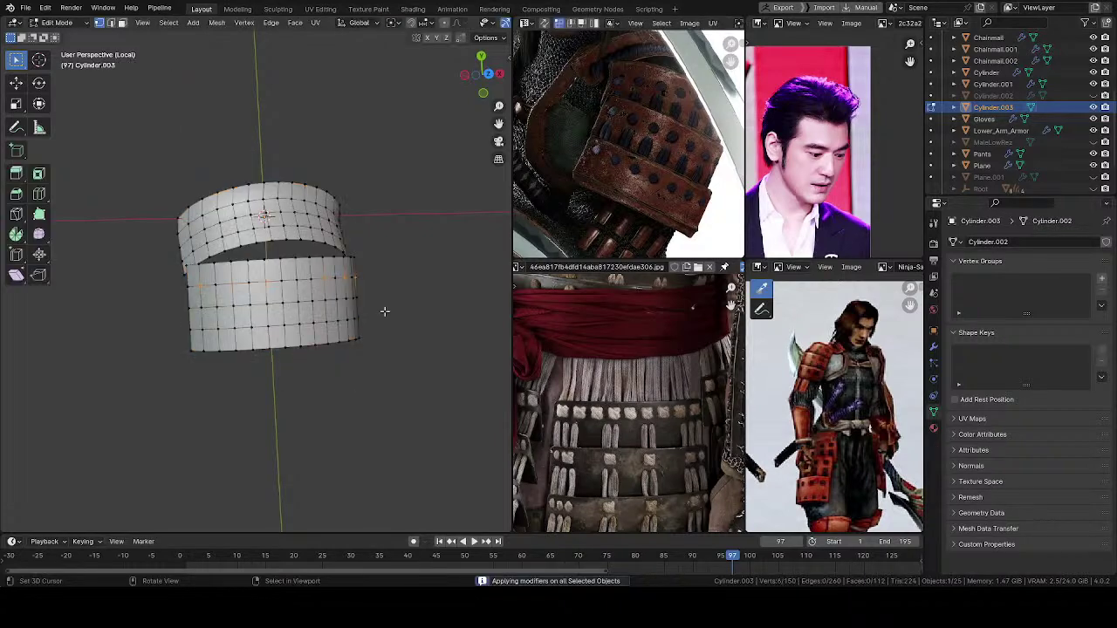
{"action": "scroll", "coordinate": [278, 331], "scroll_direction": "up", "scroll_amount": 3}
{"action": "right_click", "coordinate": [327, 284], "text": "shift"}
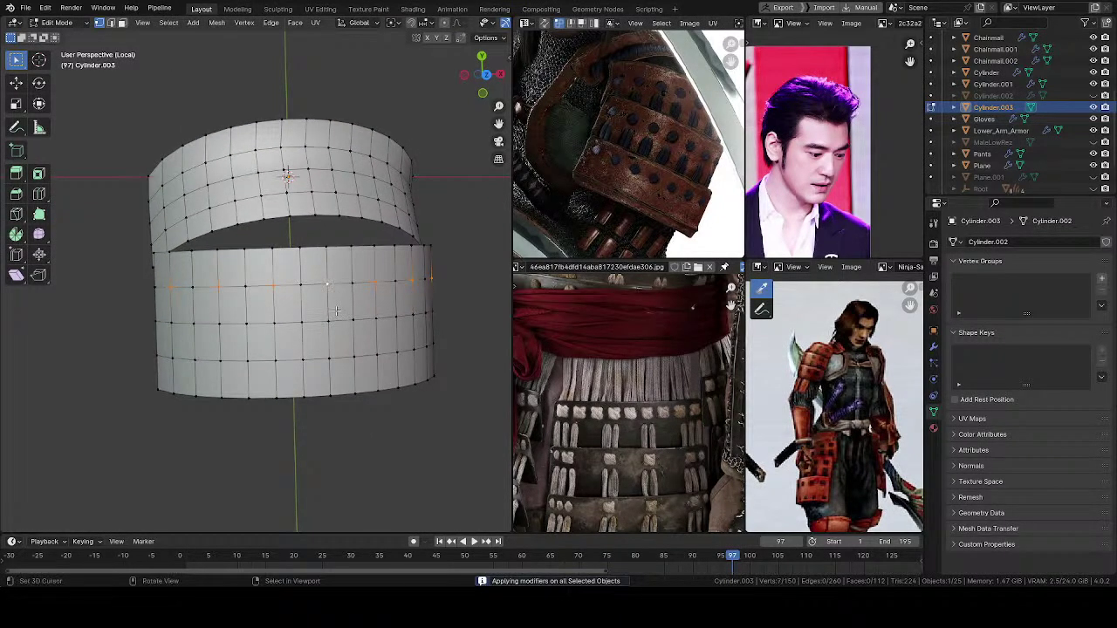
{"action": "middle_click_drag", "start_coordinate": [254, 321], "coordinate": [212, 330]}
{"action": "middle_click_drag", "start_coordinate": [180, 290], "coordinate": [262, 334], "text": "shift"}
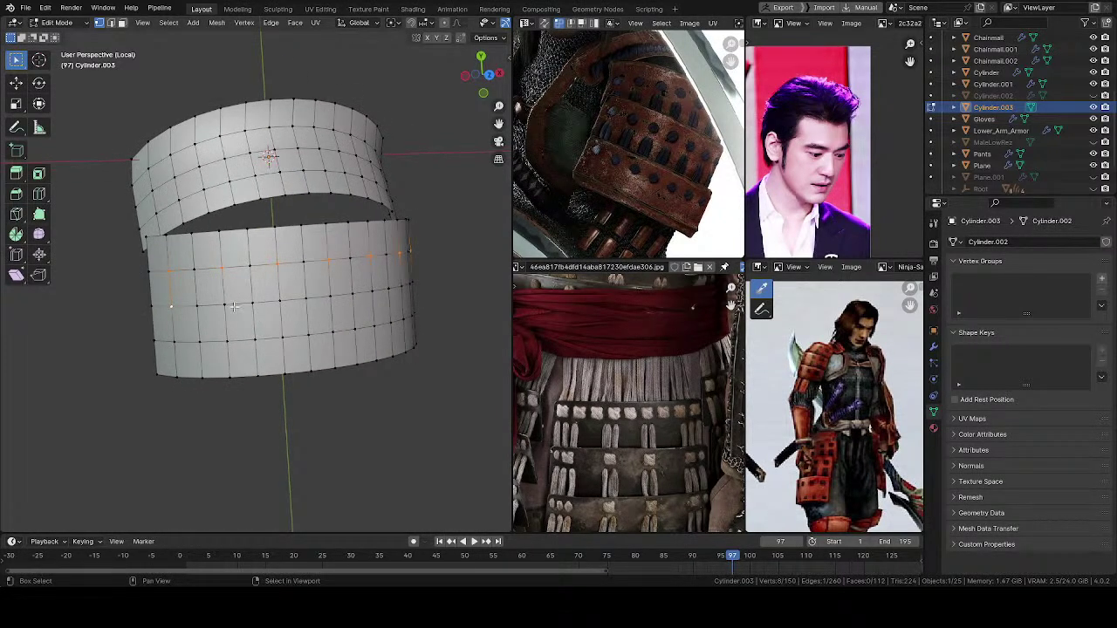
{"action": "left_click", "coordinate": [283, 304], "text": "shift"}
{"action": "left_click", "coordinate": [334, 302], "text": "shift"}
{"action": "middle_click_drag", "start_coordinate": [332, 303], "coordinate": [347, 305]}
{"action": "mouse_move", "coordinate": [450, 291]}
{"action": "middle_mouse_down"}
{"action": "mouse_move", "coordinate": [480, 294]}
{"action": "mouse_move", "coordinate": [448, 290]}
{"action": "middle_mouse_up"}
Step: Add every other vertex along the two lower interior rows of the upper plate to the selection
{"action": "middle_click_drag", "start_coordinate": [319, 255], "coordinate": [225, 259], "text": "shift"}
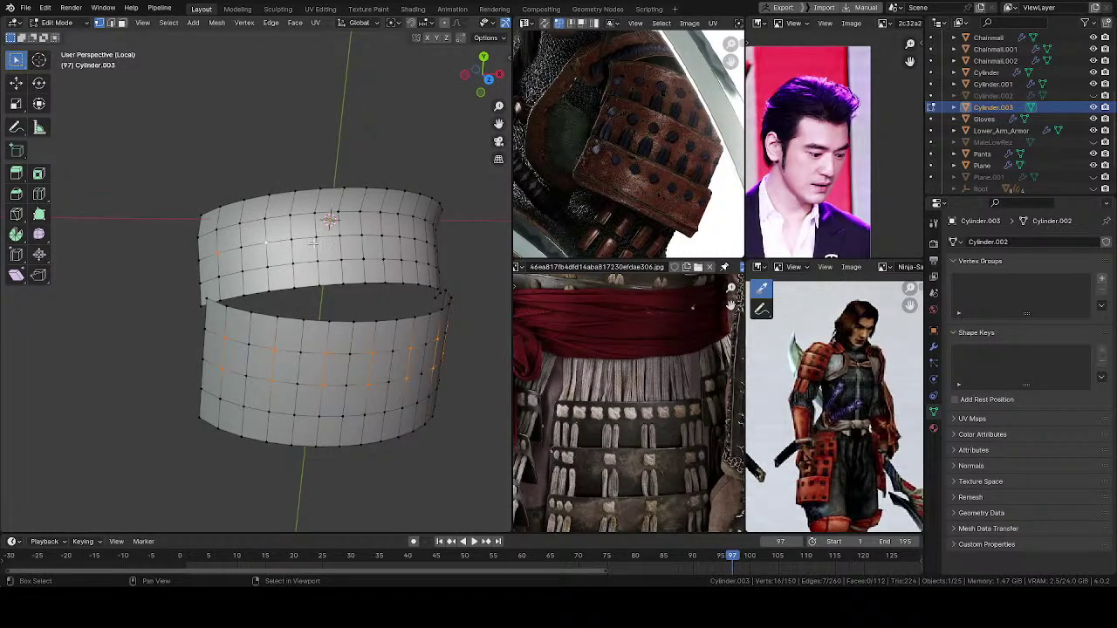
{"action": "middle_click_drag", "start_coordinate": [404, 237], "coordinate": [484, 243]}
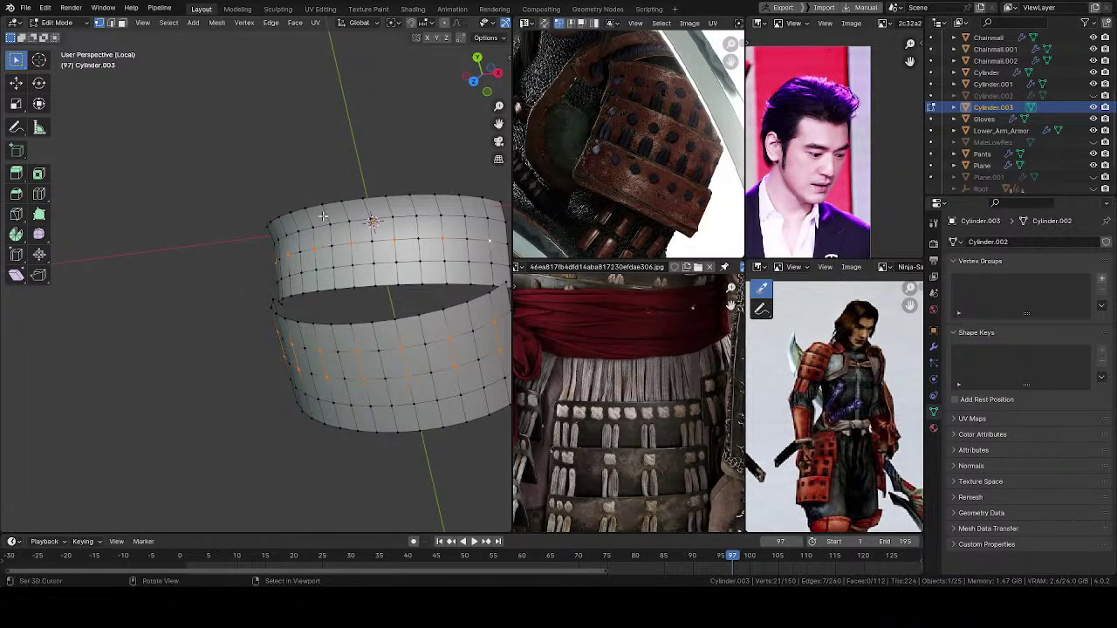
{"action": "middle_click_drag", "start_coordinate": [372, 225], "coordinate": [253, 289]}
{"action": "left_click", "coordinate": [309, 273], "text": "shift"}
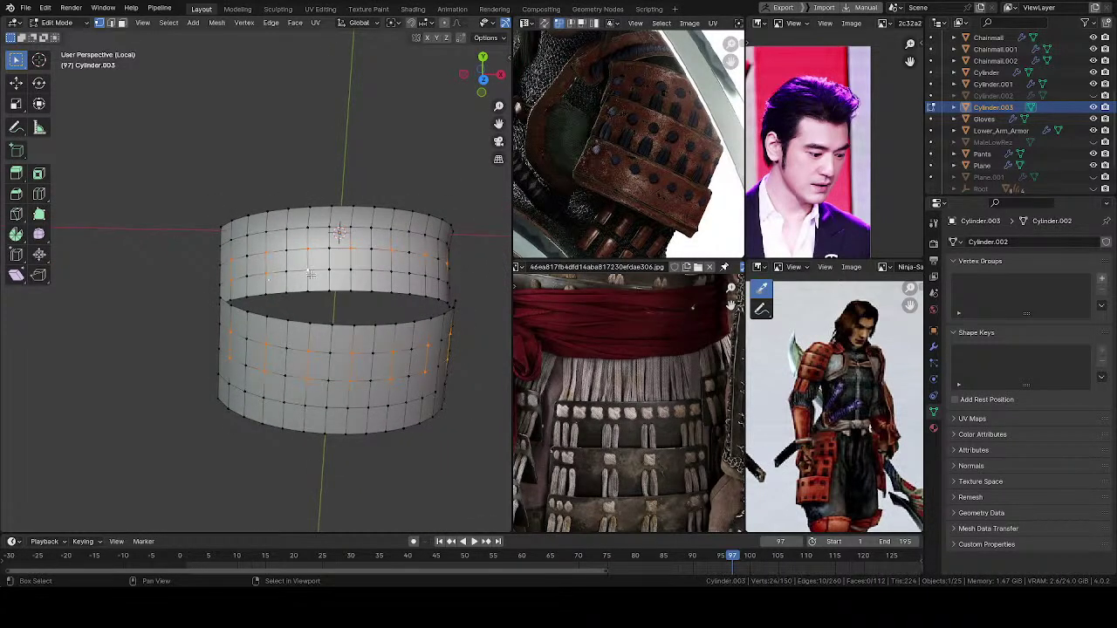
{"action": "middle_click_drag", "start_coordinate": [424, 280], "coordinate": [475, 234]}
{"action": "left_click", "coordinate": [467, 281], "text": "shift"}
{"action": "middle_click_drag", "start_coordinate": [365, 250], "coordinate": [346, 251]}
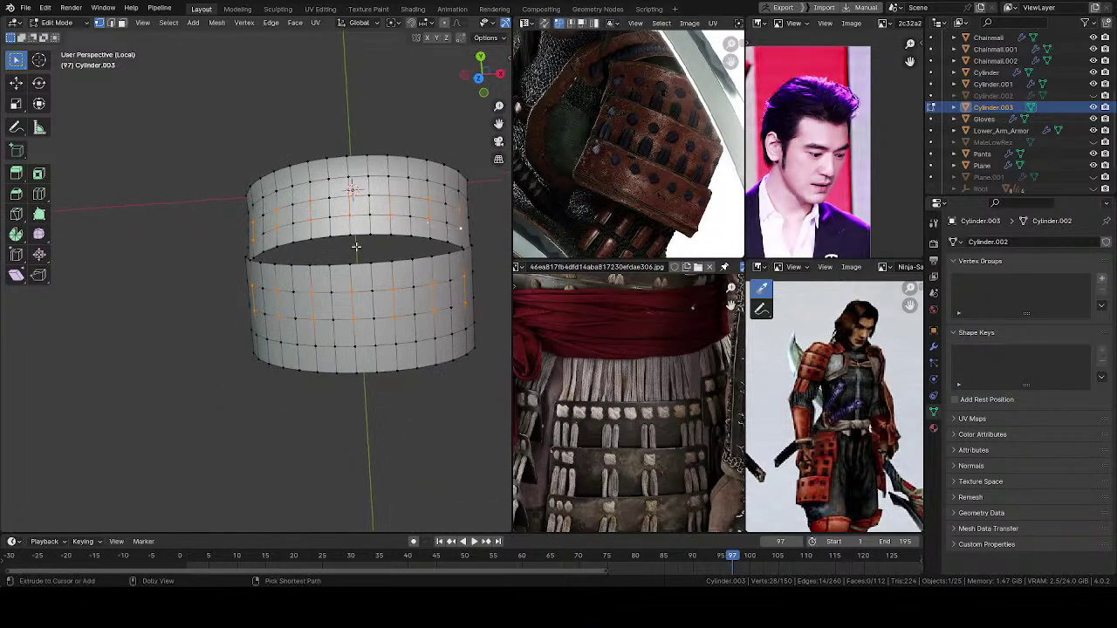
Step: Bevel the selected vertices on both plates about 0.0066 m wide and inspect the resulting diamond faces
{"action": "key", "text": "ctrl+shift+b"}
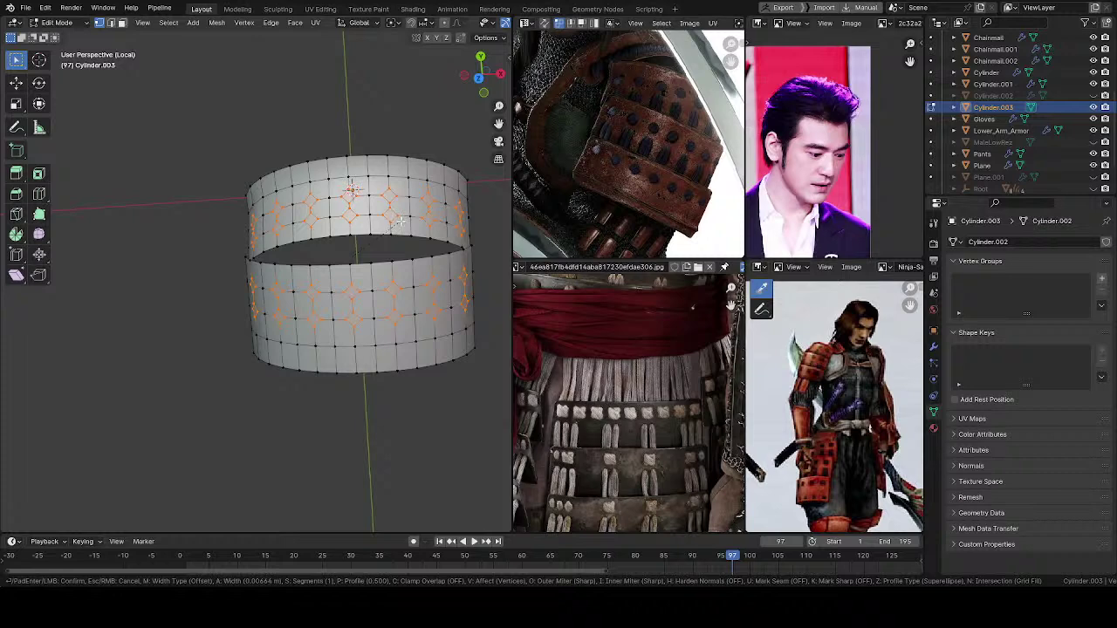
{"action": "left_click", "coordinate": [397, 223]}
{"action": "left_click", "coordinate": [369, 244]}
{"action": "mouse_move", "coordinate": [369, 245]}
{"action": "middle_mouse_down"}
{"action": "mouse_move", "coordinate": [372, 262]}
{"action": "mouse_move", "coordinate": [358, 247]}
{"action": "middle_mouse_up"}
{"action": "scroll", "coordinate": [357, 247], "scroll_direction": "up", "scroll_amount": 5}
{"action": "middle_click_drag", "start_coordinate": [383, 312], "coordinate": [336, 278], "text": "shift"}
{"action": "middle_click_drag", "start_coordinate": [336, 278], "coordinate": [331, 258]}
{"action": "key", "text": "ctrl+z"}
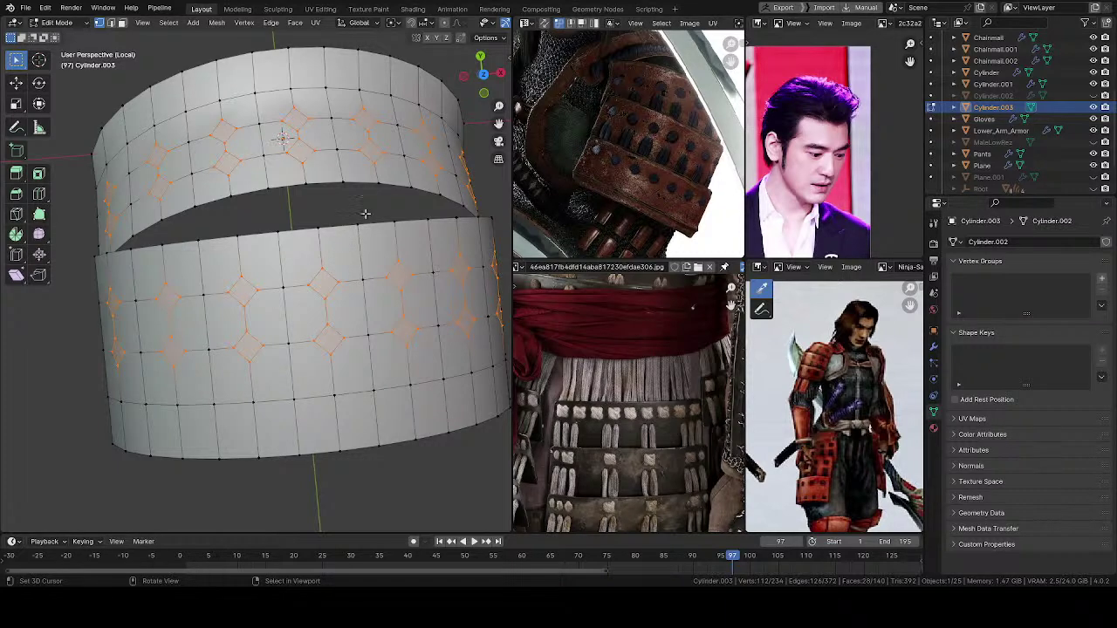
Step: Set the pivot point to Active Element, try scaling the bevelled diamonds, and undo the vertex bevel
{"action": "left_click", "coordinate": [410, 25]}
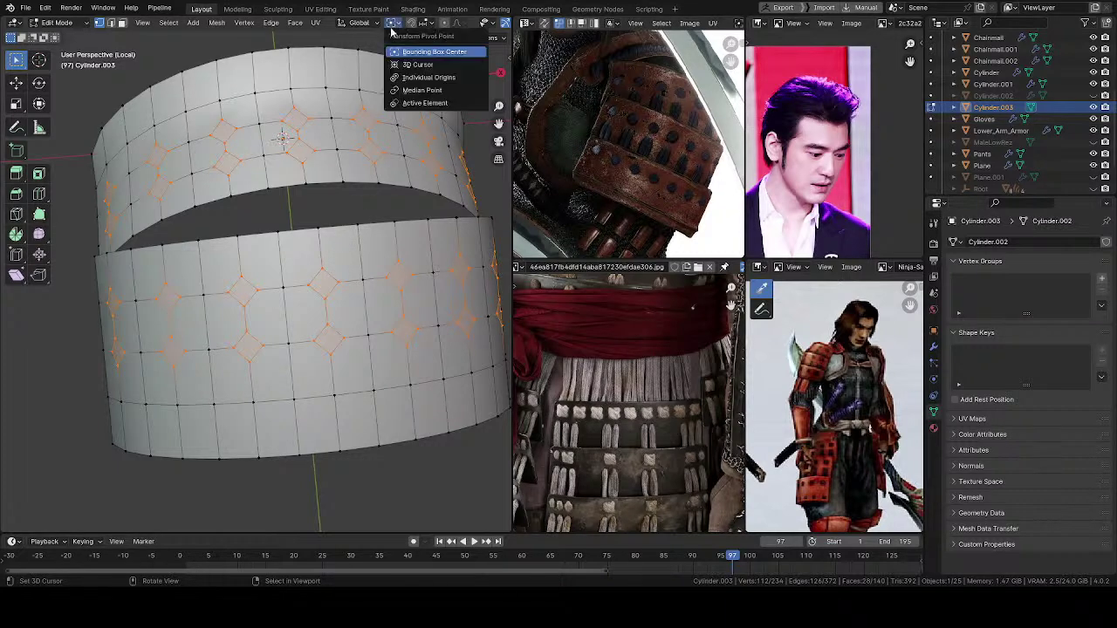
{"action": "left_click", "coordinate": [420, 105]}
{"action": "key", "text": "s"}
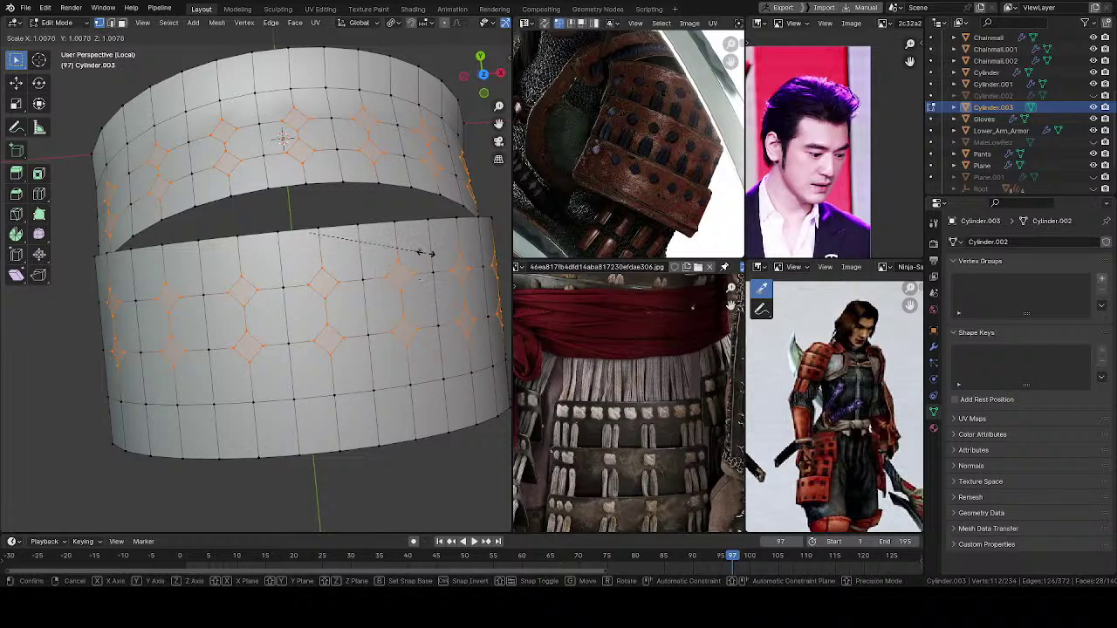
{"action": "right_click", "coordinate": [712, 86]}
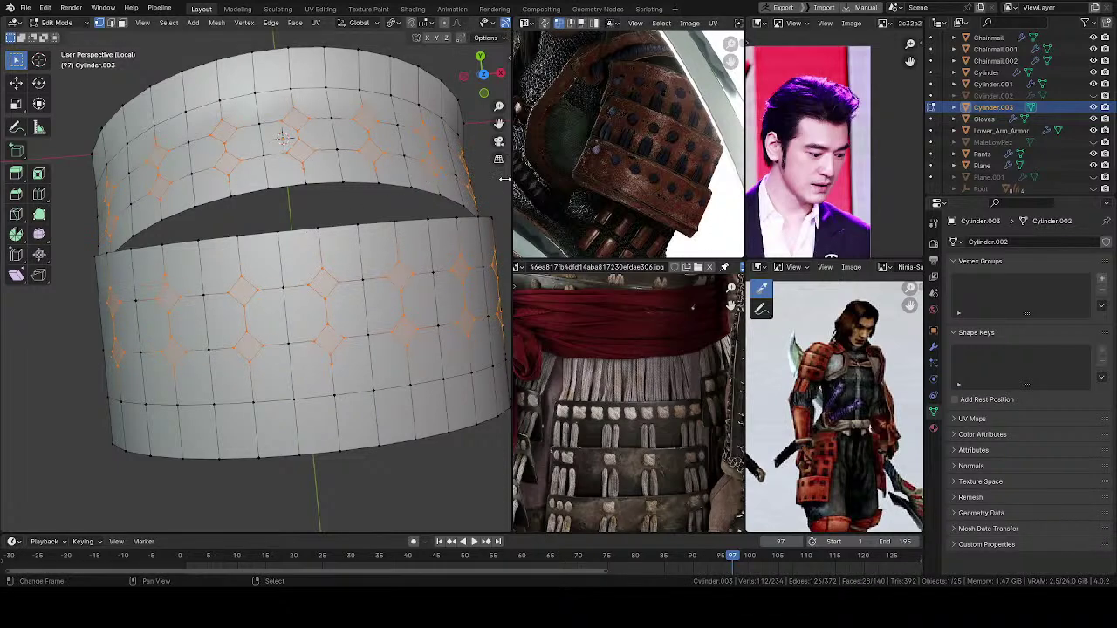
{"action": "middle_click_drag", "start_coordinate": [382, 244], "coordinate": [377, 242]}
{"action": "key", "text": "ctrl+z"}
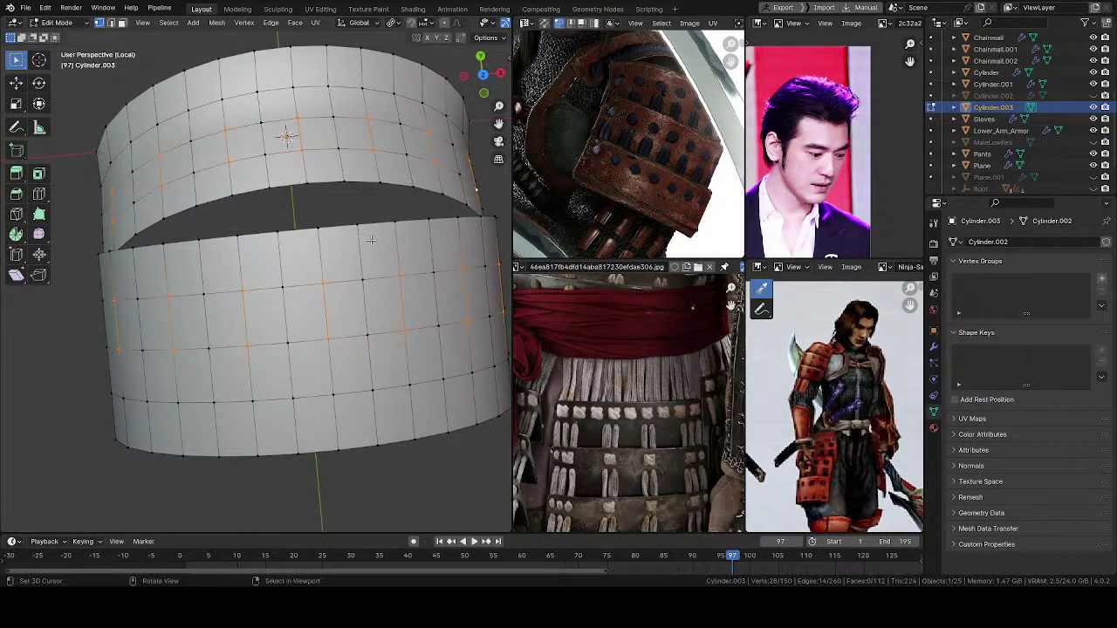
Step: Try a wider vertex bevel of about 0.0107 m on the selected vertices and undo it
{"action": "key", "text": "ctrl+shift+b"}
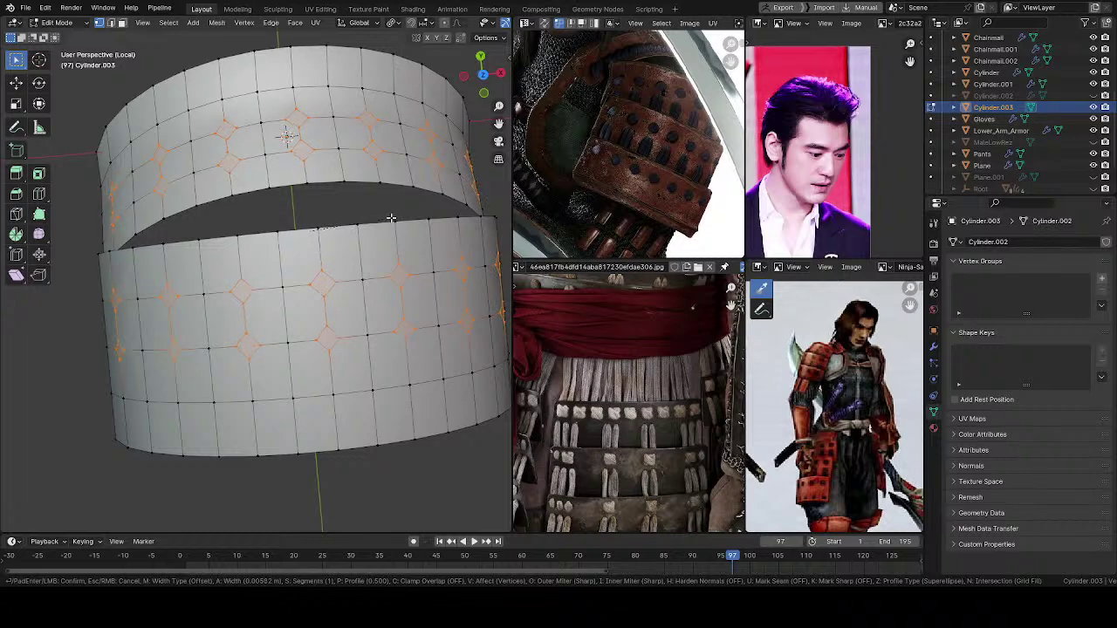
{"action": "left_click", "coordinate": [443, 179]}
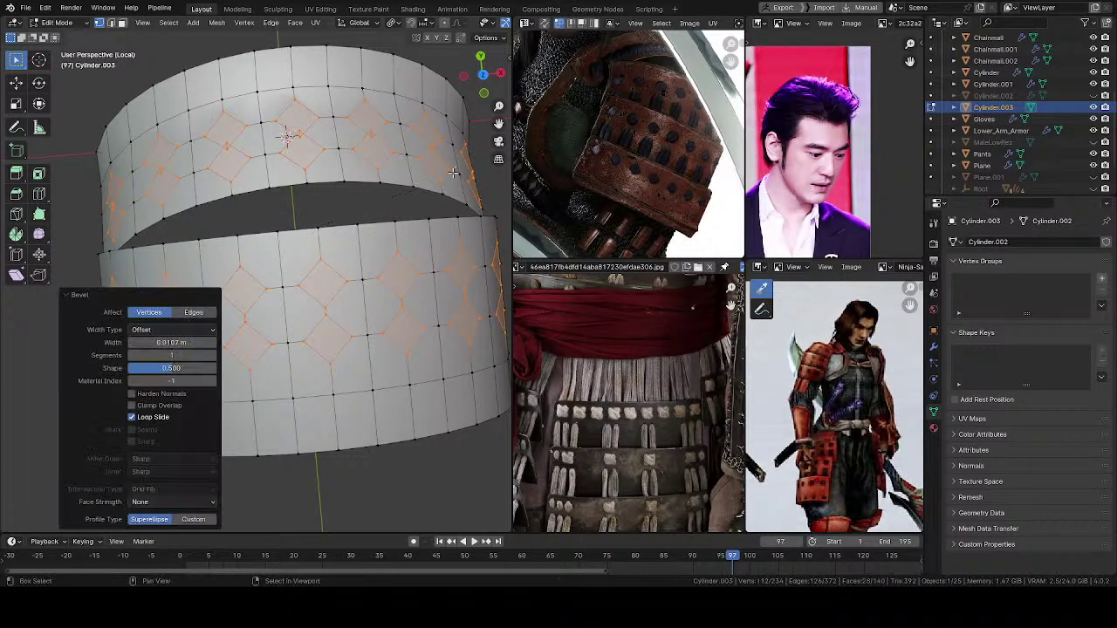
{"action": "middle_click_drag", "start_coordinate": [350, 282], "coordinate": [342, 340]}
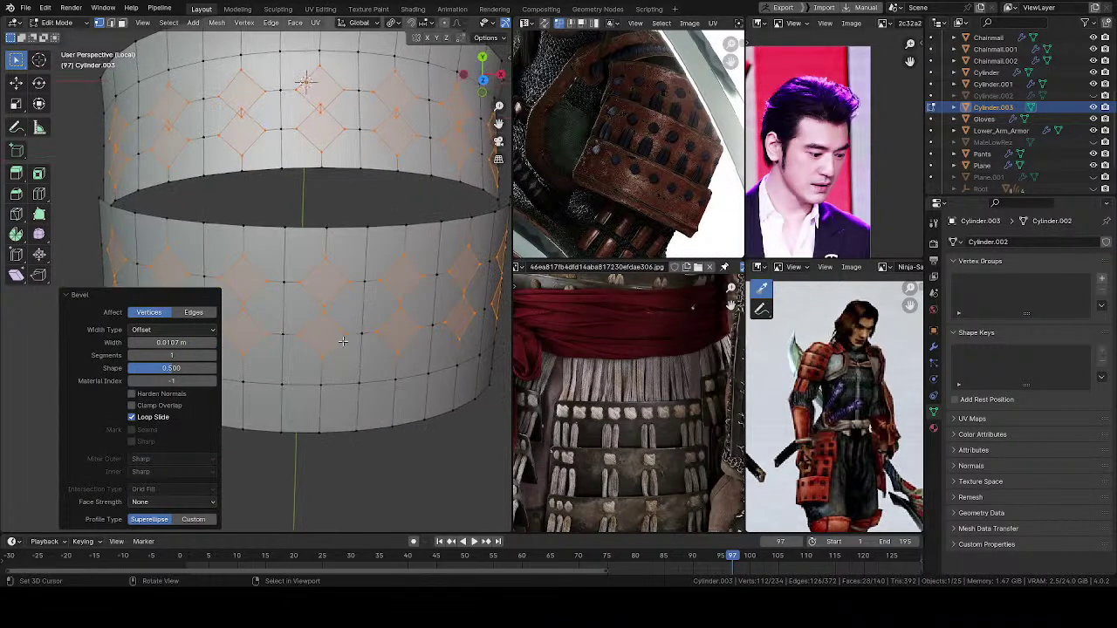
{"action": "key", "text": "ctrl+z"}
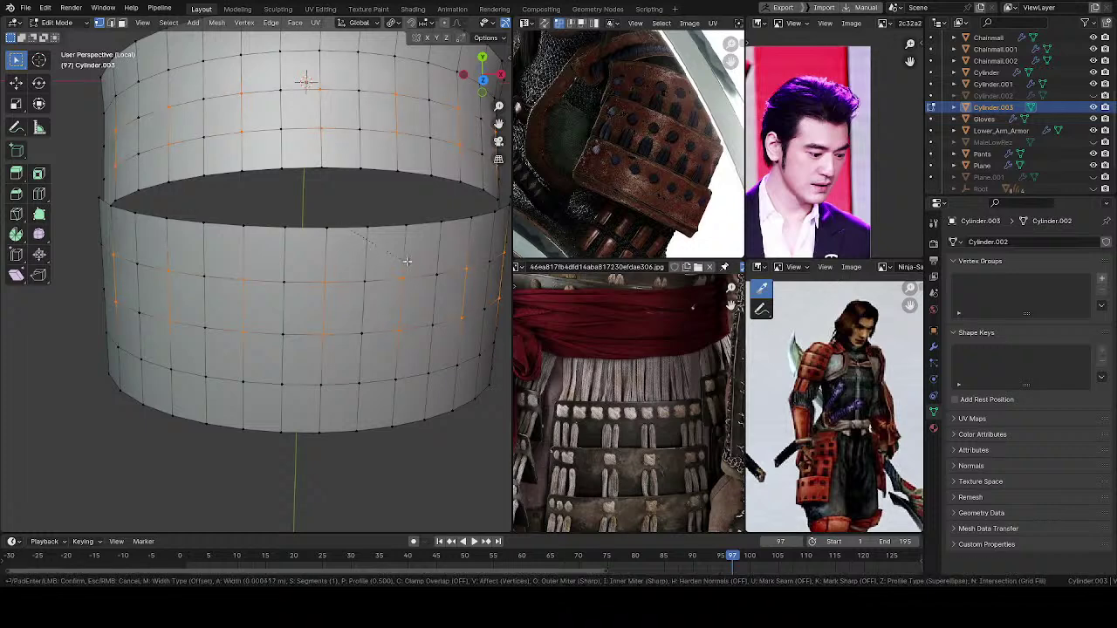
Step: Try a vertex bevel of about 0.0079 m on the selected vertices of both plates, inspect it and undo it
{"action": "key", "text": "ctrl+shift+b"}
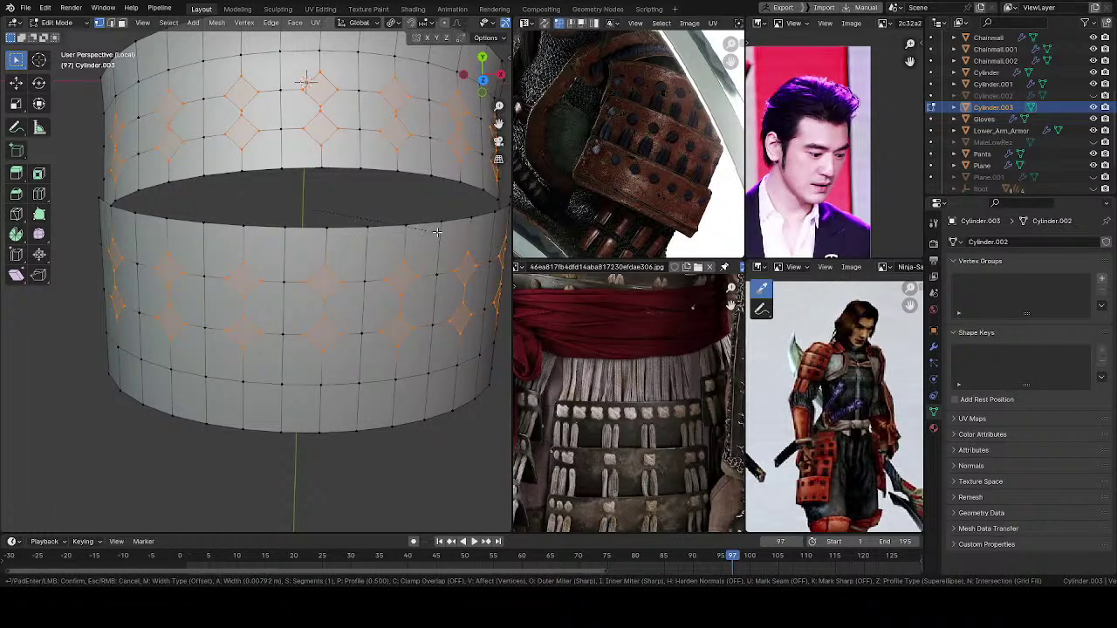
{"action": "left_click", "coordinate": [428, 236]}
{"action": "middle_click_drag", "start_coordinate": [371, 285], "coordinate": [367, 344]}
{"action": "scroll", "coordinate": [389, 238], "scroll_direction": "up", "scroll_amount": 3}
{"action": "left_click", "coordinate": [70, 294]}
{"action": "scroll", "coordinate": [362, 275], "scroll_direction": "down", "scroll_amount": 3}
{"action": "key", "text": "ctrl+z"}
Step: Create a vertex group from the selected alternating vertices on both plates
{"action": "middle_click_drag", "start_coordinate": [355, 290], "coordinate": [336, 351], "text": "shift"}
{"action": "scroll", "coordinate": [346, 257], "scroll_direction": "up", "scroll_amount": 2}
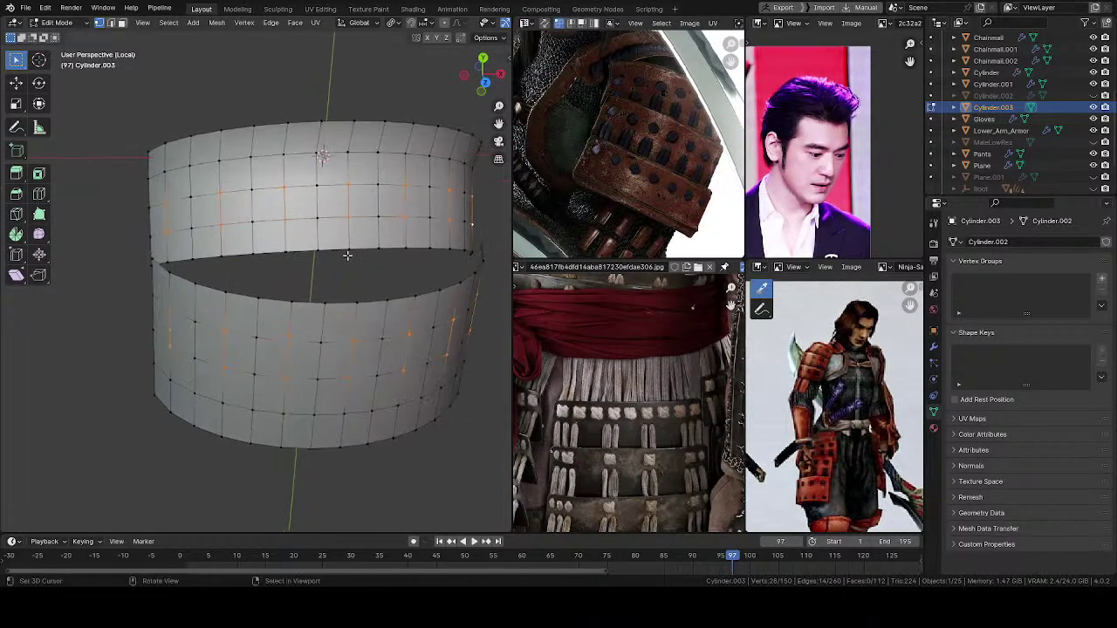
{"action": "middle_click_drag", "start_coordinate": [334, 259], "coordinate": [270, 266], "text": "shift"}
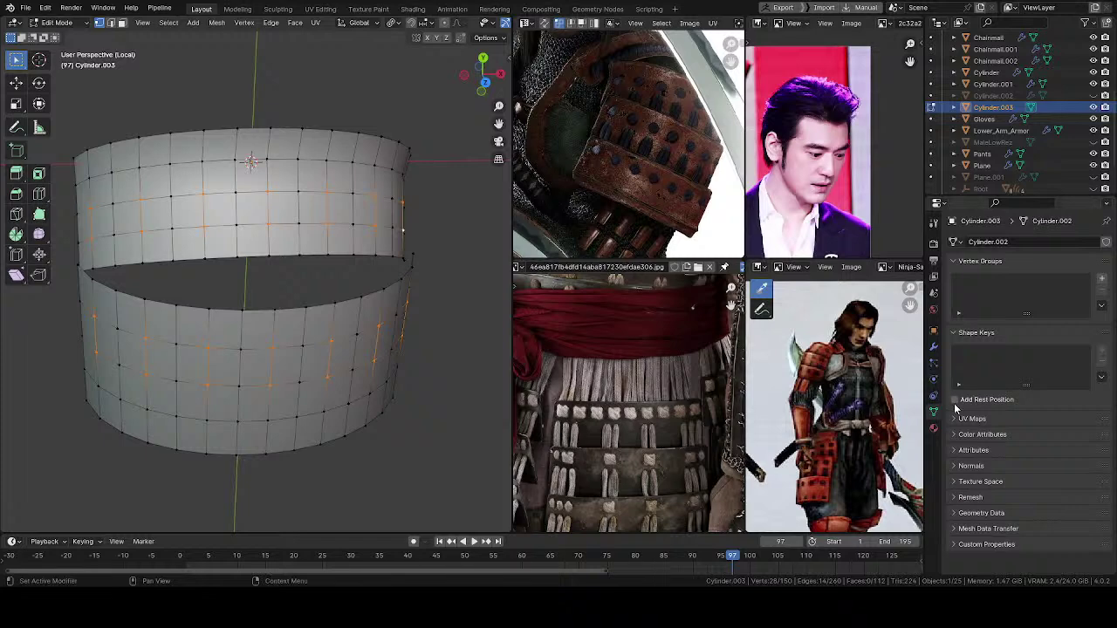
{"action": "left_click", "coordinate": [1101, 278]}
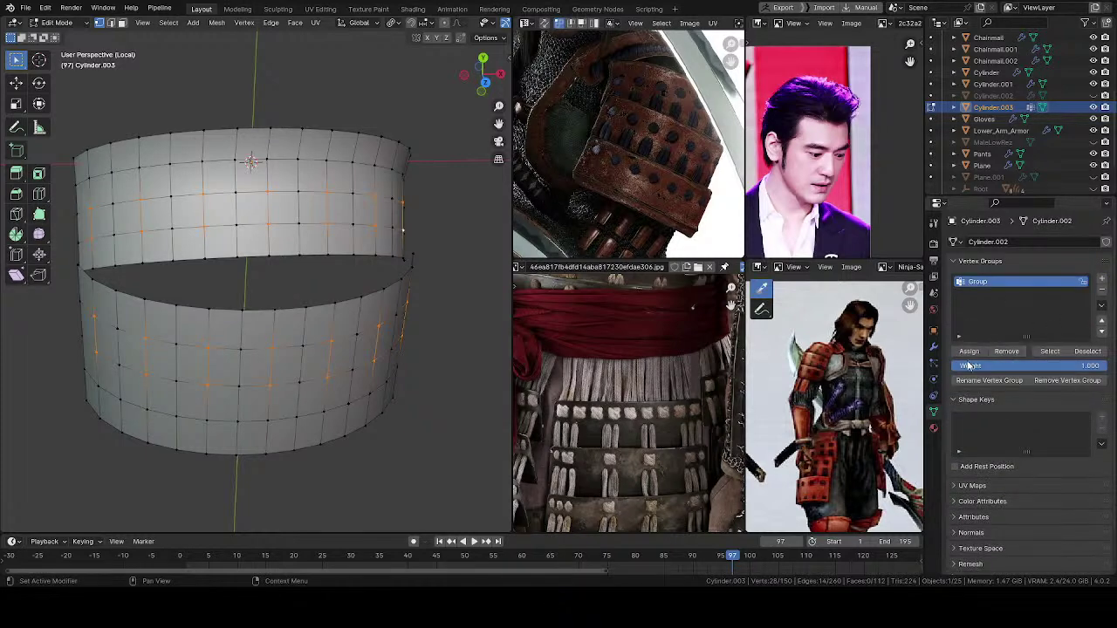
Step: Edge-slide the upper plate's lowest interior row toward its bottom edge, and reselect the vertices stored in the vertex group
{"action": "middle_click_drag", "start_coordinate": [259, 238], "coordinate": [288, 259], "text": "shift"}
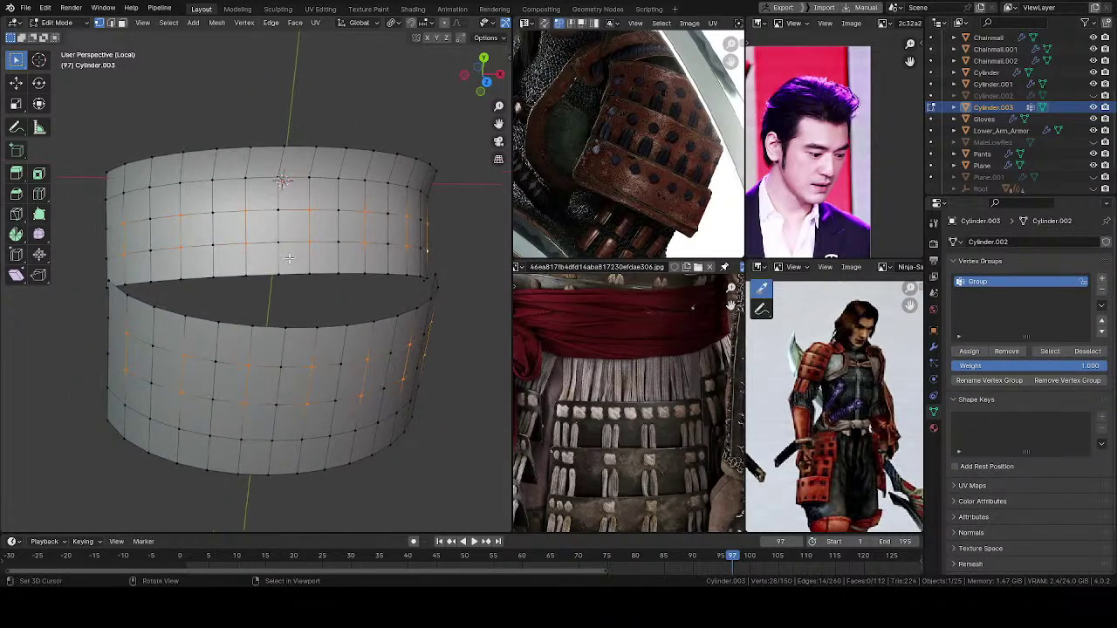
{"action": "left_click", "coordinate": [354, 243], "text": "alt"}
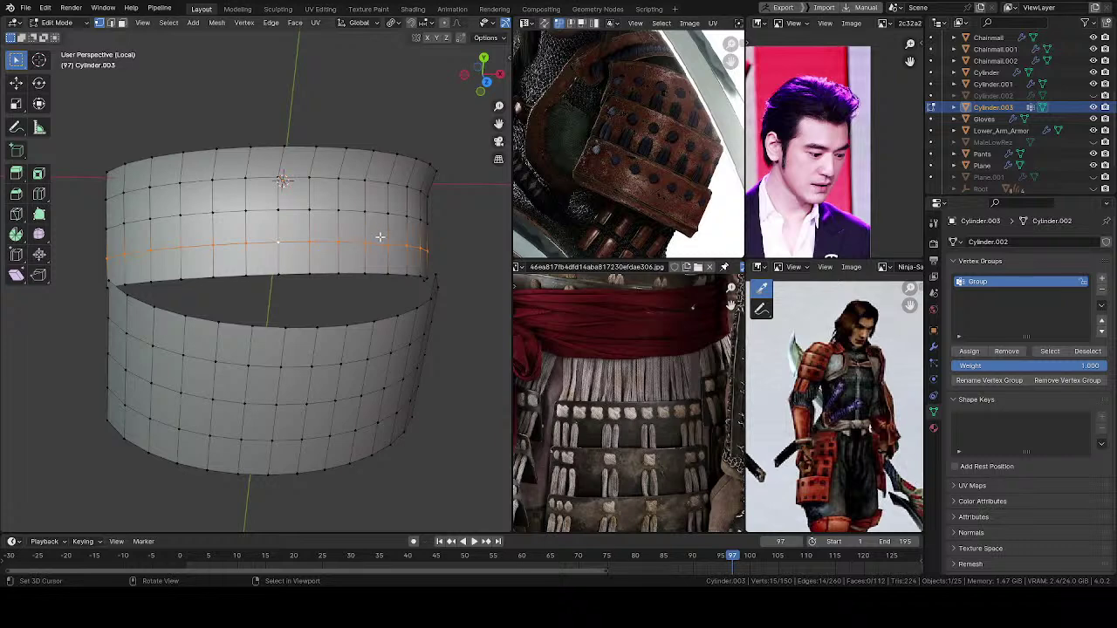
{"action": "key", "text": "g"}
{"action": "key", "text": "g"}
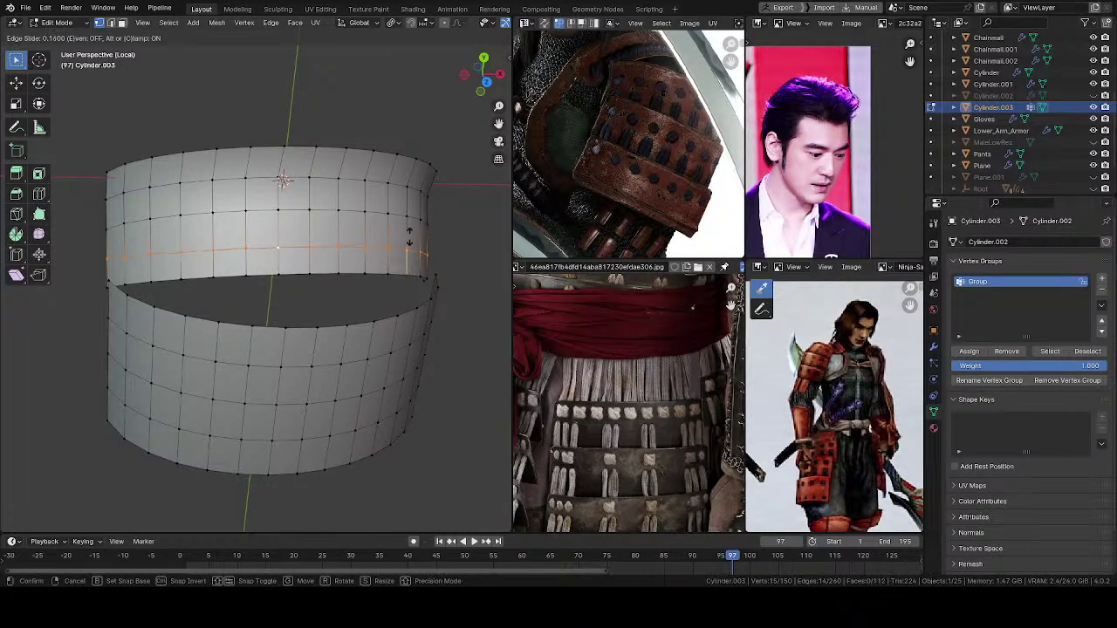
{"action": "left_click", "coordinate": [407, 249]}
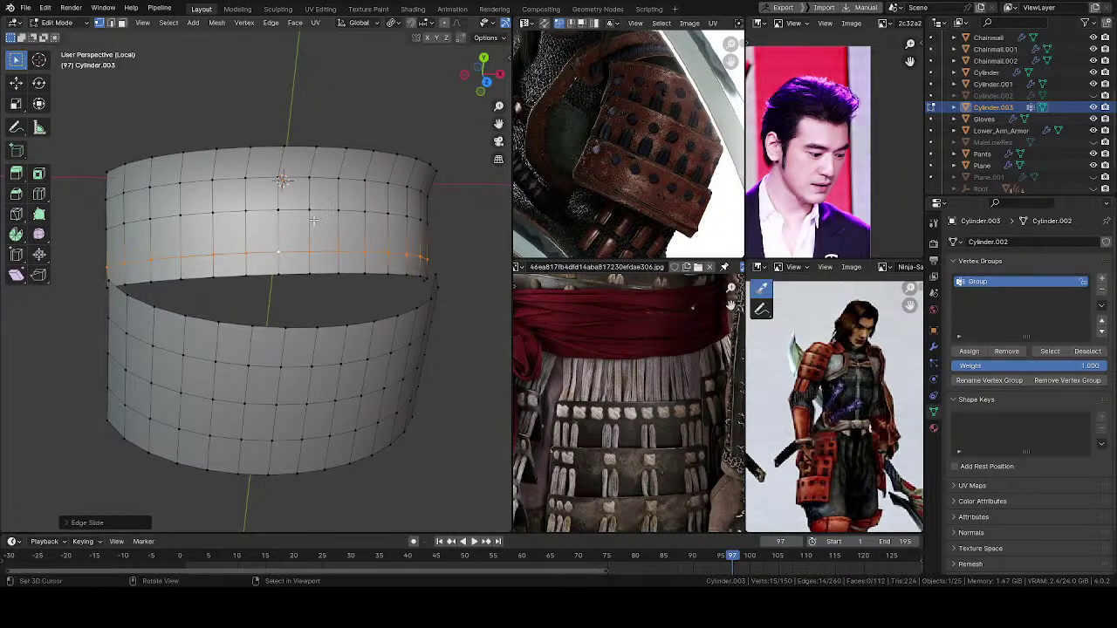
{"action": "mouse_move", "coordinate": [320, 248]}
{"action": "middle_mouse_down"}
{"action": "mouse_move", "coordinate": [344, 248]}
{"action": "mouse_move", "coordinate": [336, 245]}
{"action": "middle_mouse_up"}
{"action": "right_click", "coordinate": [478, 277]}
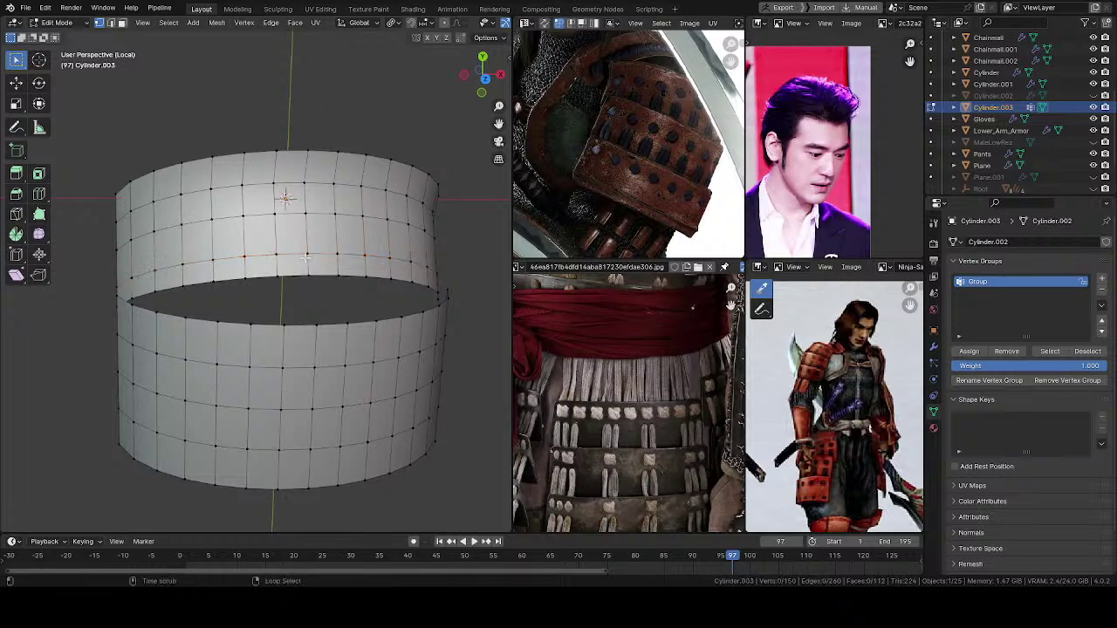
{"action": "left_click", "coordinate": [1050, 351]}
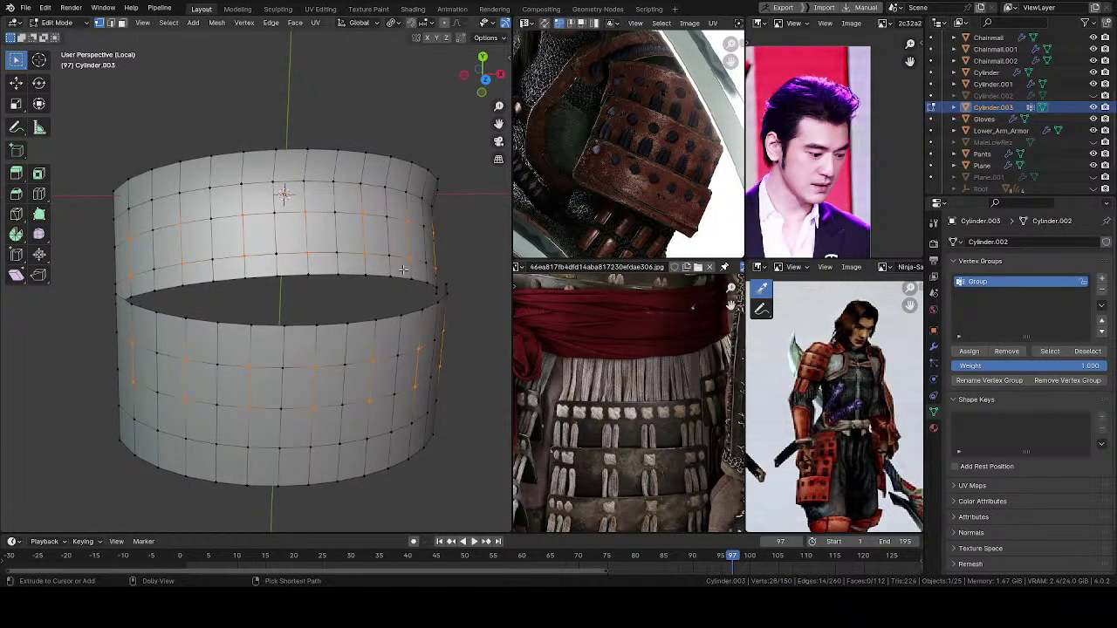
Step: Edge-slide the lower plate's first and second interior rows slightly farther apart
{"action": "middle_click_drag", "start_coordinate": [317, 406], "coordinate": [300, 411]}
{"action": "left_click", "coordinate": [298, 414], "text": "alt"}
{"action": "key", "text": "g"}
{"action": "key", "text": "g"}
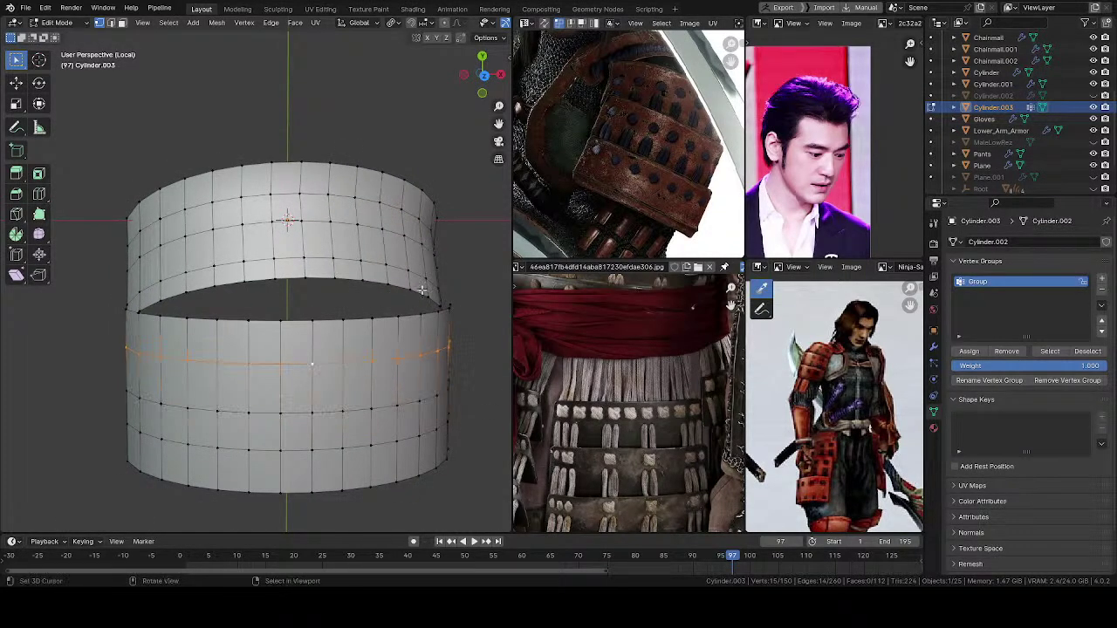
{"action": "left_click", "coordinate": [430, 246]}
{"action": "left_click", "coordinate": [470, 255]}
{"action": "middle_click_drag", "start_coordinate": [471, 259], "coordinate": [482, 260]}
Step: Try a vertex bevel of about 0.0085 m on the vertex group's vertices and undo it
{"action": "left_click", "coordinate": [1053, 353]}
{"action": "key", "text": "ctrl+shift+b"}
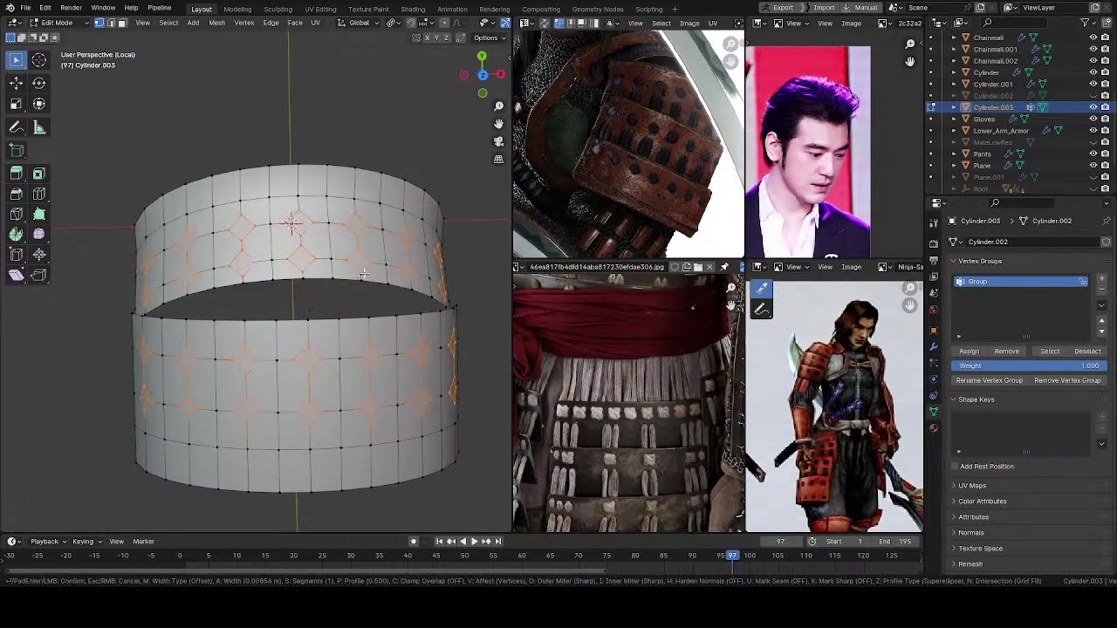
{"action": "left_click", "coordinate": [369, 271]}
{"action": "middle_click_drag", "start_coordinate": [368, 272], "coordinate": [314, 340]}
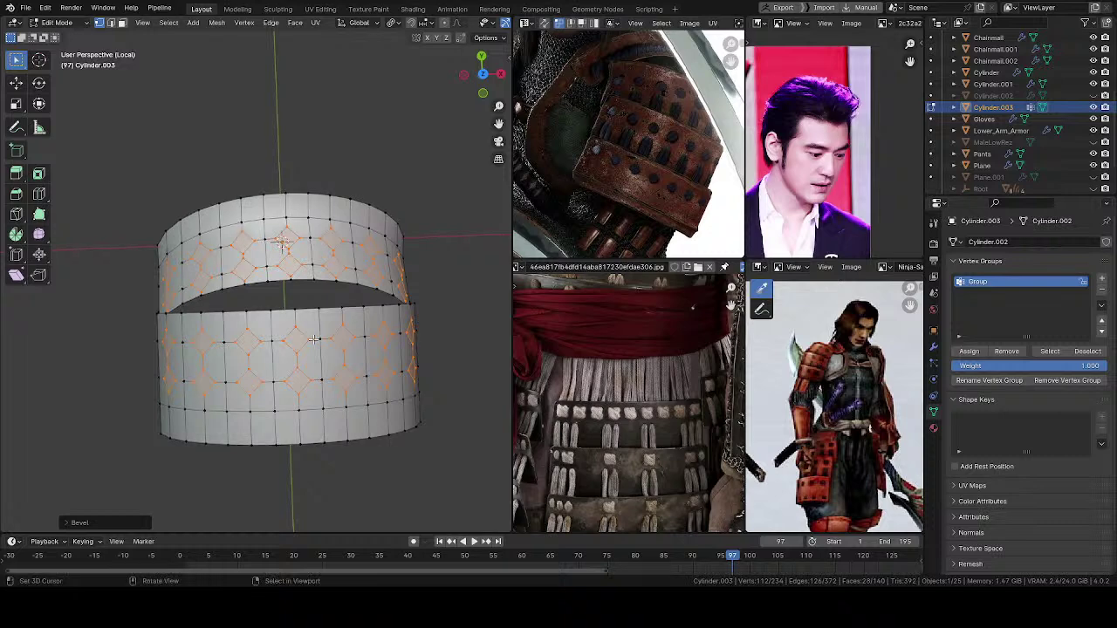
{"action": "key", "text": "alt+a"}
{"action": "scroll", "coordinate": [296, 393], "scroll_direction": "up", "scroll_amount": 2}
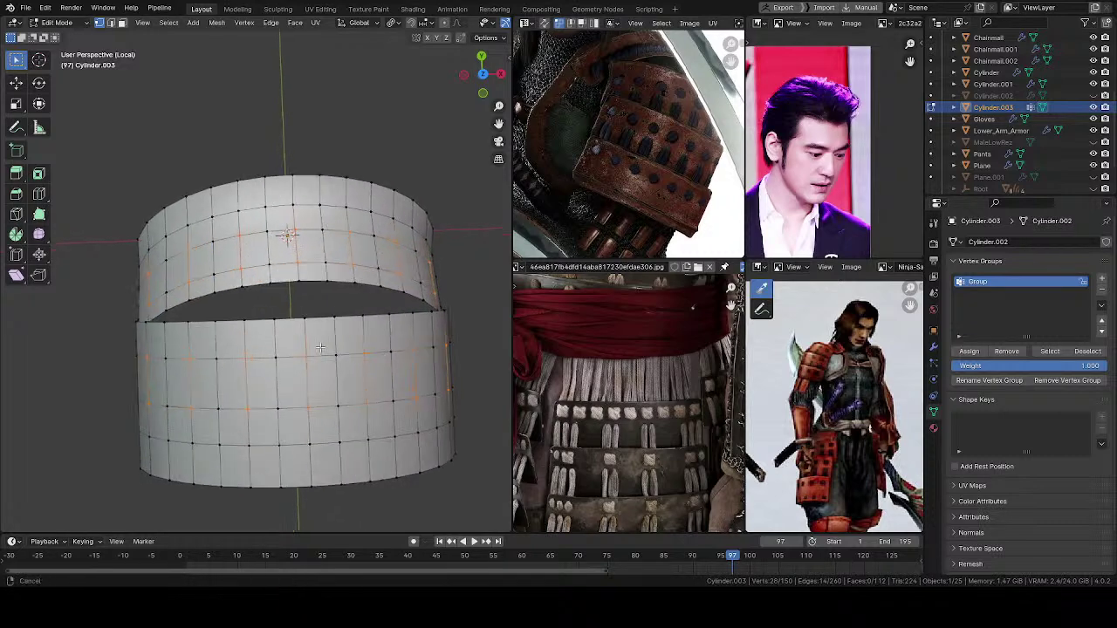
Step: Edge-slide the lower plate's second interior row slightly upward and clear the selection
{"action": "left_click", "coordinate": [295, 401], "text": "alt"}
{"action": "key", "text": "g"}
{"action": "key", "text": "g"}
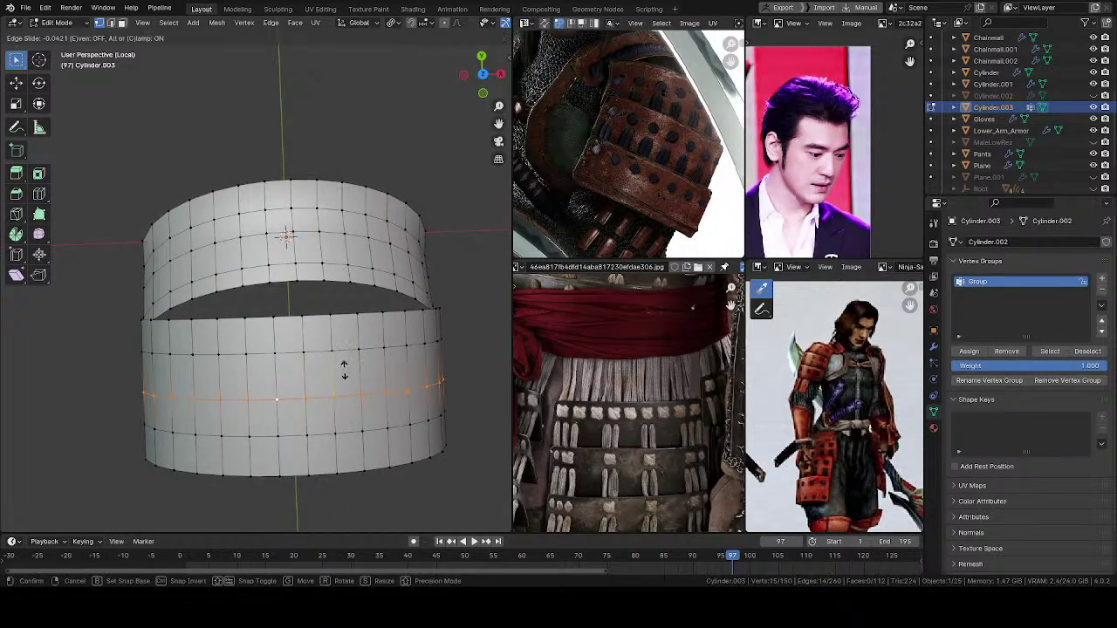
{"action": "left_click", "coordinate": [347, 354]}
{"action": "key", "text": "alt+a"}
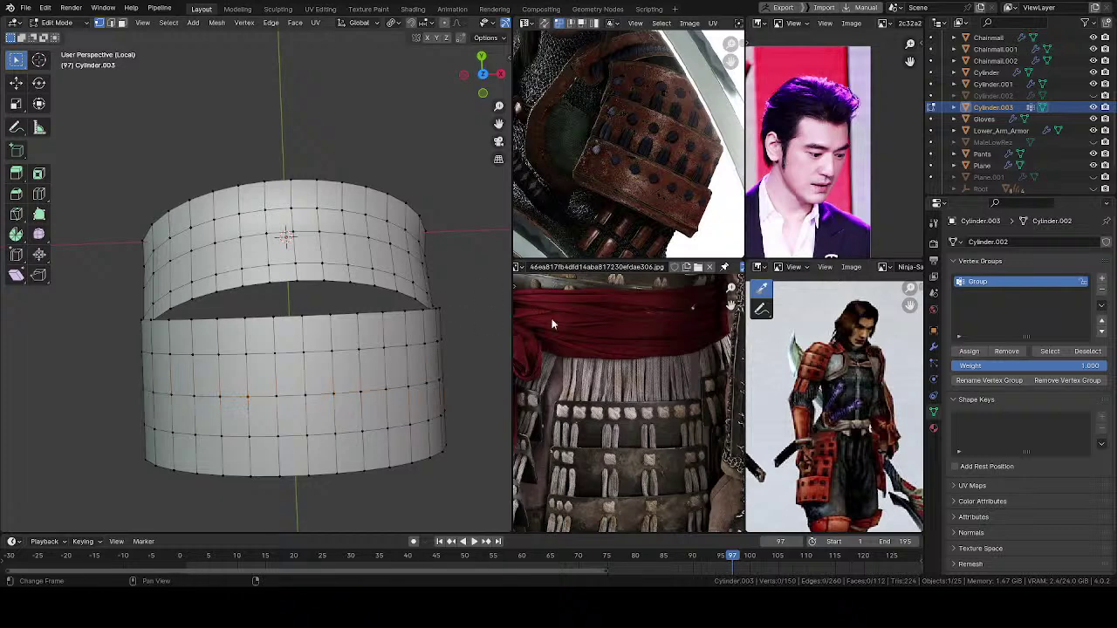
Step: Select the vertex group's vertices and bevel them about 0.01 m wide into diamond faces on both plates
{"action": "left_click", "coordinate": [1050, 351]}
{"action": "key", "text": "ctrl+shift+b"}
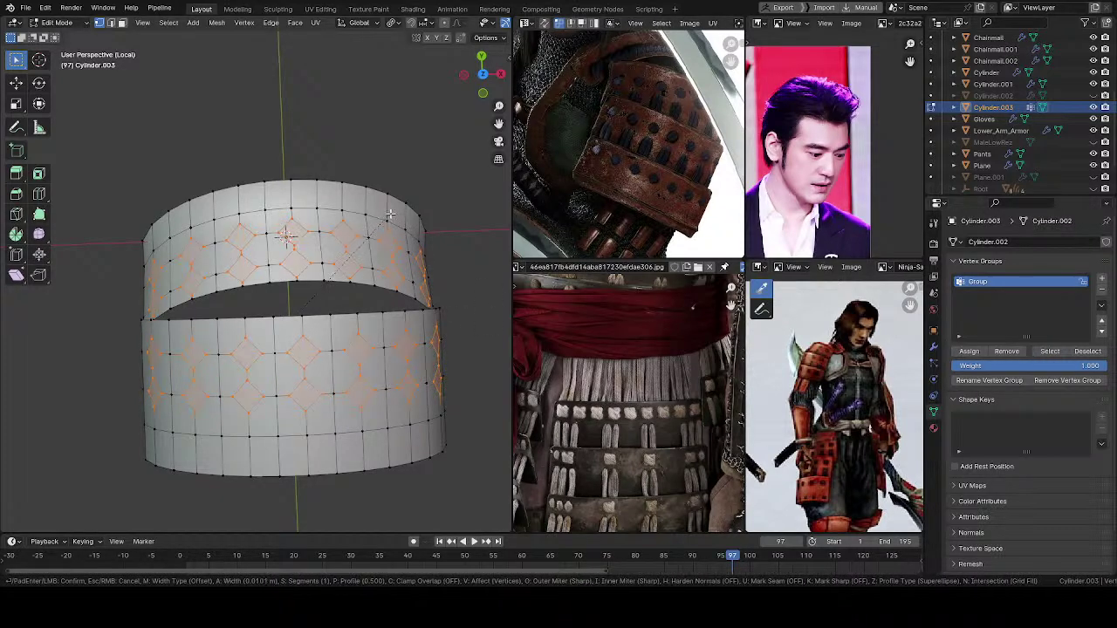
{"action": "left_click", "coordinate": [386, 218]}
{"action": "middle_click_drag", "start_coordinate": [309, 323], "coordinate": [376, 319]}
{"action": "middle_click_drag", "start_coordinate": [321, 346], "coordinate": [324, 345]}
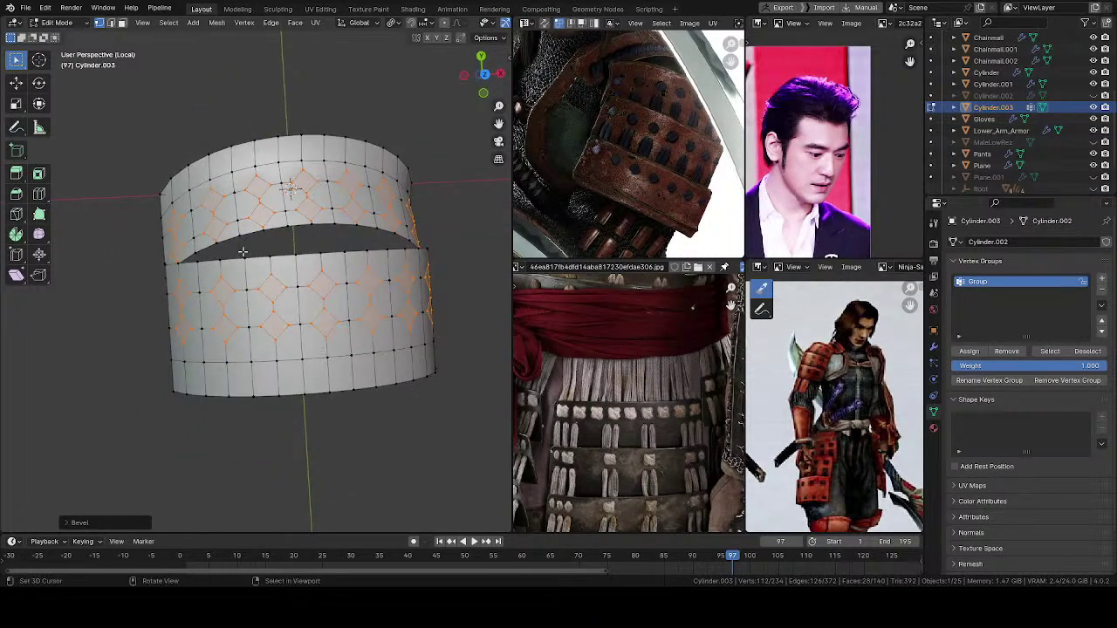
Step: Try subdividing the selected diamond faces and undo the subdivision
{"action": "right_click", "coordinate": [339, 334]}
{"action": "left_click", "coordinate": [310, 315]}
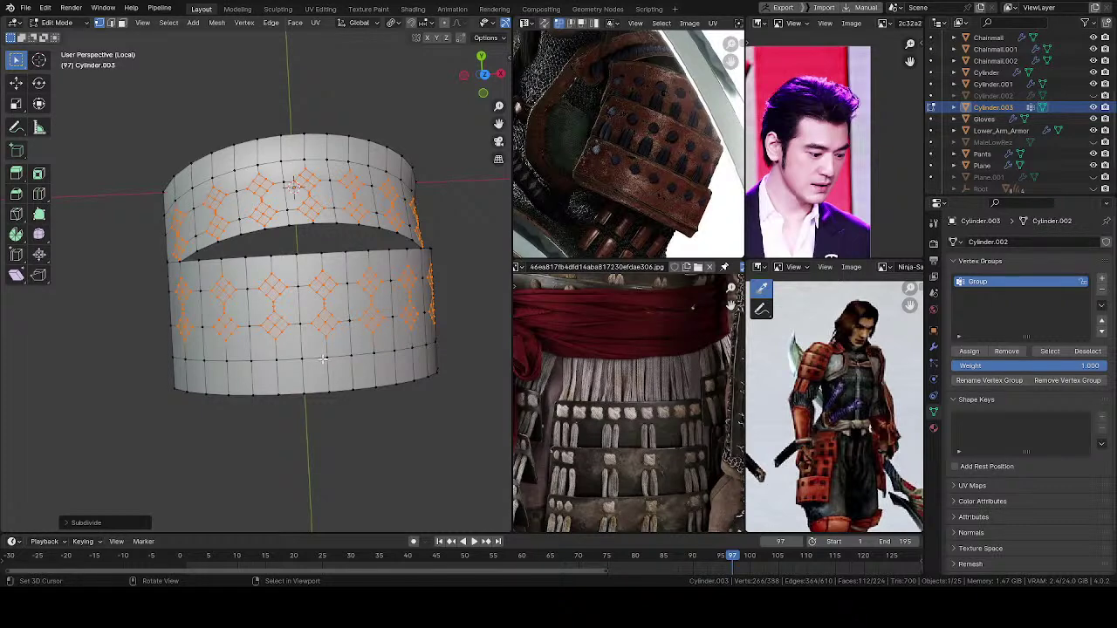
{"action": "key", "text": "ctrl+i"}
Step: Delete the selected diamond faces and select all non-manifold vertices of the plates
{"action": "key", "text": "x"}
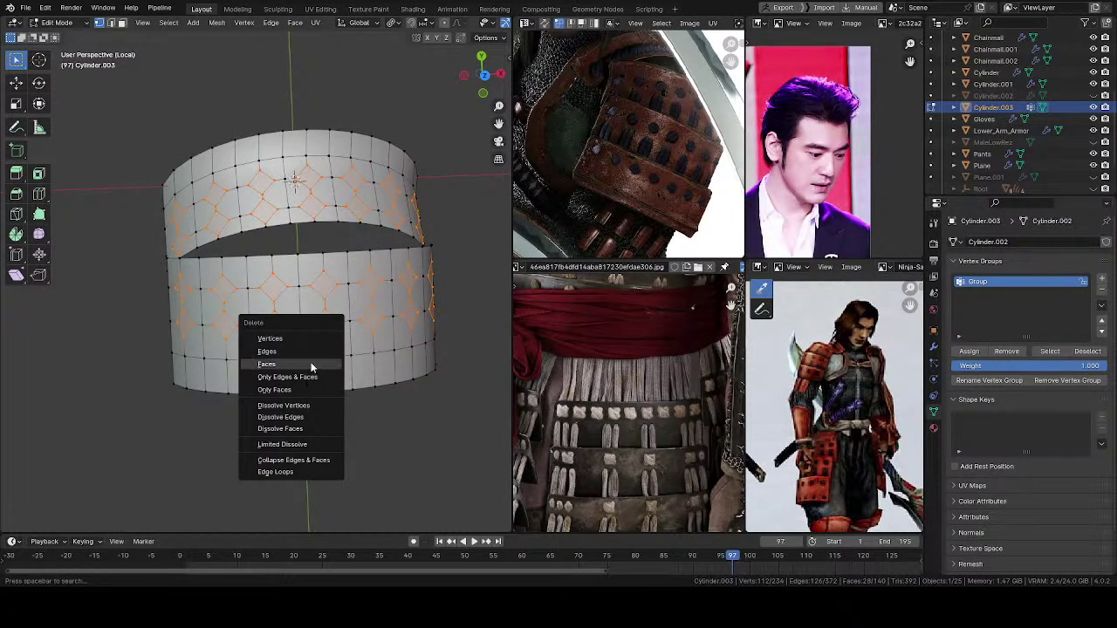
{"action": "left_click", "coordinate": [311, 365]}
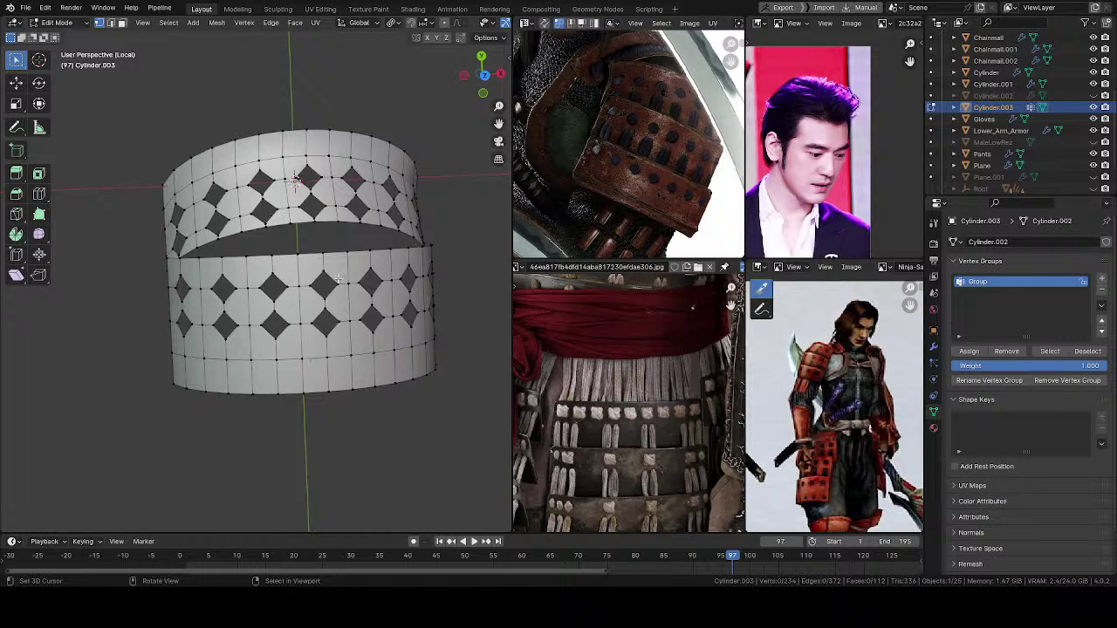
{"action": "left_click", "coordinate": [173, 23]}
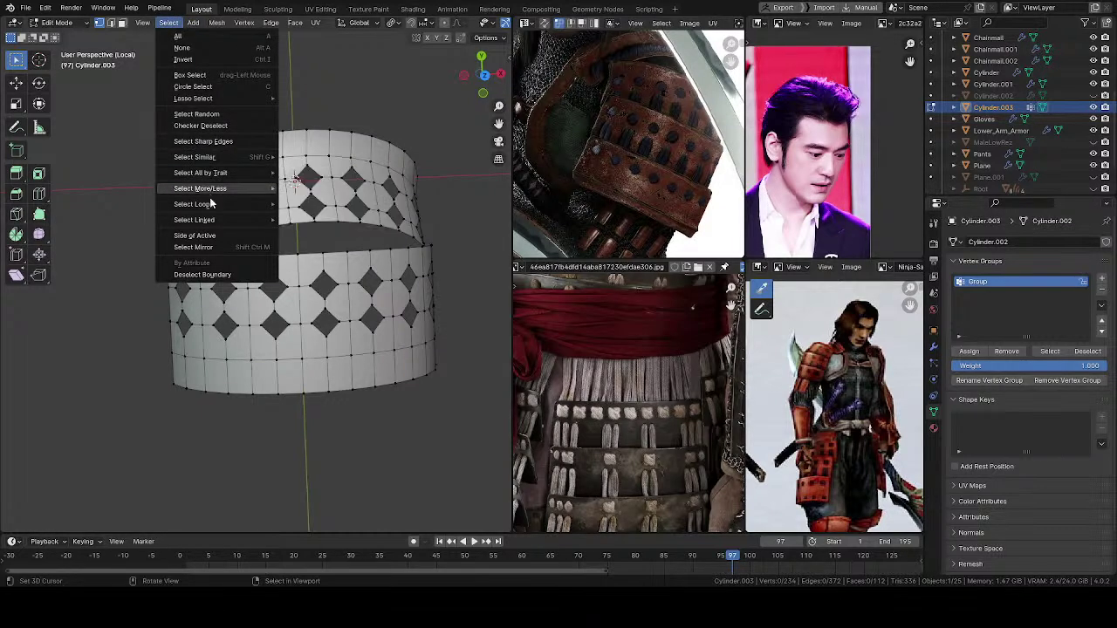
{"action": "mouse_move", "coordinate": [212, 200]}
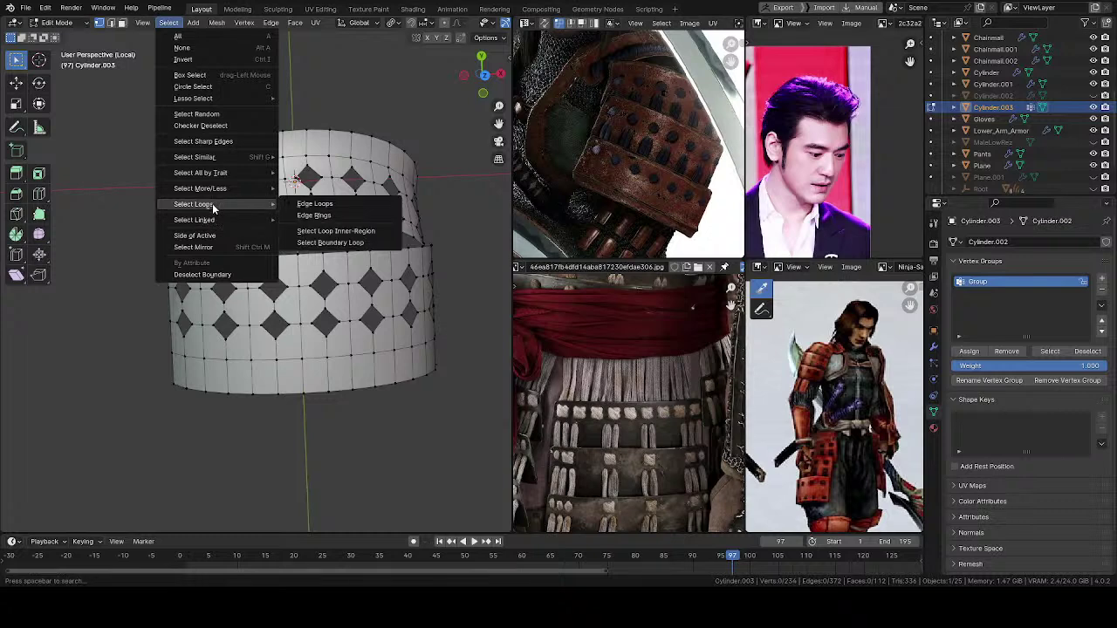
{"action": "mouse_move", "coordinate": [218, 174]}
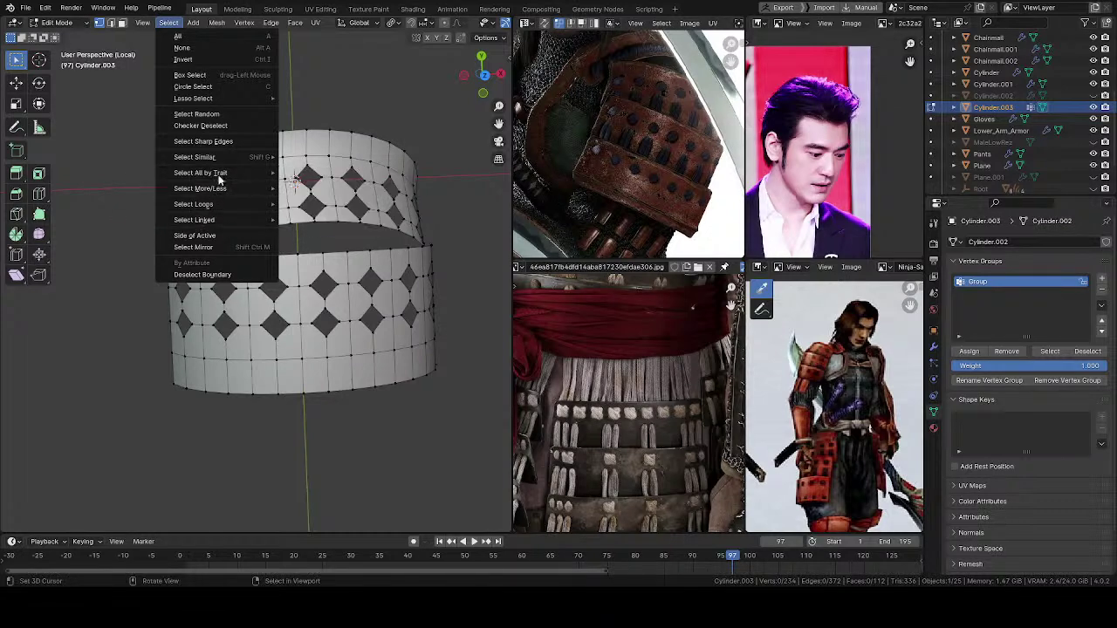
{"action": "left_click", "coordinate": [318, 174]}
Step: Switch to edge selection, clear the selection, and select all non-manifold edges of both plates
{"action": "middle_click_drag", "start_coordinate": [296, 259], "coordinate": [296, 287]}
{"action": "key", "text": "2"}
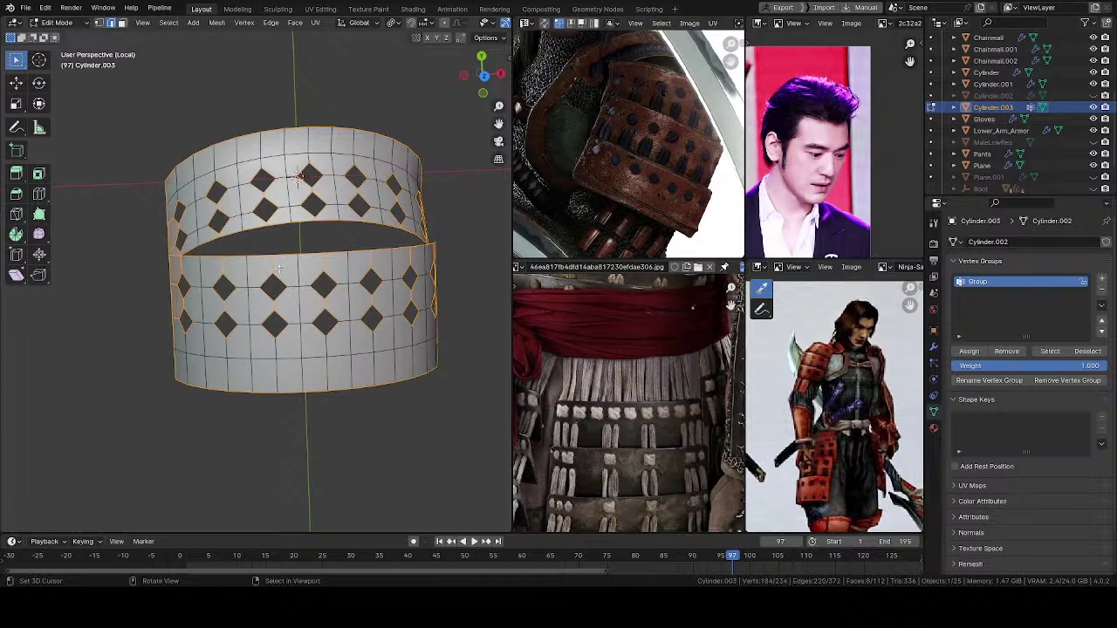
{"action": "key", "text": "alt+a"}
{"action": "left_click", "coordinate": [168, 23]}
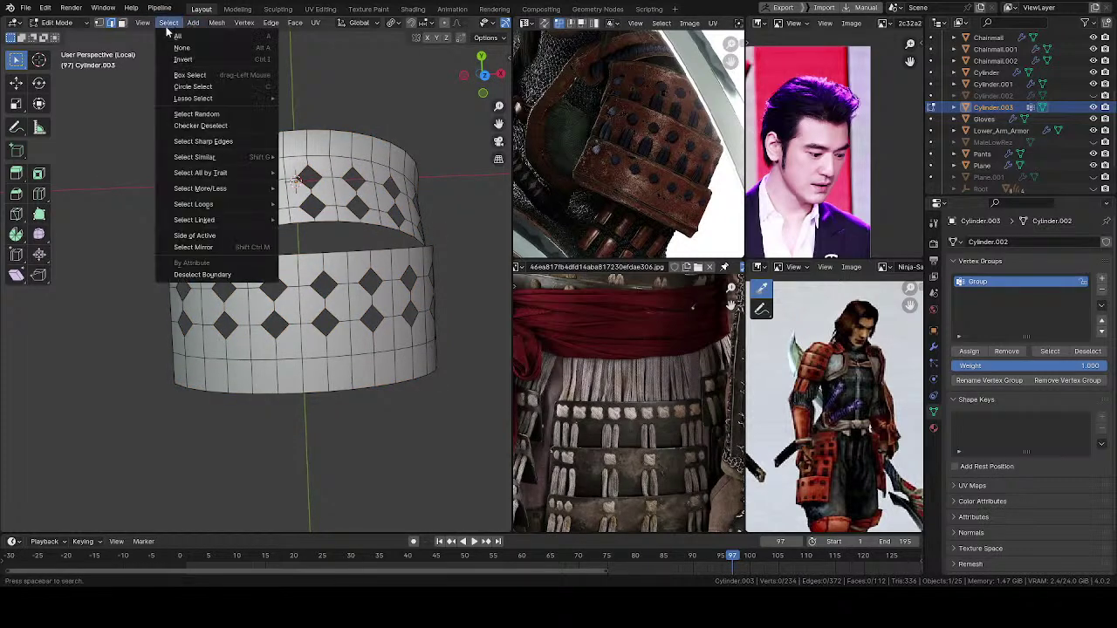
{"action": "mouse_move", "coordinate": [224, 172]}
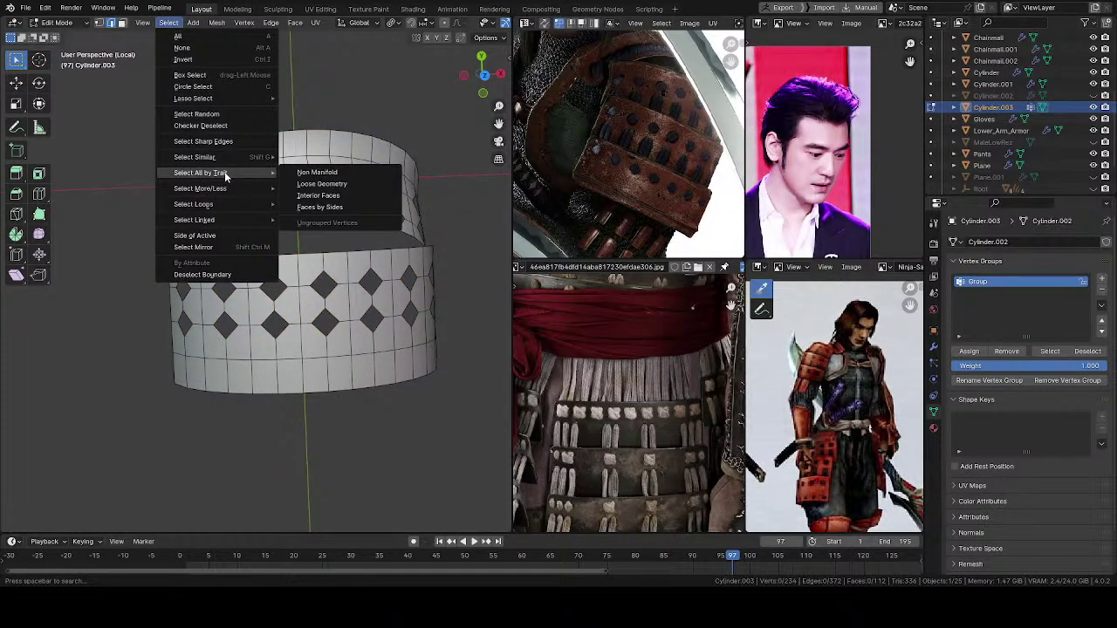
{"action": "left_click", "coordinate": [329, 174]}
{"action": "middle_click_drag", "start_coordinate": [297, 190], "coordinate": [237, 288]}
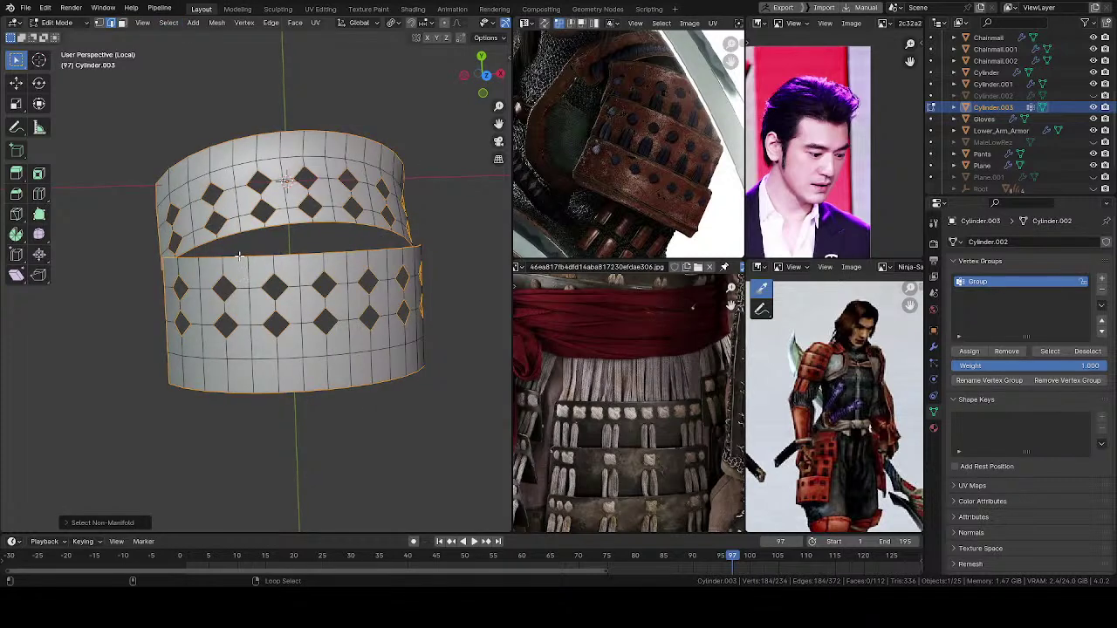
Step: Deselect the outer border edges of both plates, keeping the diamond hole edges selected
{"action": "left_click", "coordinate": [238, 394], "text": "alt+shift"}
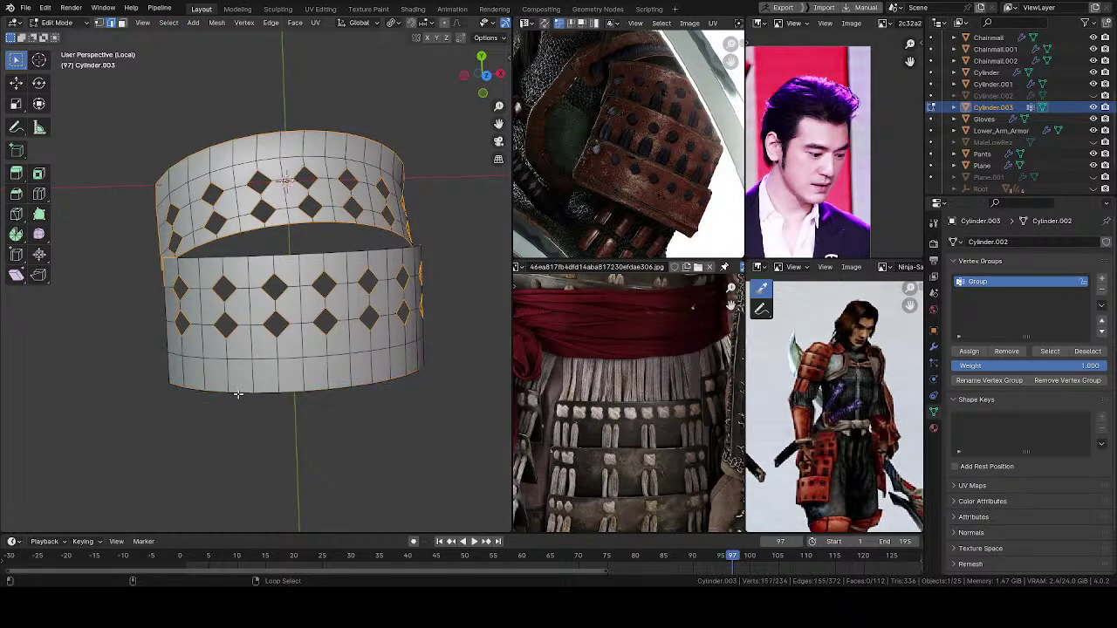
{"action": "left_click", "coordinate": [340, 131], "text": "alt+shift"}
{"action": "left_click", "coordinate": [252, 233], "text": "alt+shift"}
{"action": "middle_click_drag", "start_coordinate": [408, 182], "coordinate": [295, 216]}
{"action": "left_click", "coordinate": [390, 219], "text": "alt+shift"}
{"action": "left_click", "coordinate": [386, 302], "text": "alt+shift"}
{"action": "left_click", "coordinate": [297, 223], "text": "alt+shift"}
Step: Undo the border edge selections and the face deletion to restore the selected diamond faces
{"action": "key", "text": "ctrl+z"}
{"action": "key", "text": "ctrl+z"}
{"action": "key", "text": "ctrl+z"}
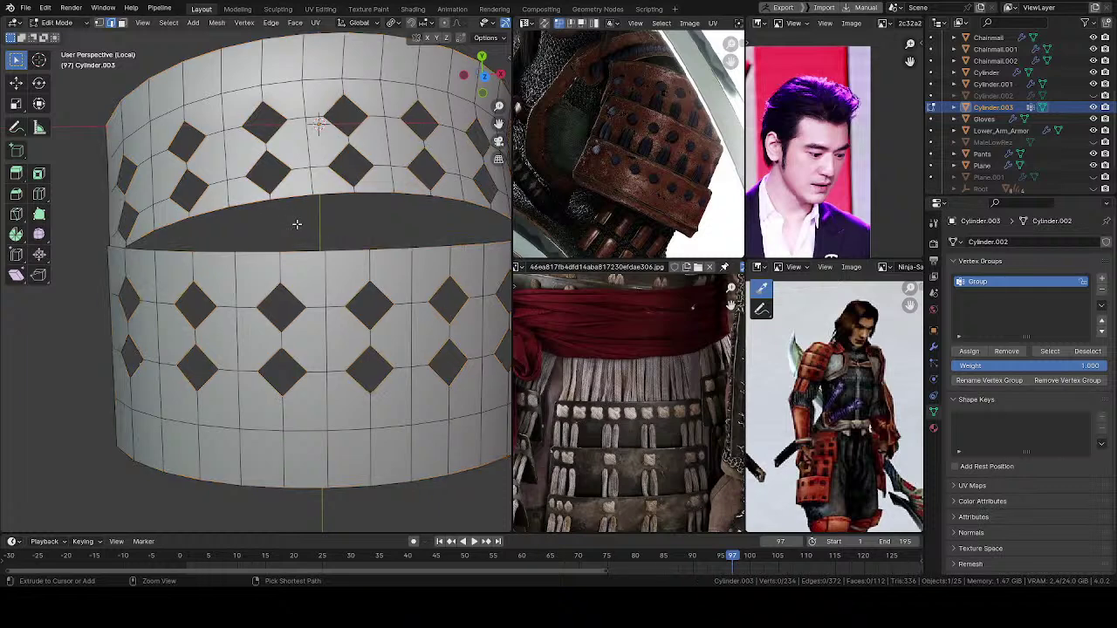
{"action": "key", "text": "f"}
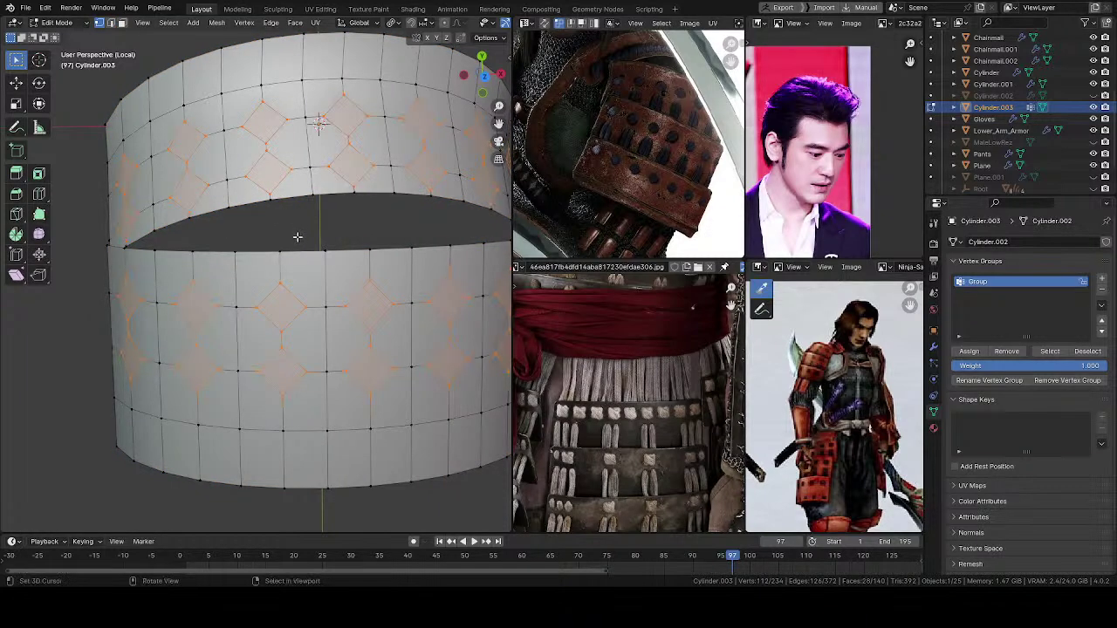
Step: Inset the selected diamond faces by about 0.0011 m
{"action": "middle_click_drag", "start_coordinate": [297, 231], "coordinate": [335, 267]}
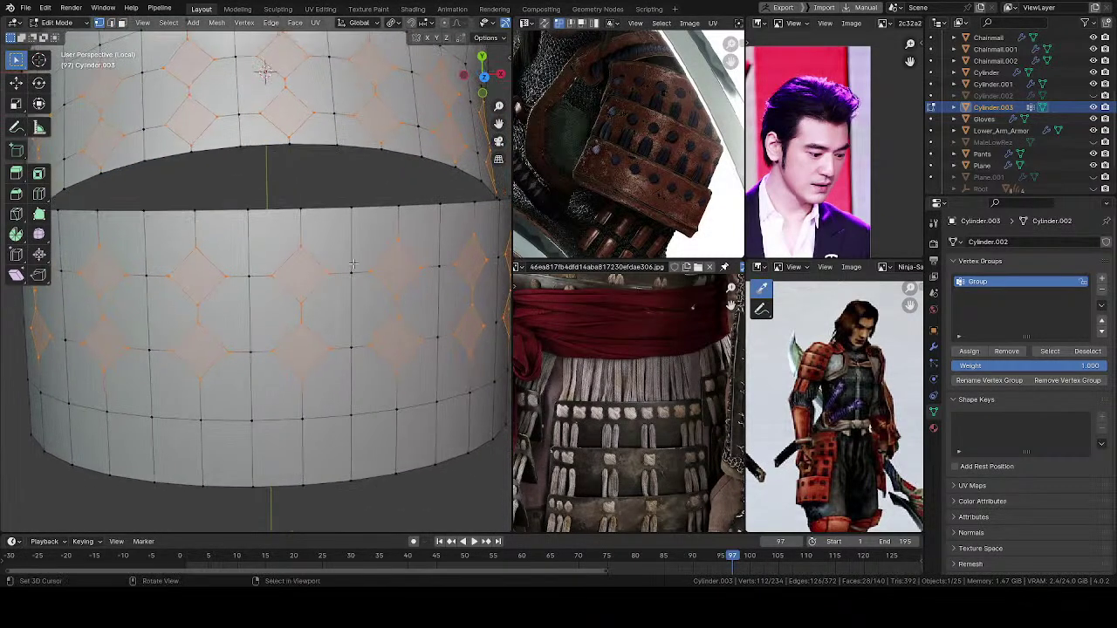
{"action": "key", "text": "i"}
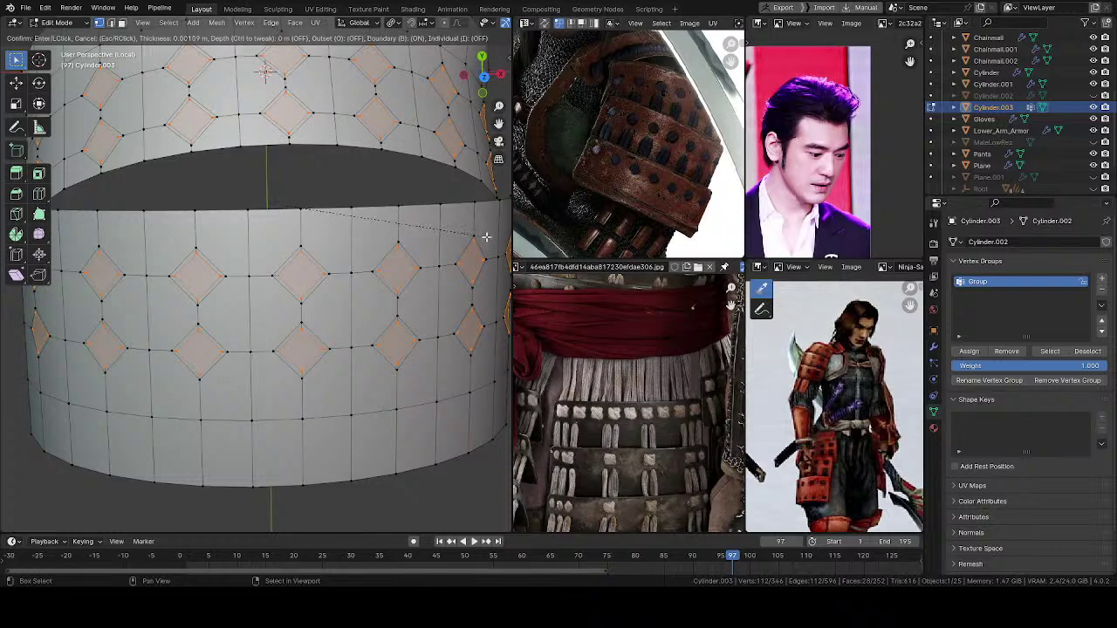
{"action": "left_click", "coordinate": [489, 236]}
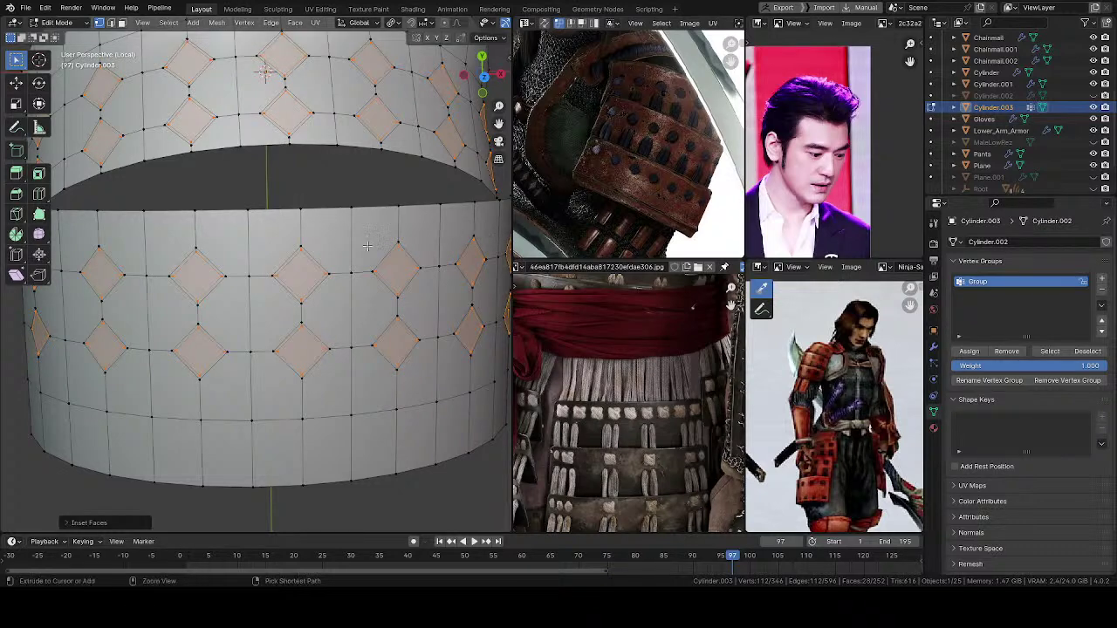
Step: Delete the selected inset diamond faces on both plates to open the lacing holes
{"action": "scroll", "coordinate": [391, 244], "scroll_direction": "down", "scroll_amount": 3}
{"action": "key", "text": "x"}
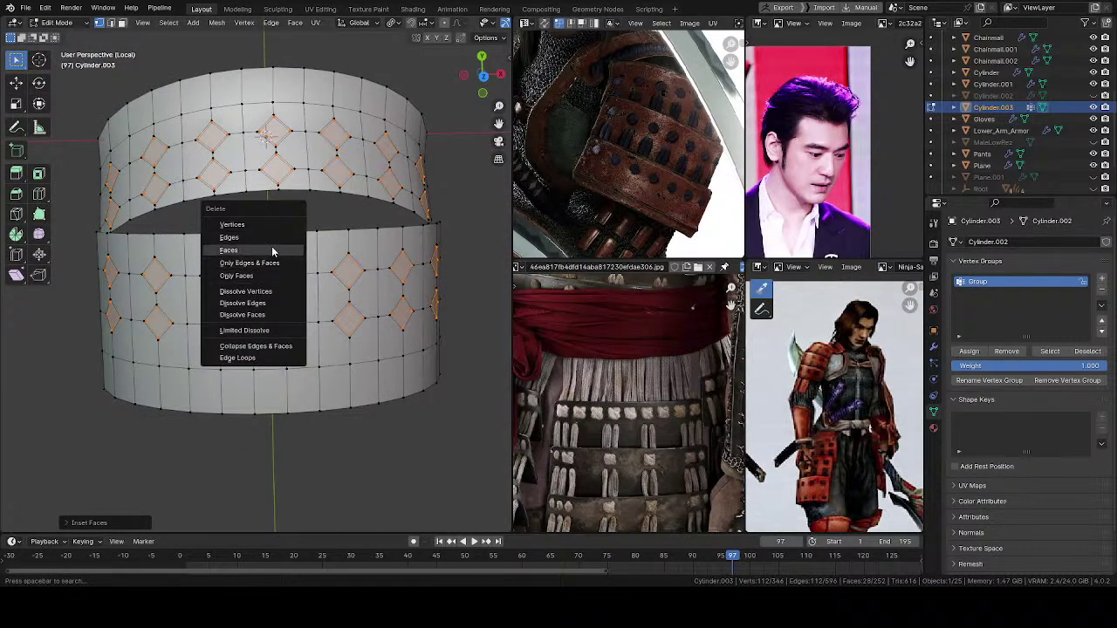
{"action": "left_click", "coordinate": [273, 250]}
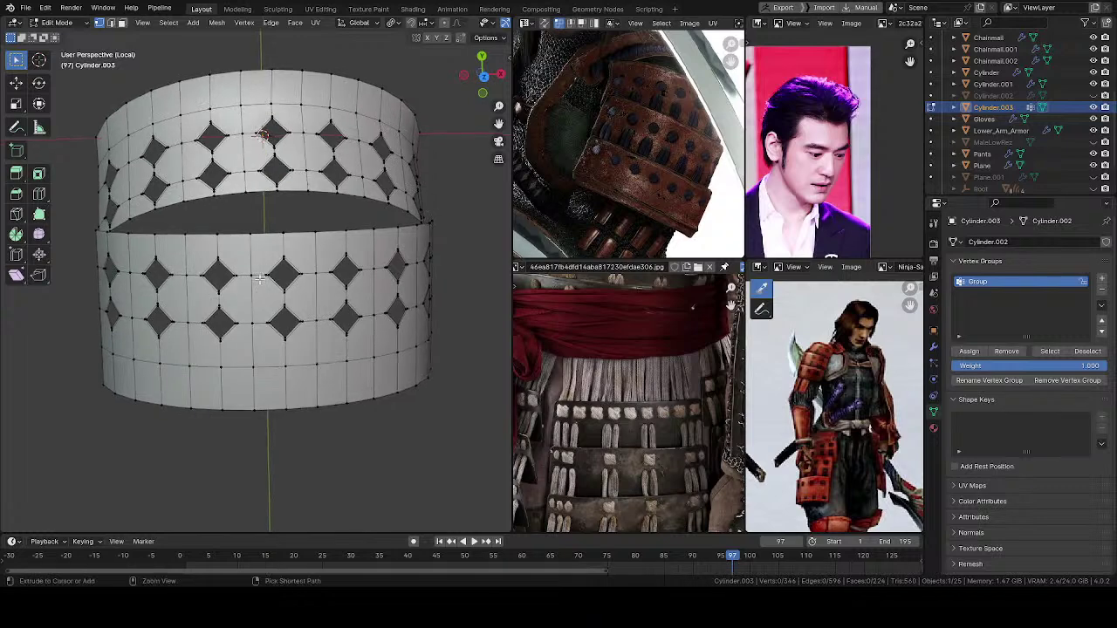
Step: Select the inner edge loops of all the lower plate's diamond holes and try Select Similar by Face Regions
{"action": "scroll", "coordinate": [269, 236], "scroll_direction": "up", "scroll_amount": 4}
{"action": "middle_click_drag", "start_coordinate": [269, 235], "coordinate": [275, 297], "text": "ctrl"}
{"action": "scroll", "coordinate": [286, 257], "scroll_direction": "up", "scroll_amount": 2}
{"action": "key", "text": "2"}
{"action": "left_click", "coordinate": [181, 273], "text": "alt+shift"}
{"action": "left_click", "coordinate": [106, 269], "text": "alt+shift"}
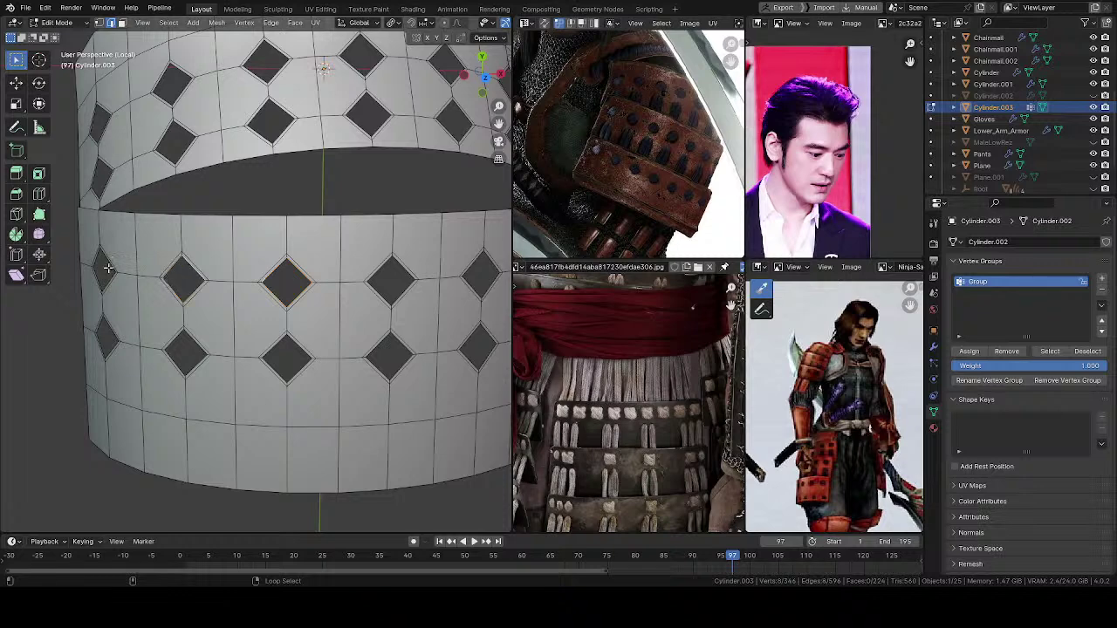
{"action": "left_click", "coordinate": [183, 348], "text": "alt+shift"}
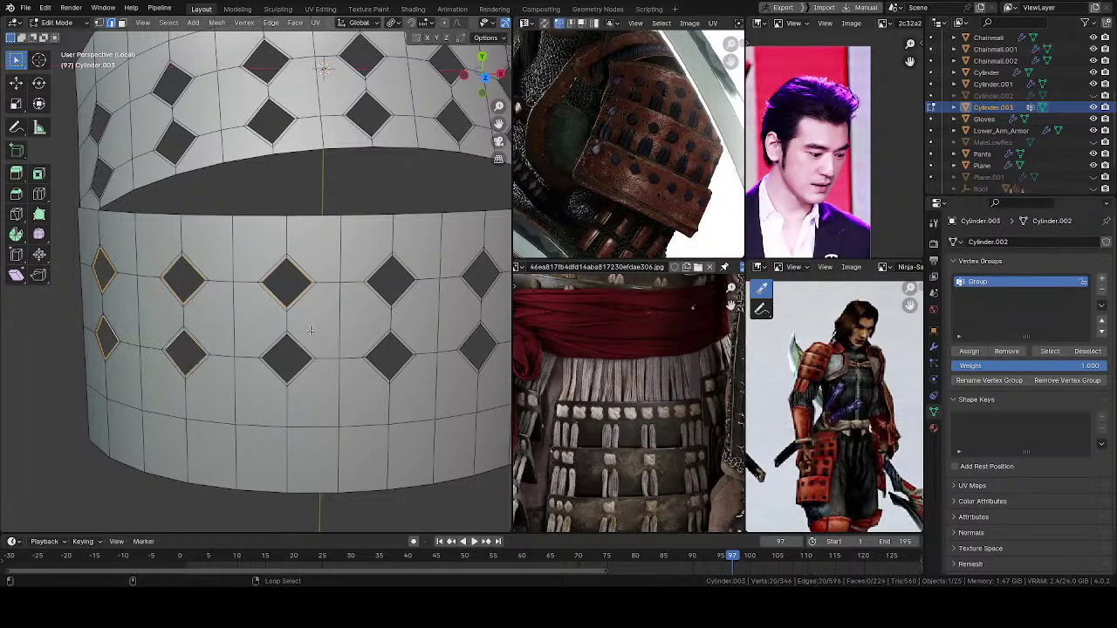
{"action": "left_click", "coordinate": [382, 284], "text": "alt+shift"}
{"action": "middle_click_drag", "start_coordinate": [386, 286], "coordinate": [294, 299]}
{"action": "left_click", "coordinate": [277, 304], "text": "alt+shift"}
{"action": "left_click", "coordinate": [206, 375], "text": "alt+shift"}
{"action": "left_click", "coordinate": [287, 369], "text": "alt+shift"}
{"action": "left_click", "coordinate": [369, 282], "text": "alt+shift"}
{"action": "left_click", "coordinate": [371, 345], "text": "alt+shift"}
{"action": "middle_click_drag", "start_coordinate": [371, 346], "coordinate": [319, 325]}
{"action": "left_click", "coordinate": [381, 313], "text": "alt+shift"}
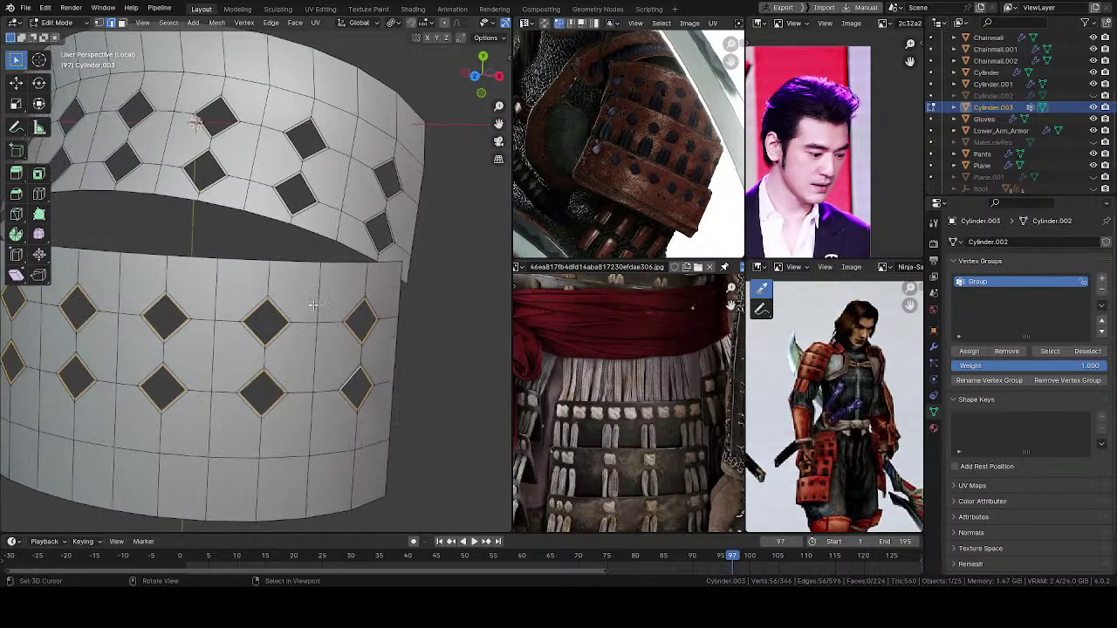
{"action": "key", "text": "shift+g"}
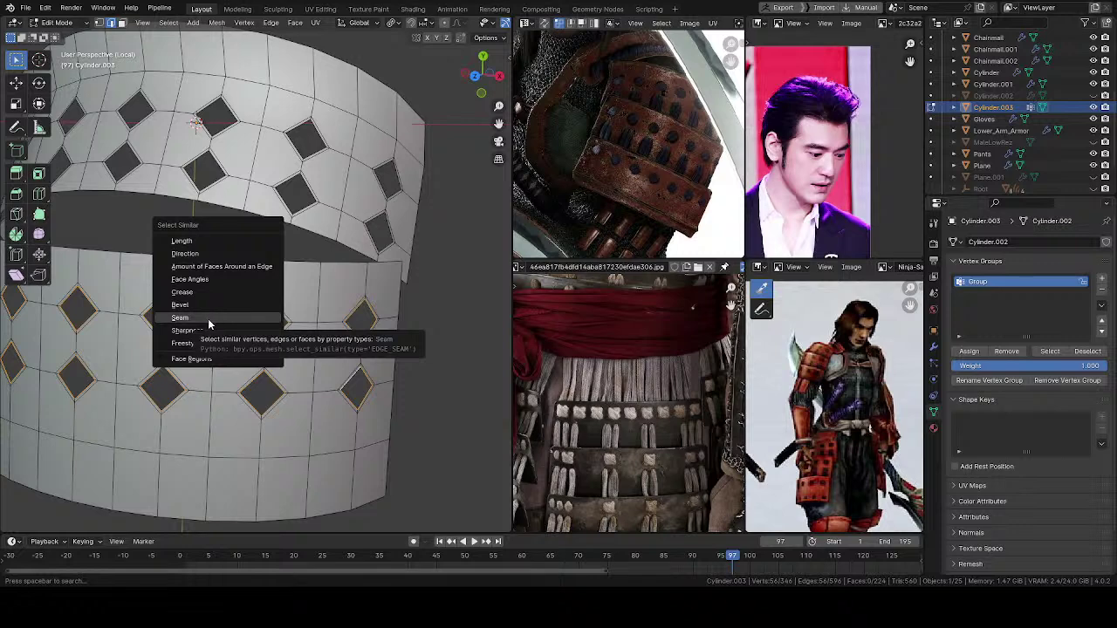
{"action": "left_click", "coordinate": [206, 359]}
Step: Add the inner edge loops of all the upper plate's diamond holes to the selection
{"action": "middle_click_drag", "start_coordinate": [390, 206], "coordinate": [380, 207]}
{"action": "left_click", "coordinate": [319, 145], "text": "alt+shift"}
{"action": "left_click", "coordinate": [298, 193], "text": "alt+shift"}
{"action": "left_click", "coordinate": [214, 170], "text": "alt+shift"}
{"action": "middle_click_drag", "start_coordinate": [215, 171], "coordinate": [302, 216]}
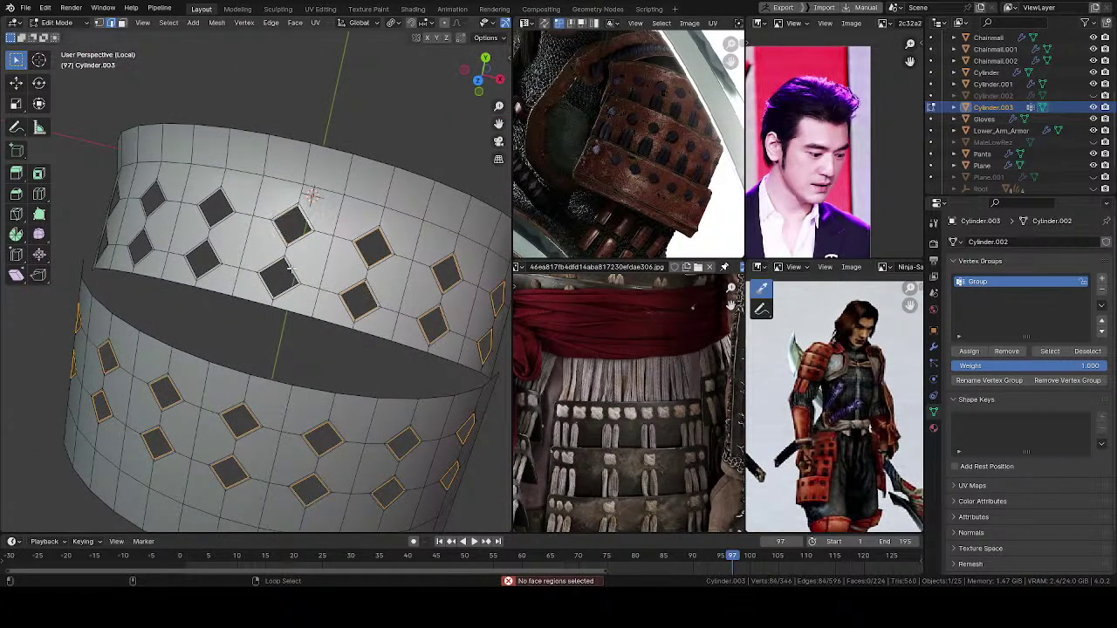
{"action": "left_click", "coordinate": [216, 260], "text": "alt+shift"}
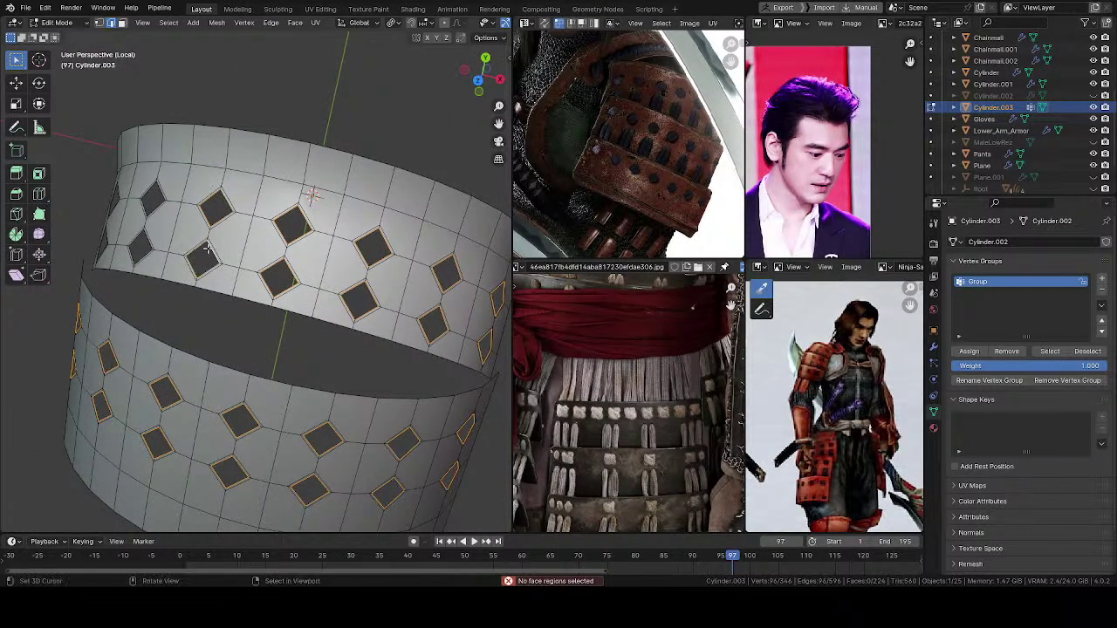
{"action": "middle_click_drag", "start_coordinate": [217, 260], "coordinate": [260, 260]}
{"action": "scroll", "coordinate": [238, 236], "scroll_direction": "up", "scroll_amount": 4}
{"action": "left_click", "coordinate": [235, 217], "text": "alt+shift"}
{"action": "left_click", "coordinate": [213, 273], "text": "alt+shift"}
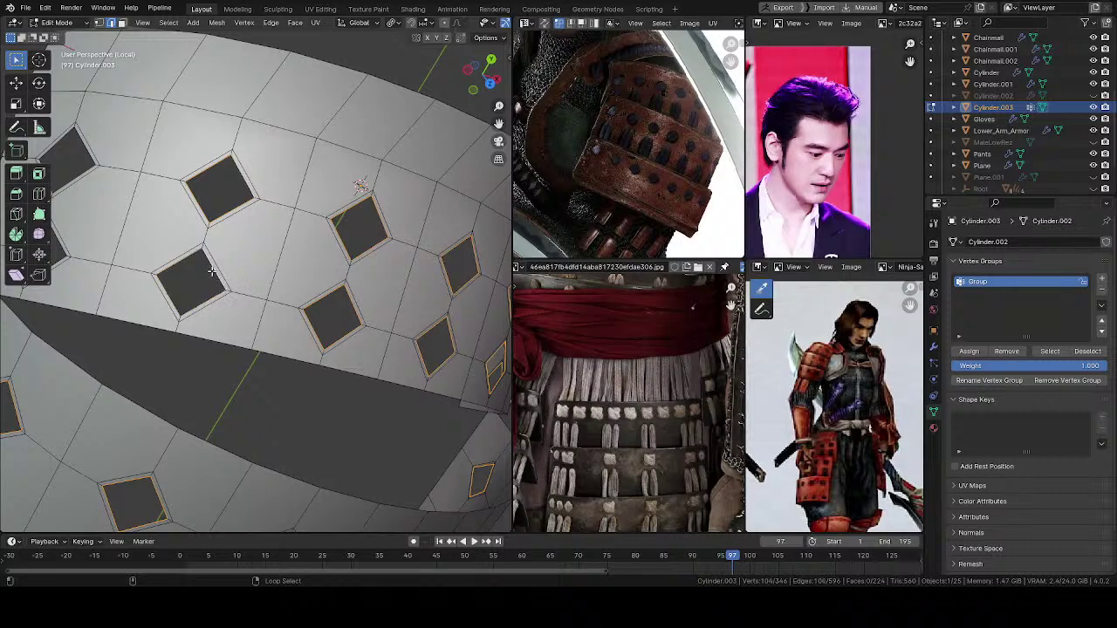
{"action": "left_click", "coordinate": [94, 162], "text": "alt+shift"}
{"action": "middle_click_drag", "start_coordinate": [94, 161], "coordinate": [203, 241]}
{"action": "left_click", "coordinate": [203, 241], "text": "alt+shift"}
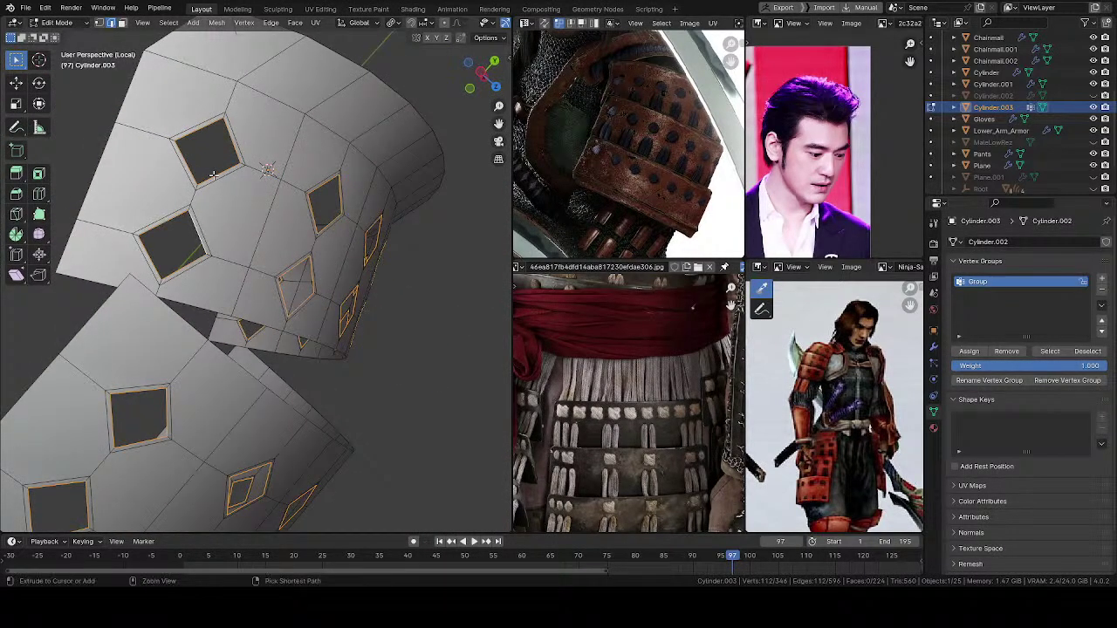
Step: Add the outer inset edge loops around the upper plate's diamond holes to the selection
{"action": "key", "text": "ctrl+KP_Add"}
{"action": "middle_click_drag", "start_coordinate": [213, 253], "coordinate": [226, 189]}
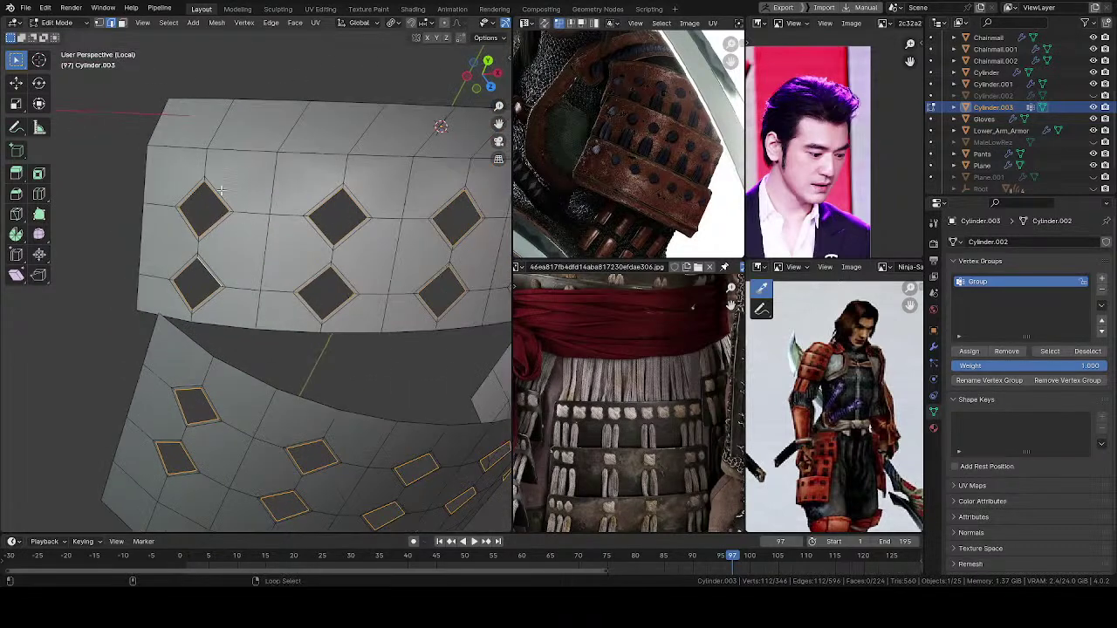
{"action": "left_click", "coordinate": [363, 198], "text": "alt+shift"}
{"action": "left_click", "coordinate": [360, 303], "text": "alt+shift"}
{"action": "middle_click_drag", "start_coordinate": [448, 316], "coordinate": [243, 296], "text": "shift"}
{"action": "left_click", "coordinate": [281, 182], "text": "alt+shift"}
{"action": "left_click", "coordinate": [271, 291], "text": "alt+shift"}
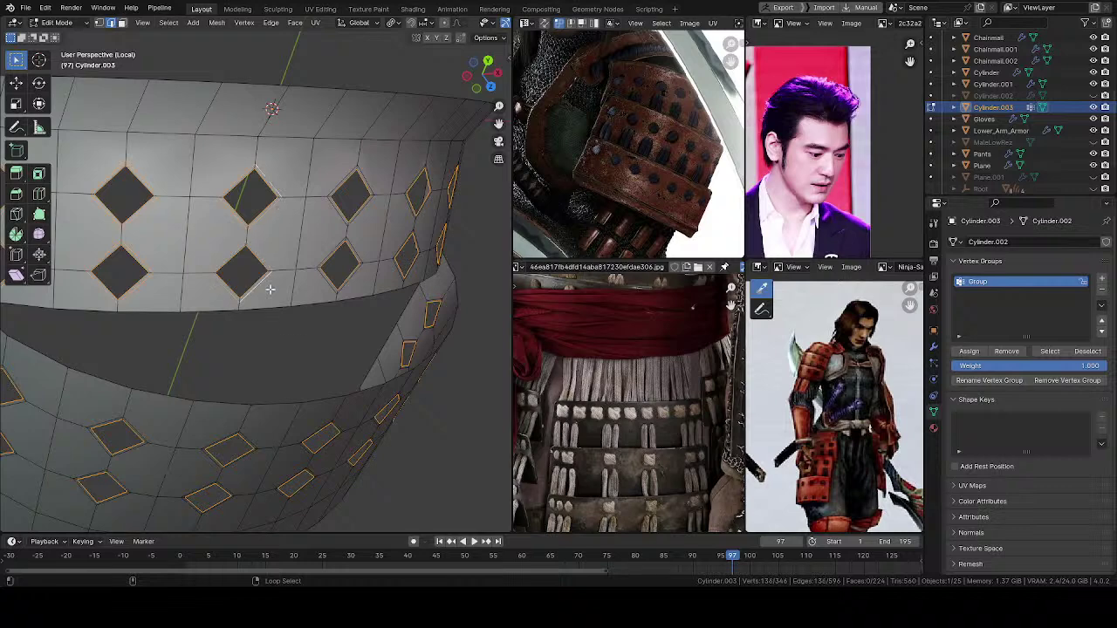
{"action": "left_click", "coordinate": [378, 174], "text": "alt+shift"}
{"action": "middle_click_drag", "start_coordinate": [354, 279], "coordinate": [357, 278]}
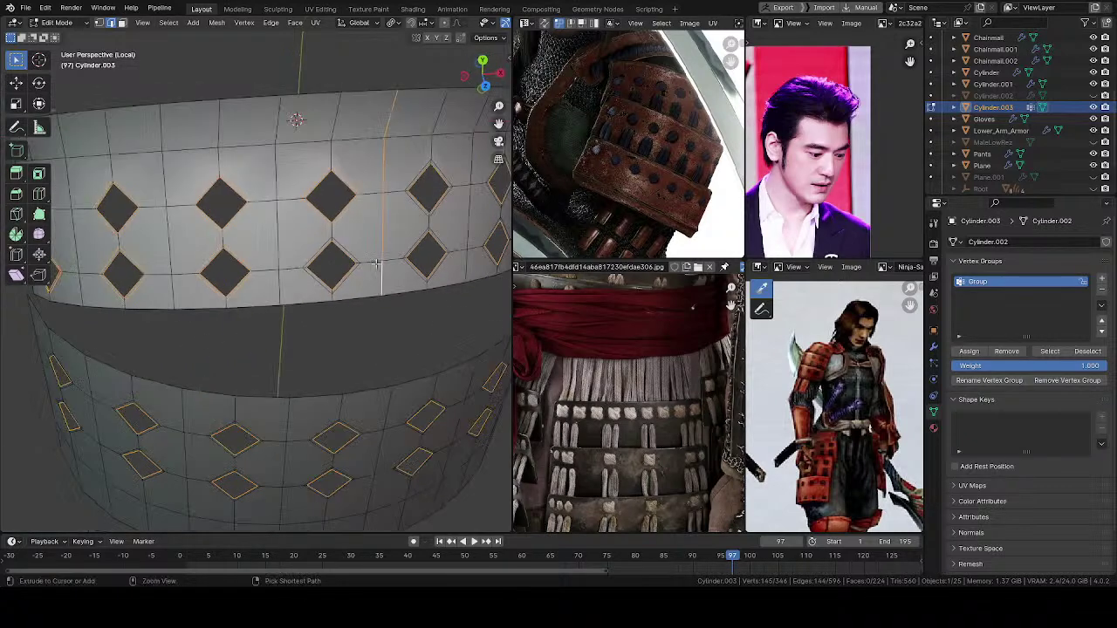
{"action": "left_click", "coordinate": [355, 276], "text": "alt+shift"}
{"action": "left_click", "coordinate": [417, 175], "text": "alt+shift"}
{"action": "left_click", "coordinate": [413, 266], "text": "alt+shift"}
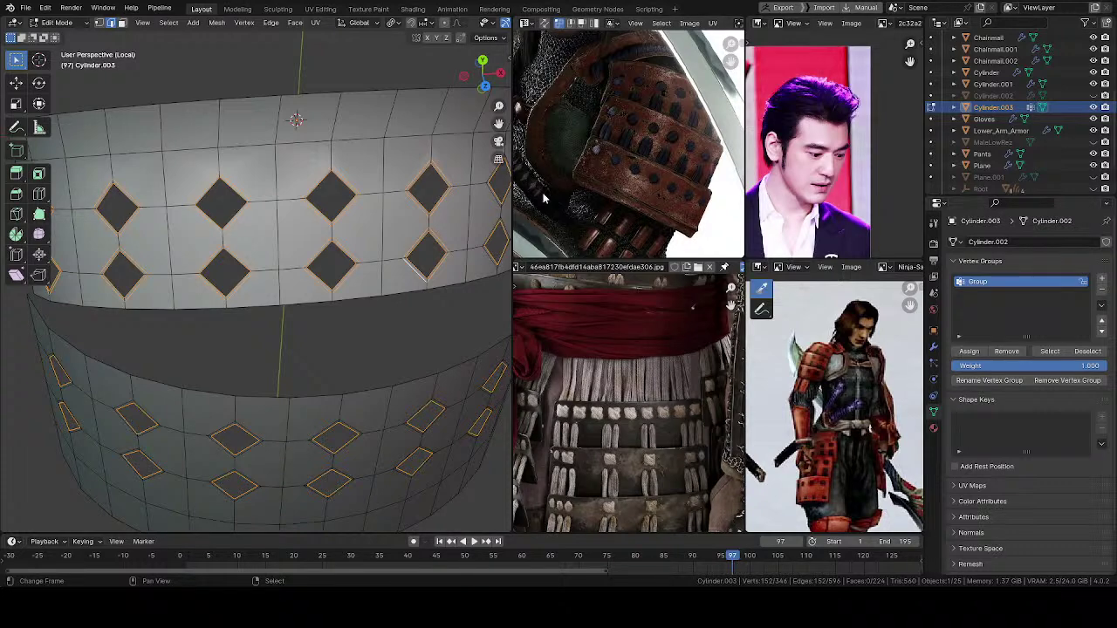
{"action": "middle_click_drag", "start_coordinate": [337, 344], "coordinate": [224, 344]}
{"action": "scroll", "coordinate": [224, 344], "scroll_direction": "up", "scroll_amount": 2}
{"action": "right_click", "coordinate": [342, 177], "text": "alt+shift"}
{"action": "right_click", "coordinate": [359, 304], "text": "alt+shift"}
{"action": "right_click", "coordinate": [433, 183], "text": "alt+shift"}
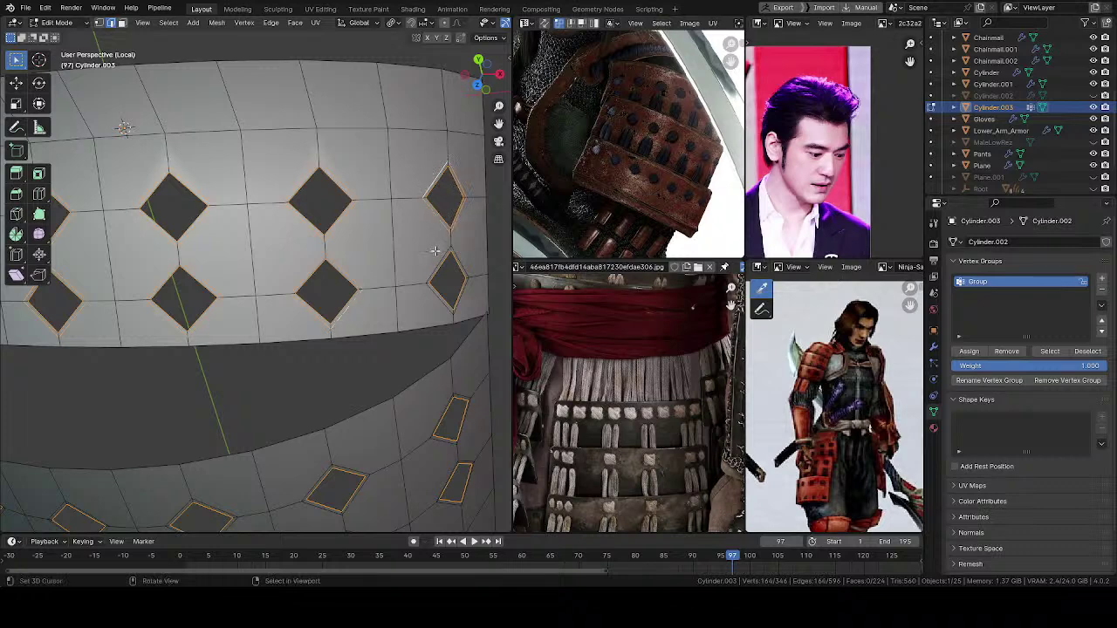
{"action": "middle_click_drag", "start_coordinate": [433, 184], "coordinate": [349, 210]}
{"action": "right_click", "coordinate": [444, 260], "text": "alt+shift"}
{"action": "middle_click_drag", "start_coordinate": [443, 260], "coordinate": [384, 246]}
Step: Add the outer inset edge loops around the lower plate's diamond holes to the selection
{"action": "left_click", "coordinate": [433, 352], "text": "alt+shift"}
{"action": "left_click", "coordinate": [267, 337], "text": "alt+shift"}
{"action": "left_click", "coordinate": [307, 417], "text": "alt+shift"}
{"action": "middle_click_drag", "start_coordinate": [308, 417], "coordinate": [368, 228]}
{"action": "left_click", "coordinate": [259, 246], "text": "alt+shift"}
{"action": "left_click", "coordinate": [298, 357], "text": "alt+shift"}
{"action": "left_click", "coordinate": [135, 273], "text": "alt+shift"}
{"action": "left_click", "coordinate": [185, 381], "text": "alt+shift"}
{"action": "middle_click_drag", "start_coordinate": [106, 377], "coordinate": [297, 229]}
{"action": "left_click", "coordinate": [308, 218], "text": "alt+shift"}
{"action": "left_click", "coordinate": [334, 339], "text": "alt+shift"}
{"action": "left_click", "coordinate": [209, 255], "text": "alt+shift"}
{"action": "left_click", "coordinate": [229, 354], "text": "alt+shift"}
{"action": "middle_click_drag", "start_coordinate": [229, 354], "coordinate": [352, 309]}
{"action": "left_click", "coordinate": [260, 294], "text": "alt+shift"}
{"action": "left_click", "coordinate": [280, 377], "text": "alt+shift"}
Step: Try subdividing the selected edge loops of the diamond holes, and undo the subdivision
{"action": "right_click", "coordinate": [282, 301]}
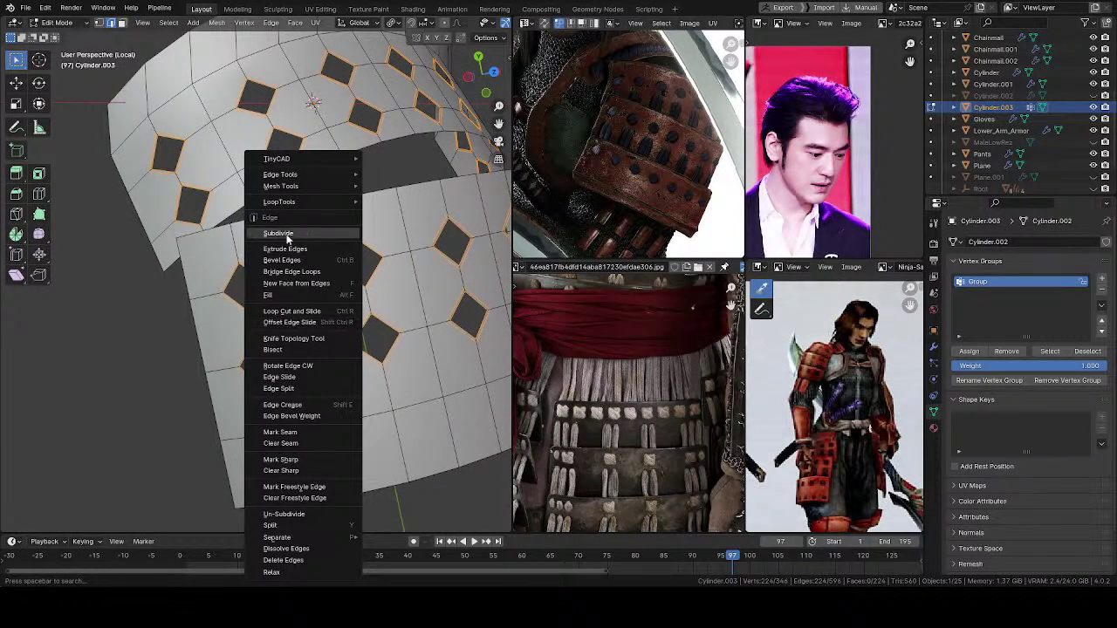
{"action": "left_click", "coordinate": [289, 234]}
{"action": "scroll", "coordinate": [340, 303], "scroll_direction": "up", "scroll_amount": 5}
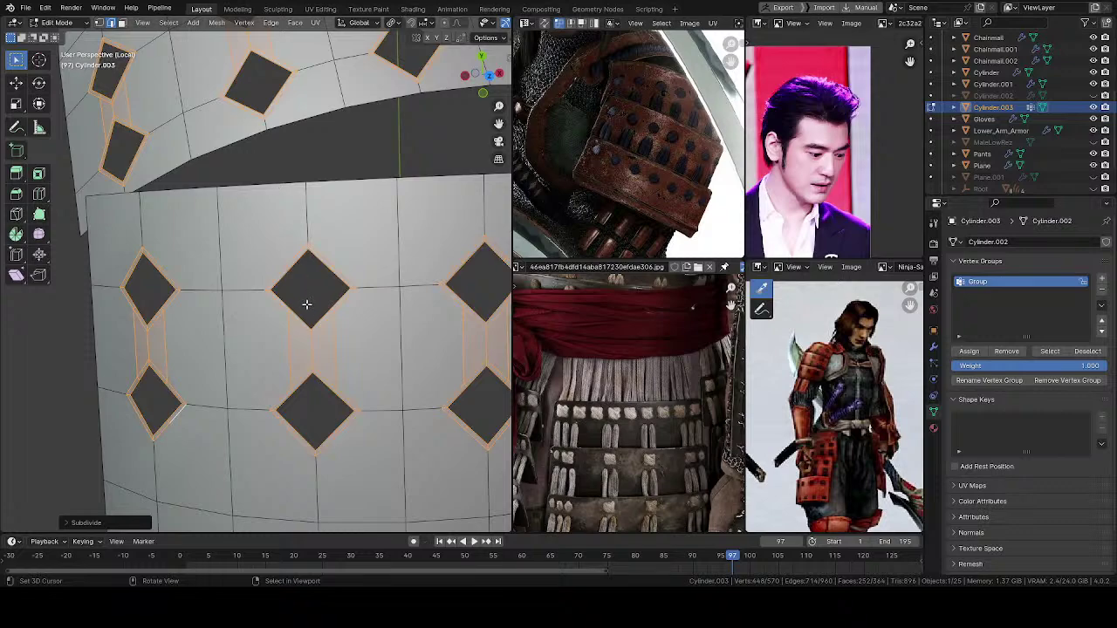
{"action": "middle_click_drag", "start_coordinate": [328, 289], "coordinate": [264, 315]}
{"action": "key", "text": "alt+a"}
{"action": "key", "text": "ctrl+z"}
{"action": "key", "text": "ctrl+z"}
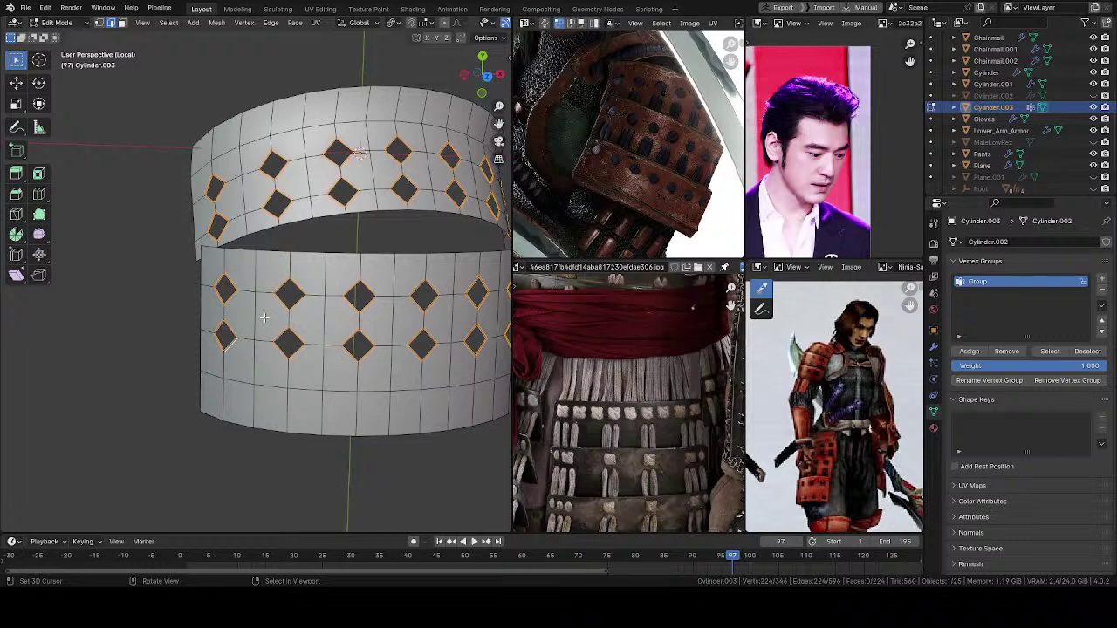
Step: Subdivide the selected diamond hole edge loops with 1 cut and a smoothness of 1.000
{"action": "right_click", "coordinate": [265, 319]}
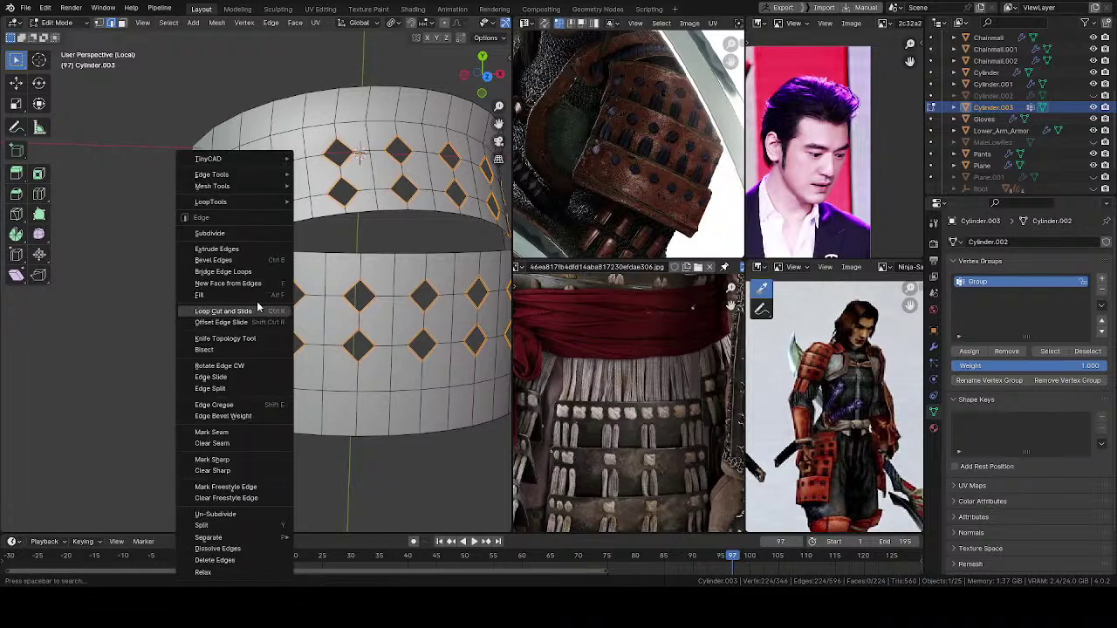
{"action": "left_click", "coordinate": [234, 234]}
{"action": "left_click", "coordinate": [66, 523]}
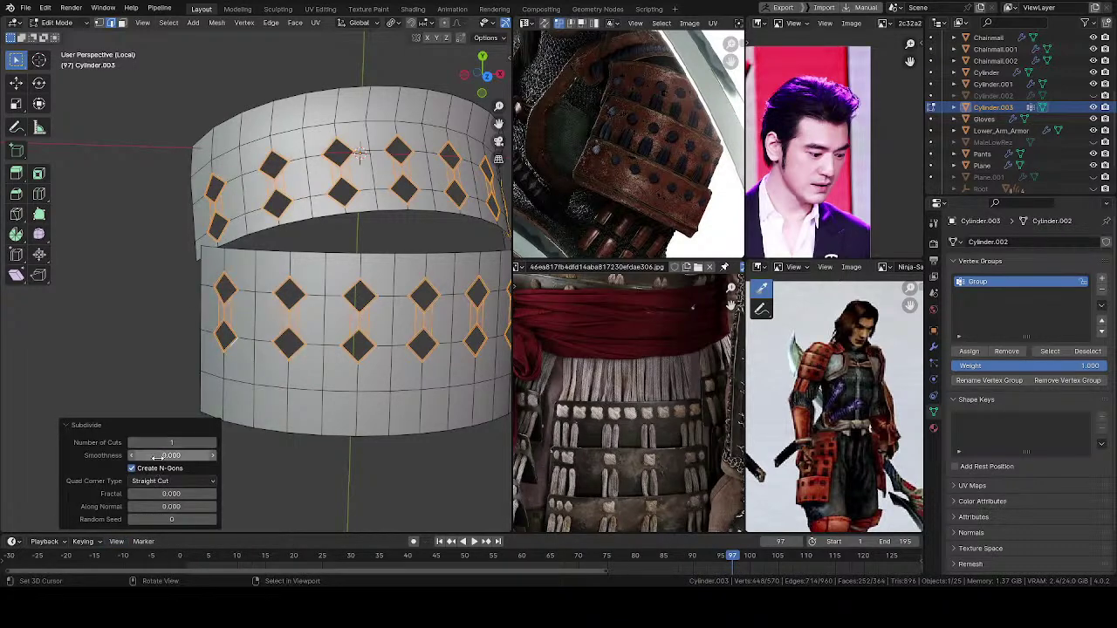
{"action": "left_click_drag", "start_coordinate": [378, 434], "coordinate": [362, 434]}
{"action": "left_click_drag", "start_coordinate": [173, 456], "coordinate": [344, 454]}
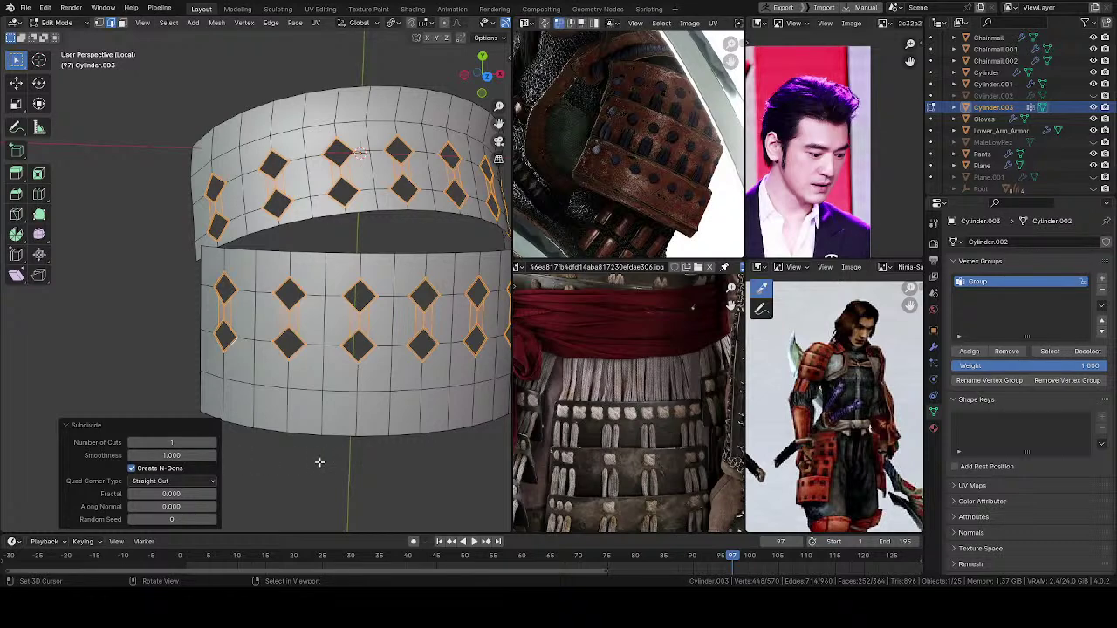
{"action": "middle_click_drag", "start_coordinate": [286, 380], "coordinate": [274, 286]}
{"action": "key", "text": "ctrl+z"}
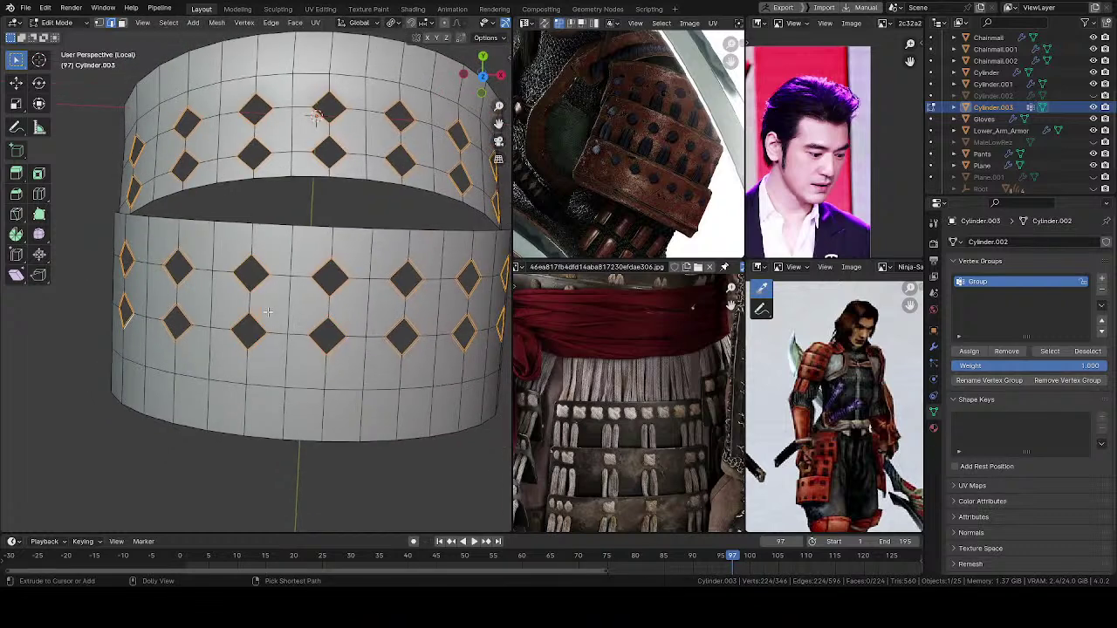
{"action": "key", "text": "ctrl+shift+z"}
{"action": "scroll", "coordinate": [307, 264], "scroll_direction": "up", "scroll_amount": 2}
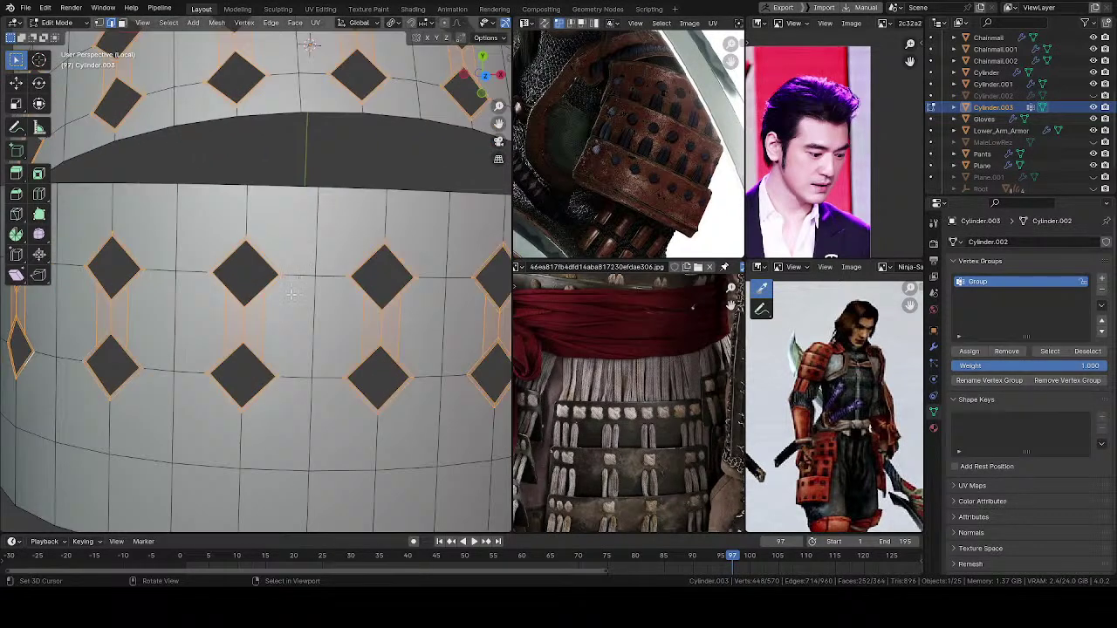
Step: Try selecting the subdivided edge loops around one vertical pair of diamond holes on the lower plate, and clear the selection
{"action": "middle_click_drag", "start_coordinate": [293, 291], "coordinate": [284, 269]}
{"action": "scroll", "coordinate": [292, 262], "scroll_direction": "up", "scroll_amount": 4}
{"action": "middle_click_drag", "start_coordinate": [332, 218], "coordinate": [292, 324]}
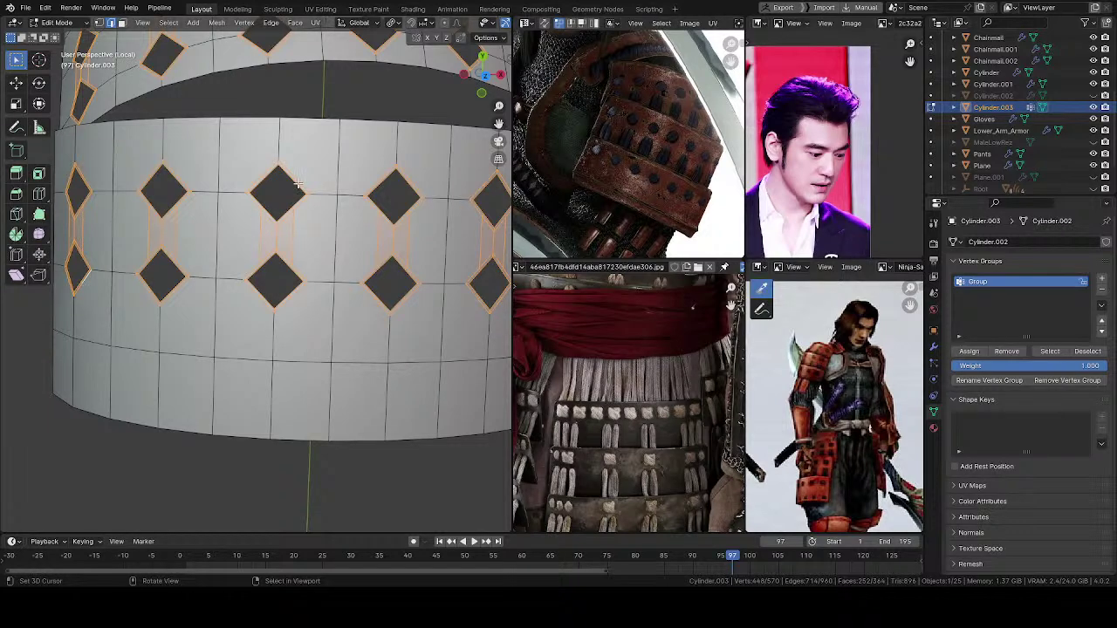
{"action": "middle_click_drag", "start_coordinate": [312, 274], "coordinate": [306, 212]}
{"action": "right_click", "coordinate": [288, 220], "text": "alt"}
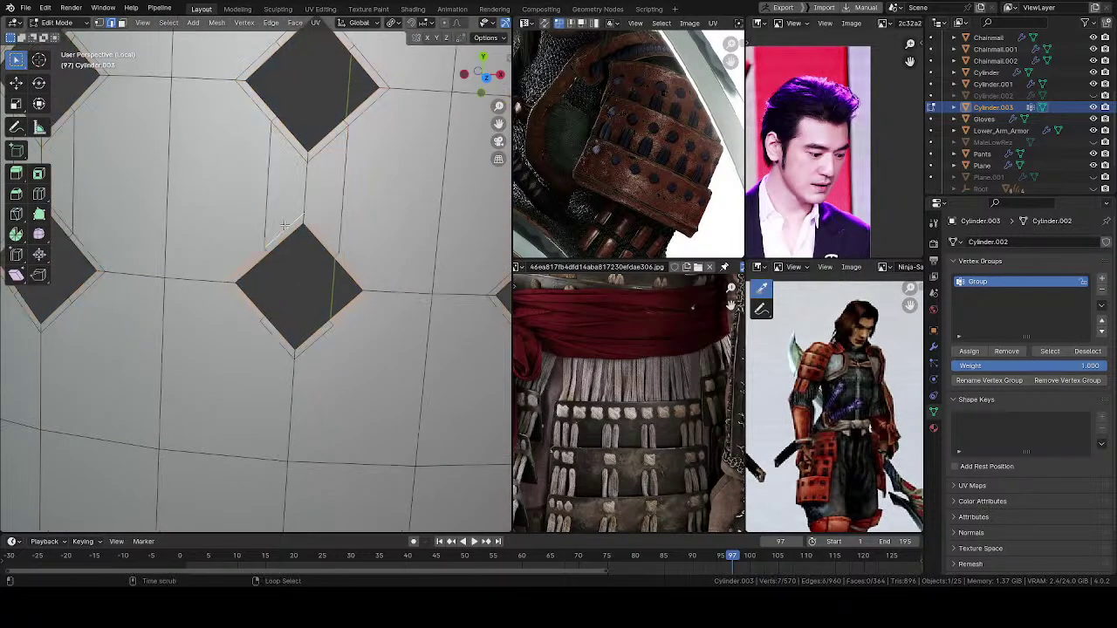
{"action": "left_click", "coordinate": [327, 347], "text": "shift"}
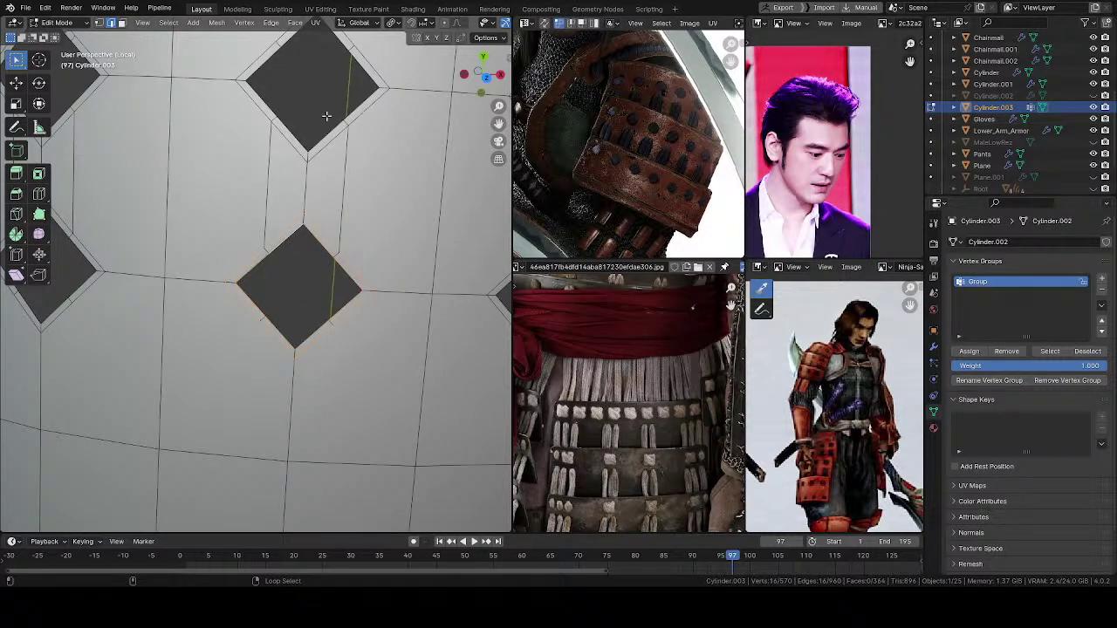
{"action": "left_click", "coordinate": [376, 73], "text": "alt+shift"}
{"action": "middle_click_drag", "start_coordinate": [350, 90], "coordinate": [345, 228], "text": "shift"}
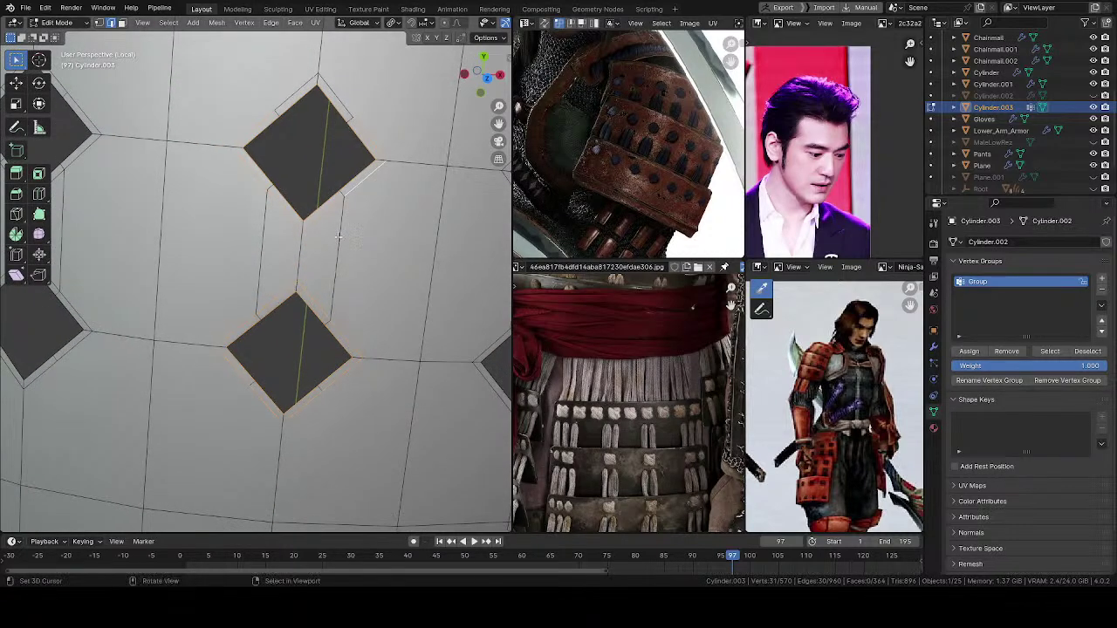
{"action": "right_click", "coordinate": [259, 269]}
{"action": "scroll", "coordinate": [259, 278], "scroll_direction": "down", "scroll_amount": 4}
{"action": "middle_click_drag", "start_coordinate": [259, 279], "coordinate": [289, 280], "text": "shift"}
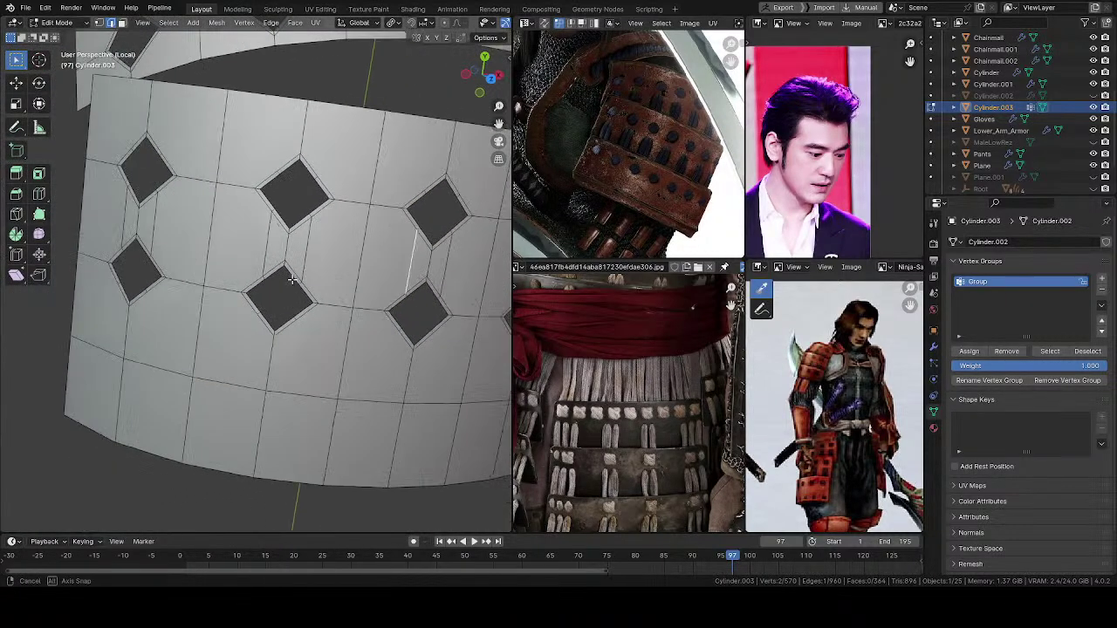
{"action": "left_click", "coordinate": [343, 295], "text": "ctrl"}
{"action": "mouse_move", "coordinate": [342, 295]}
{"action": "middle_mouse_down"}
{"action": "mouse_move", "coordinate": [295, 285]}
{"action": "mouse_move", "coordinate": [351, 293]}
{"action": "middle_mouse_up"}
{"action": "key", "text": "alt+a"}
Step: Circle-select the lower plate's bottom rows of edges and the edges along its open end
{"action": "key", "text": "c"}
{"action": "mouse_move", "coordinate": [171, 384]}
{"action": "left_mouse_down"}
{"action": "mouse_move", "coordinate": [343, 400]}
{"action": "mouse_move", "coordinate": [432, 384]}
{"action": "left_mouse_up"}
{"action": "middle_click_drag", "start_coordinate": [404, 368], "coordinate": [398, 391]}
{"action": "mouse_move", "coordinate": [399, 391]}
{"action": "left_mouse_down"}
{"action": "mouse_move", "coordinate": [410, 354]}
{"action": "mouse_move", "coordinate": [416, 367]}
{"action": "mouse_move", "coordinate": [270, 407]}
{"action": "mouse_move", "coordinate": [130, 368]}
{"action": "left_mouse_up"}
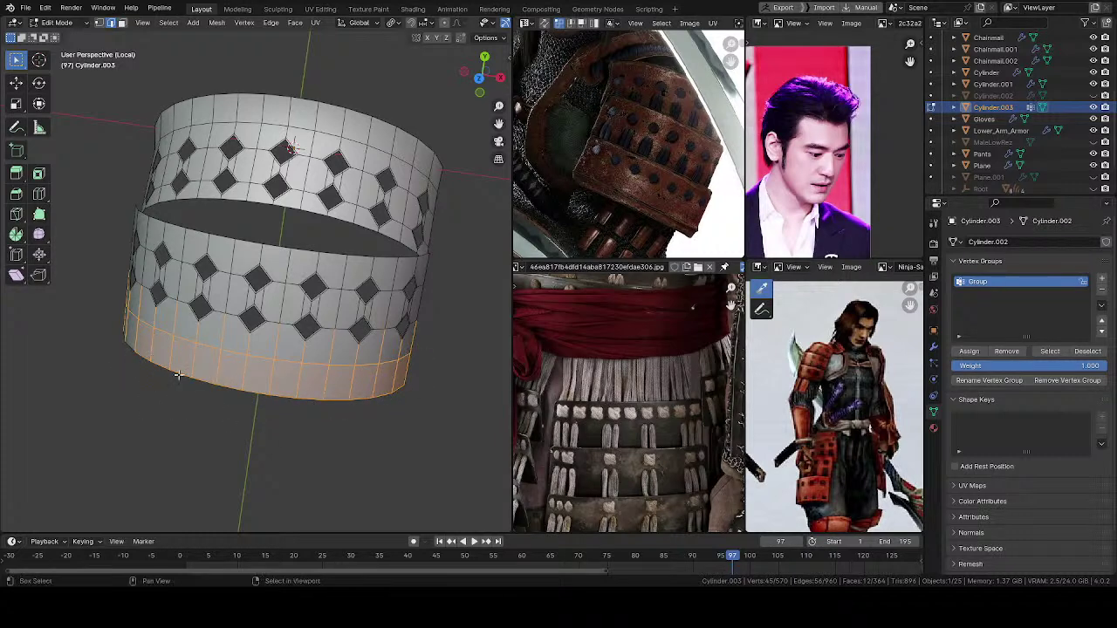
{"action": "middle_click_drag", "start_coordinate": [166, 381], "coordinate": [172, 398]}
{"action": "left_click_drag", "start_coordinate": [150, 303], "coordinate": [148, 271]}
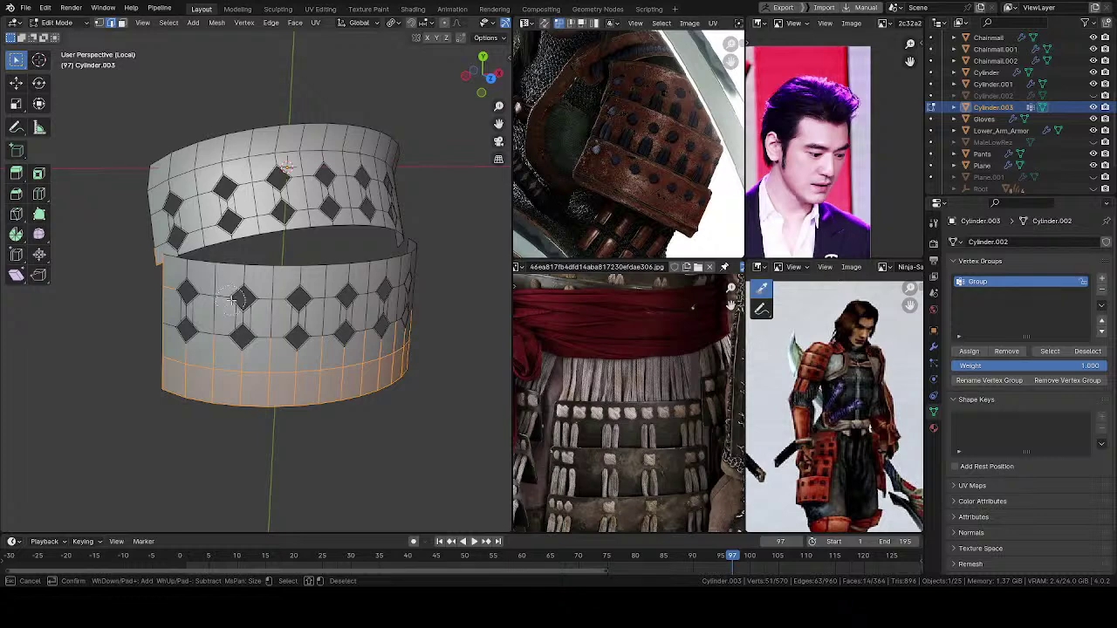
Step: Add the edges along the lower plate's upper border to the circle selection
{"action": "scroll", "coordinate": [217, 267], "scroll_direction": "up", "scroll_amount": 6}
{"action": "mouse_move", "coordinate": [216, 265]}
{"action": "left_mouse_down"}
{"action": "mouse_move", "coordinate": [187, 262]}
{"action": "mouse_move", "coordinate": [229, 242]}
{"action": "mouse_move", "coordinate": [234, 262]}
{"action": "left_mouse_up"}
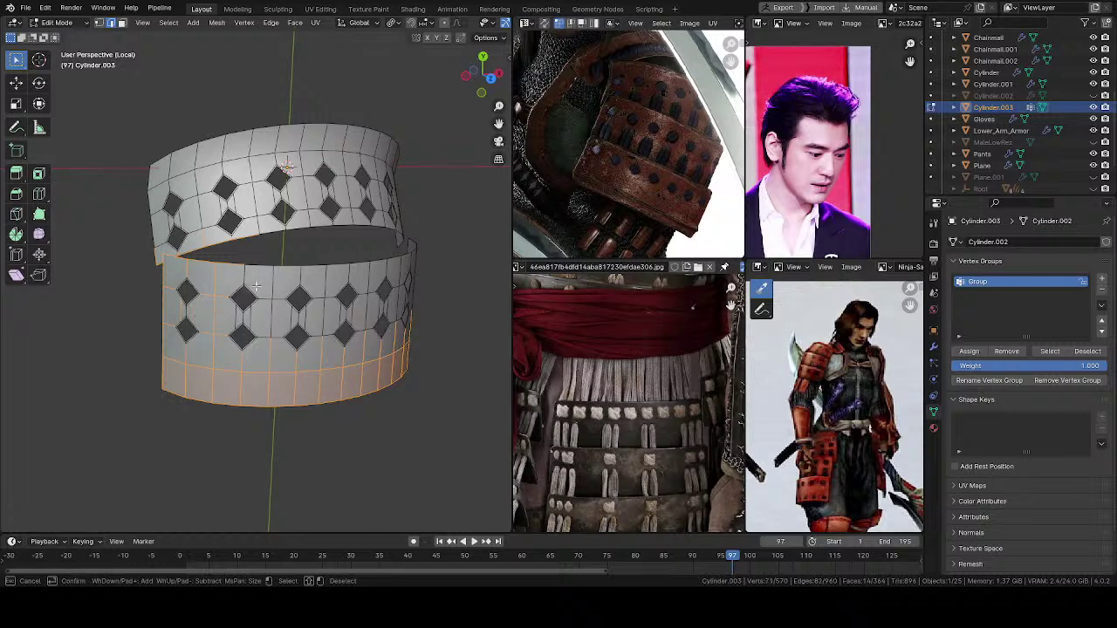
{"action": "mouse_move", "coordinate": [318, 268]}
{"action": "left_mouse_down"}
{"action": "mouse_move", "coordinate": [403, 264]}
{"action": "mouse_move", "coordinate": [417, 242]}
{"action": "left_mouse_up"}
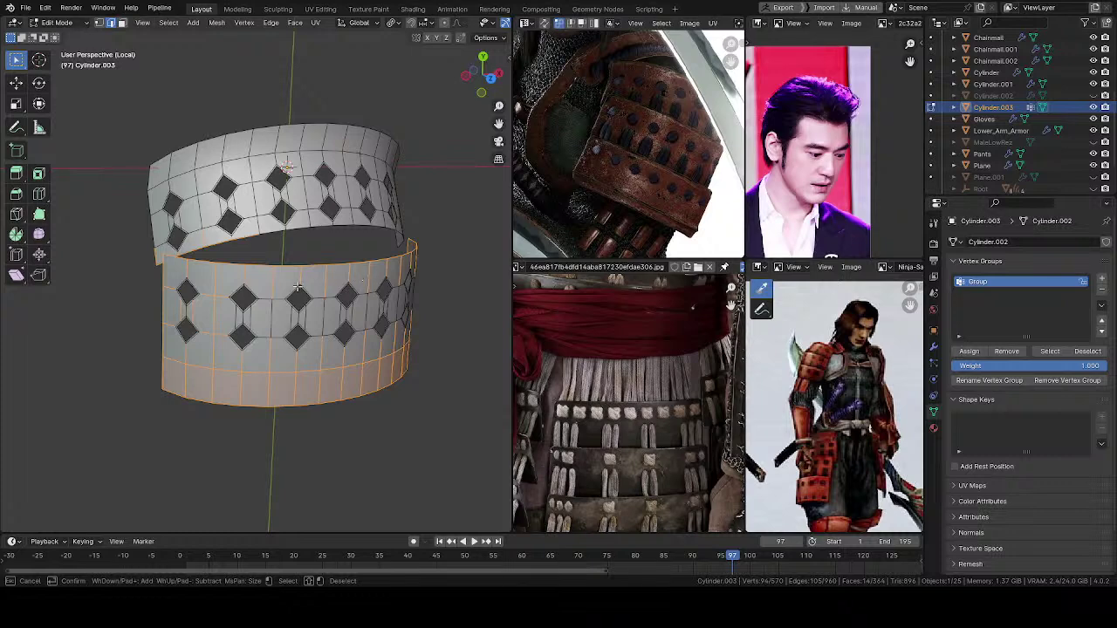
Step: Try extending the circle selection over the edges around the lower plate's diamond holes, and clear the whole selection
{"action": "scroll", "coordinate": [293, 297], "scroll_direction": "up", "scroll_amount": 6}
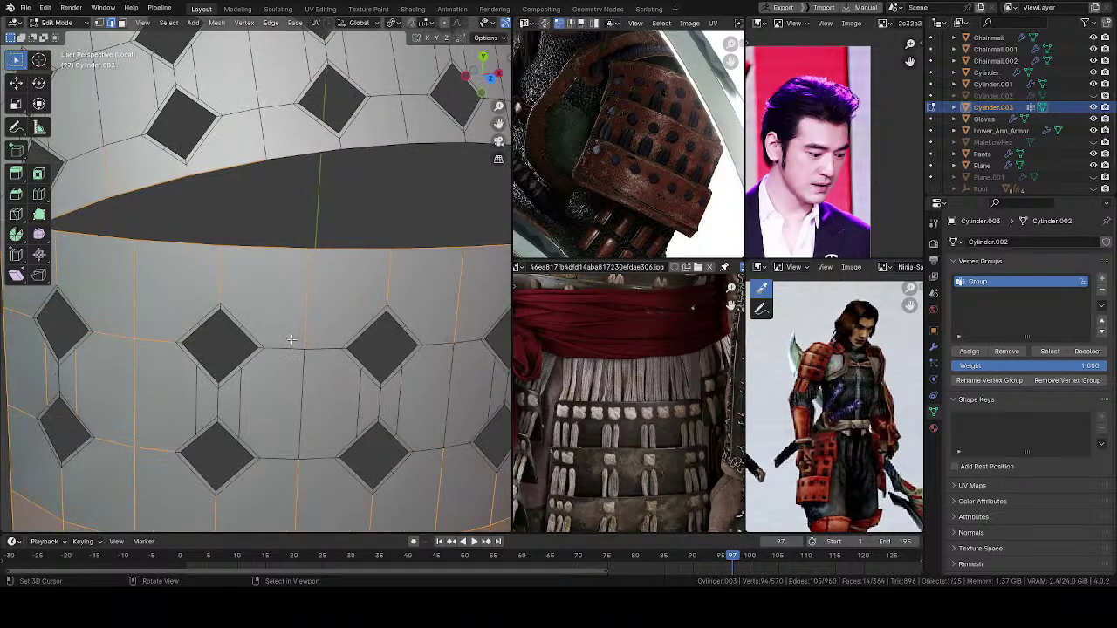
{"action": "mouse_move", "coordinate": [312, 358]}
{"action": "left_mouse_down"}
{"action": "mouse_move", "coordinate": [299, 397]}
{"action": "mouse_move", "coordinate": [217, 405]}
{"action": "mouse_move", "coordinate": [97, 394]}
{"action": "mouse_move", "coordinate": [64, 377]}
{"action": "left_mouse_up"}
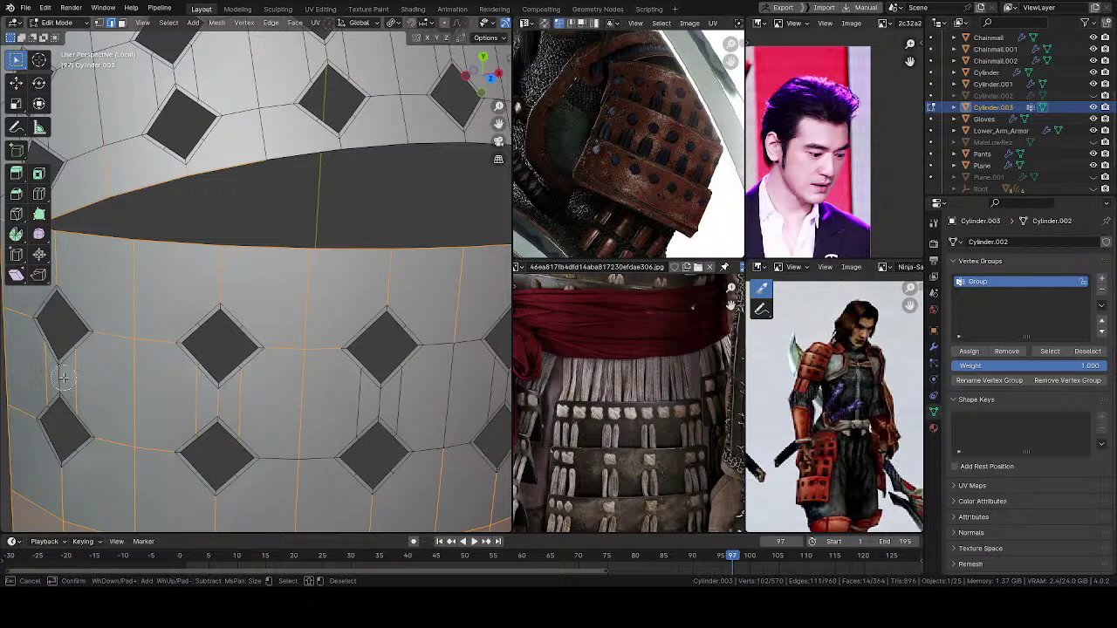
{"action": "left_click", "coordinate": [64, 379]}
{"action": "right_click", "coordinate": [136, 397]}
{"action": "mouse_move", "coordinate": [299, 429]}
{"action": "middle_mouse_down", "text": "shift"}
{"action": "mouse_move", "coordinate": [214, 396]}
{"action": "mouse_move", "coordinate": [166, 321]}
{"action": "middle_mouse_up", "text": "shift"}
{"action": "key", "text": "c"}
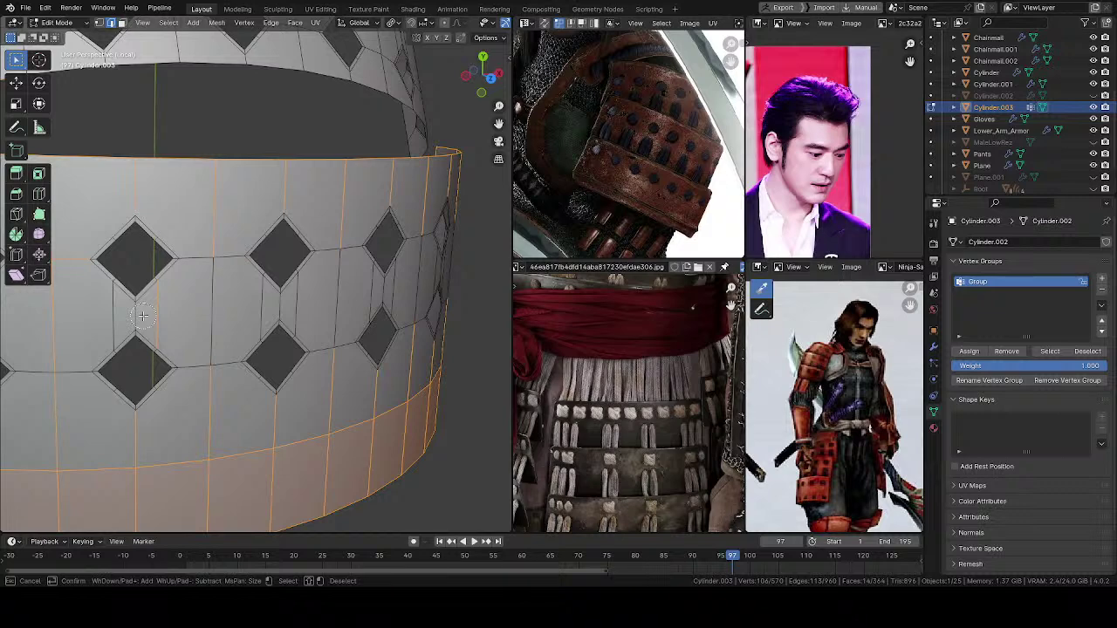
{"action": "key", "text": "Escape"}
{"action": "key", "text": "alt+a"}
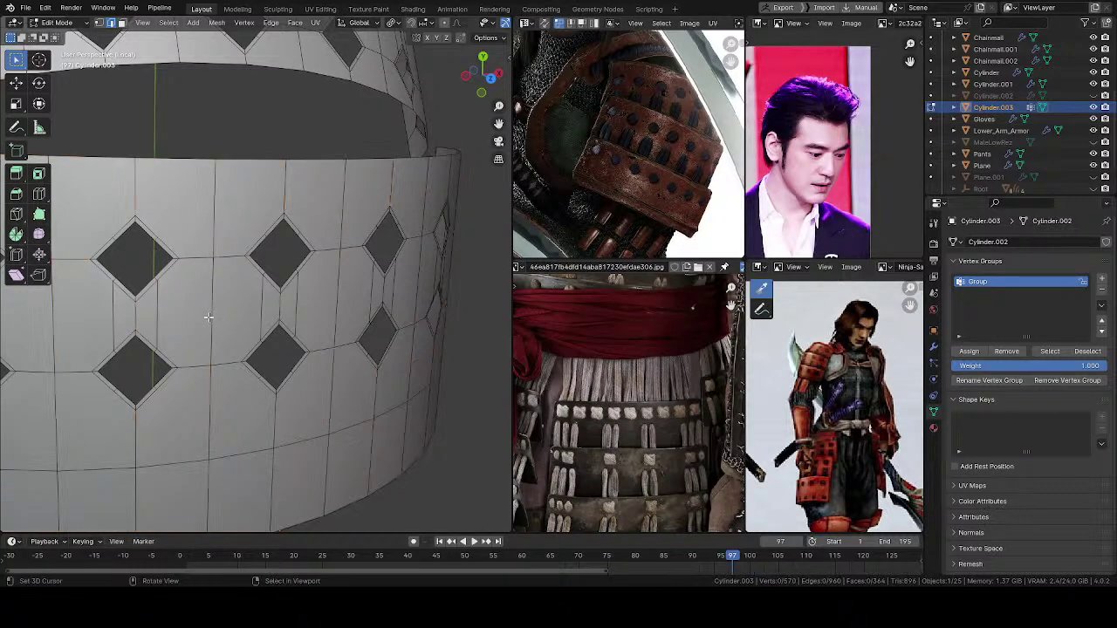
Step: Loop-select the inner and outer rim edges of both diamond holes in the lower plate's third pair from one open end
{"action": "middle_click_drag", "start_coordinate": [208, 318], "coordinate": [384, 239]}
{"action": "right_click", "coordinate": [332, 159], "text": "alt"}
{"action": "right_click", "coordinate": [389, 173], "text": "alt+shift"}
{"action": "left_click", "coordinate": [404, 288]}
{"action": "left_click", "coordinate": [404, 433], "text": "alt+shift"}
{"action": "left_click", "coordinate": [322, 407], "text": "alt+shift"}
{"action": "left_click", "coordinate": [325, 275], "text": "alt+shift"}
Step: Add the inner and outer rim loops of the neighbouring second hole pair on the lower plate to the selection
{"action": "middle_click_drag", "start_coordinate": [324, 267], "coordinate": [252, 199]}
{"action": "left_click", "coordinate": [145, 261], "text": "alt+shift"}
{"action": "left_click", "coordinate": [229, 250], "text": "alt+shift"}
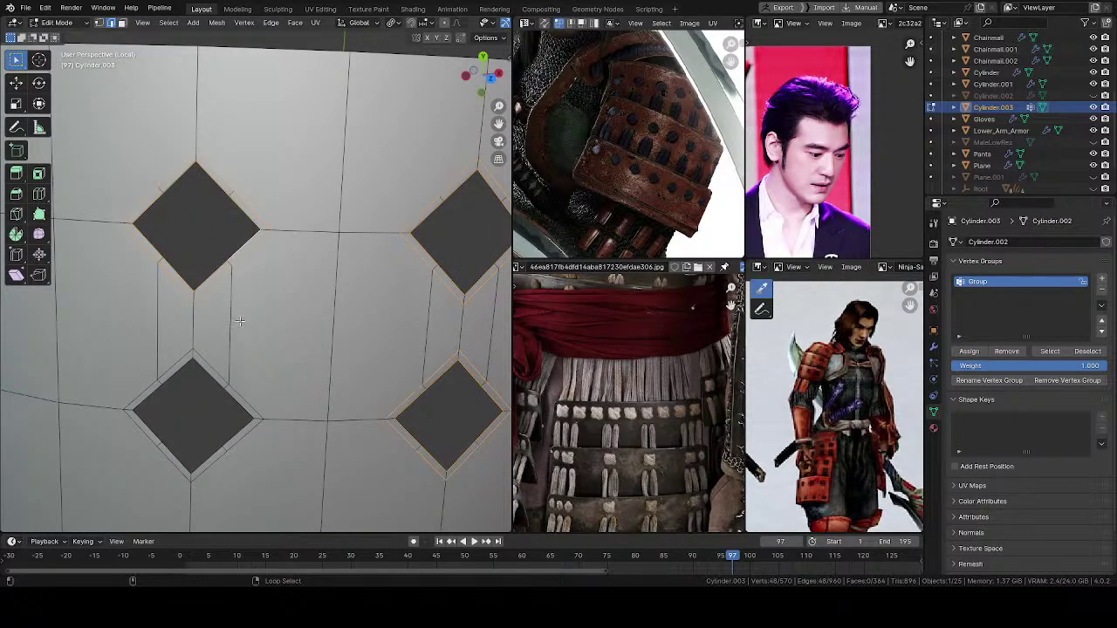
{"action": "left_click", "coordinate": [207, 384], "text": "alt+shift"}
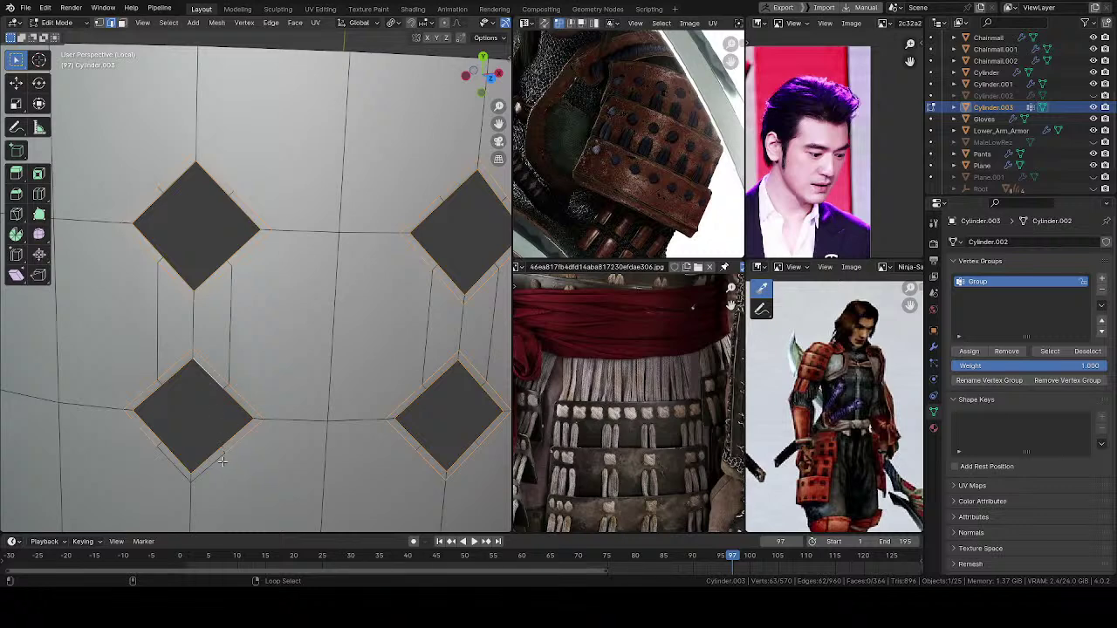
Step: Add the inner and outer rim loops of the hole pair at the lower plate's nearest open end to the selection
{"action": "middle_click_drag", "start_coordinate": [172, 468], "coordinate": [504, 454], "text": "shift"}
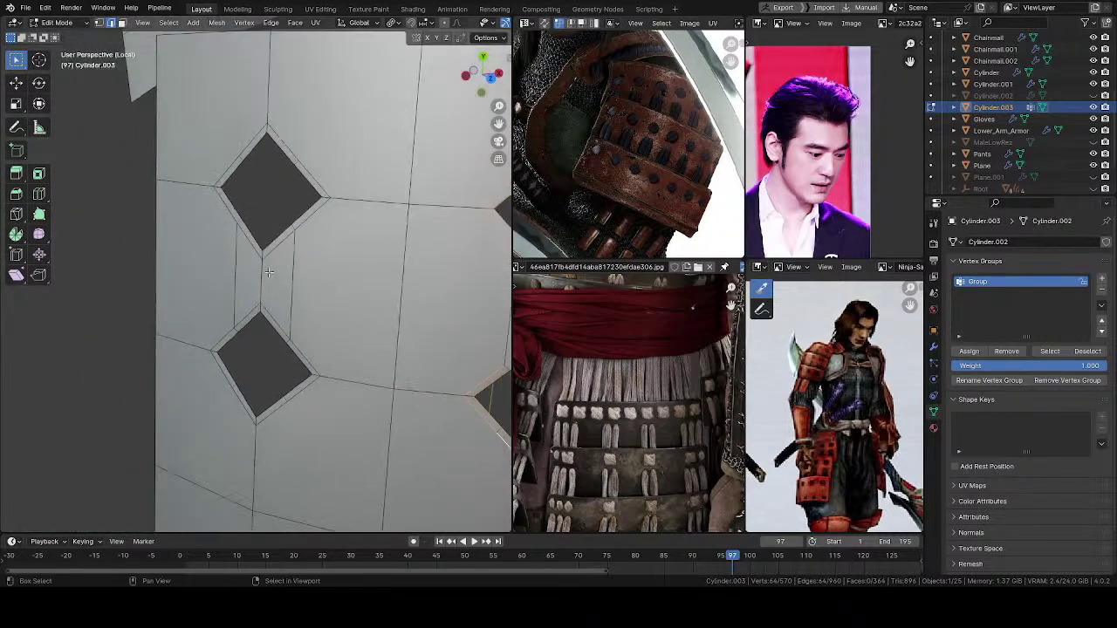
{"action": "left_click", "coordinate": [309, 221], "text": "alt+shift"}
{"action": "left_click", "coordinate": [276, 149], "text": "alt+shift"}
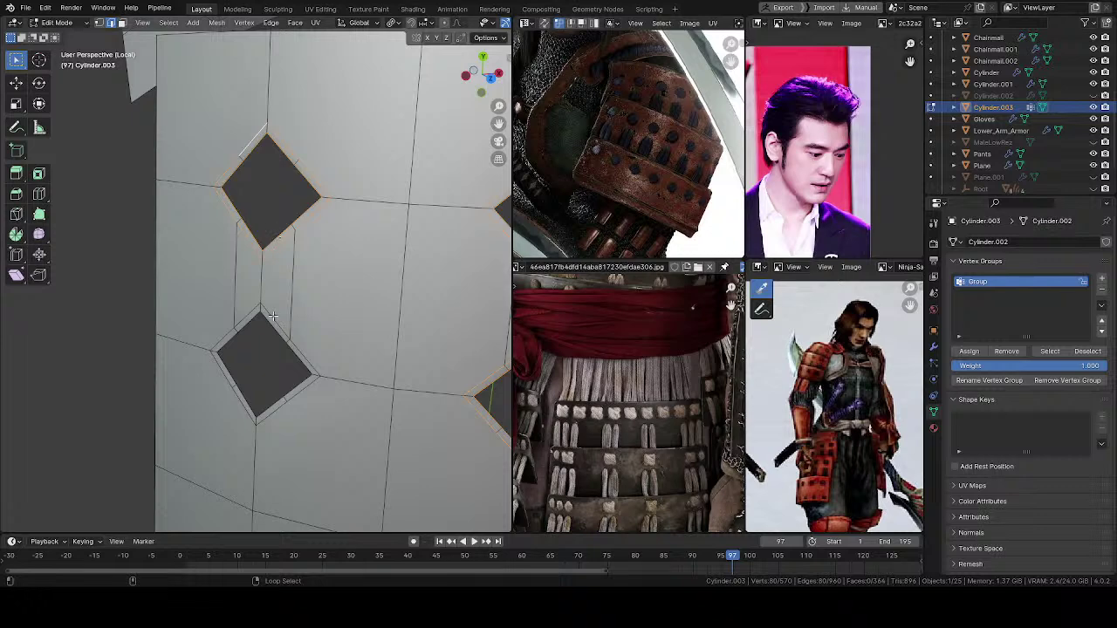
{"action": "left_click", "coordinate": [285, 371], "text": "alt+shift"}
{"action": "left_click", "coordinate": [243, 419], "text": "alt+shift"}
{"action": "middle_click_drag", "start_coordinate": [243, 419], "coordinate": [180, 332]}
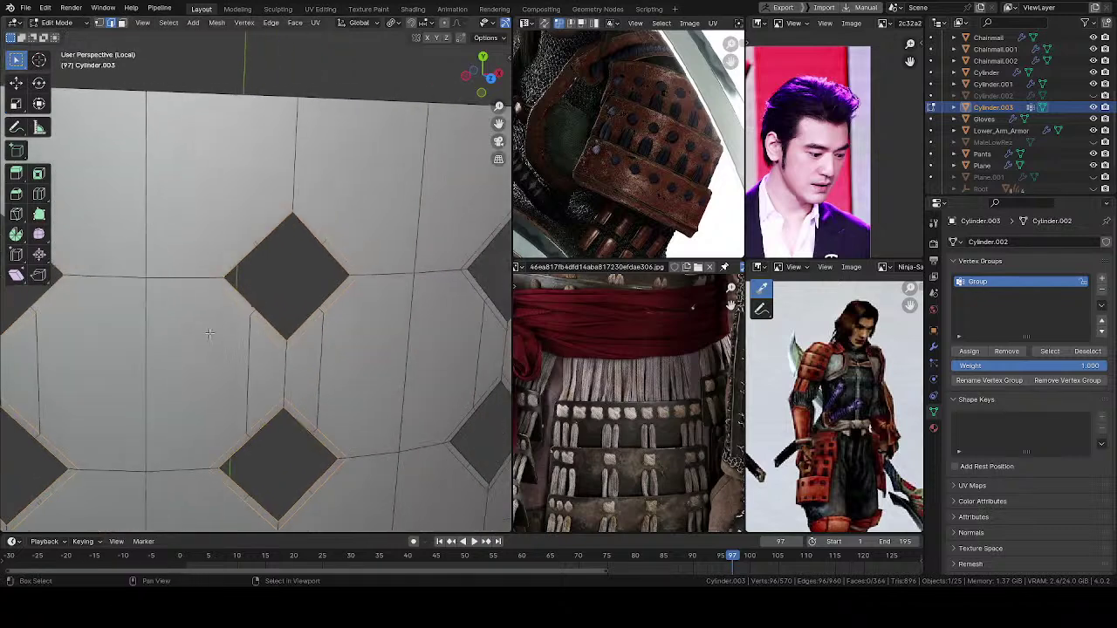
Step: Add both rim loops of each diamond hole in the lower plate's middle pair to the selection
{"action": "middle_click_drag", "start_coordinate": [312, 284], "coordinate": [279, 340]}
{"action": "left_click", "coordinate": [282, 343], "text": "alt+shift"}
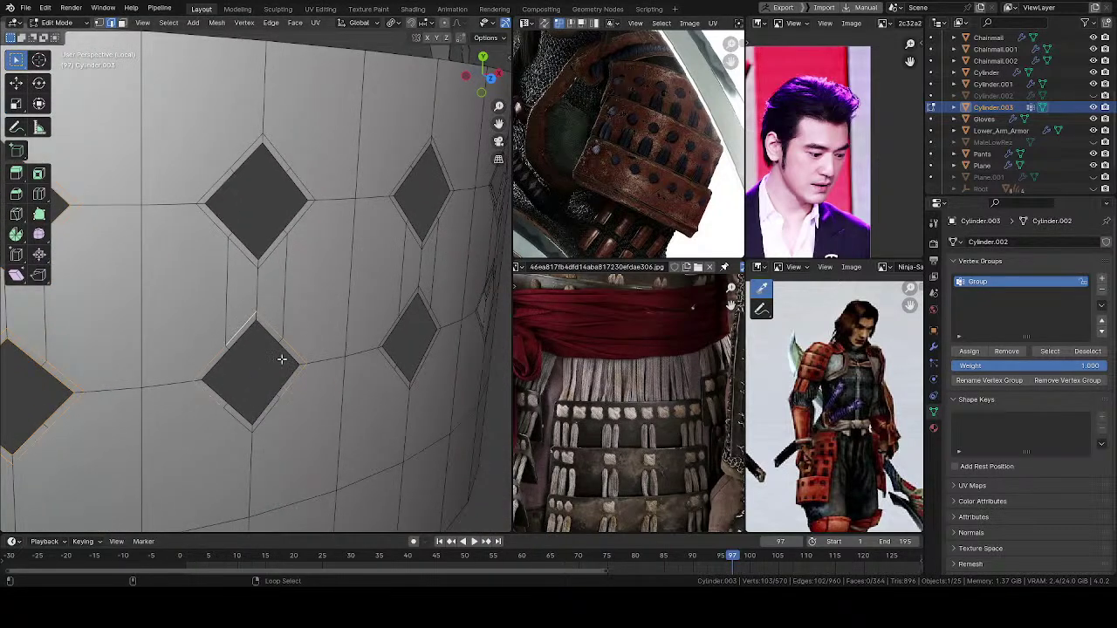
{"action": "left_click", "coordinate": [279, 356], "text": "alt+shift"}
{"action": "left_click", "coordinate": [302, 192], "text": "alt+shift"}
{"action": "left_click", "coordinate": [274, 163], "text": "alt+shift"}
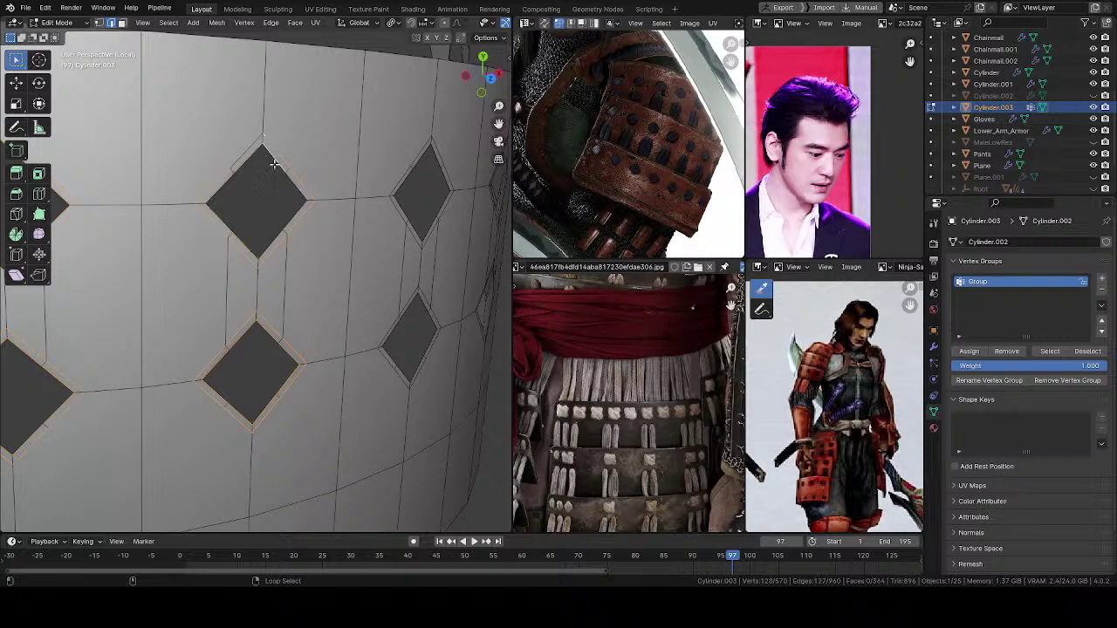
Step: Extend the loop selection to the rims of the lower plate's fifth hole pair, just past the middle
{"action": "middle_click_drag", "start_coordinate": [262, 254], "coordinate": [299, 220]}
{"action": "left_click", "coordinate": [295, 188], "text": "alt+shift"}
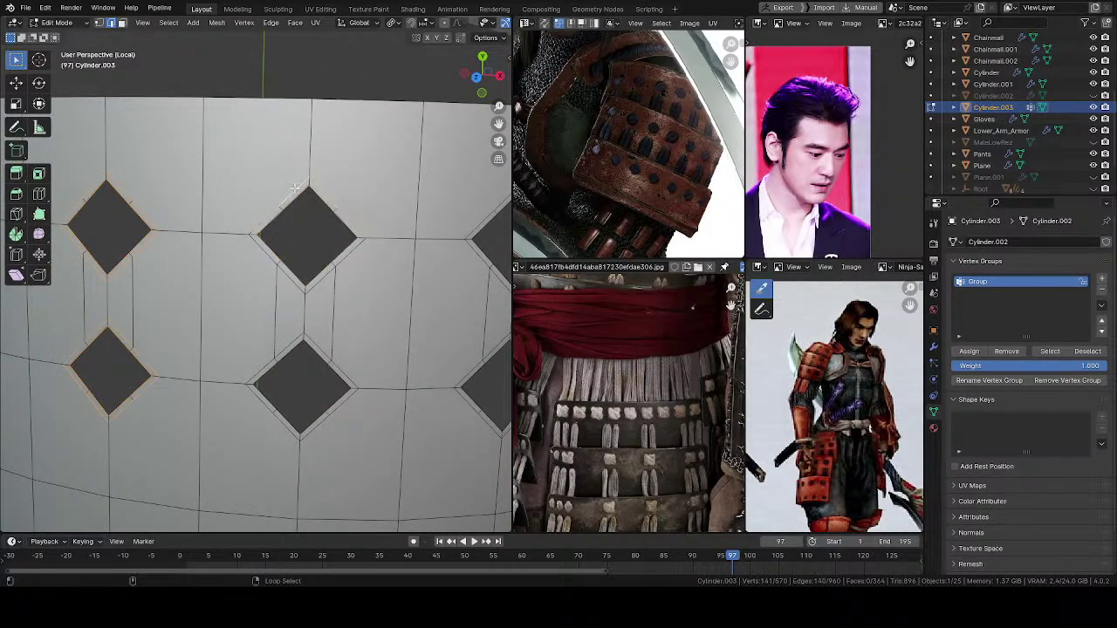
{"action": "left_click", "coordinate": [340, 285], "text": "alt+shift"}
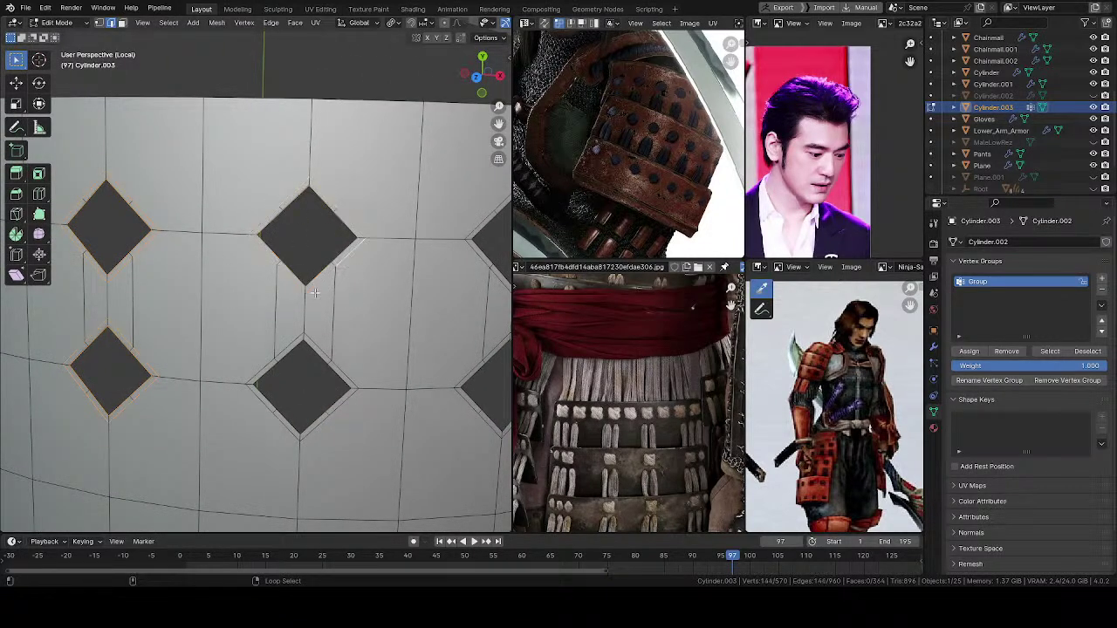
{"action": "left_click", "coordinate": [312, 355], "text": "alt+shift"}
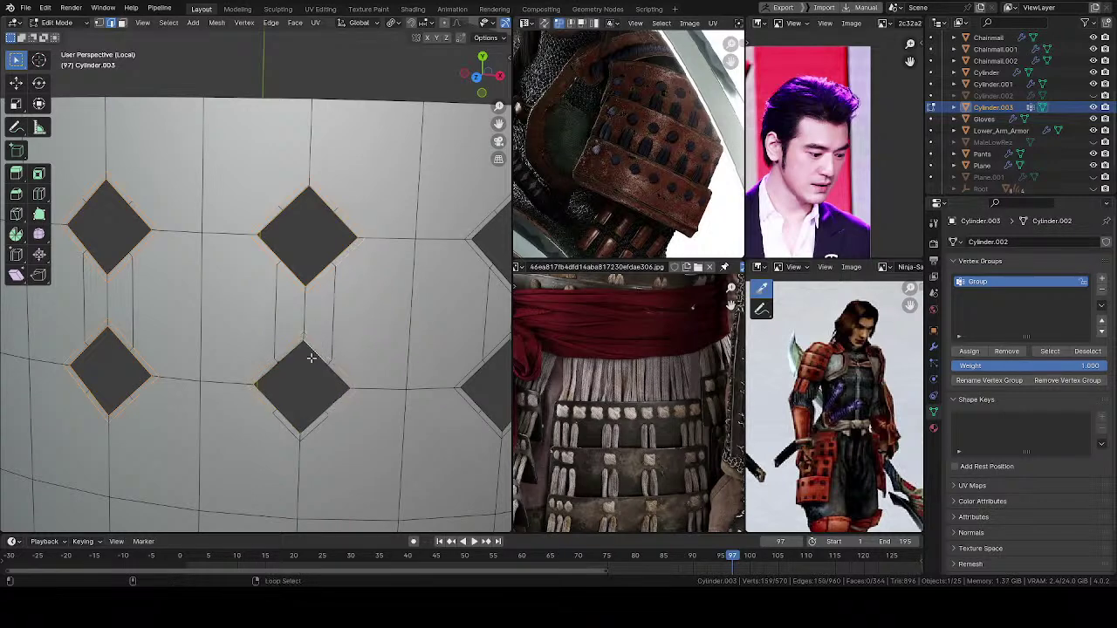
{"action": "middle_click_drag", "start_coordinate": [297, 428], "coordinate": [300, 241]}
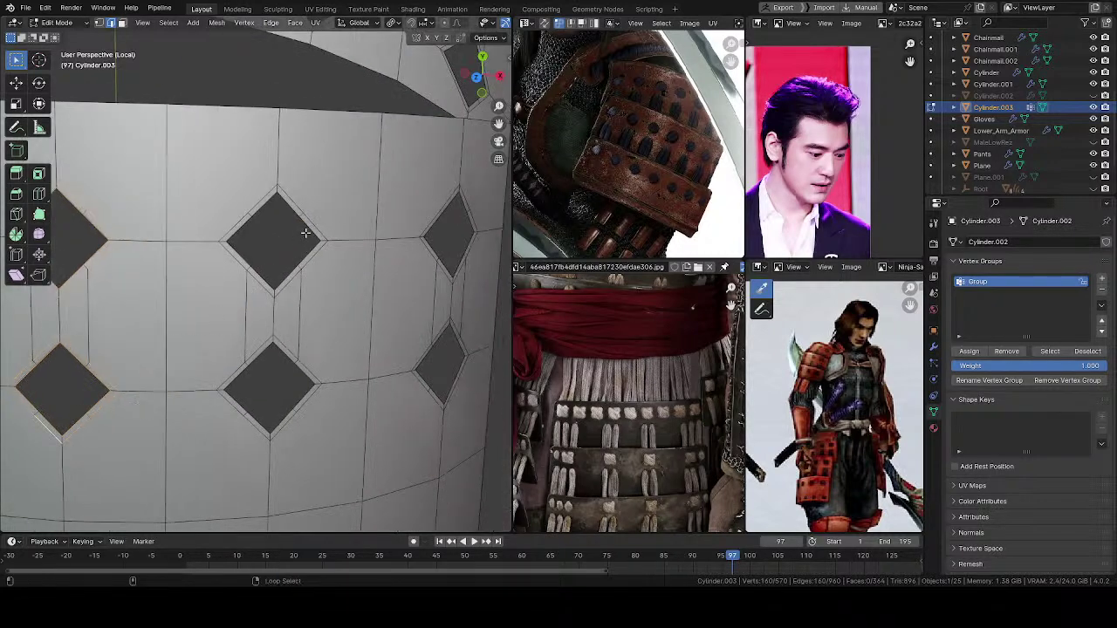
Step: Extend the loop selection to the rims of the lower plate's sixth hole pair, one before the far end
{"action": "left_click", "coordinate": [289, 213], "text": "alt+shift"}
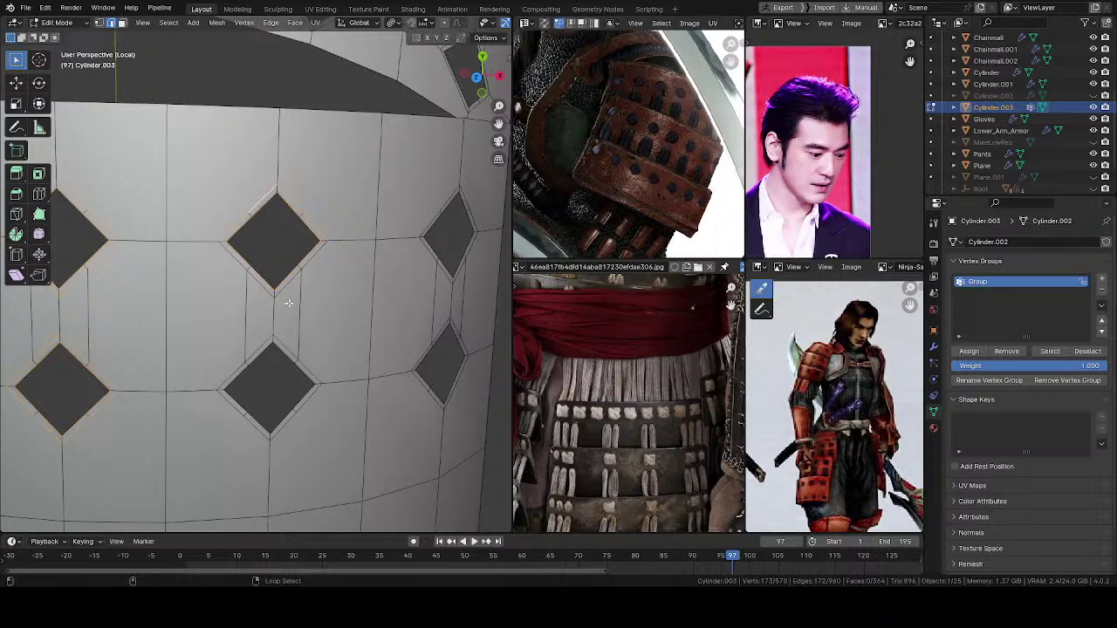
{"action": "key", "text": "ctrl+z"}
{"action": "middle_click_drag", "start_coordinate": [261, 298], "coordinate": [251, 343]}
{"action": "left_click", "coordinate": [250, 345], "text": "alt+shift"}
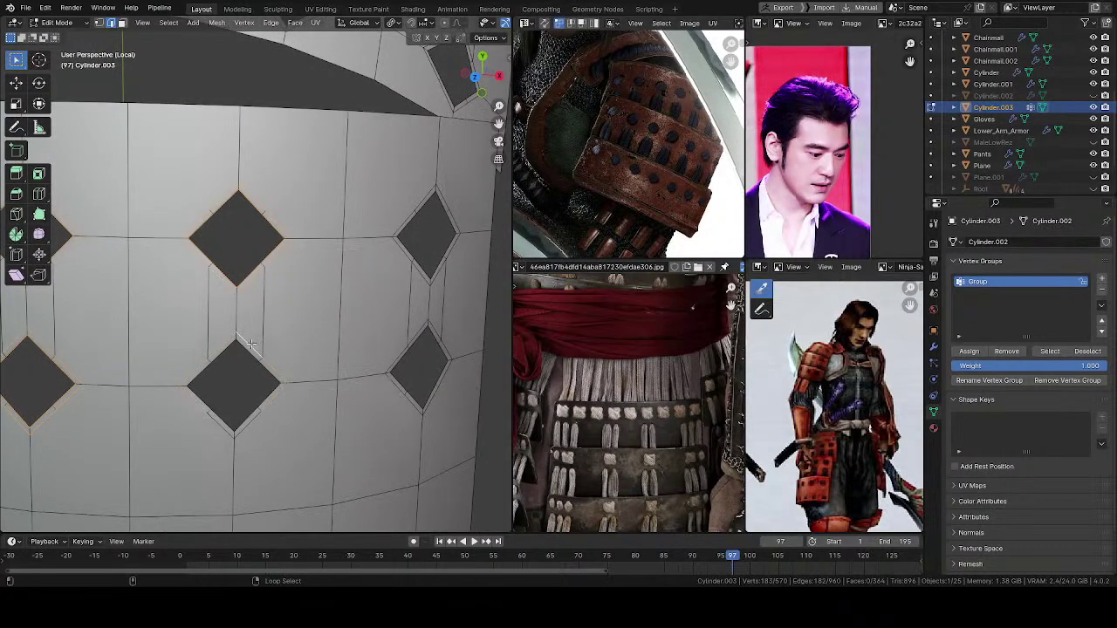
{"action": "left_click", "coordinate": [241, 419], "text": "alt+shift"}
{"action": "middle_click_drag", "start_coordinate": [221, 432], "coordinate": [329, 252]}
Step: Add the inner and outer rim loops of the last hole pair at the lower plate's far end
{"action": "left_click", "coordinate": [336, 251], "text": "alt+shift"}
{"action": "left_click", "coordinate": [341, 307], "text": "alt+shift"}
{"action": "left_click", "coordinate": [319, 385], "text": "alt+shift"}
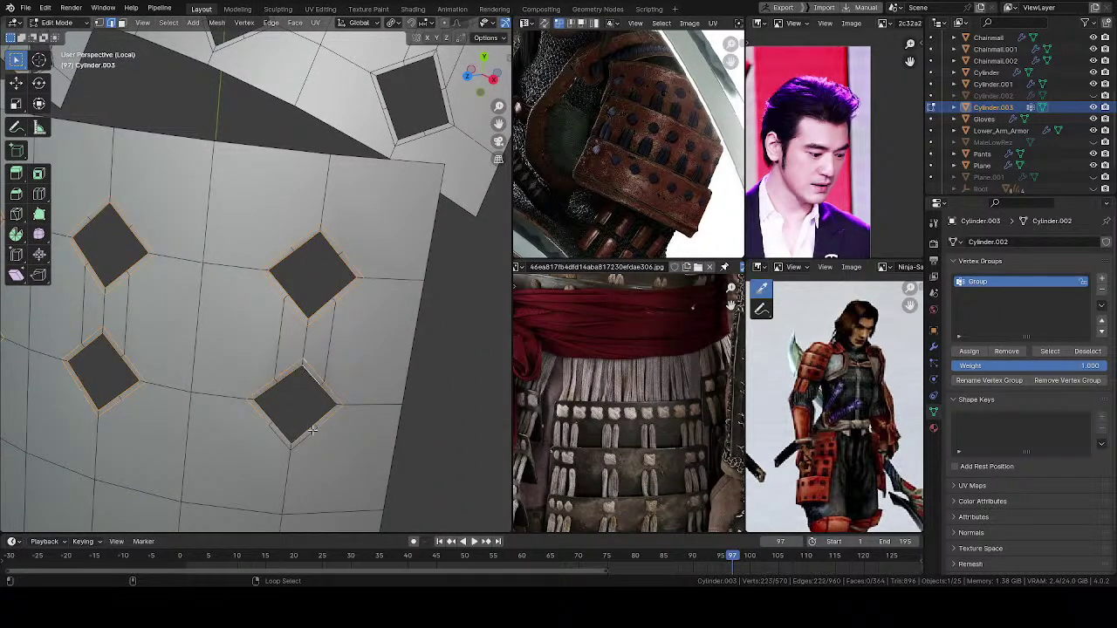
{"action": "left_click", "coordinate": [277, 451], "text": "alt+shift"}
Step: Add the inner and outer rim loops of the first diamond hole pair at the upper plate's near end
{"action": "middle_click_drag", "start_coordinate": [234, 111], "coordinate": [236, 204], "text": "shift"}
{"action": "scroll", "coordinate": [237, 206], "scroll_direction": "down", "scroll_amount": 3}
{"action": "middle_click_drag", "start_coordinate": [371, 288], "coordinate": [267, 326], "text": "shift"}
{"action": "scroll", "coordinate": [267, 327], "scroll_direction": "up", "scroll_amount": 4}
{"action": "middle_click_drag", "start_coordinate": [283, 315], "coordinate": [256, 327]}
{"action": "left_click", "coordinate": [256, 327], "text": "alt+shift"}
{"action": "left_click", "coordinate": [247, 459], "text": "alt+shift"}
{"action": "left_click", "coordinate": [379, 170], "text": "alt+shift"}
{"action": "left_click", "coordinate": [345, 151], "text": "alt+shift"}
{"action": "left_click", "coordinate": [360, 175], "text": "alt+shift"}
{"action": "left_click", "coordinate": [350, 287], "text": "alt+shift"}
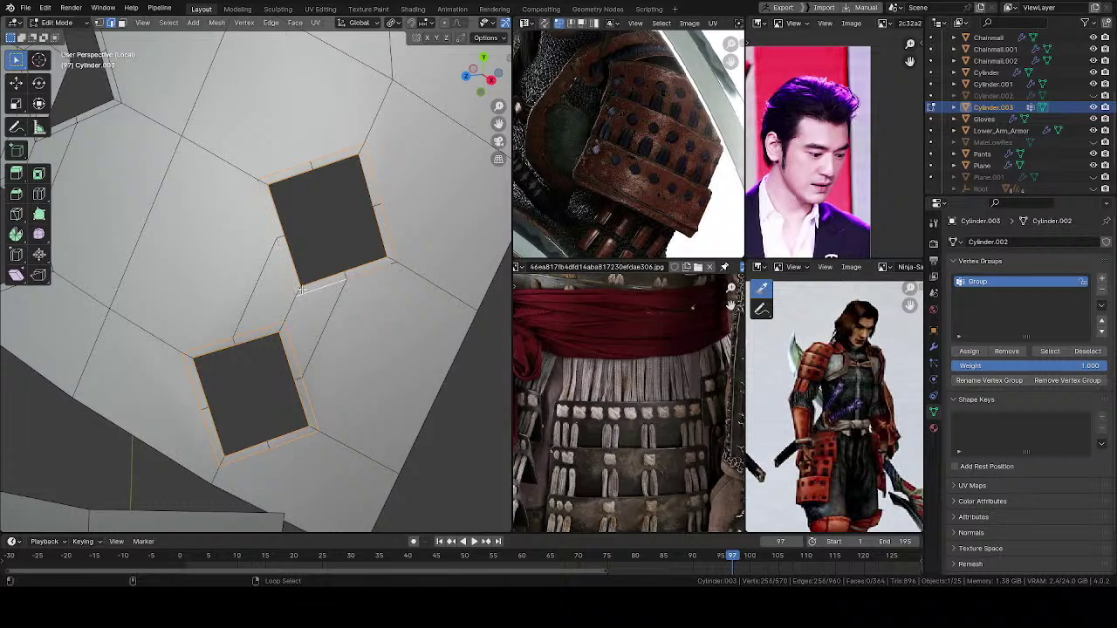
Step: Add both rim loops of each hole in the upper plate's second pair to the selection
{"action": "middle_click_drag", "start_coordinate": [237, 322], "coordinate": [350, 342], "text": "shift"}
{"action": "left_click", "coordinate": [344, 170], "text": "alt+shift"}
{"action": "left_click", "coordinate": [309, 161], "text": "alt+shift"}
{"action": "left_click", "coordinate": [305, 149], "text": "alt+shift"}
{"action": "left_click", "coordinate": [248, 259], "text": "alt+shift"}
{"action": "left_click", "coordinate": [250, 334], "text": "alt+shift"}
{"action": "left_click", "coordinate": [189, 410], "text": "alt+shift"}
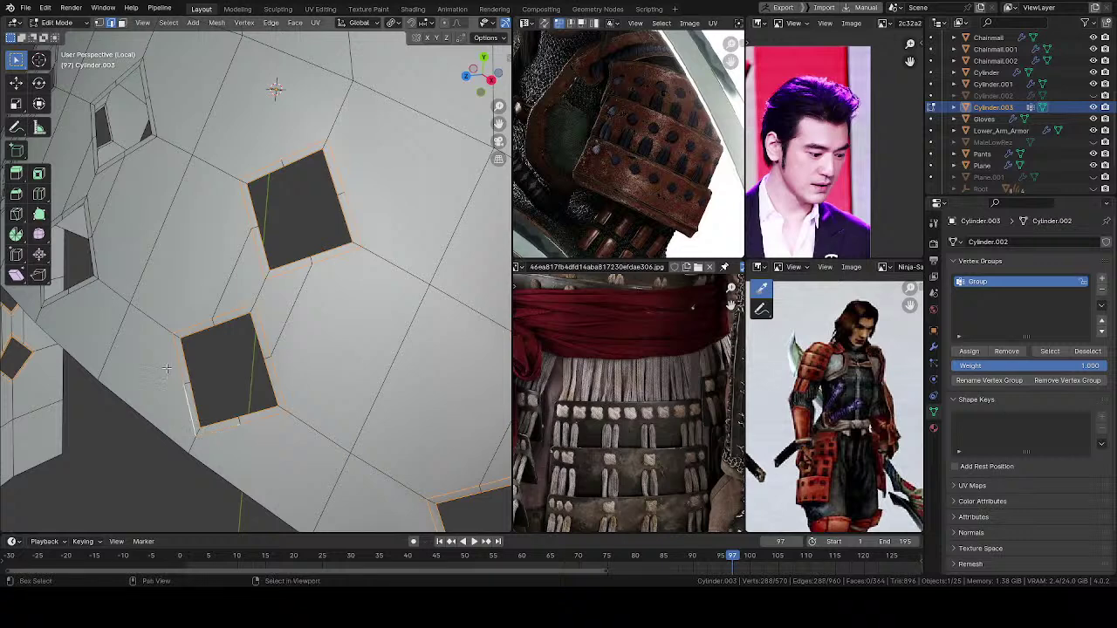
Step: Add both rim loops of each hole in the upper plate's third pair to the selection
{"action": "middle_click_drag", "start_coordinate": [185, 389], "coordinate": [324, 438], "text": "shift"}
{"action": "middle_click_drag", "start_coordinate": [254, 332], "coordinate": [329, 362]}
{"action": "left_click", "coordinate": [283, 129], "text": "alt+shift"}
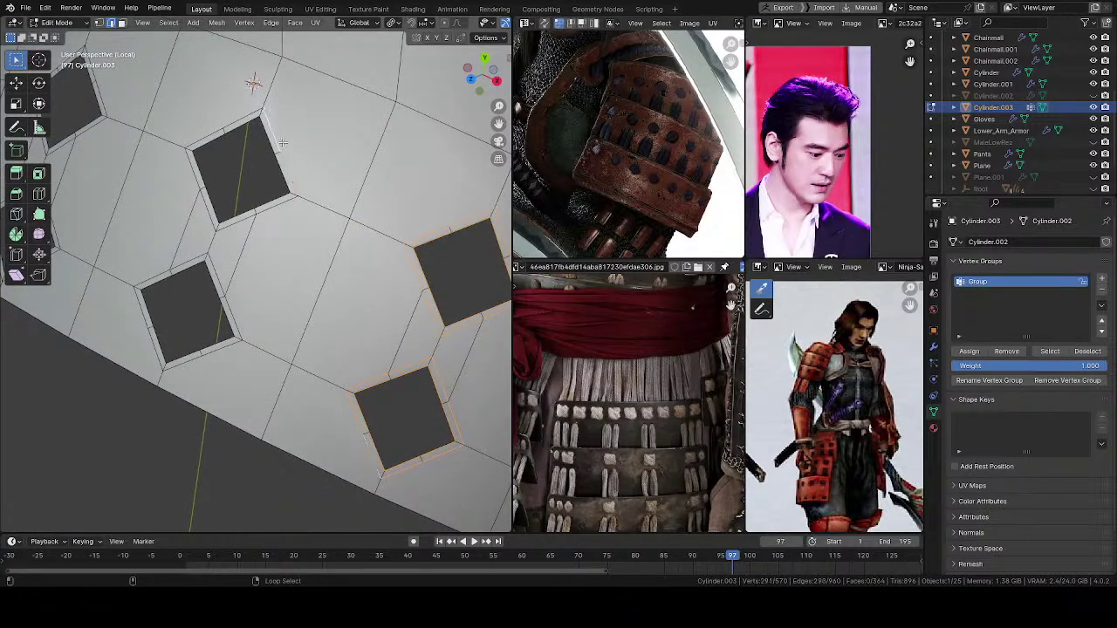
{"action": "left_click", "coordinate": [264, 139], "text": "alt+shift"}
{"action": "left_click", "coordinate": [237, 115], "text": "alt+shift"}
{"action": "left_click", "coordinate": [206, 220], "text": "alt+shift"}
{"action": "middle_click_drag", "start_coordinate": [227, 316], "coordinate": [329, 297], "text": "shift"}
{"action": "left_click", "coordinate": [286, 254], "text": "alt+shift"}
{"action": "left_click", "coordinate": [301, 261], "text": "alt+shift"}
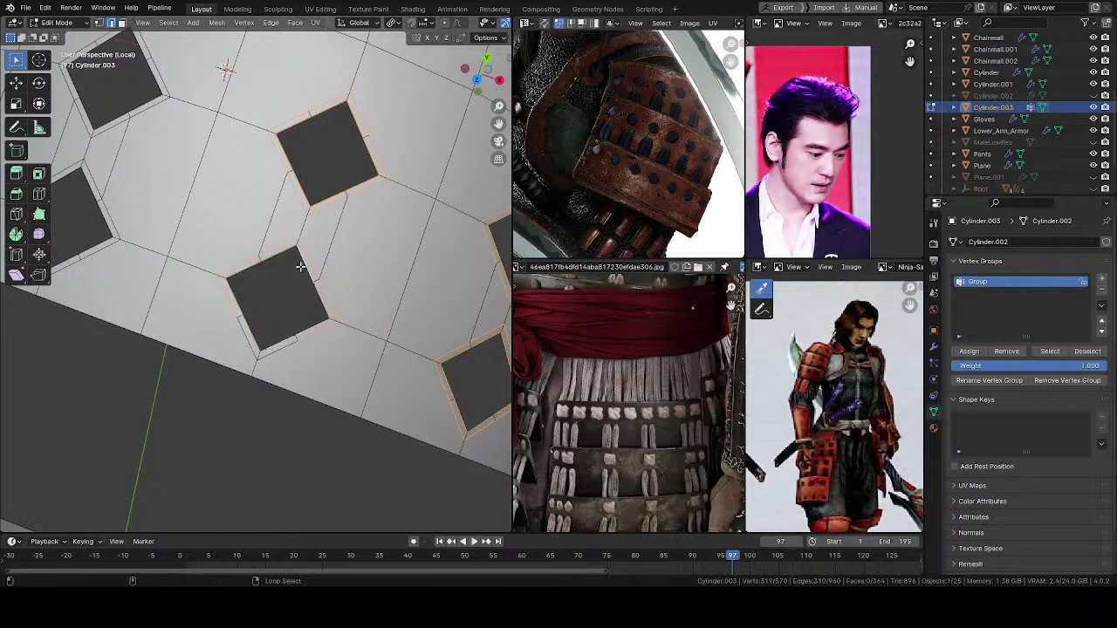
Step: Add the inner and outer rim loops of the upper plate's middle hole pair to the selection
{"action": "middle_click_drag", "start_coordinate": [253, 349], "coordinate": [332, 242]}
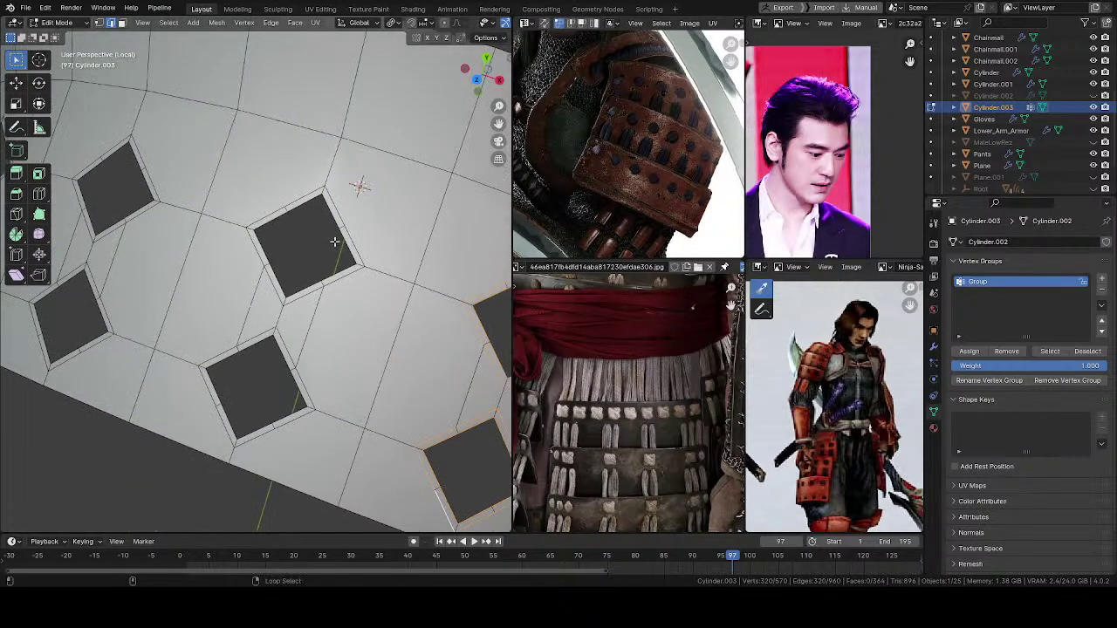
{"action": "left_click", "coordinate": [300, 210], "text": "alt+shift"}
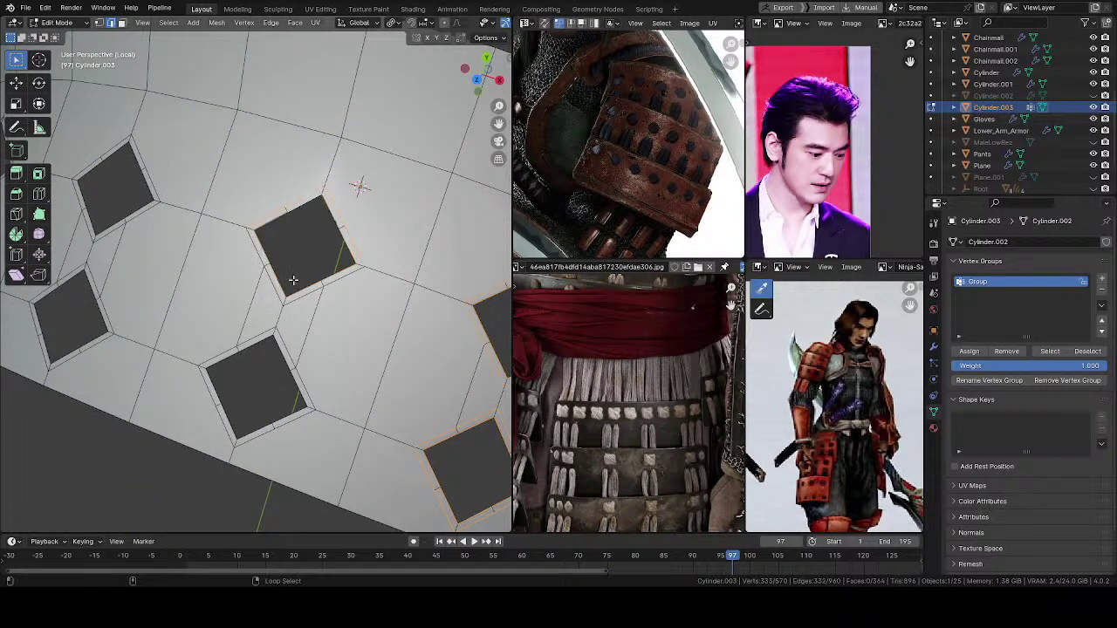
{"action": "left_click", "coordinate": [282, 337], "text": "alt+shift"}
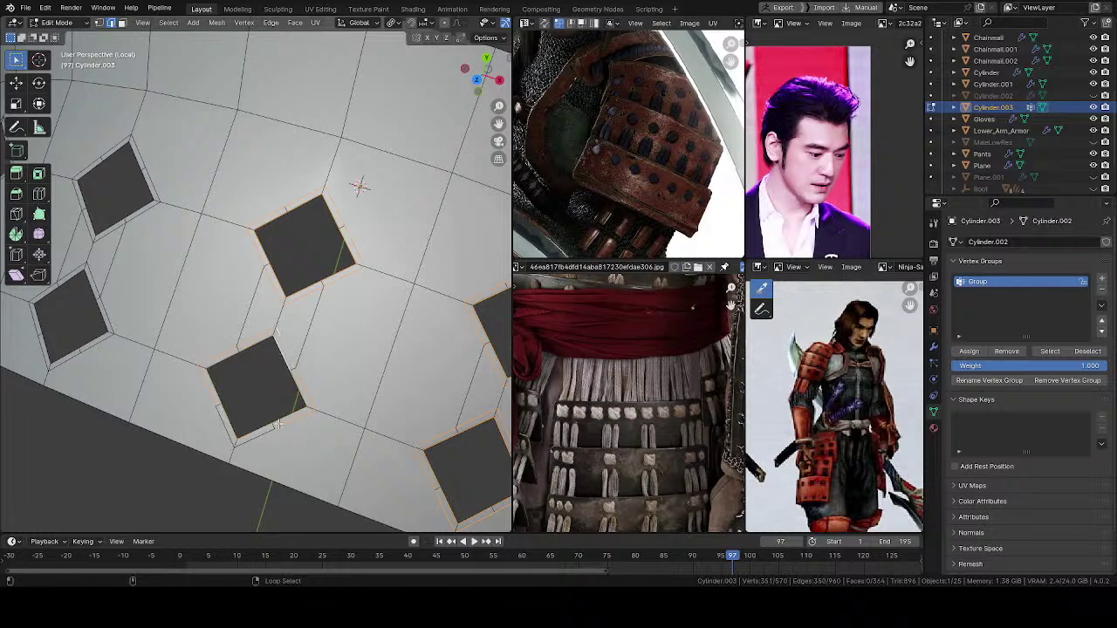
Step: Extend the loop selection to the rims of the upper plate's fifth hole pair, just past the middle
{"action": "middle_click_drag", "start_coordinate": [255, 444], "coordinate": [331, 271]}
{"action": "left_click", "coordinate": [319, 252], "text": "alt+shift"}
{"action": "key", "text": "ctrl+z"}
{"action": "left_click", "coordinate": [304, 326], "text": "alt+shift"}
{"action": "middle_click_drag", "start_coordinate": [262, 325], "coordinate": [274, 372]}
{"action": "left_click", "coordinate": [293, 395], "text": "alt+shift"}
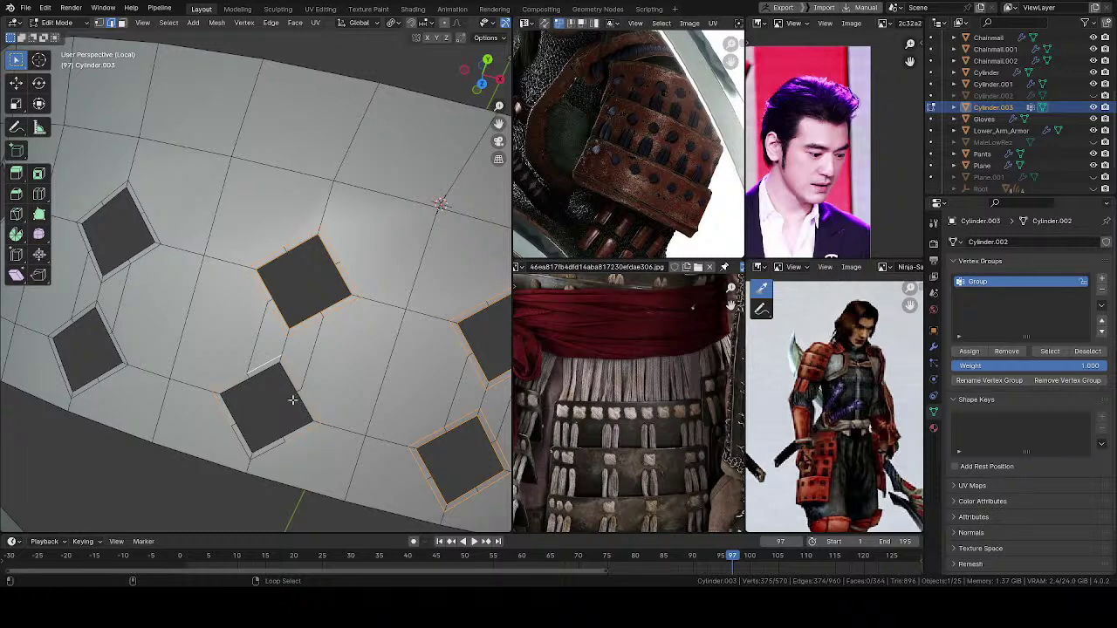
{"action": "left_click", "coordinate": [240, 435], "text": "alt+shift"}
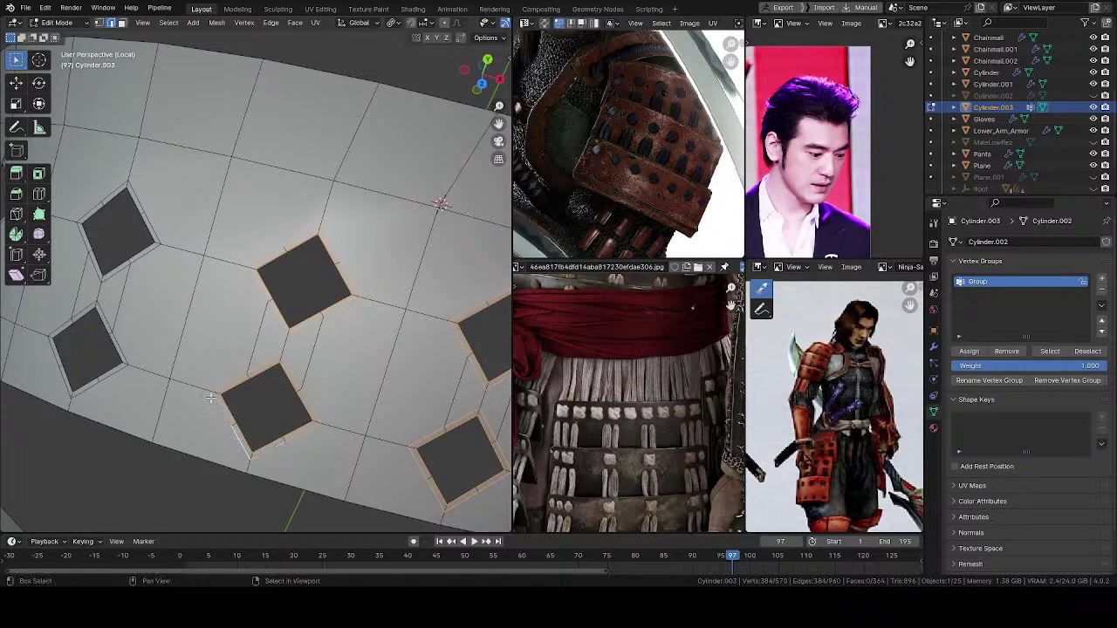
Step: Extend the loop selection to the rims of the upper plate's sixth hole pair
{"action": "middle_click_drag", "start_coordinate": [241, 419], "coordinate": [336, 350]}
{"action": "middle_click_drag", "start_coordinate": [336, 270], "coordinate": [319, 229]}
{"action": "left_click", "coordinate": [312, 206], "text": "alt+shift"}
{"action": "left_click", "coordinate": [283, 291], "text": "alt+shift"}
{"action": "left_click", "coordinate": [268, 329], "text": "alt+shift"}
Step: Add the inner and outer rim loops of the last hole pair at the upper plate's opposite end
{"action": "middle_click_drag", "start_coordinate": [223, 396], "coordinate": [224, 225]}
{"action": "left_click", "coordinate": [202, 229], "text": "alt+shift"}
{"action": "left_click", "coordinate": [200, 302], "text": "alt+shift"}
{"action": "left_click", "coordinate": [186, 409], "text": "alt+shift"}
{"action": "left_click", "coordinate": [155, 406], "text": "alt+shift"}
Step: Round all selected diamond hole rims on both plates with the LoopTools Circle operation
{"action": "scroll", "coordinate": [262, 262], "scroll_direction": "down", "scroll_amount": 1}
{"action": "middle_click_drag", "start_coordinate": [284, 207], "coordinate": [306, 255]}
{"action": "right_click", "coordinate": [334, 277]}
{"action": "key", "text": "w"}
{"action": "left_click", "coordinate": [341, 294]}
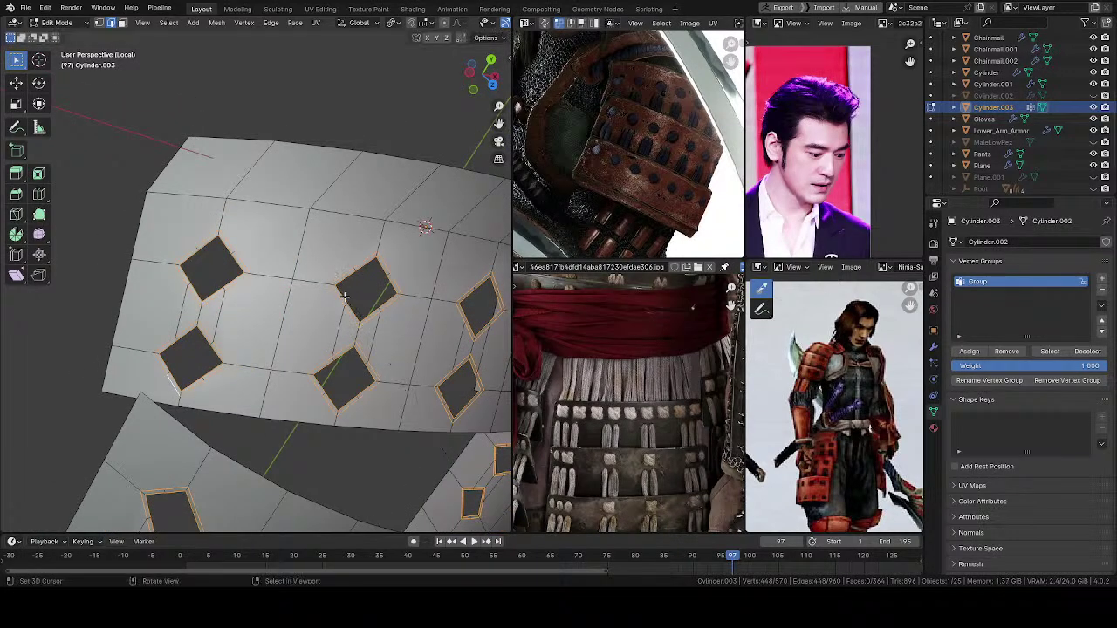
{"action": "middle_click_drag", "start_coordinate": [349, 301], "coordinate": [268, 279]}
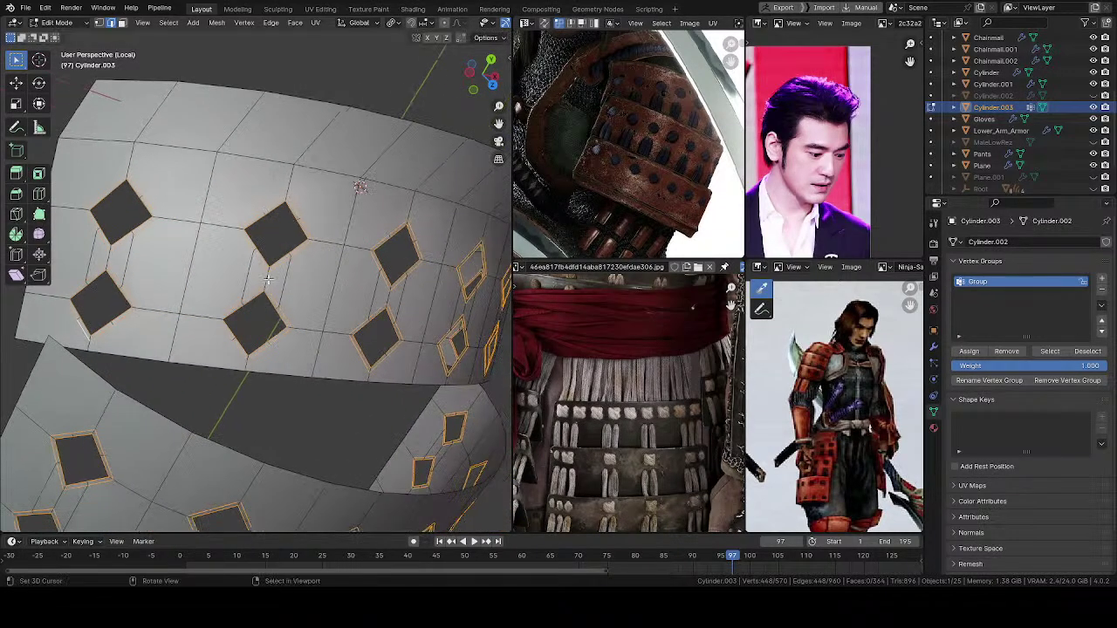
{"action": "right_click", "coordinate": [315, 306]}
{"action": "mouse_move", "coordinate": [265, 202]}
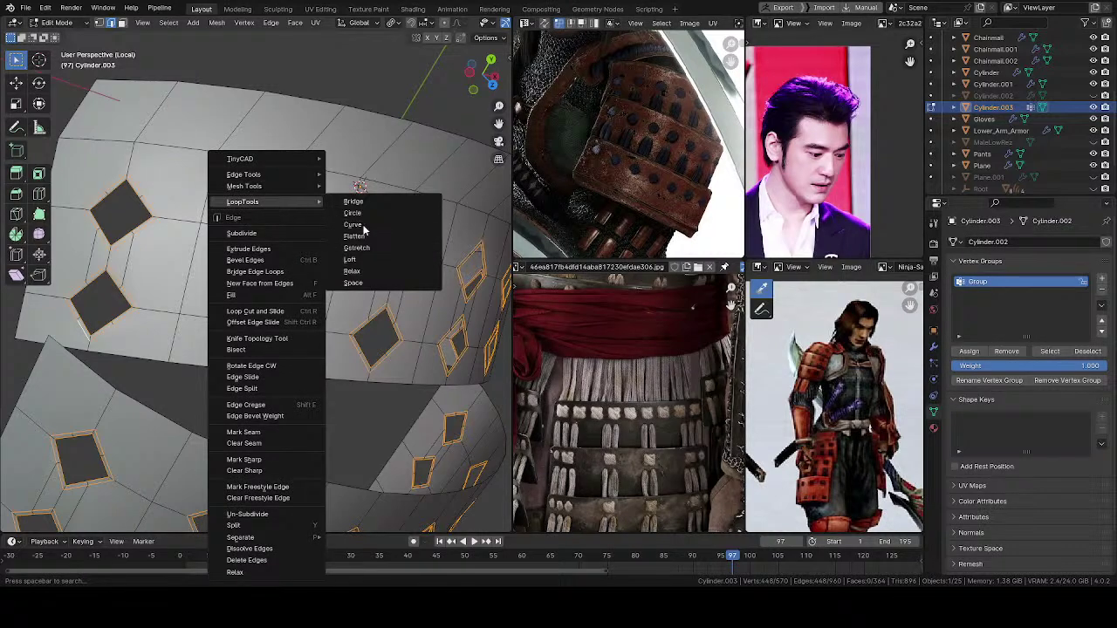
{"action": "left_click", "coordinate": [362, 212]}
{"action": "middle_click_drag", "start_coordinate": [341, 264], "coordinate": [301, 352]}
{"action": "scroll", "coordinate": [237, 275], "scroll_direction": "up", "scroll_amount": 5}
{"action": "middle_click_drag", "start_coordinate": [238, 275], "coordinate": [314, 350]}
Step: Leave Edit Mode on the shoulder plates and save the file
{"action": "scroll", "coordinate": [243, 178], "scroll_direction": "down", "scroll_amount": 8}
{"action": "key", "text": "Tab"}
{"action": "key", "text": "ctrl+s"}
{"action": "scroll", "coordinate": [312, 441], "scroll_direction": "down", "scroll_amount": 5}
{"action": "middle_click_drag", "start_coordinate": [312, 441], "coordinate": [301, 275], "text": "ctrl"}
{"action": "middle_click_drag", "start_coordinate": [349, 377], "coordinate": [302, 257]}
Step: In Edit Mode, bevel the horizontal edge loop above the upper plate's holes with one segment, about 0.0016 m wide
{"action": "key", "text": "Tab"}
{"action": "middle_click_drag", "start_coordinate": [302, 257], "coordinate": [328, 255]}
{"action": "left_click", "coordinate": [283, 196], "text": "alt"}
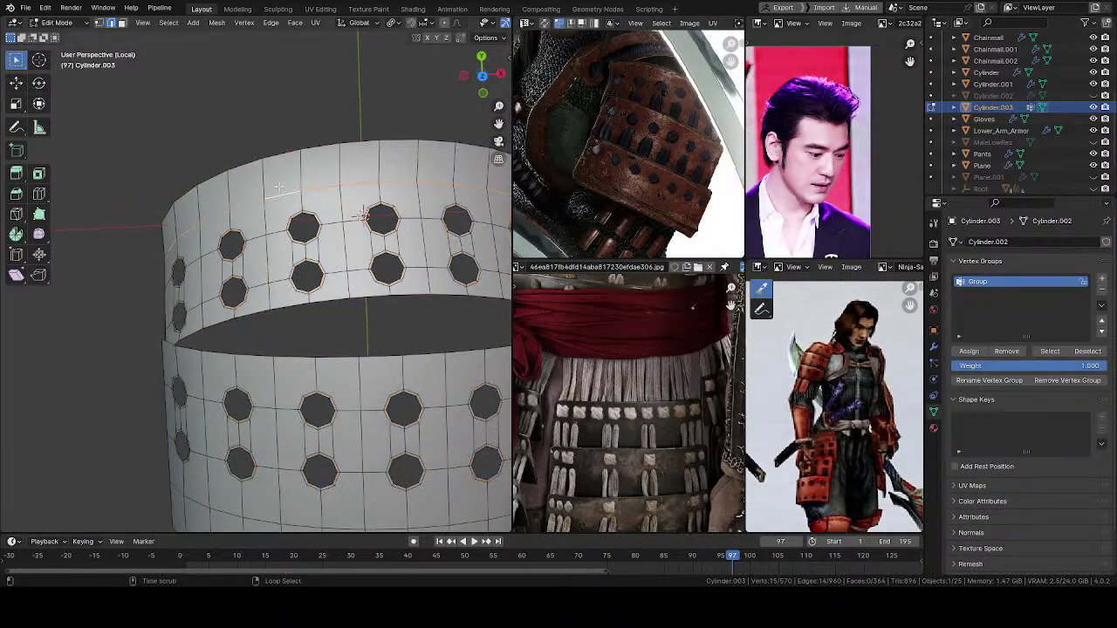
{"action": "key", "text": "ctrl+b"}
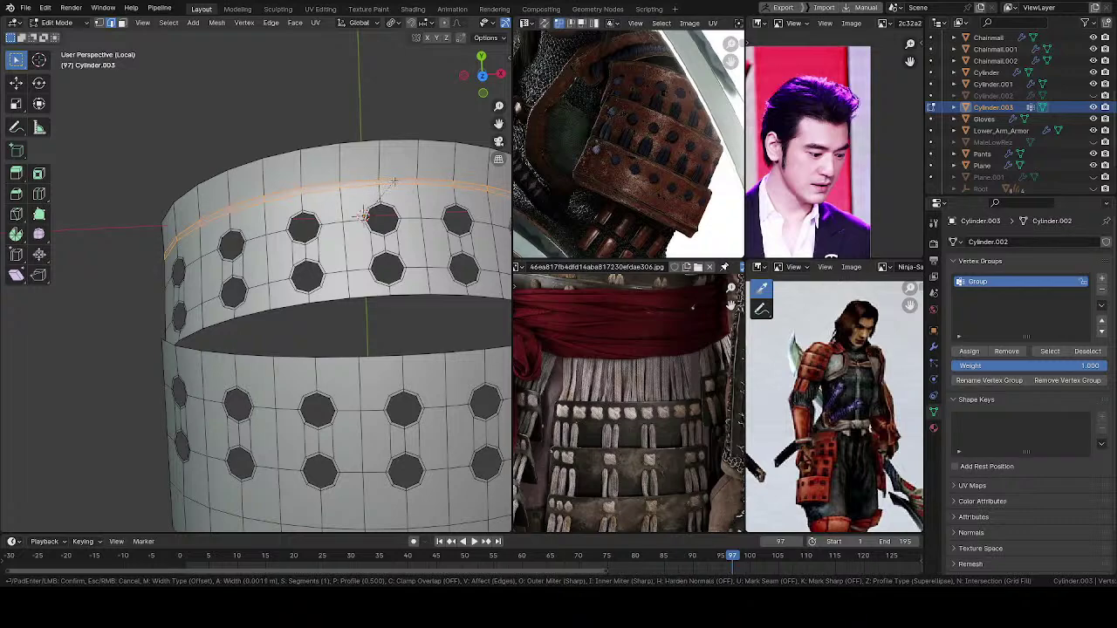
{"action": "left_click", "coordinate": [395, 186]}
{"action": "middle_click_drag", "start_coordinate": [395, 186], "coordinate": [391, 331]}
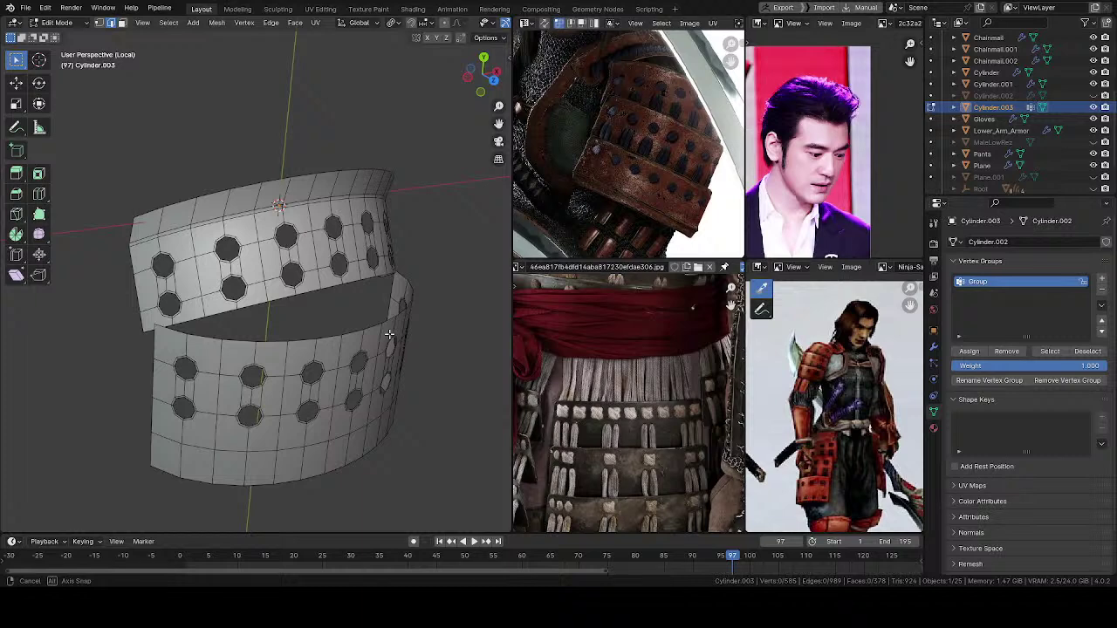
{"action": "middle_click_drag", "start_coordinate": [389, 334], "coordinate": [305, 419]}
{"action": "middle_click_drag", "start_coordinate": [307, 376], "coordinate": [284, 210]}
{"action": "middle_click_drag", "start_coordinate": [249, 261], "coordinate": [268, 303]}
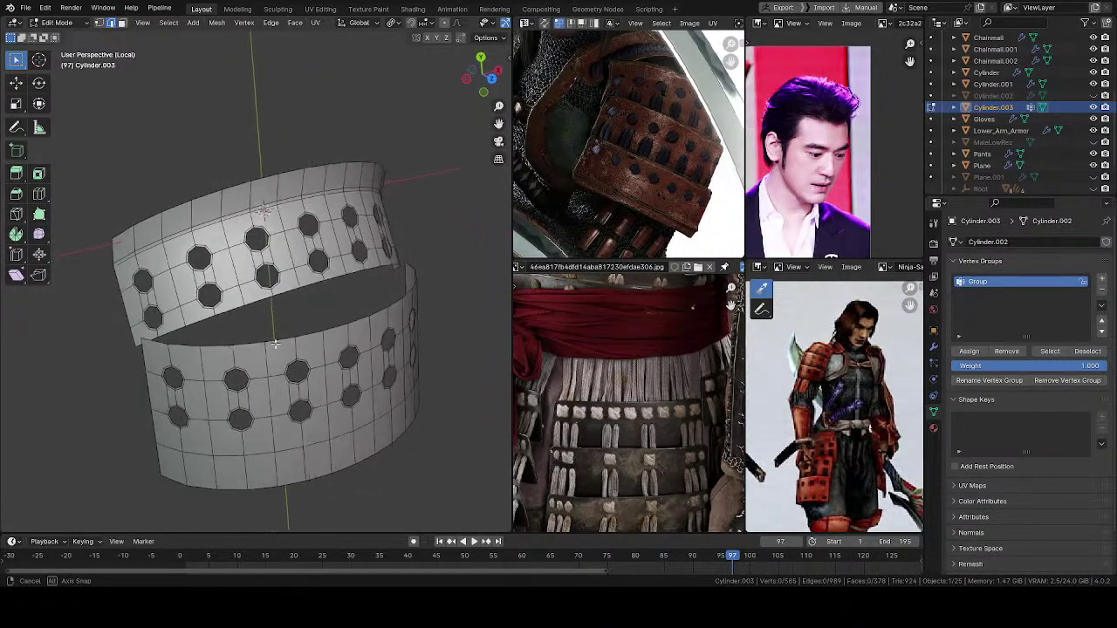
{"action": "scroll", "coordinate": [105, 288], "scroll_direction": "up", "scroll_amount": 4}
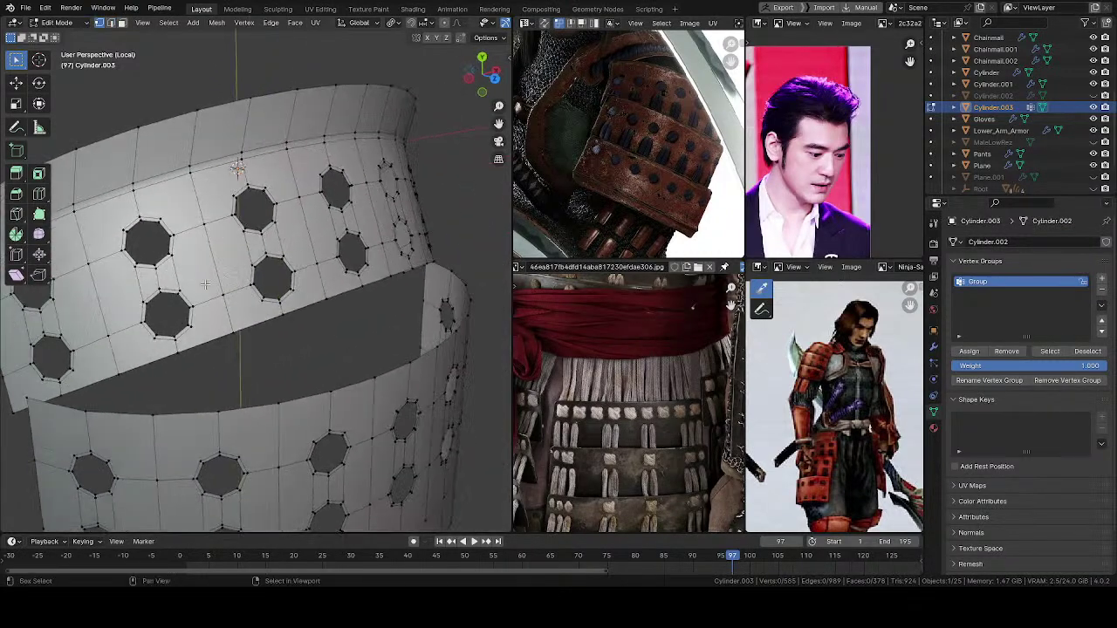
Step: Select the grid vertices midway between neighbouring lacing holes in both hole rows of the upper plate
{"action": "middle_click_drag", "start_coordinate": [102, 323], "coordinate": [183, 279]}
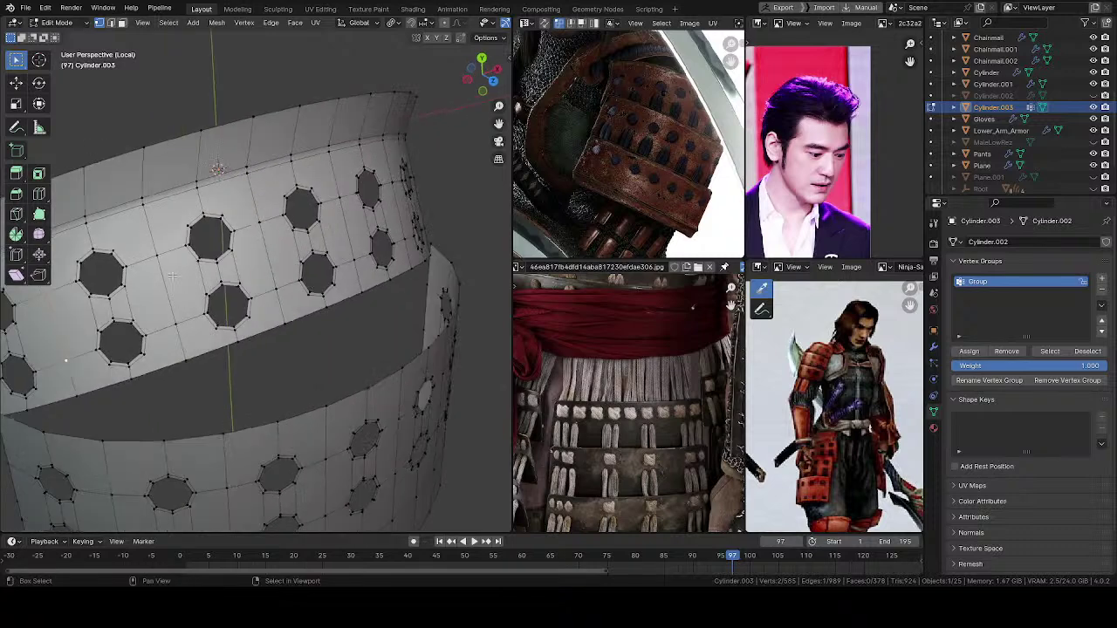
{"action": "middle_click_drag", "start_coordinate": [185, 332], "coordinate": [218, 302]}
{"action": "middle_click_drag", "start_coordinate": [273, 254], "coordinate": [372, 200]}
{"action": "middle_click_drag", "start_coordinate": [411, 280], "coordinate": [296, 225]}
{"action": "middle_click_drag", "start_coordinate": [302, 279], "coordinate": [311, 240]}
Step: Try beveling the selected vertices into diamond faces about 0.0078 m wide with one segment
{"action": "key", "text": "ctrl+b"}
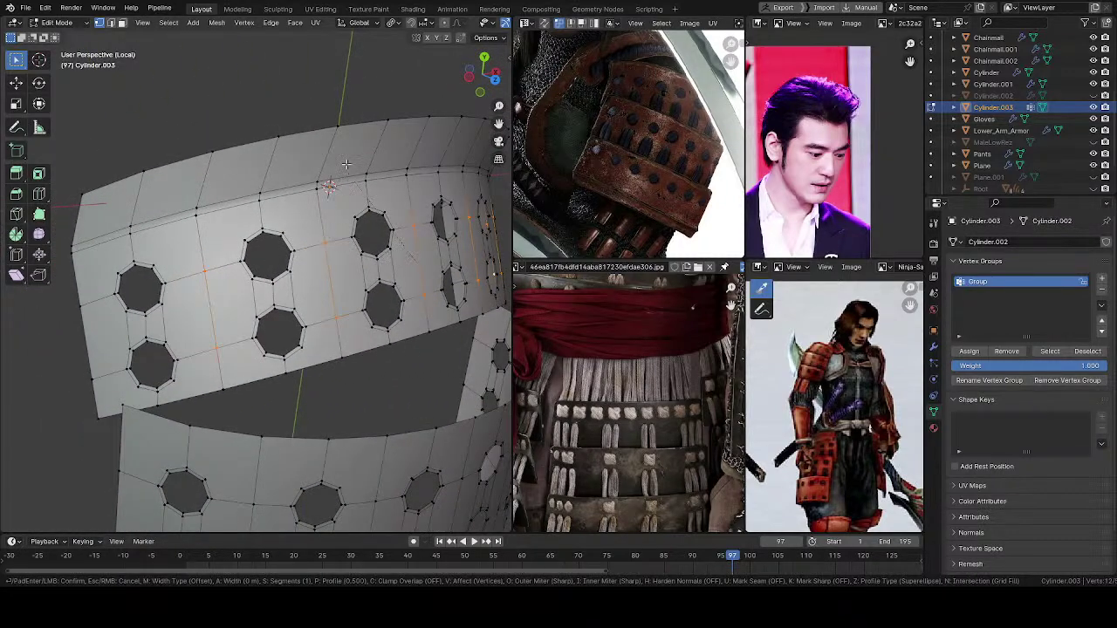
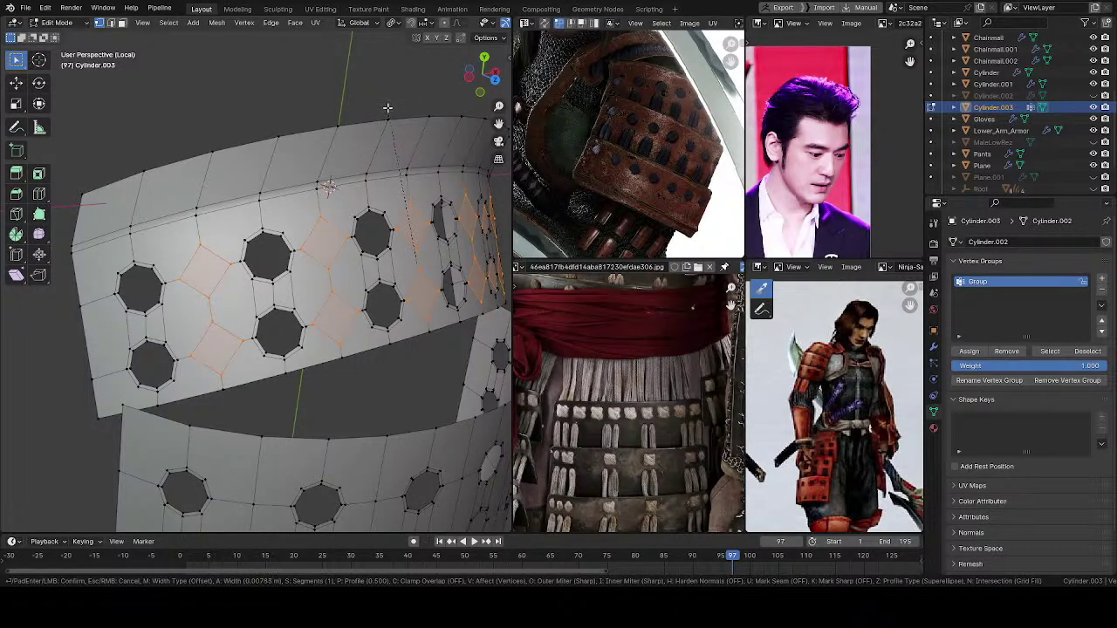
{"action": "left_click", "coordinate": [388, 108]}
{"action": "scroll", "coordinate": [351, 238], "scroll_direction": "up", "scroll_amount": 3}
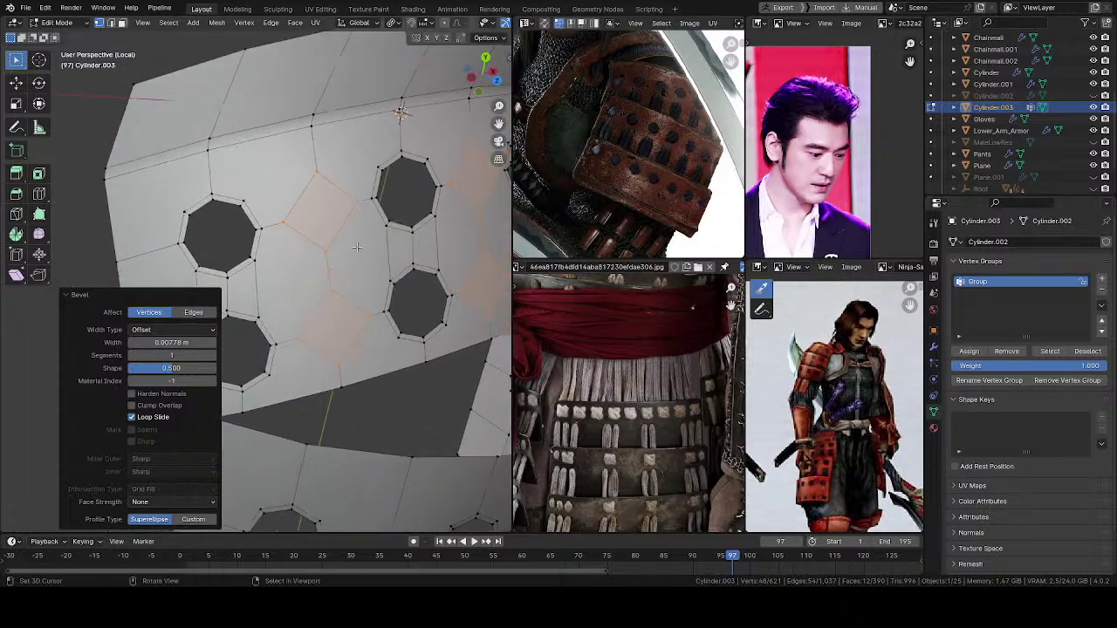
{"action": "scroll", "coordinate": [357, 241], "scroll_direction": "up", "scroll_amount": 3}
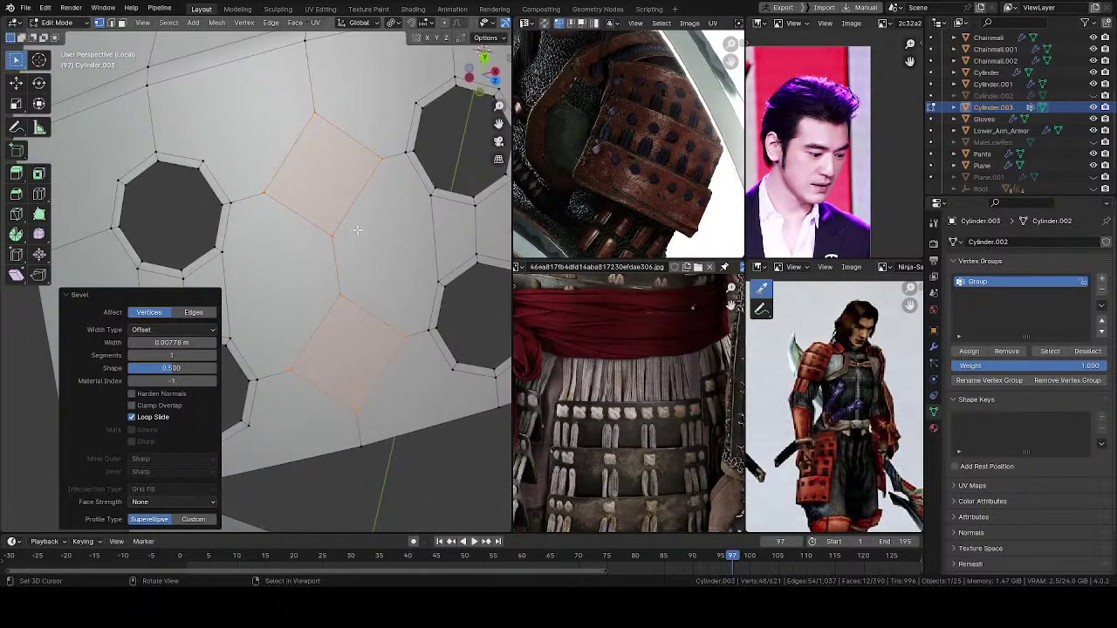
{"action": "scroll", "coordinate": [361, 237], "scroll_direction": "down", "scroll_amount": 3}
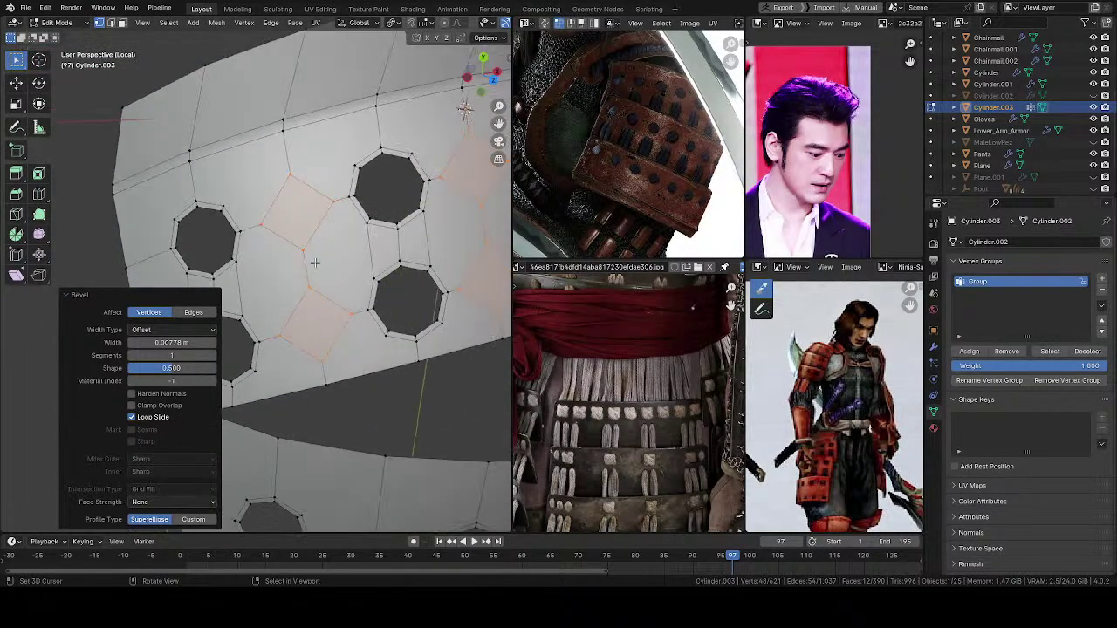
{"action": "middle_click_drag", "start_coordinate": [361, 236], "coordinate": [337, 253]}
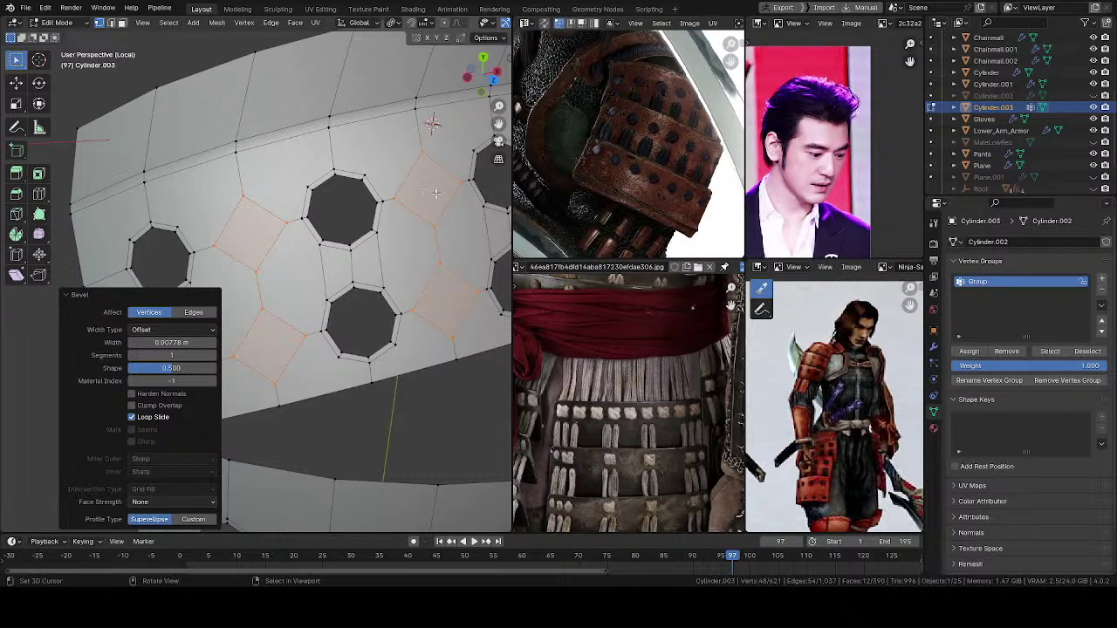
{"action": "middle_click_drag", "start_coordinate": [436, 194], "coordinate": [345, 248]}
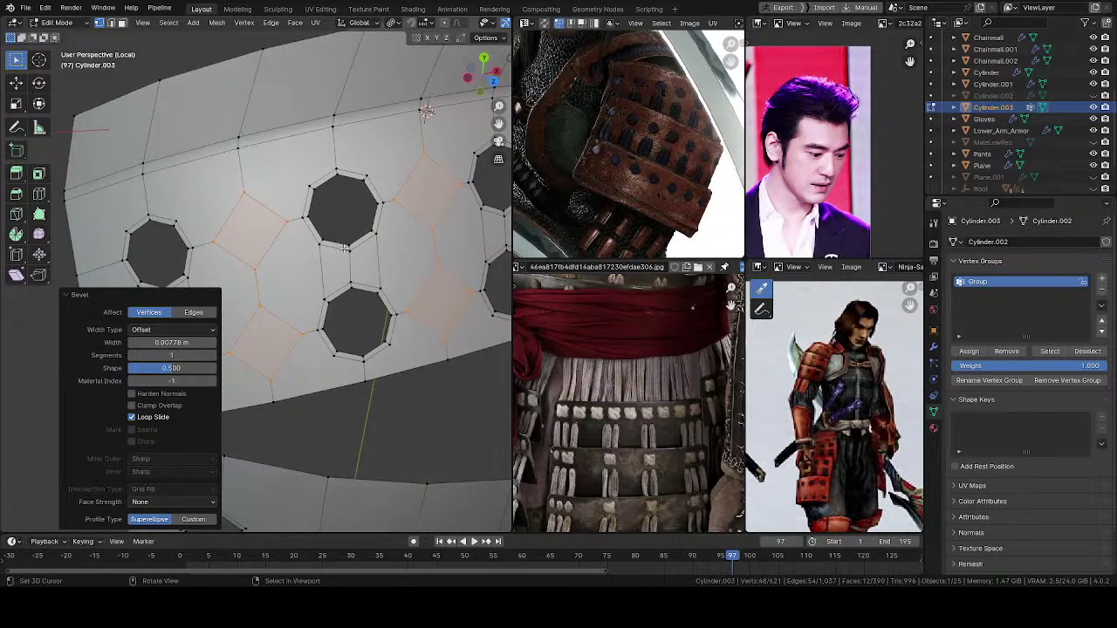
{"action": "key", "text": "ctrl+z"}
Step: Bevel the selected vertices with one segment, 0.00878 m wide, to form diamond faces between the holes
{"action": "key", "text": "ctrl+shift+b"}
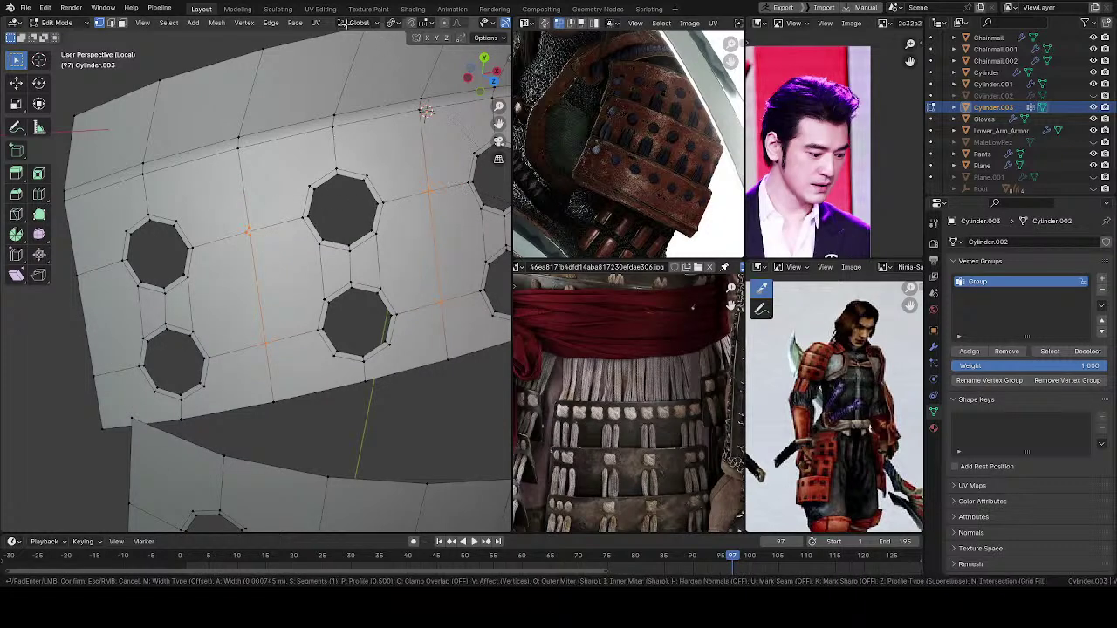
{"action": "left_click", "coordinate": [270, 92]}
{"action": "middle_click_drag", "start_coordinate": [240, 140], "coordinate": [340, 193]}
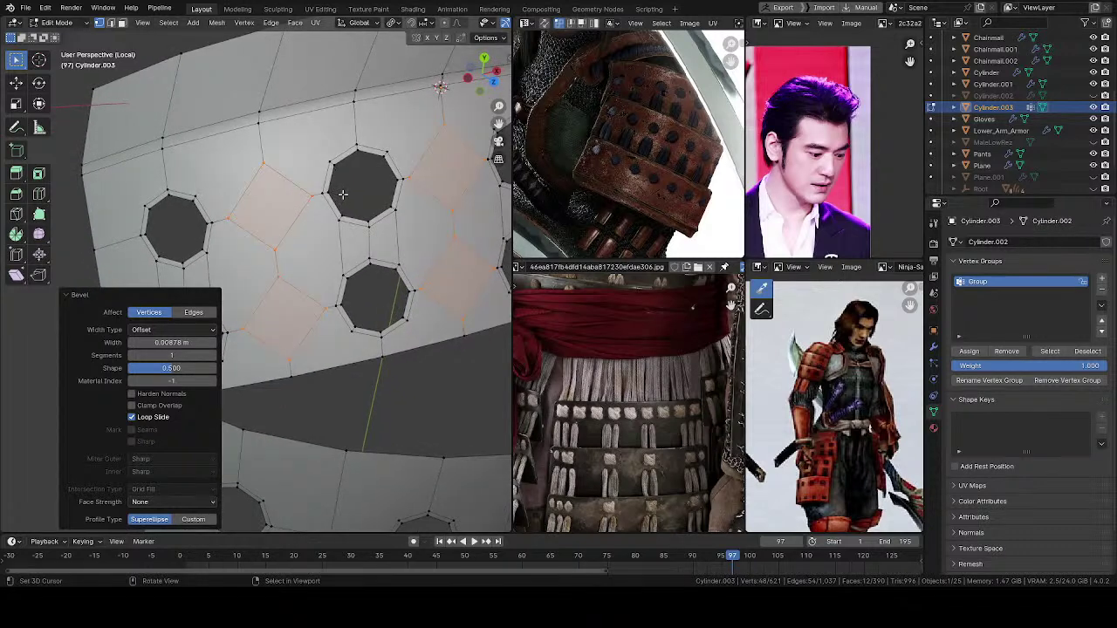
Step: Inset the diamond faces by about 0.0014 m
{"action": "key", "text": "i"}
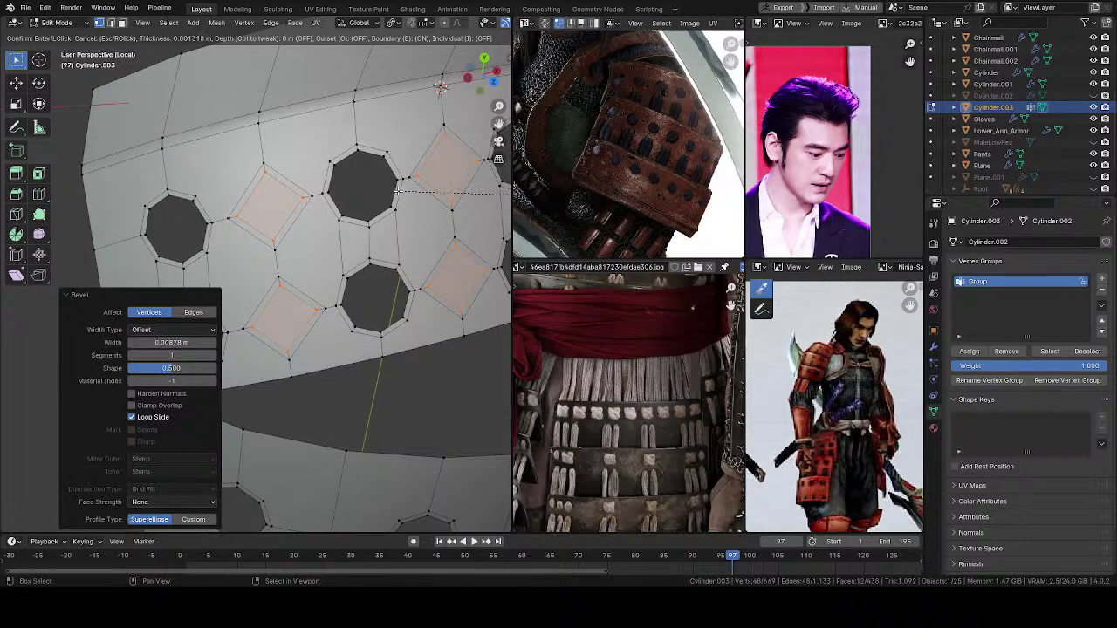
{"action": "left_click", "coordinate": [398, 190]}
{"action": "middle_click_drag", "start_coordinate": [391, 197], "coordinate": [299, 244]}
{"action": "scroll", "coordinate": [299, 274], "scroll_direction": "up", "scroll_amount": 4}
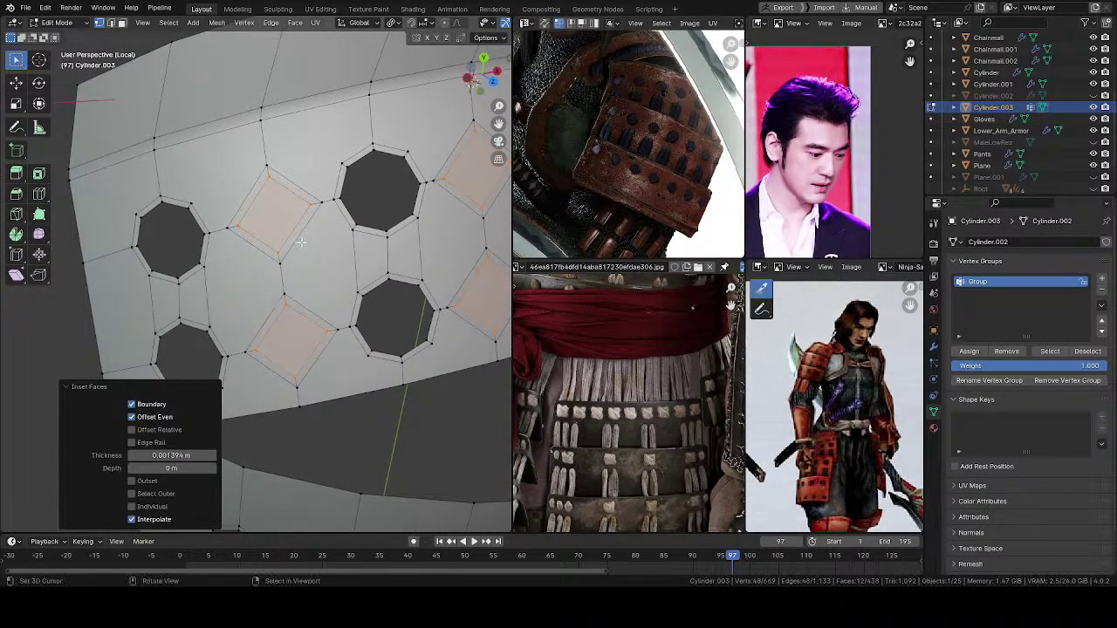
Step: In edge select mode, add the outer rim loops of the first three diamond pairs to the selection
{"action": "key", "text": "2"}
{"action": "right_click", "coordinate": [293, 176], "text": "alt+shift"}
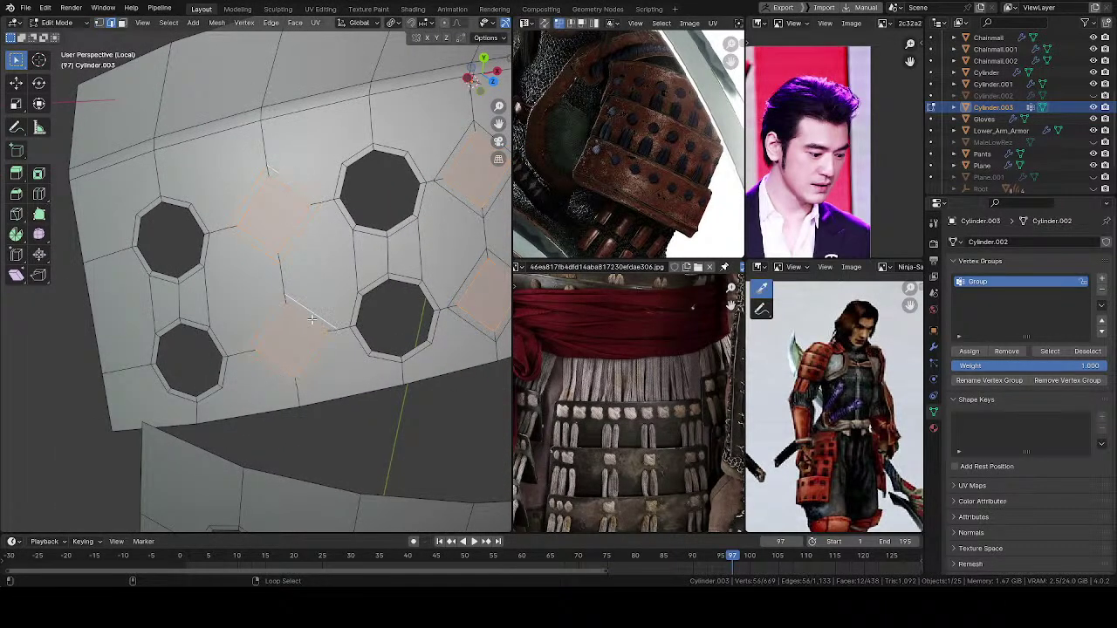
{"action": "middle_click_drag", "start_coordinate": [357, 328], "coordinate": [310, 163]}
{"action": "right_click", "coordinate": [309, 186], "text": "alt+shift"}
{"action": "right_click", "coordinate": [319, 304], "text": "alt+shift"}
{"action": "middle_click_drag", "start_coordinate": [320, 304], "coordinate": [300, 314]}
{"action": "right_click", "coordinate": [396, 183], "text": "alt+shift"}
{"action": "right_click", "coordinate": [405, 312], "text": "alt+shift"}
Step: Add the outer rim loops of the remaining three diamond pairs toward the plate's other end
{"action": "middle_click_drag", "start_coordinate": [404, 313], "coordinate": [288, 288]}
{"action": "right_click", "coordinate": [357, 177], "text": "alt+shift"}
{"action": "left_click", "coordinate": [374, 317], "text": "shift"}
{"action": "middle_click_drag", "start_coordinate": [374, 316], "coordinate": [311, 297]}
{"action": "right_click", "coordinate": [440, 164], "text": "alt+shift"}
{"action": "right_click", "coordinate": [452, 279], "text": "alt+shift"}
{"action": "middle_click_drag", "start_coordinate": [452, 280], "coordinate": [308, 293]}
{"action": "left_click", "coordinate": [439, 209], "text": "alt+shift"}
{"action": "middle_click_drag", "start_coordinate": [439, 209], "coordinate": [355, 259]}
{"action": "left_click", "coordinate": [357, 278], "text": "alt+shift"}
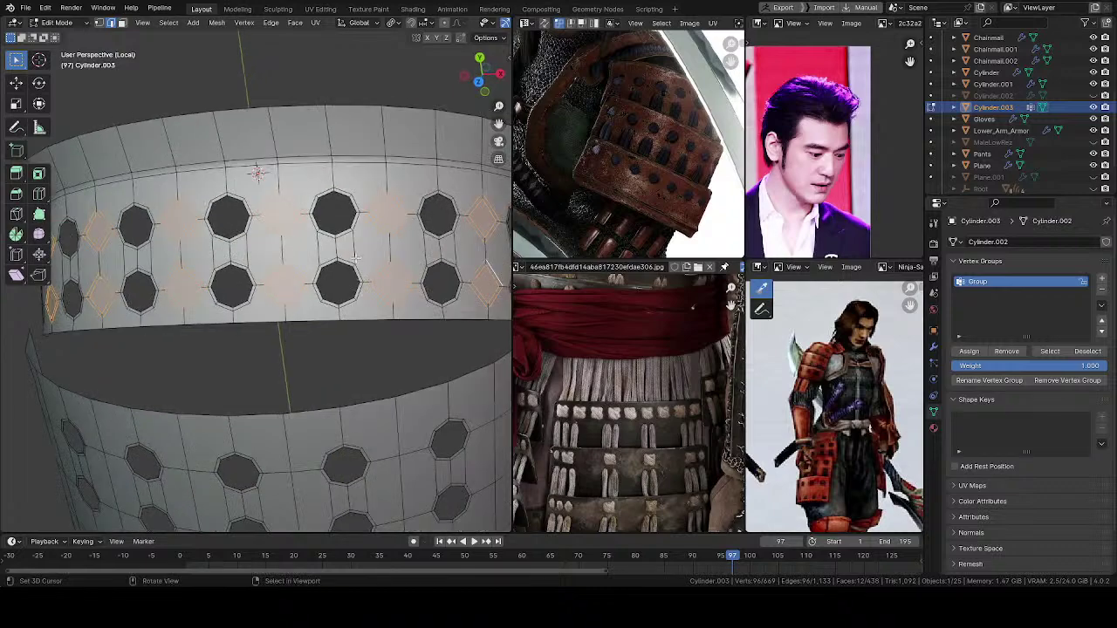
Step: Subdivide the selected inner and outer diamond edges with one cut
{"action": "right_click", "coordinate": [355, 264]}
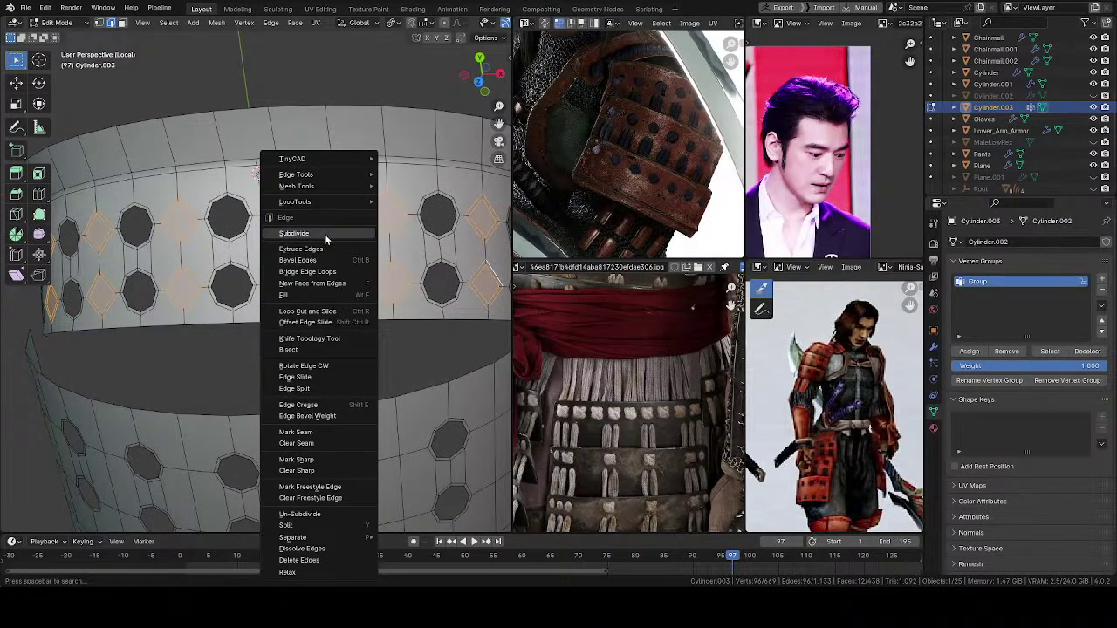
{"action": "left_click", "coordinate": [325, 234]}
{"action": "middle_click_drag", "start_coordinate": [325, 234], "coordinate": [313, 214]}
{"action": "middle_click_drag", "start_coordinate": [175, 279], "coordinate": [321, 266], "text": "shift"}
Step: Try the LoopTools Circle operation on the subdivided diamonds
{"action": "right_click", "coordinate": [295, 281]}
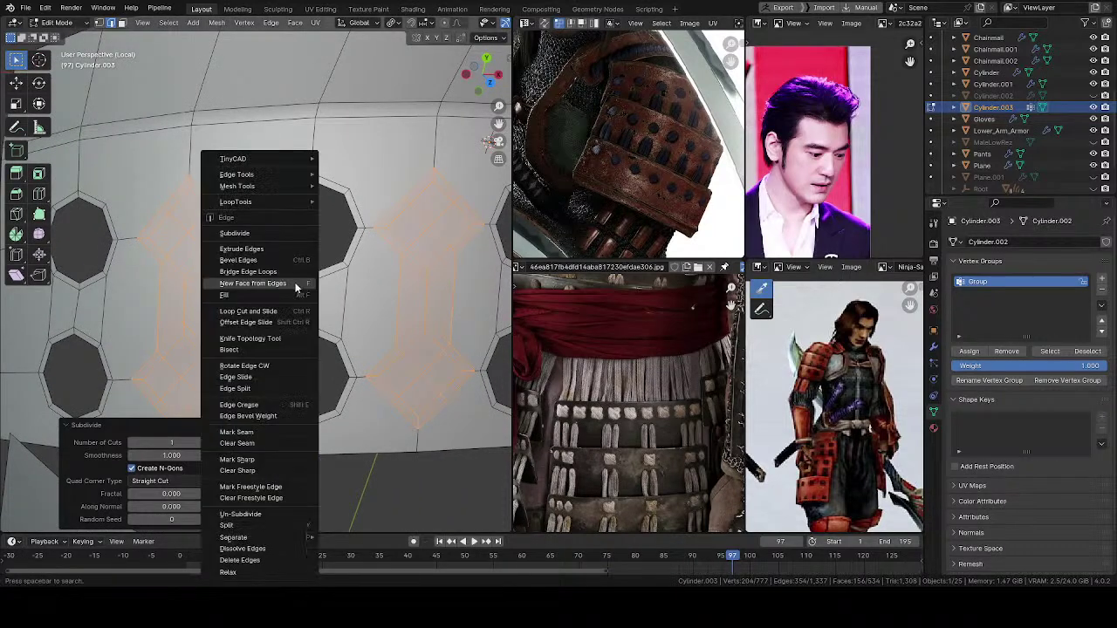
{"action": "mouse_move", "coordinate": [268, 200]}
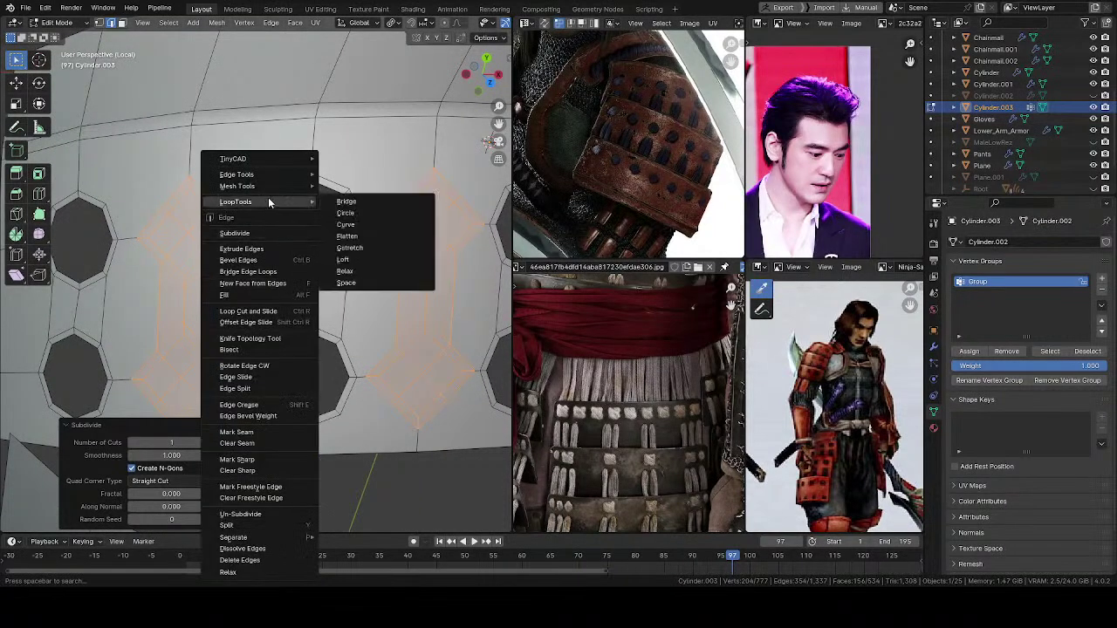
{"action": "left_click", "coordinate": [358, 213]}
{"action": "key", "text": "ctrl+z"}
Step: In face select mode, deselect the connecting faces between the upper and lower diamonds near the plate's middle
{"action": "middle_click_drag", "start_coordinate": [356, 218], "coordinate": [262, 309]}
{"action": "key", "text": "c"}
{"action": "middle_click", "coordinate": [242, 308]}
{"action": "middle_click", "coordinate": [297, 319]}
{"action": "right_click", "coordinate": [299, 314]}
{"action": "key", "text": "3"}
{"action": "middle_click_drag", "start_coordinate": [302, 301], "coordinate": [194, 306], "text": "shift"}
{"action": "key", "text": "c"}
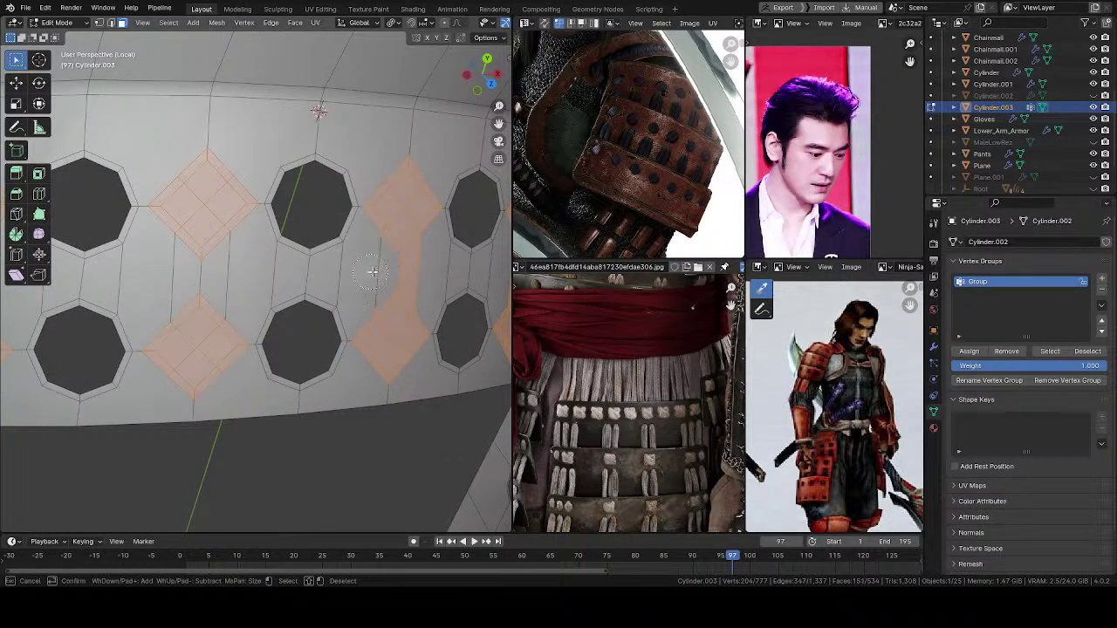
{"action": "right_click", "coordinate": [424, 270]}
Step: Deselect the remaining connecting faces between the diamond pairs toward the plate's end
{"action": "mouse_move", "coordinate": [424, 269]}
{"action": "middle_mouse_down"}
{"action": "mouse_move", "coordinate": [307, 262]}
{"action": "mouse_move", "coordinate": [337, 272]}
{"action": "mouse_move", "coordinate": [265, 326]}
{"action": "mouse_move", "coordinate": [316, 291]}
{"action": "mouse_move", "coordinate": [313, 300]}
{"action": "middle_mouse_up"}
{"action": "key", "text": "c"}
{"action": "middle_click", "coordinate": [339, 274]}
{"action": "right_click", "coordinate": [384, 272]}
{"action": "key", "text": "c"}
{"action": "right_click", "coordinate": [368, 288]}
{"action": "key", "text": "c"}
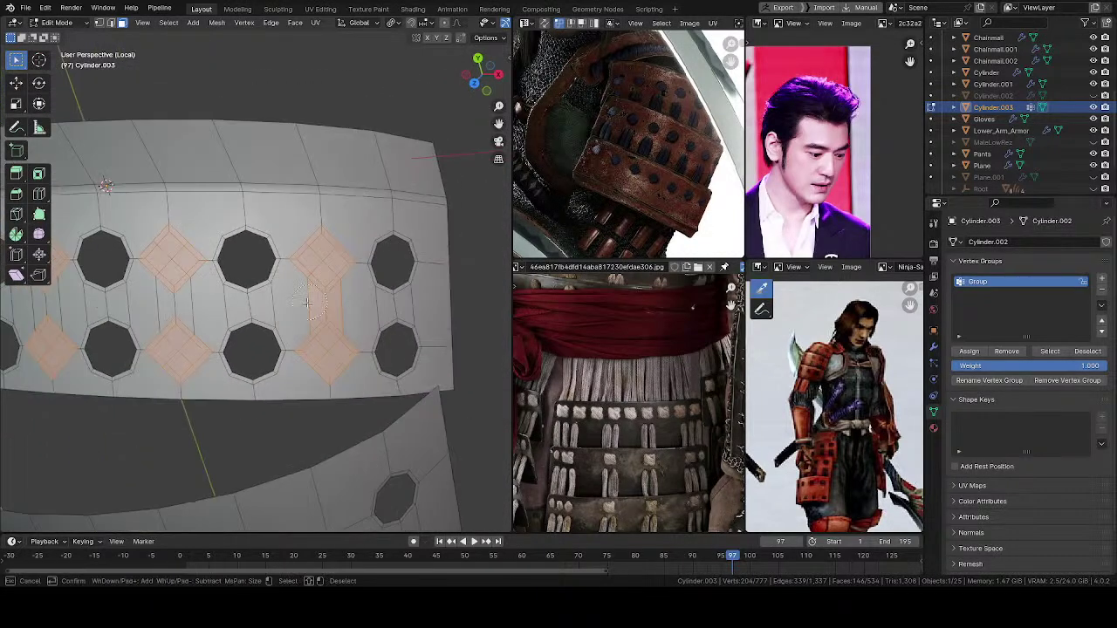
{"action": "right_click", "coordinate": [344, 309]}
Step: Try a LoopTools operation on the selected diamond faces only
{"action": "right_click", "coordinate": [341, 273]}
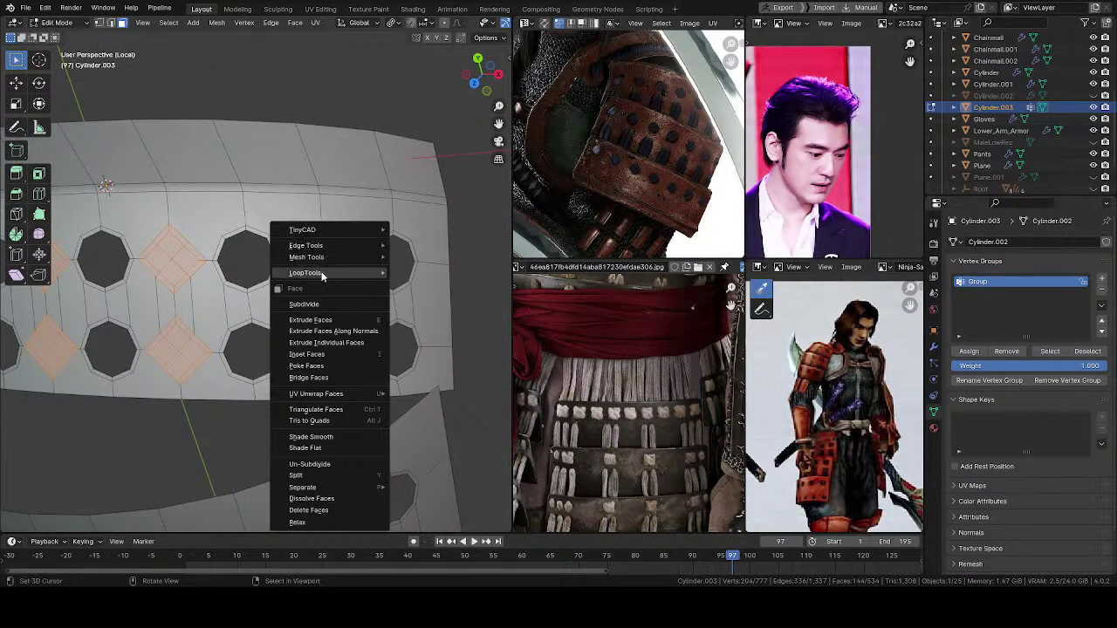
{"action": "mouse_move", "coordinate": [366, 273]}
{"action": "left_click", "coordinate": [416, 273]}
{"action": "key", "text": "ctrl+z"}
{"action": "middle_click_drag", "start_coordinate": [416, 278], "coordinate": [269, 313]}
{"action": "middle_click_drag", "start_coordinate": [269, 313], "coordinate": [313, 290], "text": "shift"}
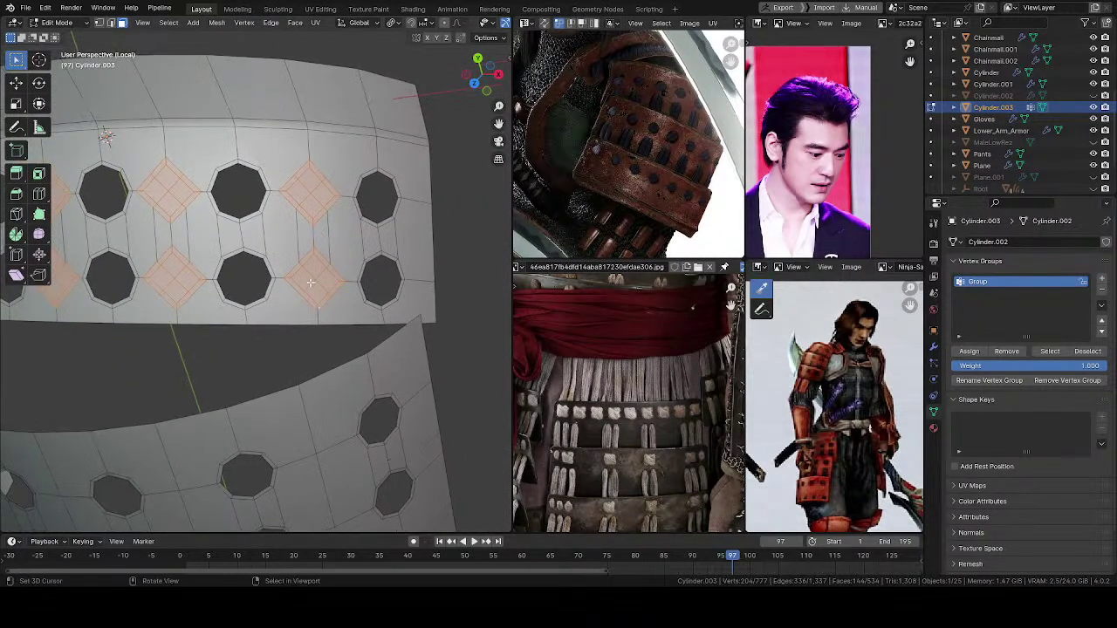
Step: Clear the selection and circle-select the inner faces of the two diamond pairs nearest the plate's end
{"action": "key", "text": "alt+a"}
{"action": "key", "text": "c"}
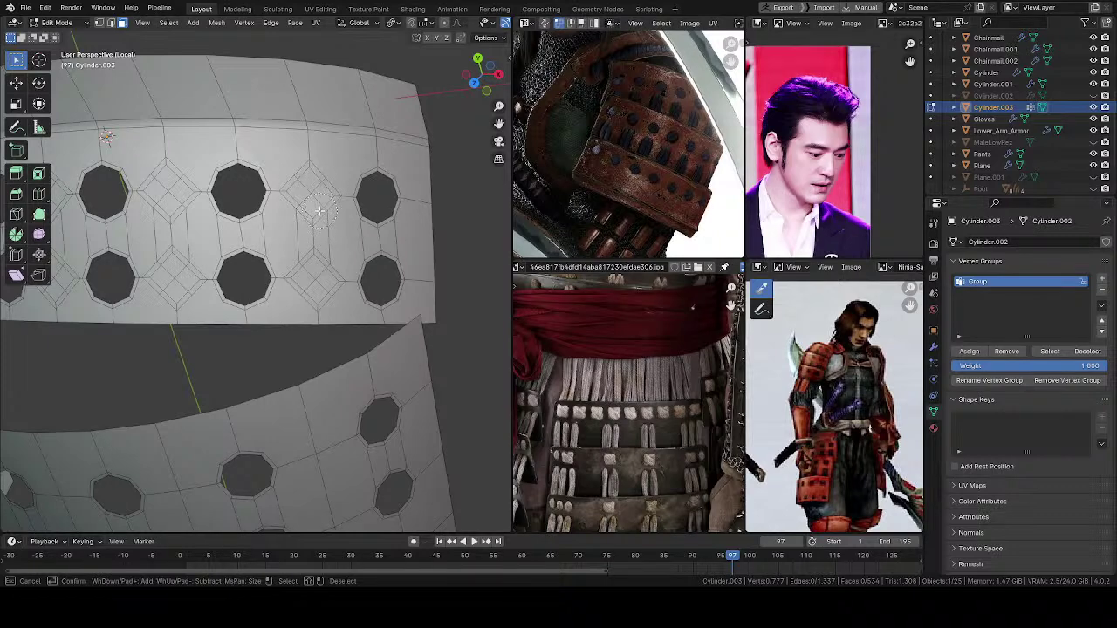
{"action": "left_click", "coordinate": [312, 197]}
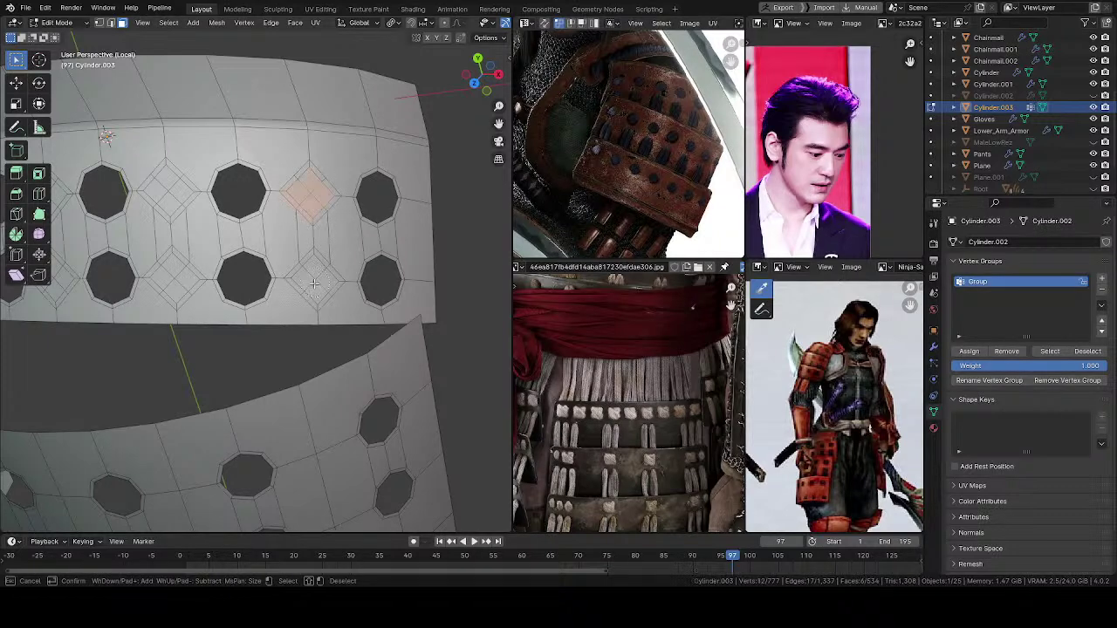
{"action": "middle_click", "coordinate": [286, 217]}
{"action": "left_click", "coordinate": [320, 285]}
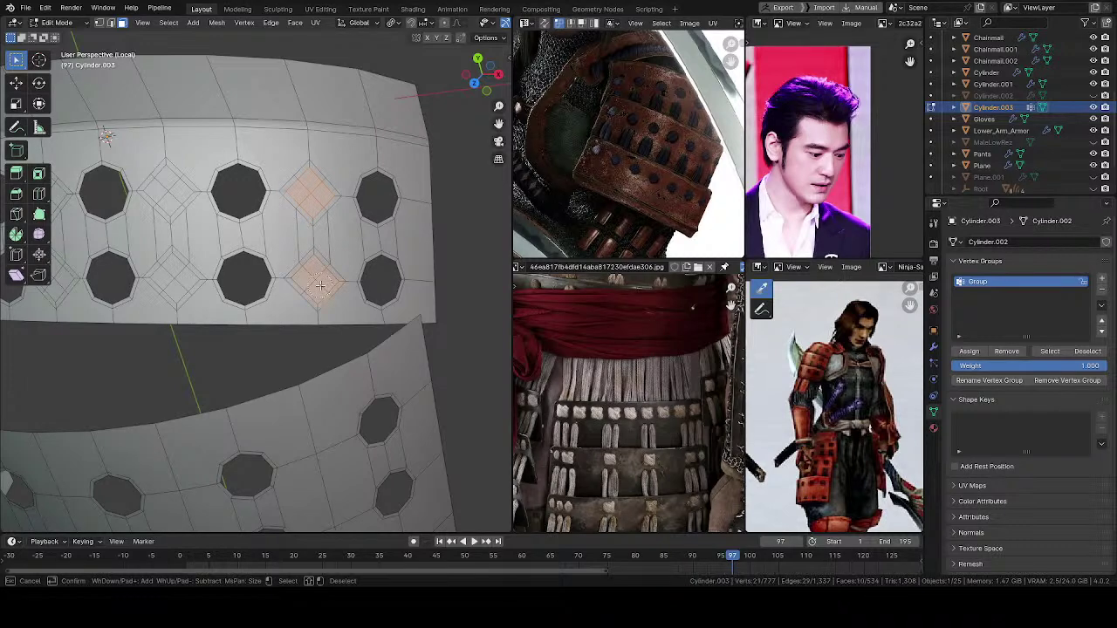
{"action": "left_click_drag", "start_coordinate": [339, 300], "coordinate": [361, 306], "text": "shift"}
{"action": "left_click", "coordinate": [171, 193]}
{"action": "key", "text": "Escape"}
Step: Add the inner faces of the next two diamond pairs to the selection
{"action": "middle_click_drag", "start_coordinate": [186, 232], "coordinate": [235, 235]}
{"action": "mouse_move", "coordinate": [236, 236]}
{"action": "middle_mouse_down", "text": "shift"}
{"action": "mouse_move", "coordinate": [288, 249]}
{"action": "mouse_move", "coordinate": [247, 236]}
{"action": "middle_mouse_up", "text": "shift"}
{"action": "mouse_move", "coordinate": [248, 236]}
{"action": "middle_mouse_down", "text": "shift"}
{"action": "mouse_move", "coordinate": [281, 235]}
{"action": "mouse_move", "coordinate": [267, 215]}
{"action": "middle_mouse_up", "text": "shift"}
{"action": "key", "text": "c"}
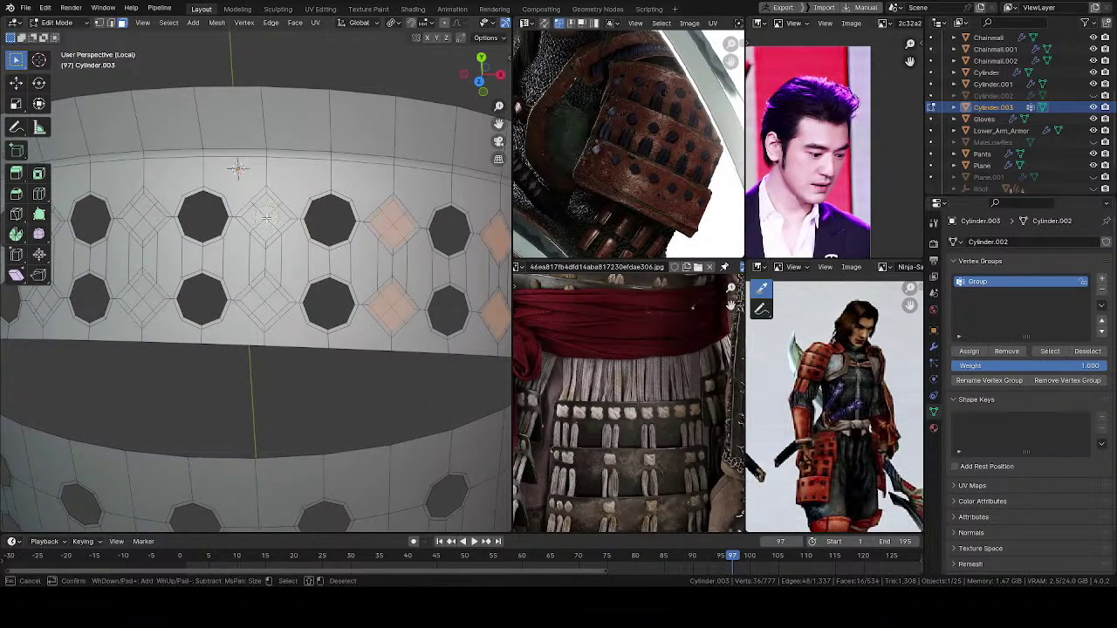
{"action": "left_click", "coordinate": [145, 217]}
{"action": "right_click", "coordinate": [156, 272]}
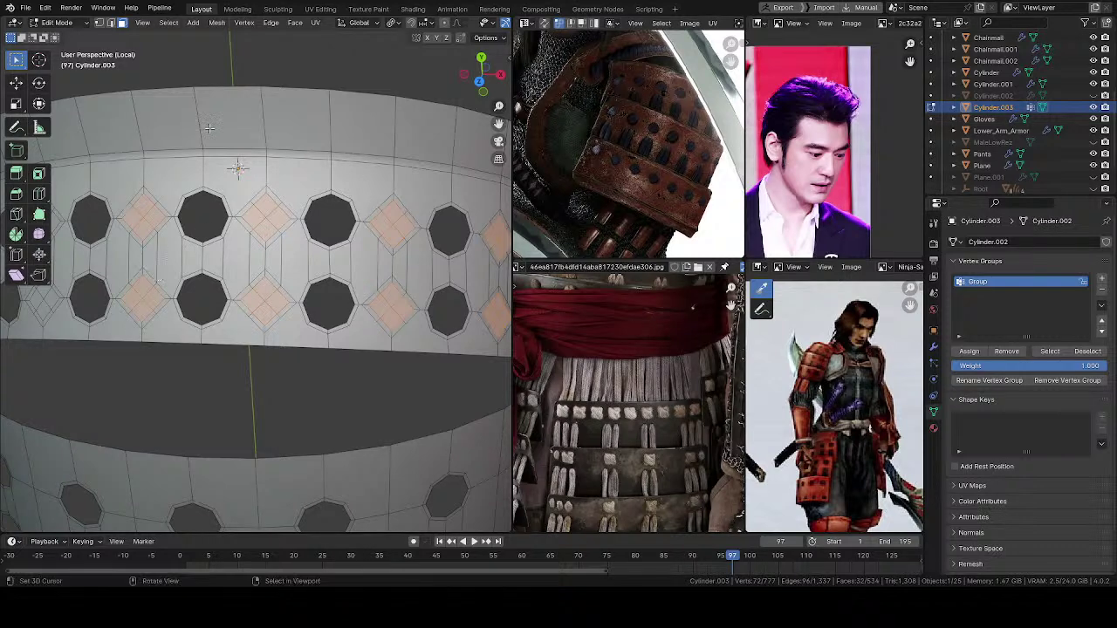
Step: Enable the Screencast Keys display in the viewport
{"action": "key", "text": "n"}
{"action": "left_click", "coordinate": [504, 441]}
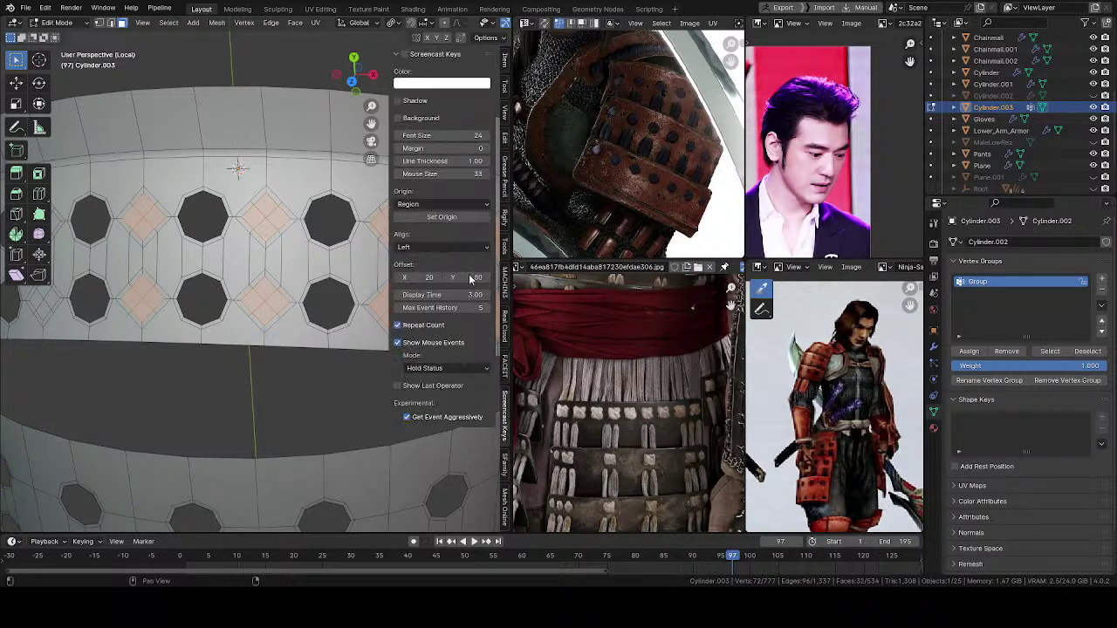
{"action": "left_click", "coordinate": [404, 55]}
{"action": "key", "text": "n"}
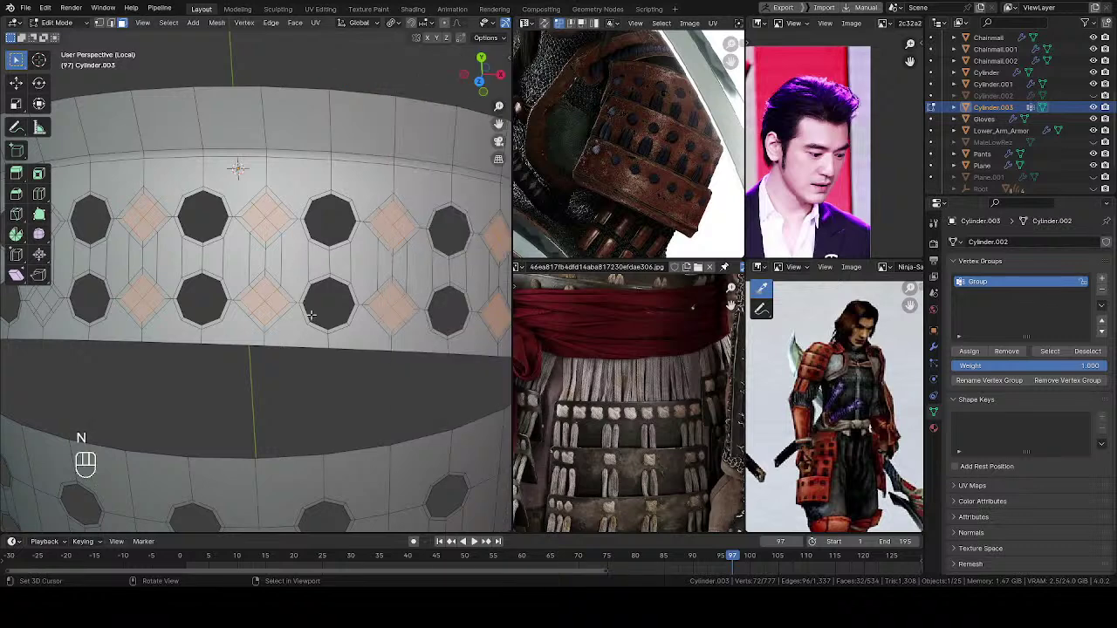
Step: Add the inner faces of the last two diamond pairs and delete all the selected faces to open diamond holes
{"action": "middle_click_drag", "start_coordinate": [311, 306], "coordinate": [450, 307], "text": "shift"}
{"action": "middle_click_drag", "start_coordinate": [356, 330], "coordinate": [486, 334]}
{"action": "middle_click_drag", "start_coordinate": [329, 306], "coordinate": [326, 263], "text": "ctrl"}
{"action": "mouse_move", "coordinate": [325, 264]}
{"action": "middle_mouse_down", "text": "shift"}
{"action": "mouse_move", "coordinate": [401, 275]}
{"action": "mouse_move", "coordinate": [335, 258]}
{"action": "middle_mouse_up", "text": "shift"}
{"action": "key", "text": "c"}
{"action": "left_click", "coordinate": [336, 214]}
{"action": "left_click", "coordinate": [322, 340]}
{"action": "left_click", "coordinate": [133, 223]}
{"action": "left_click", "coordinate": [133, 343]}
{"action": "right_click", "coordinate": [135, 339]}
{"action": "middle_click_drag", "start_coordinate": [164, 293], "coordinate": [323, 306], "text": "shift"}
{"action": "middle_click_drag", "start_coordinate": [261, 277], "coordinate": [202, 267]}
{"action": "key", "text": "x"}
{"action": "left_click", "coordinate": [187, 228]}
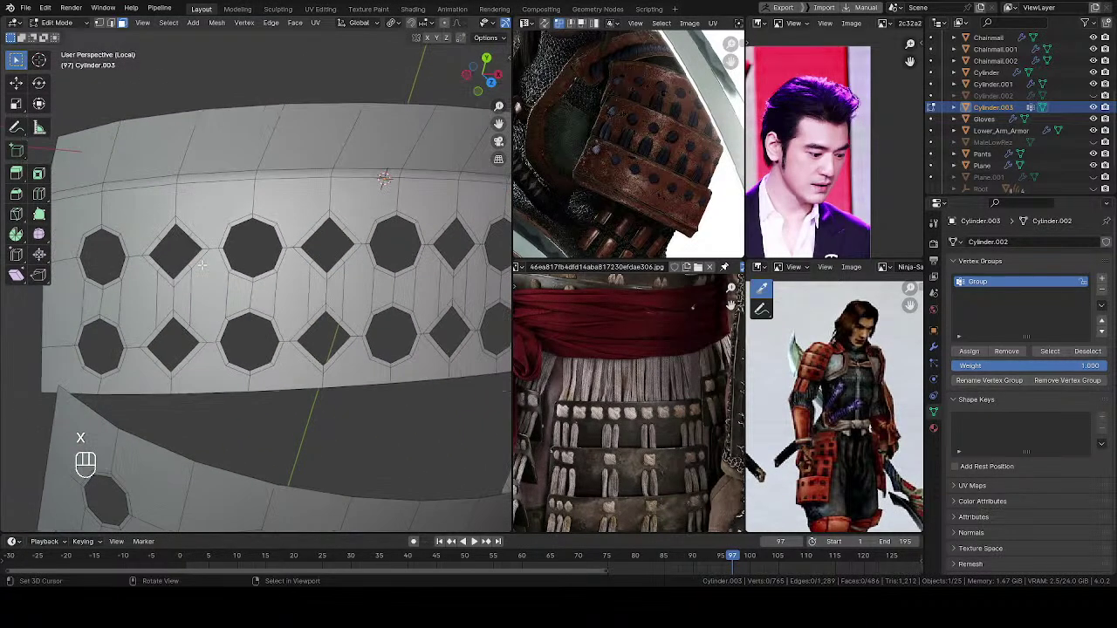
Step: In edge select mode, select the inner and outer rim loops of the diamond hole pair nearest the plate's end
{"action": "key", "text": "2"}
{"action": "left_click", "coordinate": [193, 251], "text": "alt+shift"}
{"action": "left_click", "coordinate": [193, 266], "text": "alt+shift"}
{"action": "left_click", "coordinate": [156, 266], "text": "alt+shift"}
{"action": "left_click", "coordinate": [187, 315], "text": "alt+shift"}
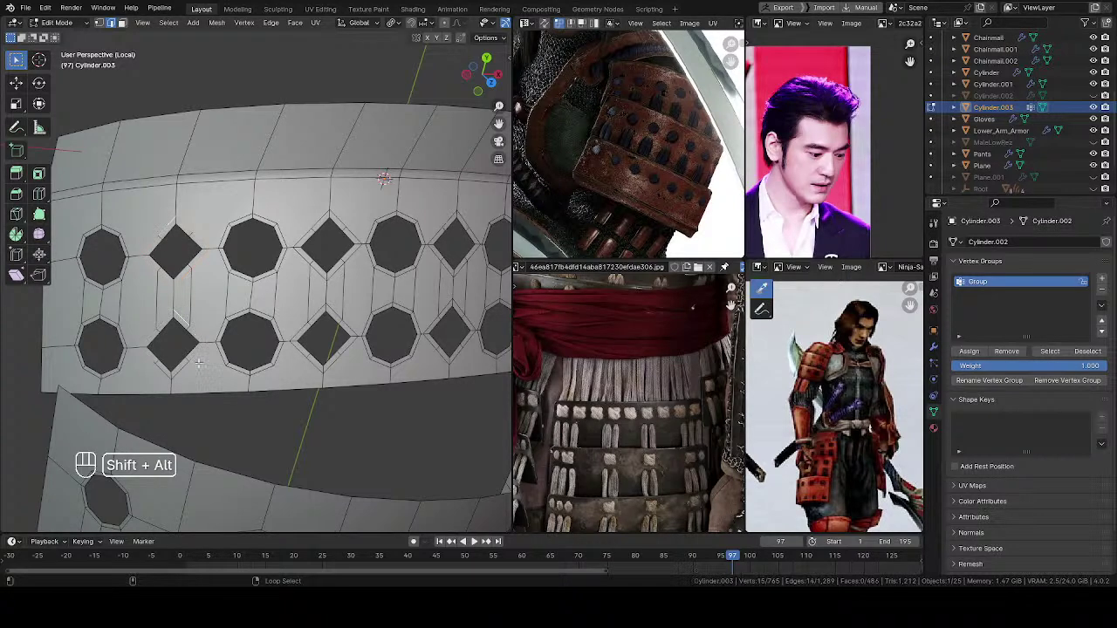
{"action": "middle_click_drag", "start_coordinate": [161, 375], "coordinate": [100, 379], "text": "shift"}
{"action": "left_click", "coordinate": [113, 326], "text": "alt+shift"}
{"action": "left_click", "coordinate": [125, 234], "text": "alt+shift"}
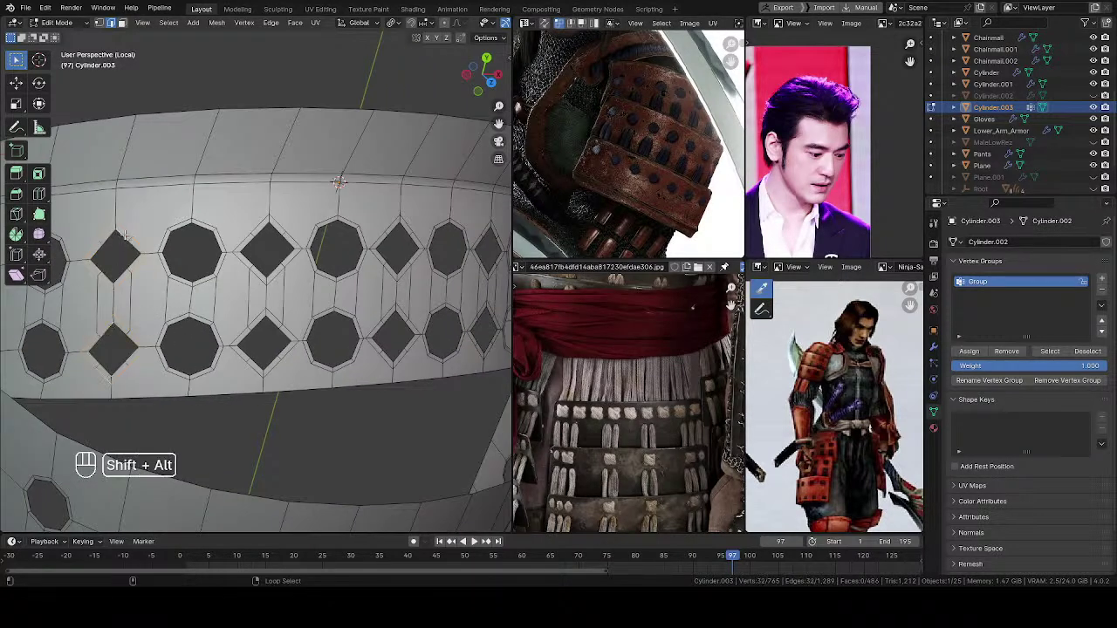
Step: Add the inner and outer rim loops of the second and third diamond hole pairs
{"action": "left_click", "coordinate": [266, 228], "text": "alt+shift"}
{"action": "left_click", "coordinate": [243, 264], "text": "alt+shift"}
{"action": "left_click", "coordinate": [265, 361], "text": "alt+shift"}
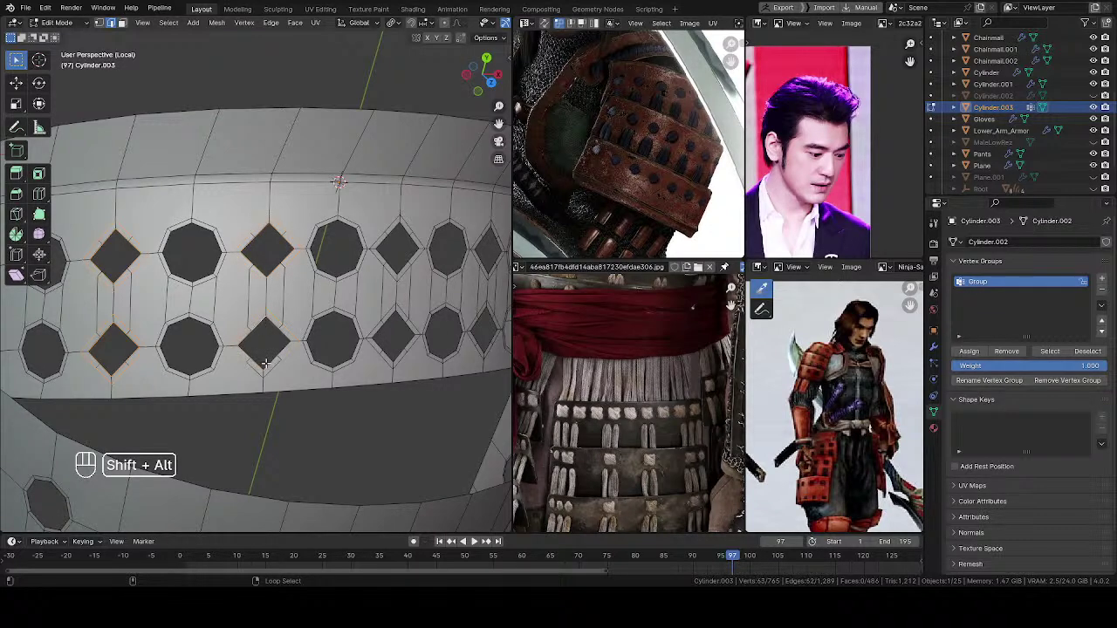
{"action": "middle_click_drag", "start_coordinate": [255, 378], "coordinate": [276, 215]}
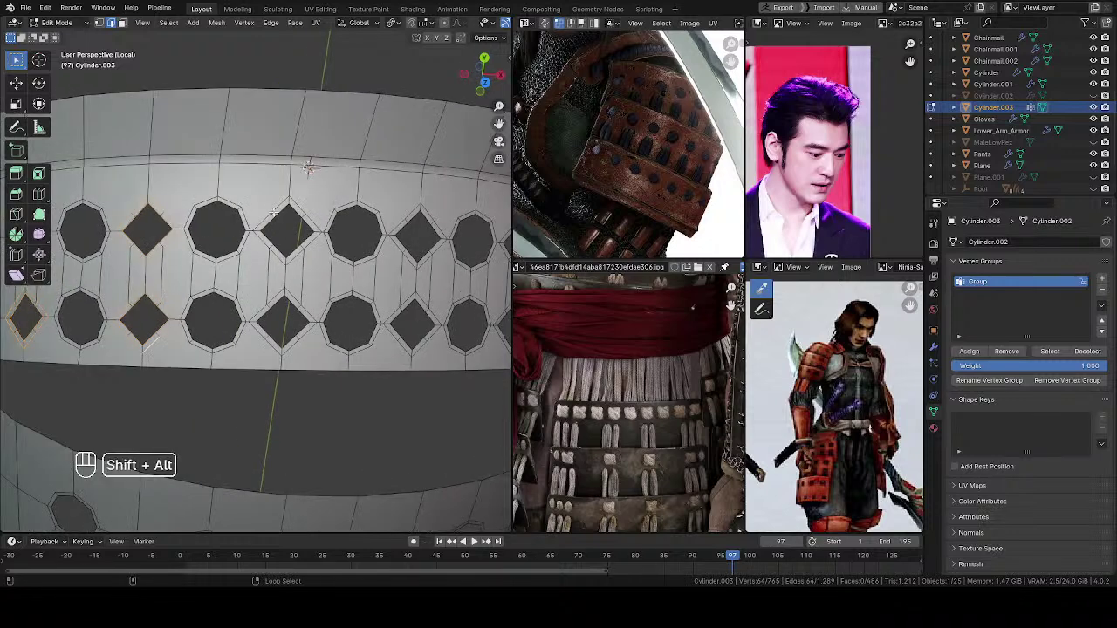
{"action": "left_click", "coordinate": [292, 214], "text": "alt+shift"}
{"action": "left_click", "coordinate": [289, 303], "text": "alt+shift"}
Step: Add the inner and outer rim loops of the fourth diamond hole pair
{"action": "middle_click_drag", "start_coordinate": [272, 353], "coordinate": [288, 223]}
{"action": "left_click", "coordinate": [284, 213], "text": "alt+shift"}
{"action": "left_click", "coordinate": [287, 250], "text": "alt+shift"}
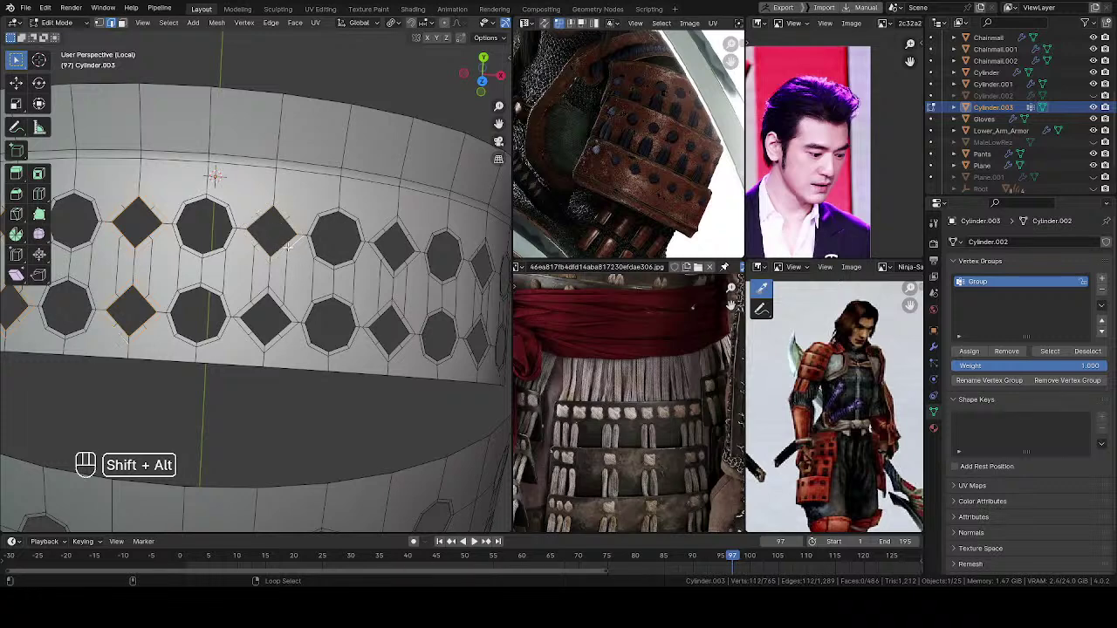
{"action": "left_click", "coordinate": [277, 294], "text": "alt+shift"}
{"action": "left_click", "coordinate": [279, 335], "text": "alt+shift"}
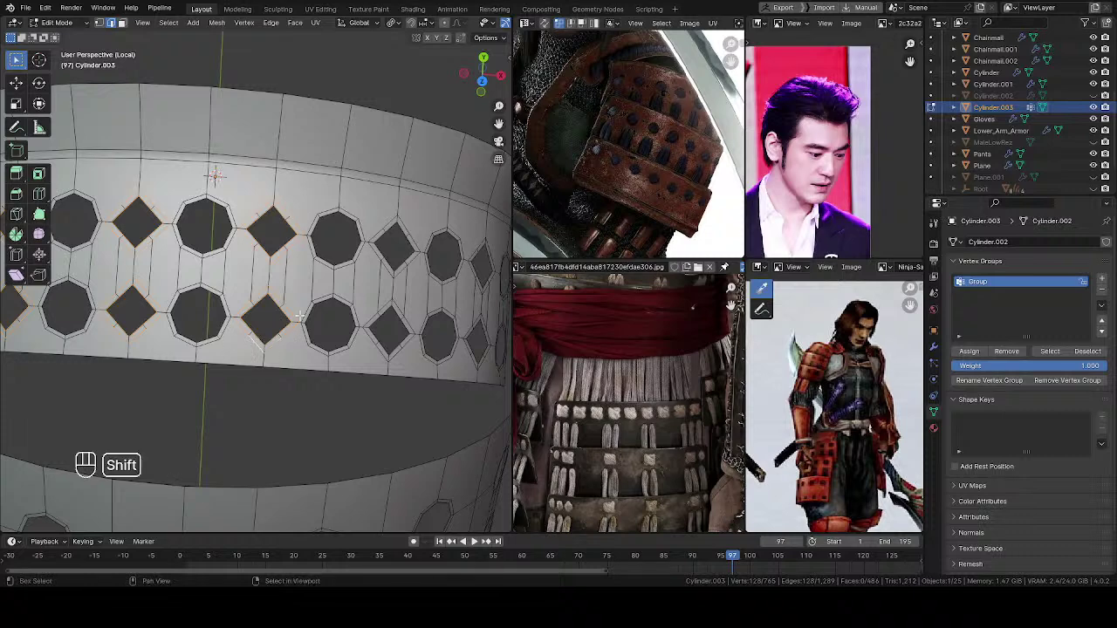
Step: Add the inner and outer rim loops of the remaining diamond holes in the upper plate to the selection
{"action": "middle_click_drag", "start_coordinate": [271, 349], "coordinate": [287, 234]}
{"action": "left_click", "coordinate": [273, 231], "text": "alt+shift"}
{"action": "left_click", "coordinate": [269, 274], "text": "alt+shift"}
{"action": "key", "text": "ctrl+z"}
{"action": "left_click", "coordinate": [267, 271], "text": "alt+shift"}
{"action": "left_click", "coordinate": [265, 311], "text": "alt+shift"}
{"action": "left_click", "coordinate": [269, 321], "text": "alt+shift"}
{"action": "middle_click_drag", "start_coordinate": [254, 354], "coordinate": [286, 245]}
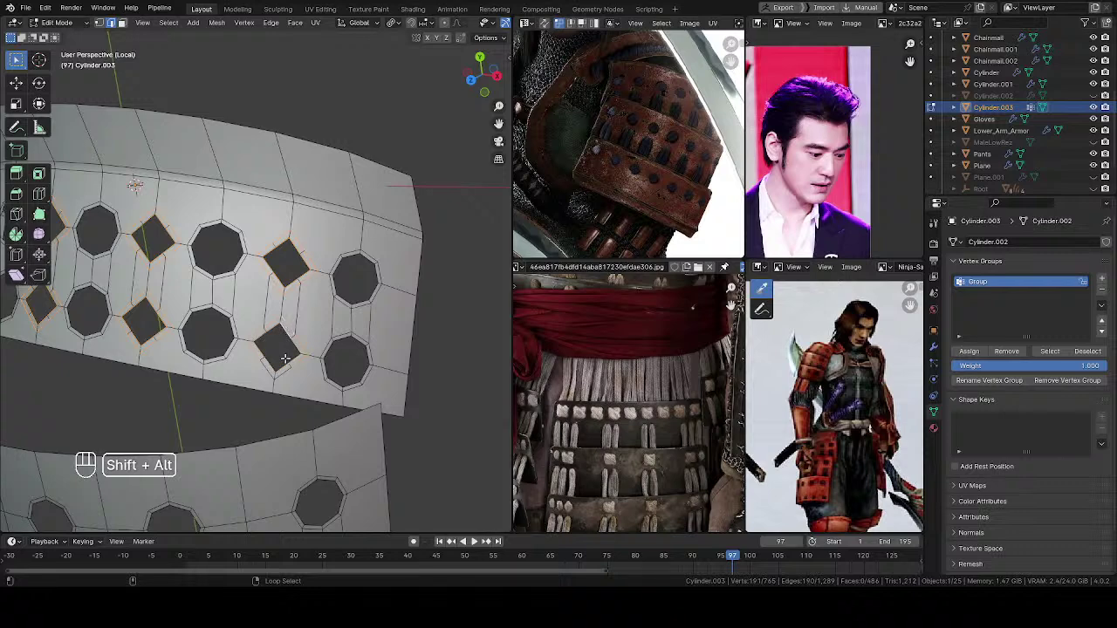
Step: Round all the selected diamond rims with the LoopTools Circle operation
{"action": "key", "text": "w"}
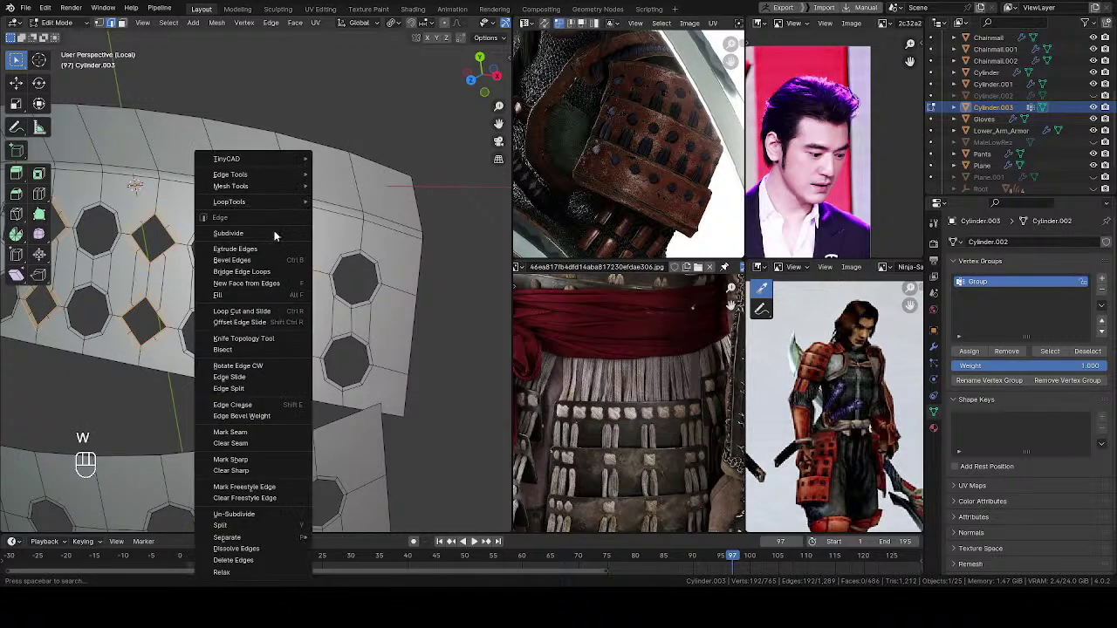
{"action": "mouse_move", "coordinate": [267, 203]}
{"action": "left_click", "coordinate": [342, 214]}
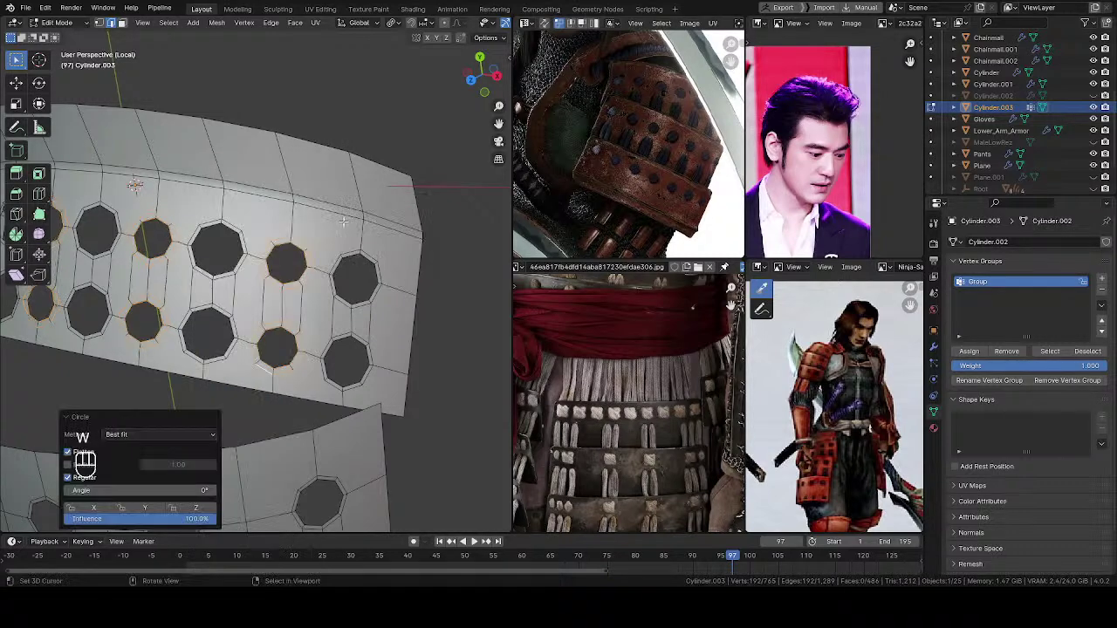
{"action": "mouse_move", "coordinate": [322, 253]}
{"action": "middle_mouse_down", "text": "ctrl"}
{"action": "mouse_move", "coordinate": [319, 232]}
{"action": "mouse_move", "coordinate": [308, 293]}
{"action": "mouse_move", "coordinate": [308, 262]}
{"action": "middle_mouse_up", "text": "ctrl"}
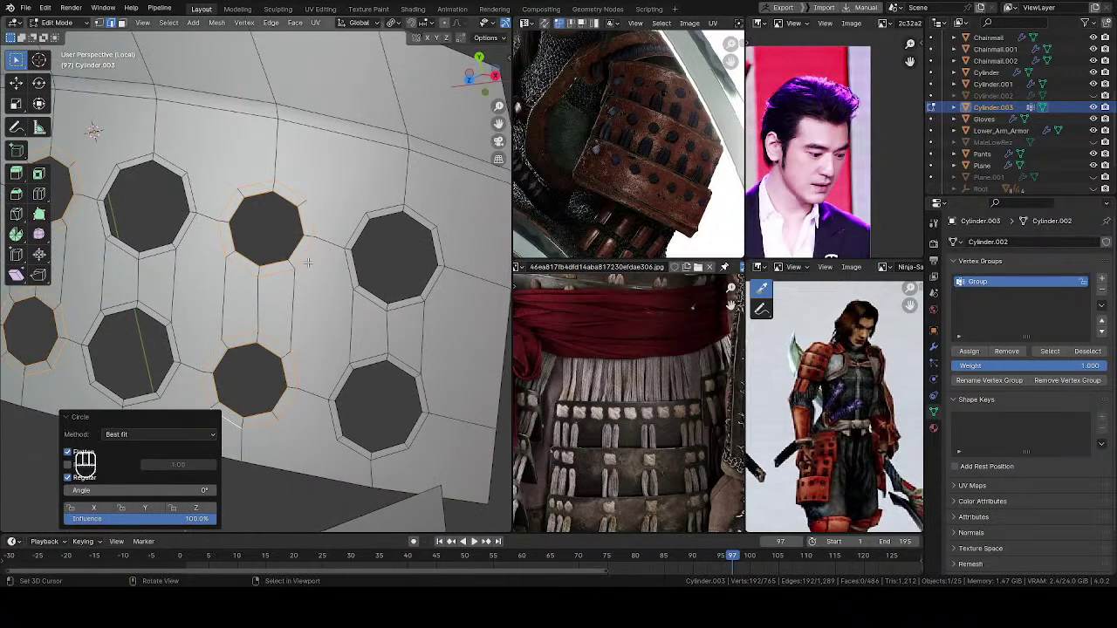
Step: Scale the selected inner and outer hole rims up about 1.13 times around their individual origins
{"action": "right_click", "coordinate": [286, 202], "text": "alt"}
{"action": "middle_click_drag", "start_coordinate": [279, 239], "coordinate": [295, 242], "text": "shift"}
{"action": "key", "text": "ctrl+z"}
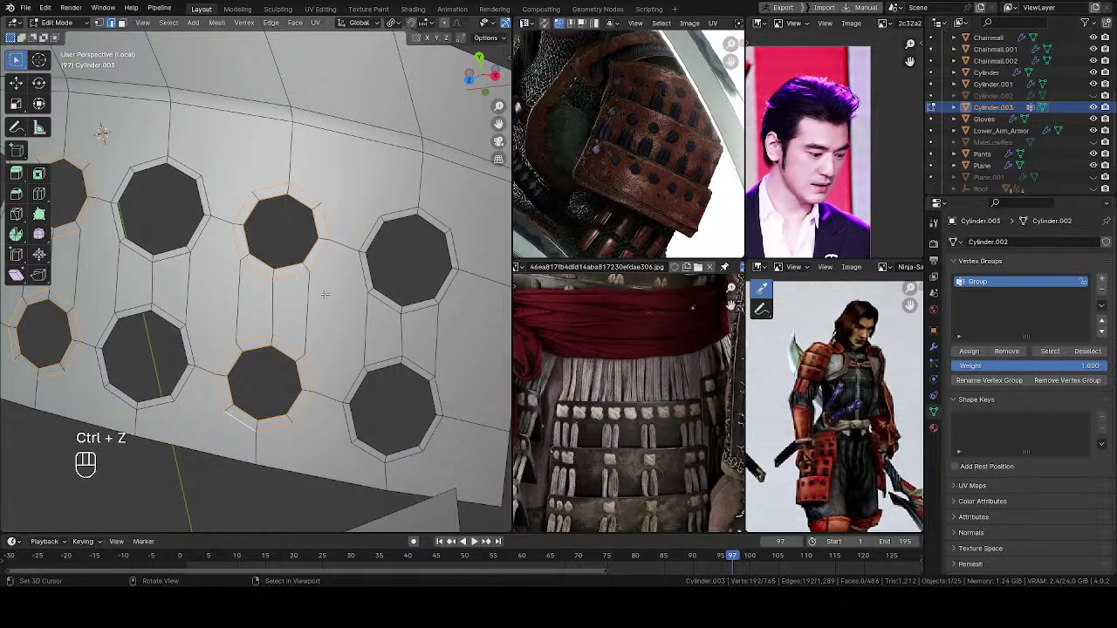
{"action": "left_click", "coordinate": [393, 23]}
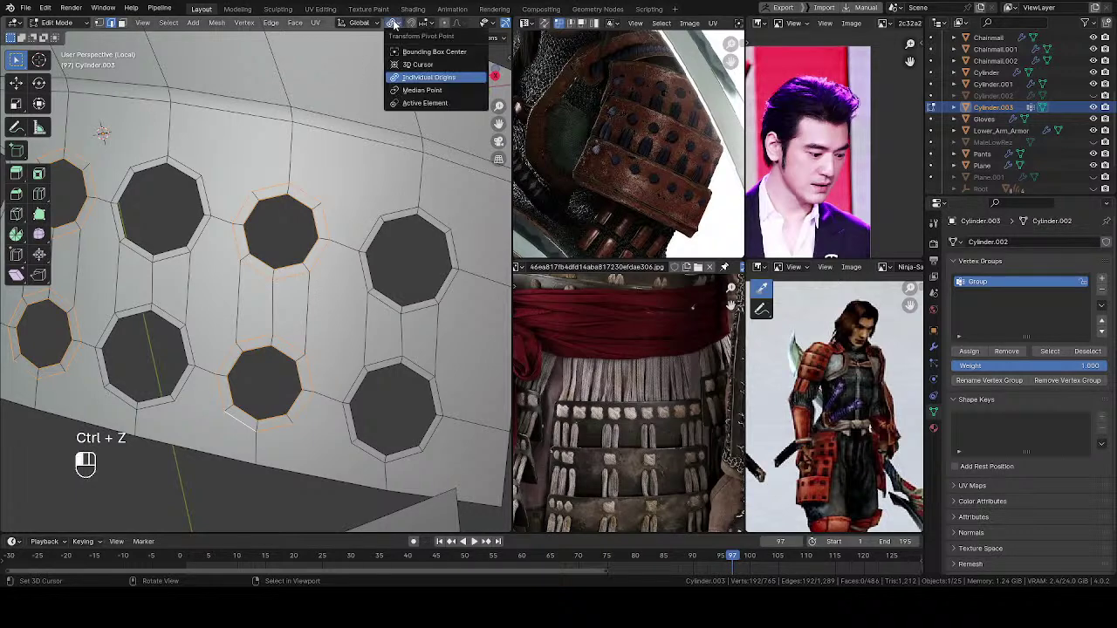
{"action": "left_click", "coordinate": [415, 90]}
{"action": "key", "text": "s"}
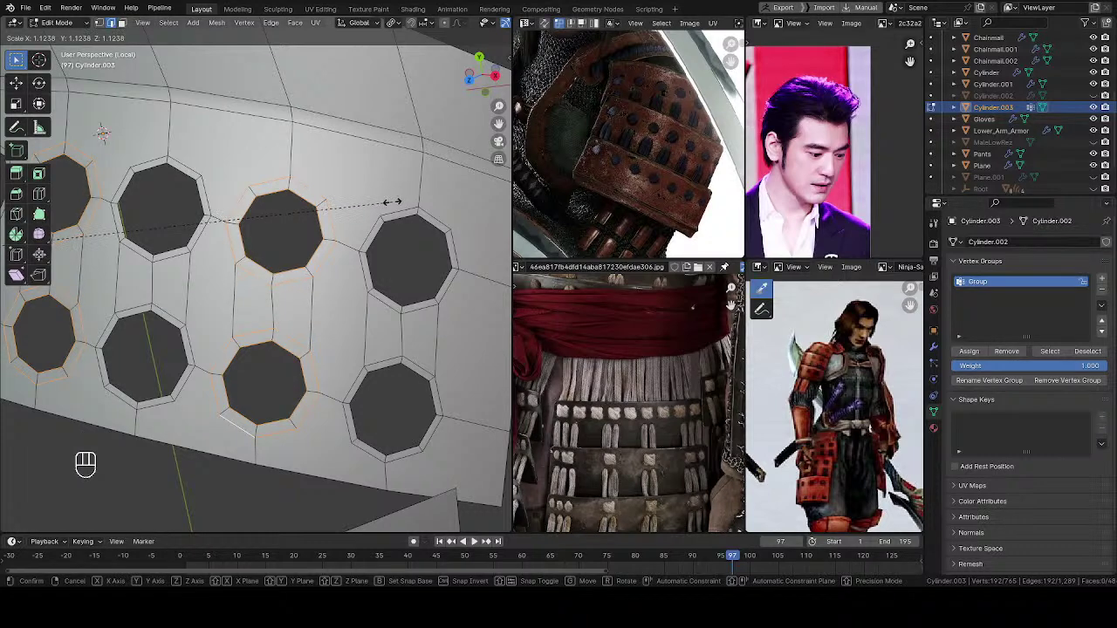
{"action": "left_click", "coordinate": [360, 202]}
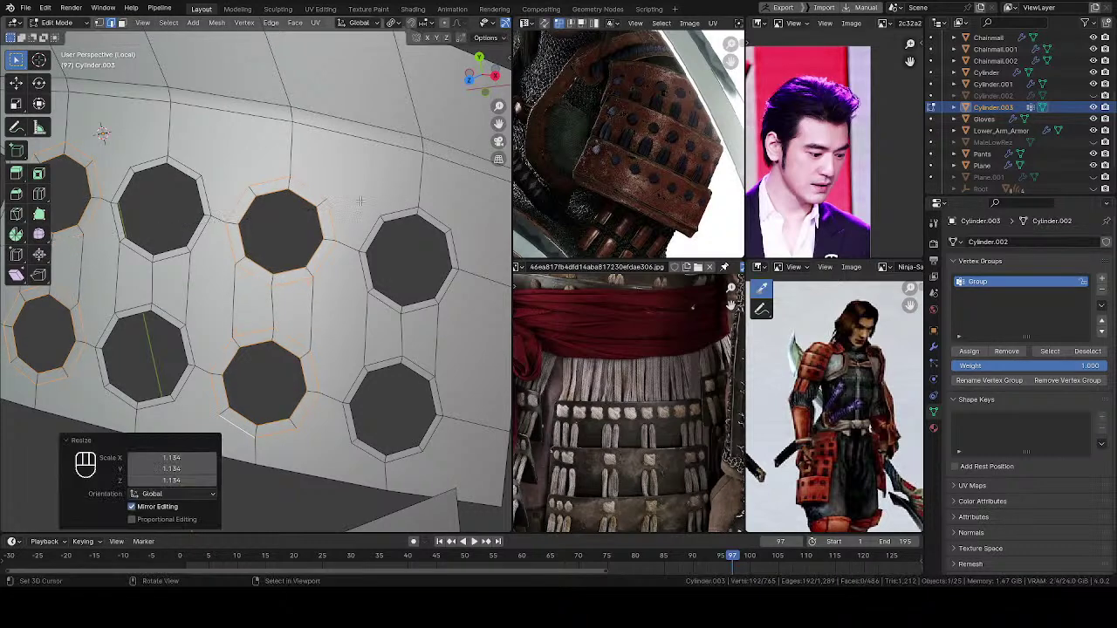
Step: Start a new selection with only the inner rim loops of the first two newly rounded hole pairs
{"action": "left_click", "coordinate": [273, 179], "text": "alt+shift"}
{"action": "left_click", "coordinate": [273, 198], "text": "alt"}
{"action": "left_click", "coordinate": [254, 347], "text": "alt+shift"}
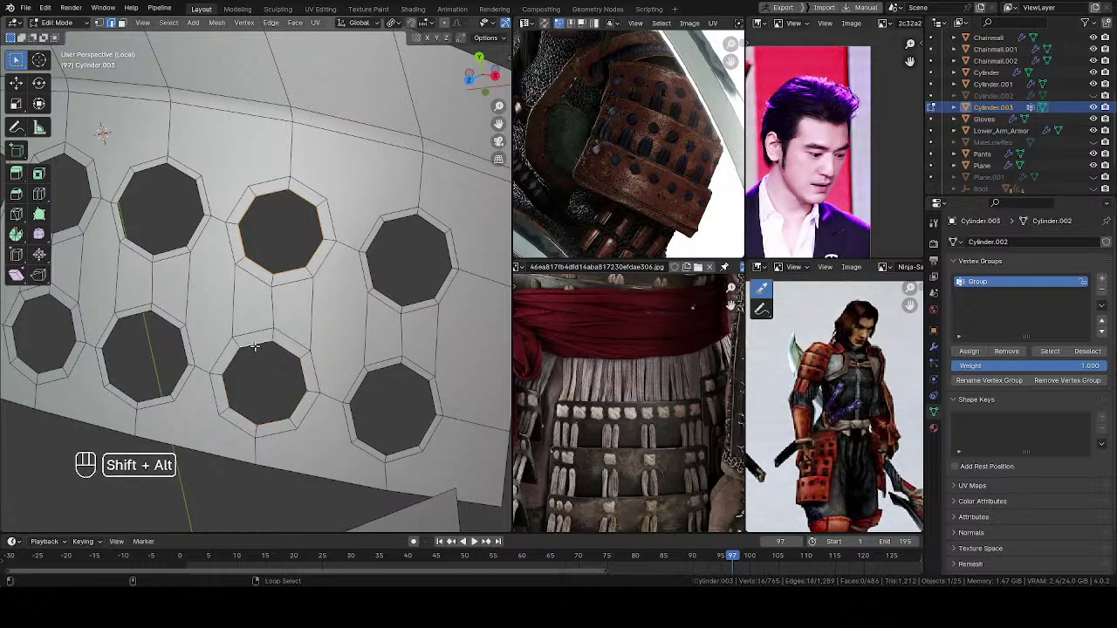
{"action": "middle_click_drag", "start_coordinate": [160, 326], "coordinate": [306, 326], "text": "shift"}
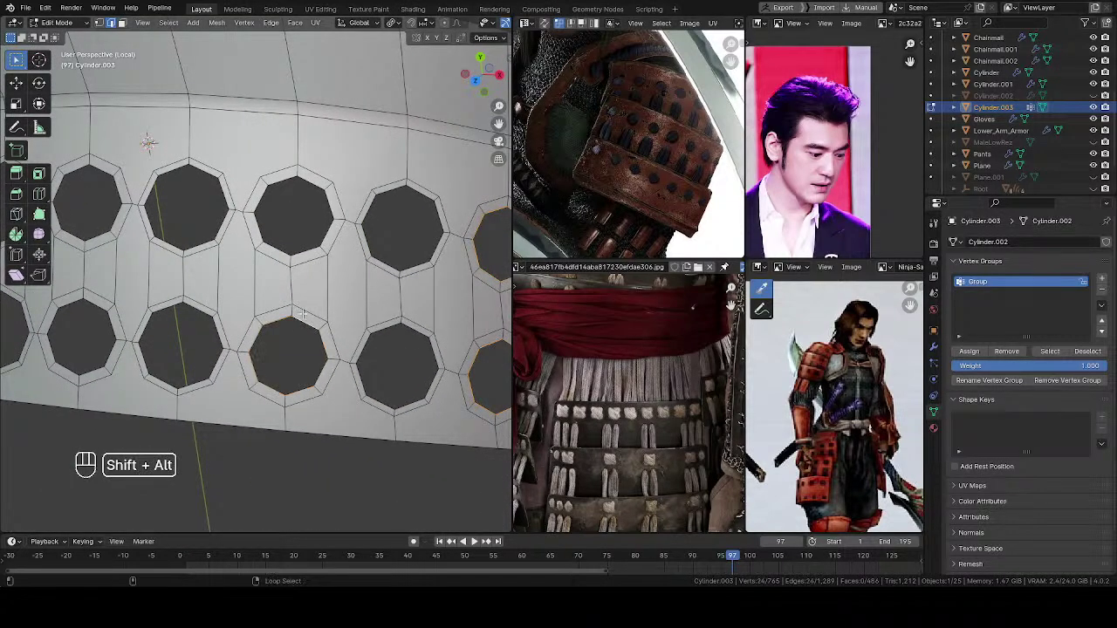
{"action": "middle_click_drag", "start_coordinate": [282, 179], "coordinate": [305, 212], "text": "shift"}
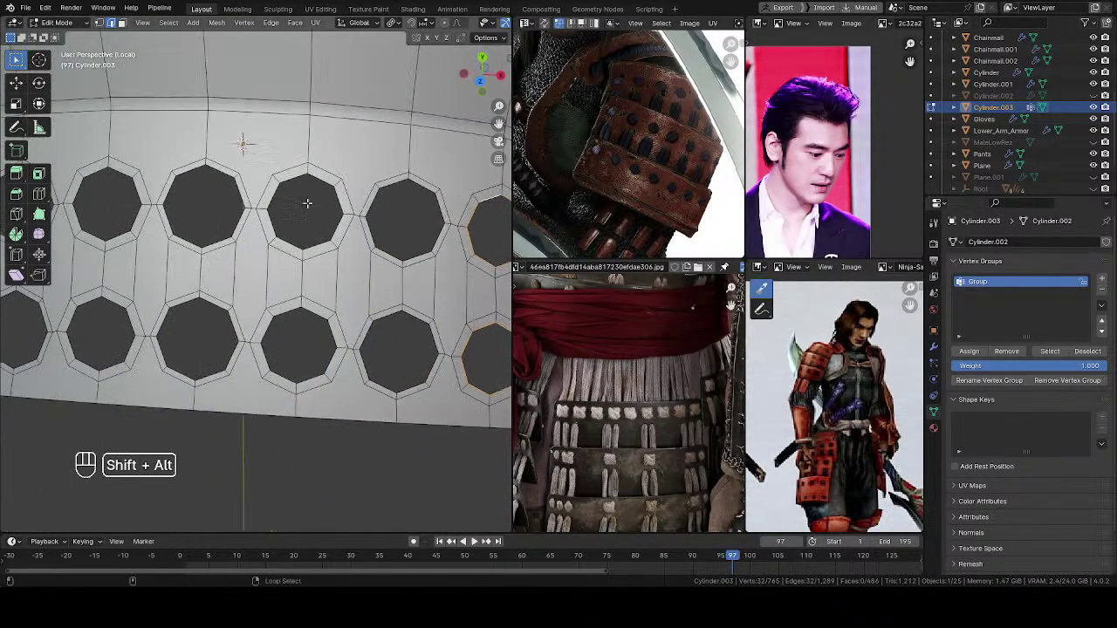
{"action": "key", "text": "ctrl+z"}
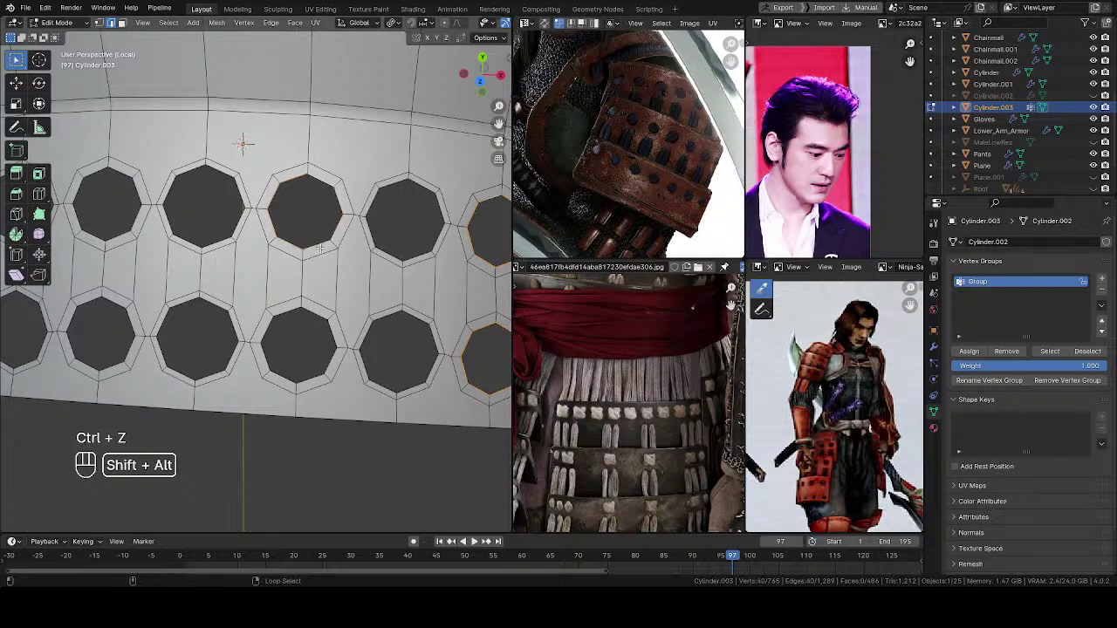
Step: Add the inner rim loops of the remaining newly rounded hole pairs along the upper plate
{"action": "middle_click_drag", "start_coordinate": [234, 296], "coordinate": [391, 306], "text": "shift"}
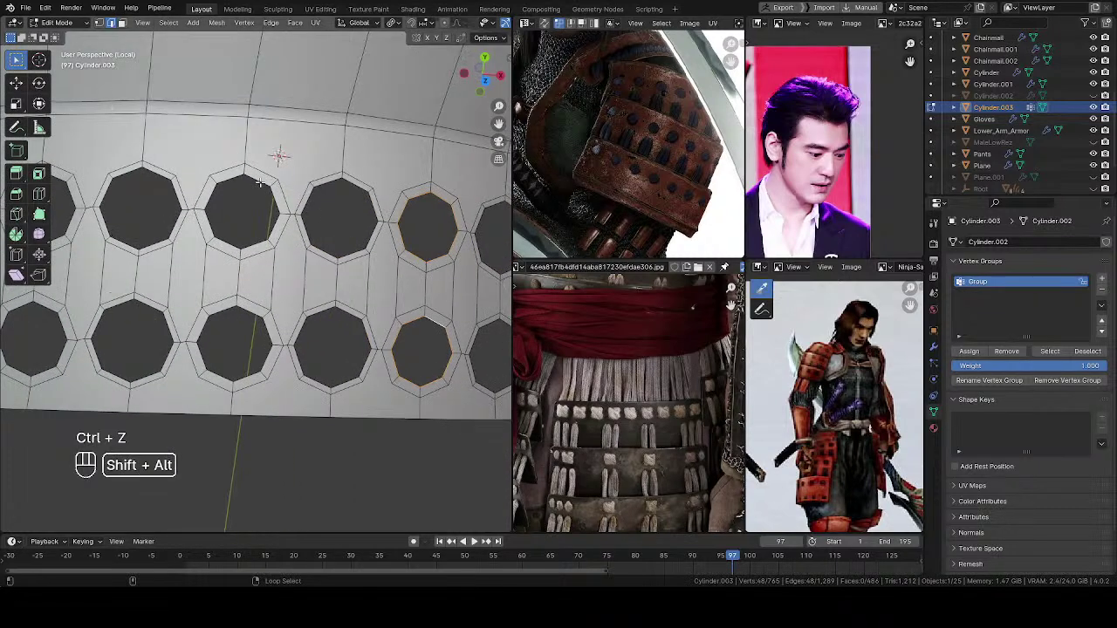
{"action": "left_click", "coordinate": [263, 316], "text": "alt+shift"}
{"action": "middle_click_drag", "start_coordinate": [230, 312], "coordinate": [265, 321], "text": "shift"}
{"action": "middle_click_drag", "start_coordinate": [264, 321], "coordinate": [299, 319]}
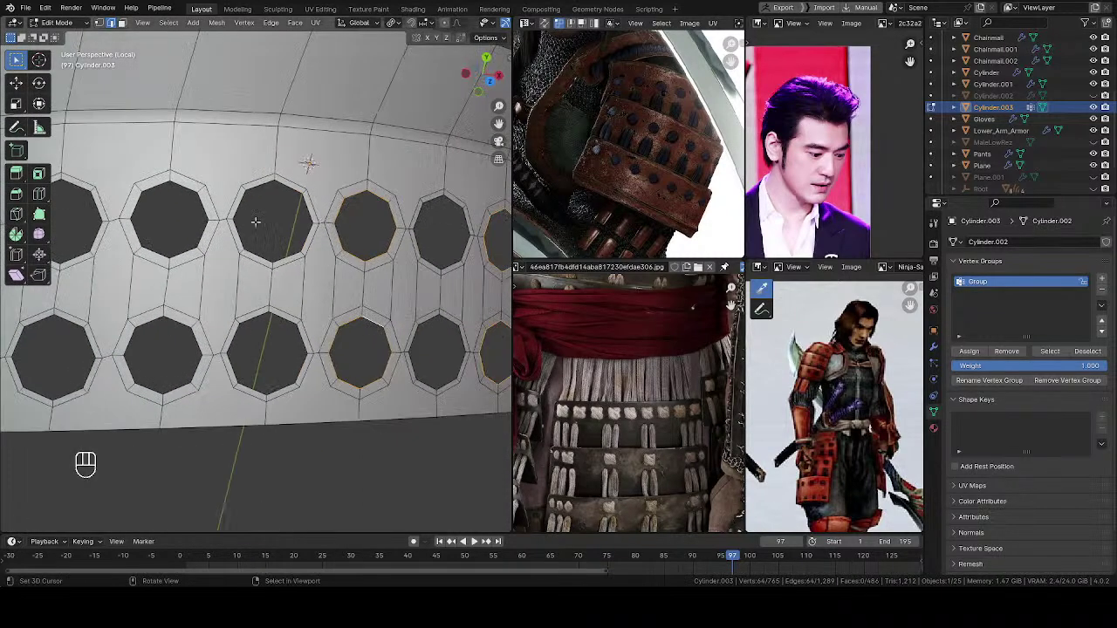
{"action": "left_click", "coordinate": [176, 323], "text": "alt+shift"}
{"action": "middle_click_drag", "start_coordinate": [177, 321], "coordinate": [302, 308], "text": "shift"}
{"action": "middle_click_drag", "start_coordinate": [153, 174], "coordinate": [273, 171], "text": "shift"}
{"action": "left_click", "coordinate": [272, 172], "text": "alt+shift"}
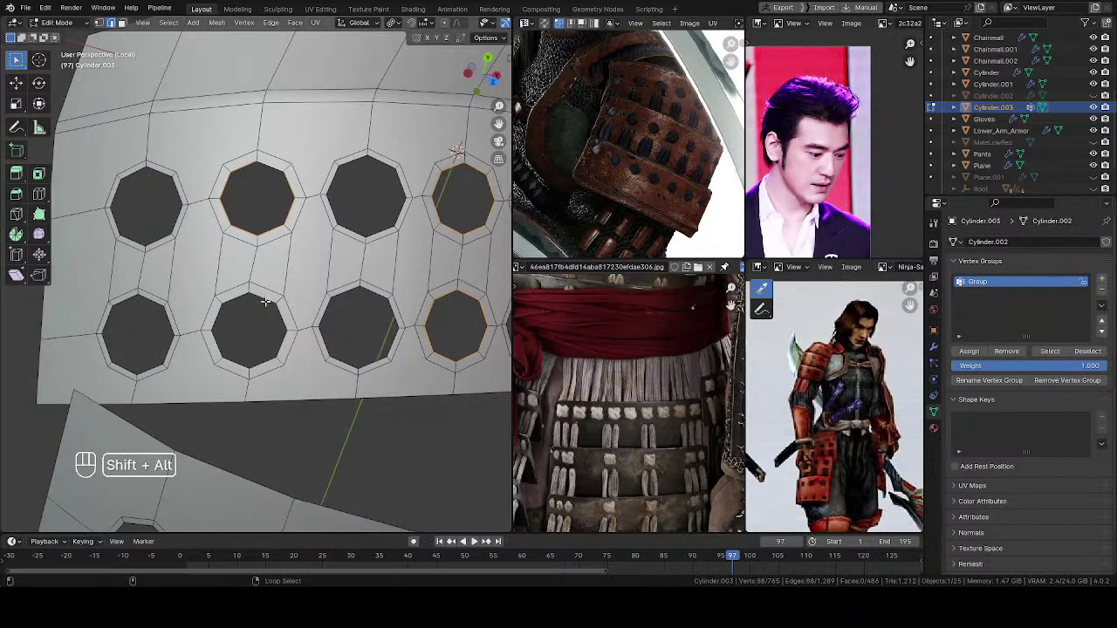
Step: Scale the selected inner rims up about 1.13 times individually, fine-tune their size, and clear the selection
{"action": "key", "text": "s"}
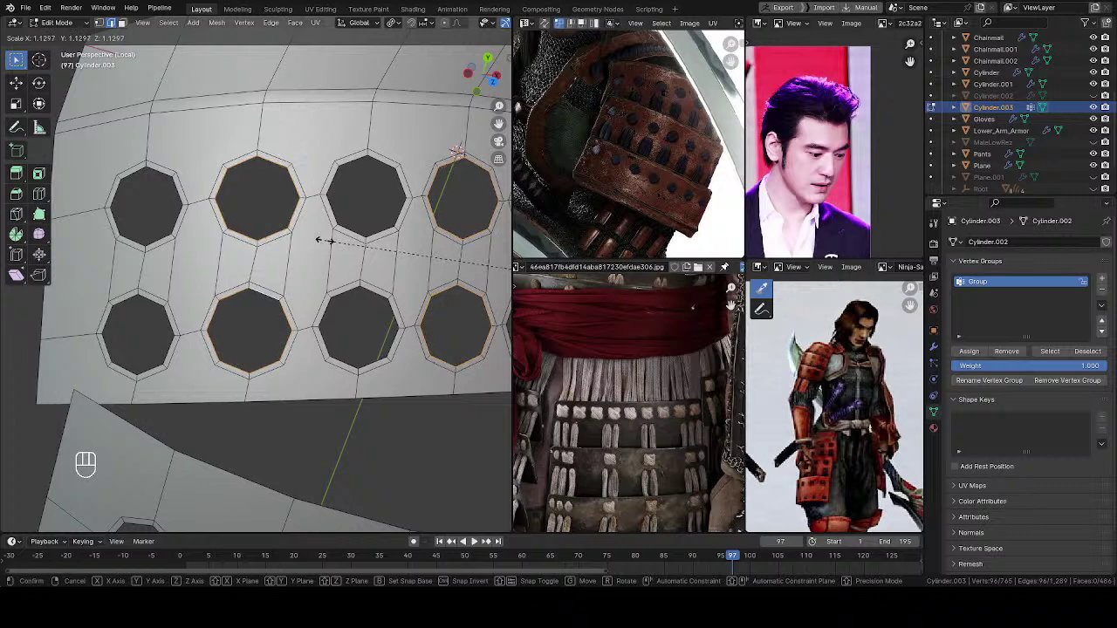
{"action": "left_click", "coordinate": [323, 240]}
{"action": "key", "text": "alt+a"}
{"action": "middle_click_drag", "start_coordinate": [323, 240], "coordinate": [316, 298]}
{"action": "middle_click_drag", "start_coordinate": [317, 299], "coordinate": [349, 231], "text": "ctrl"}
{"action": "key", "text": "ctrl+z"}
{"action": "key", "text": "s"}
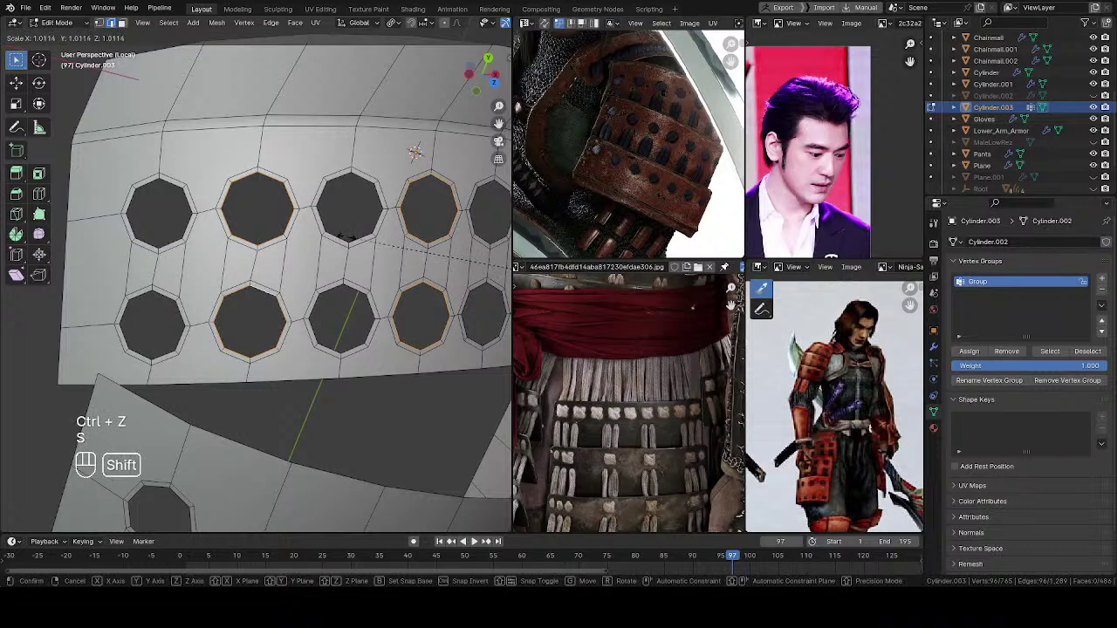
{"action": "left_click", "coordinate": [367, 239]}
{"action": "key", "text": "alt+a"}
Step: Switch to Object Mode, save the file, and check the evenly perforated upper plate
{"action": "middle_click_drag", "start_coordinate": [341, 229], "coordinate": [307, 271], "text": "ctrl"}
{"action": "key", "text": "Tab"}
{"action": "left_click", "coordinate": [247, 292]}
{"action": "middle_click_drag", "start_coordinate": [278, 310], "coordinate": [360, 290], "text": "ctrl"}
{"action": "key", "text": "ctrl+s"}
{"action": "middle_click_drag", "start_coordinate": [360, 290], "coordinate": [323, 317], "text": "ctrl"}
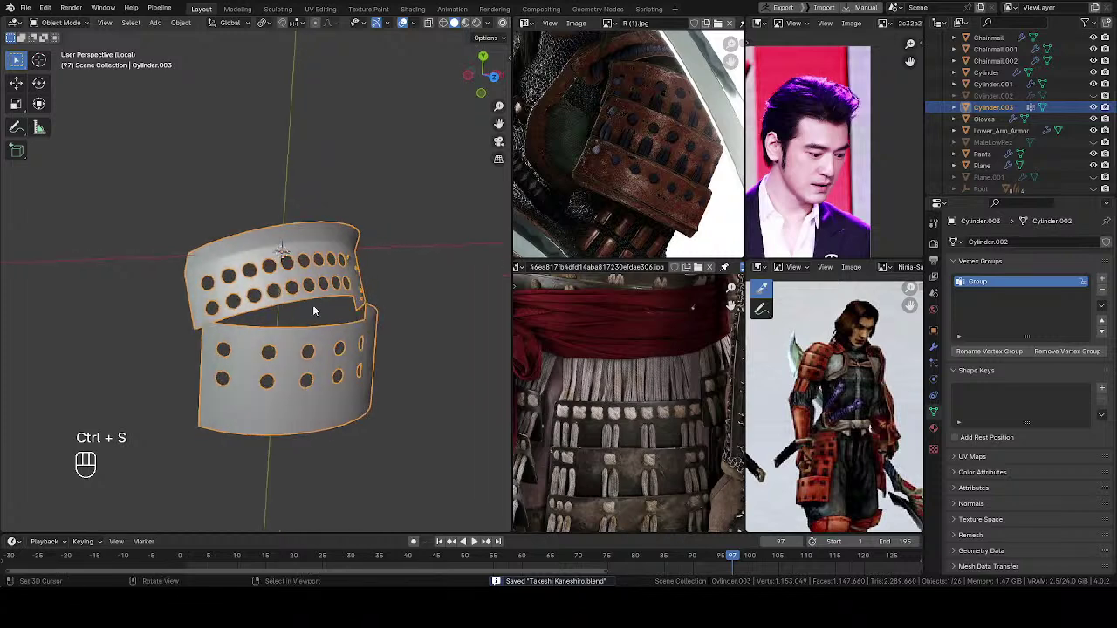
{"action": "middle_click_drag", "start_coordinate": [245, 254], "coordinate": [222, 312], "text": "ctrl"}
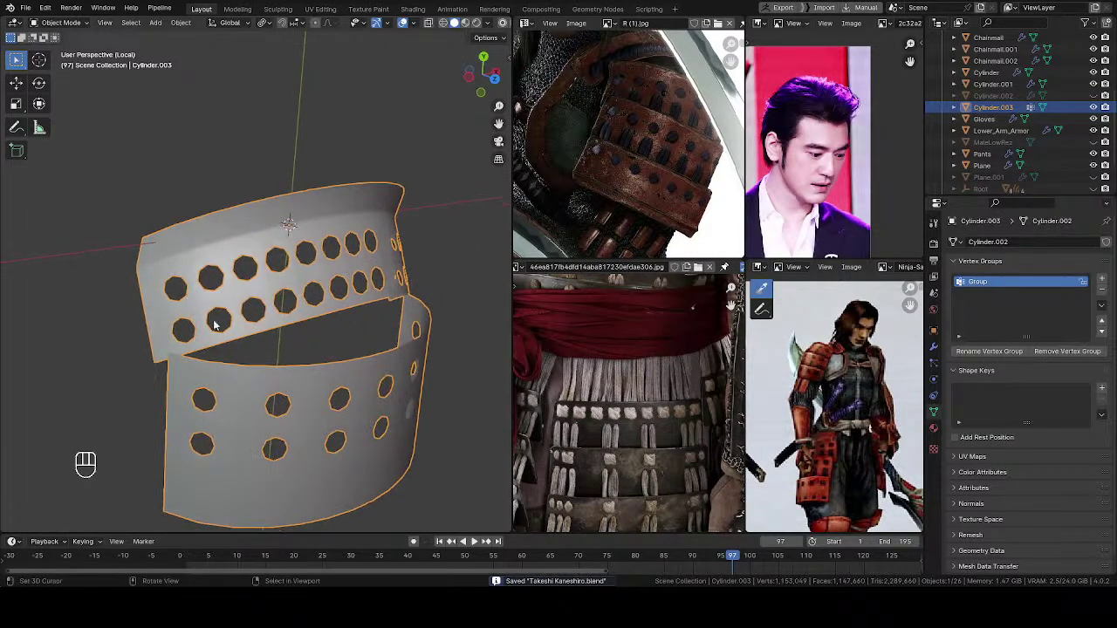
{"action": "middle_click_drag", "start_coordinate": [153, 229], "coordinate": [173, 279]}
{"action": "middle_click_drag", "start_coordinate": [162, 286], "coordinate": [226, 275]}
Step: In Edit Mode with vertex selection, box-select the upper plate's flared edge and upper hole row
{"action": "key", "text": "Tab"}
{"action": "left_click", "coordinate": [340, 272]}
{"action": "middle_click_drag", "start_coordinate": [336, 278], "coordinate": [237, 304], "text": "ctrl"}
{"action": "middle_click_drag", "start_coordinate": [238, 304], "coordinate": [202, 277], "text": "shift"}
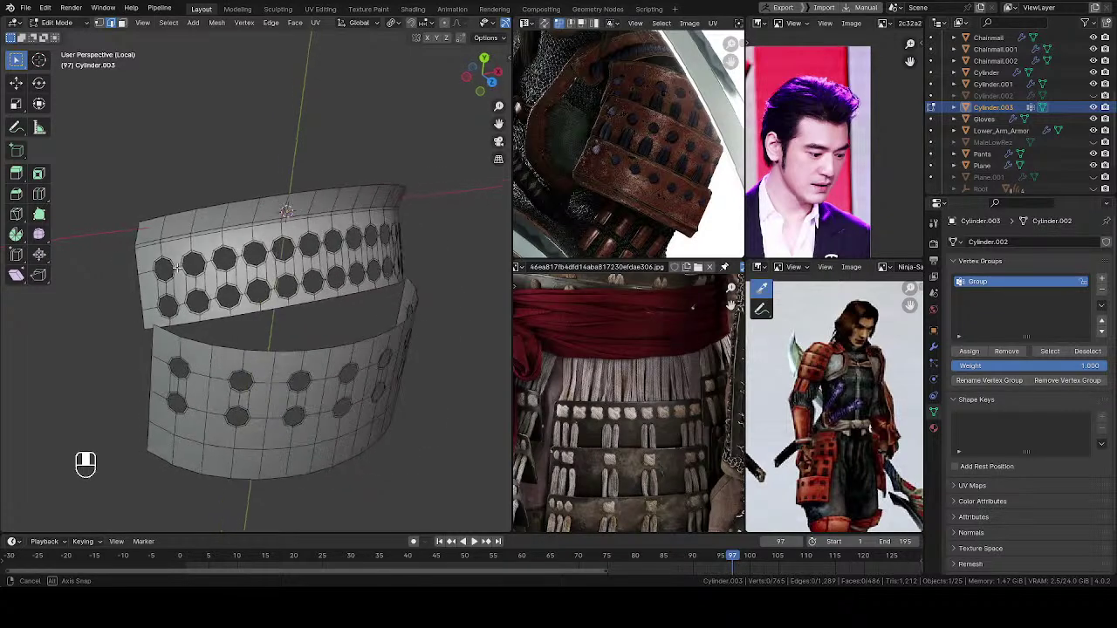
{"action": "middle_click_drag", "start_coordinate": [140, 262], "coordinate": [249, 219]}
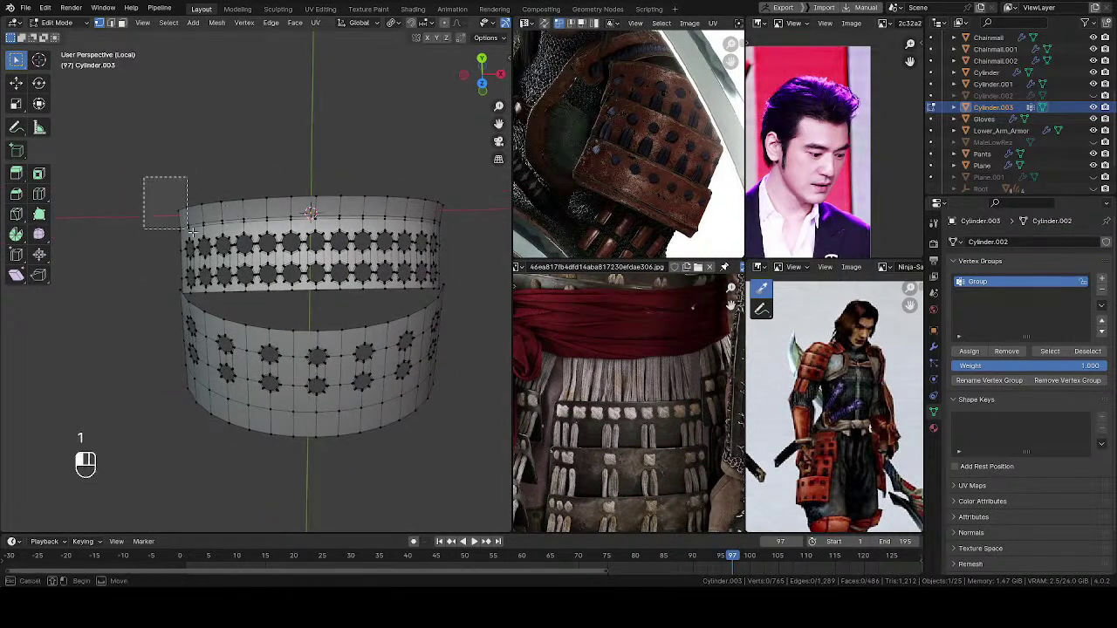
{"action": "left_click_drag", "start_coordinate": [488, 258], "coordinate": [485, 256]}
{"action": "middle_click_drag", "start_coordinate": [378, 268], "coordinate": [443, 281]}
{"action": "middle_click_drag", "start_coordinate": [444, 281], "coordinate": [338, 371], "text": "ctrl"}
{"action": "middle_click_drag", "start_coordinate": [338, 371], "coordinate": [337, 267]}
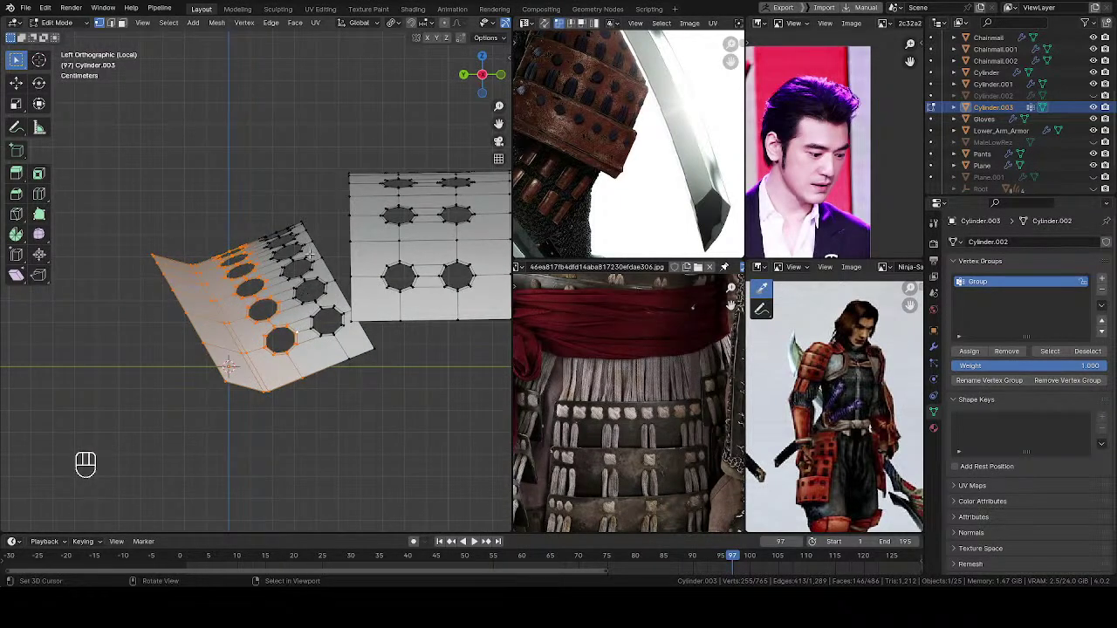
{"action": "middle_click_drag", "start_coordinate": [360, 248], "coordinate": [379, 270], "text": "shift"}
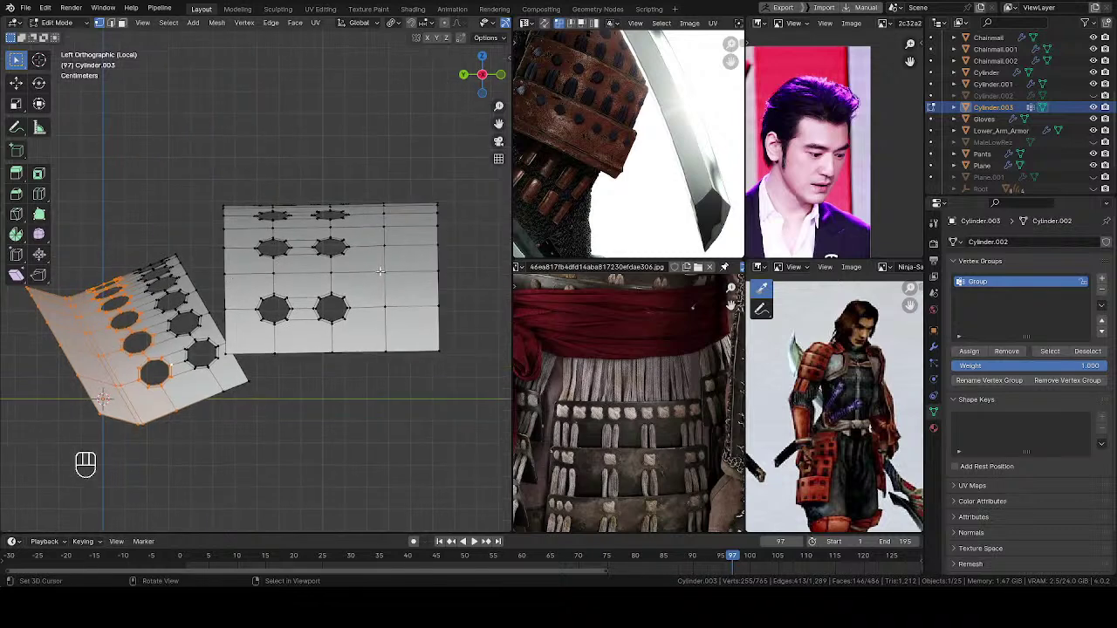
Step: Add the whole lower plate, invert the selection, and move the upper plate's lower hole row and edge about 0.0047 m toward its upper row
{"action": "key", "text": "l"}
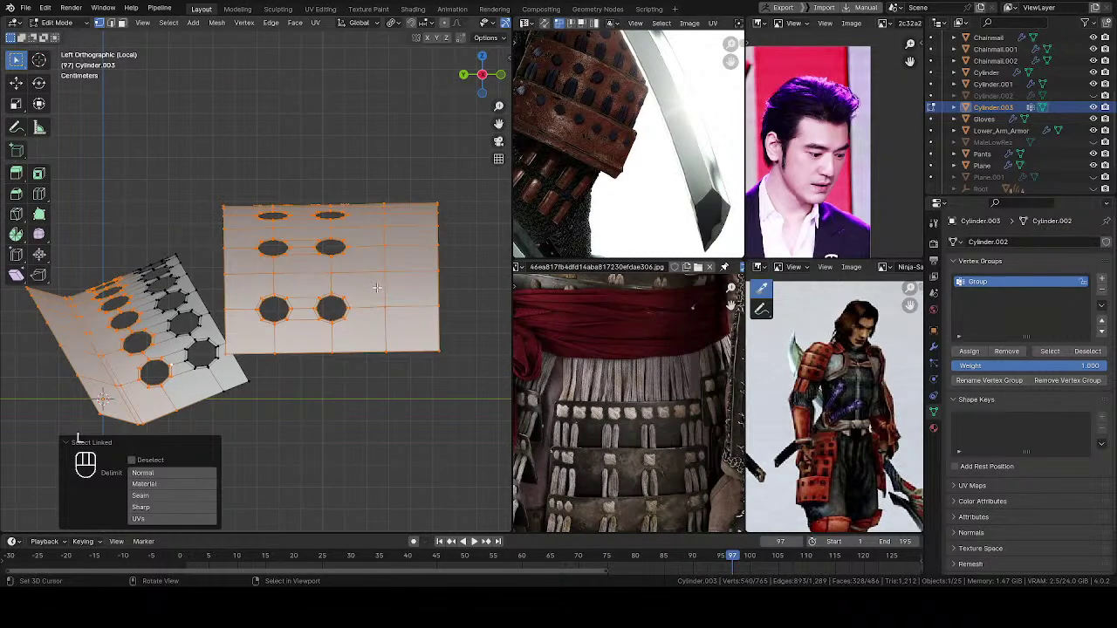
{"action": "key", "text": "ctrl+i"}
{"action": "scroll", "coordinate": [256, 293], "scroll_direction": "up", "scroll_amount": 4}
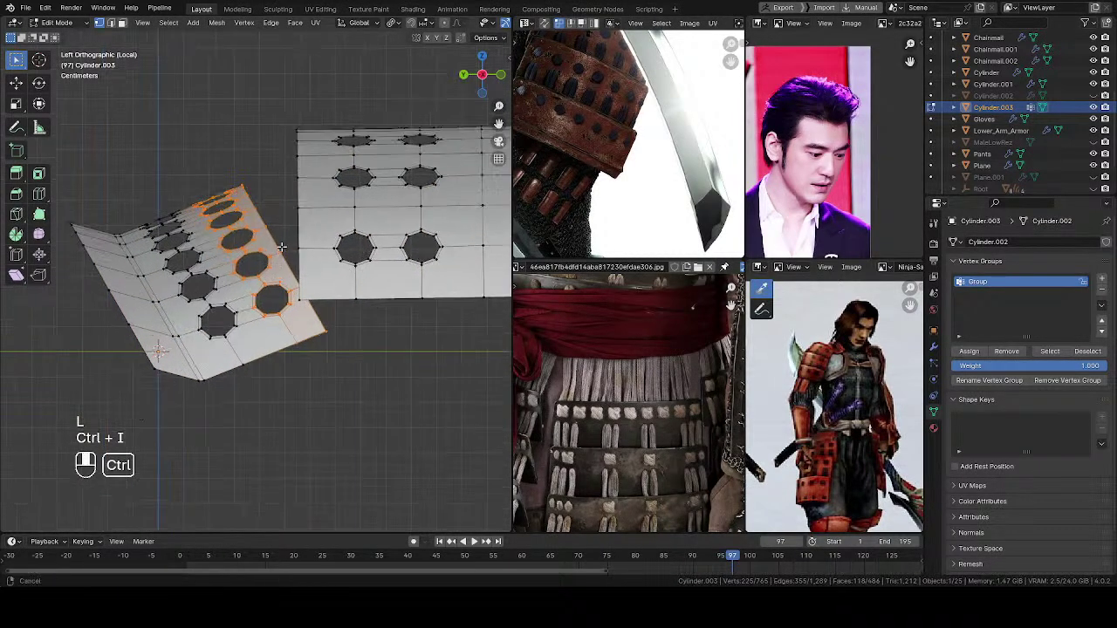
{"action": "key", "text": "g"}
{"action": "key", "text": "shift"}
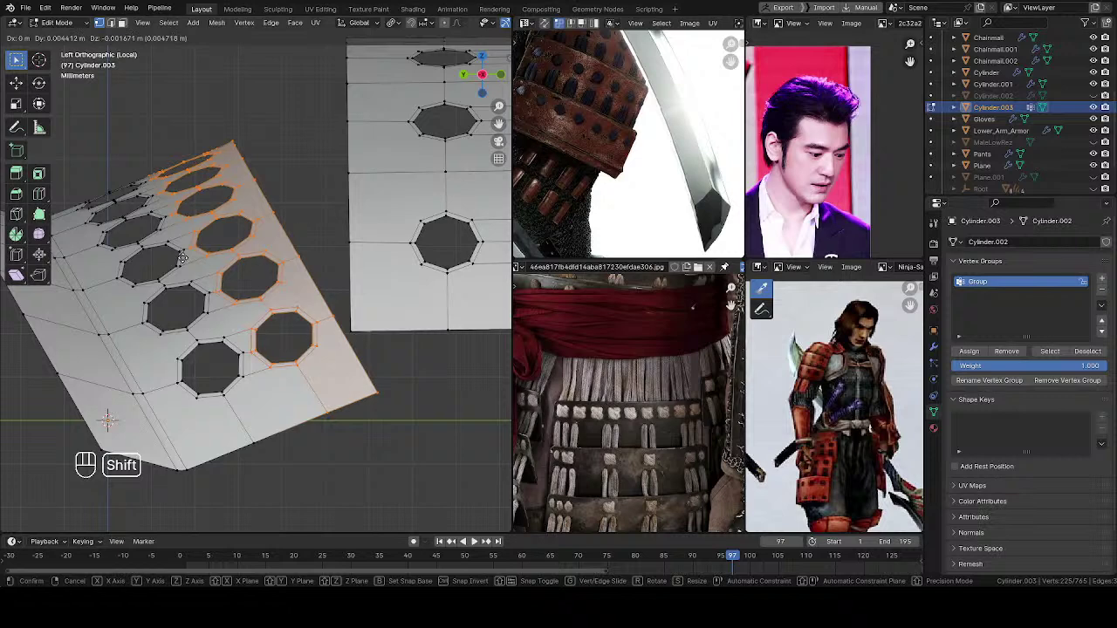
{"action": "left_click", "coordinate": [182, 254], "text": "shift"}
{"action": "key", "text": "alt+a"}
Step: Examine the spacing of the hole rows on both plates in Object Mode
{"action": "middle_click_drag", "start_coordinate": [192, 259], "coordinate": [198, 301], "text": "ctrl"}
{"action": "middle_click_drag", "start_coordinate": [198, 302], "coordinate": [278, 278]}
{"action": "key", "text": "Tab"}
{"action": "key", "text": "q"}
{"action": "key", "text": "z"}
{"action": "middle_click_drag", "start_coordinate": [298, 325], "coordinate": [386, 232]}
Step: In Edit Mode, select the entire lower plate and move it 0.007788 m in Y and -0.004045 m in Z
{"action": "key", "text": "Tab"}
{"action": "middle_click_drag", "start_coordinate": [350, 361], "coordinate": [411, 282]}
{"action": "key", "text": "z"}
{"action": "left_click", "coordinate": [355, 335]}
{"action": "middle_click_drag", "start_coordinate": [354, 335], "coordinate": [364, 419]}
{"action": "key", "text": "l"}
{"action": "middle_click_drag", "start_coordinate": [429, 347], "coordinate": [393, 319]}
{"action": "middle_click_drag", "start_coordinate": [393, 319], "coordinate": [339, 331]}
{"action": "middle_click_drag", "start_coordinate": [355, 376], "coordinate": [334, 350], "text": "shift"}
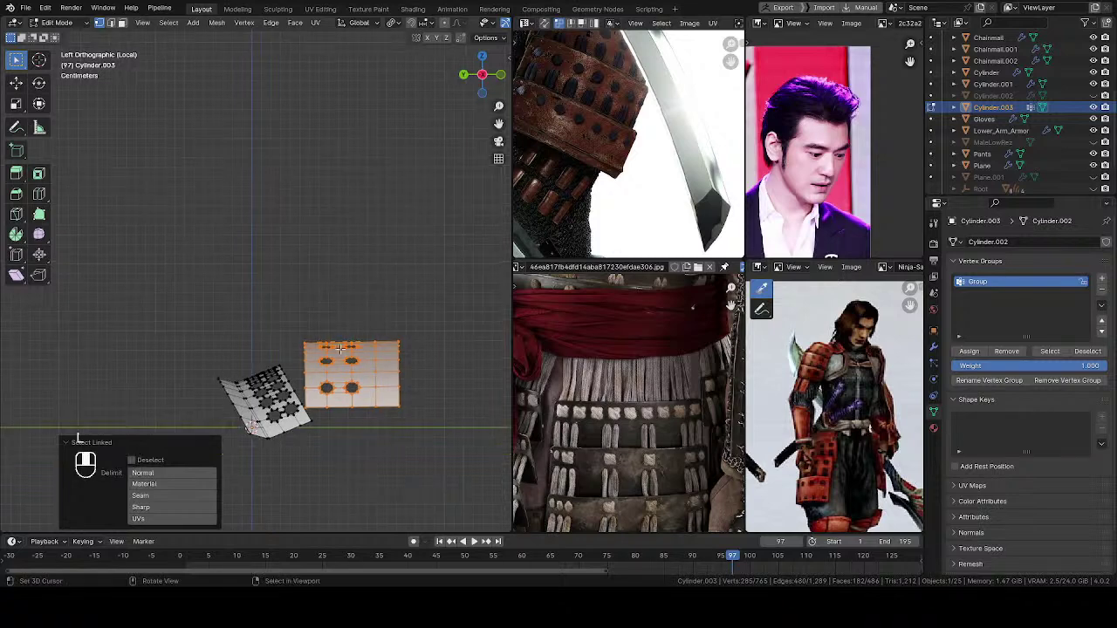
{"action": "key", "text": "g"}
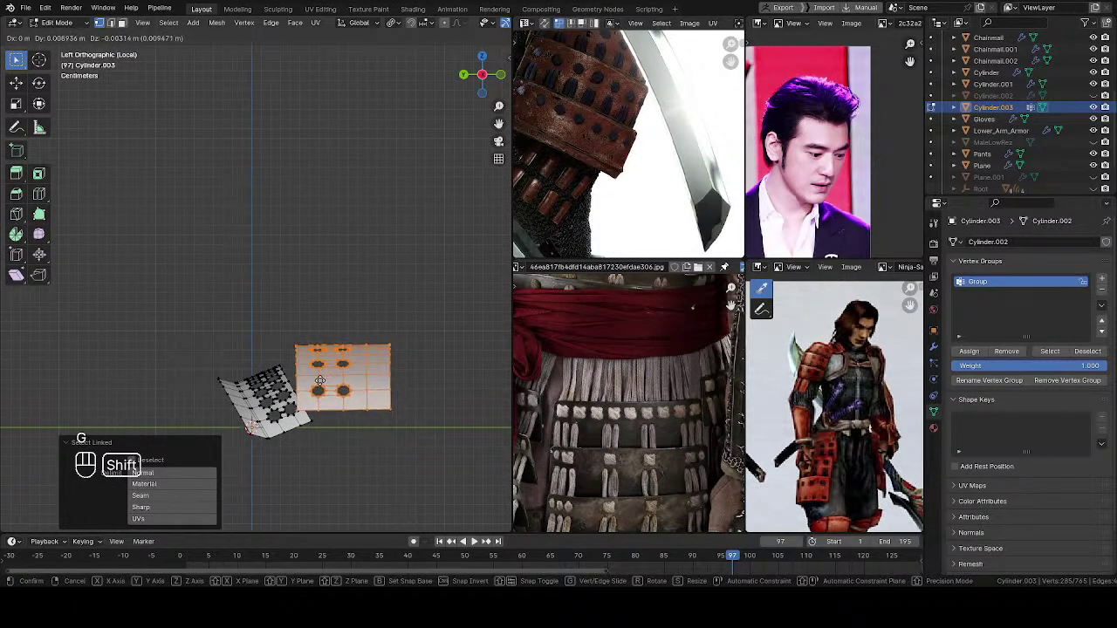
{"action": "left_click", "coordinate": [327, 386]}
{"action": "middle_click_drag", "start_coordinate": [385, 349], "coordinate": [327, 338], "text": "shift"}
Step: Return to Object Mode and save the file
{"action": "key", "text": "Tab"}
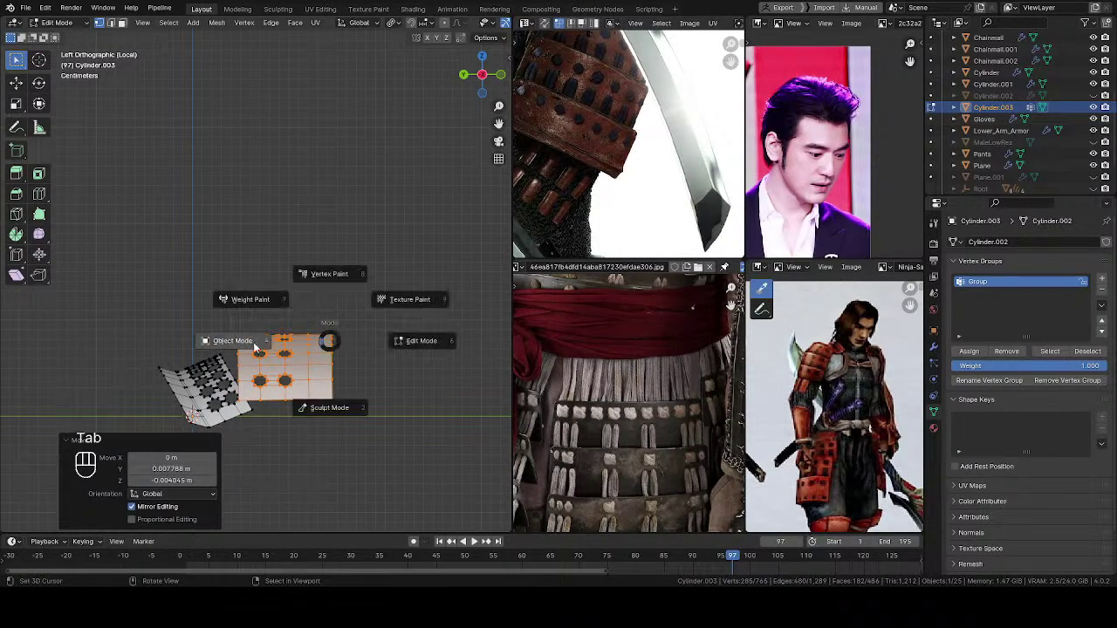
{"action": "left_click", "coordinate": [236, 339]}
{"action": "middle_click_drag", "start_coordinate": [608, 99], "coordinate": [648, 203]}
{"action": "middle_click_drag", "start_coordinate": [323, 334], "coordinate": [374, 380]}
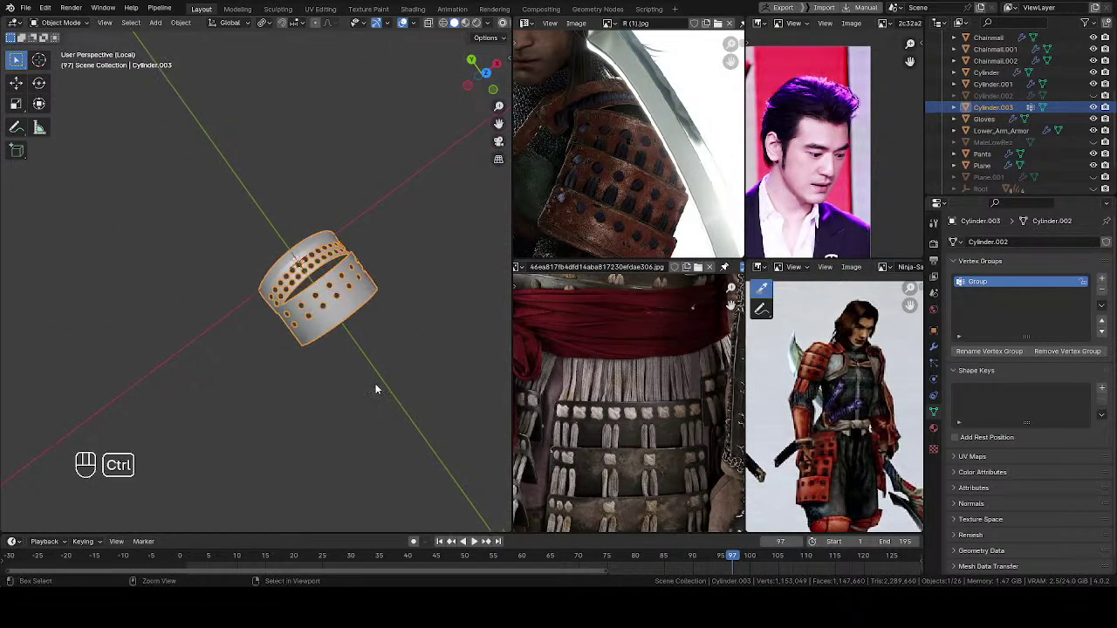
{"action": "key", "text": "ctrl+s"}
Step: Leave local view, select the existing shoulder armour on the character, and display its modifier stack
{"action": "scroll", "coordinate": [362, 347], "scroll_direction": "down", "scroll_amount": 2}
{"action": "key", "text": "slash"}
{"action": "middle_click_drag", "start_coordinate": [338, 254], "coordinate": [305, 370], "text": "shift"}
{"action": "middle_click_drag", "start_coordinate": [306, 370], "coordinate": [289, 220], "text": "ctrl"}
{"action": "left_click", "coordinate": [259, 307]}
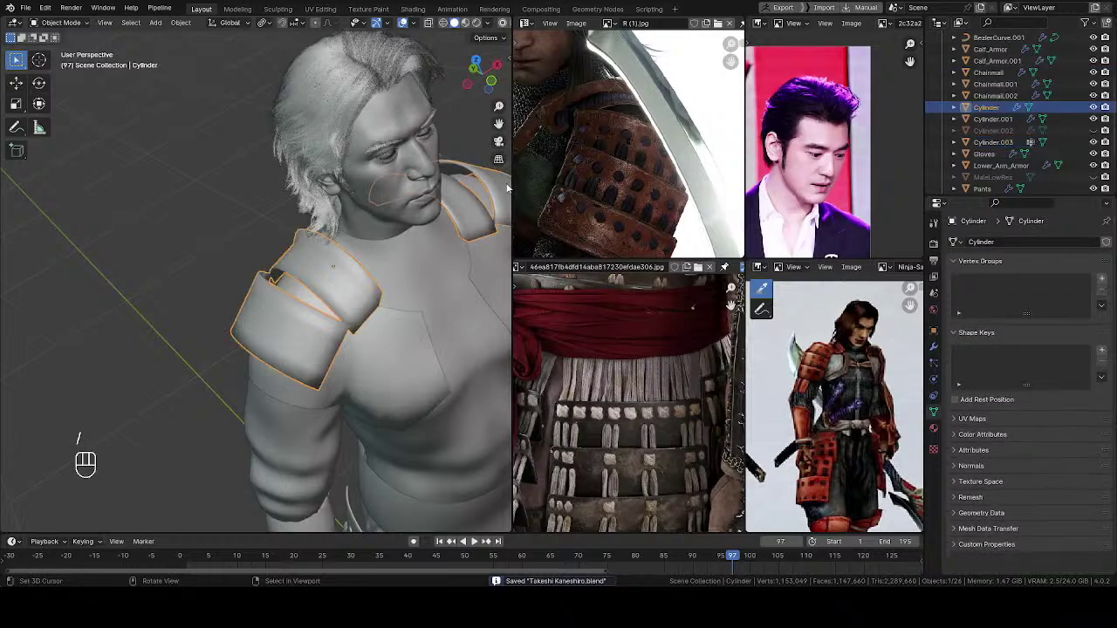
{"action": "left_click", "coordinate": [933, 357]}
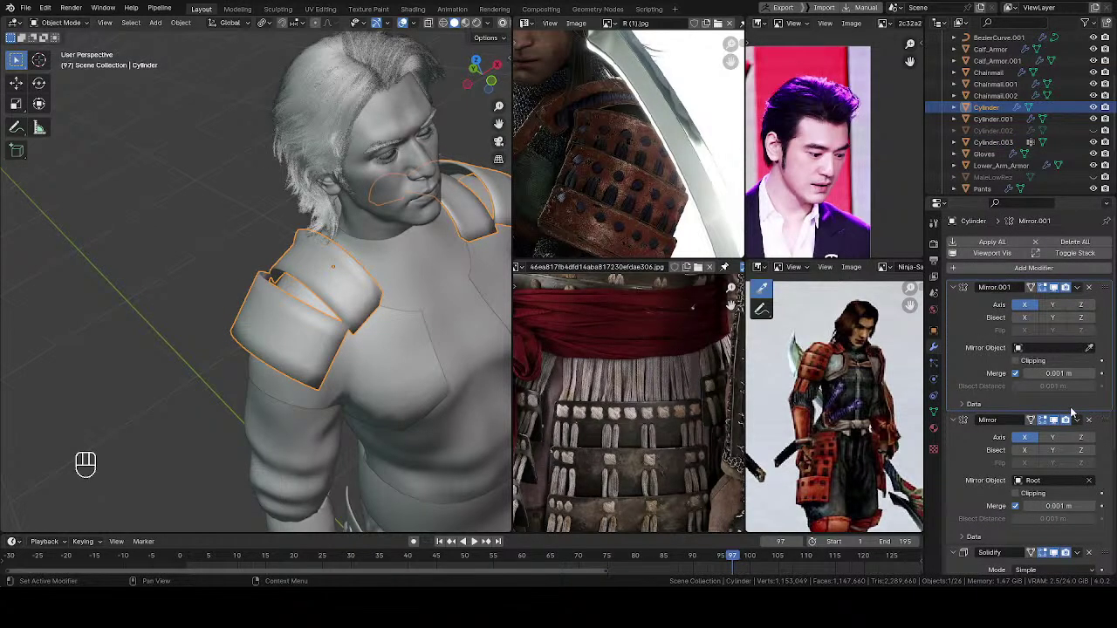
Step: Select the perforated plates lying at the character's feet and isolate them in local view
{"action": "middle_click_drag", "start_coordinate": [234, 312], "coordinate": [237, 188], "text": "shift"}
{"action": "middle_click_drag", "start_coordinate": [238, 188], "coordinate": [239, 232], "text": "ctrl"}
{"action": "middle_click_drag", "start_coordinate": [248, 393], "coordinate": [253, 297]}
{"action": "left_click", "coordinate": [249, 395]}
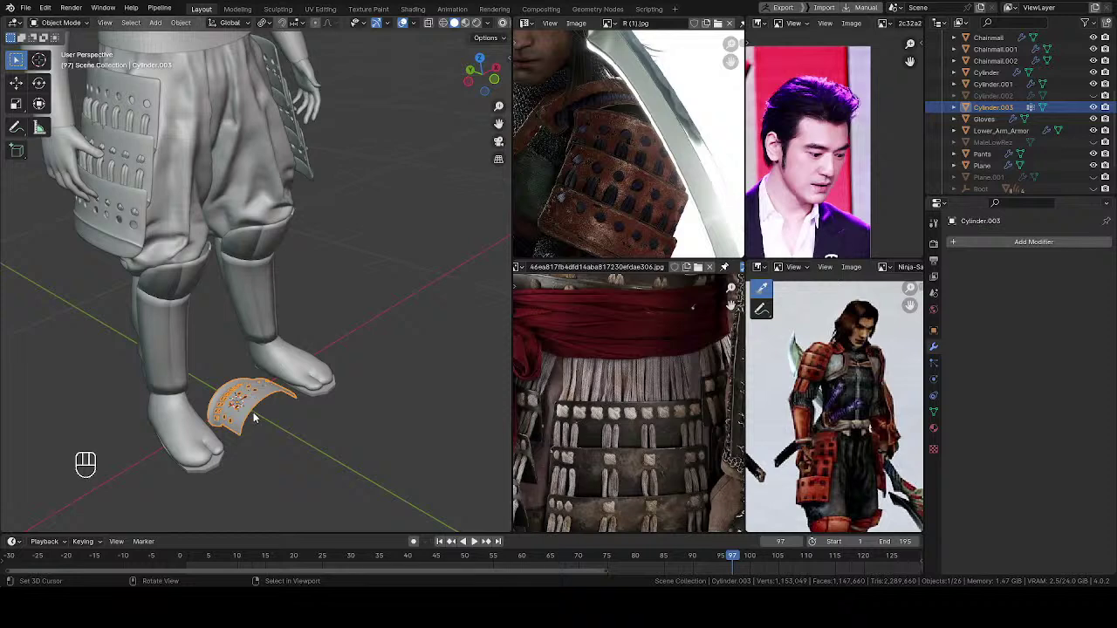
{"action": "key", "text": "KP_Divide"}
Step: In Edit Mode, box-select the positive X half of both plates in top view with X-ray, delete it, and return to Object Mode
{"action": "key", "text": "Tab"}
{"action": "middle_click_drag", "start_coordinate": [406, 274], "coordinate": [303, 414]}
{"action": "key", "text": "alt+a"}
{"action": "middle_click_drag", "start_coordinate": [304, 414], "coordinate": [392, 267], "text": "ctrl"}
{"action": "key", "text": "z"}
{"action": "left_click_drag", "start_coordinate": [466, 98], "coordinate": [283, 508]}
{"action": "middle_click_drag", "start_coordinate": [324, 404], "coordinate": [330, 536], "text": "ctrl"}
{"action": "key", "text": "x"}
{"action": "left_click", "coordinate": [327, 267]}
{"action": "key", "text": "Tab"}
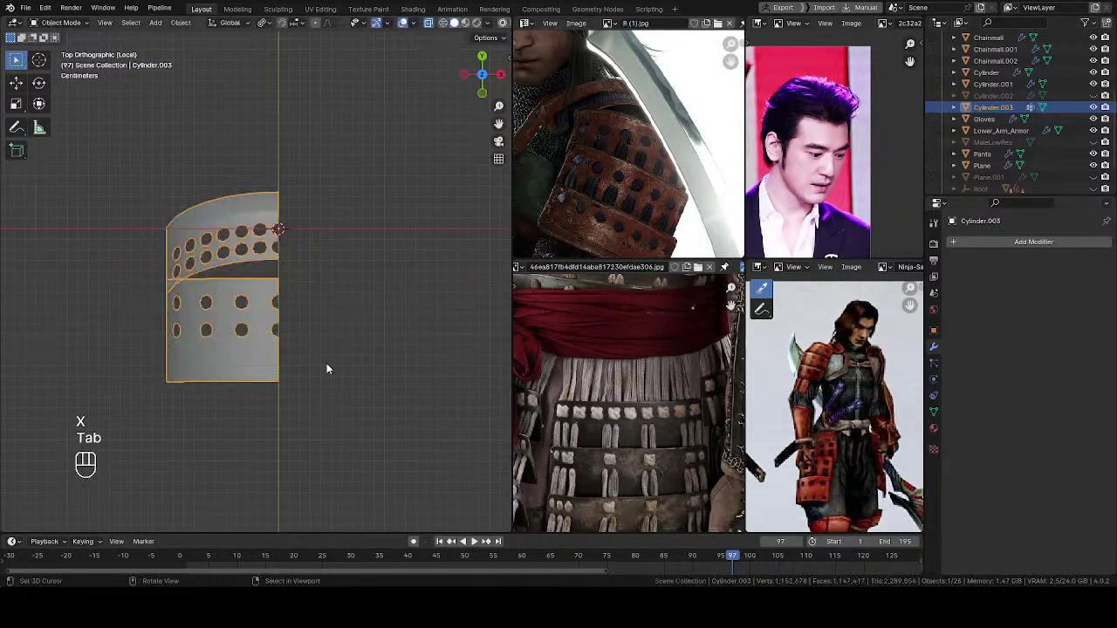
Step: Add a Mirror modifier on the X axis with clipping enabled to the halved perforated plates
{"action": "left_click", "coordinate": [990, 244]}
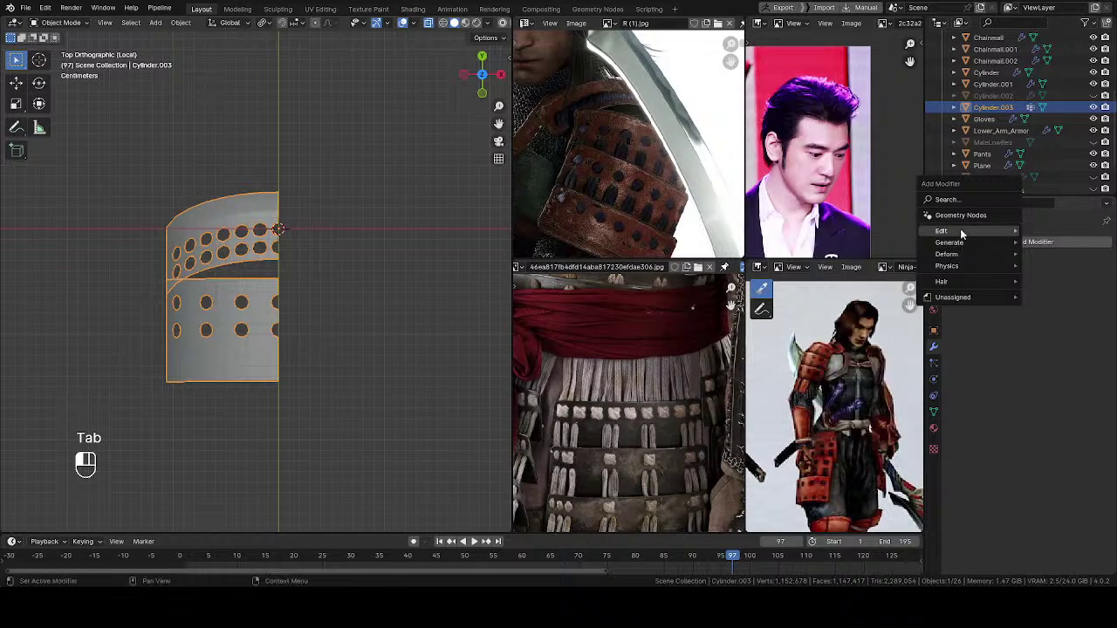
{"action": "mouse_move", "coordinate": [954, 249]}
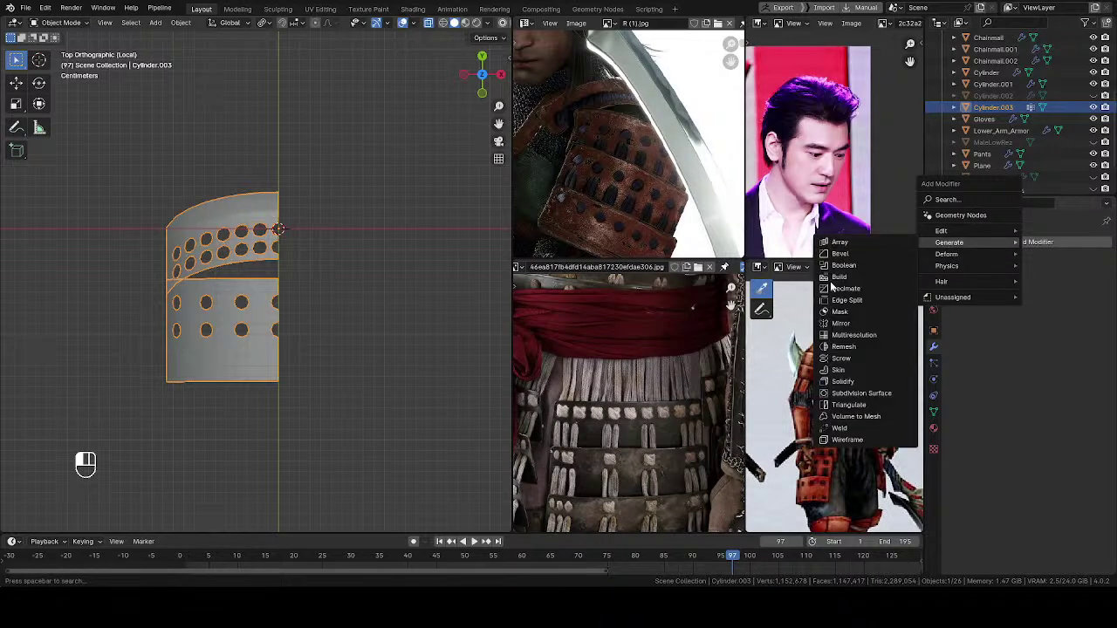
{"action": "left_click", "coordinate": [842, 323]}
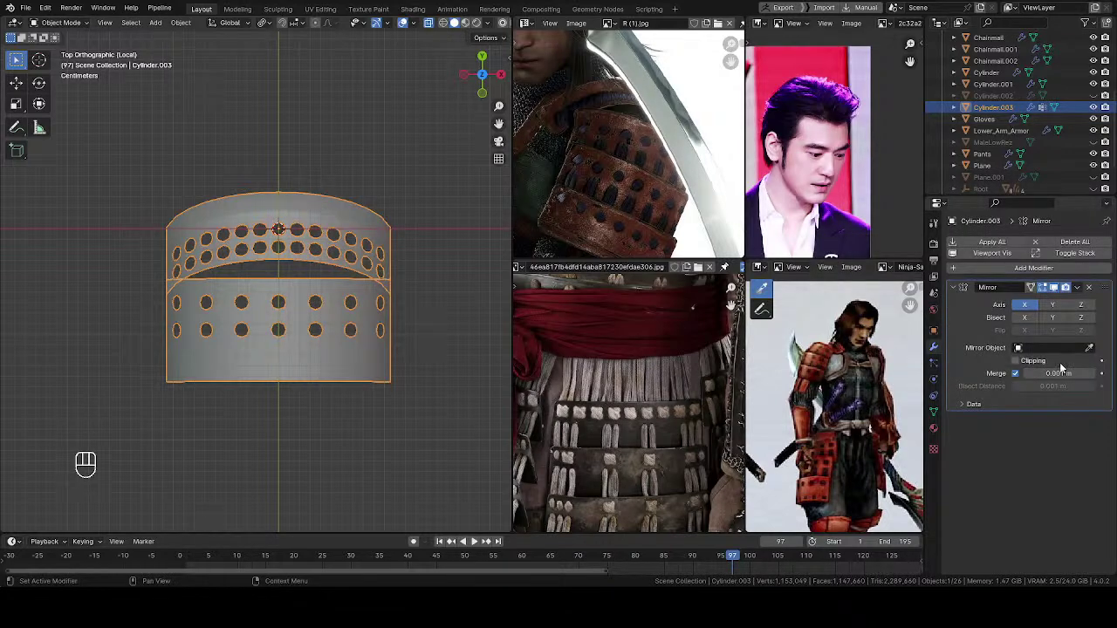
{"action": "middle_click_drag", "start_coordinate": [323, 347], "coordinate": [313, 306], "text": "ctrl"}
{"action": "key", "text": "z"}
{"action": "left_click", "coordinate": [296, 434]}
{"action": "middle_click_drag", "start_coordinate": [305, 349], "coordinate": [367, 262]}
{"action": "middle_click_drag", "start_coordinate": [354, 276], "coordinate": [351, 392], "text": "ctrl"}
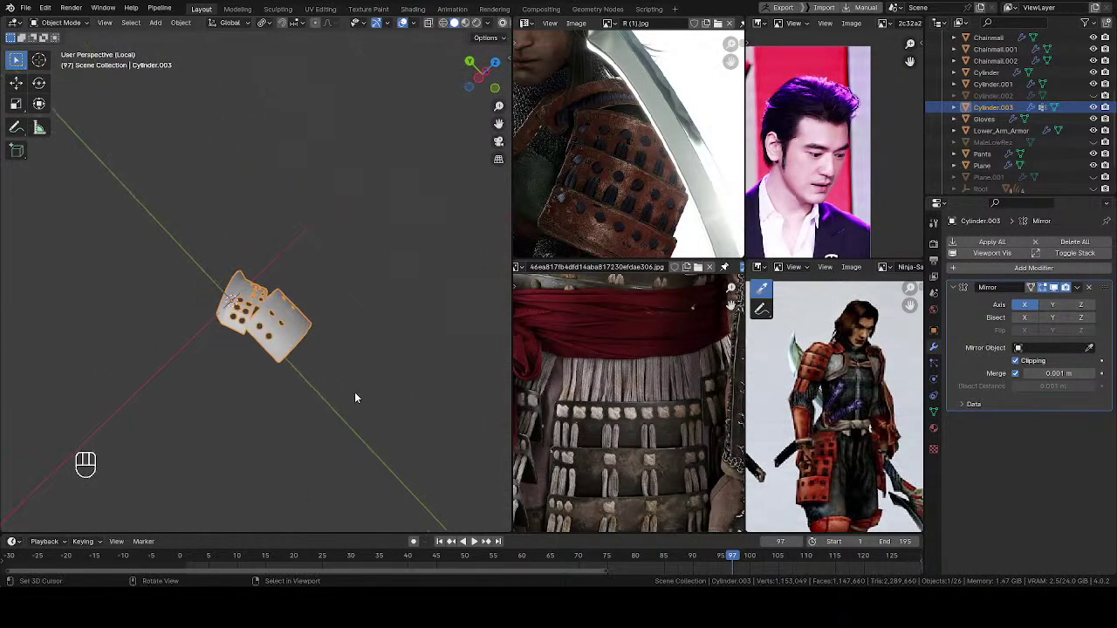
Step: Leave local view, check the existing shoulder armour's modifiers, and display the mesh data of the perforated plates at the character's feet
{"action": "key", "text": "slash"}
{"action": "middle_click_drag", "start_coordinate": [186, 217], "coordinate": [305, 175]}
{"action": "scroll", "coordinate": [293, 295], "scroll_direction": "down", "scroll_amount": 3}
{"action": "mouse_move", "coordinate": [305, 174]}
{"action": "middle_mouse_down", "text": "shift"}
{"action": "mouse_move", "coordinate": [288, 428]}
{"action": "mouse_move", "coordinate": [320, 299]}
{"action": "mouse_move", "coordinate": [313, 172]}
{"action": "middle_mouse_up", "text": "shift"}
{"action": "scroll", "coordinate": [288, 428], "scroll_direction": "up", "scroll_amount": 3}
{"action": "left_click", "coordinate": [193, 176]}
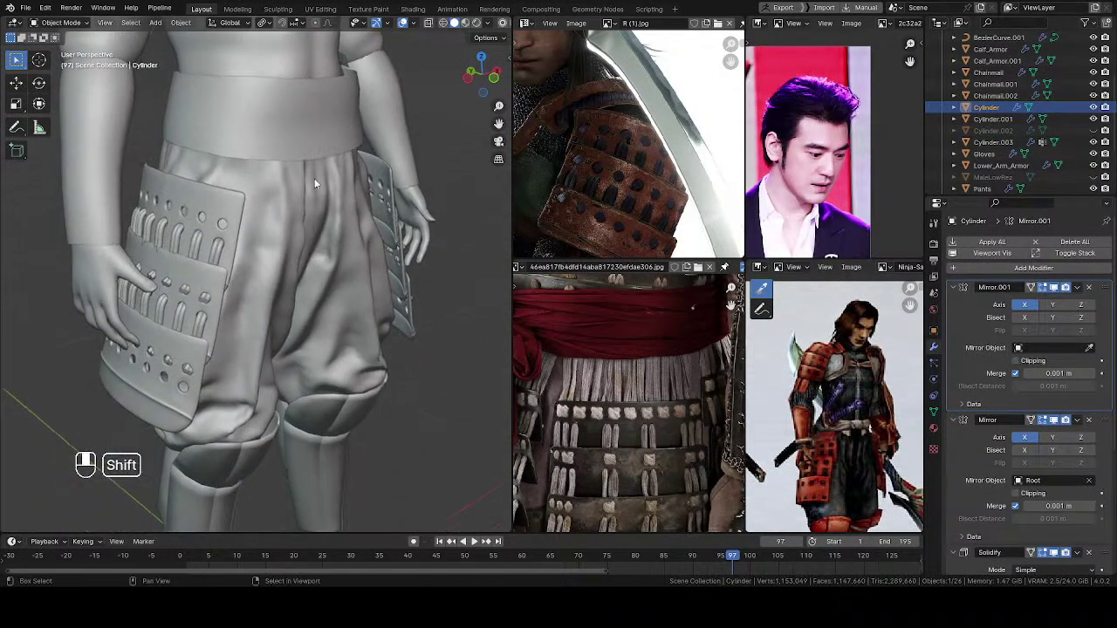
{"action": "scroll", "coordinate": [314, 171], "scroll_direction": "down", "scroll_amount": 4}
{"action": "left_click", "coordinate": [280, 474]}
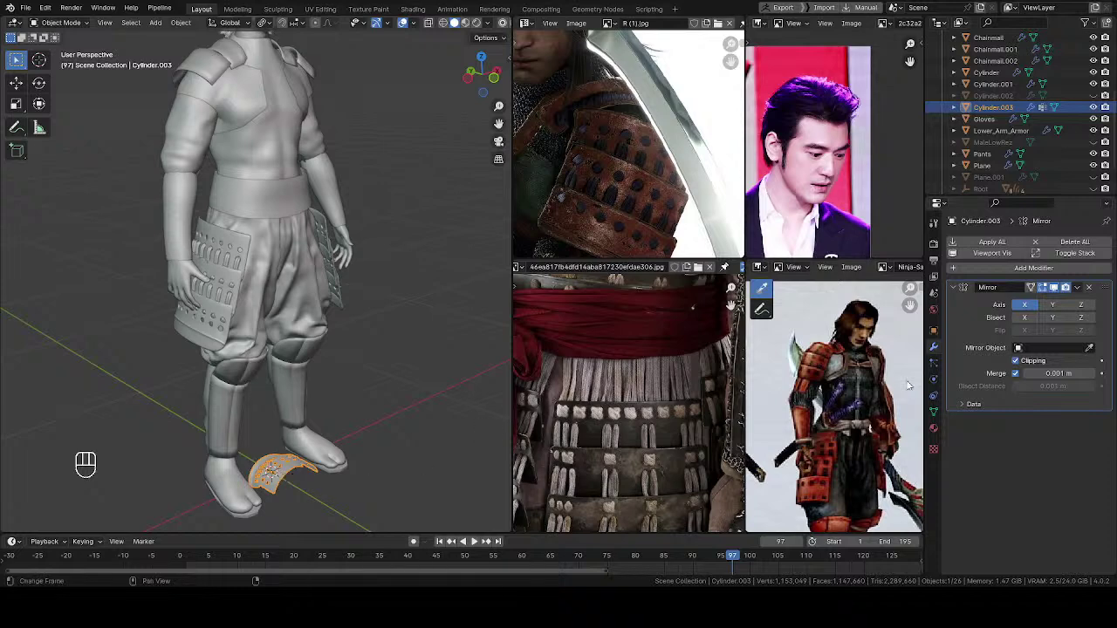
{"action": "left_click", "coordinate": [935, 412]}
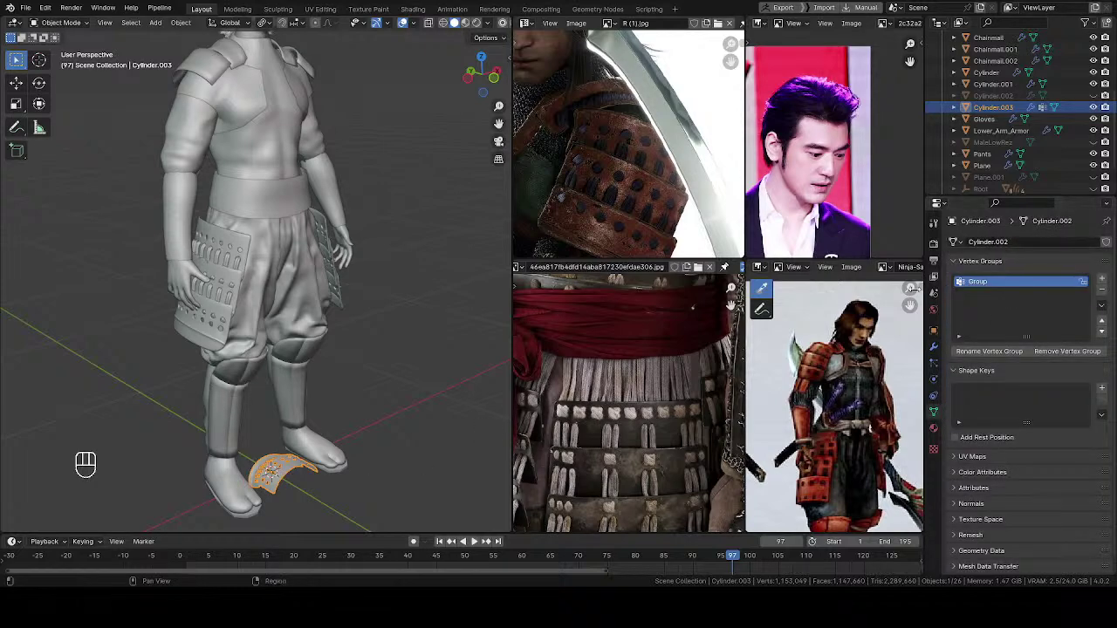
Step: Select the existing shoulder armour and turn off the viewport display of its Mirror.001 modifier
{"action": "middle_click_drag", "start_coordinate": [496, 324], "coordinate": [270, 283], "text": "shift"}
{"action": "left_click", "coordinate": [270, 283]}
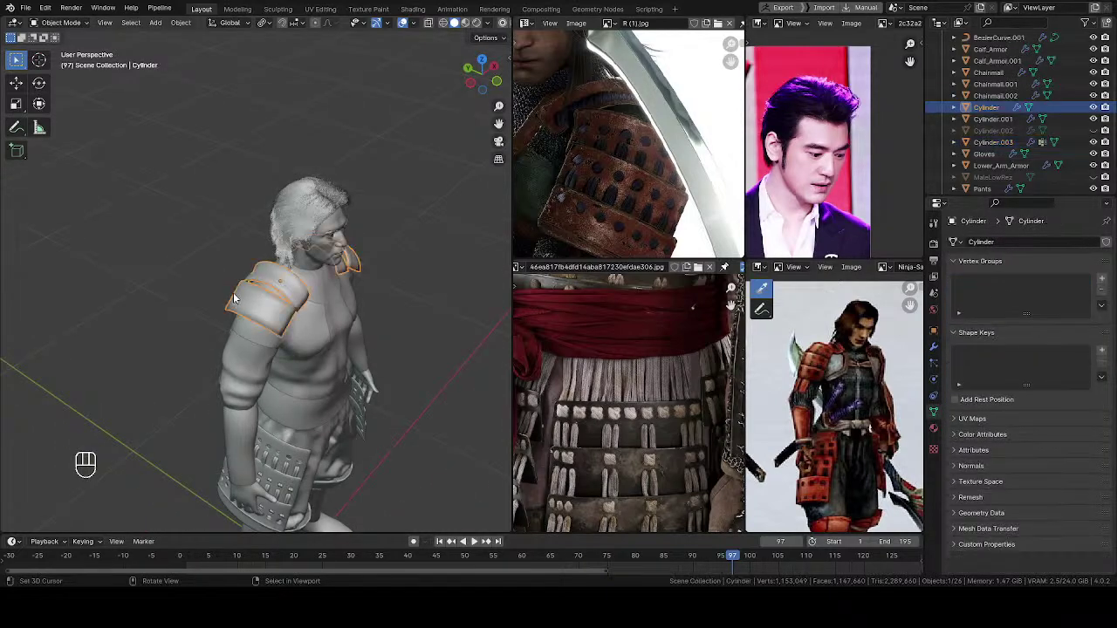
{"action": "left_click", "coordinate": [934, 346]}
{"action": "scroll", "coordinate": [1001, 413], "scroll_direction": "down", "scroll_amount": 2}
{"action": "scroll", "coordinate": [1043, 334], "scroll_direction": "up", "scroll_amount": 2}
{"action": "left_click", "coordinate": [1053, 288]}
{"action": "middle_click_drag", "start_coordinate": [275, 384], "coordinate": [278, 345]}
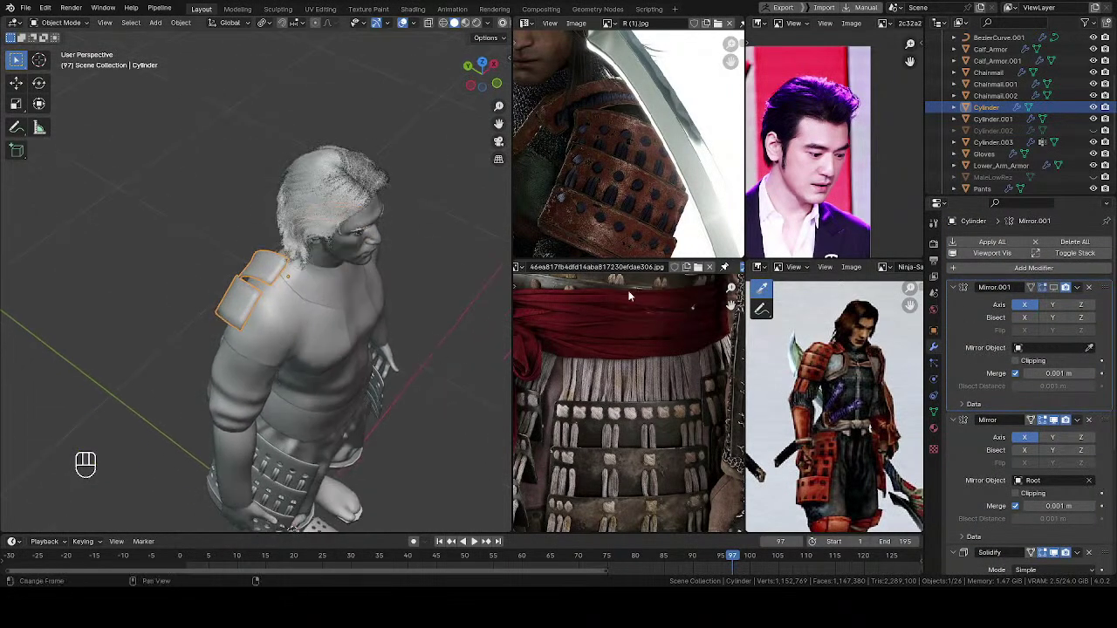
Step: Assign the Cylinder.002 mesh data to the shoulder armour and turn the Mirror.001 viewport display back on
{"action": "left_click", "coordinate": [934, 412]}
{"action": "left_click", "coordinate": [957, 242]}
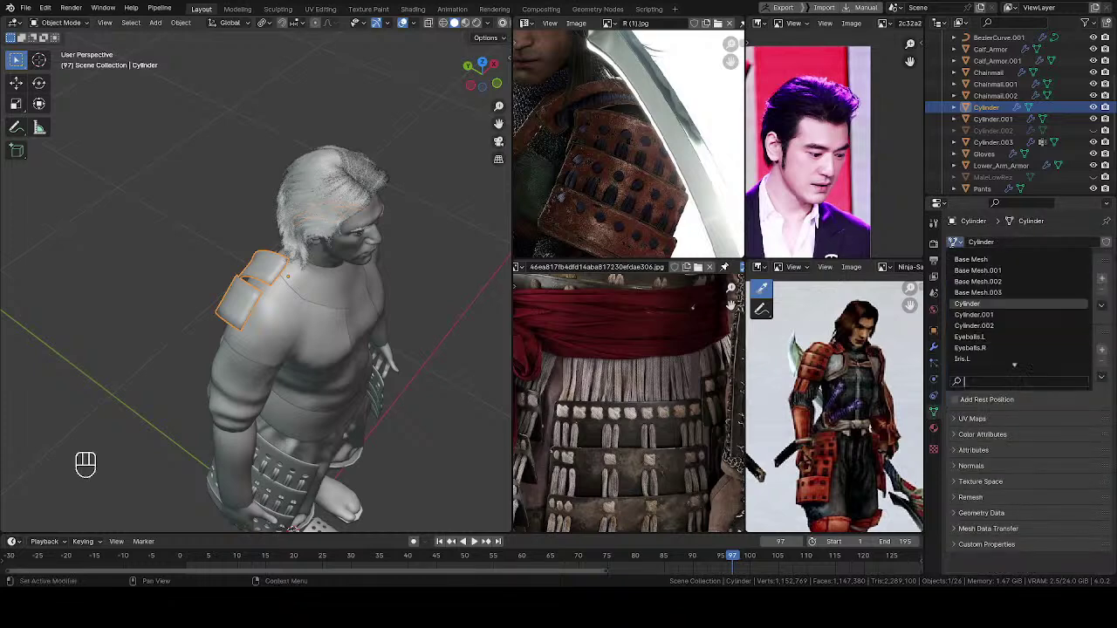
{"action": "left_click", "coordinate": [974, 326]}
{"action": "mouse_move", "coordinate": [392, 345]}
{"action": "middle_mouse_down"}
{"action": "mouse_move", "coordinate": [427, 338]}
{"action": "mouse_move", "coordinate": [388, 330]}
{"action": "middle_mouse_up"}
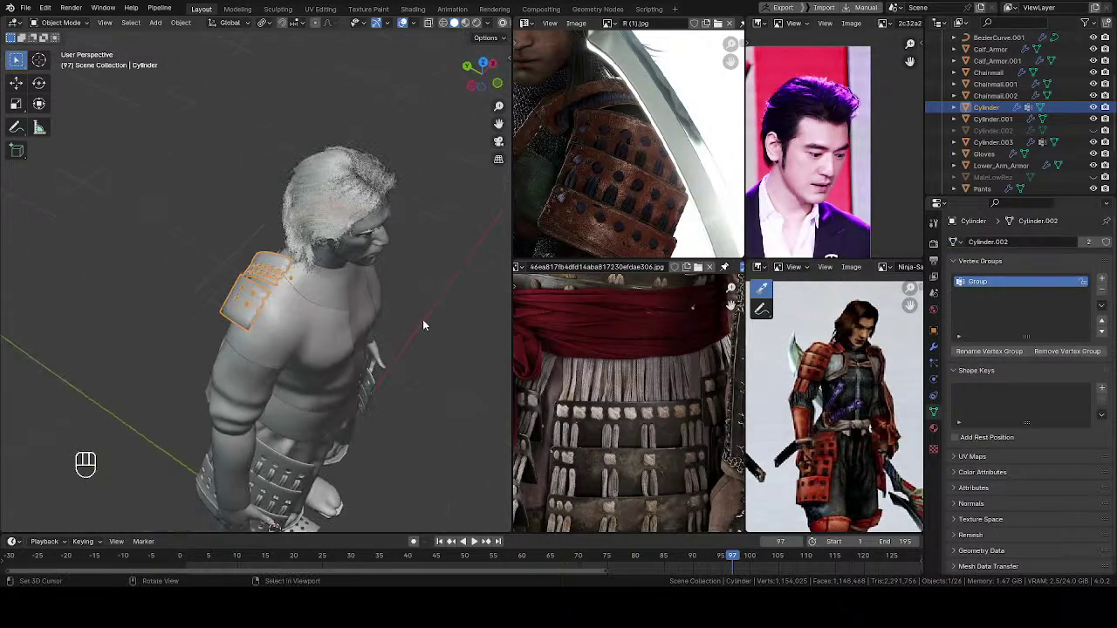
{"action": "left_click", "coordinate": [934, 347]}
{"action": "left_click", "coordinate": [1053, 287]}
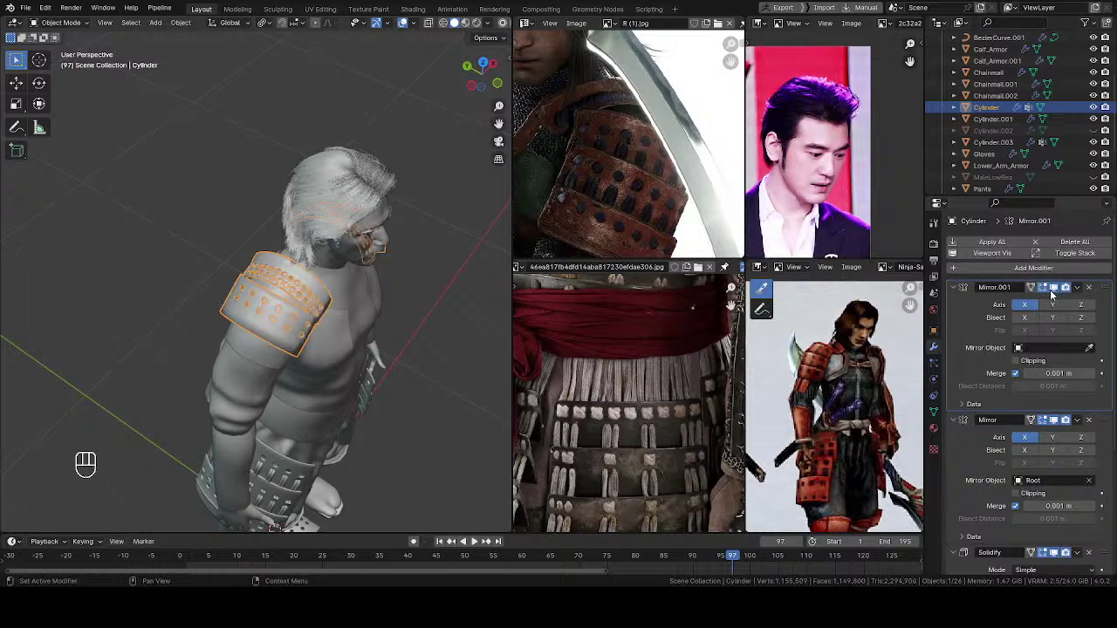
Step: Inspect the perforated shoulder armour under different viewport shading modes and save the file
{"action": "mouse_move", "coordinate": [355, 400]}
{"action": "middle_mouse_down", "text": "ctrl"}
{"action": "mouse_move", "coordinate": [329, 404]}
{"action": "mouse_move", "coordinate": [212, 282]}
{"action": "mouse_move", "coordinate": [238, 341]}
{"action": "mouse_move", "coordinate": [262, 318]}
{"action": "mouse_move", "coordinate": [301, 371]}
{"action": "middle_mouse_up", "text": "ctrl"}
{"action": "key", "text": "z"}
{"action": "left_click", "coordinate": [289, 384]}
{"action": "key", "text": "z"}
{"action": "left_click", "coordinate": [293, 437]}
{"action": "key", "text": "z"}
{"action": "left_click", "coordinate": [293, 353]}
{"action": "middle_click_drag", "start_coordinate": [301, 371], "coordinate": [316, 220], "text": "shift"}
{"action": "key", "text": "ctrl+s"}
Step: Select the perforated plates at the character's feet, isolate them in local view, and enter Edit Mode
{"action": "middle_click_drag", "start_coordinate": [349, 349], "coordinate": [310, 176]}
{"action": "middle_click_drag", "start_coordinate": [274, 251], "coordinate": [439, 218], "text": "ctrl"}
{"action": "middle_click_drag", "start_coordinate": [306, 374], "coordinate": [326, 312], "text": "shift"}
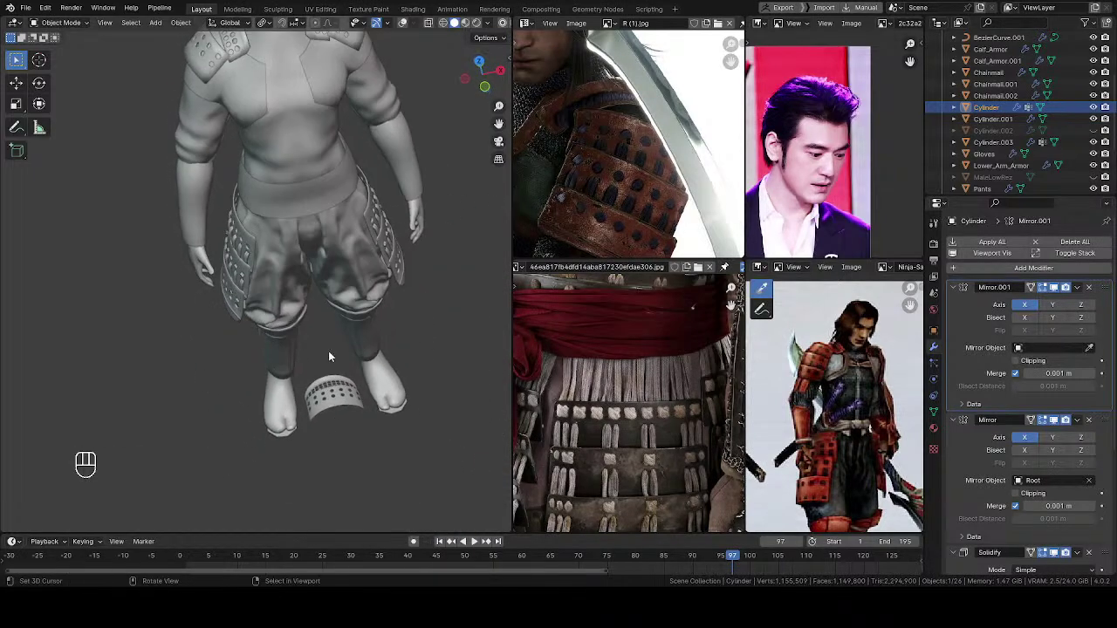
{"action": "left_click", "coordinate": [334, 415]}
{"action": "key", "text": "slash"}
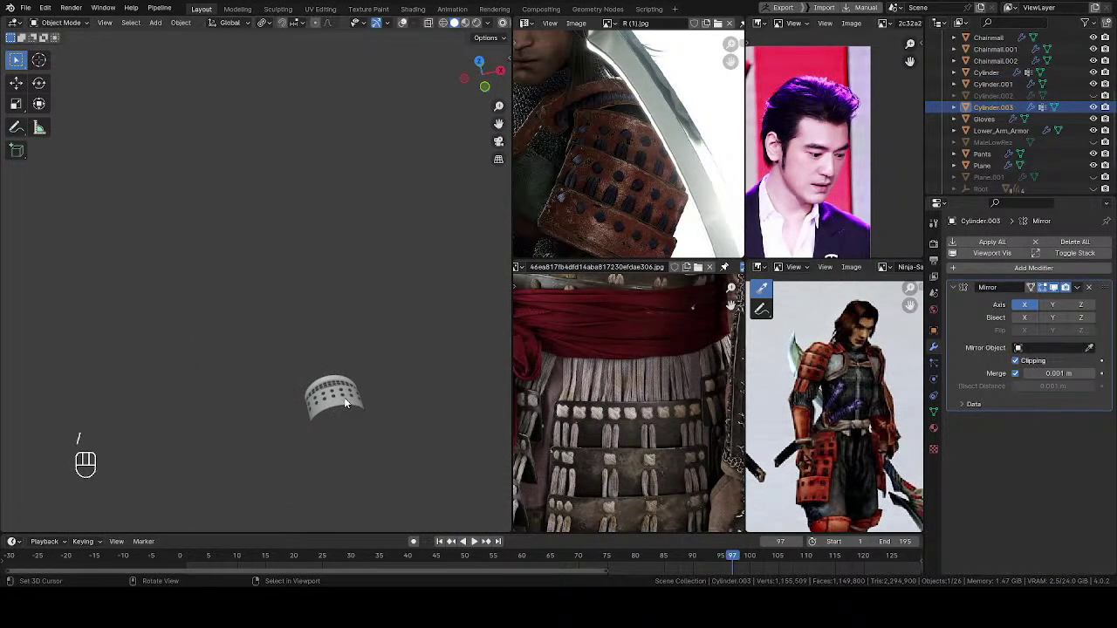
{"action": "key", "text": "Tab"}
{"action": "key", "text": "z"}
{"action": "middle_click_drag", "start_coordinate": [391, 326], "coordinate": [415, 210], "text": "shift"}
{"action": "middle_click_drag", "start_coordinate": [387, 349], "coordinate": [376, 262], "text": "shift"}
{"action": "middle_click_drag", "start_coordinate": [376, 261], "coordinate": [410, 236]}
{"action": "mouse_move", "coordinate": [357, 249]}
{"action": "middle_mouse_down", "text": "shift"}
{"action": "mouse_move", "coordinate": [336, 253]}
{"action": "mouse_move", "coordinate": [339, 288]}
{"action": "mouse_move", "coordinate": [339, 244]}
{"action": "middle_mouse_up", "text": "shift"}
Step: Try to edge-slide the cross loop between the outer holes and the free edge of the level plate, and undo it
{"action": "key", "text": "alt+a"}
{"action": "key", "text": "l"}
{"action": "left_click", "coordinate": [346, 271], "text": "alt"}
{"action": "key", "text": "g"}
{"action": "key", "text": "g"}
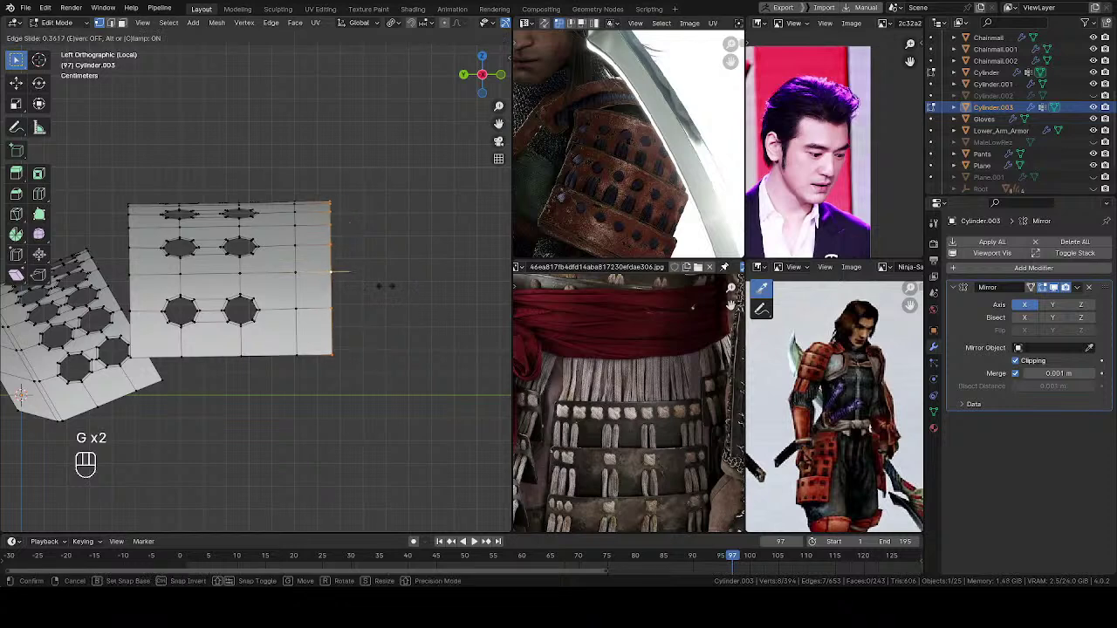
{"action": "left_click", "coordinate": [376, 264]}
{"action": "key", "text": "g"}
{"action": "key", "text": "g"}
{"action": "key", "text": "Escape"}
{"action": "middle_click_drag", "start_coordinate": [376, 272], "coordinate": [332, 262]}
{"action": "key", "text": "g"}
{"action": "key", "text": "g"}
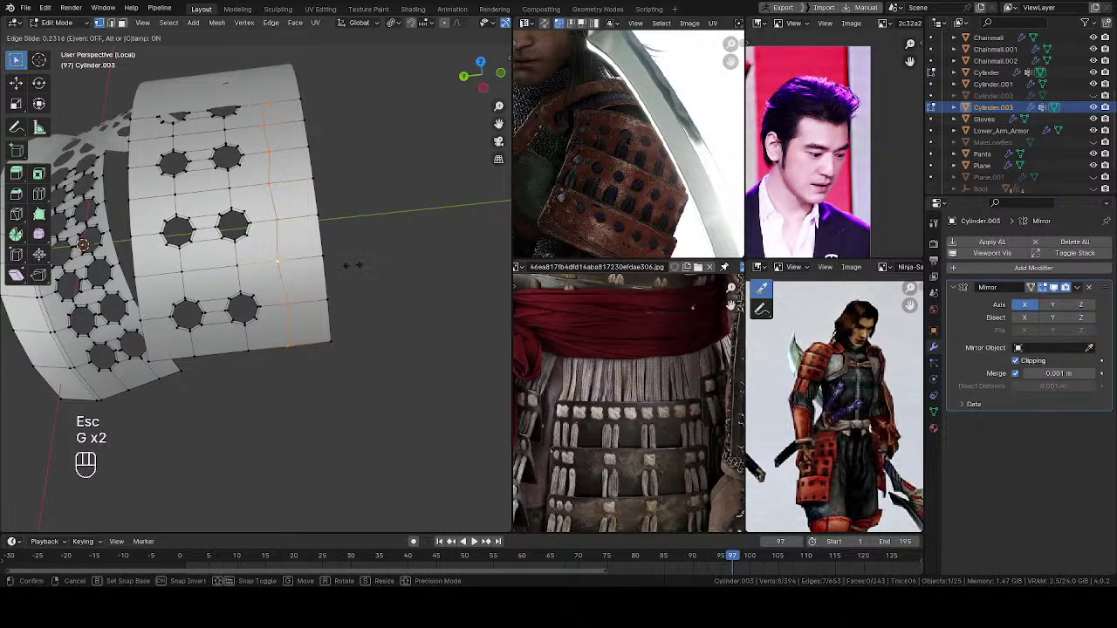
{"action": "left_click", "coordinate": [352, 264]}
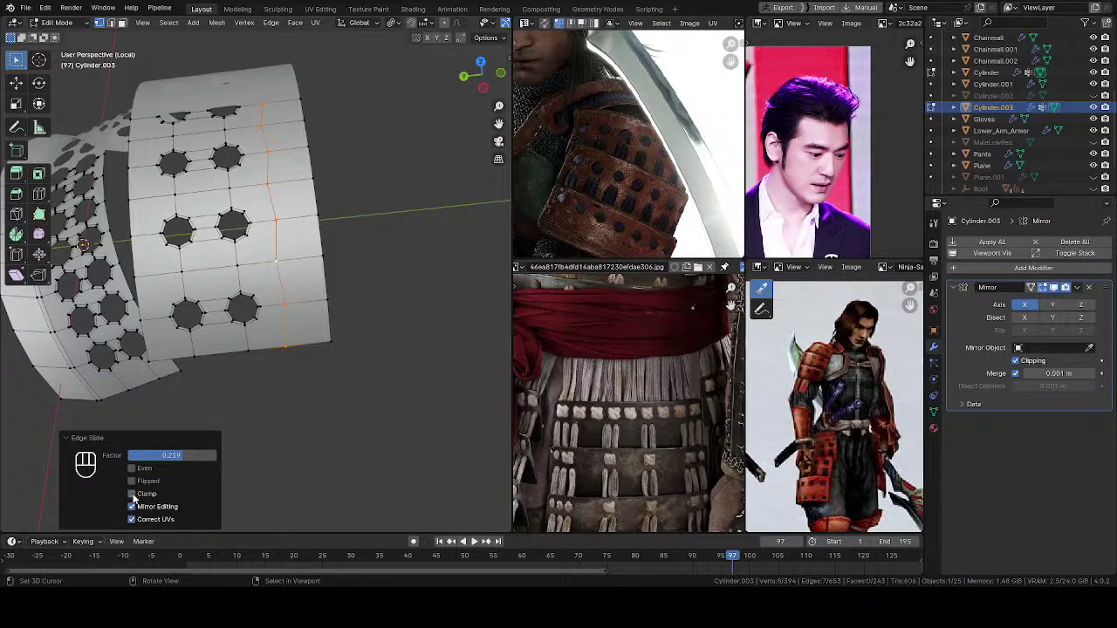
{"action": "middle_click_drag", "start_coordinate": [143, 470], "coordinate": [248, 221]}
{"action": "key", "text": "ctrl+z"}
Step: In left view, move the selected loop about 0.0044 m along local Y and -0.0003 m along Z
{"action": "key", "text": "g"}
{"action": "key", "text": "y"}
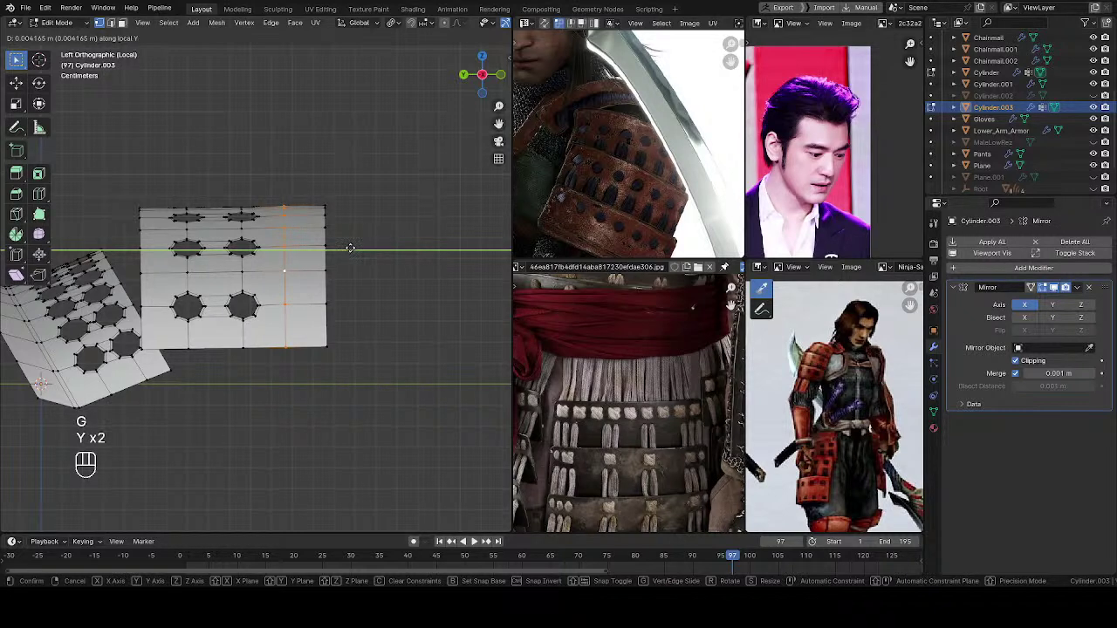
{"action": "key", "text": "y"}
{"action": "key", "text": "Escape"}
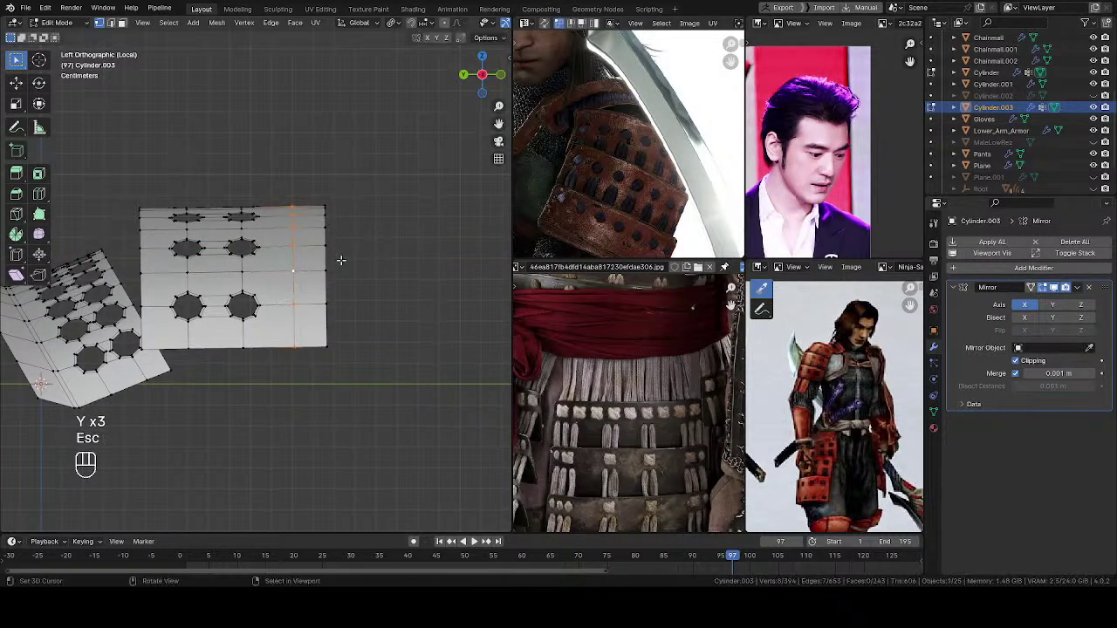
{"action": "scroll", "coordinate": [358, 243], "scroll_direction": "up", "scroll_amount": 3}
{"action": "scroll", "coordinate": [358, 241], "scroll_direction": "up", "scroll_amount": 2}
{"action": "key", "text": "g"}
{"action": "key", "text": "y"}
{"action": "key", "text": "y"}
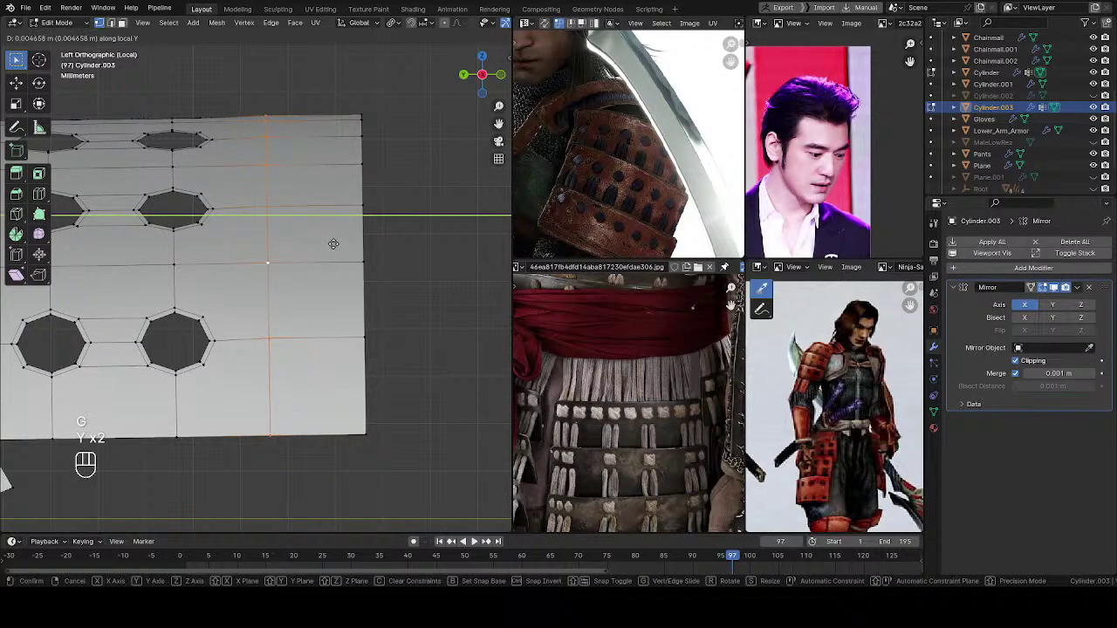
{"action": "left_click", "coordinate": [334, 244]}
{"action": "key", "text": "g"}
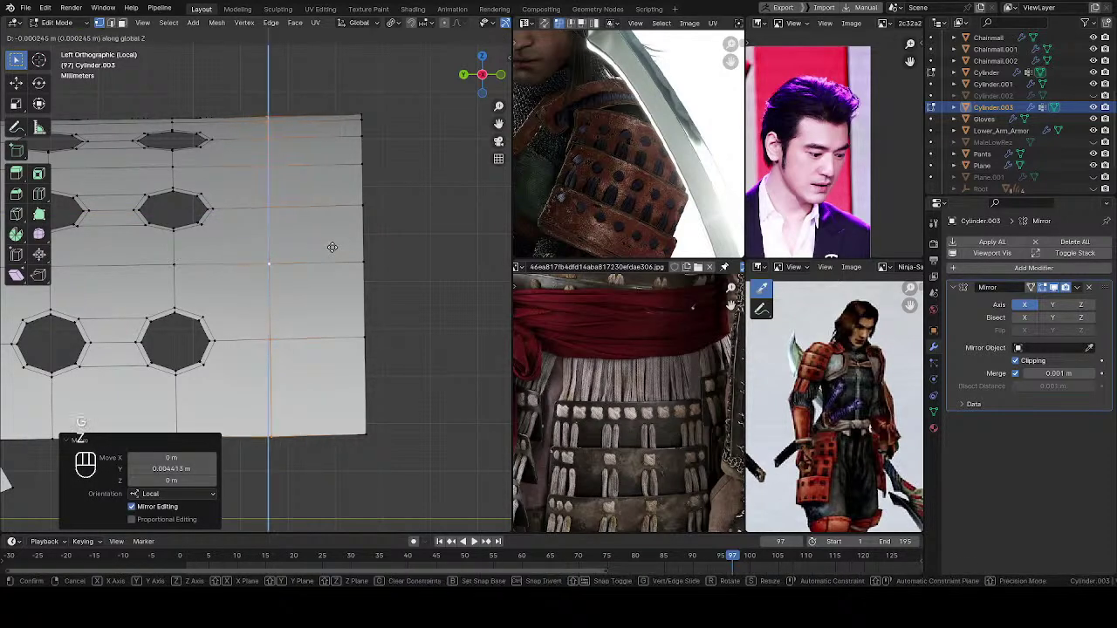
{"action": "key", "text": "z"}
{"action": "left_click", "coordinate": [332, 252]}
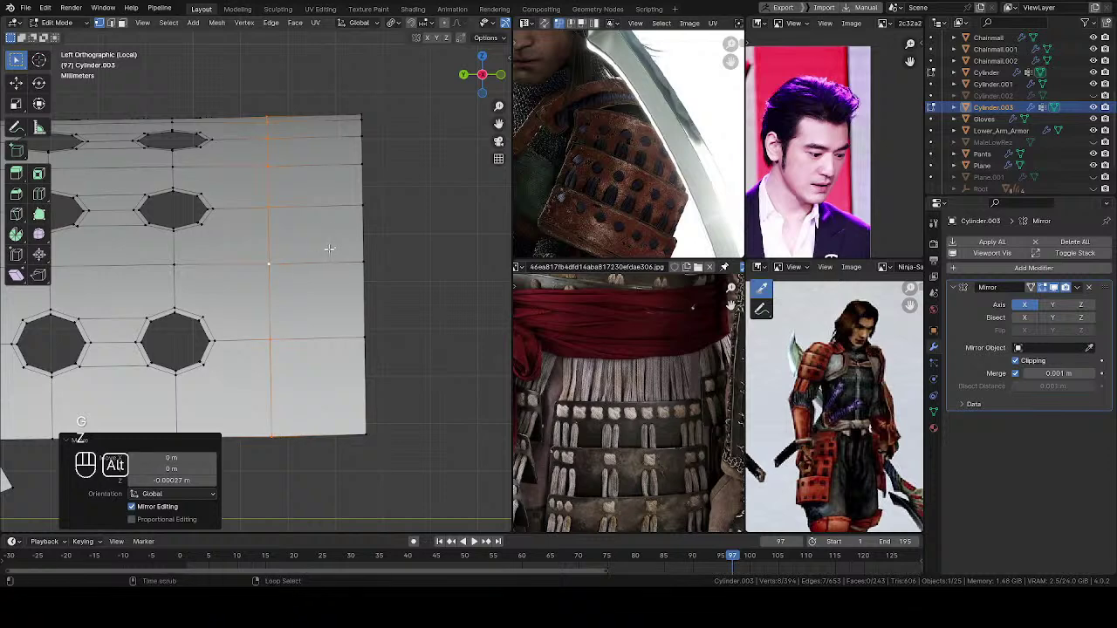
Step: Dissolve the cross loop between the outer holes and the plate's free edge as an edge selection
{"action": "key", "text": "alt+a"}
{"action": "key", "text": "Tab"}
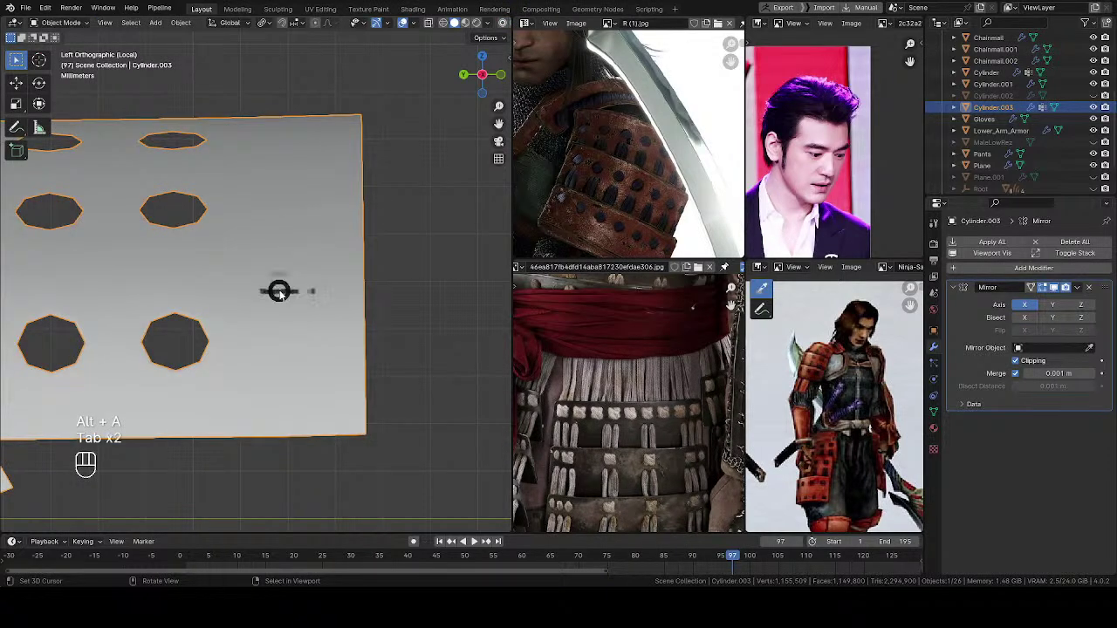
{"action": "key", "text": "Tab"}
{"action": "key", "text": "ctrl+x"}
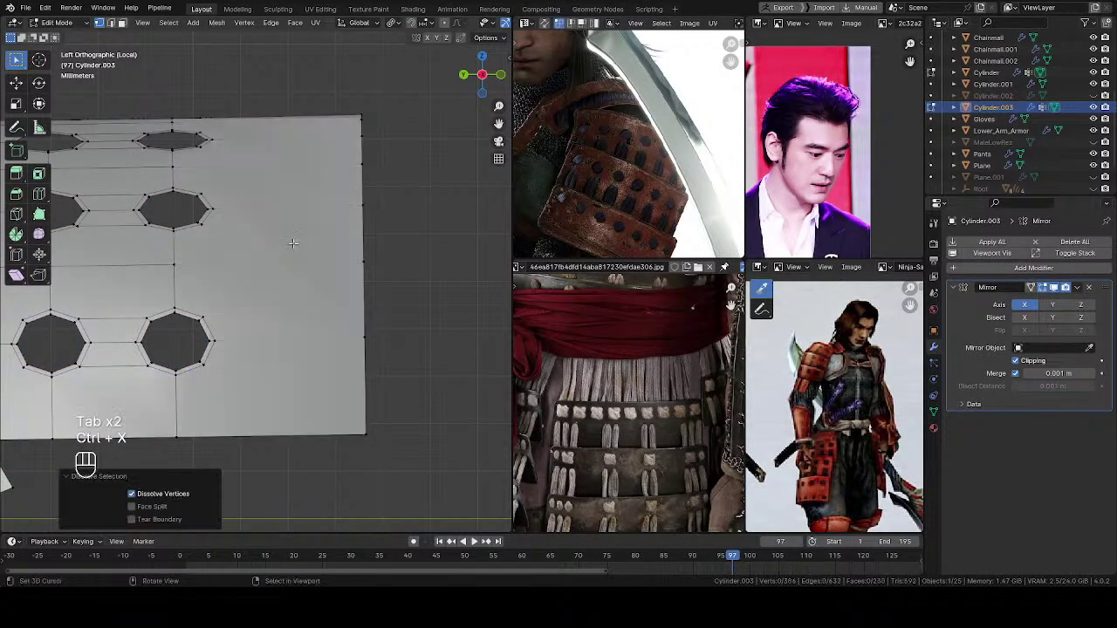
{"action": "key", "text": "ctrl+z"}
{"action": "key", "text": "2"}
{"action": "key", "text": "ctrl+x"}
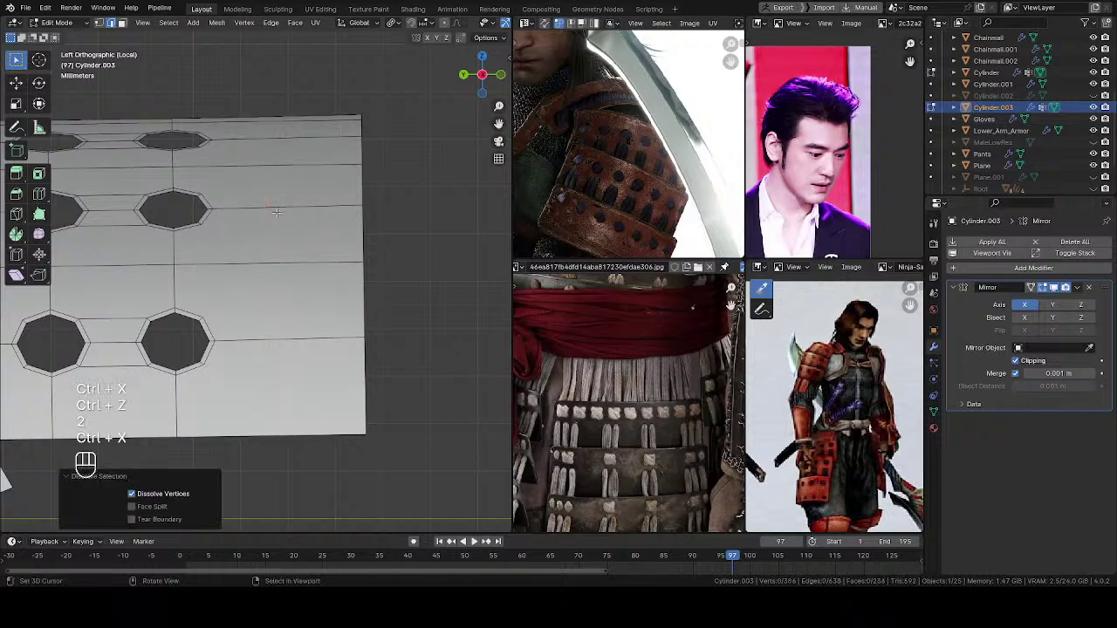
Step: Try a loop cut, then a one-cut subdivide with smoothness 0 on the edges beside the outer holes, and undo the subdivision
{"action": "key", "text": "ctrl+r"}
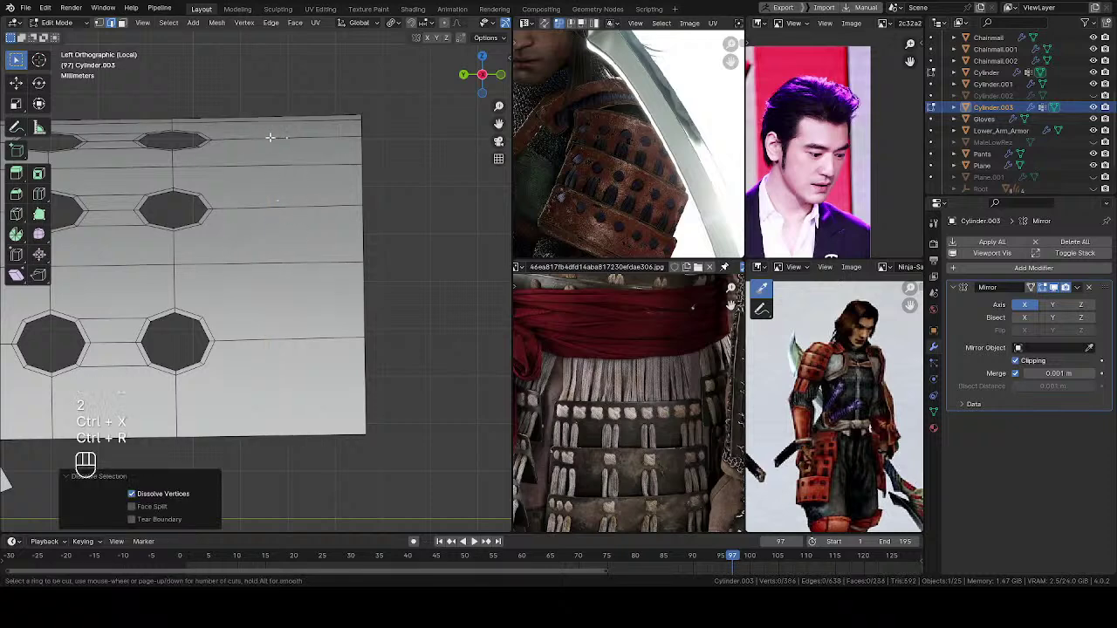
{"action": "right_click", "coordinate": [271, 144]}
{"action": "middle_click_drag", "start_coordinate": [276, 249], "coordinate": [249, 258], "text": "ctrl"}
{"action": "middle_click_drag", "start_coordinate": [250, 258], "coordinate": [273, 138], "text": "ctrl"}
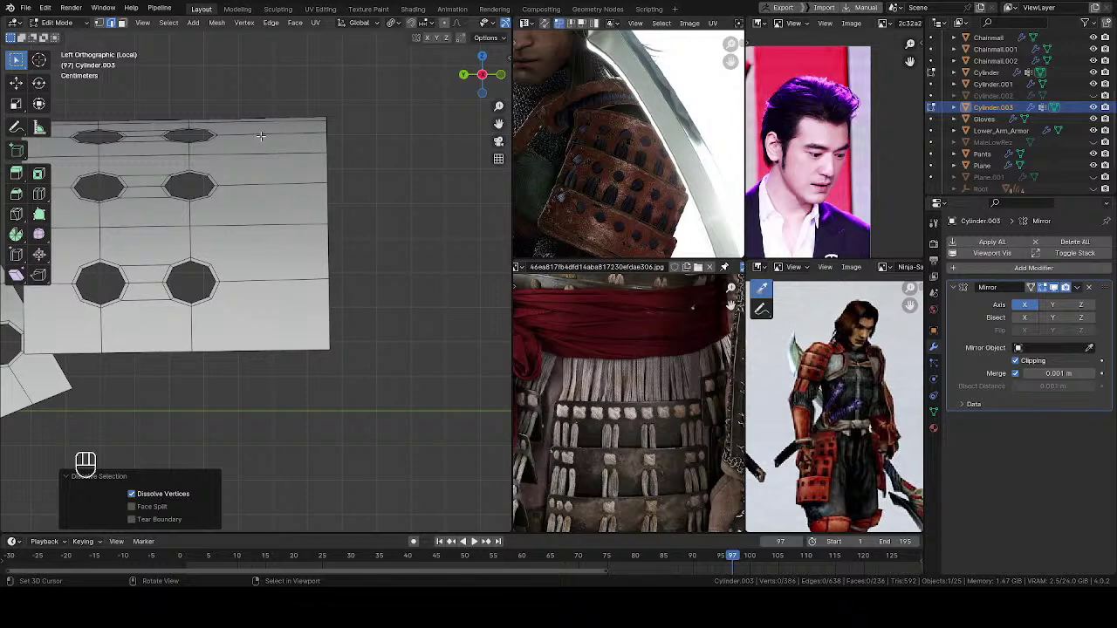
{"action": "left_click_drag", "start_coordinate": [267, 86], "coordinate": [258, 435]}
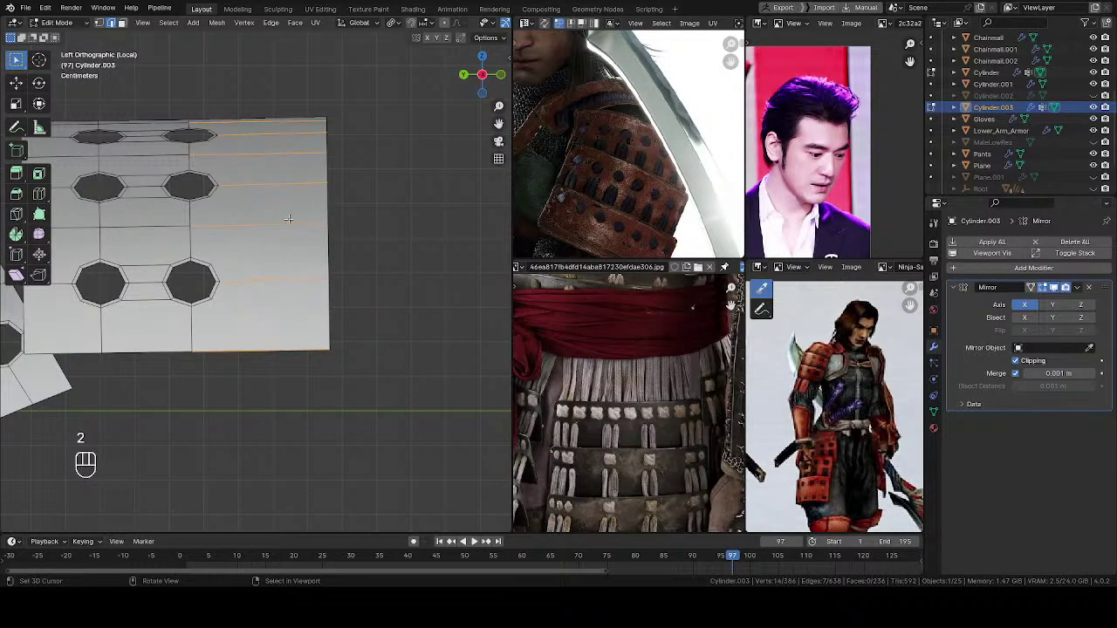
{"action": "key", "text": "w"}
{"action": "left_click", "coordinate": [266, 235]}
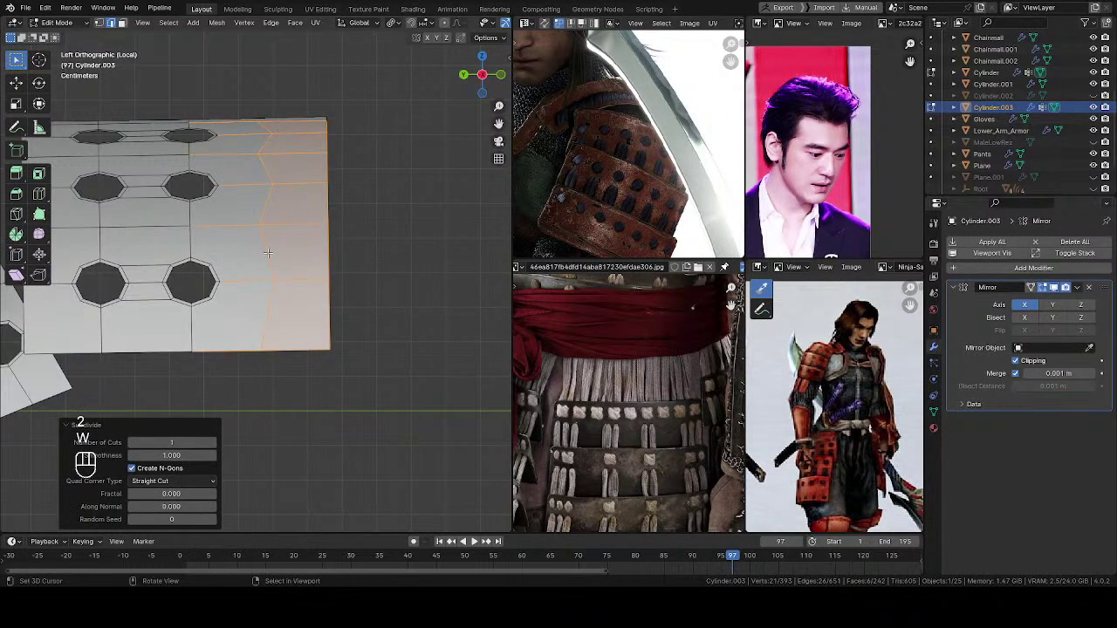
{"action": "left_click", "coordinate": [165, 482]}
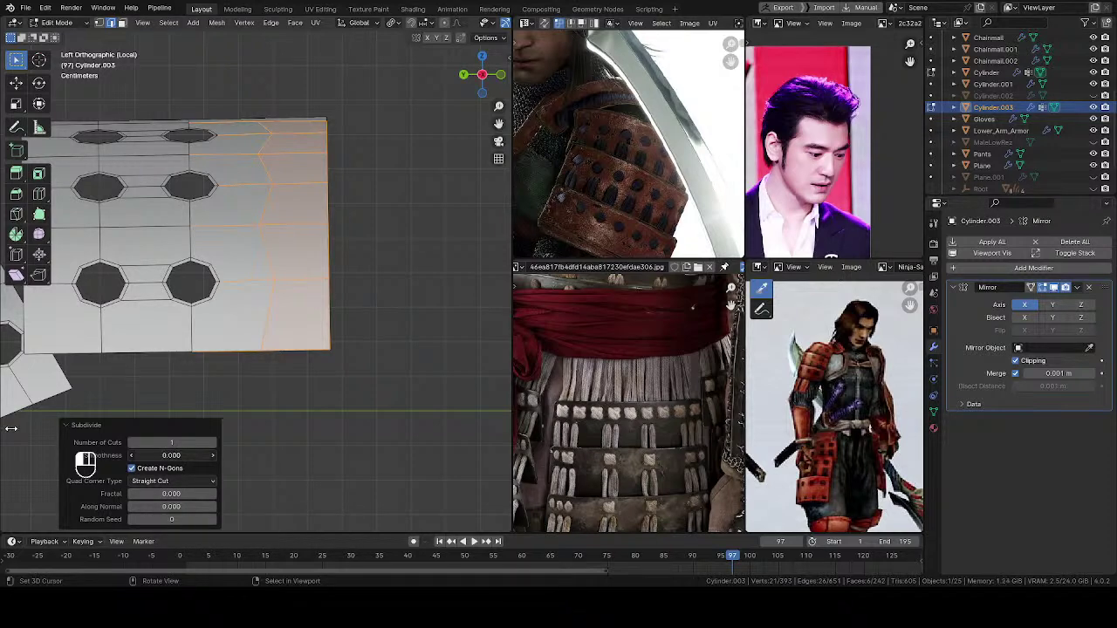
{"action": "middle_click_drag", "start_coordinate": [96, 410], "coordinate": [267, 179]}
{"action": "key", "text": "ctrl+z"}
{"action": "middle_click_drag", "start_coordinate": [234, 59], "coordinate": [272, 176], "text": "ctrl"}
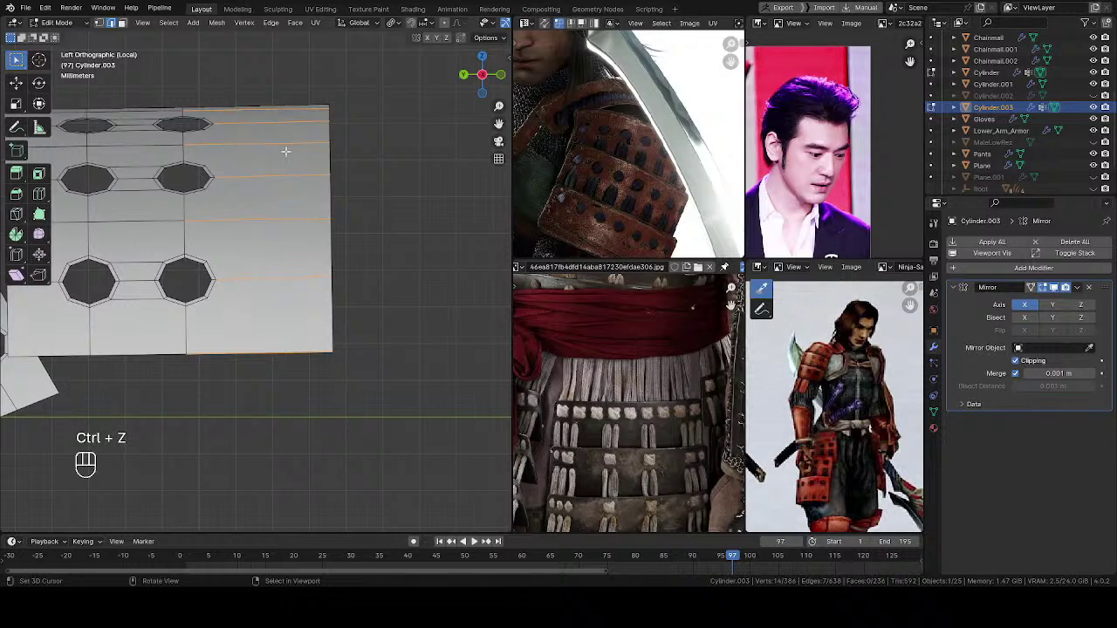
Step: Knife-cut a straight line with cut-through across the level plate, midway between the outer holes and its free edge
{"action": "key", "text": "c"}
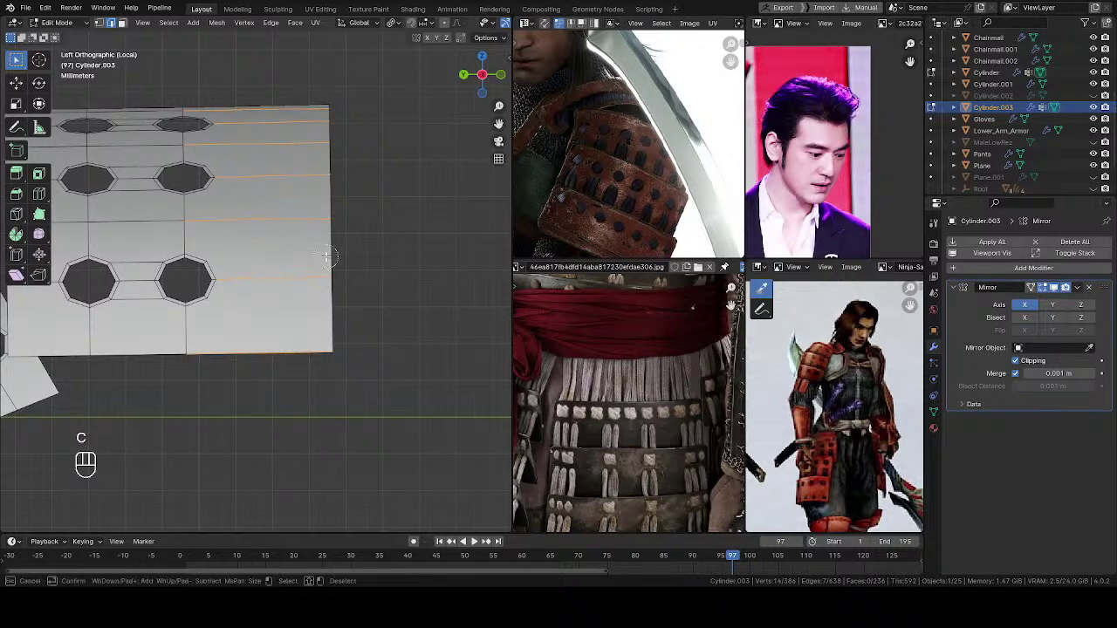
{"action": "right_click", "coordinate": [292, 124]}
{"action": "key", "text": "k"}
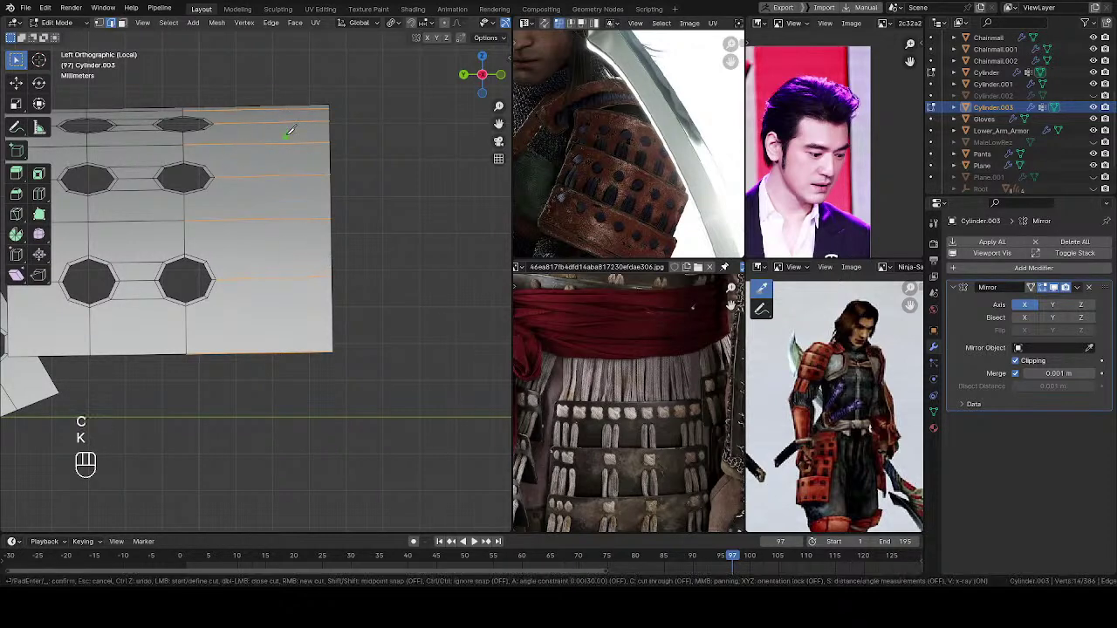
{"action": "key", "text": "c"}
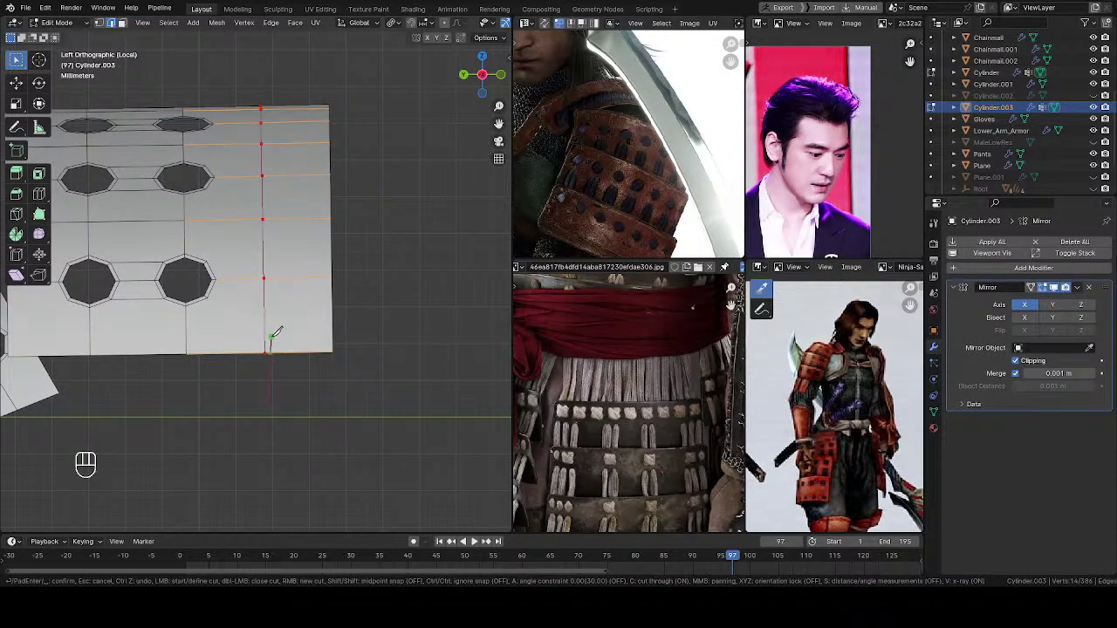
{"action": "key", "text": "Tab"}
{"action": "middle_click_drag", "start_coordinate": [250, 314], "coordinate": [277, 236]}
Step: Duplicate the whole level perforated plate, offsetting the copy about -0.061 m in Y and 0.0048 m in Z
{"action": "key", "text": "Tab"}
{"action": "key", "text": "alt+a"}
{"action": "key", "text": "l"}
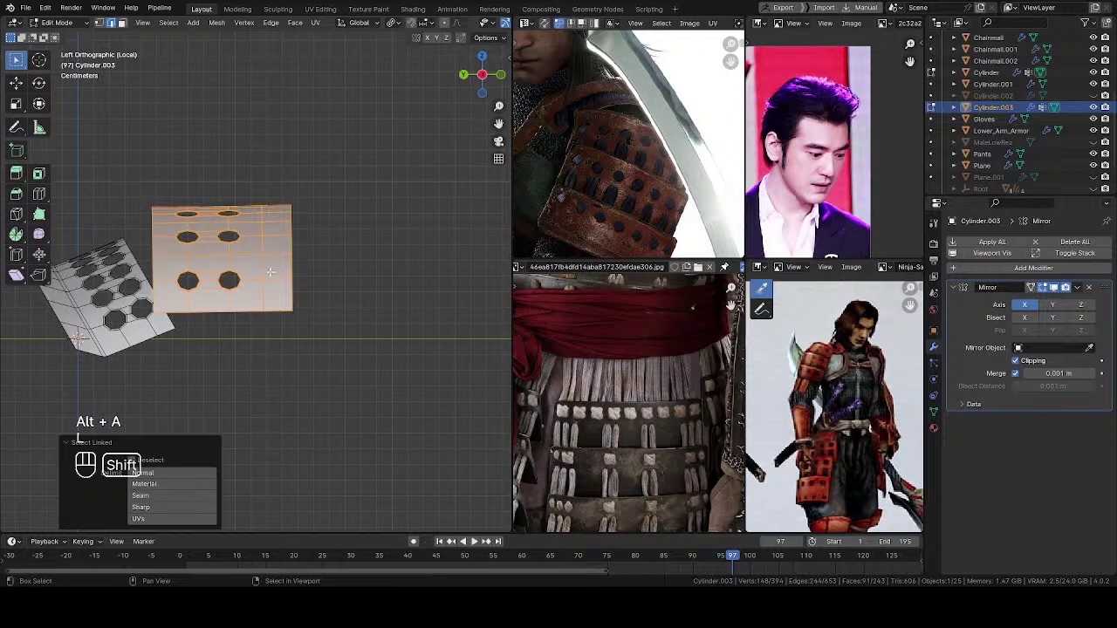
{"action": "key", "text": "shift+d"}
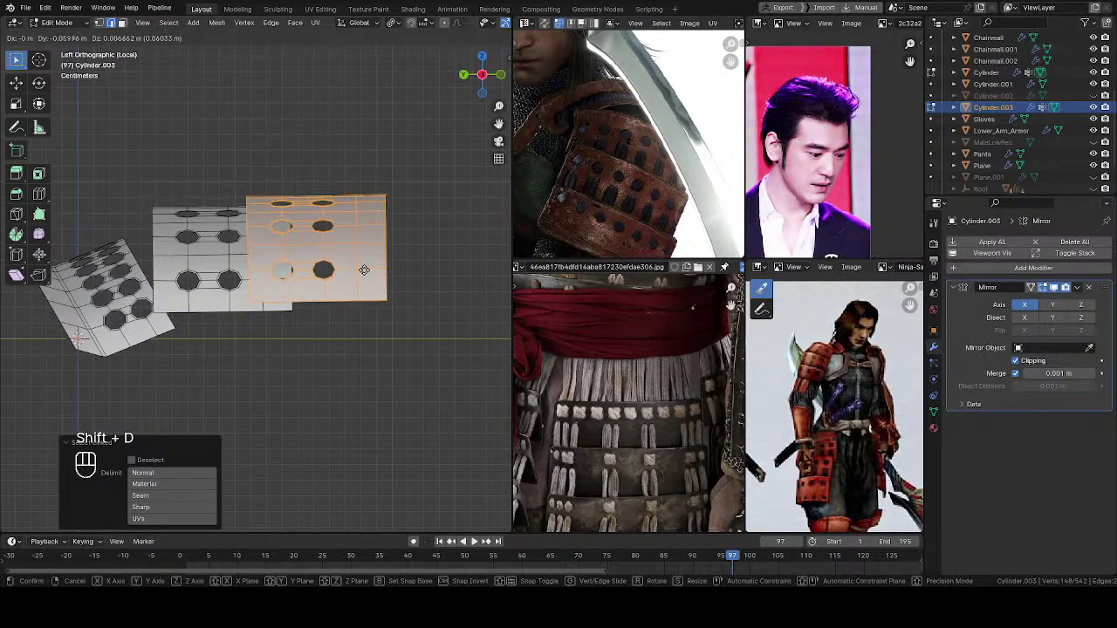
{"action": "left_click", "coordinate": [365, 273]}
Step: Rotate the duplicated plate about 12.1° in left view and shift it about -0.0014 m in Y and -0.0019 m in Z
{"action": "key", "text": "r"}
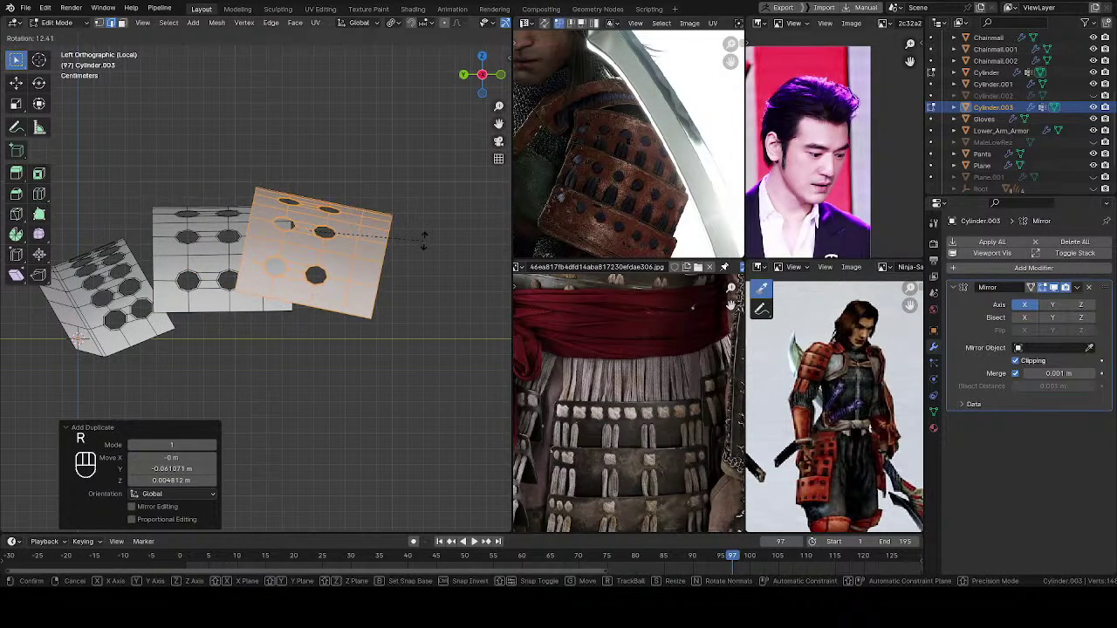
{"action": "left_click", "coordinate": [420, 241]}
{"action": "key", "text": "g"}
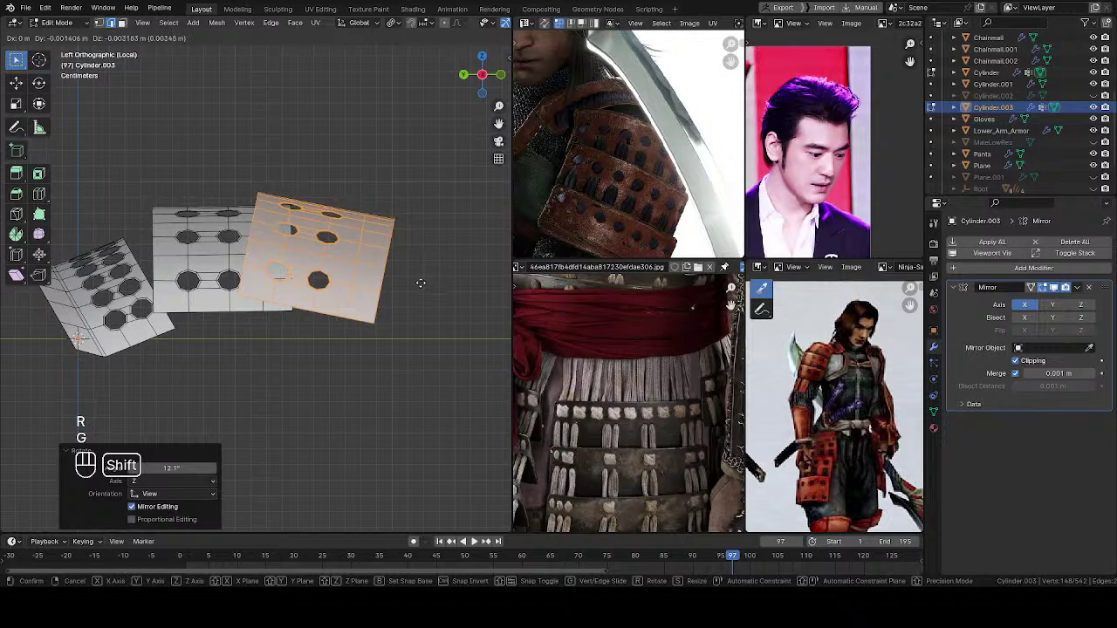
{"action": "left_click", "coordinate": [401, 263]}
Step: Duplicate the tilted plate about -0.06 m in Y and -0.0048 m in Z, rotate it 14.3°, and lower it about 0.006 m
{"action": "key", "text": "shift+d"}
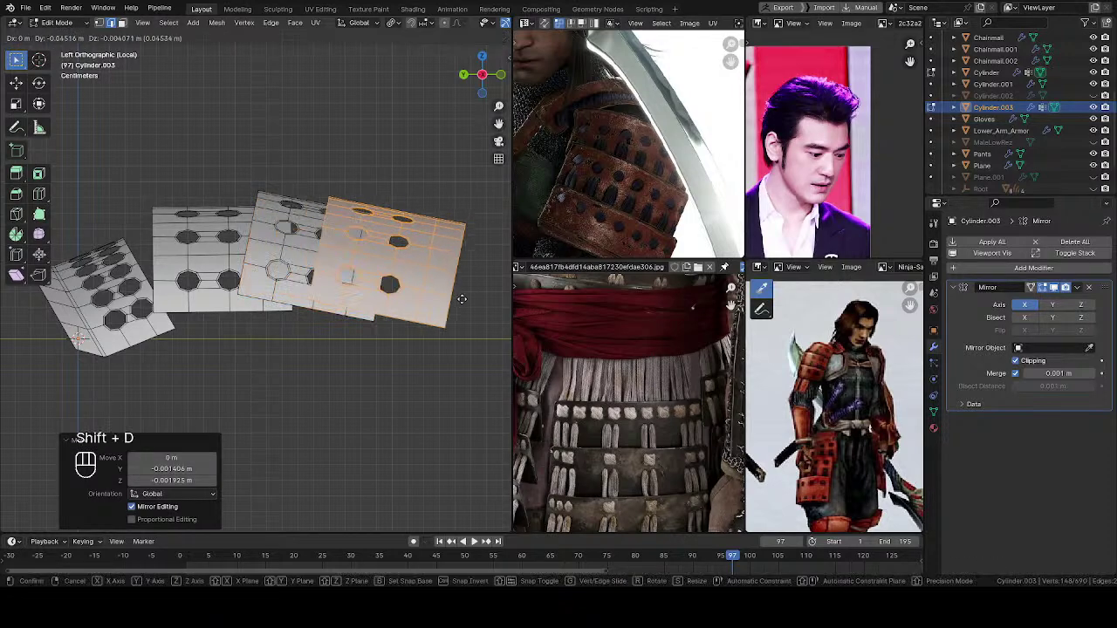
{"action": "left_click", "coordinate": [479, 299]}
{"action": "key", "text": "r"}
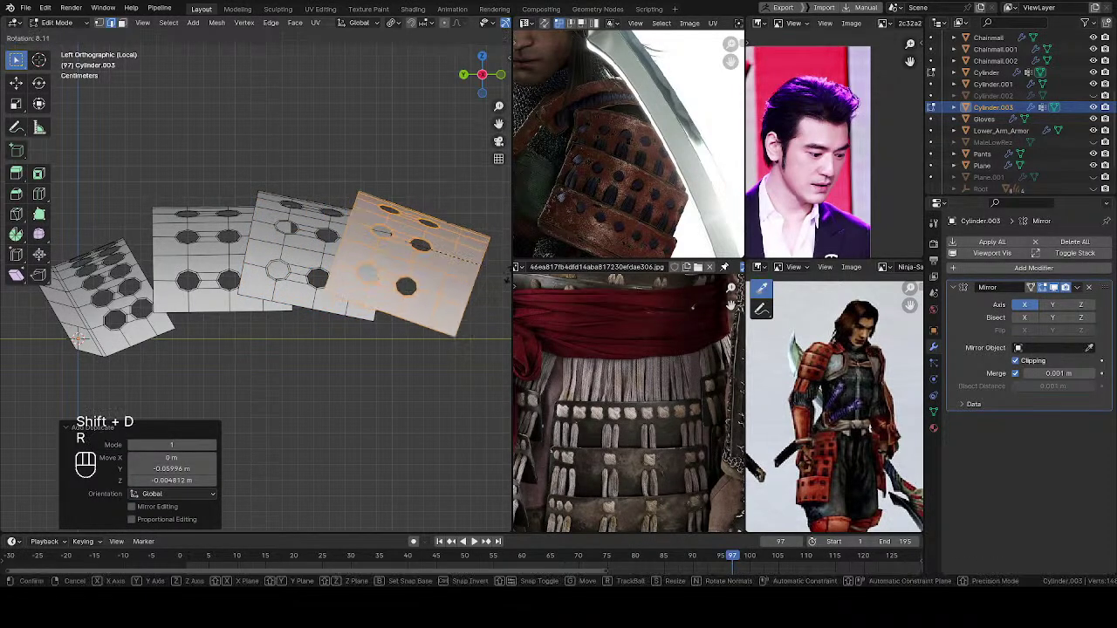
{"action": "left_click", "coordinate": [506, 295]}
{"action": "key", "text": "g"}
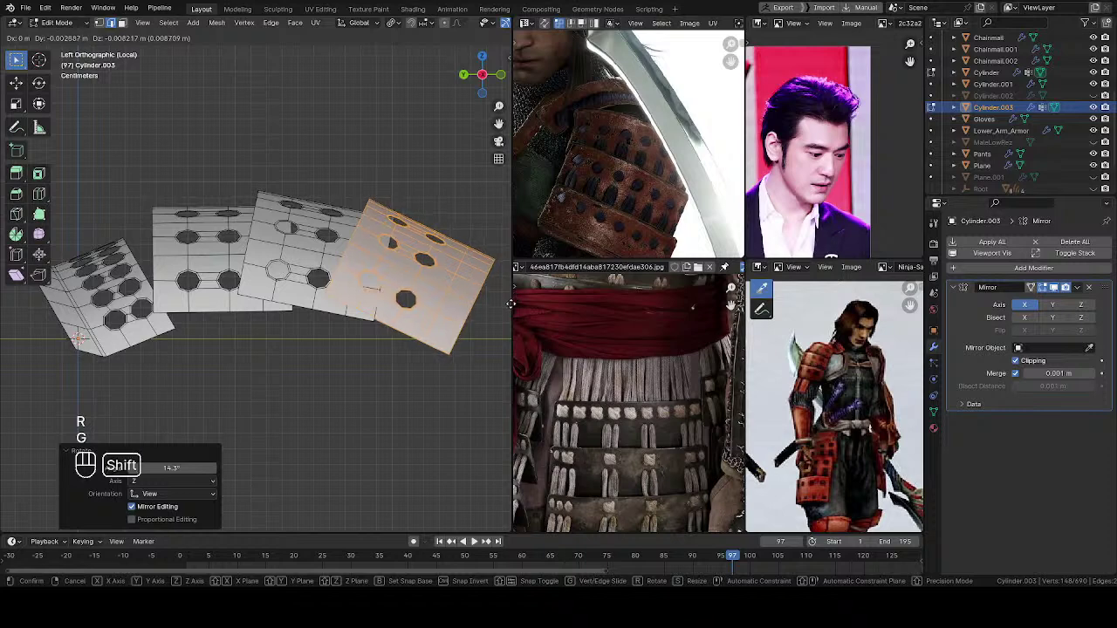
{"action": "left_click", "coordinate": [497, 270], "text": "shift"}
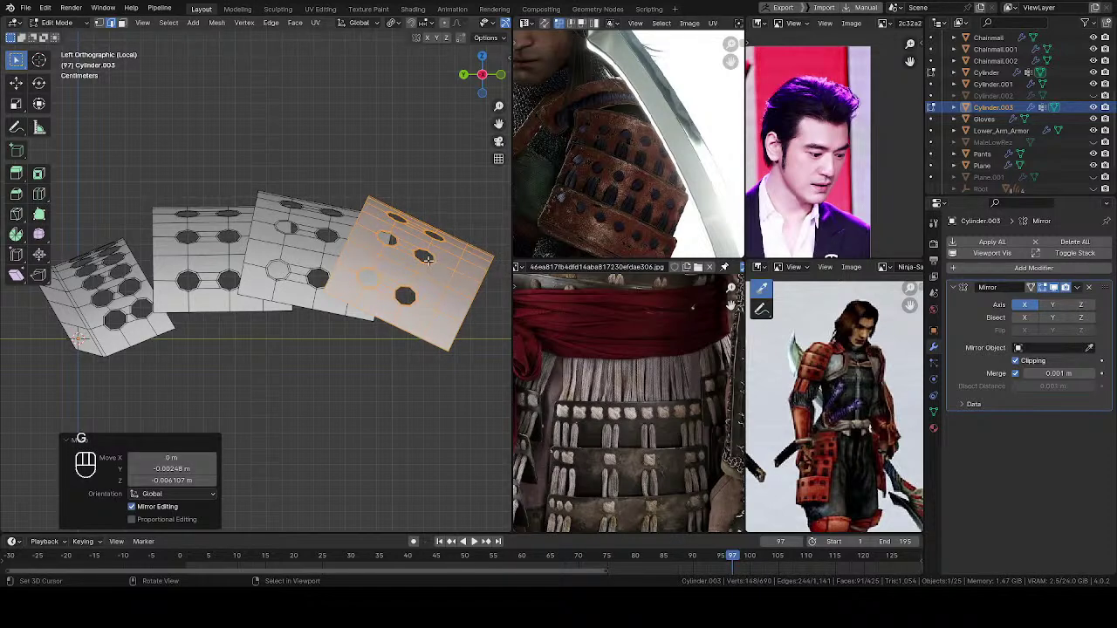
Step: Return to Object Mode and save the file
{"action": "key", "text": "Tab"}
{"action": "middle_click_drag", "start_coordinate": [292, 280], "coordinate": [157, 525], "text": "ctrl"}
{"action": "middle_click_drag", "start_coordinate": [436, 262], "coordinate": [311, 286]}
{"action": "key", "text": "ctrl+s"}
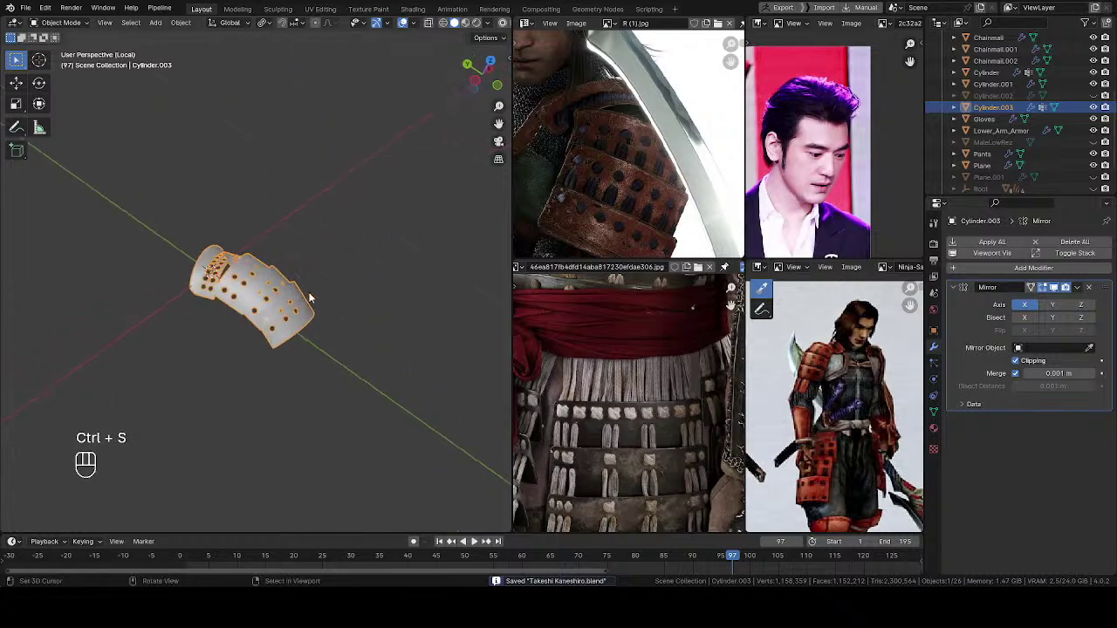
Step: Leave local view and examine the shoulder armour on the full character from several angles, comparing it with the reference image
{"action": "key", "text": "slash"}
{"action": "middle_click_drag", "start_coordinate": [285, 224], "coordinate": [290, 288], "text": "ctrl"}
{"action": "middle_click_drag", "start_coordinate": [303, 205], "coordinate": [338, 415], "text": "shift"}
{"action": "middle_click_drag", "start_coordinate": [275, 257], "coordinate": [188, 201]}
{"action": "mouse_move", "coordinate": [207, 302]}
{"action": "middle_mouse_down"}
{"action": "mouse_move", "coordinate": [172, 236]}
{"action": "mouse_move", "coordinate": [172, 302]}
{"action": "mouse_move", "coordinate": [149, 305]}
{"action": "mouse_move", "coordinate": [187, 301]}
{"action": "middle_mouse_up"}
{"action": "middle_click_drag", "start_coordinate": [576, 166], "coordinate": [636, 179]}
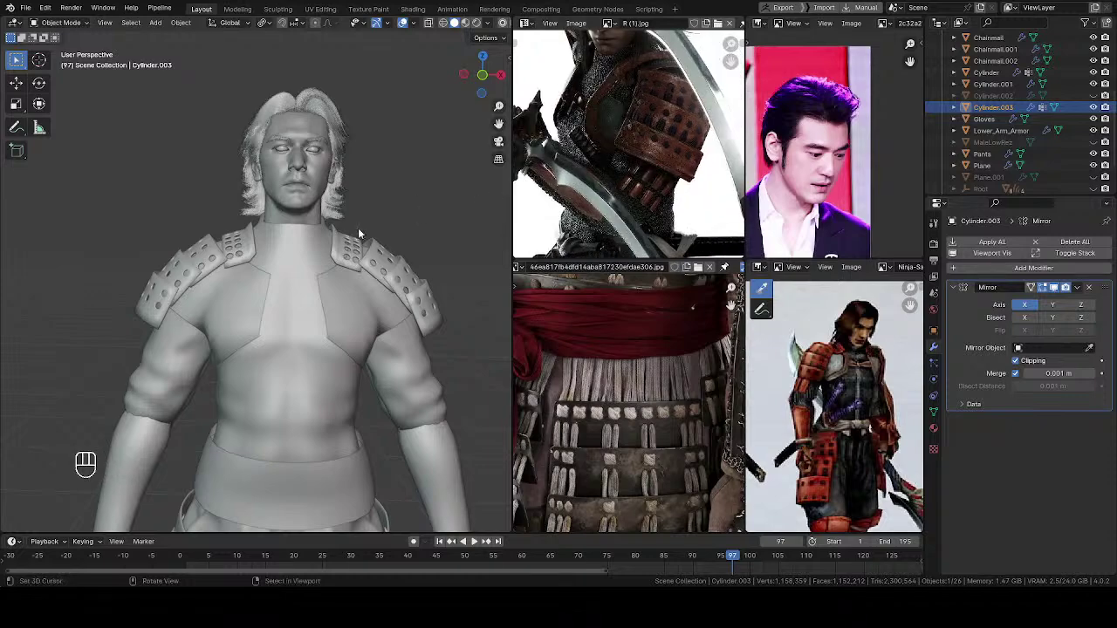
{"action": "middle_click_drag", "start_coordinate": [194, 292], "coordinate": [275, 290]}
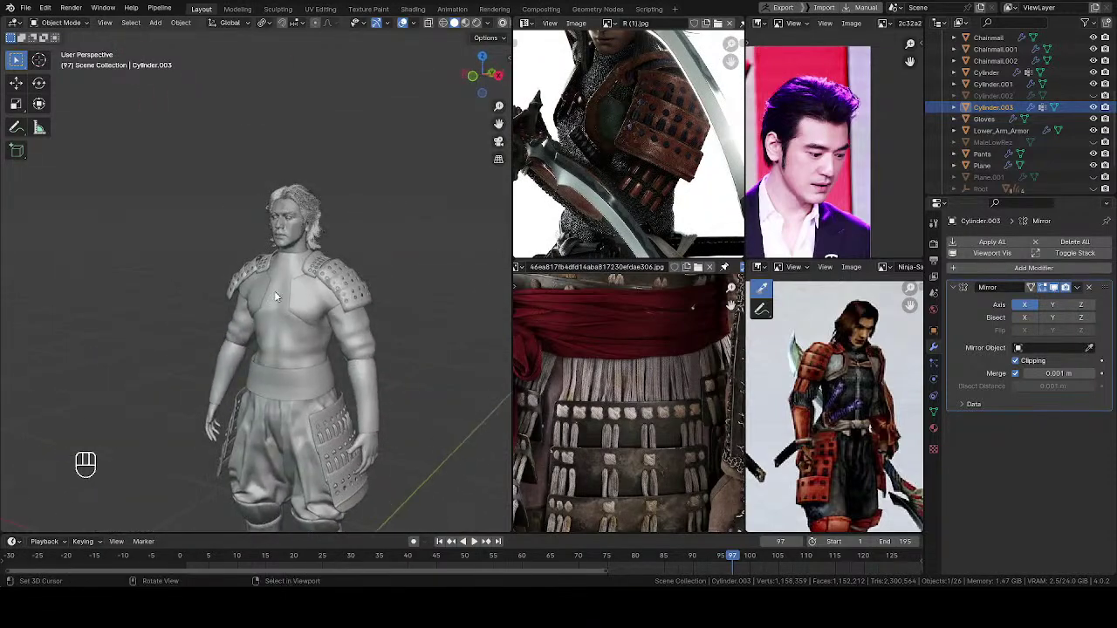
{"action": "middle_click_drag", "start_coordinate": [136, 337], "coordinate": [265, 311]}
{"action": "left_click", "coordinate": [237, 195]}
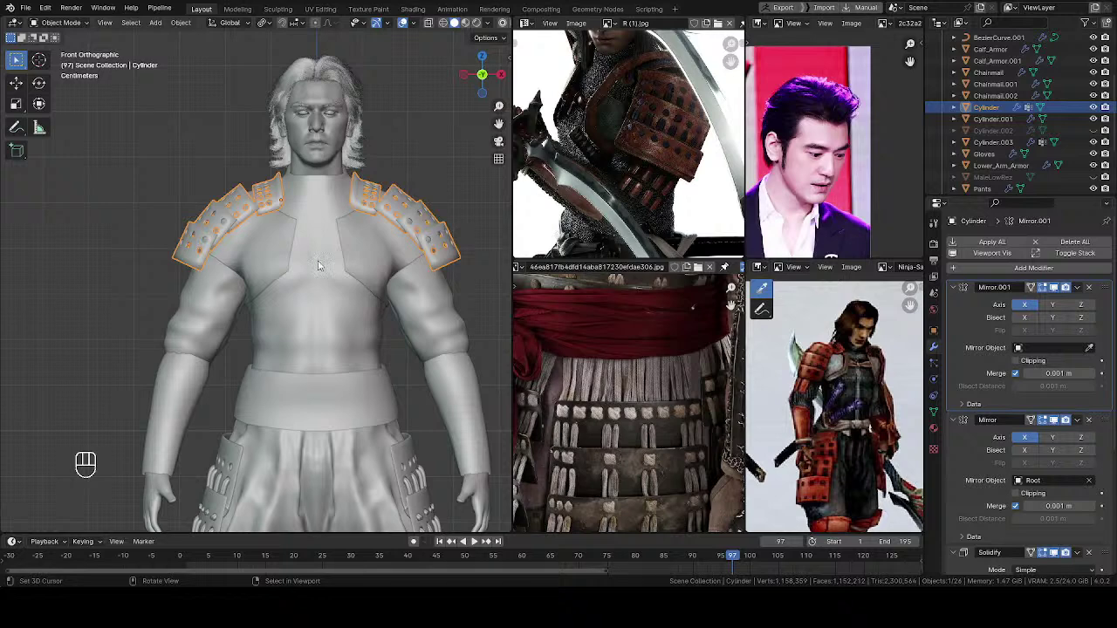
{"action": "scroll", "coordinate": [288, 310], "scroll_direction": "down", "scroll_amount": 4}
Step: Select the new perforated plate object and isolate it in local view, framed from the left
{"action": "left_click", "coordinate": [275, 460]}
{"action": "middle_click_drag", "start_coordinate": [276, 460], "coordinate": [251, 253]}
{"action": "key", "text": "slash"}
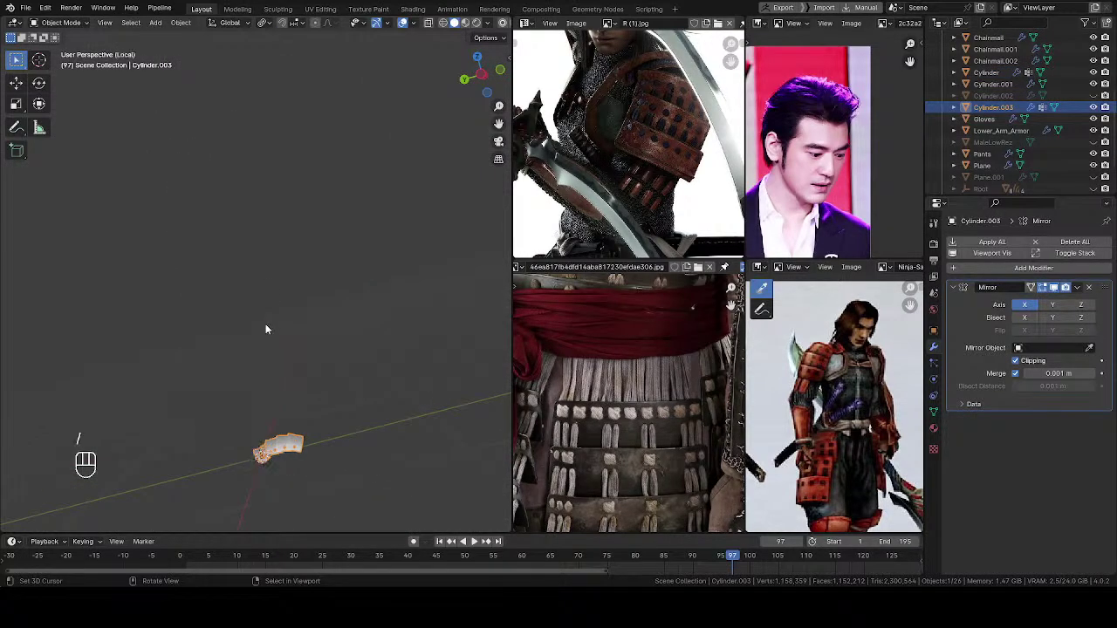
{"action": "middle_click_drag", "start_coordinate": [267, 326], "coordinate": [261, 245], "text": "alt"}
{"action": "middle_click_drag", "start_coordinate": [263, 375], "coordinate": [297, 197], "text": "shift"}
{"action": "middle_click_drag", "start_coordinate": [311, 337], "coordinate": [322, 203], "text": "shift"}
{"action": "middle_click_drag", "start_coordinate": [324, 262], "coordinate": [283, 305], "text": "ctrl"}
Step: In Edit Mode, select the three overlapping outer plates as linked geometry, leaving the small steep plate unselected
{"action": "key", "text": "Tab"}
{"action": "key", "text": "alt+a"}
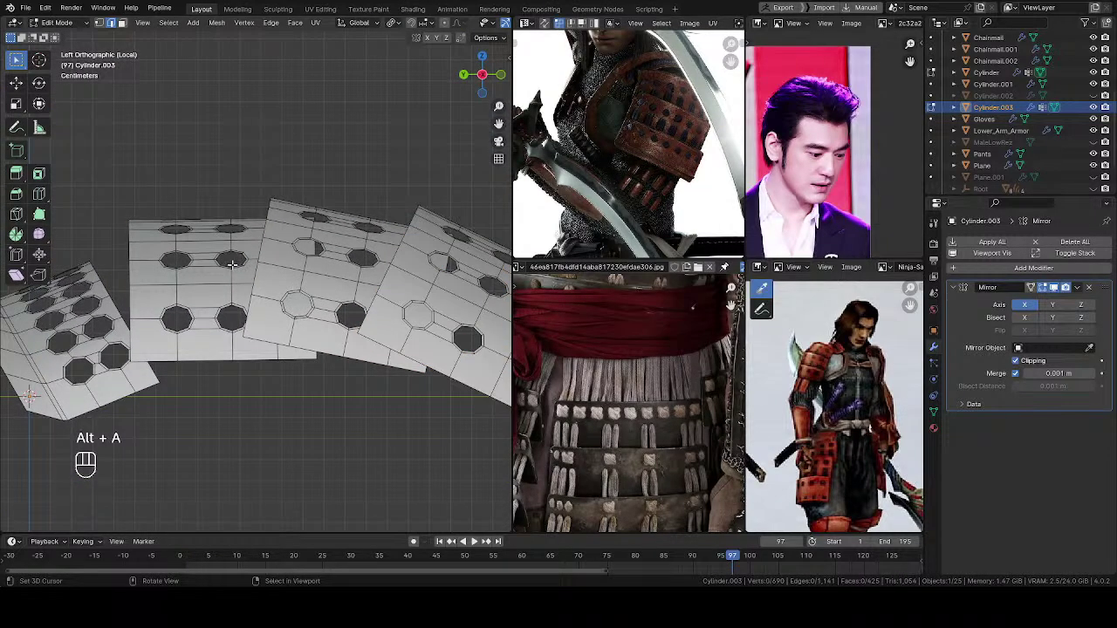
{"action": "key", "text": "l"}
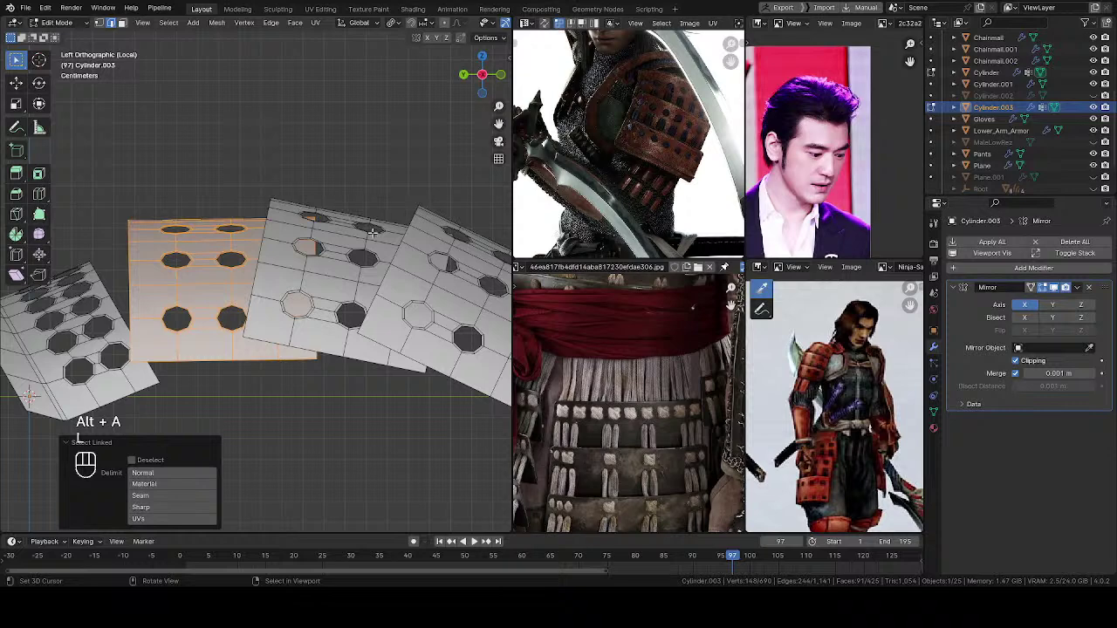
{"action": "key", "text": "l"}
{"action": "key", "text": "l"}
{"action": "middle_click_drag", "start_coordinate": [420, 241], "coordinate": [361, 200], "text": "shift"}
{"action": "middle_click_drag", "start_coordinate": [361, 200], "coordinate": [379, 254], "text": "ctrl"}
Step: Try rotating the three selected plates, cancel the rotation, and open the transform pivot point options
{"action": "key", "text": "r"}
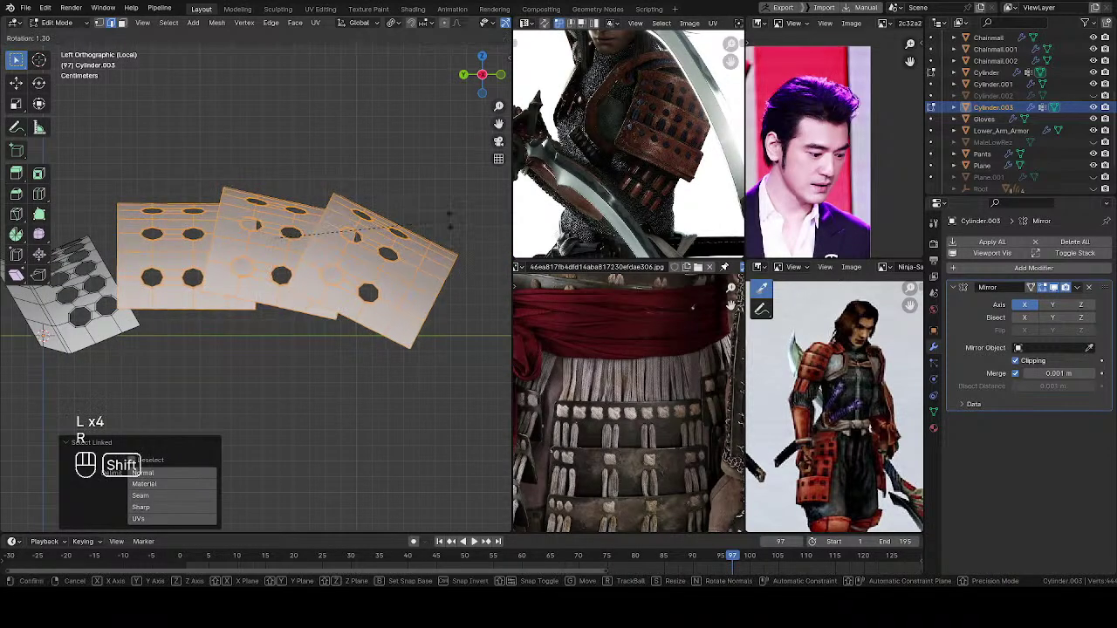
{"action": "key", "text": "Escape"}
{"action": "left_click", "coordinate": [393, 23]}
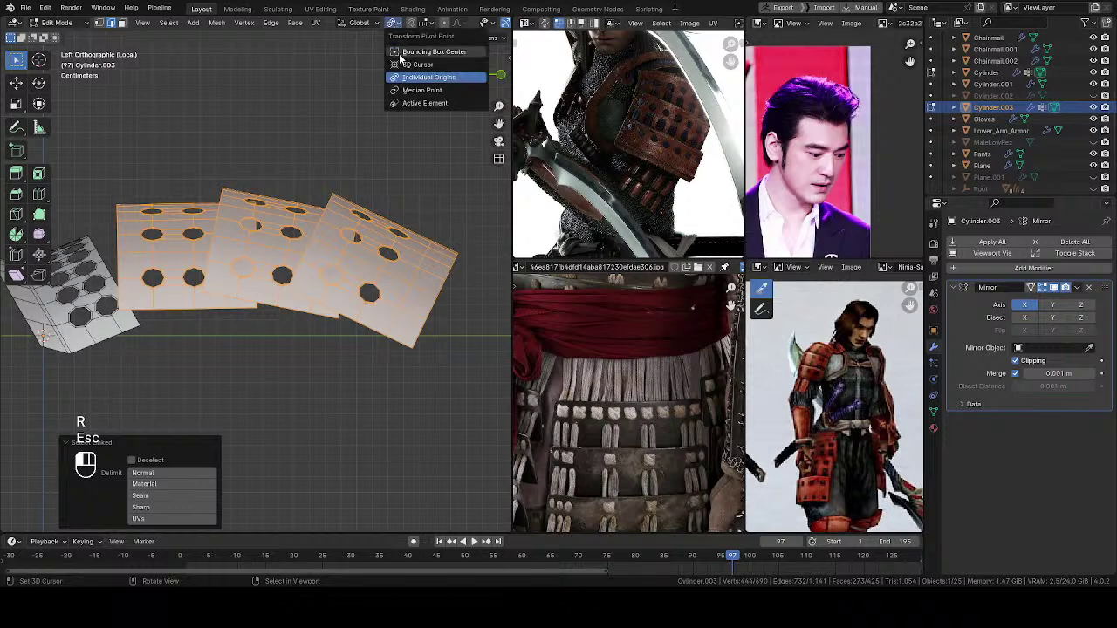
Step: Rotate the three selected armor plates about 8° around their bounding box center and shift them slightly down in side view
{"action": "left_click", "coordinate": [410, 52]}
{"action": "key", "text": "r"}
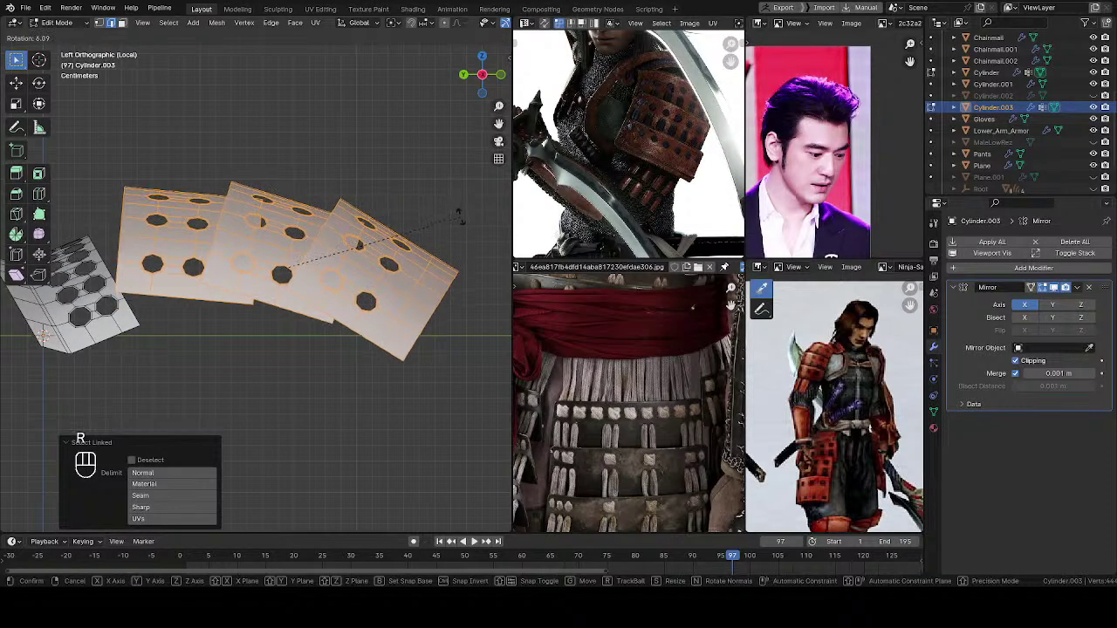
{"action": "left_click", "coordinate": [460, 220]}
{"action": "key", "text": "g"}
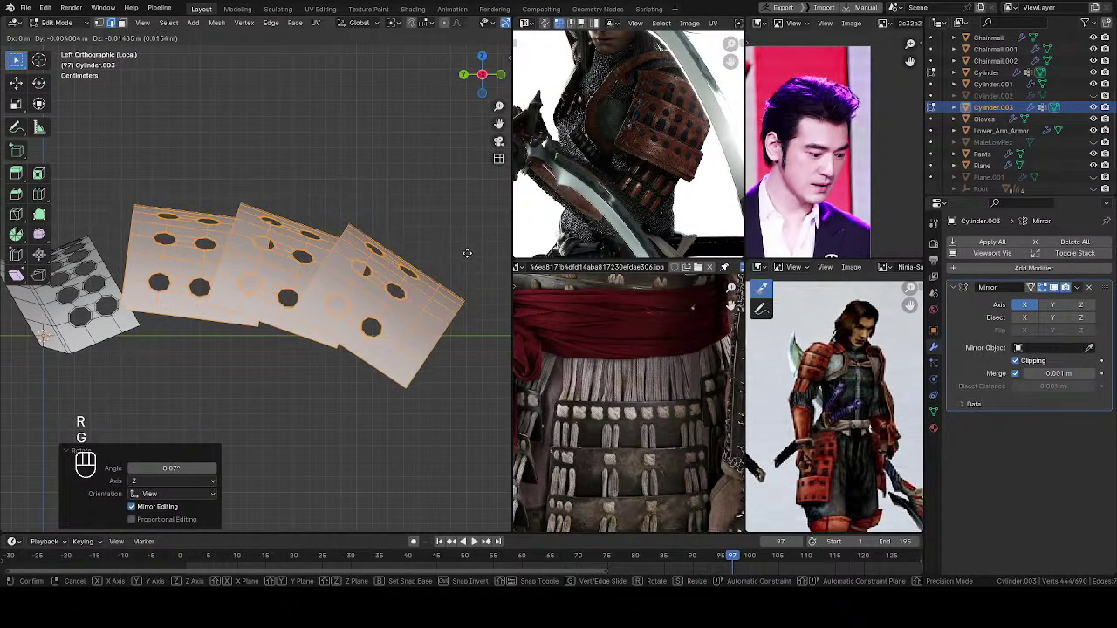
{"action": "left_click", "coordinate": [465, 250]}
{"action": "key", "text": "r"}
{"action": "key", "text": "g"}
{"action": "left_click", "coordinate": [462, 247]}
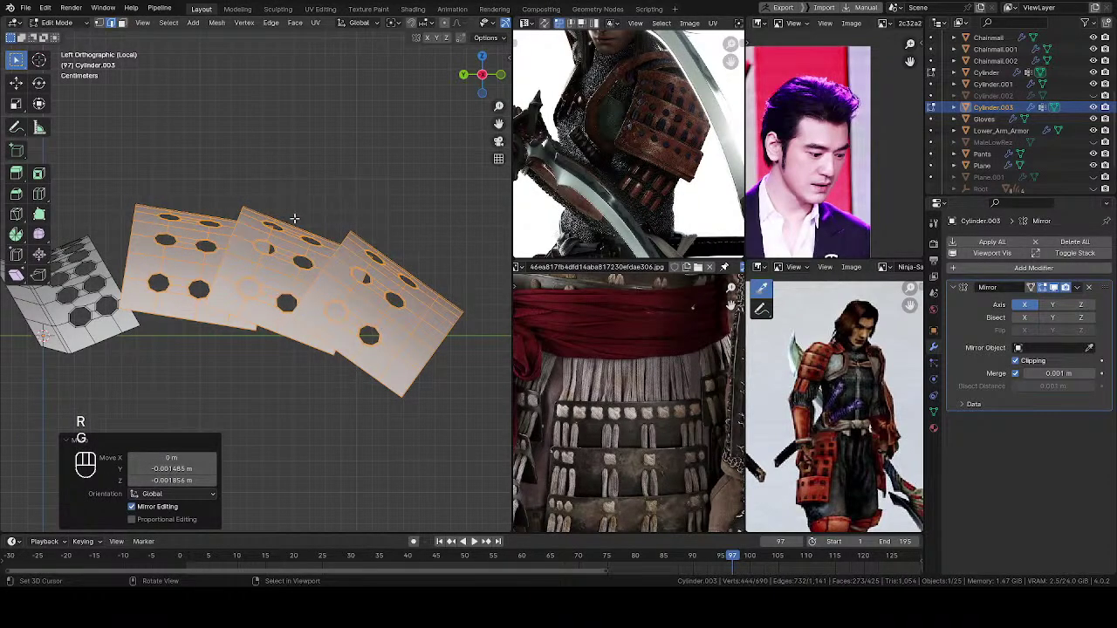
Step: Bring the full character back into view alongside the armor plates and save the file
{"action": "key", "text": "slash"}
{"action": "scroll", "coordinate": [293, 213], "scroll_direction": "down", "scroll_amount": 6}
{"action": "middle_click_drag", "start_coordinate": [309, 219], "coordinate": [302, 484], "text": "shift"}
{"action": "middle_click_drag", "start_coordinate": [299, 165], "coordinate": [209, 336], "text": "shift"}
{"action": "middle_click_drag", "start_coordinate": [209, 336], "coordinate": [199, 347]}
{"action": "key", "text": "ctrl+s"}
Step: Inspect the full character and the plates at its feet from several angles
{"action": "middle_click_drag", "start_coordinate": [194, 229], "coordinate": [206, 251], "text": "shift"}
{"action": "middle_click_drag", "start_coordinate": [206, 252], "coordinate": [277, 253]}
{"action": "middle_click_drag", "start_coordinate": [276, 253], "coordinate": [341, 241], "text": "ctrl"}
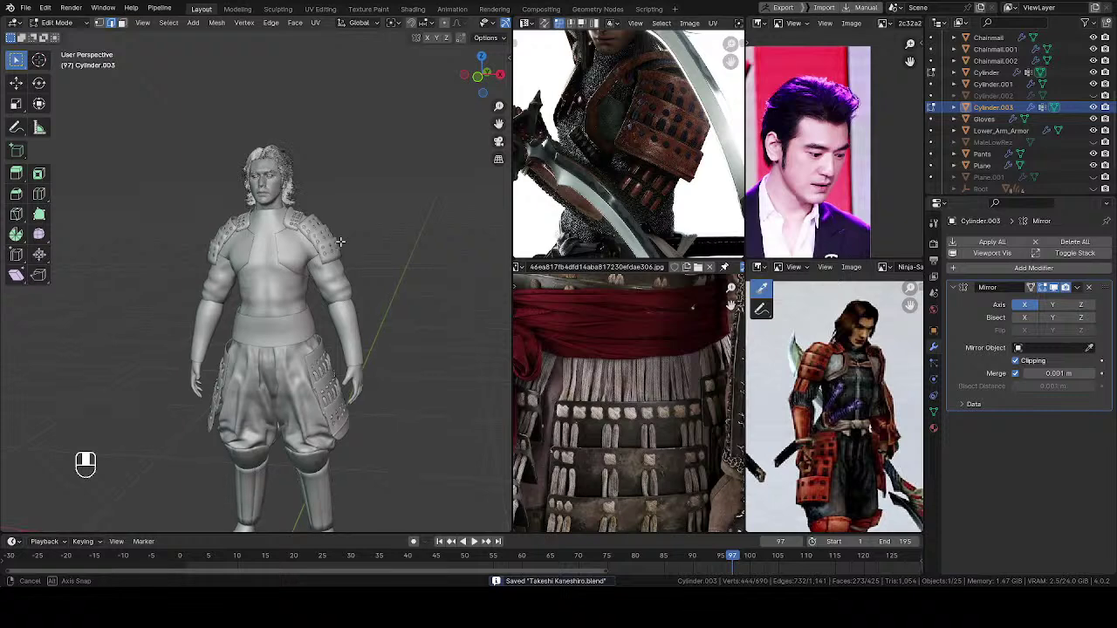
{"action": "middle_click_drag", "start_coordinate": [340, 243], "coordinate": [212, 337]}
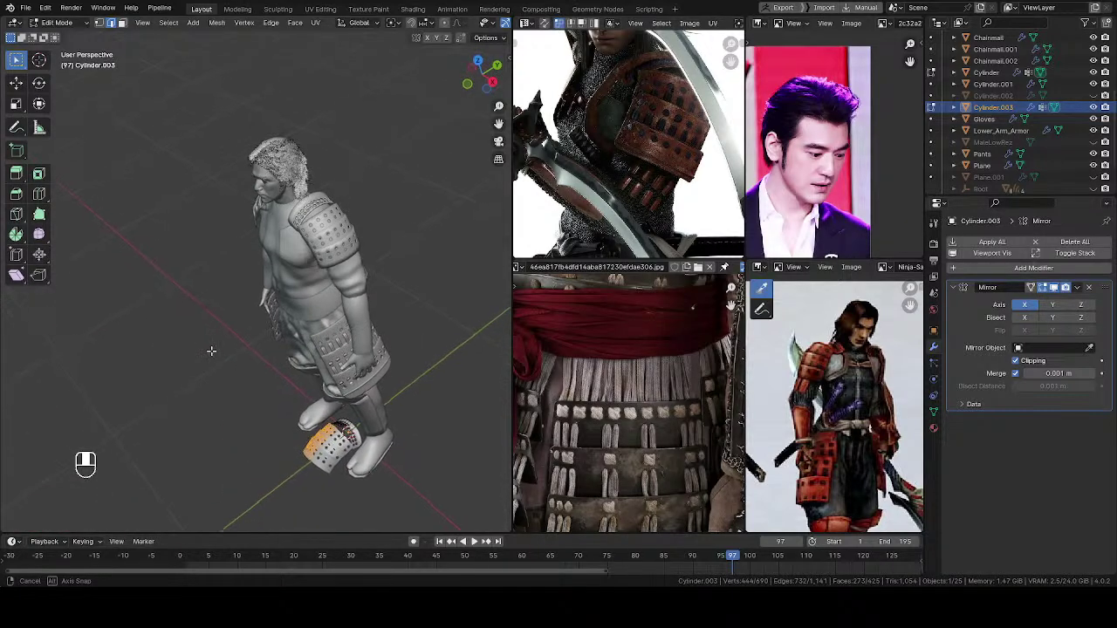
{"action": "middle_click_drag", "start_coordinate": [230, 401], "coordinate": [235, 422]}
{"action": "middle_click_drag", "start_coordinate": [344, 251], "coordinate": [365, 113]}
{"action": "middle_click_drag", "start_coordinate": [332, 288], "coordinate": [427, 319], "text": "ctrl"}
{"action": "middle_click_drag", "start_coordinate": [342, 336], "coordinate": [316, 360], "text": "ctrl"}
Step: Isolate the plate object and select the end edge loop of the first plate, facing the second plate
{"action": "key", "text": "slash"}
{"action": "middle_click_drag", "start_coordinate": [275, 314], "coordinate": [288, 317]}
{"action": "middle_click_drag", "start_coordinate": [301, 332], "coordinate": [307, 266], "text": "ctrl"}
{"action": "middle_click_drag", "start_coordinate": [301, 323], "coordinate": [278, 293], "text": "shift"}
{"action": "middle_click_drag", "start_coordinate": [268, 368], "coordinate": [300, 372], "text": "alt"}
{"action": "middle_click_drag", "start_coordinate": [299, 471], "coordinate": [305, 321], "text": "shift"}
{"action": "key", "text": "2"}
{"action": "middle_click_drag", "start_coordinate": [250, 280], "coordinate": [278, 250]}
{"action": "middle_click_drag", "start_coordinate": [278, 251], "coordinate": [15, 315]}
{"action": "middle_click_drag", "start_coordinate": [175, 301], "coordinate": [213, 315], "text": "ctrl"}
{"action": "middle_click_drag", "start_coordinate": [213, 315], "coordinate": [344, 227]}
{"action": "middle_click_drag", "start_coordinate": [345, 227], "coordinate": [332, 179], "text": "ctrl"}
{"action": "middle_click_drag", "start_coordinate": [200, 218], "coordinate": [289, 254], "text": "shift"}
{"action": "key", "text": "g"}
{"action": "key", "text": "g"}
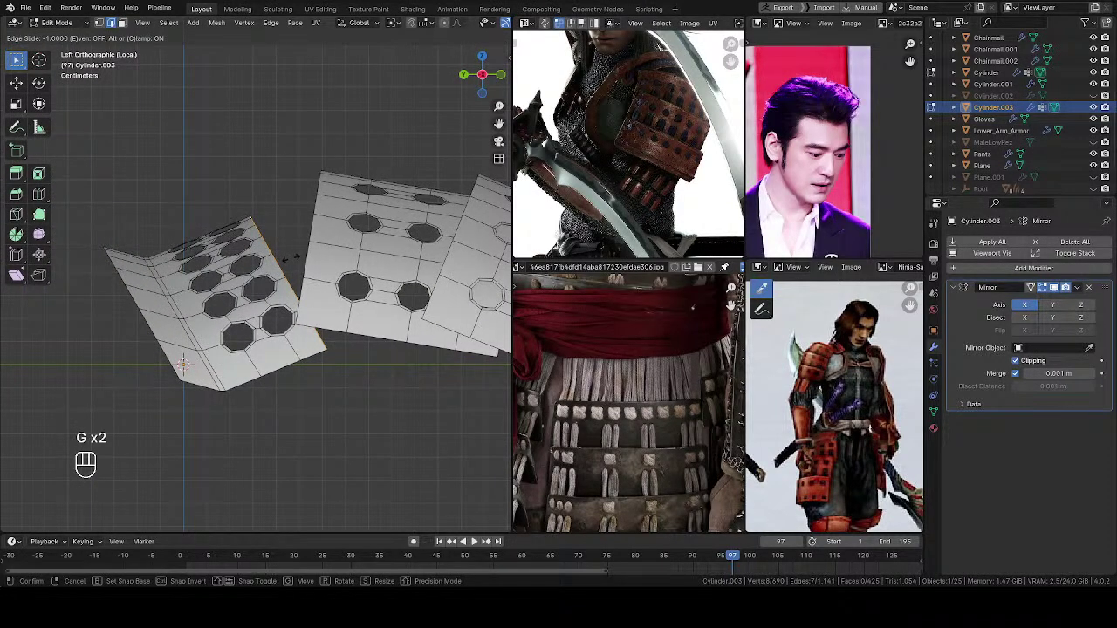
{"action": "key", "text": "c"}
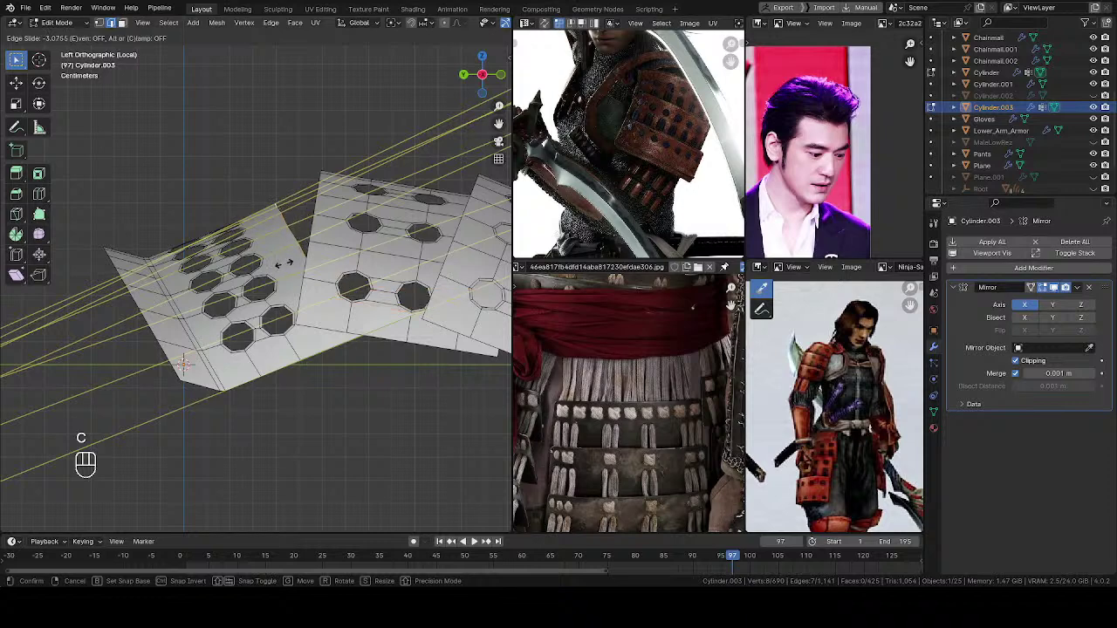
{"action": "key", "text": "Escape"}
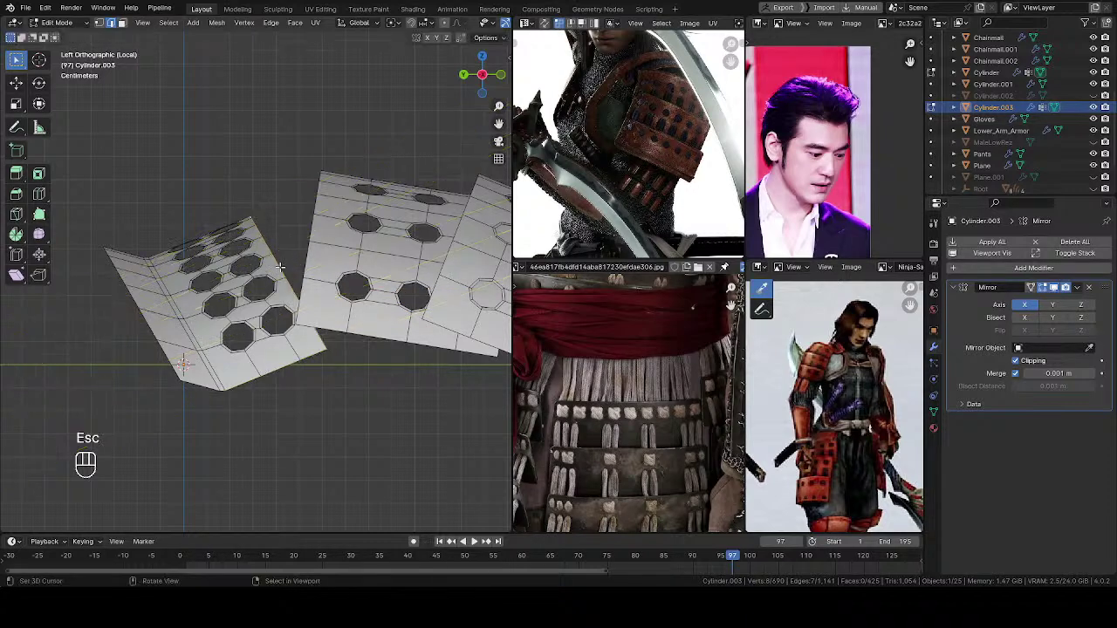
Step: Extend the first plate by moving its end edge loop -0.00933 m in Y and 0.003999 m in Z, and leave mesh editing
{"action": "key", "text": "g"}
{"action": "key", "text": "shift"}
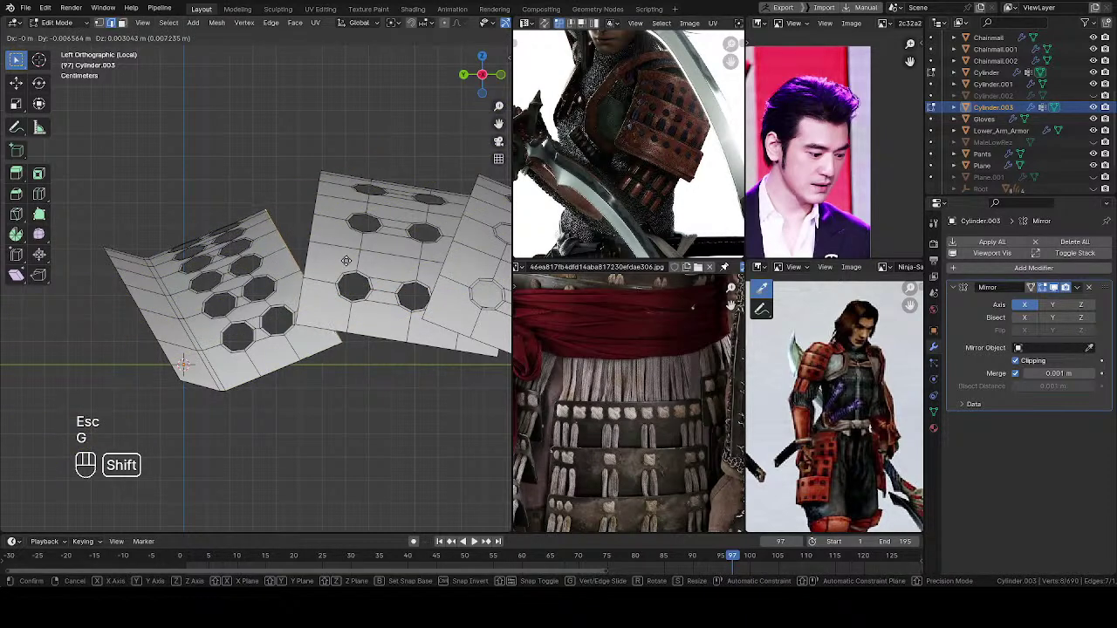
{"action": "left_click", "coordinate": [405, 239]}
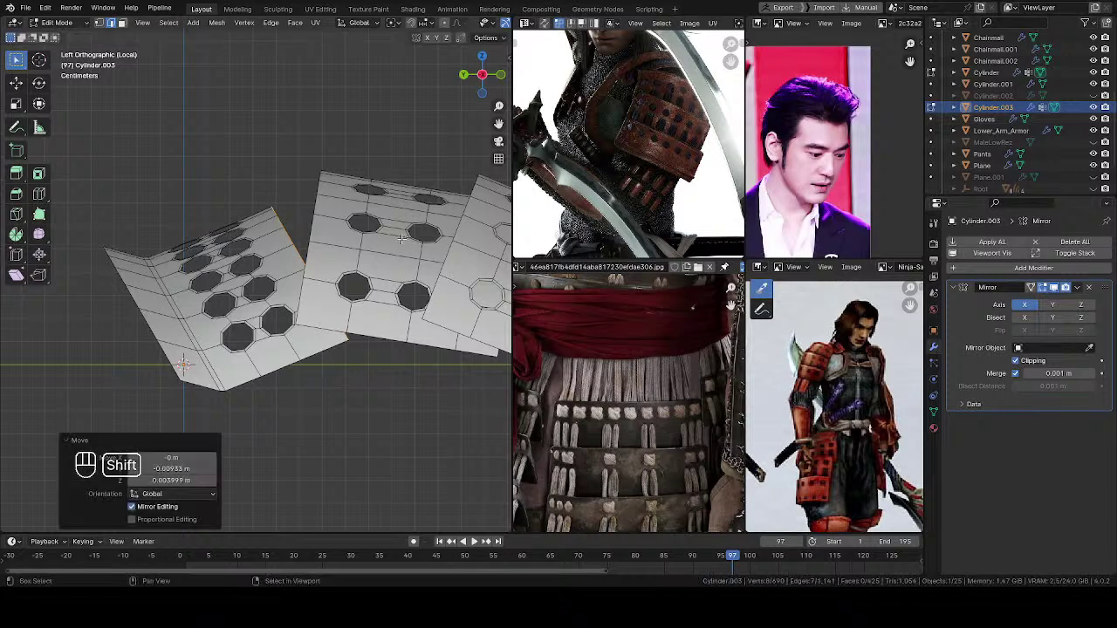
{"action": "key", "text": "alt+a"}
{"action": "middle_click_drag", "start_coordinate": [328, 260], "coordinate": [296, 368]}
{"action": "key", "text": "Tab"}
Step: Save the file and show the plates together with the rest of the character
{"action": "scroll", "coordinate": [293, 362], "scroll_direction": "down", "scroll_amount": 3}
{"action": "middle_click_drag", "start_coordinate": [231, 338], "coordinate": [201, 303]}
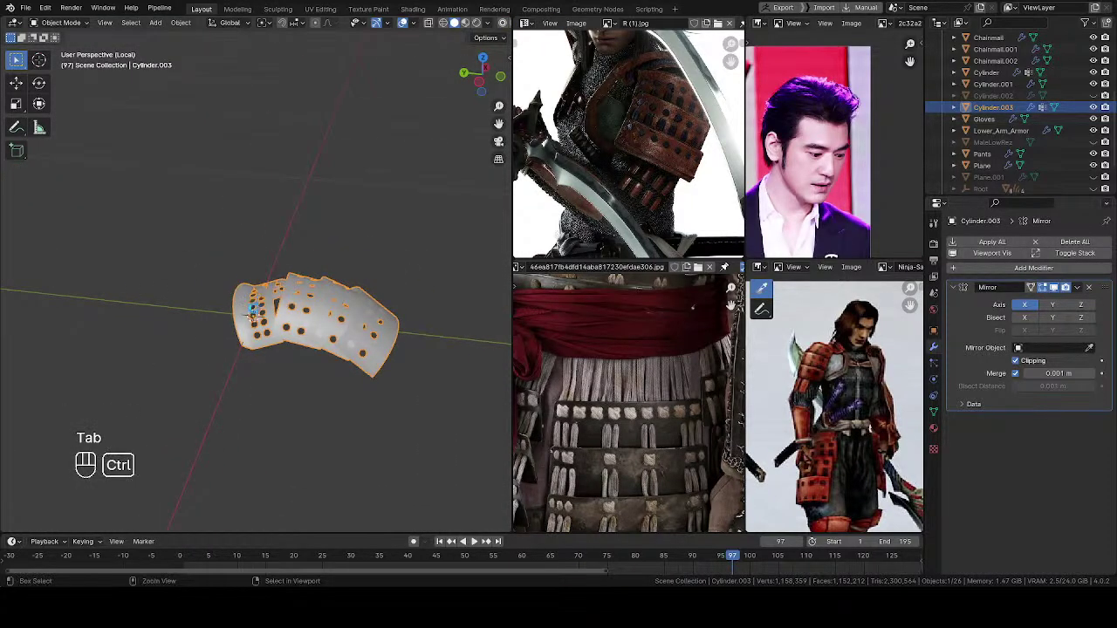
{"action": "key", "text": "ctrl+s"}
{"action": "scroll", "coordinate": [273, 351], "scroll_direction": "down", "scroll_amount": 2}
{"action": "middle_click_drag", "start_coordinate": [272, 351], "coordinate": [385, 262]}
{"action": "middle_click_drag", "start_coordinate": [384, 262], "coordinate": [306, 349], "text": "ctrl"}
{"action": "middle_click_drag", "start_coordinate": [305, 349], "coordinate": [226, 229]}
{"action": "key", "text": "slash"}
Step: Save the file again with the full figure in view and switch the viewport to Rendered shading
{"action": "key", "text": "z"}
{"action": "middle_click_drag", "start_coordinate": [309, 407], "coordinate": [295, 474], "text": "ctrl"}
{"action": "key", "text": "z"}
{"action": "mouse_move", "coordinate": [307, 293]}
{"action": "middle_mouse_down", "text": "ctrl"}
{"action": "mouse_move", "coordinate": [285, 366]}
{"action": "mouse_move", "coordinate": [274, 295]}
{"action": "mouse_move", "coordinate": [271, 330]}
{"action": "middle_mouse_up", "text": "ctrl"}
{"action": "key", "text": "ctrl+s"}
{"action": "mouse_move", "coordinate": [272, 264]}
{"action": "middle_mouse_down", "text": "ctrl"}
{"action": "mouse_move", "coordinate": [272, 296]}
{"action": "mouse_move", "coordinate": [279, 278]}
{"action": "mouse_move", "coordinate": [351, 286]}
{"action": "mouse_move", "coordinate": [297, 270]}
{"action": "mouse_move", "coordinate": [272, 249]}
{"action": "mouse_move", "coordinate": [287, 289]}
{"action": "middle_mouse_up", "text": "ctrl"}
{"action": "mouse_move", "coordinate": [286, 290]}
{"action": "middle_mouse_down"}
{"action": "mouse_move", "coordinate": [243, 273]}
{"action": "mouse_move", "coordinate": [302, 306]}
{"action": "middle_mouse_up"}
{"action": "key", "text": "z"}
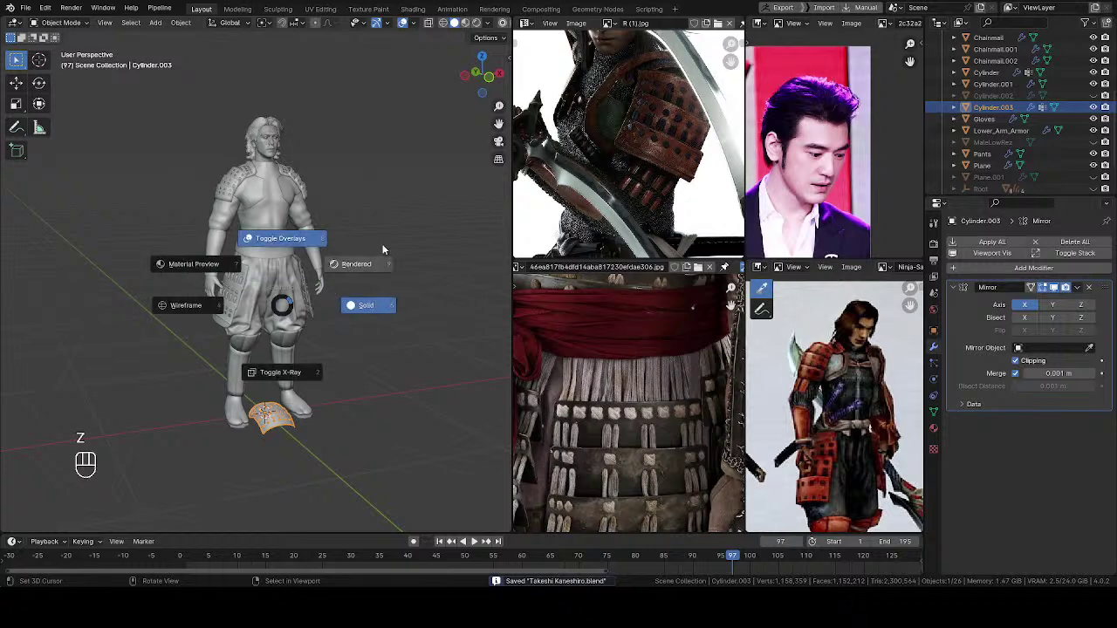
{"action": "left_click", "coordinate": [356, 266]}
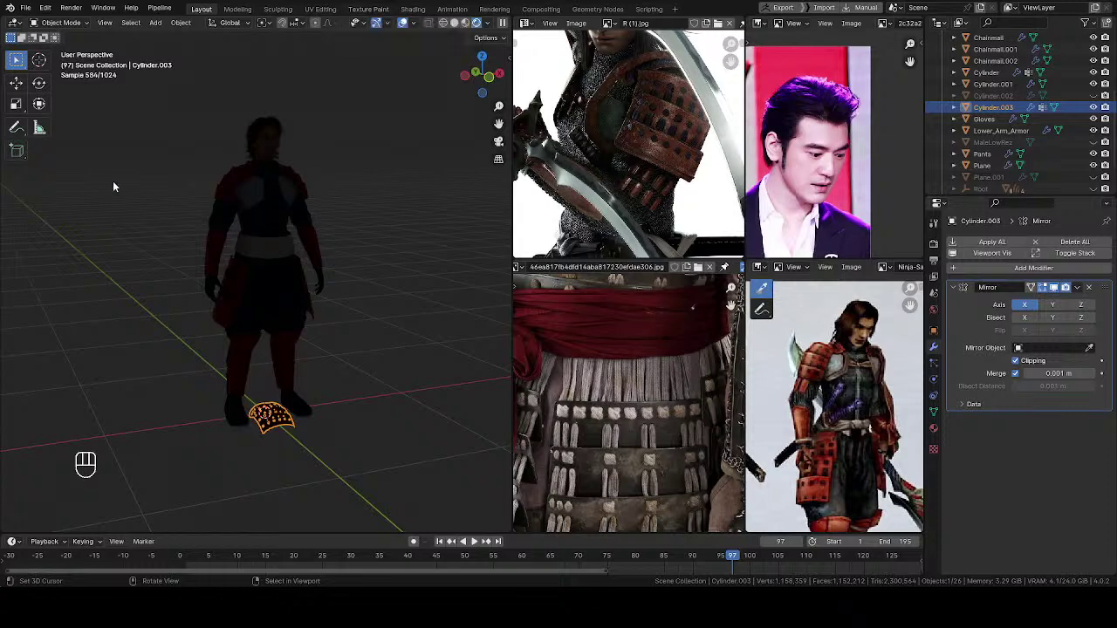
Step: Make the Cam_Lights collection visible and hide the viewport overlays
{"action": "scroll", "coordinate": [1034, 154], "scroll_direction": "down", "scroll_amount": 2}
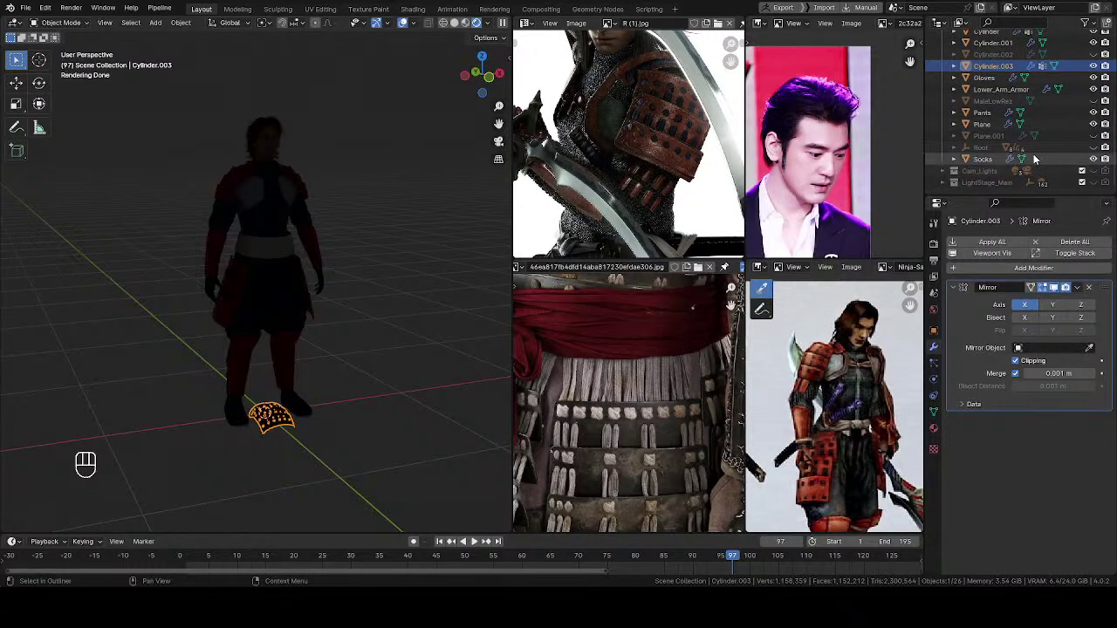
{"action": "left_click", "coordinate": [1095, 183]}
{"action": "left_click", "coordinate": [1094, 183]}
{"action": "left_click", "coordinate": [1095, 183]}
{"action": "left_click", "coordinate": [1095, 183]}
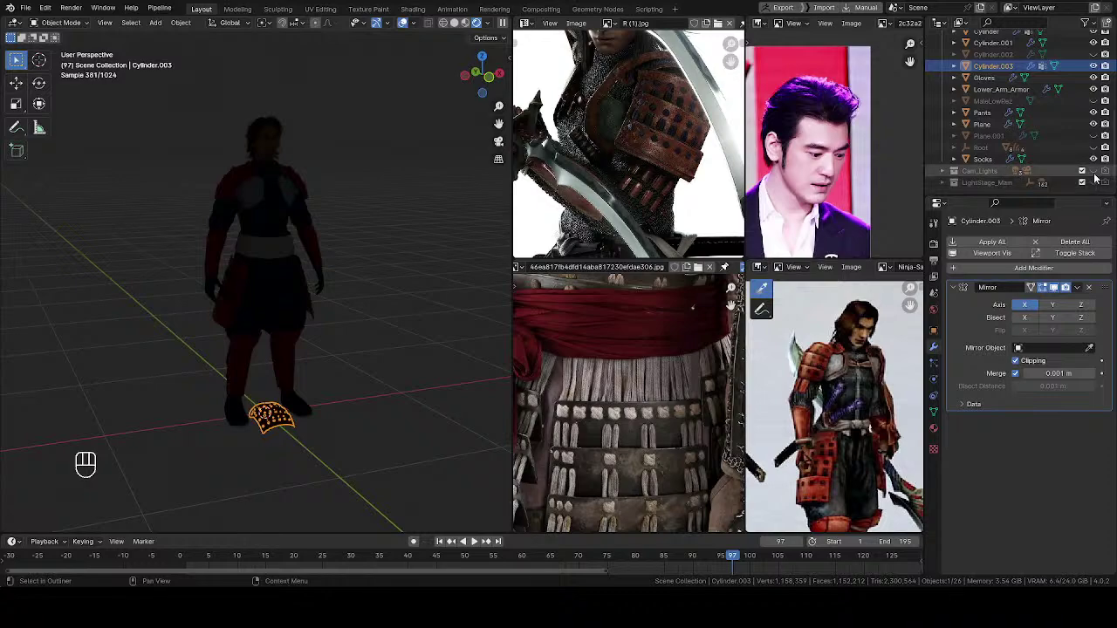
{"action": "left_click", "coordinate": [1095, 172]}
{"action": "key", "text": "z"}
{"action": "left_click", "coordinate": [343, 100]}
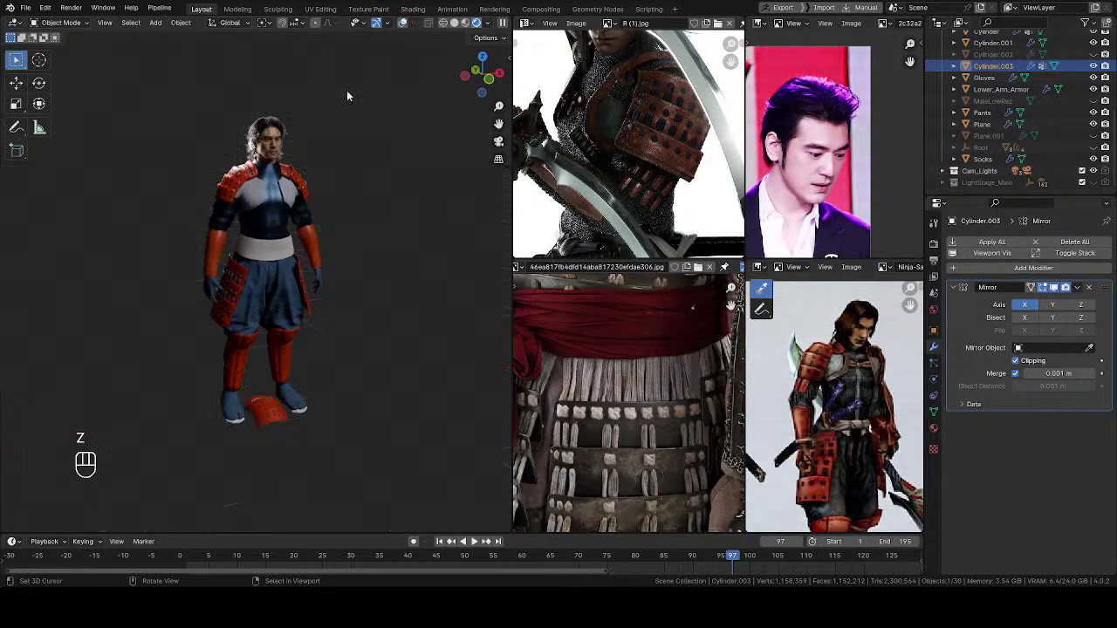
Step: Examine the rendered character's armor against the chest armor reference image
{"action": "middle_click_drag", "start_coordinate": [301, 275], "coordinate": [278, 298], "text": "shift"}
{"action": "scroll", "coordinate": [253, 328], "scroll_direction": "up", "scroll_amount": 4}
{"action": "scroll", "coordinate": [621, 393], "scroll_direction": "down", "scroll_amount": 5}
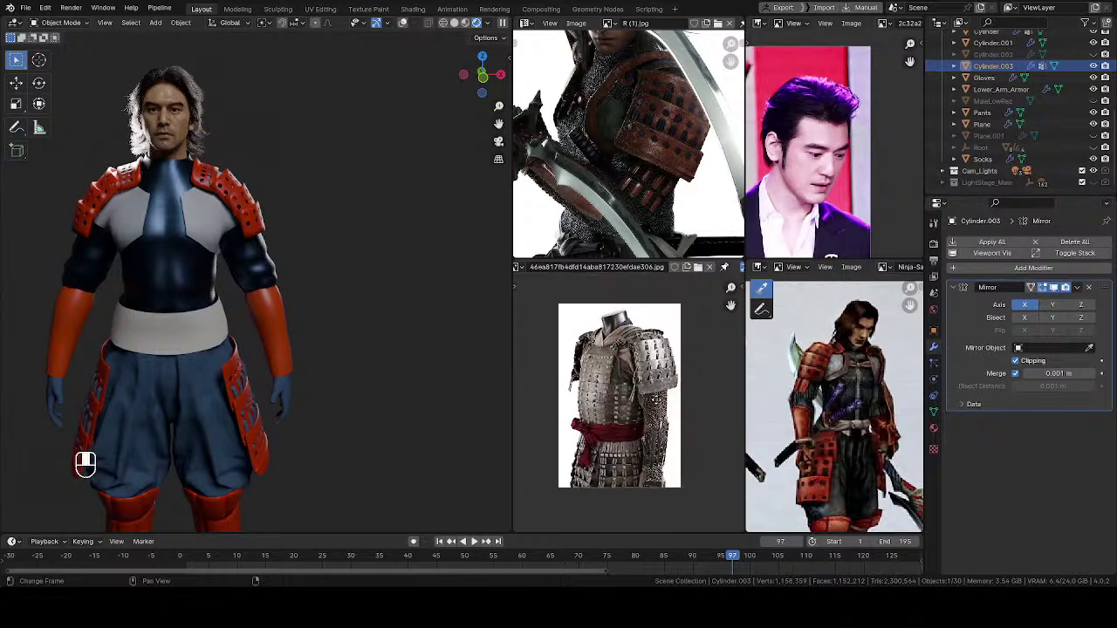
{"action": "scroll", "coordinate": [656, 373], "scroll_direction": "up", "scroll_amount": 5}
{"action": "middle_click_drag", "start_coordinate": [95, 273], "coordinate": [94, 232]}
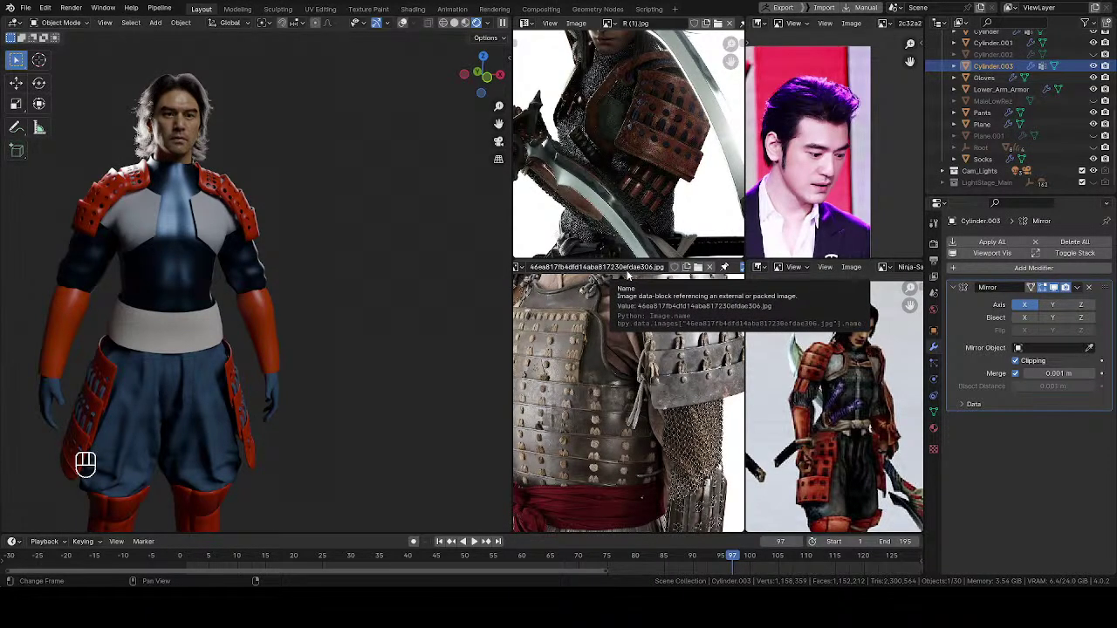
{"action": "mouse_move", "coordinate": [150, 272]}
{"action": "middle_mouse_down"}
{"action": "mouse_move", "coordinate": [154, 262]}
{"action": "mouse_move", "coordinate": [108, 270]}
{"action": "mouse_move", "coordinate": [165, 277]}
{"action": "middle_mouse_up"}
Step: Return the viewport to Solid shading and show the overlays again
{"action": "key", "text": "z"}
{"action": "left_click", "coordinate": [242, 270]}
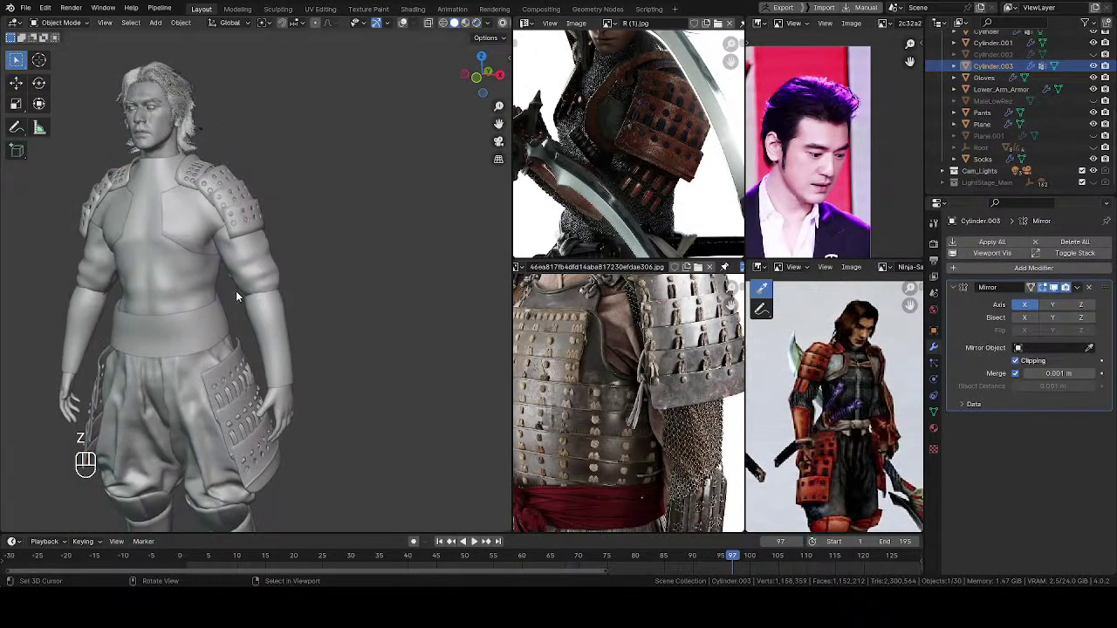
{"action": "scroll", "coordinate": [228, 304], "scroll_direction": "down", "scroll_amount": 4}
{"action": "middle_click_drag", "start_coordinate": [211, 317], "coordinate": [260, 365]}
{"action": "key", "text": "z"}
{"action": "left_click", "coordinate": [235, 293]}
{"action": "scroll", "coordinate": [253, 288], "scroll_direction": "up", "scroll_amount": 4}
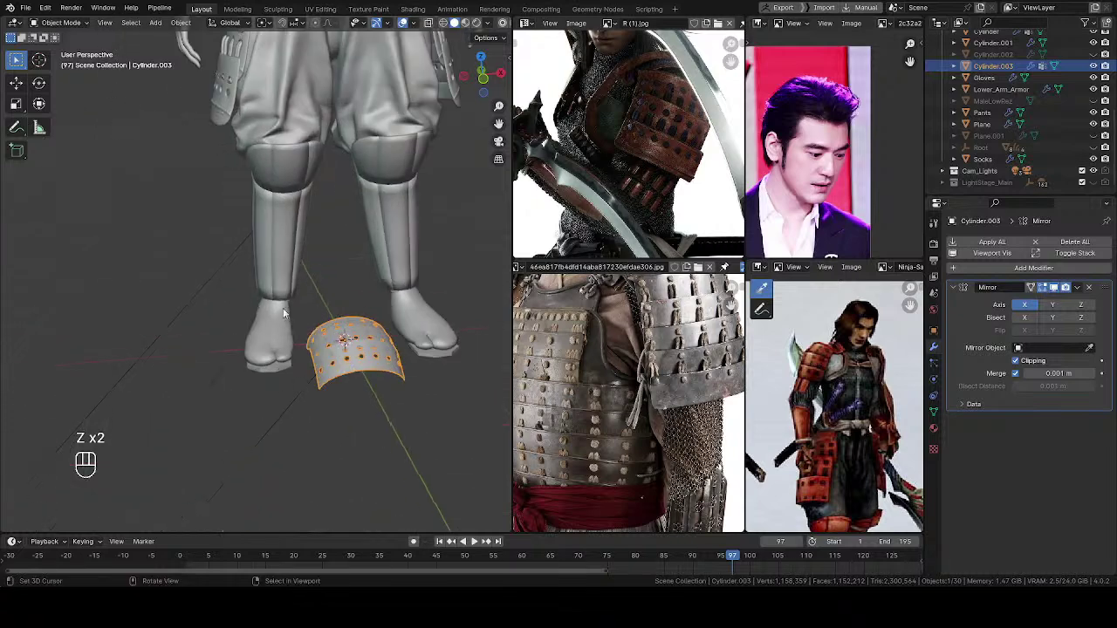
Step: Isolate the plate object and open its mesh for editing in left orthographic view
{"action": "key", "text": "slash"}
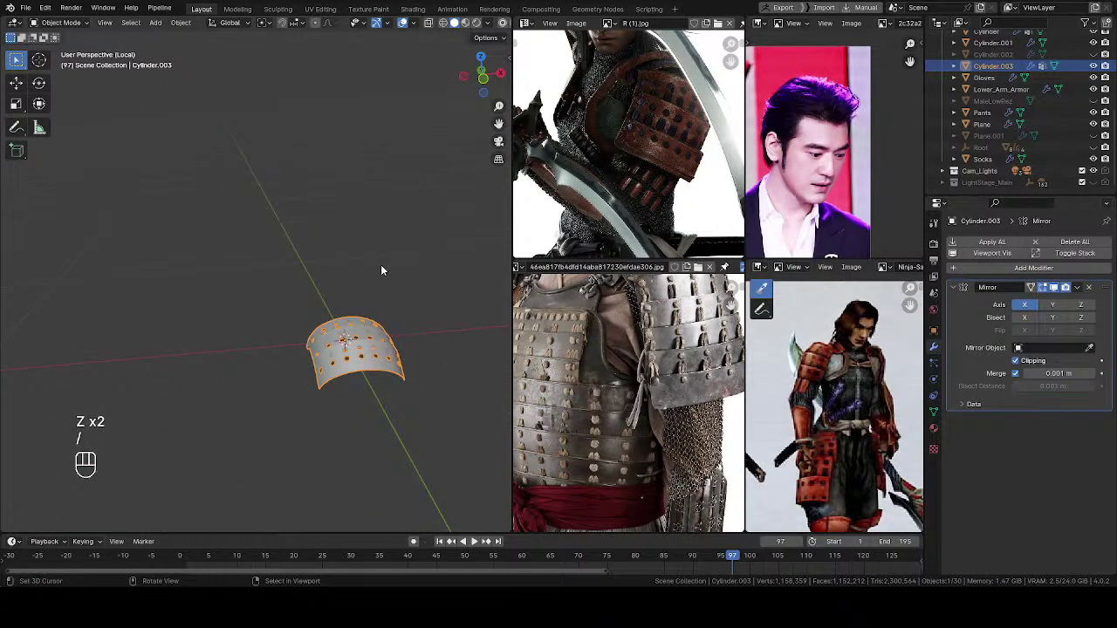
{"action": "middle_click_drag", "start_coordinate": [235, 394], "coordinate": [342, 380]}
{"action": "key", "text": "Tab"}
{"action": "scroll", "coordinate": [271, 291], "scroll_direction": "up", "scroll_amount": 1}
{"action": "middle_click_drag", "start_coordinate": [265, 289], "coordinate": [393, 336]}
{"action": "middle_click_drag", "start_coordinate": [393, 336], "coordinate": [362, 284], "text": "ctrl"}
{"action": "middle_click_drag", "start_coordinate": [363, 284], "coordinate": [347, 244], "text": "shift"}
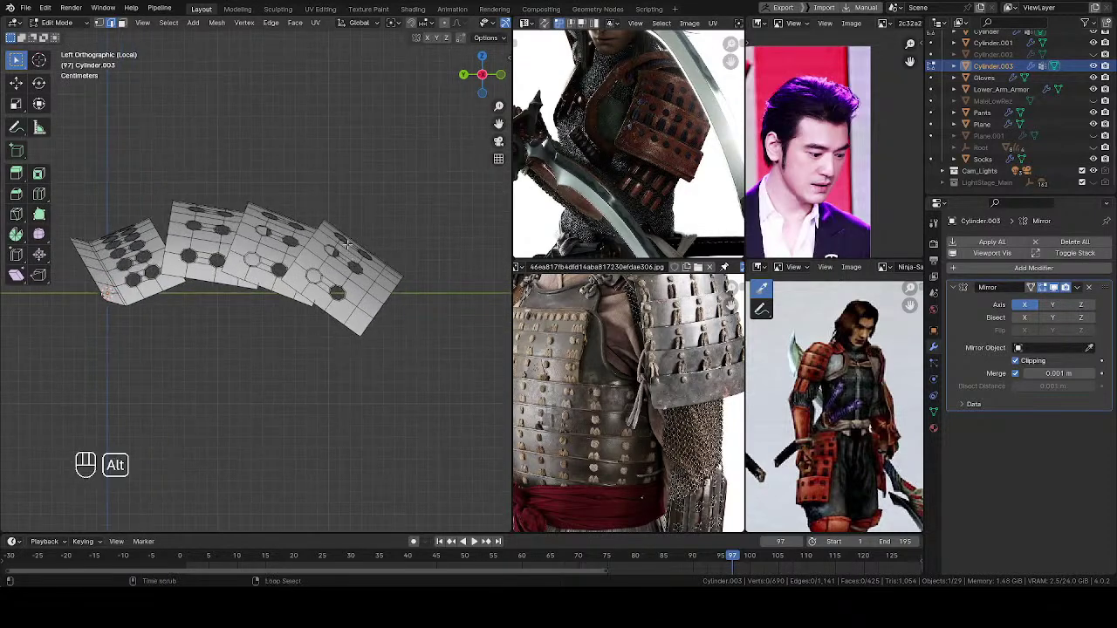
Step: Nudge the two outermost linked plates together slightly outward and down along the row
{"action": "key", "text": "l"}
{"action": "key", "text": "l"}
{"action": "middle_click_drag", "start_coordinate": [364, 306], "coordinate": [378, 271], "text": "shift"}
{"action": "key", "text": "g"}
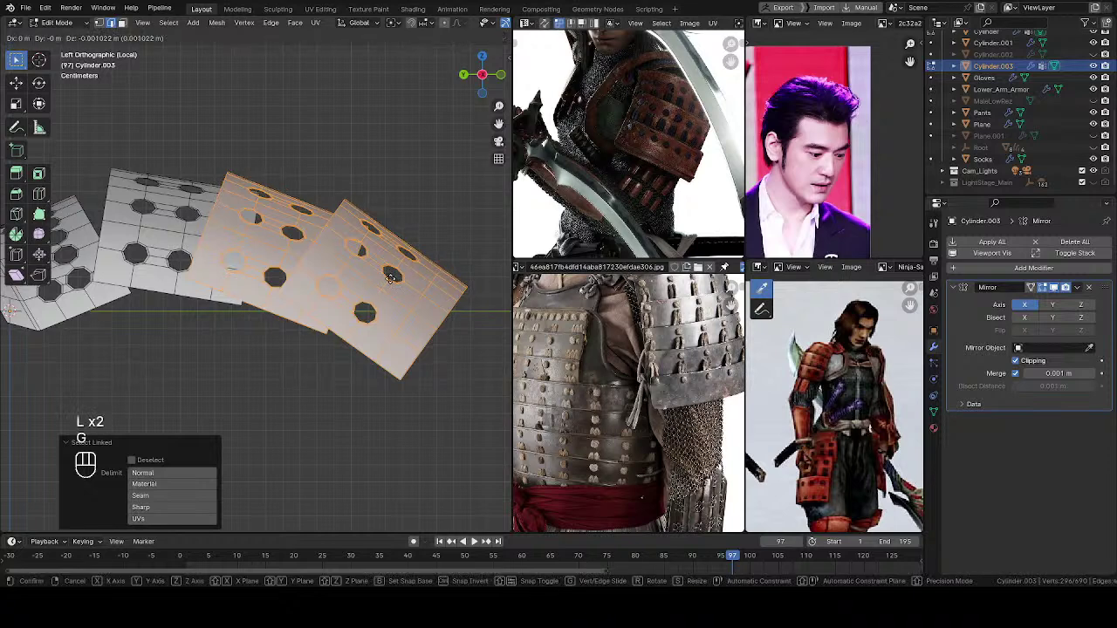
{"action": "left_click", "coordinate": [531, 310], "text": "shift"}
{"action": "middle_click_drag", "start_coordinate": [531, 309], "coordinate": [441, 290], "text": "shift"}
Step: Reposition the outermost plate slightly on its own and leave mesh editing
{"action": "key", "text": "alt+a"}
{"action": "key", "text": "l"}
{"action": "key", "text": "g"}
{"action": "left_click", "coordinate": [458, 299], "text": "shift"}
{"action": "key", "text": "Tab"}
Step: Show the whole character with the adjusted plates again and save the file
{"action": "middle_click_drag", "start_coordinate": [322, 309], "coordinate": [334, 337], "text": "ctrl"}
{"action": "middle_click_drag", "start_coordinate": [335, 338], "coordinate": [268, 398]}
{"action": "key", "text": "slash"}
{"action": "middle_click_drag", "start_coordinate": [282, 320], "coordinate": [305, 428], "text": "ctrl"}
{"action": "middle_click_drag", "start_coordinate": [301, 262], "coordinate": [269, 324], "text": "shift"}
{"action": "middle_click_drag", "start_coordinate": [269, 325], "coordinate": [152, 306], "text": "ctrl"}
{"action": "key", "text": "ctrl+s"}
Step: Rotate the second plate by 7.76° in side view and raise it slightly against the third plate
{"action": "middle_click_drag", "start_coordinate": [288, 293], "coordinate": [316, 281]}
{"action": "middle_click_drag", "start_coordinate": [285, 376], "coordinate": [296, 244], "text": "shift"}
{"action": "middle_click_drag", "start_coordinate": [272, 249], "coordinate": [304, 246]}
{"action": "middle_click_drag", "start_coordinate": [295, 309], "coordinate": [310, 292], "text": "shift"}
{"action": "middle_click_drag", "start_coordinate": [310, 292], "coordinate": [349, 316], "text": "shift"}
{"action": "middle_click_drag", "start_coordinate": [349, 316], "coordinate": [389, 270], "text": "shift"}
{"action": "key", "text": "Tab"}
{"action": "middle_click_drag", "start_coordinate": [342, 344], "coordinate": [295, 278], "text": "shift"}
{"action": "key", "text": "alt+a"}
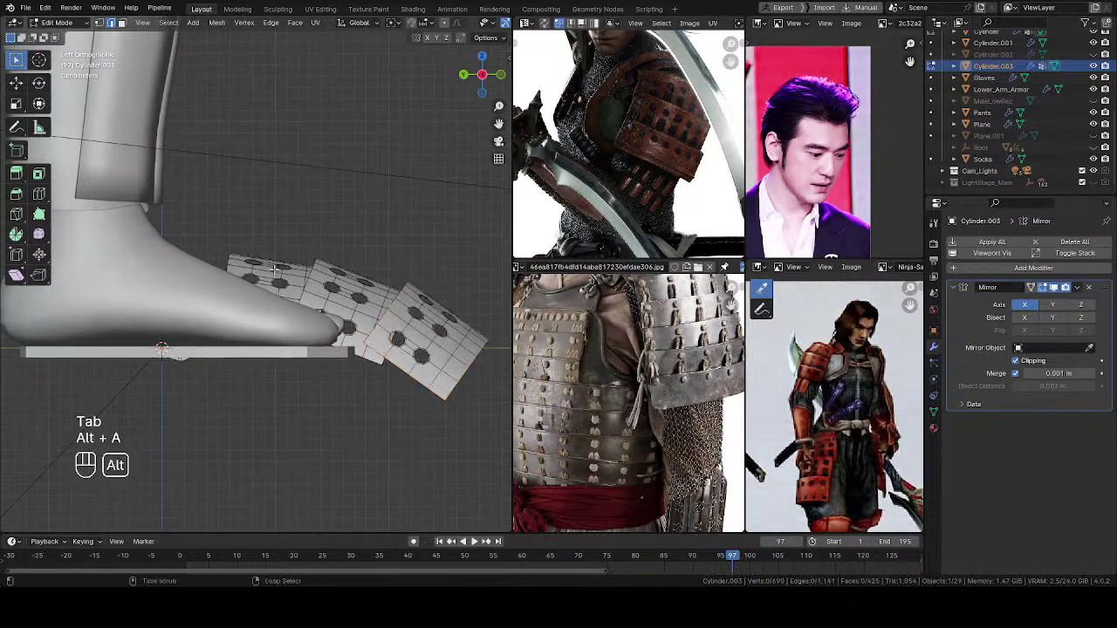
{"action": "key", "text": "l"}
{"action": "key", "text": "r"}
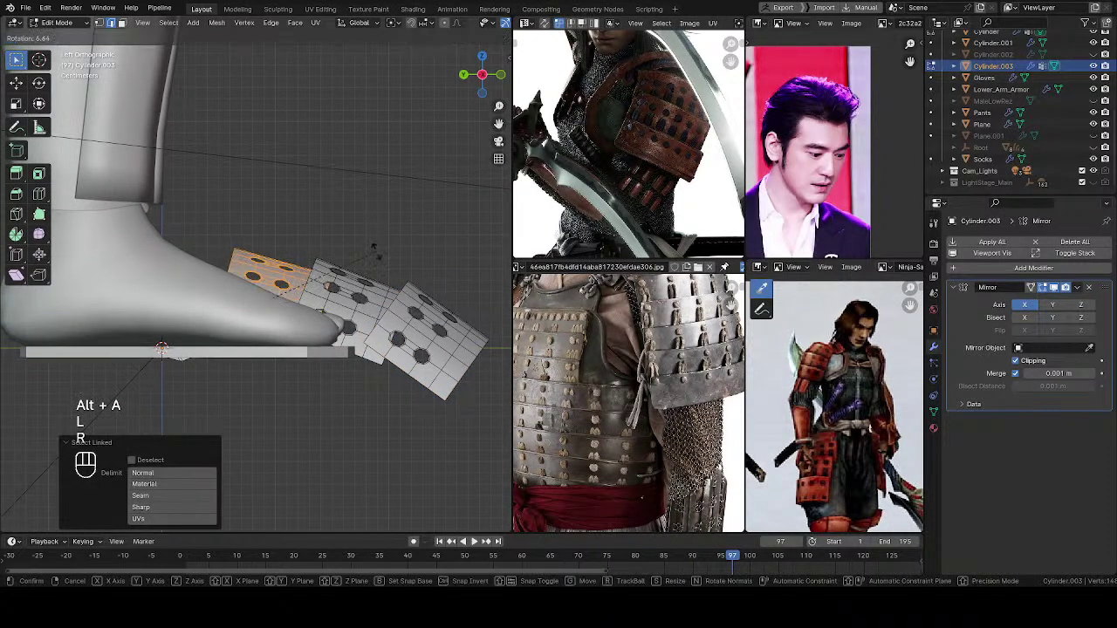
{"action": "left_click", "coordinate": [377, 253]}
{"action": "key", "text": "g"}
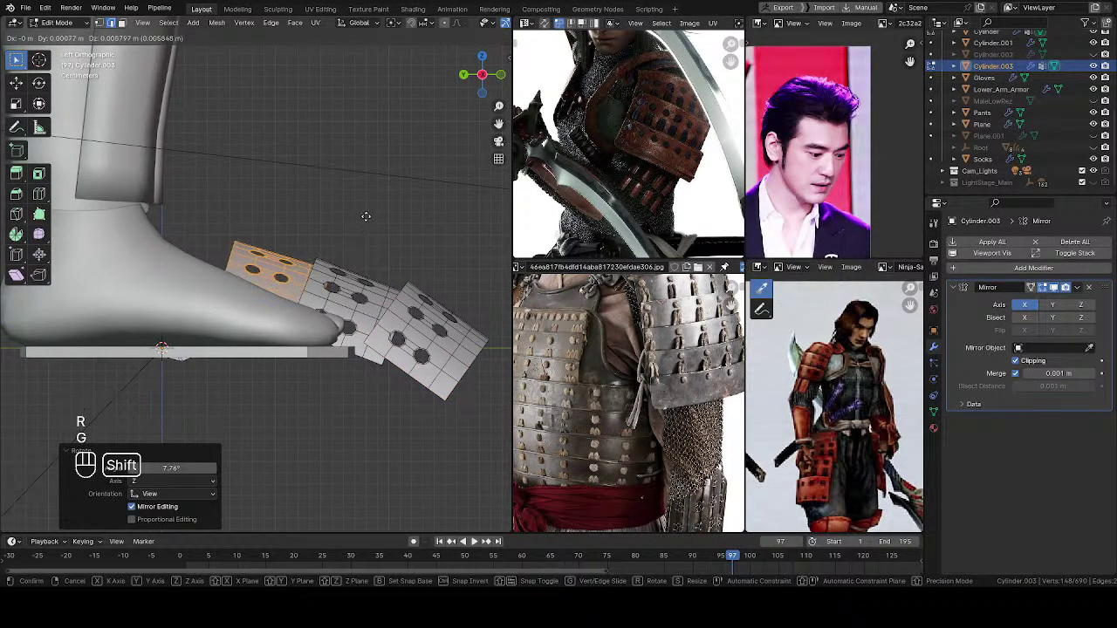
{"action": "left_click", "coordinate": [365, 216]}
{"action": "key", "text": "alt+a"}
Step: Nudge the outermost plate slightly down and toward its neighboring plate
{"action": "middle_click_drag", "start_coordinate": [408, 307], "coordinate": [357, 282], "text": "shift"}
{"action": "key", "text": "k"}
{"action": "right_click", "coordinate": [424, 299]}
{"action": "middle_click_drag", "start_coordinate": [424, 298], "coordinate": [364, 280], "text": "shift"}
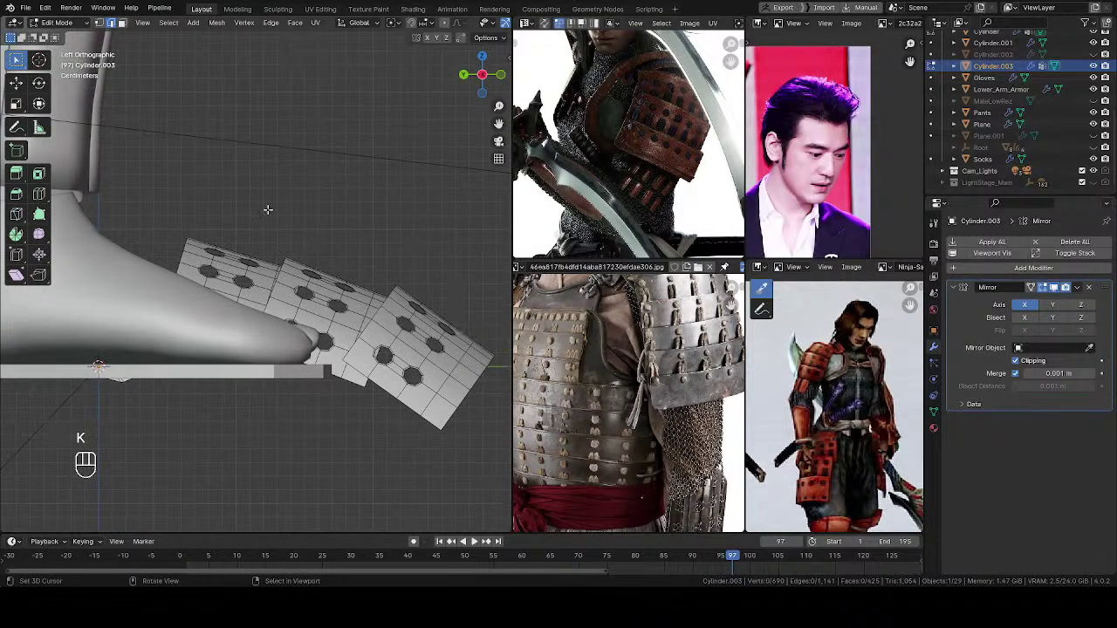
{"action": "key", "text": "l"}
{"action": "middle_click_drag", "start_coordinate": [465, 362], "coordinate": [432, 334], "text": "shift"}
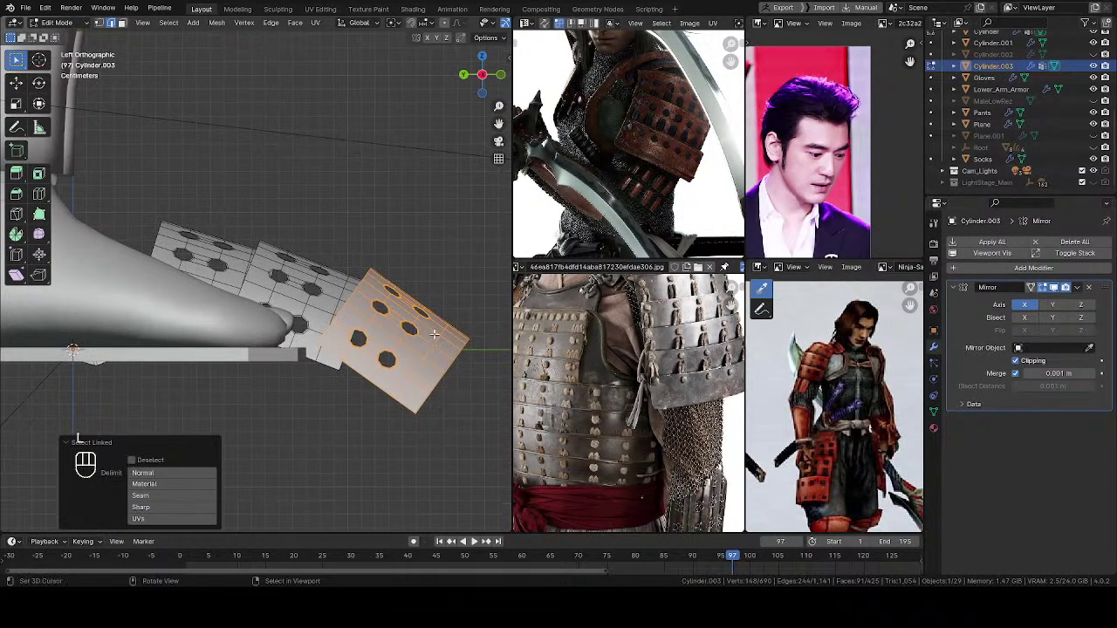
{"action": "key", "text": "g"}
{"action": "key", "text": "shift"}
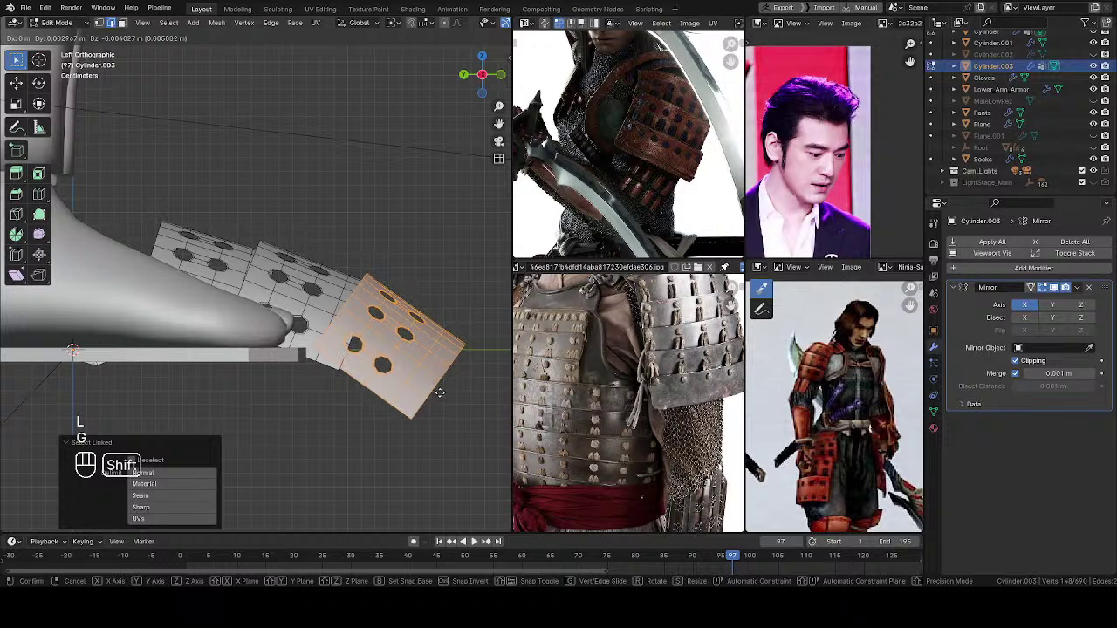
{"action": "left_click", "coordinate": [450, 367]}
{"action": "key", "text": "alt+a"}
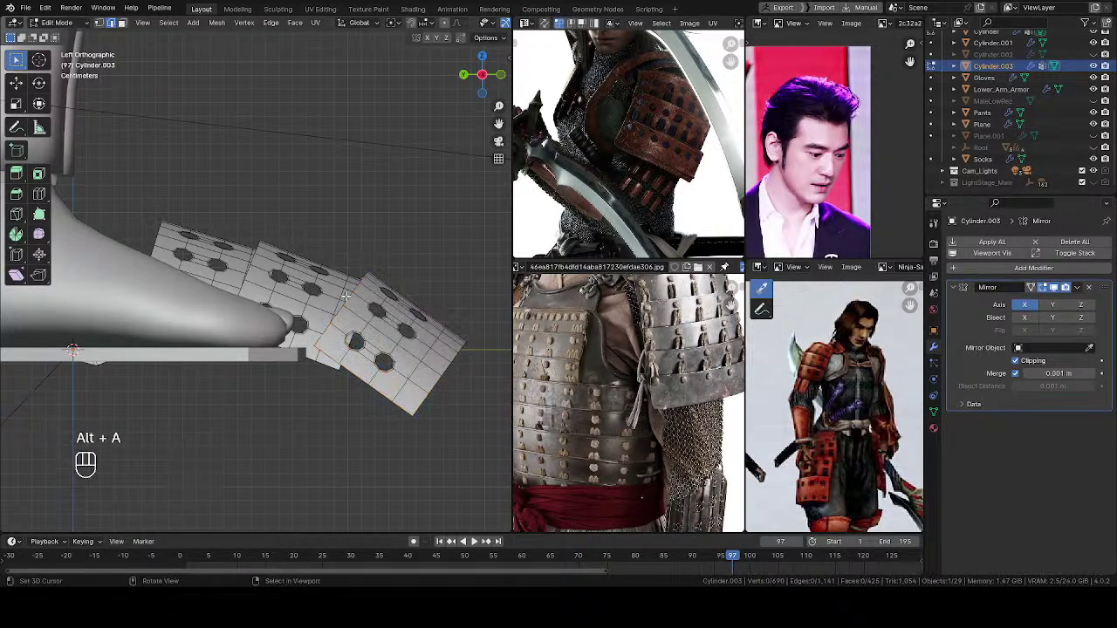
Step: Raise the third plate slightly between its neighbors and leave mesh editing
{"action": "key", "text": "l"}
{"action": "key", "text": "g"}
{"action": "key", "text": "shift"}
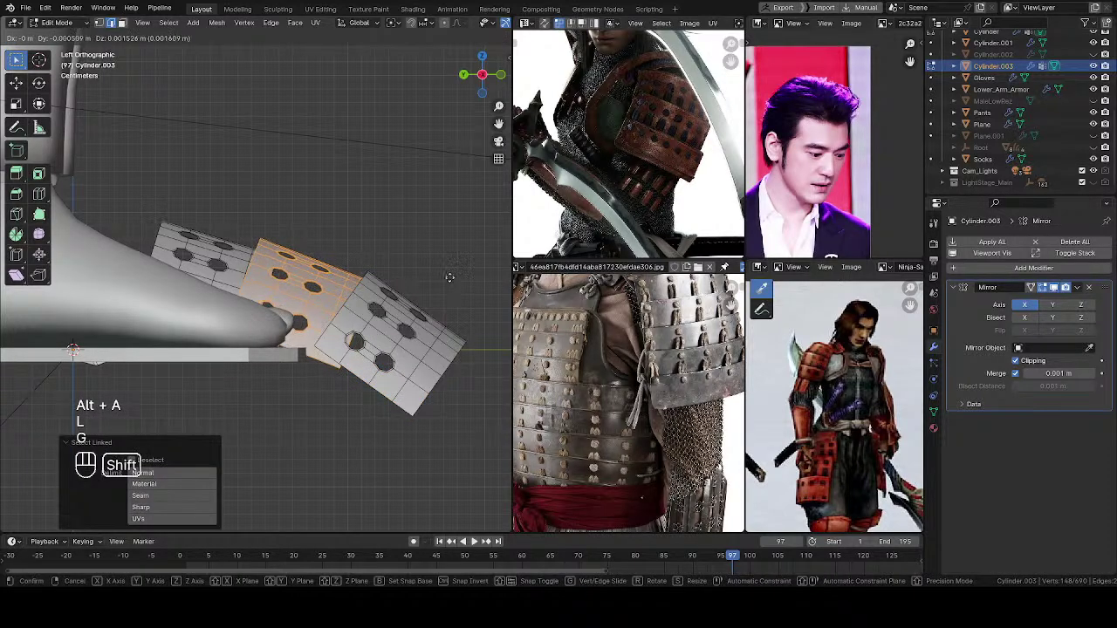
{"action": "left_click", "coordinate": [448, 261]}
{"action": "key", "text": "alt+a"}
{"action": "key", "text": "Tab"}
Step: Check the plate row from other angles and rotate the second plate about -8° in side view
{"action": "middle_click_drag", "start_coordinate": [320, 313], "coordinate": [292, 393], "text": "ctrl"}
{"action": "middle_click_drag", "start_coordinate": [250, 301], "coordinate": [143, 354]}
{"action": "middle_click_drag", "start_coordinate": [299, 140], "coordinate": [305, 415], "text": "shift"}
{"action": "middle_click_drag", "start_coordinate": [279, 311], "coordinate": [297, 254]}
{"action": "middle_click_drag", "start_coordinate": [297, 253], "coordinate": [302, 299], "text": "ctrl"}
{"action": "middle_click_drag", "start_coordinate": [302, 299], "coordinate": [347, 282], "text": "ctrl"}
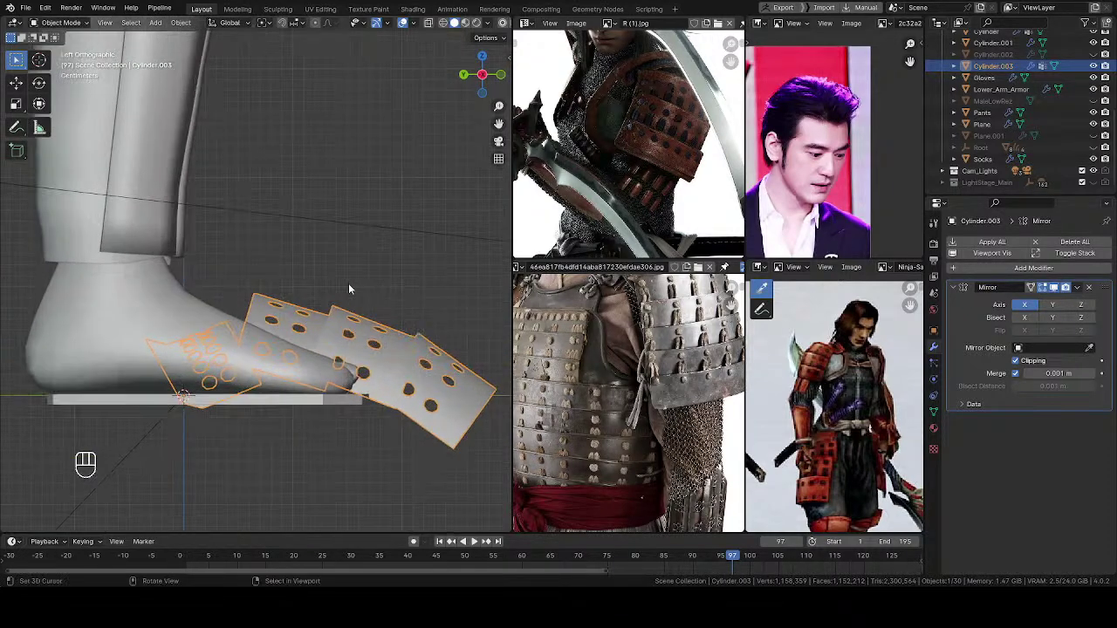
{"action": "key", "text": "Tab"}
{"action": "middle_click_drag", "start_coordinate": [315, 338], "coordinate": [301, 302], "text": "shift"}
{"action": "middle_click_drag", "start_coordinate": [301, 302], "coordinate": [281, 276], "text": "ctrl"}
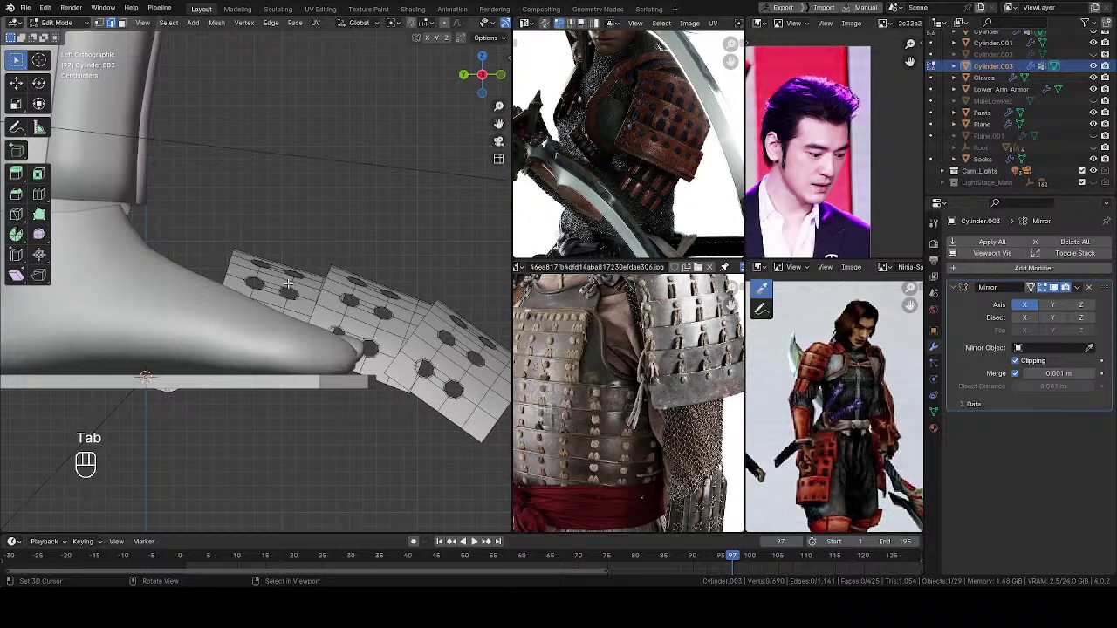
{"action": "key", "text": "l"}
{"action": "key", "text": "r"}
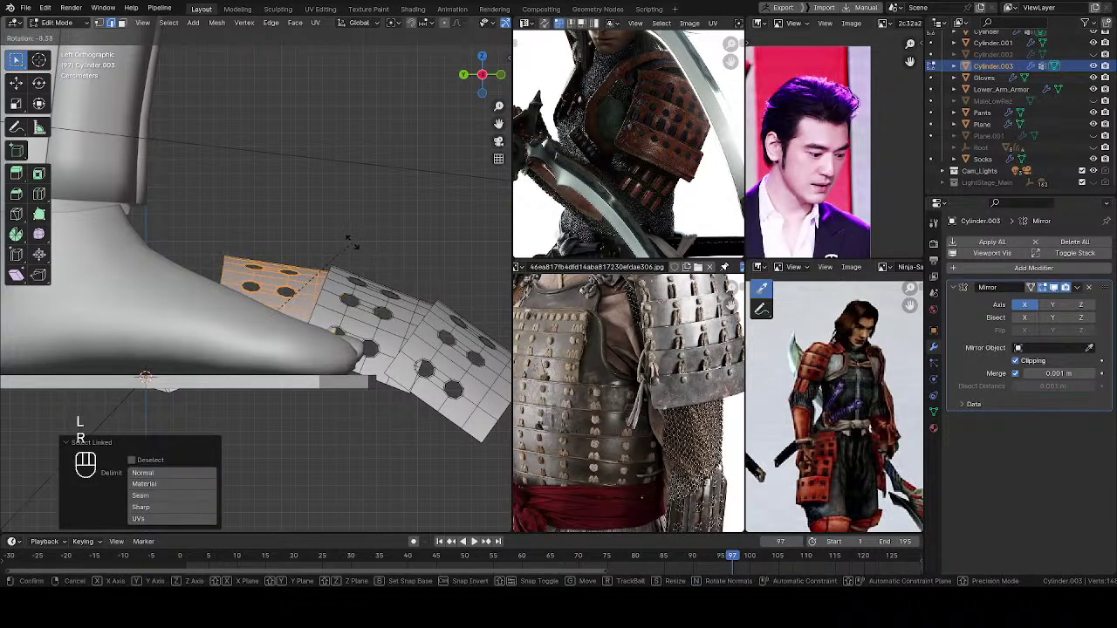
{"action": "left_click", "coordinate": [356, 248]}
Step: Rotate the third plate slightly clockwise in side view
{"action": "key", "text": "alt+a"}
{"action": "mouse_move", "coordinate": [376, 285]}
{"action": "middle_mouse_down", "text": "shift"}
{"action": "mouse_move", "coordinate": [351, 254]}
{"action": "mouse_move", "coordinate": [388, 272]}
{"action": "middle_mouse_up", "text": "shift"}
{"action": "key", "text": "l"}
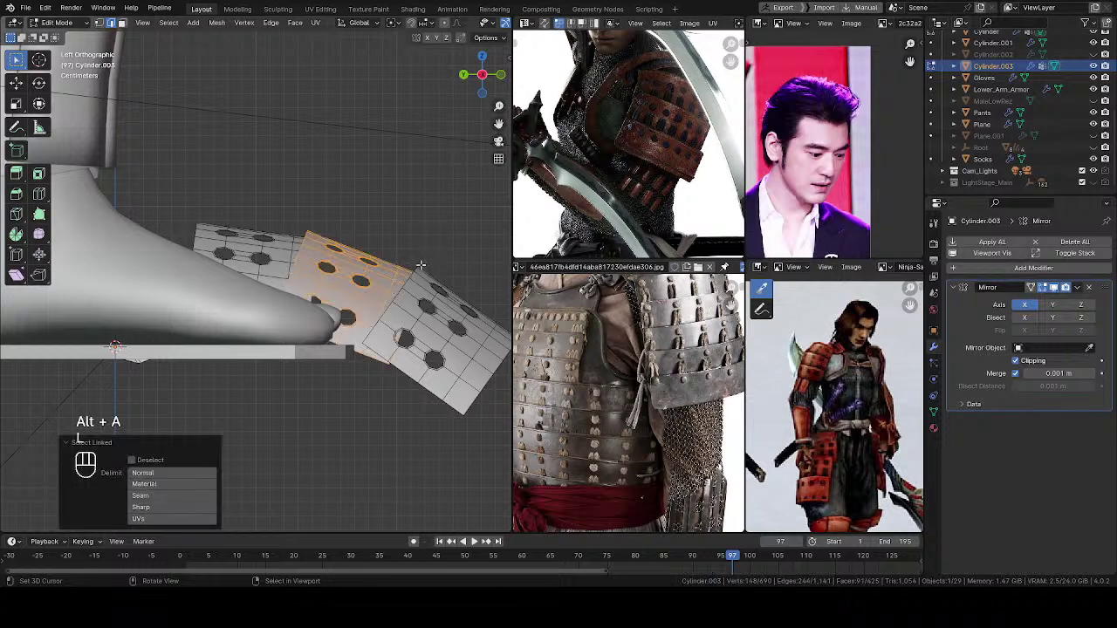
{"action": "key", "text": "r"}
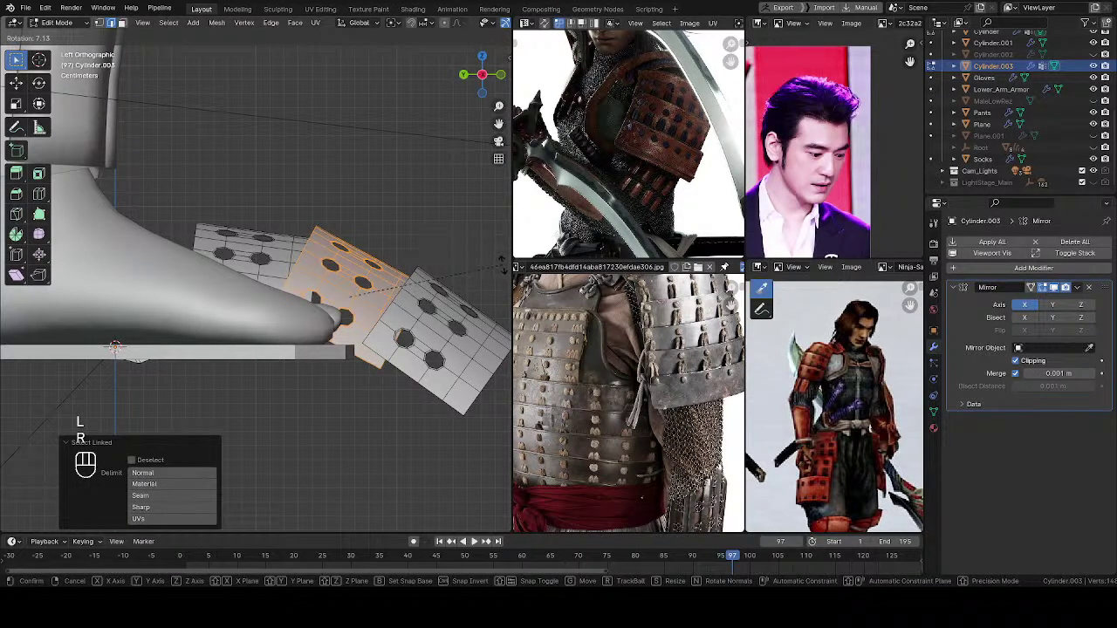
{"action": "left_click", "coordinate": [476, 288]}
{"action": "middle_click_drag", "start_coordinate": [476, 288], "coordinate": [452, 313], "text": "shift"}
Step: Rotate the outermost plate by -4.57° in side view and leave mesh editing
{"action": "key", "text": "alt+a"}
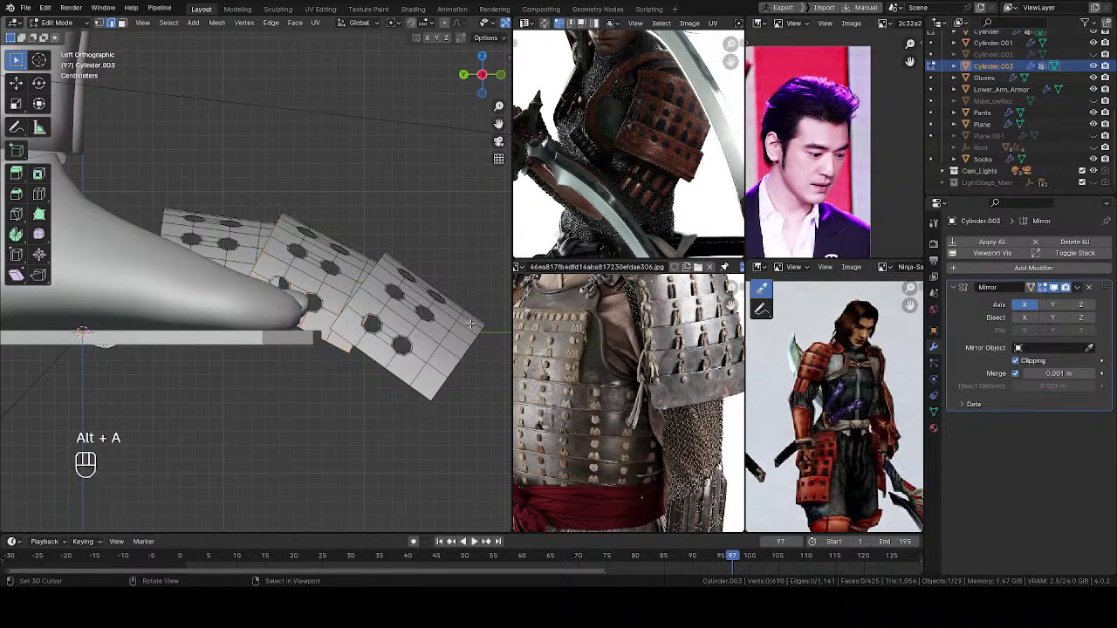
{"action": "key", "text": "l"}
{"action": "key", "text": "r"}
{"action": "left_click", "coordinate": [506, 247]}
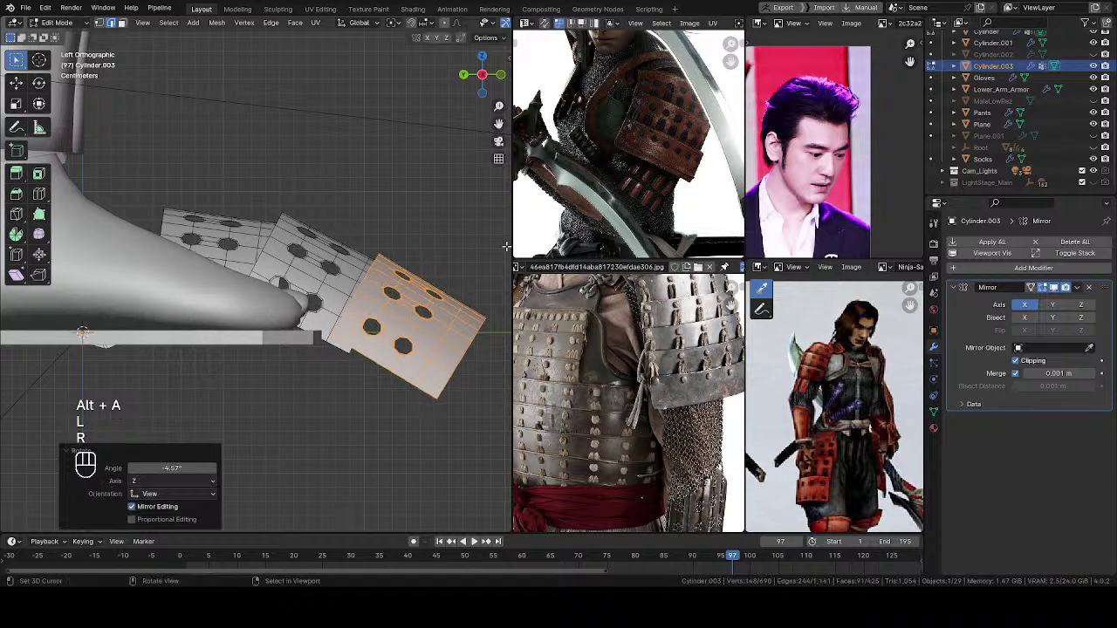
{"action": "key", "text": "Tab"}
Step: Examine the plate row and the whole character from the front and other angles
{"action": "left_click", "coordinate": [376, 291]}
{"action": "middle_click_drag", "start_coordinate": [375, 295], "coordinate": [365, 401], "text": "ctrl"}
{"action": "middle_click_drag", "start_coordinate": [349, 148], "coordinate": [214, 356], "text": "shift"}
{"action": "middle_click_drag", "start_coordinate": [213, 356], "coordinate": [281, 471], "text": "shift"}
{"action": "middle_click_drag", "start_coordinate": [229, 258], "coordinate": [305, 356]}
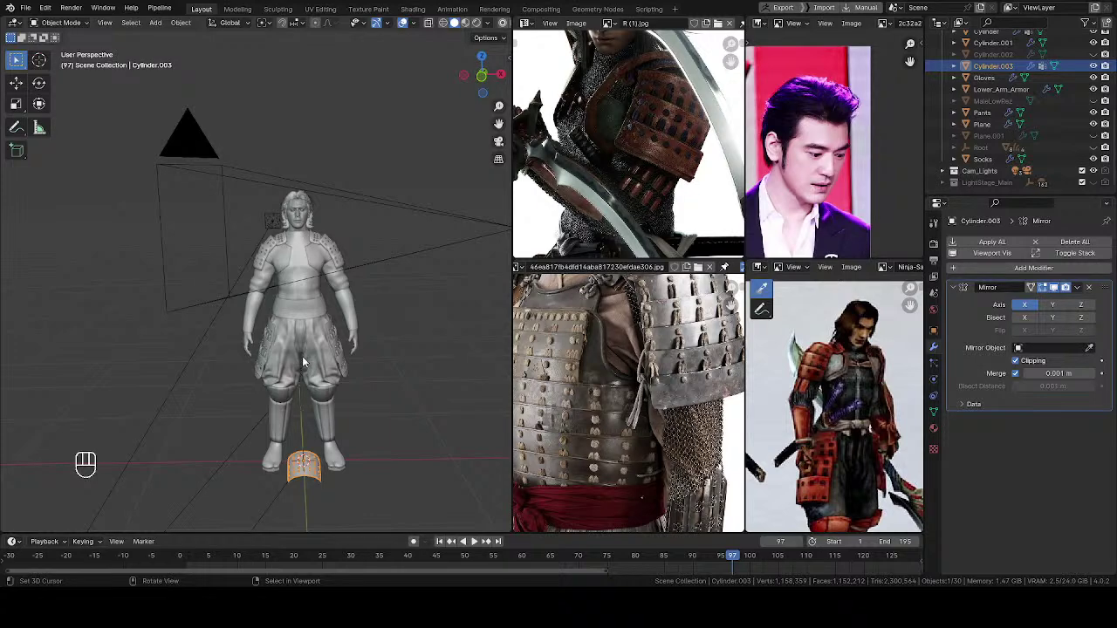
{"action": "middle_click_drag", "start_coordinate": [295, 331], "coordinate": [298, 187]}
{"action": "middle_click_drag", "start_coordinate": [299, 188], "coordinate": [367, 183]}
{"action": "middle_click_drag", "start_coordinate": [366, 183], "coordinate": [459, 232]}
Step: Isolate the plate object in side view and move its third and outermost plates together slightly outward and down
{"action": "key", "text": "Tab"}
{"action": "middle_click_drag", "start_coordinate": [459, 232], "coordinate": [392, 252], "text": "ctrl"}
{"action": "middle_click_drag", "start_coordinate": [392, 252], "coordinate": [364, 300], "text": "shift"}
{"action": "key", "text": "slash"}
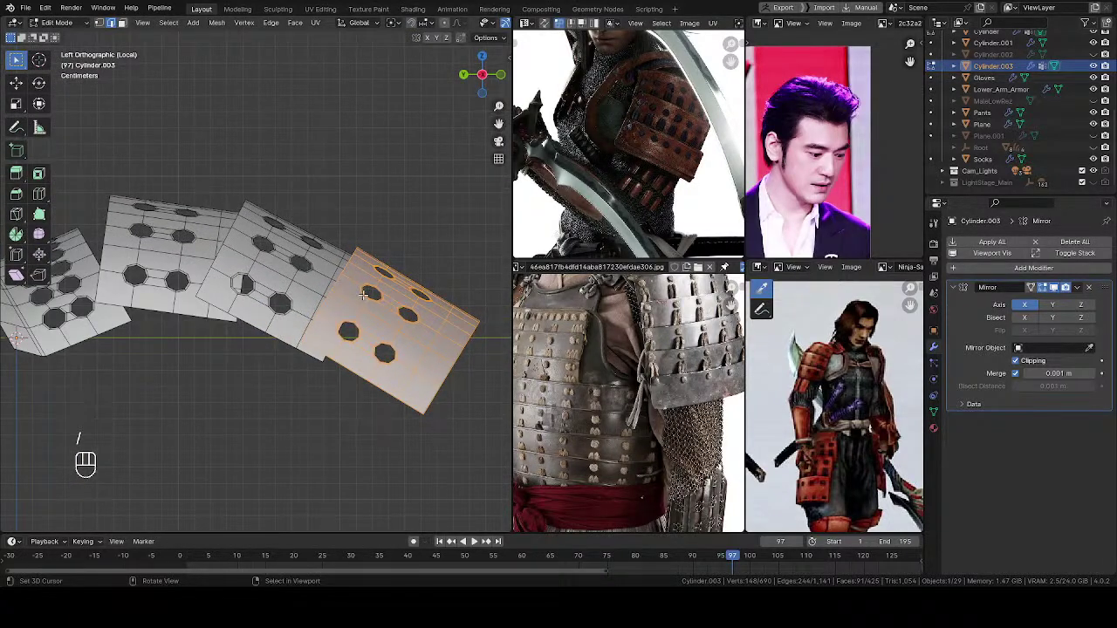
{"action": "key", "text": "l"}
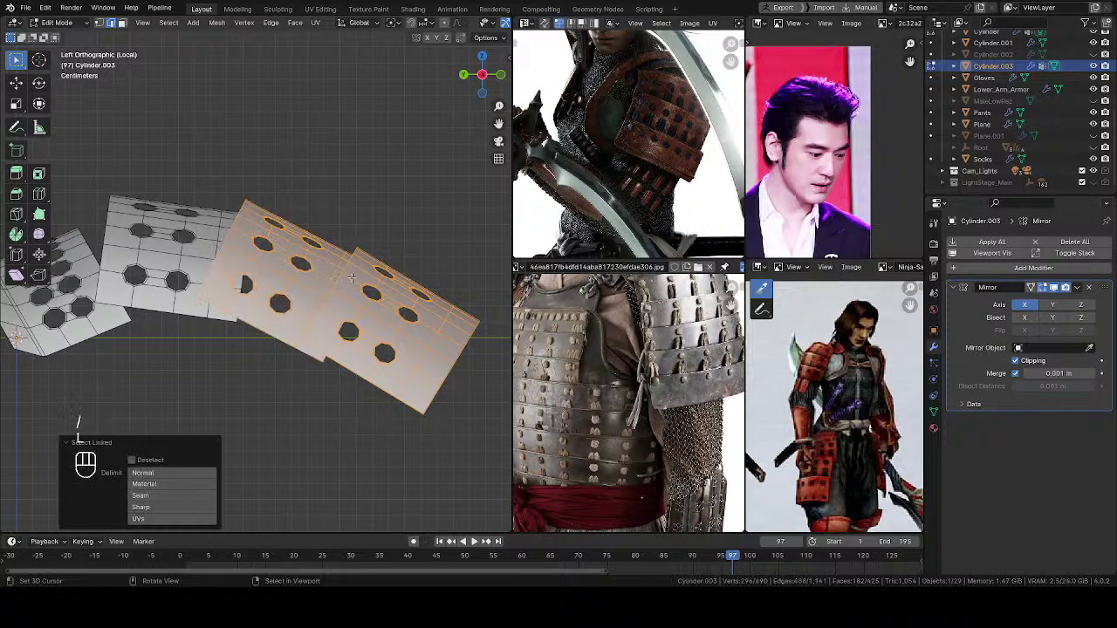
{"action": "key", "text": "g"}
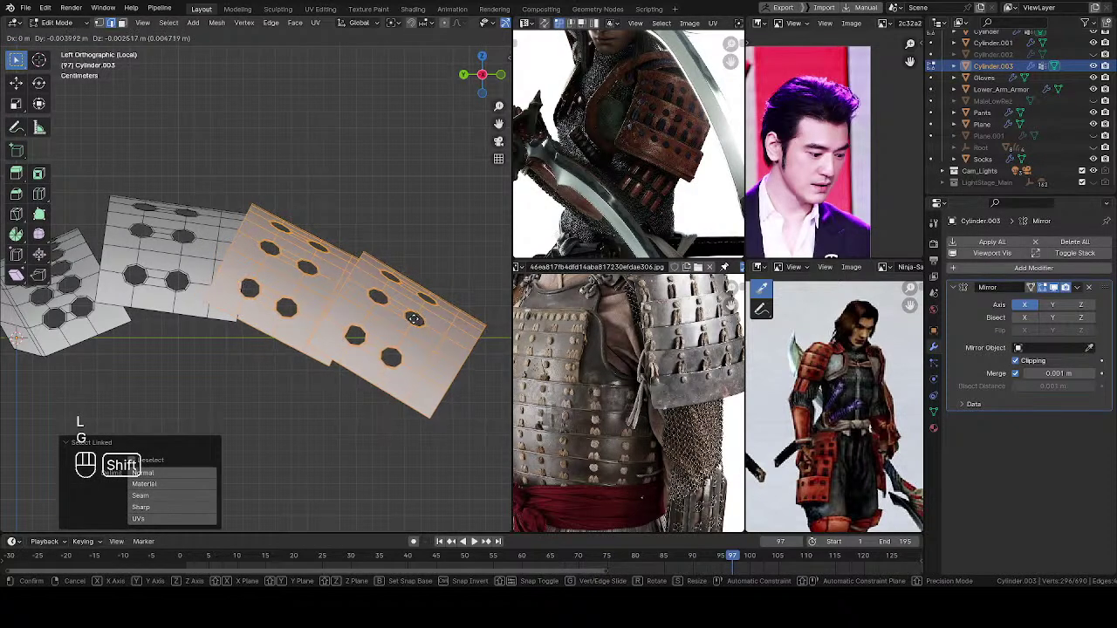
{"action": "left_click", "coordinate": [421, 320]}
{"action": "key", "text": "alt+a"}
{"action": "key", "text": "Tab"}
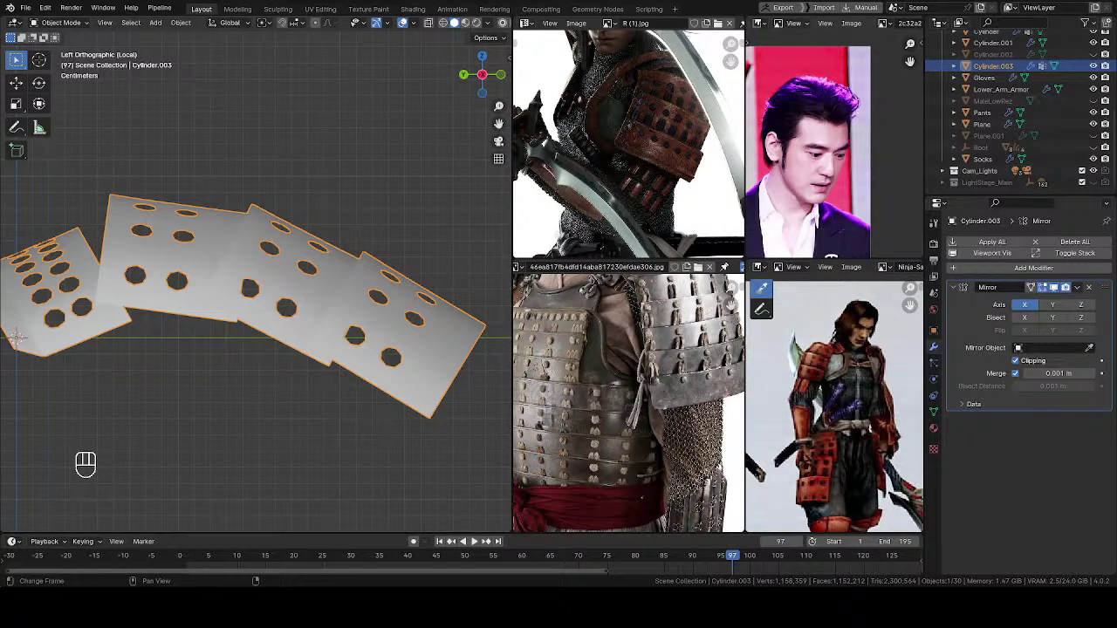
Step: Bring the rest of the character back into view and save the file
{"action": "middle_click_drag", "start_coordinate": [216, 262], "coordinate": [213, 414], "text": "ctrl"}
{"action": "key", "text": "Tab"}
{"action": "middle_click_drag", "start_coordinate": [271, 253], "coordinate": [241, 420]}
{"action": "middle_click_drag", "start_coordinate": [340, 327], "coordinate": [276, 372]}
{"action": "key", "text": "slash"}
{"action": "key", "text": "ctrl+s"}
Step: Check the plate row near the feet from above, leave mesh editing and save the file again
{"action": "key", "text": "Tab"}
{"action": "left_click", "coordinate": [356, 372]}
{"action": "middle_click_drag", "start_coordinate": [356, 371], "coordinate": [320, 366], "text": "ctrl"}
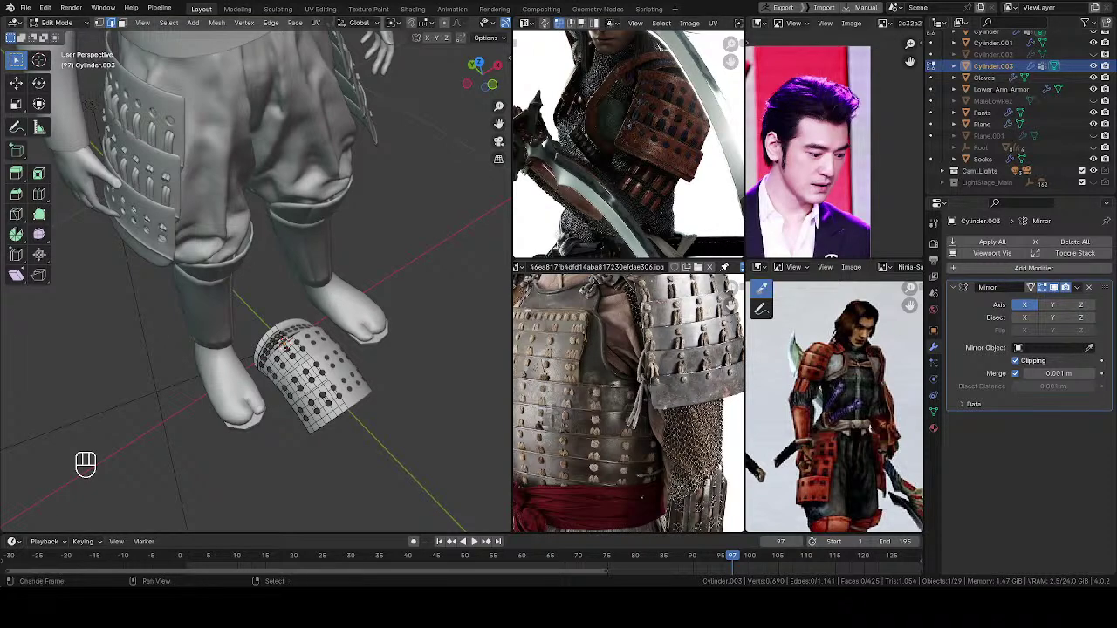
{"action": "scroll", "coordinate": [351, 261], "scroll_direction": "up", "scroll_amount": 4}
{"action": "middle_click_drag", "start_coordinate": [351, 261], "coordinate": [350, 293]}
{"action": "middle_click_drag", "start_coordinate": [350, 292], "coordinate": [380, 340]}
{"action": "key", "text": "Tab"}
{"action": "middle_click_drag", "start_coordinate": [381, 341], "coordinate": [316, 347]}
{"action": "key", "text": "ctrl+s"}
Step: Move the shoulder armor slightly outward and down in front view, and deselect it
{"action": "middle_click_drag", "start_coordinate": [316, 348], "coordinate": [339, 380], "text": "shift"}
{"action": "middle_click_drag", "start_coordinate": [338, 381], "coordinate": [247, 404], "text": "ctrl"}
{"action": "middle_click_drag", "start_coordinate": [631, 104], "coordinate": [616, 178]}
{"action": "scroll", "coordinate": [615, 178], "scroll_direction": "up", "scroll_amount": 2}
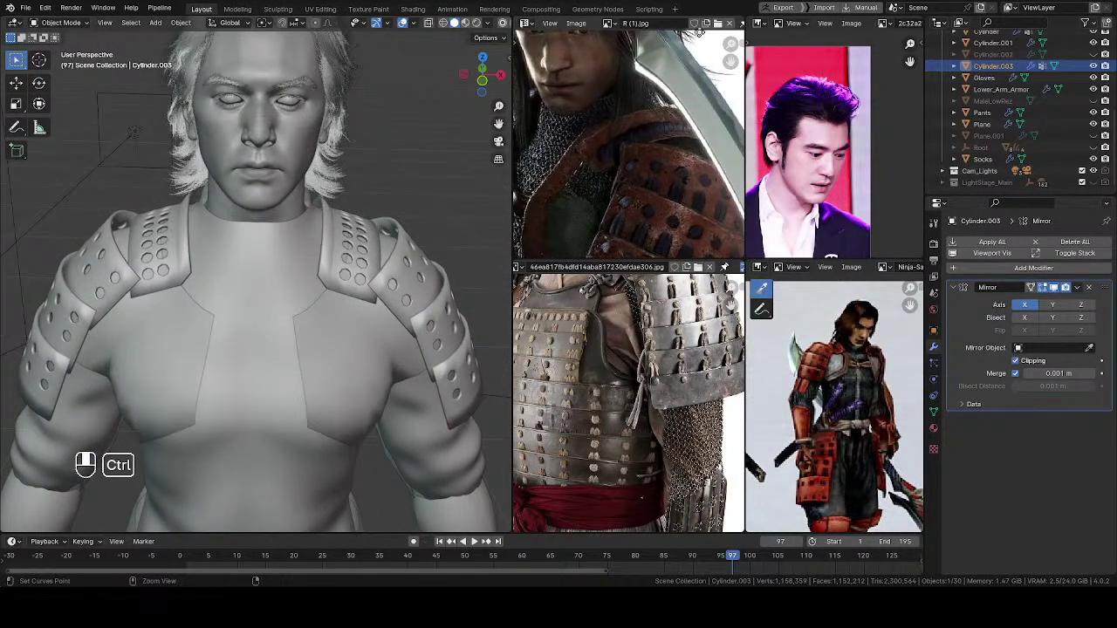
{"action": "middle_click_drag", "start_coordinate": [367, 253], "coordinate": [286, 227]}
{"action": "right_click", "coordinate": [275, 223]}
{"action": "middle_click_drag", "start_coordinate": [284, 267], "coordinate": [284, 244], "text": "shift"}
{"action": "middle_click_drag", "start_coordinate": [284, 245], "coordinate": [282, 222], "text": "alt"}
{"action": "middle_click_drag", "start_coordinate": [282, 222], "coordinate": [305, 245], "text": "ctrl"}
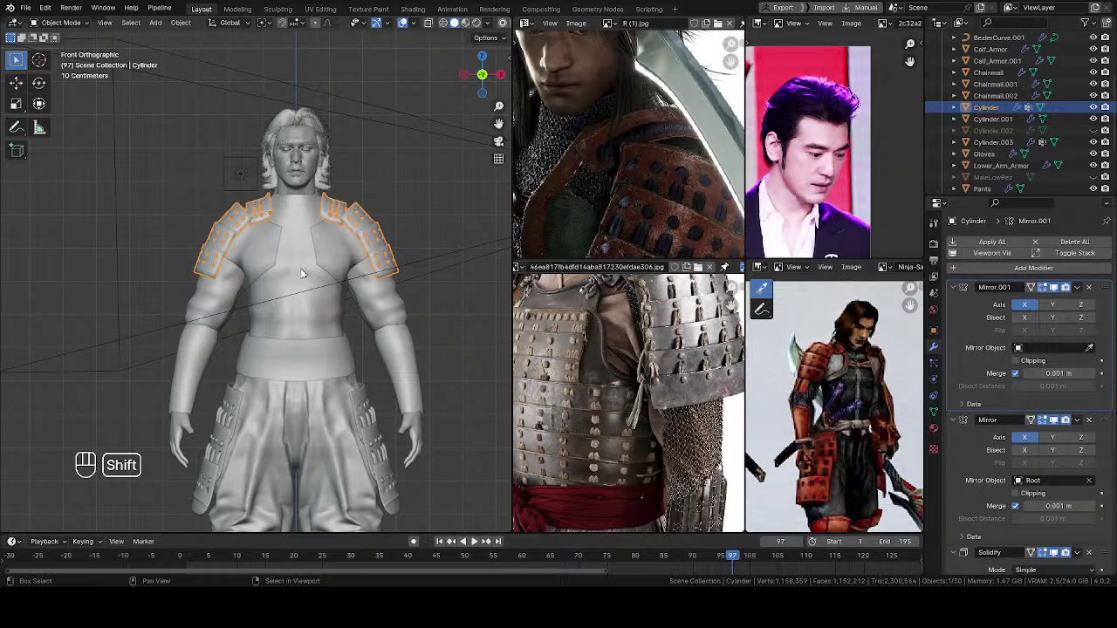
{"action": "key", "text": "g"}
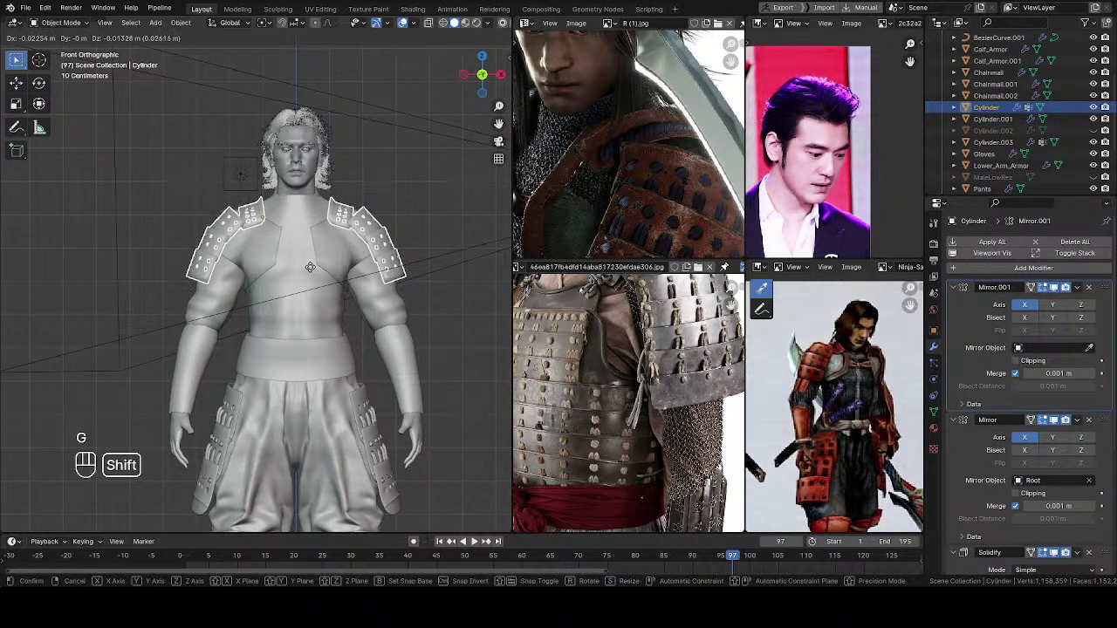
{"action": "left_click", "coordinate": [302, 255]}
{"action": "key", "text": "alt+a"}
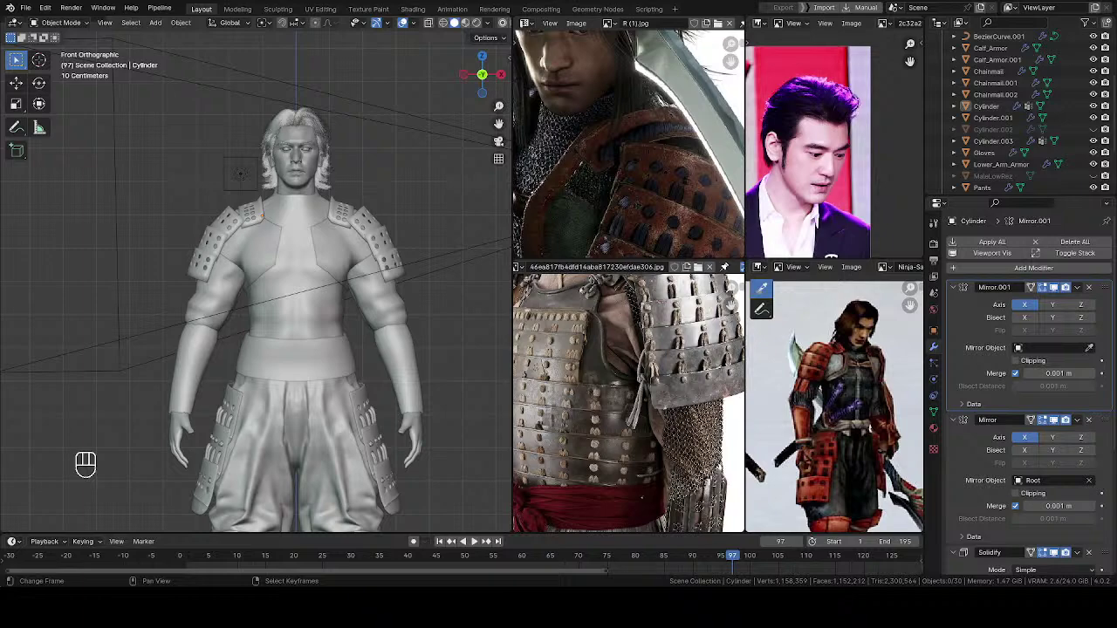
Step: Hide the Cam_Lights collection and view the character's upper body from the front
{"action": "middle_click_drag", "start_coordinate": [357, 285], "coordinate": [337, 229]}
{"action": "scroll", "coordinate": [336, 232], "scroll_direction": "down", "scroll_amount": 4}
{"action": "middle_click_drag", "start_coordinate": [336, 234], "coordinate": [253, 292]}
{"action": "scroll", "coordinate": [1052, 90], "scroll_direction": "down", "scroll_amount": 4}
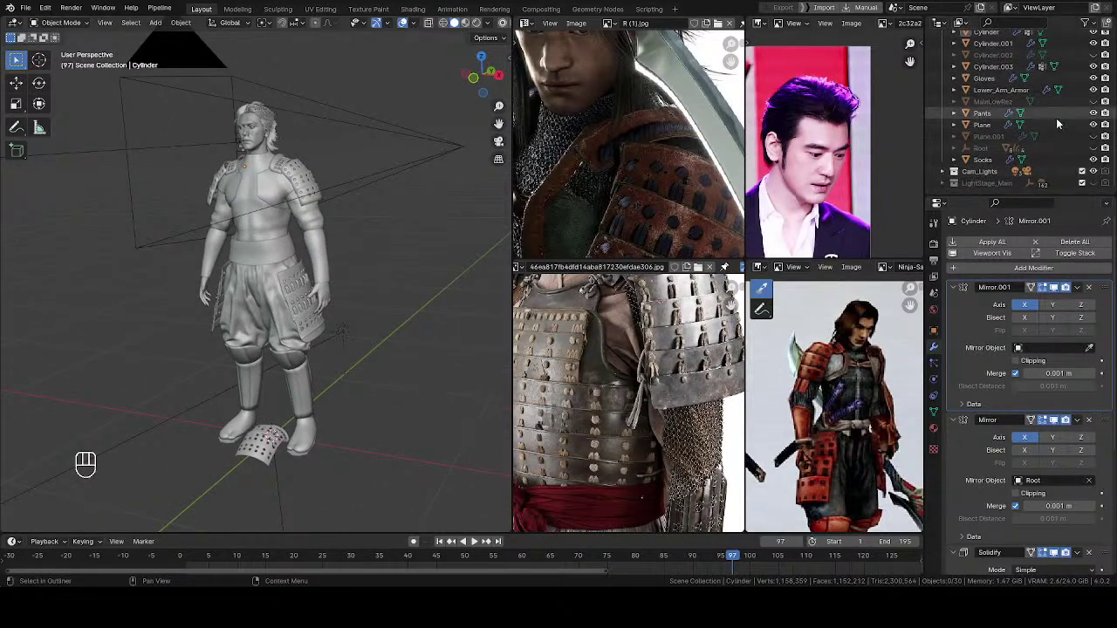
{"action": "middle_click_drag", "start_coordinate": [213, 311], "coordinate": [286, 290]}
{"action": "mouse_move", "coordinate": [287, 290]}
{"action": "middle_mouse_down", "text": "shift"}
{"action": "mouse_move", "coordinate": [293, 331]}
{"action": "mouse_move", "coordinate": [288, 278]}
{"action": "middle_mouse_up", "text": "shift"}
{"action": "middle_click_drag", "start_coordinate": [288, 278], "coordinate": [229, 209]}
{"action": "middle_click_drag", "start_coordinate": [228, 210], "coordinate": [263, 302], "text": "ctrl"}
Step: Examine the chest and shoulder areas of the metal armor reference and compare them with the character's torso
{"action": "middle_click_drag", "start_coordinate": [590, 332], "coordinate": [597, 397]}
{"action": "middle_click_drag", "start_coordinate": [271, 274], "coordinate": [383, 269], "text": "shift"}
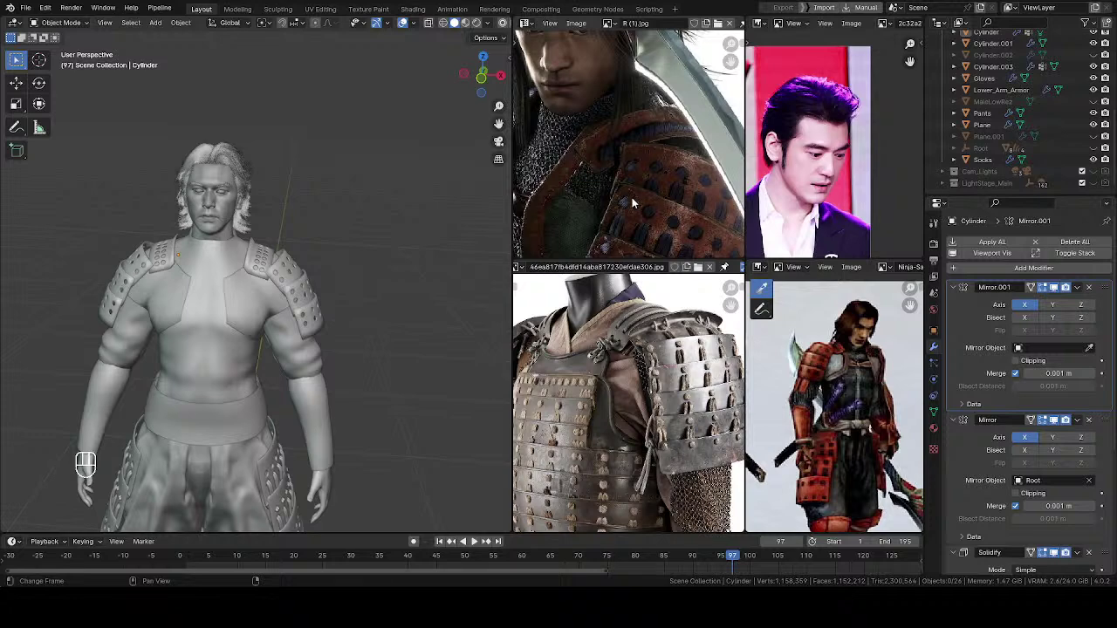
{"action": "middle_click_drag", "start_coordinate": [405, 272], "coordinate": [298, 336]}
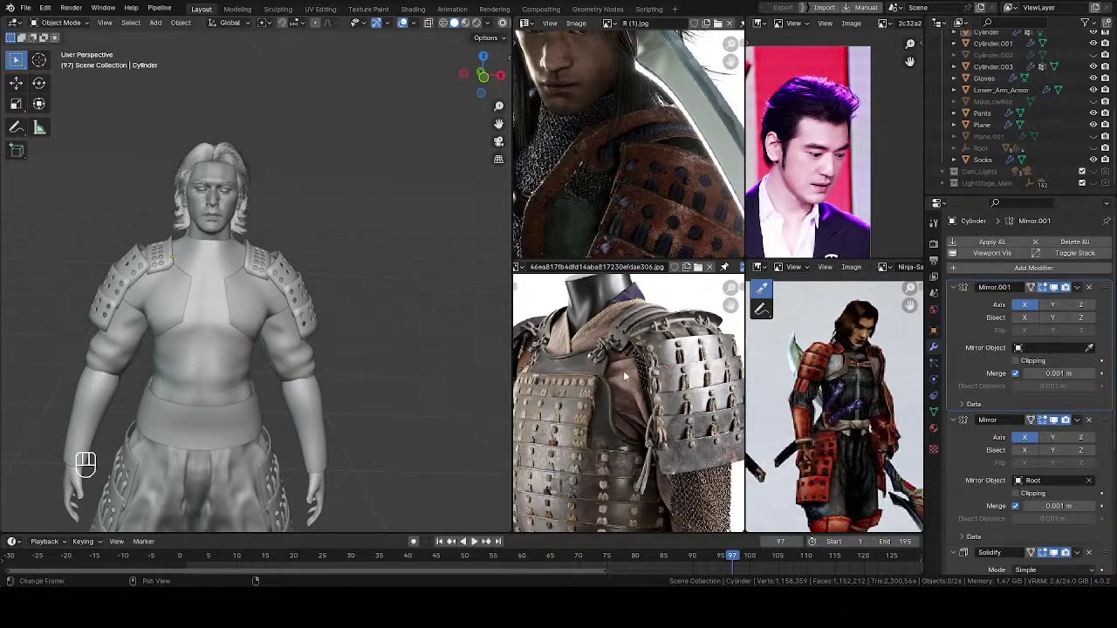
{"action": "middle_click_drag", "start_coordinate": [626, 366], "coordinate": [734, 359]}
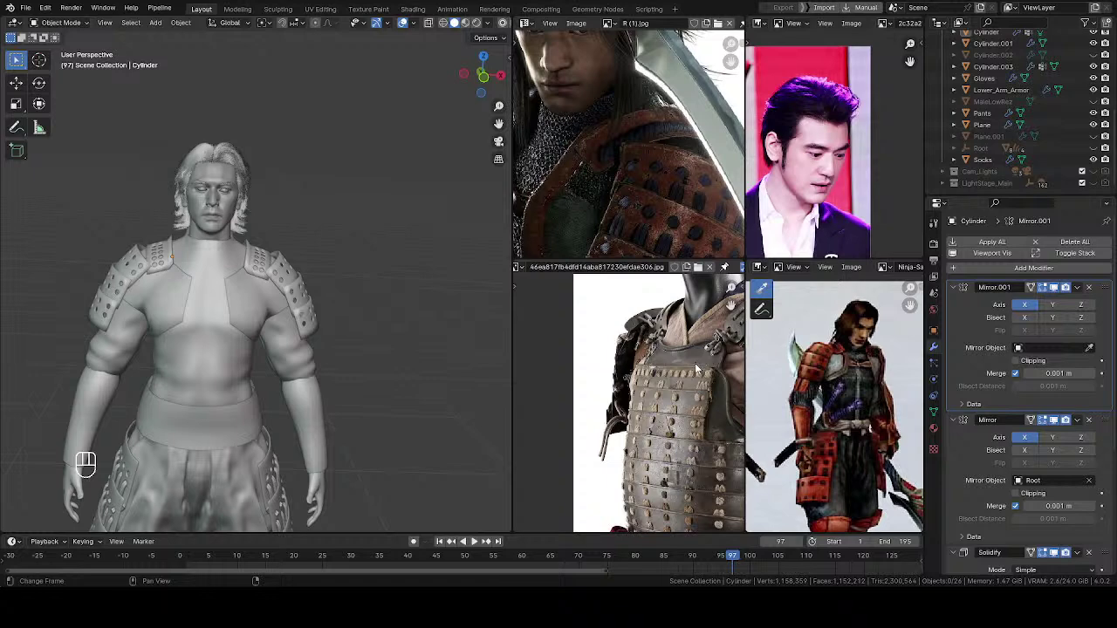
{"action": "scroll", "coordinate": [690, 374], "scroll_direction": "up", "scroll_amount": 5}
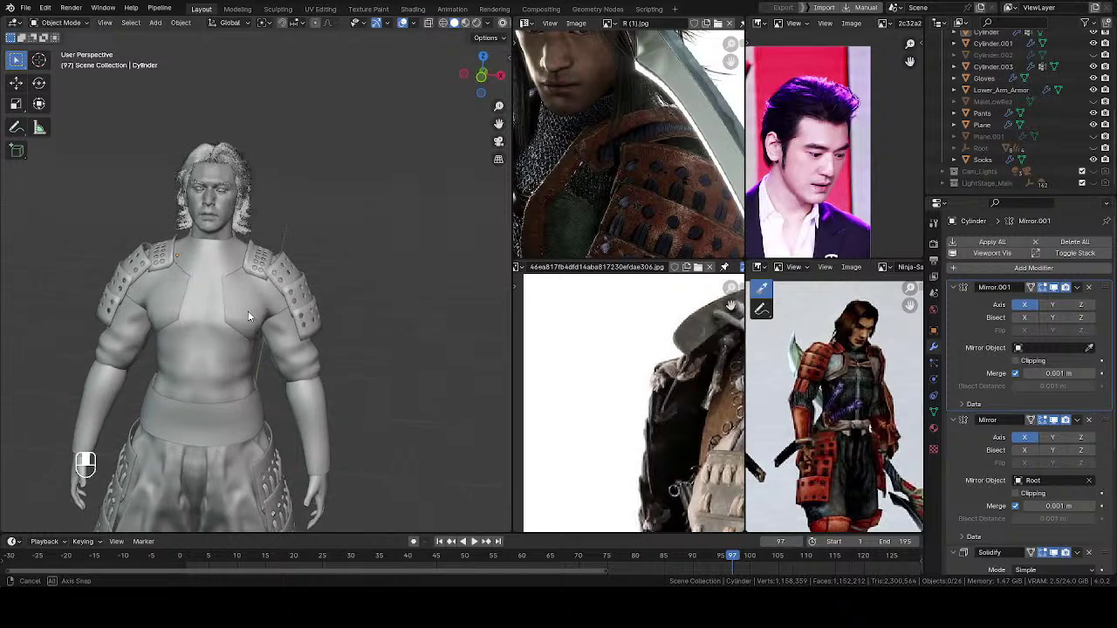
{"action": "middle_click_drag", "start_coordinate": [254, 319], "coordinate": [256, 328]}
{"action": "middle_click_drag", "start_coordinate": [292, 384], "coordinate": [314, 148], "text": "shift"}
Step: Isolate the perforated plate object near the feet in side view and open its mesh for editing
{"action": "scroll", "coordinate": [327, 192], "scroll_direction": "down", "scroll_amount": 6}
{"action": "middle_click_drag", "start_coordinate": [349, 266], "coordinate": [463, 262]}
{"action": "left_click", "coordinate": [304, 384]}
{"action": "middle_click_drag", "start_coordinate": [307, 389], "coordinate": [279, 278], "text": "shift"}
{"action": "middle_click_drag", "start_coordinate": [280, 278], "coordinate": [316, 375], "text": "ctrl"}
{"action": "key", "text": "slash"}
{"action": "key", "text": "Tab"}
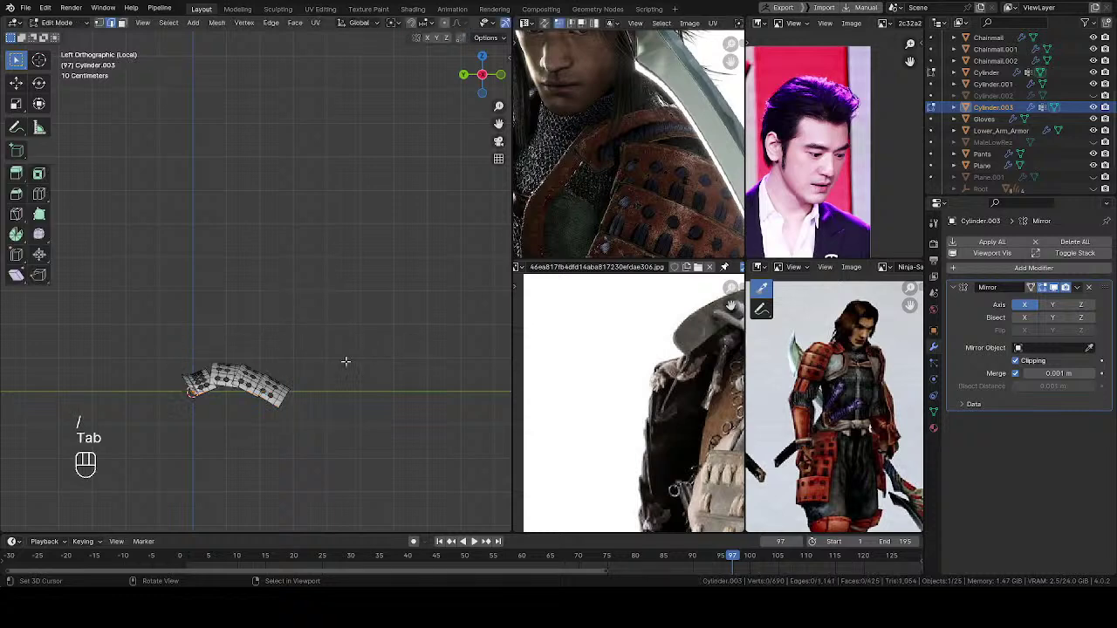
Step: Move the innermost plate up and toward the second plate so that they overlap more, and leave mesh editing
{"action": "scroll", "coordinate": [242, 382], "scroll_direction": "up", "scroll_amount": 6}
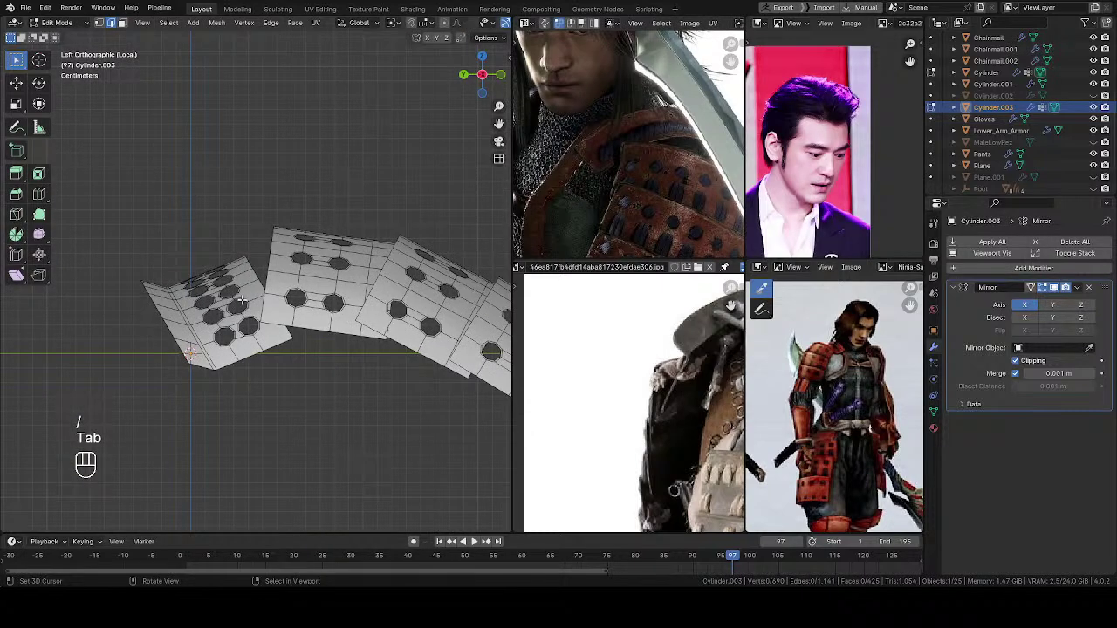
{"action": "key", "text": "l"}
{"action": "key", "text": "g"}
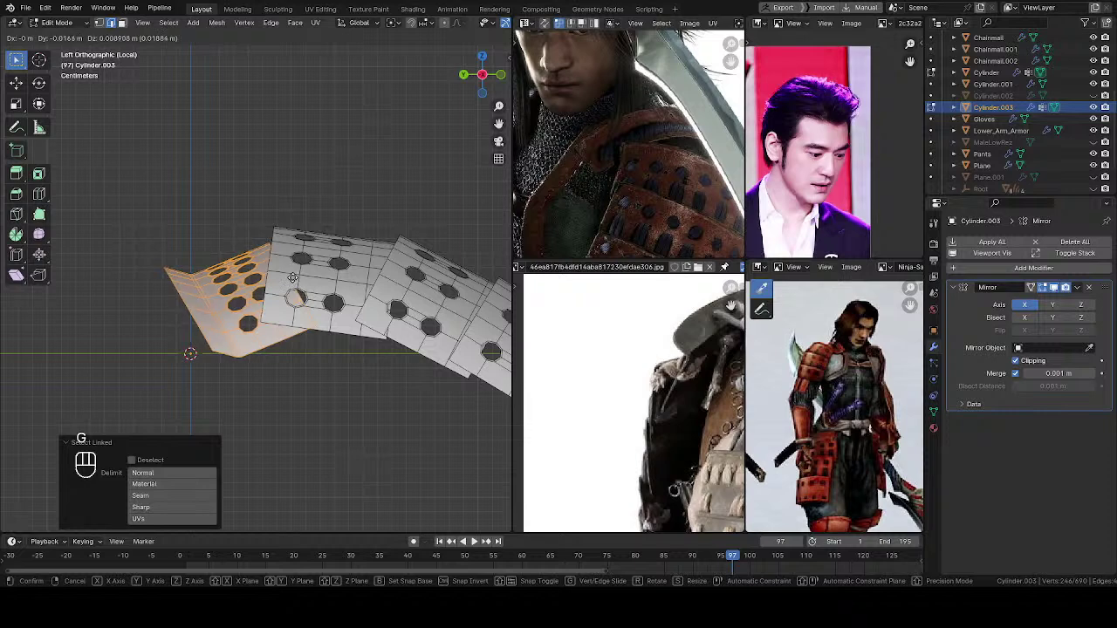
{"action": "left_click", "coordinate": [292, 278]}
{"action": "key", "text": "Tab"}
Step: Leave the isolated view and inspect how the shoulder armor sits on the character
{"action": "middle_click_drag", "start_coordinate": [298, 293], "coordinate": [142, 356], "text": "ctrl"}
{"action": "key", "text": "slash"}
{"action": "middle_click_drag", "start_coordinate": [306, 236], "coordinate": [219, 254], "text": "shift"}
{"action": "middle_click_drag", "start_coordinate": [278, 194], "coordinate": [288, 174]}
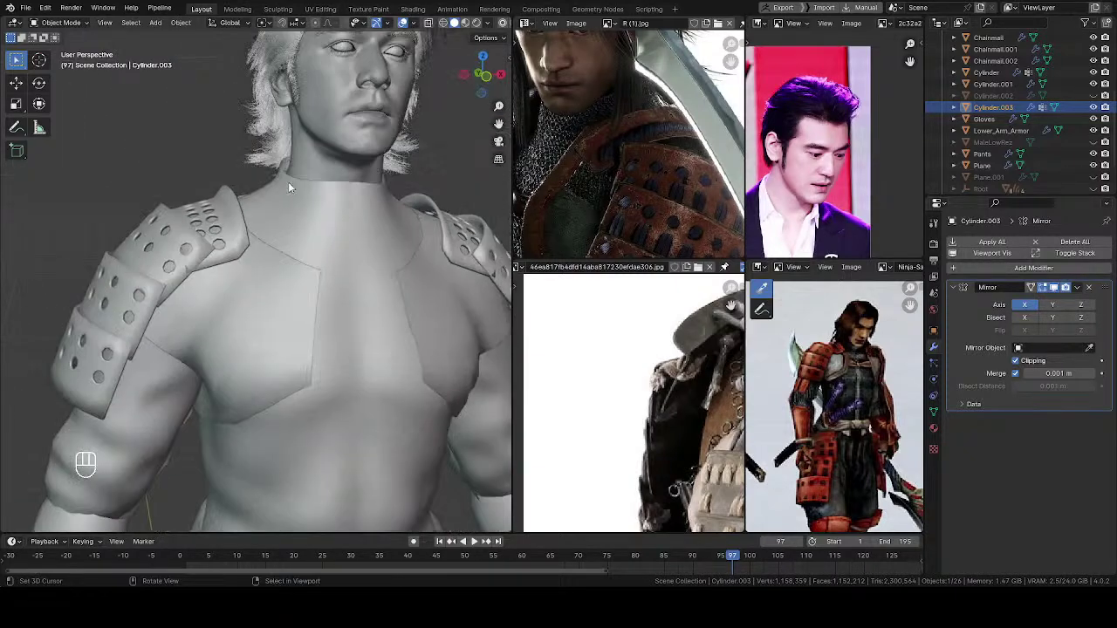
{"action": "mouse_move", "coordinate": [265, 262]}
{"action": "middle_mouse_down"}
{"action": "mouse_move", "coordinate": [254, 338]}
{"action": "mouse_move", "coordinate": [253, 253]}
{"action": "middle_mouse_up"}
{"action": "middle_click_drag", "start_coordinate": [253, 253], "coordinate": [248, 301], "text": "ctrl"}
{"action": "middle_click_drag", "start_coordinate": [248, 301], "coordinate": [280, 216]}
Step: Shift the innermost plate about 0.003 m along the Y axis toward the second plate
{"action": "key", "text": "Tab"}
{"action": "middle_click_drag", "start_coordinate": [336, 373], "coordinate": [426, 373]}
{"action": "middle_click_drag", "start_coordinate": [426, 373], "coordinate": [387, 316], "text": "shift"}
{"action": "middle_click_drag", "start_coordinate": [386, 316], "coordinate": [355, 279], "text": "ctrl"}
{"action": "key", "text": "g"}
{"action": "key", "text": "y"}
{"action": "left_click", "coordinate": [355, 290], "text": "shift"}
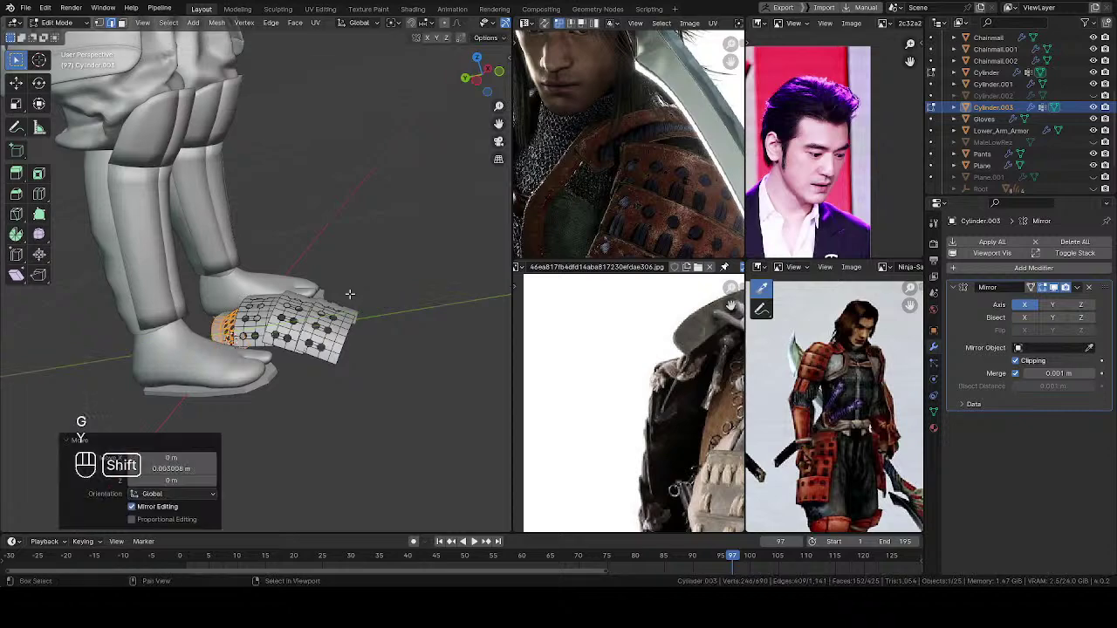
{"action": "key", "text": "Tab"}
Step: Raise the innermost plate by 0.003232 m along the Z axis
{"action": "middle_click_drag", "start_coordinate": [192, 320], "coordinate": [240, 348], "text": "ctrl"}
{"action": "middle_click_drag", "start_coordinate": [239, 348], "coordinate": [334, 421], "text": "ctrl"}
{"action": "key", "text": "Tab"}
{"action": "key", "text": "g"}
{"action": "key", "text": "z"}
{"action": "left_click", "coordinate": [354, 313]}
Step: Lower the innermost plate slightly along the Z axis, leave mesh editing and save the file
{"action": "middle_click_drag", "start_coordinate": [334, 421], "coordinate": [323, 306], "text": "ctrl"}
{"action": "middle_click_drag", "start_coordinate": [323, 306], "coordinate": [301, 262], "text": "shift"}
{"action": "key", "text": "g"}
{"action": "key", "text": "z"}
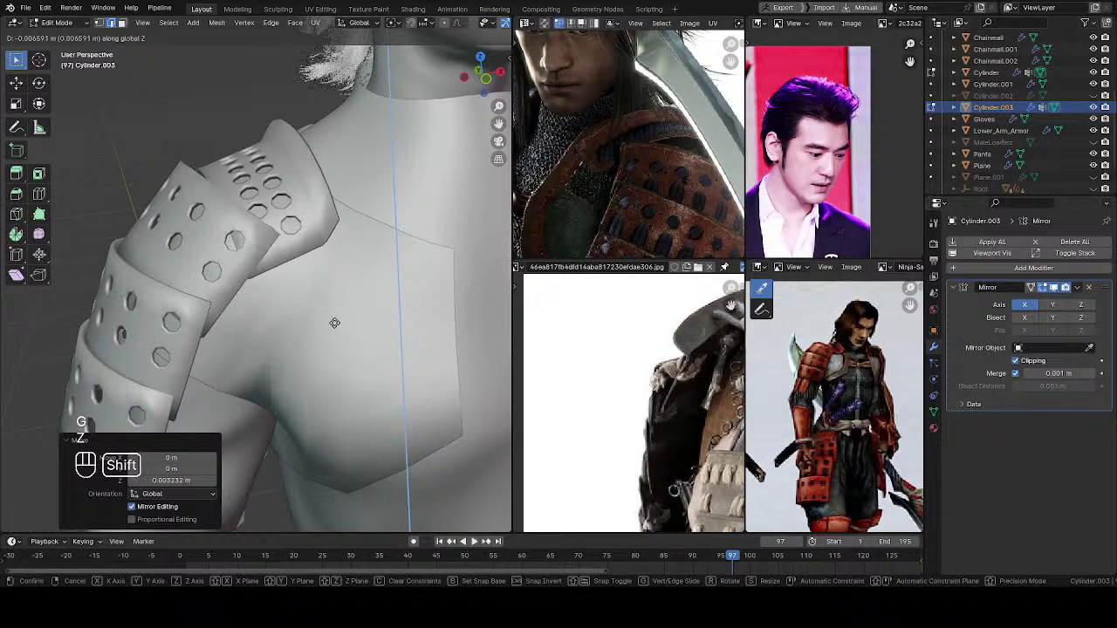
{"action": "left_click", "coordinate": [338, 330]}
{"action": "middle_click_drag", "start_coordinate": [337, 329], "coordinate": [437, 275]}
{"action": "key", "text": "Tab"}
{"action": "key", "text": "ctrl+s"}
Step: Inspect the shoulder armor and upper body from several sides, saving the file again
{"action": "scroll", "coordinate": [264, 299], "scroll_direction": "down", "scroll_amount": 5}
{"action": "scroll", "coordinate": [407, 271], "scroll_direction": "down", "scroll_amount": 1}
{"action": "middle_click_drag", "start_coordinate": [349, 306], "coordinate": [145, 325]}
{"action": "key", "text": "ctrl+s"}
{"action": "scroll", "coordinate": [262, 236], "scroll_direction": "down", "scroll_amount": 2}
{"action": "middle_click_drag", "start_coordinate": [276, 245], "coordinate": [435, 239]}
{"action": "middle_click_drag", "start_coordinate": [335, 404], "coordinate": [296, 387], "text": "shift"}
{"action": "scroll", "coordinate": [280, 333], "scroll_direction": "up", "scroll_amount": 4}
{"action": "scroll", "coordinate": [219, 328], "scroll_direction": "up", "scroll_amount": 3}
{"action": "scroll", "coordinate": [296, 387], "scroll_direction": "up", "scroll_amount": 10, "text": "shift"}
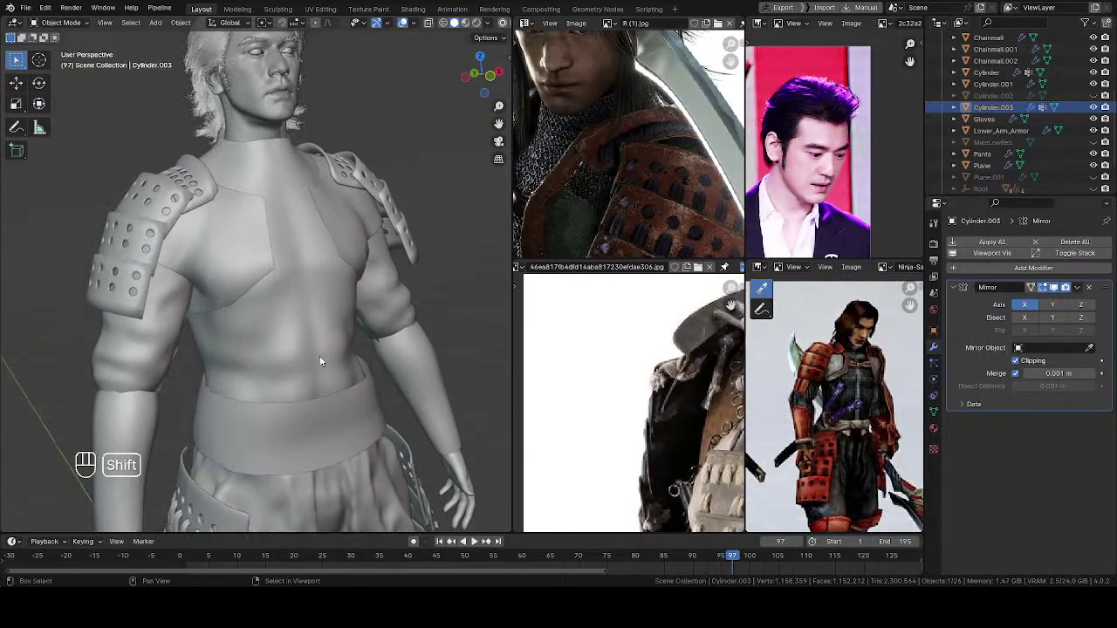
Step: Select the chainmail piece covering the chest and shoulders and switch it to Sculpt Mode
{"action": "scroll", "coordinate": [306, 375], "scroll_direction": "up", "scroll_amount": 2, "text": "shift"}
{"action": "left_click", "coordinate": [249, 250]}
{"action": "key", "text": "Tab"}
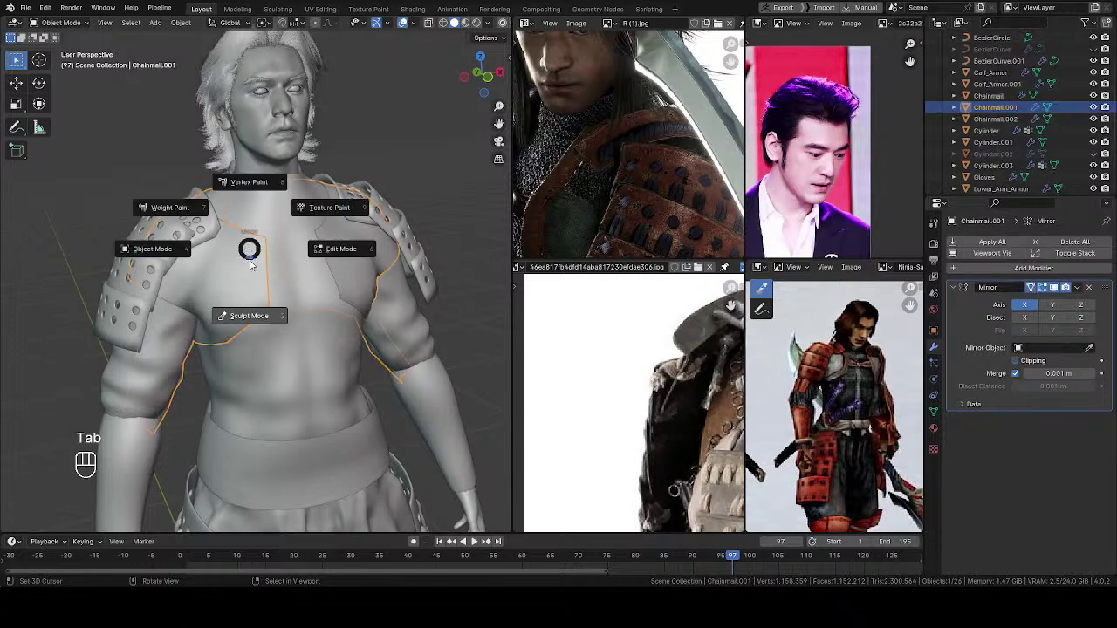
{"action": "left_click", "coordinate": [259, 326]}
{"action": "scroll", "coordinate": [254, 312], "scroll_direction": "up", "scroll_amount": 2}
{"action": "mouse_move", "coordinate": [254, 311]}
{"action": "middle_mouse_down"}
{"action": "mouse_move", "coordinate": [215, 302]}
{"action": "mouse_move", "coordinate": [189, 278]}
{"action": "middle_mouse_up"}
{"action": "middle_click_drag", "start_coordinate": [188, 277], "coordinate": [240, 341], "text": "shift"}
{"action": "scroll", "coordinate": [254, 297], "scroll_direction": "up", "scroll_amount": 3}
{"action": "mouse_move", "coordinate": [262, 262]}
{"action": "middle_mouse_down"}
{"action": "mouse_move", "coordinate": [299, 215]}
{"action": "mouse_move", "coordinate": [271, 242]}
{"action": "mouse_move", "coordinate": [341, 247]}
{"action": "middle_mouse_up"}
Step: Reshape the chainmail piece over the shoulder and upper chest with the Grab brush, varying the brush radius
{"action": "key", "text": "f"}
{"action": "left_click", "coordinate": [319, 227]}
{"action": "key", "text": "f"}
{"action": "left_click", "coordinate": [227, 262]}
{"action": "key", "text": "f"}
{"action": "left_click", "coordinate": [353, 247]}
{"action": "mouse_move", "coordinate": [217, 262]}
{"action": "left_mouse_down"}
{"action": "mouse_move", "coordinate": [216, 238]}
{"action": "mouse_move", "coordinate": [220, 252]}
{"action": "left_mouse_up"}
{"action": "key", "text": "g"}
{"action": "key", "text": "f"}
{"action": "left_click", "coordinate": [236, 255]}
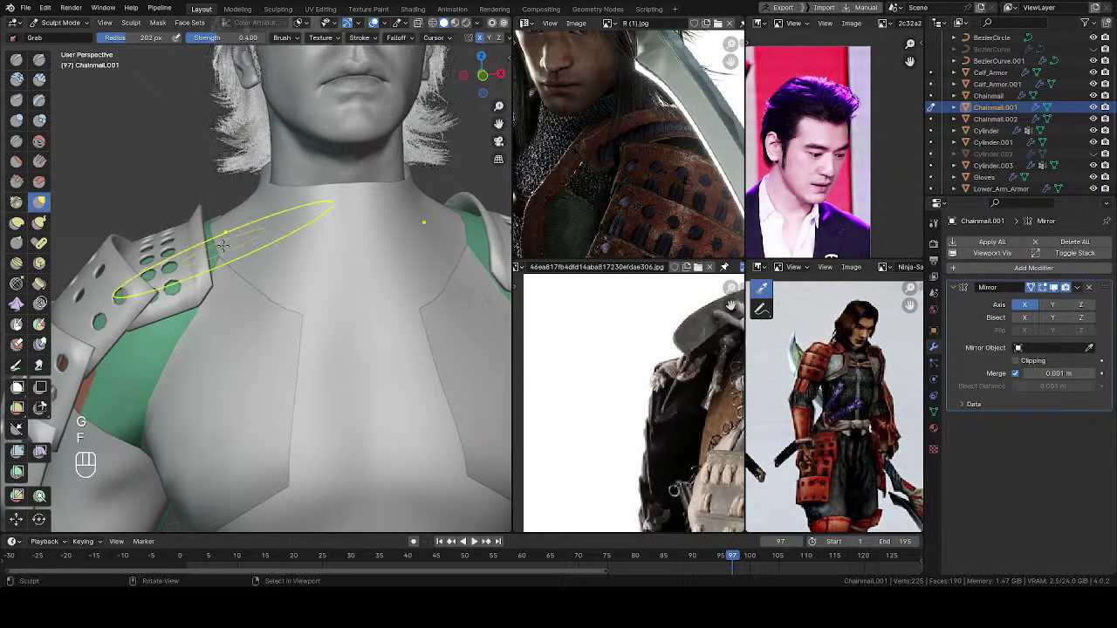
{"action": "middle_click_drag", "start_coordinate": [220, 253], "coordinate": [246, 303]}
{"action": "key", "text": "f"}
{"action": "left_click", "coordinate": [237, 292]}
{"action": "mouse_move", "coordinate": [219, 210]}
{"action": "middle_mouse_down"}
{"action": "mouse_move", "coordinate": [261, 336]}
{"action": "mouse_move", "coordinate": [246, 301]}
{"action": "mouse_move", "coordinate": [233, 303]}
{"action": "middle_mouse_up"}
{"action": "key", "text": "f"}
{"action": "left_click", "coordinate": [238, 311]}
Step: Pull the chainmail piece's lower chest and side areas closer to the body with the Grab brush
{"action": "key", "text": "f"}
{"action": "key", "text": "f"}
{"action": "left_click", "coordinate": [251, 377]}
{"action": "key", "text": "f"}
{"action": "left_click", "coordinate": [254, 370]}
{"action": "left_click_drag", "start_coordinate": [266, 395], "coordinate": [277, 392]}
{"action": "middle_click_drag", "start_coordinate": [280, 371], "coordinate": [246, 274], "text": "shift"}
{"action": "key", "text": "f"}
{"action": "left_click", "coordinate": [260, 358]}
{"action": "key", "text": "f"}
{"action": "left_click", "coordinate": [237, 352]}
{"action": "mouse_move", "coordinate": [265, 332]}
{"action": "left_mouse_down"}
{"action": "mouse_move", "coordinate": [280, 327]}
{"action": "mouse_move", "coordinate": [289, 347]}
{"action": "left_mouse_up"}
{"action": "key", "text": "f"}
{"action": "key", "text": "f"}
{"action": "left_click", "coordinate": [283, 350]}
{"action": "key", "text": "f"}
{"action": "left_click", "coordinate": [298, 356]}
{"action": "mouse_move", "coordinate": [300, 358]}
{"action": "middle_mouse_down"}
{"action": "mouse_move", "coordinate": [104, 308]}
{"action": "mouse_move", "coordinate": [326, 287]}
{"action": "mouse_move", "coordinate": [285, 314]}
{"action": "mouse_move", "coordinate": [273, 270]}
{"action": "middle_mouse_up"}
{"action": "key", "text": "f"}
{"action": "left_click", "coordinate": [237, 255]}
Step: Return the chainmail piece to mesh editing and save the file
{"action": "key", "text": "Tab"}
{"action": "mouse_move", "coordinate": [260, 262]}
{"action": "middle_mouse_down"}
{"action": "mouse_move", "coordinate": [246, 298]}
{"action": "mouse_move", "coordinate": [302, 269]}
{"action": "mouse_move", "coordinate": [364, 169]}
{"action": "mouse_move", "coordinate": [344, 234]}
{"action": "mouse_move", "coordinate": [304, 183]}
{"action": "mouse_move", "coordinate": [279, 266]}
{"action": "mouse_move", "coordinate": [242, 130]}
{"action": "mouse_move", "coordinate": [314, 167]}
{"action": "mouse_move", "coordinate": [260, 248]}
{"action": "middle_mouse_up"}
{"action": "scroll", "coordinate": [246, 298], "scroll_direction": "up", "scroll_amount": 2}
{"action": "key", "text": "ctrl+s"}
{"action": "scroll", "coordinate": [246, 298], "scroll_direction": "up", "scroll_amount": 2}
Step: Select the whole linked chainmail mesh and isolate it in local view to expose the armhole
{"action": "key", "text": "l"}
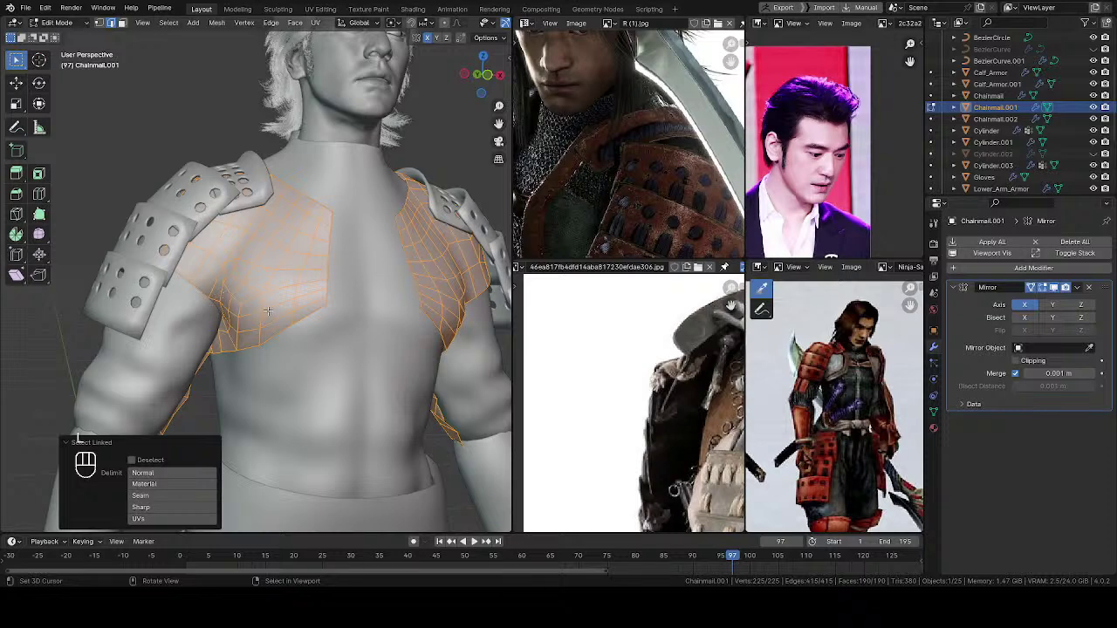
{"action": "key", "text": "KP_Divide"}
{"action": "middle_click_drag", "start_coordinate": [265, 312], "coordinate": [324, 250]}
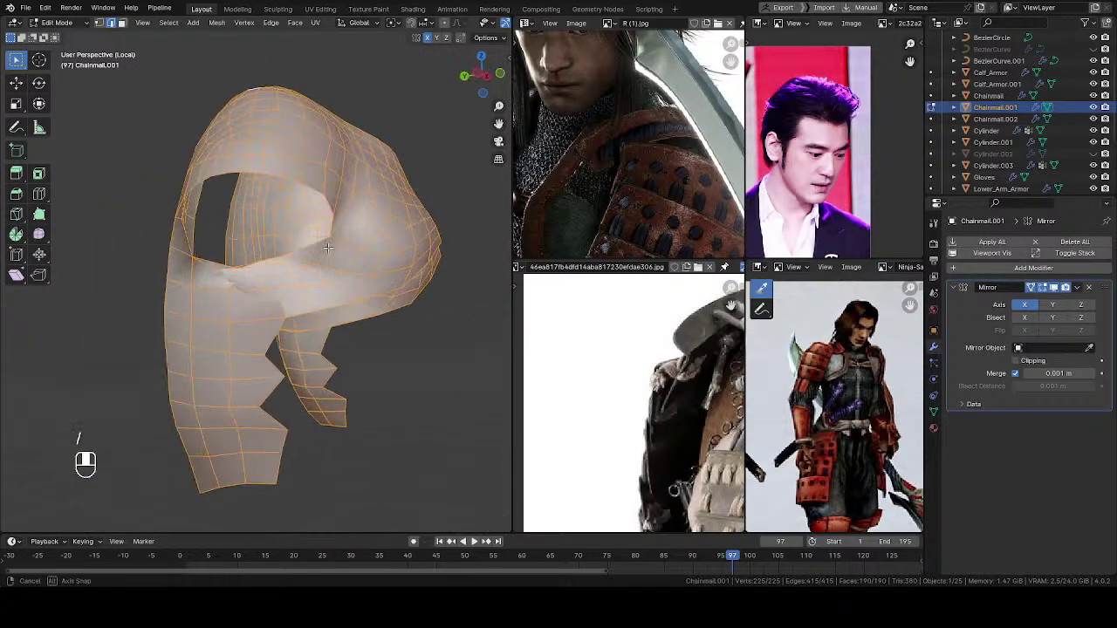
{"action": "middle_click_drag", "start_coordinate": [321, 301], "coordinate": [260, 325]}
{"action": "middle_click_drag", "start_coordinate": [261, 324], "coordinate": [255, 276]}
Step: Switch to vertex selection, clear the selection and adjust the crowded vertices under the armpit
{"action": "key", "text": "1"}
{"action": "key", "text": "alt+a"}
{"action": "left_click_drag", "start_coordinate": [255, 276], "coordinate": [277, 260]}
{"action": "mouse_move", "coordinate": [277, 260]}
{"action": "middle_mouse_down"}
{"action": "mouse_move", "coordinate": [121, 314]}
{"action": "mouse_move", "coordinate": [286, 324]}
{"action": "mouse_move", "coordinate": [247, 318]}
{"action": "mouse_move", "coordinate": [102, 230]}
{"action": "mouse_move", "coordinate": [277, 278]}
{"action": "mouse_move", "coordinate": [317, 308]}
{"action": "mouse_move", "coordinate": [272, 287]}
{"action": "mouse_move", "coordinate": [259, 256]}
{"action": "middle_mouse_up"}
{"action": "key", "text": "z"}
{"action": "key", "text": "alt+a"}
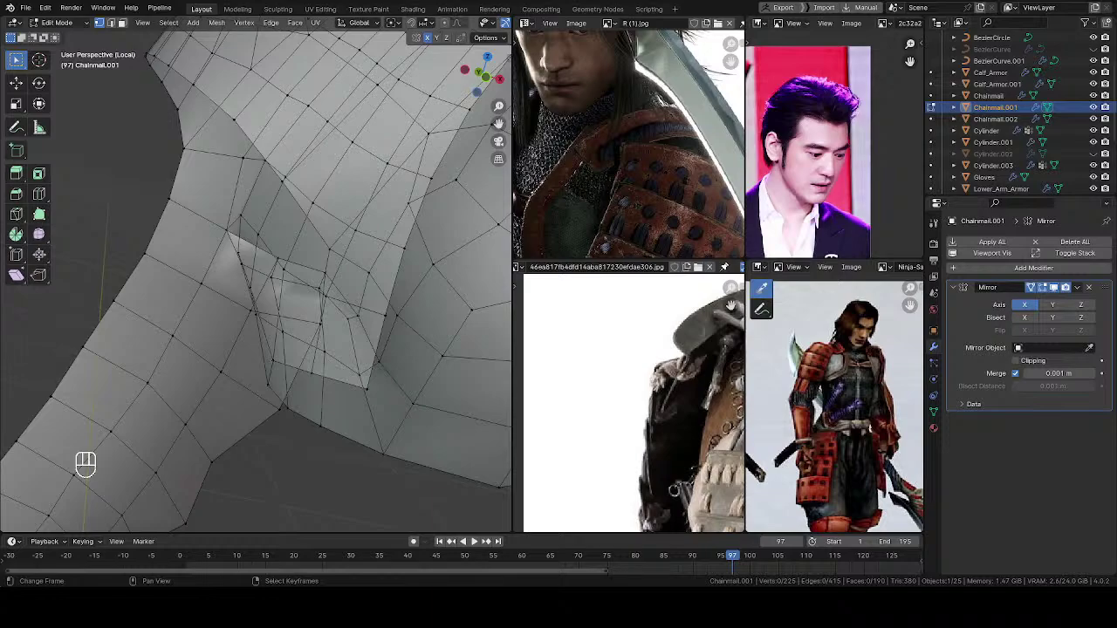
{"action": "middle_click_drag", "start_coordinate": [413, 330], "coordinate": [291, 260], "text": "ctrl"}
{"action": "left_click_drag", "start_coordinate": [287, 274], "coordinate": [251, 282]}
{"action": "key", "text": "z"}
Step: Move individual vertices around the armhole and the top of the underarm strip to even out the mesh
{"action": "middle_click_drag", "start_coordinate": [252, 283], "coordinate": [336, 349]}
{"action": "middle_click_drag", "start_coordinate": [336, 350], "coordinate": [316, 306], "text": "ctrl"}
{"action": "left_click_drag", "start_coordinate": [309, 321], "coordinate": [294, 324]}
{"action": "middle_click_drag", "start_coordinate": [298, 316], "coordinate": [302, 309]}
{"action": "left_click_drag", "start_coordinate": [328, 264], "coordinate": [315, 267]}
{"action": "middle_click_drag", "start_coordinate": [312, 314], "coordinate": [172, 267]}
{"action": "left_click_drag", "start_coordinate": [340, 290], "coordinate": [346, 291]}
{"action": "middle_click_drag", "start_coordinate": [346, 291], "coordinate": [284, 337]}
{"action": "right_click_drag", "start_coordinate": [256, 317], "coordinate": [265, 318]}
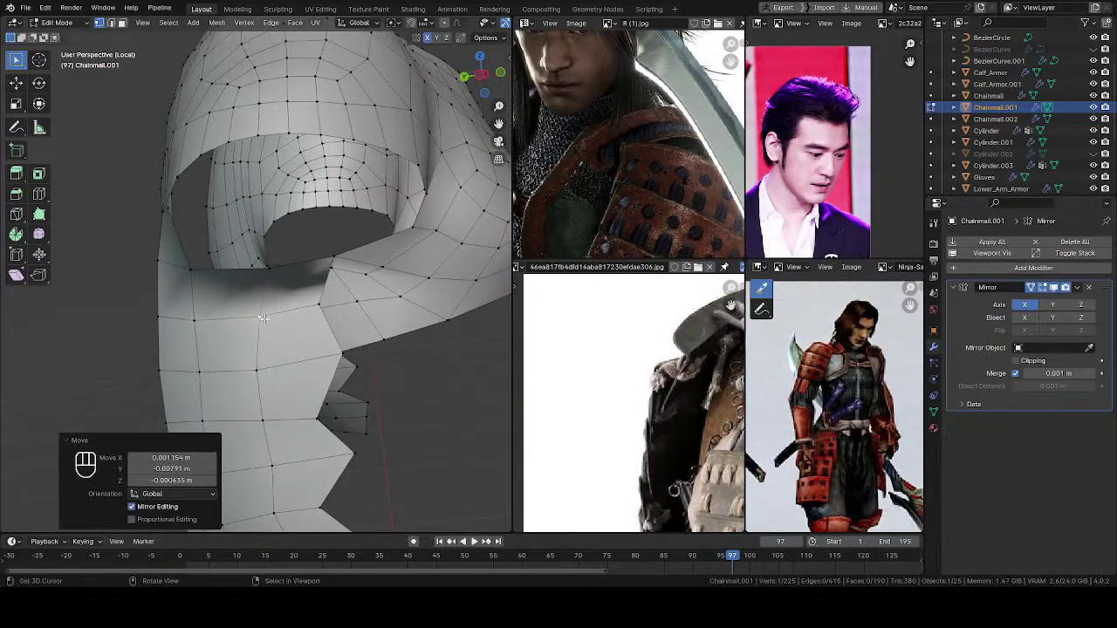
Step: Clear the selection, leave local view and save the file
{"action": "scroll", "coordinate": [284, 303], "scroll_direction": "down", "scroll_amount": 2}
{"action": "key", "text": "alt+a"}
{"action": "middle_click_drag", "start_coordinate": [284, 303], "coordinate": [196, 273]}
{"action": "key", "text": "slash"}
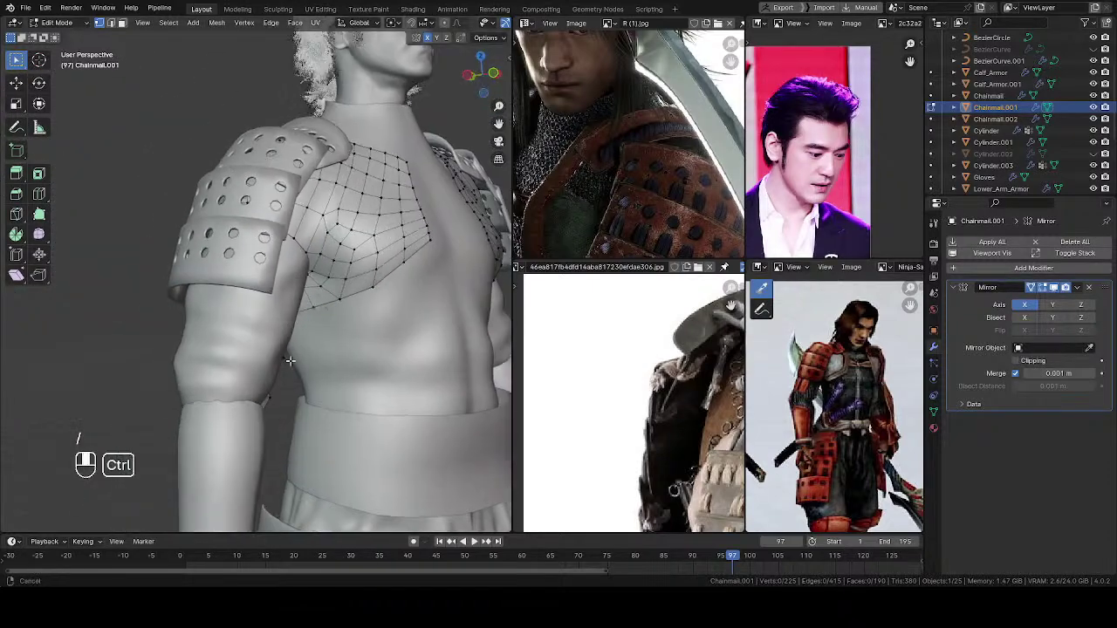
{"action": "key", "text": "ctrl+s"}
{"action": "scroll", "coordinate": [252, 260], "scroll_direction": "down", "scroll_amount": 2}
{"action": "middle_click_drag", "start_coordinate": [260, 305], "coordinate": [288, 266]}
{"action": "middle_click_drag", "start_coordinate": [288, 266], "coordinate": [335, 303]}
{"action": "scroll", "coordinate": [334, 302], "scroll_direction": "up", "scroll_amount": 6}
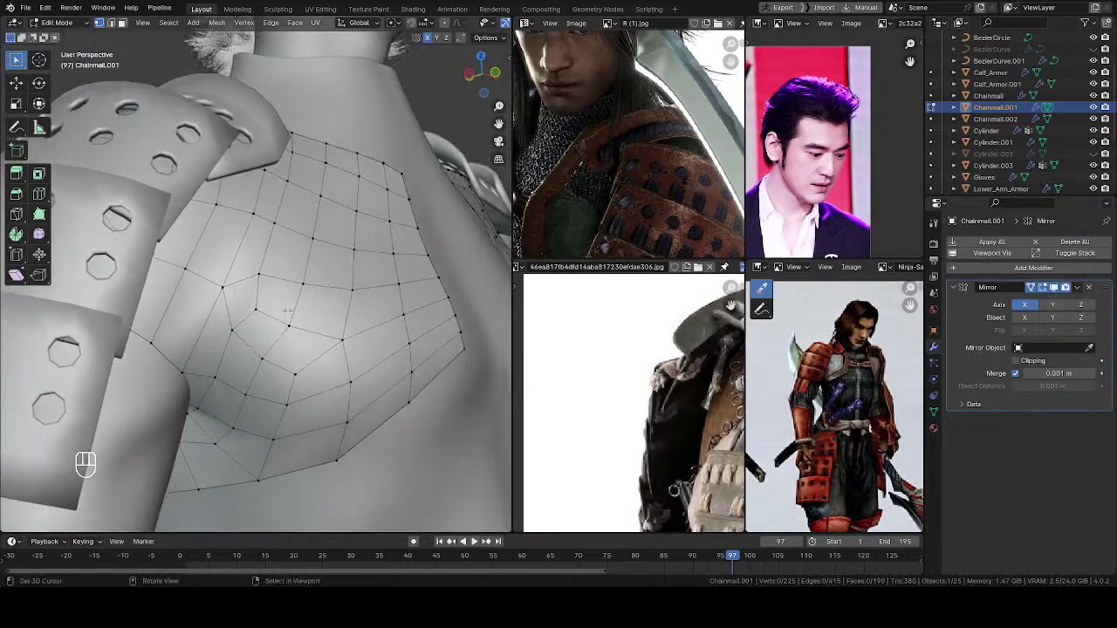
Step: Select the row of five short vertical edges across the mid chest and merge them with Collapse
{"action": "right_click", "coordinate": [266, 296]}
{"action": "right_click", "coordinate": [302, 303], "text": "shift"}
{"action": "right_click", "coordinate": [351, 307], "text": "shift"}
{"action": "left_click", "coordinate": [391, 306], "text": "shift"}
{"action": "middle_click_drag", "start_coordinate": [413, 294], "coordinate": [342, 314]}
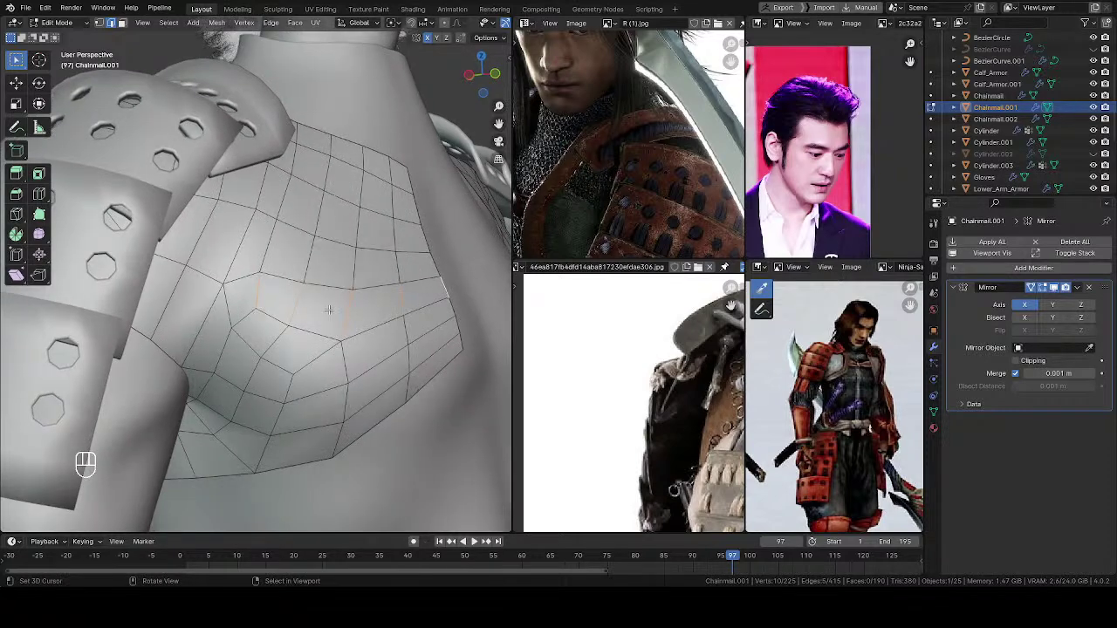
{"action": "key", "text": "m"}
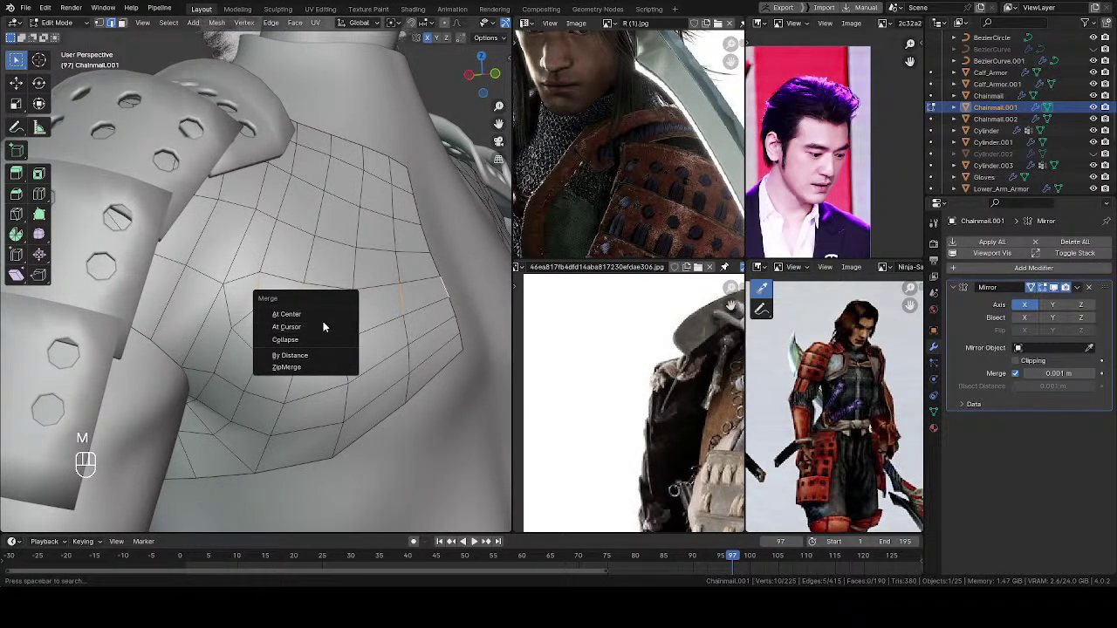
{"action": "left_click", "coordinate": [322, 339]}
{"action": "middle_click_drag", "start_coordinate": [322, 339], "coordinate": [312, 285]}
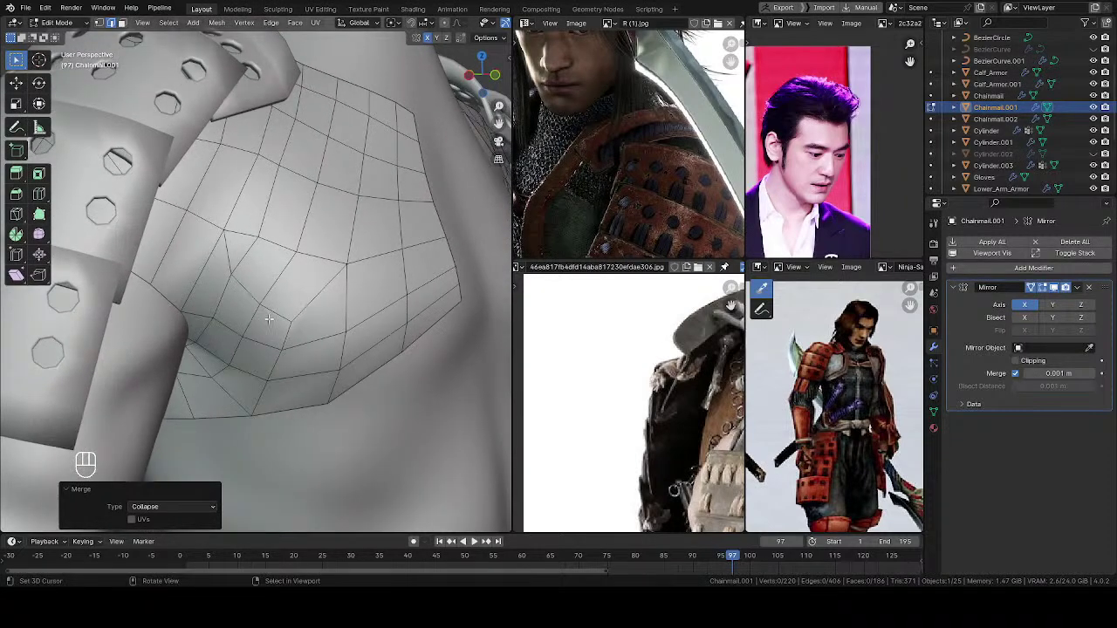
Step: Collapse three more edges in the lower chest area of the chainmail
{"action": "key", "text": "m"}
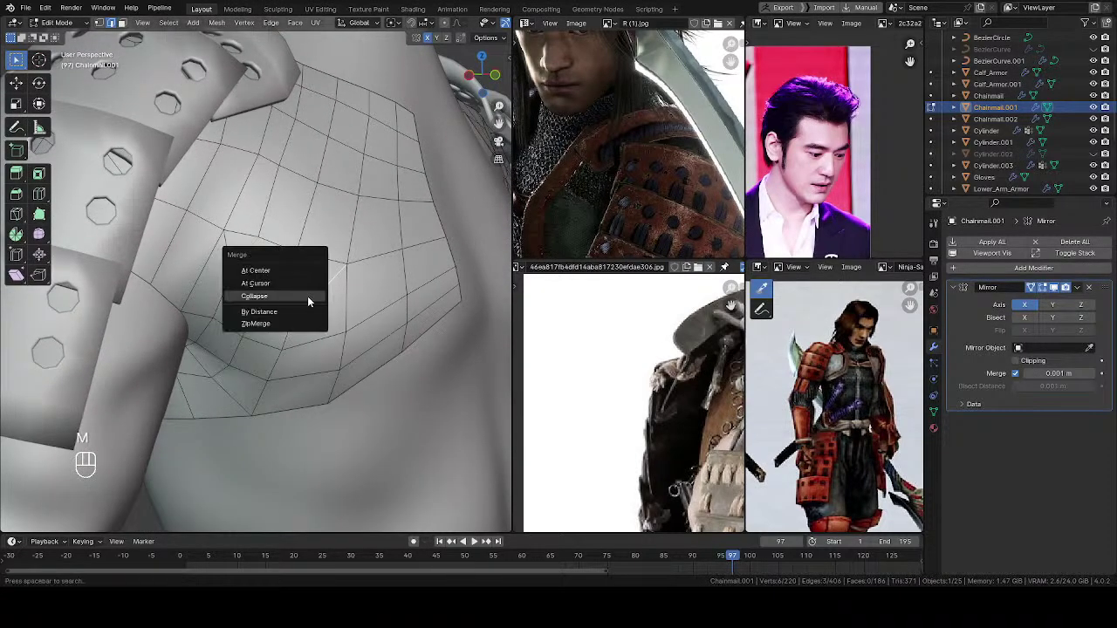
{"action": "left_click", "coordinate": [301, 298]}
{"action": "middle_click_drag", "start_coordinate": [328, 296], "coordinate": [333, 296]}
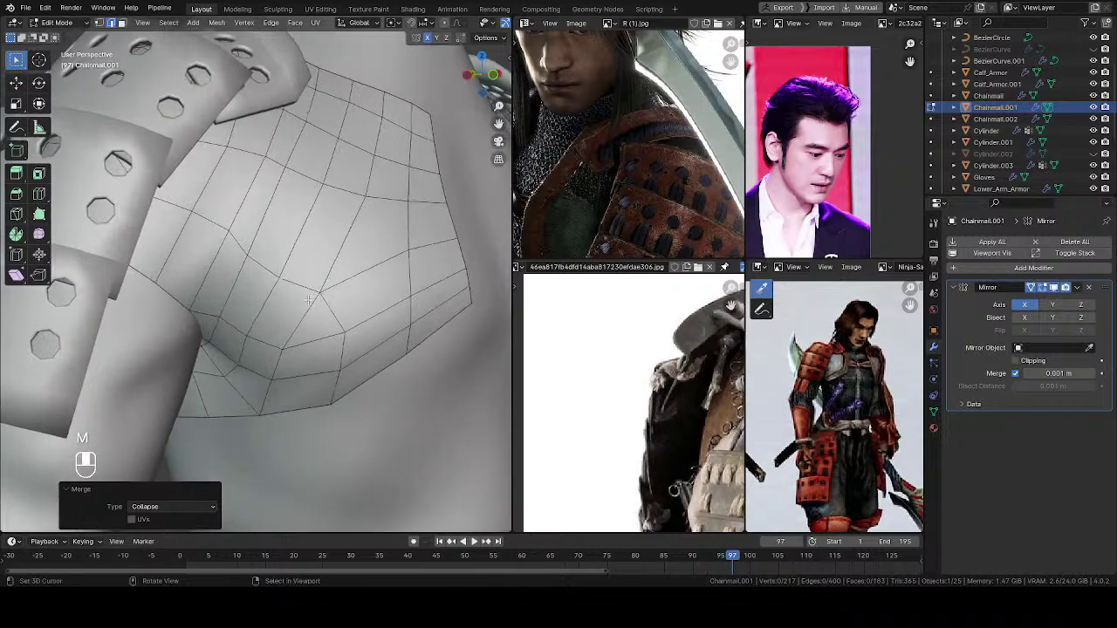
Step: Move the merged mid-chest vertices upward to even out the surrounding faces
{"action": "key", "text": "1"}
{"action": "right_click_drag", "start_coordinate": [323, 290], "coordinate": [336, 253]}
{"action": "right_click_drag", "start_coordinate": [280, 275], "coordinate": [259, 247]}
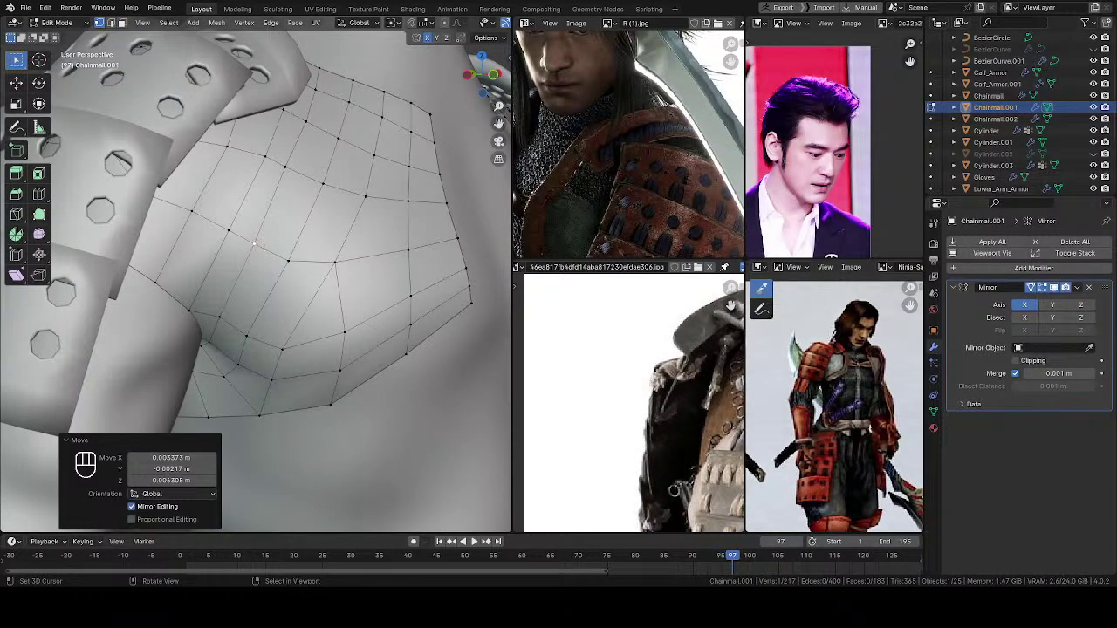
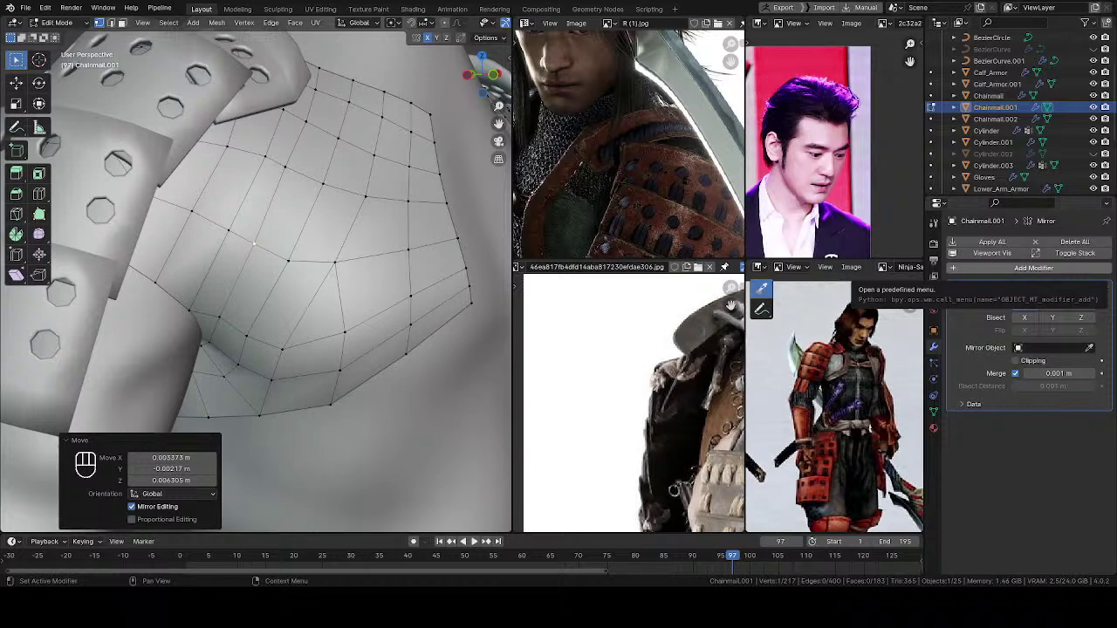
Step: Knife-cut a new edge line from the lower chest vertex up to the chainmail's upper border
{"action": "scroll", "coordinate": [293, 324], "scroll_direction": "down", "scroll_amount": 6}
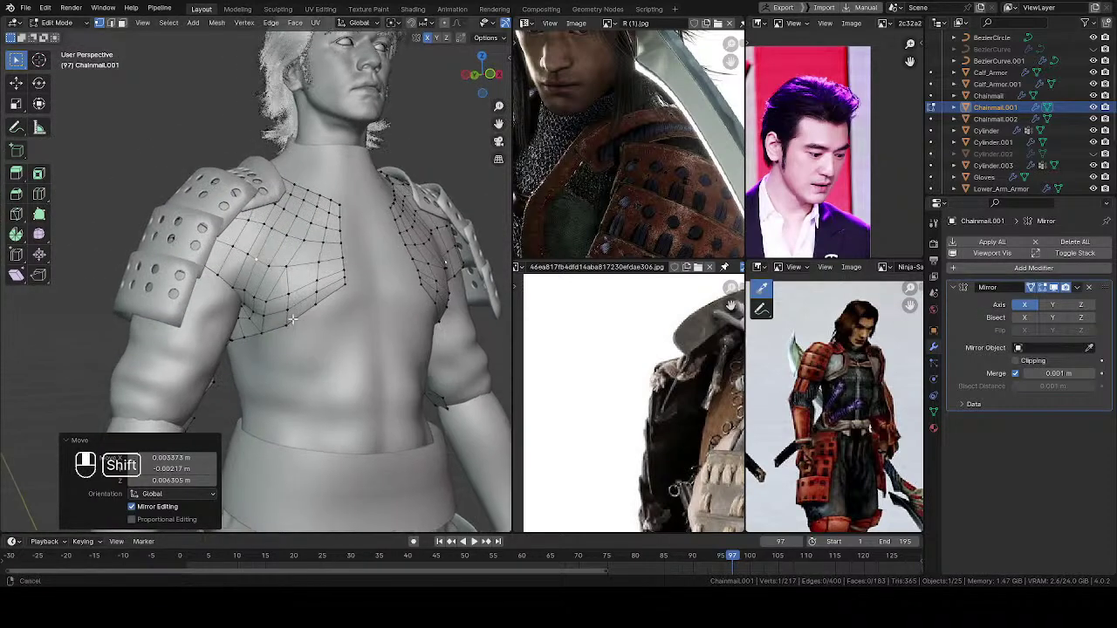
{"action": "middle_click_drag", "start_coordinate": [293, 325], "coordinate": [317, 290], "text": "shift"}
{"action": "scroll", "coordinate": [317, 290], "scroll_direction": "up", "scroll_amount": 3}
{"action": "middle_click_drag", "start_coordinate": [360, 248], "coordinate": [308, 301], "text": "shift"}
{"action": "key", "text": "alt+a"}
{"action": "key", "text": "k"}
{"action": "left_click", "coordinate": [295, 308]}
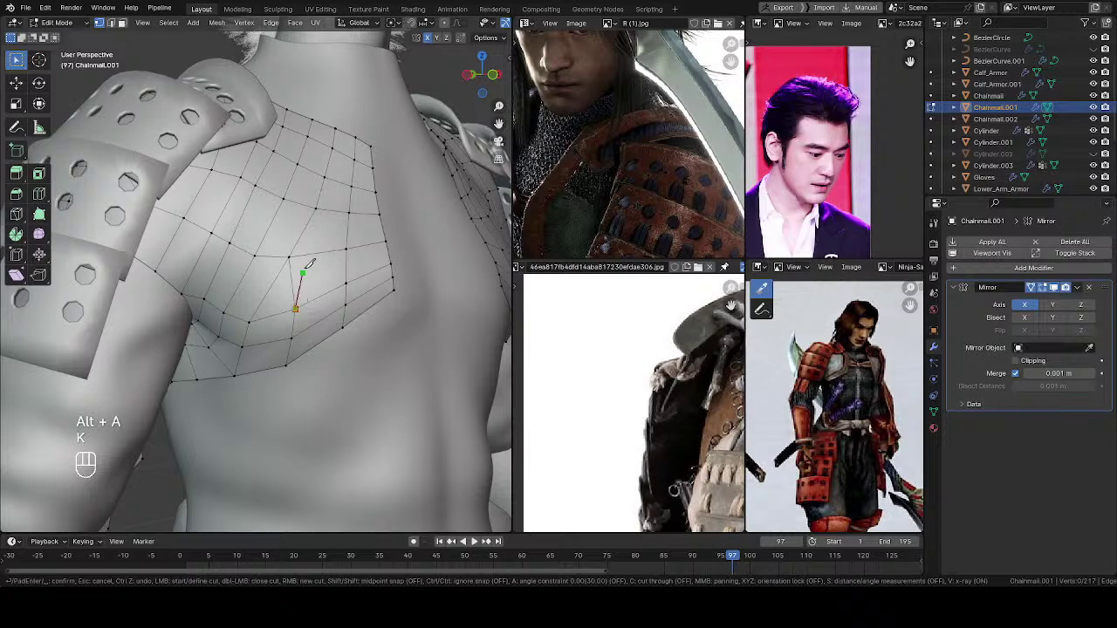
{"action": "left_click", "coordinate": [347, 139]}
{"action": "key", "text": "Return"}
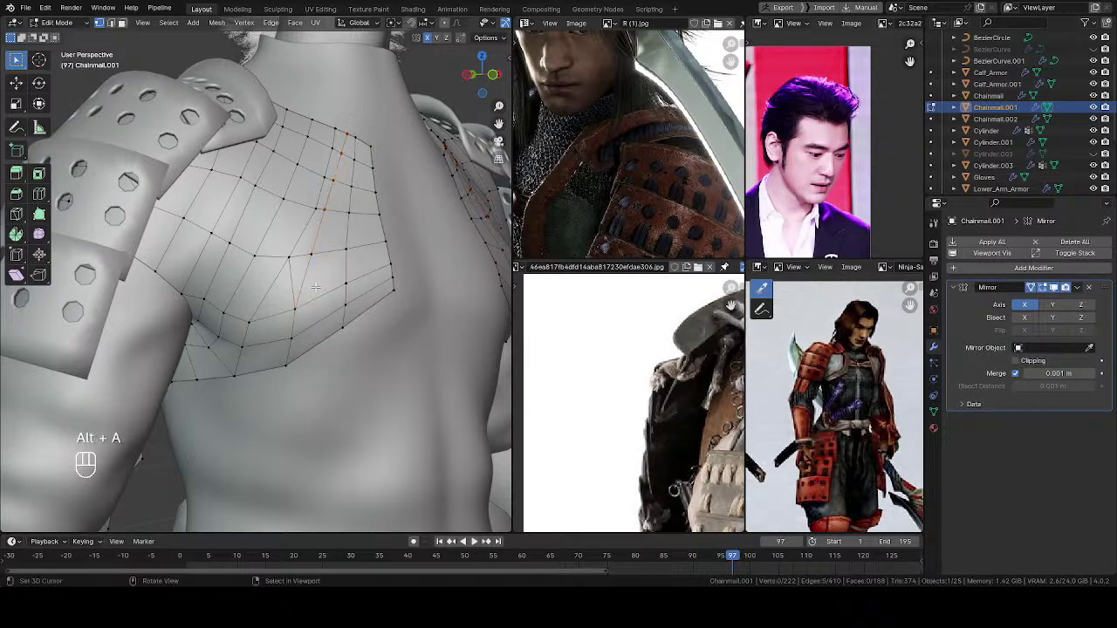
Step: Reposition the vertices along the new cut so its edge line runs evenly up the chest
{"action": "middle_click_drag", "start_coordinate": [320, 275], "coordinate": [297, 302]}
{"action": "left_click", "coordinate": [295, 303]}
{"action": "key", "text": "g"}
{"action": "right_click_drag", "start_coordinate": [313, 257], "coordinate": [322, 260]}
{"action": "right_click_drag", "start_coordinate": [320, 212], "coordinate": [311, 211]}
{"action": "right_click_drag", "start_coordinate": [315, 181], "coordinate": [324, 178]}
{"action": "left_click_drag", "start_coordinate": [342, 137], "coordinate": [332, 135]}
Step: Switch to edge selection and dissolve one surplus edge in the lower chest area
{"action": "middle_click_drag", "start_coordinate": [284, 262], "coordinate": [325, 353]}
{"action": "middle_click_drag", "start_coordinate": [393, 307], "coordinate": [314, 351]}
{"action": "key", "text": "2"}
{"action": "key", "text": "ctrl+x"}
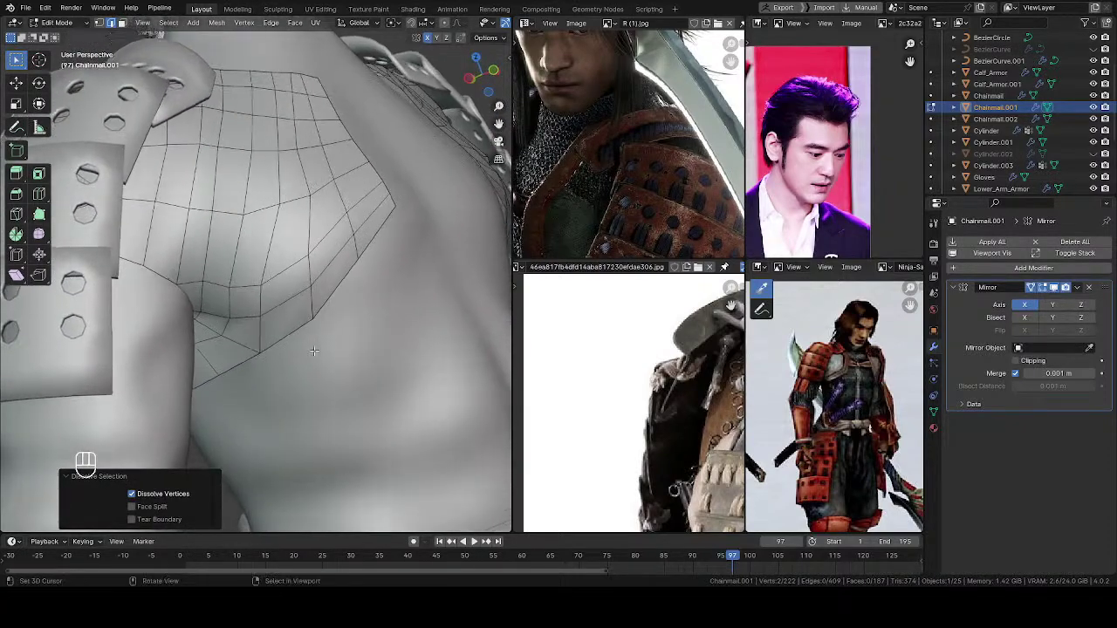
Step: Move the lower-chest and bottom-border vertices to even out the mesh flow, and clear the selection
{"action": "middle_click_drag", "start_coordinate": [245, 334], "coordinate": [263, 327]}
{"action": "key", "text": "1"}
{"action": "right_click_drag", "start_coordinate": [261, 286], "coordinate": [272, 279]}
{"action": "mouse_move", "coordinate": [283, 205]}
{"action": "right_mouse_down"}
{"action": "mouse_move", "coordinate": [274, 206]}
{"action": "mouse_move", "coordinate": [299, 195]}
{"action": "right_mouse_up"}
{"action": "middle_click_drag", "start_coordinate": [296, 273], "coordinate": [301, 259]}
{"action": "right_click_drag", "start_coordinate": [267, 329], "coordinate": [244, 289]}
{"action": "right_click_drag", "start_coordinate": [269, 362], "coordinate": [275, 360]}
{"action": "key", "text": "alt+a"}
Step: Bevel the vertical edge loop near the chainmail's inner chest border with one segment
{"action": "middle_click_drag", "start_coordinate": [229, 337], "coordinate": [284, 349]}
{"action": "middle_click_drag", "start_coordinate": [293, 279], "coordinate": [322, 252]}
{"action": "right_click", "coordinate": [307, 221], "text": "alt"}
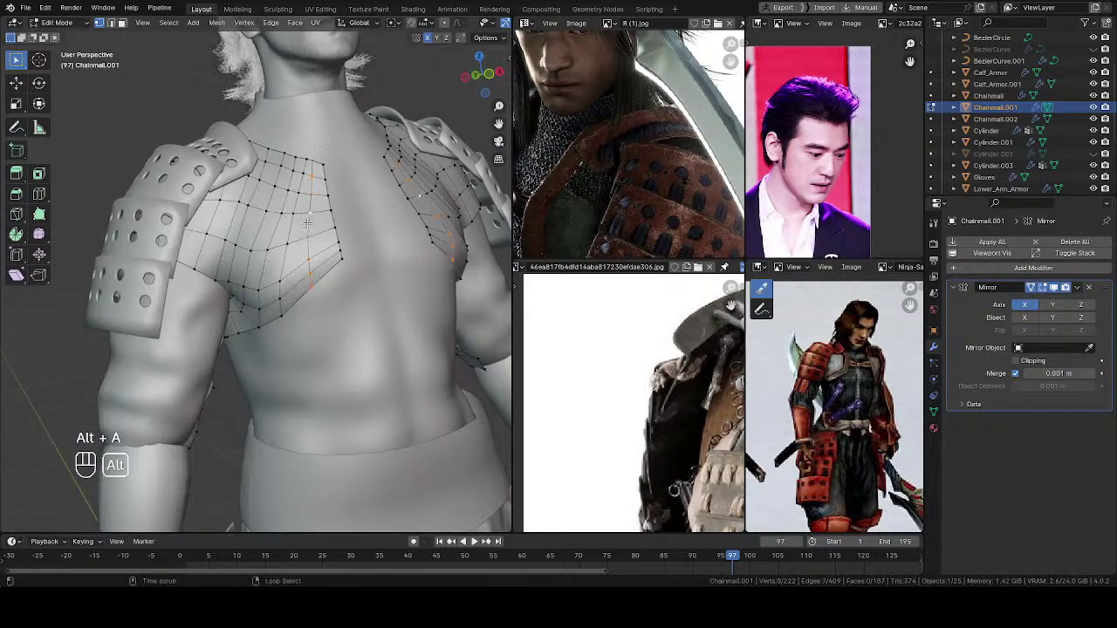
{"action": "key", "text": "ctrl+b"}
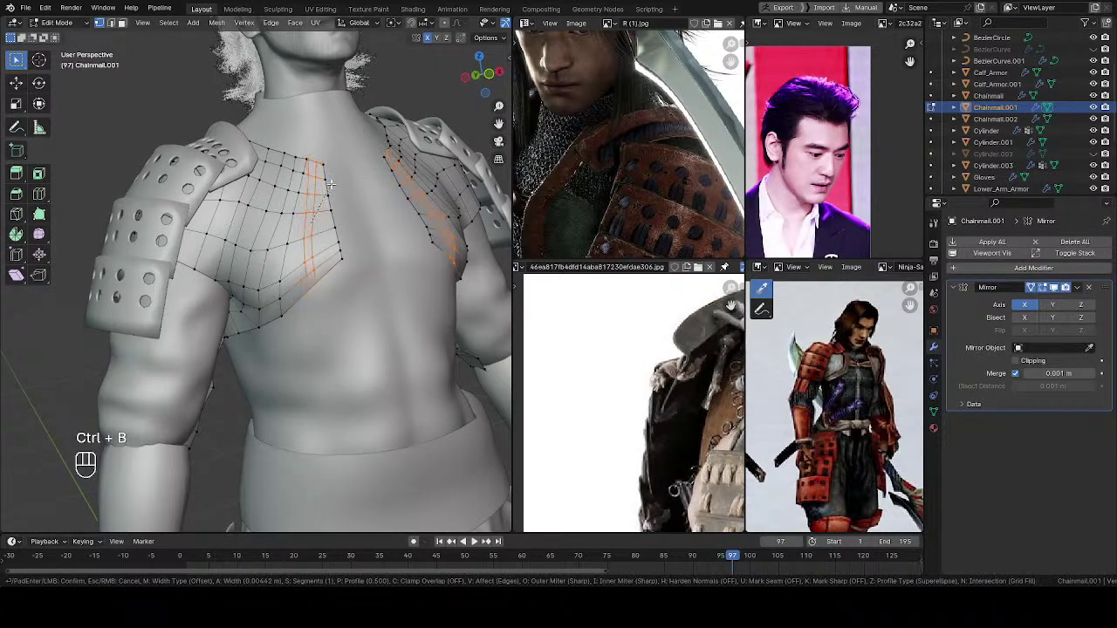
{"action": "left_click", "coordinate": [331, 184]}
Step: Switch to Sculpt Mode, turn on the wireframe overlay and adjust the chest mesh with the Grab brush
{"action": "middle_click_drag", "start_coordinate": [331, 184], "coordinate": [341, 247], "text": "shift"}
{"action": "key", "text": "Tab"}
{"action": "left_click", "coordinate": [341, 309]}
{"action": "key", "text": "f"}
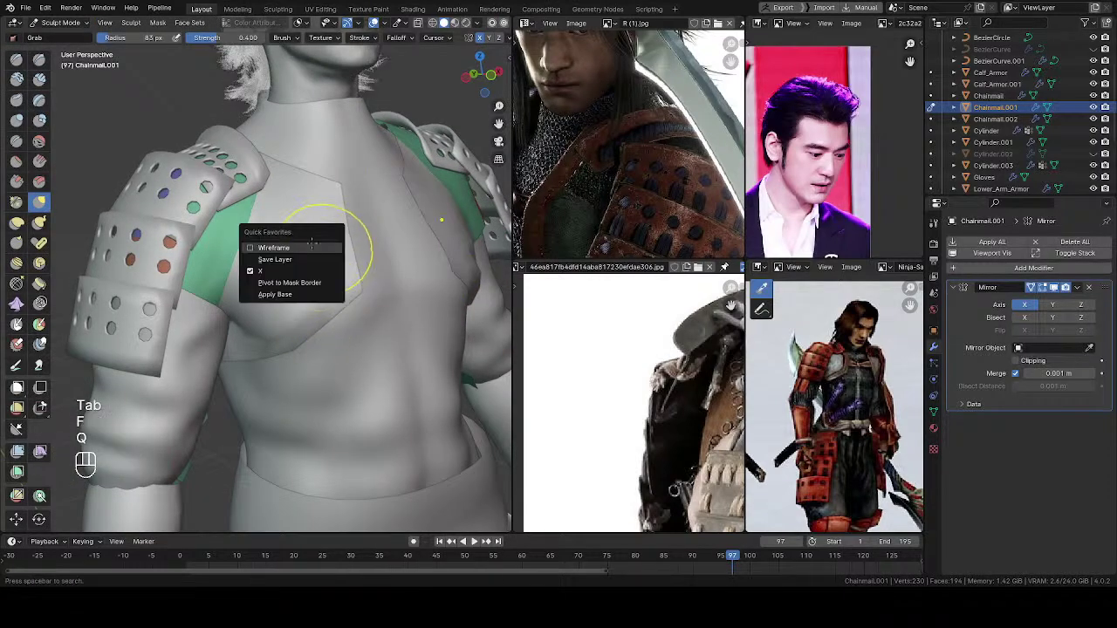
{"action": "left_click", "coordinate": [274, 248]}
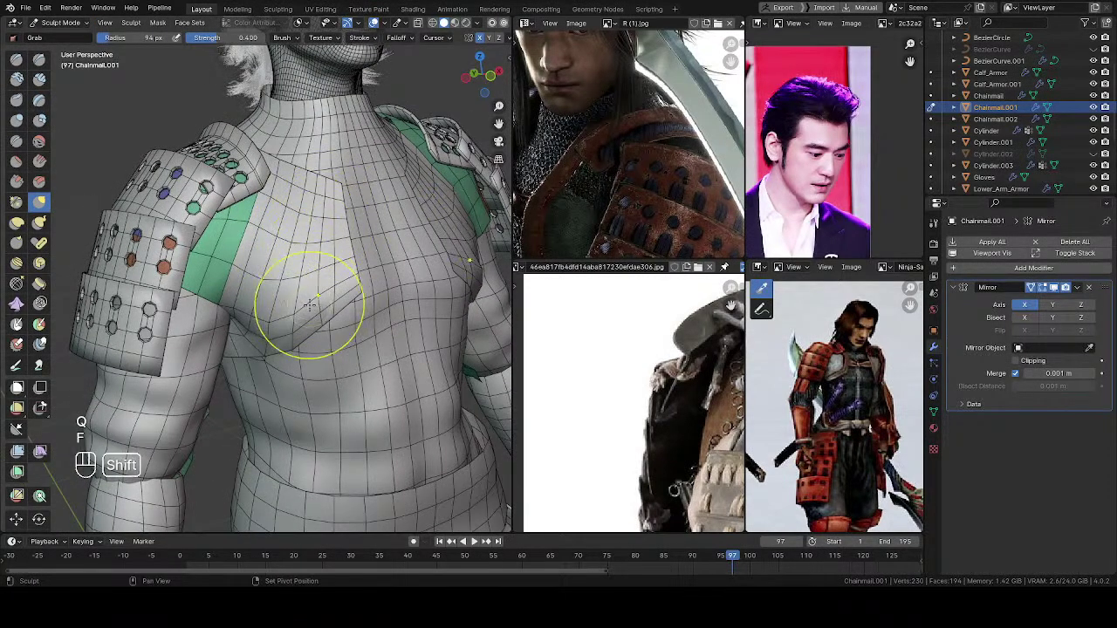
{"action": "middle_click_drag", "start_coordinate": [309, 318], "coordinate": [320, 320]}
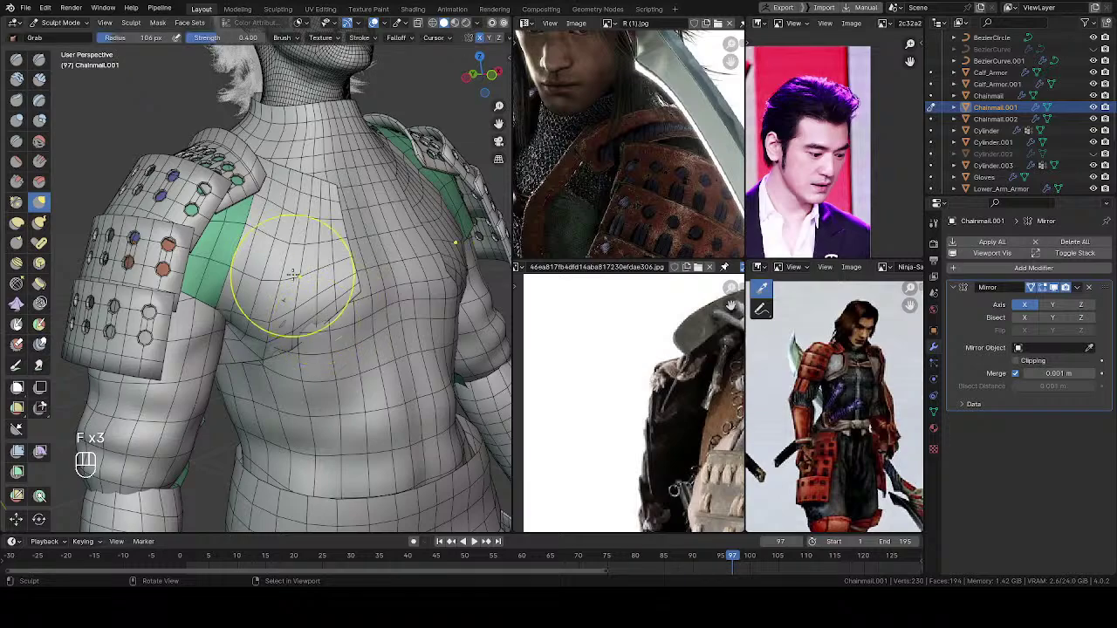
Step: Isolate the chainmail in local view with the Draw brush active and smooth the top of the shoulder
{"action": "key", "text": "v"}
{"action": "middle_click_drag", "start_coordinate": [286, 305], "coordinate": [218, 181]}
{"action": "key", "text": "slash"}
{"action": "mouse_move", "coordinate": [262, 227]}
{"action": "middle_mouse_down"}
{"action": "mouse_move", "coordinate": [323, 294]}
{"action": "mouse_move", "coordinate": [322, 257]}
{"action": "mouse_move", "coordinate": [322, 310]}
{"action": "mouse_move", "coordinate": [421, 450]}
{"action": "middle_mouse_up"}
{"action": "middle_click_drag", "start_coordinate": [315, 253], "coordinate": [305, 381], "text": "shift"}
{"action": "key", "text": "f"}
{"action": "left_click", "coordinate": [288, 292]}
{"action": "left_click_drag", "start_coordinate": [251, 232], "coordinate": [245, 238], "text": "shift"}
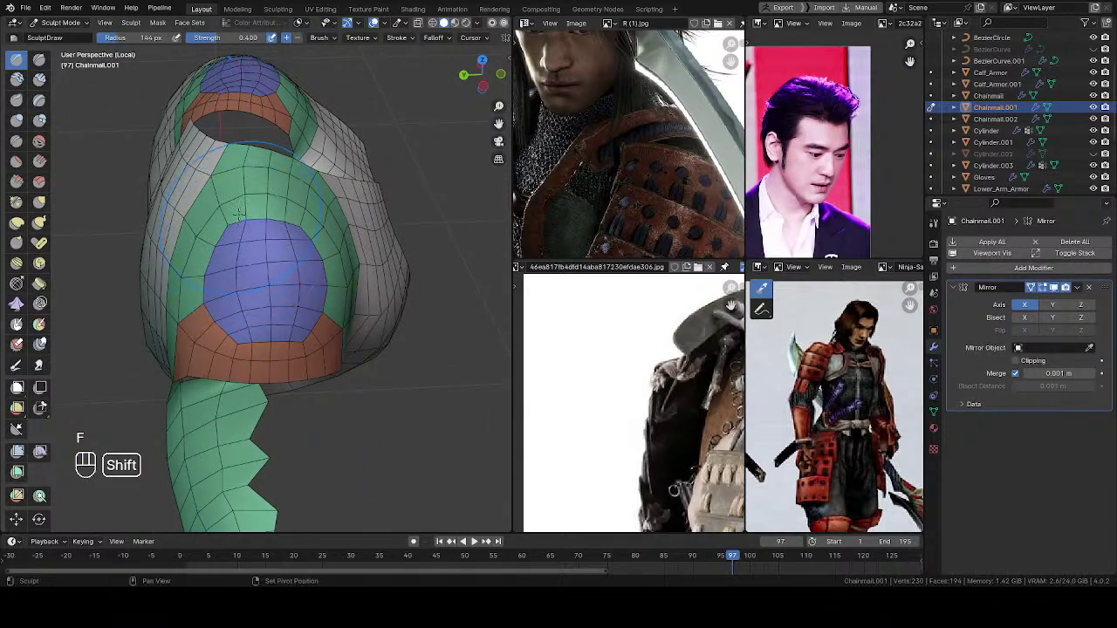
Step: Refine the shoulder cap of the isolated chainmail with the Grab brush at different radii
{"action": "key", "text": "f"}
{"action": "left_click", "coordinate": [297, 225]}
{"action": "key", "text": "g"}
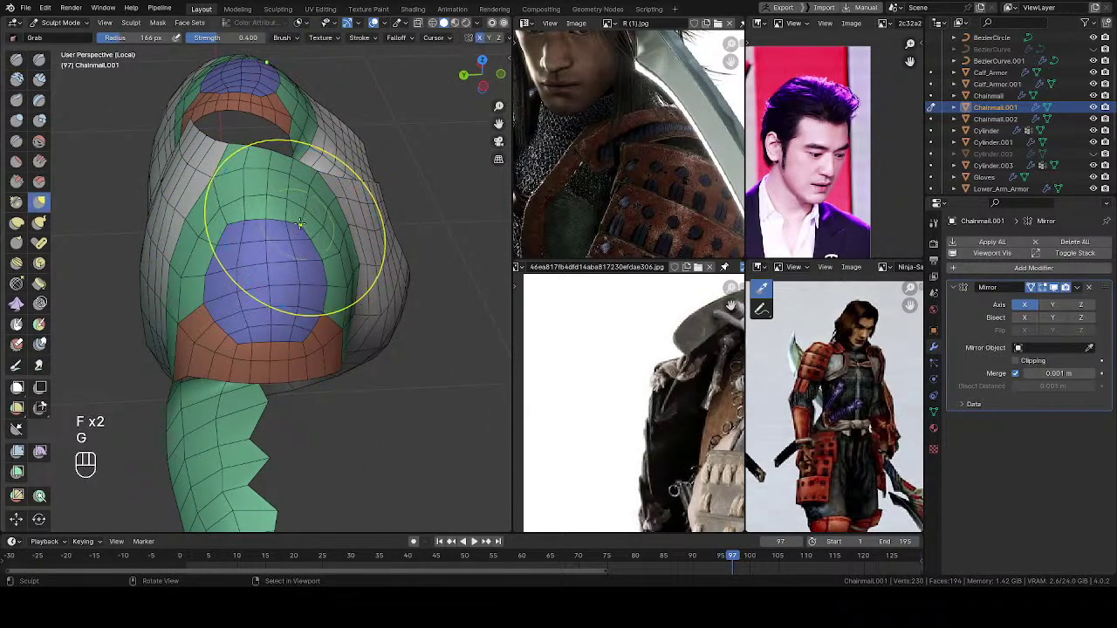
{"action": "key", "text": "f"}
{"action": "left_click", "coordinate": [249, 227]}
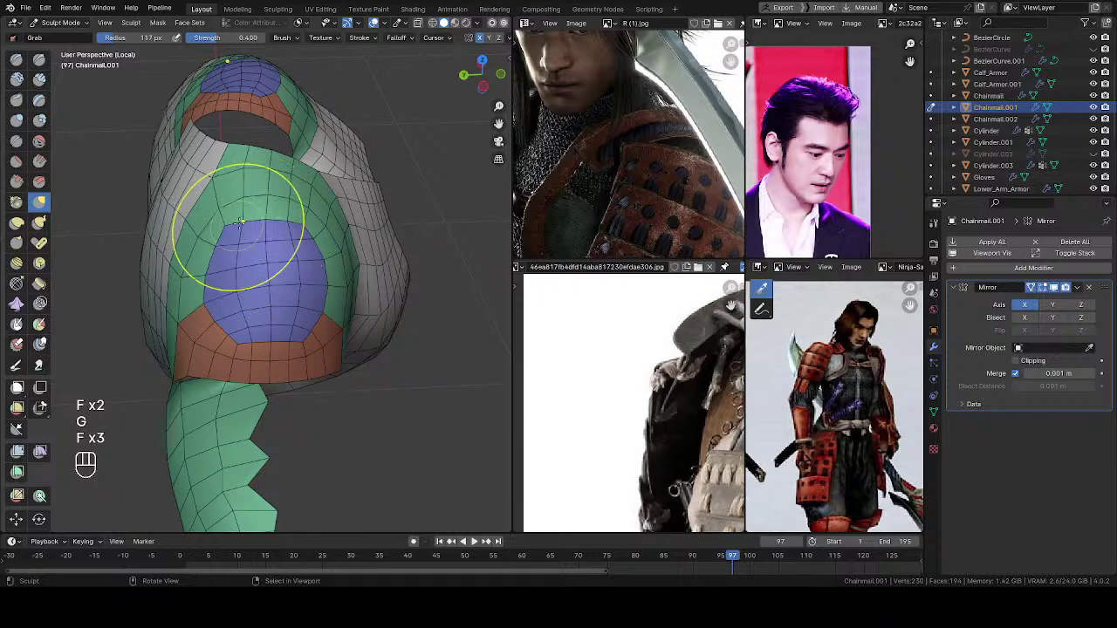
{"action": "mouse_move", "coordinate": [241, 275]}
{"action": "middle_mouse_down"}
{"action": "mouse_move", "coordinate": [270, 307]}
{"action": "mouse_move", "coordinate": [341, 284]}
{"action": "middle_mouse_up"}
{"action": "mouse_move", "coordinate": [236, 319]}
{"action": "middle_mouse_down", "text": "shift"}
{"action": "mouse_move", "coordinate": [240, 284]}
{"action": "mouse_move", "coordinate": [277, 236]}
{"action": "middle_mouse_up", "text": "shift"}
{"action": "mouse_move", "coordinate": [277, 236]}
{"action": "middle_mouse_down", "text": "ctrl"}
{"action": "mouse_move", "coordinate": [262, 284]}
{"action": "mouse_move", "coordinate": [271, 303]}
{"action": "mouse_move", "coordinate": [250, 324]}
{"action": "mouse_move", "coordinate": [319, 281]}
{"action": "mouse_move", "coordinate": [370, 270]}
{"action": "middle_mouse_up", "text": "ctrl"}
Step: Return to mesh editing, leave local view with nothing selected and save the file
{"action": "key", "text": "Tab"}
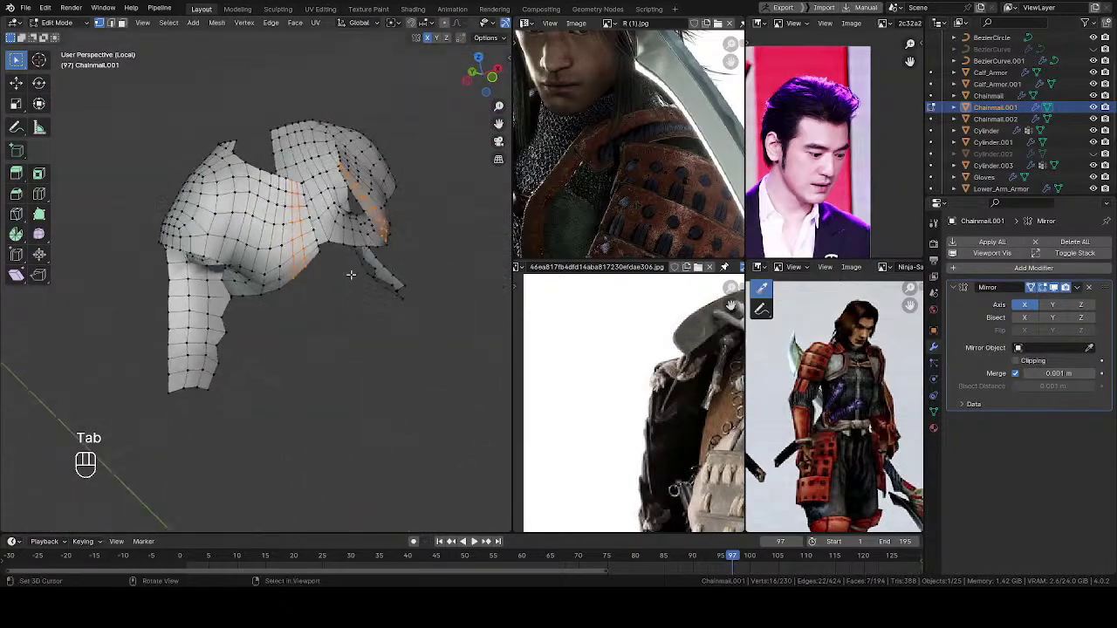
{"action": "key", "text": "slash"}
{"action": "key", "text": "alt+a"}
{"action": "middle_click_drag", "start_coordinate": [309, 299], "coordinate": [238, 252]}
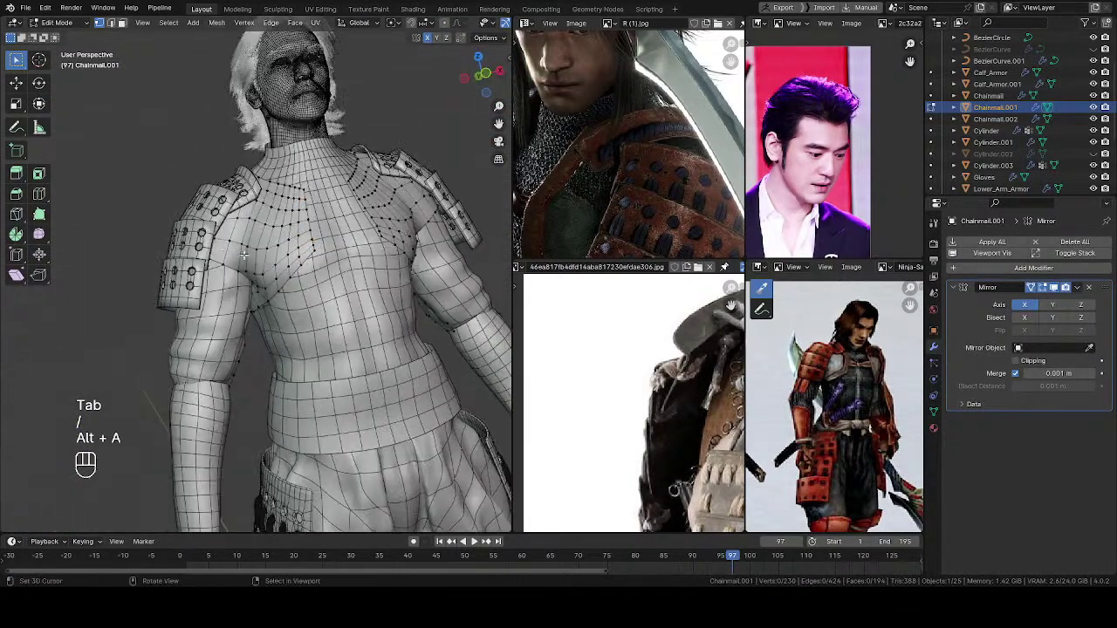
{"action": "key", "text": "ctrl+s"}
Step: Leave mesh editing and turn off the wireframe overlay on the full character
{"action": "middle_click_drag", "start_coordinate": [285, 288], "coordinate": [346, 327]}
{"action": "key", "text": "q"}
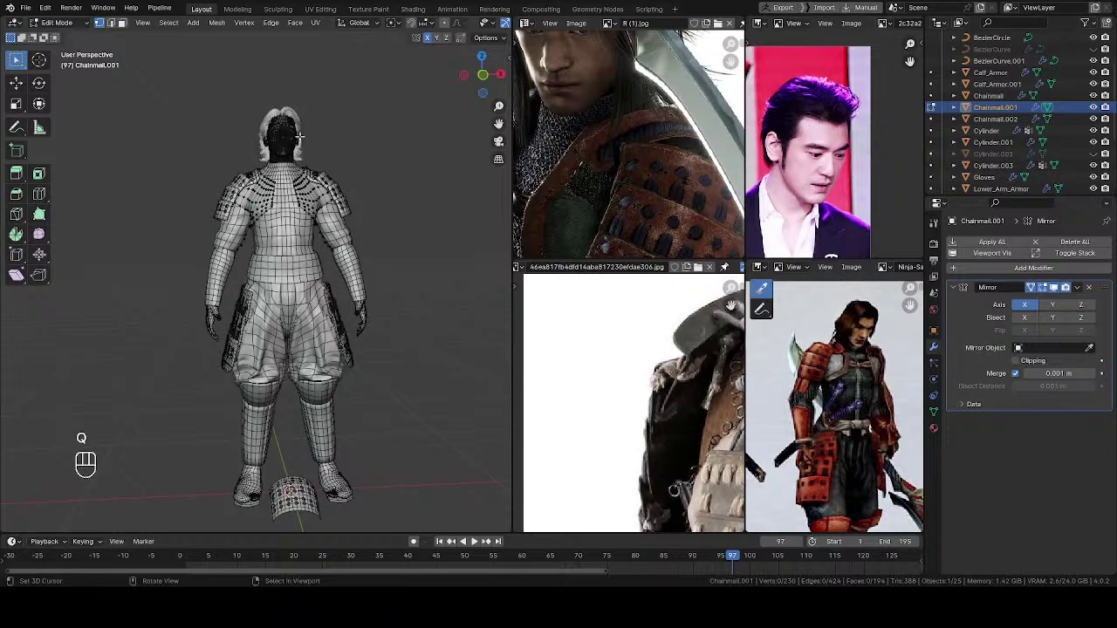
{"action": "middle_click_drag", "start_coordinate": [262, 332], "coordinate": [232, 288]}
{"action": "key", "text": "Tab"}
{"action": "key", "text": "q"}
{"action": "left_click", "coordinate": [220, 273]}
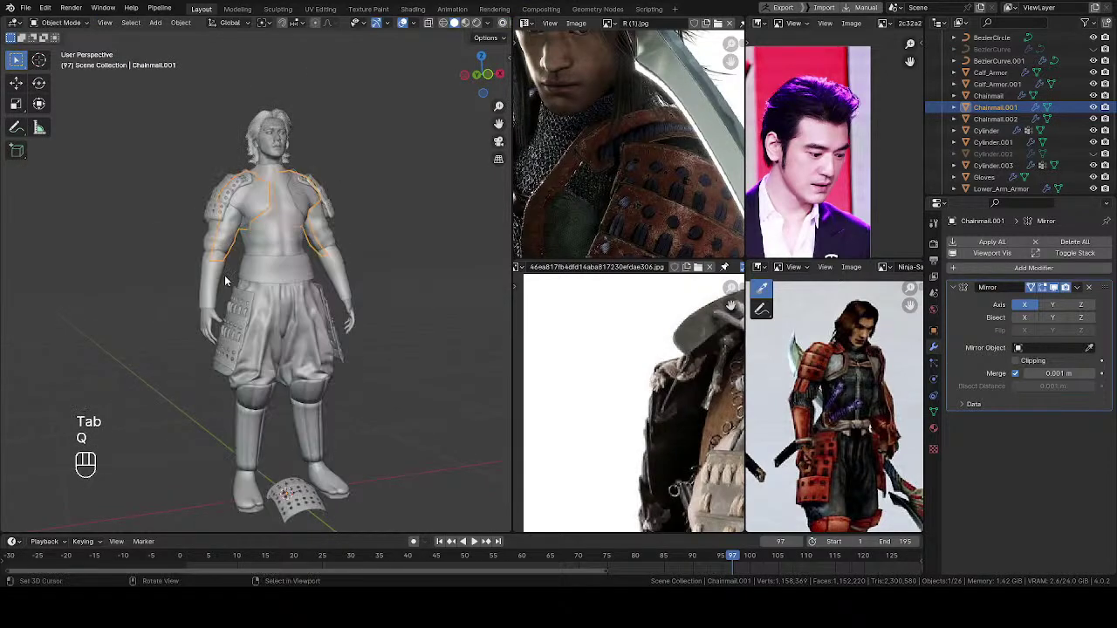
Step: Deselect everything on the character and save the file
{"action": "scroll", "coordinate": [278, 308], "scroll_direction": "up", "scroll_amount": 4}
{"action": "key", "text": "alt+a"}
{"action": "middle_click_drag", "start_coordinate": [280, 269], "coordinate": [216, 285], "text": "shift"}
{"action": "key", "text": "ctrl+s"}
Step: Examine the armor reference photos around the chest plates, red waist sash and skirt armor, comparing them with the character
{"action": "scroll", "coordinate": [315, 338], "scroll_direction": "down", "scroll_amount": 2}
{"action": "scroll", "coordinate": [258, 260], "scroll_direction": "up", "scroll_amount": 1}
{"action": "middle_click_drag", "start_coordinate": [615, 220], "coordinate": [646, 66]}
{"action": "middle_click_drag", "start_coordinate": [641, 373], "coordinate": [529, 370]}
{"action": "middle_click_drag", "start_coordinate": [576, 367], "coordinate": [584, 415], "text": "ctrl"}
{"action": "middle_click_drag", "start_coordinate": [620, 450], "coordinate": [630, 337]}
{"action": "middle_click_drag", "start_coordinate": [633, 403], "coordinate": [622, 293]}
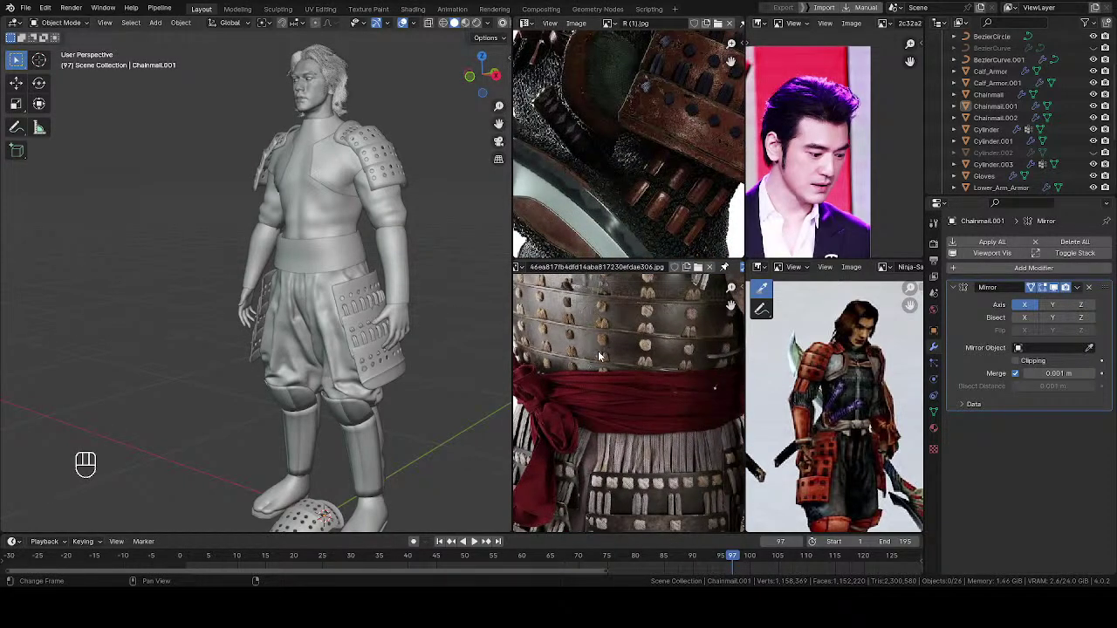
{"action": "middle_click_drag", "start_coordinate": [600, 358], "coordinate": [532, 351]}
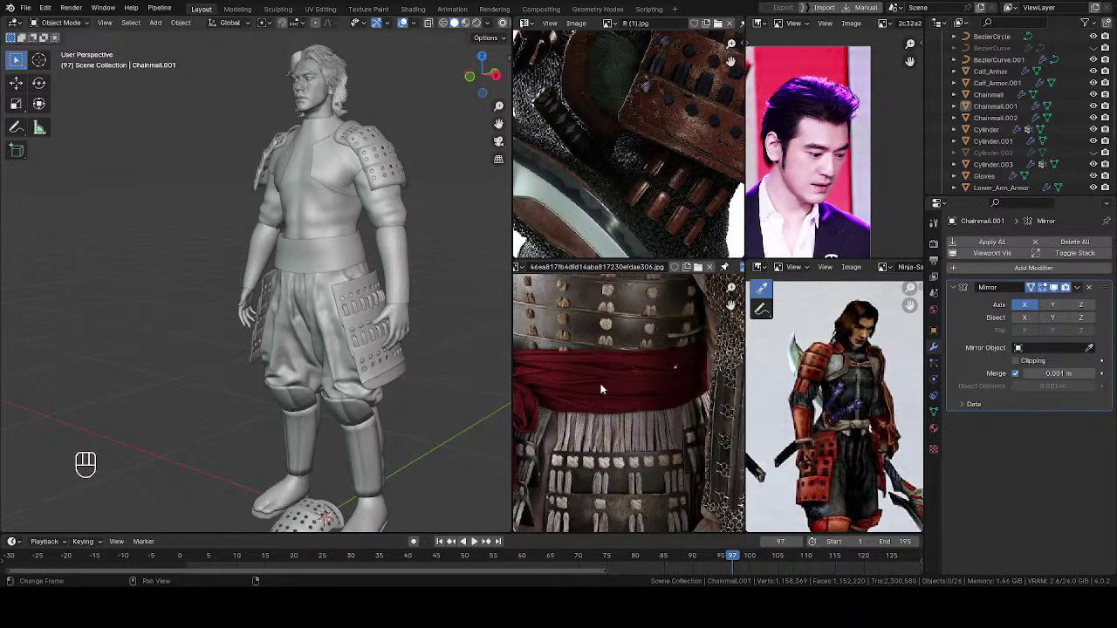
{"action": "scroll", "coordinate": [710, 389], "scroll_direction": "down", "scroll_amount": 1}
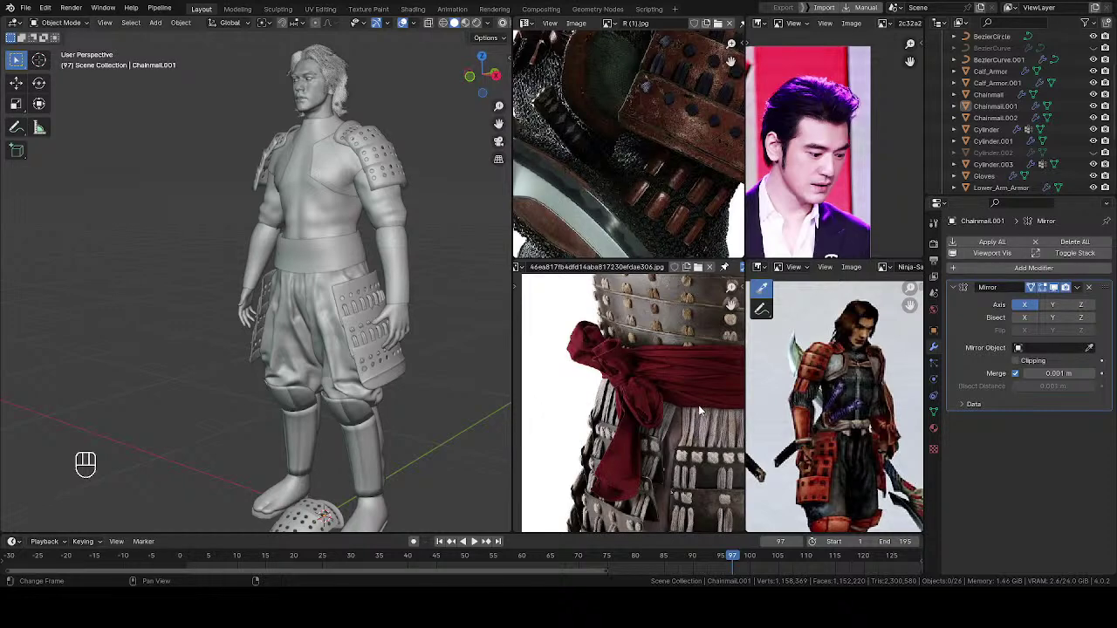
{"action": "scroll", "coordinate": [699, 405], "scroll_direction": "up", "scroll_amount": 2}
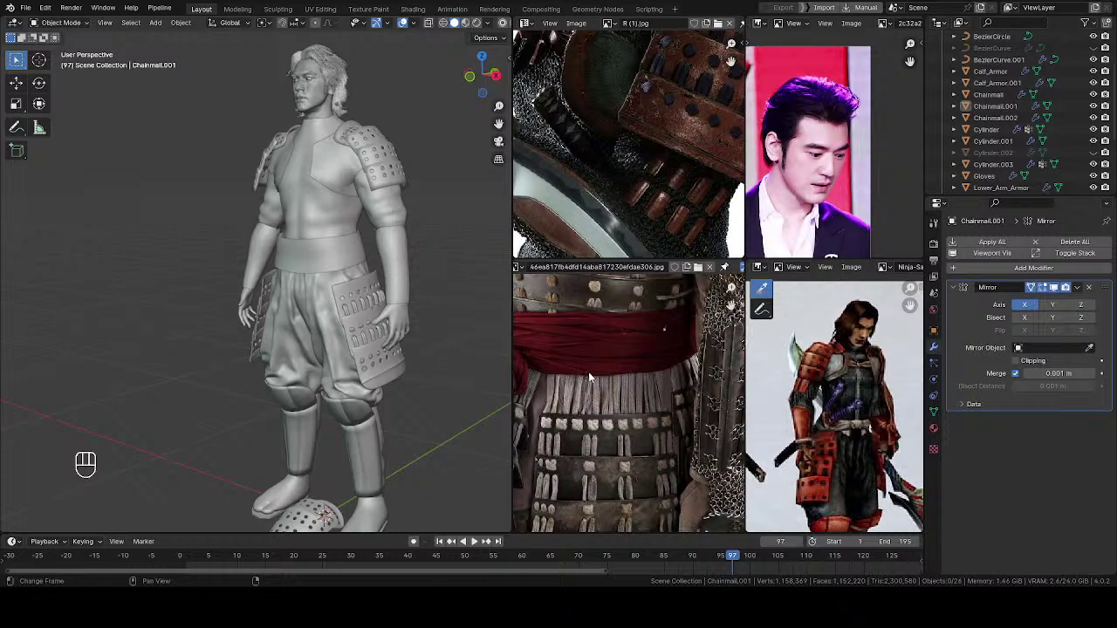
{"action": "scroll", "coordinate": [590, 376], "scroll_direction": "down", "scroll_amount": 1}
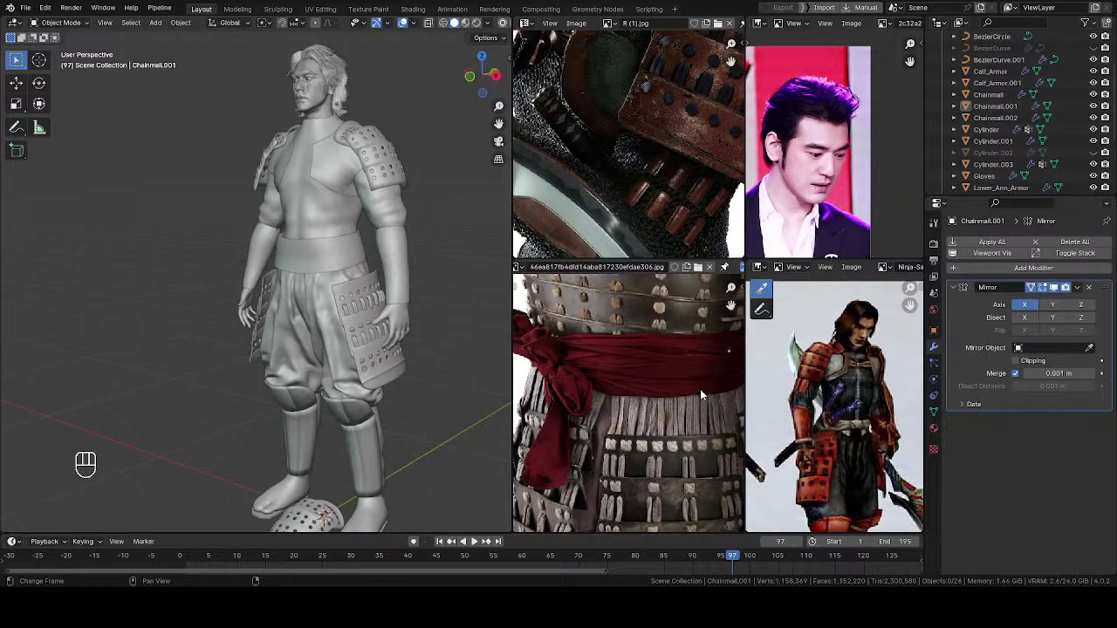
{"action": "middle_click_drag", "start_coordinate": [698, 397], "coordinate": [670, 517]}
{"action": "scroll", "coordinate": [670, 517], "scroll_direction": "down", "scroll_amount": 1}
{"action": "middle_click_drag", "start_coordinate": [216, 356], "coordinate": [281, 382]}
{"action": "scroll", "coordinate": [631, 170], "scroll_direction": "down", "scroll_amount": 3}
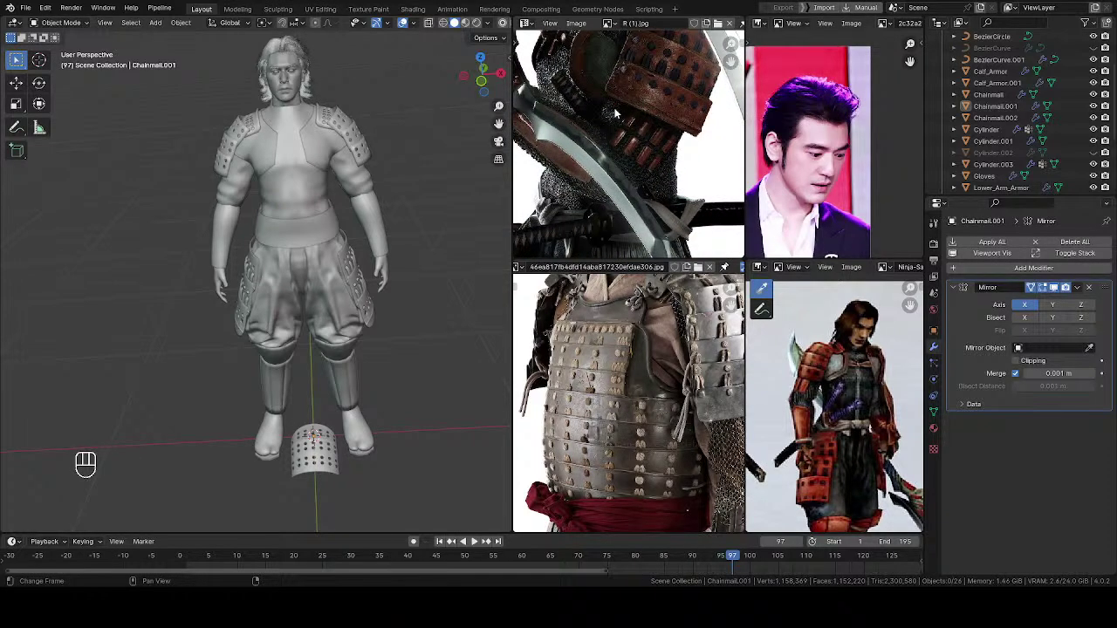
Step: Open the lower arm armor for sculpting and turn on the wireframe overlay
{"action": "middle_click_drag", "start_coordinate": [304, 275], "coordinate": [368, 320], "text": "shift"}
{"action": "scroll", "coordinate": [362, 306], "scroll_direction": "up", "scroll_amount": 3}
{"action": "mouse_move", "coordinate": [349, 266]}
{"action": "middle_mouse_down"}
{"action": "mouse_move", "coordinate": [338, 283]}
{"action": "mouse_move", "coordinate": [357, 261]}
{"action": "middle_mouse_up"}
{"action": "right_click", "coordinate": [337, 279]}
{"action": "key", "text": "Tab"}
{"action": "middle_click_drag", "start_coordinate": [358, 262], "coordinate": [400, 264]}
{"action": "mouse_move", "coordinate": [400, 263]}
{"action": "middle_mouse_down", "text": "ctrl"}
{"action": "mouse_move", "coordinate": [512, 252]}
{"action": "mouse_move", "coordinate": [429, 237]}
{"action": "mouse_move", "coordinate": [281, 234]}
{"action": "mouse_move", "coordinate": [316, 303]}
{"action": "middle_mouse_up", "text": "ctrl"}
{"action": "key", "text": "Tab"}
{"action": "left_click", "coordinate": [282, 303]}
{"action": "mouse_move", "coordinate": [316, 304]}
{"action": "middle_mouse_down", "text": "ctrl"}
{"action": "mouse_move", "coordinate": [312, 286]}
{"action": "mouse_move", "coordinate": [235, 292]}
{"action": "middle_mouse_up", "text": "ctrl"}
{"action": "key", "text": "f"}
{"action": "left_click", "coordinate": [349, 288]}
{"action": "key", "text": "q"}
{"action": "left_click", "coordinate": [267, 288]}
Step: Pull the lower arm armor's upper rim outward at the elbow with the Grab brush, using radii of 242 and 142 px
{"action": "key", "text": "f"}
{"action": "key", "text": "f"}
{"action": "left_click", "coordinate": [297, 298]}
{"action": "key", "text": "f"}
{"action": "left_click", "coordinate": [312, 295]}
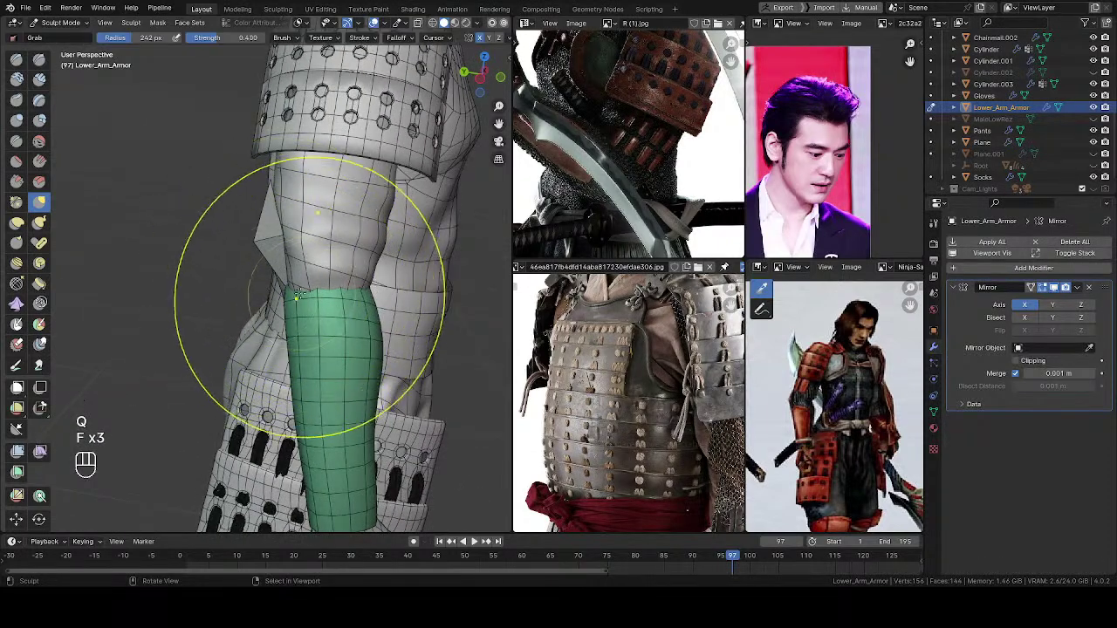
{"action": "left_click_drag", "start_coordinate": [297, 294], "coordinate": [259, 292]}
{"action": "key", "text": "f"}
{"action": "left_click", "coordinate": [384, 294]}
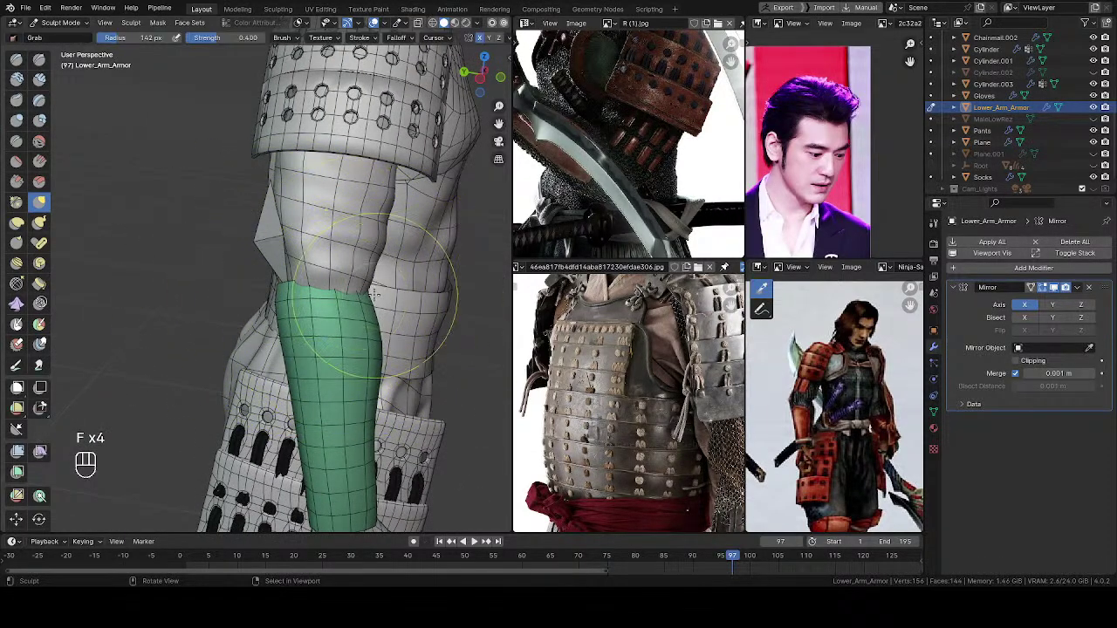
{"action": "key", "text": "f"}
{"action": "left_click", "coordinate": [367, 291]}
Step: Adjust the outer side of the lower arm armor's upper rim around the sleeve with smaller Grab brush radii of about 108 to 117 px
{"action": "middle_click_drag", "start_coordinate": [349, 289], "coordinate": [260, 300]}
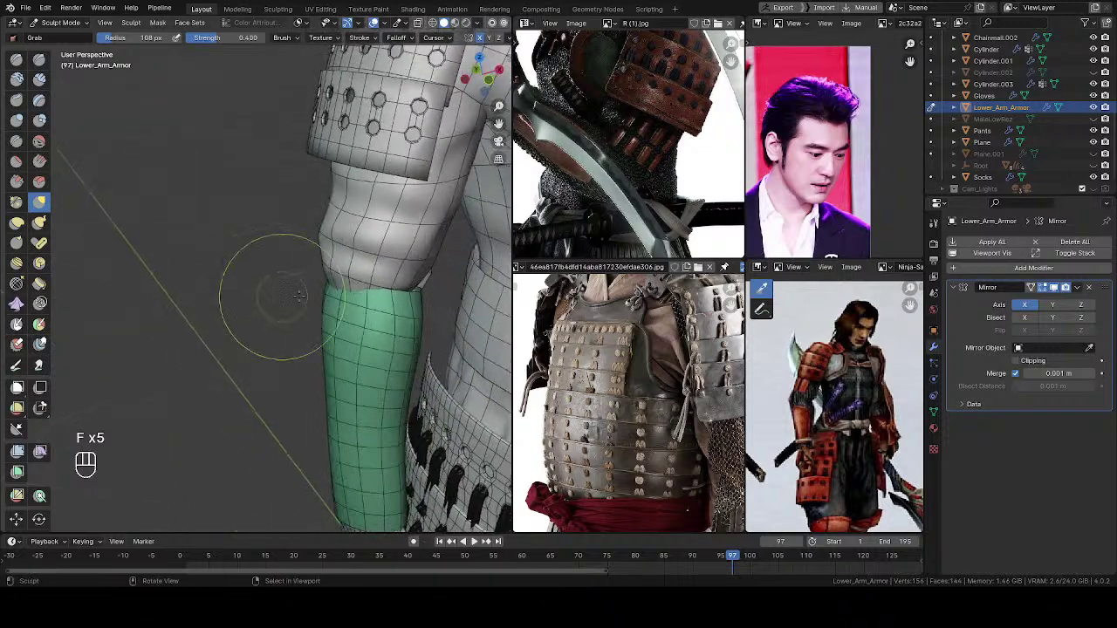
{"action": "left_click", "coordinate": [346, 281]}
{"action": "key", "text": "f"}
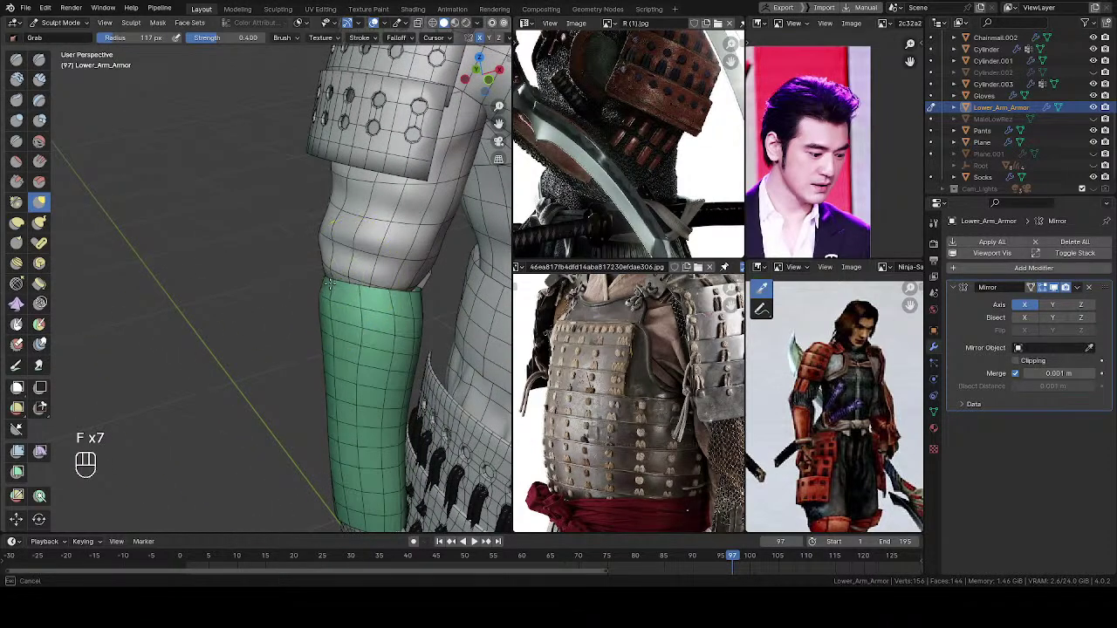
{"action": "key", "text": "f"}
{"action": "left_click", "coordinate": [340, 307]}
{"action": "middle_click_drag", "start_coordinate": [373, 308], "coordinate": [357, 286], "text": "shift"}
{"action": "key", "text": "f"}
{"action": "left_click", "coordinate": [328, 275]}
{"action": "key", "text": "f"}
{"action": "left_click", "coordinate": [391, 293]}
Step: Reshape the front of the lower arm armor with large Grab brush radii of 232 and 225 px
{"action": "mouse_move", "coordinate": [305, 320]}
{"action": "middle_mouse_down"}
{"action": "mouse_move", "coordinate": [346, 306]}
{"action": "mouse_move", "coordinate": [373, 257]}
{"action": "middle_mouse_up"}
{"action": "middle_click_drag", "start_coordinate": [373, 257], "coordinate": [360, 262]}
{"action": "key", "text": "f"}
{"action": "left_click", "coordinate": [368, 292]}
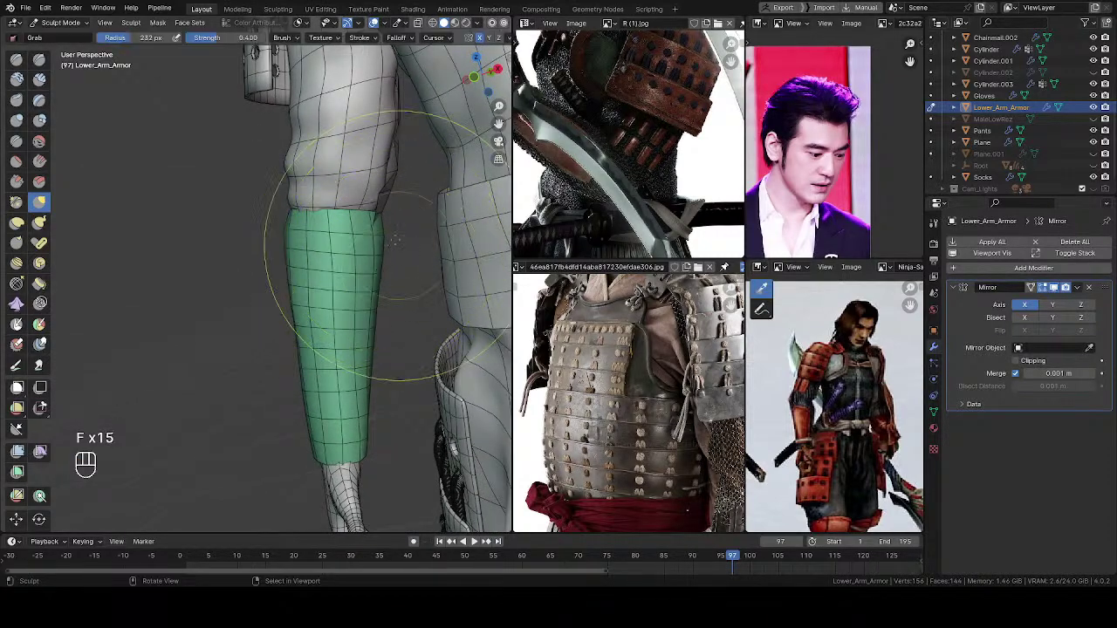
{"action": "mouse_move", "coordinate": [388, 225]}
{"action": "middle_mouse_down"}
{"action": "mouse_move", "coordinate": [322, 213]}
{"action": "mouse_move", "coordinate": [327, 138]}
{"action": "mouse_move", "coordinate": [320, 150]}
{"action": "middle_mouse_up"}
{"action": "key", "text": "f"}
{"action": "left_click", "coordinate": [347, 312]}
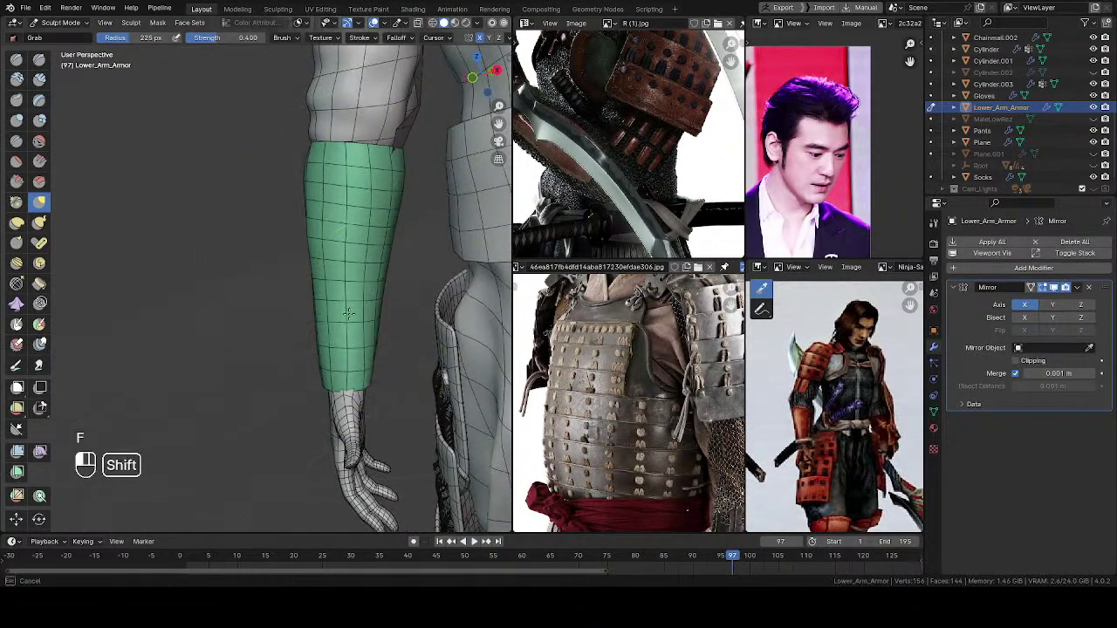
Step: Refine and smooth the lower half of the forearm armor towards the wrist with the Grab brush
{"action": "middle_click_drag", "start_coordinate": [374, 311], "coordinate": [364, 321], "text": "shift"}
{"action": "key", "text": "f"}
{"action": "left_click", "coordinate": [379, 350]}
{"action": "middle_click_drag", "start_coordinate": [378, 365], "coordinate": [389, 325]}
{"action": "key", "text": "f"}
{"action": "left_click", "coordinate": [367, 359]}
{"action": "key", "text": "shift"}
Step: Fit the lower arm armor's wrist opening around the hand with the Grab brush at radii of 116 to 124 px
{"action": "mouse_move", "coordinate": [398, 365]}
{"action": "middle_mouse_down"}
{"action": "mouse_move", "coordinate": [454, 306]}
{"action": "mouse_move", "coordinate": [288, 192]}
{"action": "mouse_move", "coordinate": [306, 261]}
{"action": "mouse_move", "coordinate": [336, 305]}
{"action": "middle_mouse_up"}
{"action": "key", "text": "f"}
{"action": "left_click", "coordinate": [341, 339]}
{"action": "key", "text": "f"}
{"action": "left_click", "coordinate": [339, 333]}
{"action": "key", "text": "f"}
{"action": "left_click", "coordinate": [346, 325]}
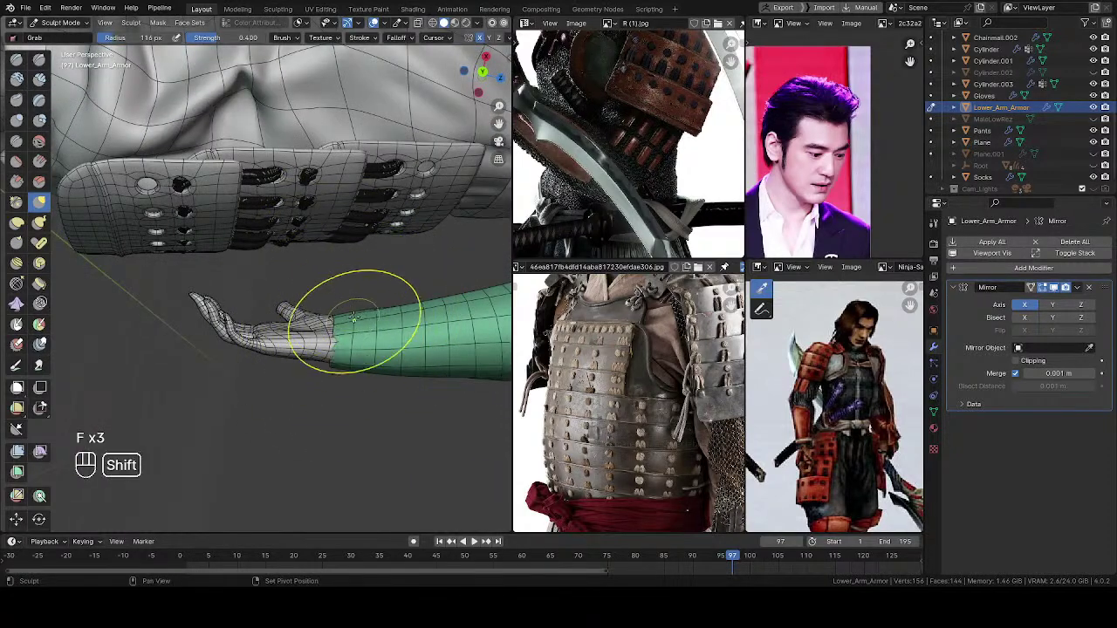
{"action": "key", "text": "f"}
{"action": "left_click", "coordinate": [337, 316]}
{"action": "key", "text": "f"}
{"action": "left_click", "coordinate": [402, 312]}
{"action": "middle_click_drag", "start_coordinate": [401, 310], "coordinate": [319, 301]}
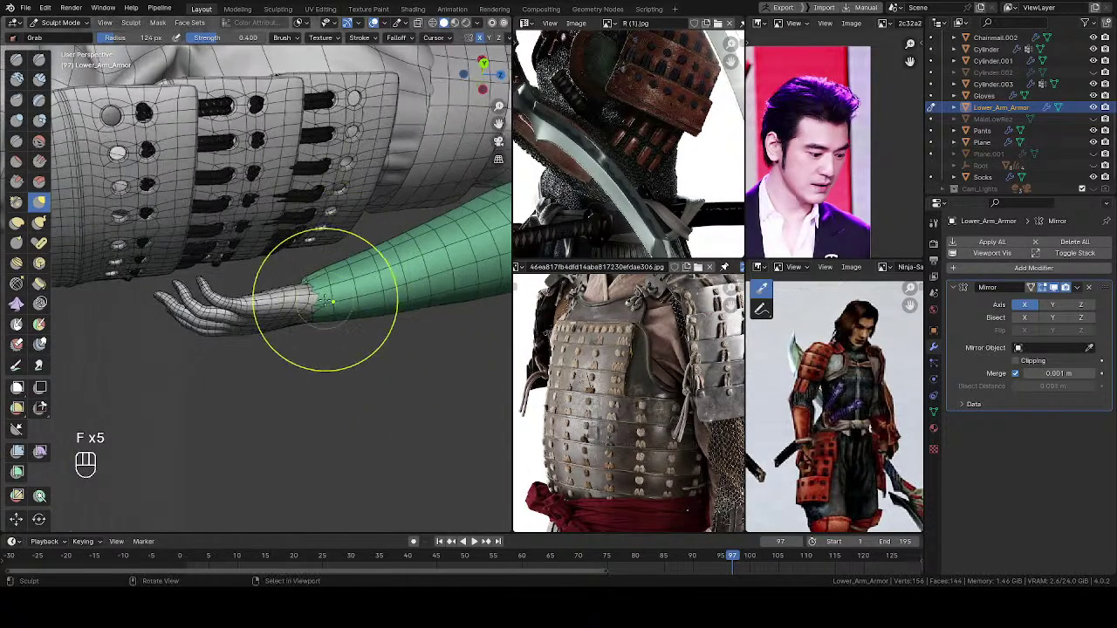
Step: Build up the wrist end of the lower arm armor with the Draw brush, reducing its radius to 91 px
{"action": "key", "text": "v"}
{"action": "key", "text": "f"}
{"action": "middle_click_drag", "start_coordinate": [330, 354], "coordinate": [308, 269]}
{"action": "key", "text": "f"}
{"action": "left_click", "coordinate": [308, 272]}
{"action": "left_click_drag", "start_coordinate": [301, 276], "coordinate": [292, 271]}
{"action": "key", "text": "f"}
{"action": "middle_click_drag", "start_coordinate": [310, 289], "coordinate": [319, 272]}
{"action": "key", "text": "f"}
{"action": "middle_click_drag", "start_coordinate": [301, 312], "coordinate": [271, 247]}
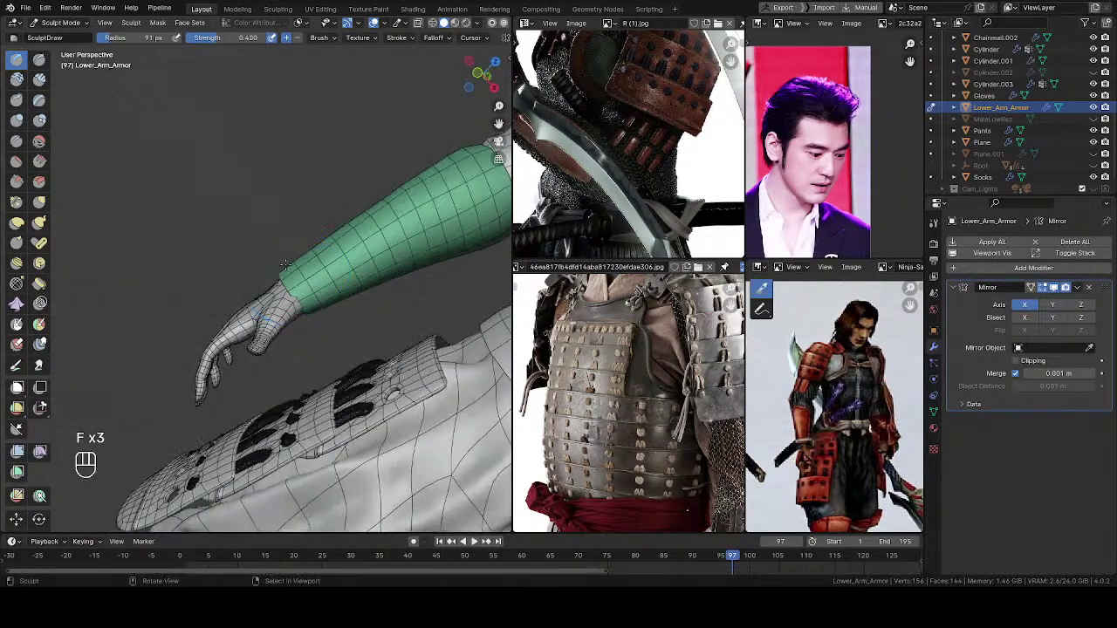
Step: Shift the wrist end with the Grab brush at a 284 px radius and smooth along the forearm armor
{"action": "key", "text": "g"}
{"action": "key", "text": "f"}
{"action": "key", "text": "f"}
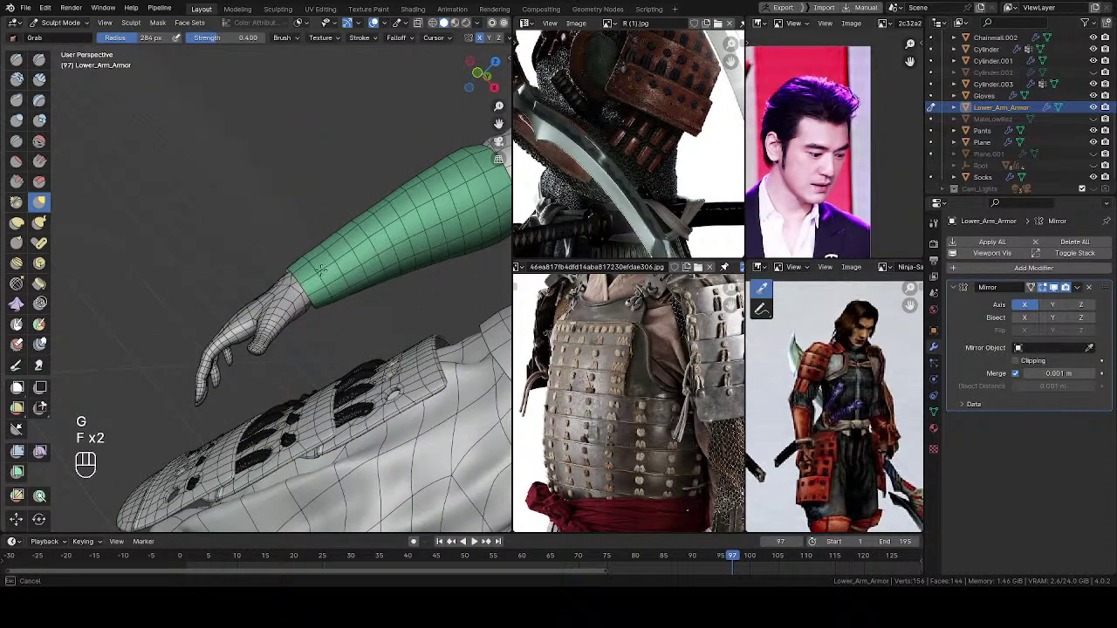
{"action": "left_click_drag", "start_coordinate": [312, 274], "coordinate": [339, 265]}
{"action": "middle_click_drag", "start_coordinate": [341, 264], "coordinate": [364, 254]}
{"action": "key", "text": "f"}
{"action": "left_click", "coordinate": [308, 265]}
{"action": "left_click_drag", "start_coordinate": [309, 265], "coordinate": [394, 210], "text": "shift"}
Step: Reshape and smooth the upper forearm armor near the elbow with the Grab brush and save the file
{"action": "mouse_move", "coordinate": [464, 157]}
{"action": "middle_mouse_down", "text": "shift"}
{"action": "mouse_move", "coordinate": [364, 250]}
{"action": "mouse_move", "coordinate": [387, 254]}
{"action": "mouse_move", "coordinate": [395, 232]}
{"action": "mouse_move", "coordinate": [370, 277]}
{"action": "middle_mouse_up", "text": "shift"}
{"action": "key", "text": "f"}
{"action": "left_click", "coordinate": [383, 253]}
{"action": "key", "text": "f"}
{"action": "left_click", "coordinate": [397, 243]}
{"action": "left_click_drag", "start_coordinate": [369, 278], "coordinate": [363, 303], "text": "shift"}
{"action": "mouse_move", "coordinate": [363, 303]}
{"action": "middle_mouse_down"}
{"action": "mouse_move", "coordinate": [384, 279]}
{"action": "mouse_move", "coordinate": [391, 288]}
{"action": "mouse_move", "coordinate": [320, 304]}
{"action": "mouse_move", "coordinate": [395, 302]}
{"action": "middle_mouse_up"}
{"action": "key", "text": "f"}
{"action": "left_click", "coordinate": [427, 294]}
{"action": "key", "text": "ctrl+s"}
Step: Correct the underside of the lower arm armor's wrist opening with the Grab brush at several radii
{"action": "middle_click_drag", "start_coordinate": [271, 310], "coordinate": [330, 284], "text": "shift"}
{"action": "mouse_move", "coordinate": [330, 284]}
{"action": "middle_mouse_down"}
{"action": "mouse_move", "coordinate": [351, 218]}
{"action": "mouse_move", "coordinate": [324, 301]}
{"action": "middle_mouse_up"}
{"action": "key", "text": "f"}
{"action": "left_click", "coordinate": [330, 305]}
{"action": "left_click_drag", "start_coordinate": [324, 298], "coordinate": [320, 302]}
{"action": "mouse_move", "coordinate": [319, 301]}
{"action": "middle_mouse_down"}
{"action": "mouse_move", "coordinate": [339, 361]}
{"action": "mouse_move", "coordinate": [355, 367]}
{"action": "middle_mouse_up"}
{"action": "key", "text": "f"}
{"action": "left_click", "coordinate": [306, 332]}
{"action": "key", "text": "f"}
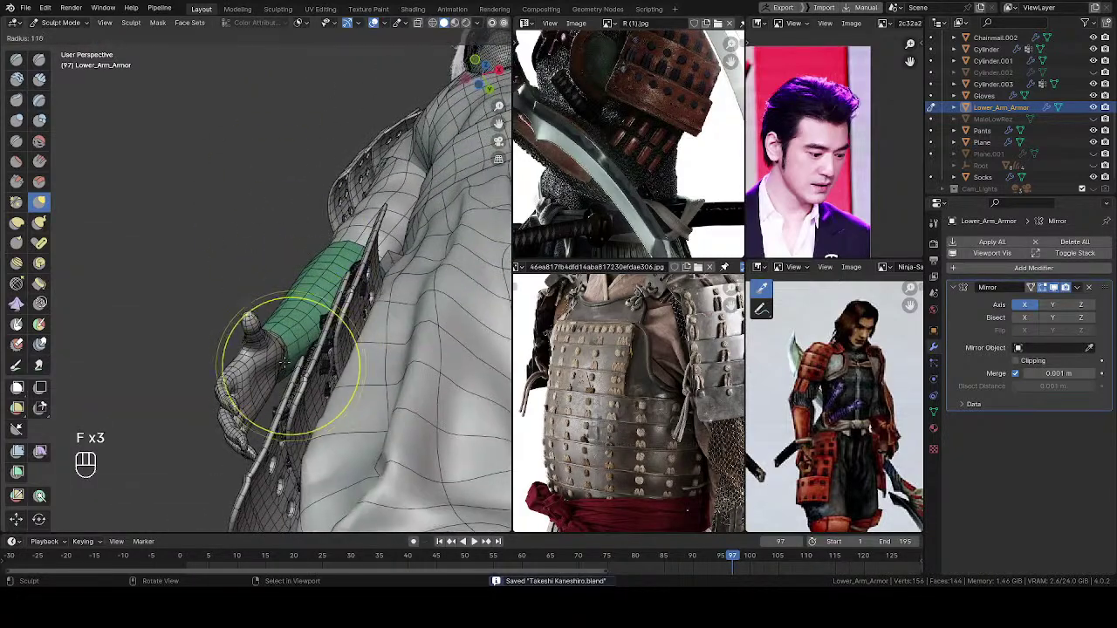
{"action": "left_click", "coordinate": [359, 368]}
{"action": "middle_click_drag", "start_coordinate": [293, 324], "coordinate": [321, 329]}
Step: Leave sculpting, turn off the wireframe overlay and save the file
{"action": "key", "text": "Tab"}
{"action": "left_click", "coordinate": [426, 268]}
{"action": "middle_click_drag", "start_coordinate": [384, 253], "coordinate": [222, 297], "text": "ctrl"}
{"action": "key", "text": "ctrl+s"}
{"action": "key", "text": "q"}
{"action": "key", "text": "Tab"}
{"action": "key", "text": "q"}
{"action": "left_click", "coordinate": [192, 265]}
{"action": "middle_click_drag", "start_coordinate": [223, 297], "coordinate": [199, 297]}
{"action": "middle_click_drag", "start_coordinate": [199, 297], "coordinate": [347, 218], "text": "ctrl"}
{"action": "key", "text": "ctrl+s"}
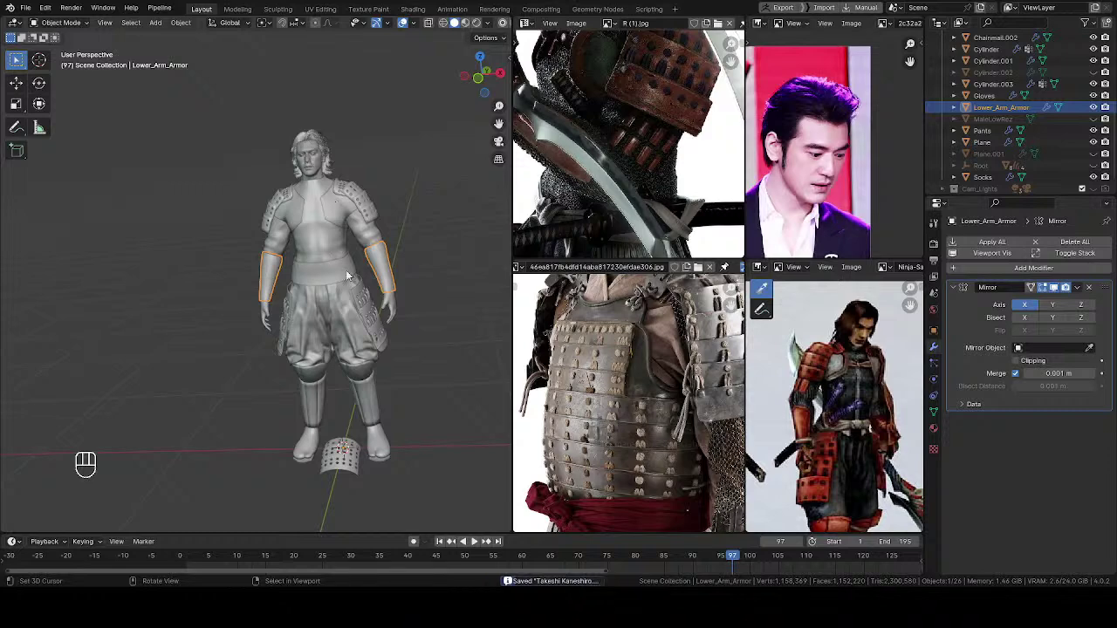
Step: Try to delete two edge loops from the lower arm armor mesh and undo the deletion
{"action": "middle_click_drag", "start_coordinate": [332, 262], "coordinate": [369, 286]}
{"action": "scroll", "coordinate": [311, 227], "scroll_direction": "up", "scroll_amount": 4}
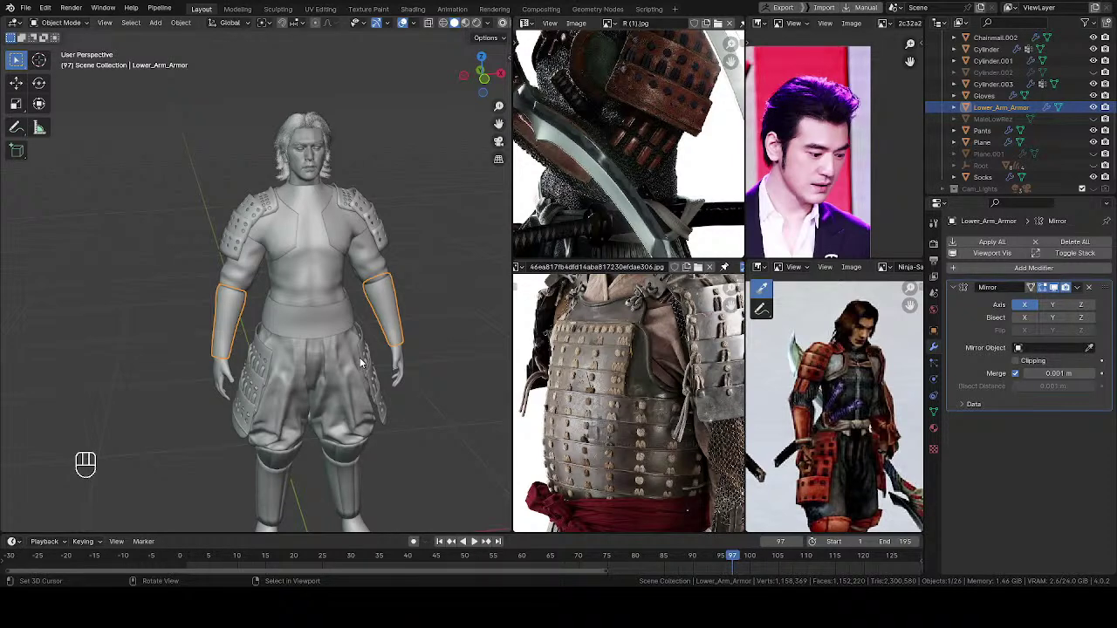
{"action": "middle_click_drag", "start_coordinate": [714, 428], "coordinate": [650, 346]}
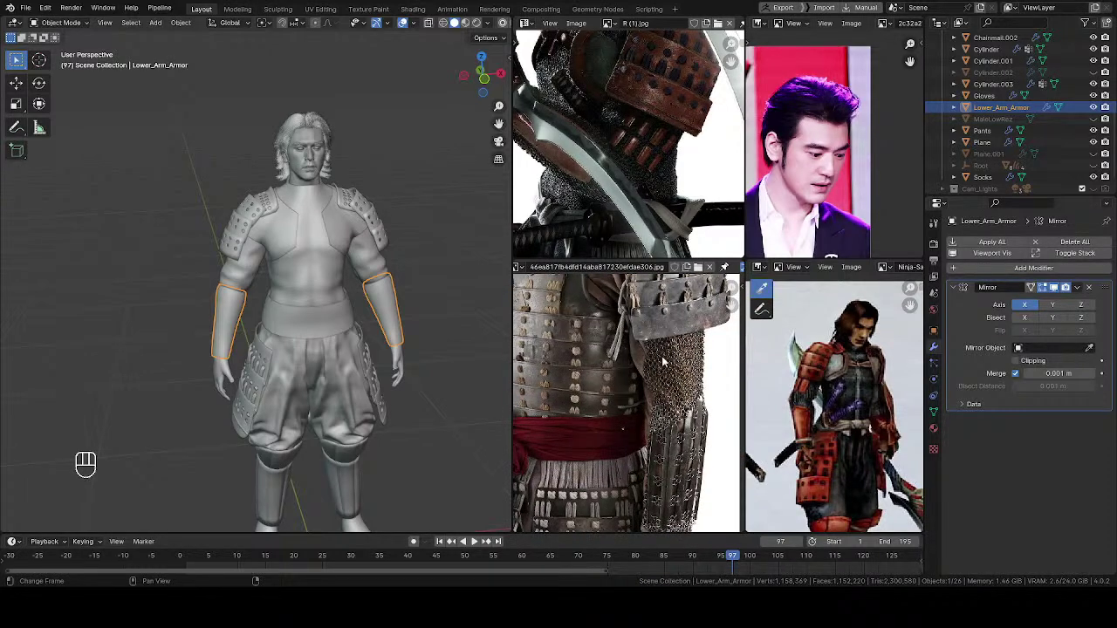
{"action": "scroll", "coordinate": [643, 362], "scroll_direction": "down", "scroll_amount": 1}
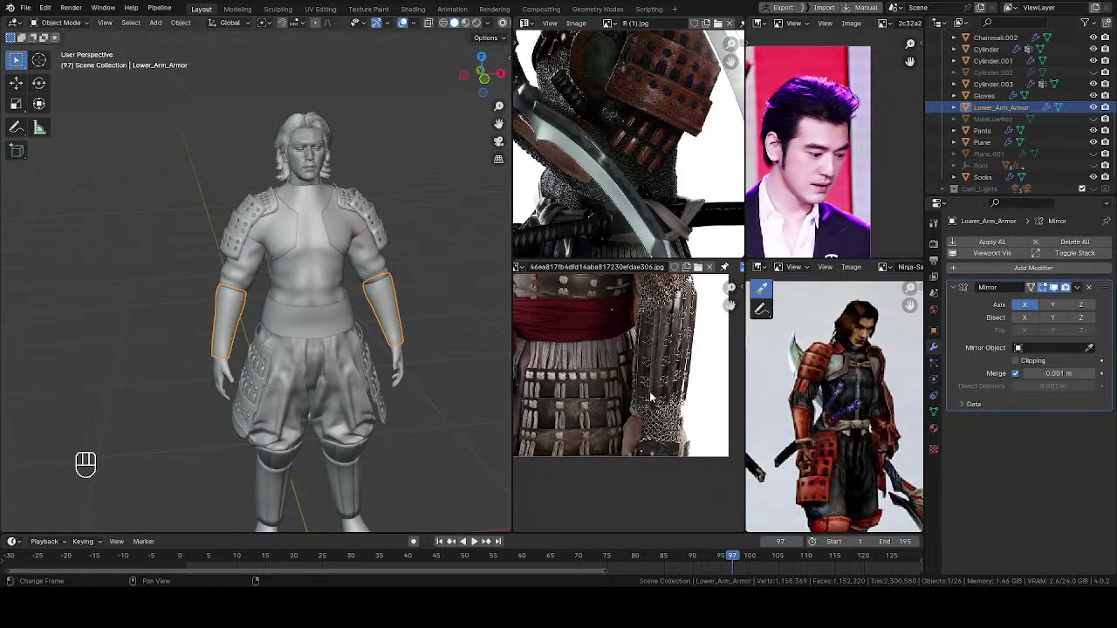
{"action": "middle_click_drag", "start_coordinate": [263, 329], "coordinate": [367, 245]}
{"action": "key", "text": "Tab"}
{"action": "left_click", "coordinate": [348, 227], "text": "alt+shift"}
{"action": "left_click", "coordinate": [350, 217], "text": "alt+shift"}
{"action": "key", "text": "x"}
{"action": "left_click", "coordinate": [345, 248]}
{"action": "key", "text": "ctrl+z"}
Step: Delete an edge loop selection from the lower arm armor and leave mesh editing
{"action": "middle_click_drag", "start_coordinate": [352, 249], "coordinate": [299, 283]}
{"action": "left_click", "coordinate": [328, 210], "text": "alt+shift"}
{"action": "key", "text": "x"}
{"action": "left_click", "coordinate": [288, 188]}
{"action": "key", "text": "Tab"}
{"action": "left_click", "coordinate": [393, 282]}
Step: Select the chainmail body and open it for mesh editing
{"action": "middle_click_drag", "start_coordinate": [367, 253], "coordinate": [273, 283]}
{"action": "key", "text": "Tab"}
{"action": "left_click", "coordinate": [234, 223]}
{"action": "right_click", "coordinate": [356, 153]}
{"action": "key", "text": "Tab"}
Step: Flatten one sleeve's open edge loop on the chainmail by scaling it to 0 along Z
{"action": "scroll", "coordinate": [317, 239], "scroll_direction": "down", "scroll_amount": 4}
{"action": "middle_click_drag", "start_coordinate": [272, 284], "coordinate": [509, 369]}
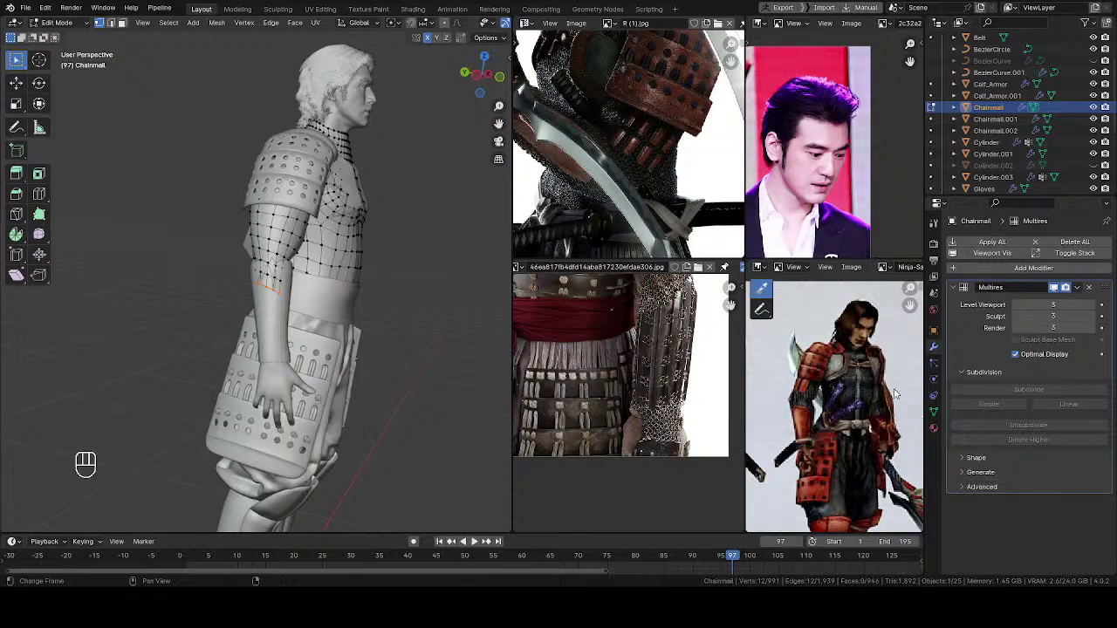
{"action": "scroll", "coordinate": [321, 263], "scroll_direction": "up", "scroll_amount": 2}
{"action": "middle_click_drag", "start_coordinate": [321, 264], "coordinate": [649, 267]}
{"action": "middle_click_drag", "start_coordinate": [299, 289], "coordinate": [419, 311]}
{"action": "key", "text": "s"}
{"action": "key", "text": "z"}
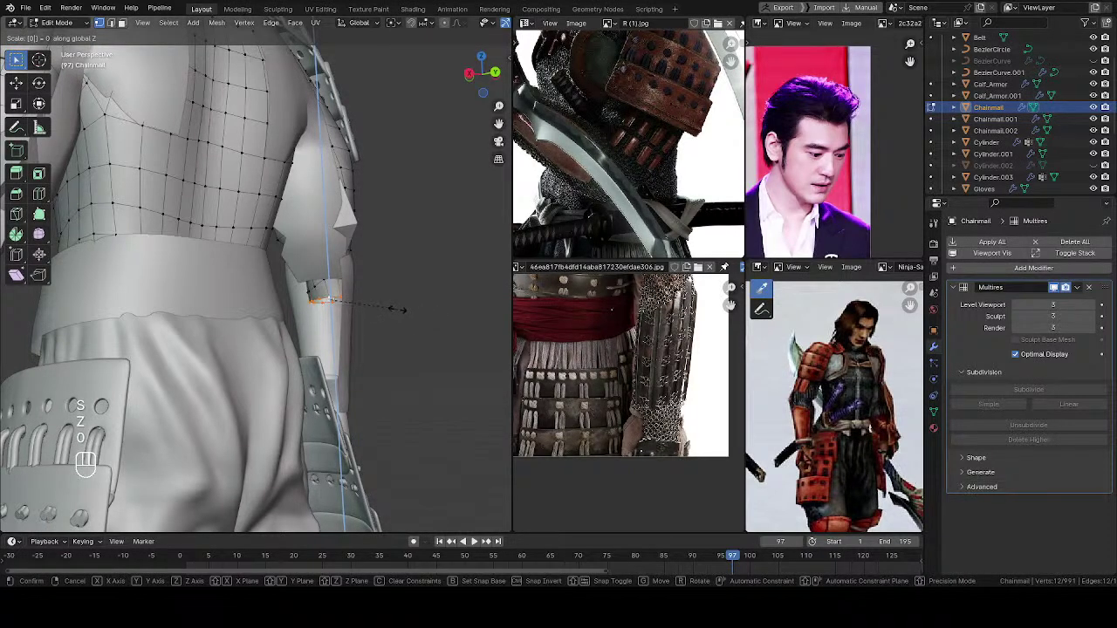
{"action": "key", "text": "Return"}
Step: Try extruding that single sleeve edge down toward the wrist, then undo the extrusion
{"action": "middle_click_drag", "start_coordinate": [402, 311], "coordinate": [343, 318]}
{"action": "key", "text": "w"}
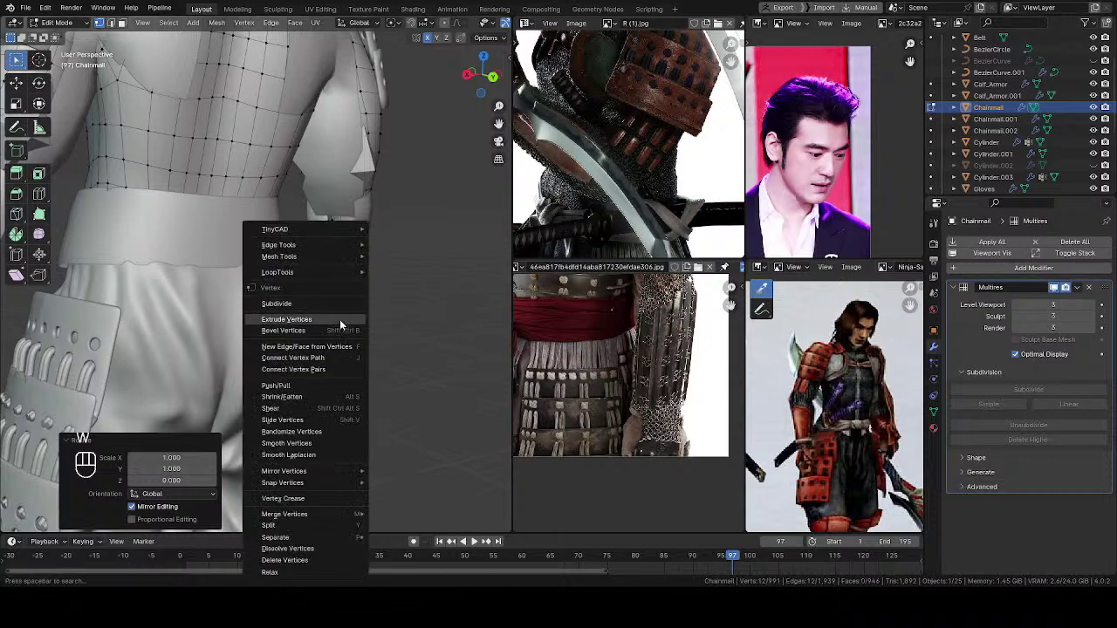
{"action": "middle_click_drag", "start_coordinate": [392, 195], "coordinate": [379, 259]}
{"action": "key", "text": "e"}
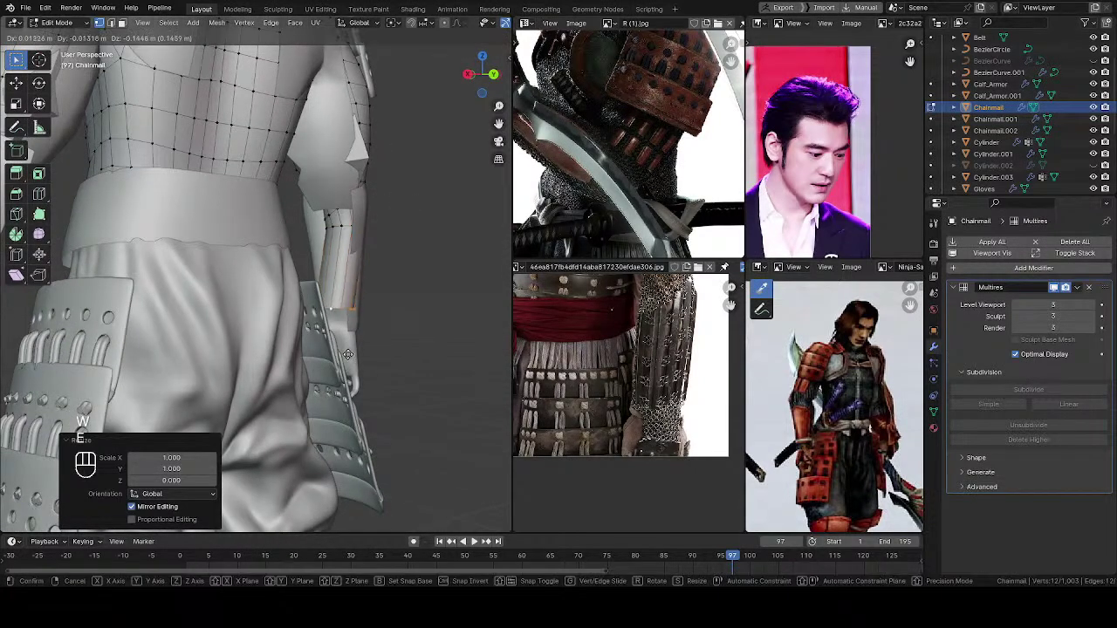
{"action": "left_click", "coordinate": [349, 358]}
{"action": "middle_click_drag", "start_coordinate": [350, 358], "coordinate": [306, 263]}
{"action": "mouse_move", "coordinate": [288, 262]}
{"action": "middle_mouse_down", "text": "shift"}
{"action": "mouse_move", "coordinate": [384, 281]}
{"action": "mouse_move", "coordinate": [295, 276]}
{"action": "middle_mouse_up", "text": "shift"}
{"action": "scroll", "coordinate": [375, 279], "scroll_direction": "down", "scroll_amount": 2}
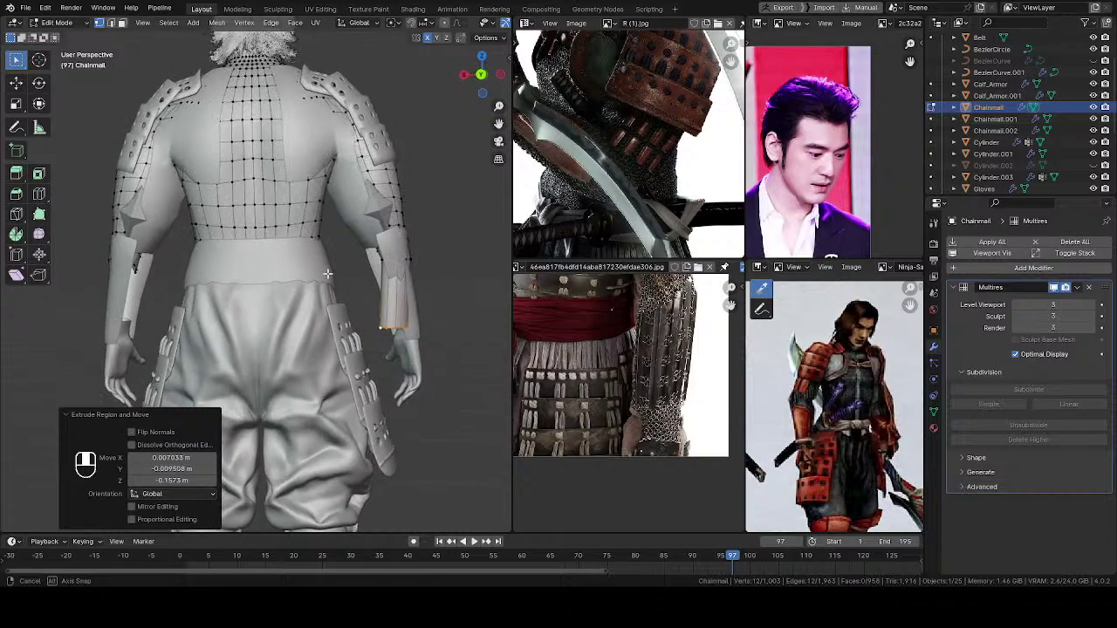
{"action": "key", "text": "ctrl+z"}
{"action": "scroll", "coordinate": [292, 278], "scroll_direction": "up", "scroll_amount": 2}
{"action": "key", "text": "ctrl+z"}
{"action": "middle_click_drag", "start_coordinate": [159, 278], "coordinate": [53, 272], "text": "shift"}
{"action": "key", "text": "ctrl+shift+z"}
Step: Select the open edge loops of both chainmail sleeves and flatten them by scaling to 0 along Z
{"action": "scroll", "coordinate": [66, 271], "scroll_direction": "up", "scroll_amount": 2}
{"action": "left_click", "coordinate": [85, 265], "text": "alt+shift"}
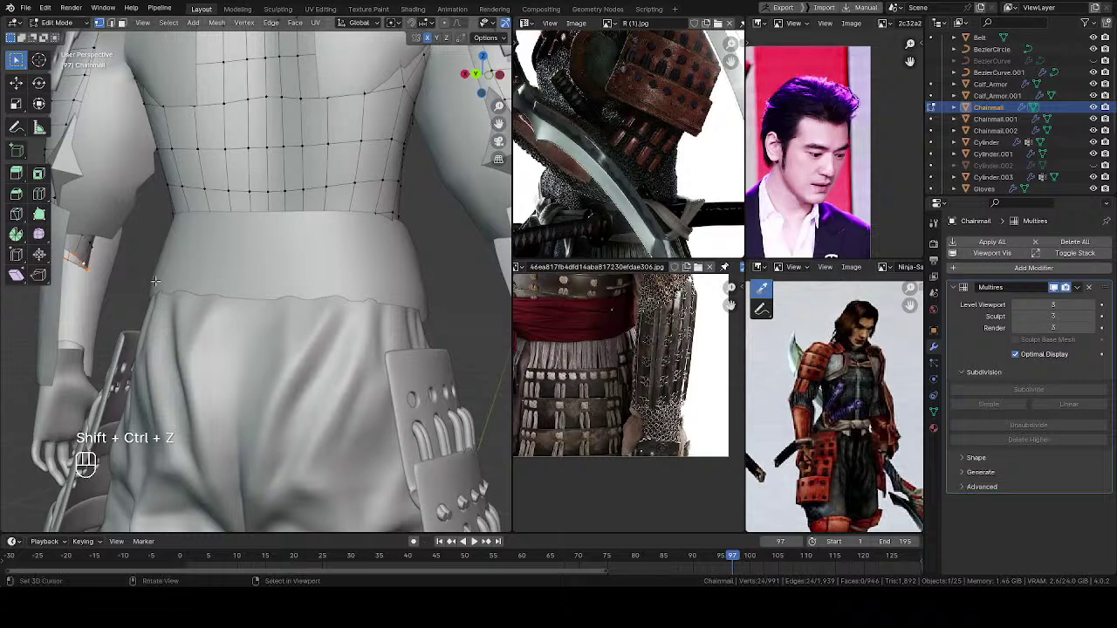
{"action": "key", "text": "s"}
{"action": "key", "text": "z"}
{"action": "key", "text": "0"}
{"action": "key", "text": "Return"}
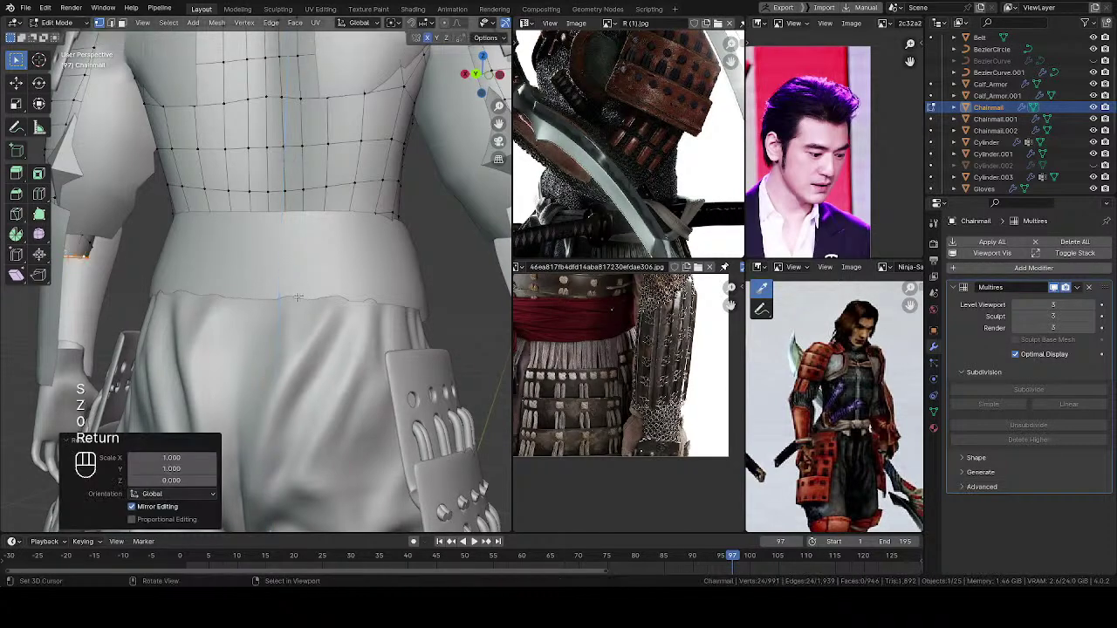
Step: Extrude both sleeve edges about 0.185 m down along Z to the wrists
{"action": "middle_click_drag", "start_coordinate": [282, 279], "coordinate": [295, 316], "text": "ctrl"}
{"action": "middle_click_drag", "start_coordinate": [295, 316], "coordinate": [371, 278]}
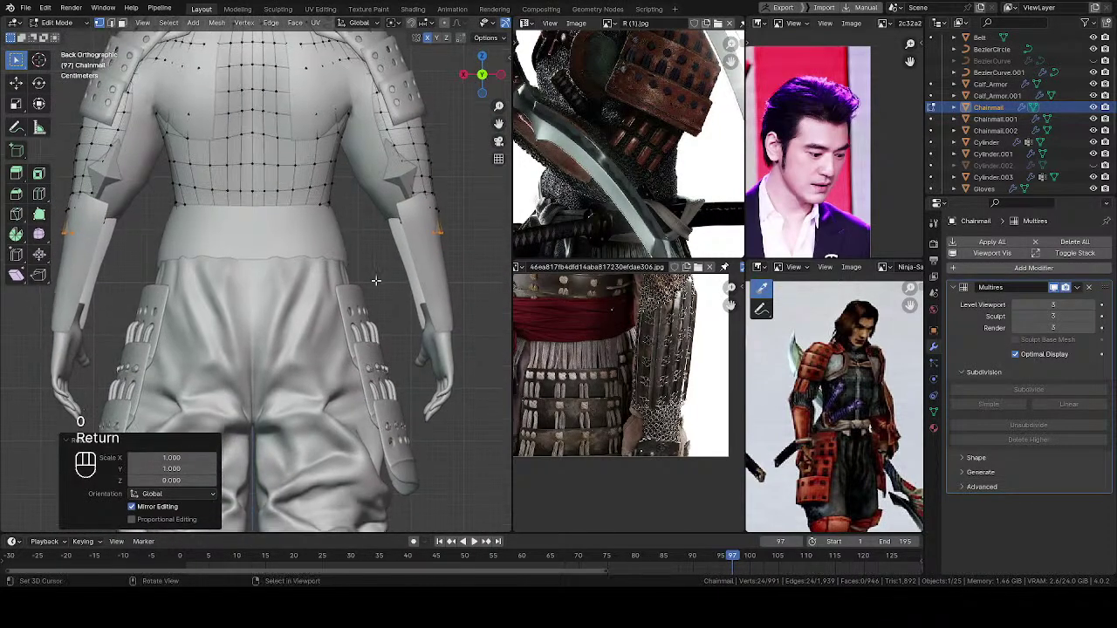
{"action": "key", "text": "e"}
{"action": "key", "text": "z"}
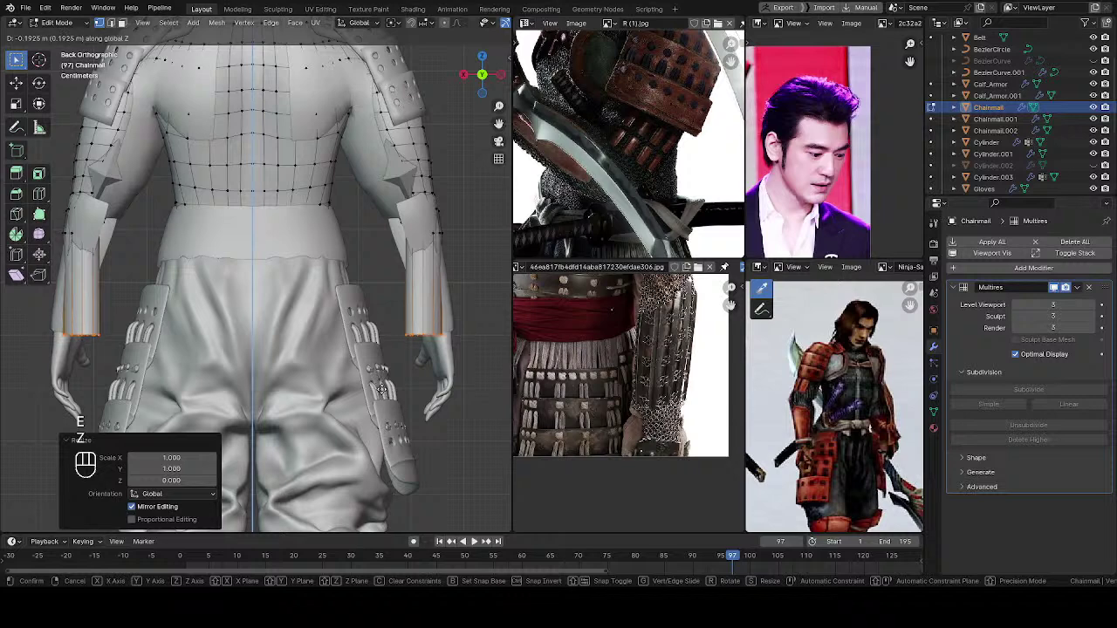
{"action": "left_click", "coordinate": [383, 363]}
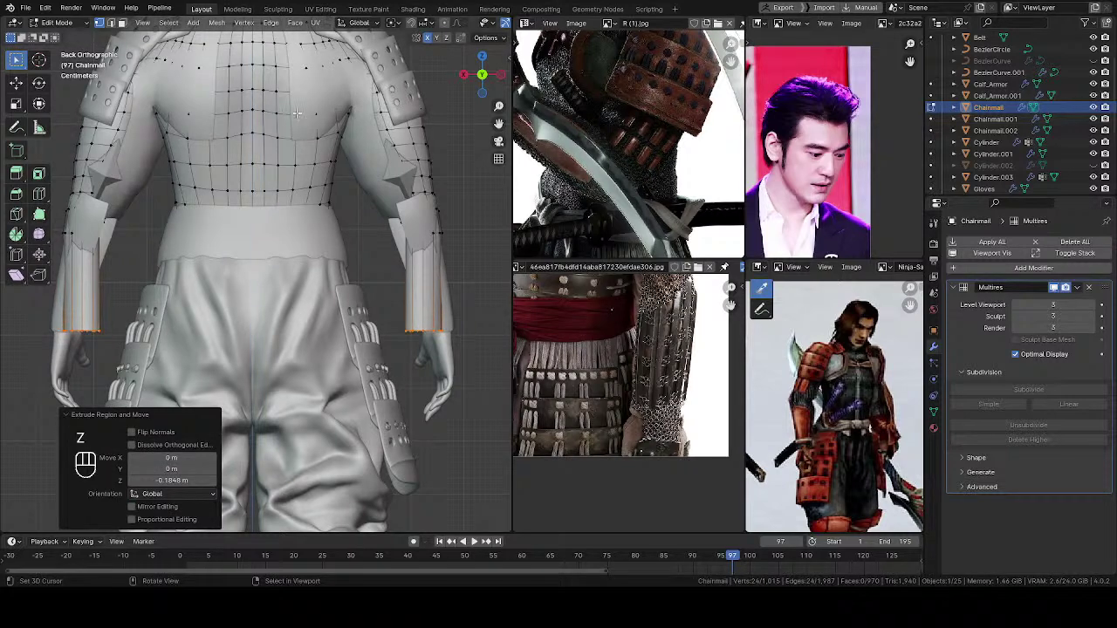
Step: Add five evenly spaced loop cuts to each extruded forearm section of the chainmail sleeves
{"action": "key", "text": "ctrl+r"}
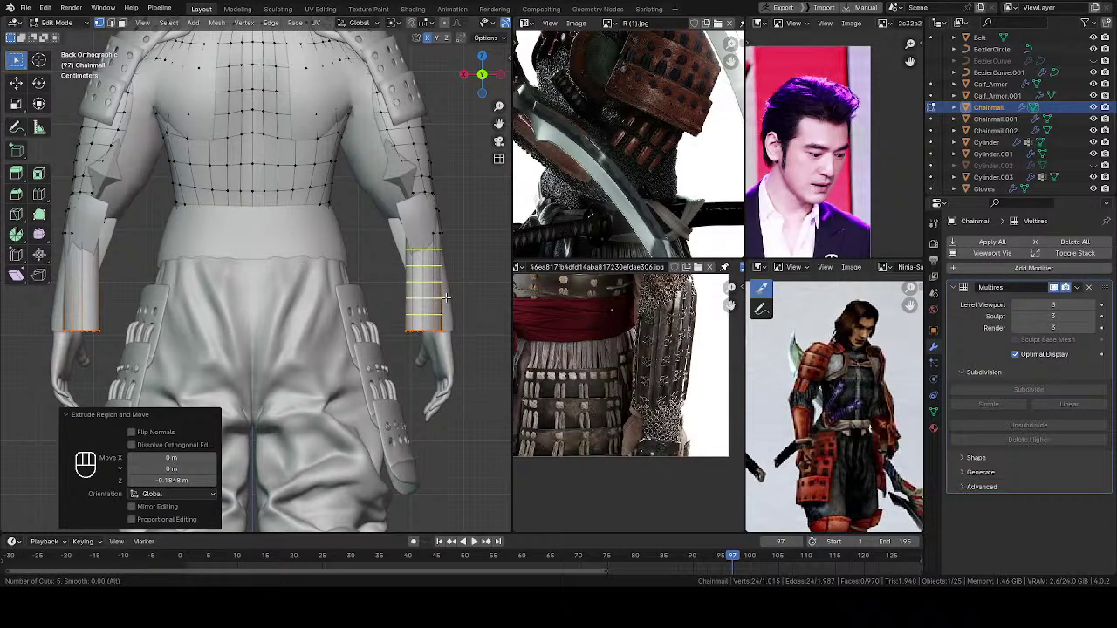
{"action": "left_click", "coordinate": [445, 297]}
{"action": "key", "text": "Escape"}
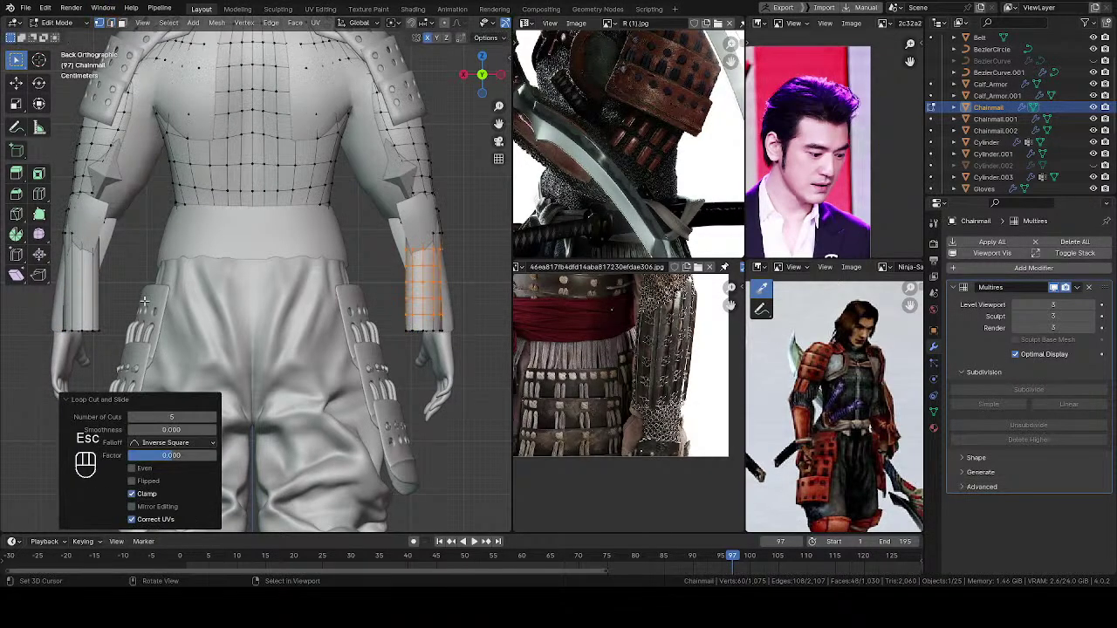
{"action": "key", "text": "ctrl+r"}
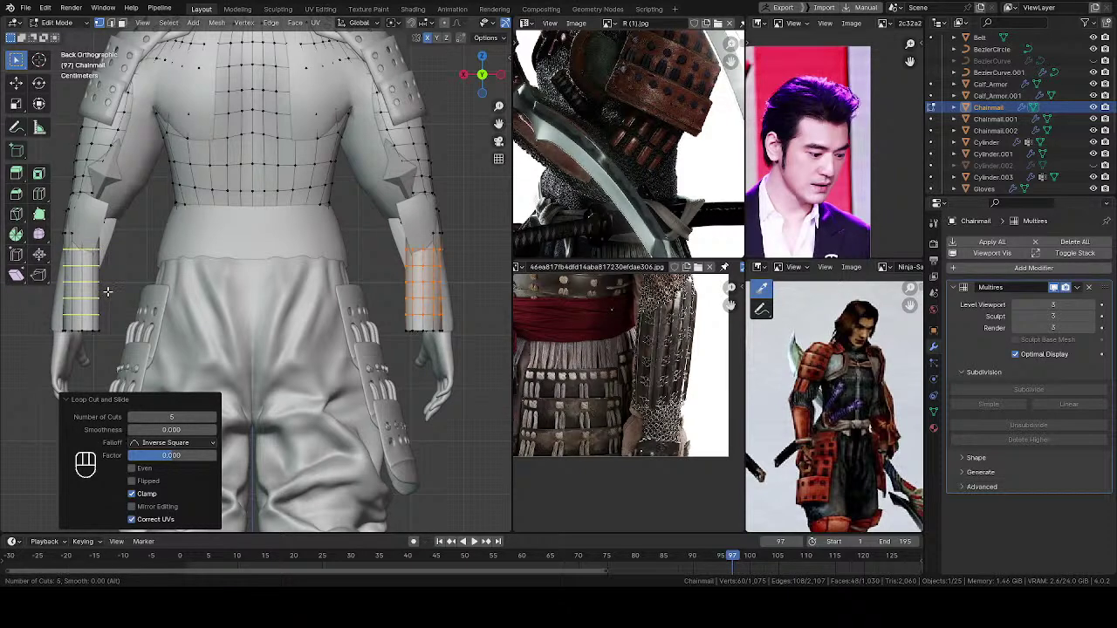
{"action": "key", "text": "Escape"}
Step: Switch the chainmail to sculpting and smooth the new forearm sleeves, undoing the last stroke
{"action": "key", "text": "Tab"}
{"action": "mouse_move", "coordinate": [274, 325]}
{"action": "middle_mouse_down"}
{"action": "mouse_move", "coordinate": [367, 346]}
{"action": "mouse_move", "coordinate": [362, 358]}
{"action": "middle_mouse_up"}
{"action": "key", "text": "Tab"}
{"action": "left_click", "coordinate": [359, 368]}
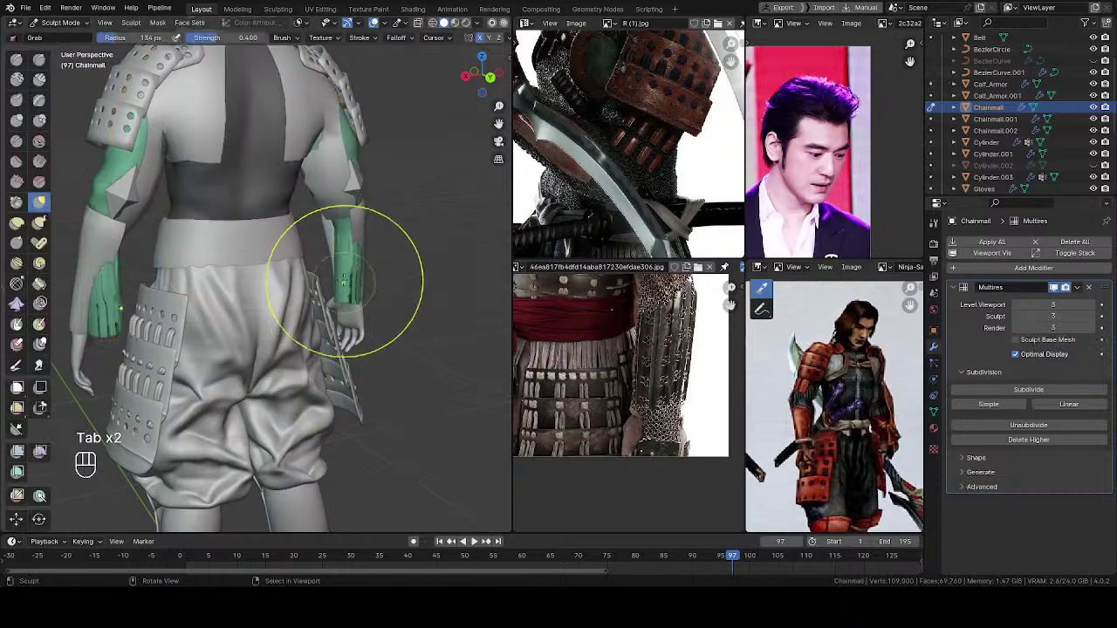
{"action": "middle_click_drag", "start_coordinate": [344, 297], "coordinate": [361, 269], "text": "ctrl"}
{"action": "key", "text": "f"}
{"action": "left_click", "coordinate": [347, 271]}
{"action": "left_click_drag", "start_coordinate": [373, 260], "coordinate": [372, 245], "text": "shift"}
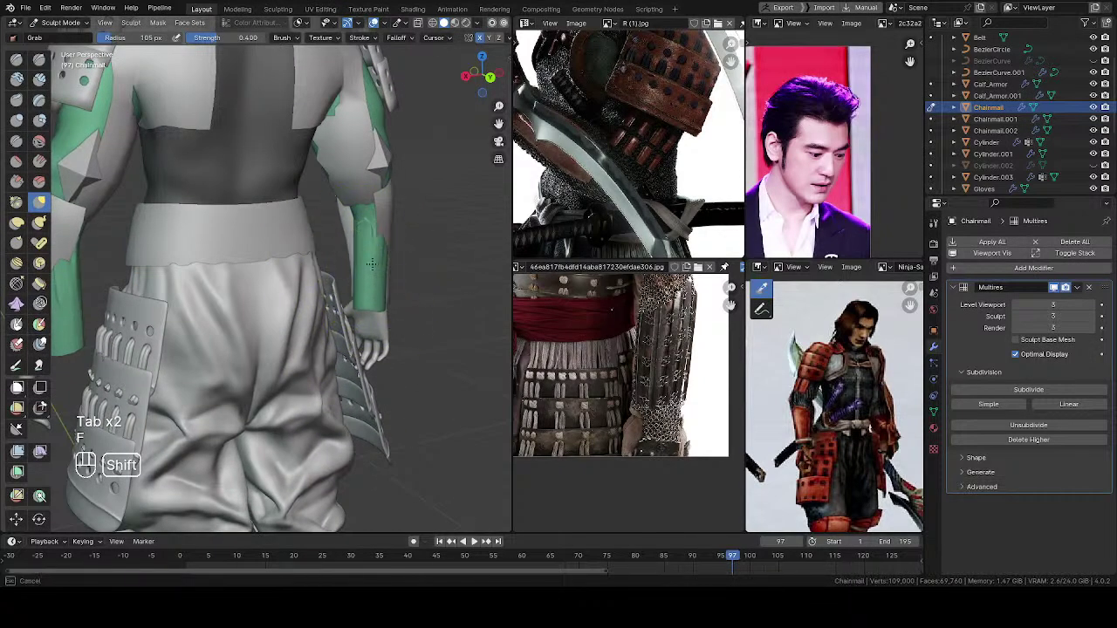
{"action": "middle_click_drag", "start_coordinate": [371, 246], "coordinate": [347, 246]}
{"action": "key", "text": "ctrl+z"}
Step: Pull the forearm sleeve just below the elbow into shape with a smaller Grab brush and smooth it
{"action": "key", "text": "f"}
{"action": "left_click", "coordinate": [329, 238]}
{"action": "key", "text": "f"}
{"action": "left_click", "coordinate": [348, 227]}
{"action": "left_click_drag", "start_coordinate": [354, 225], "coordinate": [346, 224]}
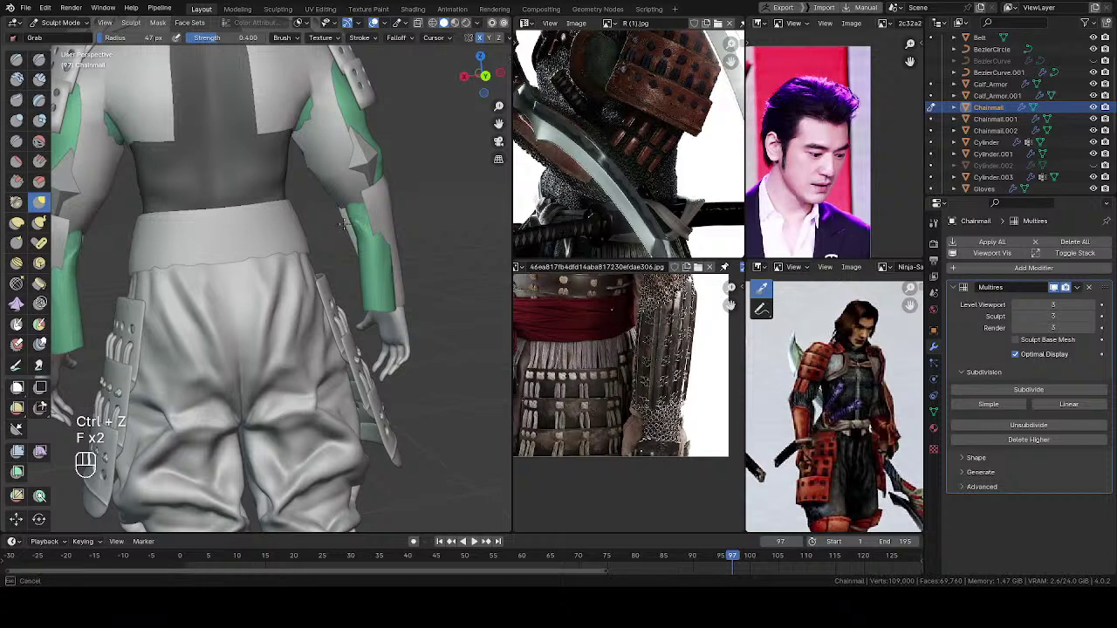
{"action": "key", "text": "f"}
{"action": "left_click", "coordinate": [350, 224]}
{"action": "middle_click_drag", "start_coordinate": [350, 227], "coordinate": [360, 244]}
{"action": "left_click_drag", "start_coordinate": [358, 246], "coordinate": [367, 244], "text": "shift"}
{"action": "mouse_move", "coordinate": [356, 241]}
{"action": "middle_mouse_down"}
{"action": "mouse_move", "coordinate": [370, 239]}
{"action": "mouse_move", "coordinate": [356, 230]}
{"action": "middle_mouse_up"}
Step: Reshape the middle of the forearm sleeve with the Grab brush so it follows the arm
{"action": "key", "text": "f"}
{"action": "left_click", "coordinate": [361, 235]}
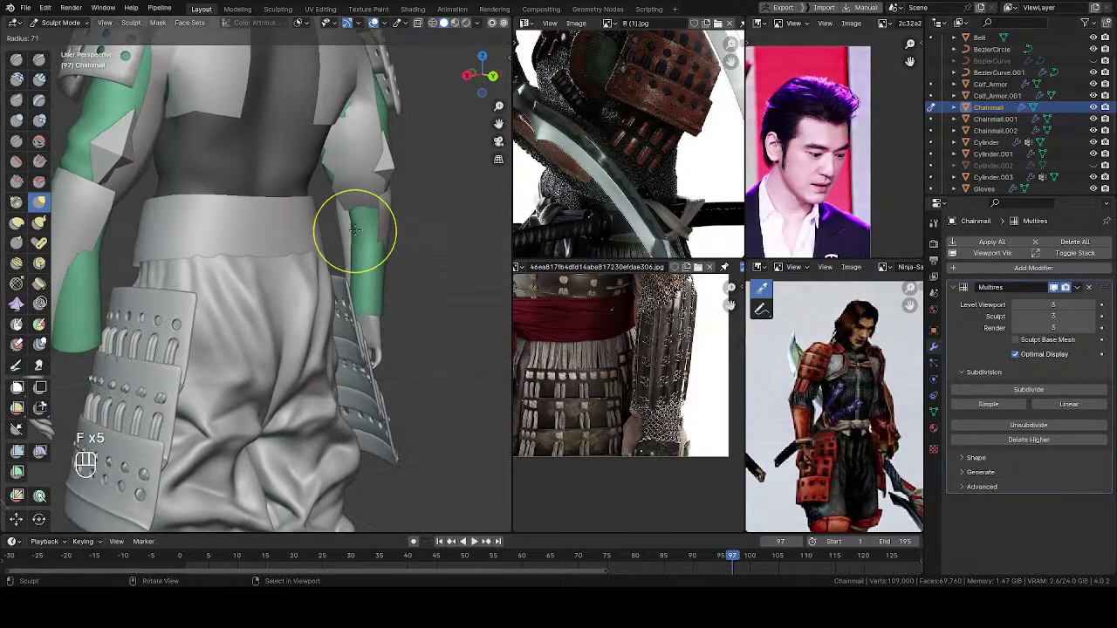
{"action": "left_click_drag", "start_coordinate": [339, 228], "coordinate": [341, 232]}
{"action": "mouse_move", "coordinate": [340, 231]}
{"action": "middle_mouse_down"}
{"action": "mouse_move", "coordinate": [376, 230]}
{"action": "mouse_move", "coordinate": [364, 267]}
{"action": "middle_mouse_up"}
{"action": "key", "text": "f"}
{"action": "left_click", "coordinate": [348, 266]}
{"action": "left_click_drag", "start_coordinate": [341, 260], "coordinate": [345, 261]}
{"action": "key", "text": "f"}
{"action": "key", "text": "f"}
{"action": "left_click", "coordinate": [385, 264]}
{"action": "mouse_move", "coordinate": [371, 257]}
{"action": "middle_mouse_down"}
{"action": "mouse_move", "coordinate": [386, 311]}
{"action": "mouse_move", "coordinate": [361, 264]}
{"action": "middle_mouse_up"}
{"action": "key", "text": "f"}
{"action": "key", "text": "f"}
{"action": "left_click", "coordinate": [390, 325]}
Step: Fit the sleeve's wrist end around the arm beneath the lower arm armor with the Grab brush and smooth it
{"action": "middle_click_drag", "start_coordinate": [378, 226], "coordinate": [392, 180]}
{"action": "scroll", "coordinate": [392, 218], "scroll_direction": "up", "scroll_amount": 3}
{"action": "mouse_move", "coordinate": [393, 239]}
{"action": "middle_mouse_down"}
{"action": "mouse_move", "coordinate": [325, 293]}
{"action": "mouse_move", "coordinate": [370, 330]}
{"action": "middle_mouse_up"}
{"action": "key", "text": "f"}
{"action": "key", "text": "f"}
{"action": "left_click", "coordinate": [369, 335]}
{"action": "left_click_drag", "start_coordinate": [411, 350], "coordinate": [403, 341]}
{"action": "key", "text": "f"}
{"action": "left_click", "coordinate": [376, 317]}
{"action": "key", "text": "f"}
{"action": "left_click", "coordinate": [395, 295]}
{"action": "left_click_drag", "start_coordinate": [394, 284], "coordinate": [397, 275], "text": "shift"}
{"action": "middle_click_drag", "start_coordinate": [399, 319], "coordinate": [398, 312]}
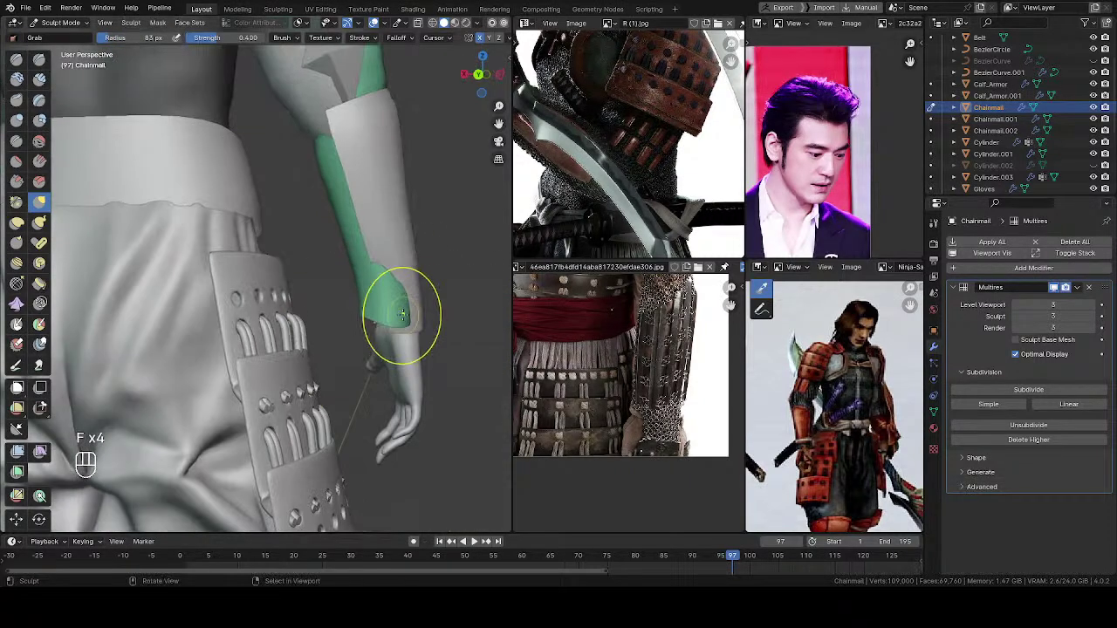
Step: Carve the sleeve's wrist area inward beneath the lower arm armor with the Draw brush
{"action": "key", "text": "v"}
{"action": "key", "text": "f"}
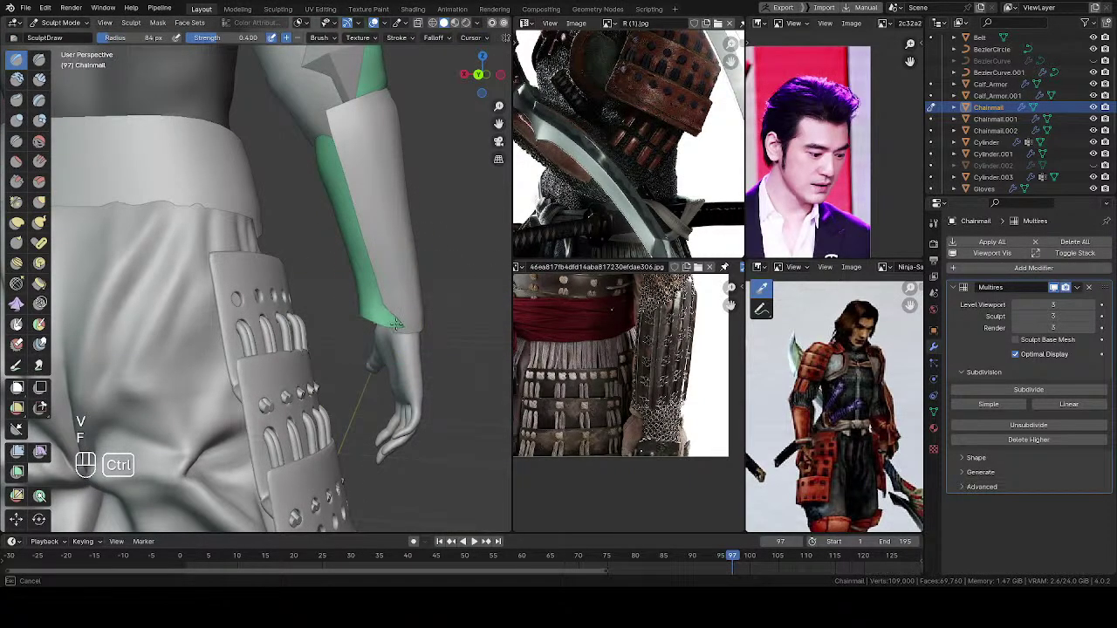
{"action": "left_click_drag", "start_coordinate": [397, 338], "coordinate": [390, 314], "text": "ctrl"}
{"action": "middle_click_drag", "start_coordinate": [354, 244], "coordinate": [423, 267]}
{"action": "key", "text": "f"}
{"action": "left_click", "coordinate": [349, 327]}
{"action": "key", "text": "f"}
{"action": "left_click", "coordinate": [359, 314]}
Step: Carve shallow depressions into the inner forearm sleeve with the Draw brush at a smaller radius
{"action": "mouse_move", "coordinate": [349, 327]}
{"action": "middle_mouse_down"}
{"action": "mouse_move", "coordinate": [379, 240]}
{"action": "mouse_move", "coordinate": [416, 228]}
{"action": "mouse_move", "coordinate": [421, 327]}
{"action": "mouse_move", "coordinate": [304, 294]}
{"action": "mouse_move", "coordinate": [347, 226]}
{"action": "mouse_move", "coordinate": [326, 167]}
{"action": "middle_mouse_up"}
{"action": "key", "text": "f"}
{"action": "left_click", "coordinate": [379, 234]}
{"action": "key", "text": "f"}
{"action": "key", "text": "f"}
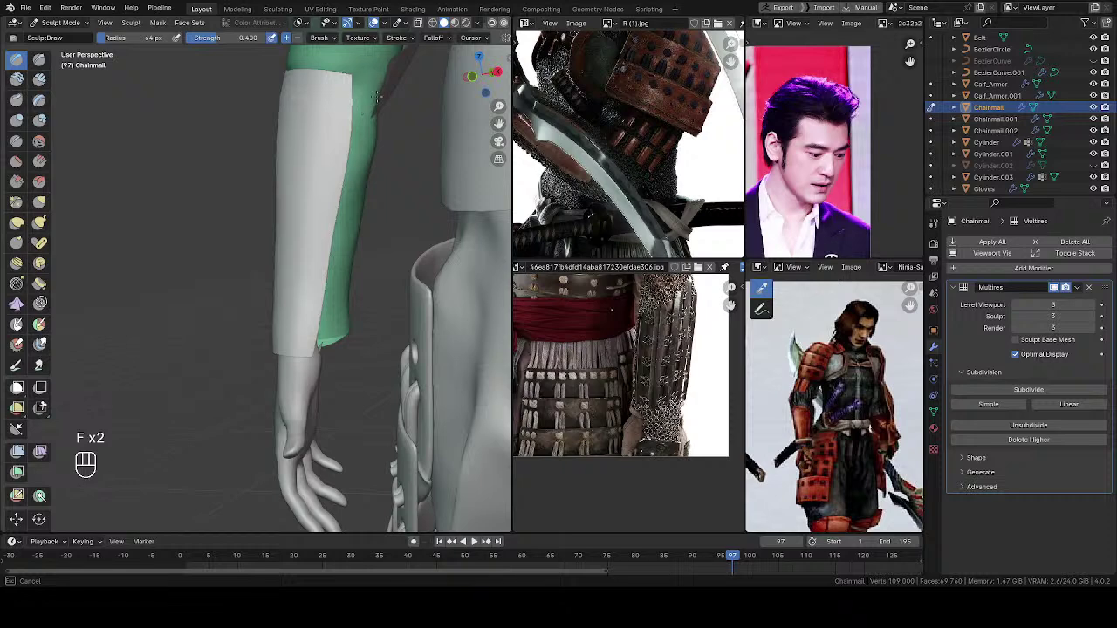
{"action": "key", "text": "f"}
{"action": "key", "text": "f"}
{"action": "left_click_drag", "start_coordinate": [340, 154], "coordinate": [336, 204], "text": "ctrl"}
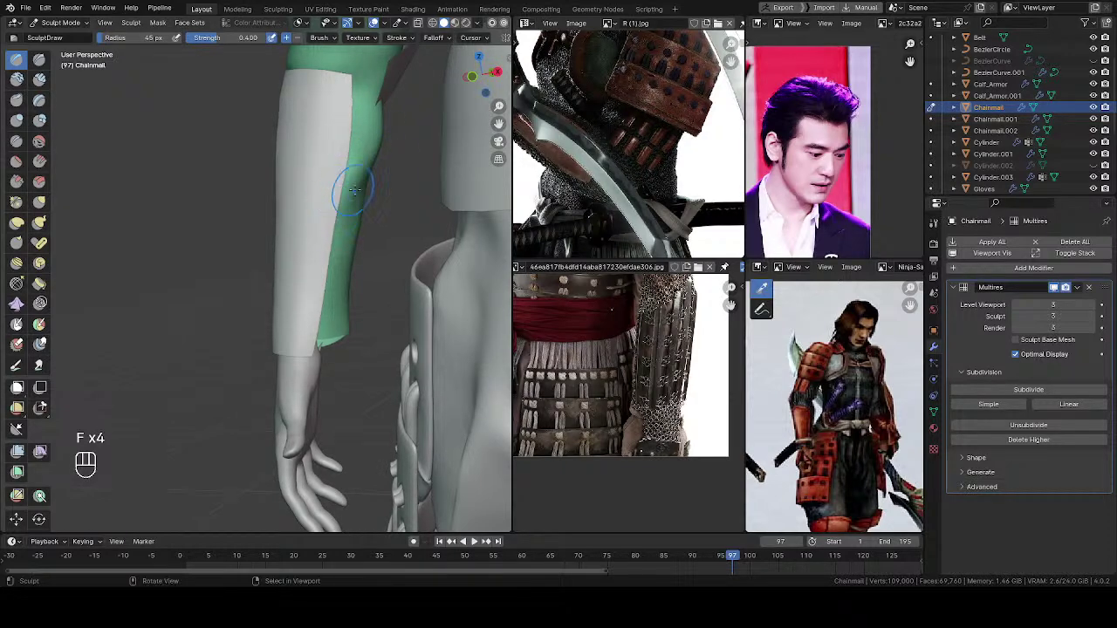
{"action": "mouse_move", "coordinate": [347, 218]}
{"action": "middle_mouse_down"}
{"action": "mouse_move", "coordinate": [309, 247]}
{"action": "mouse_move", "coordinate": [332, 236]}
{"action": "middle_mouse_up"}
{"action": "key", "text": "f"}
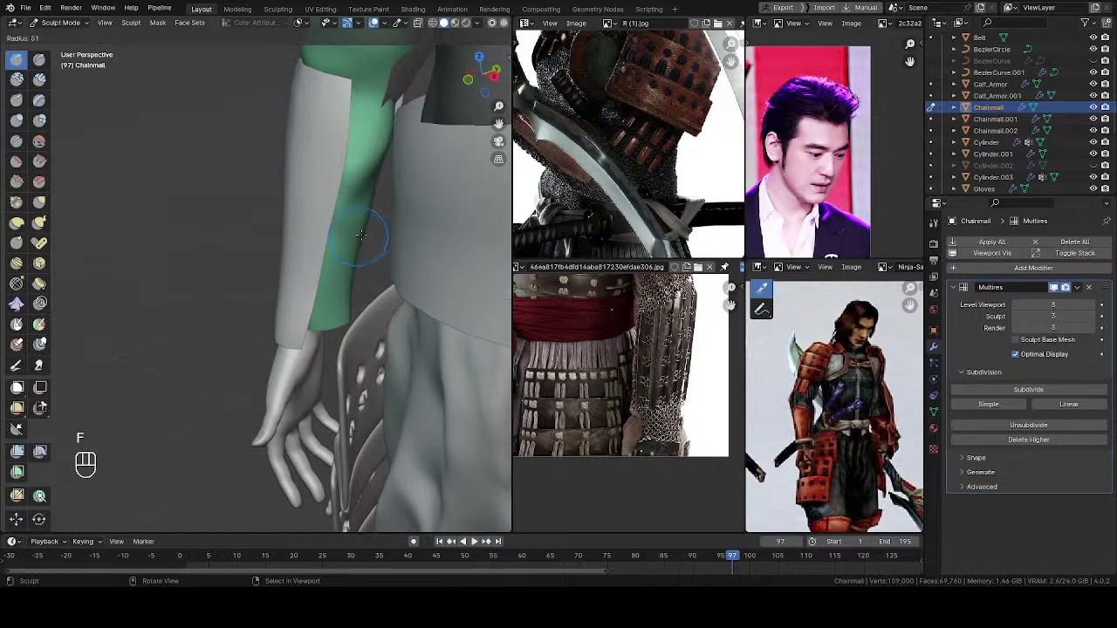
Step: Leave sculpting and isolate the chainmail together with the lower arm armor in local view
{"action": "key", "text": "Tab"}
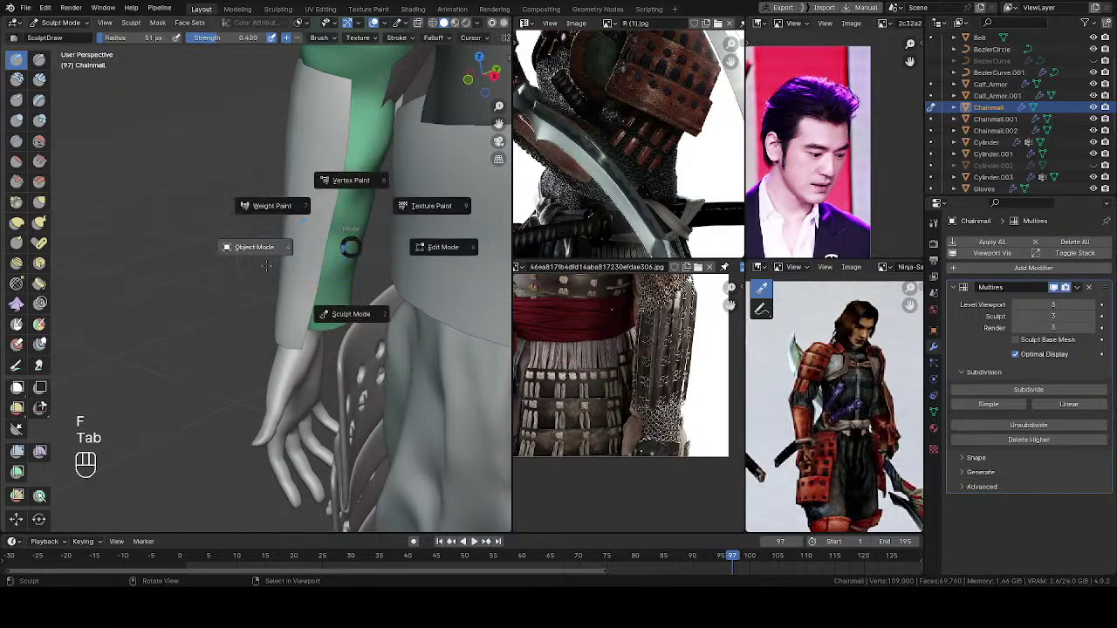
{"action": "left_click", "coordinate": [286, 246]}
{"action": "left_click", "coordinate": [303, 233], "text": "shift"}
{"action": "key", "text": "slash"}
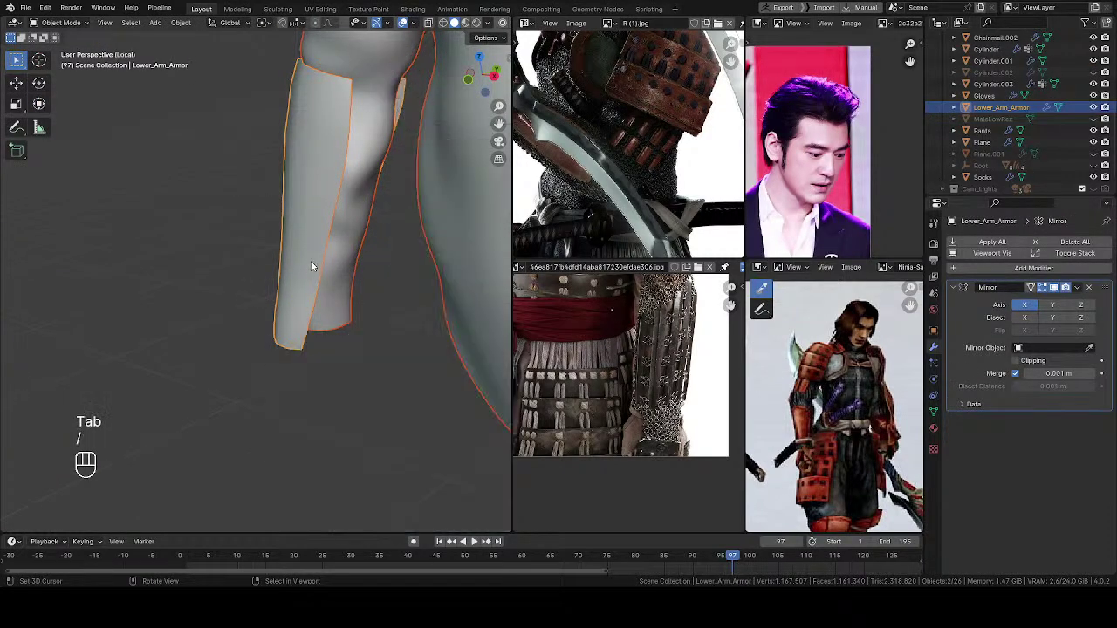
{"action": "key", "text": "Tab"}
{"action": "left_click", "coordinate": [349, 267]}
{"action": "middle_click_drag", "start_coordinate": [355, 256], "coordinate": [325, 253]}
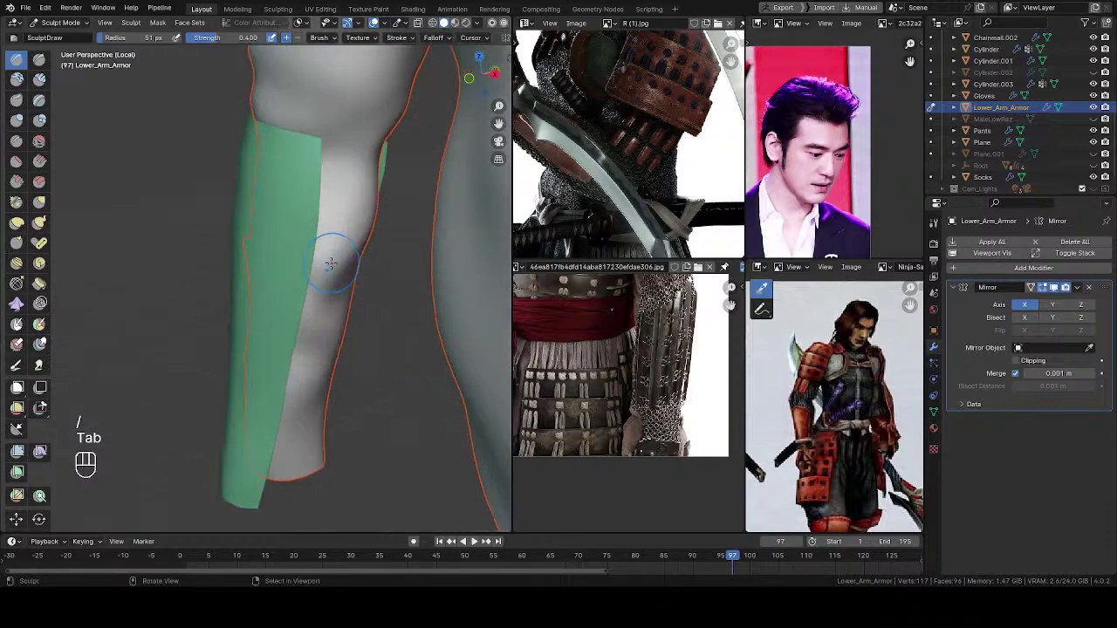
{"action": "key", "text": "alt+a"}
{"action": "left_click", "coordinate": [338, 330]}
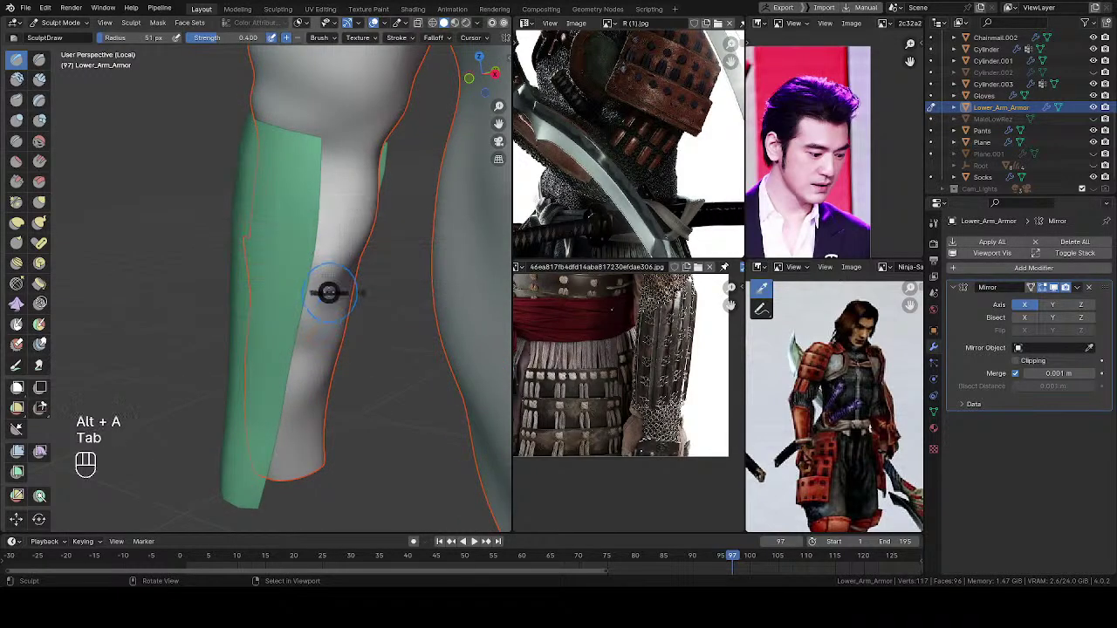
{"action": "key", "text": "Tab"}
{"action": "left_click", "coordinate": [306, 240]}
Step: Select the isolated chainmail, switch it to sculpting and smooth the forearm sleeve
{"action": "right_click", "coordinate": [321, 237]}
{"action": "scroll", "coordinate": [331, 288], "scroll_direction": "down", "scroll_amount": 3}
{"action": "mouse_move", "coordinate": [353, 239]}
{"action": "middle_mouse_down"}
{"action": "mouse_move", "coordinate": [333, 286]}
{"action": "mouse_move", "coordinate": [431, 317]}
{"action": "middle_mouse_up"}
{"action": "key", "text": "Tab"}
{"action": "left_click", "coordinate": [371, 366]}
{"action": "middle_click_drag", "start_coordinate": [291, 307], "coordinate": [312, 304]}
{"action": "left_click_drag", "start_coordinate": [263, 306], "coordinate": [263, 311], "text": "shift"}
{"action": "middle_click_drag", "start_coordinate": [281, 351], "coordinate": [324, 331]}
Step: Build up cloth folds on the sleeve around the elbow with the Draw brush at varying sizes
{"action": "key", "text": "f"}
{"action": "key", "text": "f"}
{"action": "mouse_move", "coordinate": [419, 320]}
{"action": "middle_mouse_down"}
{"action": "mouse_move", "coordinate": [341, 309]}
{"action": "mouse_move", "coordinate": [368, 305]}
{"action": "mouse_move", "coordinate": [431, 332]}
{"action": "middle_mouse_up"}
{"action": "left_click", "coordinate": [401, 320]}
{"action": "key", "text": "f"}
{"action": "left_click", "coordinate": [333, 312]}
{"action": "key", "text": "f"}
{"action": "left_click", "coordinate": [382, 305]}
Step: Sculpt cloth folds across the inner forearm sleeve below the elbow with the Draw brush at varying sizes
{"action": "key", "text": "f"}
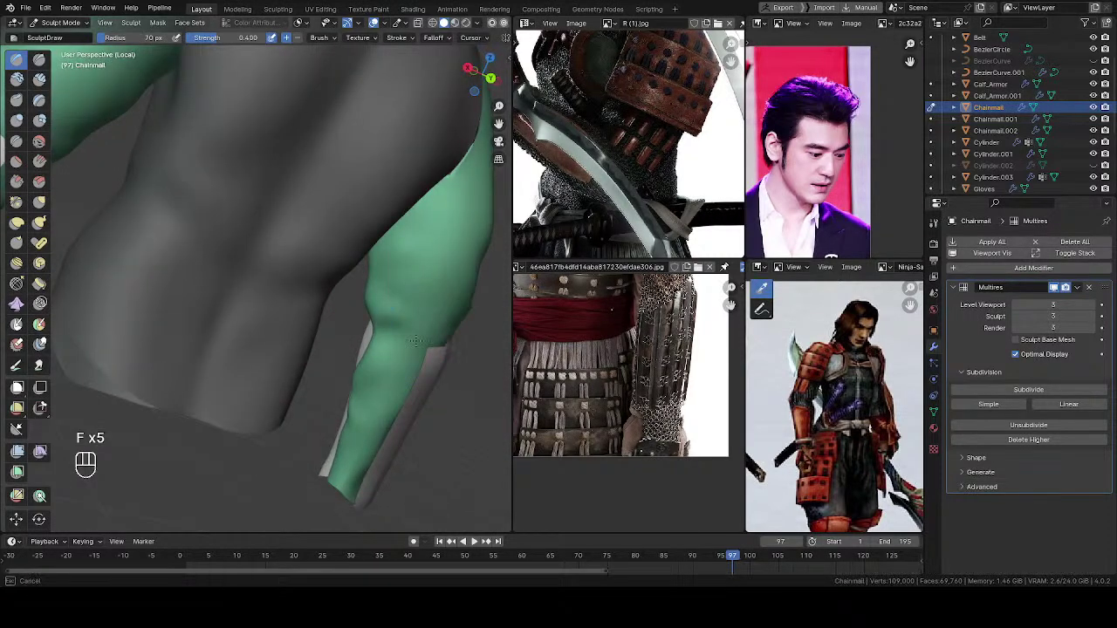
{"action": "key", "text": "f"}
{"action": "left_click", "coordinate": [389, 347]}
{"action": "key", "text": "f"}
{"action": "left_click", "coordinate": [374, 373]}
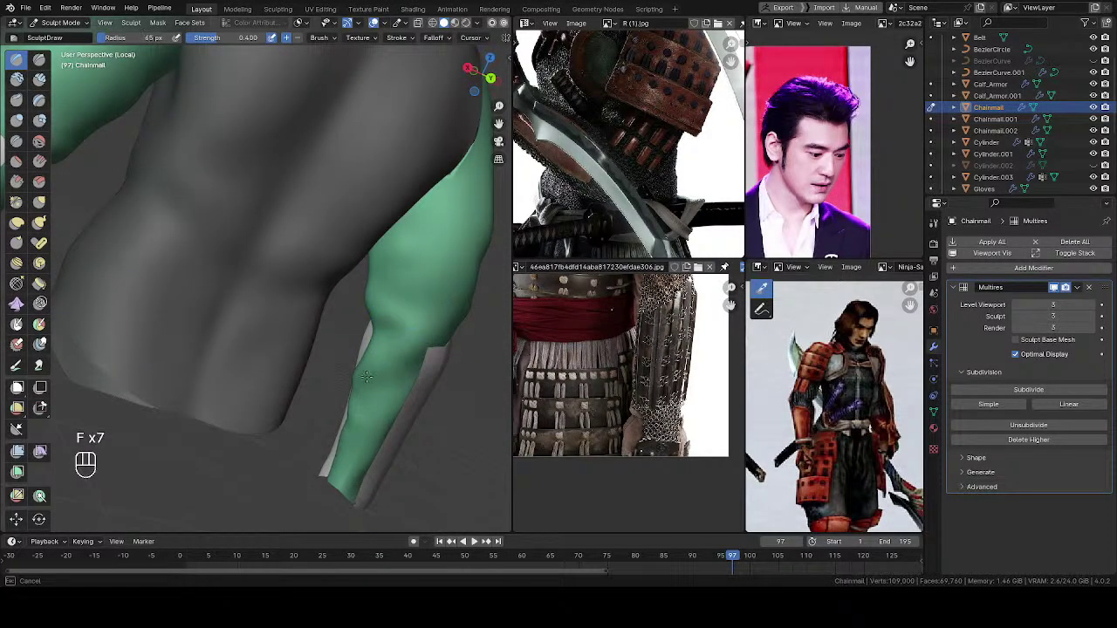
{"action": "left_click", "coordinate": [393, 395]}
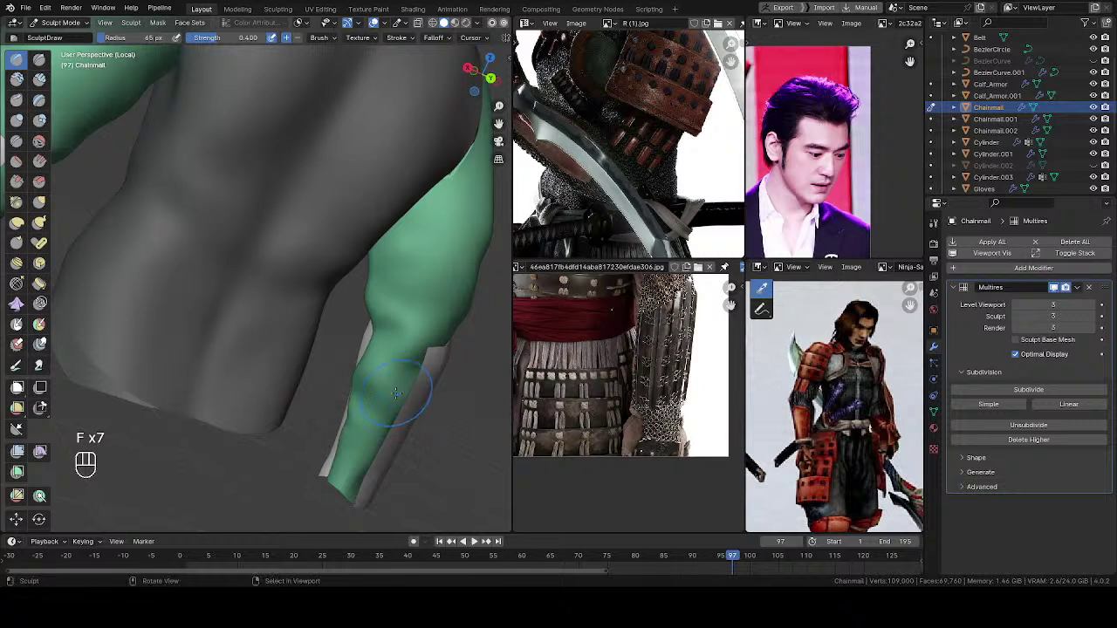
{"action": "left_click_drag", "start_coordinate": [413, 407], "coordinate": [406, 409]}
{"action": "mouse_move", "coordinate": [402, 409]}
{"action": "left_mouse_down"}
{"action": "mouse_move", "coordinate": [412, 408]}
{"action": "mouse_move", "coordinate": [399, 420]}
{"action": "left_mouse_up"}
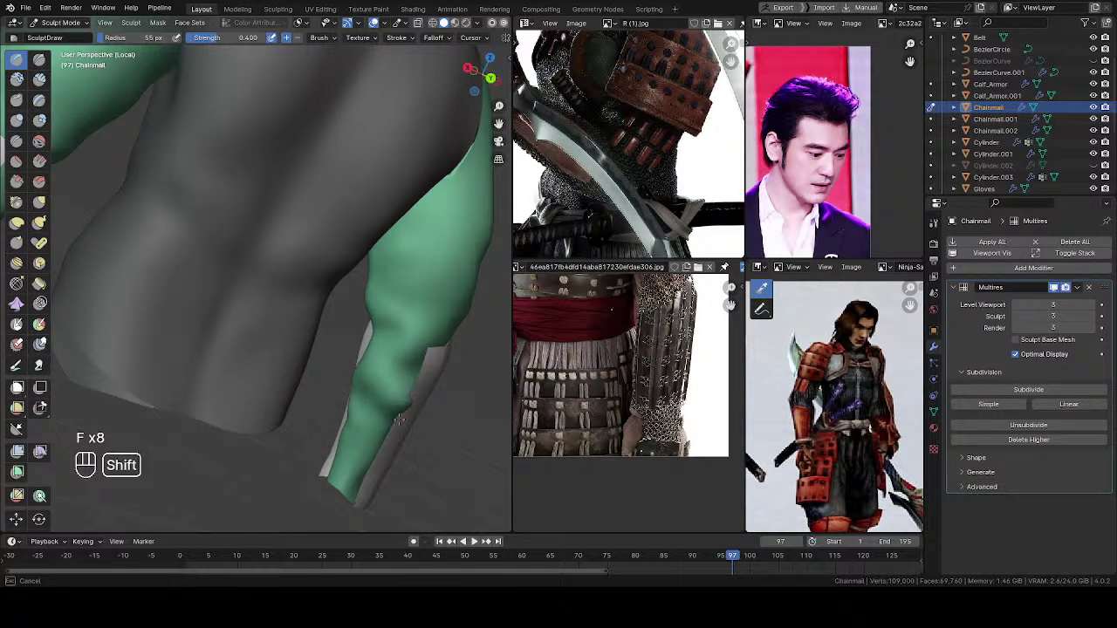
Step: Smooth and build up the sleeve fold where it meets the elbow end of the lower arm armor
{"action": "middle_click_drag", "start_coordinate": [397, 384], "coordinate": [409, 380]}
{"action": "key", "text": "f"}
{"action": "left_click", "coordinate": [417, 359]}
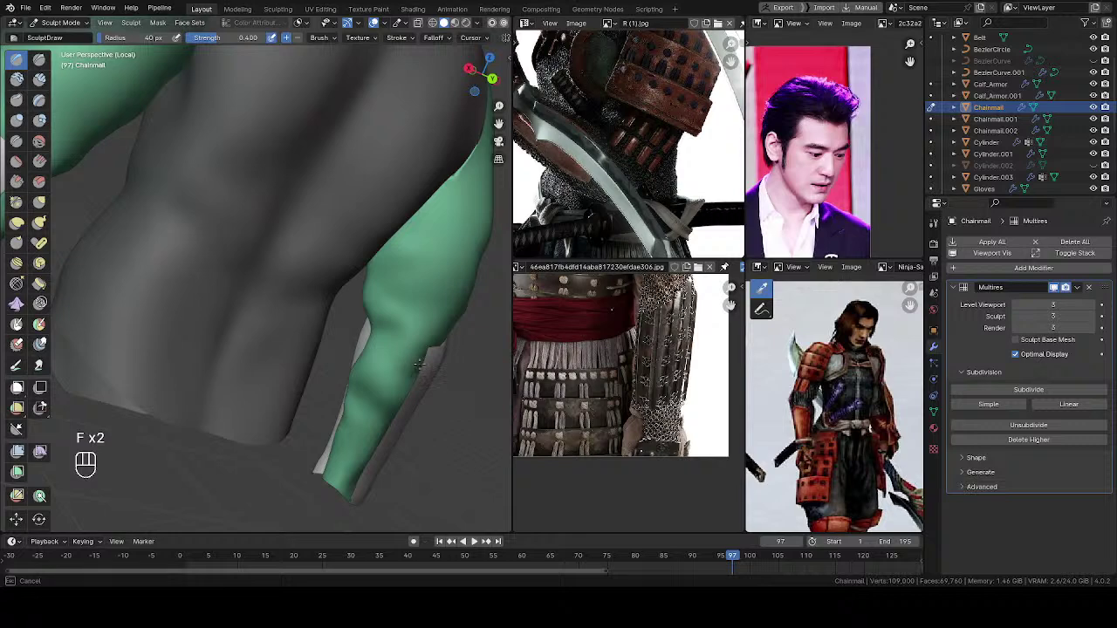
{"action": "left_click_drag", "start_coordinate": [435, 346], "coordinate": [419, 367], "text": "shift"}
{"action": "mouse_move", "coordinate": [413, 367]}
{"action": "middle_mouse_down"}
{"action": "mouse_move", "coordinate": [441, 351]}
{"action": "mouse_move", "coordinate": [427, 339]}
{"action": "mouse_move", "coordinate": [403, 348]}
{"action": "mouse_move", "coordinate": [492, 369]}
{"action": "mouse_move", "coordinate": [388, 373]}
{"action": "middle_mouse_up"}
{"action": "key", "text": "f"}
{"action": "left_click", "coordinate": [441, 336]}
{"action": "key", "text": "f"}
{"action": "left_click", "coordinate": [396, 373]}
{"action": "mouse_move", "coordinate": [397, 373]}
{"action": "left_mouse_down"}
{"action": "mouse_move", "coordinate": [365, 328]}
{"action": "mouse_move", "coordinate": [377, 339]}
{"action": "left_mouse_up"}
Step: Refine and smooth the forearm sleeve folds along the armor's inner side with a 39 px brush
{"action": "key", "text": "f"}
{"action": "left_click", "coordinate": [427, 371]}
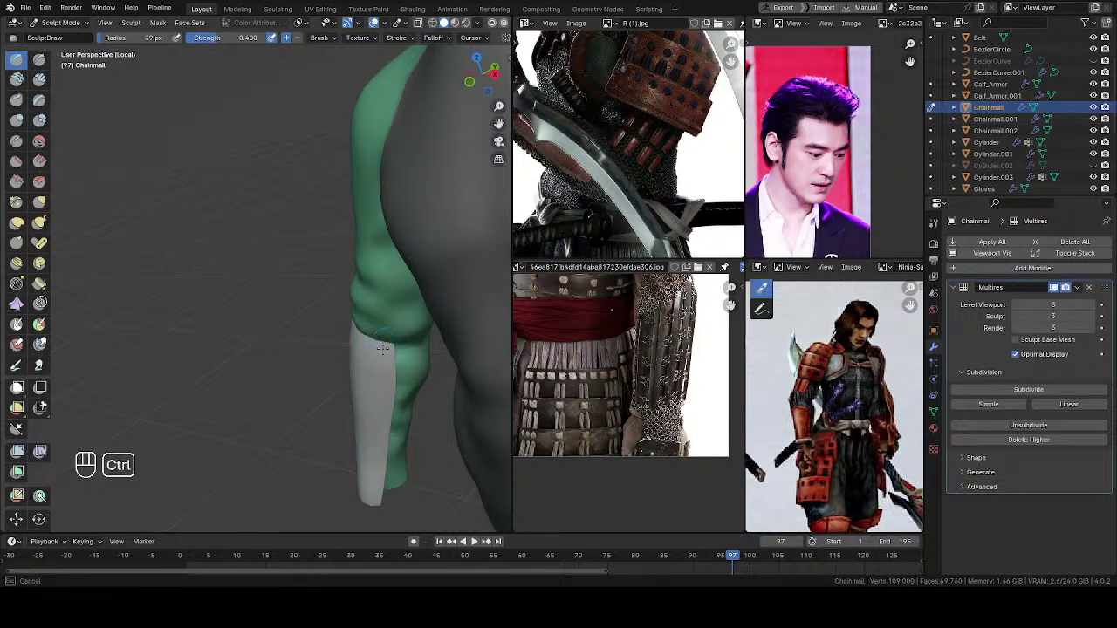
{"action": "middle_click_drag", "start_coordinate": [403, 356], "coordinate": [389, 354]}
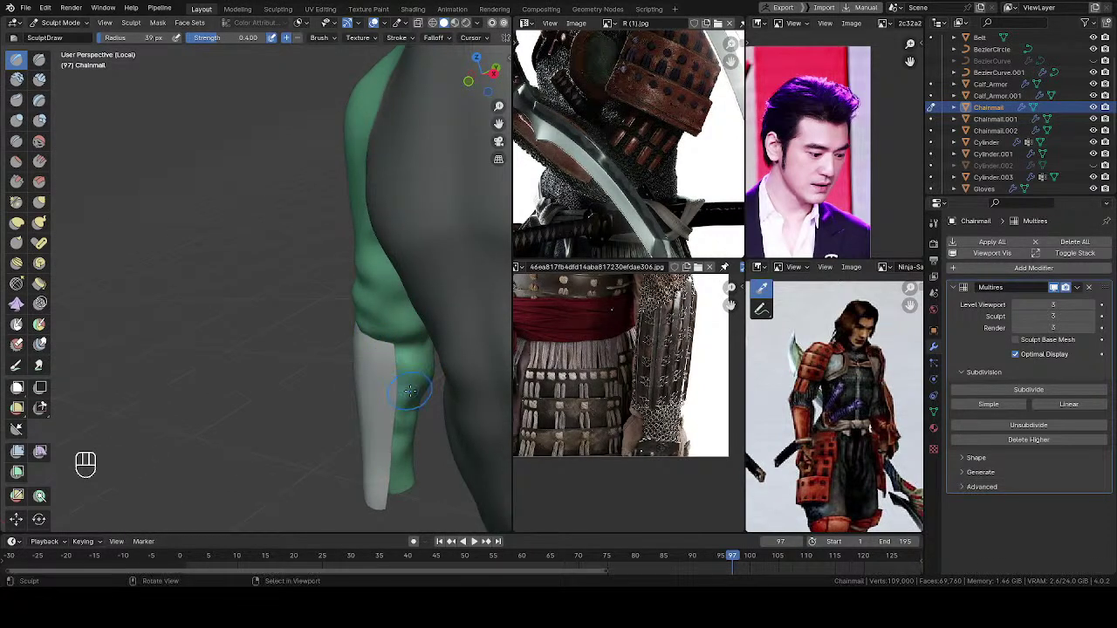
{"action": "left_click_drag", "start_coordinate": [404, 402], "coordinate": [391, 403], "text": "shift"}
{"action": "middle_click_drag", "start_coordinate": [397, 393], "coordinate": [122, 307]}
{"action": "middle_click_drag", "start_coordinate": [436, 419], "coordinate": [380, 313], "text": "shift"}
Step: Carve the lower forearm sleeve inward along the armor's edge with the Draw brush, reducing its radius to 39 px
{"action": "key", "text": "f"}
{"action": "key", "text": "f"}
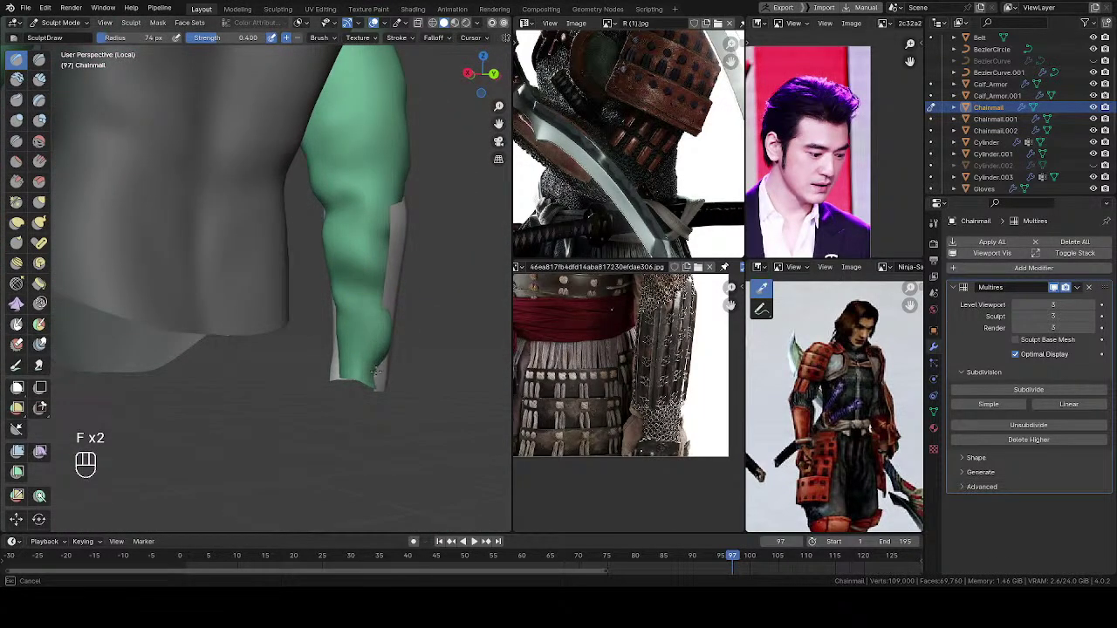
{"action": "left_click", "coordinate": [388, 278]}
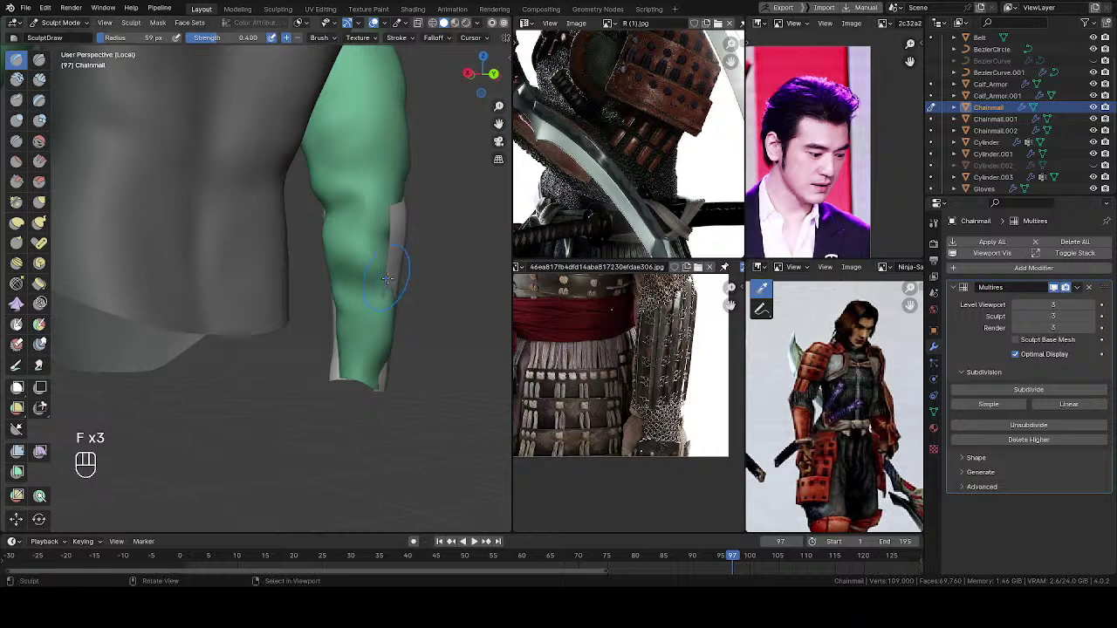
{"action": "left_click_drag", "start_coordinate": [391, 299], "coordinate": [386, 347], "text": "ctrl"}
{"action": "key", "text": "f"}
{"action": "left_click", "coordinate": [385, 349]}
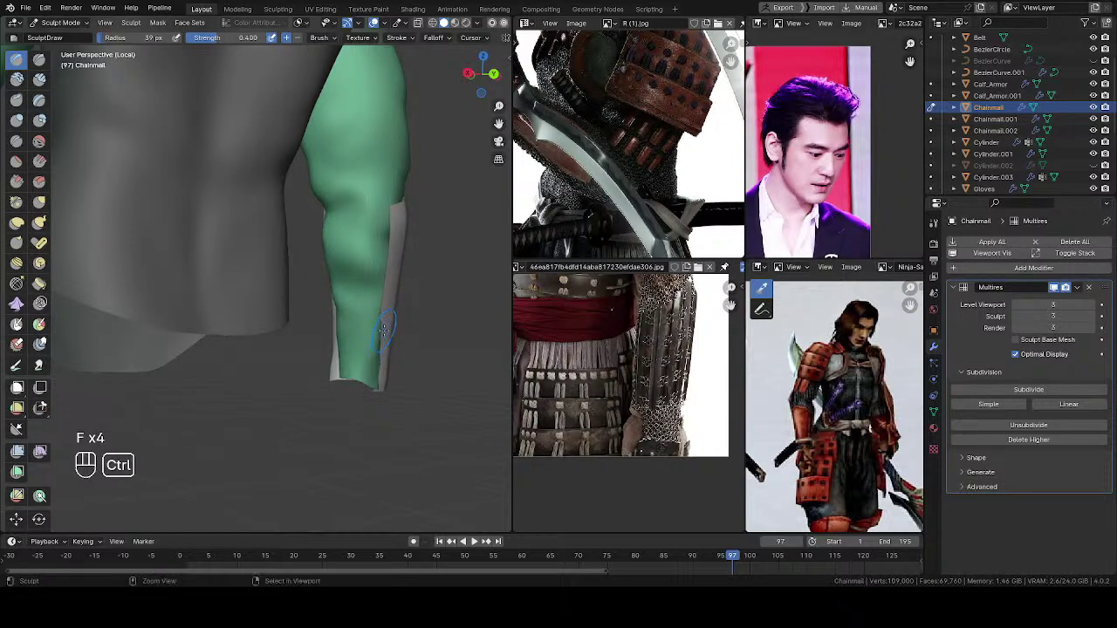
{"action": "key", "text": "shift"}
{"action": "key", "text": "ctrl"}
Step: Shape the sleeve at the wrist so it sits under the armor, smoothing its lower folds
{"action": "middle_click_drag", "start_coordinate": [376, 397], "coordinate": [381, 345], "text": "ctrl"}
{"action": "mouse_move", "coordinate": [379, 399]}
{"action": "middle_mouse_down"}
{"action": "mouse_move", "coordinate": [448, 247]}
{"action": "mouse_move", "coordinate": [357, 399]}
{"action": "mouse_move", "coordinate": [309, 352]}
{"action": "mouse_move", "coordinate": [326, 370]}
{"action": "middle_mouse_up"}
{"action": "key", "text": "f"}
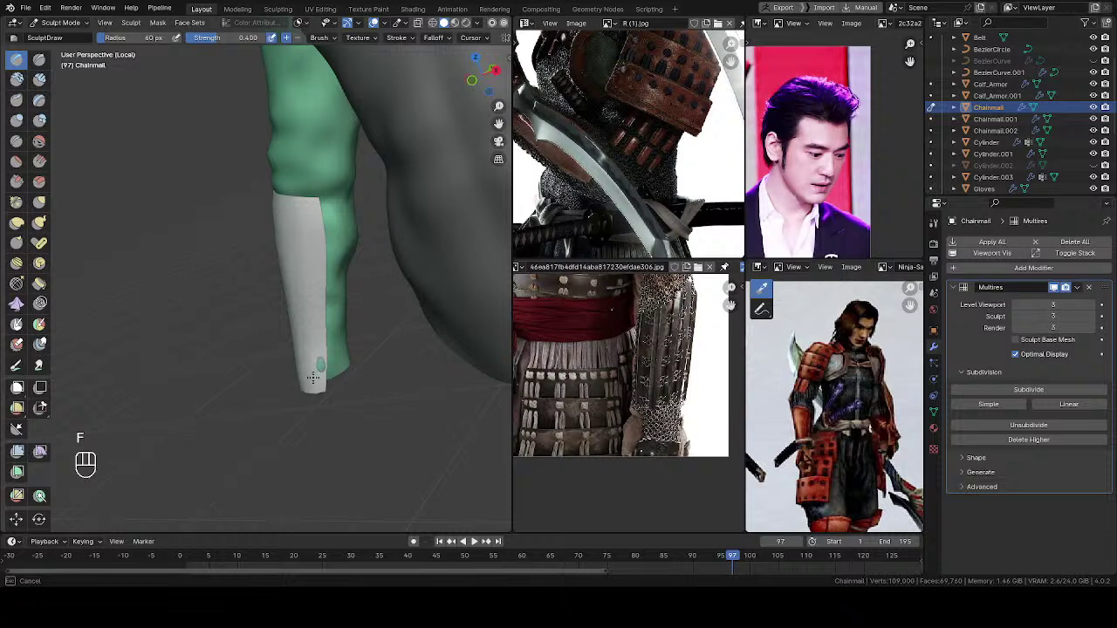
{"action": "middle_click_drag", "start_coordinate": [320, 370], "coordinate": [307, 339]}
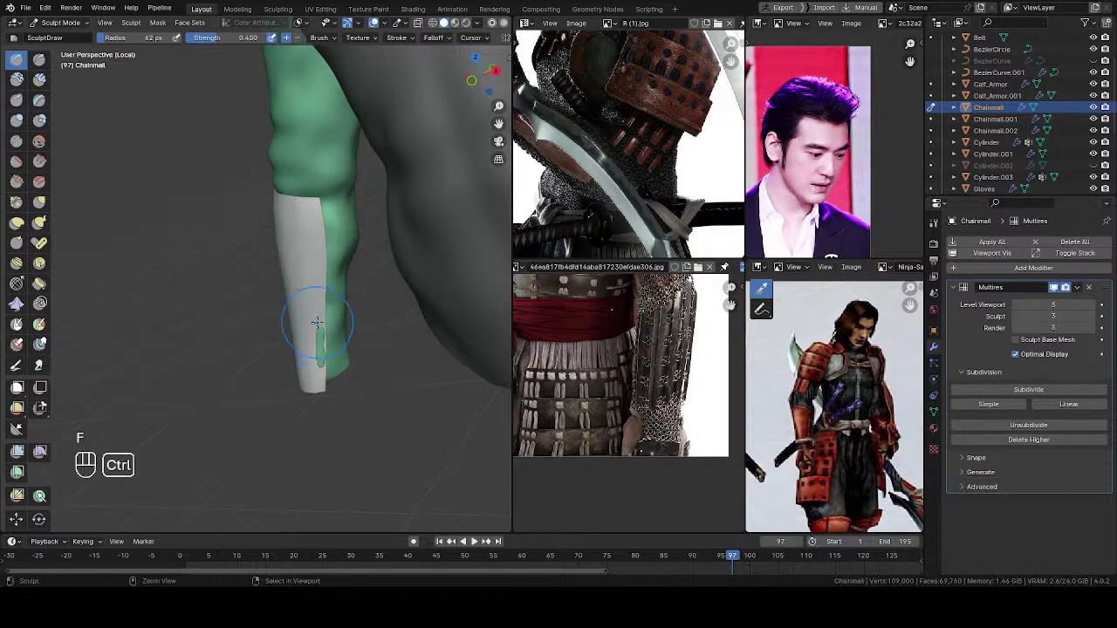
{"action": "mouse_move", "coordinate": [330, 323]}
{"action": "middle_mouse_down"}
{"action": "mouse_move", "coordinate": [314, 296]}
{"action": "mouse_move", "coordinate": [334, 304]}
{"action": "middle_mouse_up"}
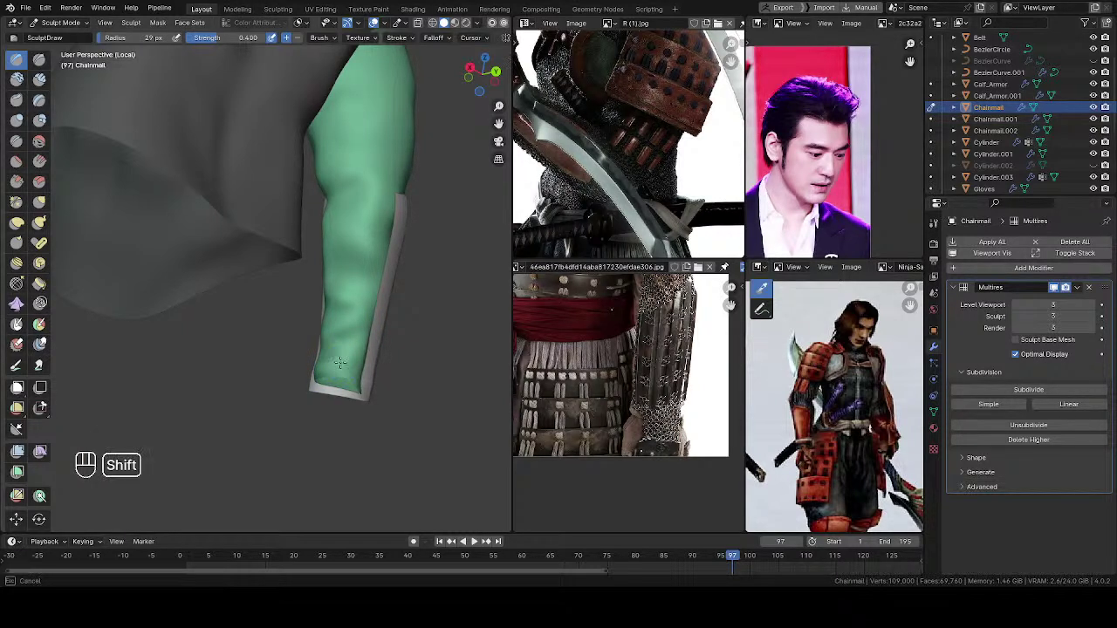
{"action": "middle_click_drag", "start_coordinate": [348, 386], "coordinate": [328, 371]}
{"action": "left_click_drag", "start_coordinate": [328, 371], "coordinate": [326, 340], "text": "shift"}
{"action": "middle_click_drag", "start_coordinate": [326, 340], "coordinate": [344, 343]}
{"action": "key", "text": "f"}
{"action": "left_click", "coordinate": [350, 342]}
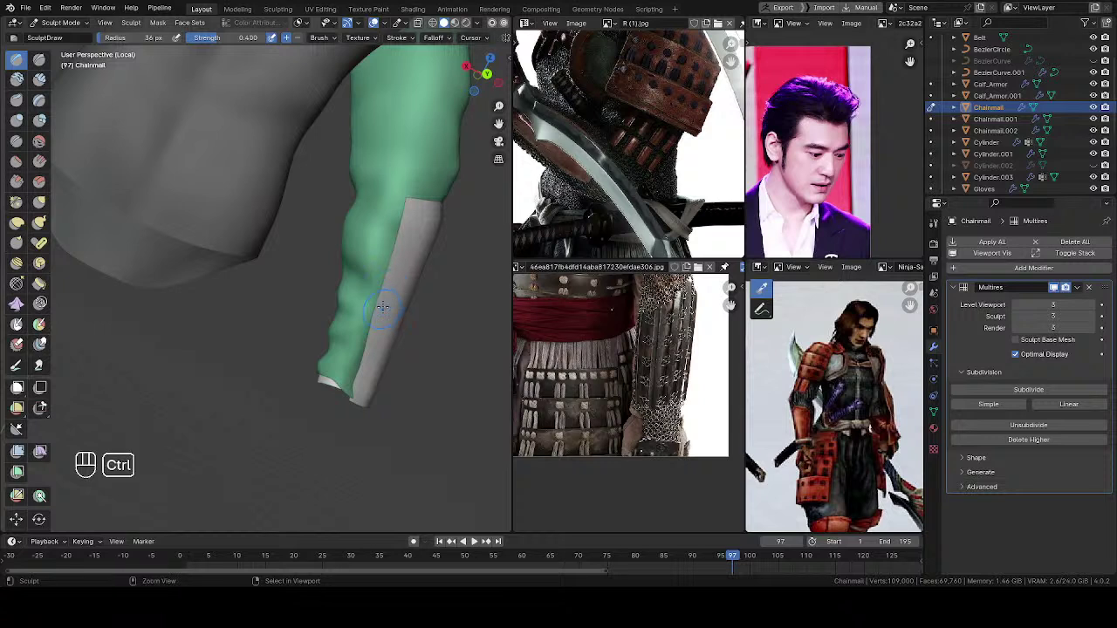
Step: Leave local view to bring back the full character and save the file
{"action": "middle_click_drag", "start_coordinate": [383, 294], "coordinate": [244, 309], "text": "ctrl"}
{"action": "middle_click_drag", "start_coordinate": [375, 260], "coordinate": [298, 312]}
{"action": "key", "text": "slash"}
{"action": "middle_click_drag", "start_coordinate": [253, 279], "coordinate": [234, 207], "text": "ctrl"}
{"action": "key", "text": "ctrl+s"}
Step: Switch to the Grab brush with a 117 px radius and check the sleeve's fit around the wrist
{"action": "middle_click_drag", "start_coordinate": [226, 267], "coordinate": [254, 203]}
{"action": "middle_click_drag", "start_coordinate": [260, 201], "coordinate": [345, 234], "text": "ctrl"}
{"action": "key", "text": "g"}
{"action": "key", "text": "f"}
{"action": "left_click", "coordinate": [391, 235]}
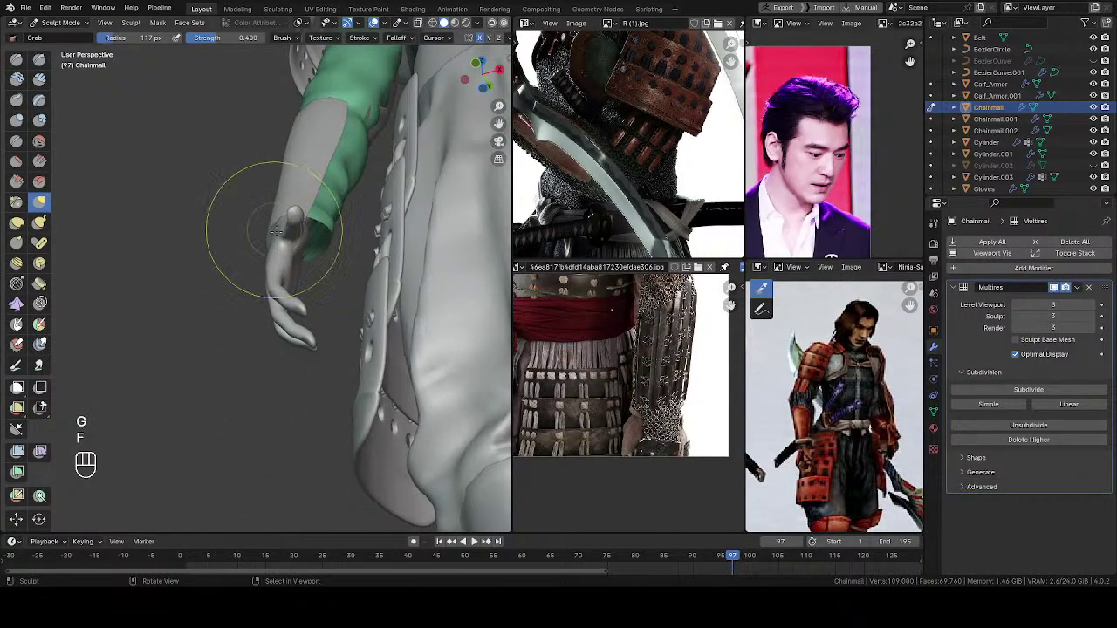
{"action": "middle_click_drag", "start_coordinate": [301, 255], "coordinate": [313, 431]}
{"action": "scroll", "coordinate": [727, 353], "scroll_direction": "up", "scroll_amount": 3}
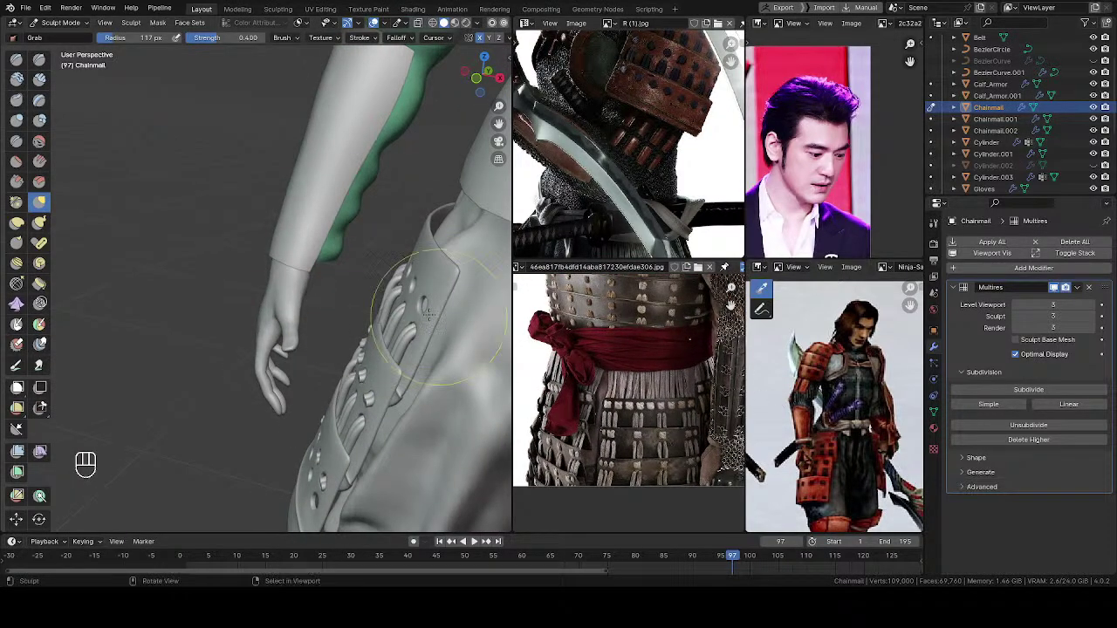
Step: Edit the gloves with the whole mesh selected and move them toward the body under the sleeve opening
{"action": "mouse_move", "coordinate": [269, 296]}
{"action": "middle_mouse_down"}
{"action": "mouse_move", "coordinate": [299, 279]}
{"action": "mouse_move", "coordinate": [338, 306]}
{"action": "middle_mouse_up"}
{"action": "key", "text": "Tab"}
{"action": "left_click", "coordinate": [289, 303]}
{"action": "mouse_move", "coordinate": [339, 306]}
{"action": "middle_mouse_down"}
{"action": "mouse_move", "coordinate": [347, 279]}
{"action": "mouse_move", "coordinate": [358, 302]}
{"action": "mouse_move", "coordinate": [342, 338]}
{"action": "mouse_move", "coordinate": [284, 316]}
{"action": "mouse_move", "coordinate": [263, 268]}
{"action": "middle_mouse_up"}
{"action": "key", "text": "Tab"}
{"action": "key", "text": "a"}
{"action": "scroll", "coordinate": [350, 280], "scroll_direction": "up", "scroll_amount": 3}
{"action": "scroll", "coordinate": [358, 301], "scroll_direction": "up", "scroll_amount": 4}
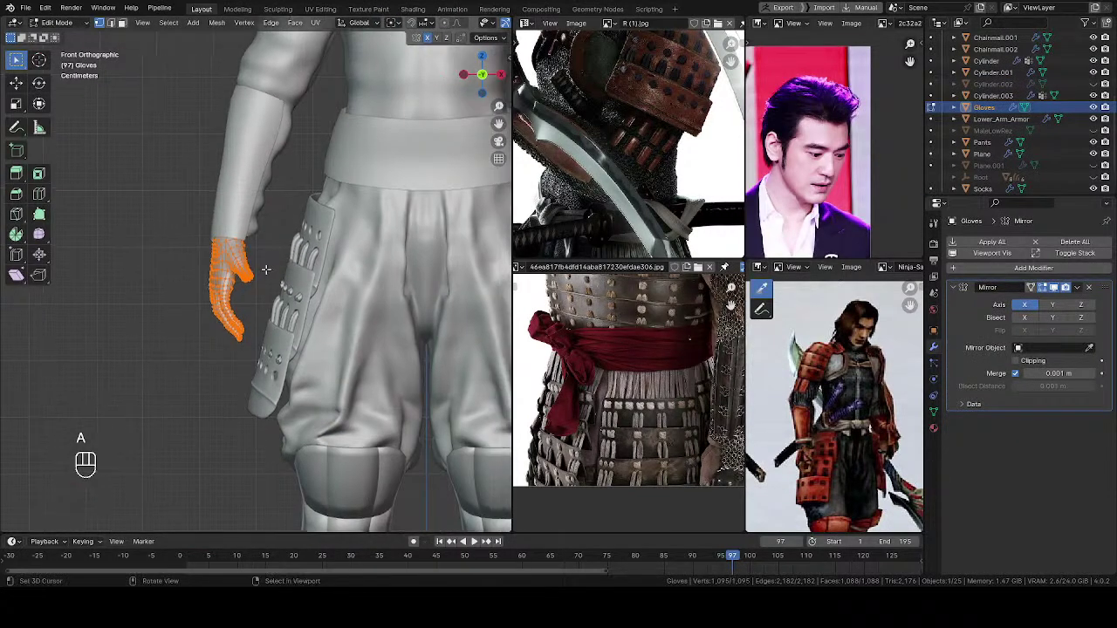
{"action": "key", "text": "g"}
{"action": "key", "text": "shift"}
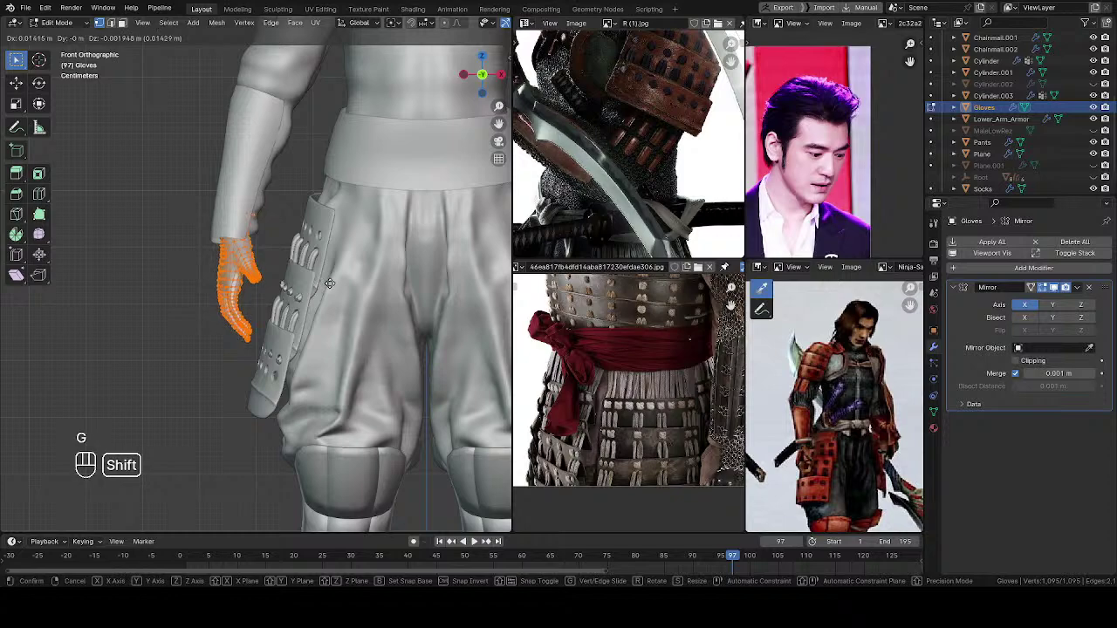
{"action": "left_click", "coordinate": [329, 283]}
Step: Reposition the glove mesh from a second angle to fit the wrist, then leave editing and save the file
{"action": "middle_click_drag", "start_coordinate": [329, 283], "coordinate": [237, 253]}
{"action": "key", "text": "g"}
{"action": "key", "text": "shift"}
{"action": "left_click", "coordinate": [295, 208]}
{"action": "key", "text": "alt+a"}
{"action": "mouse_move", "coordinate": [237, 253]}
{"action": "middle_mouse_down"}
{"action": "mouse_move", "coordinate": [190, 260]}
{"action": "mouse_move", "coordinate": [282, 216]}
{"action": "middle_mouse_up"}
{"action": "scroll", "coordinate": [190, 259], "scroll_direction": "up", "scroll_amount": 1}
{"action": "key", "text": "Tab"}
{"action": "key", "text": "ctrl+s"}
Step: Return the chainmail to sculpting and pull its wrist opening into shape with the Grab brush
{"action": "left_click", "coordinate": [309, 197]}
{"action": "key", "text": "Tab"}
{"action": "left_click", "coordinate": [311, 261]}
{"action": "middle_click_drag", "start_coordinate": [281, 216], "coordinate": [306, 210]}
{"action": "key", "text": "f"}
{"action": "left_click_drag", "start_coordinate": [322, 200], "coordinate": [316, 199]}
{"action": "key", "text": "ctrl+z"}
{"action": "middle_click_drag", "start_coordinate": [339, 202], "coordinate": [391, 209]}
{"action": "key", "text": "f"}
{"action": "left_click", "coordinate": [396, 209]}
{"action": "left_click_drag", "start_coordinate": [327, 196], "coordinate": [321, 201]}
Step: Adjust the sleeve end around the glove's wrist from several sides with the Grab brush and save the file
{"action": "middle_click_drag", "start_coordinate": [322, 201], "coordinate": [314, 222]}
{"action": "left_click_drag", "start_coordinate": [323, 194], "coordinate": [325, 199], "text": "ctrl"}
{"action": "middle_click_drag", "start_coordinate": [325, 199], "coordinate": [391, 212]}
{"action": "key", "text": "f"}
{"action": "left_click", "coordinate": [391, 213]}
{"action": "left_click_drag", "start_coordinate": [332, 224], "coordinate": [324, 229]}
{"action": "middle_click_drag", "start_coordinate": [324, 229], "coordinate": [299, 220]}
{"action": "left_click_drag", "start_coordinate": [307, 228], "coordinate": [306, 220], "text": "ctrl"}
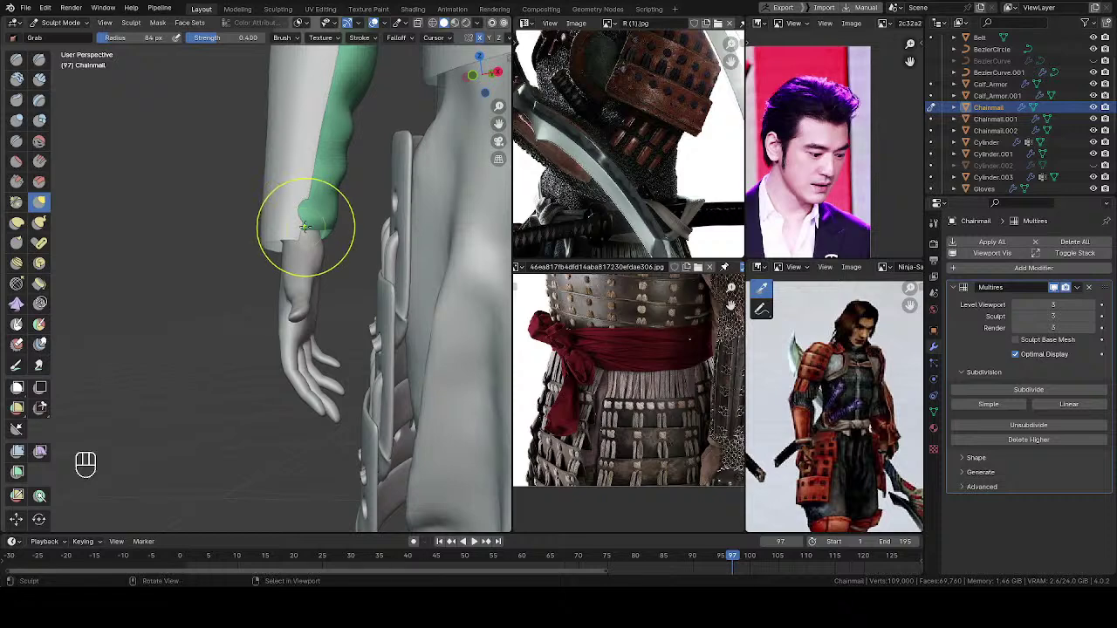
{"action": "key", "text": "v"}
{"action": "middle_click_drag", "start_coordinate": [300, 224], "coordinate": [278, 370]}
{"action": "key", "text": "ctrl+s"}
{"action": "middle_click_drag", "start_coordinate": [274, 419], "coordinate": [289, 318], "text": "shift"}
Step: Leave sculpting, select the lower arm armor and open its mesh for editing with nothing selected
{"action": "key", "text": "Tab"}
{"action": "left_click", "coordinate": [197, 301]}
{"action": "scroll", "coordinate": [229, 284], "scroll_direction": "up", "scroll_amount": 3}
{"action": "mouse_move", "coordinate": [228, 275]}
{"action": "middle_mouse_down"}
{"action": "mouse_move", "coordinate": [282, 254]}
{"action": "mouse_move", "coordinate": [337, 262]}
{"action": "mouse_move", "coordinate": [296, 219]}
{"action": "mouse_move", "coordinate": [404, 239]}
{"action": "mouse_move", "coordinate": [367, 246]}
{"action": "middle_mouse_up"}
{"action": "key", "text": "alt+a"}
{"action": "left_click", "coordinate": [296, 225]}
{"action": "key", "text": "Tab"}
{"action": "left_click", "coordinate": [379, 218]}
{"action": "key", "text": "alt+a"}
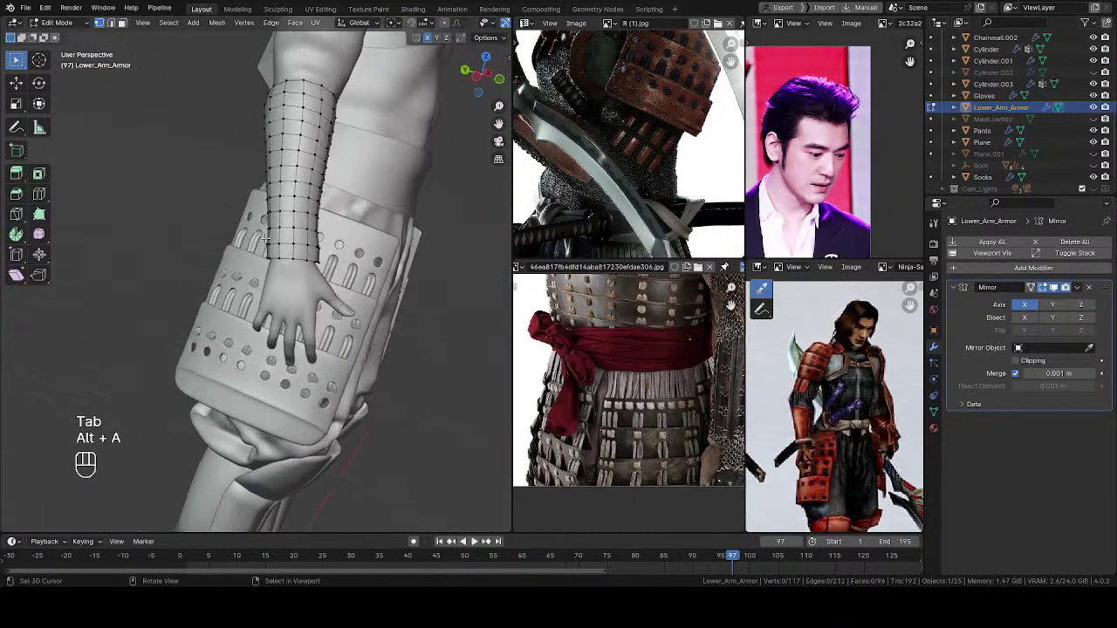
Step: Select the armor's wrist-end faces in X-ray, save the file, and duplicate them down over the hand
{"action": "key", "text": "z"}
{"action": "left_click", "coordinate": [278, 222]}
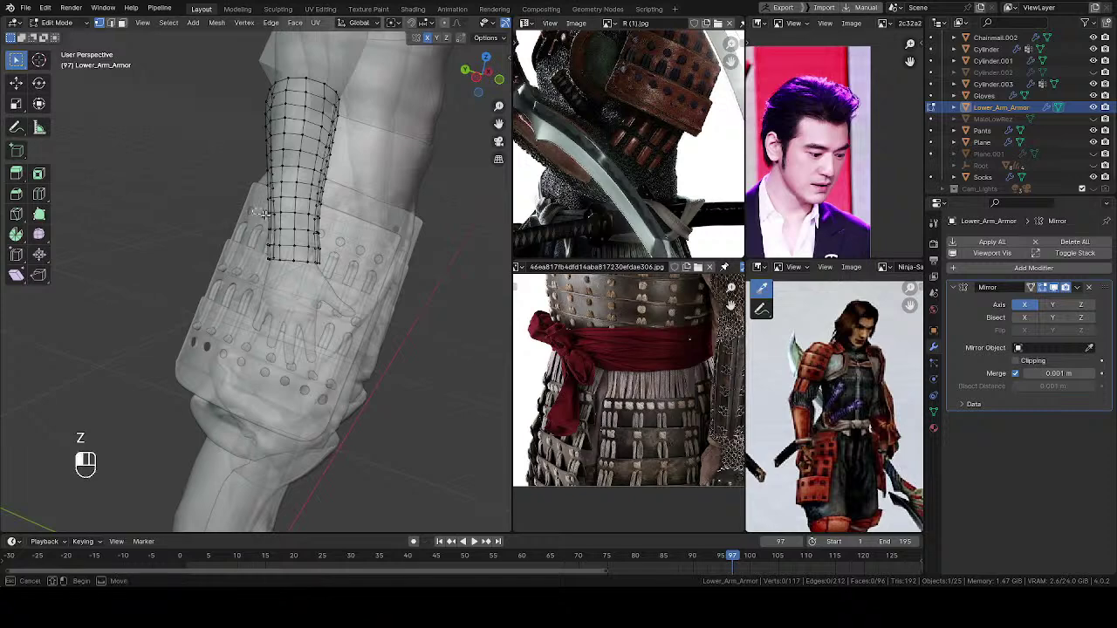
{"action": "left_click_drag", "start_coordinate": [350, 333], "coordinate": [353, 335]}
{"action": "middle_click_drag", "start_coordinate": [349, 322], "coordinate": [214, 229]}
{"action": "middle_click_drag", "start_coordinate": [357, 292], "coordinate": [307, 278]}
{"action": "key", "text": "ctrl+s"}
{"action": "key", "text": "shift+d"}
{"action": "left_click", "coordinate": [304, 329]}
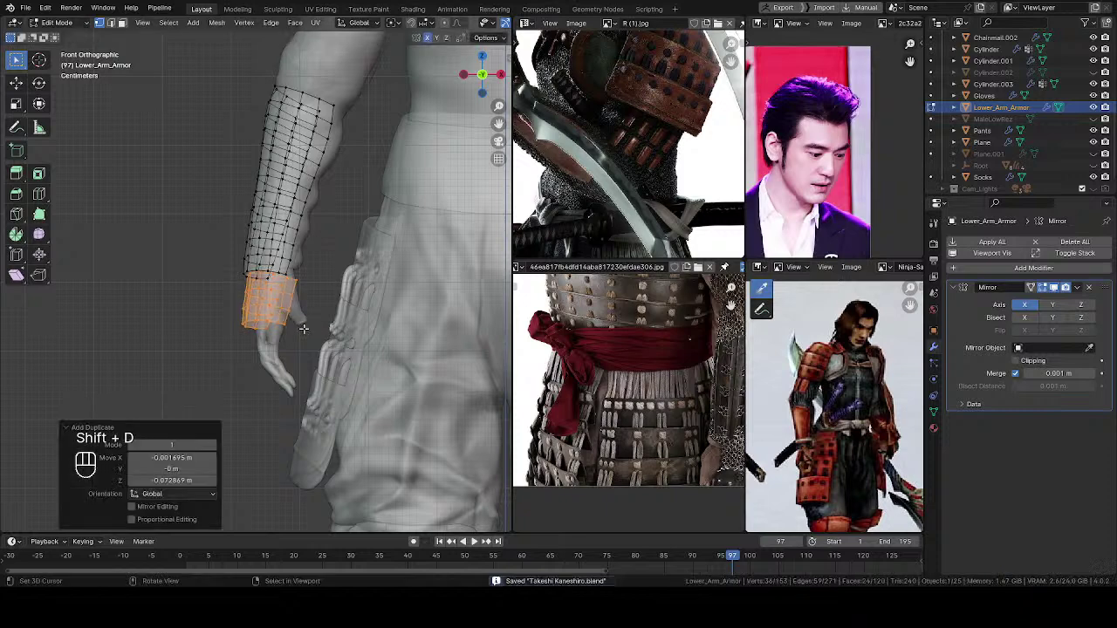
{"action": "key", "text": "z"}
{"action": "middle_click_drag", "start_coordinate": [340, 346], "coordinate": [338, 312]}
Step: Move the duplicated faces onto the back of the hand and scale them 1.351 along the local Y axis
{"action": "key", "text": "g"}
{"action": "left_click", "coordinate": [368, 298], "text": "shift"}
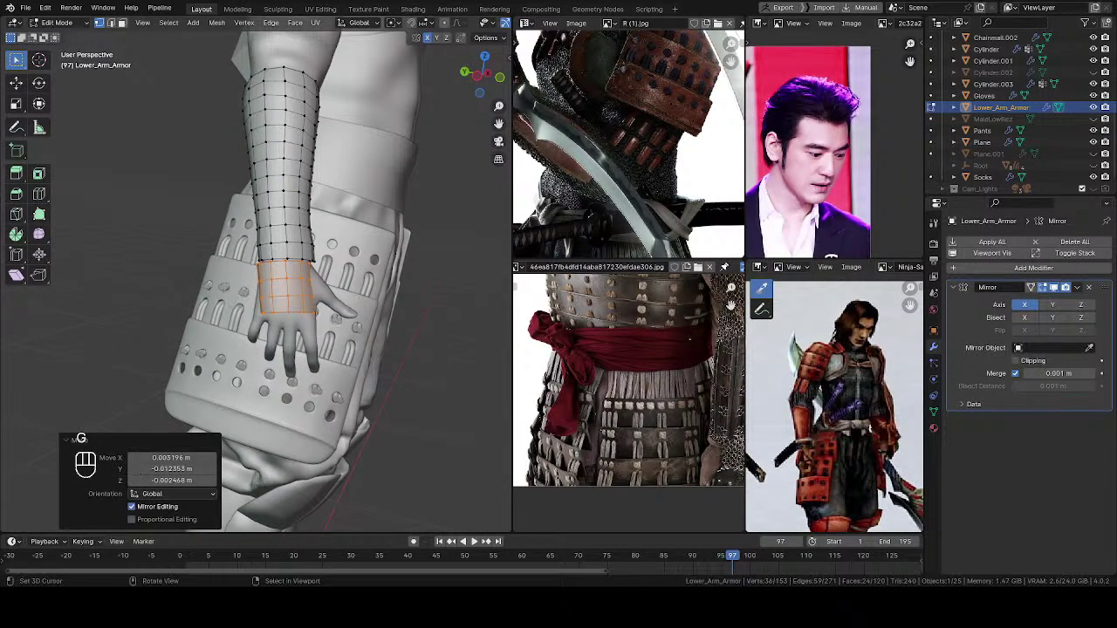
{"action": "key", "text": "s"}
{"action": "key", "text": "y"}
{"action": "key", "text": "y"}
{"action": "left_click", "coordinate": [381, 295]}
{"action": "middle_click_drag", "start_coordinate": [381, 295], "coordinate": [319, 302]}
Step: Separate the selected faces into their own object, select the new hand plate and switch it to sculpting
{"action": "key", "text": "p"}
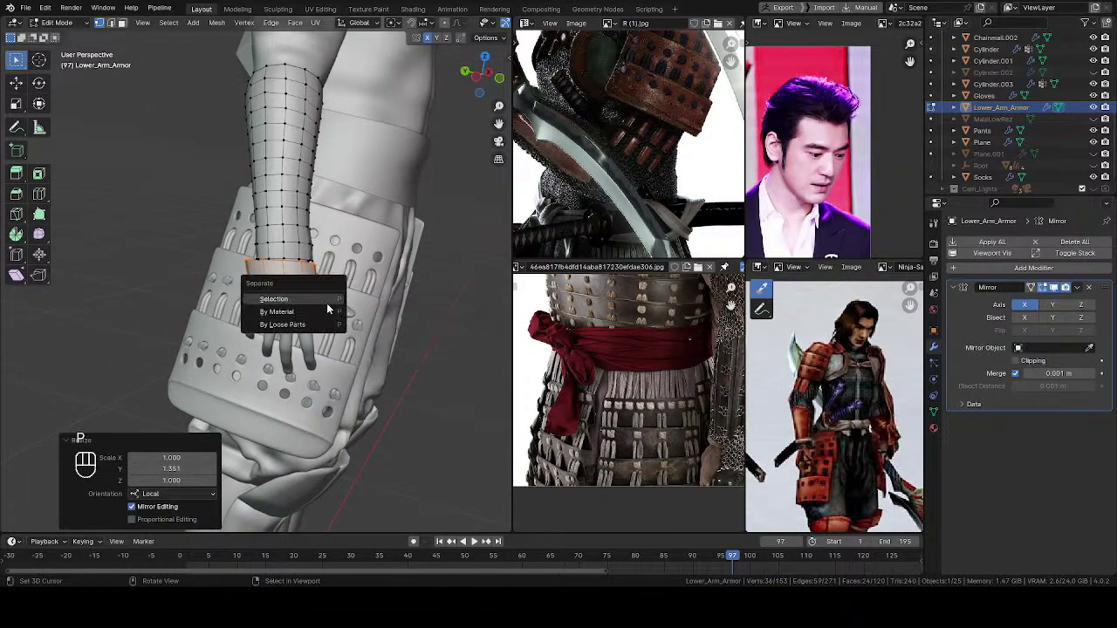
{"action": "left_click", "coordinate": [300, 301]}
{"action": "key", "text": "Tab"}
{"action": "left_click", "coordinate": [251, 292]}
{"action": "left_click", "coordinate": [250, 278]}
{"action": "key", "text": "Tab"}
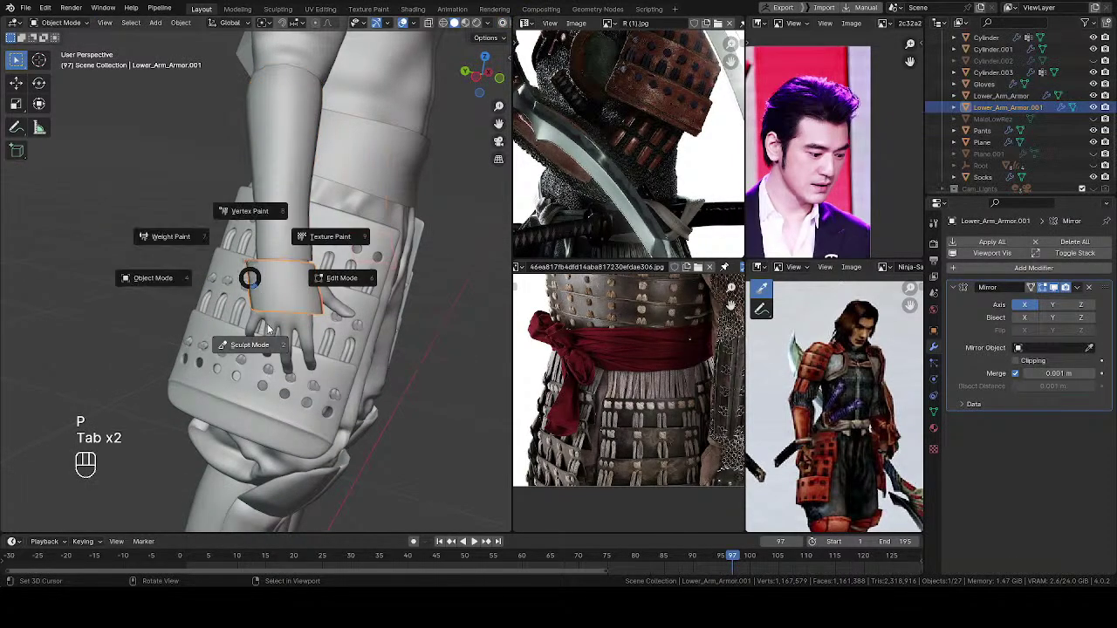
{"action": "left_click", "coordinate": [250, 325]}
Step: Pull both sides of the hand plate's wrist edge to fit the wrist using the Grab brush at about 90 px radius
{"action": "key", "text": "f"}
{"action": "key", "text": "f"}
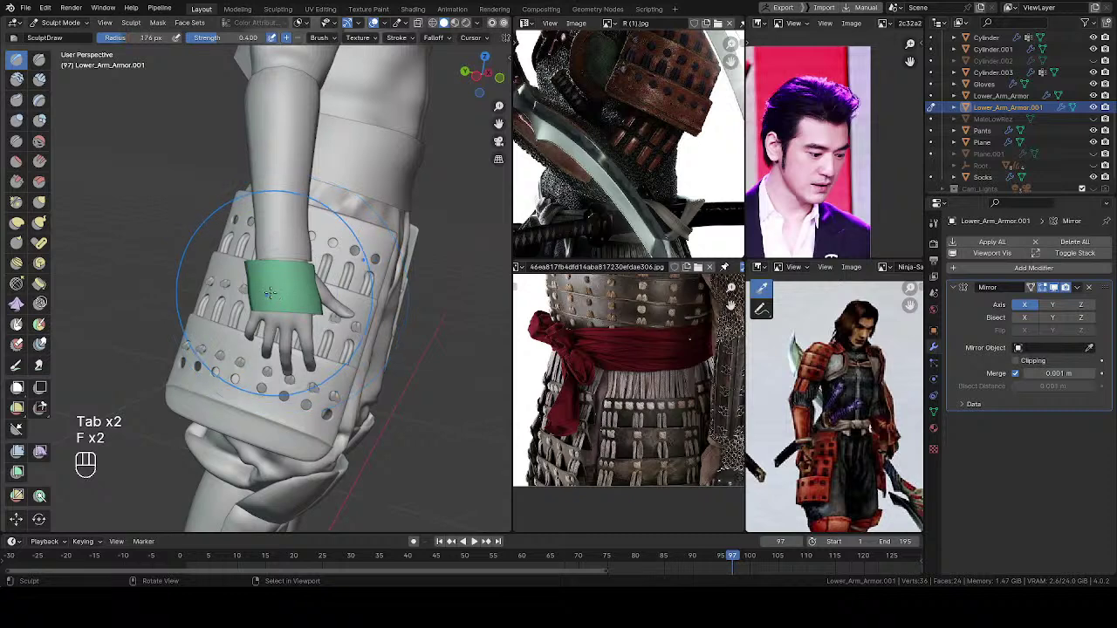
{"action": "key", "text": "g"}
{"action": "key", "text": "f"}
{"action": "key", "text": "f"}
{"action": "key", "text": "f"}
{"action": "key", "text": "f"}
{"action": "key", "text": "f"}
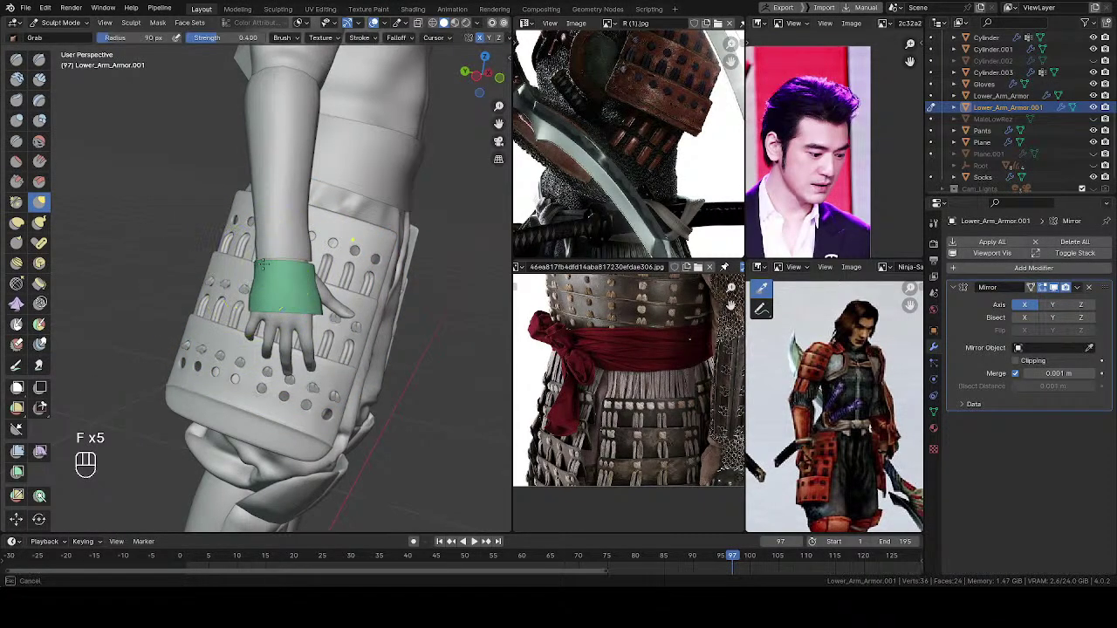
{"action": "middle_click_drag", "start_coordinate": [258, 262], "coordinate": [270, 258]}
{"action": "left_click_drag", "start_coordinate": [313, 272], "coordinate": [317, 269]}
Step: Reshape the hand plate's thumb side and wrist edge with the Grab brush resized to about 97–107 px
{"action": "middle_click_drag", "start_coordinate": [323, 268], "coordinate": [245, 285]}
{"action": "key", "text": "f"}
{"action": "key", "text": "f"}
{"action": "left_click", "coordinate": [323, 271]}
{"action": "mouse_move", "coordinate": [323, 270]}
{"action": "middle_mouse_down"}
{"action": "mouse_move", "coordinate": [297, 272]}
{"action": "mouse_move", "coordinate": [321, 268]}
{"action": "mouse_move", "coordinate": [291, 219]}
{"action": "mouse_move", "coordinate": [299, 311]}
{"action": "mouse_move", "coordinate": [288, 311]}
{"action": "middle_mouse_up"}
{"action": "key", "text": "f"}
{"action": "key", "text": "f"}
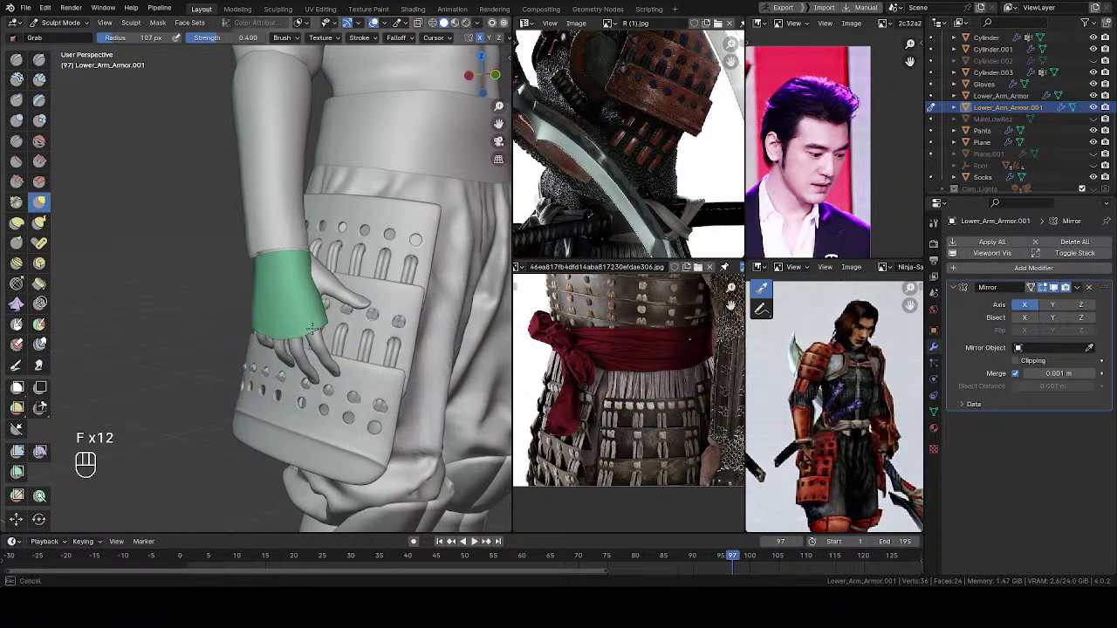
{"action": "middle_click_drag", "start_coordinate": [313, 325], "coordinate": [308, 276]}
{"action": "middle_click_drag", "start_coordinate": [241, 262], "coordinate": [274, 261]}
{"action": "key", "text": "f"}
{"action": "left_click", "coordinate": [262, 261]}
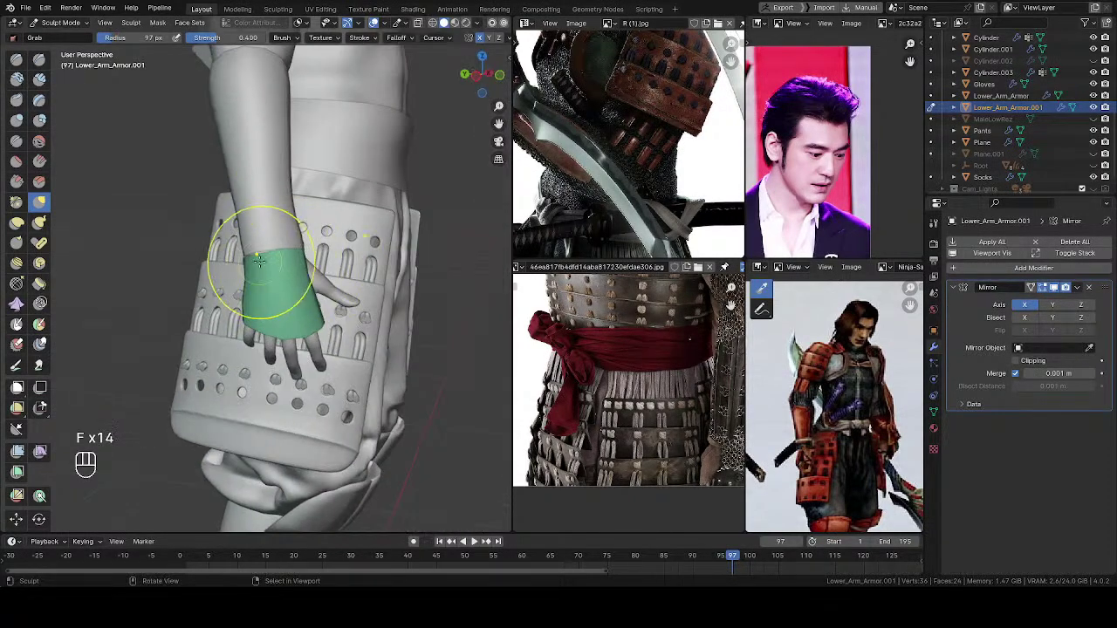
{"action": "left_click_drag", "start_coordinate": [260, 249], "coordinate": [260, 248]}
Step: Adjust the hand plate's outer side around the wrist with the Grab brush, ending at about 92 px radius
{"action": "mouse_move", "coordinate": [266, 249]}
{"action": "middle_mouse_down"}
{"action": "mouse_move", "coordinate": [382, 229]}
{"action": "mouse_move", "coordinate": [409, 240]}
{"action": "middle_mouse_up"}
{"action": "key", "text": "f"}
{"action": "key", "text": "f"}
{"action": "key", "text": "f"}
{"action": "left_click", "coordinate": [328, 260]}
{"action": "left_click_drag", "start_coordinate": [218, 255], "coordinate": [231, 261]}
{"action": "key", "text": "f"}
{"action": "left_click", "coordinate": [226, 300]}
{"action": "middle_click_drag", "start_coordinate": [265, 300], "coordinate": [244, 311]}
{"action": "key", "text": "f"}
{"action": "left_click", "coordinate": [239, 312]}
{"action": "mouse_move", "coordinate": [225, 275]}
{"action": "middle_mouse_down"}
{"action": "mouse_move", "coordinate": [225, 252]}
{"action": "mouse_move", "coordinate": [266, 262]}
{"action": "mouse_move", "coordinate": [211, 262]}
{"action": "middle_mouse_up"}
{"action": "key", "text": "f"}
{"action": "key", "text": "f"}
{"action": "key", "text": "f"}
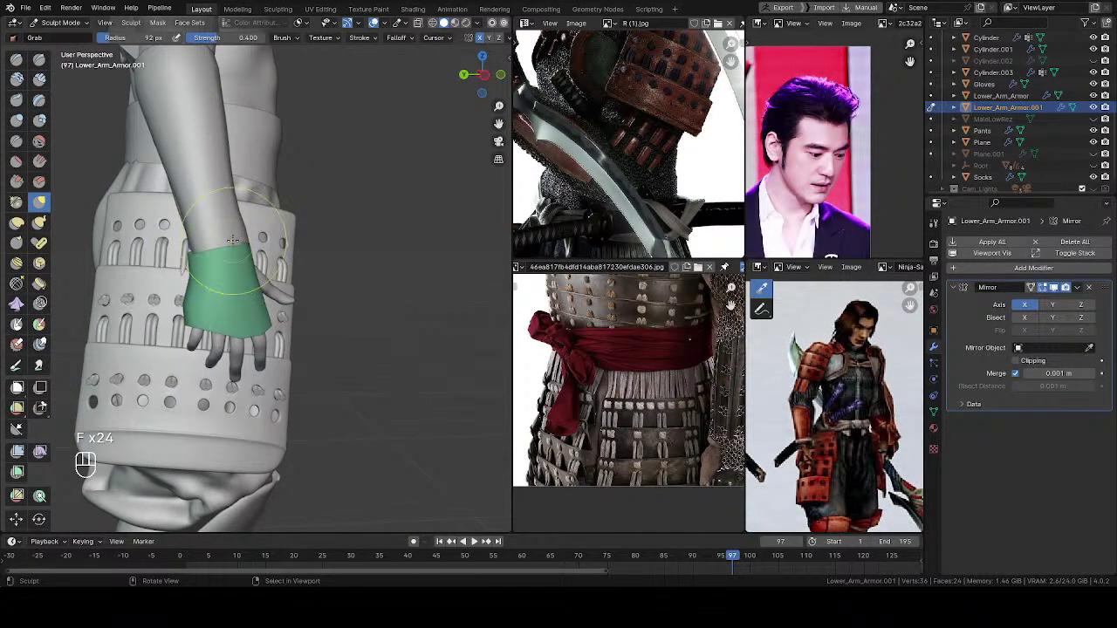
Step: Switch sculpting to the lower arm armor and shape its outer side with the Grab brush, starting at about 145 px radius
{"action": "key", "text": "alt+q"}
{"action": "key", "text": "f"}
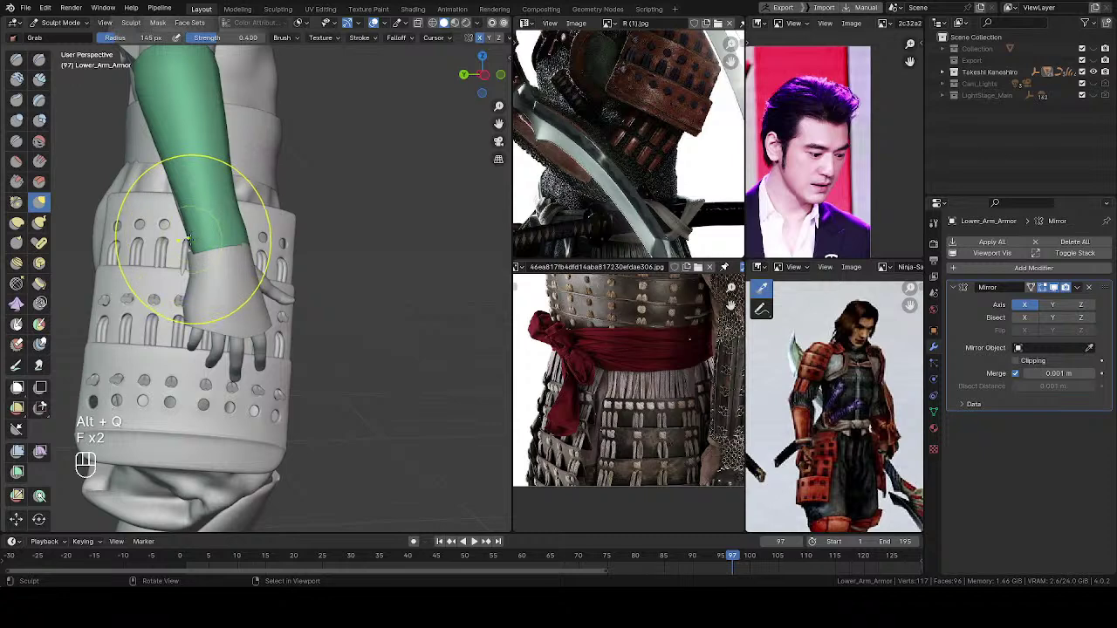
{"action": "middle_click_drag", "start_coordinate": [180, 242], "coordinate": [207, 220]}
{"action": "left_click_drag", "start_coordinate": [169, 200], "coordinate": [175, 202]}
{"action": "mouse_move", "coordinate": [178, 203]}
{"action": "middle_mouse_down"}
{"action": "mouse_move", "coordinate": [287, 253]}
{"action": "mouse_move", "coordinate": [341, 309]}
{"action": "middle_mouse_up"}
{"action": "key", "text": "f"}
{"action": "left_click", "coordinate": [353, 312]}
{"action": "middle_click_drag", "start_coordinate": [236, 356], "coordinate": [246, 342], "text": "ctrl"}
{"action": "key", "text": "f"}
{"action": "left_click", "coordinate": [225, 352]}
{"action": "left_click_drag", "start_coordinate": [234, 311], "coordinate": [231, 312]}
Step: Pull the lower arm armor's wrist edge over the hand plate with the Grab brush at about 124 px radius
{"action": "mouse_move", "coordinate": [367, 323]}
{"action": "middle_mouse_down"}
{"action": "mouse_move", "coordinate": [323, 334]}
{"action": "mouse_move", "coordinate": [299, 355]}
{"action": "middle_mouse_up"}
{"action": "key", "text": "f"}
{"action": "left_click", "coordinate": [319, 355]}
{"action": "left_click_drag", "start_coordinate": [235, 367], "coordinate": [232, 373]}
{"action": "middle_click_drag", "start_coordinate": [253, 349], "coordinate": [144, 272]}
{"action": "key", "text": "f"}
{"action": "left_click", "coordinate": [225, 371]}
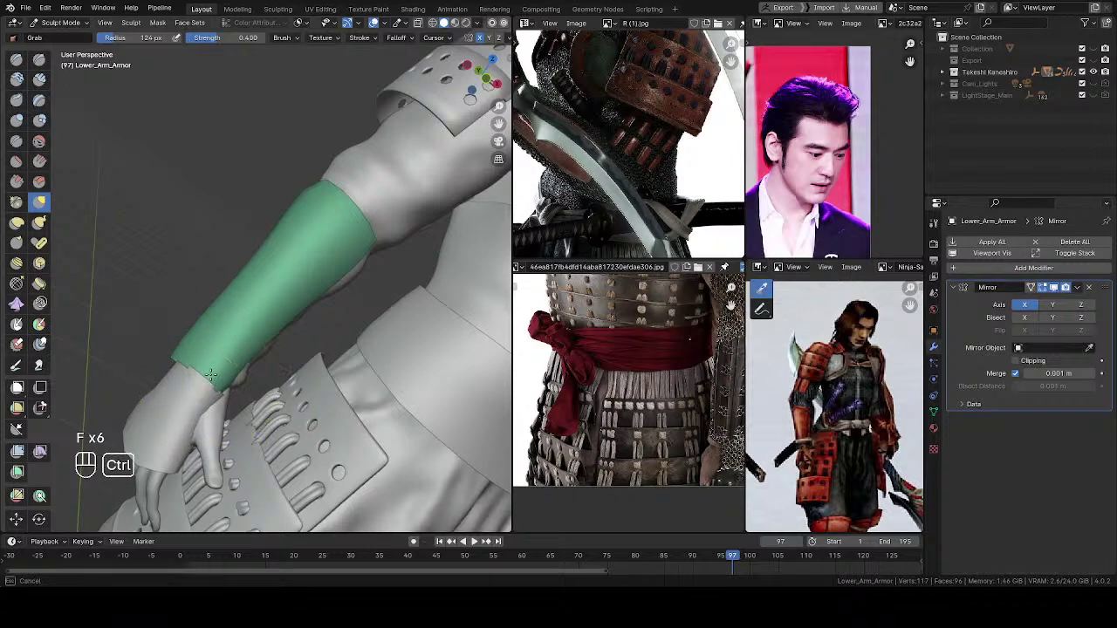
{"action": "left_click_drag", "start_coordinate": [213, 379], "coordinate": [213, 382]}
Step: Adjust the underside corner and rim of the lower arm armor's wrist end with the Grab brush at about 120 px radius
{"action": "middle_click_drag", "start_coordinate": [253, 353], "coordinate": [319, 361]}
{"action": "key", "text": "f"}
{"action": "left_click", "coordinate": [317, 362]}
{"action": "key", "text": "f"}
{"action": "left_click", "coordinate": [225, 387]}
{"action": "left_click_drag", "start_coordinate": [209, 394], "coordinate": [213, 398]}
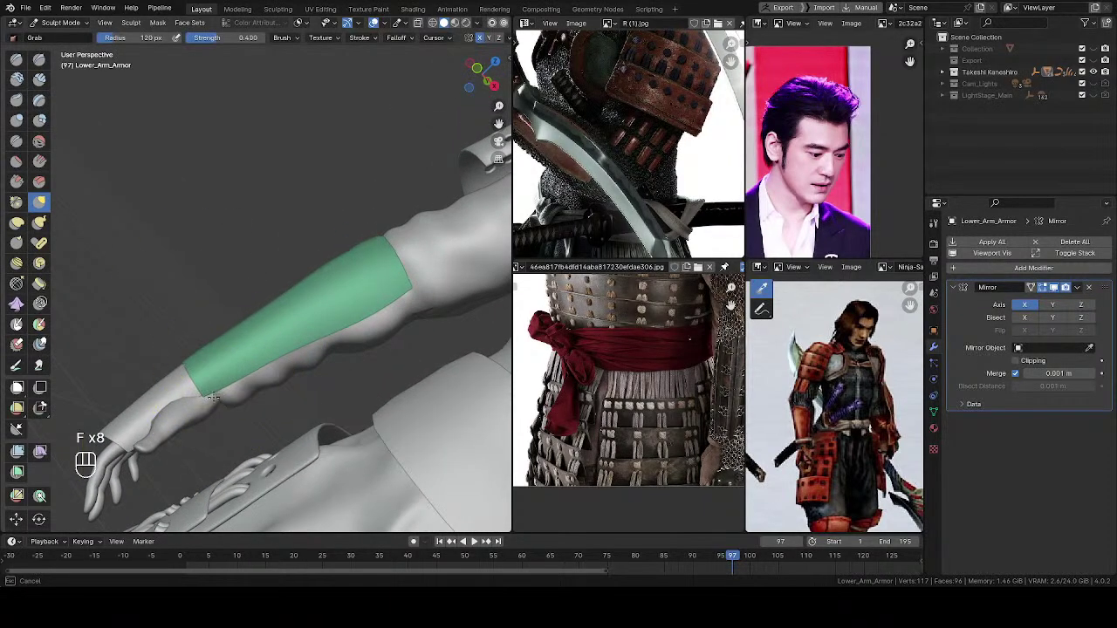
{"action": "key", "text": "f"}
{"action": "left_click", "coordinate": [202, 352]}
{"action": "left_click_drag", "start_coordinate": [190, 368], "coordinate": [185, 360], "text": "ctrl"}
Step: Refine the lower arm armor's contour just above the wrist with small Grab strokes at about 103 px radius
{"action": "mouse_move", "coordinate": [179, 337]}
{"action": "middle_mouse_down"}
{"action": "mouse_move", "coordinate": [223, 352]}
{"action": "mouse_move", "coordinate": [297, 339]}
{"action": "middle_mouse_up"}
{"action": "key", "text": "f"}
{"action": "key", "text": "f"}
{"action": "key", "text": "f"}
{"action": "left_click", "coordinate": [266, 337]}
{"action": "left_click_drag", "start_coordinate": [277, 329], "coordinate": [278, 323]}
{"action": "middle_click_drag", "start_coordinate": [278, 324], "coordinate": [300, 314]}
{"action": "key", "text": "f"}
{"action": "left_click", "coordinate": [299, 315]}
{"action": "left_click_drag", "start_coordinate": [273, 322], "coordinate": [271, 324]}
{"action": "left_click", "coordinate": [270, 322]}
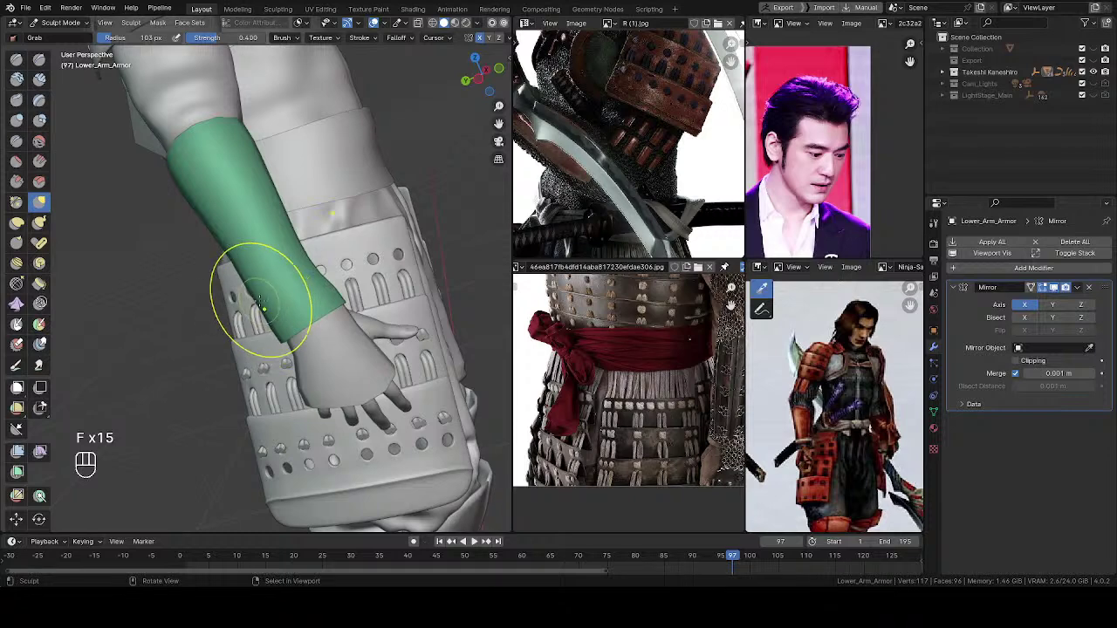
{"action": "key", "text": "f"}
{"action": "left_click", "coordinate": [308, 259]}
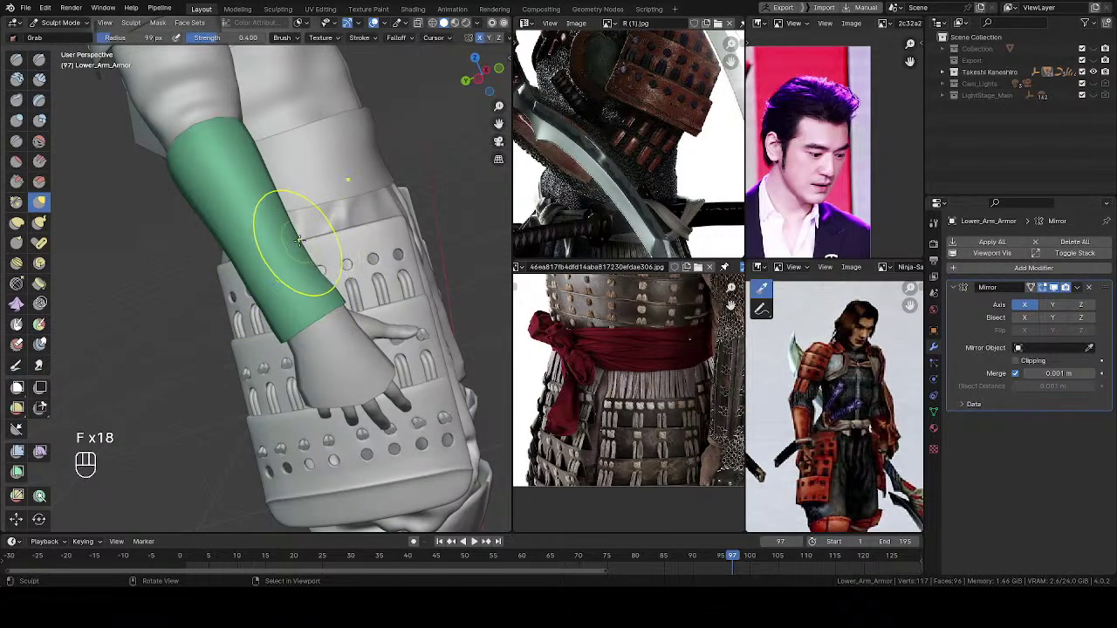
Step: Leave sculpting on the lower arm armor and save the file
{"action": "mouse_move", "coordinate": [290, 225]}
{"action": "middle_mouse_down"}
{"action": "mouse_move", "coordinate": [312, 288]}
{"action": "mouse_move", "coordinate": [233, 300]}
{"action": "mouse_move", "coordinate": [241, 340]}
{"action": "middle_mouse_up"}
{"action": "key", "text": "f"}
{"action": "scroll", "coordinate": [249, 298], "scroll_direction": "down", "scroll_amount": 5}
{"action": "key", "text": "Tab"}
{"action": "mouse_move", "coordinate": [241, 340]}
{"action": "middle_mouse_down"}
{"action": "mouse_move", "coordinate": [238, 353]}
{"action": "mouse_move", "coordinate": [428, 150]}
{"action": "mouse_move", "coordinate": [407, 253]}
{"action": "mouse_move", "coordinate": [437, 252]}
{"action": "mouse_move", "coordinate": [342, 257]}
{"action": "mouse_move", "coordinate": [410, 265]}
{"action": "mouse_move", "coordinate": [239, 291]}
{"action": "mouse_move", "coordinate": [135, 372]}
{"action": "mouse_move", "coordinate": [77, 354]}
{"action": "middle_mouse_up"}
{"action": "key", "text": "ctrl+s"}
{"action": "middle_click_drag", "start_coordinate": [315, 262], "coordinate": [330, 282], "text": "shift"}
{"action": "key", "text": "ctrl+s"}
{"action": "middle_click_drag", "start_coordinate": [329, 283], "coordinate": [274, 269], "text": "shift"}
Step: Deselect everything and preview the character in rendered shading, with the Cam_Lights collection shown and LightStage_Main hidden
{"action": "key", "text": "alt+a"}
{"action": "scroll", "coordinate": [279, 275], "scroll_direction": "down", "scroll_amount": 2}
{"action": "key", "text": "z"}
{"action": "left_click", "coordinate": [396, 177]}
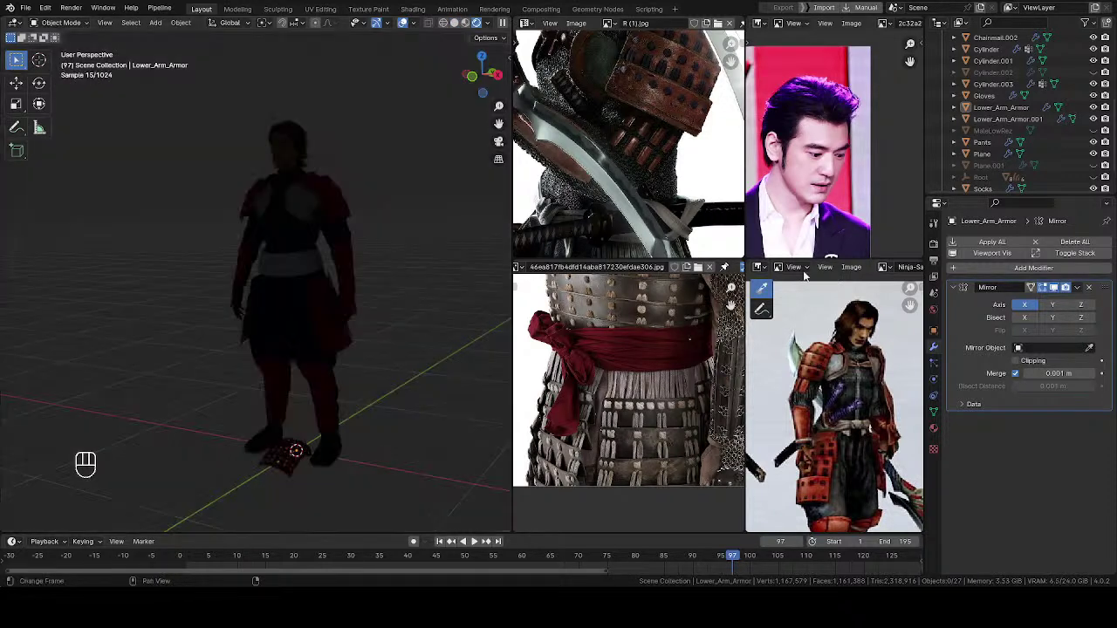
{"action": "scroll", "coordinate": [1098, 184], "scroll_direction": "down", "scroll_amount": 2}
{"action": "left_click", "coordinate": [1096, 183]}
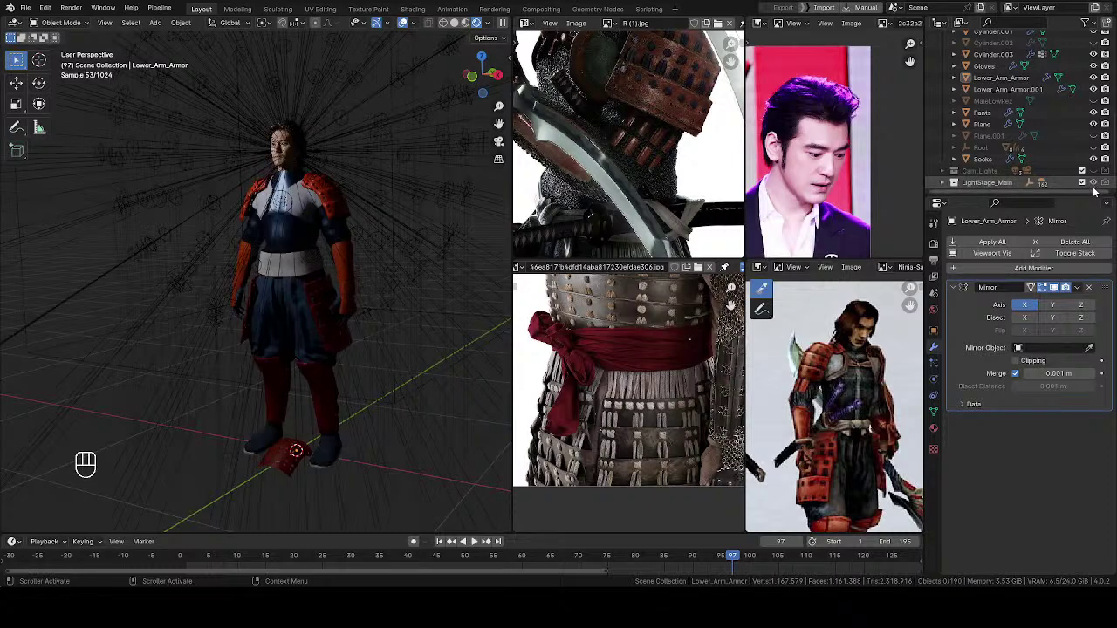
{"action": "left_click", "coordinate": [1095, 184]}
{"action": "left_click", "coordinate": [1093, 171]}
{"action": "middle_click_drag", "start_coordinate": [262, 250], "coordinate": [391, 349]}
{"action": "key", "text": "z"}
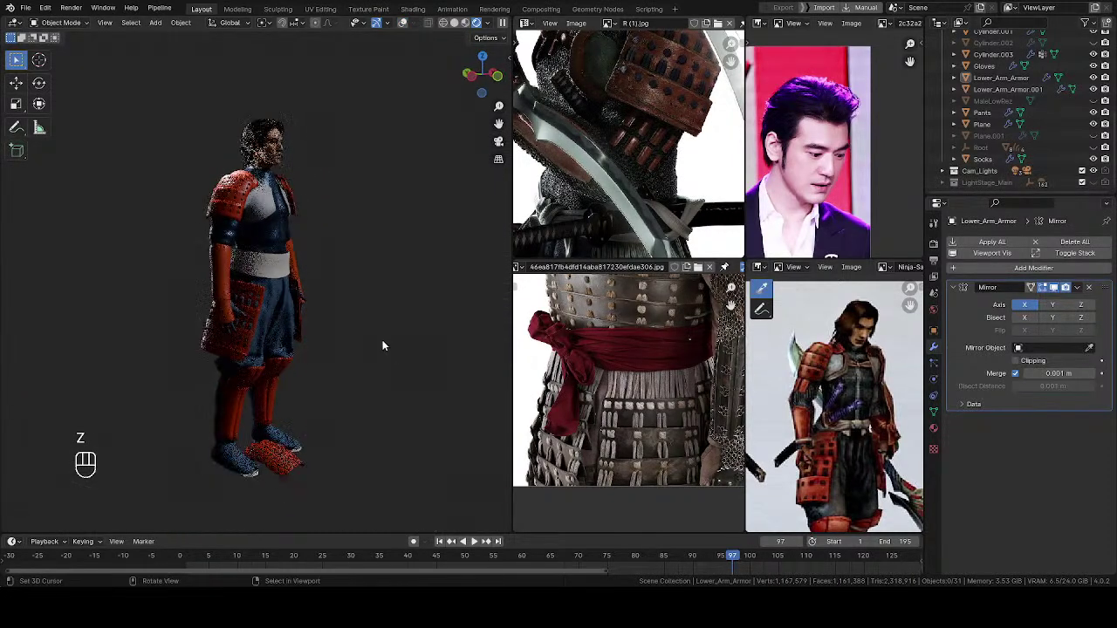
Step: Examine the rendered character from the front and sides, checking how the shoulder, arm and leg armor fit together
{"action": "middle_click_drag", "start_coordinate": [340, 251], "coordinate": [301, 305]}
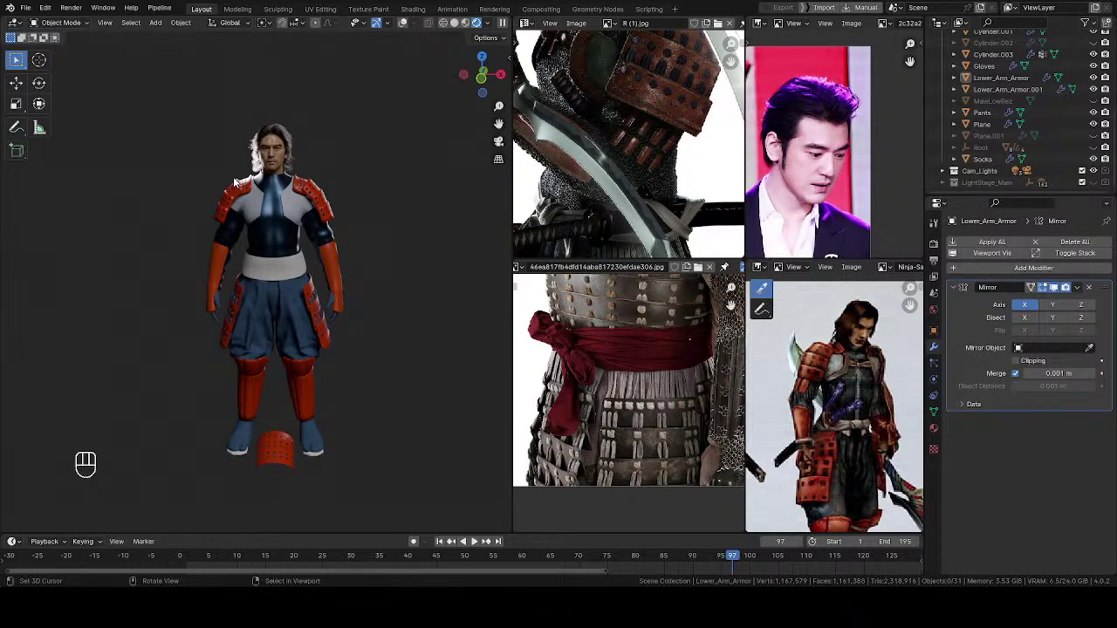
{"action": "middle_click_drag", "start_coordinate": [177, 304], "coordinate": [438, 326]}
{"action": "scroll", "coordinate": [241, 295], "scroll_direction": "down", "scroll_amount": 3}
{"action": "middle_click_drag", "start_coordinate": [314, 311], "coordinate": [253, 299]}
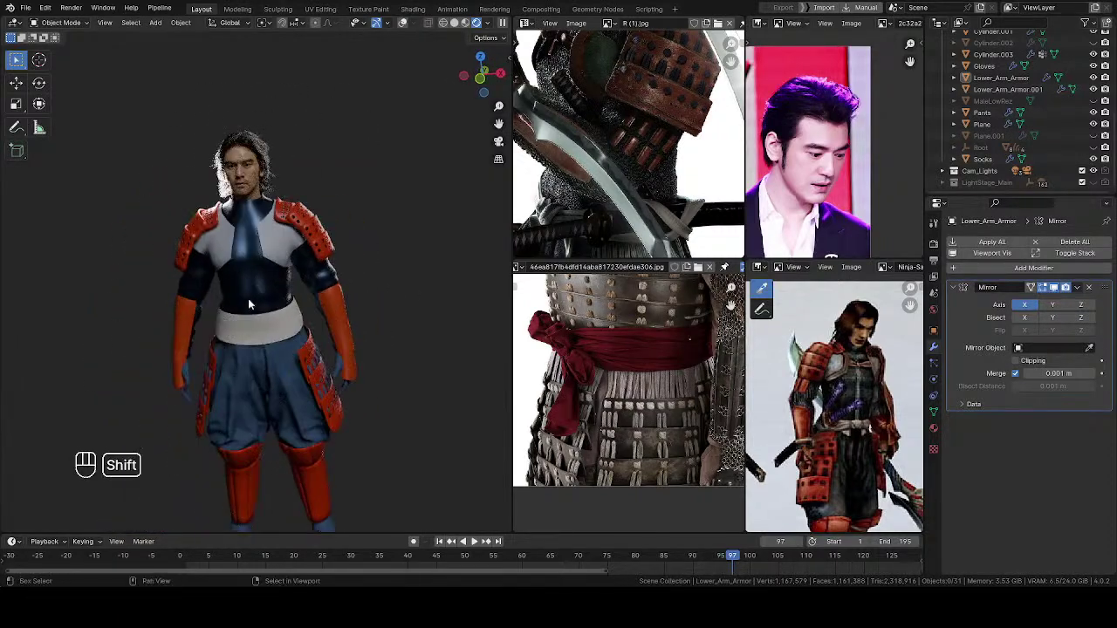
{"action": "scroll", "coordinate": [250, 300], "scroll_direction": "up", "scroll_amount": 2}
{"action": "middle_click_drag", "start_coordinate": [264, 196], "coordinate": [307, 262]}
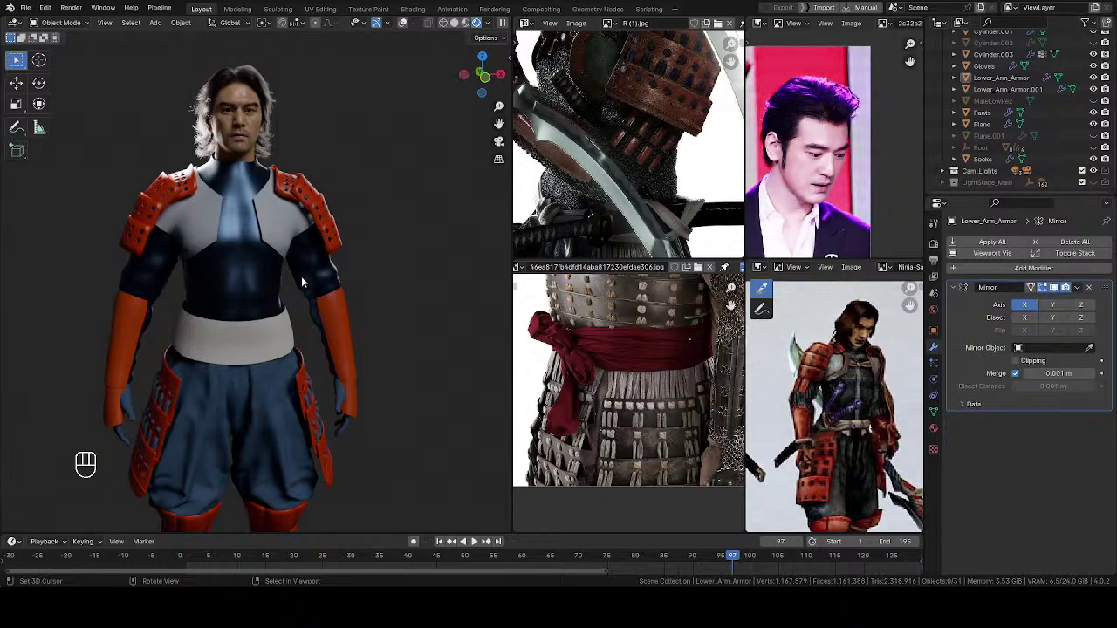
{"action": "middle_click_drag", "start_coordinate": [299, 277], "coordinate": [274, 277]}
{"action": "middle_click_drag", "start_coordinate": [274, 278], "coordinate": [279, 87], "text": "shift"}
{"action": "scroll", "coordinate": [279, 284], "scroll_direction": "down", "scroll_amount": 3}
{"action": "middle_click_drag", "start_coordinate": [280, 288], "coordinate": [281, 299]}
Step: Return to solid shading, open the spare armor plate by the feet for mesh editing and move its selected vertices along Y
{"action": "key", "text": "z"}
{"action": "middle_click_drag", "start_coordinate": [244, 342], "coordinate": [275, 374]}
{"action": "right_click", "coordinate": [259, 387]}
{"action": "key", "text": "Tab"}
{"action": "mouse_move", "coordinate": [375, 373]}
{"action": "middle_mouse_down", "text": "ctrl"}
{"action": "mouse_move", "coordinate": [328, 386]}
{"action": "mouse_move", "coordinate": [335, 232]}
{"action": "mouse_move", "coordinate": [336, 262]}
{"action": "middle_mouse_up", "text": "ctrl"}
{"action": "key", "text": "z"}
{"action": "middle_click_drag", "start_coordinate": [337, 261], "coordinate": [365, 274]}
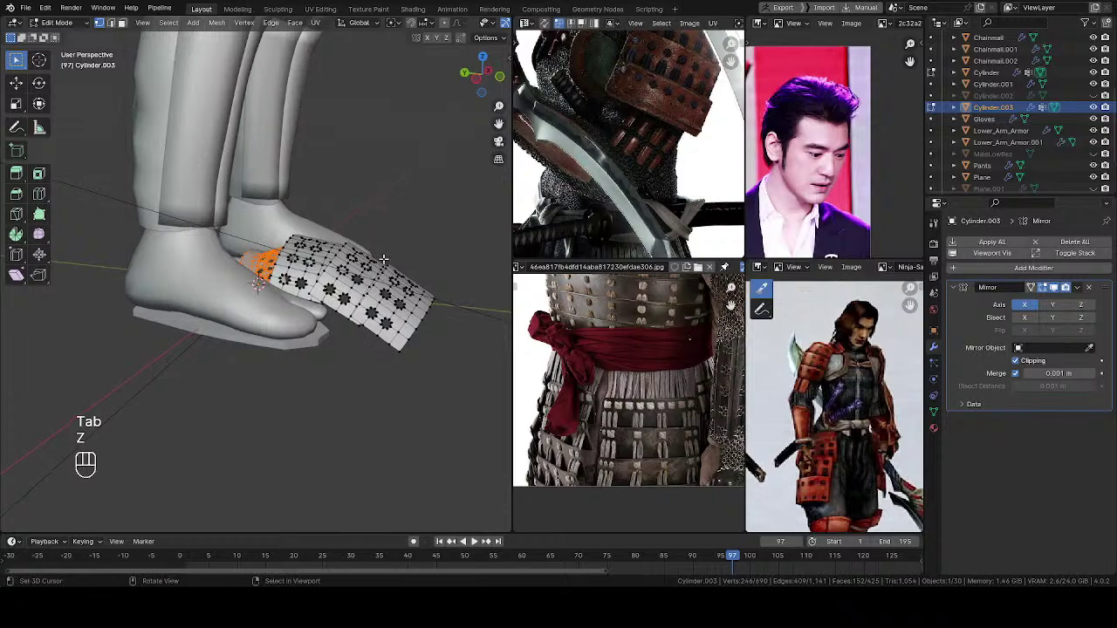
{"action": "key", "text": "g"}
{"action": "key", "text": "y"}
{"action": "left_click", "coordinate": [373, 264]}
{"action": "key", "text": "Tab"}
Step: Save the file and return the full-body view to rendered shading
{"action": "middle_click_drag", "start_coordinate": [342, 324], "coordinate": [304, 515], "text": "ctrl"}
{"action": "middle_click_drag", "start_coordinate": [393, 376], "coordinate": [264, 425]}
{"action": "scroll", "coordinate": [264, 425], "scroll_direction": "up", "scroll_amount": 4}
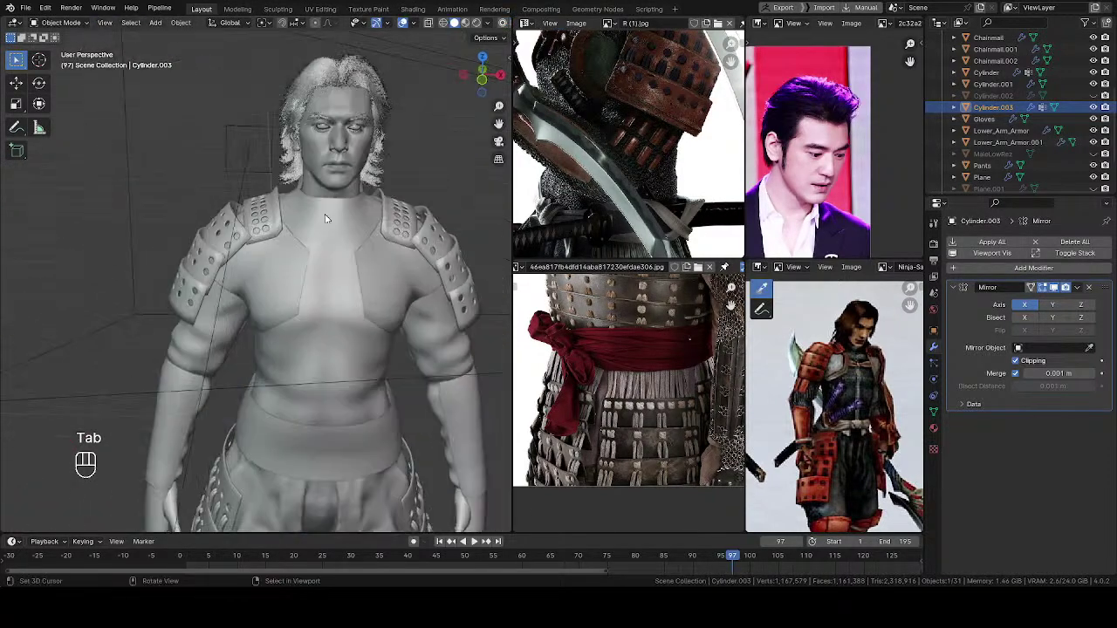
{"action": "key", "text": "ctrl+s"}
{"action": "middle_click_drag", "start_coordinate": [305, 309], "coordinate": [363, 289]}
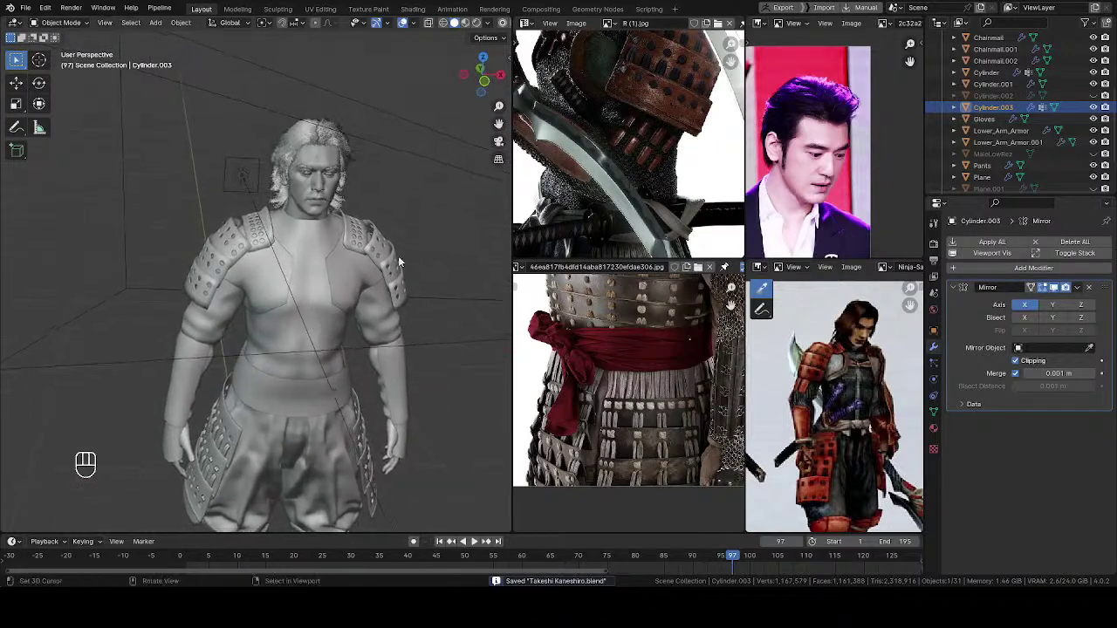
{"action": "middle_click_drag", "start_coordinate": [550, 140], "coordinate": [558, 229]}
{"action": "key", "text": "ctrl+s"}
{"action": "mouse_move", "coordinate": [255, 284]}
{"action": "middle_mouse_down", "text": "ctrl"}
{"action": "mouse_move", "coordinate": [236, 375]}
{"action": "mouse_move", "coordinate": [245, 260]}
{"action": "mouse_move", "coordinate": [245, 285]}
{"action": "middle_mouse_up", "text": "ctrl"}
{"action": "key", "text": "z"}
{"action": "key", "text": "z"}
{"action": "left_click", "coordinate": [381, 210]}
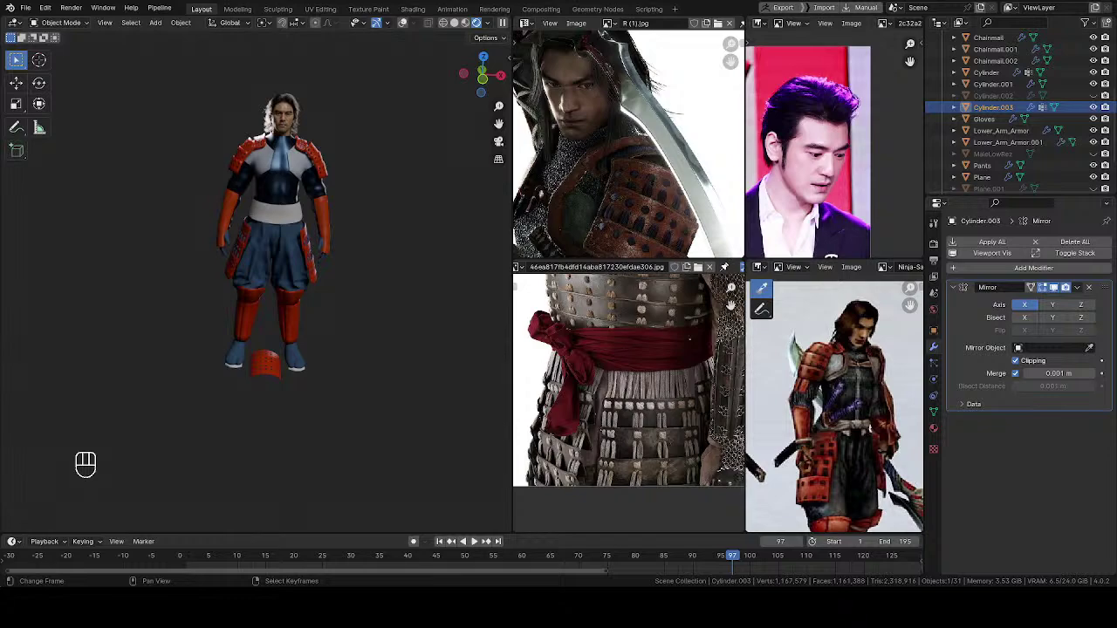
Step: Compare the rendered character in three-quarter view with the shoulder, torso and full-figure armor reference images
{"action": "middle_click_drag", "start_coordinate": [247, 281], "coordinate": [277, 262]}
{"action": "middle_click_drag", "start_coordinate": [278, 262], "coordinate": [292, 330], "text": "shift"}
{"action": "scroll", "coordinate": [323, 310], "scroll_direction": "up", "scroll_amount": 2}
{"action": "middle_click_drag", "start_coordinate": [339, 299], "coordinate": [278, 422]}
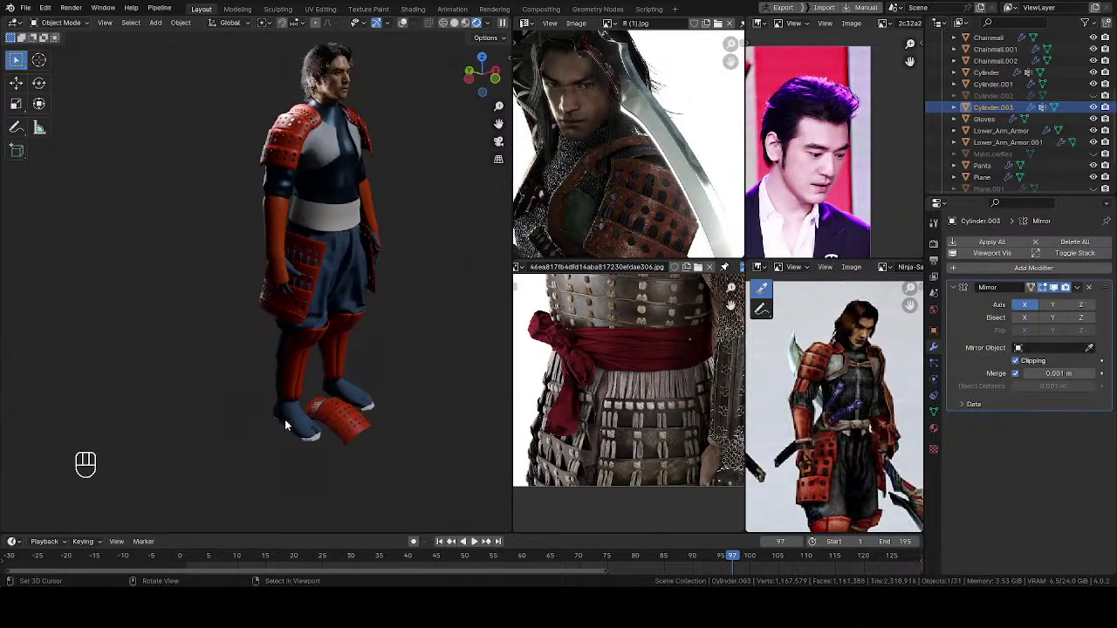
{"action": "middle_click_drag", "start_coordinate": [834, 415], "coordinate": [835, 442]}
{"action": "middle_click_drag", "start_coordinate": [624, 209], "coordinate": [640, 124]}
{"action": "mouse_move", "coordinate": [641, 496]}
{"action": "middle_mouse_down"}
{"action": "mouse_move", "coordinate": [640, 340]}
{"action": "mouse_move", "coordinate": [641, 511]}
{"action": "middle_mouse_up"}
{"action": "middle_click_drag", "start_coordinate": [642, 312], "coordinate": [642, 413]}
{"action": "middle_click_drag", "start_coordinate": [815, 206], "coordinate": [875, 158]}
Step: Load the blue full-body samurai armor reference in place of the portrait photo and inspect its details
{"action": "left_click", "coordinate": [1105, 203]}
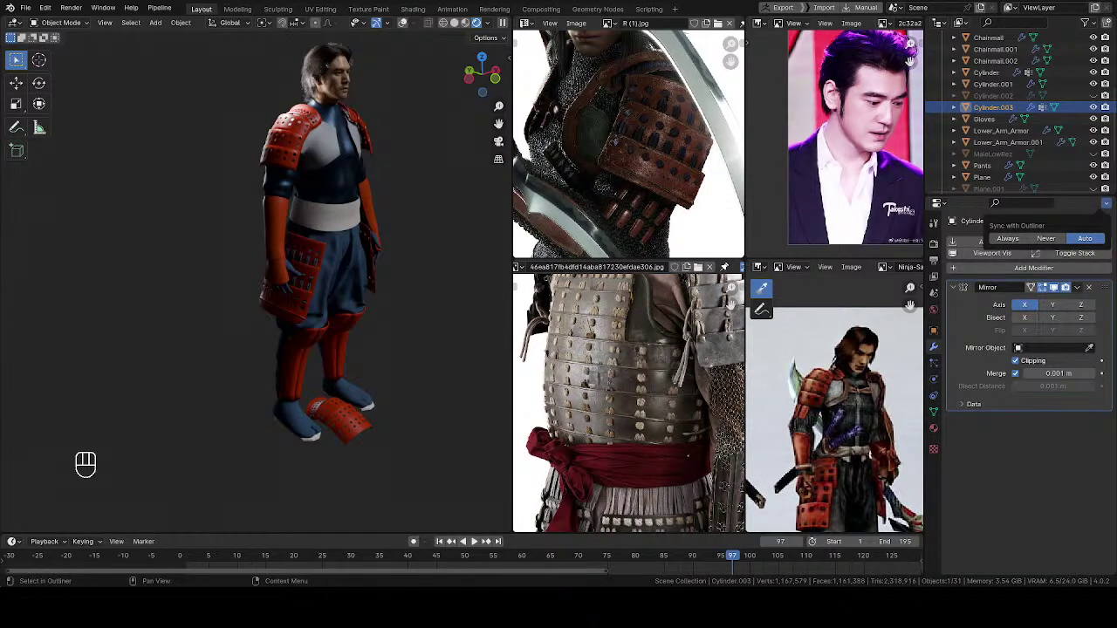
{"action": "scroll", "coordinate": [855, 131], "scroll_direction": "down", "scroll_amount": 3}
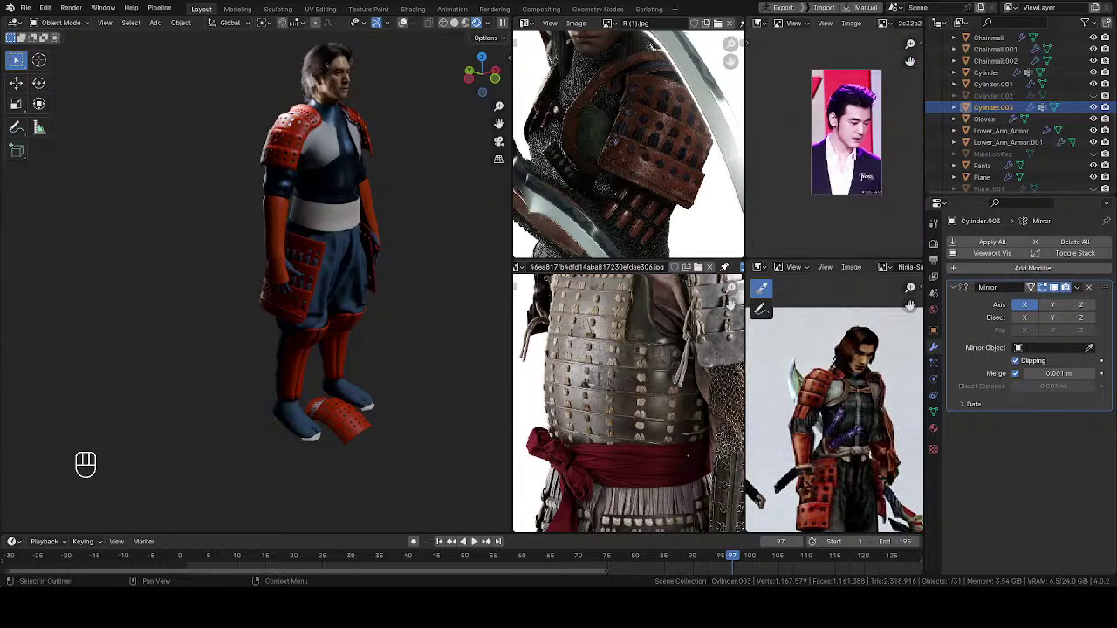
{"action": "left_click_drag", "start_coordinate": [1115, 148], "coordinate": [842, 157]}
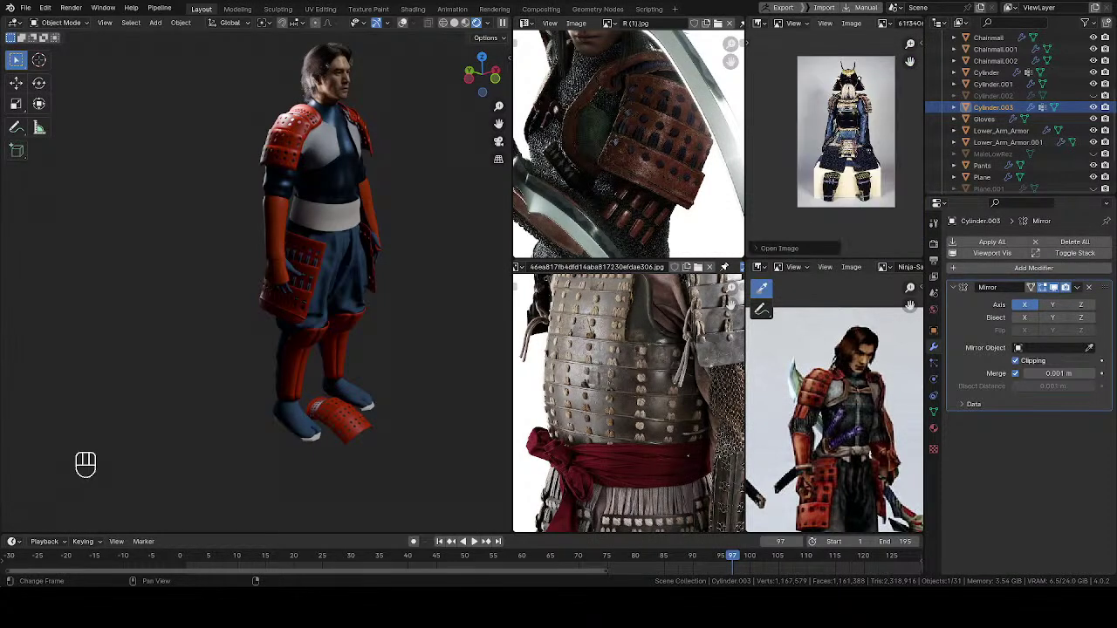
{"action": "scroll", "coordinate": [842, 166], "scroll_direction": "up", "scroll_amount": 5}
{"action": "middle_click_drag", "start_coordinate": [843, 209], "coordinate": [836, 137]}
{"action": "scroll", "coordinate": [836, 137], "scroll_direction": "up", "scroll_amount": 2}
{"action": "middle_click_drag", "start_coordinate": [847, 187], "coordinate": [828, 171]}
Step: Replace the blue armor reference with the red samurai armor image and inspect its gauntlets and skirt plates
{"action": "left_click_drag", "start_coordinate": [1116, 158], "coordinate": [823, 139]}
{"action": "middle_click_drag", "start_coordinate": [823, 139], "coordinate": [822, 54]}
{"action": "middle_click_drag", "start_coordinate": [864, 192], "coordinate": [791, 146]}
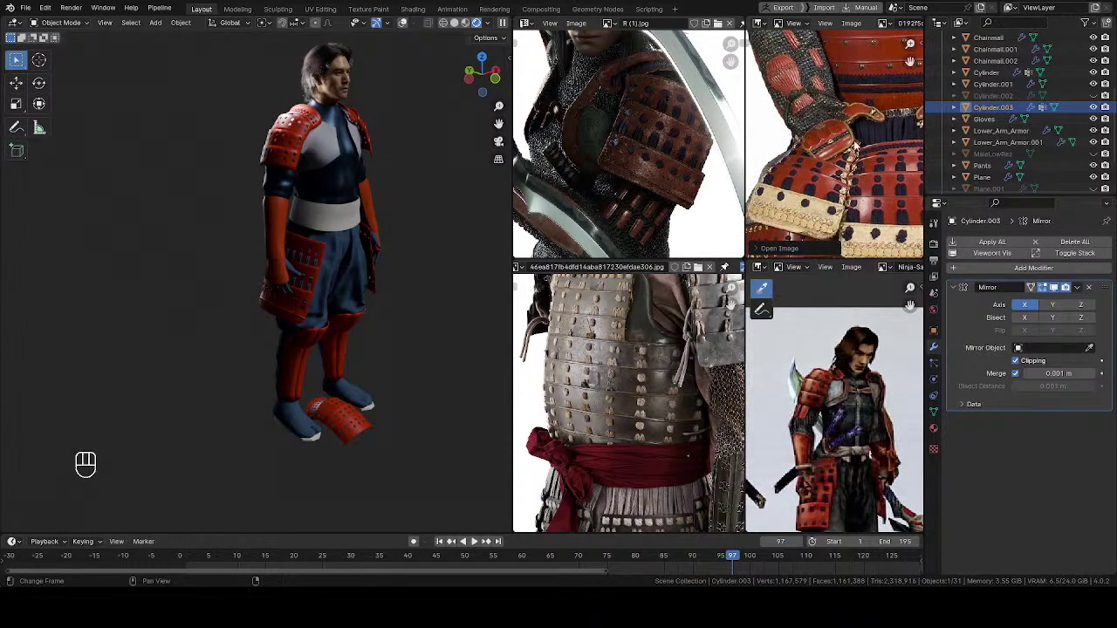
{"action": "middle_click_drag", "start_coordinate": [860, 186], "coordinate": [806, 92]}
{"action": "middle_click_drag", "start_coordinate": [818, 188], "coordinate": [788, 63]}
{"action": "middle_click_drag", "start_coordinate": [878, 196], "coordinate": [867, 275]}
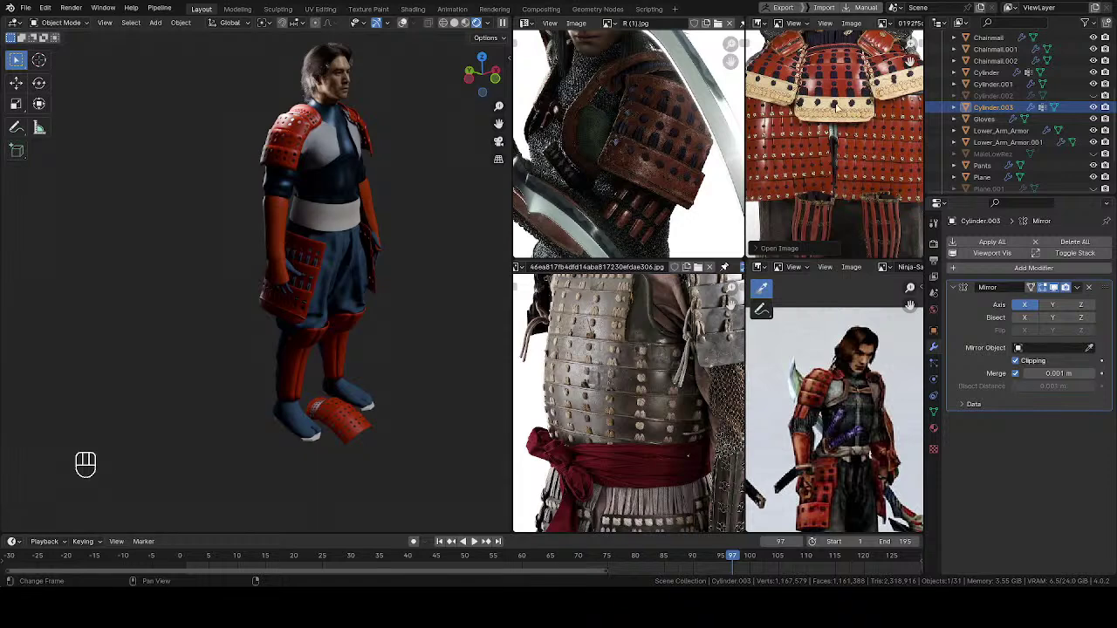
Step: Examine the skirt plates, chest plate and lacing on the red samurai armor reference
{"action": "scroll", "coordinate": [836, 107], "scroll_direction": "up", "scroll_amount": 5}
{"action": "scroll", "coordinate": [816, 145], "scroll_direction": "down", "scroll_amount": 6}
{"action": "mouse_move", "coordinate": [821, 148]}
{"action": "middle_mouse_down"}
{"action": "mouse_move", "coordinate": [836, 175]}
{"action": "mouse_move", "coordinate": [829, 144]}
{"action": "middle_mouse_up"}
{"action": "scroll", "coordinate": [836, 166], "scroll_direction": "down", "scroll_amount": 3}
{"action": "scroll", "coordinate": [835, 174], "scroll_direction": "up", "scroll_amount": 2}
{"action": "middle_click_drag", "start_coordinate": [838, 192], "coordinate": [829, 173]}
{"action": "middle_click_drag", "start_coordinate": [850, 124], "coordinate": [834, 168]}
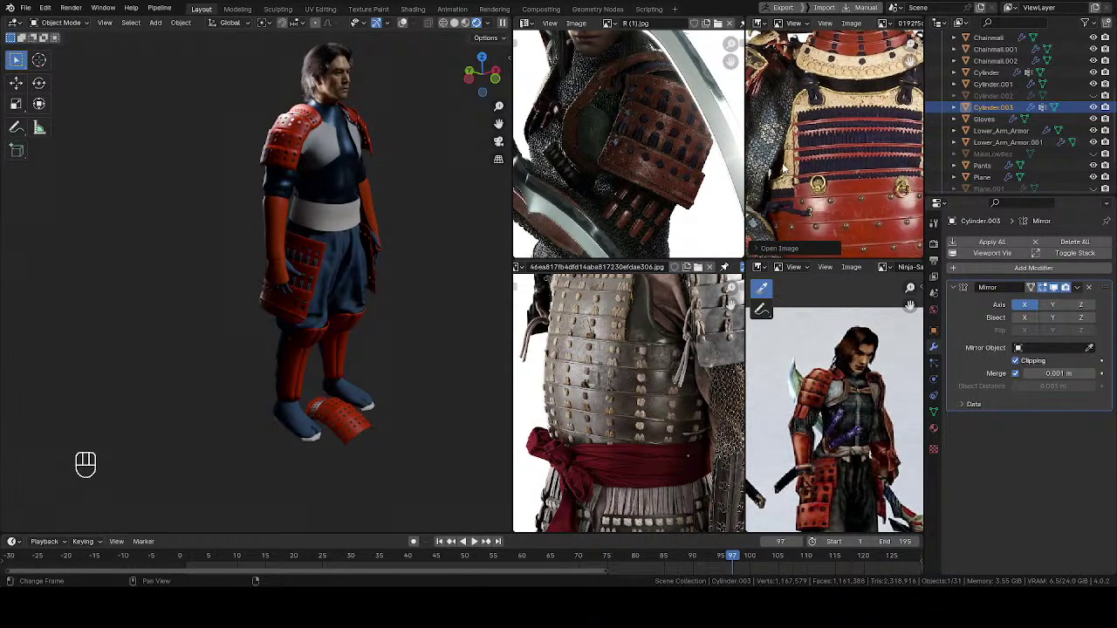
Step: Compare the rendered character with the red samurai cuirass reference and the torso of the game character reference
{"action": "middle_click_drag", "start_coordinate": [361, 261], "coordinate": [305, 262]}
{"action": "middle_click_drag", "start_coordinate": [306, 262], "coordinate": [381, 256]}
{"action": "middle_click_drag", "start_coordinate": [306, 236], "coordinate": [273, 220]}
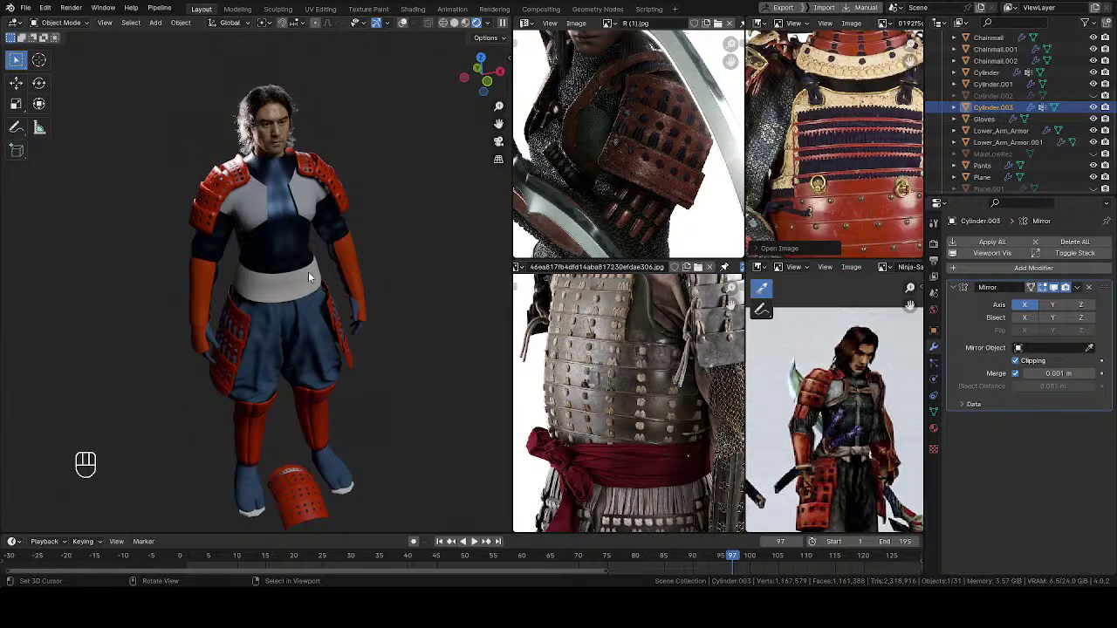
{"action": "middle_click_drag", "start_coordinate": [805, 206], "coordinate": [792, 122]}
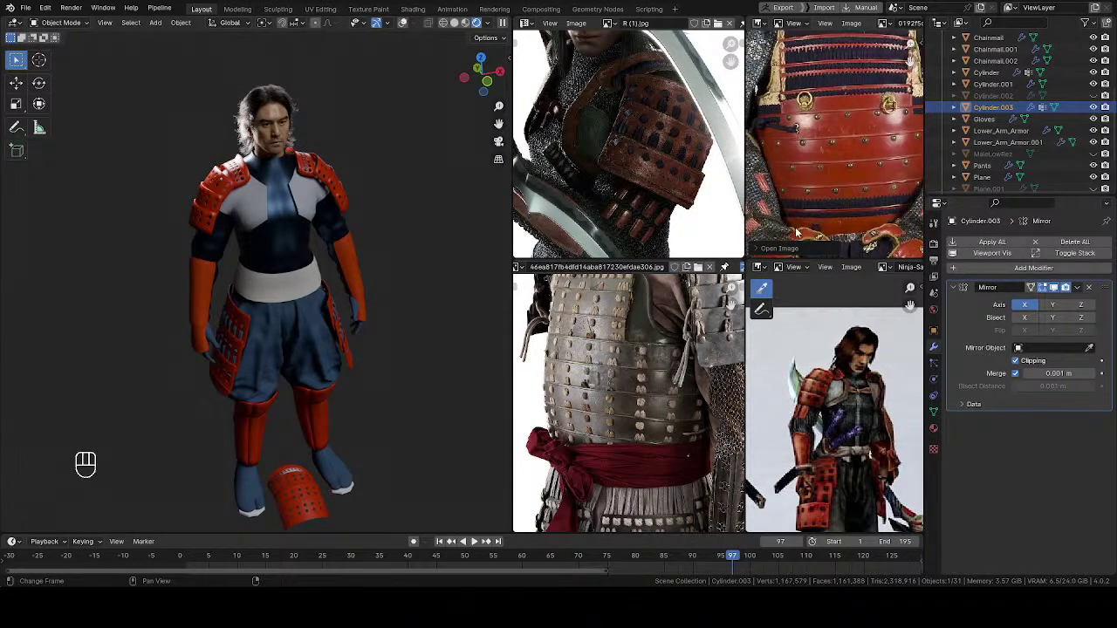
{"action": "middle_click_drag", "start_coordinate": [336, 298], "coordinate": [329, 220]}
{"action": "middle_click_drag", "start_coordinate": [852, 421], "coordinate": [852, 358]}
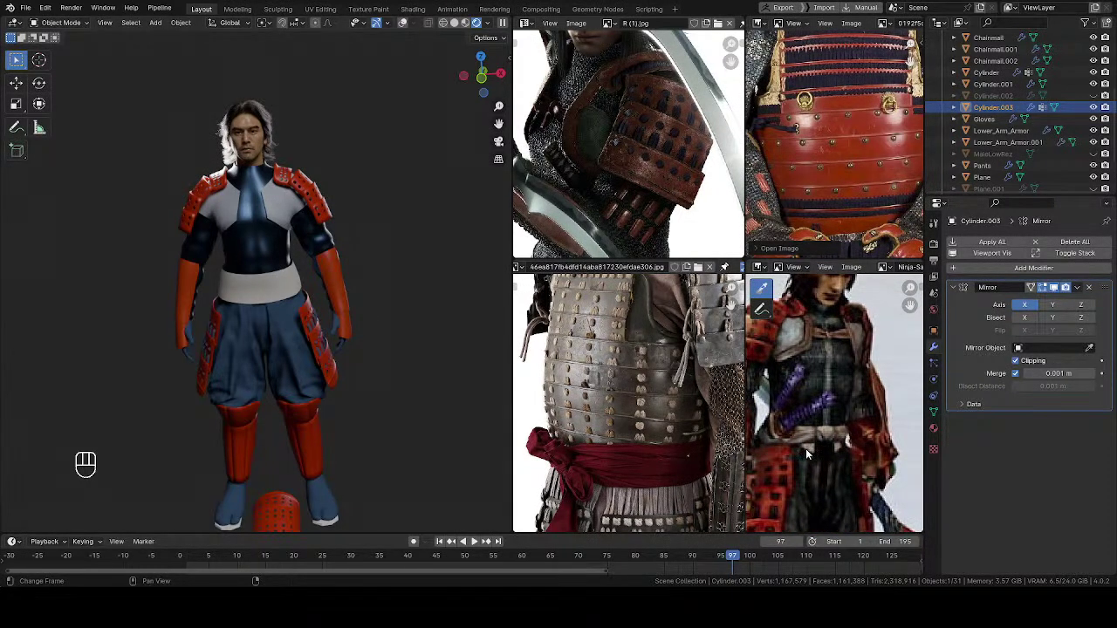
{"action": "middle_click_drag", "start_coordinate": [818, 153], "coordinate": [861, 148]}
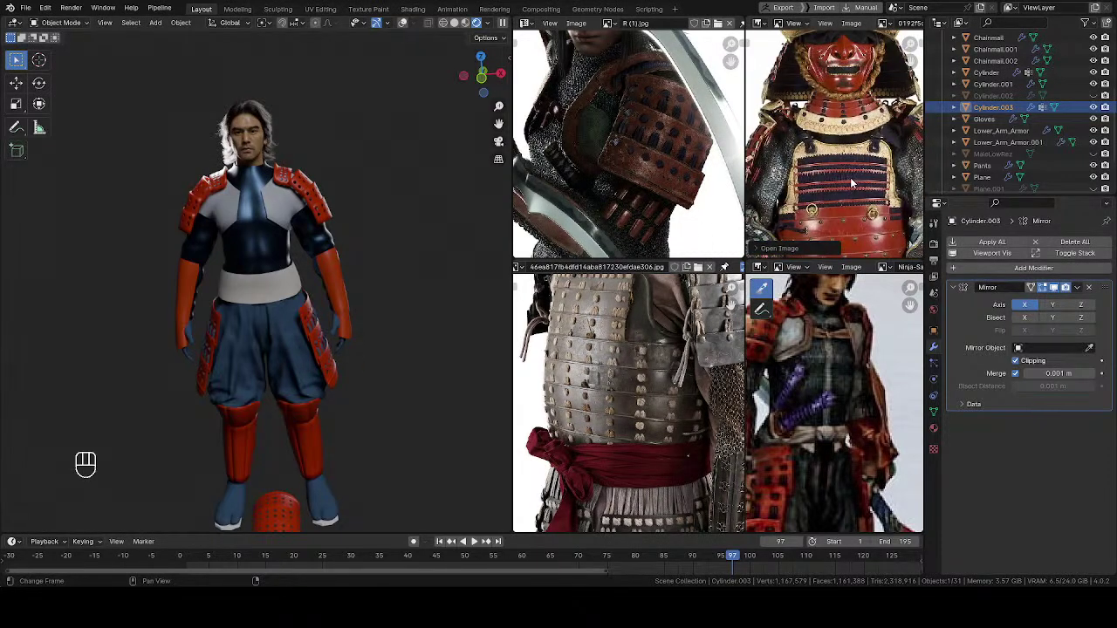
Step: Examine the character's shoulder plates and bare chest area from the side, back and front
{"action": "middle_click_drag", "start_coordinate": [232, 288], "coordinate": [345, 152]}
{"action": "middle_click_drag", "start_coordinate": [345, 153], "coordinate": [360, 281], "text": "ctrl"}
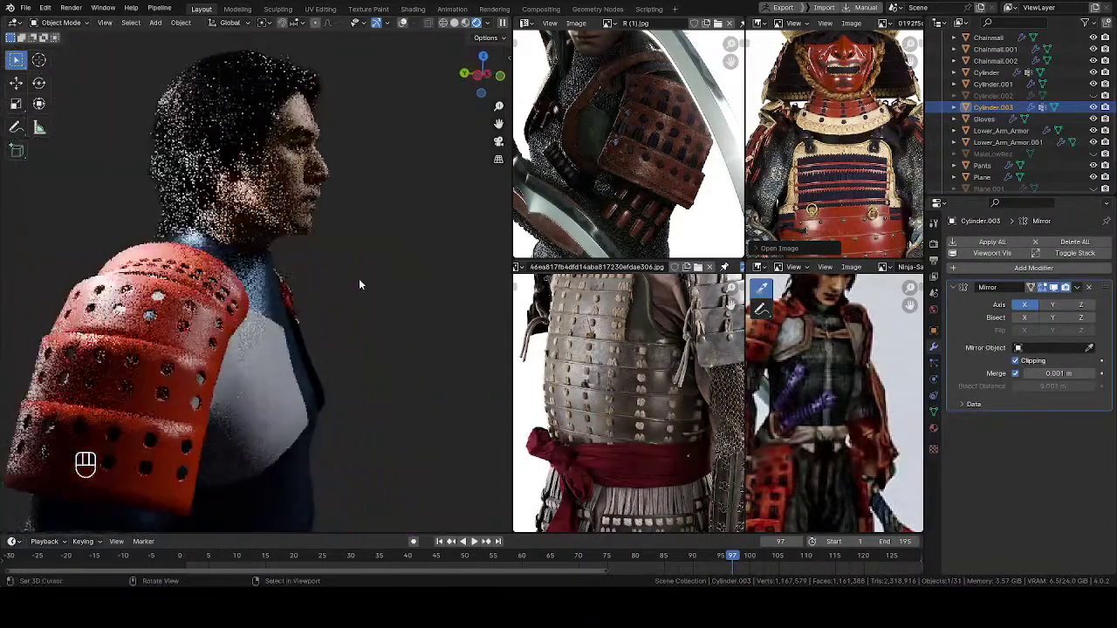
{"action": "middle_click_drag", "start_coordinate": [261, 280], "coordinate": [459, 299]}
{"action": "middle_click_drag", "start_coordinate": [301, 349], "coordinate": [414, 389]}
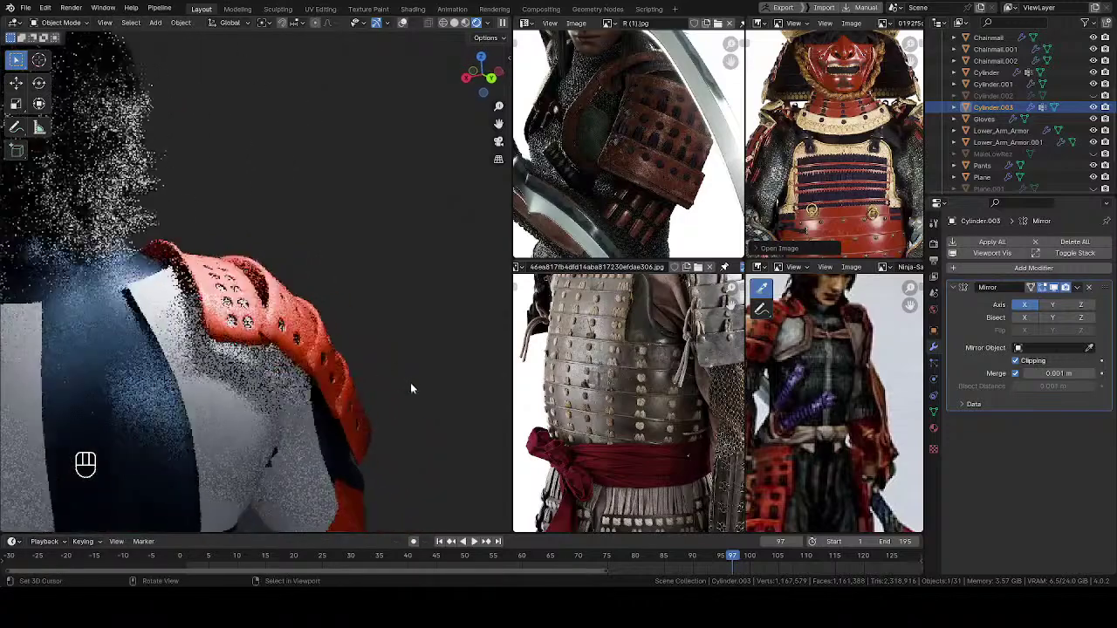
{"action": "middle_click_drag", "start_coordinate": [212, 333], "coordinate": [393, 331]}
{"action": "scroll", "coordinate": [366, 317], "scroll_direction": "down", "scroll_amount": 3}
{"action": "scroll", "coordinate": [331, 361], "scroll_direction": "down", "scroll_amount": 1}
{"action": "mouse_move", "coordinate": [330, 363]}
{"action": "middle_mouse_down"}
{"action": "mouse_move", "coordinate": [360, 339]}
{"action": "mouse_move", "coordinate": [323, 356]}
{"action": "mouse_move", "coordinate": [366, 359]}
{"action": "mouse_move", "coordinate": [346, 292]}
{"action": "mouse_move", "coordinate": [119, 325]}
{"action": "mouse_move", "coordinate": [262, 312]}
{"action": "mouse_move", "coordinate": [241, 324]}
{"action": "mouse_move", "coordinate": [229, 297]}
{"action": "mouse_move", "coordinate": [320, 316]}
{"action": "mouse_move", "coordinate": [267, 294]}
{"action": "mouse_move", "coordinate": [299, 324]}
{"action": "mouse_move", "coordinate": [325, 294]}
{"action": "mouse_move", "coordinate": [250, 311]}
{"action": "mouse_move", "coordinate": [306, 262]}
{"action": "middle_mouse_up"}
Step: Save the file and switch the viewport from rendered to solid shading
{"action": "key", "text": "ctrl+s"}
{"action": "key", "text": "z"}
{"action": "left_click", "coordinate": [384, 292]}
{"action": "mouse_move", "coordinate": [328, 306]}
{"action": "middle_mouse_down"}
{"action": "mouse_move", "coordinate": [235, 298]}
{"action": "mouse_move", "coordinate": [269, 263]}
{"action": "mouse_move", "coordinate": [264, 250]}
{"action": "mouse_move", "coordinate": [293, 255]}
{"action": "mouse_move", "coordinate": [272, 286]}
{"action": "middle_mouse_up"}
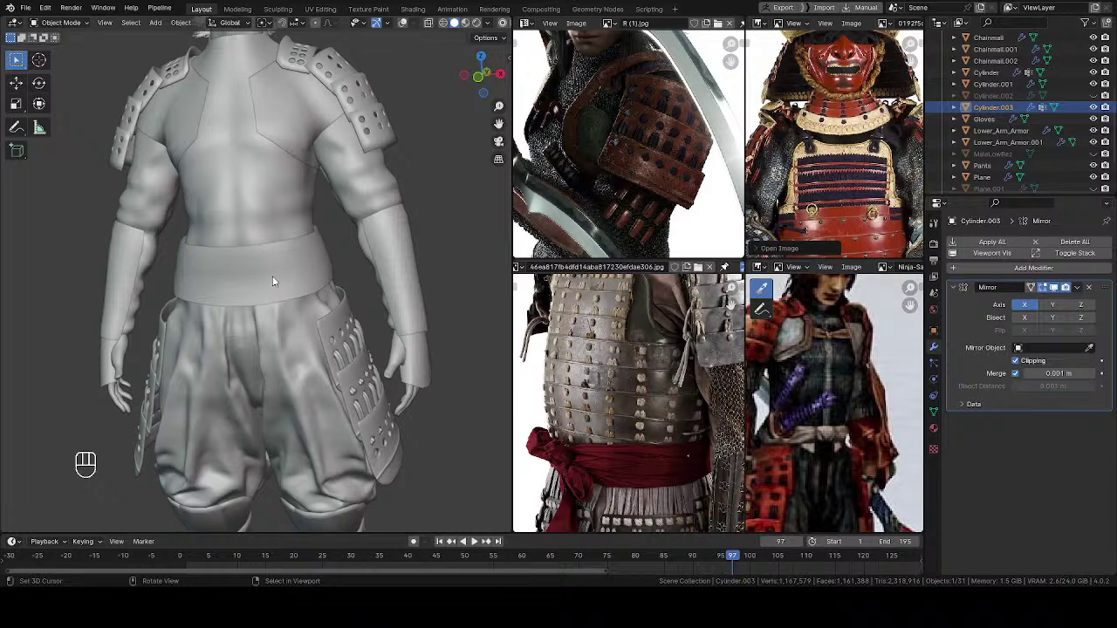
Step: Show the viewport overlays, deselect everything and hide the Cam_Lights collection
{"action": "key", "text": "z"}
{"action": "scroll", "coordinate": [289, 131], "scroll_direction": "down", "scroll_amount": 4}
{"action": "middle_click_drag", "start_coordinate": [354, 223], "coordinate": [372, 236]}
{"action": "key", "text": "alt+a"}
{"action": "scroll", "coordinate": [1034, 131], "scroll_direction": "down", "scroll_amount": 3}
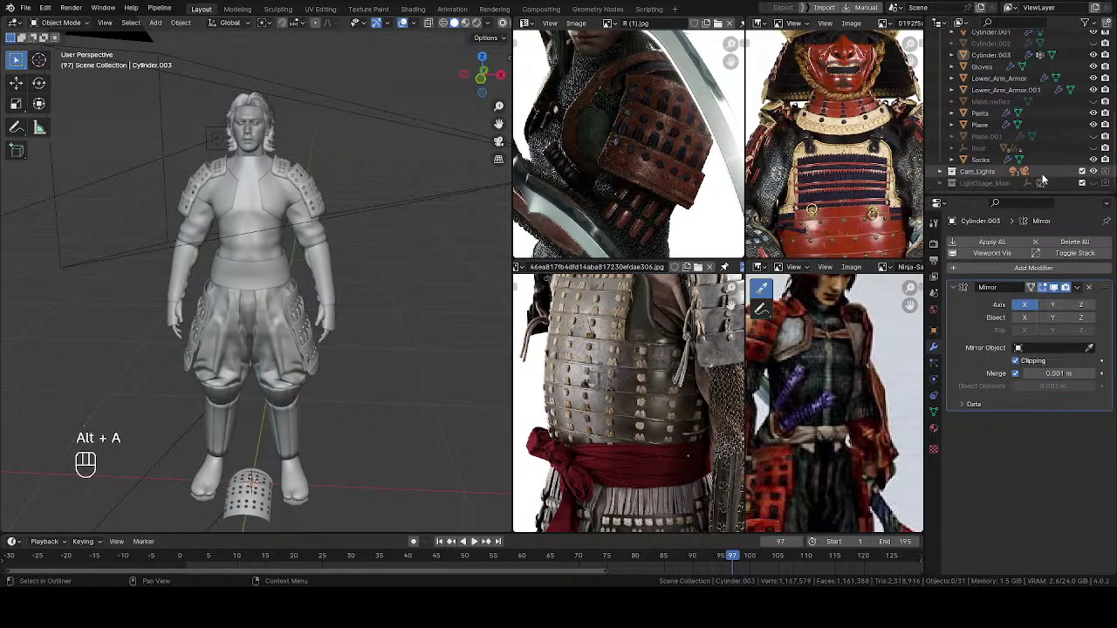
{"action": "left_click", "coordinate": [1094, 172]}
Step: Add a Bezier curve at the character's feet
{"action": "middle_click_drag", "start_coordinate": [276, 276], "coordinate": [298, 289], "text": "shift"}
{"action": "middle_click_drag", "start_coordinate": [297, 290], "coordinate": [301, 228], "text": "ctrl"}
{"action": "middle_click_drag", "start_coordinate": [303, 370], "coordinate": [300, 251], "text": "shift"}
{"action": "middle_click_drag", "start_coordinate": [300, 251], "coordinate": [291, 339]}
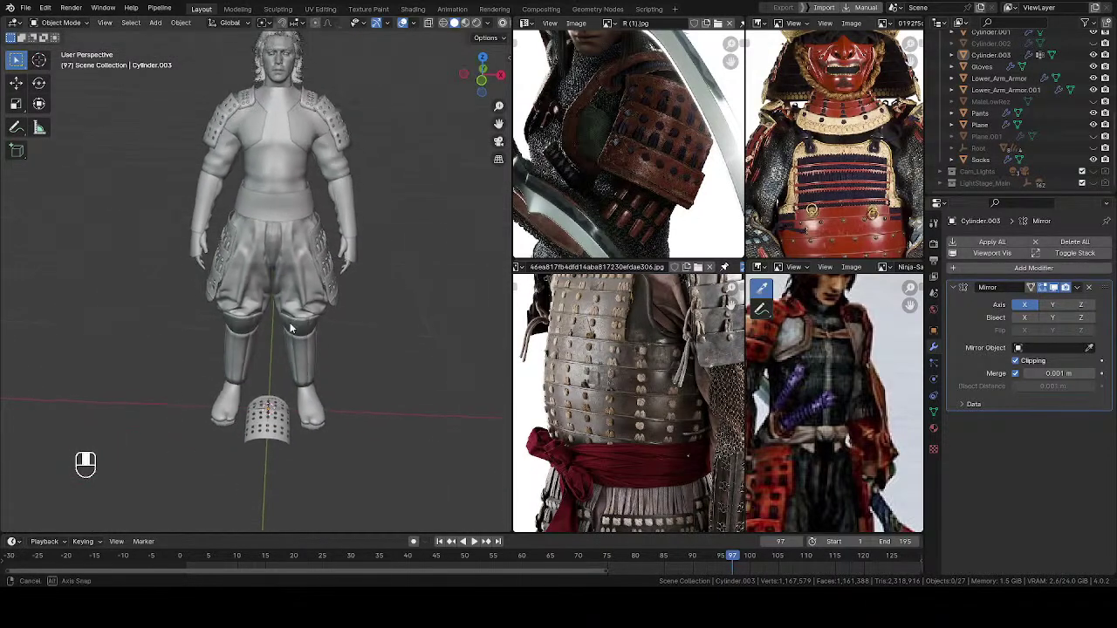
{"action": "key", "text": "shift+a"}
{"action": "mouse_move", "coordinate": [250, 349]}
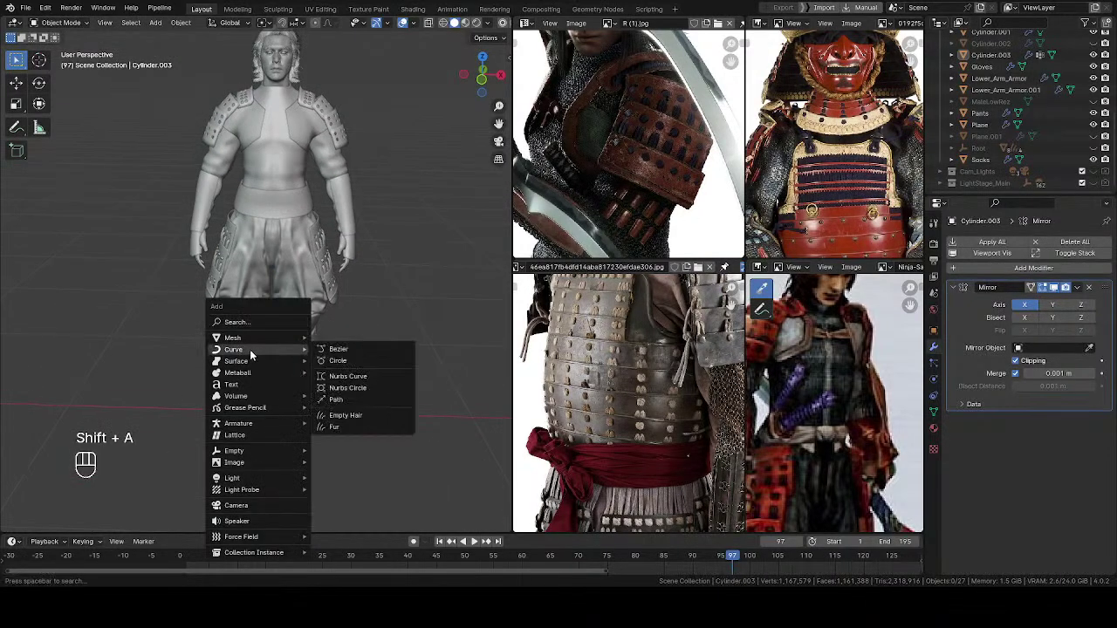
{"action": "left_click", "coordinate": [345, 349]}
{"action": "middle_click_drag", "start_coordinate": [310, 290], "coordinate": [229, 199], "text": "ctrl"}
{"action": "key", "text": "Tab"}
{"action": "key", "text": "Tab"}
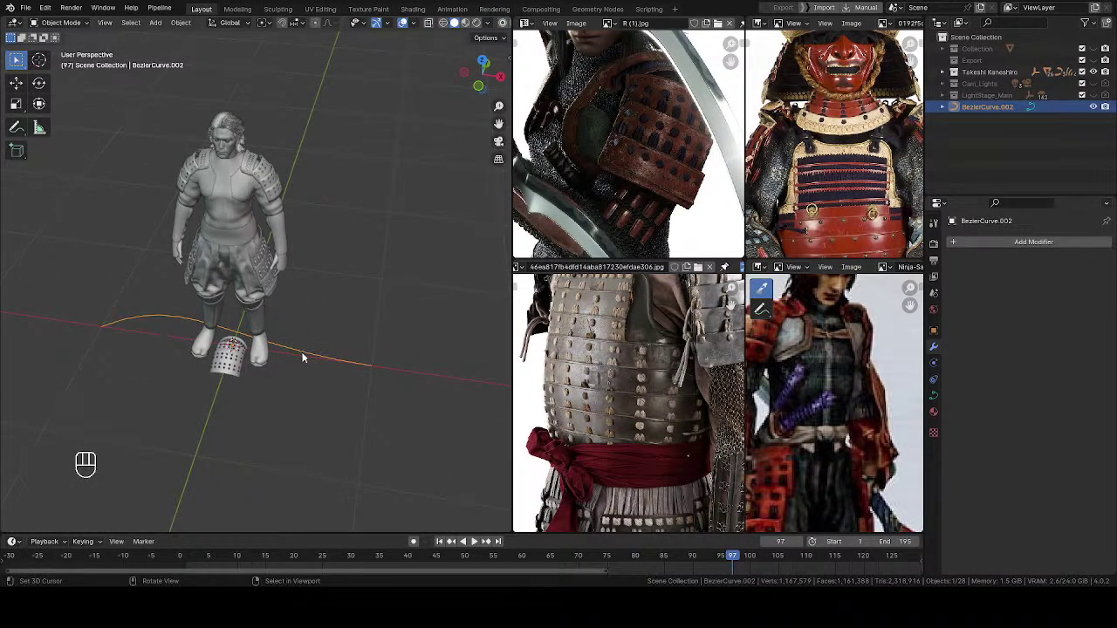
Step: Give the Bezier curve a round bevel with a depth of 0.07 m
{"action": "key", "text": "Tab"}
{"action": "scroll", "coordinate": [326, 317], "scroll_direction": "up", "scroll_amount": 3}
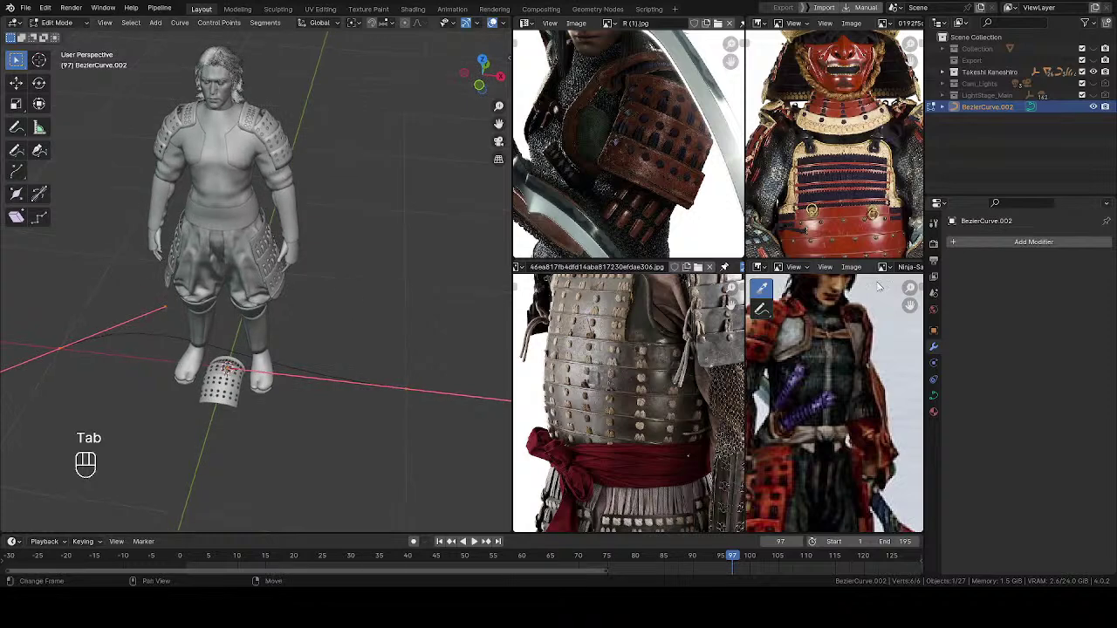
{"action": "left_click", "coordinate": [933, 397]}
{"action": "scroll", "coordinate": [978, 253], "scroll_direction": "down", "scroll_amount": 3}
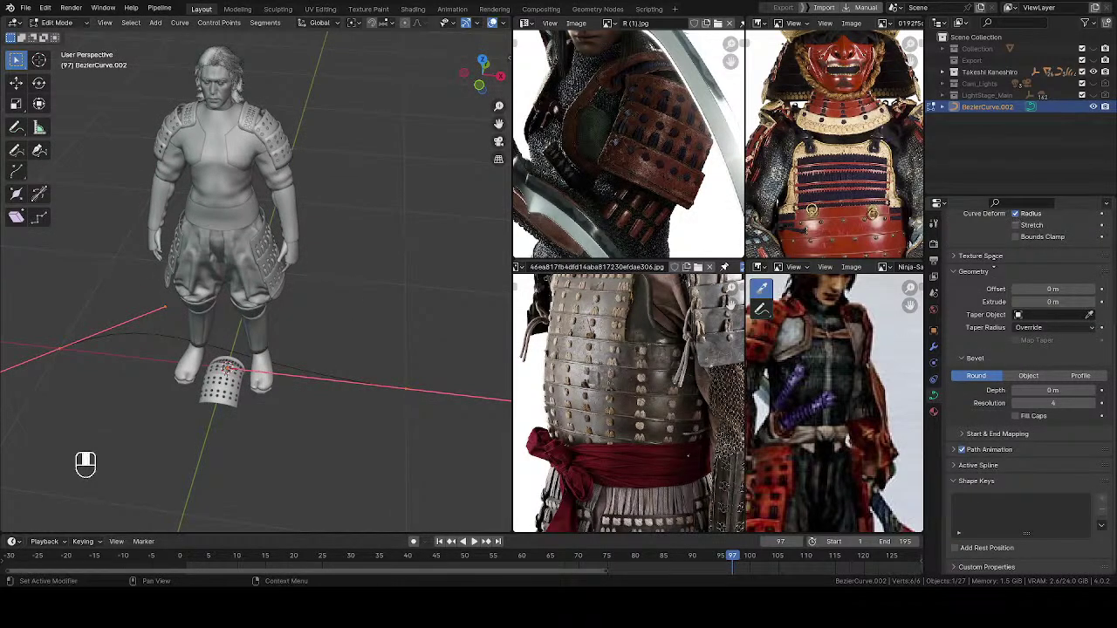
{"action": "left_click", "coordinate": [1094, 394]}
{"action": "left_click", "coordinate": [1095, 394]}
{"action": "left_click", "coordinate": [1094, 394]}
{"action": "left_click", "coordinate": [1095, 395]}
{"action": "left_click", "coordinate": [1094, 394]}
{"action": "middle_click_drag", "start_coordinate": [170, 309], "coordinate": [39, 272]}
{"action": "middle_click_drag", "start_coordinate": [306, 415], "coordinate": [301, 320], "text": "ctrl"}
{"action": "middle_click_drag", "start_coordinate": [1014, 255], "coordinate": [1016, 414]}
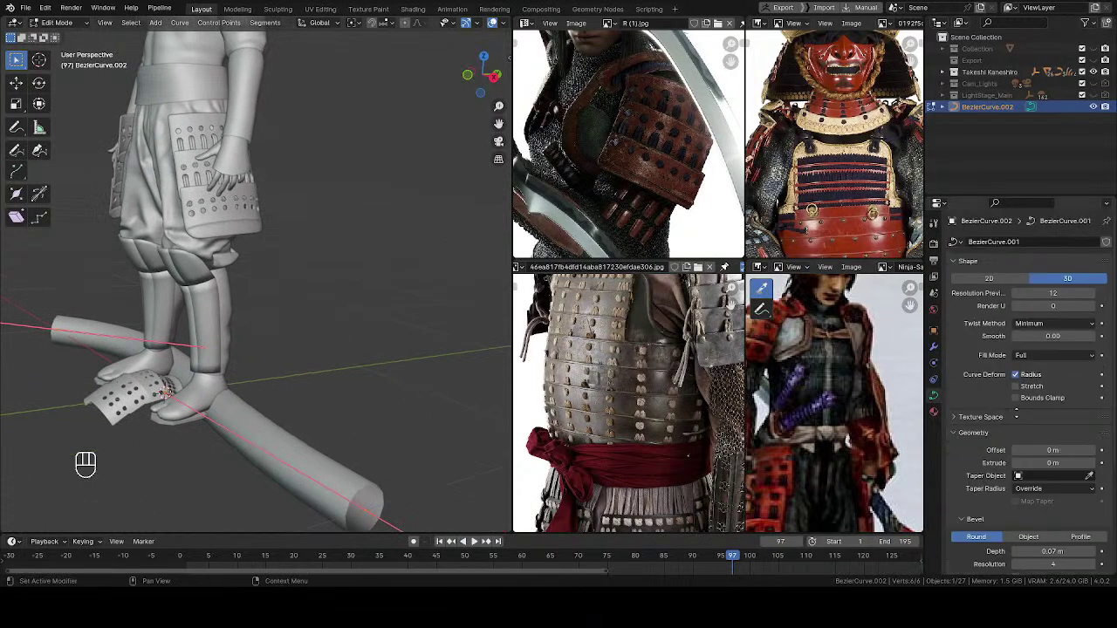
Step: Set the curve's fill mode to Half and check the open tube shape
{"action": "left_click", "coordinate": [1046, 357]}
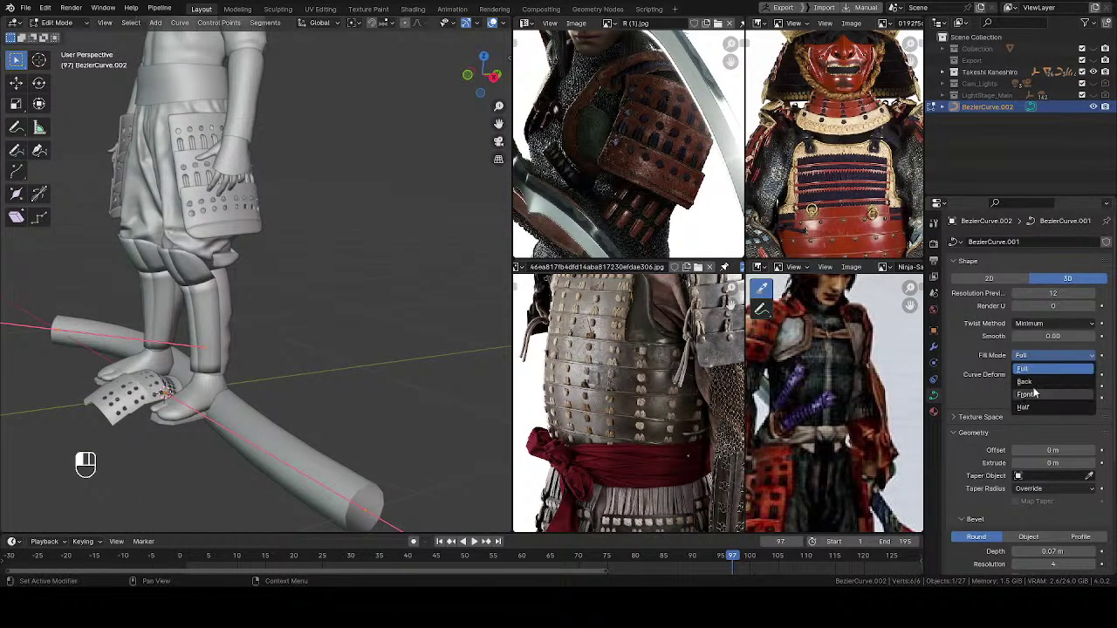
{"action": "left_click", "coordinate": [1031, 408]}
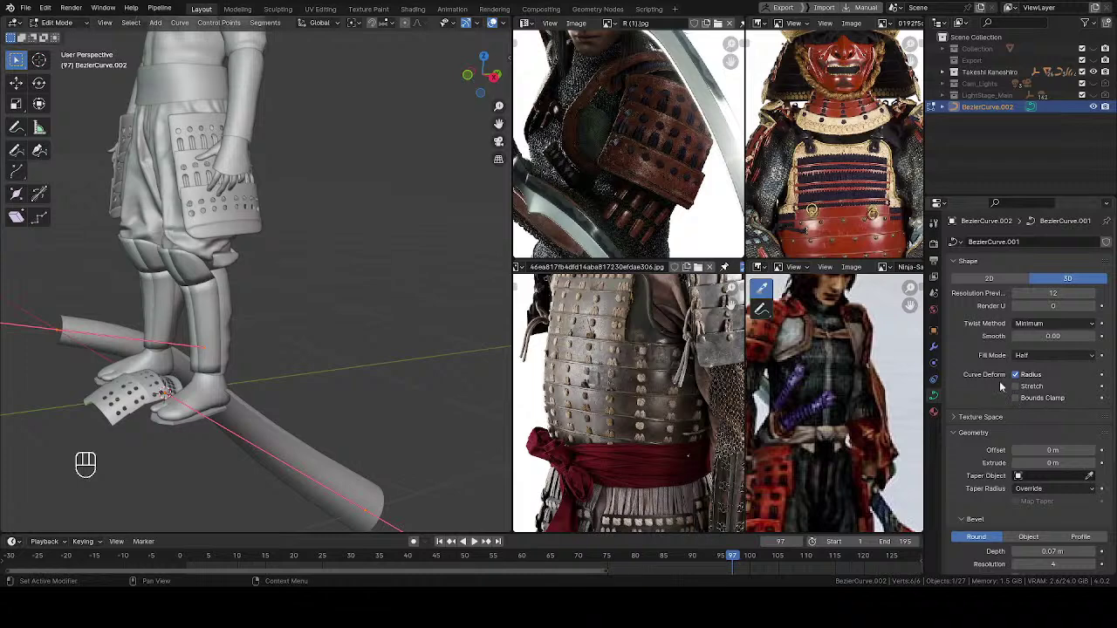
{"action": "middle_click_drag", "start_coordinate": [249, 283], "coordinate": [413, 323], "text": "ctrl"}
{"action": "scroll", "coordinate": [992, 325], "scroll_direction": "down", "scroll_amount": 7}
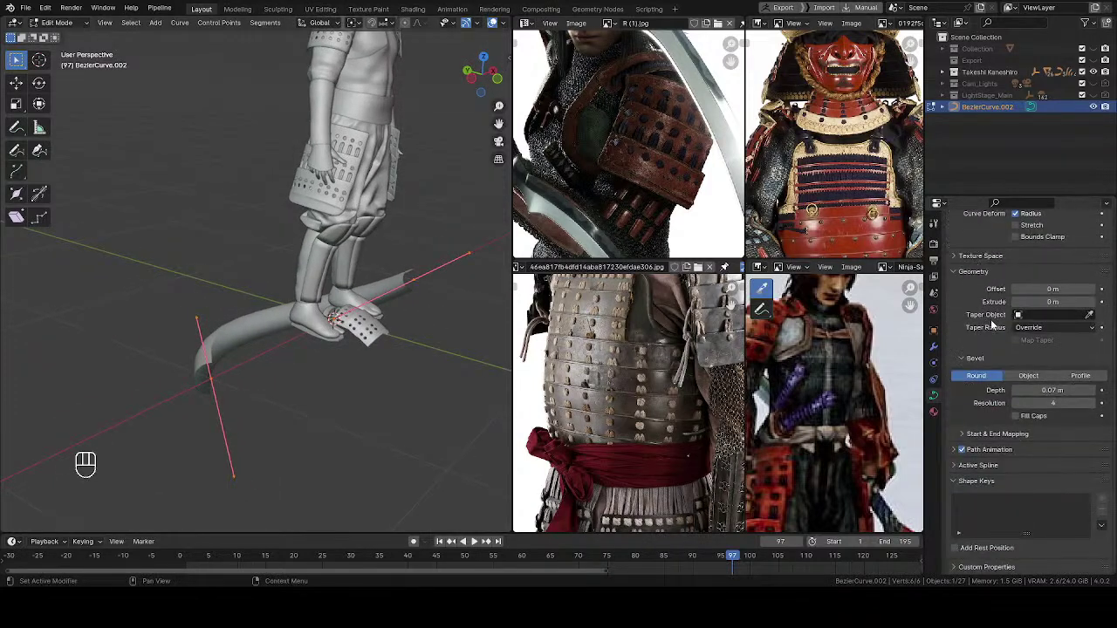
Step: Reset the curve's bevel depth to 0 m and leave curve editing
{"action": "scroll", "coordinate": [990, 385], "scroll_direction": "up", "scroll_amount": 4}
{"action": "scroll", "coordinate": [992, 349], "scroll_direction": "down", "scroll_amount": 3}
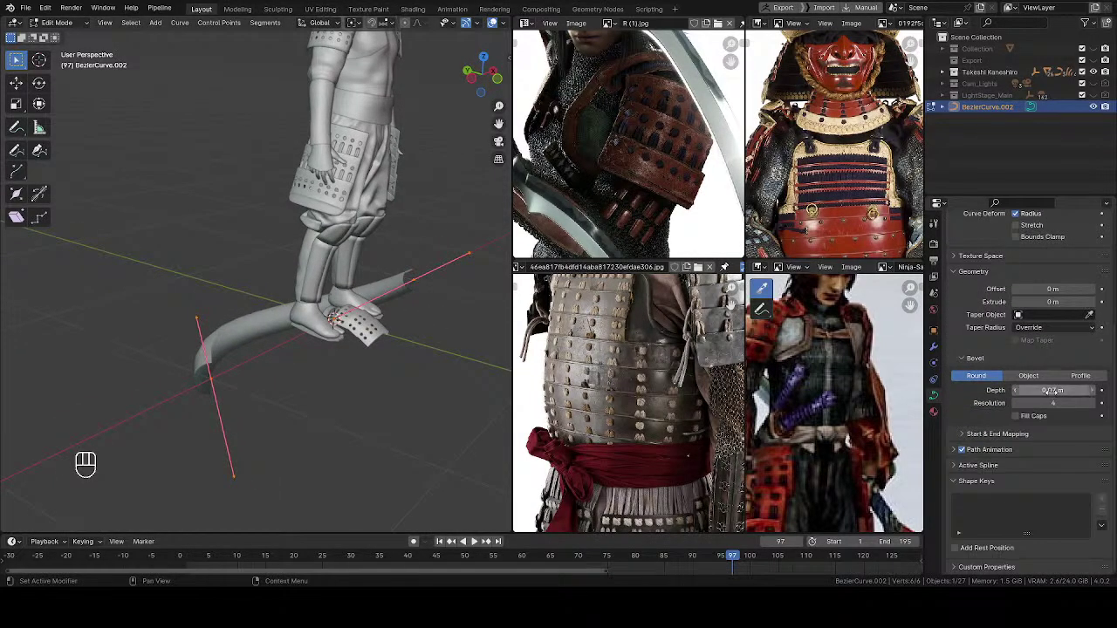
{"action": "left_click_drag", "start_coordinate": [1050, 391], "coordinate": [1041, 400]}
{"action": "key", "text": "Tab"}
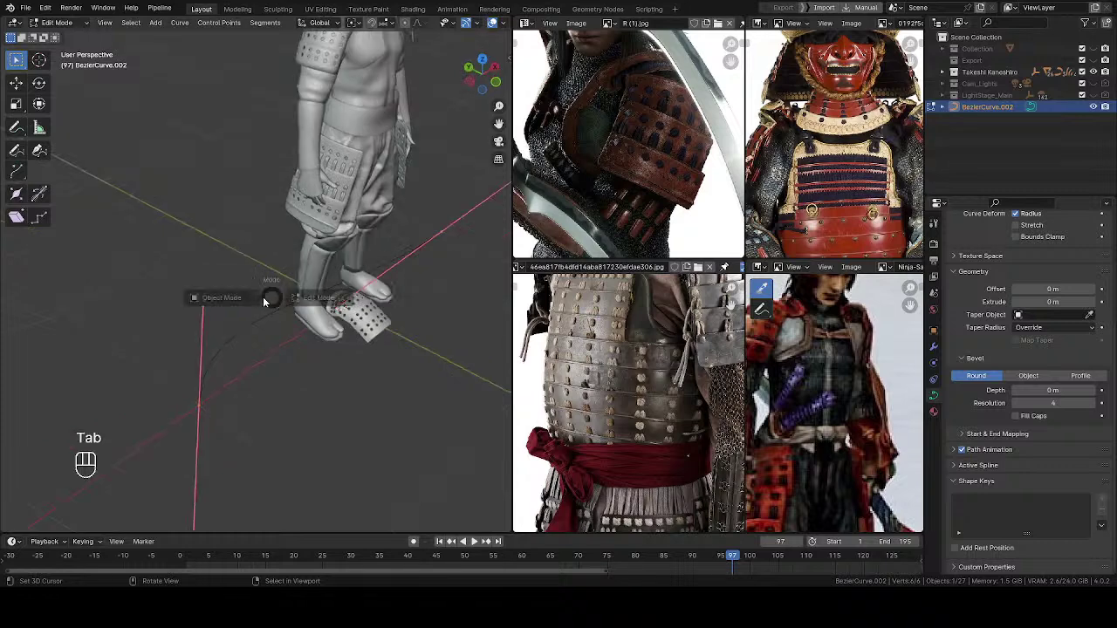
Step: Add a second Bezier curve at the same place as the first one
{"action": "scroll", "coordinate": [275, 305], "scroll_direction": "down", "scroll_amount": 4}
{"action": "key", "text": "a"}
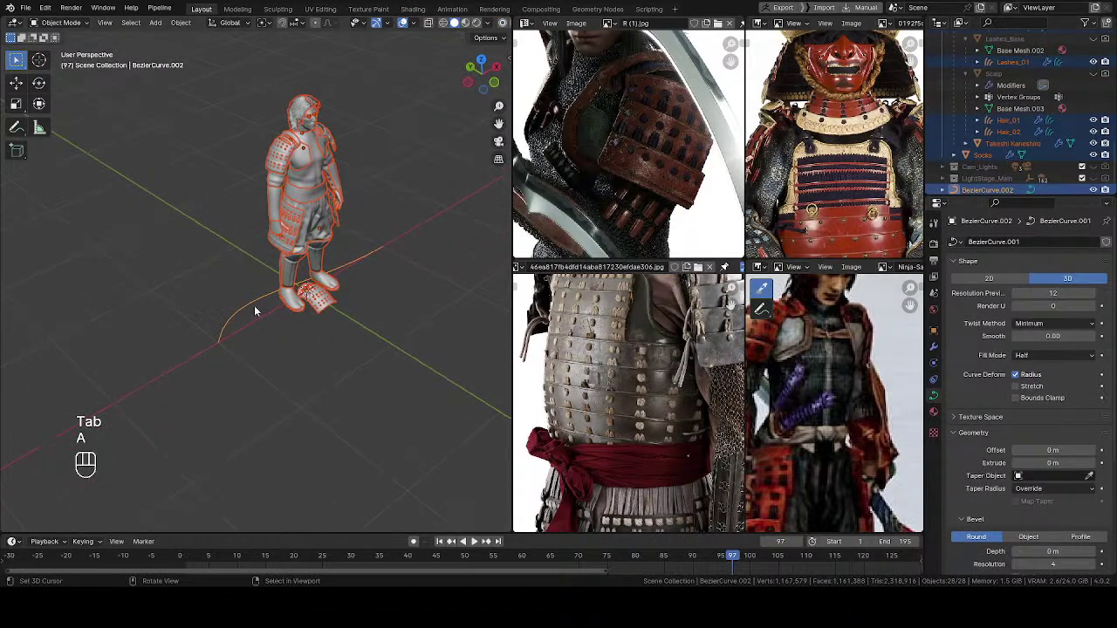
{"action": "left_click", "coordinate": [266, 309]}
{"action": "key", "text": "shift+a"}
{"action": "mouse_move", "coordinate": [266, 308]}
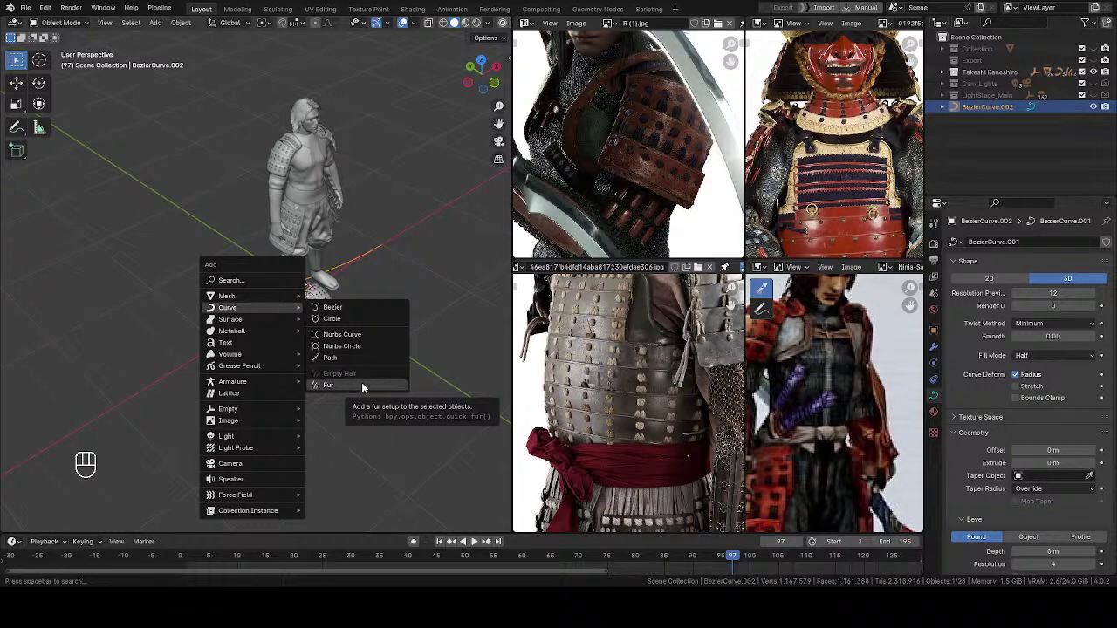
{"action": "left_click", "coordinate": [358, 309]}
{"action": "middle_click_drag", "start_coordinate": [359, 309], "coordinate": [334, 347], "text": "ctrl"}
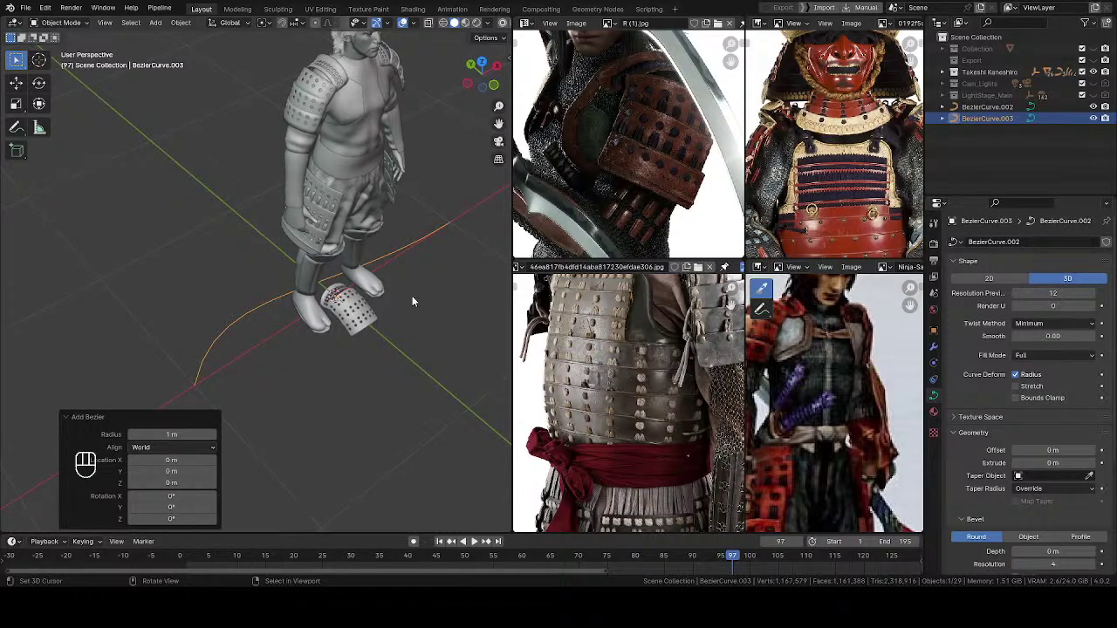
Step: Scale the second curve down to a small profile at the character's feet and adjust its points along the Y axis
{"action": "key", "text": "Tab"}
{"action": "key", "text": "s"}
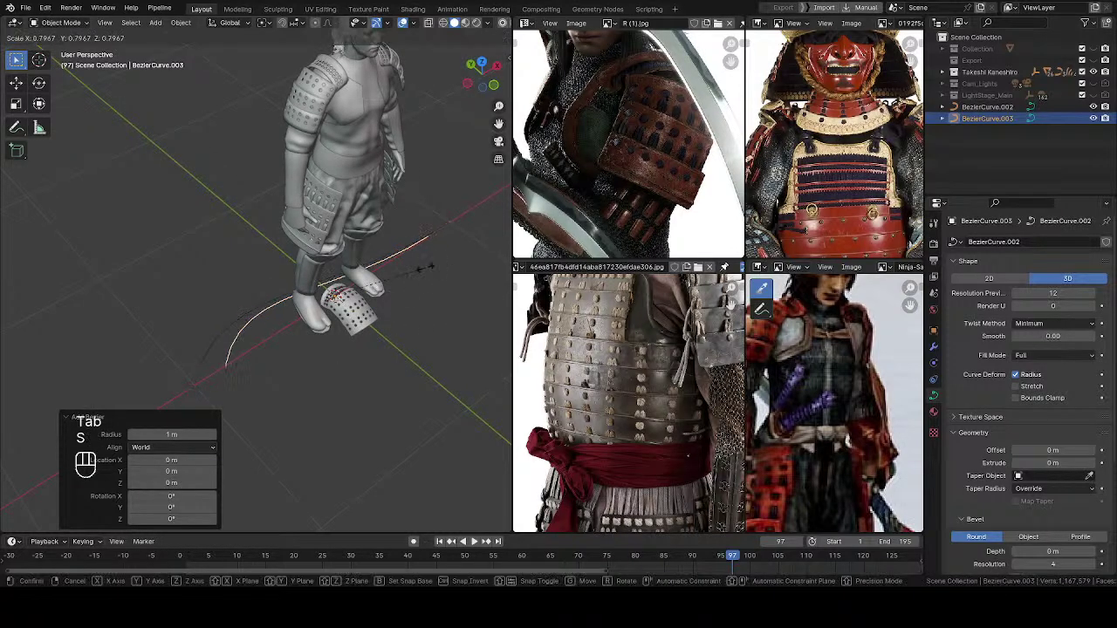
{"action": "key", "text": "s"}
{"action": "key", "text": "Tab"}
{"action": "key", "text": "a"}
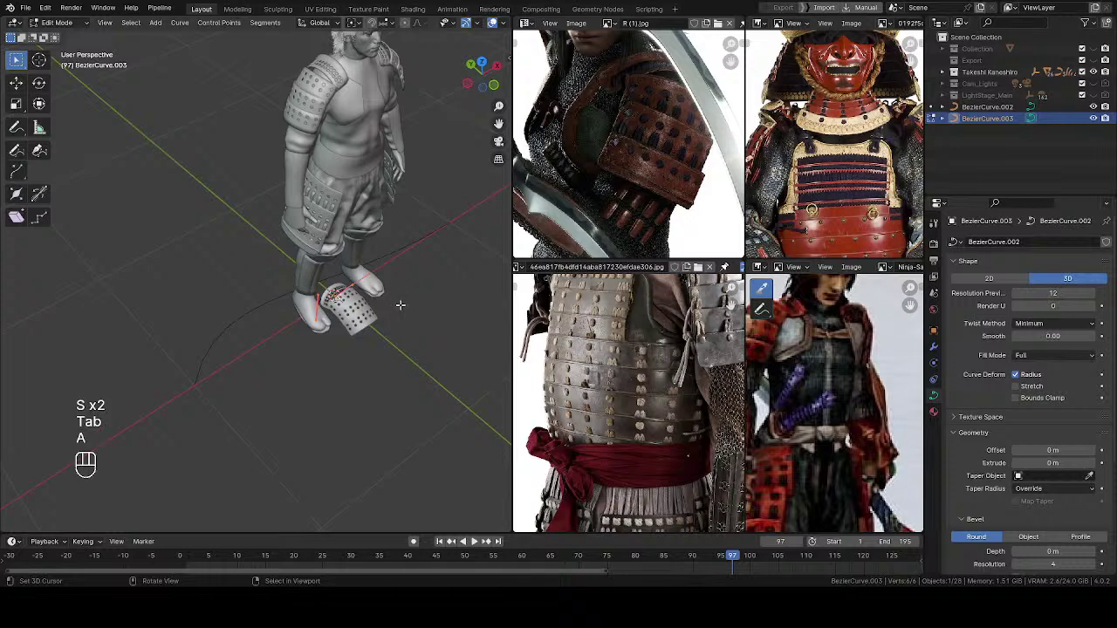
{"action": "key", "text": "s"}
{"action": "key", "text": "y"}
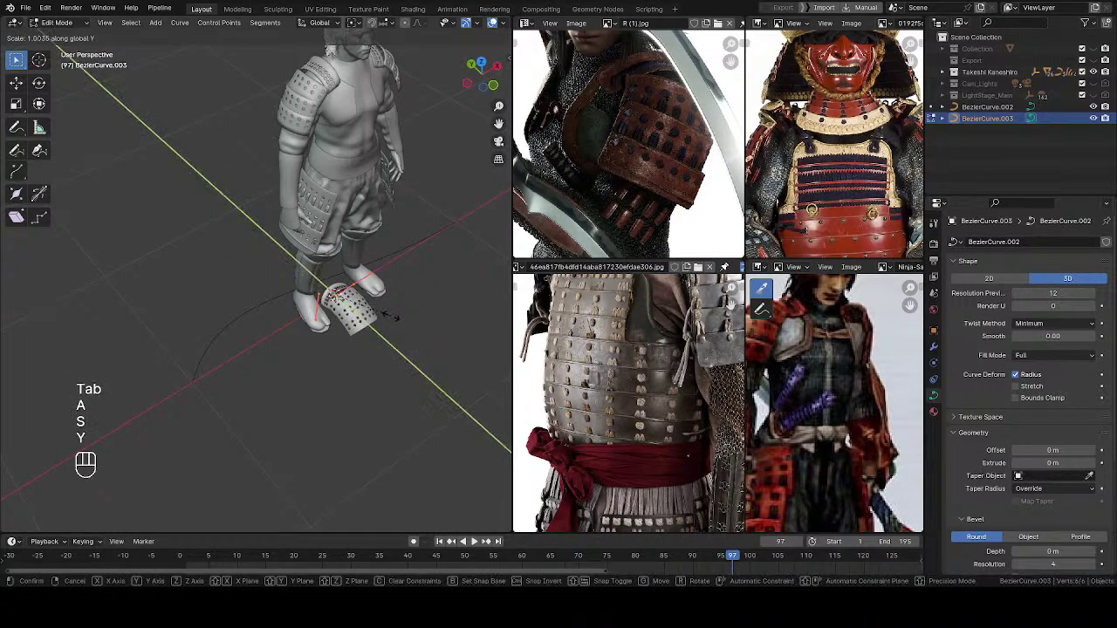
{"action": "key", "text": "Return"}
{"action": "middle_click_drag", "start_coordinate": [392, 315], "coordinate": [286, 295]}
Step: Set the long curve's bevel type to Object and assign the small curve as its profile
{"action": "key", "text": "Tab"}
{"action": "left_click", "coordinate": [390, 255]}
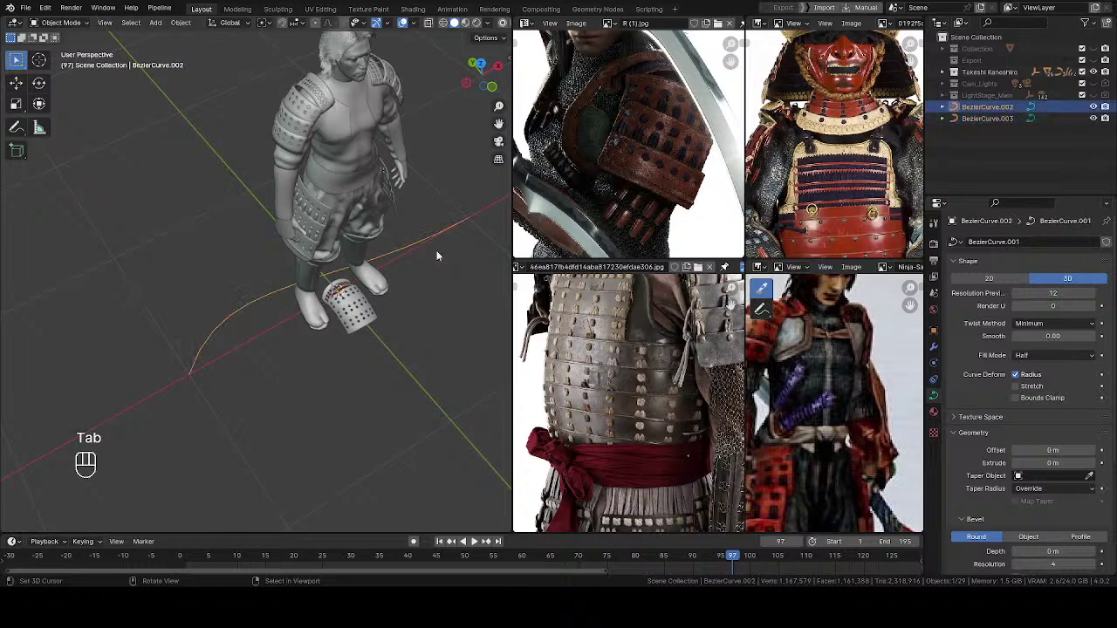
{"action": "scroll", "coordinate": [1054, 403], "scroll_direction": "down", "scroll_amount": 5}
{"action": "left_click", "coordinate": [1030, 384]}
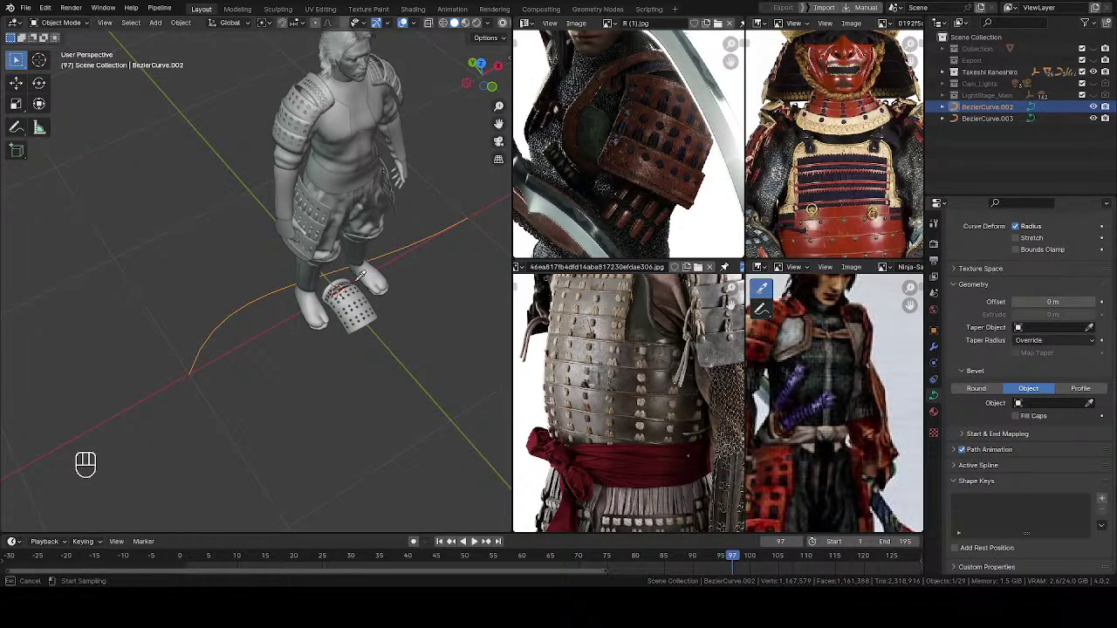
{"action": "middle_click_drag", "start_coordinate": [371, 305], "coordinate": [382, 249], "text": "ctrl"}
{"action": "middle_click_drag", "start_coordinate": [437, 301], "coordinate": [279, 271], "text": "shift"}
{"action": "middle_click_drag", "start_coordinate": [310, 284], "coordinate": [347, 275], "text": "ctrl"}
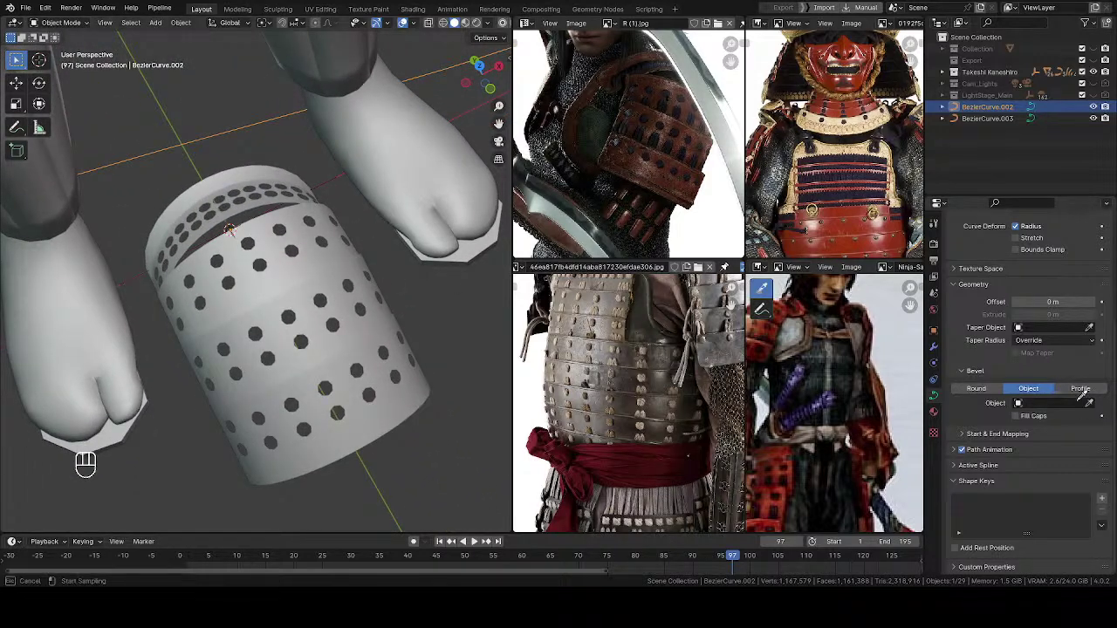
{"action": "left_click", "coordinate": [332, 175]}
{"action": "middle_click_drag", "start_coordinate": [331, 175], "coordinate": [171, 362], "text": "ctrl"}
Step: Turn on the wireframe overlay and inspect the mesh density of the beveled strip
{"action": "key", "text": "q"}
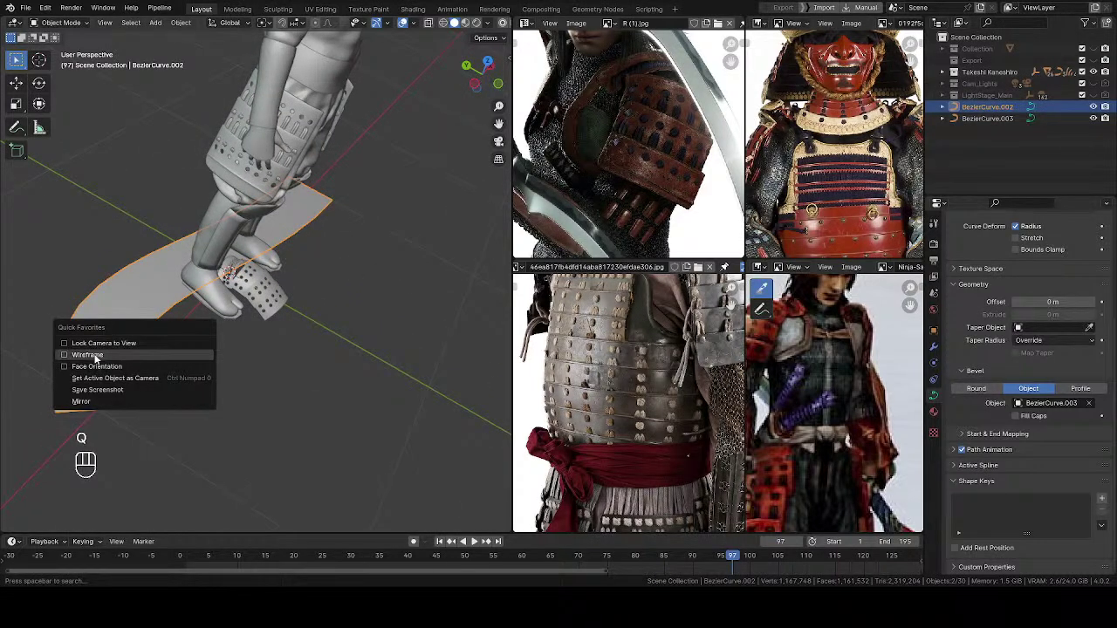
{"action": "left_click", "coordinate": [98, 355]}
{"action": "middle_click_drag", "start_coordinate": [101, 355], "coordinate": [210, 340], "text": "ctrl"}
{"action": "mouse_move", "coordinate": [210, 341]}
{"action": "middle_mouse_down"}
{"action": "mouse_move", "coordinate": [183, 404]}
{"action": "mouse_move", "coordinate": [272, 311]}
{"action": "mouse_move", "coordinate": [199, 322]}
{"action": "middle_mouse_up"}
{"action": "middle_click_drag", "start_coordinate": [199, 322], "coordinate": [260, 284], "text": "ctrl"}
{"action": "scroll", "coordinate": [1026, 272], "scroll_direction": "up", "scroll_amount": 5}
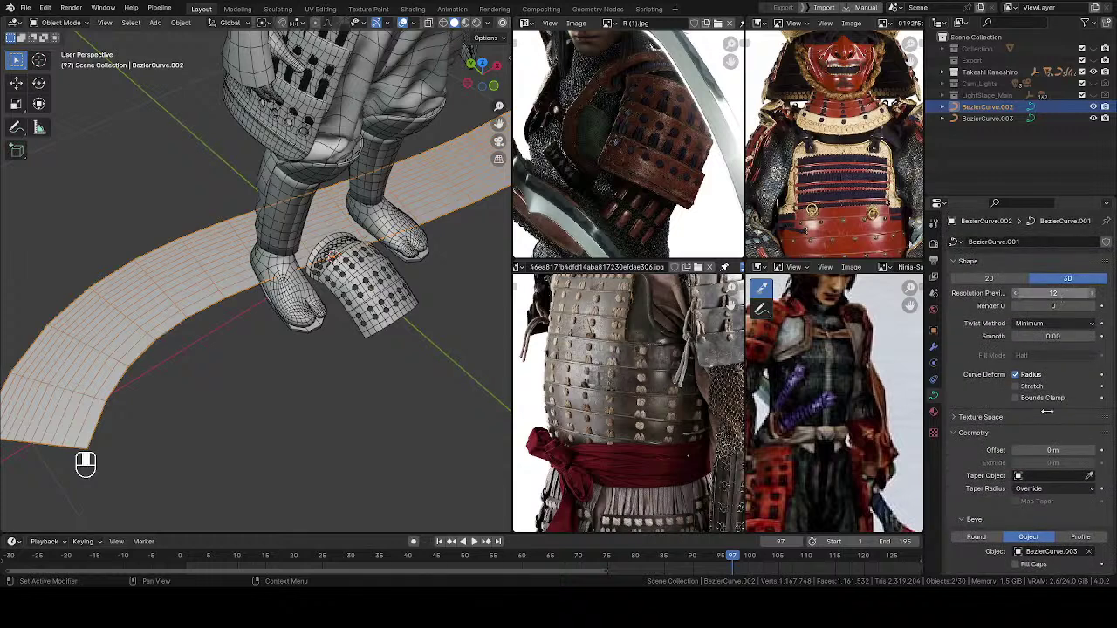
Step: Set the long curve's preview resolution to 7
{"action": "left_click", "coordinate": [1017, 294]}
{"action": "left_click", "coordinate": [1017, 294]}
{"action": "left_click", "coordinate": [1017, 294]}
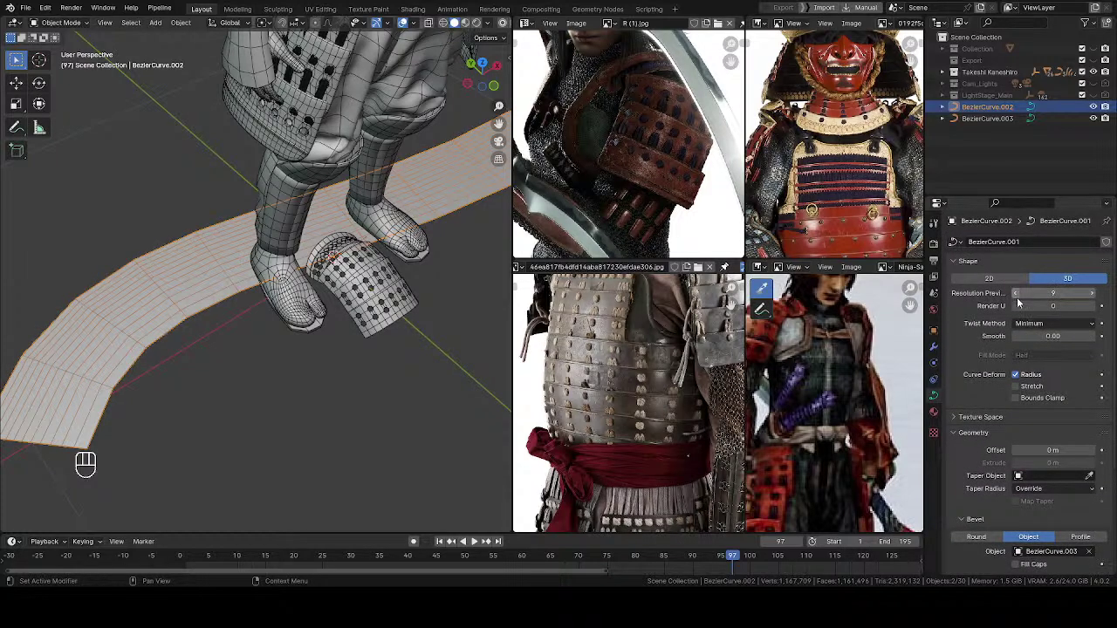
{"action": "left_click", "coordinate": [1016, 298]}
{"action": "left_click", "coordinate": [1016, 298]}
{"action": "left_click", "coordinate": [1016, 297]}
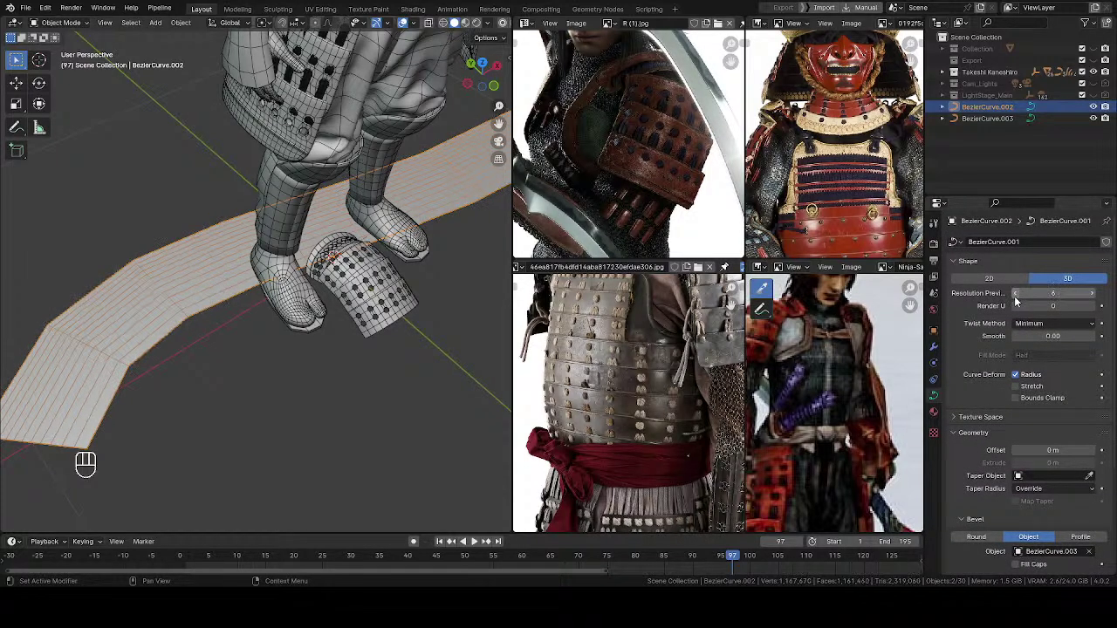
{"action": "left_click", "coordinate": [1092, 298]}
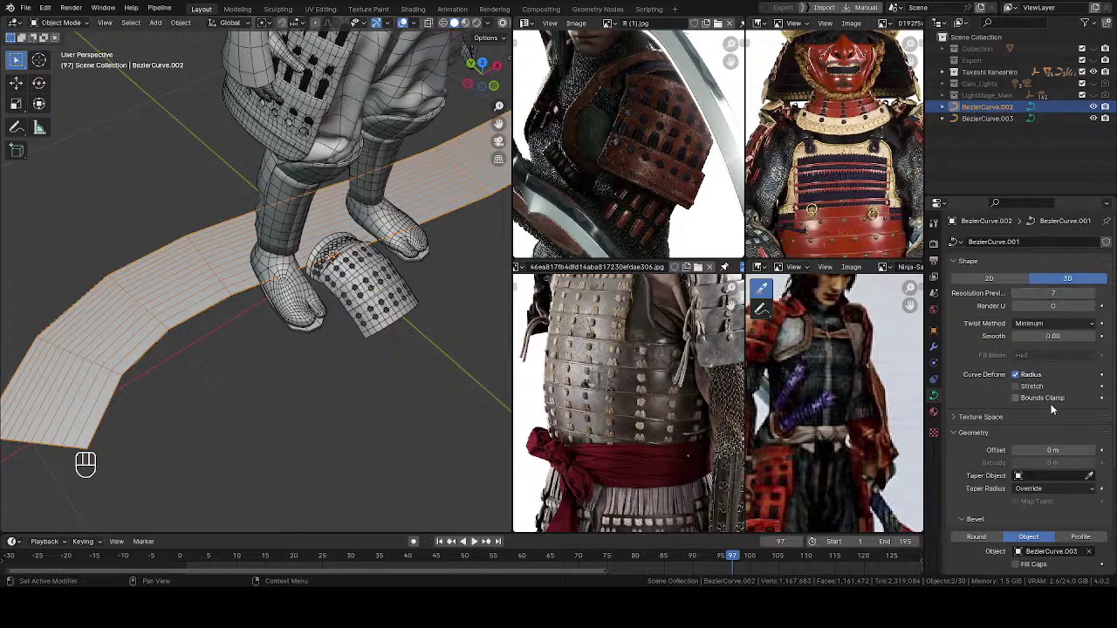
Step: Select the small profile curve by the loose armor plate and lower its preview resolution to 3
{"action": "scroll", "coordinate": [1051, 397], "scroll_direction": "down", "scroll_amount": 5}
{"action": "middle_click_drag", "start_coordinate": [394, 295], "coordinate": [307, 288], "text": "ctrl"}
{"action": "middle_click_drag", "start_coordinate": [307, 288], "coordinate": [333, 297], "text": "ctrl"}
{"action": "right_click", "coordinate": [343, 213]}
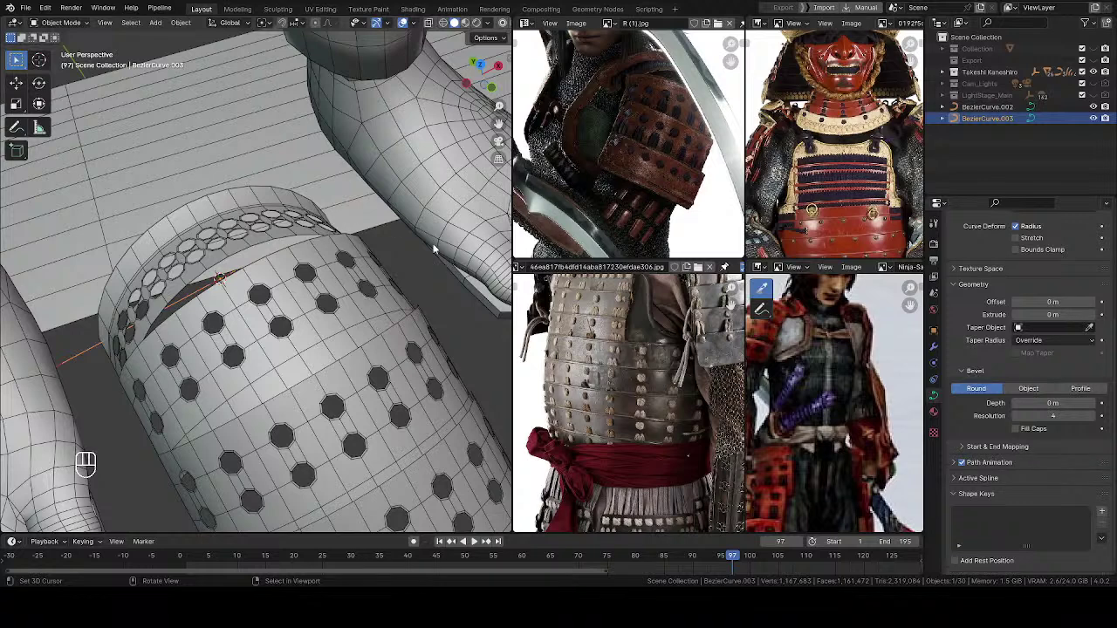
{"action": "scroll", "coordinate": [1030, 310], "scroll_direction": "up", "scroll_amount": 5}
{"action": "left_click", "coordinate": [1016, 297]}
{"action": "left_click", "coordinate": [1016, 298]}
{"action": "left_click", "coordinate": [1016, 298]}
{"action": "left_click", "coordinate": [1016, 298]}
{"action": "double_click", "coordinate": [1016, 298]}
{"action": "left_click", "coordinate": [1016, 297]}
{"action": "left_click", "coordinate": [1016, 298]}
{"action": "left_click", "coordinate": [1016, 298]}
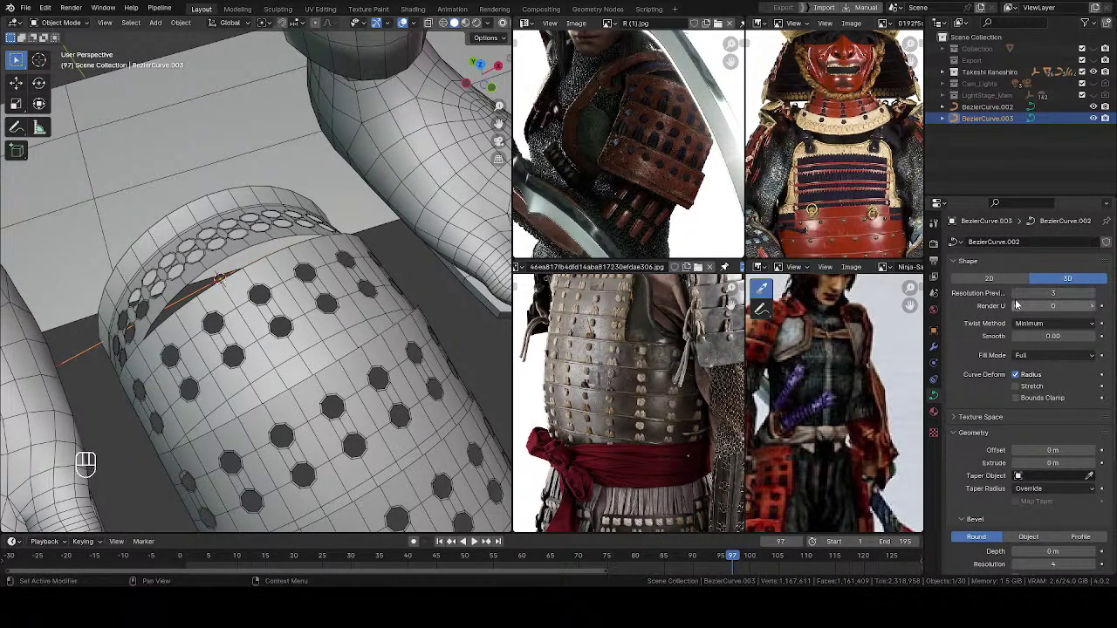
Step: Try a preview resolution of 4 on the small profile curve and set it back to 3
{"action": "left_click", "coordinate": [1094, 295]}
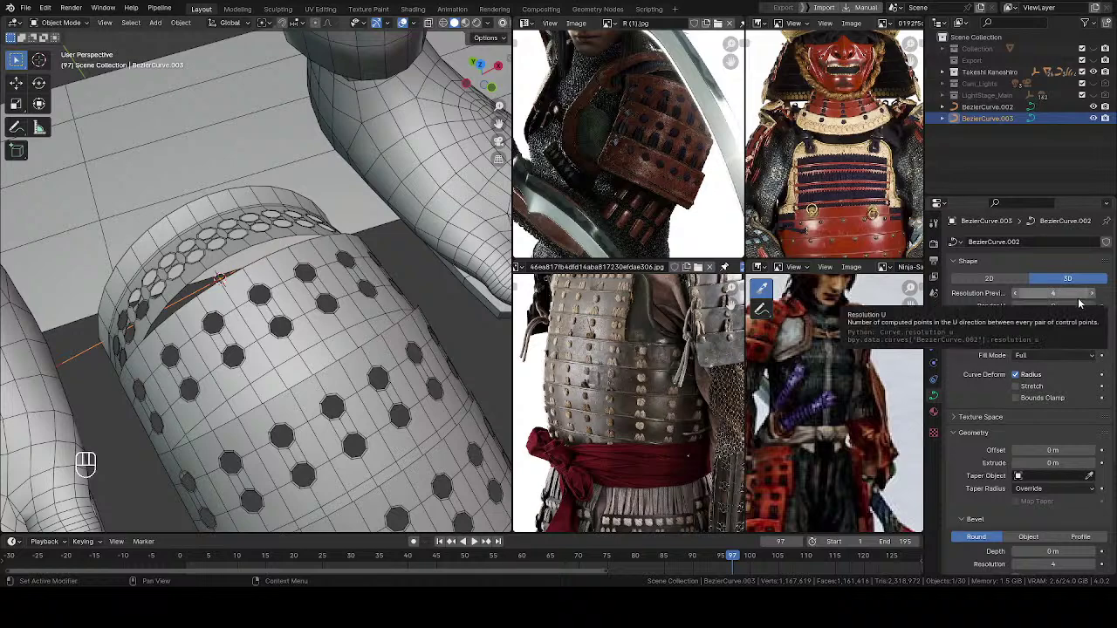
{"action": "middle_click_drag", "start_coordinate": [253, 375], "coordinate": [240, 571], "text": "ctrl"}
{"action": "middle_click_drag", "start_coordinate": [259, 323], "coordinate": [446, 374]}
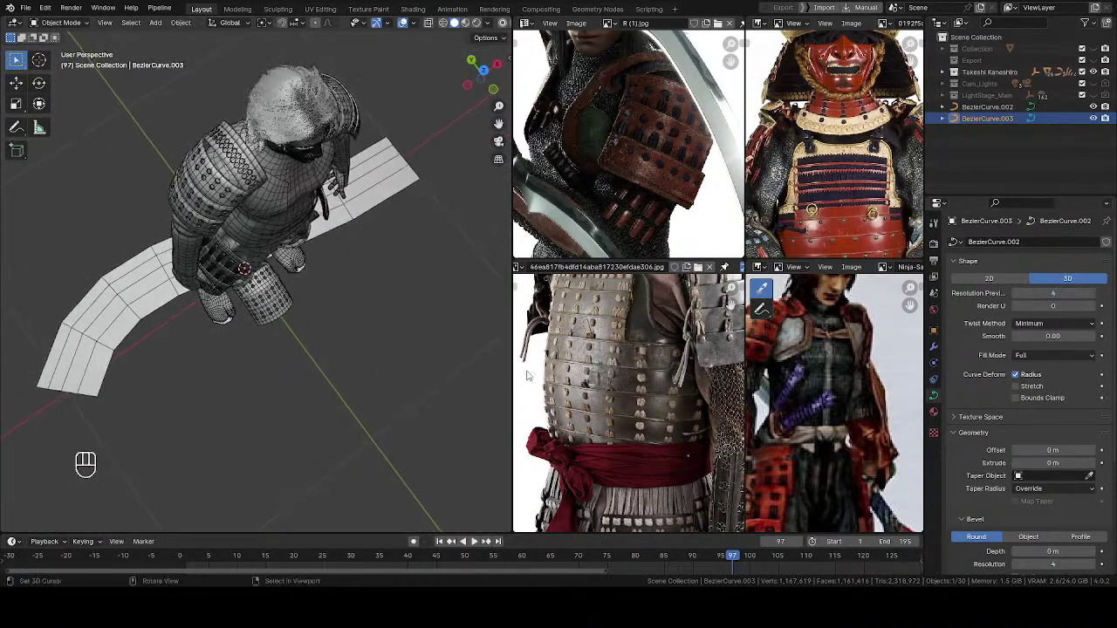
{"action": "scroll", "coordinate": [1018, 297], "scroll_direction": "down", "scroll_amount": 1, "text": "ctrl"}
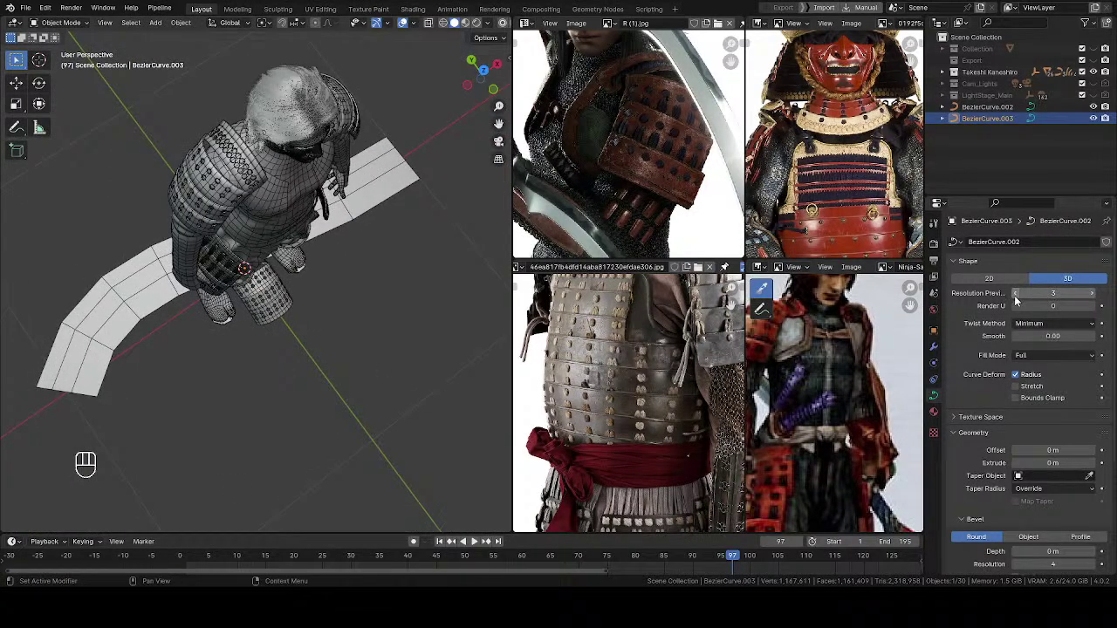
Step: Edit the small profile curve and scale down the handles of both end points, one of them by 0.277
{"action": "key", "text": "Tab"}
{"action": "scroll", "coordinate": [319, 289], "scroll_direction": "up", "scroll_amount": 4}
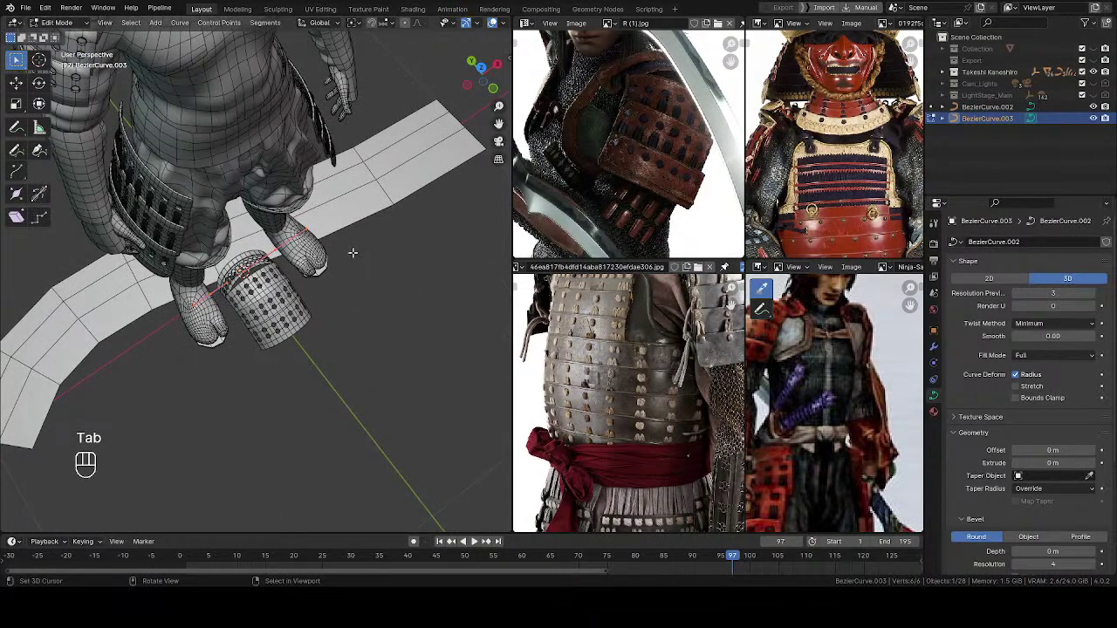
{"action": "middle_click_drag", "start_coordinate": [364, 229], "coordinate": [174, 302], "text": "ctrl"}
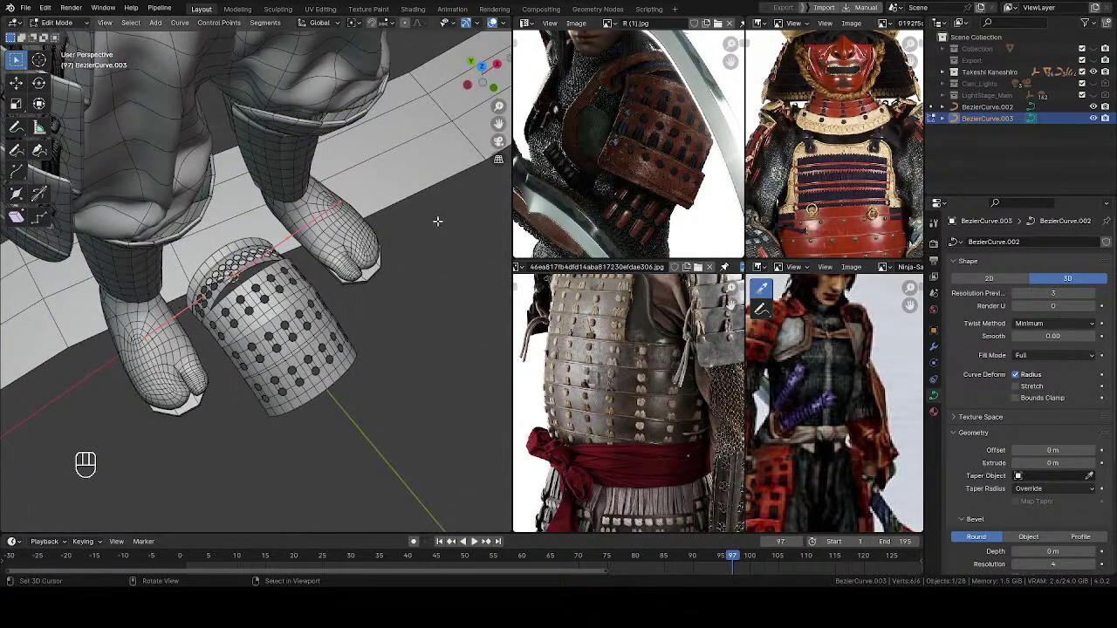
{"action": "key", "text": "s"}
{"action": "key", "text": "x"}
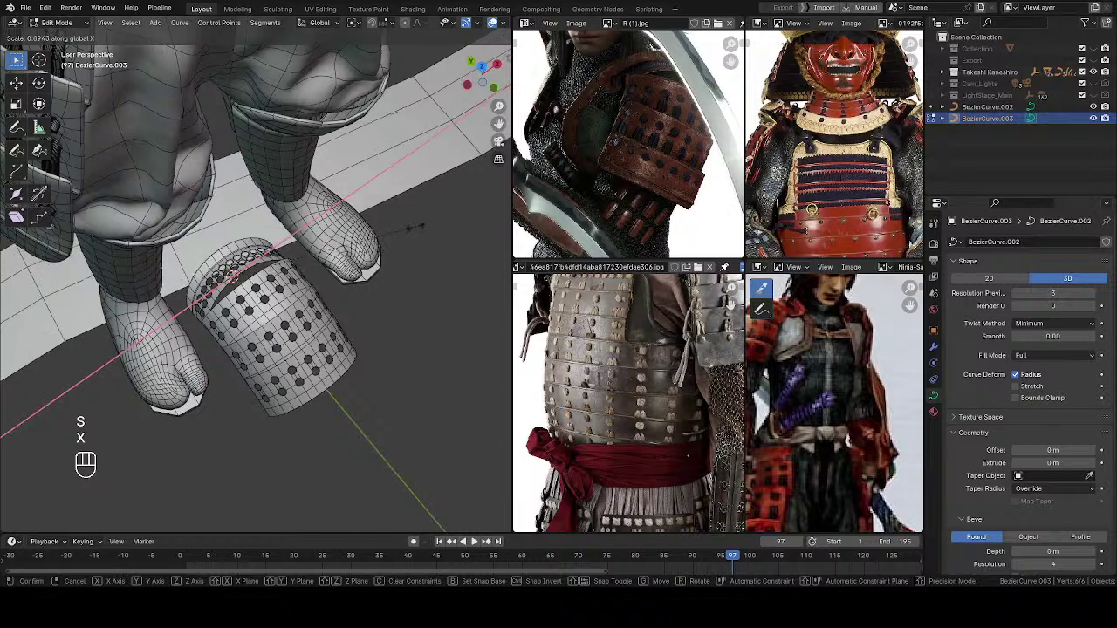
{"action": "key", "text": "Escape"}
{"action": "middle_click_drag", "start_coordinate": [410, 230], "coordinate": [206, 265]}
{"action": "key", "text": "s"}
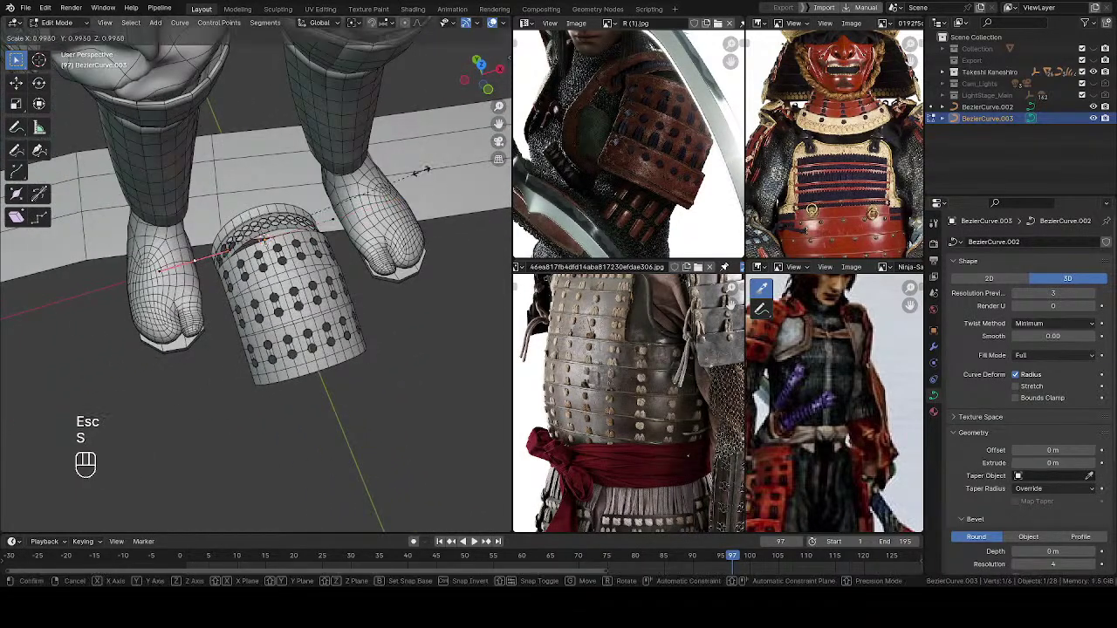
{"action": "left_click", "coordinate": [199, 260]}
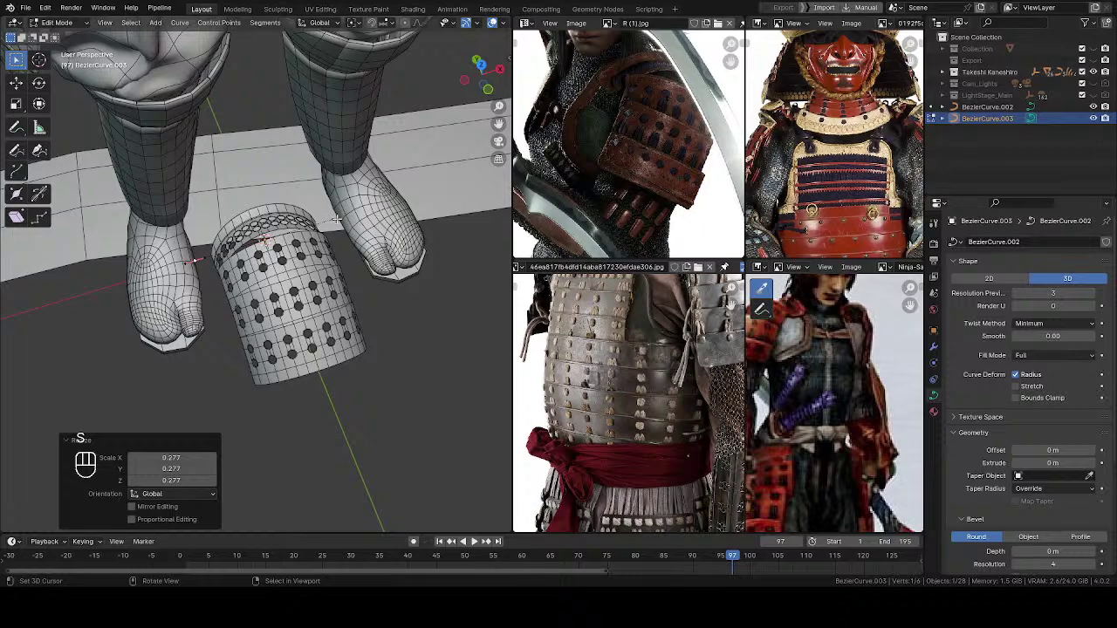
{"action": "key", "text": "s"}
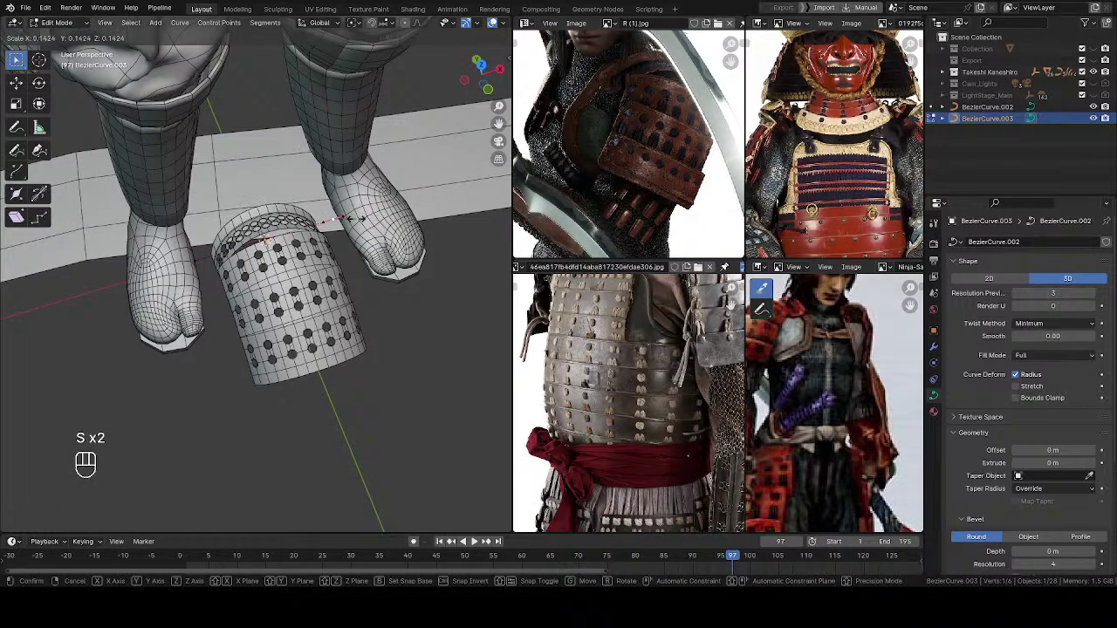
{"action": "left_click", "coordinate": [356, 219]}
Step: Leave curve editing on the profile and save the file
{"action": "key", "text": "Tab"}
{"action": "middle_click_drag", "start_coordinate": [356, 219], "coordinate": [338, 269]}
{"action": "scroll", "coordinate": [339, 298], "scroll_direction": "down", "scroll_amount": 3}
{"action": "key", "text": "ctrl+s"}
{"action": "scroll", "coordinate": [323, 289], "scroll_direction": "up", "scroll_amount": 3}
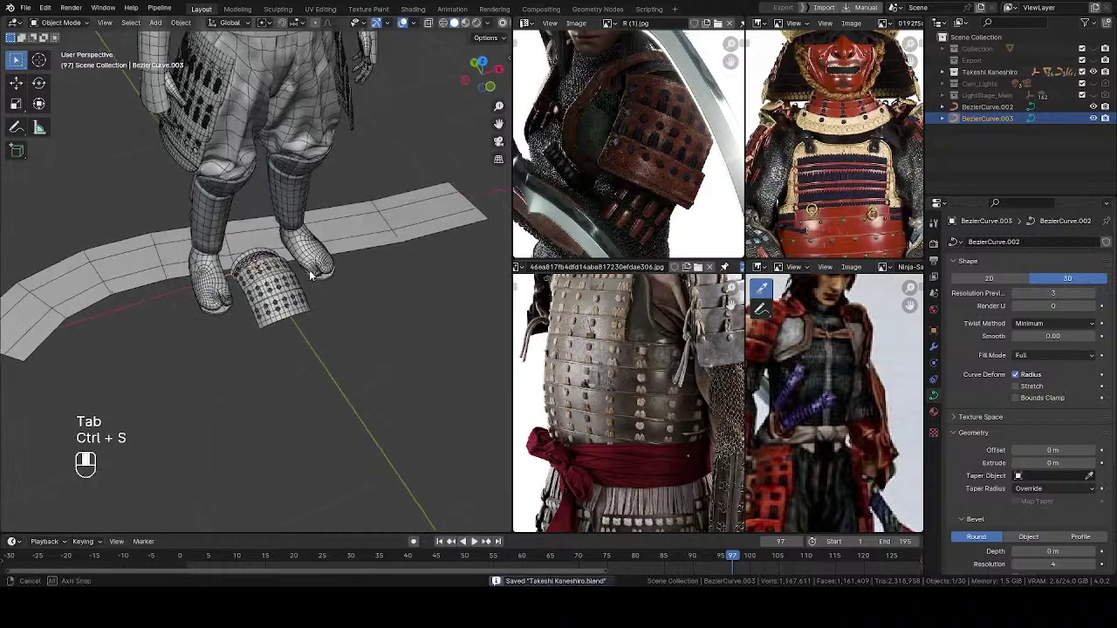
Step: Select the long beveled strip curve and turn off the wireframe overlay
{"action": "left_click", "coordinate": [139, 276]}
{"action": "middle_click_drag", "start_coordinate": [174, 290], "coordinate": [279, 314], "text": "shift"}
{"action": "middle_click_drag", "start_coordinate": [279, 314], "coordinate": [301, 371], "text": "ctrl"}
{"action": "middle_click_drag", "start_coordinate": [314, 323], "coordinate": [262, 305]}
{"action": "scroll", "coordinate": [295, 283], "scroll_direction": "up", "scroll_amount": 2}
{"action": "key", "text": "q"}
{"action": "left_click", "coordinate": [245, 260]}
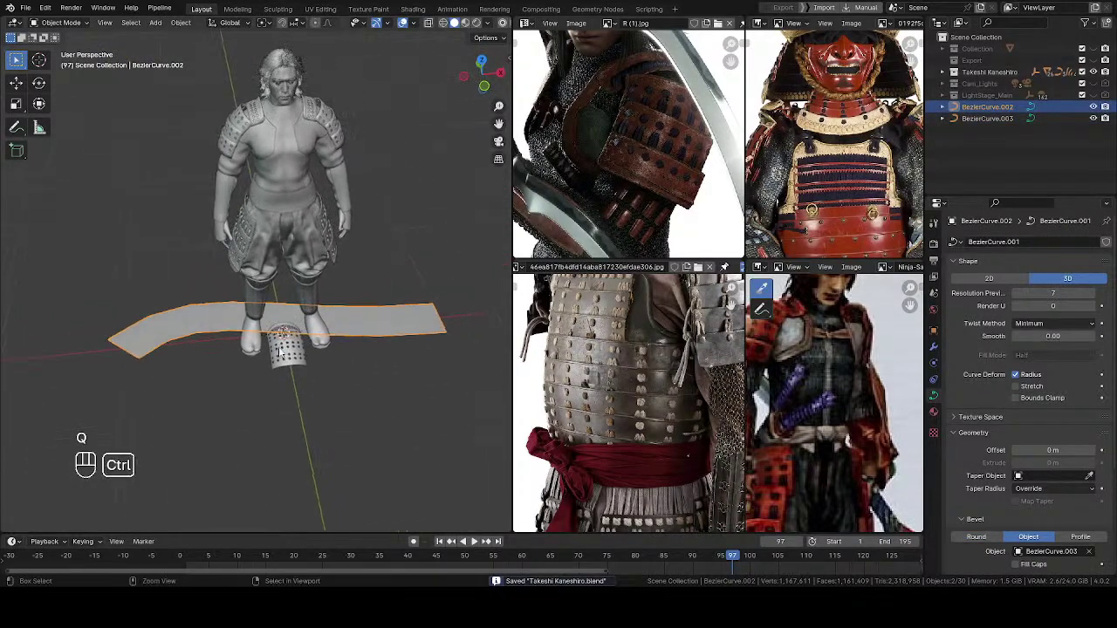
Step: Edit the long strip curve and move its near end point to the character's waist
{"action": "key", "text": "Tab"}
{"action": "scroll", "coordinate": [265, 325], "scroll_direction": "down", "scroll_amount": 2}
{"action": "left_click_drag", "start_coordinate": [265, 325], "coordinate": [273, 244]}
{"action": "key", "text": "alt+a"}
{"action": "middle_click_drag", "start_coordinate": [273, 244], "coordinate": [292, 290]}
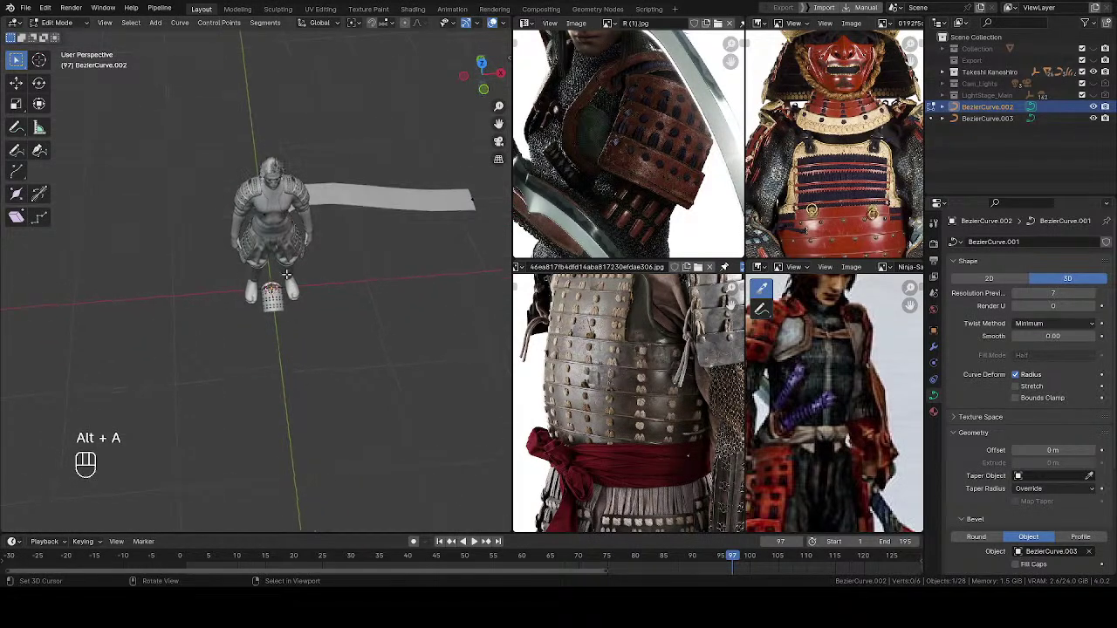
{"action": "right_click_drag", "start_coordinate": [265, 218], "coordinate": [263, 250]}
{"action": "middle_click_drag", "start_coordinate": [285, 299], "coordinate": [288, 340]}
{"action": "key", "text": "g"}
{"action": "left_click", "coordinate": [314, 317]}
Step: Move the strip's far end point in beside the character and scale its handles by -0.135
{"action": "key", "text": "g"}
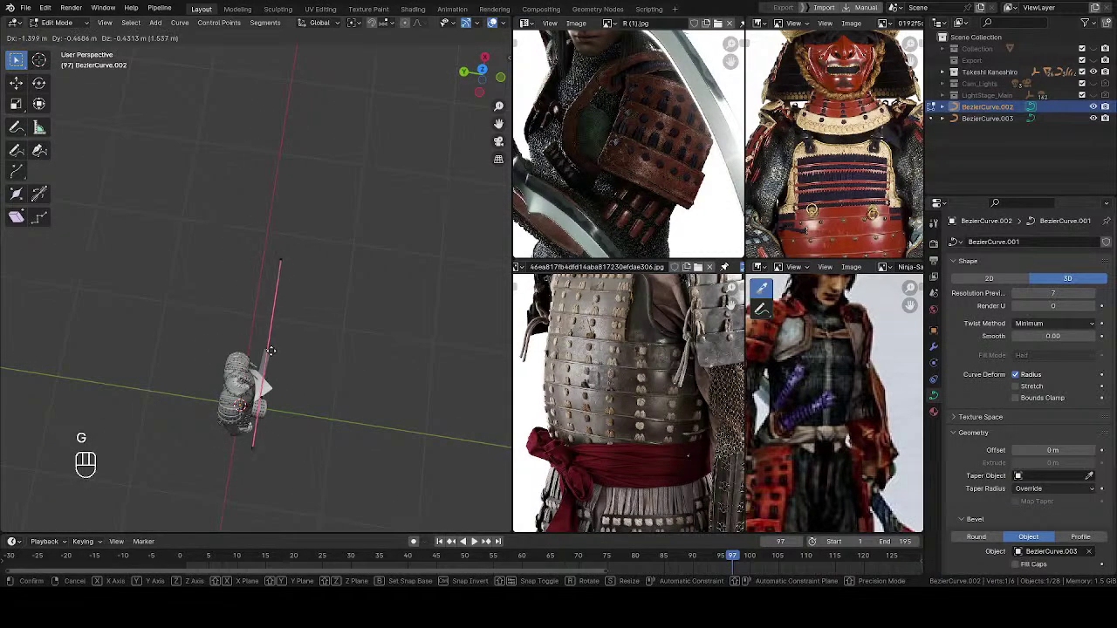
{"action": "left_click", "coordinate": [270, 350]}
{"action": "key", "text": "s"}
{"action": "left_click", "coordinate": [267, 352]}
{"action": "middle_click_drag", "start_coordinate": [267, 352], "coordinate": [198, 289]}
{"action": "scroll", "coordinate": [399, 294], "scroll_direction": "up", "scroll_amount": 6}
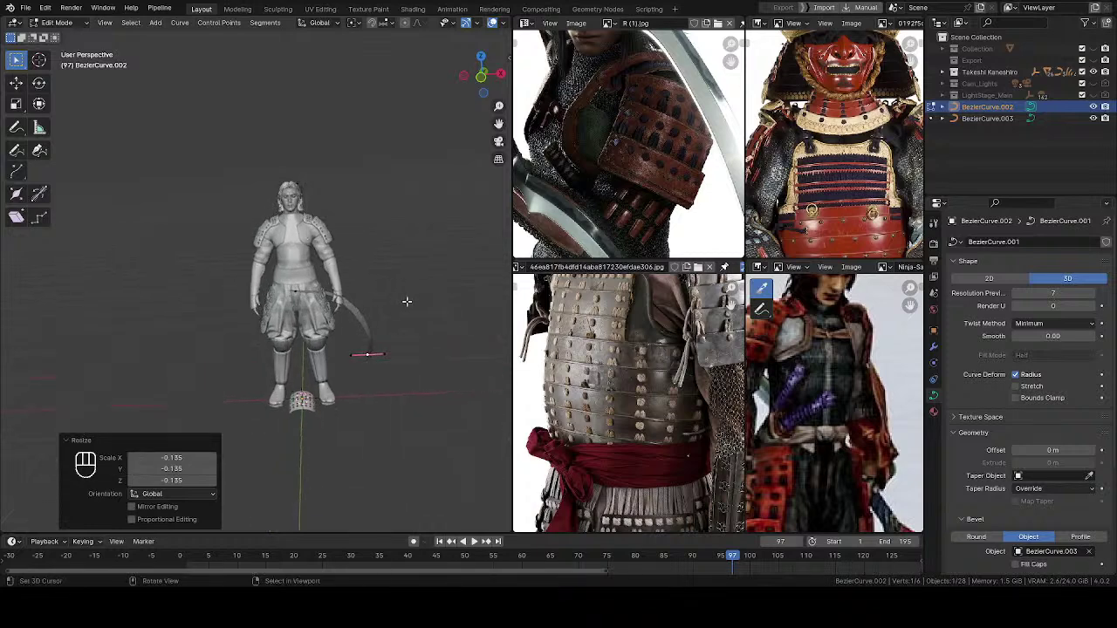
Step: Rescale the handles of the strip's outer end point and of the end point at the waist
{"action": "middle_click_drag", "start_coordinate": [362, 334], "coordinate": [352, 327]}
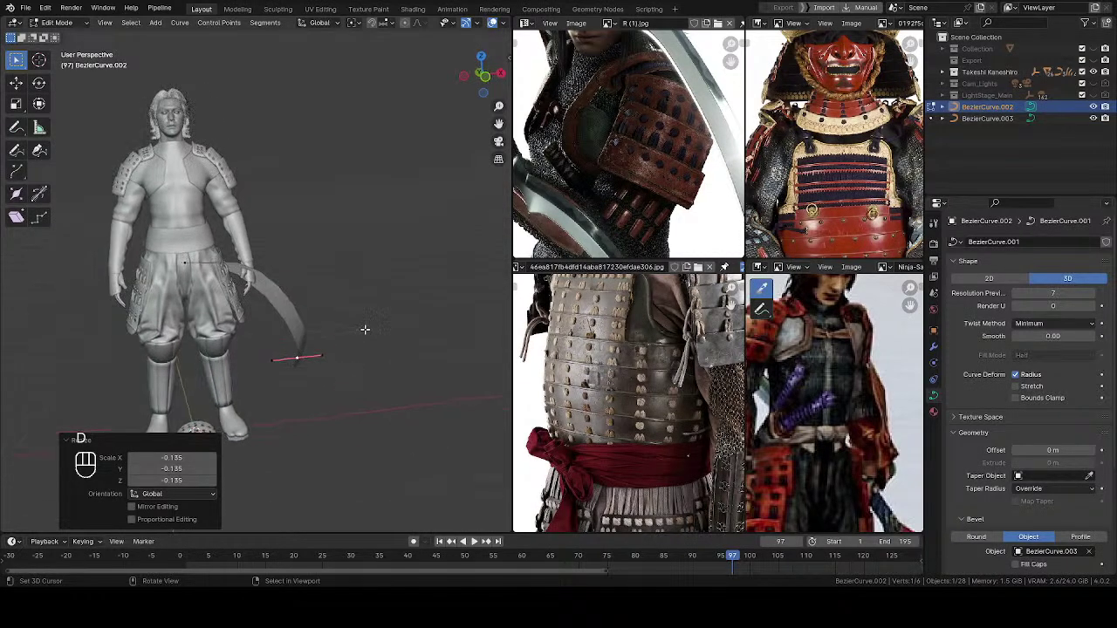
{"action": "key", "text": "s"}
{"action": "left_click", "coordinate": [326, 375]}
{"action": "middle_click_drag", "start_coordinate": [326, 374], "coordinate": [188, 301]}
{"action": "key", "text": "s"}
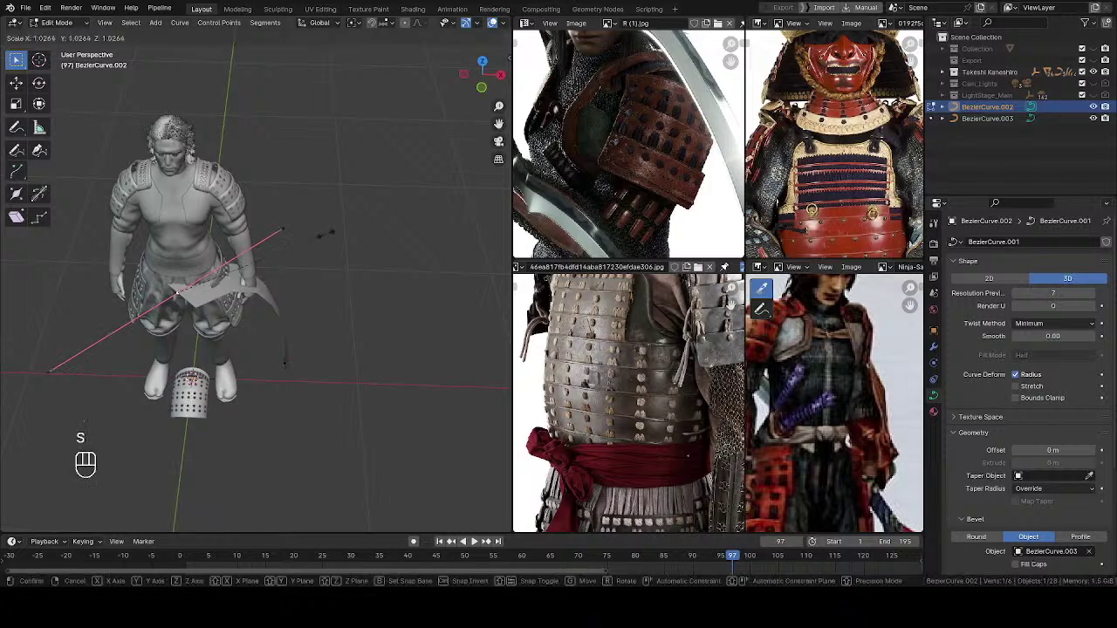
{"action": "left_click", "coordinate": [188, 293]}
Step: Position the waist end point in front of the abdomen and rotate its handles
{"action": "key", "text": "g"}
{"action": "left_click", "coordinate": [162, 268]}
{"action": "middle_click_drag", "start_coordinate": [162, 268], "coordinate": [169, 244]}
{"action": "key", "text": "g"}
{"action": "left_click", "coordinate": [180, 261]}
{"action": "middle_click_drag", "start_coordinate": [420, 225], "coordinate": [288, 214]}
{"action": "key", "text": "r"}
{"action": "left_click", "coordinate": [185, 203]}
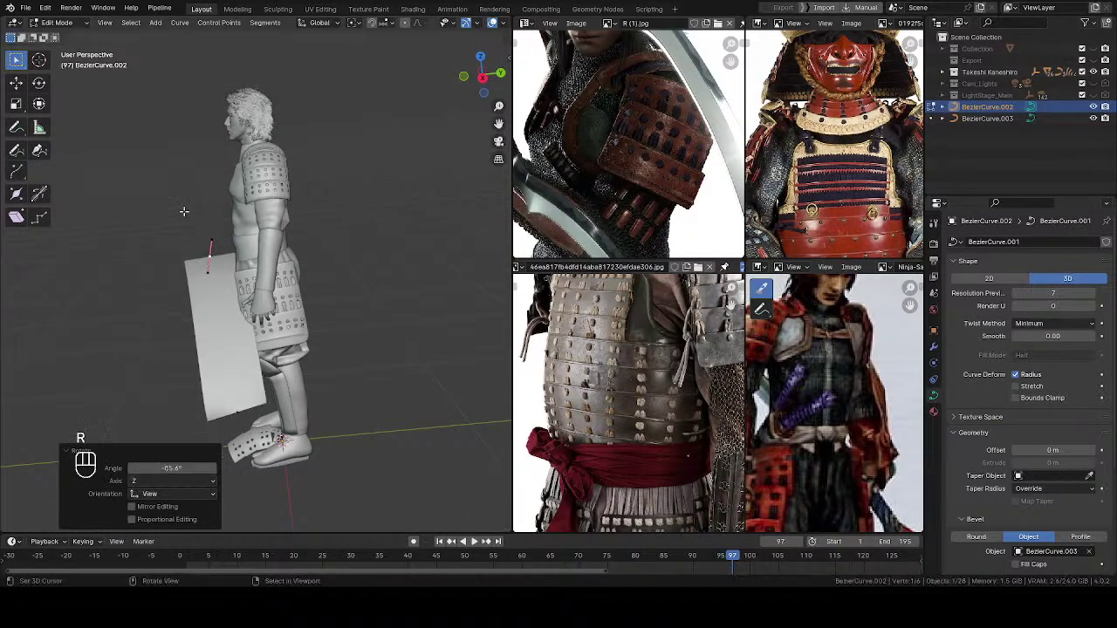
Step: Raise the strip's other end point about 0.69 m to the character's side and rotate its handles
{"action": "middle_click_drag", "start_coordinate": [184, 204], "coordinate": [215, 209]}
{"action": "left_click", "coordinate": [286, 410]}
{"action": "key", "text": "g"}
{"action": "left_click", "coordinate": [292, 262]}
{"action": "middle_click_drag", "start_coordinate": [293, 261], "coordinate": [288, 223]}
{"action": "key", "text": "r"}
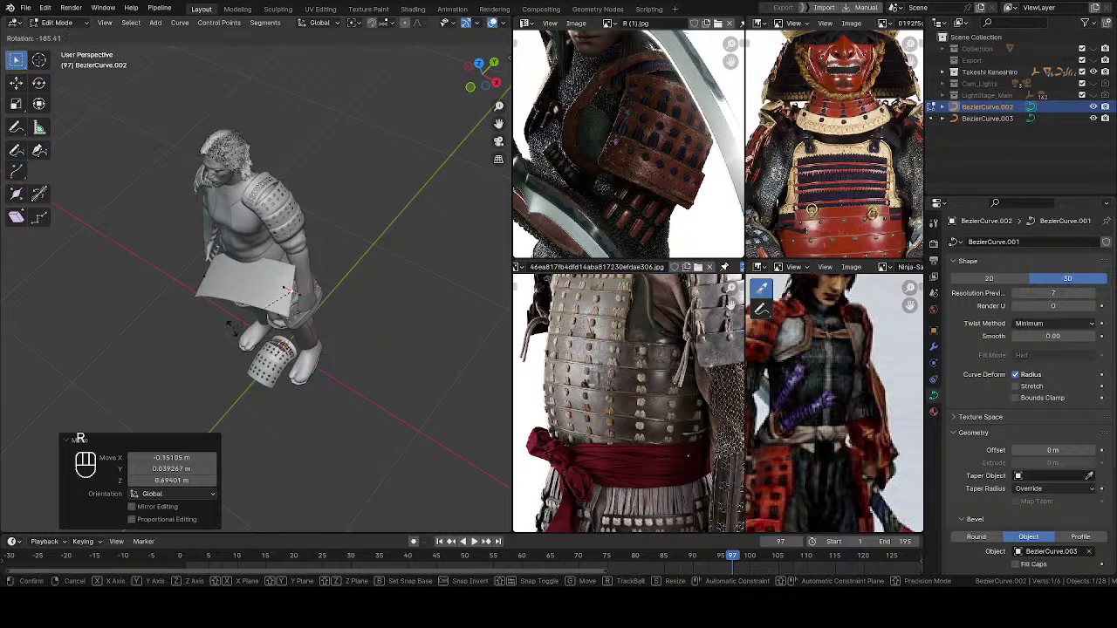
{"action": "left_click", "coordinate": [281, 296]}
{"action": "middle_click_drag", "start_coordinate": [281, 296], "coordinate": [342, 293]}
Step: Scale down the small profile curve to narrow the strip, and return to editing the strip curve
{"action": "scroll", "coordinate": [349, 318], "scroll_direction": "up", "scroll_amount": 2}
{"action": "key", "text": "Tab"}
{"action": "left_click", "coordinate": [194, 409]}
{"action": "middle_click_drag", "start_coordinate": [234, 449], "coordinate": [285, 371], "text": "shift"}
{"action": "left_click", "coordinate": [219, 274]}
{"action": "key", "text": "s"}
{"action": "left_click", "coordinate": [302, 243]}
{"action": "middle_click_drag", "start_coordinate": [285, 371], "coordinate": [281, 453], "text": "ctrl"}
{"action": "middle_click_drag", "start_coordinate": [265, 270], "coordinate": [436, 279]}
{"action": "right_click", "coordinate": [257, 359]}
{"action": "key", "text": "Tab"}
Step: Move the strip's selected end point to the front of the waist and tilt it to turn the strip's surface
{"action": "right_click_drag", "start_coordinate": [276, 333], "coordinate": [266, 270]}
{"action": "left_click_drag", "start_coordinate": [260, 270], "coordinate": [262, 262]}
{"action": "middle_click_drag", "start_coordinate": [262, 262], "coordinate": [321, 302]}
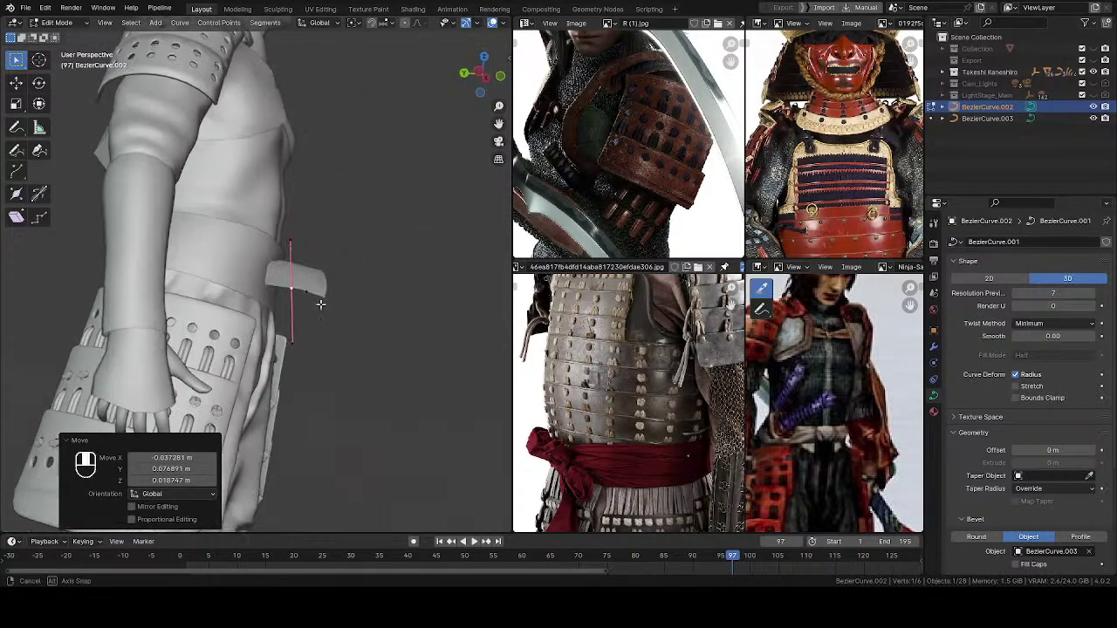
{"action": "key", "text": "r"}
{"action": "key", "text": "Escape"}
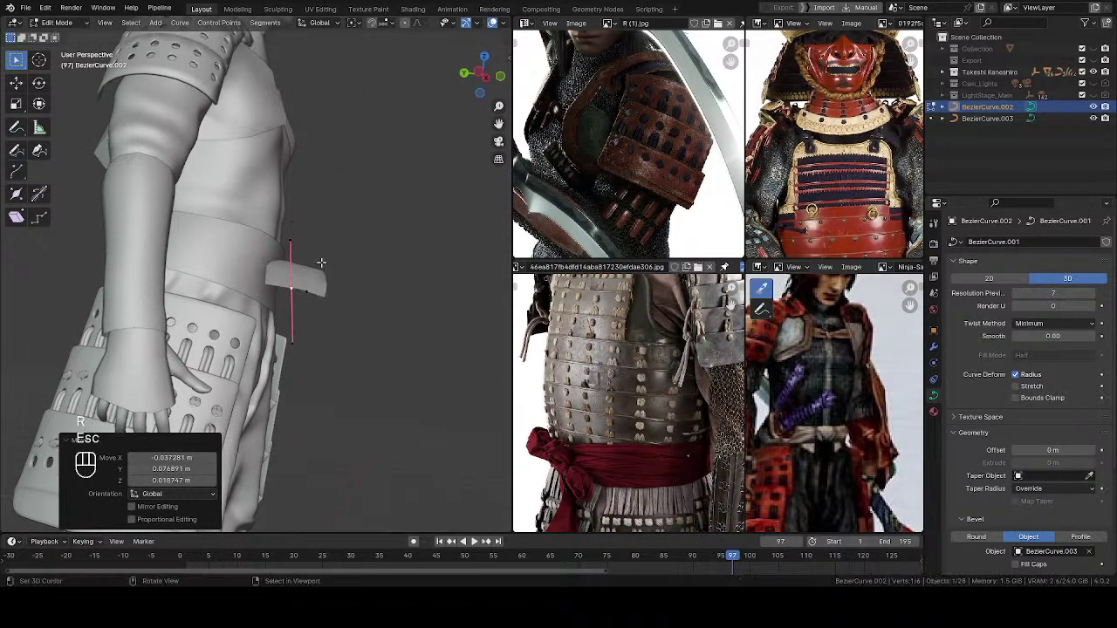
{"action": "middle_click_drag", "start_coordinate": [324, 250], "coordinate": [375, 213]}
{"action": "key", "text": "ctrl+t"}
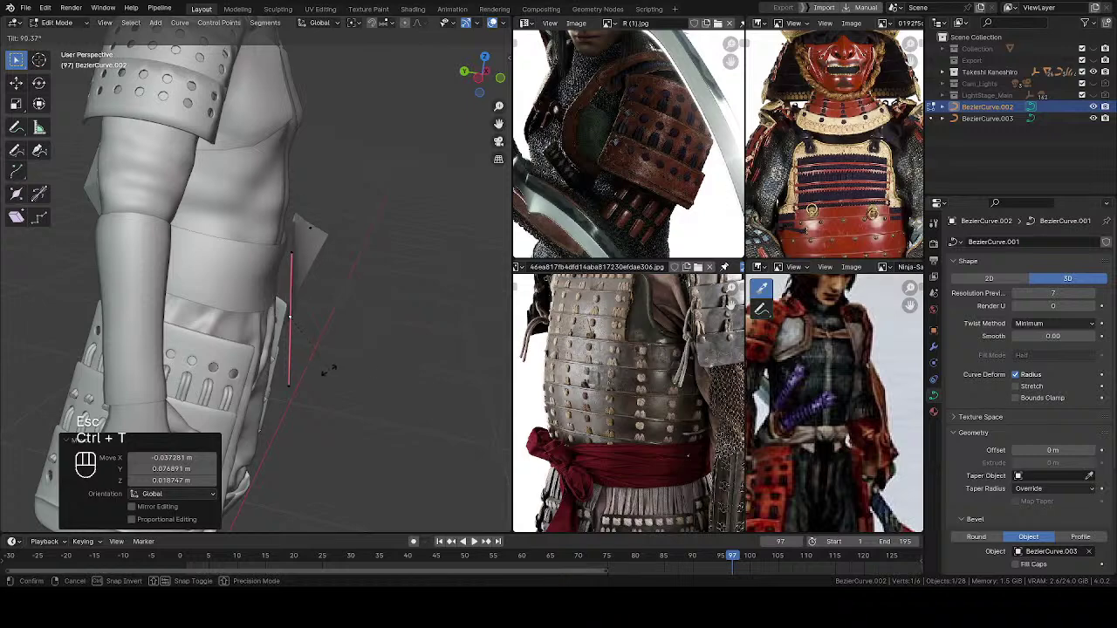
{"action": "left_click", "coordinate": [329, 335]}
Step: Reposition the strip's other end near the waist and tilt it by 97° so the strip stands upright
{"action": "middle_click_drag", "start_coordinate": [329, 334], "coordinate": [245, 303]}
{"action": "right_click_drag", "start_coordinate": [242, 304], "coordinate": [251, 281]}
{"action": "right_click_drag", "start_coordinate": [283, 234], "coordinate": [288, 274]}
{"action": "middle_click_drag", "start_coordinate": [410, 274], "coordinate": [345, 170], "text": "shift"}
{"action": "key", "text": "ctrl+r"}
{"action": "key", "text": "ctrl+t"}
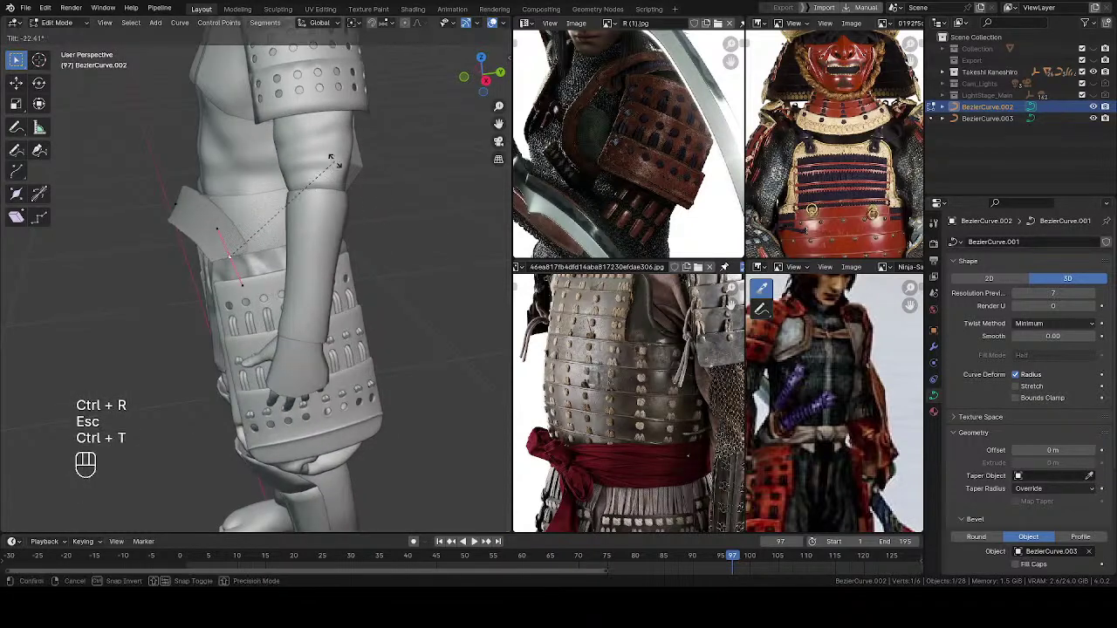
{"action": "left_click", "coordinate": [234, 353]}
Step: Rotate the outer end point by -66.9° and move it about 0.33 m inward along the front of the waist
{"action": "middle_click_drag", "start_coordinate": [234, 353], "coordinate": [458, 218]}
{"action": "key", "text": "r"}
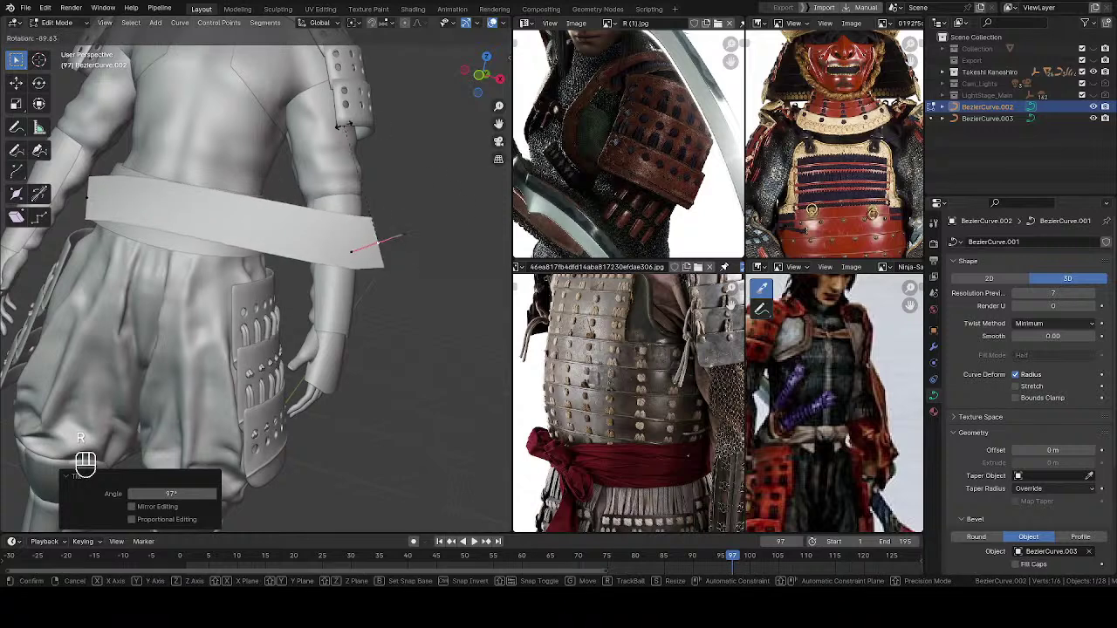
{"action": "key", "text": "g"}
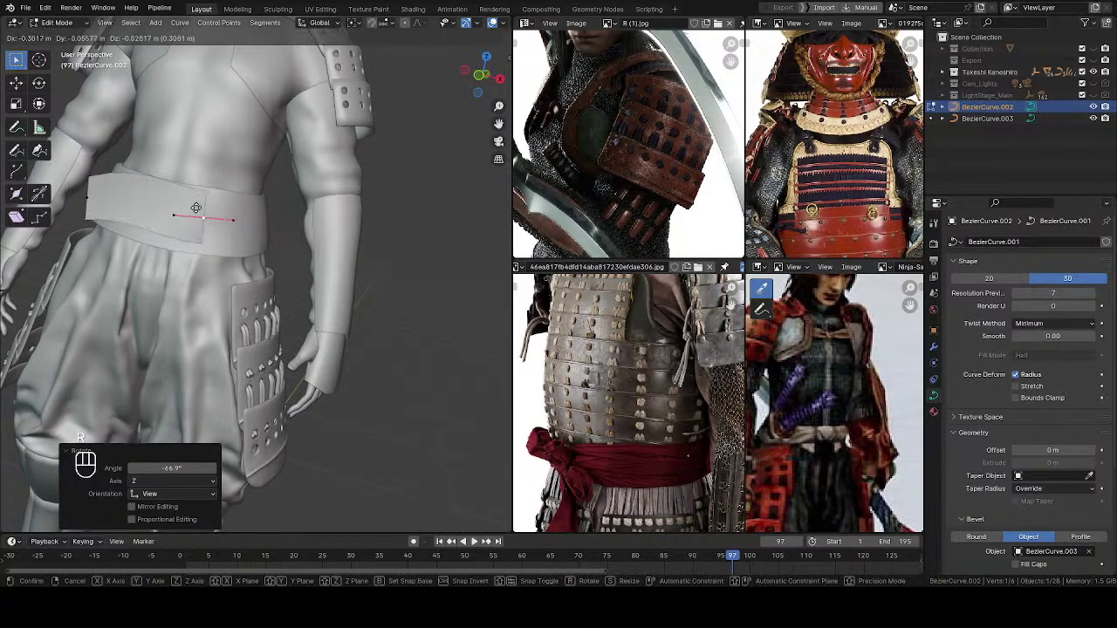
{"action": "left_click", "coordinate": [188, 213]}
Step: Lower the strip's opposite end point by about 0.056 m and scale its handles by 0.608
{"action": "middle_click_drag", "start_coordinate": [187, 213], "coordinate": [209, 194]}
{"action": "middle_click_drag", "start_coordinate": [210, 194], "coordinate": [349, 248], "text": "shift"}
{"action": "mouse_move", "coordinate": [349, 248]}
{"action": "middle_mouse_down", "text": "ctrl"}
{"action": "mouse_move", "coordinate": [351, 162]}
{"action": "mouse_move", "coordinate": [358, 255]}
{"action": "middle_mouse_up", "text": "ctrl"}
{"action": "middle_click_drag", "start_coordinate": [358, 255], "coordinate": [358, 296], "text": "ctrl"}
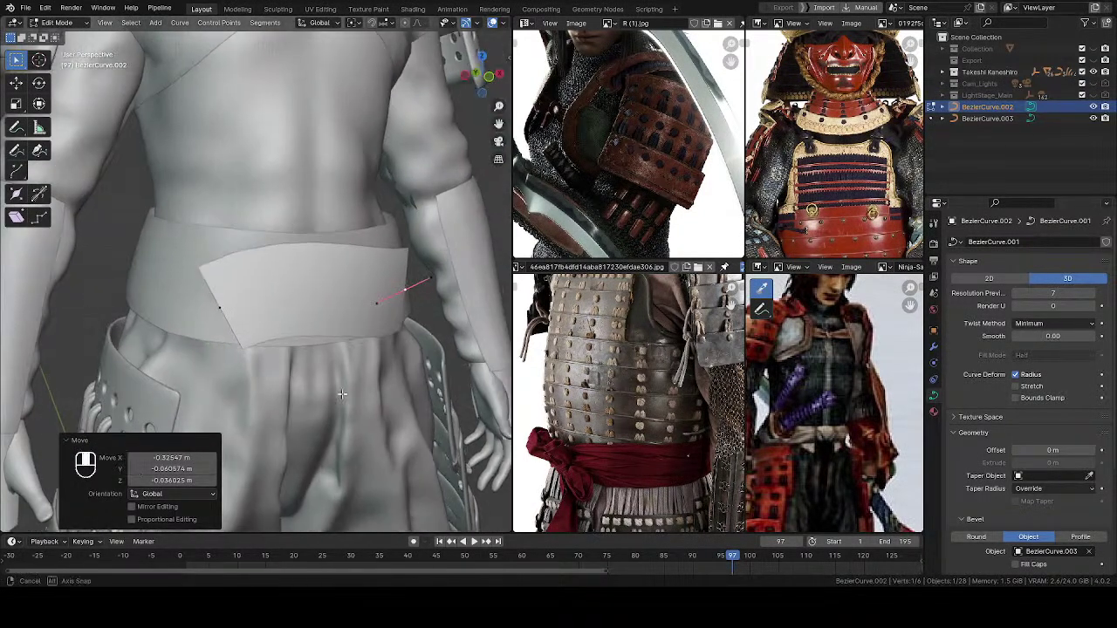
{"action": "right_click_drag", "start_coordinate": [218, 305], "coordinate": [198, 363]}
{"action": "middle_click_drag", "start_coordinate": [307, 284], "coordinate": [342, 278]}
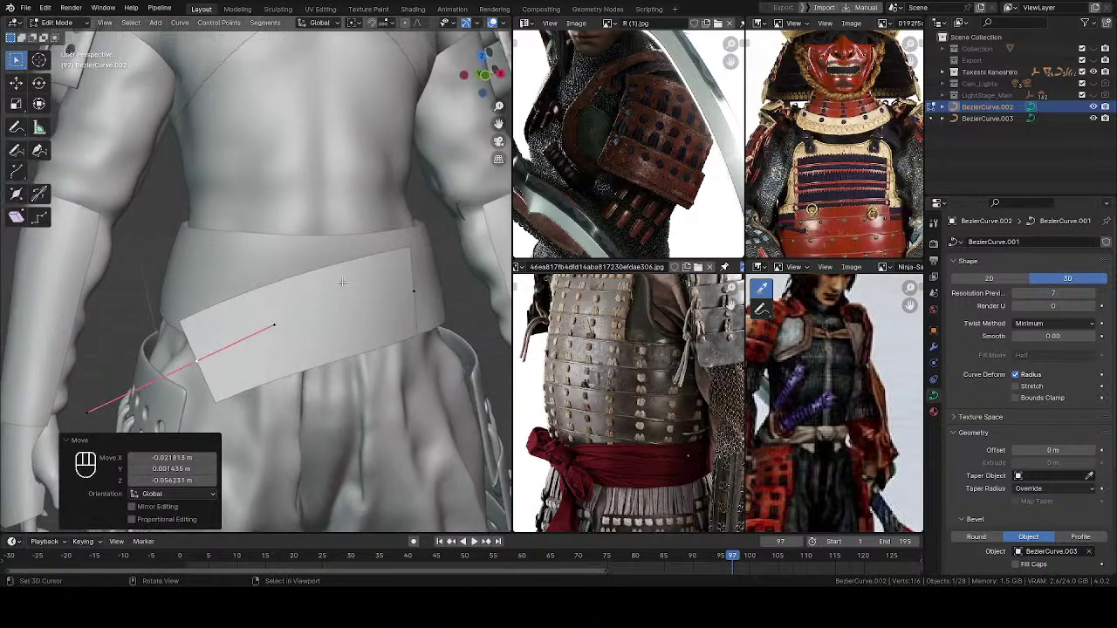
{"action": "key", "text": "s"}
{"action": "left_click", "coordinate": [289, 342]}
{"action": "middle_click_drag", "start_coordinate": [289, 341], "coordinate": [308, 329]}
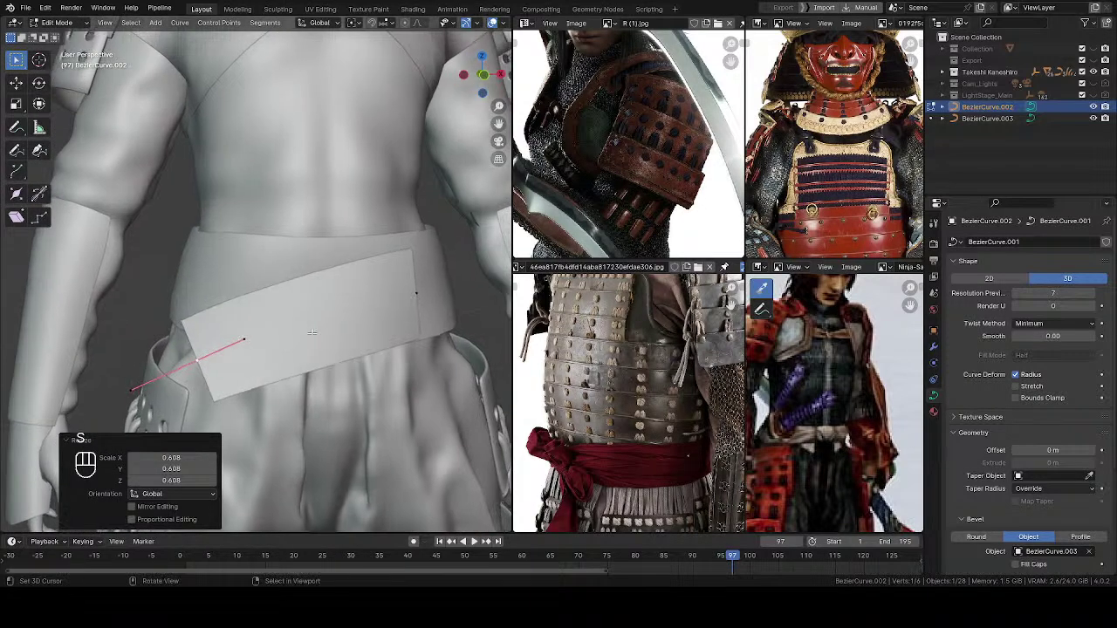
Step: Shift the strip's inner end point about 0.06 m along the waist to shorten the strip
{"action": "key", "text": "g"}
{"action": "middle_click_drag", "start_coordinate": [335, 293], "coordinate": [386, 300]}
{"action": "left_click", "coordinate": [350, 287]}
{"action": "middle_click_drag", "start_coordinate": [360, 224], "coordinate": [453, 222]}
{"action": "key", "text": "alt+s"}
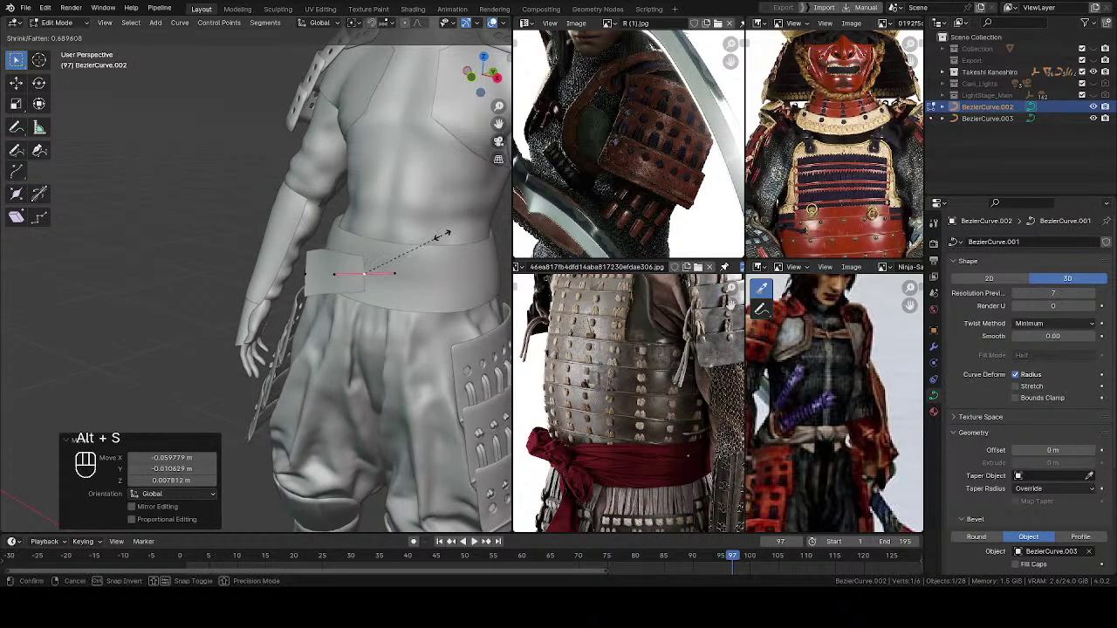
{"action": "key", "text": "Escape"}
{"action": "middle_click_drag", "start_coordinate": [375, 274], "coordinate": [400, 308]}
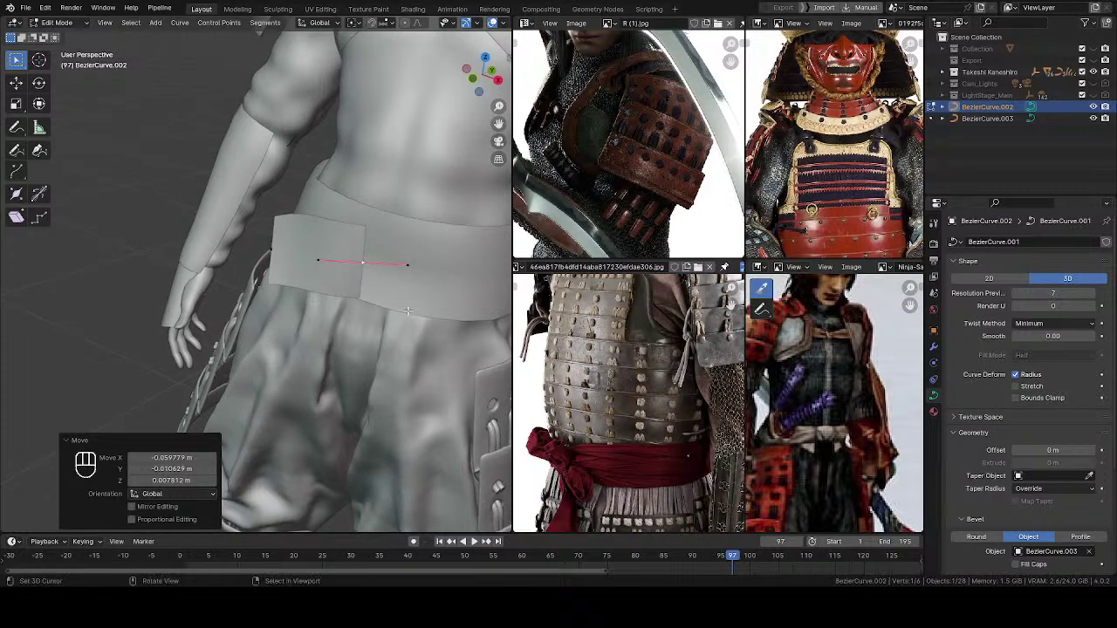
Step: Check the waist armor in the reference images and adjust the curve radius at the strip's end points
{"action": "scroll", "coordinate": [648, 382], "scroll_direction": "up", "scroll_amount": 2}
{"action": "middle_click_drag", "start_coordinate": [804, 199], "coordinate": [813, 75]}
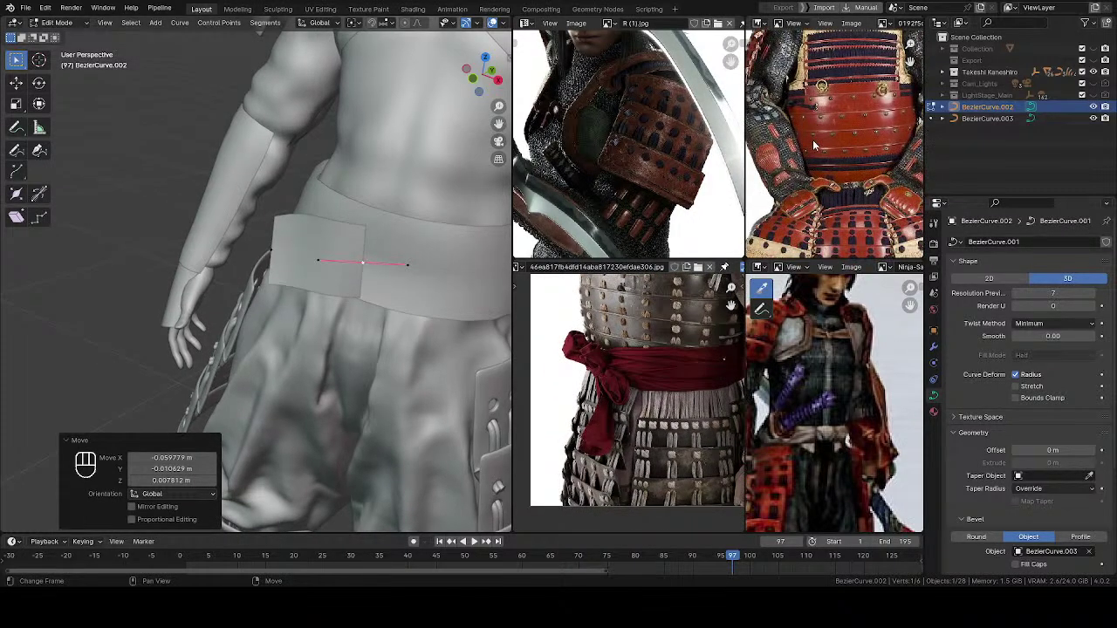
{"action": "middle_click_drag", "start_coordinate": [621, 414], "coordinate": [617, 415]}
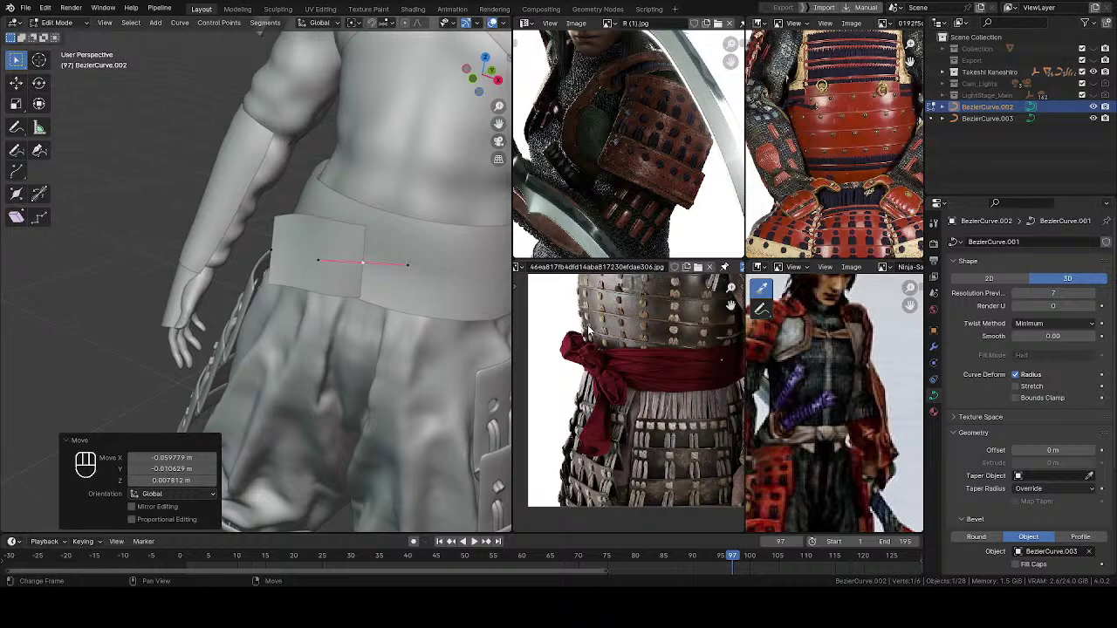
{"action": "middle_click_drag", "start_coordinate": [300, 278], "coordinate": [244, 375]}
{"action": "key", "text": "alt+s"}
{"action": "left_click", "coordinate": [377, 258]}
{"action": "key", "text": "alt+s"}
{"action": "left_click", "coordinate": [327, 239]}
Step: Reposition the strip's end points so the small strip sits against the side of the waist band
{"action": "key", "text": "g"}
{"action": "left_click", "coordinate": [275, 226]}
{"action": "key", "text": "g"}
{"action": "left_click", "coordinate": [301, 294]}
{"action": "middle_click_drag", "start_coordinate": [281, 305], "coordinate": [184, 300]}
{"action": "scroll", "coordinate": [281, 305], "scroll_direction": "up", "scroll_amount": 3}
{"action": "left_click", "coordinate": [243, 297]}
{"action": "key", "text": "g"}
{"action": "left_click", "coordinate": [237, 297]}
Step: Move the inner end point closer to the waist band and scale its handles to refine the strip's bend
{"action": "left_click", "coordinate": [340, 243]}
{"action": "key", "text": "g"}
{"action": "left_click", "coordinate": [302, 233]}
{"action": "key", "text": "s"}
{"action": "middle_click_drag", "start_coordinate": [282, 262], "coordinate": [179, 128], "text": "ctrl"}
{"action": "left_click", "coordinate": [337, 235]}
{"action": "key", "text": "s"}
{"action": "left_click", "coordinate": [287, 208]}
{"action": "key", "text": "g"}
{"action": "left_click", "coordinate": [275, 209]}
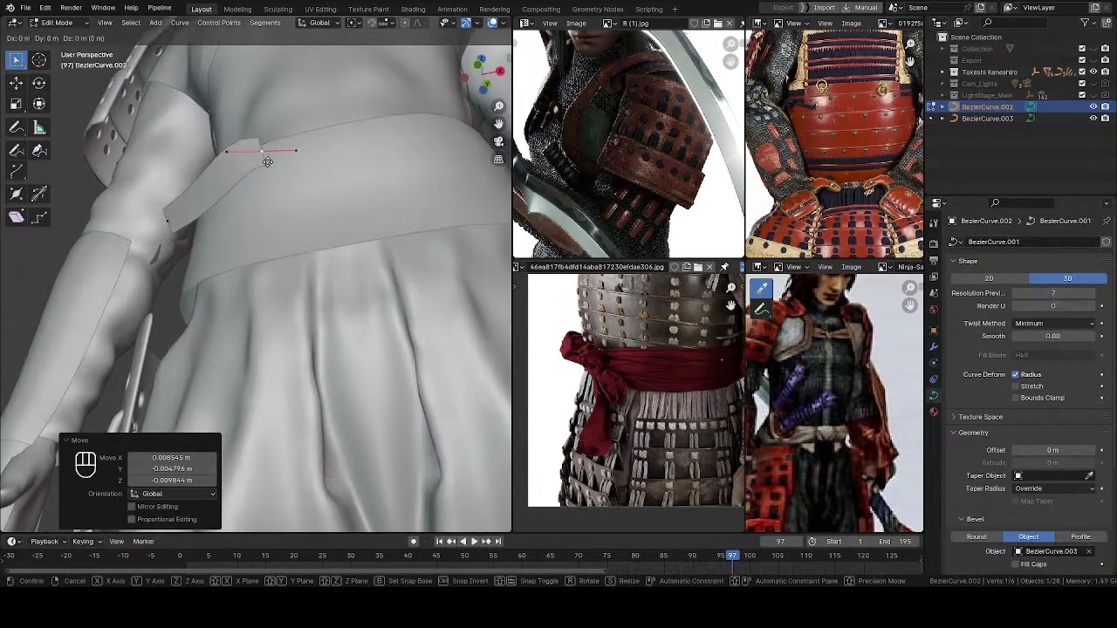
Step: Rotate the inner end point by -20.8° and adjust its tilt to follow the abdomen
{"action": "middle_click_drag", "start_coordinate": [265, 155], "coordinate": [319, 373]}
{"action": "key", "text": "r"}
{"action": "left_click", "coordinate": [318, 112]}
{"action": "middle_click_drag", "start_coordinate": [395, 258], "coordinate": [430, 279]}
{"action": "middle_click_drag", "start_coordinate": [398, 239], "coordinate": [428, 284]}
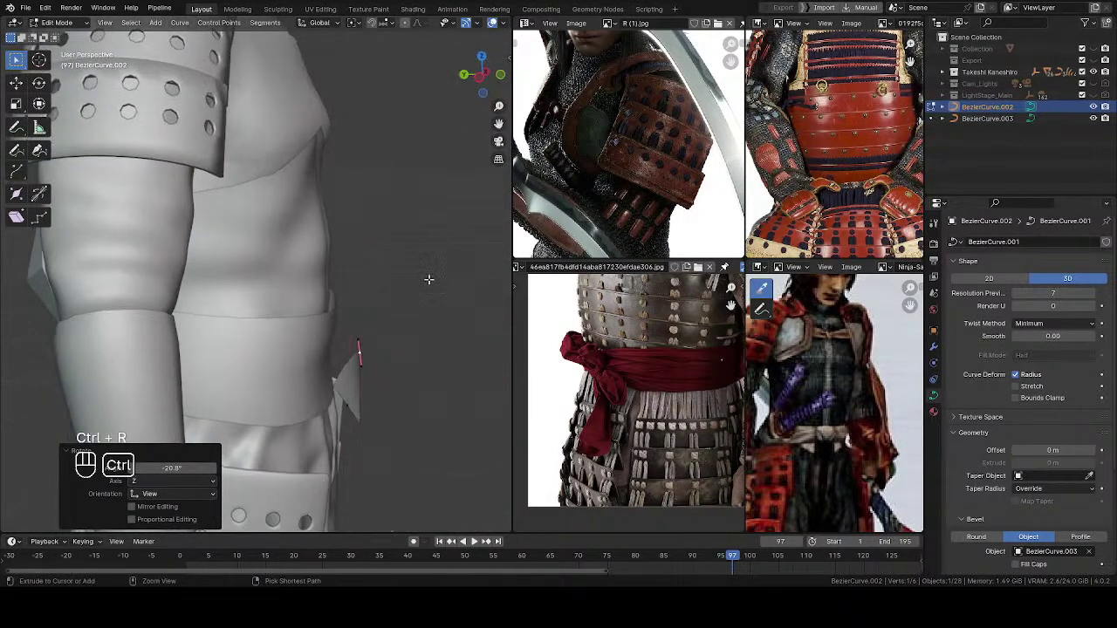
{"action": "key", "text": "ctrl+t"}
{"action": "left_click", "coordinate": [358, 347]}
Step: Move the selected end point to settle the strip on the front of the waist band
{"action": "middle_click_drag", "start_coordinate": [358, 347], "coordinate": [268, 404]}
{"action": "key", "text": "g"}
{"action": "left_click", "coordinate": [266, 297]}
{"action": "middle_click_drag", "start_coordinate": [266, 297], "coordinate": [268, 335]}
Step: Duplicate the whole small strip and place the copy beside the original on the front of the waist band
{"action": "key", "text": "alt+a"}
{"action": "key", "text": "a"}
{"action": "middle_click_drag", "start_coordinate": [214, 245], "coordinate": [279, 327]}
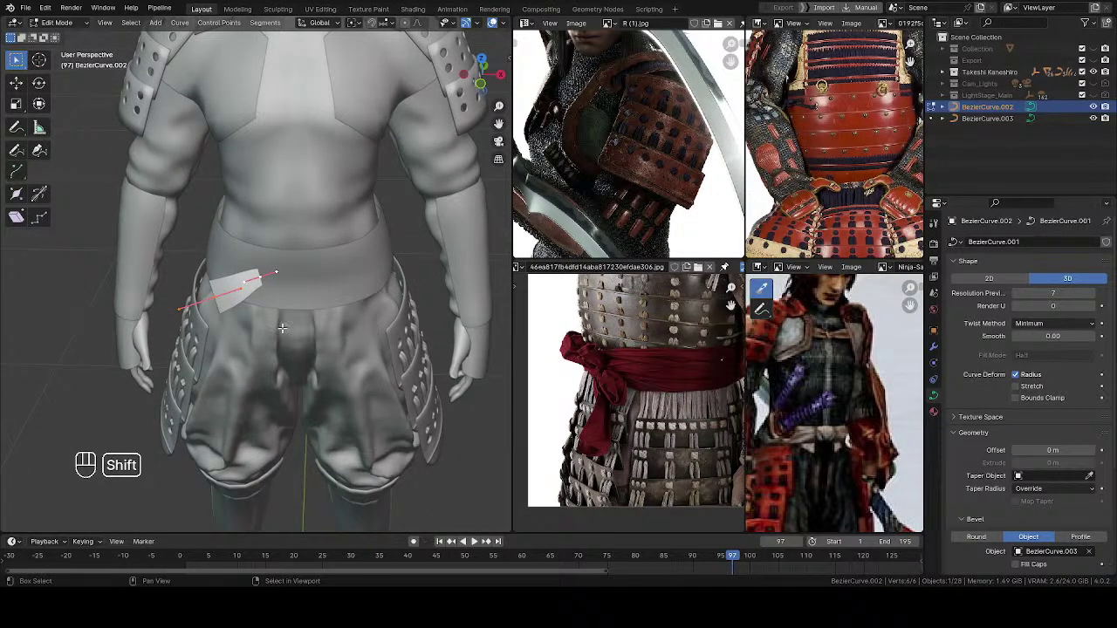
{"action": "key", "text": "shift+d"}
{"action": "left_click", "coordinate": [293, 330]}
{"action": "key", "text": "r"}
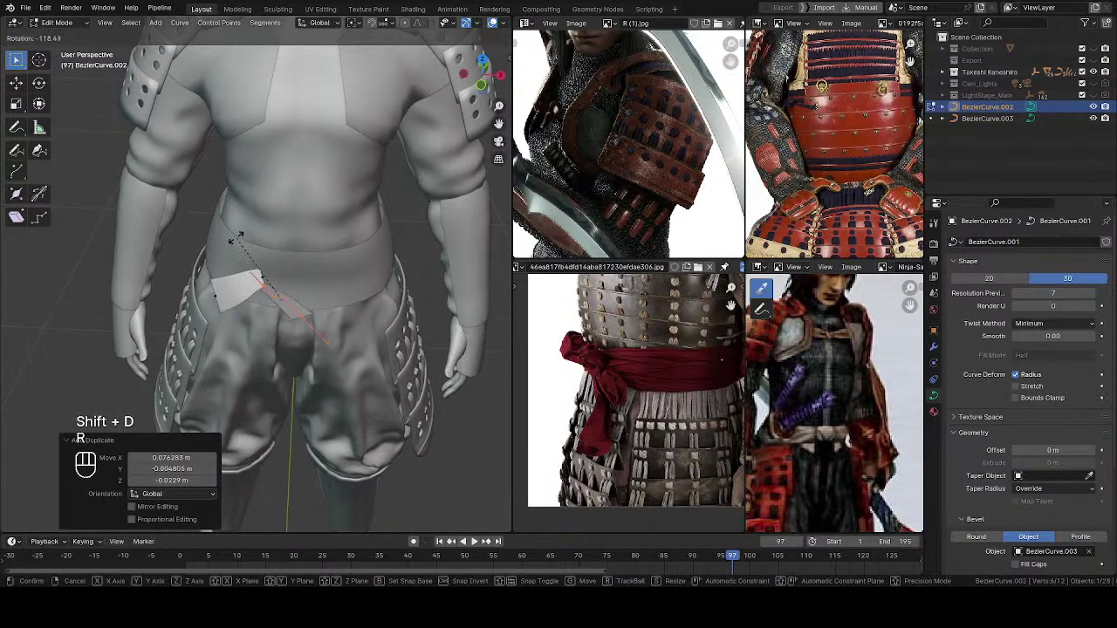
{"action": "key", "text": "Escape"}
Step: Reposition the copied strip's end points and rotate the inner one so the strip slopes away from the original
{"action": "middle_click_drag", "start_coordinate": [302, 253], "coordinate": [295, 278]}
{"action": "right_click_drag", "start_coordinate": [278, 323], "coordinate": [327, 332]}
{"action": "key", "text": "alt+a"}
{"action": "right_click_drag", "start_coordinate": [308, 293], "coordinate": [303, 292]}
{"action": "middle_click_drag", "start_coordinate": [338, 278], "coordinate": [297, 207]}
{"action": "key", "text": "r"}
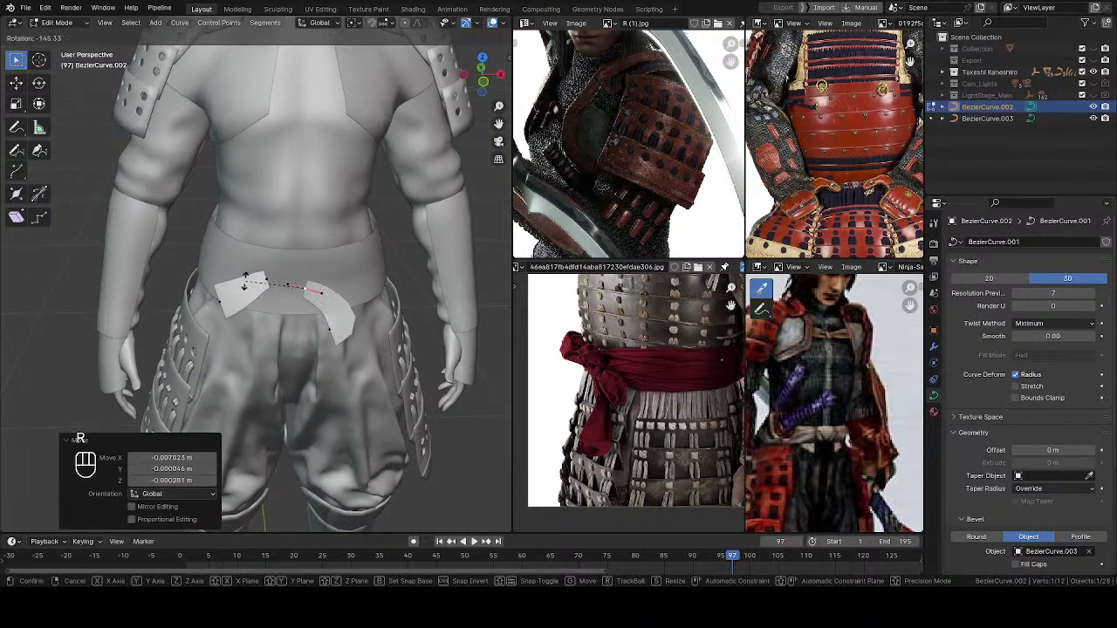
{"action": "left_click", "coordinate": [243, 282]}
{"action": "right_click_drag", "start_coordinate": [306, 290], "coordinate": [289, 285]}
Step: Select the copy's outer end point, try rotating it, and move it relative to the front of the body
{"action": "middle_click_drag", "start_coordinate": [308, 312], "coordinate": [228, 338]}
{"action": "right_click", "coordinate": [302, 333]}
{"action": "middle_click_drag", "start_coordinate": [302, 333], "coordinate": [341, 310]}
{"action": "key", "text": "r"}
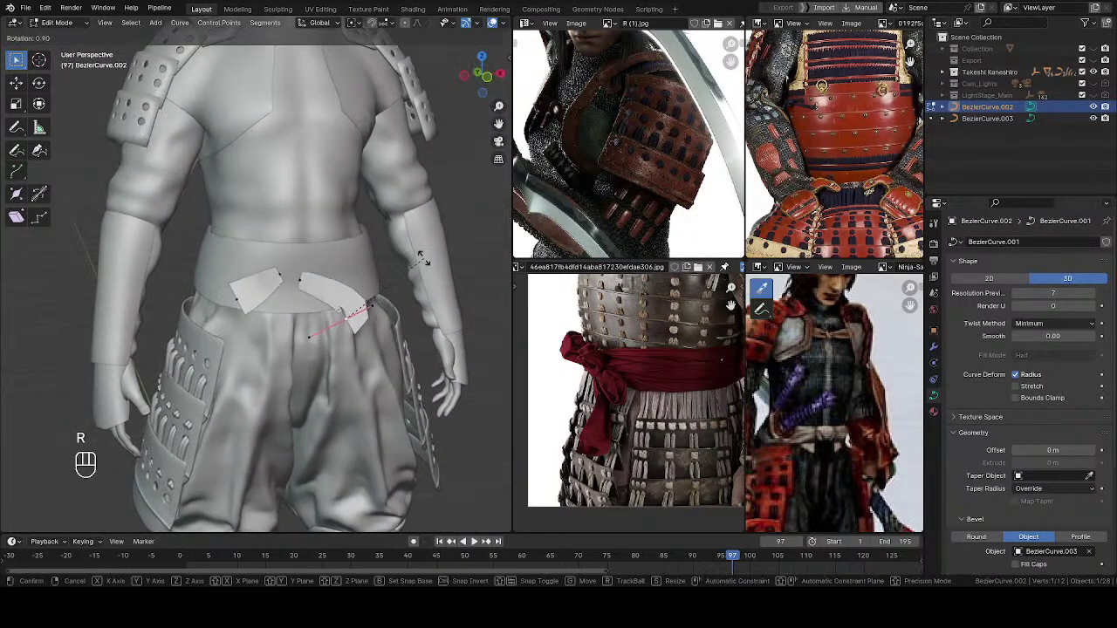
{"action": "key", "text": "Escape"}
{"action": "middle_click_drag", "start_coordinate": [345, 233], "coordinate": [341, 281]}
{"action": "key", "text": "g"}
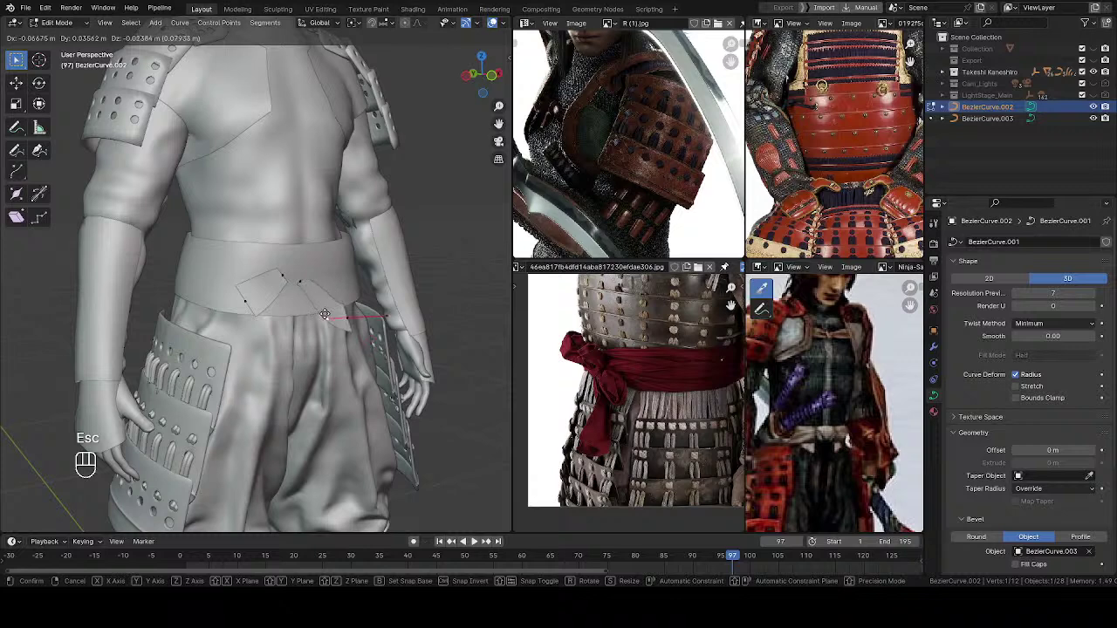
{"action": "left_click", "coordinate": [382, 309]}
Step: Adjust the outer end point's angle so the copied strip hangs diagonally downward, and shift it toward the waist band
{"action": "middle_click_drag", "start_coordinate": [382, 309], "coordinate": [394, 317]}
{"action": "key", "text": "ctrl+t"}
{"action": "key", "text": "Escape"}
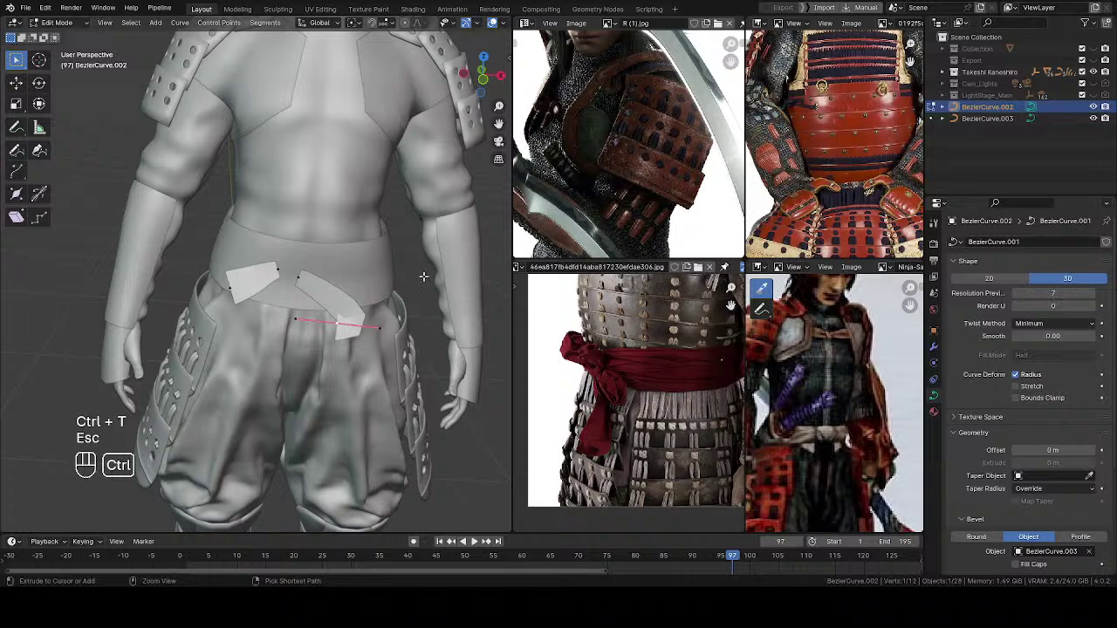
{"action": "key", "text": "ctrl+t"}
{"action": "key", "text": "Escape"}
{"action": "middle_click_drag", "start_coordinate": [395, 284], "coordinate": [409, 274]}
{"action": "key", "text": "r"}
{"action": "left_click", "coordinate": [337, 276]}
{"action": "left_click_drag", "start_coordinate": [348, 329], "coordinate": [358, 341]}
{"action": "left_click_drag", "start_coordinate": [366, 302], "coordinate": [346, 302]}
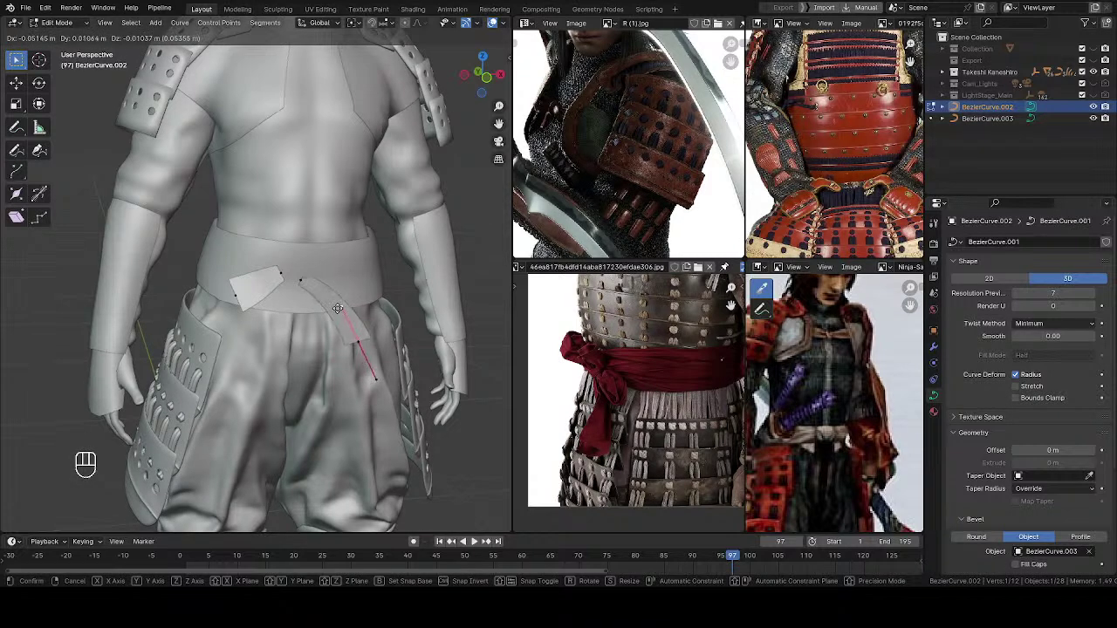
Step: Move the copied strip's selected point in toward the center of the waist band and closer to the abdomen
{"action": "left_click", "coordinate": [338, 307]}
{"action": "key", "text": "g"}
{"action": "left_click", "coordinate": [314, 297]}
{"action": "middle_click_drag", "start_coordinate": [314, 297], "coordinate": [308, 360]}
{"action": "key", "text": "g"}
{"action": "left_click", "coordinate": [308, 301]}
{"action": "middle_click_drag", "start_coordinate": [307, 301], "coordinate": [385, 188]}
Step: Move the outer and inner end points of the copied strip in turn to fit it below the band
{"action": "right_click", "coordinate": [359, 342]}
{"action": "key", "text": "g"}
{"action": "left_click", "coordinate": [346, 333]}
{"action": "right_click", "coordinate": [324, 304]}
{"action": "key", "text": "g"}
{"action": "left_click", "coordinate": [329, 312]}
{"action": "right_click", "coordinate": [368, 364]}
{"action": "key", "text": "g"}
{"action": "left_click", "coordinate": [363, 352]}
Step: Rotate the copy's outer end point and move it until the strip hangs neatly over the trousers
{"action": "middle_click_drag", "start_coordinate": [362, 352], "coordinate": [365, 301], "text": "ctrl"}
{"action": "middle_click_drag", "start_coordinate": [365, 301], "coordinate": [249, 328]}
{"action": "key", "text": "g"}
{"action": "left_click", "coordinate": [285, 264]}
{"action": "key", "text": "r"}
{"action": "left_click", "coordinate": [354, 267]}
{"action": "middle_click_drag", "start_coordinate": [354, 267], "coordinate": [398, 121]}
{"action": "right_click", "coordinate": [373, 360]}
{"action": "key", "text": "g"}
{"action": "left_click", "coordinate": [352, 356]}
{"action": "middle_click_drag", "start_coordinate": [352, 356], "coordinate": [297, 358]}
{"action": "key", "text": "alt+a"}
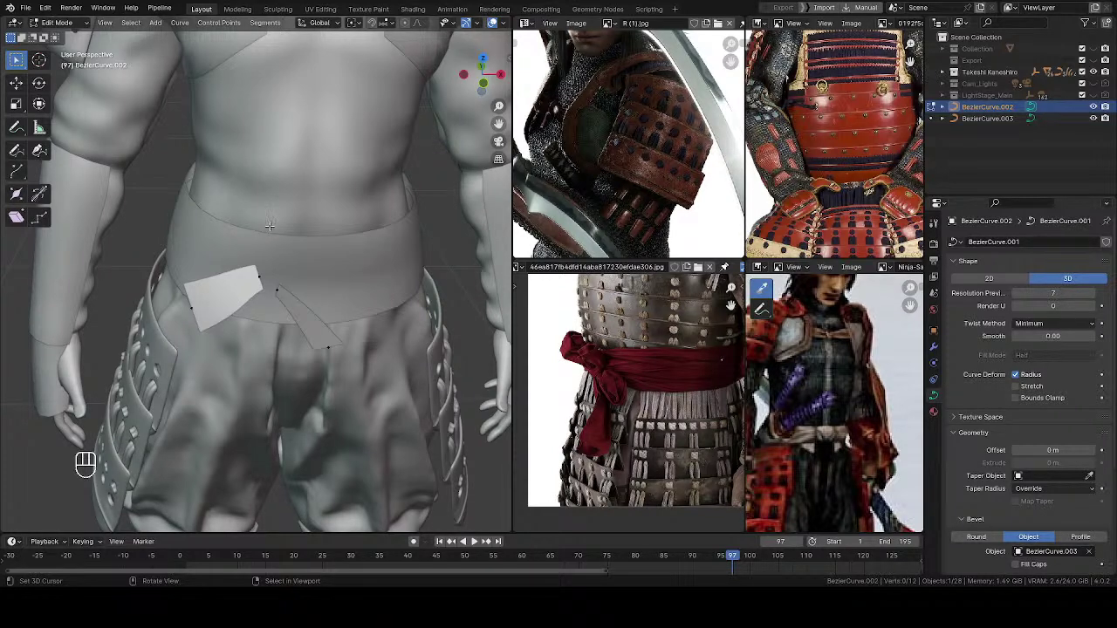
Step: Duplicate the first strip to start a third one and reposition an end point of the copy
{"action": "middle_click_drag", "start_coordinate": [305, 260], "coordinate": [311, 301]}
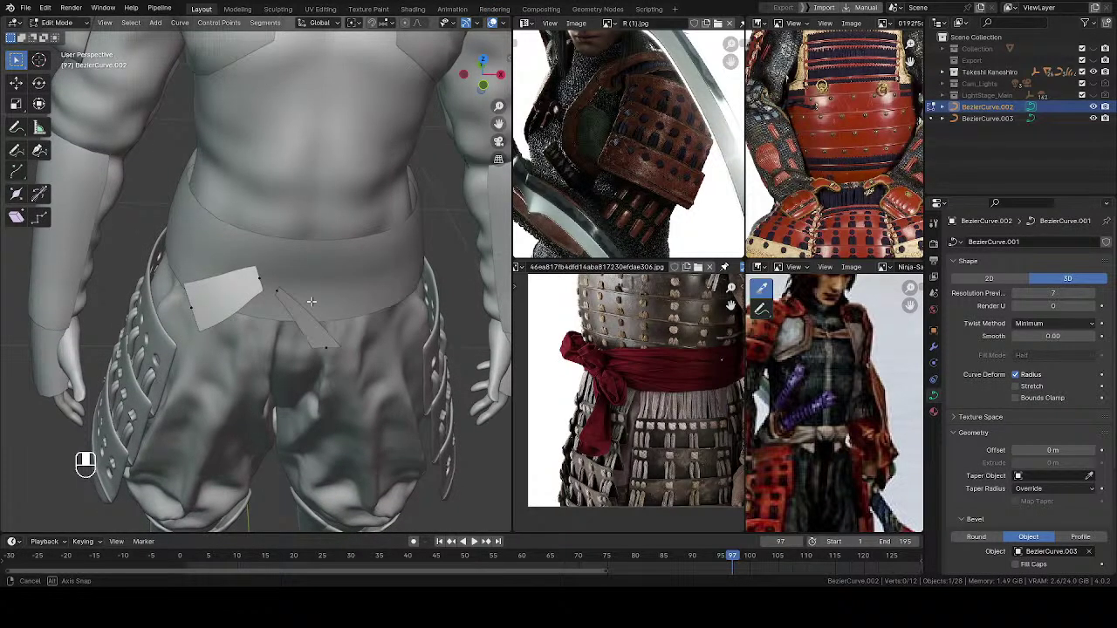
{"action": "middle_click_drag", "start_coordinate": [312, 302], "coordinate": [310, 304]}
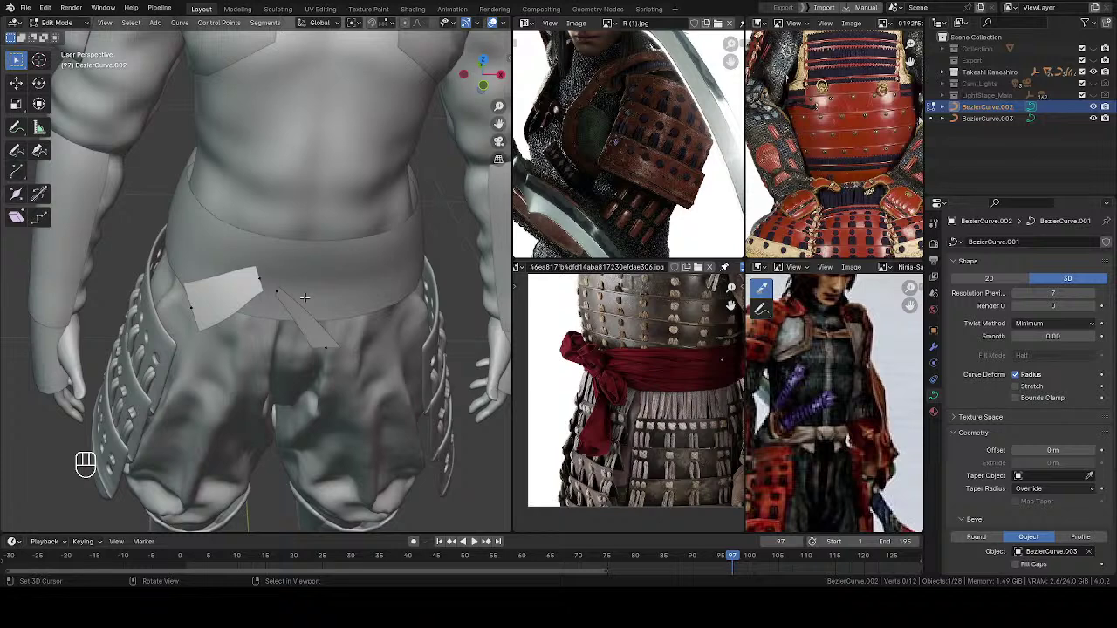
{"action": "middle_click_drag", "start_coordinate": [304, 297], "coordinate": [248, 304]}
{"action": "key", "text": "shift+d"}
{"action": "left_click", "coordinate": [241, 273]}
{"action": "key", "text": "alt+a"}
{"action": "left_click_drag", "start_coordinate": [236, 276], "coordinate": [251, 312]}
Step: Tilt and rotate the third strip's end point to align it with the waist band's curve
{"action": "middle_click_drag", "start_coordinate": [251, 313], "coordinate": [334, 363]}
{"action": "key", "text": "t"}
{"action": "left_click", "coordinate": [379, 329]}
{"action": "key", "text": "r"}
{"action": "left_click", "coordinate": [377, 362]}
{"action": "left_click_drag", "start_coordinate": [222, 380], "coordinate": [239, 371]}
{"action": "middle_click_drag", "start_coordinate": [241, 371], "coordinate": [289, 435]}
{"action": "key", "text": "r"}
{"action": "left_click", "coordinate": [288, 410]}
Step: Move the end points of the third strip so it lies above the first strip on the band
{"action": "key", "text": "g"}
{"action": "right_click_drag", "start_coordinate": [225, 372], "coordinate": [224, 371]}
{"action": "middle_click_drag", "start_coordinate": [224, 370], "coordinate": [237, 347]}
{"action": "right_click_drag", "start_coordinate": [262, 391], "coordinate": [253, 396]}
{"action": "middle_click_drag", "start_coordinate": [252, 393], "coordinate": [221, 263]}
{"action": "middle_click_drag", "start_coordinate": [288, 365], "coordinate": [263, 253], "text": "shift"}
{"action": "right_click_drag", "start_coordinate": [287, 318], "coordinate": [288, 331]}
{"action": "middle_click_drag", "start_coordinate": [289, 332], "coordinate": [377, 268]}
Step: Move and rotate the third strip's selected end point to bend the strip around the waist
{"action": "key", "text": "g"}
{"action": "left_click", "coordinate": [301, 310]}
{"action": "left_click", "coordinate": [331, 304]}
{"action": "key", "text": "r"}
{"action": "left_click", "coordinate": [412, 276]}
{"action": "key", "text": "g"}
{"action": "left_click", "coordinate": [432, 281]}
Step: Refine the selected end point's rotation and position from several angles so the third strip hugs the waist band
{"action": "middle_click_drag", "start_coordinate": [159, 298], "coordinate": [229, 314]}
{"action": "key", "text": "r"}
{"action": "left_click", "coordinate": [164, 289]}
{"action": "key", "text": "g"}
{"action": "left_click", "coordinate": [192, 303]}
{"action": "key", "text": "r"}
{"action": "left_click", "coordinate": [327, 293]}
{"action": "middle_click_drag", "start_coordinate": [327, 293], "coordinate": [264, 325]}
{"action": "key", "text": "r"}
{"action": "left_click", "coordinate": [258, 314]}
{"action": "key", "text": "g"}
{"action": "left_click", "coordinate": [232, 330]}
{"action": "key", "text": "alt+a"}
Step: Move the inner end point of the lower strip to bring it toward the knot area
{"action": "middle_click_drag", "start_coordinate": [263, 324], "coordinate": [261, 277]}
{"action": "left_click", "coordinate": [282, 223]}
{"action": "key", "text": "g"}
{"action": "left_click", "coordinate": [287, 219]}
{"action": "middle_click_drag", "start_coordinate": [335, 322], "coordinate": [286, 421]}
{"action": "right_click", "coordinate": [302, 305]}
{"action": "key", "text": "g"}
{"action": "left_click", "coordinate": [298, 316]}
{"action": "key", "text": "g"}
{"action": "left_click", "coordinate": [308, 332]}
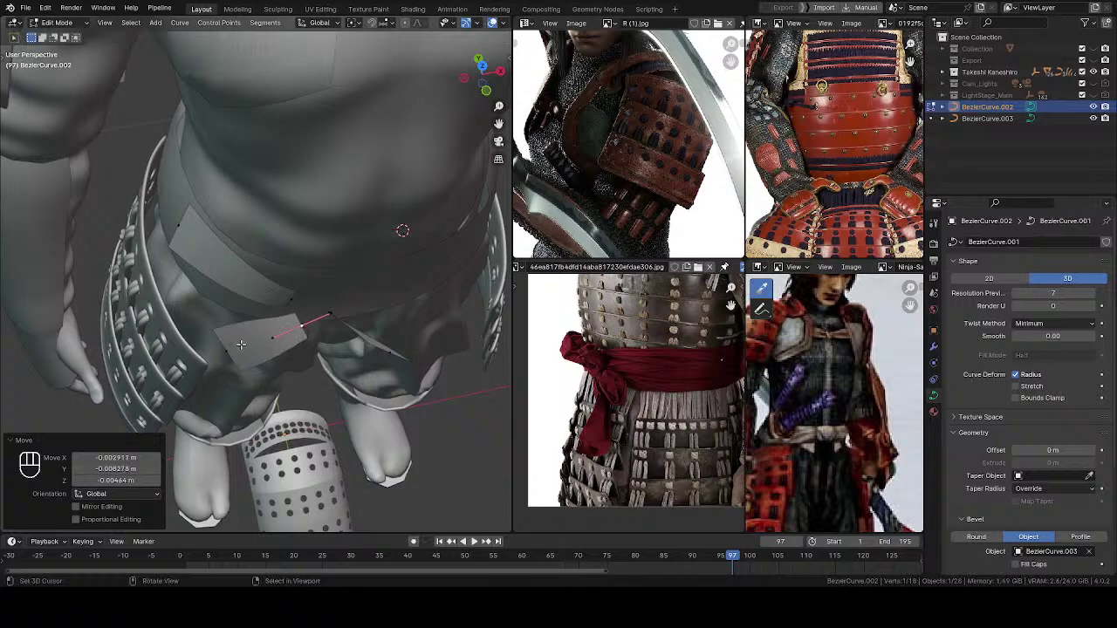
Step: Shift the lower strip's outer and inner end points outward to space it from the neighboring strips
{"action": "right_click", "coordinate": [231, 351]}
{"action": "key", "text": "g"}
{"action": "left_click", "coordinate": [221, 359]}
{"action": "right_click", "coordinate": [305, 324]}
{"action": "key", "text": "g"}
{"action": "left_click", "coordinate": [282, 333]}
{"action": "key", "text": "alt+a"}
{"action": "middle_click_drag", "start_coordinate": [282, 367], "coordinate": [277, 219]}
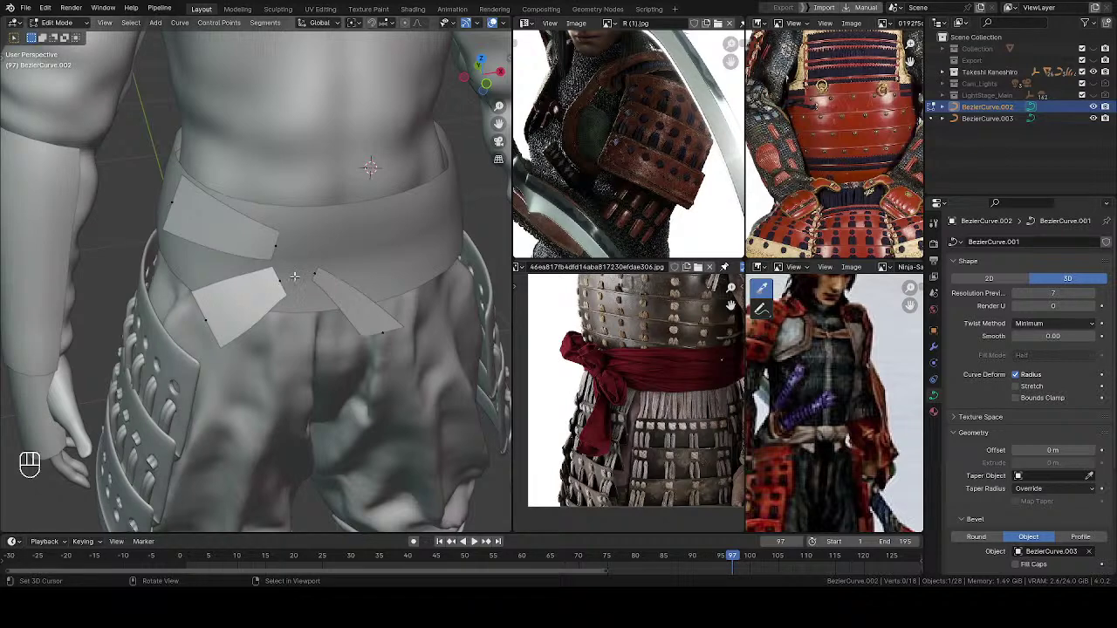
Step: Duplicate the upper strip to the opposite side of the knot area and rotate the copy to face outward
{"action": "scroll", "coordinate": [238, 312], "scroll_direction": "down", "scroll_amount": 2}
{"action": "key", "text": "shift+d"}
{"action": "left_click", "coordinate": [355, 315]}
{"action": "middle_click_drag", "start_coordinate": [356, 315], "coordinate": [319, 287]}
{"action": "key", "text": "r"}
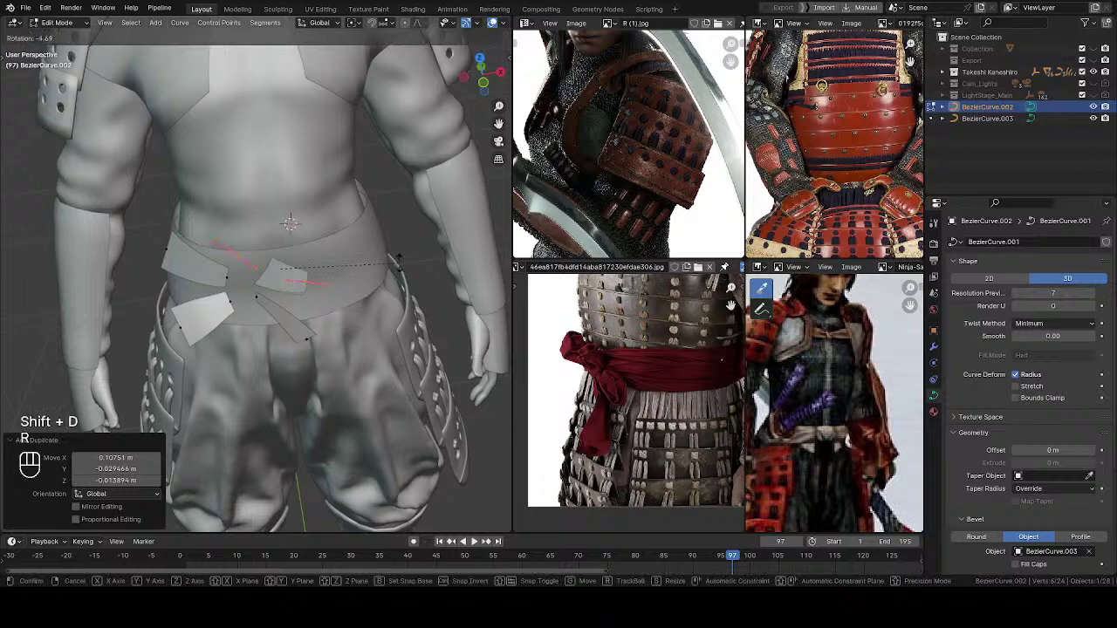
{"action": "left_click", "coordinate": [209, 305]}
{"action": "middle_click_drag", "start_coordinate": [209, 305], "coordinate": [293, 277]}
{"action": "left_click", "coordinate": [268, 288]}
Step: Move the fourth strip's inner and outer end points to fit it along the waist band
{"action": "key", "text": "alt+a"}
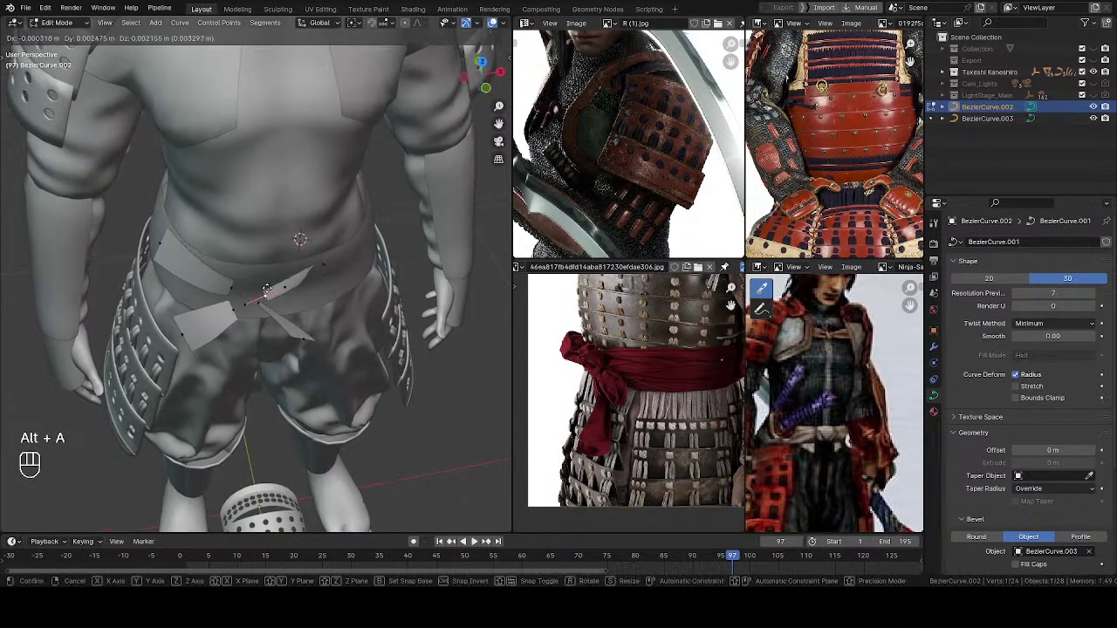
{"action": "right_click_drag", "start_coordinate": [324, 264], "coordinate": [326, 270]}
{"action": "left_click", "coordinate": [329, 278]}
{"action": "middle_click_drag", "start_coordinate": [329, 278], "coordinate": [292, 235]}
Step: Tilt the upper strip's outer end point by about 9° and move it against the waist band
{"action": "left_click", "coordinate": [377, 251]}
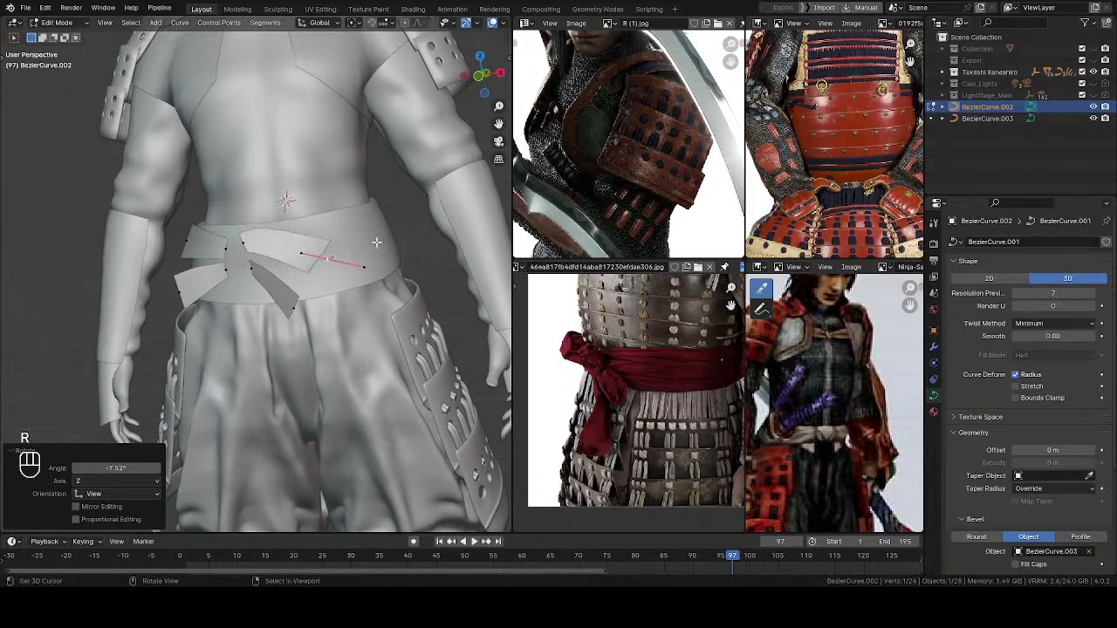
{"action": "left_click", "coordinate": [375, 260]}
{"action": "middle_click_drag", "start_coordinate": [375, 260], "coordinate": [387, 279]}
{"action": "key", "text": "g"}
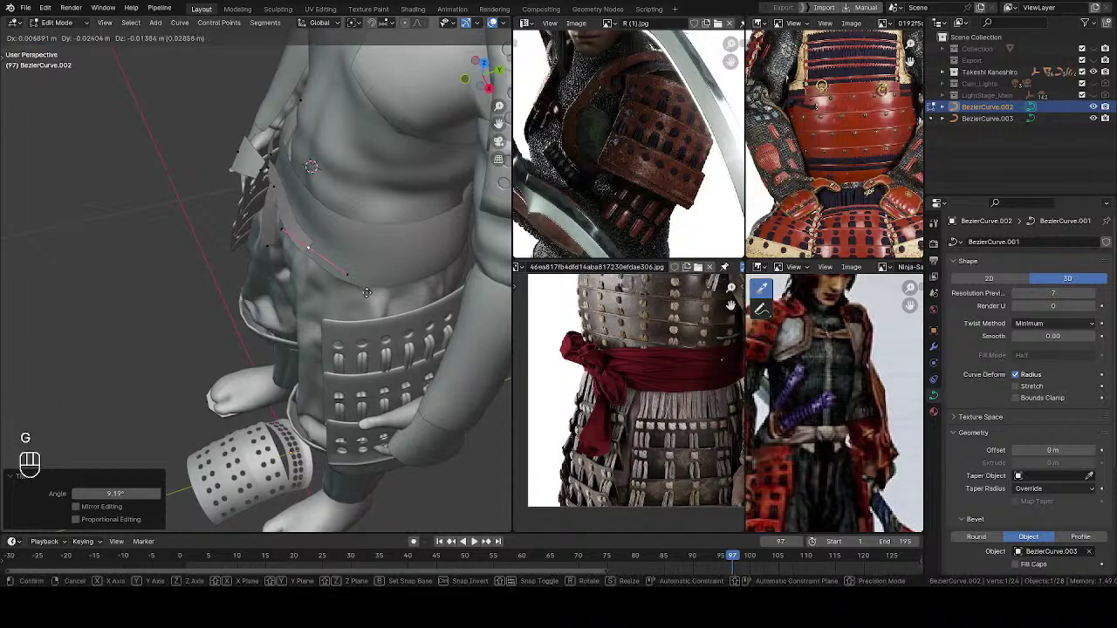
{"action": "left_click", "coordinate": [370, 287]}
Step: Scale the handles of the upper strip's end point and move the point to follow the waist band
{"action": "middle_click_drag", "start_coordinate": [306, 284], "coordinate": [389, 243]}
{"action": "key", "text": "s"}
{"action": "left_click", "coordinate": [338, 241]}
{"action": "key", "text": "g"}
{"action": "left_click", "coordinate": [336, 226]}
{"action": "middle_click_drag", "start_coordinate": [306, 240], "coordinate": [302, 284], "text": "shift"}
{"action": "scroll", "coordinate": [301, 284], "scroll_direction": "up", "scroll_amount": 2}
{"action": "middle_click_drag", "start_coordinate": [301, 284], "coordinate": [205, 458]}
{"action": "middle_click_drag", "start_coordinate": [246, 286], "coordinate": [249, 242]}
Step: Reposition the strip end points around the knot area and rotate the adjusted point to align its strip
{"action": "right_click_drag", "start_coordinate": [242, 270], "coordinate": [261, 265]}
{"action": "middle_click_drag", "start_coordinate": [280, 248], "coordinate": [310, 205]}
{"action": "key", "text": "r"}
{"action": "left_click", "coordinate": [337, 258]}
{"action": "middle_click_drag", "start_coordinate": [273, 265], "coordinate": [263, 241]}
{"action": "right_click_drag", "start_coordinate": [252, 280], "coordinate": [251, 297]}
{"action": "left_click", "coordinate": [251, 297]}
{"action": "key", "text": "alt+a"}
{"action": "middle_click_drag", "start_coordinate": [250, 297], "coordinate": [311, 275]}
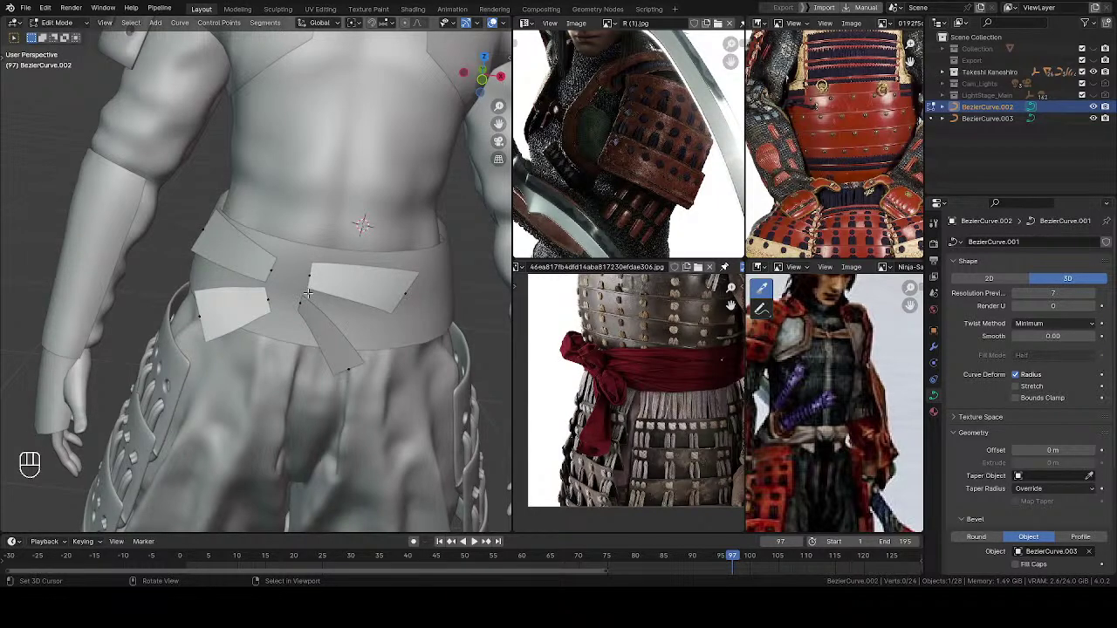
Step: Rotate the upper-right strip's outer end point by about -16°, tilt it to lie flat on the band, and save the file
{"action": "middle_click_drag", "start_coordinate": [312, 293], "coordinate": [442, 267]}
{"action": "right_click", "coordinate": [405, 288]}
{"action": "key", "text": "r"}
{"action": "left_click", "coordinate": [451, 253]}
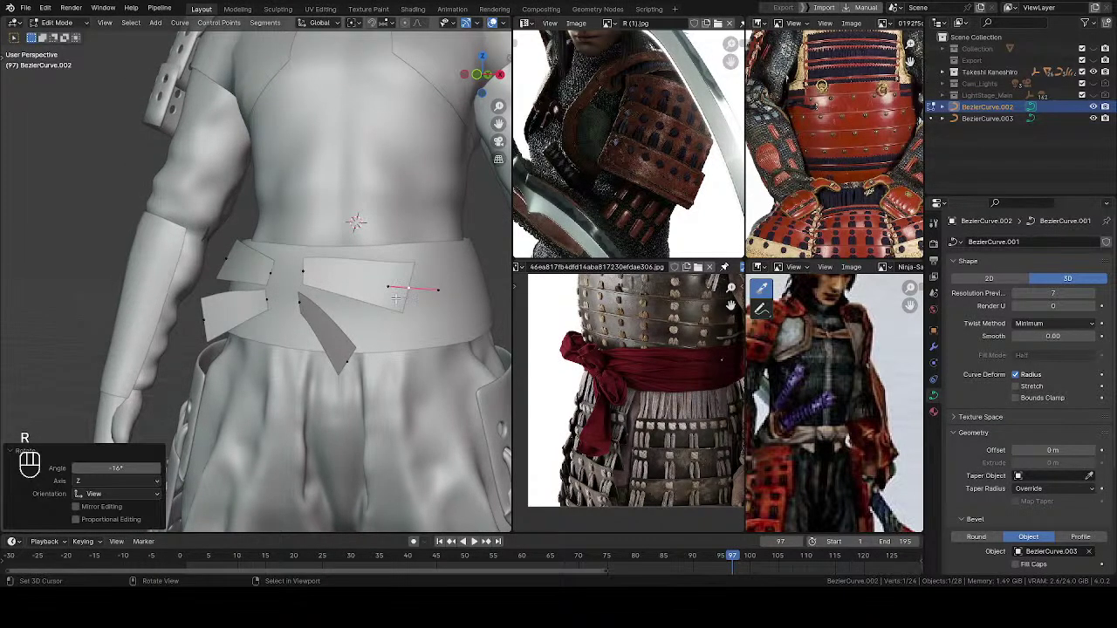
{"action": "key", "text": "ctrl+t"}
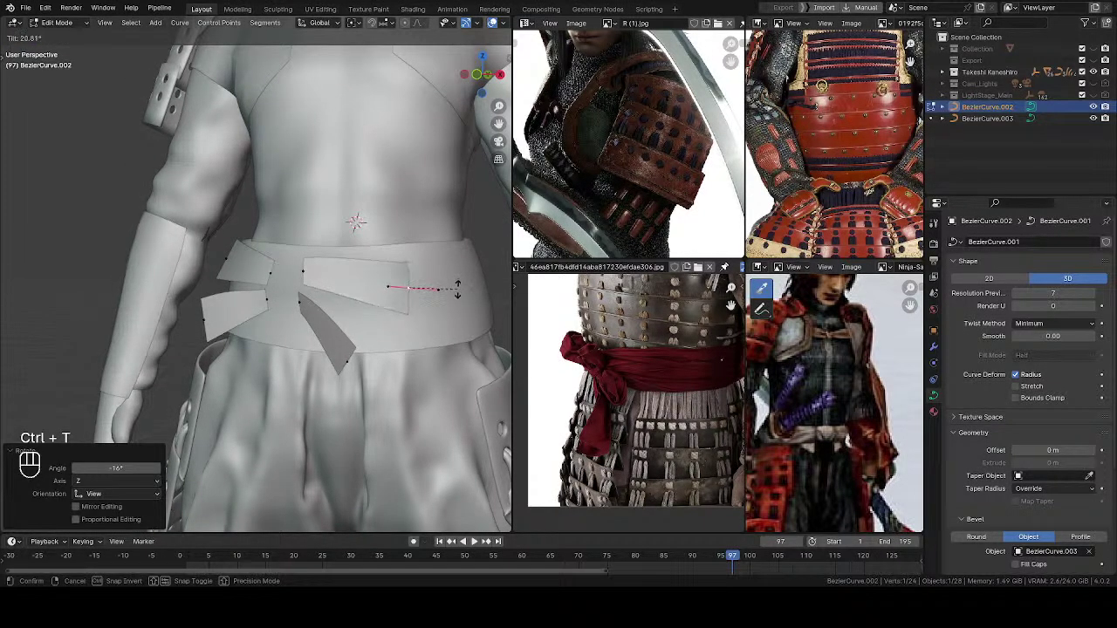
{"action": "left_click", "coordinate": [457, 290]}
{"action": "key", "text": "alt+a"}
{"action": "middle_click_drag", "start_coordinate": [437, 293], "coordinate": [329, 353], "text": "ctrl"}
{"action": "key", "text": "ctrl+s"}
{"action": "mouse_move", "coordinate": [330, 352]}
{"action": "middle_mouse_down", "text": "shift"}
{"action": "mouse_move", "coordinate": [342, 375]}
{"action": "mouse_move", "coordinate": [332, 340]}
{"action": "middle_mouse_up", "text": "shift"}
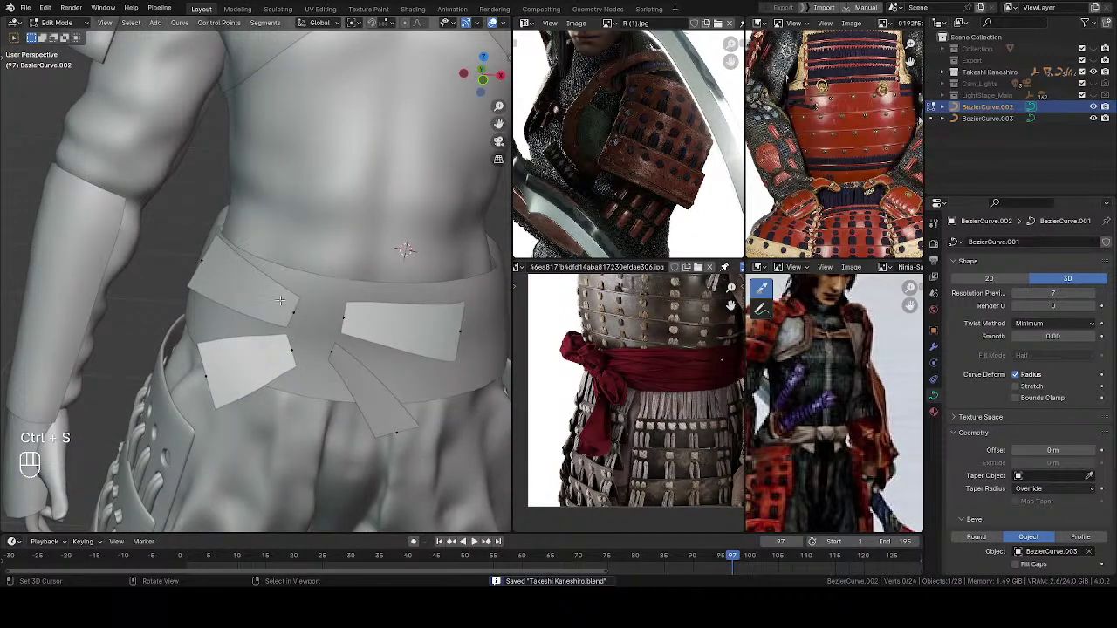
Step: Extrude the upper-left strip's inner end diagonally down across the knot area and rotate the new end point
{"action": "middle_click_drag", "start_coordinate": [252, 273], "coordinate": [293, 318]}
{"action": "left_click", "coordinate": [301, 316]}
{"action": "middle_click_drag", "start_coordinate": [293, 318], "coordinate": [296, 318], "text": "ctrl"}
{"action": "key", "text": "e"}
{"action": "left_click", "coordinate": [378, 390]}
{"action": "middle_click_drag", "start_coordinate": [378, 391], "coordinate": [392, 336]}
{"action": "key", "text": "r"}
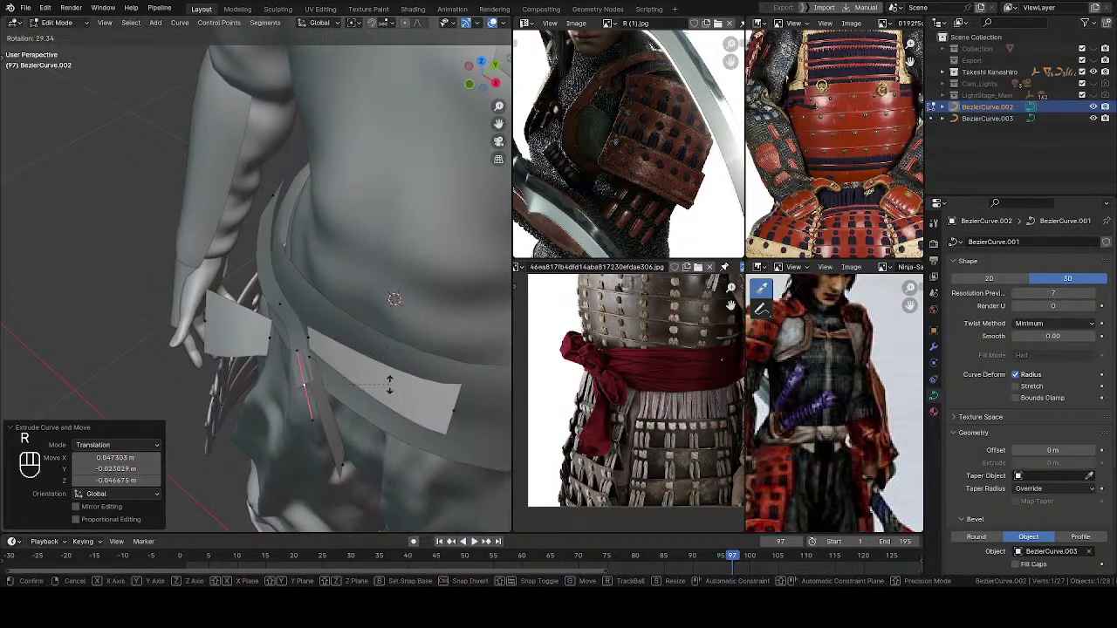
{"action": "left_click", "coordinate": [388, 386]}
{"action": "middle_click_drag", "start_coordinate": [389, 387], "coordinate": [397, 262]}
{"action": "key", "text": "alt+a"}
{"action": "mouse_move", "coordinate": [327, 343]}
{"action": "middle_mouse_down"}
{"action": "mouse_move", "coordinate": [350, 338]}
{"action": "mouse_move", "coordinate": [333, 333]}
{"action": "middle_mouse_up"}
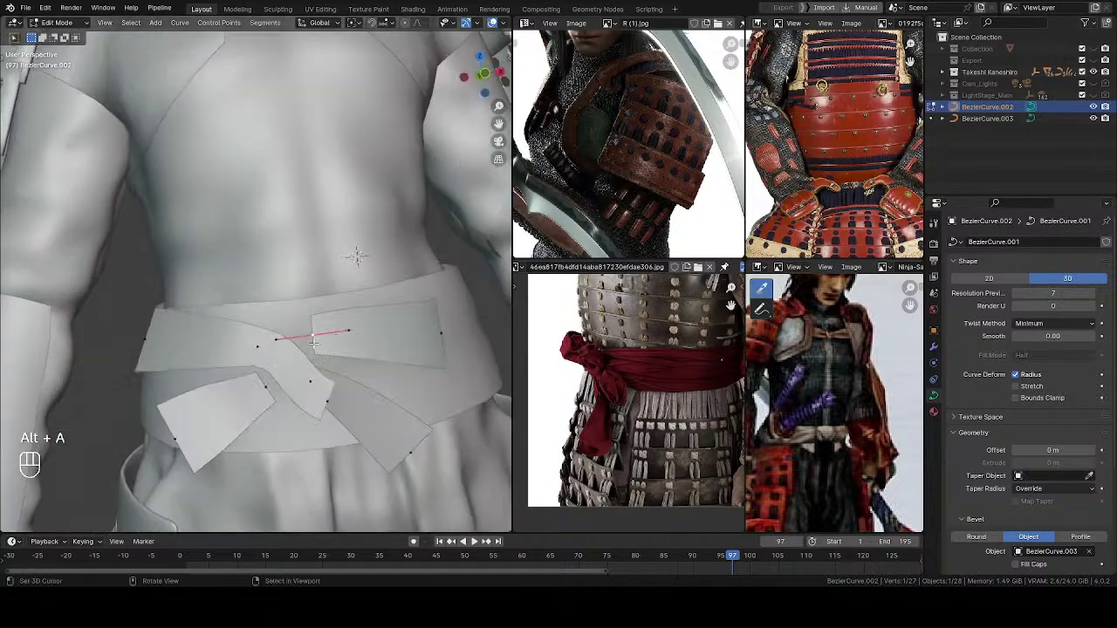
Step: Scale the upper-left strip's middle point handles to about 0.63 and rotate them to smooth the bend
{"action": "middle_click_drag", "start_coordinate": [266, 351], "coordinate": [286, 349]}
{"action": "key", "text": "s"}
{"action": "left_click", "coordinate": [340, 339]}
{"action": "key", "text": "r"}
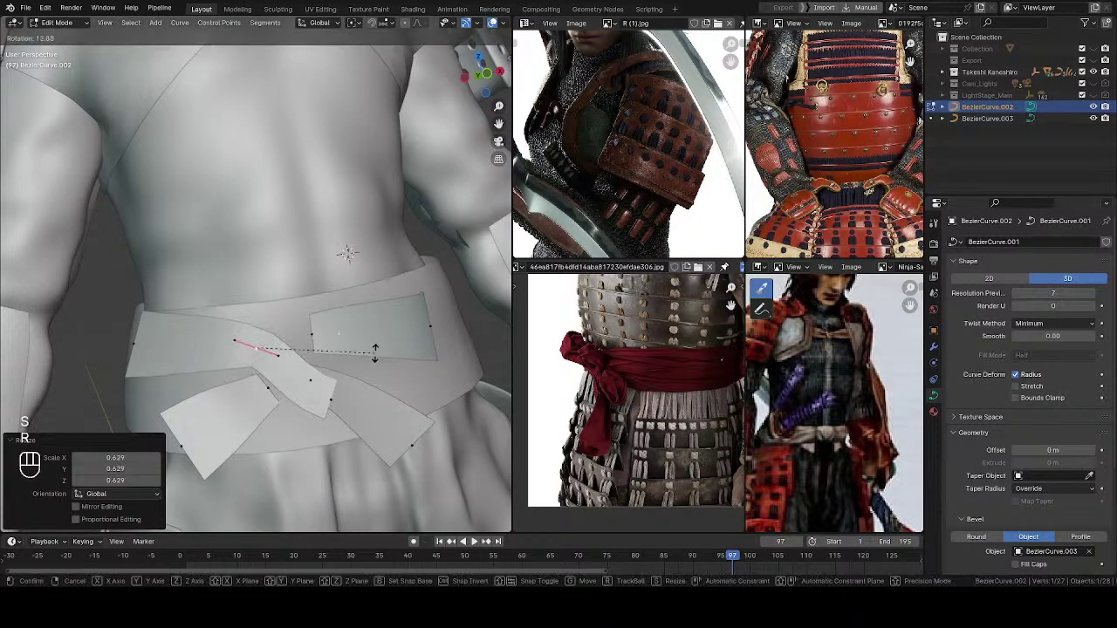
{"action": "left_click", "coordinate": [330, 398]}
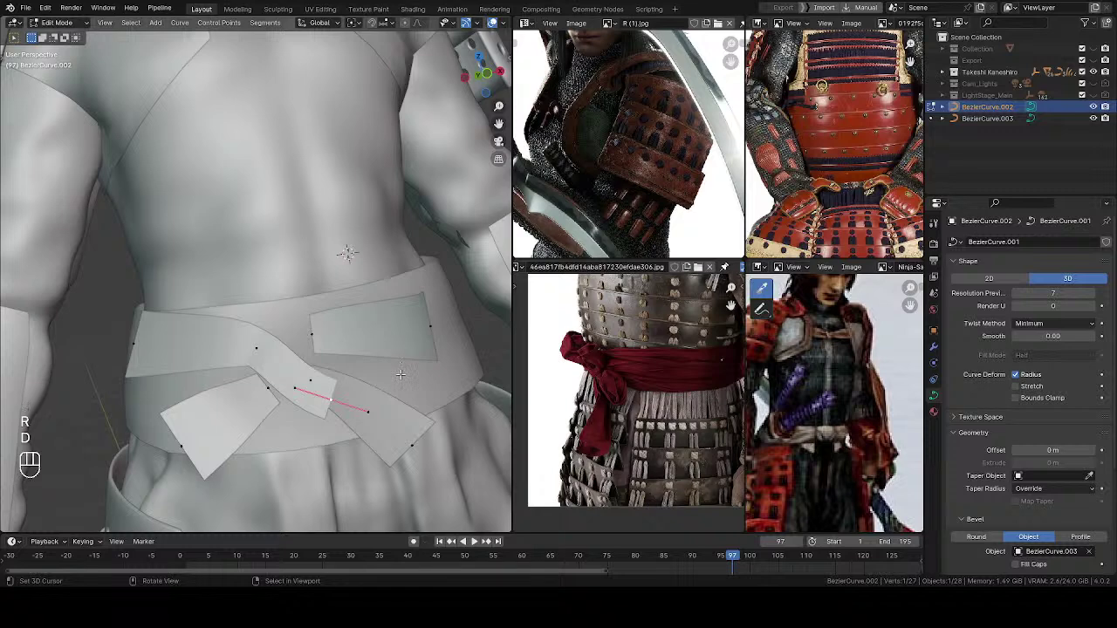
Step: Rotate the upper-left strip's new end point and reposition its middle point
{"action": "middle_click_drag", "start_coordinate": [401, 376], "coordinate": [379, 358]}
{"action": "key", "text": "r"}
{"action": "left_click", "coordinate": [405, 328]}
{"action": "right_click_drag", "start_coordinate": [302, 379], "coordinate": [305, 375]}
{"action": "right_click_drag", "start_coordinate": [257, 345], "coordinate": [244, 351]}
{"action": "middle_click_drag", "start_coordinate": [245, 351], "coordinate": [304, 304]}
Step: Scale the upper-left strip's middle point handles and move the point to refine the curve along the band
{"action": "key", "text": "s"}
{"action": "left_click", "coordinate": [294, 346]}
{"action": "key", "text": "g"}
{"action": "left_click", "coordinate": [228, 336]}
{"action": "middle_click_drag", "start_coordinate": [319, 351], "coordinate": [264, 324], "text": "shift"}
{"action": "key", "text": "alt+a"}
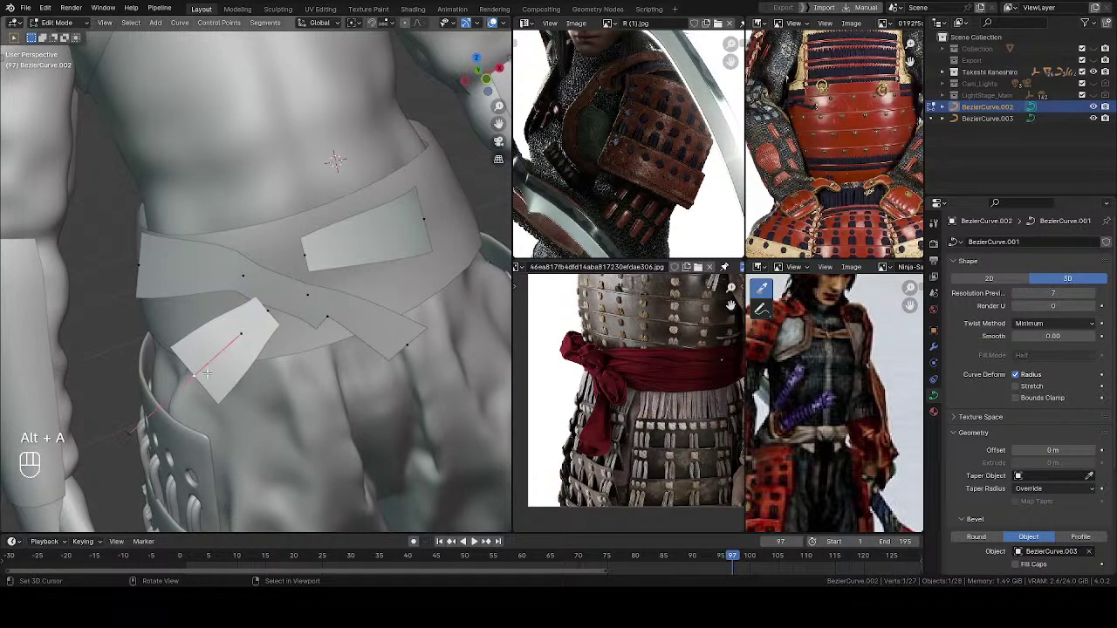
Step: Hide the two lower strips to clear the view of the knot area
{"action": "key", "text": "h"}
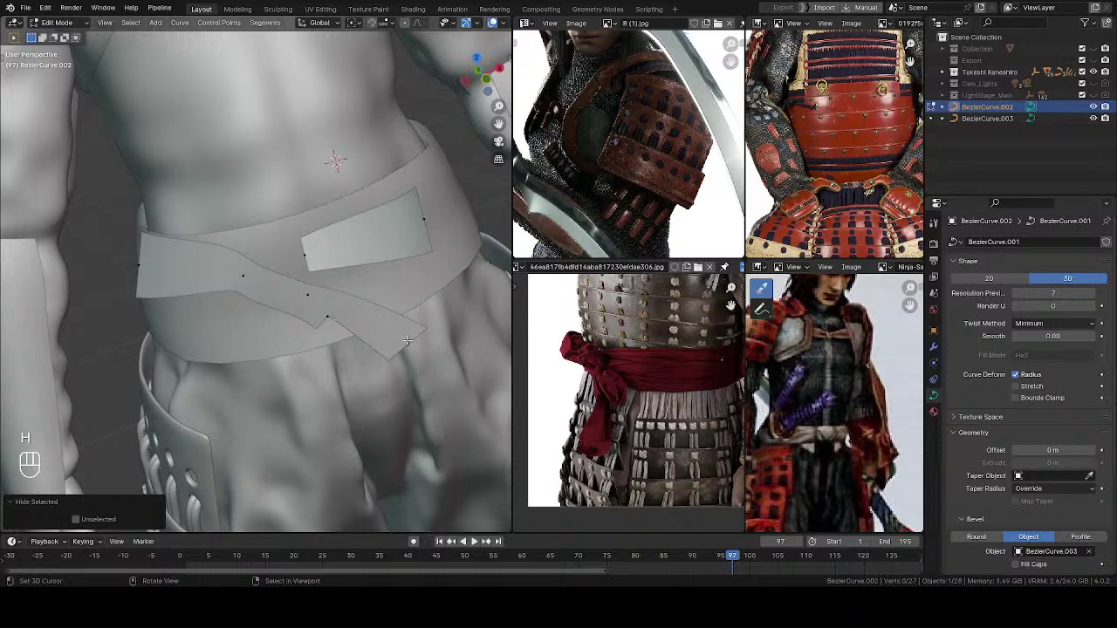
{"action": "middle_click_drag", "start_coordinate": [396, 345], "coordinate": [234, 353]}
{"action": "middle_click_drag", "start_coordinate": [327, 282], "coordinate": [352, 295]}
{"action": "key", "text": "h"}
{"action": "key", "text": "alt+a"}
Step: Extrude the upper-right strip's inner end diagonally down toward the lower left, behind the crossing strip
{"action": "middle_click_drag", "start_coordinate": [352, 295], "coordinate": [346, 278]}
{"action": "mouse_move", "coordinate": [310, 267]}
{"action": "left_mouse_down"}
{"action": "mouse_move", "coordinate": [290, 262]}
{"action": "mouse_move", "coordinate": [321, 272]}
{"action": "left_mouse_up"}
{"action": "middle_click_drag", "start_coordinate": [321, 271], "coordinate": [304, 304]}
{"action": "left_click", "coordinate": [312, 322]}
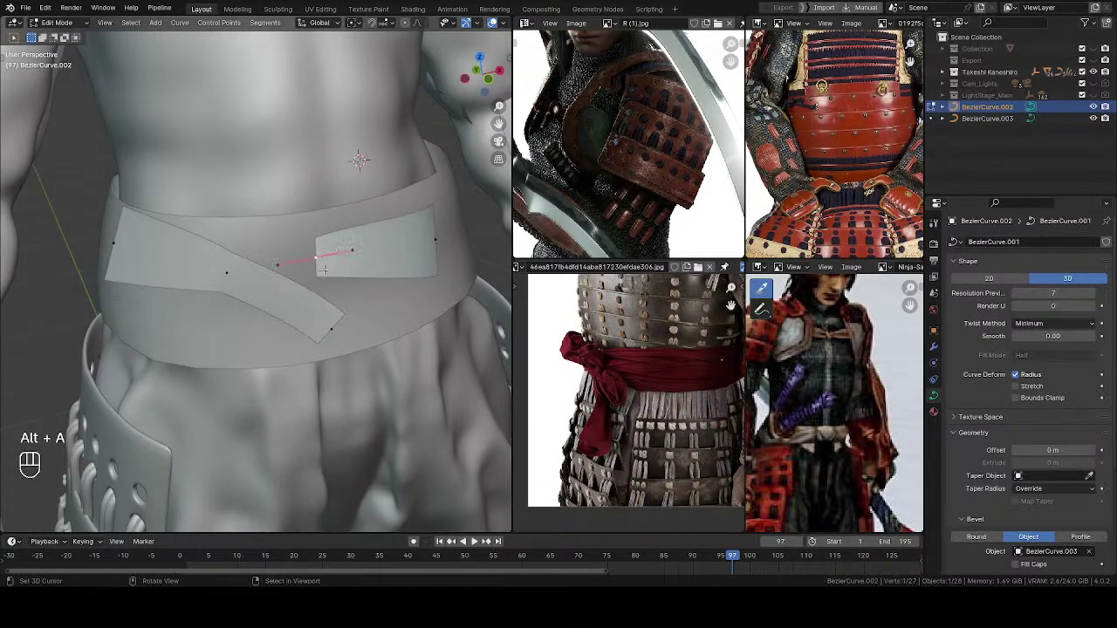
{"action": "middle_click_drag", "start_coordinate": [323, 259], "coordinate": [301, 331]}
{"action": "key", "text": "e"}
{"action": "left_click", "coordinate": [273, 377]}
{"action": "middle_click_drag", "start_coordinate": [272, 377], "coordinate": [340, 343]}
Step: Move the upper-right strip's inner points to run its extension beneath the crossing strip
{"action": "middle_click_drag", "start_coordinate": [278, 314], "coordinate": [307, 334]}
{"action": "left_click", "coordinate": [270, 324]}
{"action": "key", "text": "g"}
{"action": "left_click", "coordinate": [305, 223]}
{"action": "key", "text": "g"}
{"action": "left_click", "coordinate": [316, 223]}
{"action": "left_click", "coordinate": [279, 226]}
Step: Adjust the positions of the right strip's lower extension points beside the crossing strip
{"action": "left_click", "coordinate": [288, 236]}
{"action": "middle_click_drag", "start_coordinate": [289, 238], "coordinate": [292, 253]}
{"action": "left_click", "coordinate": [243, 293]}
{"action": "middle_click_drag", "start_coordinate": [246, 294], "coordinate": [401, 365]}
{"action": "left_click", "coordinate": [313, 292]}
{"action": "key", "text": "g"}
{"action": "left_click", "coordinate": [317, 290]}
{"action": "middle_click_drag", "start_coordinate": [333, 354], "coordinate": [430, 284], "text": "shift"}
Step: Extrude the right strip's lower end outward in front of the knot area and rotate the new point
{"action": "key", "text": "e"}
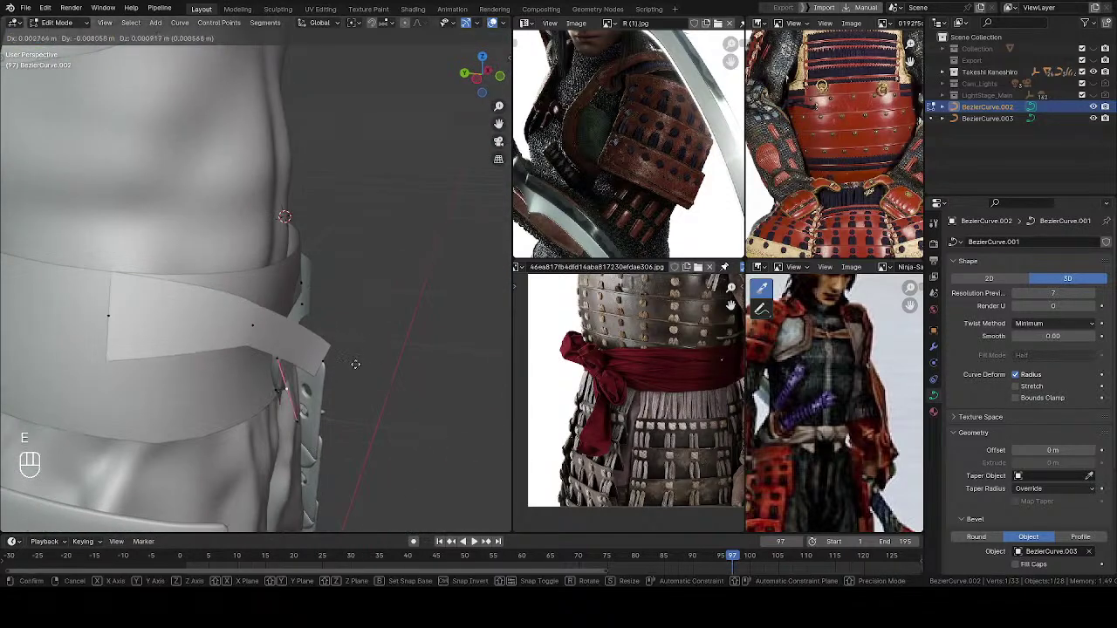
{"action": "left_click", "coordinate": [380, 353]}
{"action": "middle_click_drag", "start_coordinate": [379, 352], "coordinate": [390, 417]}
{"action": "key", "text": "r"}
{"action": "left_click", "coordinate": [270, 266]}
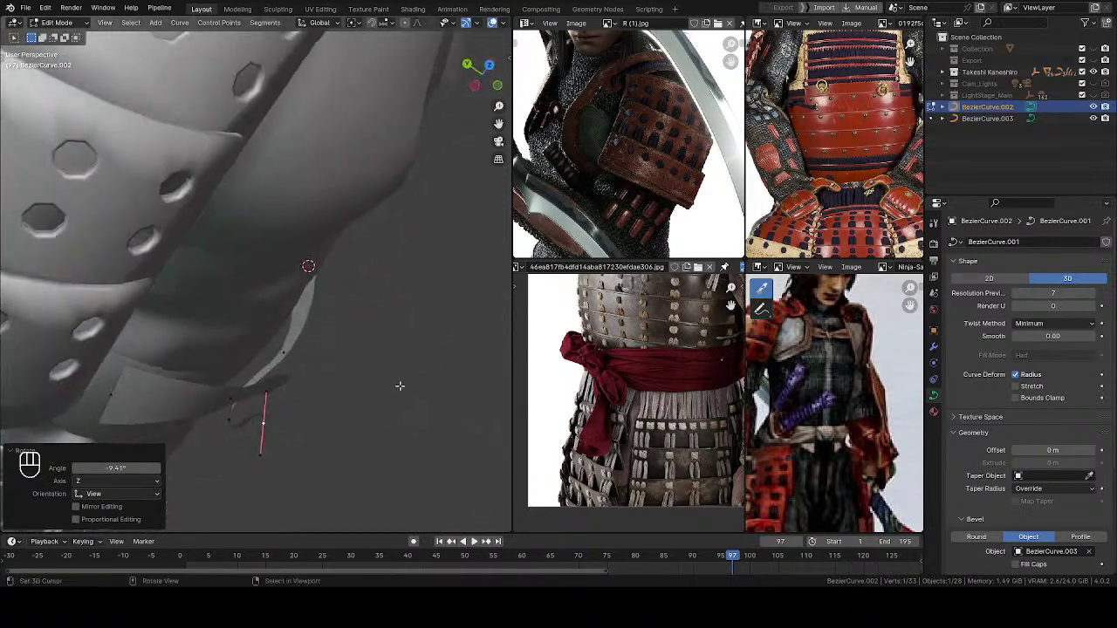
Step: Turn the new end point around and move it up to fold the strip over the crossing strip
{"action": "key", "text": "r"}
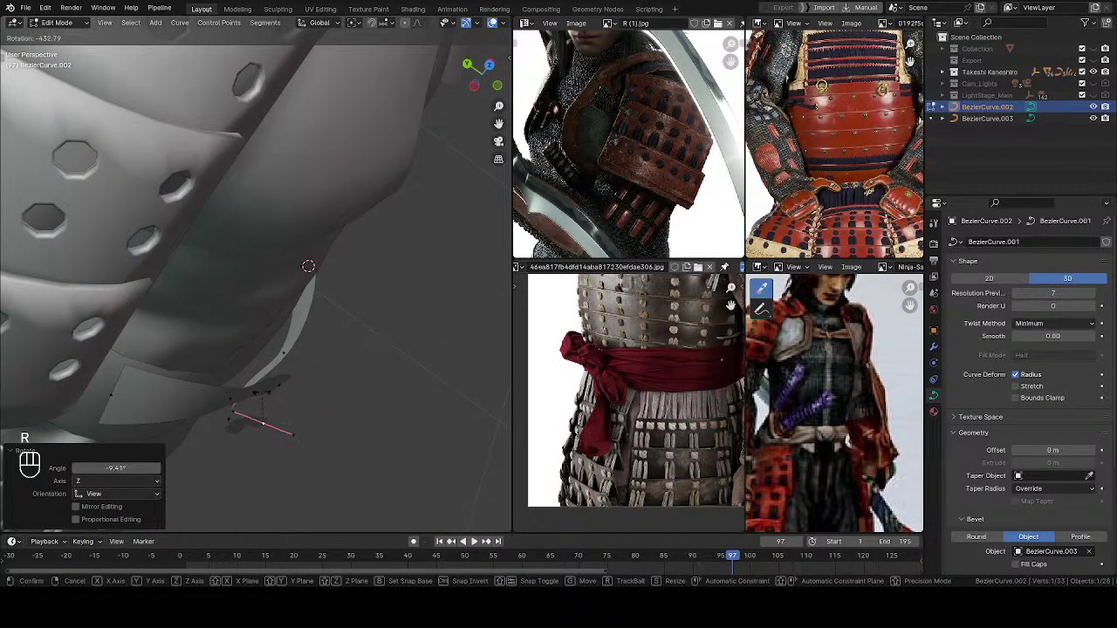
{"action": "left_click", "coordinate": [252, 426]}
{"action": "middle_click_drag", "start_coordinate": [252, 426], "coordinate": [258, 333]}
{"action": "key", "text": "g"}
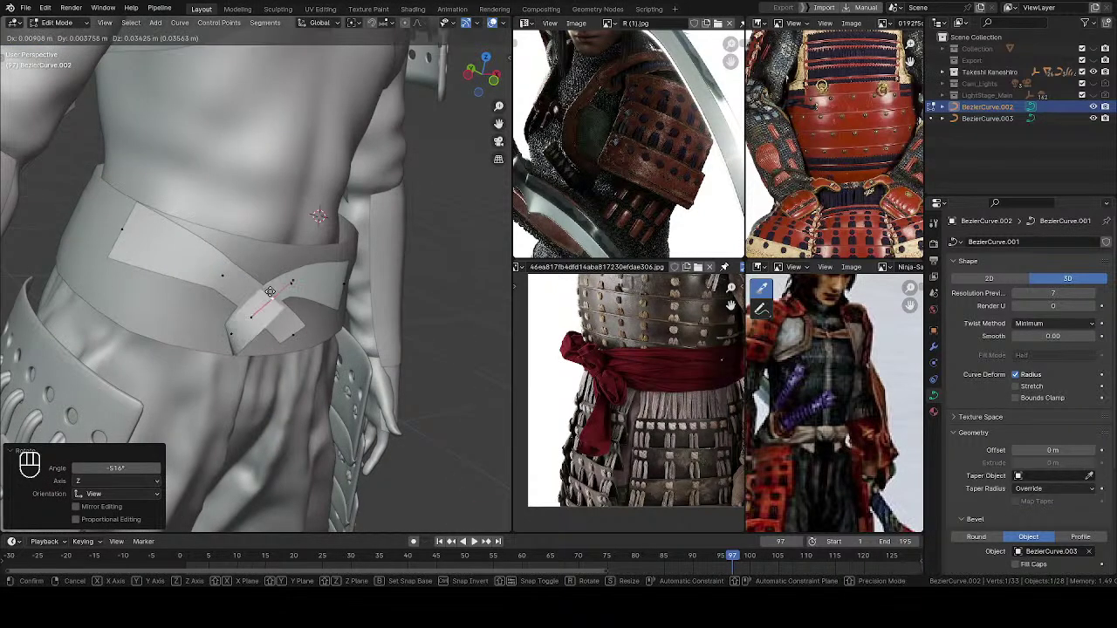
{"action": "left_click", "coordinate": [275, 275]}
Step: Rotate the folded loop's points and scale the handles to round the wrap around the crossing strip
{"action": "middle_click_drag", "start_coordinate": [271, 280], "coordinate": [247, 244]}
{"action": "key", "text": "r"}
{"action": "left_click", "coordinate": [293, 253]}
{"action": "left_click", "coordinate": [205, 351]}
{"action": "key", "text": "r"}
{"action": "left_click", "coordinate": [255, 167]}
{"action": "key", "text": "s"}
{"action": "left_click", "coordinate": [255, 263]}
{"action": "middle_click_drag", "start_coordinate": [174, 295], "coordinate": [256, 283], "text": "shift"}
Step: Reposition the folded loop's points to wrap it upright around the crossing strip
{"action": "right_click_drag", "start_coordinate": [255, 283], "coordinate": [261, 277]}
{"action": "middle_click_drag", "start_coordinate": [261, 276], "coordinate": [285, 268]}
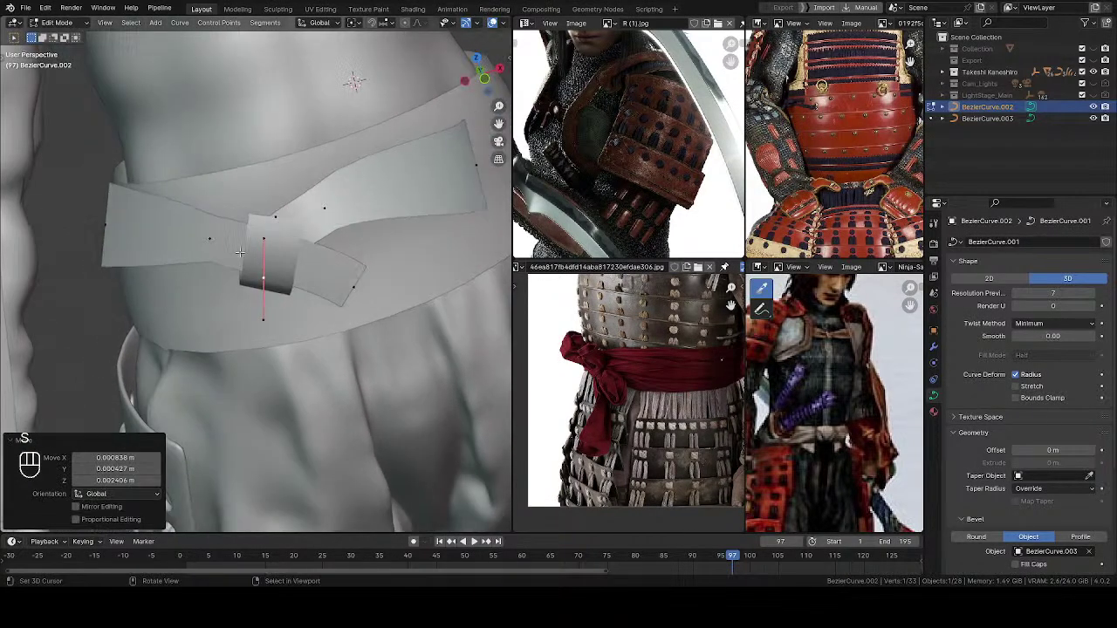
{"action": "right_click_drag", "start_coordinate": [287, 217], "coordinate": [295, 223]}
{"action": "middle_click_drag", "start_coordinate": [298, 224], "coordinate": [311, 306]}
{"action": "middle_click_drag", "start_coordinate": [310, 305], "coordinate": [404, 286]}
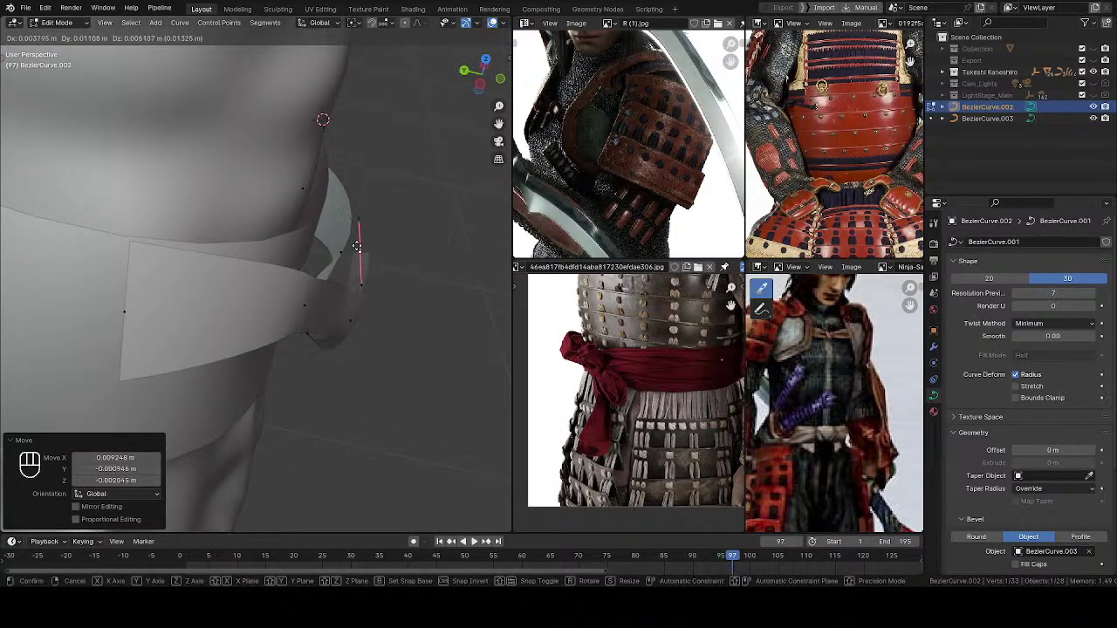
Step: Extrude the loop's upper end about 0.028 m back toward the body, and rotate and lower the new point
{"action": "left_click", "coordinate": [339, 274]}
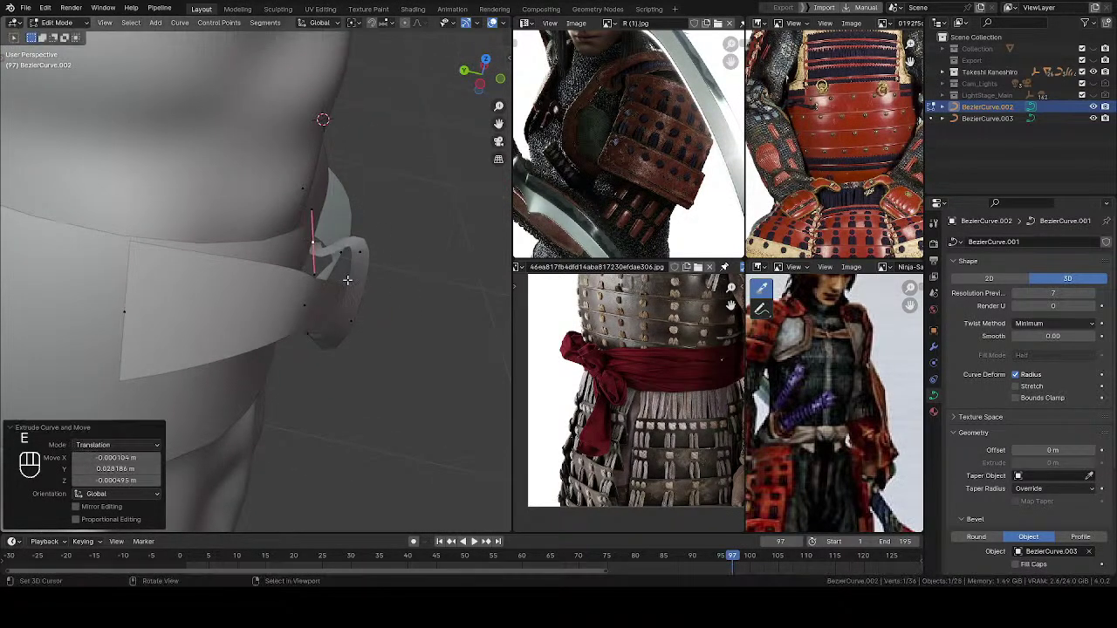
{"action": "key", "text": "r"}
{"action": "left_click", "coordinate": [312, 236]}
{"action": "key", "text": "g"}
{"action": "left_click", "coordinate": [313, 266]}
{"action": "middle_click_drag", "start_coordinate": [314, 266], "coordinate": [183, 218]}
{"action": "middle_click_drag", "start_coordinate": [439, 259], "coordinate": [409, 261]}
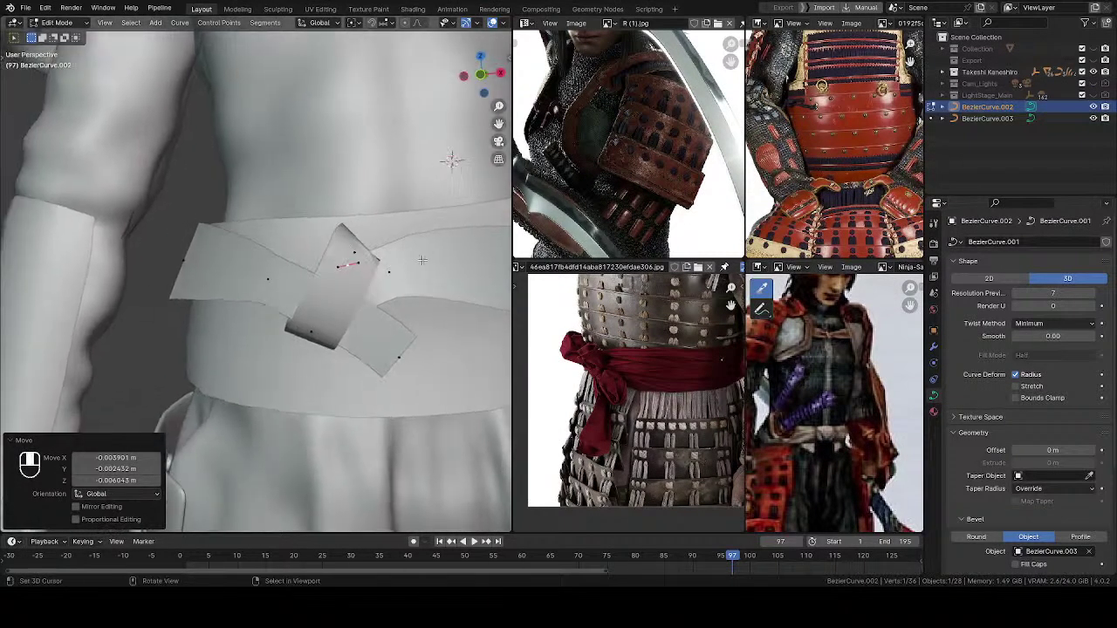
Step: Rotate the loop's rear end point from the front and side to redirect it behind the knot
{"action": "key", "text": "r"}
{"action": "left_click", "coordinate": [292, 259]}
{"action": "middle_click_drag", "start_coordinate": [292, 259], "coordinate": [407, 294]}
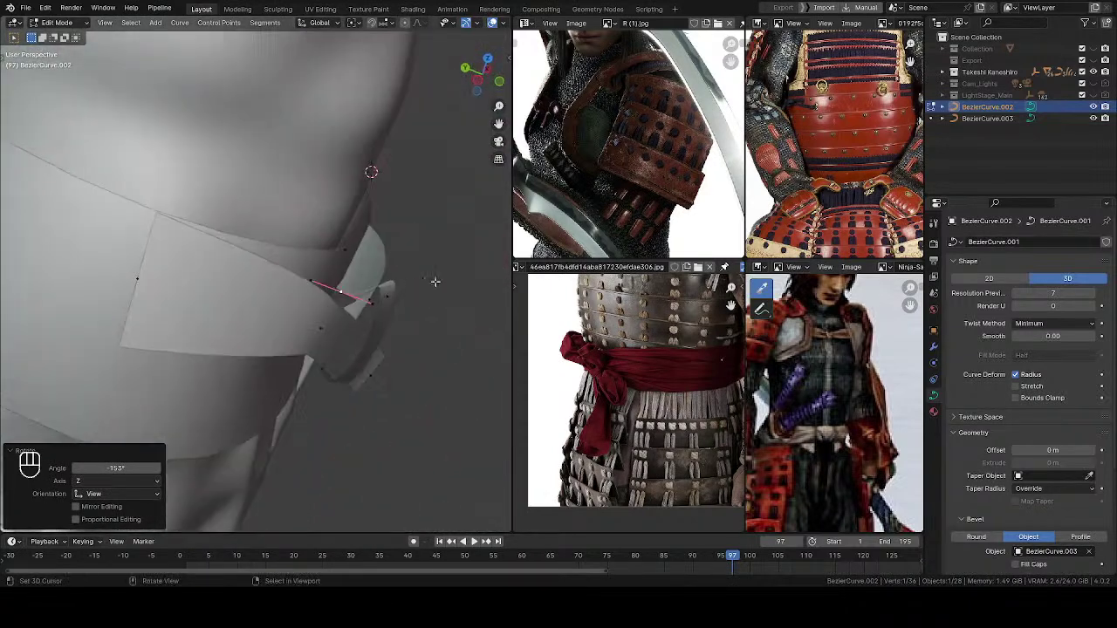
{"action": "key", "text": "r"}
{"action": "left_click", "coordinate": [344, 227]}
Step: Move the loop's rear end point up and sideways by about 0.012 m and rotate it to align with the loop
{"action": "middle_click_drag", "start_coordinate": [344, 227], "coordinate": [223, 236]}
{"action": "key", "text": "r"}
{"action": "key", "text": "r"}
{"action": "left_click", "coordinate": [346, 253]}
{"action": "key", "text": "g"}
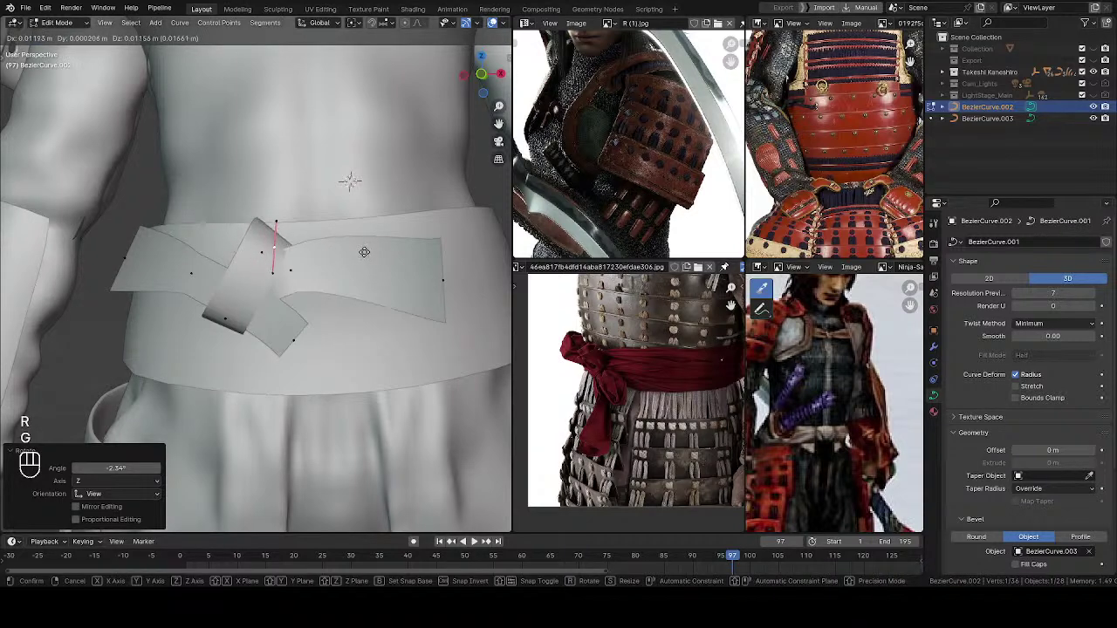
{"action": "left_click", "coordinate": [357, 257]}
{"action": "key", "text": "r"}
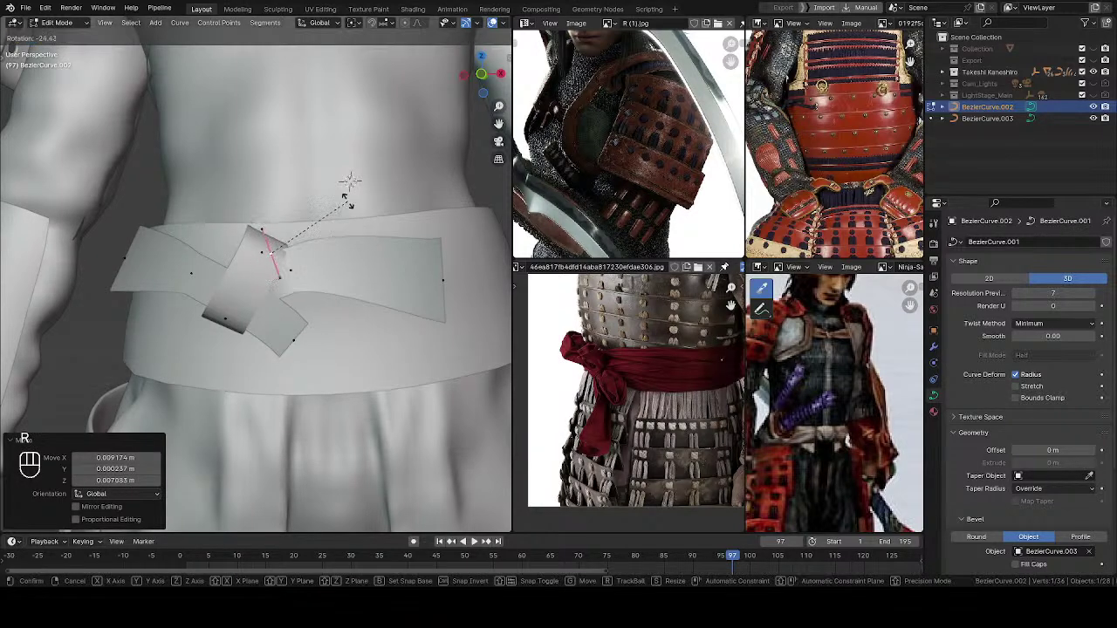
{"action": "left_click", "coordinate": [361, 239]}
Step: Rotate the loop's rear end point as seen from above and shift it by about 0.005 m along Y
{"action": "middle_click_drag", "start_coordinate": [361, 240], "coordinate": [288, 301]}
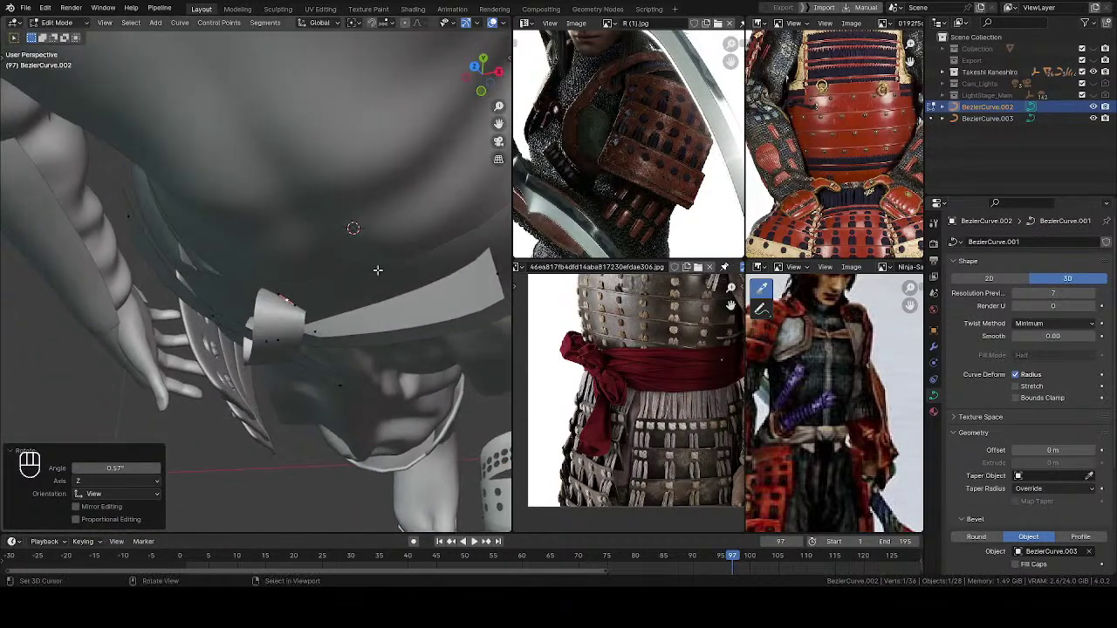
{"action": "key", "text": "r"}
{"action": "left_click", "coordinate": [349, 225]}
{"action": "middle_click_drag", "start_coordinate": [319, 209], "coordinate": [342, 288]}
{"action": "key", "text": "r"}
{"action": "left_click", "coordinate": [369, 263]}
{"action": "key", "text": "g"}
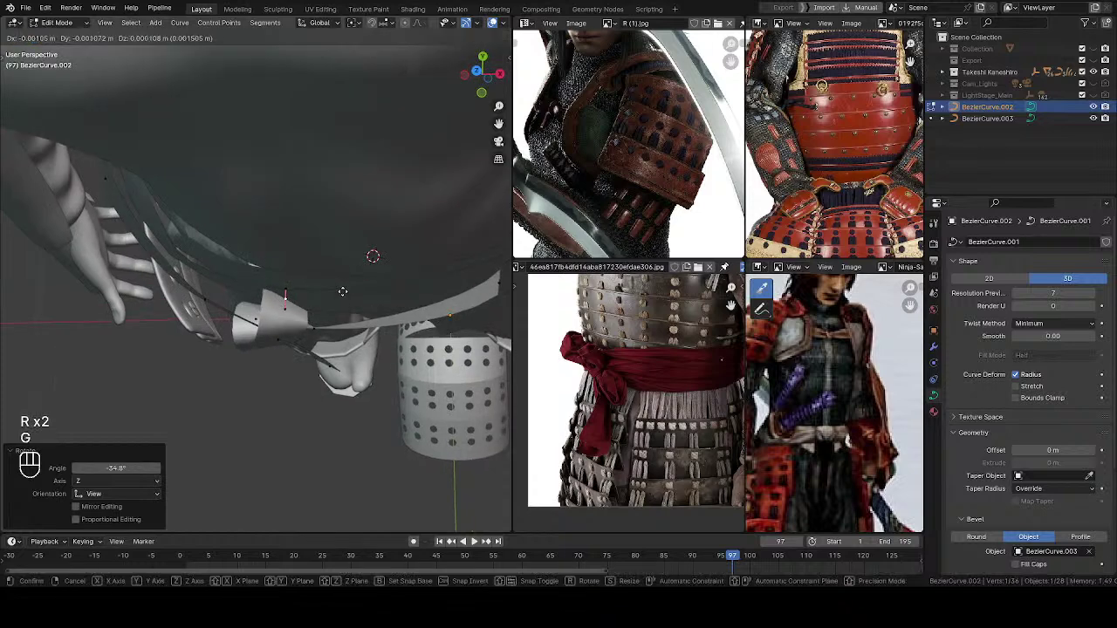
{"action": "left_click", "coordinate": [344, 299]}
Step: Tilt the loop's rear end point by about -36° to straighten the strip
{"action": "key", "text": "ctrl+t"}
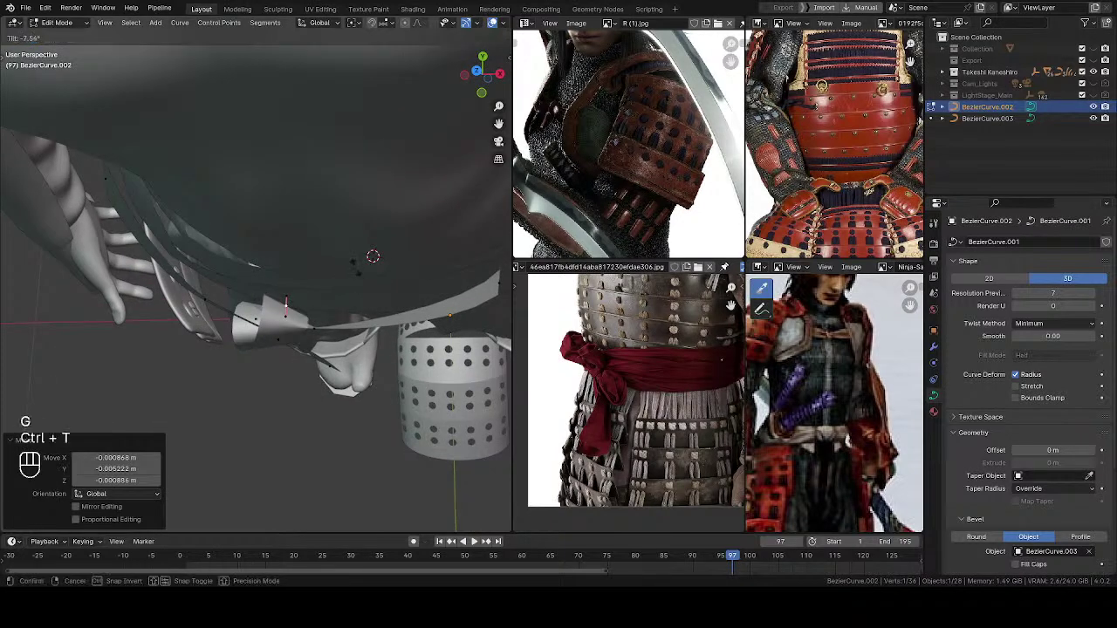
{"action": "left_click", "coordinate": [312, 253]}
{"action": "middle_click_drag", "start_coordinate": [313, 254], "coordinate": [293, 166]}
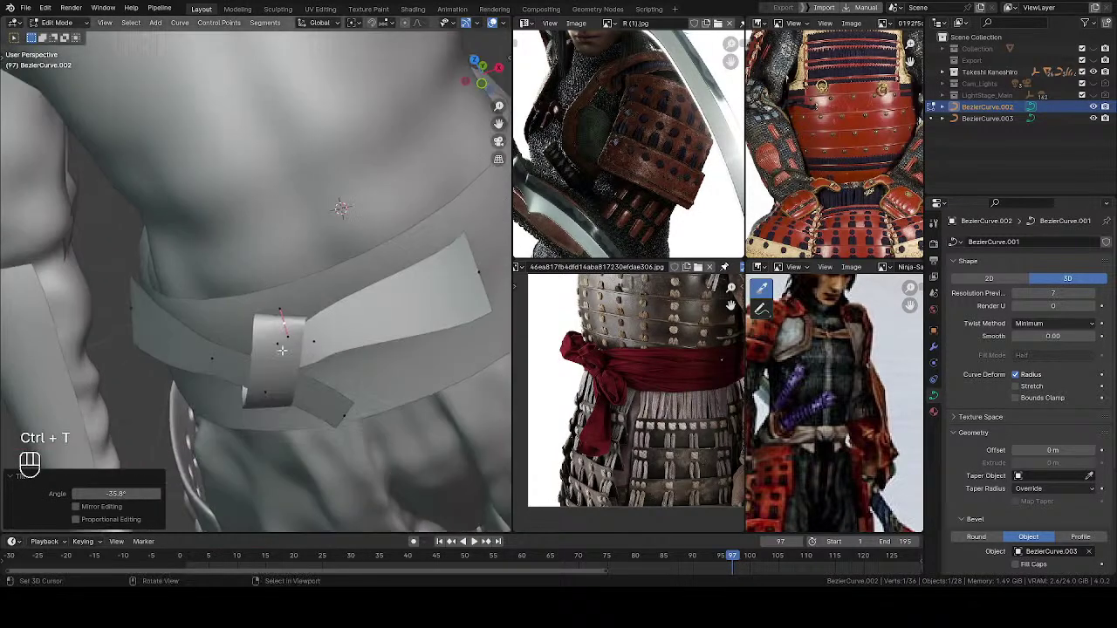
{"action": "right_click", "coordinate": [280, 342]}
{"action": "middle_click_drag", "start_coordinate": [279, 271], "coordinate": [305, 360]}
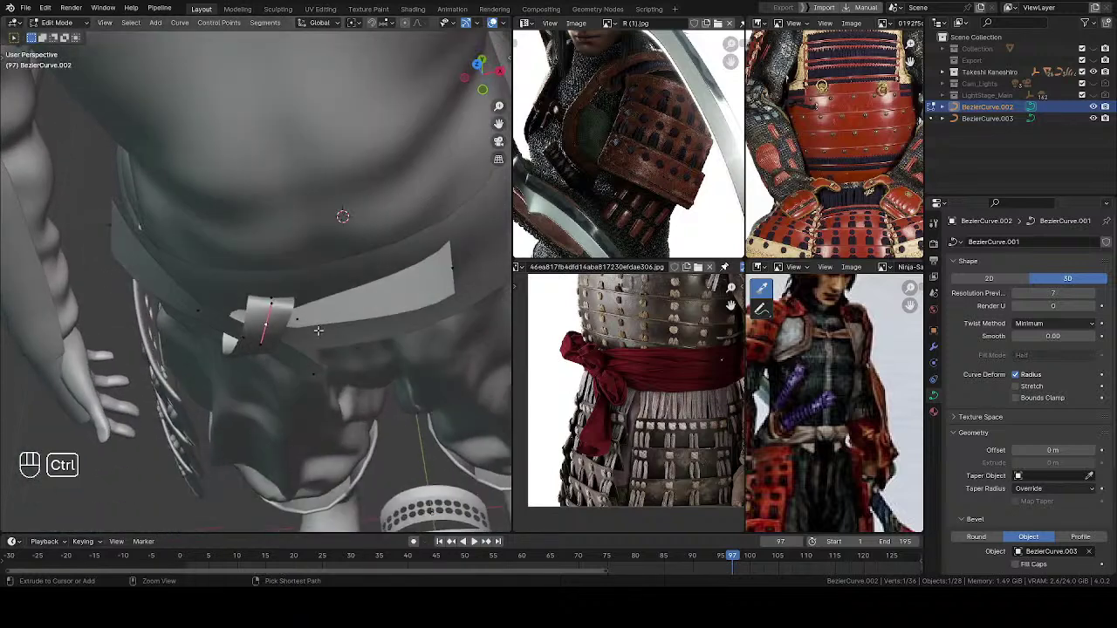
Step: Adjust the tilt of the loop's upper front and rear points to even out the fold over the crossing strip
{"action": "key", "text": "ctrl+t"}
{"action": "left_click", "coordinate": [324, 224]}
{"action": "middle_click_drag", "start_coordinate": [324, 225], "coordinate": [347, 328]}
{"action": "right_click", "coordinate": [268, 304]}
{"action": "middle_click_drag", "start_coordinate": [305, 293], "coordinate": [390, 273]}
{"action": "key", "text": "ctrl+t"}
{"action": "left_click", "coordinate": [365, 244]}
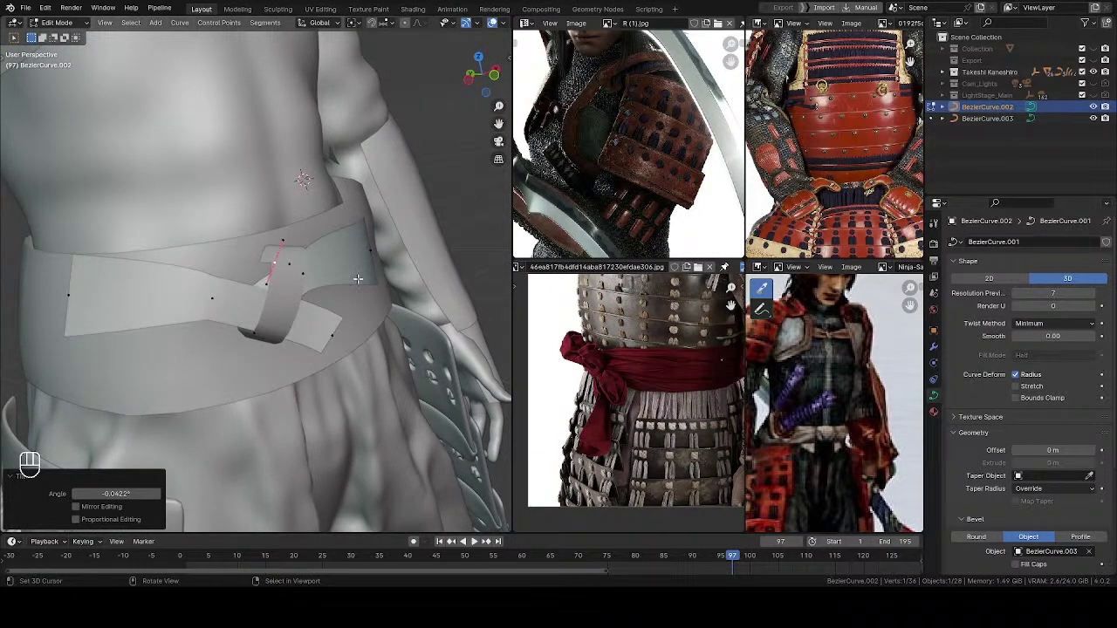
{"action": "middle_click_drag", "start_coordinate": [347, 284], "coordinate": [287, 295]}
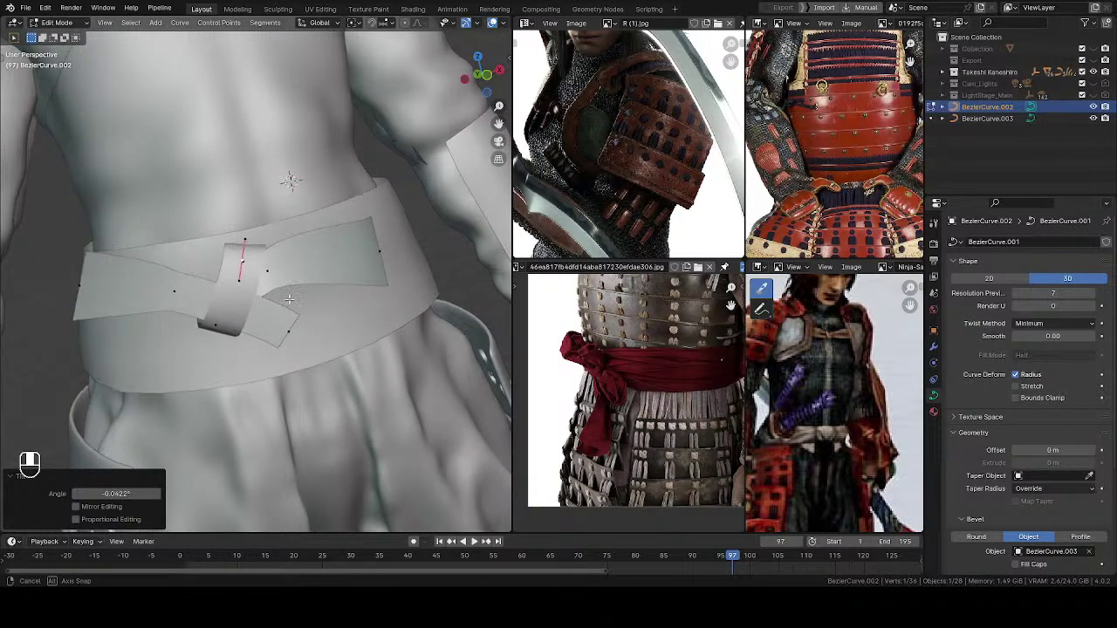
Step: Reposition the loop's rear end point and rotate it by about -24° in the view plane
{"action": "middle_click_drag", "start_coordinate": [289, 299], "coordinate": [330, 259]}
{"action": "key", "text": "g"}
{"action": "left_click", "coordinate": [358, 293]}
{"action": "left_click", "coordinate": [315, 251]}
{"action": "key", "text": "r"}
{"action": "left_click", "coordinate": [363, 227]}
Step: Move the loop's rear end point about 0.01 m, mostly downward, and rotate it into line with the loop
{"action": "key", "text": "g"}
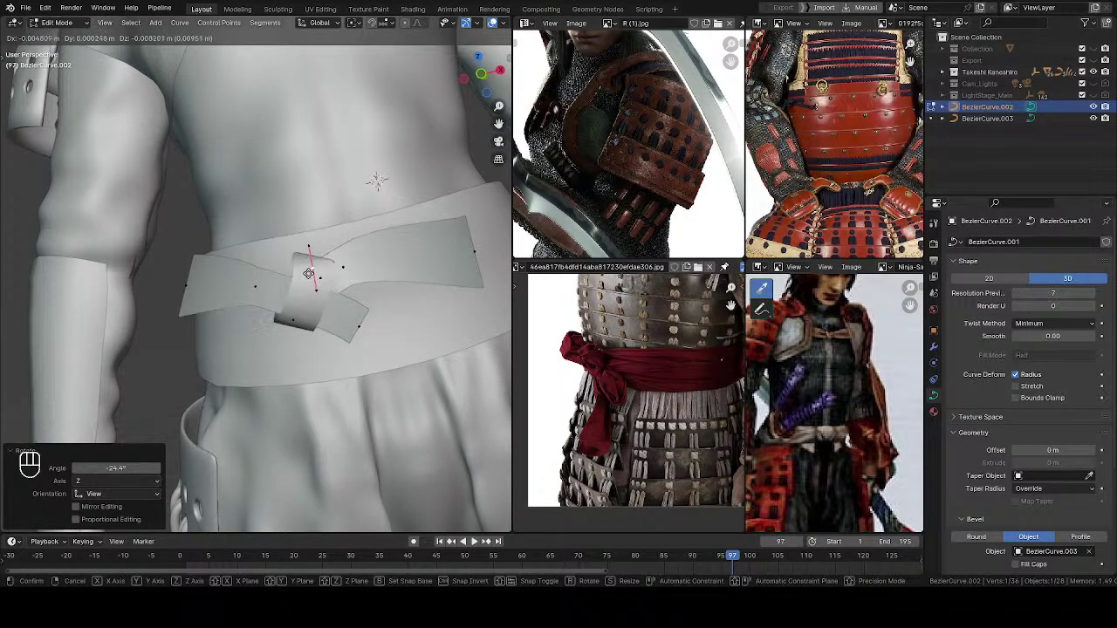
{"action": "left_click", "coordinate": [309, 274]}
{"action": "key", "text": "r"}
{"action": "left_click", "coordinate": [347, 187]}
{"action": "middle_click_drag", "start_coordinate": [346, 186], "coordinate": [311, 242]}
{"action": "key", "text": "g"}
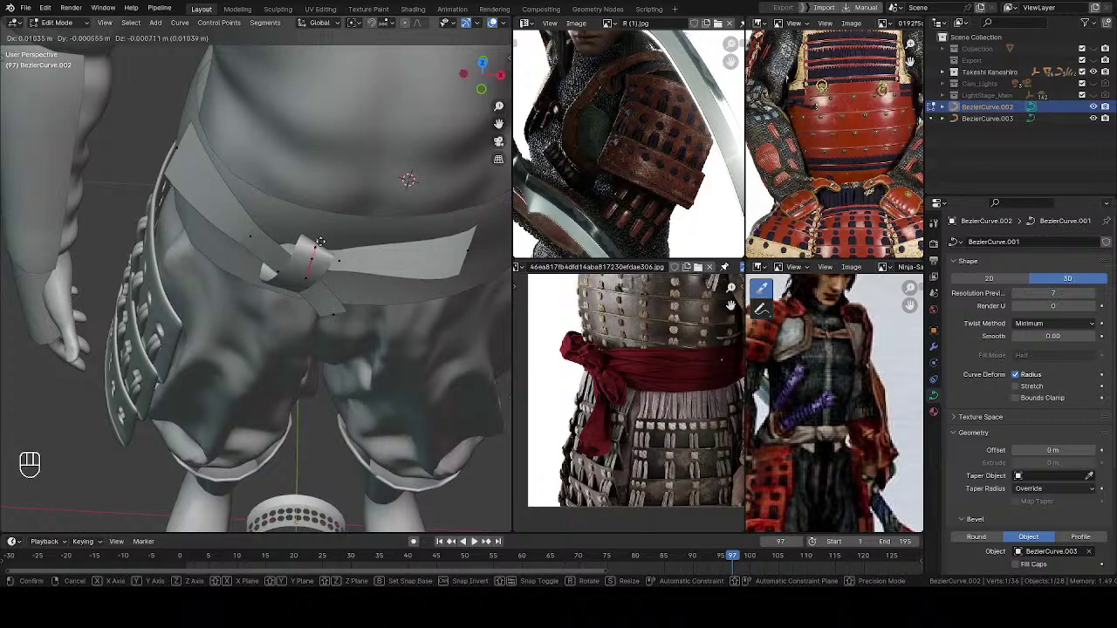
{"action": "key", "text": "Escape"}
Step: Extrude the loop's rear end about 0.08 m down behind the crossing strip to form a hanging tail
{"action": "middle_click_drag", "start_coordinate": [335, 305], "coordinate": [345, 214]}
{"action": "middle_click_drag", "start_coordinate": [345, 214], "coordinate": [295, 337]}
{"action": "middle_click_drag", "start_coordinate": [315, 200], "coordinate": [261, 222]}
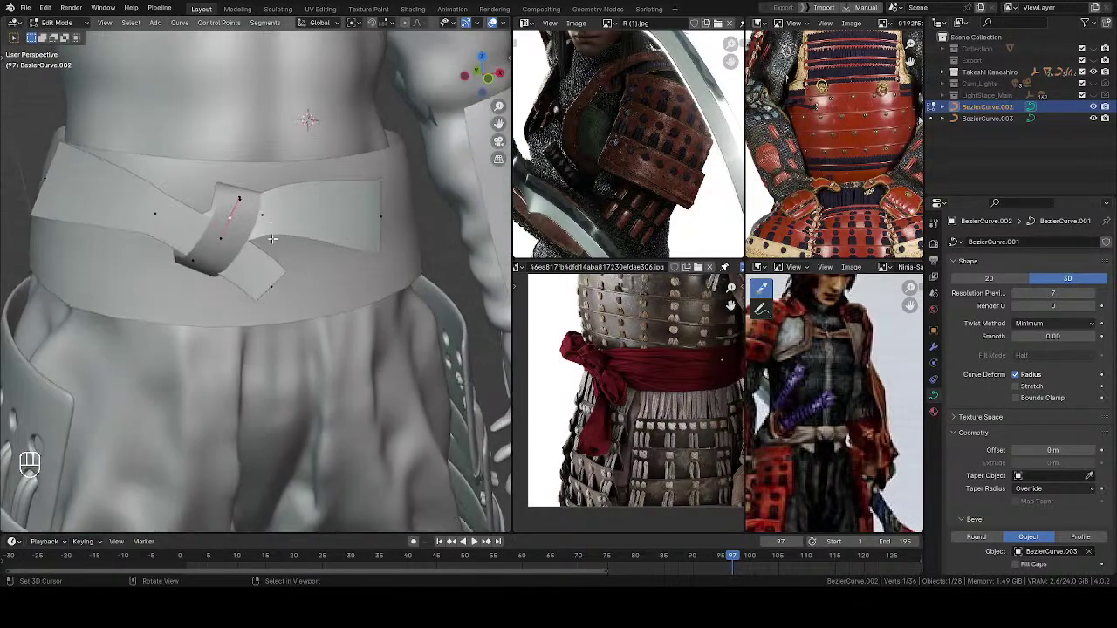
{"action": "key", "text": "e"}
{"action": "left_click", "coordinate": [251, 355]}
{"action": "middle_click_drag", "start_coordinate": [251, 355], "coordinate": [304, 303]}
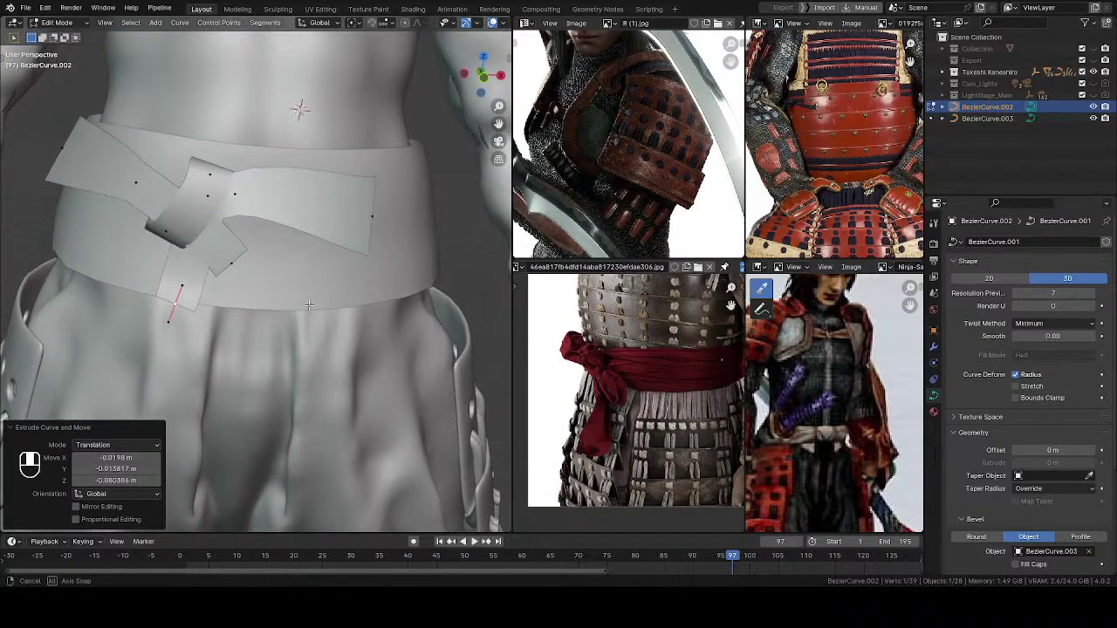
Step: Tilt the loop's top point by about -35° and nudge it slightly upward over the crossing strip
{"action": "middle_click_drag", "start_coordinate": [452, 318], "coordinate": [227, 185]}
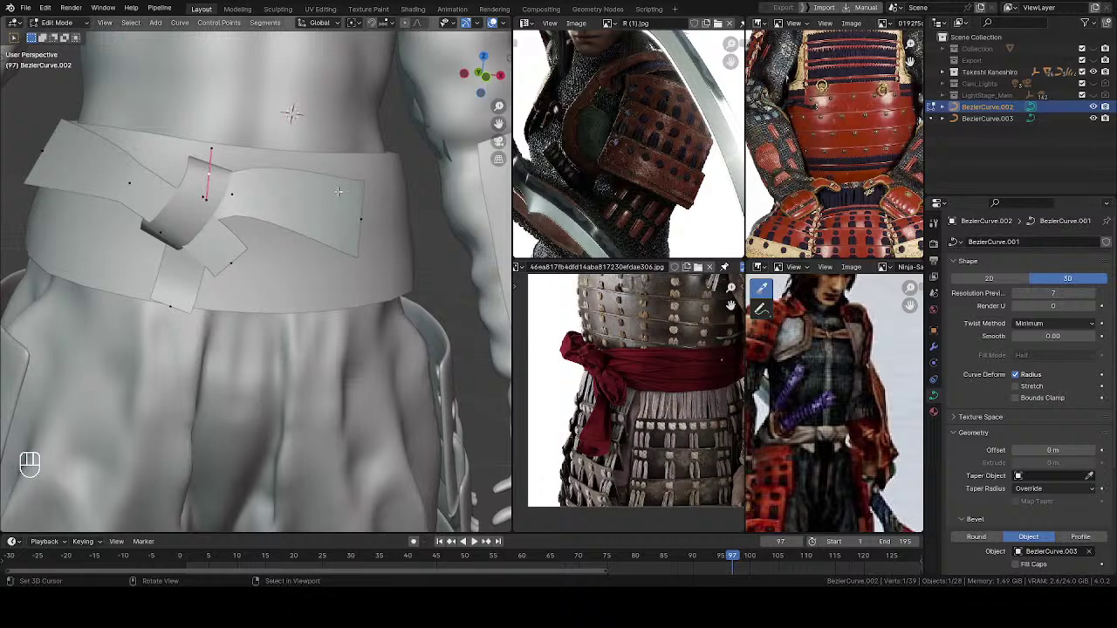
{"action": "key", "text": "ctrl+t"}
{"action": "left_click", "coordinate": [275, 139]}
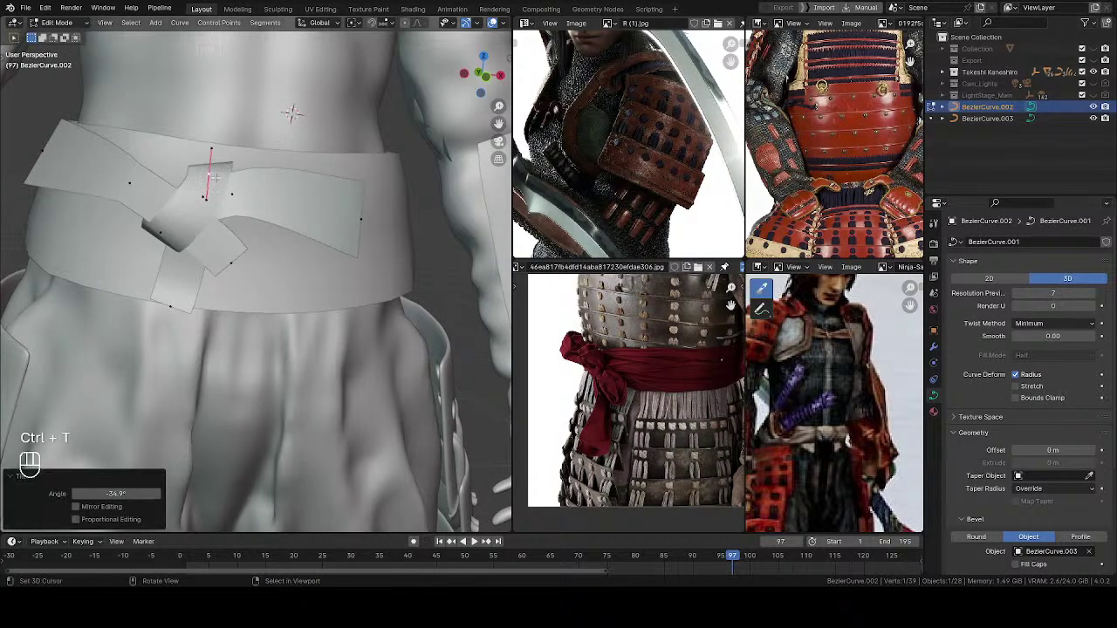
{"action": "key", "text": "g"}
{"action": "left_click_drag", "start_coordinate": [191, 179], "coordinate": [200, 166]}
{"action": "middle_click_drag", "start_coordinate": [200, 166], "coordinate": [339, 282]}
Step: Adjust the crossing strip's free end and extrude it about 0.055 m along X and -0.037 m along Z
{"action": "left_click", "coordinate": [182, 306]}
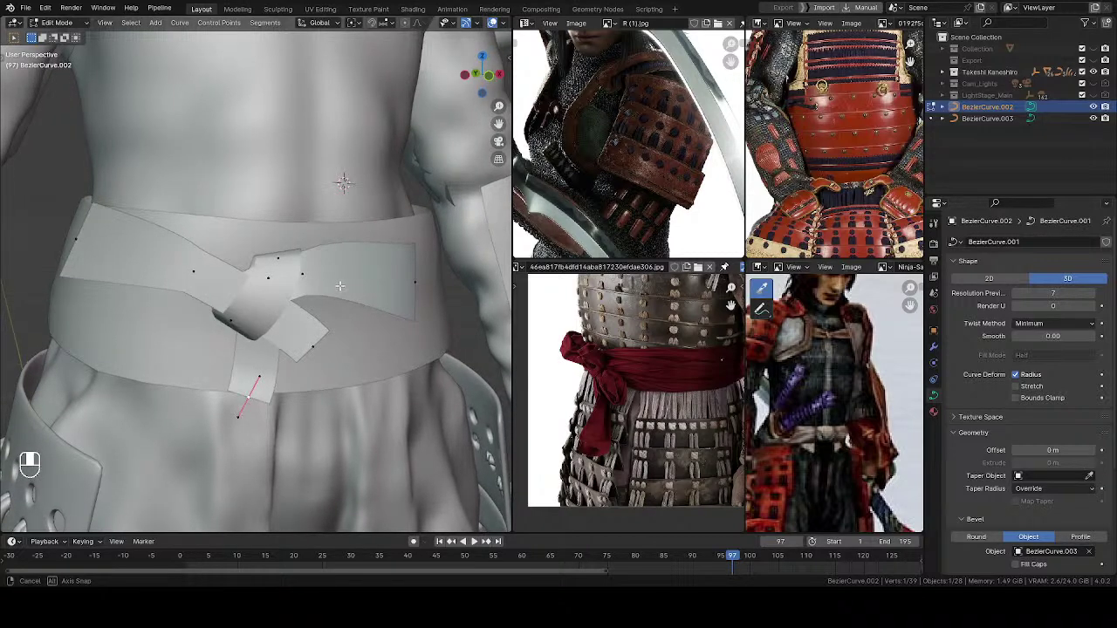
{"action": "middle_click_drag", "start_coordinate": [341, 287], "coordinate": [341, 288]}
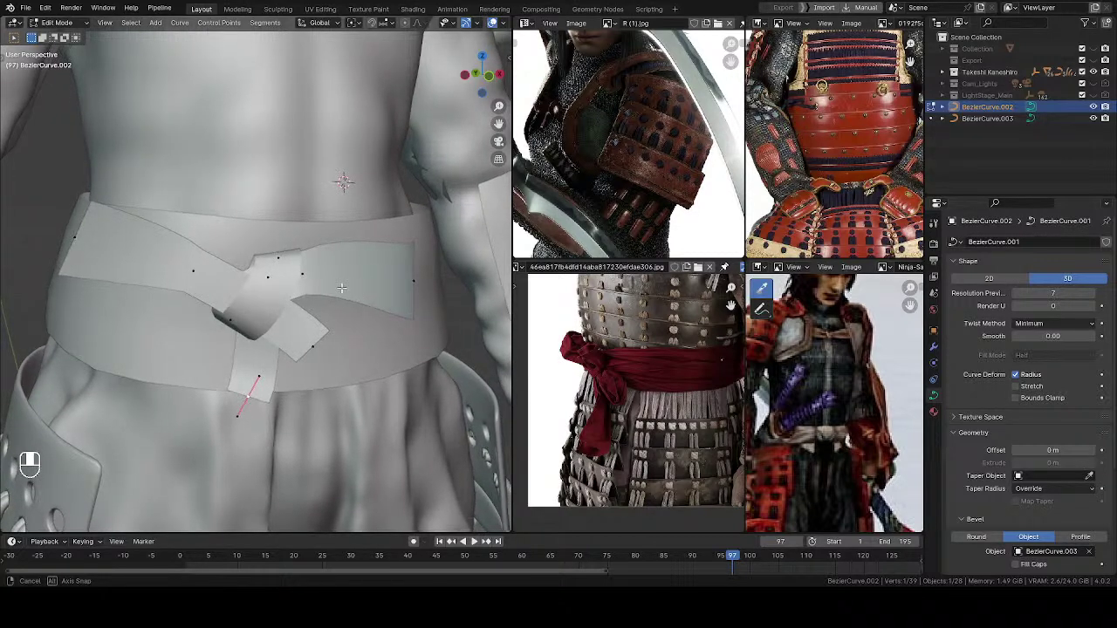
{"action": "left_click", "coordinate": [317, 341]}
{"action": "middle_click_drag", "start_coordinate": [317, 341], "coordinate": [335, 315], "text": "shift"}
{"action": "key", "text": "g"}
{"action": "left_click", "coordinate": [328, 279]}
{"action": "left_click", "coordinate": [301, 264]}
{"action": "key", "text": "g"}
{"action": "left_click", "coordinate": [289, 267]}
{"action": "key", "text": "e"}
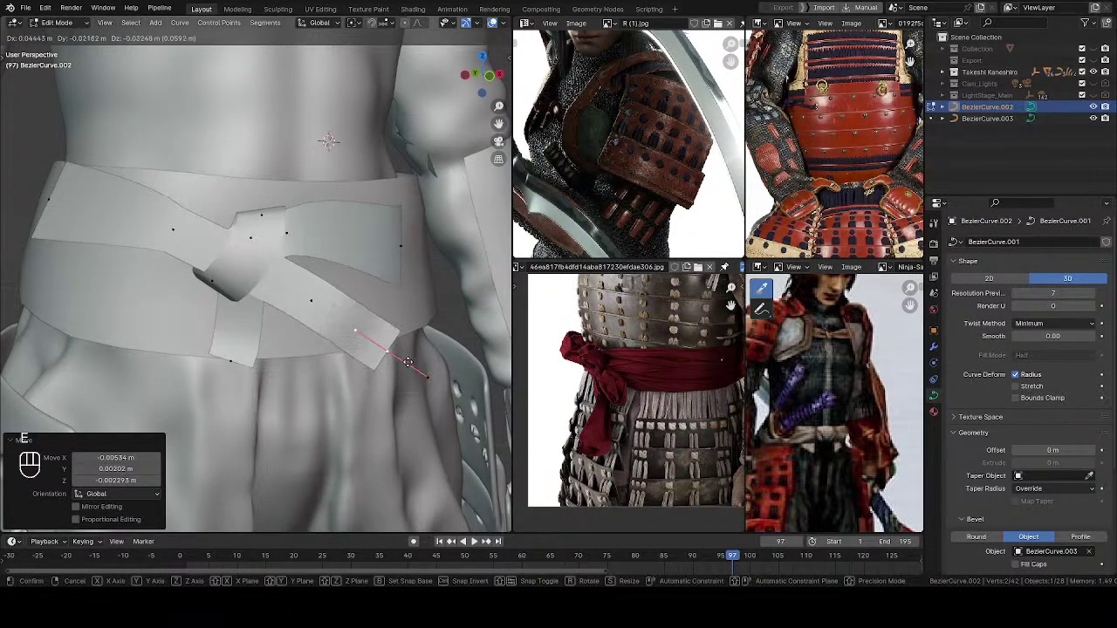
{"action": "left_click", "coordinate": [423, 368]}
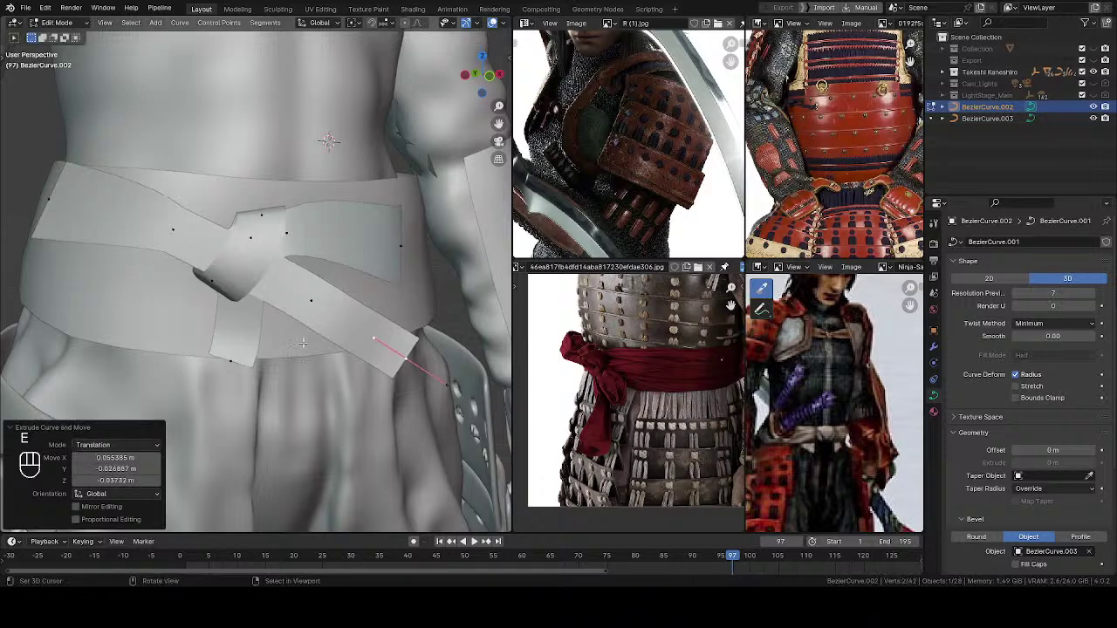
Step: Move the hanging tail's end point closer to the belt in side view
{"action": "middle_click_drag", "start_coordinate": [232, 361], "coordinate": [252, 346]}
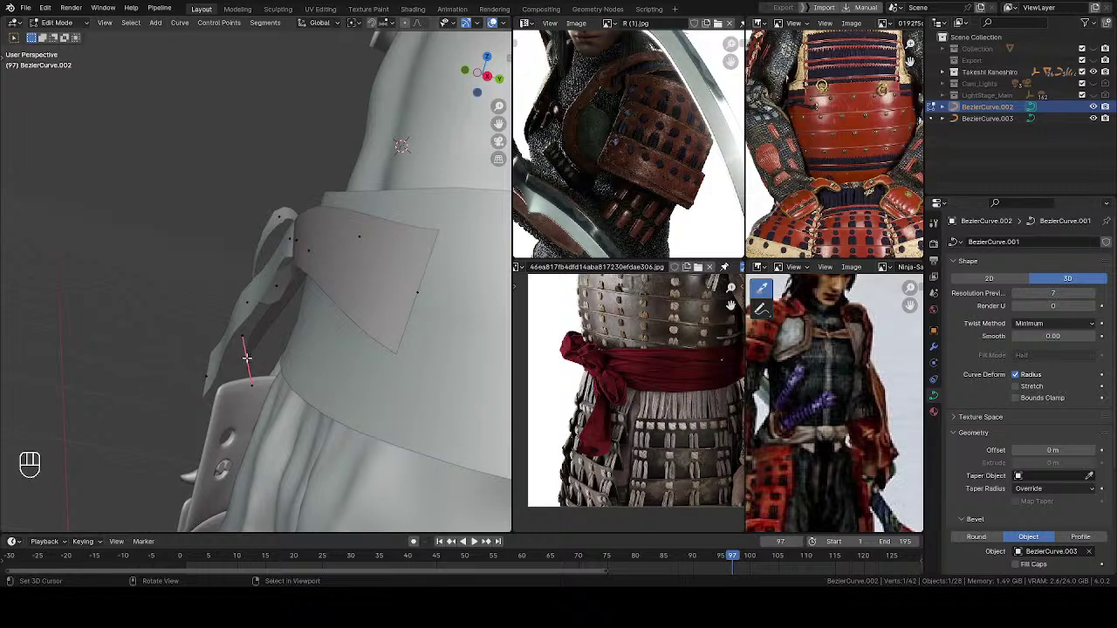
{"action": "key", "text": "g"}
{"action": "left_click", "coordinate": [260, 363]}
Step: Reposition the loop's lower fold point, finishing with a shift of about 0.004 m along X and -0.004 m along Z
{"action": "middle_click_drag", "start_coordinate": [260, 363], "coordinate": [369, 300]}
{"action": "key", "text": "g"}
{"action": "left_click", "coordinate": [297, 260]}
{"action": "key", "text": "g"}
{"action": "left_click", "coordinate": [300, 268]}
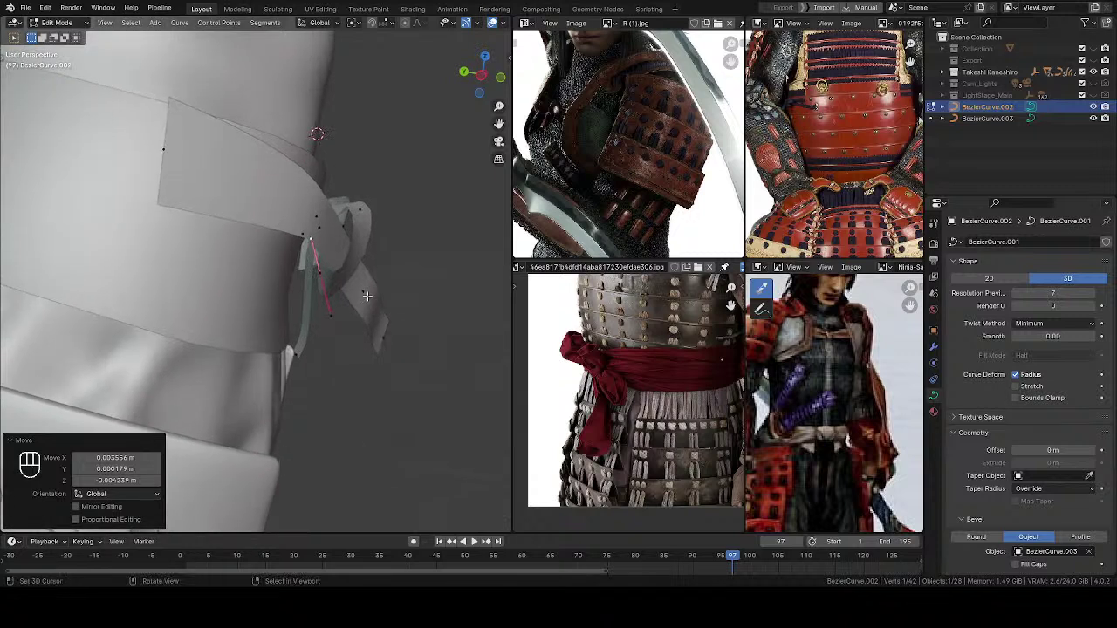
Step: Scale the handles of the loop's lower fold point to about 0.49
{"action": "key", "text": "s"}
{"action": "left_click", "coordinate": [357, 259]}
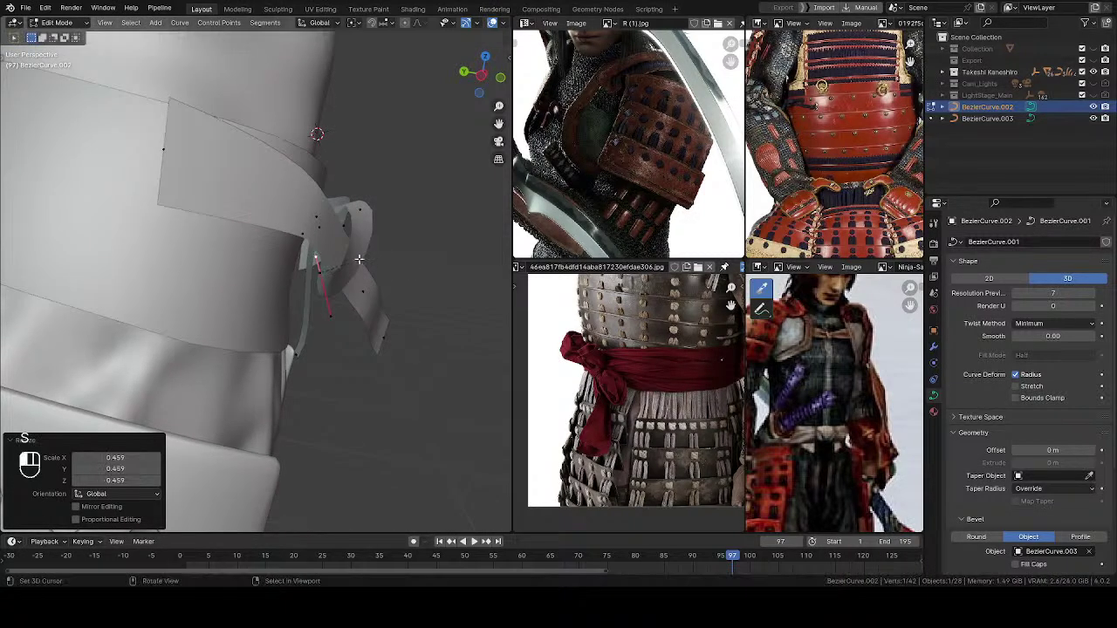
{"action": "key", "text": "ctrl+z"}
{"action": "key", "text": "s"}
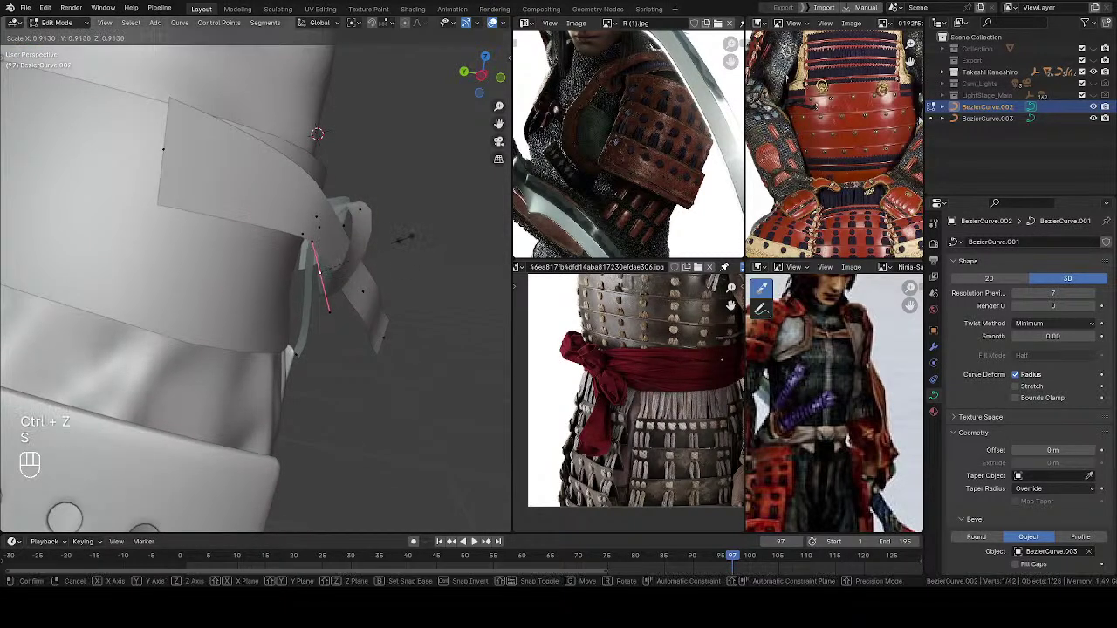
{"action": "left_click", "coordinate": [355, 239]}
{"action": "middle_click_drag", "start_coordinate": [355, 239], "coordinate": [218, 261]}
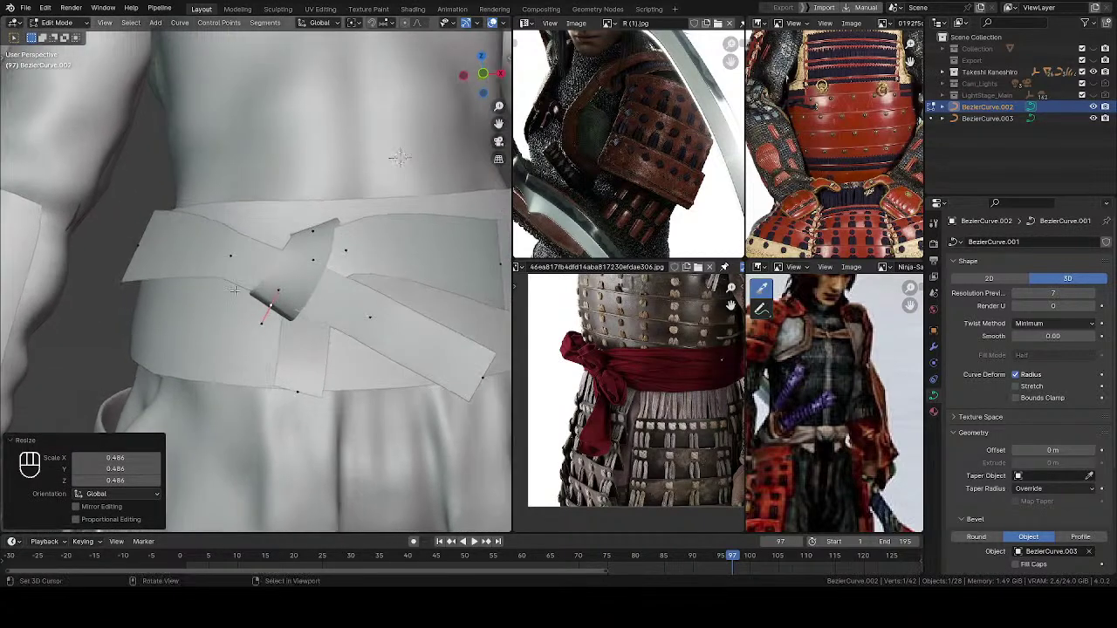
Step: Move the hanging tail's end point about 0.02 m along X
{"action": "left_click", "coordinate": [297, 393]}
{"action": "middle_click_drag", "start_coordinate": [297, 395], "coordinate": [320, 349]}
{"action": "key", "text": "g"}
{"action": "left_click", "coordinate": [375, 375]}
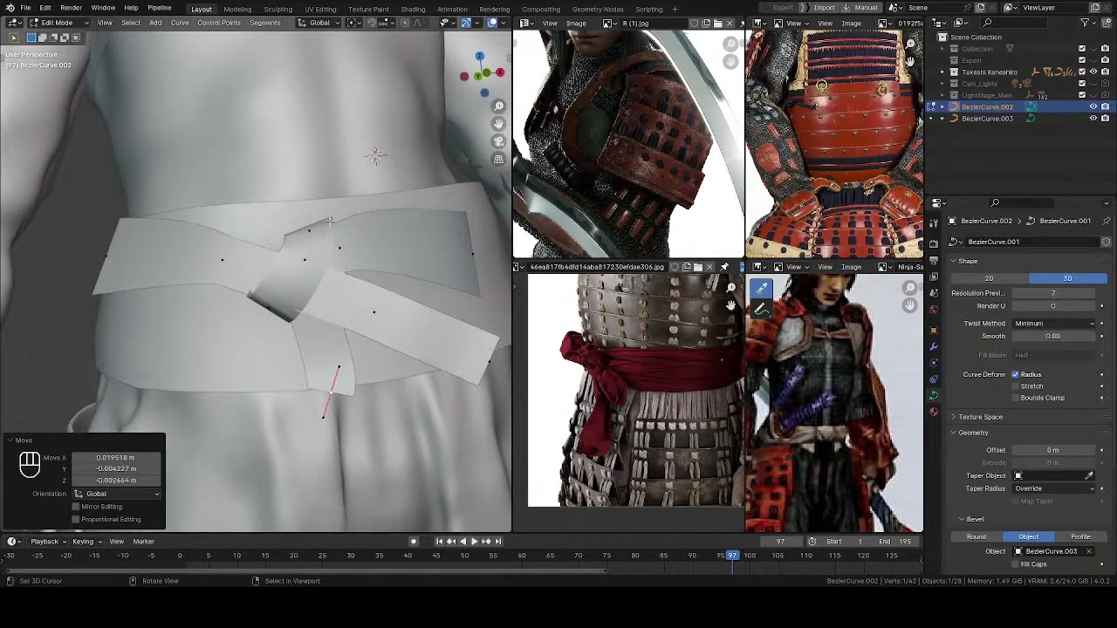
Step: Rotate the loop's top point by about 24°, scale its handles to 1.02 and tilt it by about 16°
{"action": "left_click", "coordinate": [314, 233]}
{"action": "middle_click_drag", "start_coordinate": [353, 214], "coordinate": [279, 410]}
{"action": "key", "text": "r"}
{"action": "left_click", "coordinate": [405, 231]}
{"action": "key", "text": "s"}
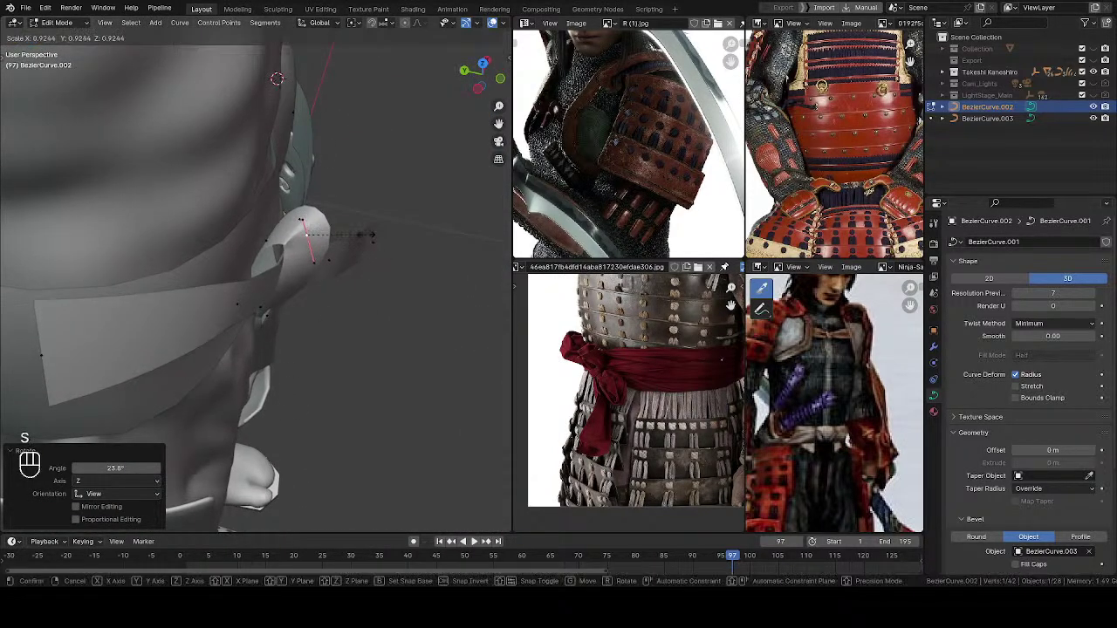
{"action": "left_click", "coordinate": [371, 266]}
{"action": "middle_click_drag", "start_coordinate": [371, 266], "coordinate": [403, 196]}
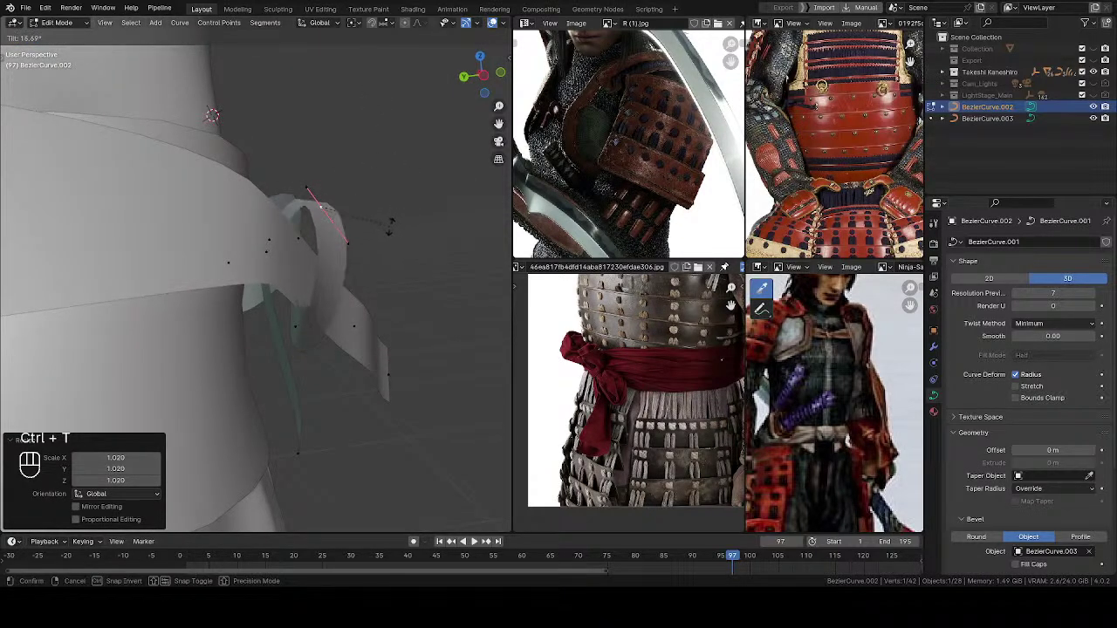
{"action": "left_click", "coordinate": [390, 225]}
Step: Nudge the upper bow strip's inner point behind the loop by about 0.002 m and clear the selection
{"action": "middle_click_drag", "start_coordinate": [390, 225], "coordinate": [350, 253]}
{"action": "key", "text": "g"}
{"action": "left_click", "coordinate": [334, 261]}
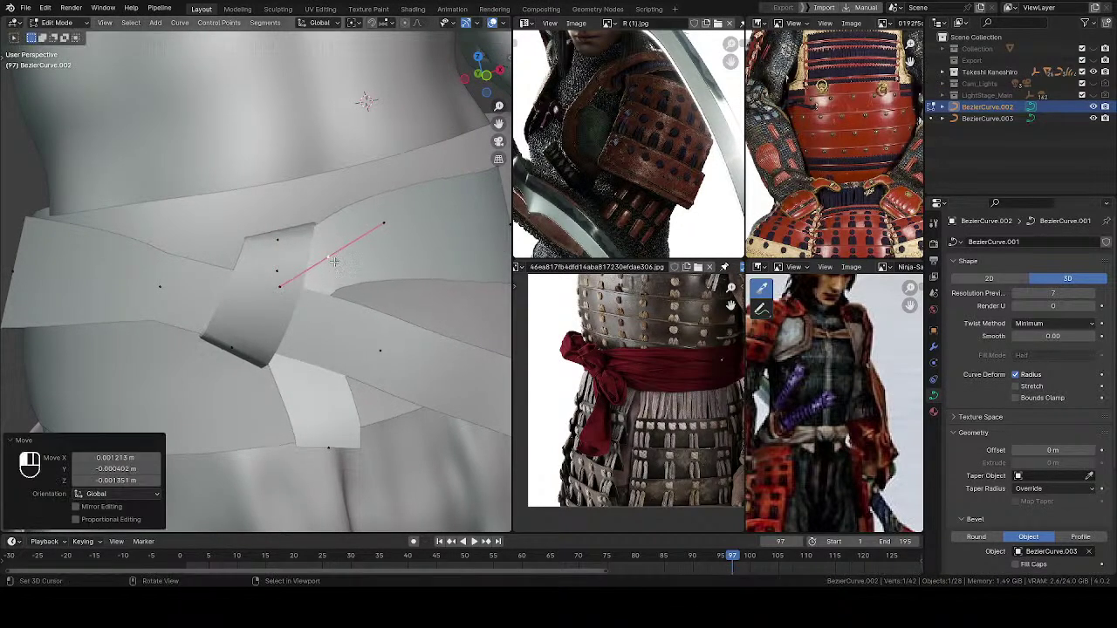
{"action": "key", "text": "alt+a"}
{"action": "middle_click_drag", "start_coordinate": [384, 226], "coordinate": [301, 301]}
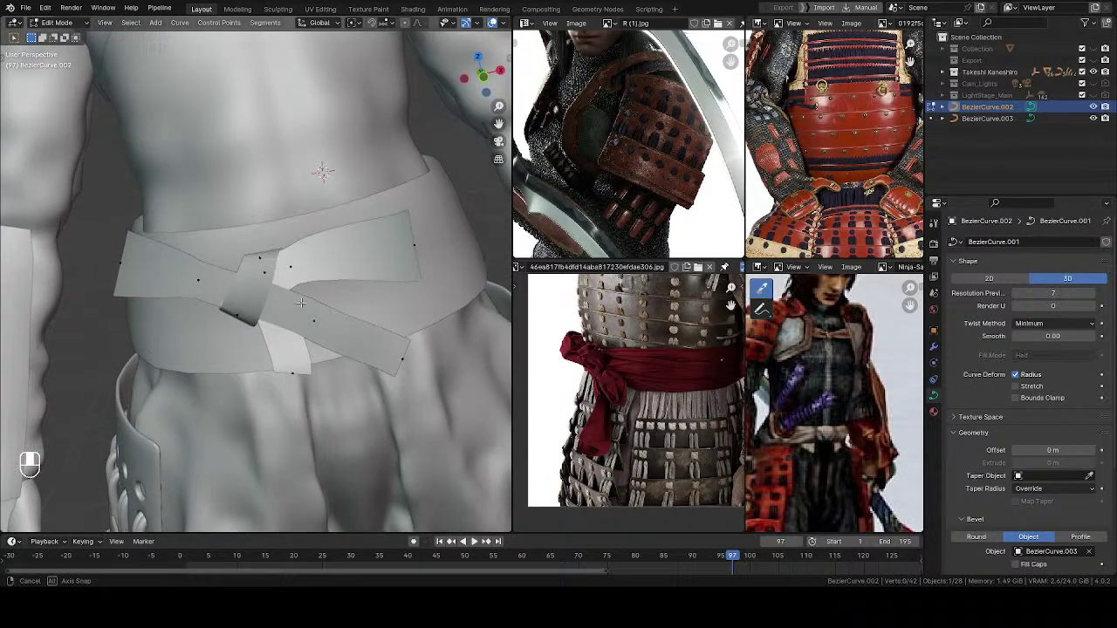
Step: Extrude the hanging tail's end about 0.08 m upward and forward from the belt
{"action": "middle_click_drag", "start_coordinate": [289, 377], "coordinate": [153, 313]}
{"action": "middle_click_drag", "start_coordinate": [239, 303], "coordinate": [118, 342]}
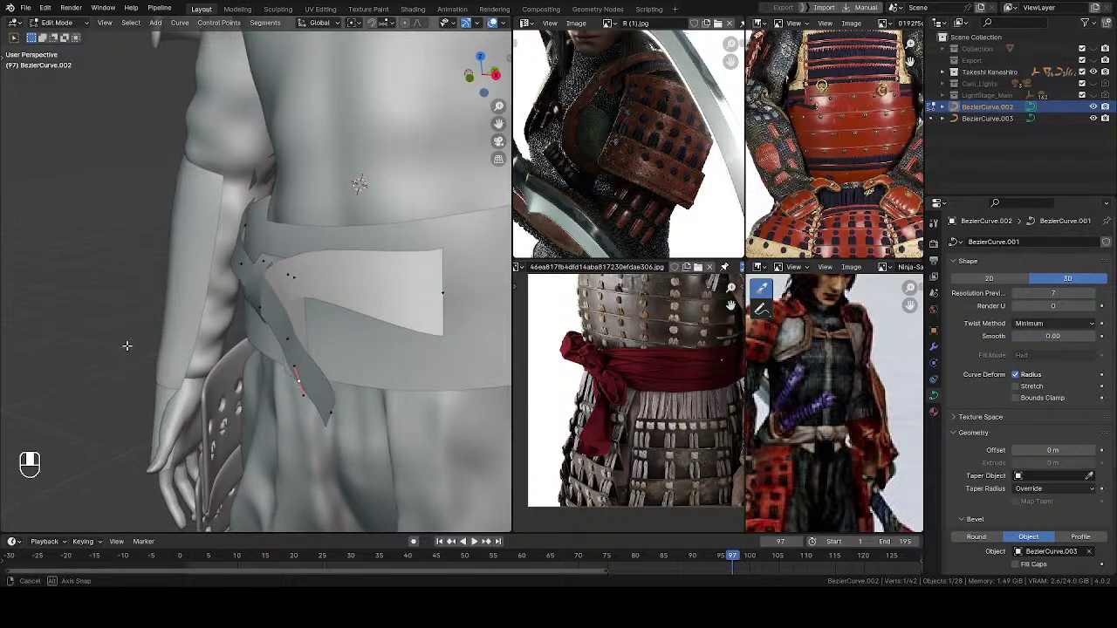
{"action": "middle_click_drag", "start_coordinate": [128, 347], "coordinate": [348, 292]}
{"action": "key", "text": "e"}
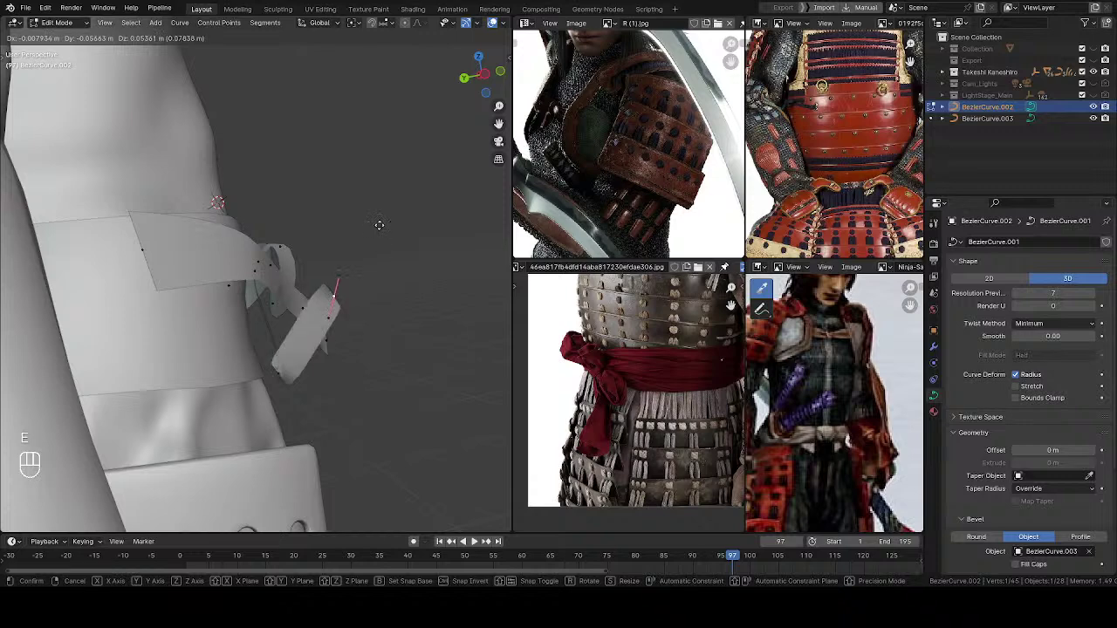
{"action": "left_click", "coordinate": [382, 234]}
{"action": "middle_click_drag", "start_coordinate": [382, 234], "coordinate": [319, 253]}
Step: Rotate the hanging tail's lower fold point so the strip turns back up, and adjust its upper end
{"action": "left_click", "coordinate": [268, 365]}
{"action": "middle_click_drag", "start_coordinate": [301, 340], "coordinate": [379, 310]}
{"action": "key", "text": "r"}
{"action": "left_click", "coordinate": [294, 260]}
{"action": "middle_click_drag", "start_coordinate": [295, 260], "coordinate": [157, 284]}
{"action": "left_click_drag", "start_coordinate": [279, 278], "coordinate": [276, 253]}
{"action": "left_click", "coordinate": [276, 253]}
{"action": "middle_click_drag", "start_coordinate": [275, 254], "coordinate": [230, 275]}
Step: Extend the folded tail up in front of the loop and move its end about 0.036 m along Y
{"action": "key", "text": "e"}
{"action": "left_click", "coordinate": [282, 291]}
{"action": "key", "text": "e"}
{"action": "left_click", "coordinate": [283, 242]}
{"action": "key", "text": "g"}
{"action": "left_click", "coordinate": [309, 303]}
Step: Tilt the folded tail's upper end by about -26° and rotate it in front view
{"action": "key", "text": "ctrl+t"}
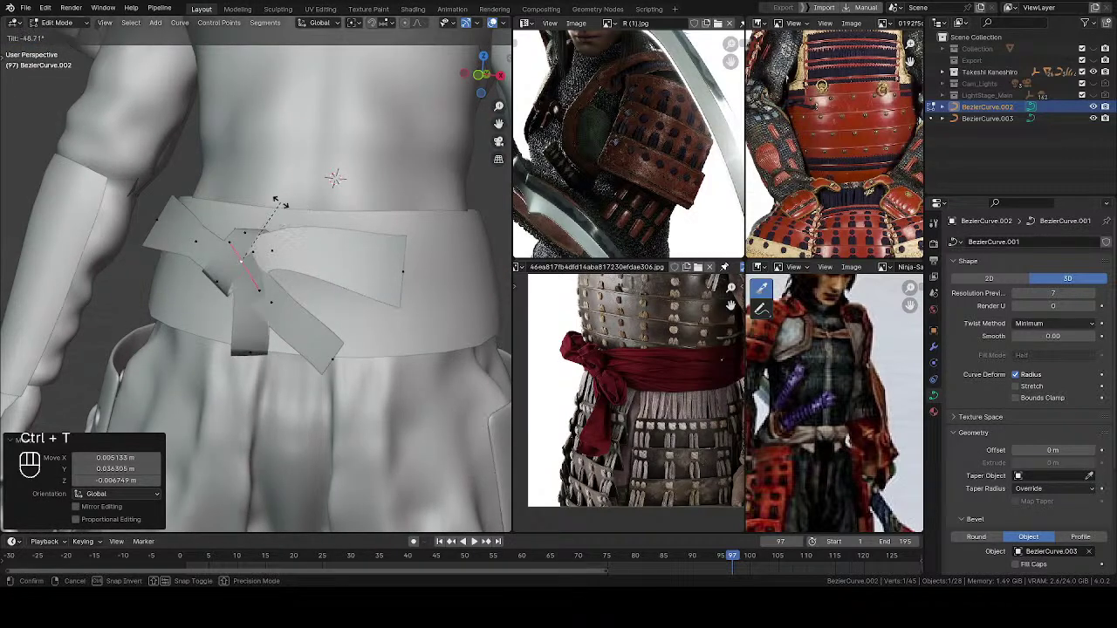
{"action": "left_click", "coordinate": [297, 215]}
{"action": "middle_click_drag", "start_coordinate": [297, 215], "coordinate": [320, 267]}
{"action": "key", "text": "r"}
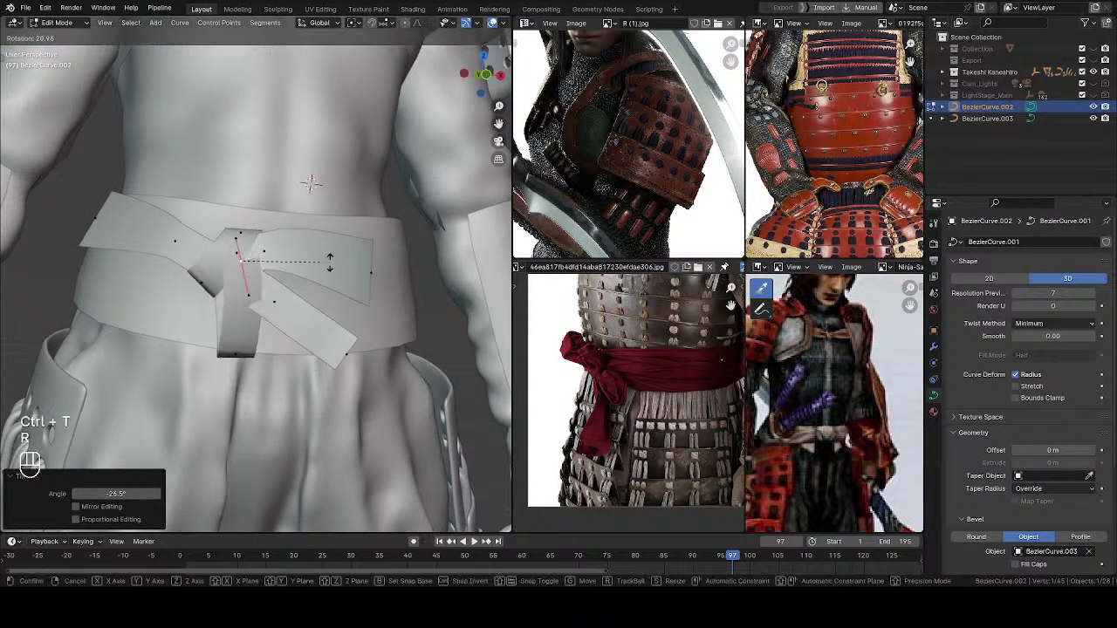
{"action": "left_click", "coordinate": [325, 280]}
Step: Try to nudge the folded tail's upper end by about 0.005 m
{"action": "left_click_drag", "start_coordinate": [238, 264], "coordinate": [241, 269]}
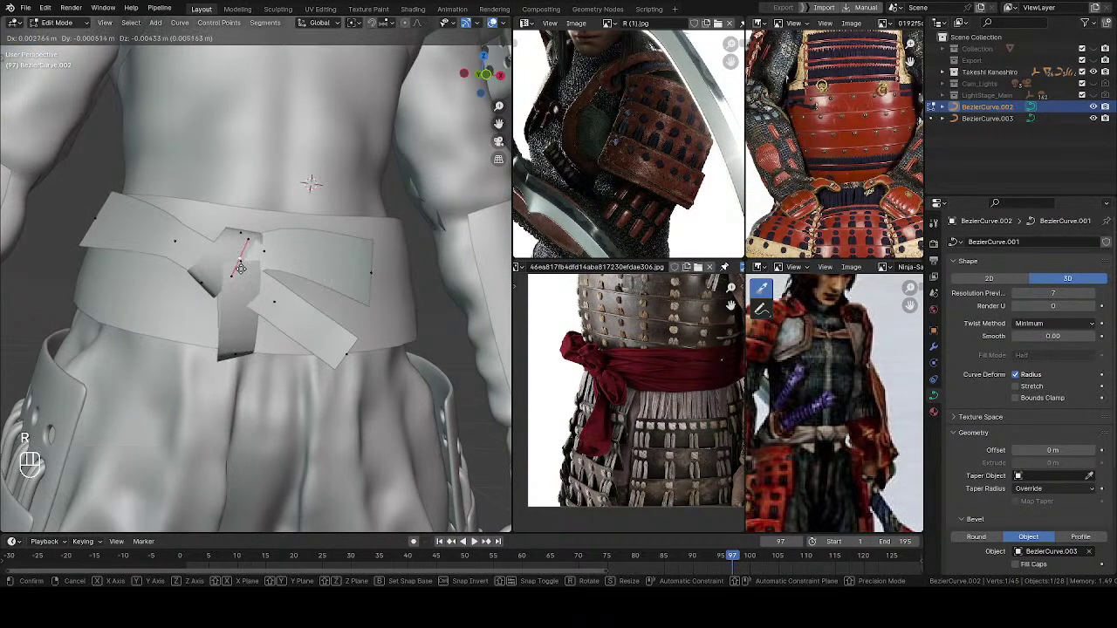
{"action": "left_click", "coordinate": [242, 267]}
{"action": "key", "text": "ctrl+z"}
Step: Move the tail's lower fold point about 0.046 m, mostly upward, to sit just beneath the loop
{"action": "middle_click_drag", "start_coordinate": [242, 267], "coordinate": [270, 307]}
{"action": "key", "text": "g"}
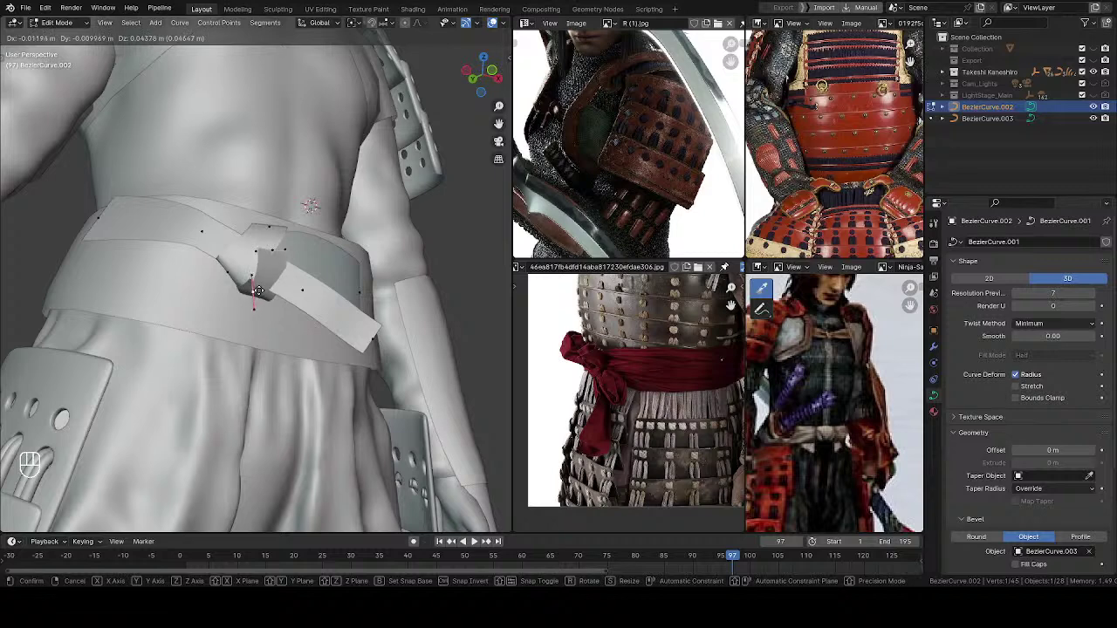
{"action": "left_click", "coordinate": [267, 290]}
{"action": "middle_click_drag", "start_coordinate": [266, 291], "coordinate": [135, 251]}
Step: Extrude the tail's upper end diagonally across the loop and move the points to wrap around the knot
{"action": "key", "text": "ctrl+z"}
{"action": "key", "text": "e"}
{"action": "left_click", "coordinate": [264, 247]}
{"action": "middle_click_drag", "start_coordinate": [197, 265], "coordinate": [429, 269]}
{"action": "key", "text": "g"}
{"action": "left_click", "coordinate": [238, 254]}
{"action": "key", "text": "g"}
{"action": "left_click", "coordinate": [226, 303]}
Step: Rotate the wrapped strip's middle point by about -8.5° and tilt it by about -32°
{"action": "scroll", "coordinate": [419, 271], "scroll_direction": "up", "scroll_amount": 3}
{"action": "middle_click_drag", "start_coordinate": [262, 349], "coordinate": [373, 267], "text": "shift"}
{"action": "right_click", "coordinate": [292, 306]}
{"action": "middle_click_drag", "start_coordinate": [291, 306], "coordinate": [316, 291]}
{"action": "key", "text": "r"}
{"action": "left_click", "coordinate": [331, 258]}
{"action": "key", "text": "ctrl+t"}
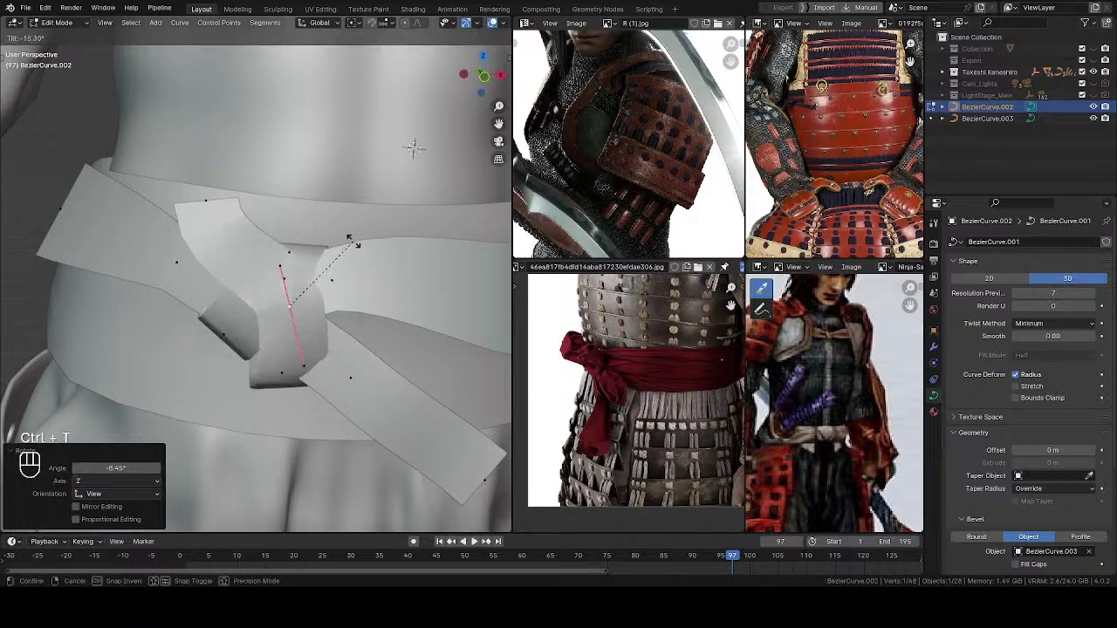
{"action": "left_click", "coordinate": [336, 229]}
Step: Move the wrapped strip's free upper end outward along the belt
{"action": "middle_click_drag", "start_coordinate": [337, 229], "coordinate": [330, 233]}
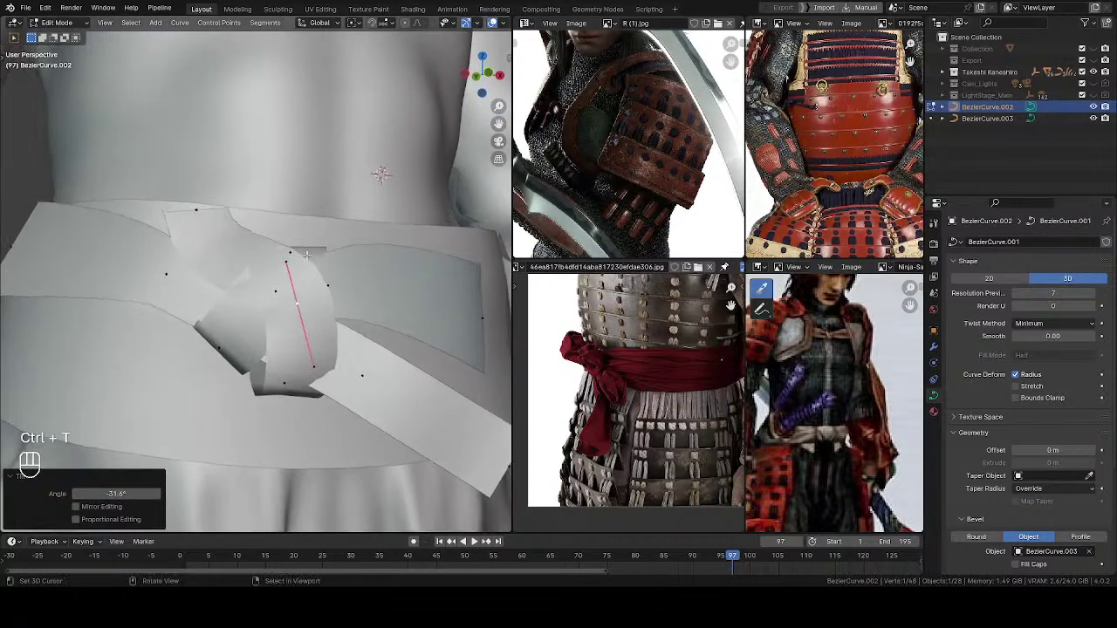
{"action": "left_click_drag", "start_coordinate": [199, 227], "coordinate": [166, 217]}
{"action": "right_click_drag", "start_coordinate": [162, 213], "coordinate": [161, 214]}
{"action": "middle_click_drag", "start_coordinate": [166, 216], "coordinate": [210, 229]}
{"action": "right_click", "coordinate": [305, 303]}
{"action": "middle_click_drag", "start_coordinate": [323, 299], "coordinate": [275, 294]}
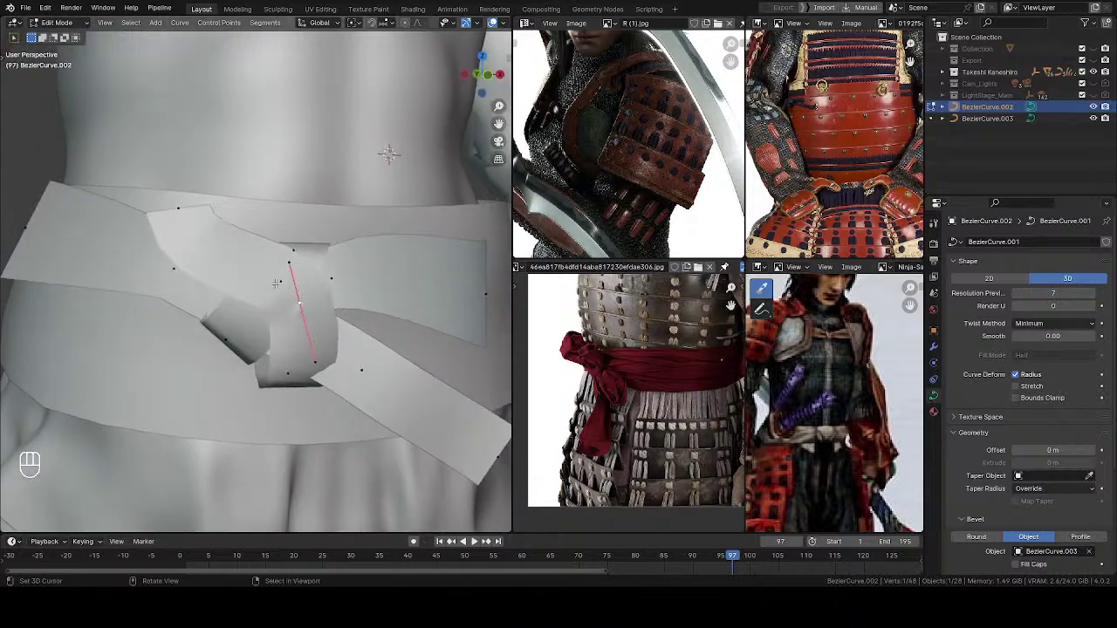
Step: Rotate the wrapped strip's free end by about -60° and shift it further outward along the belt
{"action": "left_click", "coordinate": [184, 210]}
{"action": "middle_click_drag", "start_coordinate": [184, 210], "coordinate": [234, 280]}
{"action": "key", "text": "r"}
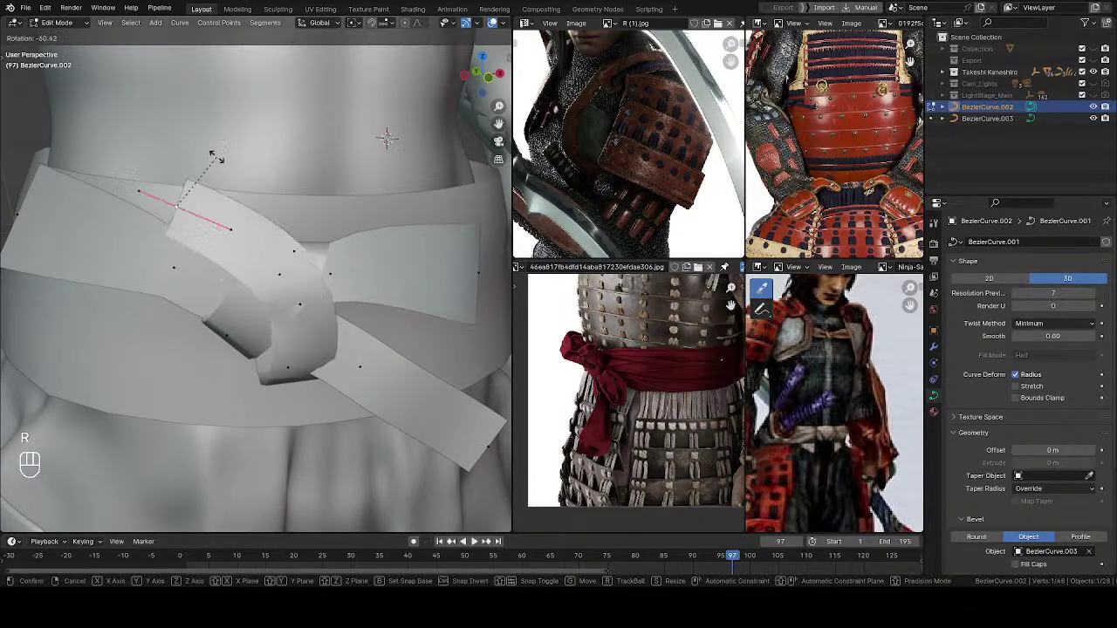
{"action": "left_click", "coordinate": [229, 160]}
{"action": "right_click_drag", "start_coordinate": [178, 209], "coordinate": [143, 210]}
Step: Move the wrapped strip's middle point about -0.007 m along both X and Z
{"action": "key", "text": "r"}
{"action": "key", "text": "g"}
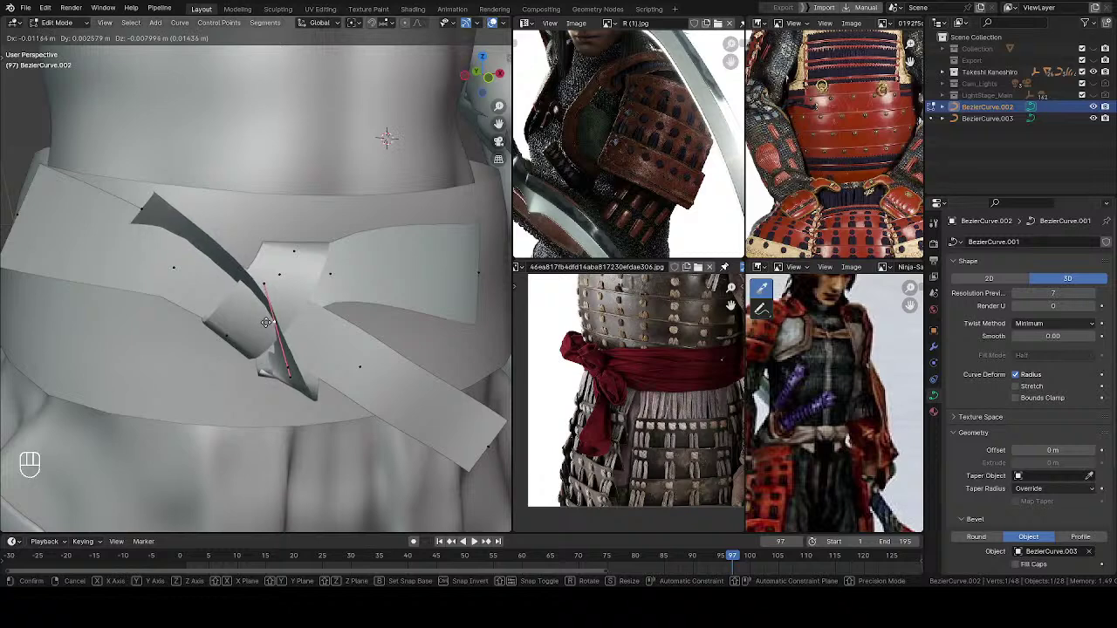
{"action": "left_click", "coordinate": [274, 321]}
{"action": "middle_click_drag", "start_coordinate": [274, 321], "coordinate": [134, 344]}
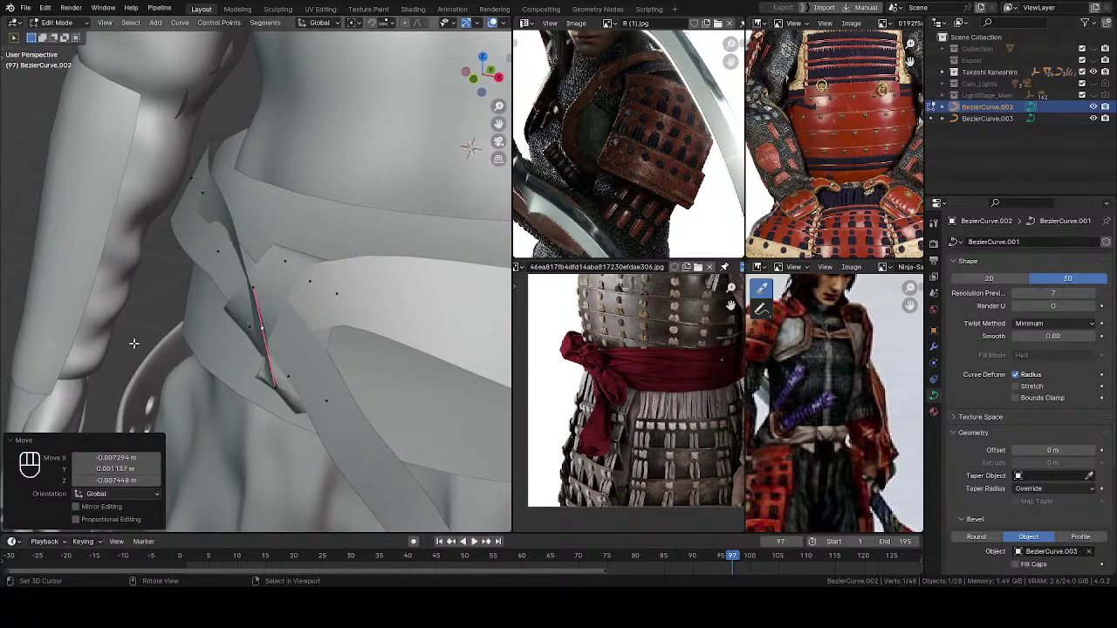
Step: Shift the wrapped strip's middle point about 0.006 m along X and 0.004 m along Y, and tilt it by about 12°
{"action": "key", "text": "g"}
{"action": "left_click", "coordinate": [274, 325]}
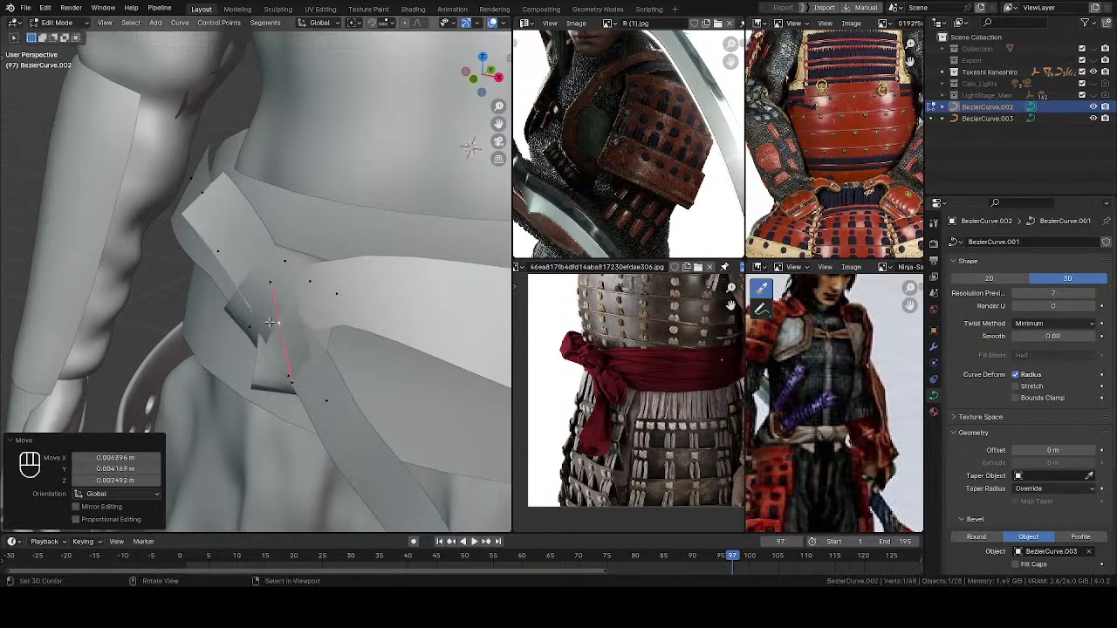
{"action": "key", "text": "ctrl+t"}
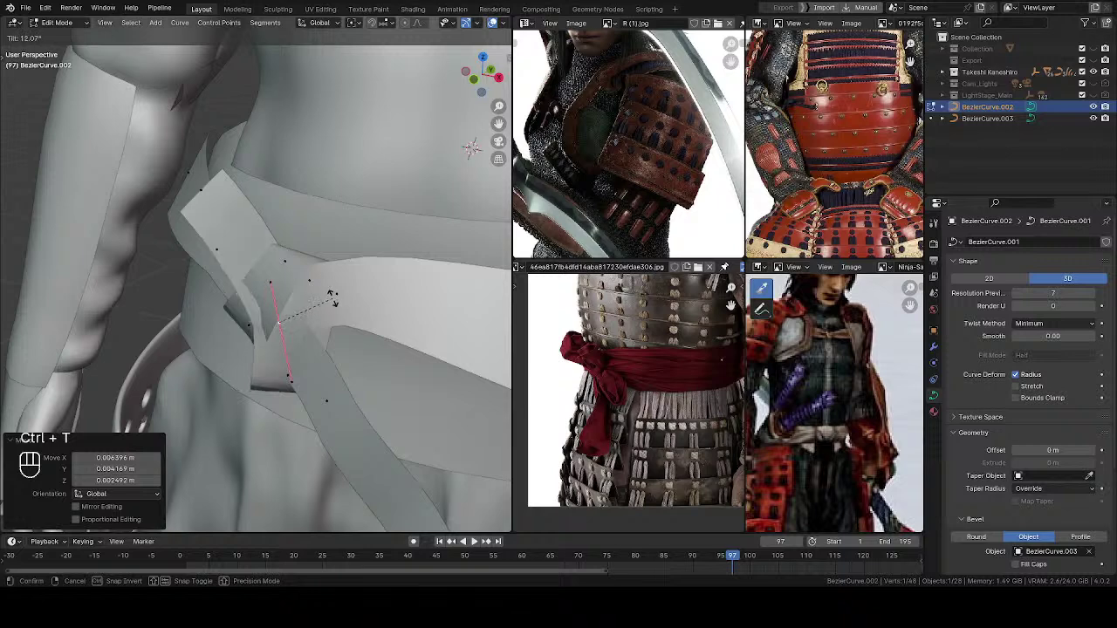
{"action": "left_click", "coordinate": [333, 297]}
Step: Rotate the wrapped strip's middle point to adjust how the strip bends away from the belt in side view
{"action": "middle_click_drag", "start_coordinate": [332, 297], "coordinate": [311, 396]}
{"action": "key", "text": "r"}
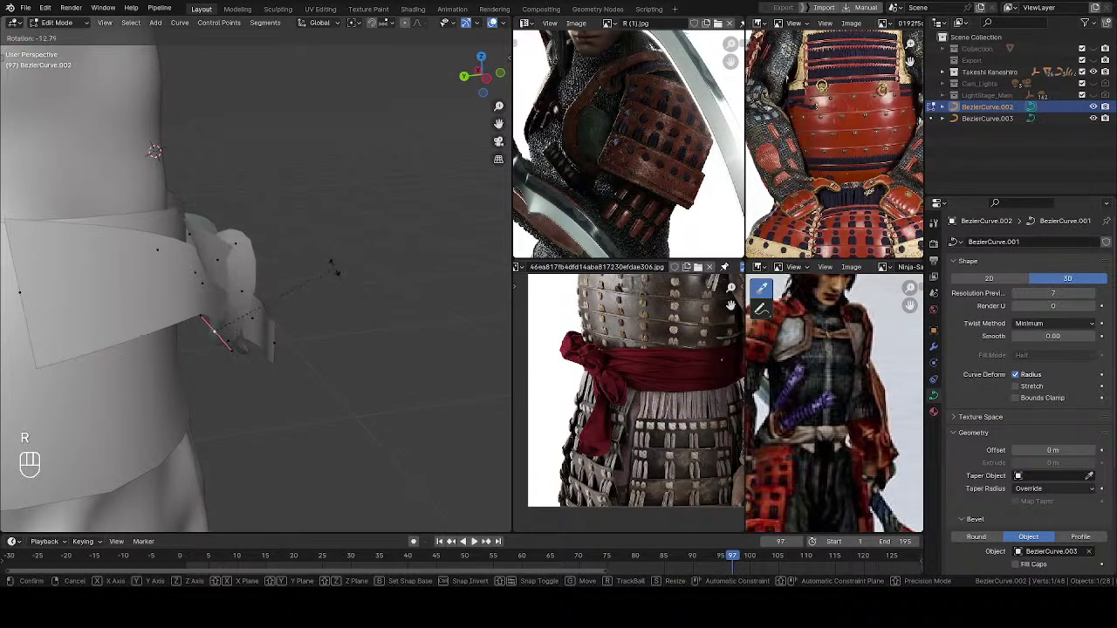
{"action": "left_click", "coordinate": [332, 256]}
Step: Reposition the wrapped strip's free end on the belt and slightly nudge the point at the strip's lower fold
{"action": "middle_click_drag", "start_coordinate": [317, 275], "coordinate": [201, 240]}
{"action": "left_click", "coordinate": [114, 230]}
{"action": "key", "text": "g"}
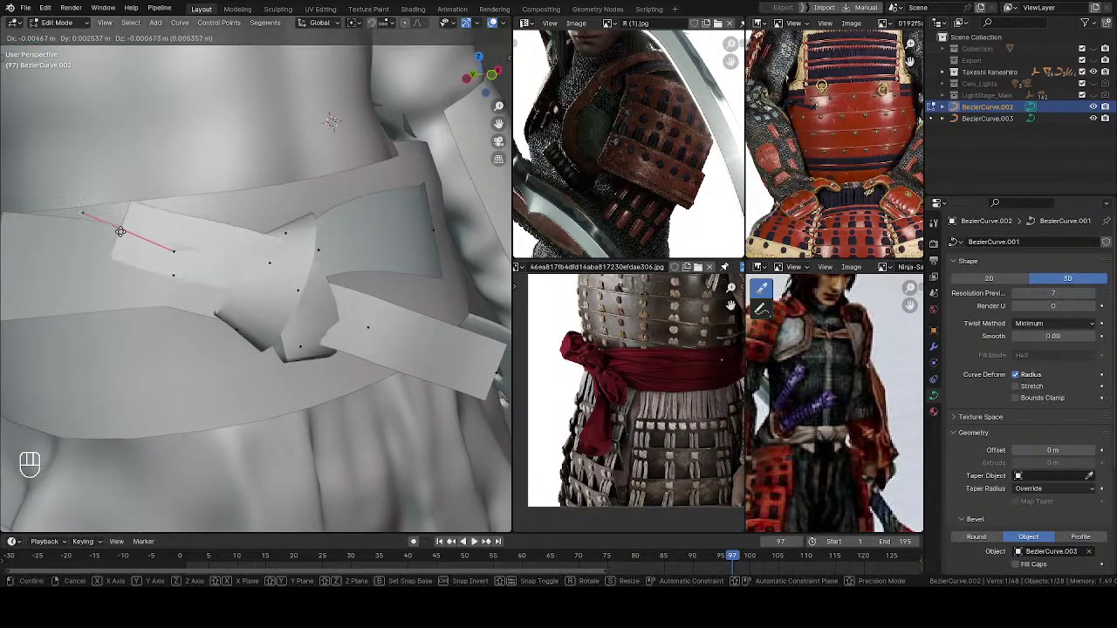
{"action": "left_click", "coordinate": [122, 225]}
{"action": "left_click", "coordinate": [306, 338]}
{"action": "key", "text": "g"}
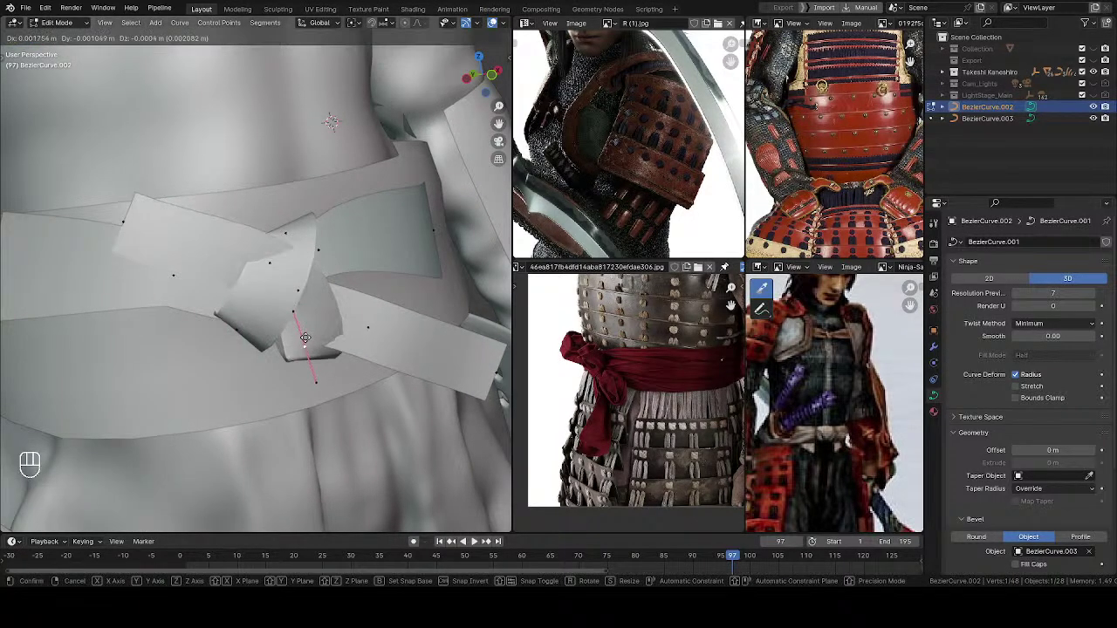
{"action": "left_click", "coordinate": [301, 343]}
{"action": "left_click", "coordinate": [129, 223], "text": "shift"}
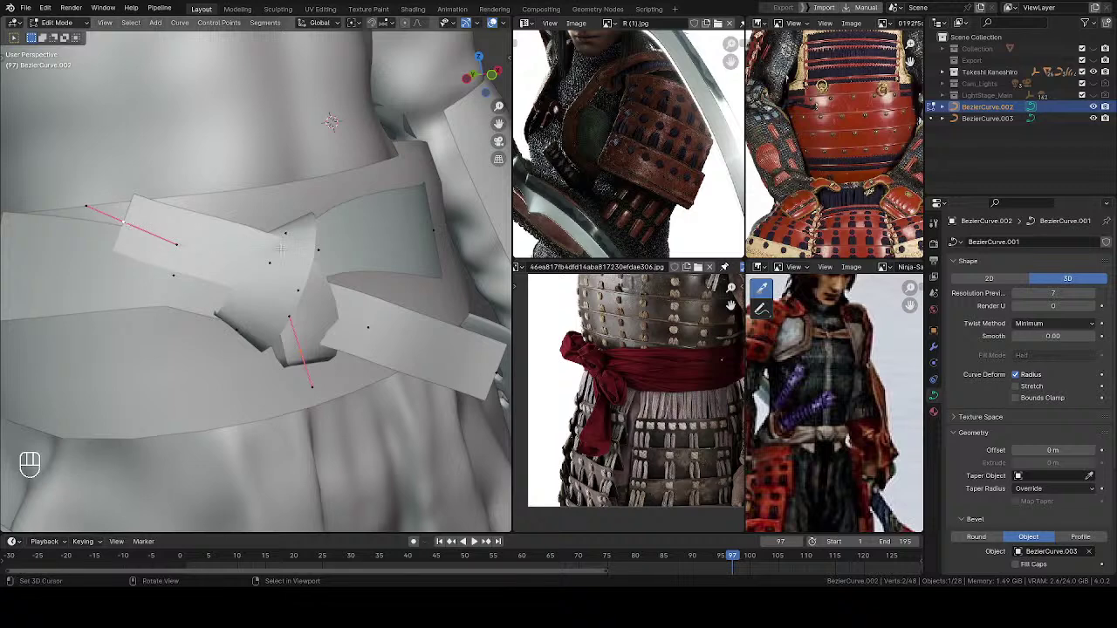
{"action": "key", "text": "w"}
{"action": "left_click", "coordinate": [246, 260]}
{"action": "key", "text": "alt+a"}
Step: Move the wrapped strip's middle point about -0.004 m along X and 0.002 m along both Y and Z
{"action": "middle_click_drag", "start_coordinate": [253, 262], "coordinate": [288, 301]}
{"action": "left_click", "coordinate": [292, 293]}
{"action": "key", "text": "g"}
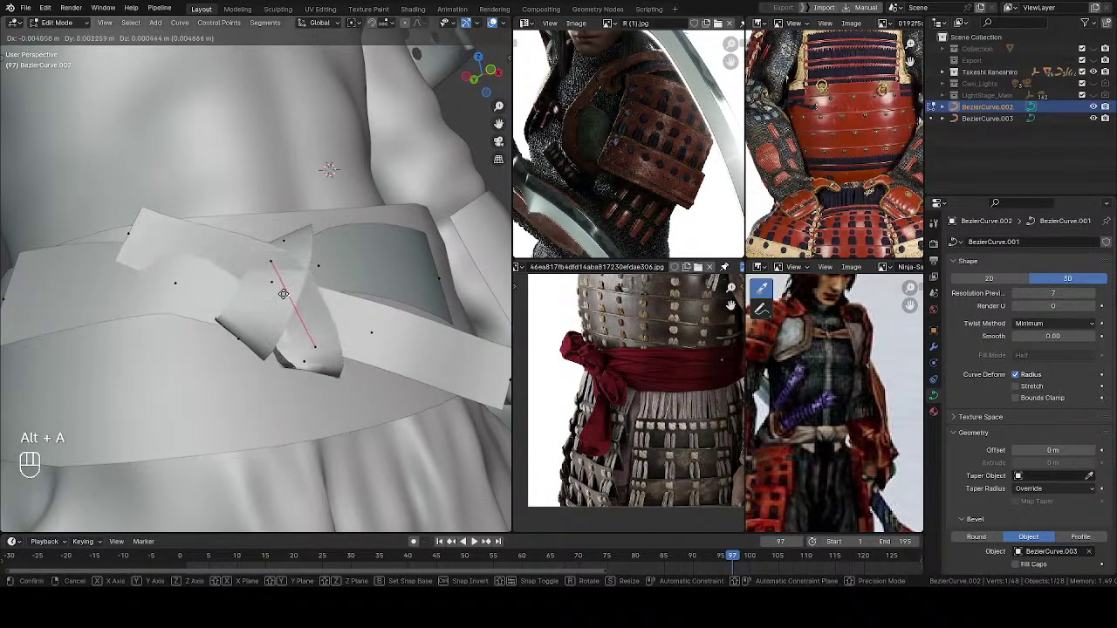
{"action": "left_click", "coordinate": [281, 290]}
Step: Try scaling the middle point's handles to 0.265 and tilting the strip there
{"action": "key", "text": "s"}
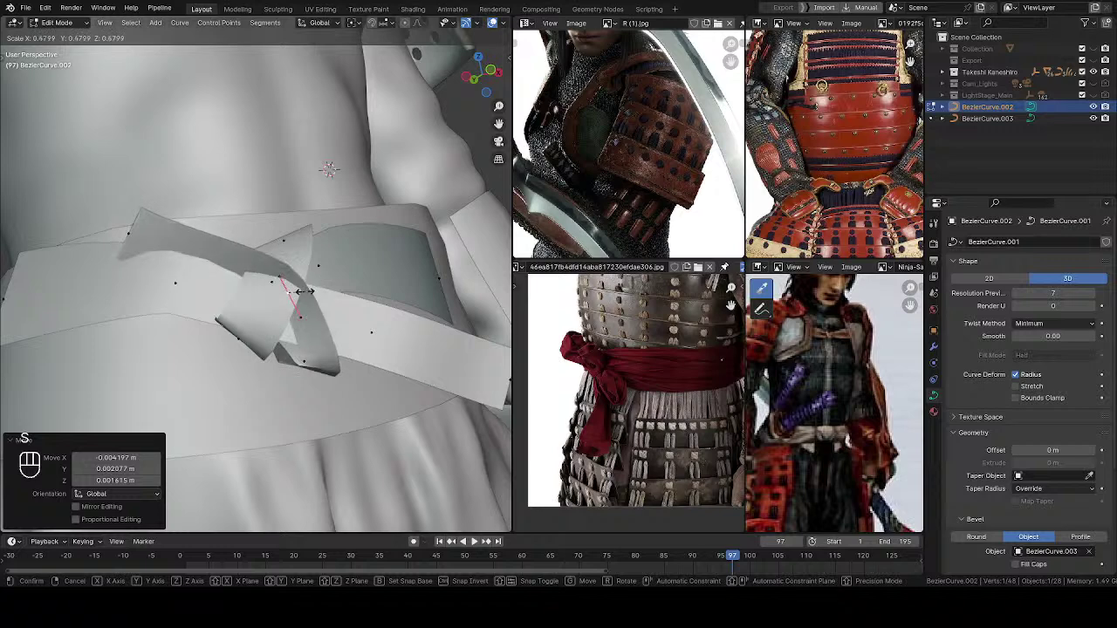
{"action": "left_click", "coordinate": [293, 293]}
{"action": "middle_click_drag", "start_coordinate": [293, 293], "coordinate": [297, 298]}
{"action": "key", "text": "ctrl+t"}
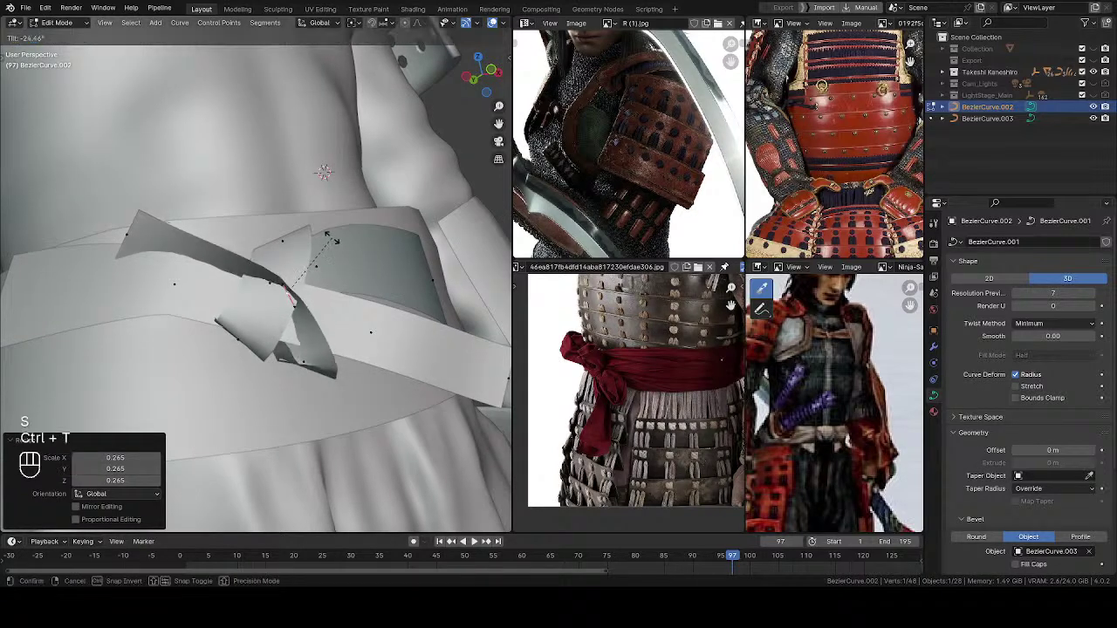
{"action": "left_click", "coordinate": [317, 335]}
Step: Try moving the lower fold point about -0.002 m along X, -0.007 m along Y and 0.003 m along Z, and tilting it
{"action": "middle_click_drag", "start_coordinate": [317, 334], "coordinate": [318, 343]}
{"action": "key", "text": "g"}
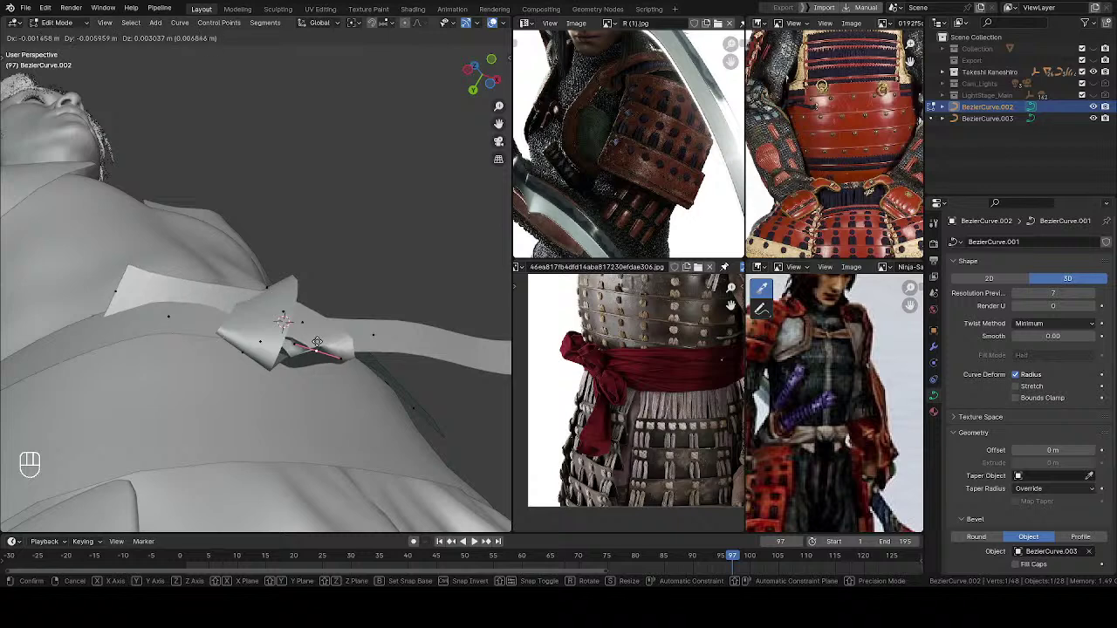
{"action": "left_click", "coordinate": [318, 342]}
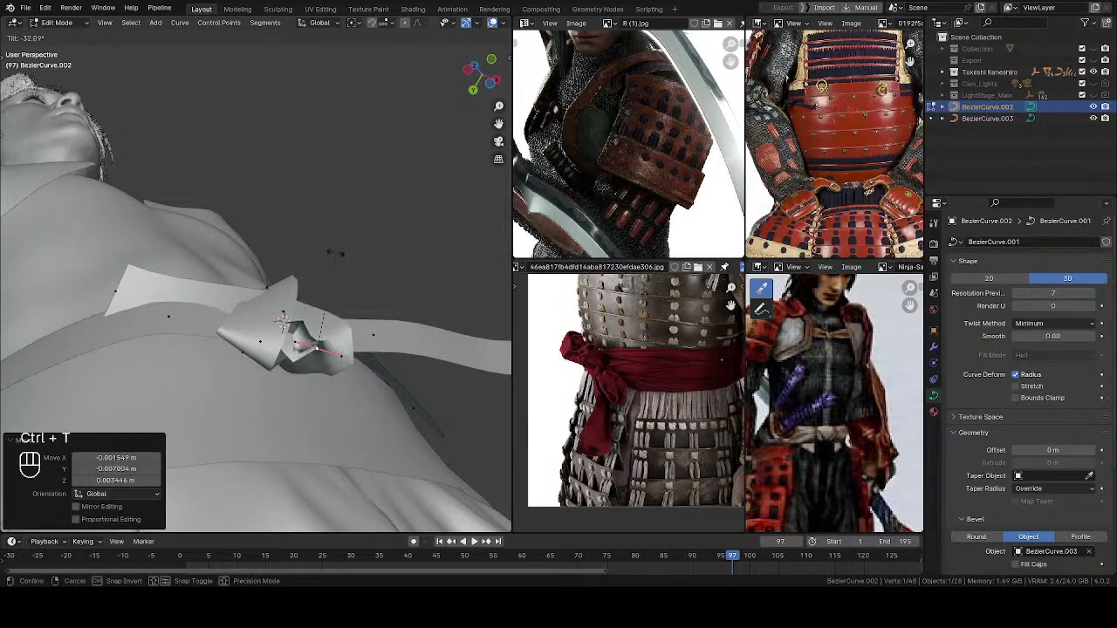
{"action": "left_click", "coordinate": [356, 313]}
Step: Undo the move and tilt of the lower fold point and the scale and tilt of the middle point
{"action": "middle_click_drag", "start_coordinate": [354, 310], "coordinate": [342, 336]}
{"action": "key", "text": "ctrl+z"}
{"action": "key", "text": "ctrl+z"}
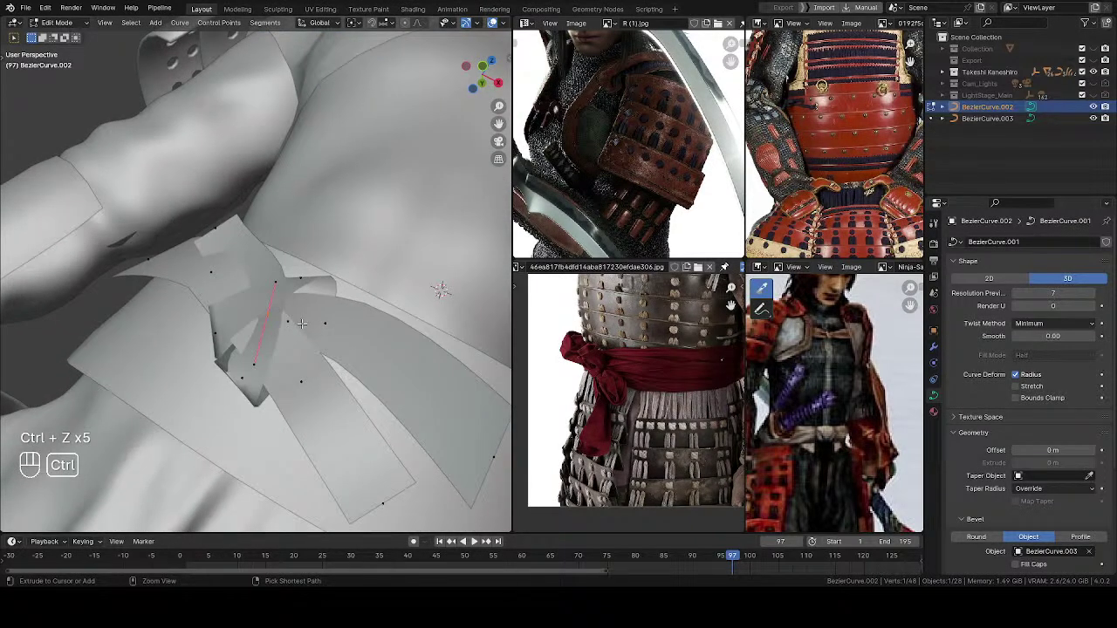
Step: Move the wrapped strip's middle point about -0.007 m along X, -0.002 m along Y and -0.026 m along Z
{"action": "middle_click_drag", "start_coordinate": [300, 316], "coordinate": [137, 329]}
{"action": "middle_click_drag", "start_coordinate": [241, 332], "coordinate": [332, 341]}
{"action": "key", "text": "g"}
{"action": "left_click", "coordinate": [204, 339]}
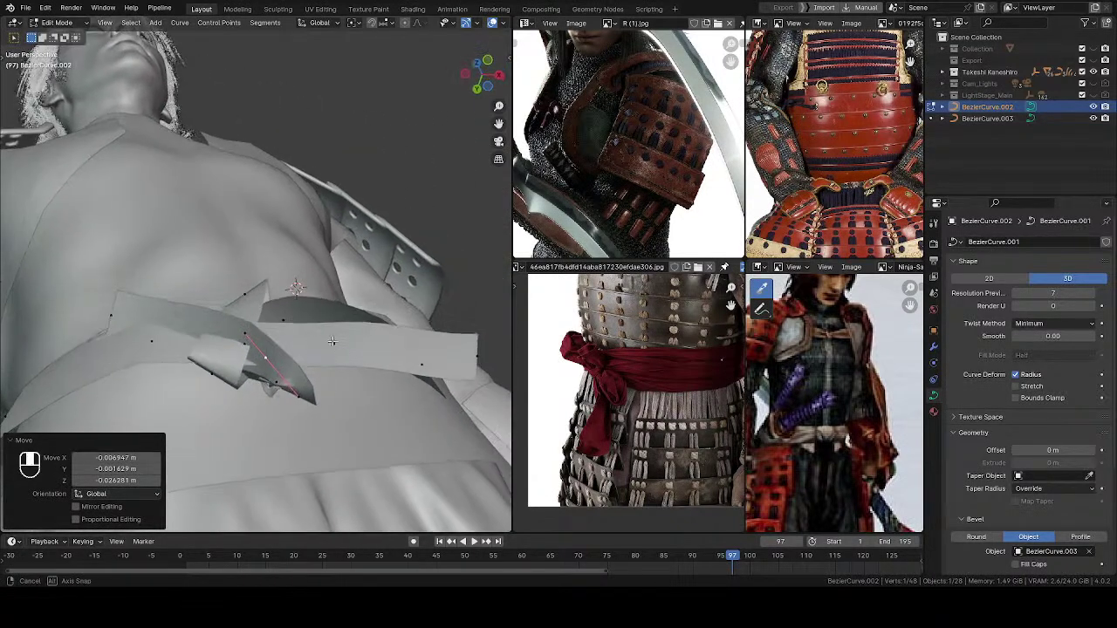
Step: Tilt the wrapped strip's middle point by 96° and scale its handles down
{"action": "key", "text": "ctrl+t"}
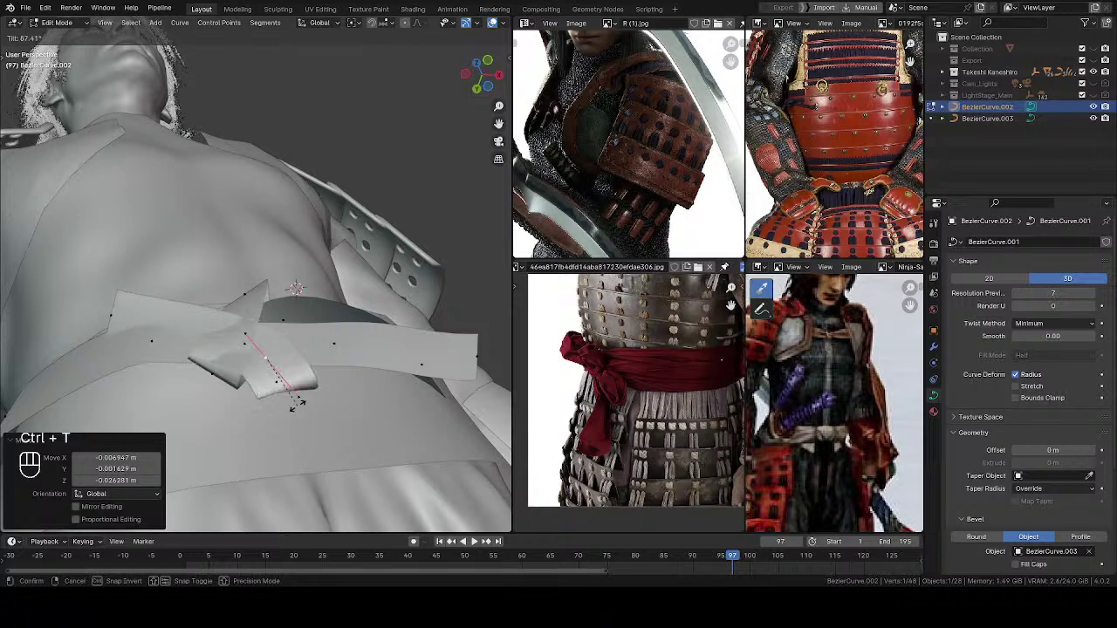
{"action": "left_click", "coordinate": [292, 420]}
{"action": "key", "text": "s"}
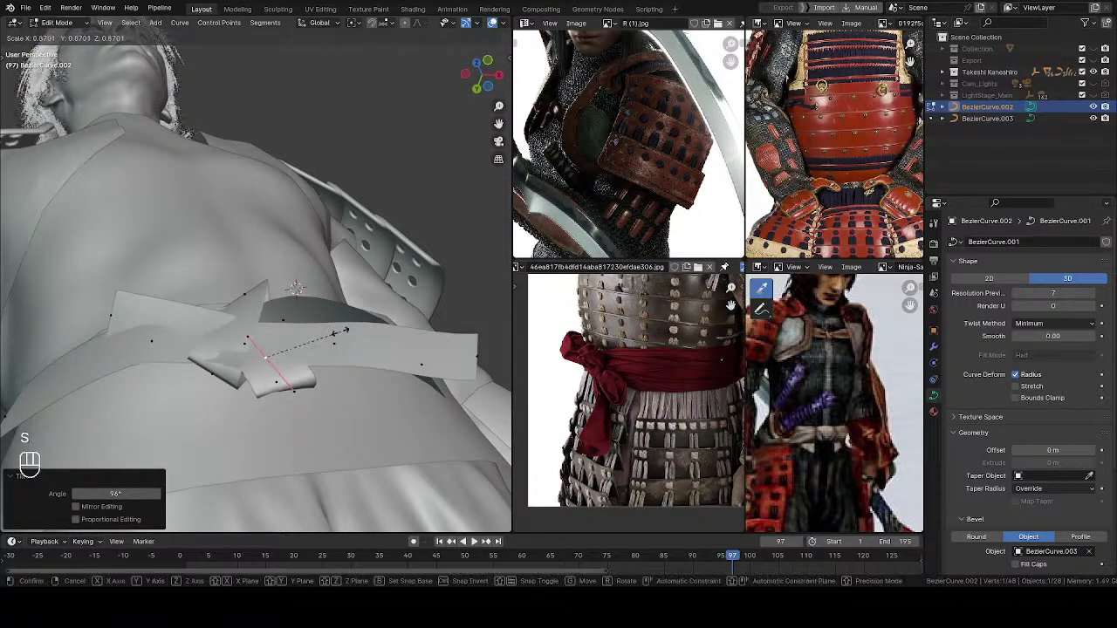
{"action": "left_click", "coordinate": [304, 357]}
Step: Tilt the middle point further and shift it about 0.001 m along X, -0.003 m along Y and 0.003 m along Z
{"action": "middle_click_drag", "start_coordinate": [304, 358], "coordinate": [294, 407]}
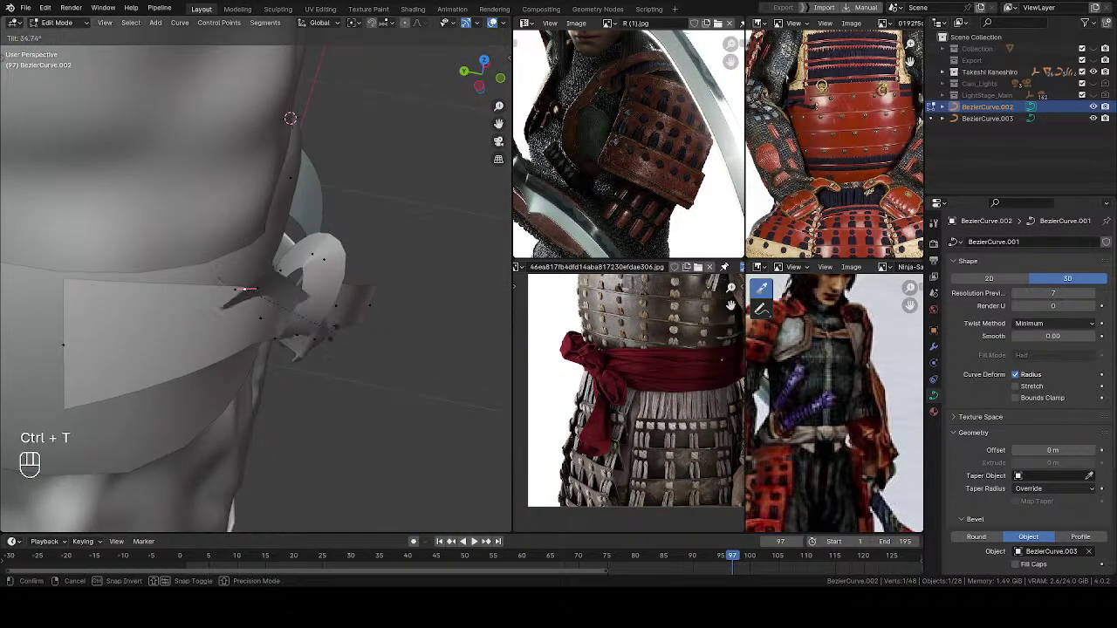
{"action": "left_click", "coordinate": [325, 419]}
{"action": "middle_click_drag", "start_coordinate": [325, 419], "coordinate": [223, 296]}
{"action": "key", "text": "g"}
{"action": "left_click", "coordinate": [355, 306]}
Step: Move the wrapped strip's free end about 0.02 m along X and -0.01 m along Y, and nudge a point at the lower fold upward
{"action": "scroll", "coordinate": [222, 296], "scroll_direction": "up", "scroll_amount": 3}
{"action": "middle_click_drag", "start_coordinate": [197, 262], "coordinate": [146, 223]}
{"action": "key", "text": "g"}
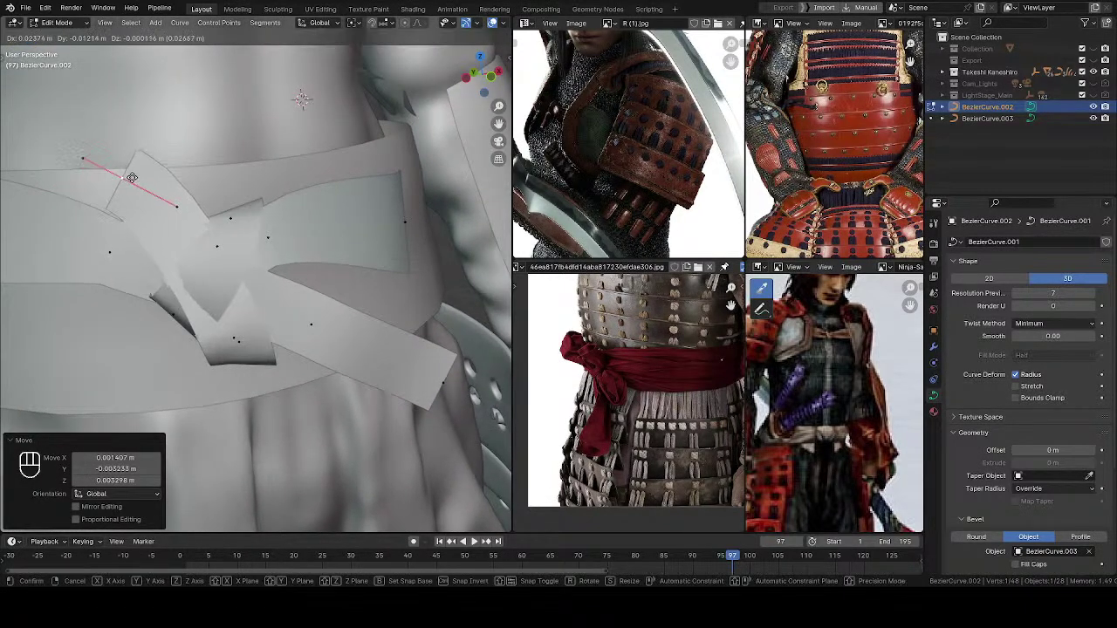
{"action": "left_click", "coordinate": [124, 183]}
{"action": "left_click", "coordinate": [238, 334]}
{"action": "key", "text": "g"}
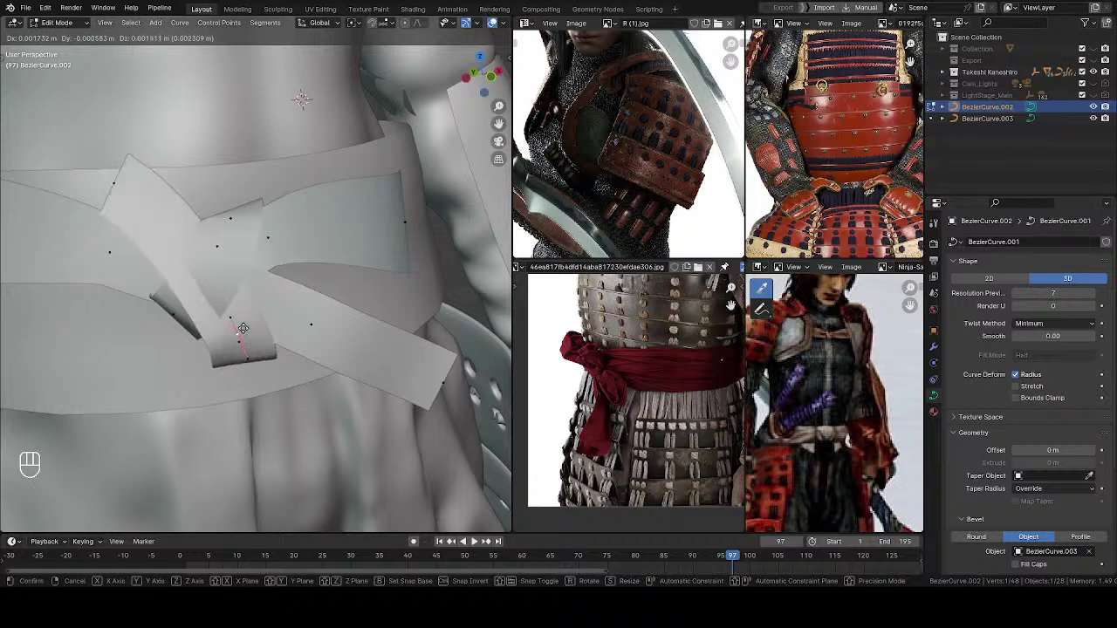
{"action": "left_click", "coordinate": [240, 318]}
Step: Move the middle point of the knot's hanging tail about 0.010 m along X, -0.004 m along Y and 0.024 m along Z
{"action": "middle_click_drag", "start_coordinate": [239, 319], "coordinate": [309, 322]}
{"action": "left_click", "coordinate": [320, 330]}
{"action": "key", "text": "g"}
{"action": "left_click", "coordinate": [338, 269]}
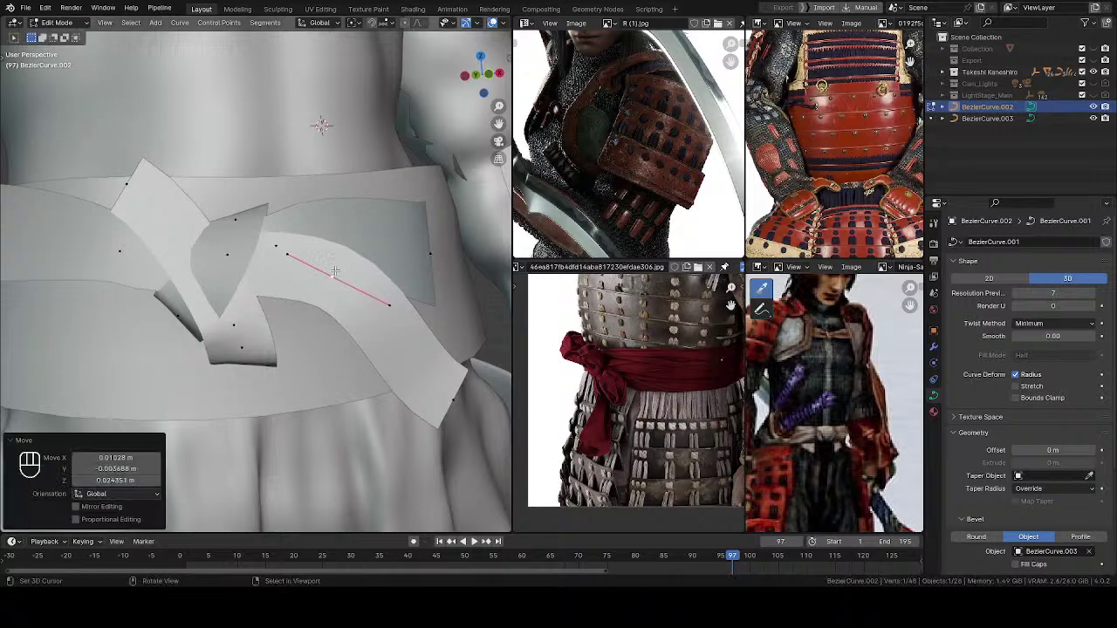
Step: Move, scale and rotate the control point at the lower loop of the sash knot to curl the band under
{"action": "left_click", "coordinate": [247, 350]}
{"action": "key", "text": "g"}
{"action": "left_click", "coordinate": [255, 337]}
{"action": "key", "text": "s"}
{"action": "left_click", "coordinate": [283, 310]}
{"action": "middle_click_drag", "start_coordinate": [284, 310], "coordinate": [296, 288]}
{"action": "key", "text": "r"}
{"action": "left_click", "coordinate": [275, 242]}
{"action": "key", "text": "g"}
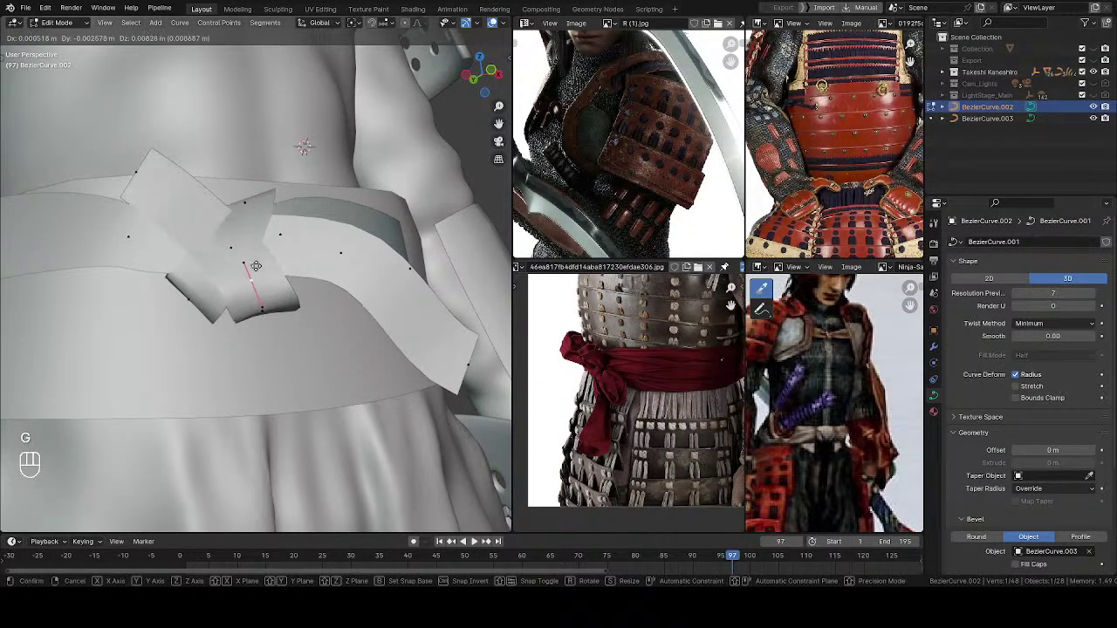
{"action": "left_click", "coordinate": [256, 265]}
Step: Rotate the lower knot point's handles from underneath to turn the loop inward
{"action": "middle_click_drag", "start_coordinate": [256, 265], "coordinate": [315, 251]}
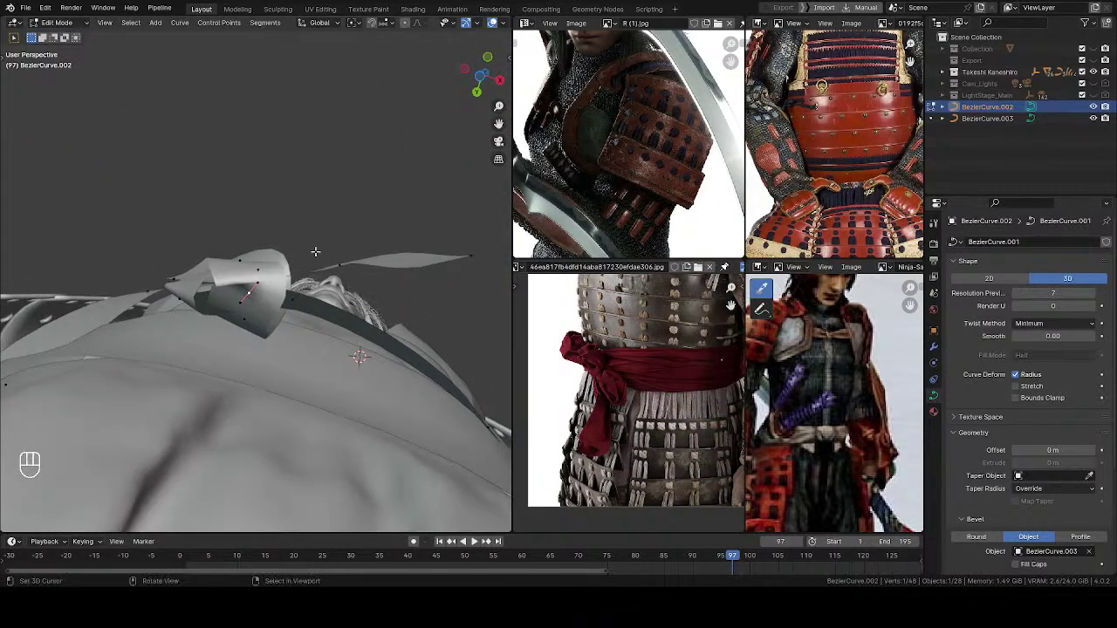
{"action": "key", "text": "r"}
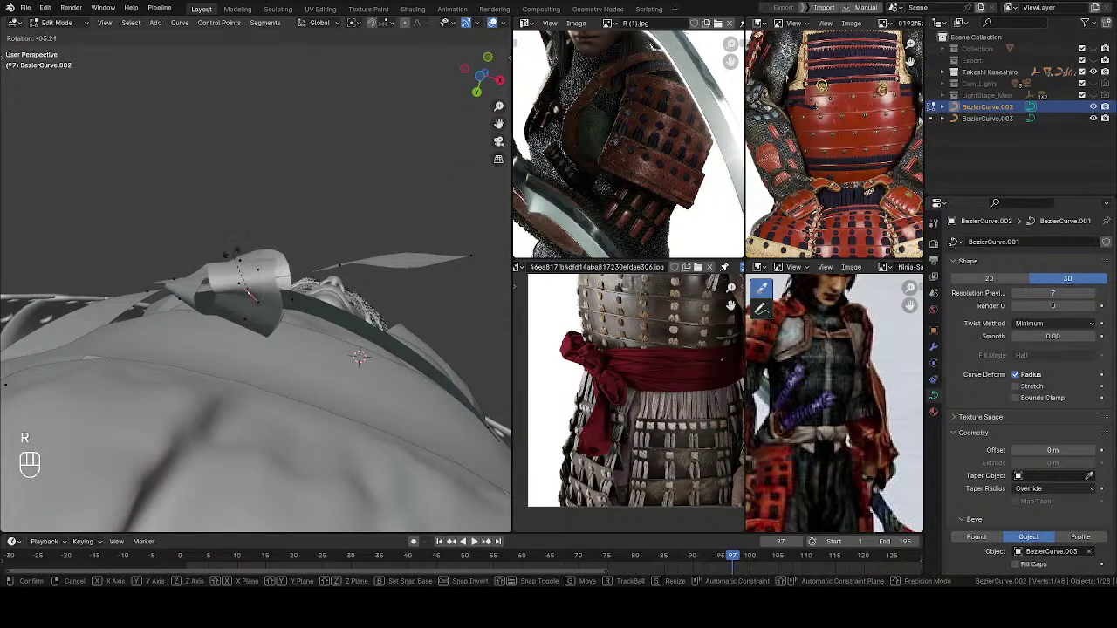
{"action": "left_click", "coordinate": [249, 247]}
Step: Reposition the rotated lower point of the sash knot, undoing the first move and placing it again
{"action": "middle_click_drag", "start_coordinate": [249, 247], "coordinate": [259, 320]}
{"action": "middle_click_drag", "start_coordinate": [198, 281], "coordinate": [181, 290]}
{"action": "key", "text": "g"}
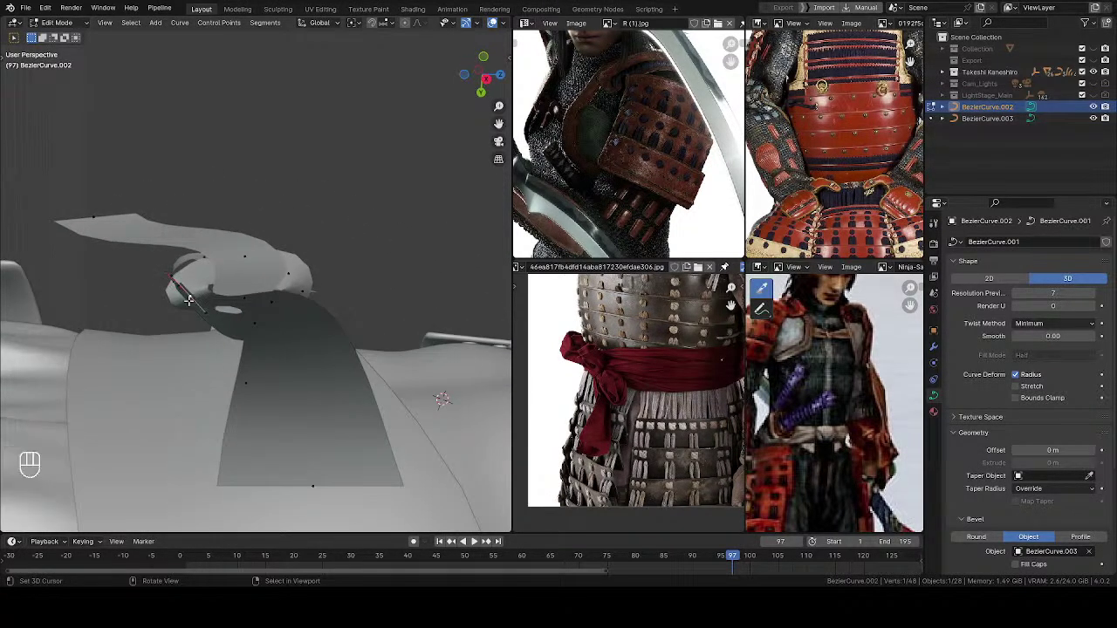
{"action": "left_click", "coordinate": [193, 304]}
{"action": "key", "text": "ctrl+z"}
{"action": "key", "text": "g"}
{"action": "left_click", "coordinate": [183, 301]}
Step: Adjust the positions of the front control points of the wrapping band to round out the knot loop
{"action": "middle_click_drag", "start_coordinate": [183, 301], "coordinate": [205, 254]}
{"action": "key", "text": "g"}
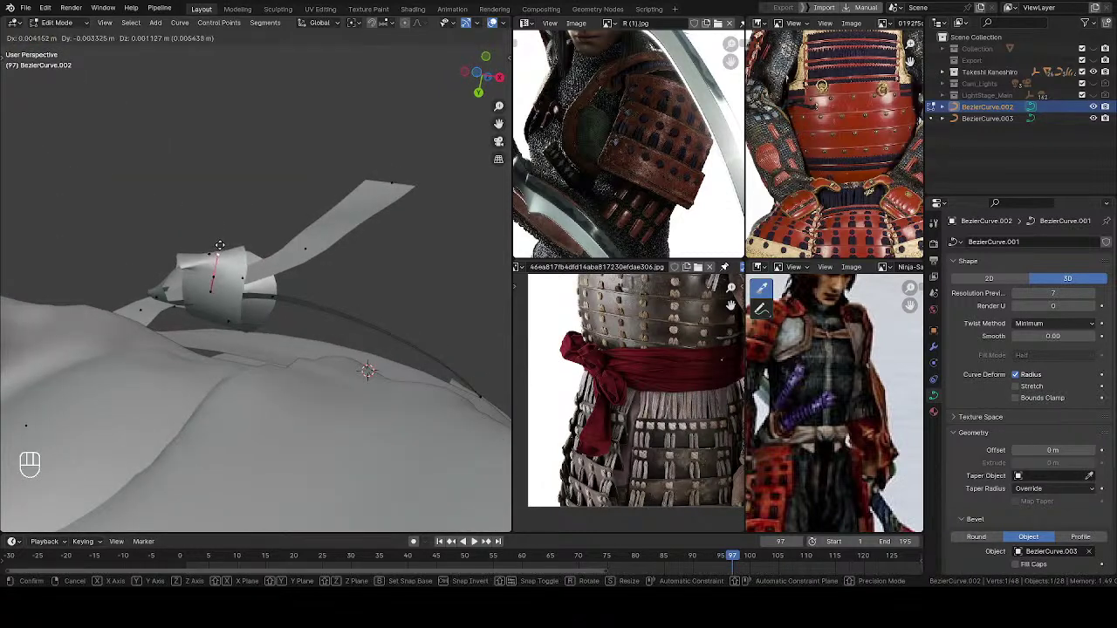
{"action": "left_click", "coordinate": [214, 250]}
{"action": "key", "text": "g"}
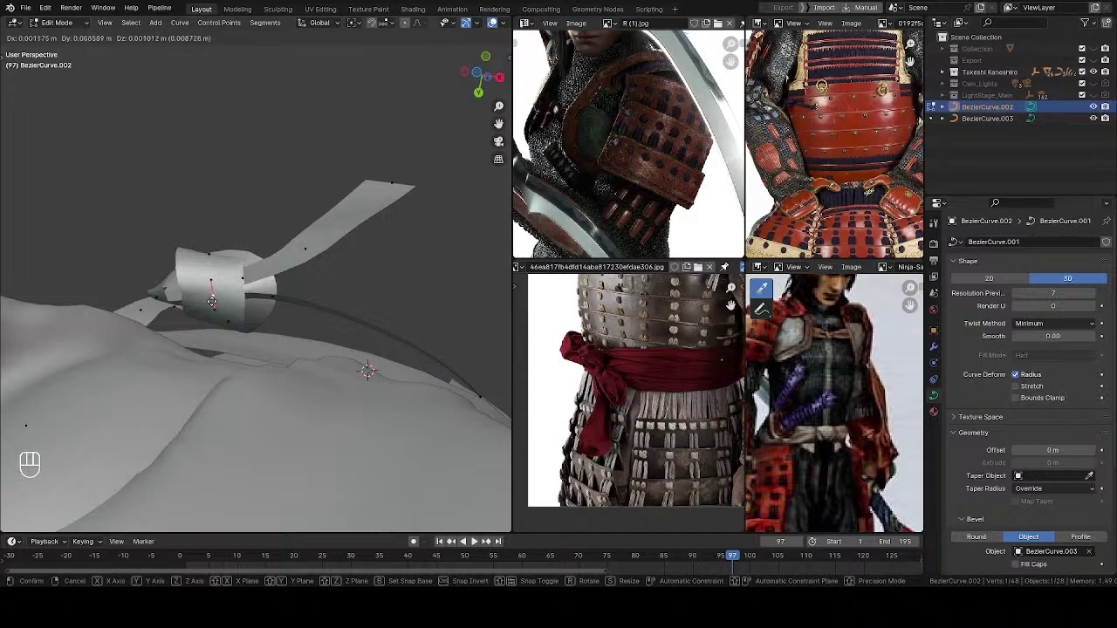
{"action": "left_click", "coordinate": [217, 303]}
{"action": "key", "text": "g"}
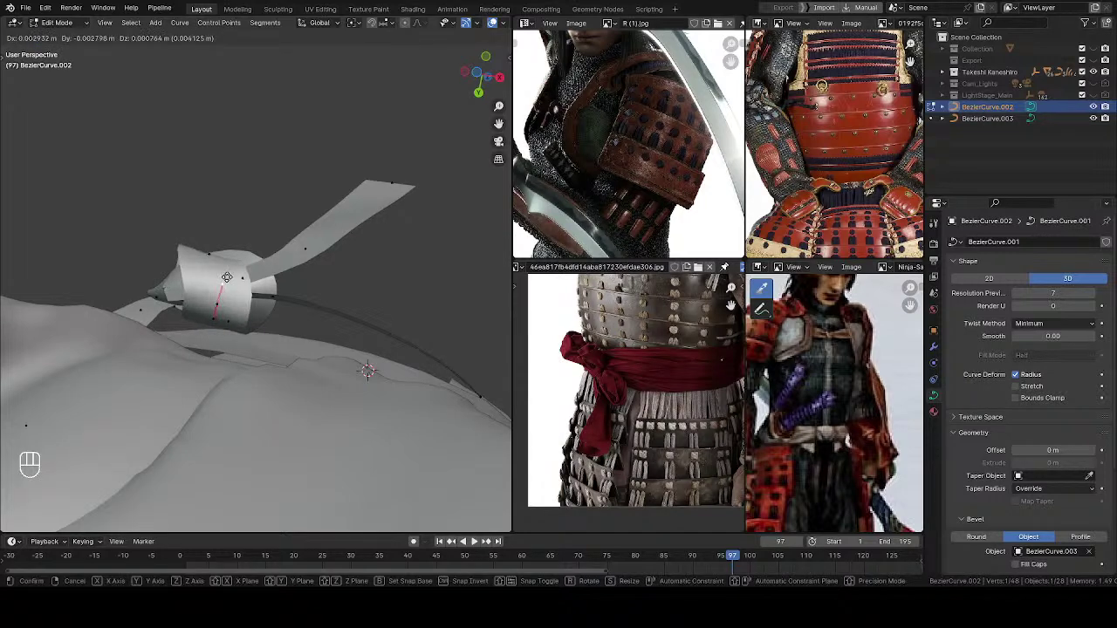
{"action": "left_click", "coordinate": [224, 274]}
Step: Tilt the control point at the upper part of the knot so the band twists around the sash
{"action": "middle_click_drag", "start_coordinate": [224, 274], "coordinate": [301, 224]}
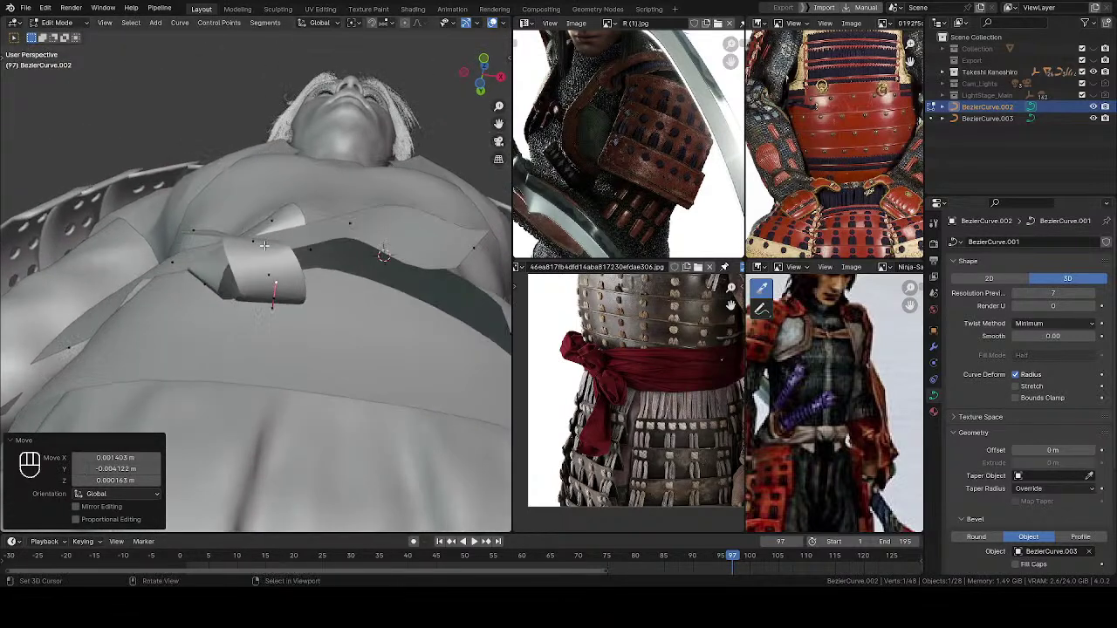
{"action": "key", "text": "ctrl+t"}
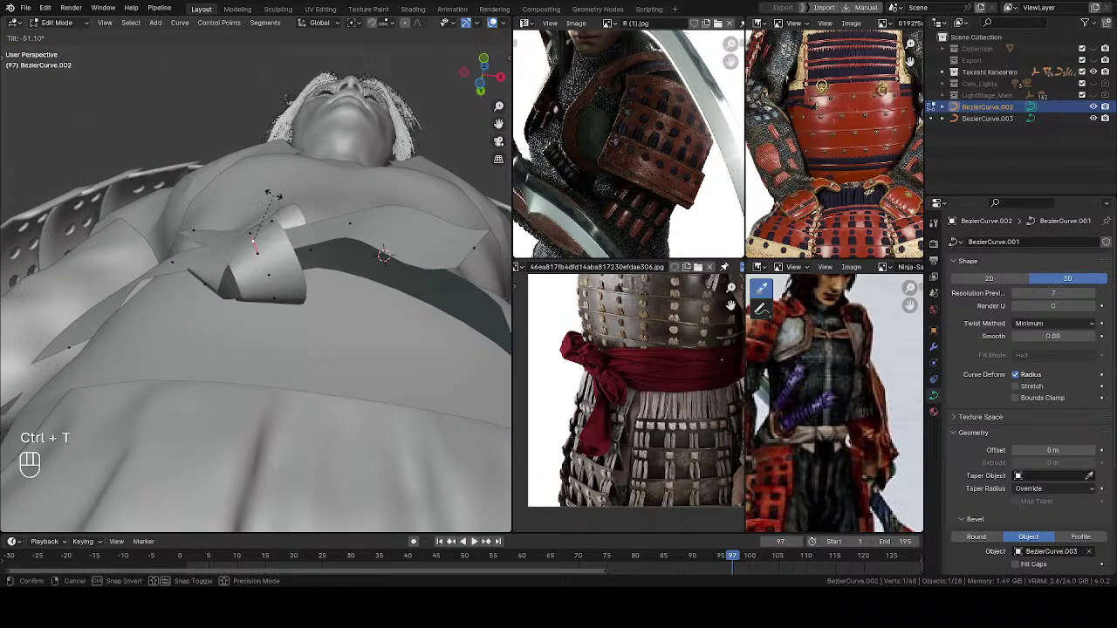
{"action": "left_click", "coordinate": [268, 200]}
{"action": "middle_click_drag", "start_coordinate": [268, 203], "coordinate": [253, 297]}
Step: Move the inner control point of the knot closer to the waist, adjusting it from the side
{"action": "right_click", "coordinate": [223, 304]}
{"action": "right_click_drag", "start_coordinate": [222, 303], "coordinate": [201, 305]}
{"action": "middle_click_drag", "start_coordinate": [288, 303], "coordinate": [446, 306]}
{"action": "middle_click_drag", "start_coordinate": [307, 320], "coordinate": [346, 386]}
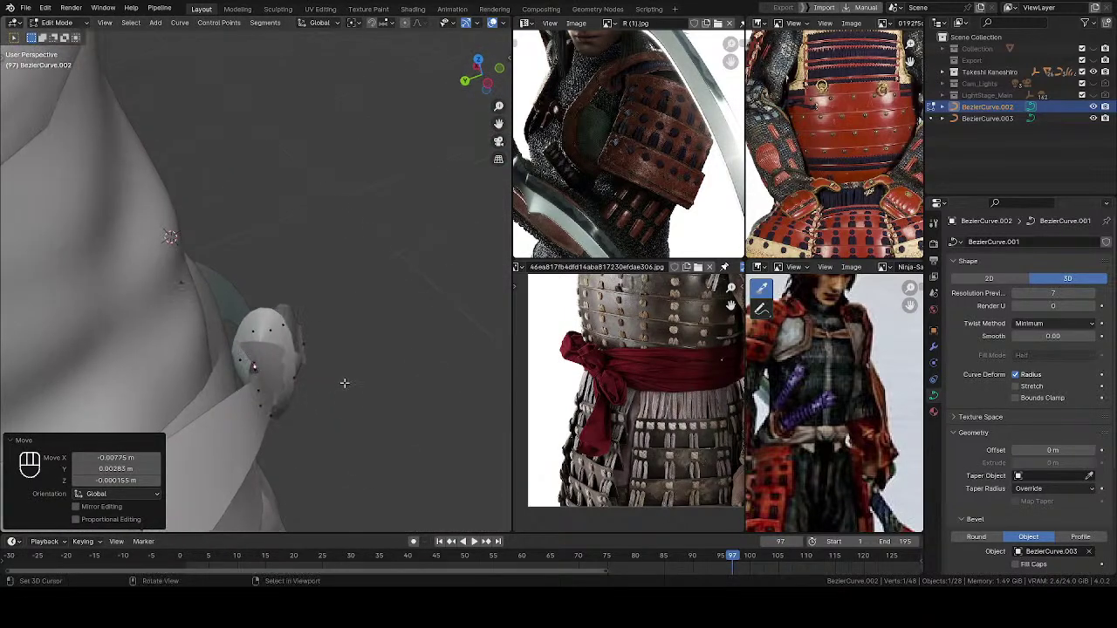
{"action": "key", "text": "g"}
{"action": "left_click", "coordinate": [324, 383]}
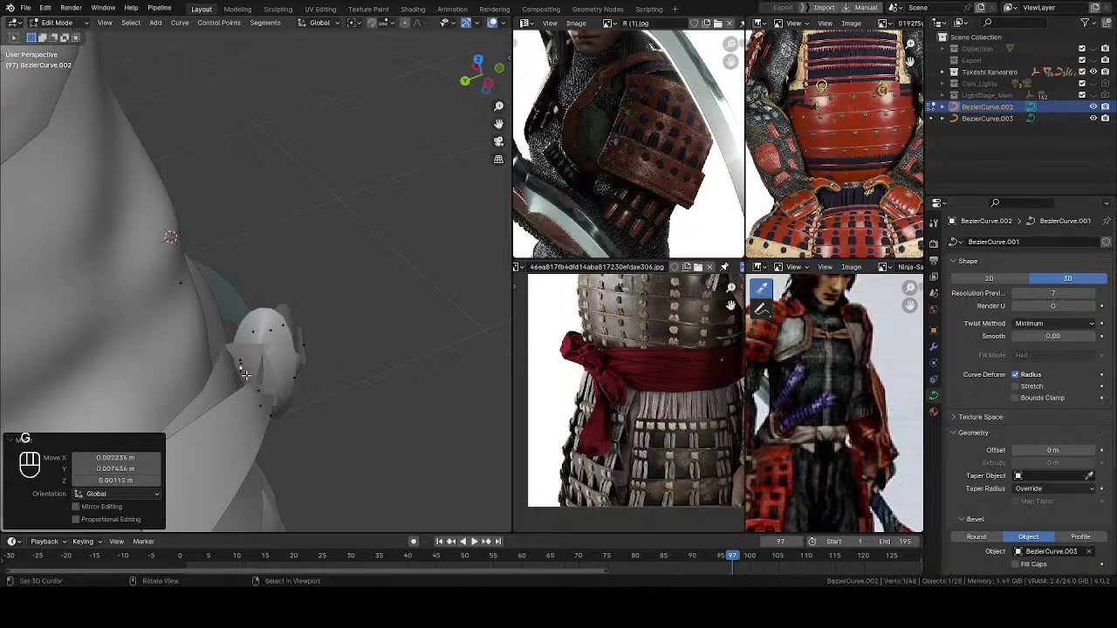
Step: Reposition the neighbouring lower knot point with several moves from different viewing angles
{"action": "right_click", "coordinate": [258, 391]}
{"action": "middle_click_drag", "start_coordinate": [272, 384], "coordinate": [149, 283]}
{"action": "key", "text": "g"}
{"action": "left_click", "coordinate": [319, 335]}
{"action": "key", "text": "g"}
{"action": "left_click", "coordinate": [199, 304]}
{"action": "key", "text": "g"}
{"action": "left_click", "coordinate": [329, 278]}
Step: Move the end point of the short upper tail so it rests against the waist sash
{"action": "right_click", "coordinate": [215, 273]}
{"action": "middle_click_drag", "start_coordinate": [218, 308], "coordinate": [287, 155]}
{"action": "key", "text": "g"}
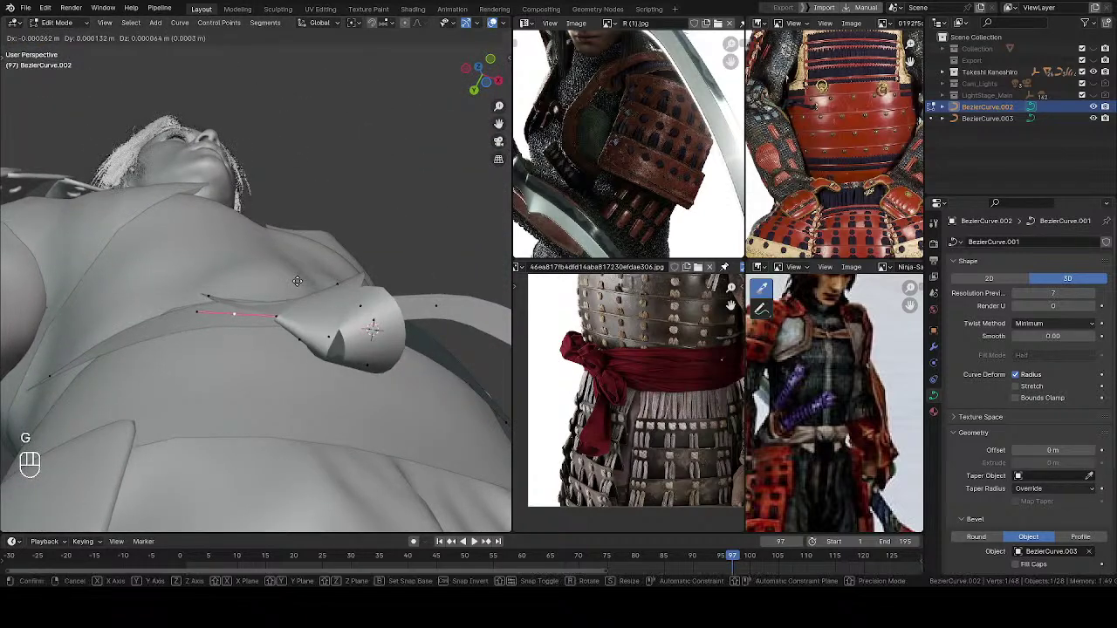
{"action": "left_click", "coordinate": [297, 284]}
{"action": "middle_click_drag", "start_coordinate": [280, 282], "coordinate": [208, 406]}
{"action": "key", "text": "g"}
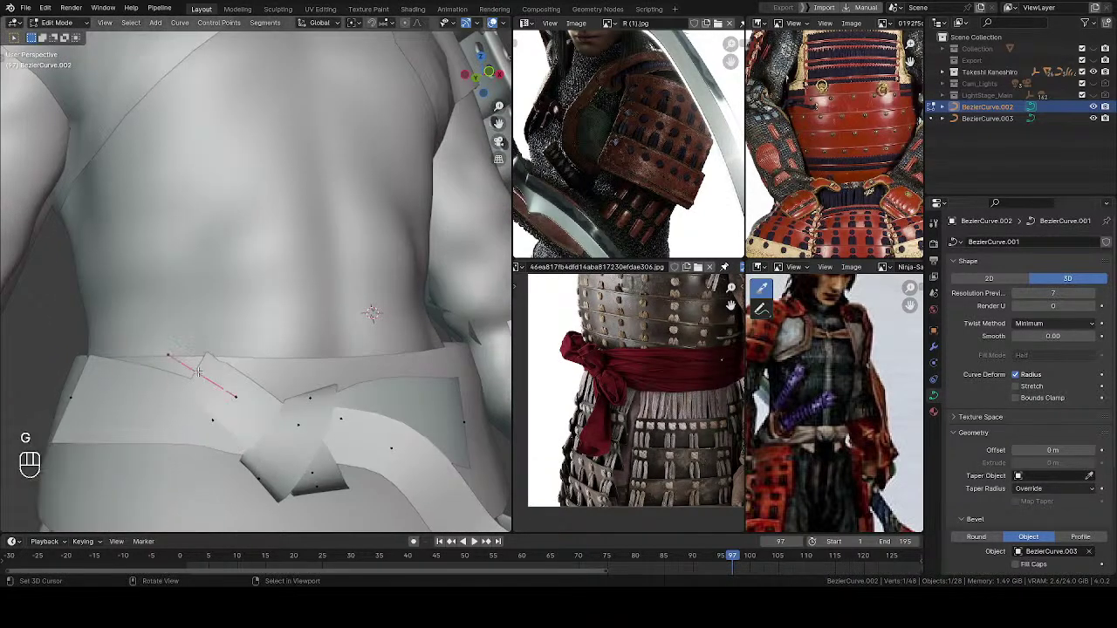
{"action": "left_click", "coordinate": [189, 361]}
{"action": "middle_click_drag", "start_coordinate": [189, 361], "coordinate": [196, 286]}
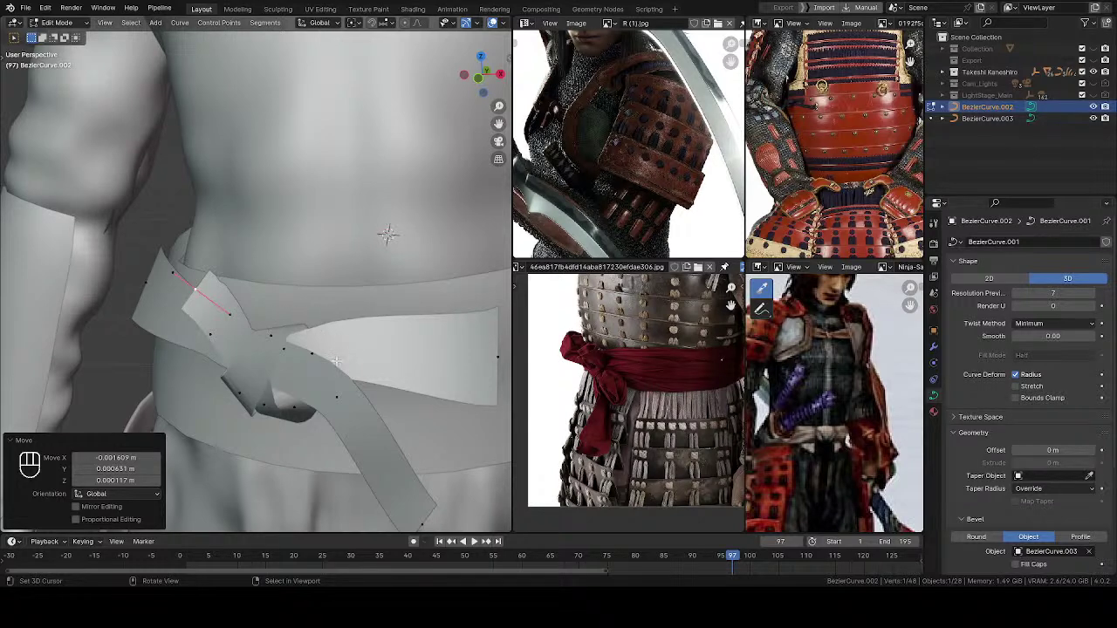
{"action": "middle_click_drag", "start_coordinate": [334, 361], "coordinate": [388, 332]}
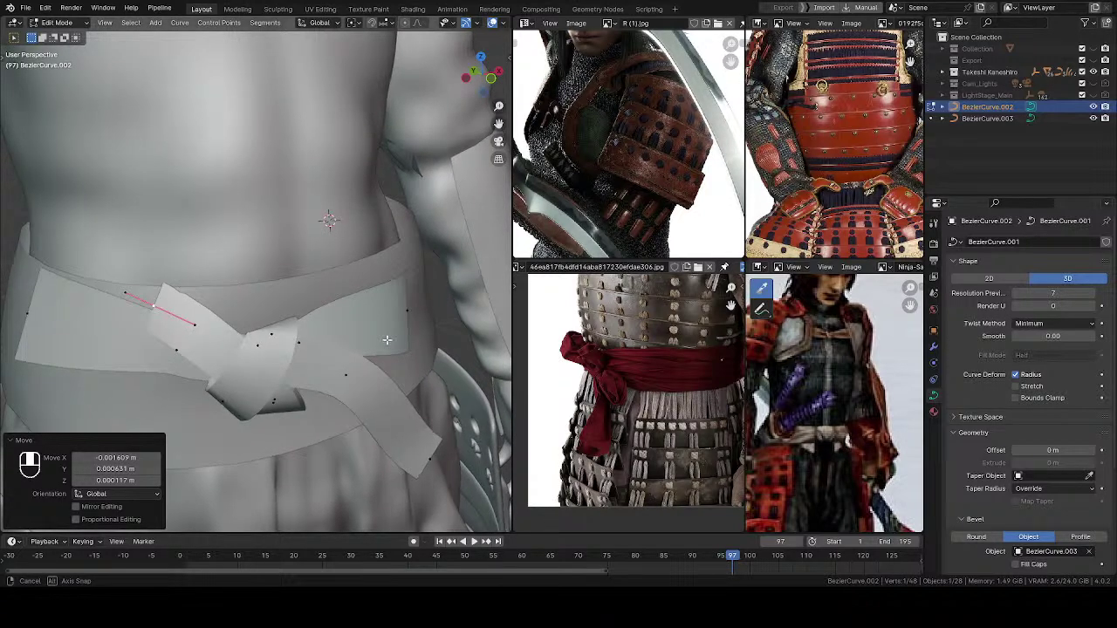
{"action": "middle_click_drag", "start_coordinate": [387, 341], "coordinate": [355, 254]}
{"action": "middle_click_drag", "start_coordinate": [280, 386], "coordinate": [291, 277], "text": "shift"}
{"action": "middle_click_drag", "start_coordinate": [291, 277], "coordinate": [333, 264], "text": "ctrl"}
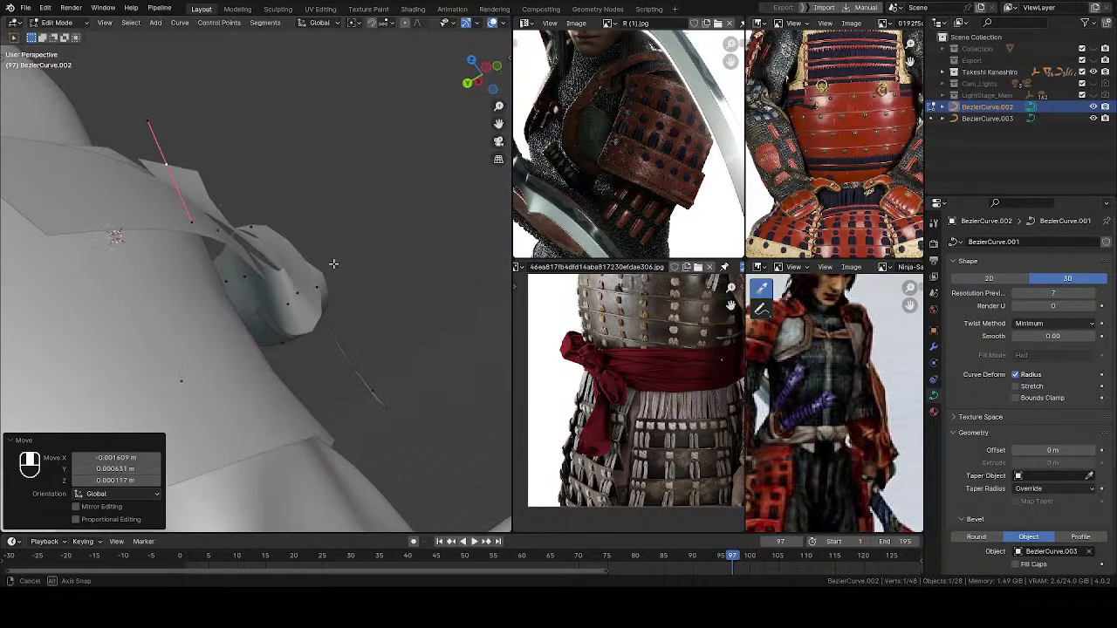
{"action": "right_click", "coordinate": [248, 280]}
{"action": "key", "text": "g"}
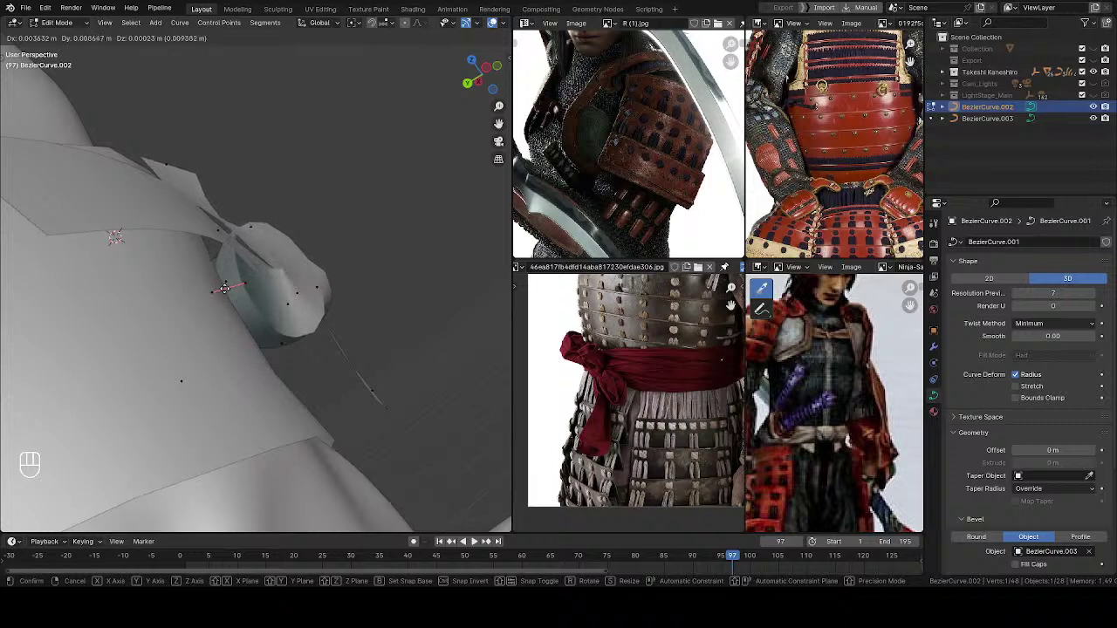
{"action": "key", "text": "Escape"}
{"action": "middle_click_drag", "start_coordinate": [229, 289], "coordinate": [272, 305]}
{"action": "key", "text": "ctrl+z"}
Step: Move the lower point of the knot loop slightly toward the body
{"action": "right_click_drag", "start_coordinate": [280, 303], "coordinate": [278, 302]}
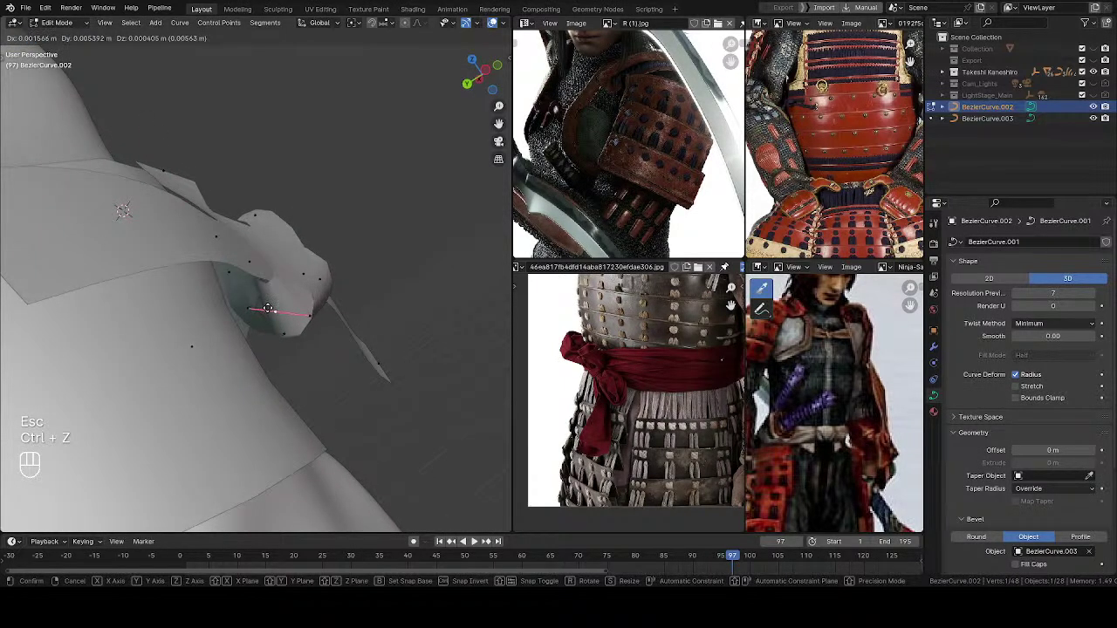
{"action": "left_click", "coordinate": [268, 308]}
{"action": "middle_click_drag", "start_coordinate": [268, 308], "coordinate": [299, 319]}
Step: Subdivide the curve segment between two neighbouring knot points and move the new point outward
{"action": "middle_click_drag", "start_coordinate": [298, 320], "coordinate": [374, 336]}
{"action": "right_click", "coordinate": [260, 202], "text": "shift"}
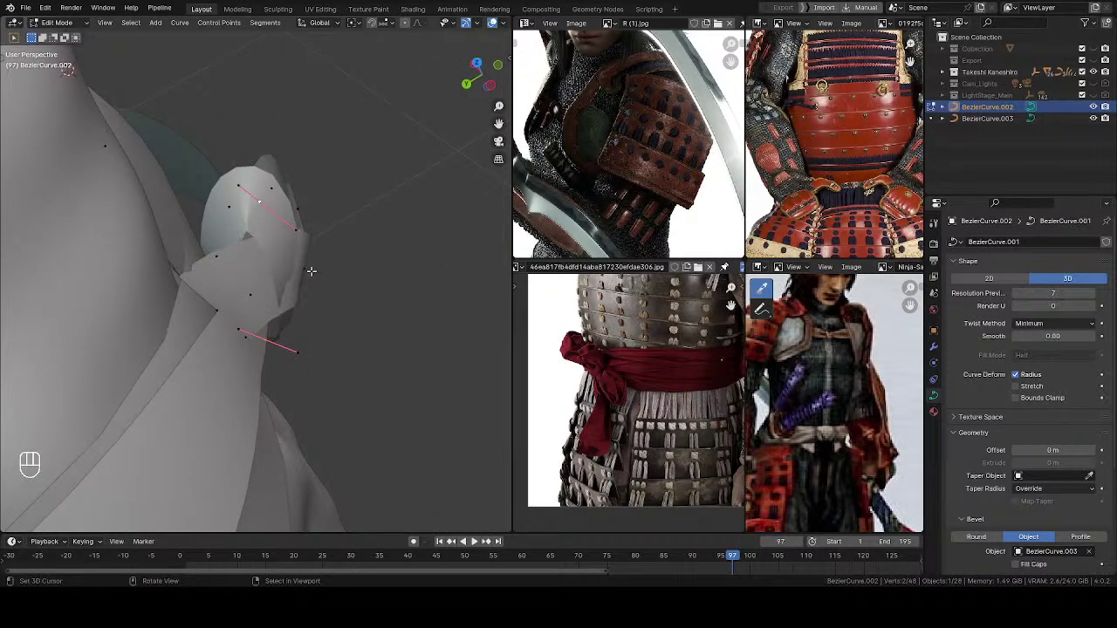
{"action": "key", "text": "w"}
{"action": "left_click", "coordinate": [275, 273]}
{"action": "middle_click_drag", "start_coordinate": [275, 278], "coordinate": [299, 284]}
{"action": "key", "text": "alt+a"}
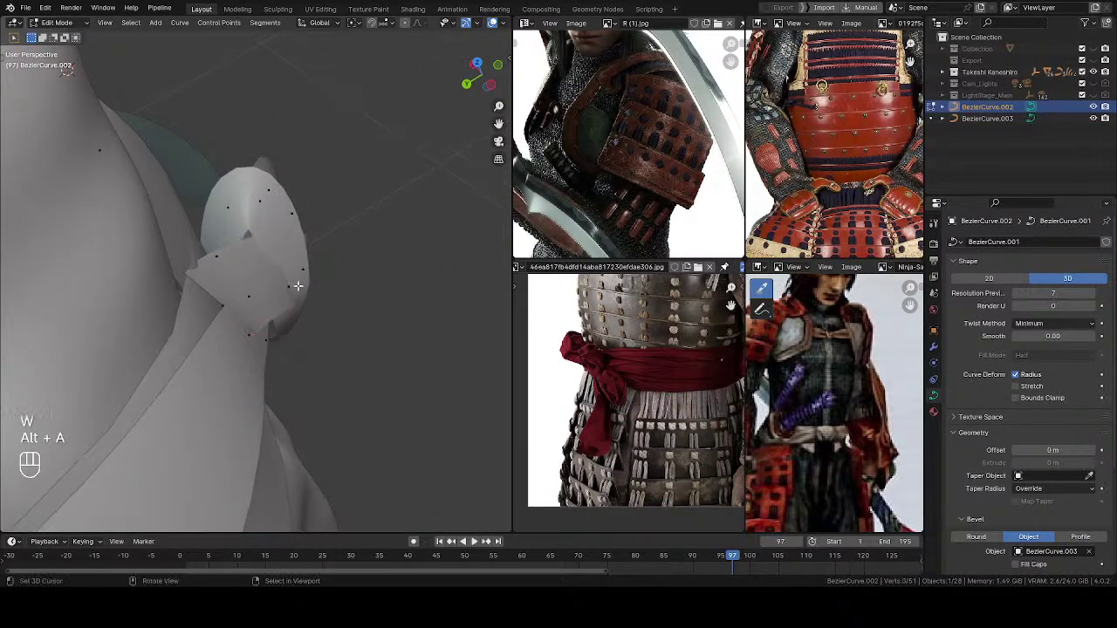
{"action": "left_click_drag", "start_coordinate": [292, 284], "coordinate": [312, 282]}
Step: Tilt the upper front point of the knot loop and deselect it
{"action": "middle_click_drag", "start_coordinate": [310, 283], "coordinate": [293, 376]}
{"action": "left_click", "coordinate": [270, 212]}
{"action": "middle_click_drag", "start_coordinate": [289, 238], "coordinate": [361, 218]}
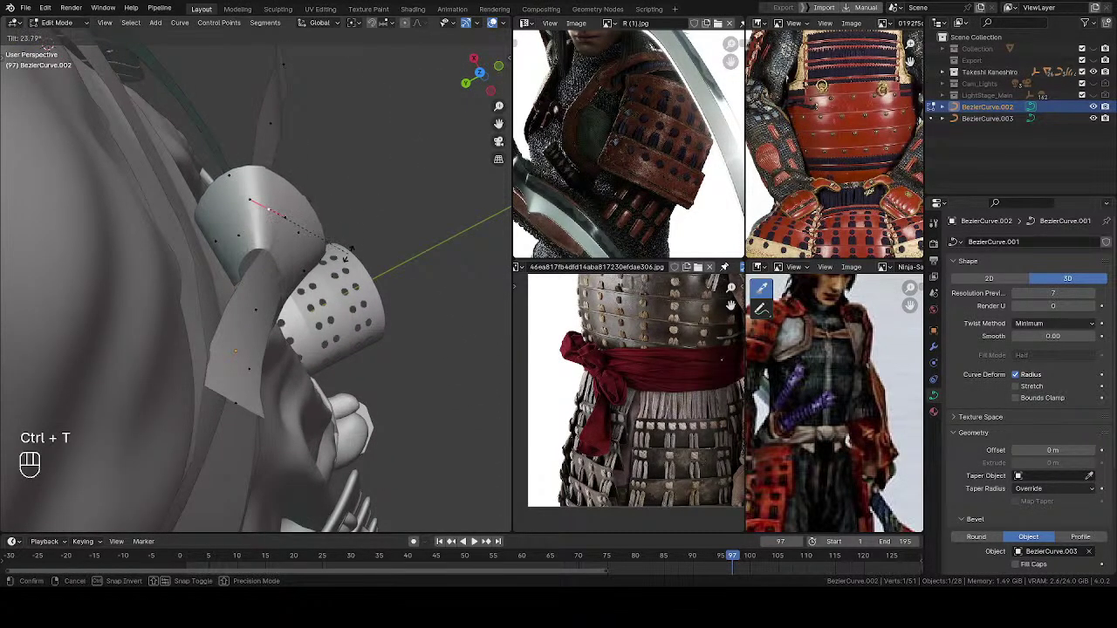
{"action": "left_click", "coordinate": [338, 266]}
{"action": "key", "text": "alt+a"}
Step: Rotate the front loop point by about -7° and scale its handles by about 1.3
{"action": "middle_click_drag", "start_coordinate": [336, 266], "coordinate": [194, 336]}
{"action": "middle_click_drag", "start_coordinate": [194, 336], "coordinate": [410, 227]}
{"action": "right_click", "coordinate": [294, 294]}
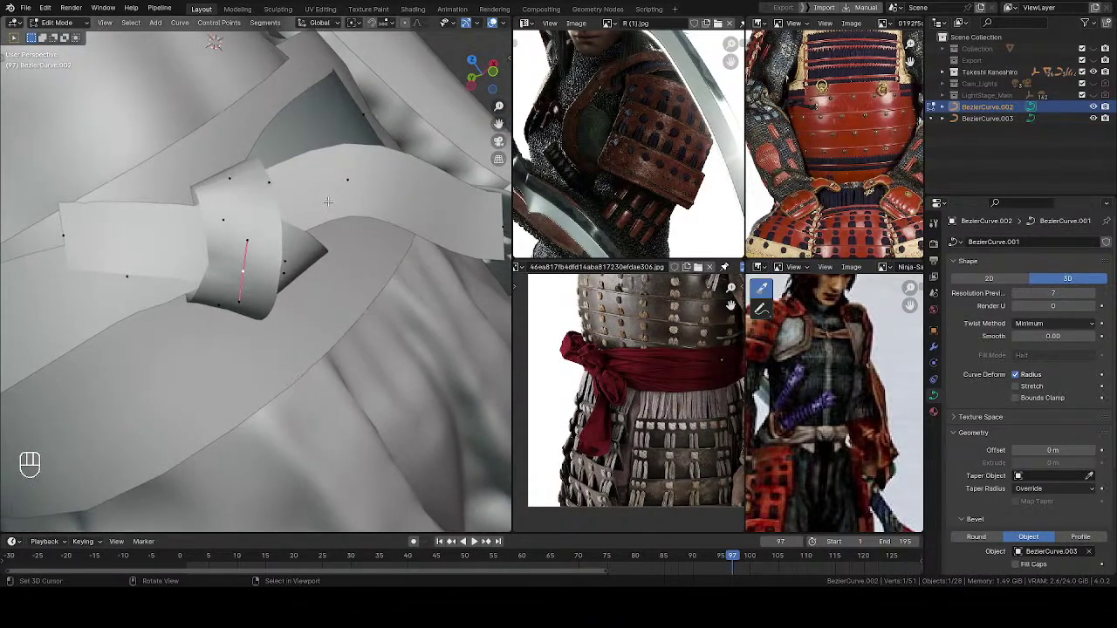
{"action": "key", "text": "r"}
{"action": "left_click", "coordinate": [300, 192]}
{"action": "key", "text": "s"}
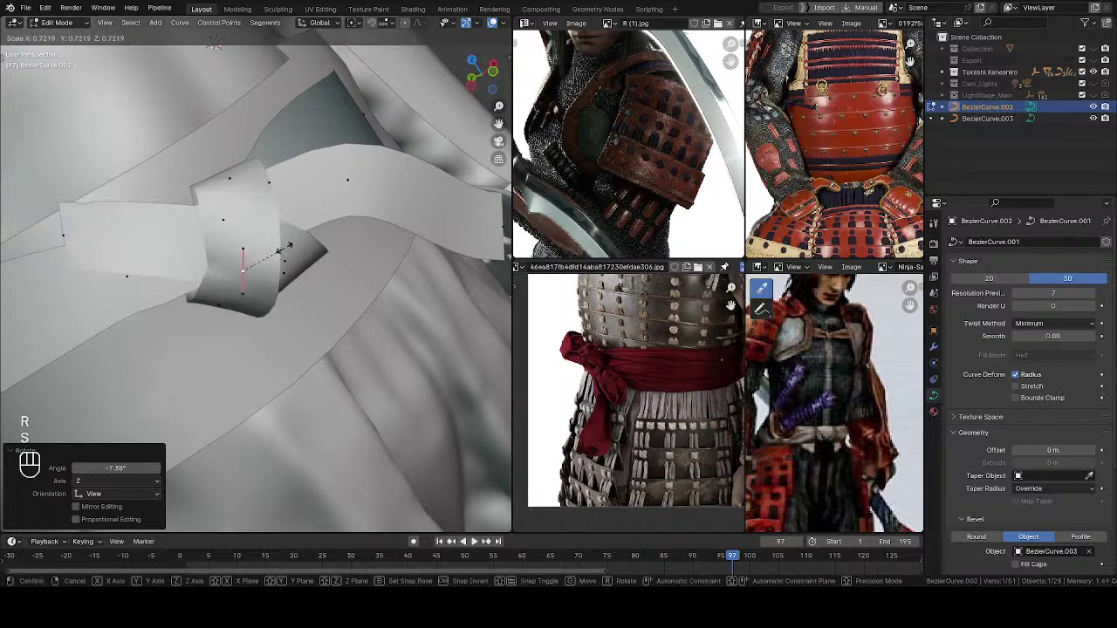
{"action": "left_click", "coordinate": [299, 206]}
Step: Move and tilt the front loop point to flatten the band over the knot, and save the file
{"action": "middle_click_drag", "start_coordinate": [299, 206], "coordinate": [223, 279]}
{"action": "key", "text": "g"}
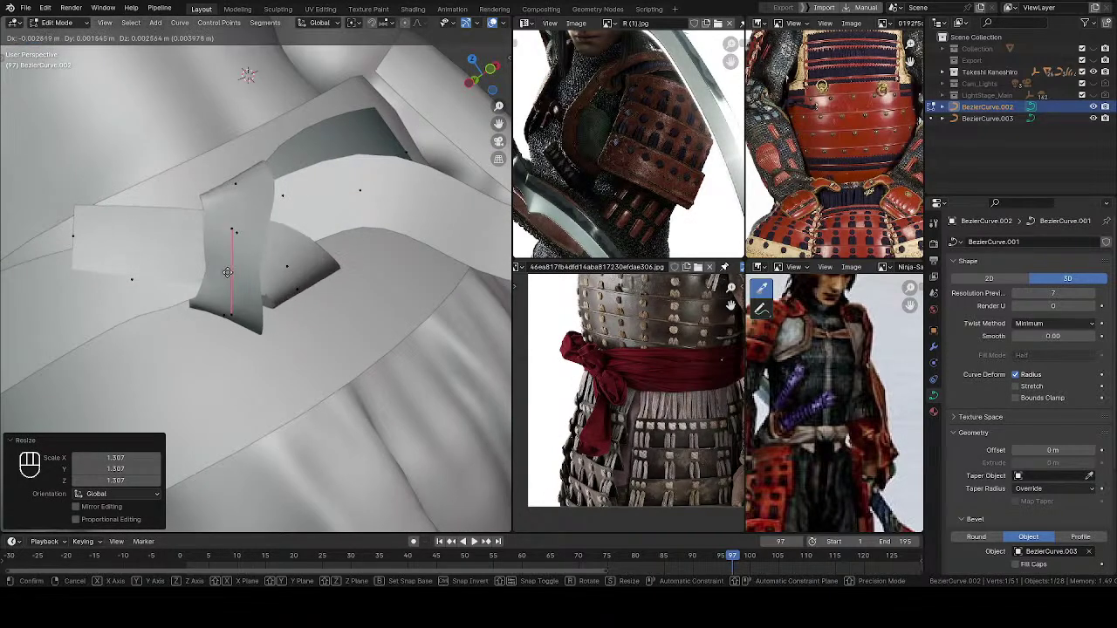
{"action": "left_click", "coordinate": [233, 275]}
{"action": "key", "text": "ctrl+t"}
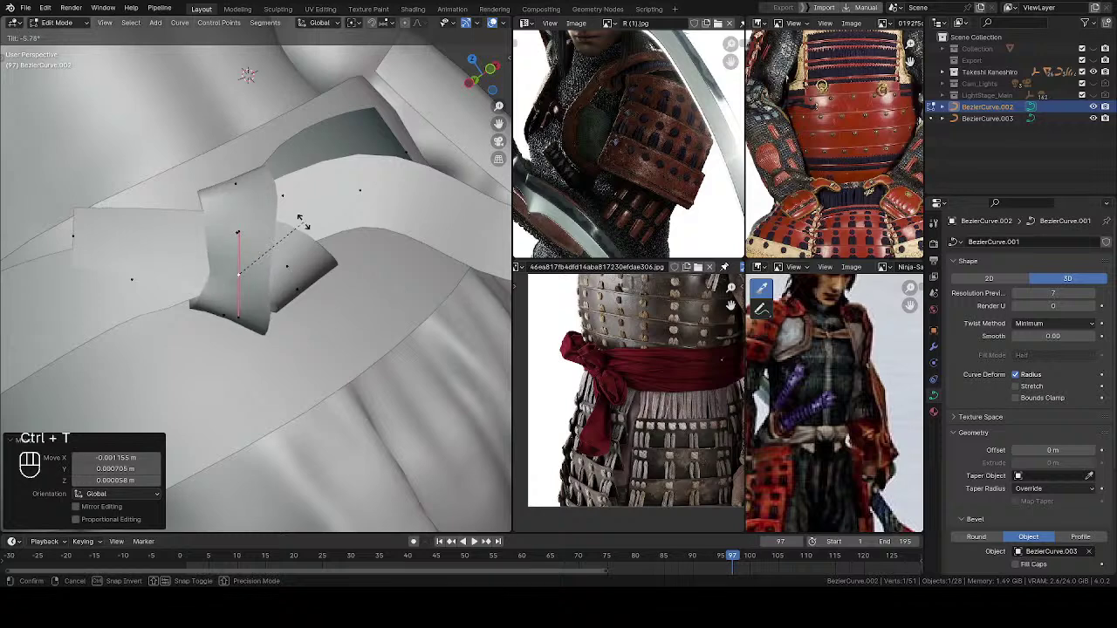
{"action": "left_click", "coordinate": [308, 269]}
{"action": "key", "text": "alt+a"}
{"action": "middle_click_drag", "start_coordinate": [301, 253], "coordinate": [240, 301], "text": "ctrl"}
{"action": "key", "text": "ctrl+s"}
{"action": "mouse_move", "coordinate": [240, 301]}
{"action": "middle_mouse_down", "text": "ctrl"}
{"action": "mouse_move", "coordinate": [239, 315]}
{"action": "mouse_move", "coordinate": [218, 116]}
{"action": "mouse_move", "coordinate": [134, 137]}
{"action": "mouse_move", "coordinate": [234, 321]}
{"action": "mouse_move", "coordinate": [250, 313]}
{"action": "middle_mouse_up", "text": "ctrl"}
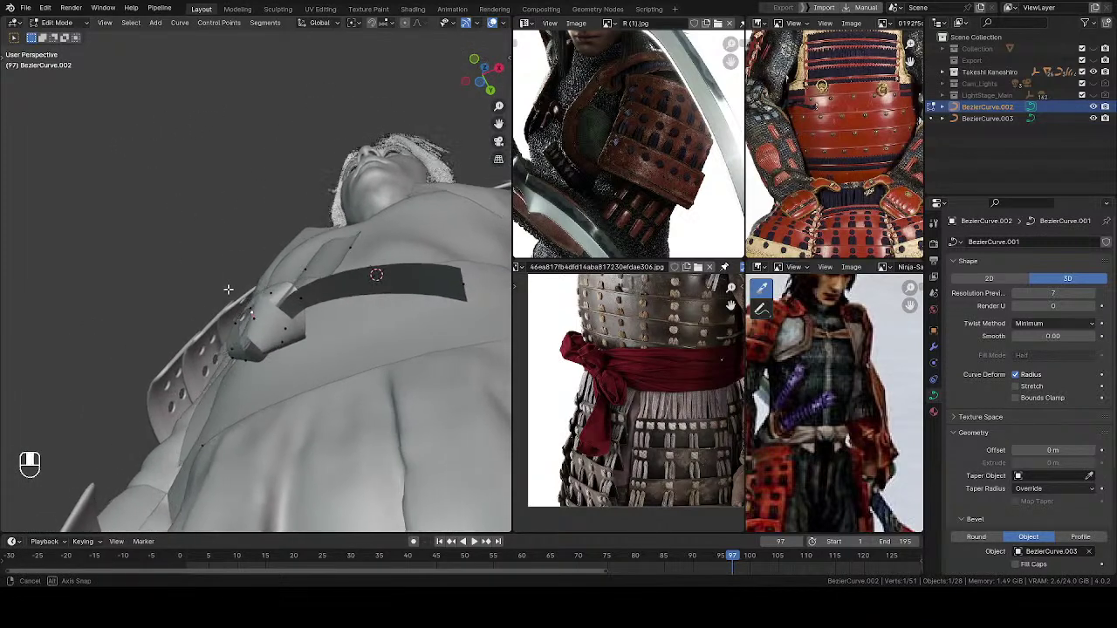
{"action": "key", "text": "r"}
{"action": "key", "text": "Escape"}
{"action": "middle_click_drag", "start_coordinate": [313, 271], "coordinate": [316, 236]}
{"action": "key", "text": "r"}
{"action": "key", "text": "Escape"}
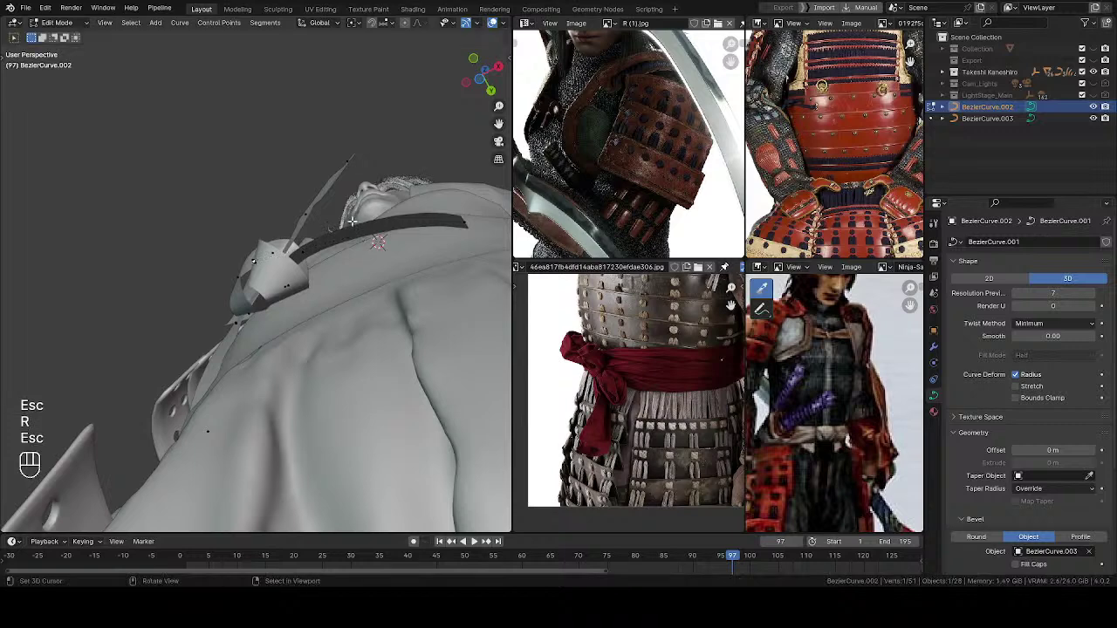
Step: Deselect all curve points and save the file
{"action": "left_click", "coordinate": [346, 270]}
{"action": "middle_click_drag", "start_coordinate": [346, 271], "coordinate": [323, 380]}
{"action": "key", "text": "alt+a"}
{"action": "middle_click_drag", "start_coordinate": [323, 306], "coordinate": [292, 288]}
{"action": "middle_click_drag", "start_coordinate": [292, 288], "coordinate": [346, 320], "text": "shift"}
{"action": "key", "text": "ctrl+s"}
Step: Reposition two more control points of the sash knot curve, clearing the selection after each move
{"action": "middle_click_drag", "start_coordinate": [275, 303], "coordinate": [288, 284]}
{"action": "key", "text": "g"}
{"action": "left_click", "coordinate": [306, 316]}
{"action": "key", "text": "alt+a"}
{"action": "middle_click_drag", "start_coordinate": [288, 283], "coordinate": [196, 343], "text": "ctrl"}
{"action": "scroll", "coordinate": [197, 344], "scroll_direction": "up", "scroll_amount": 2}
{"action": "right_click", "coordinate": [321, 305]}
{"action": "key", "text": "g"}
{"action": "left_click", "coordinate": [287, 291]}
{"action": "key", "text": "alt+a"}
Step: Rotate and slightly lower the control point where the hanging tail leaves the knot
{"action": "middle_click_drag", "start_coordinate": [328, 295], "coordinate": [334, 267], "text": "ctrl"}
{"action": "right_click", "coordinate": [357, 306]}
{"action": "key", "text": "r"}
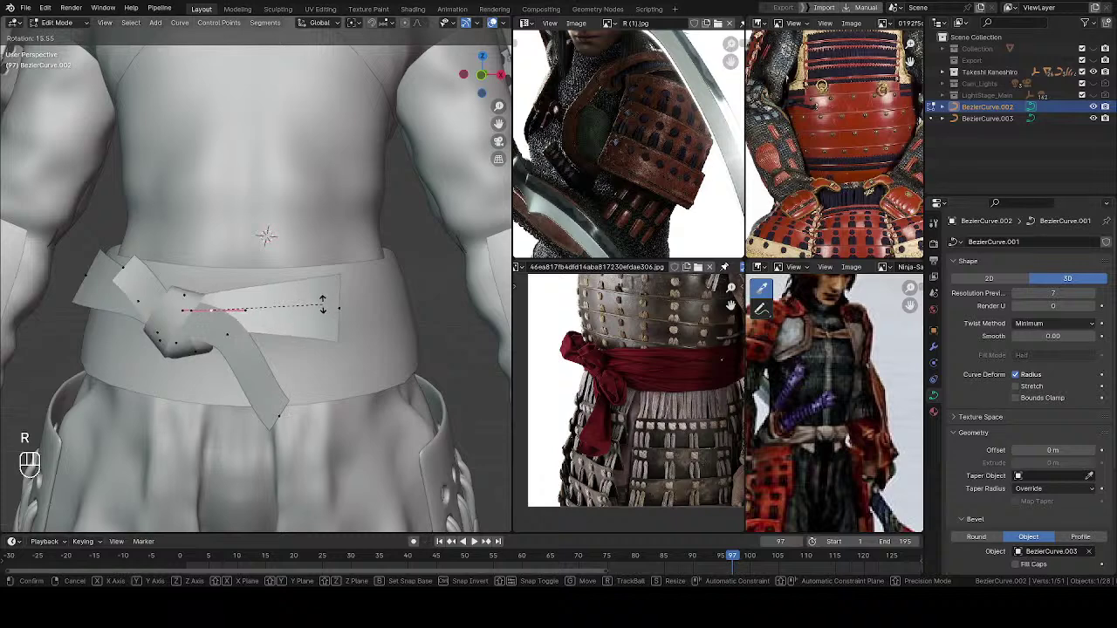
{"action": "left_click", "coordinate": [317, 307]}
{"action": "middle_click_drag", "start_coordinate": [317, 307], "coordinate": [330, 295]}
{"action": "key", "text": "g"}
{"action": "left_click", "coordinate": [321, 291]}
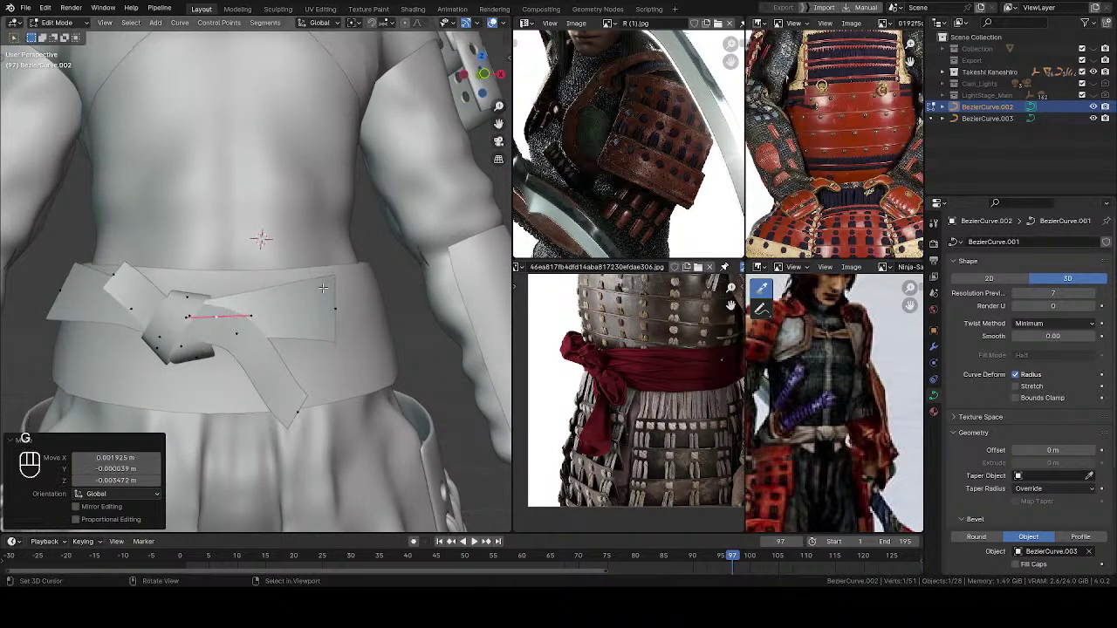
Step: Clear the point selection and save the file with the reshaped knot
{"action": "key", "text": "alt+a"}
{"action": "scroll", "coordinate": [301, 288], "scroll_direction": "up", "scroll_amount": 2}
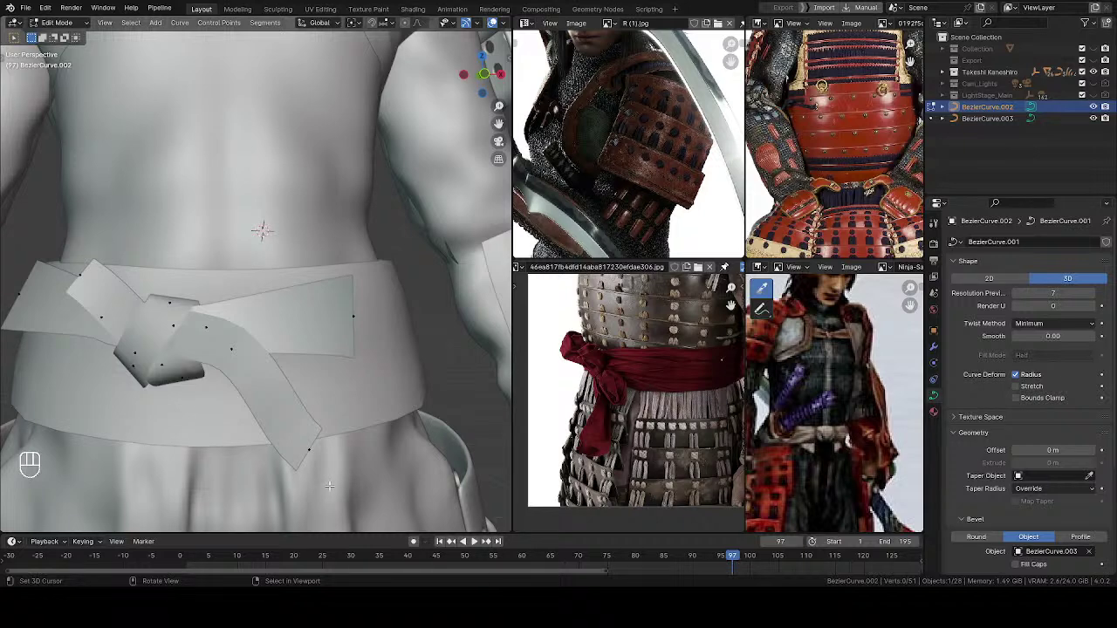
{"action": "middle_click_drag", "start_coordinate": [226, 345], "coordinate": [384, 288]}
{"action": "key", "text": "ctrl+s"}
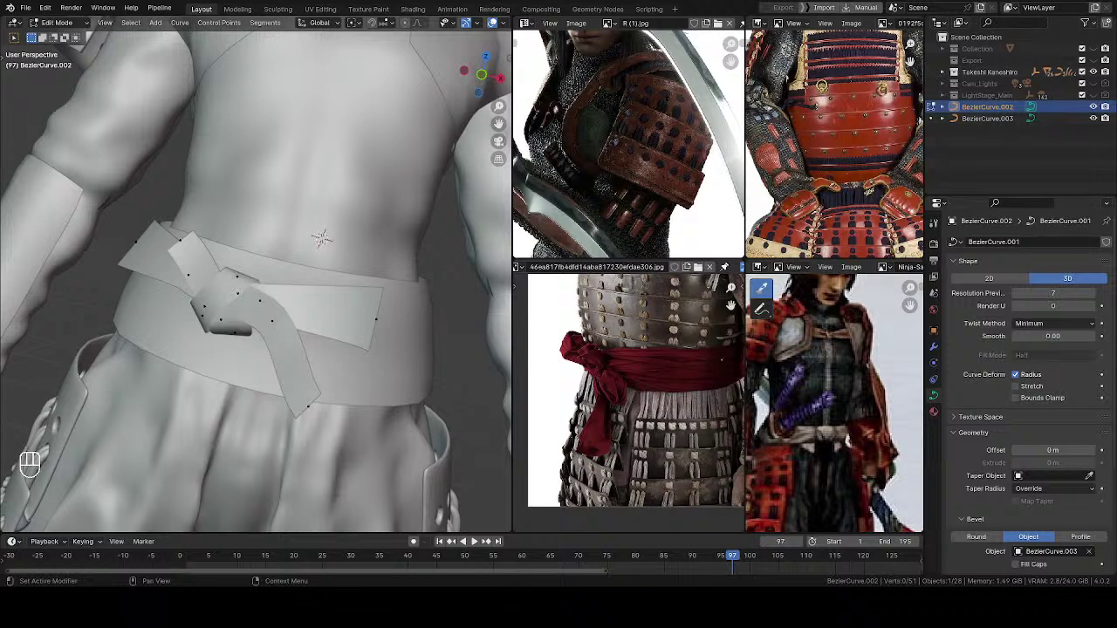
Step: Move the middle control point of the hanging tail downward and scale its handles
{"action": "middle_click_drag", "start_coordinate": [295, 271], "coordinate": [281, 288]}
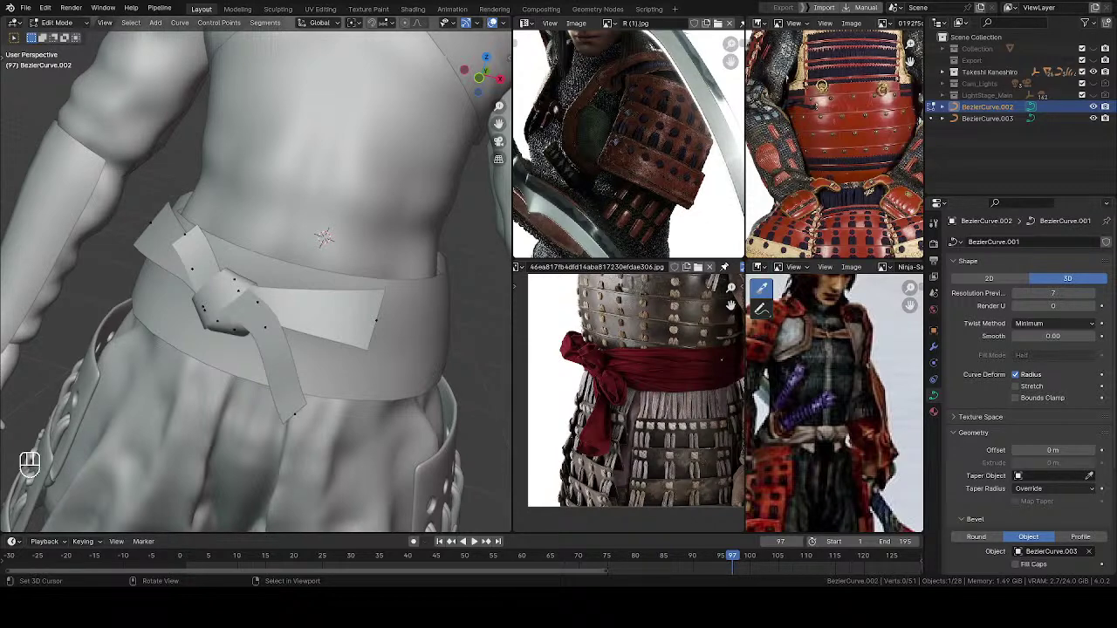
{"action": "middle_click_drag", "start_coordinate": [271, 281], "coordinate": [316, 334]}
{"action": "left_click_drag", "start_coordinate": [291, 344], "coordinate": [299, 370]}
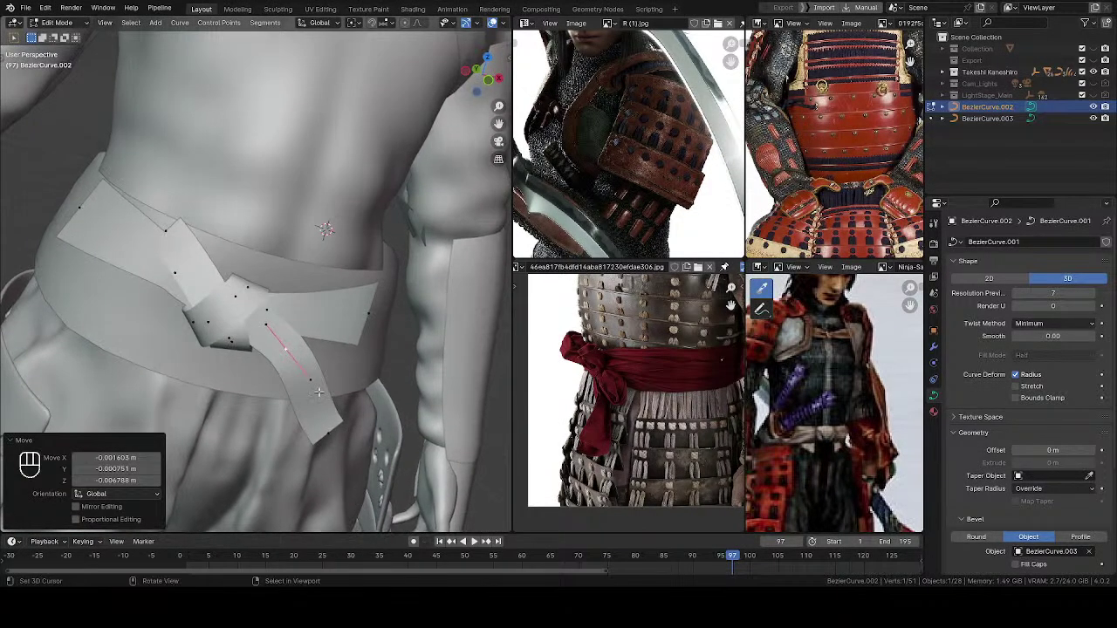
{"action": "key", "text": "s"}
{"action": "left_click", "coordinate": [327, 310]}
Step: Move the end point of the hanging tail to a new position, refining it from the side
{"action": "right_click_drag", "start_coordinate": [330, 439], "coordinate": [340, 425]}
{"action": "middle_click_drag", "start_coordinate": [336, 408], "coordinate": [273, 384]}
{"action": "key", "text": "g"}
{"action": "left_click", "coordinate": [274, 404]}
{"action": "key", "text": "g"}
{"action": "left_click", "coordinate": [221, 430]}
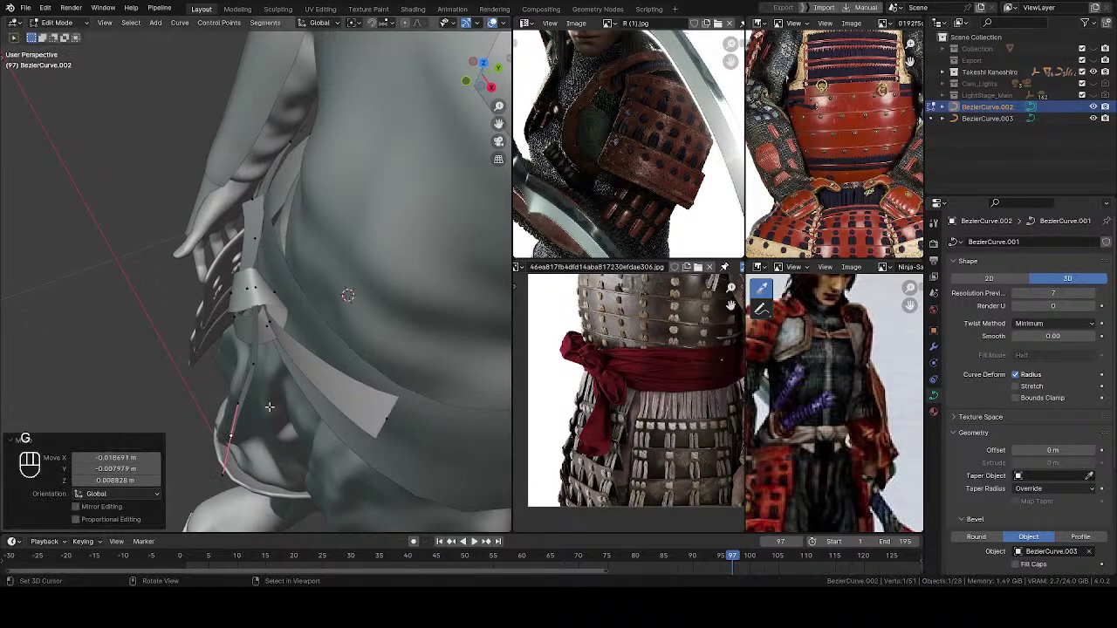
Step: Rotate the hanging tail's end point by about 11.8° in the side view
{"action": "middle_click_drag", "start_coordinate": [253, 414], "coordinate": [281, 386]}
{"action": "key", "text": "r"}
{"action": "left_click", "coordinate": [305, 373]}
{"action": "key", "text": "alt"}
{"action": "key", "text": "alt"}
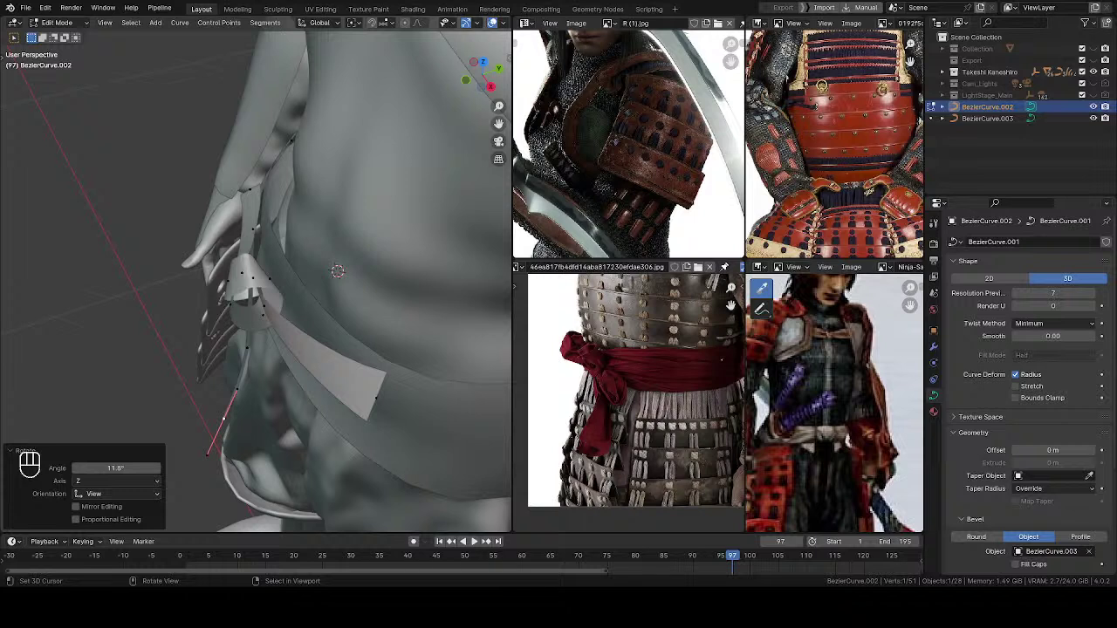
Step: Rotate the hanging tail's end point by 21.5° in the front view
{"action": "key", "text": "shift"}
{"action": "middle_click_drag", "start_coordinate": [264, 265], "coordinate": [384, 284]}
{"action": "middle_click_drag", "start_coordinate": [253, 349], "coordinate": [349, 288], "text": "shift"}
{"action": "middle_click_drag", "start_coordinate": [331, 297], "coordinate": [385, 266]}
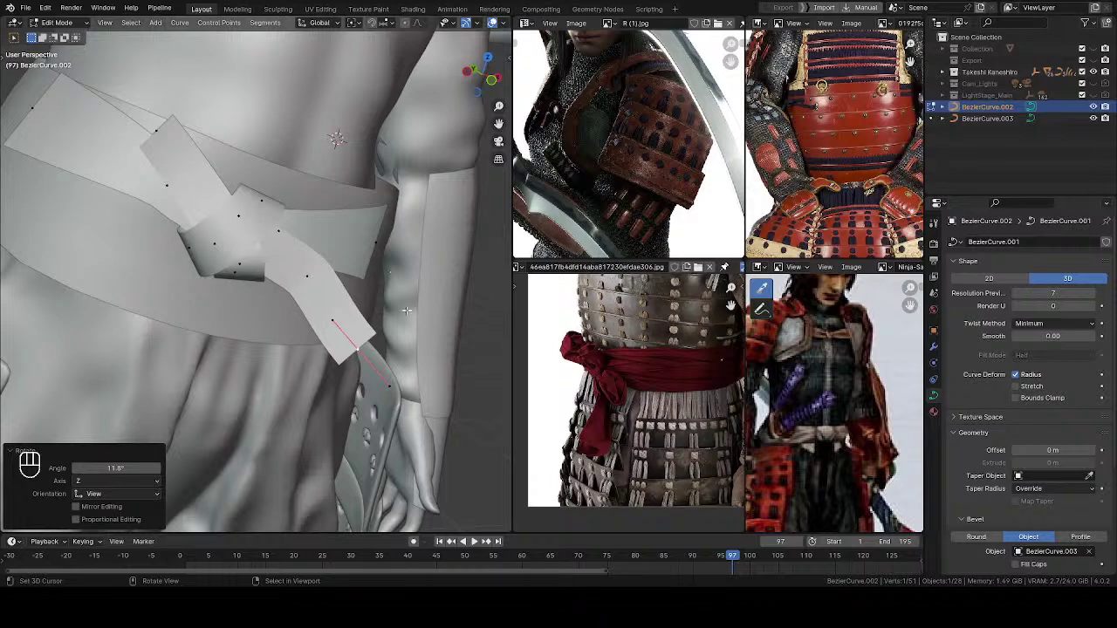
{"action": "middle_click_drag", "start_coordinate": [408, 312], "coordinate": [402, 303]}
{"action": "key", "text": "r"}
{"action": "left_click", "coordinate": [402, 307]}
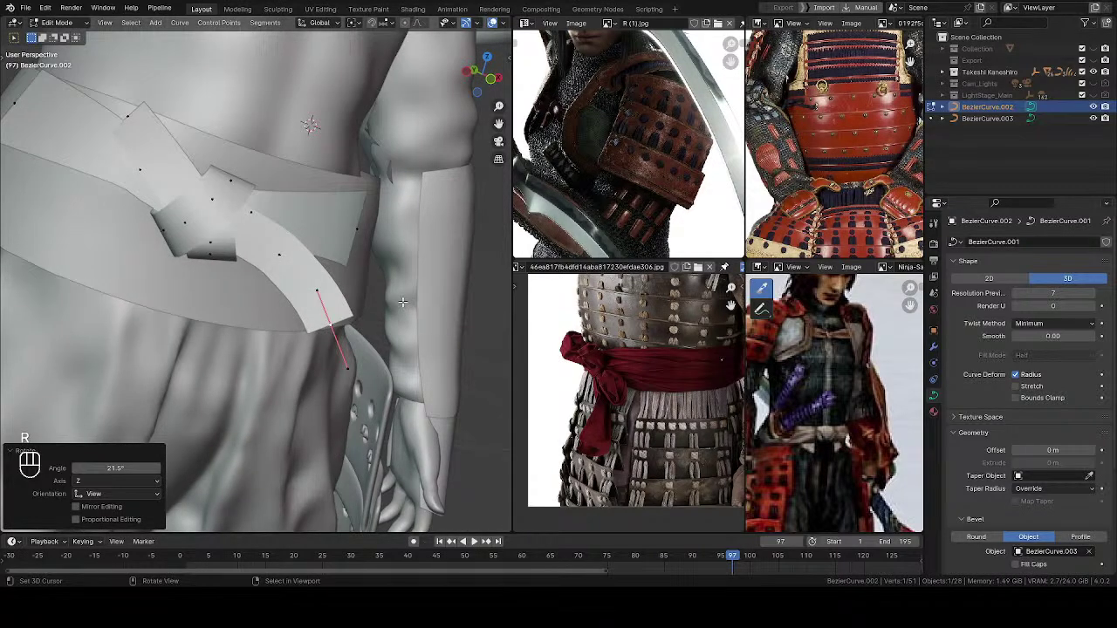
Step: Deselect all curve points and save the file with the bent hanging tail
{"action": "key", "text": "alt+a"}
{"action": "key", "text": "ctrl+s"}
{"action": "scroll", "coordinate": [349, 279], "scroll_direction": "down", "scroll_amount": 5}
{"action": "middle_click_drag", "start_coordinate": [349, 279], "coordinate": [140, 275]}
{"action": "middle_click_drag", "start_coordinate": [221, 233], "coordinate": [271, 377]}
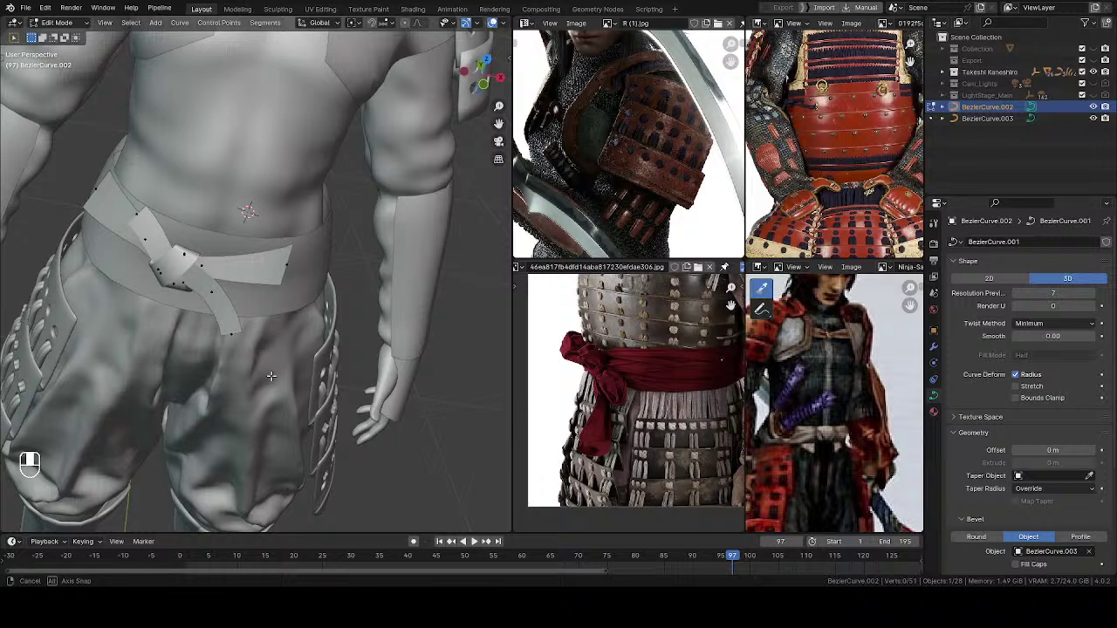
{"action": "middle_click_drag", "start_coordinate": [272, 376], "coordinate": [384, 371]}
{"action": "scroll", "coordinate": [262, 301], "scroll_direction": "up", "scroll_amount": 6}
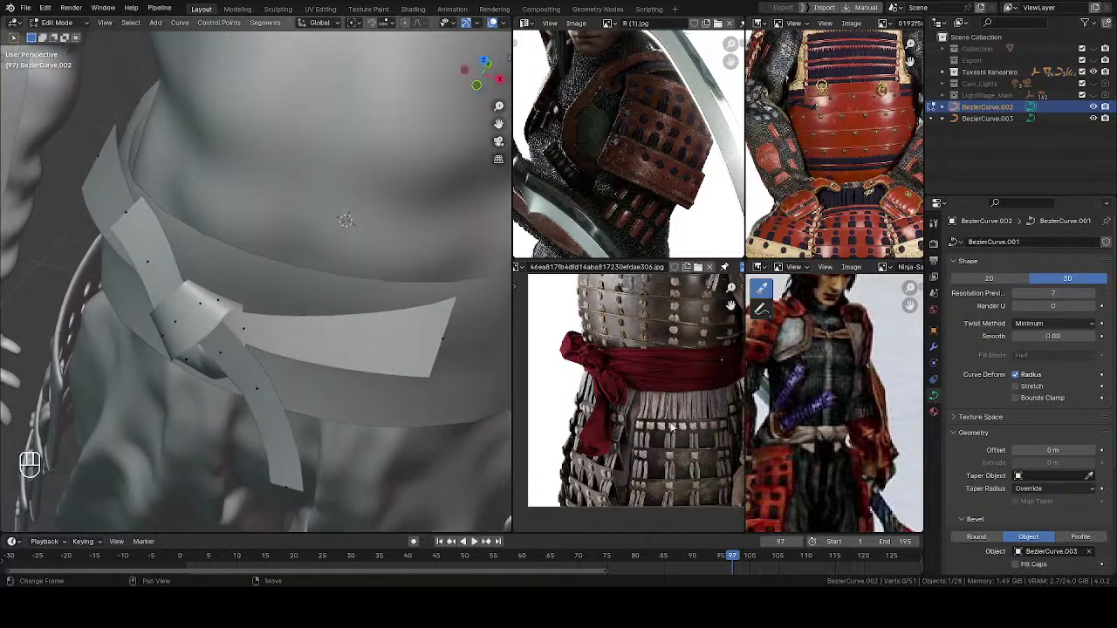
Step: Examine the sash knot from several angles along with the curve's shape and geometry settings
{"action": "scroll", "coordinate": [994, 397], "scroll_direction": "down", "scroll_amount": 5}
{"action": "left_click", "coordinate": [971, 390]}
{"action": "middle_click_drag", "start_coordinate": [253, 261], "coordinate": [292, 244], "text": "ctrl"}
{"action": "middle_click_drag", "start_coordinate": [293, 262], "coordinate": [297, 288]}
{"action": "left_click", "coordinate": [1037, 392]}
{"action": "scroll", "coordinate": [375, 260], "scroll_direction": "down", "scroll_amount": 3}
{"action": "middle_click_drag", "start_coordinate": [374, 255], "coordinate": [308, 193]}
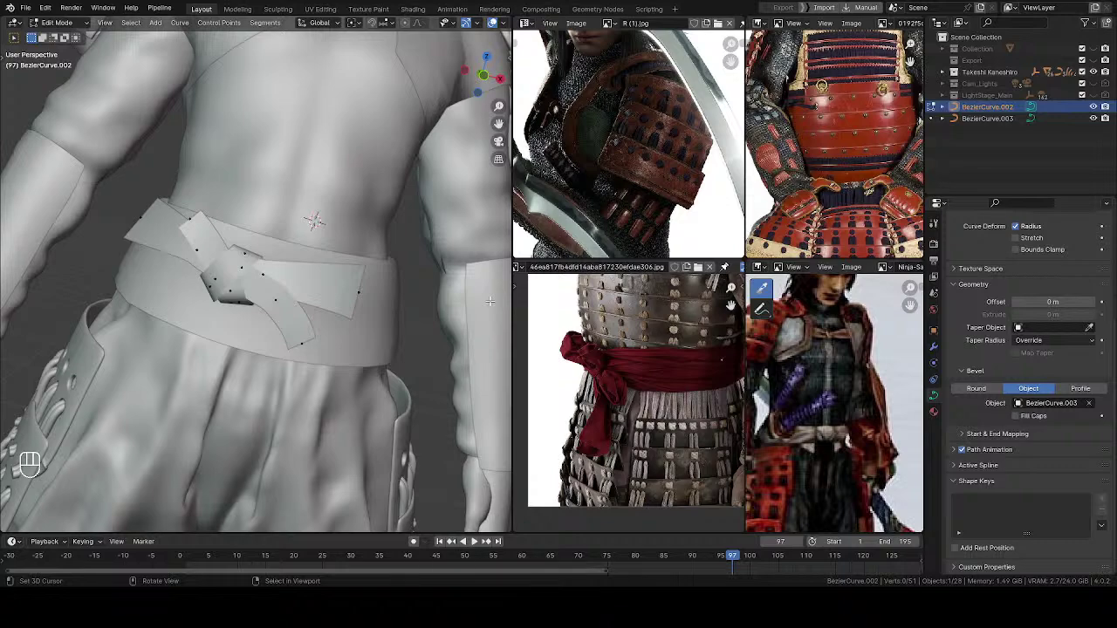
{"action": "middle_click_drag", "start_coordinate": [487, 302], "coordinate": [217, 236]}
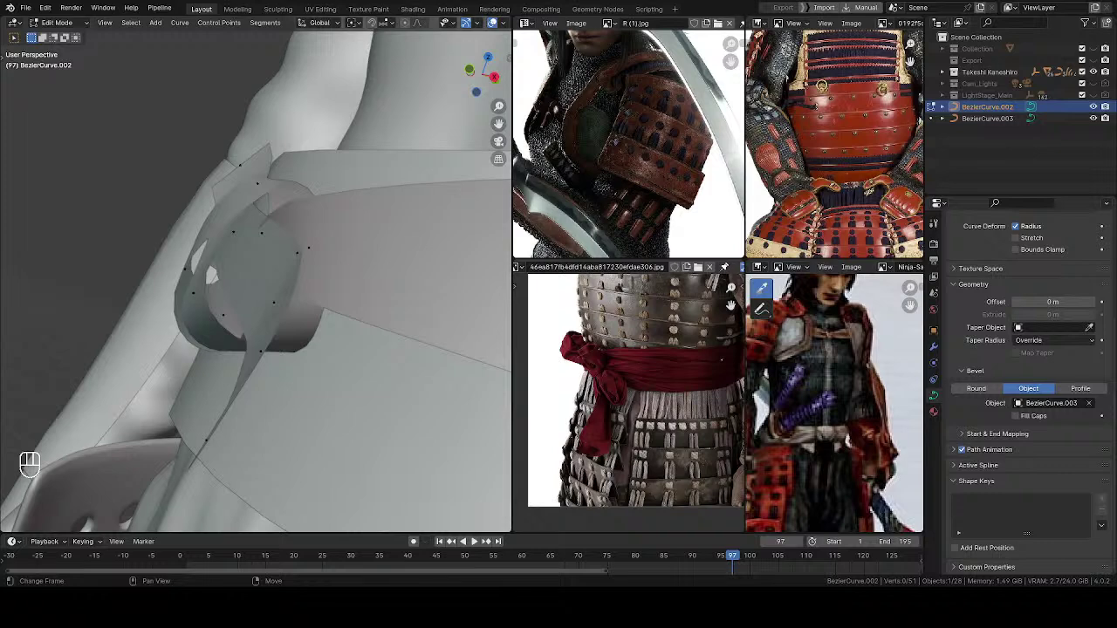
Step: Nudge the control point at the upper part of the knot by about 0.002 m
{"action": "middle_click_drag", "start_coordinate": [210, 292], "coordinate": [246, 274]}
{"action": "left_click", "coordinate": [243, 227]}
{"action": "key", "text": "g"}
{"action": "left_click", "coordinate": [237, 230]}
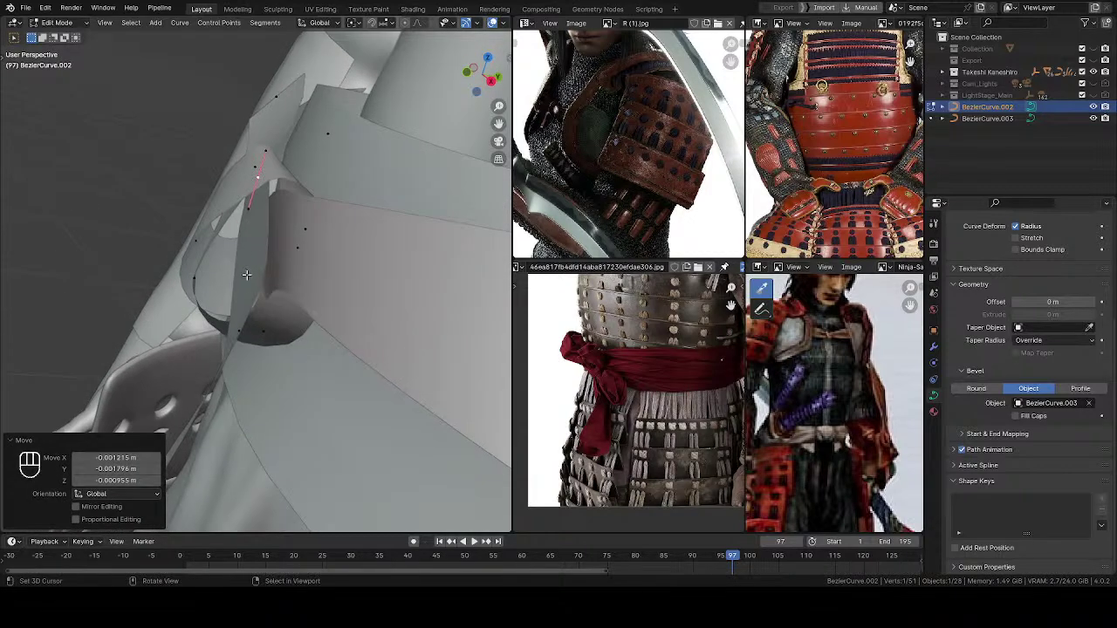
Step: Try to move a control point inside the knot's wrap and undo the move
{"action": "left_click", "coordinate": [246, 276]}
{"action": "key", "text": "g"}
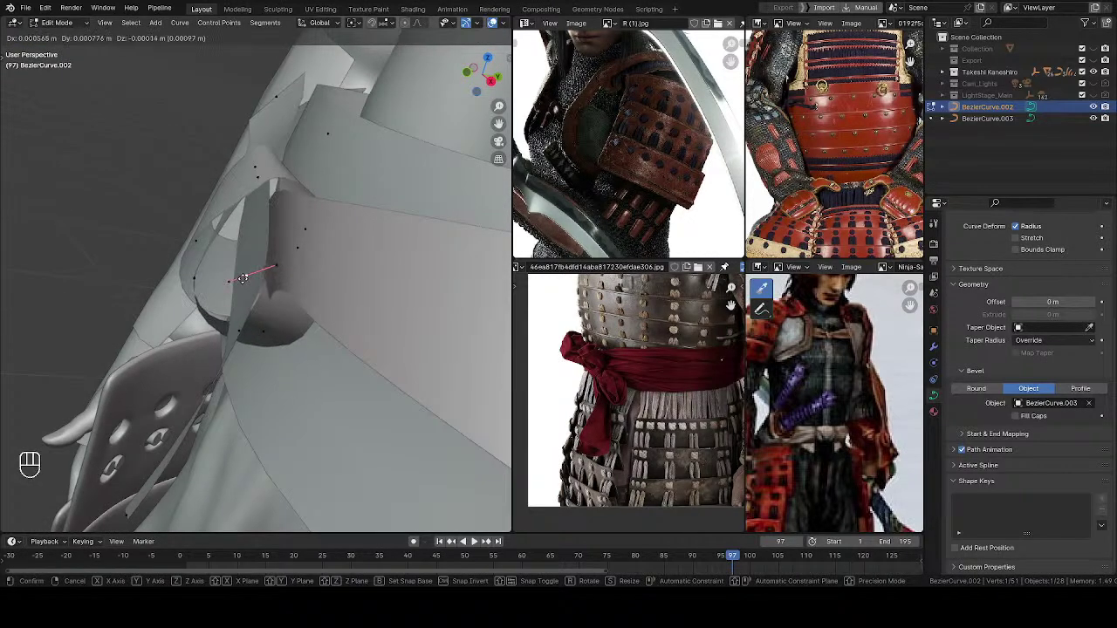
{"action": "left_click", "coordinate": [245, 278]}
{"action": "key", "text": "ctrl+z"}
{"action": "mouse_move", "coordinate": [249, 271]}
{"action": "middle_mouse_down"}
{"action": "mouse_move", "coordinate": [293, 251]}
{"action": "mouse_move", "coordinate": [261, 270]}
{"action": "middle_mouse_up"}
{"action": "key", "text": "ctrl+z"}
Step: Move the hanging tail's upper point about 0.007 m and the knot's lower fold point about 0.004 m
{"action": "right_click_drag", "start_coordinate": [241, 328], "coordinate": [214, 325]}
{"action": "middle_click_drag", "start_coordinate": [214, 325], "coordinate": [299, 350]}
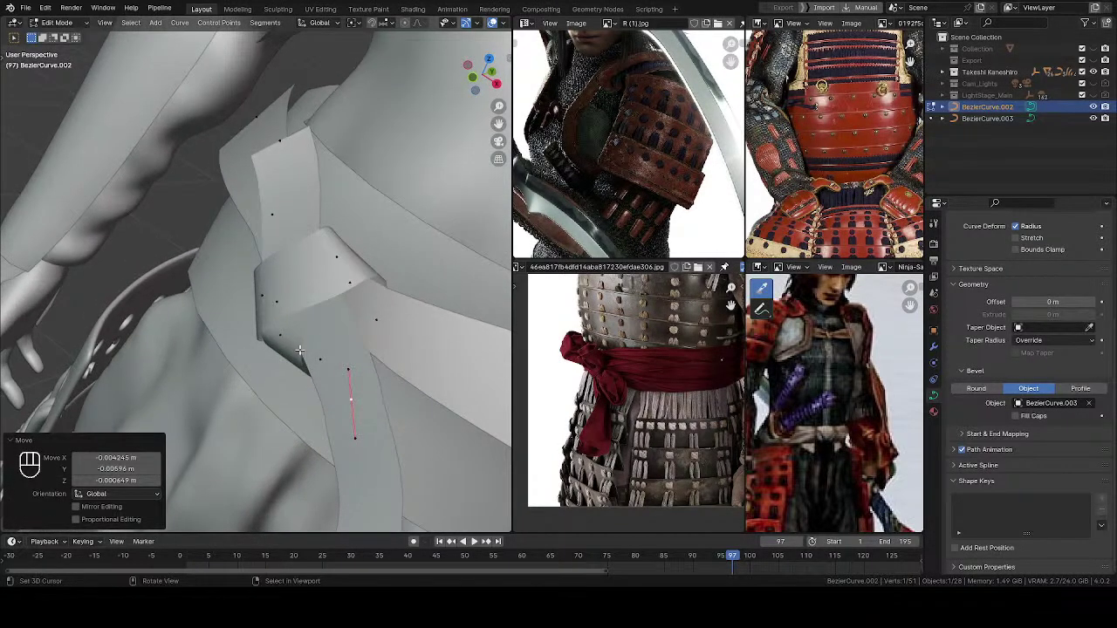
{"action": "middle_click_drag", "start_coordinate": [300, 350], "coordinate": [179, 107]}
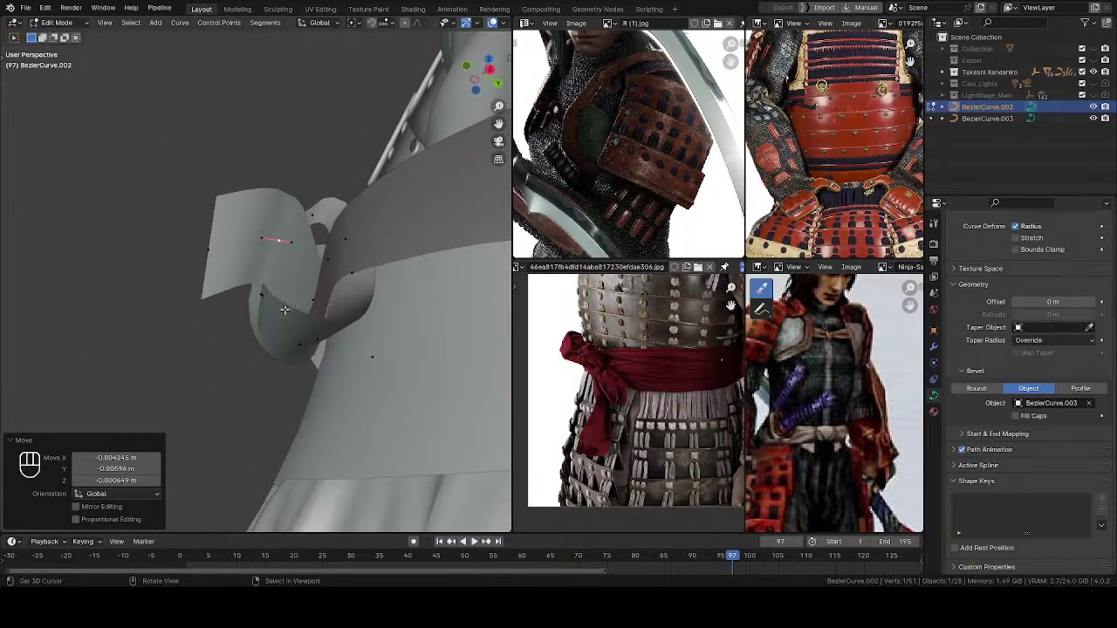
{"action": "key", "text": "g"}
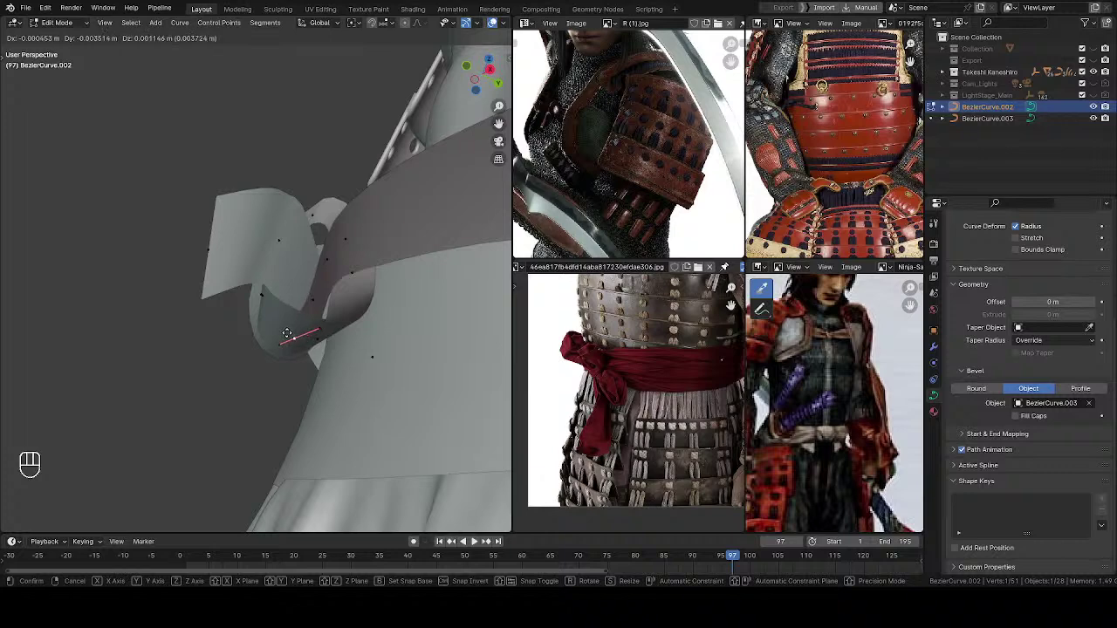
{"action": "left_click", "coordinate": [286, 333]}
{"action": "middle_click_drag", "start_coordinate": [288, 332], "coordinate": [405, 403]}
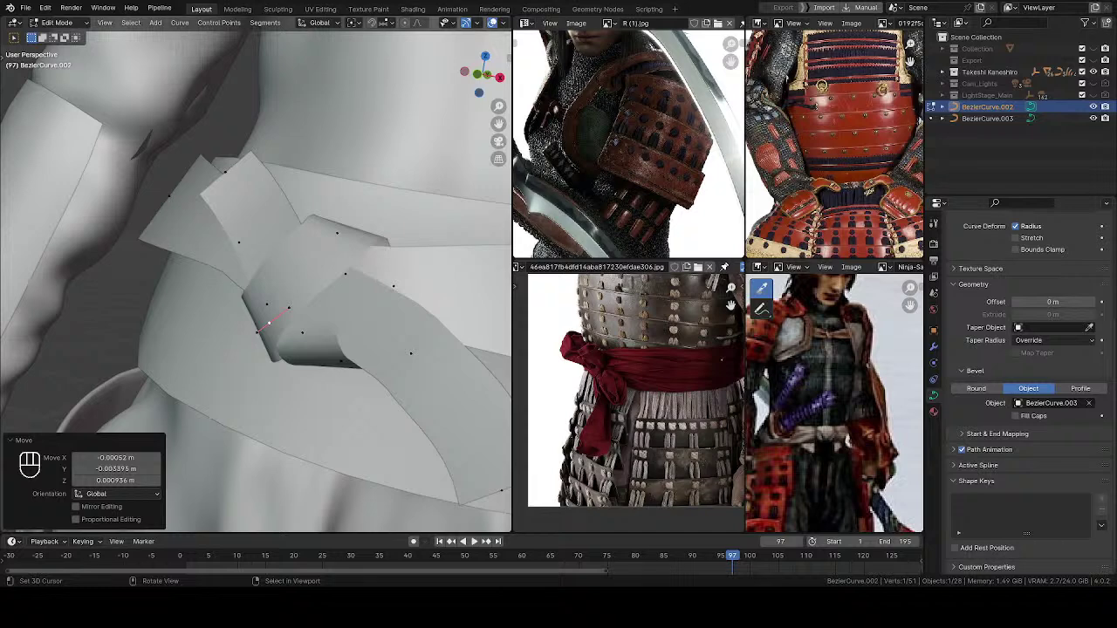
Step: Shrink the curve radius at two points on the lower fold of the knot
{"action": "middle_click_drag", "start_coordinate": [306, 300], "coordinate": [213, 399]}
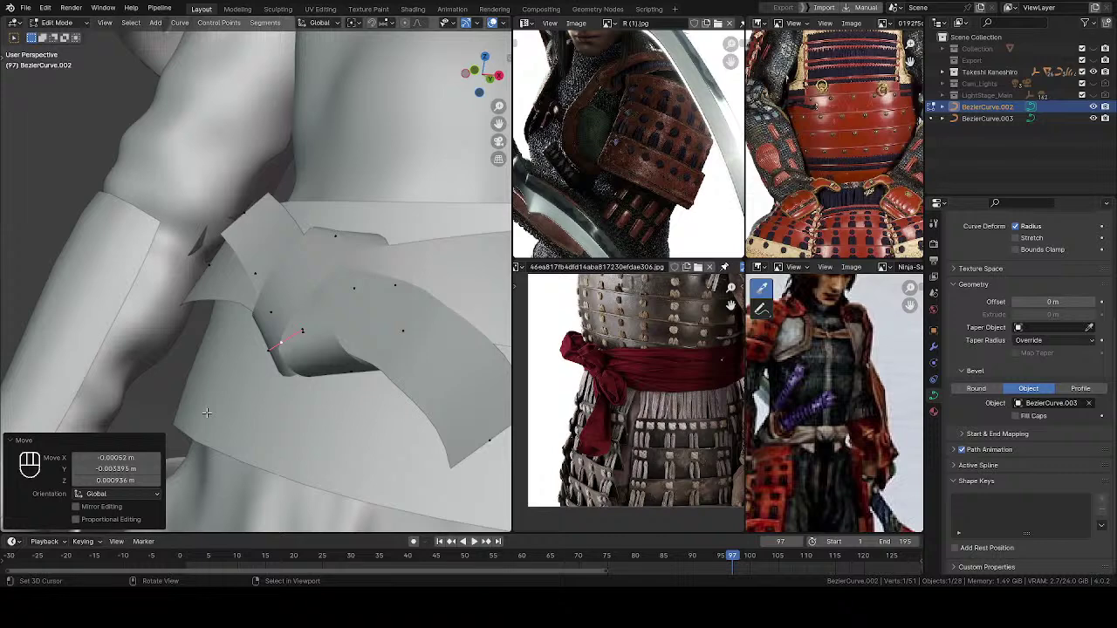
{"action": "middle_click_drag", "start_coordinate": [286, 297], "coordinate": [337, 380]}
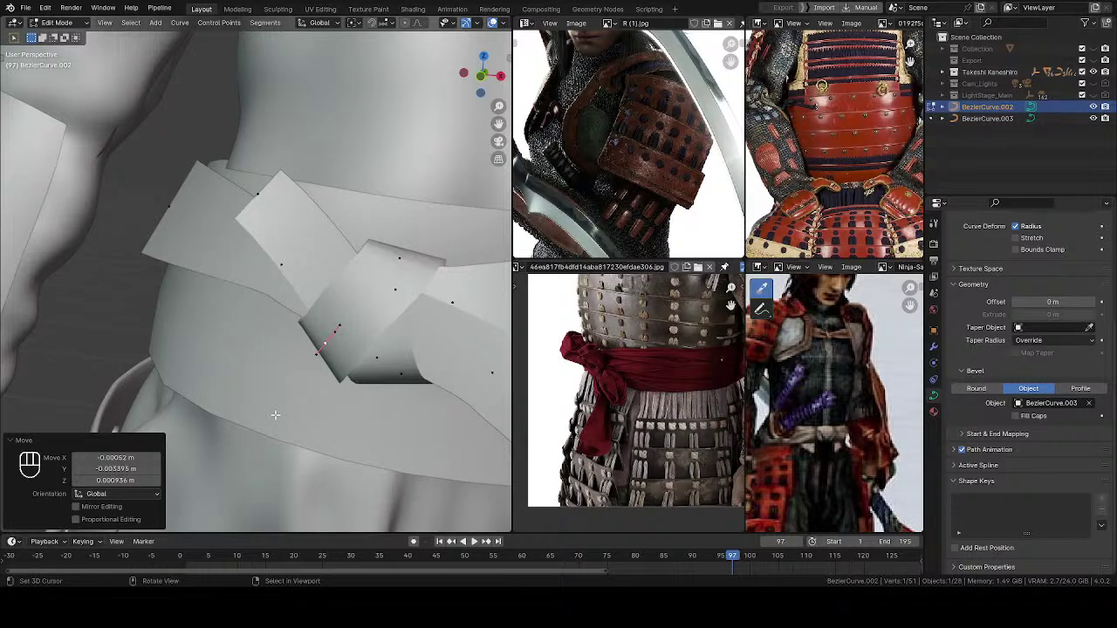
{"action": "middle_click_drag", "start_coordinate": [353, 321], "coordinate": [370, 288]}
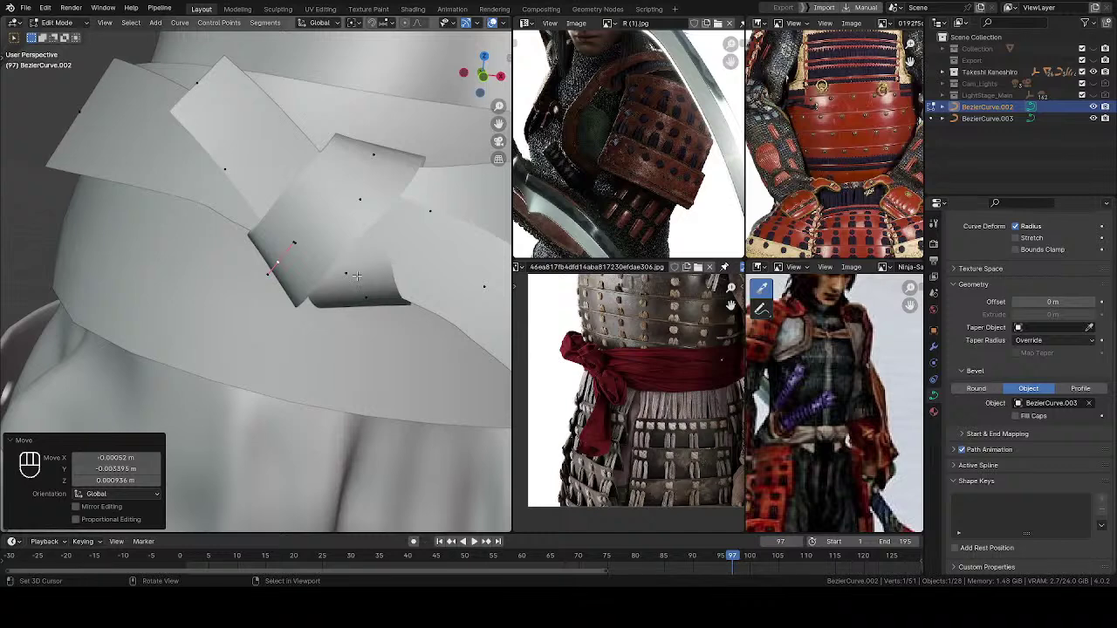
{"action": "key", "text": "alt+s"}
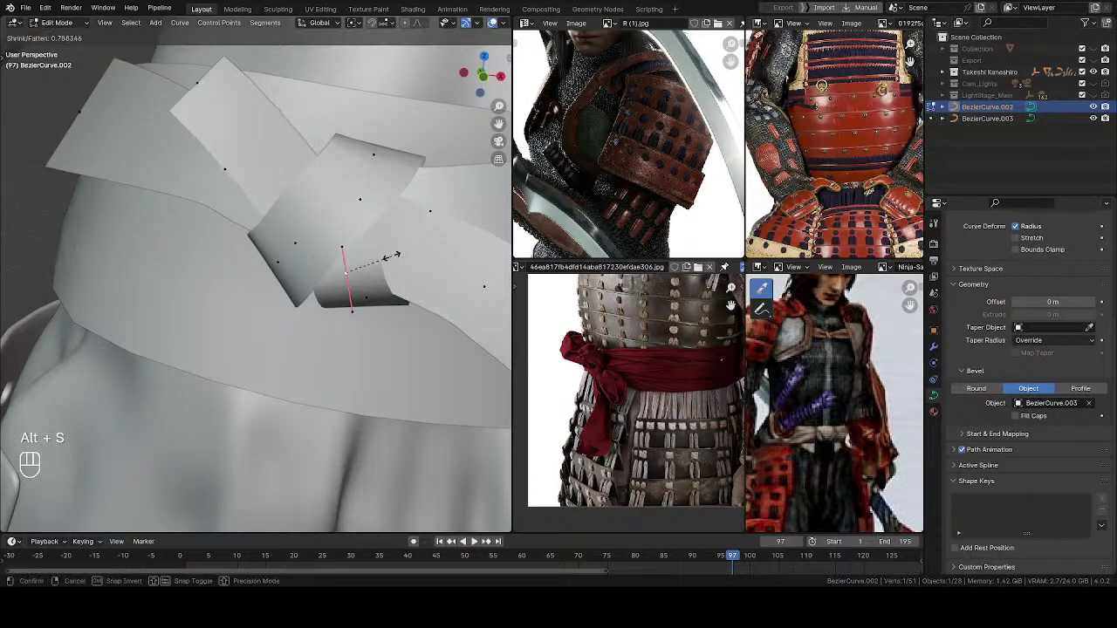
{"action": "left_click", "coordinate": [383, 266]}
{"action": "middle_click_drag", "start_coordinate": [382, 266], "coordinate": [300, 125]}
{"action": "left_click", "coordinate": [368, 320]}
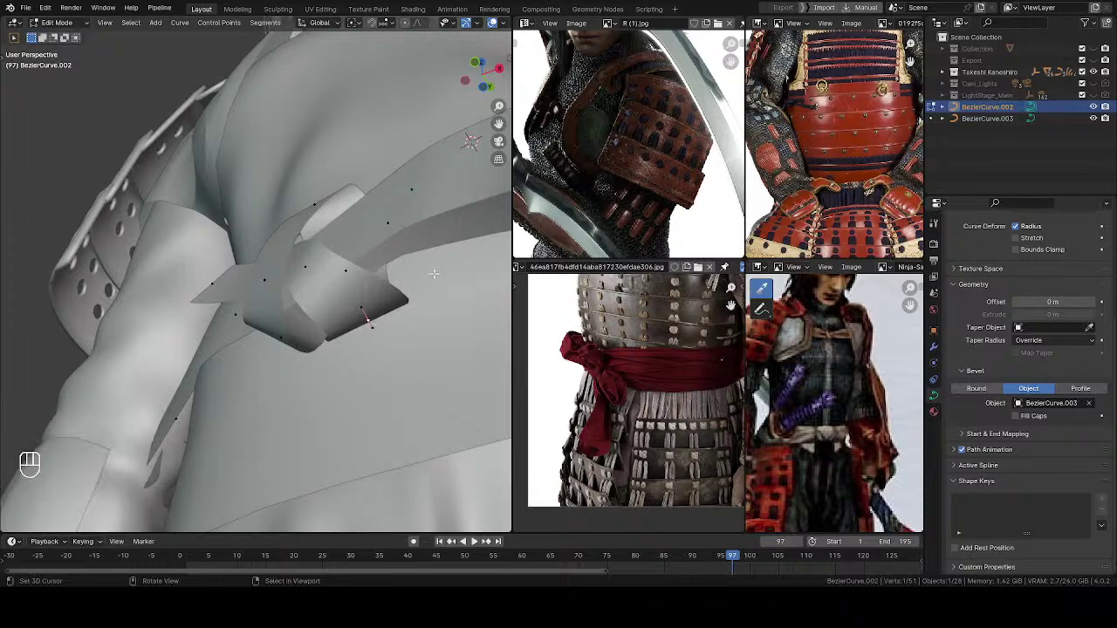
{"action": "key", "text": "alt+s"}
{"action": "left_click", "coordinate": [413, 271]}
Step: Subdivide the curve segment running beneath the knot's wrap and adjust the radius of the new middle point
{"action": "middle_click_drag", "start_coordinate": [413, 271], "coordinate": [346, 284]}
{"action": "key", "text": "w"}
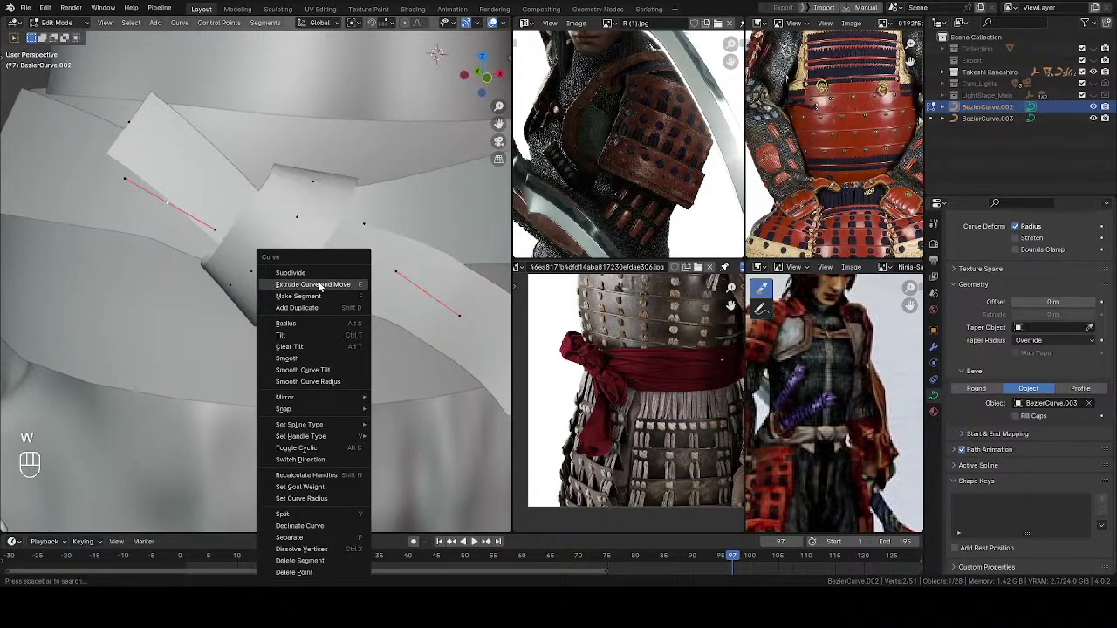
{"action": "left_click", "coordinate": [324, 281]}
{"action": "key", "text": "alt+a"}
{"action": "left_click", "coordinate": [300, 249]}
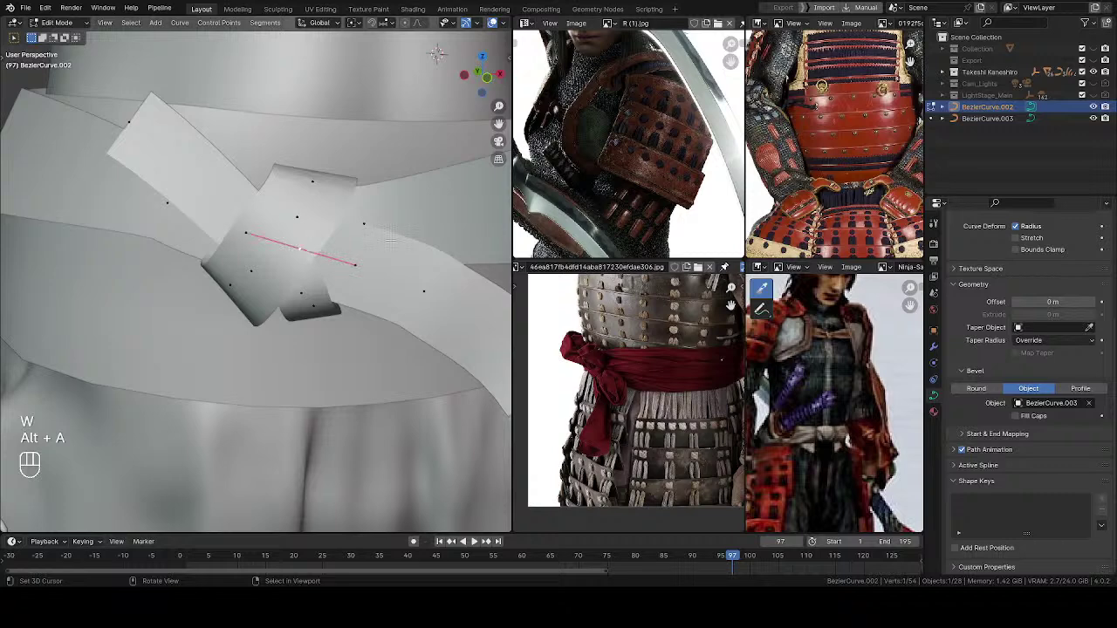
{"action": "key", "text": "alt+s"}
{"action": "left_click", "coordinate": [375, 259]}
{"action": "middle_click_drag", "start_coordinate": [375, 260], "coordinate": [393, 298]}
Step: Delete the end point of the hanging tail and scale the radius of the shortened tail's end by 0.63
{"action": "middle_click_drag", "start_coordinate": [427, 359], "coordinate": [408, 361]}
{"action": "key", "text": "x"}
{"action": "left_click", "coordinate": [397, 354]}
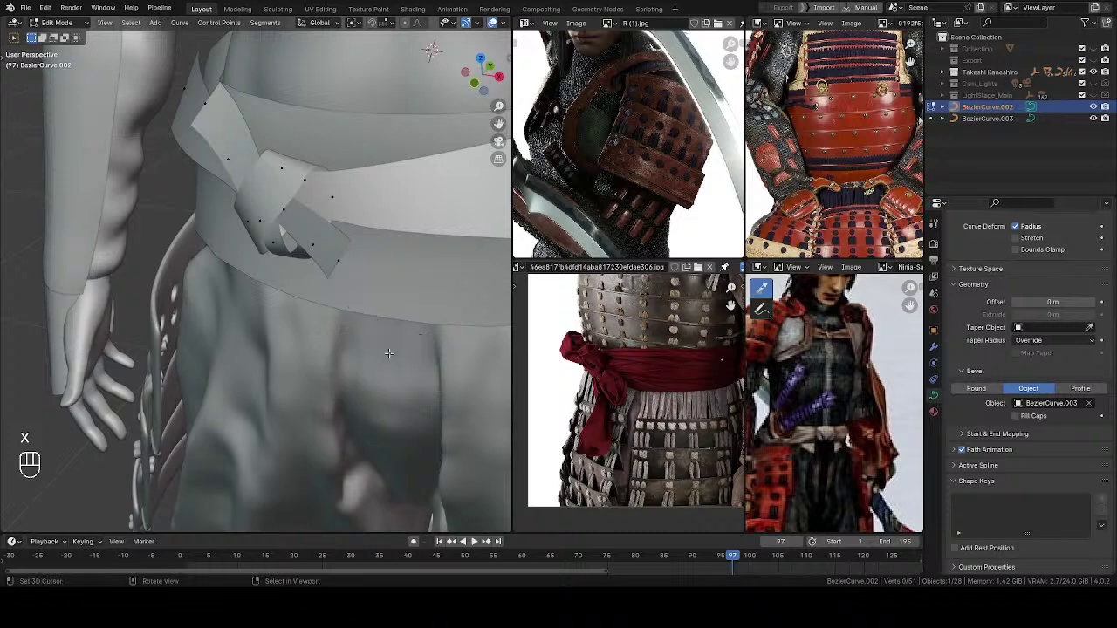
{"action": "middle_click_drag", "start_coordinate": [343, 264], "coordinate": [365, 304]}
{"action": "mouse_move", "coordinate": [364, 304]}
{"action": "middle_mouse_down"}
{"action": "mouse_move", "coordinate": [375, 297]}
{"action": "mouse_move", "coordinate": [361, 322]}
{"action": "middle_mouse_up"}
{"action": "key", "text": "alt+s"}
{"action": "left_click", "coordinate": [370, 306]}
Step: Extrude a new point from the shortened tail's end back below the knot and rotate it by about 60°
{"action": "key", "text": "w"}
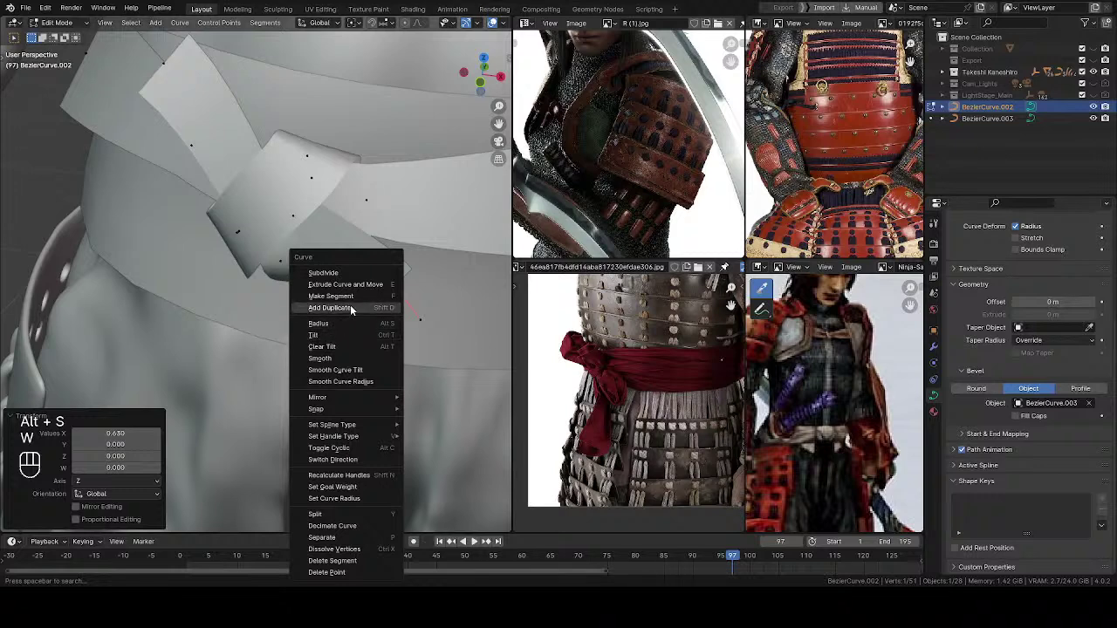
{"action": "key", "text": "e"}
{"action": "left_click", "coordinate": [273, 301]}
{"action": "middle_click_drag", "start_coordinate": [272, 301], "coordinate": [366, 259]}
{"action": "key", "text": "r"}
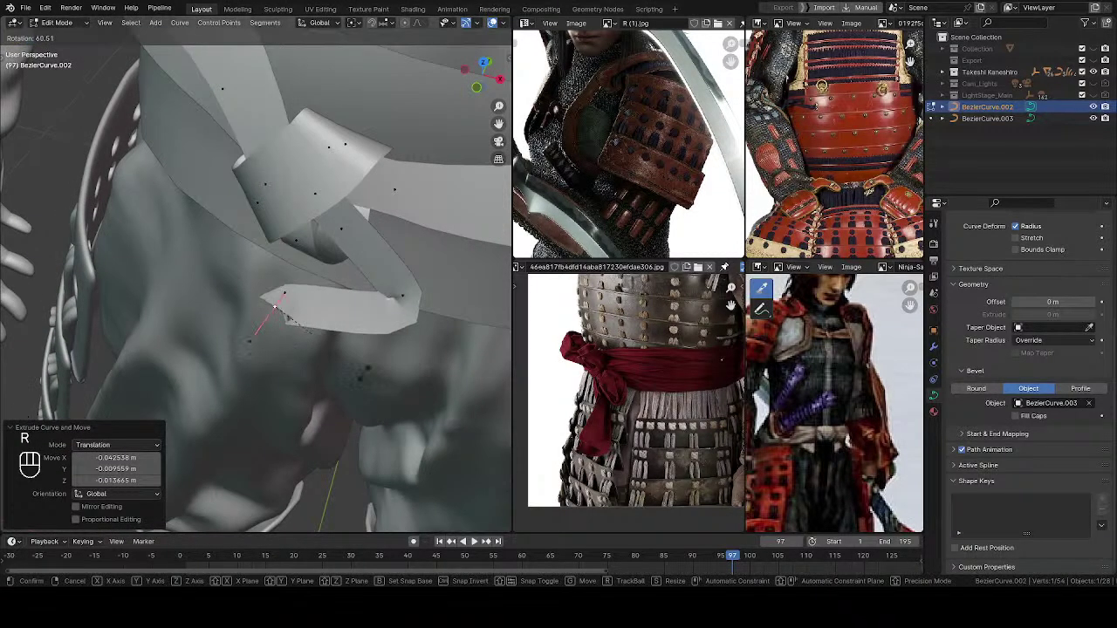
{"action": "left_click", "coordinate": [275, 336]}
Step: Reposition the folded tail's bend point and scale its handles by 1.353 and the end point's handles by 0.78
{"action": "middle_click_drag", "start_coordinate": [276, 336], "coordinate": [404, 295]}
{"action": "key", "text": "g"}
{"action": "middle_click_drag", "start_coordinate": [449, 330], "coordinate": [410, 349]}
{"action": "key", "text": "s"}
{"action": "left_click", "coordinate": [439, 297]}
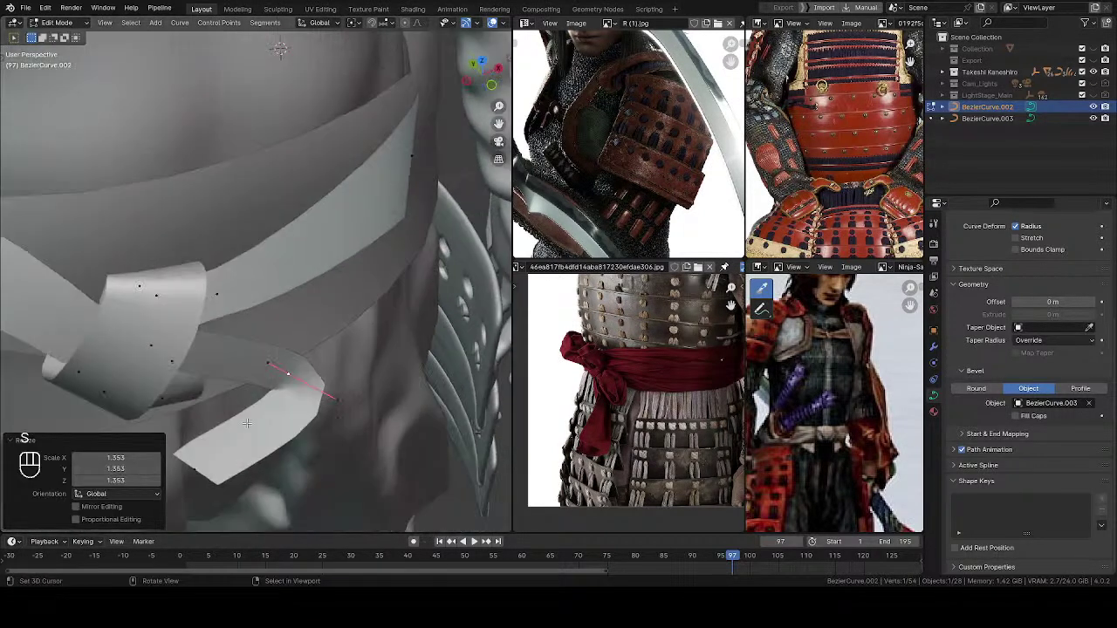
{"action": "left_click", "coordinate": [200, 467]}
{"action": "middle_click_drag", "start_coordinate": [237, 453], "coordinate": [333, 393], "text": "shift"}
Step: Move the folded tail's bend point about 0.006 m and tilt it
{"action": "key", "text": "g"}
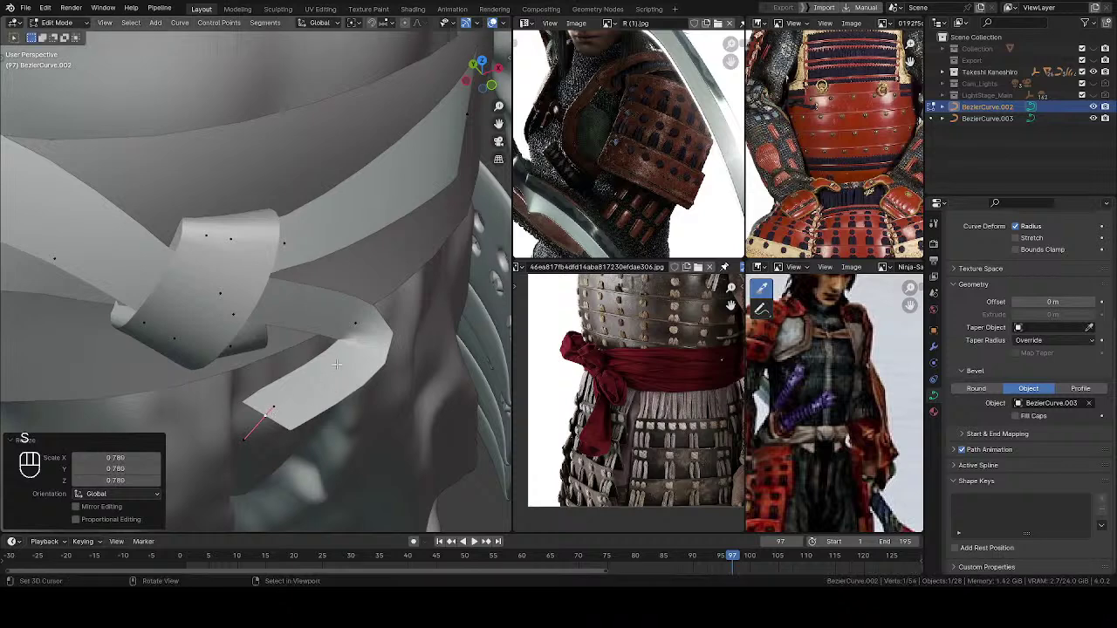
{"action": "left_click", "coordinate": [349, 312]}
{"action": "key", "text": "ctrl+t"}
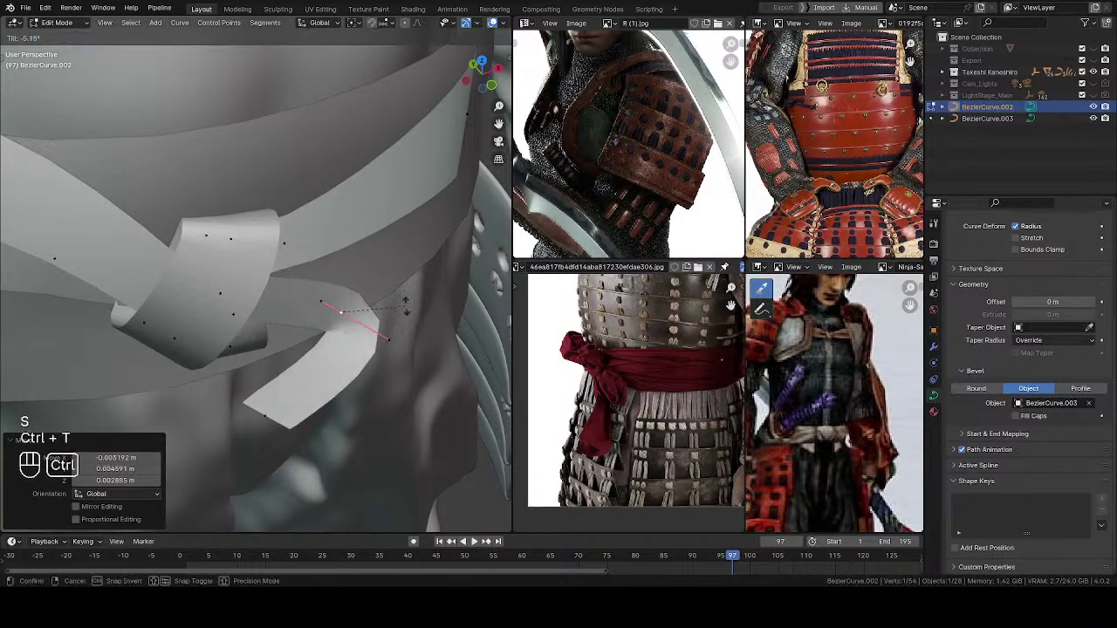
{"action": "left_click", "coordinate": [389, 340]}
Step: Reposition the folded tail's end point and pull its bend point about 0.02 m in toward the knot
{"action": "middle_click_drag", "start_coordinate": [350, 325], "coordinate": [232, 432]}
{"action": "left_click", "coordinate": [285, 399]}
{"action": "key", "text": "g"}
{"action": "left_click", "coordinate": [242, 405]}
{"action": "left_click", "coordinate": [348, 380]}
{"action": "key", "text": "g"}
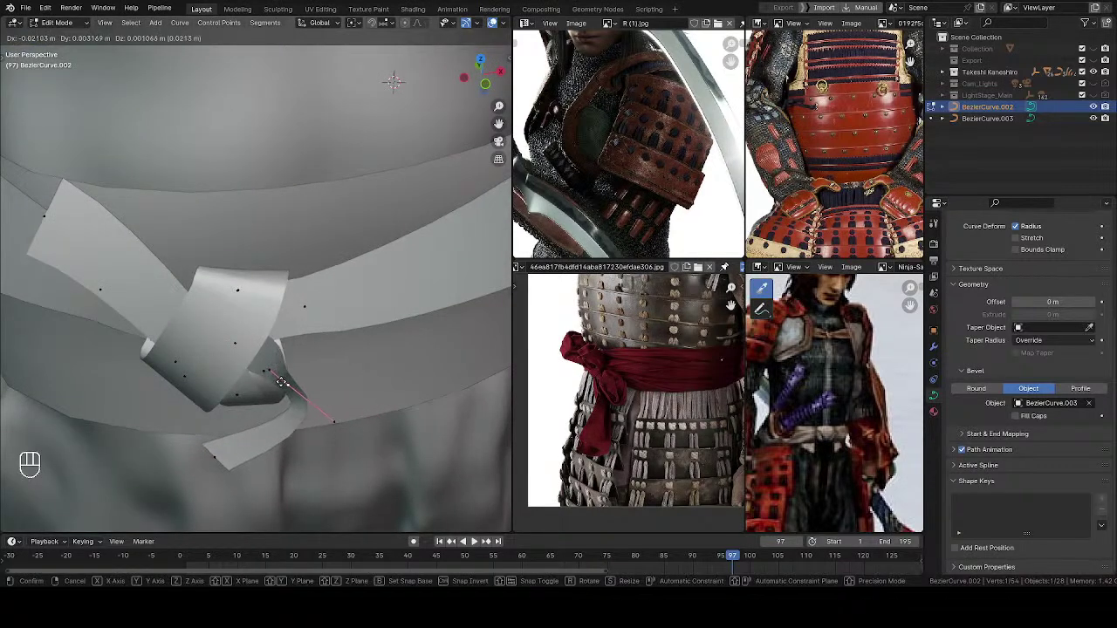
{"action": "left_click", "coordinate": [297, 384]}
Step: Rotate the folded tail's bend point downward and scale its handles
{"action": "middle_click_drag", "start_coordinate": [297, 384], "coordinate": [193, 429]}
{"action": "key", "text": "r"}
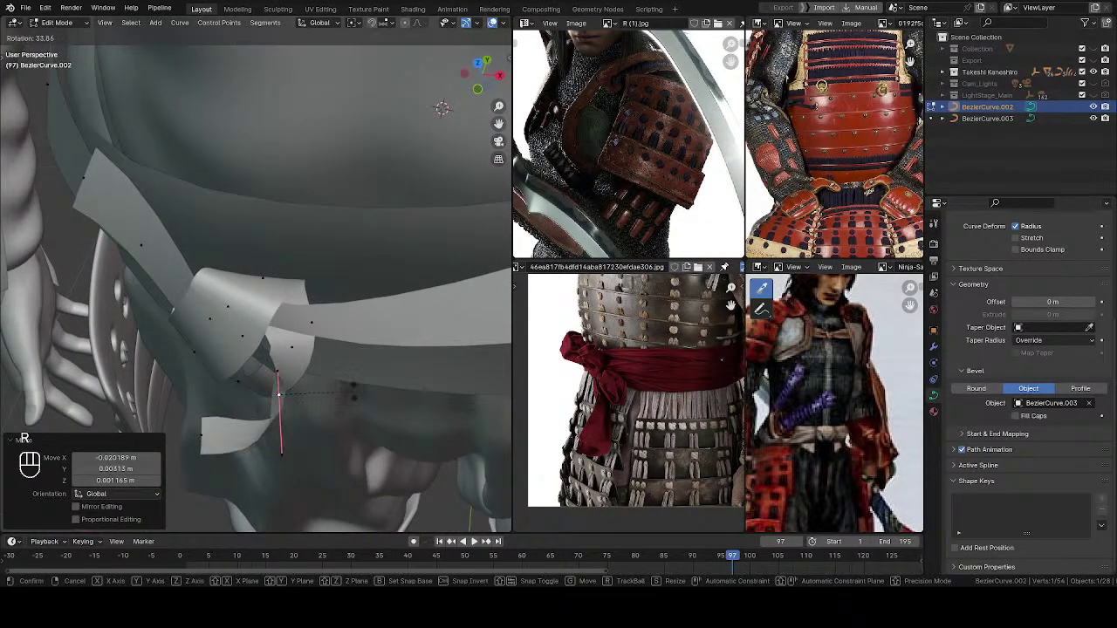
{"action": "left_click", "coordinate": [355, 387]}
{"action": "key", "text": "s"}
{"action": "left_click", "coordinate": [339, 406]}
Step: Move the folded tail's end point closer under the knot from two views and tilt it
{"action": "left_click", "coordinate": [280, 438]}
{"action": "key", "text": "g"}
{"action": "left_click", "coordinate": [276, 408]}
{"action": "middle_click_drag", "start_coordinate": [277, 407], "coordinate": [397, 239]}
{"action": "key", "text": "g"}
{"action": "left_click", "coordinate": [334, 267]}
{"action": "key", "text": "ctrl+t"}
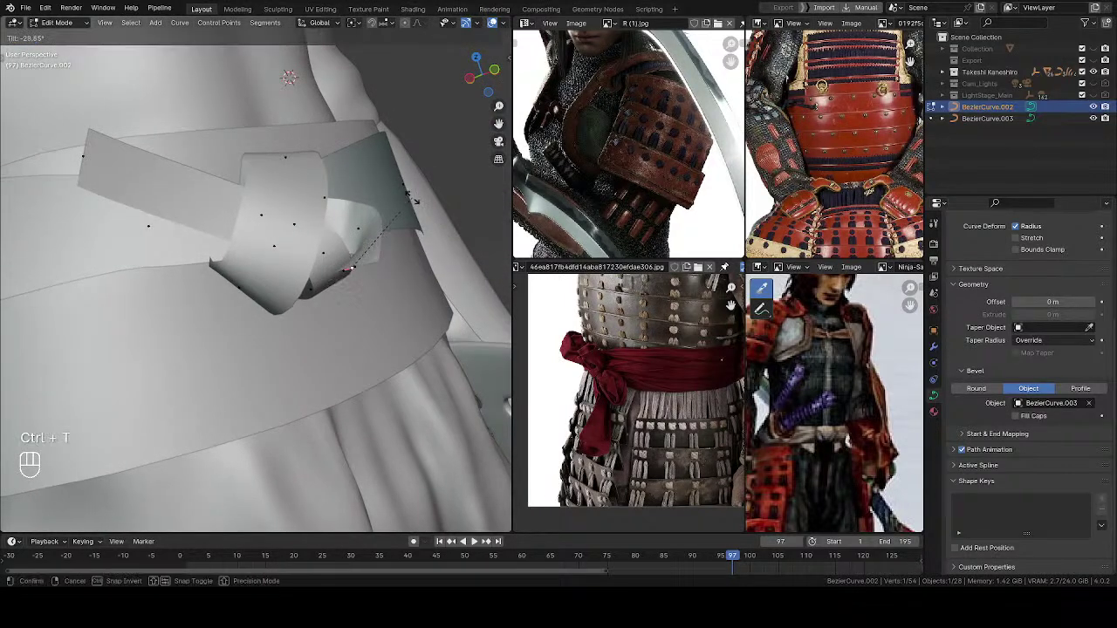
{"action": "left_click", "coordinate": [431, 299]}
Step: Rotate the folded tail's point beside the knot and scale its handles by 0.384
{"action": "middle_click_drag", "start_coordinate": [431, 300], "coordinate": [306, 351]}
{"action": "key", "text": "r"}
{"action": "key", "text": "Escape"}
{"action": "key", "text": "r"}
{"action": "left_click", "coordinate": [404, 268]}
{"action": "key", "text": "s"}
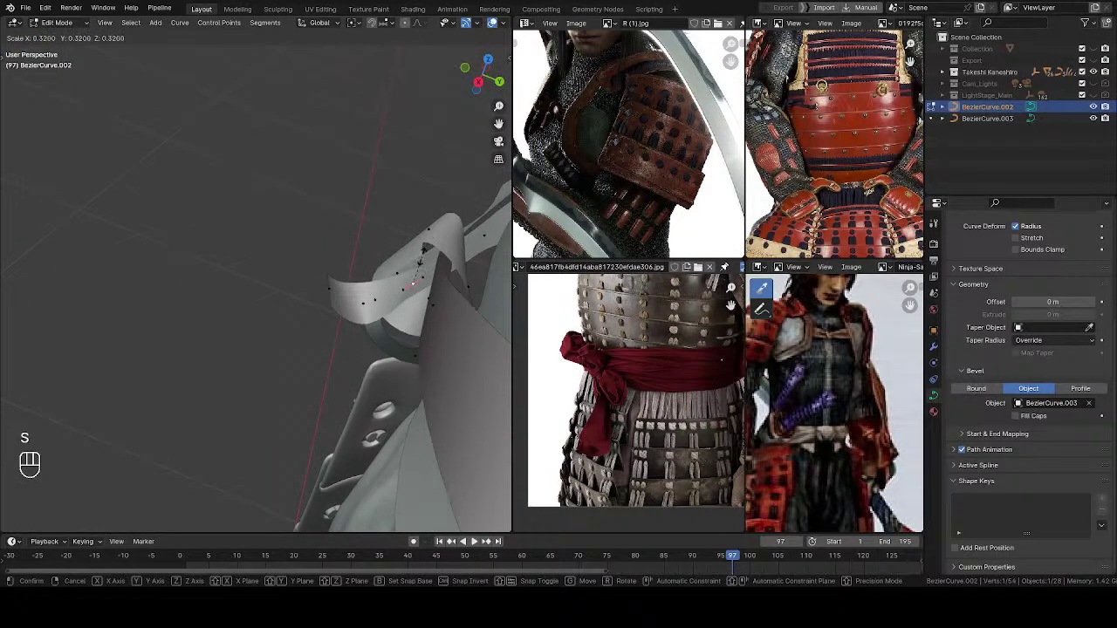
{"action": "left_click", "coordinate": [432, 254]}
Step: Adjust the tilt and direction of the folded tail's end point so the ribbon wraps around the knot
{"action": "middle_click_drag", "start_coordinate": [396, 272], "coordinate": [354, 266]}
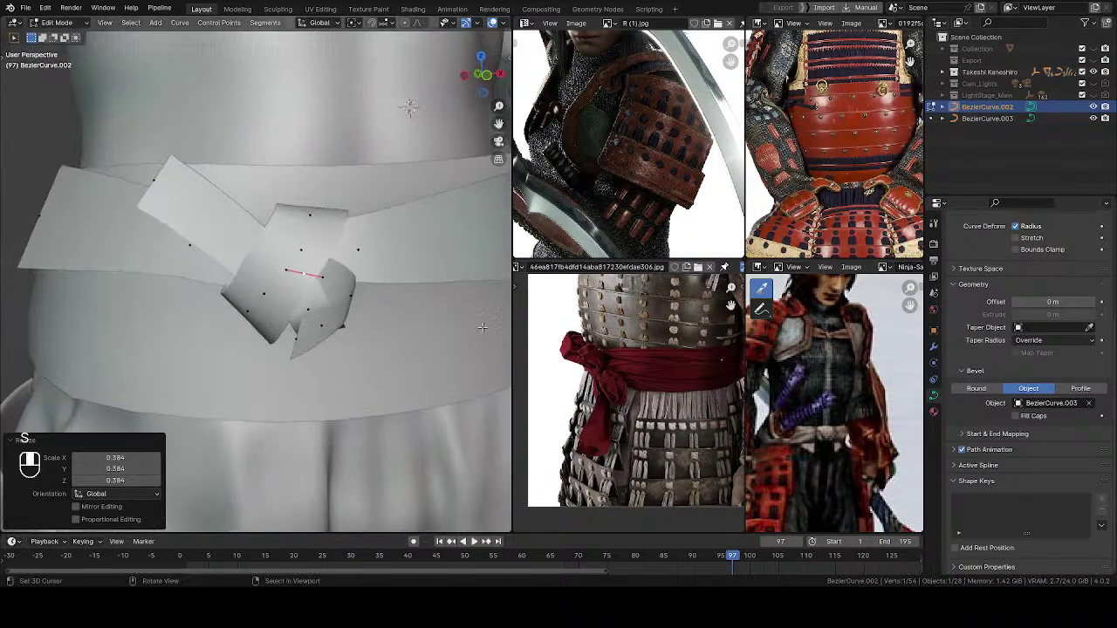
{"action": "middle_click_drag", "start_coordinate": [366, 325], "coordinate": [392, 240]}
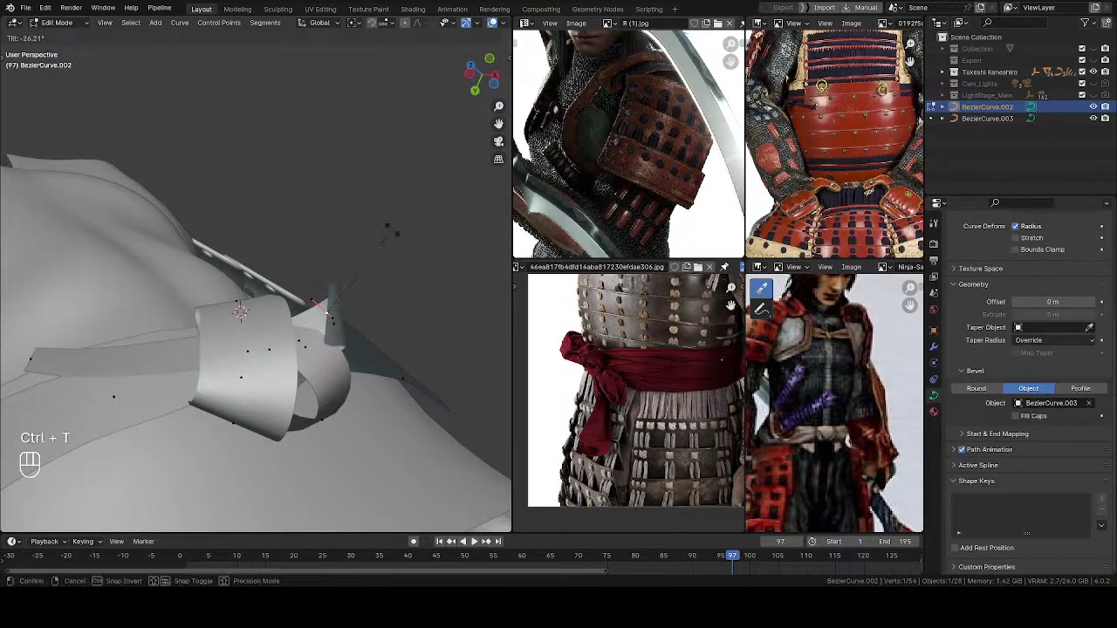
{"action": "left_click", "coordinate": [430, 330]}
{"action": "right_click", "coordinate": [337, 325]}
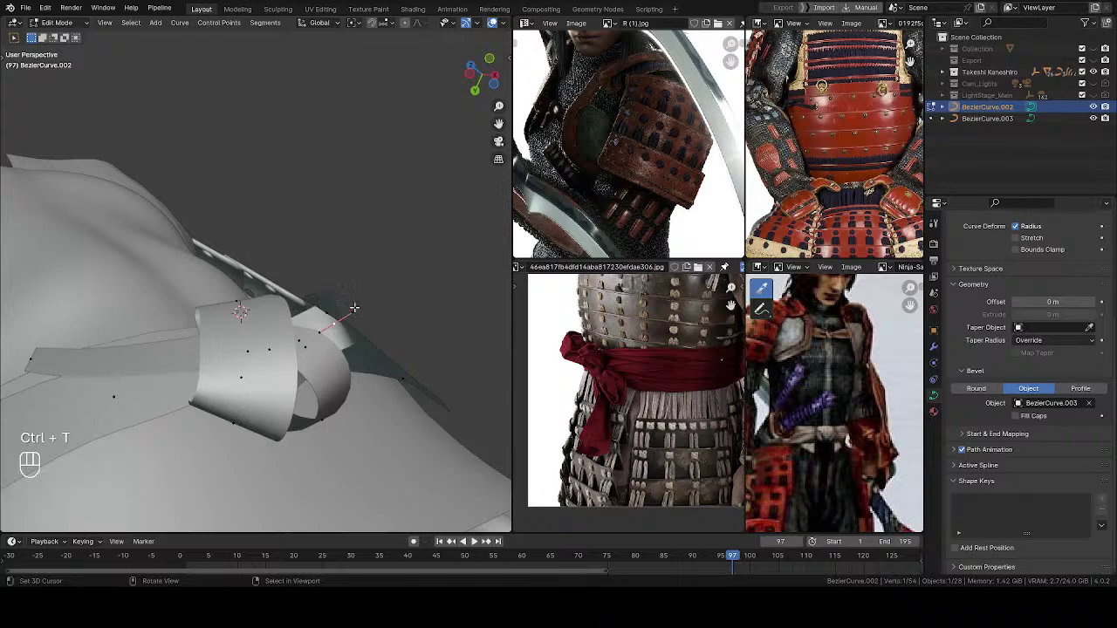
{"action": "middle_click_drag", "start_coordinate": [351, 314], "coordinate": [362, 305]}
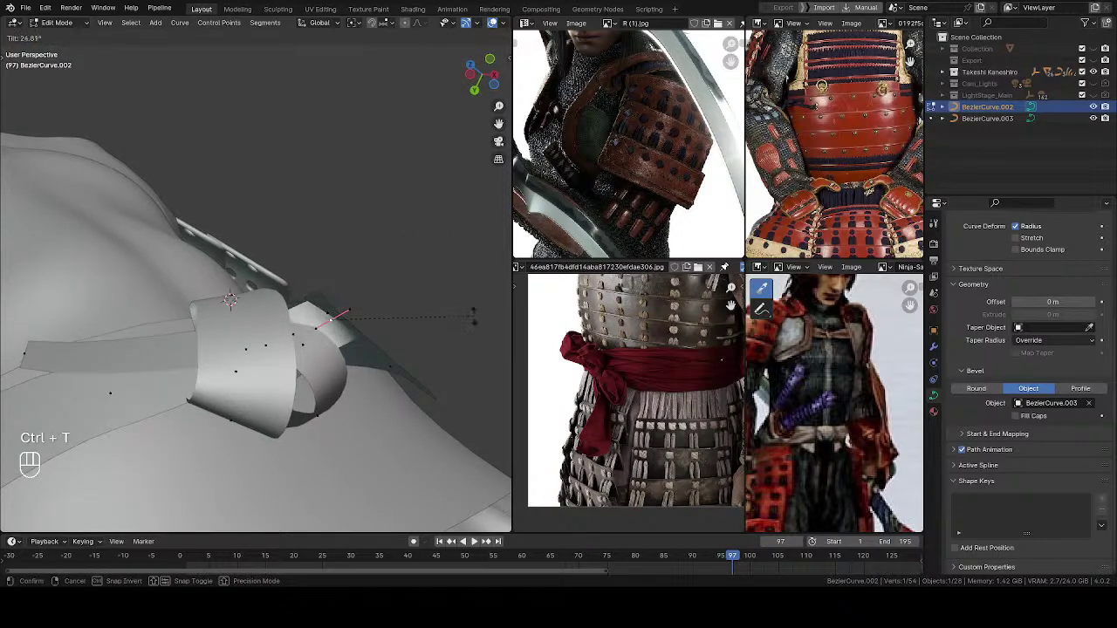
{"action": "left_click", "coordinate": [484, 345]}
Step: Move the folded tail's end point and rotate it by -26.9° in the view
{"action": "middle_click_drag", "start_coordinate": [484, 344], "coordinate": [350, 244]}
{"action": "key", "text": "g"}
{"action": "left_click", "coordinate": [314, 341]}
{"action": "key", "text": "r"}
{"action": "left_click", "coordinate": [329, 299]}
Step: Extrude a new point about 0.03 m from the folded tail's end and rotate it by -147° in the view
{"action": "key", "text": "e"}
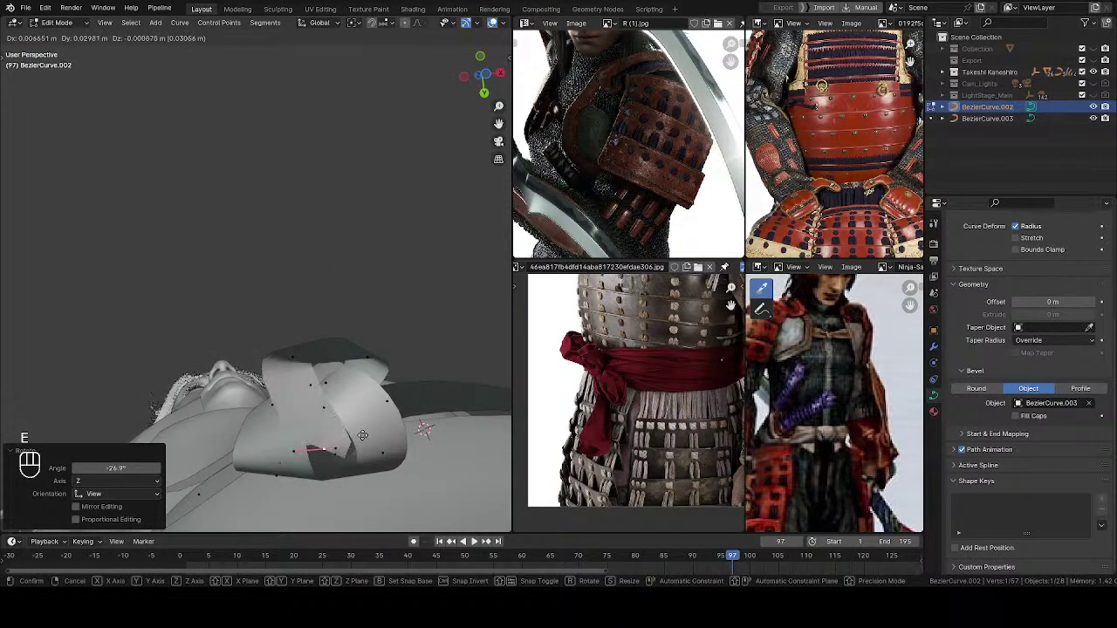
{"action": "left_click", "coordinate": [424, 427]}
{"action": "middle_click_drag", "start_coordinate": [423, 428], "coordinate": [332, 314]}
{"action": "key", "text": "r"}
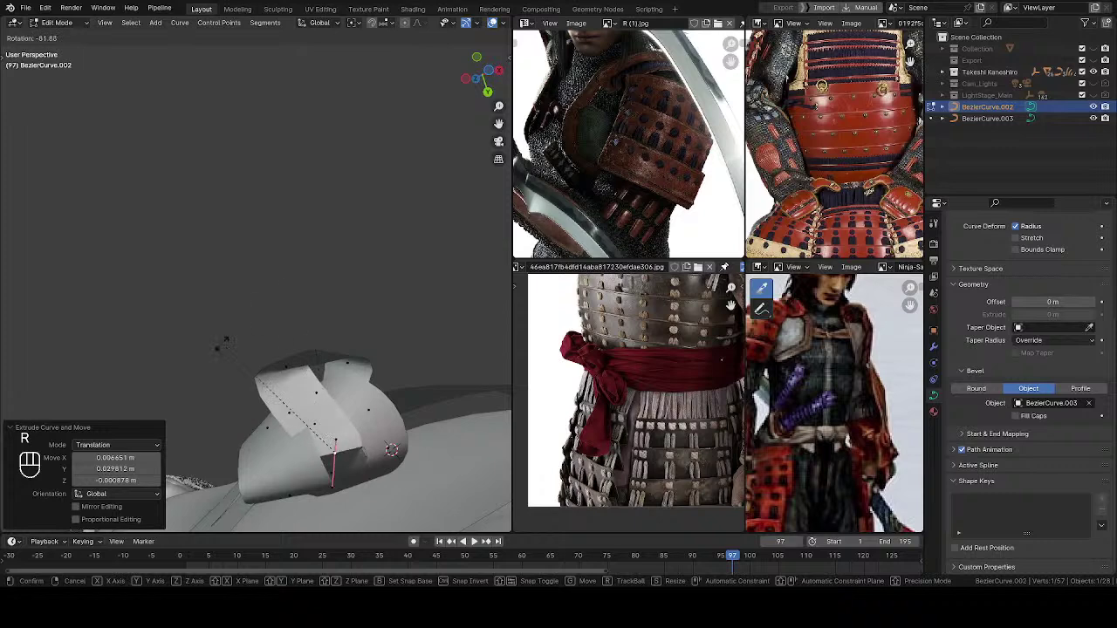
{"action": "left_click", "coordinate": [260, 474]}
Step: Rotate the new tail end point by -97.5° from another viewing angle
{"action": "middle_click_drag", "start_coordinate": [260, 474], "coordinate": [269, 337]}
{"action": "key", "text": "r"}
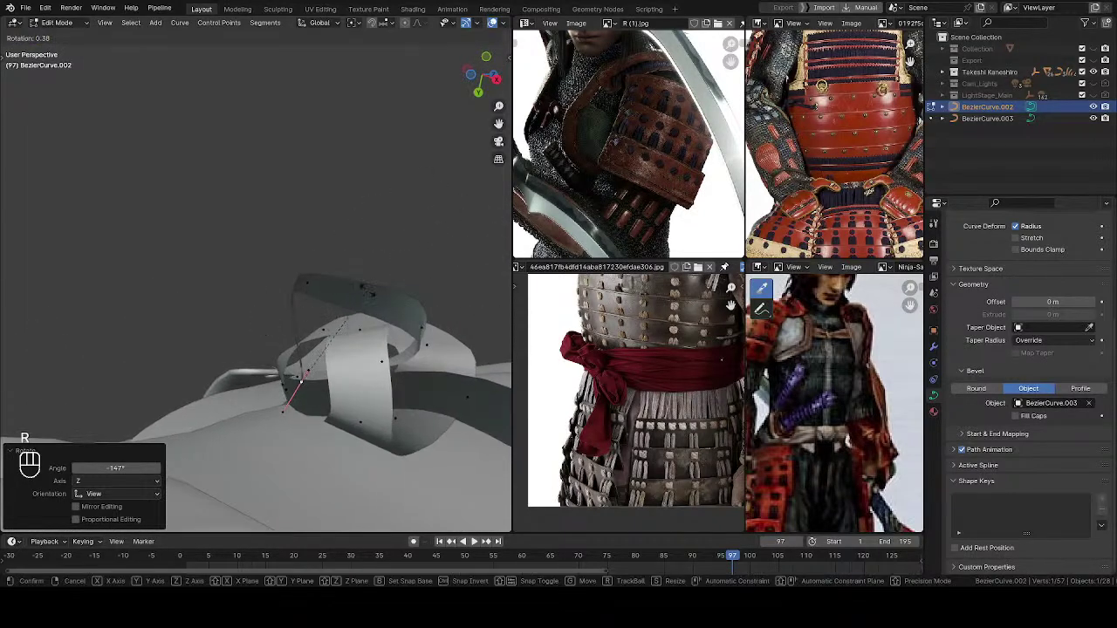
{"action": "left_click", "coordinate": [184, 313]}
{"action": "middle_click_drag", "start_coordinate": [184, 313], "coordinate": [223, 404]}
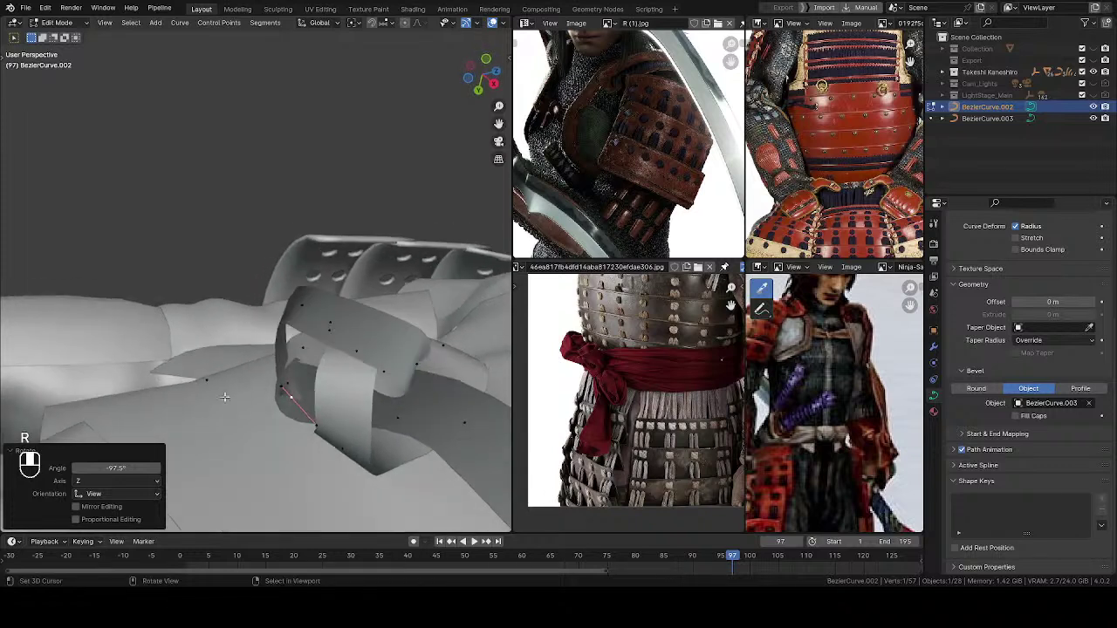
{"action": "left_click", "coordinate": [362, 402]}
{"action": "middle_click_drag", "start_coordinate": [362, 401], "coordinate": [144, 313]}
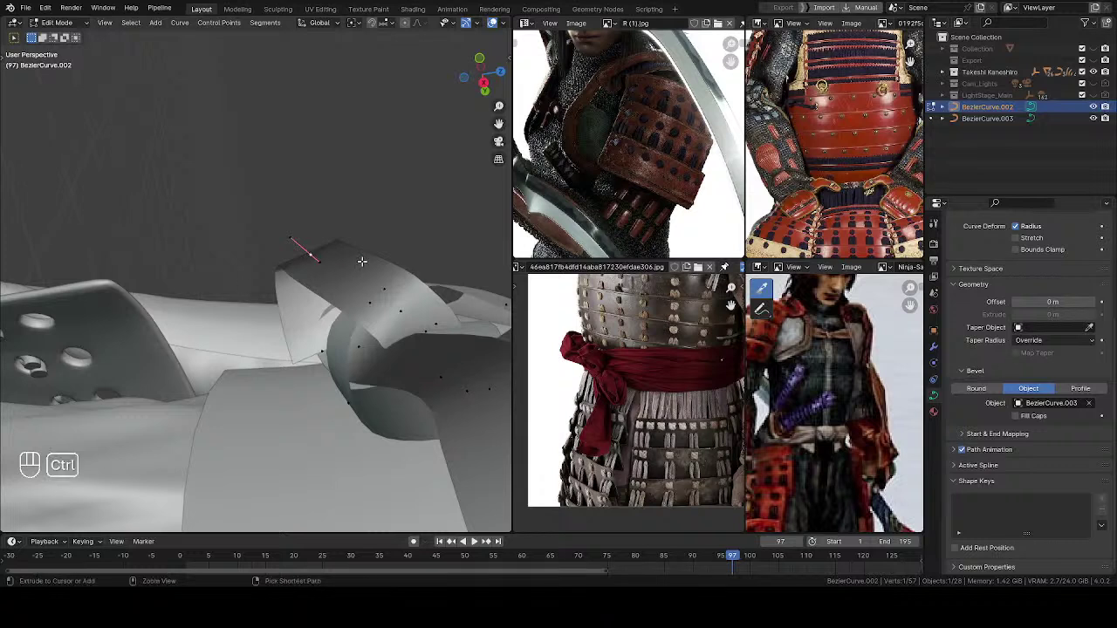
Step: Move the tail's end point about 0.009 m against the front of the knot
{"action": "left_click", "coordinate": [361, 296]}
{"action": "middle_click_drag", "start_coordinate": [360, 297], "coordinate": [371, 256]}
{"action": "left_click", "coordinate": [349, 363]}
{"action": "key", "text": "g"}
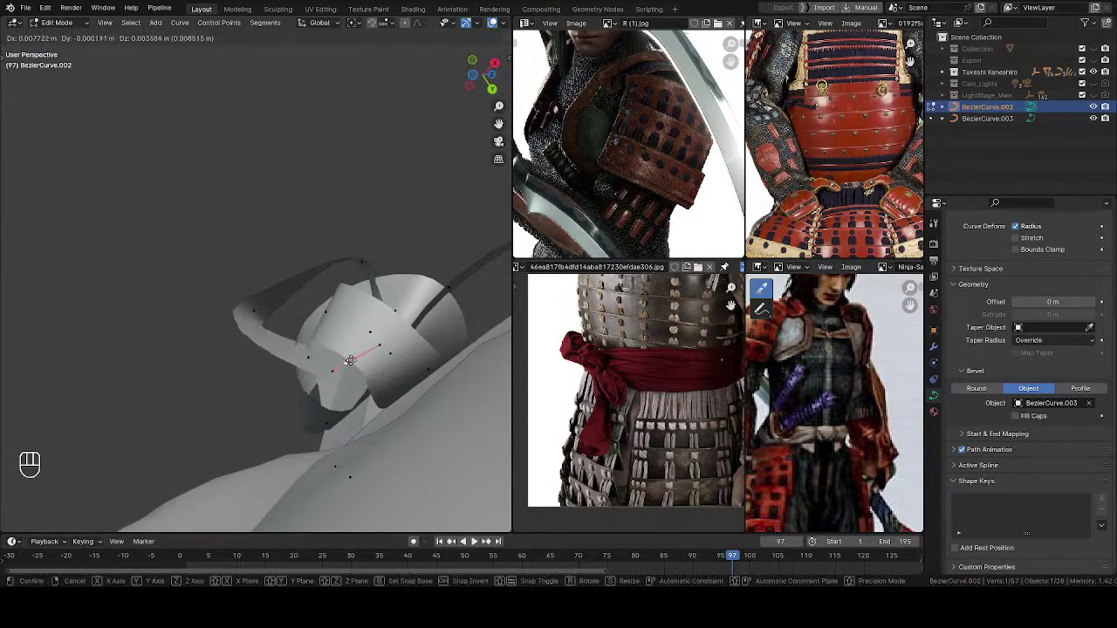
{"action": "left_click", "coordinate": [351, 360]}
{"action": "middle_click_drag", "start_coordinate": [352, 359], "coordinate": [379, 293]}
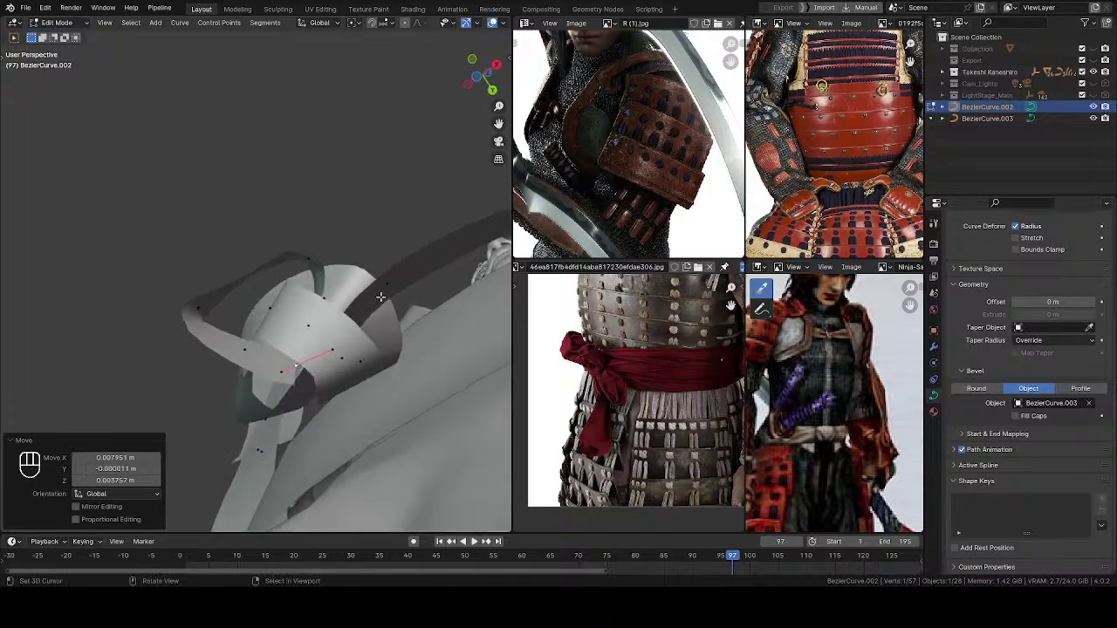
Step: Extrude another point from the tail's end across the knot and rotate it in the view
{"action": "key", "text": "e"}
{"action": "left_click", "coordinate": [491, 153]}
{"action": "middle_click_drag", "start_coordinate": [463, 188], "coordinate": [325, 323]}
{"action": "key", "text": "r"}
{"action": "left_click", "coordinate": [460, 200]}
Step: Move the tail point inside the knot's loop by about 0.005 m
{"action": "right_click_drag", "start_coordinate": [328, 320], "coordinate": [316, 304]}
{"action": "left_click", "coordinate": [318, 300]}
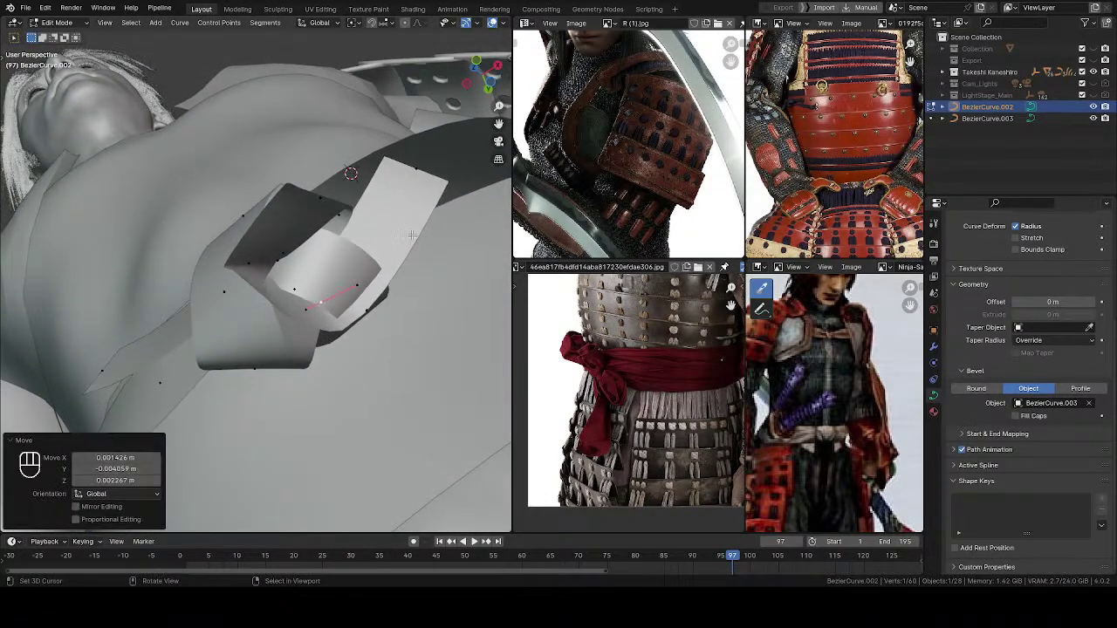
{"action": "left_click", "coordinate": [390, 273]}
{"action": "middle_click_drag", "start_coordinate": [390, 274], "coordinate": [294, 369]}
Step: Reposition the point at the tail's outer fold, rotate it by -29.7°, tilt it by -30.2° and turn it 20.7°
{"action": "right_click_drag", "start_coordinate": [236, 262], "coordinate": [271, 290]}
{"action": "middle_click_drag", "start_coordinate": [271, 291], "coordinate": [347, 212]}
{"action": "key", "text": "r"}
{"action": "left_click", "coordinate": [318, 223]}
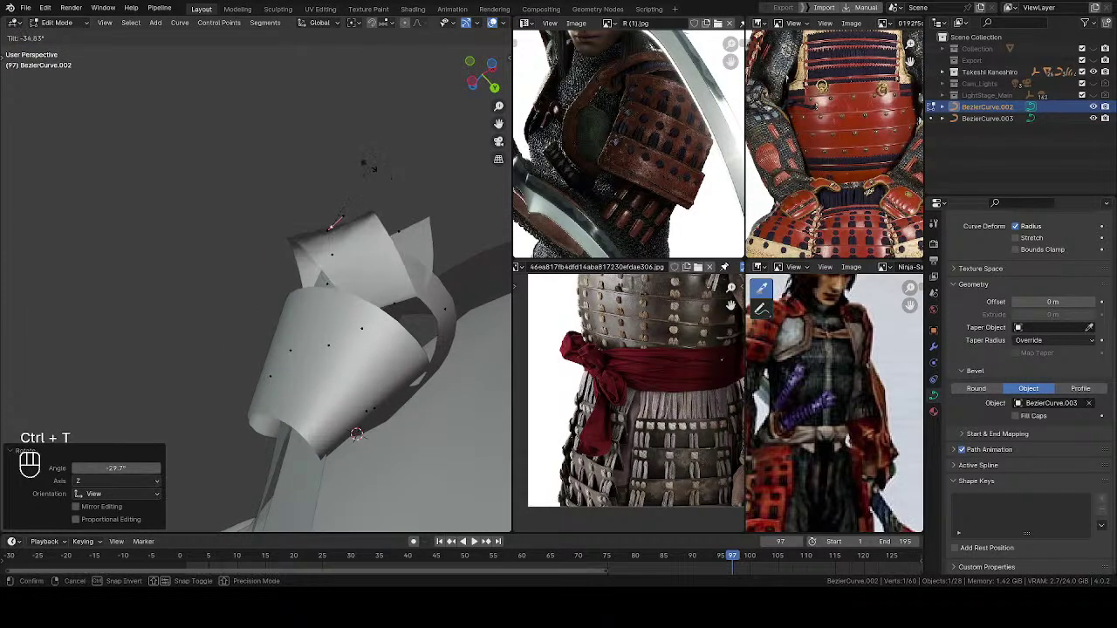
{"action": "middle_click_drag", "start_coordinate": [377, 166], "coordinate": [398, 268]}
{"action": "key", "text": "r"}
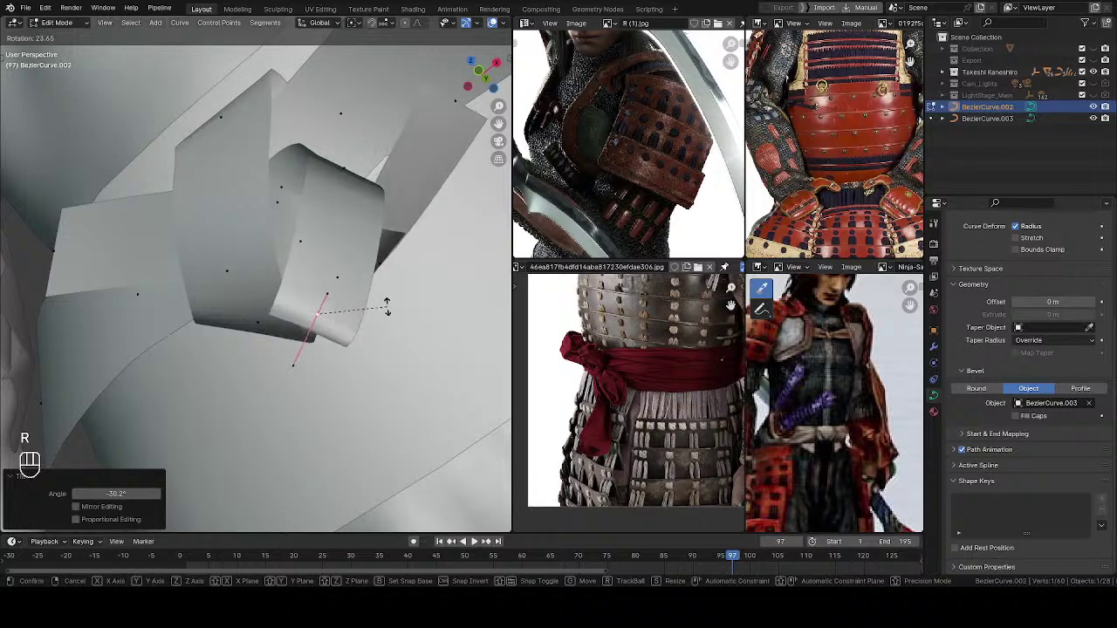
{"action": "left_click", "coordinate": [384, 307]}
Step: Move the tail point below the knot closer to it from a front and a side view
{"action": "middle_click_drag", "start_coordinate": [384, 307], "coordinate": [184, 252]}
{"action": "middle_click_drag", "start_coordinate": [169, 177], "coordinate": [306, 166]}
{"action": "middle_click_drag", "start_coordinate": [306, 166], "coordinate": [415, 412], "text": "ctrl"}
{"action": "key", "text": "g"}
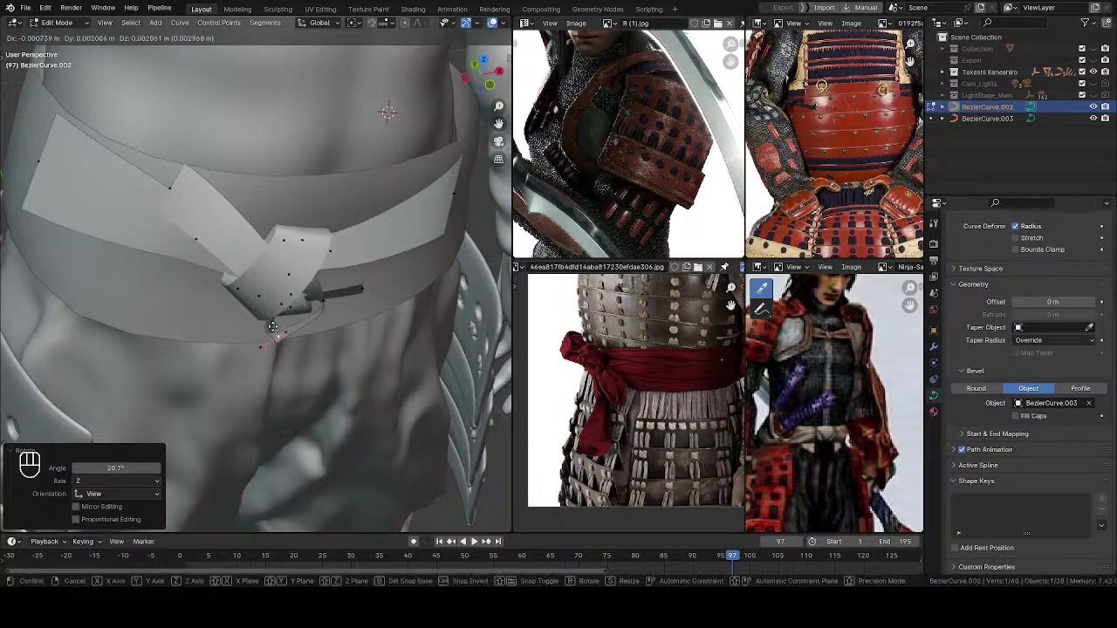
{"action": "left_click", "coordinate": [272, 311]}
{"action": "middle_click_drag", "start_coordinate": [273, 311], "coordinate": [400, 221]}
{"action": "key", "text": "g"}
{"action": "left_click", "coordinate": [343, 296]}
Step: Select the tail point on the side of the small loop and tilt it by 8.74°
{"action": "right_click", "coordinate": [313, 263]}
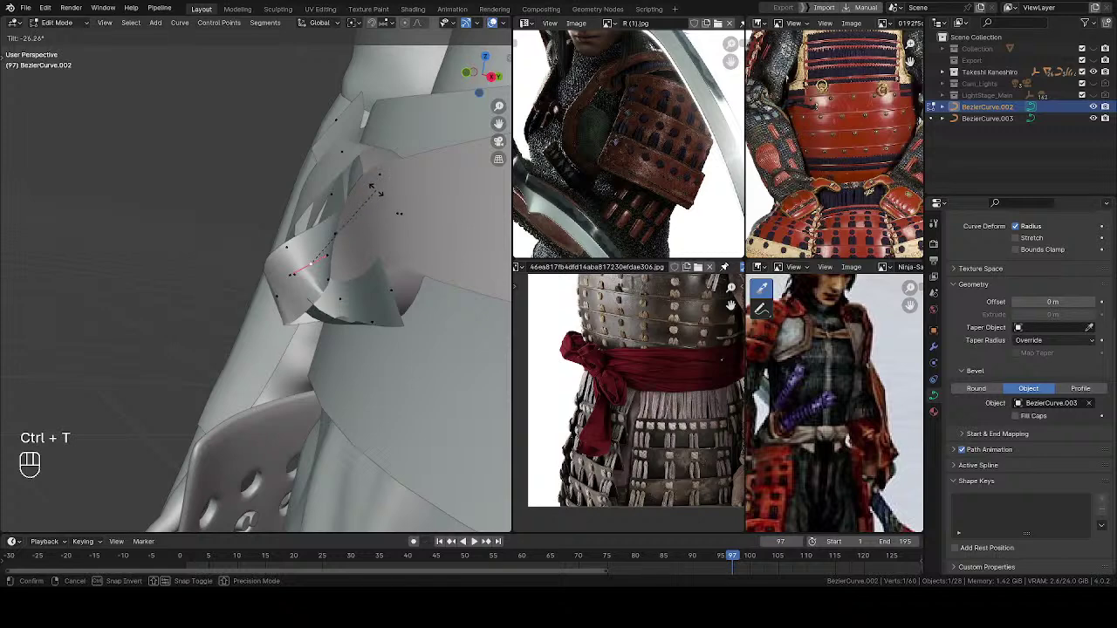
{"action": "left_click", "coordinate": [393, 244]}
{"action": "scroll", "coordinate": [375, 254], "scroll_direction": "up", "scroll_amount": 10}
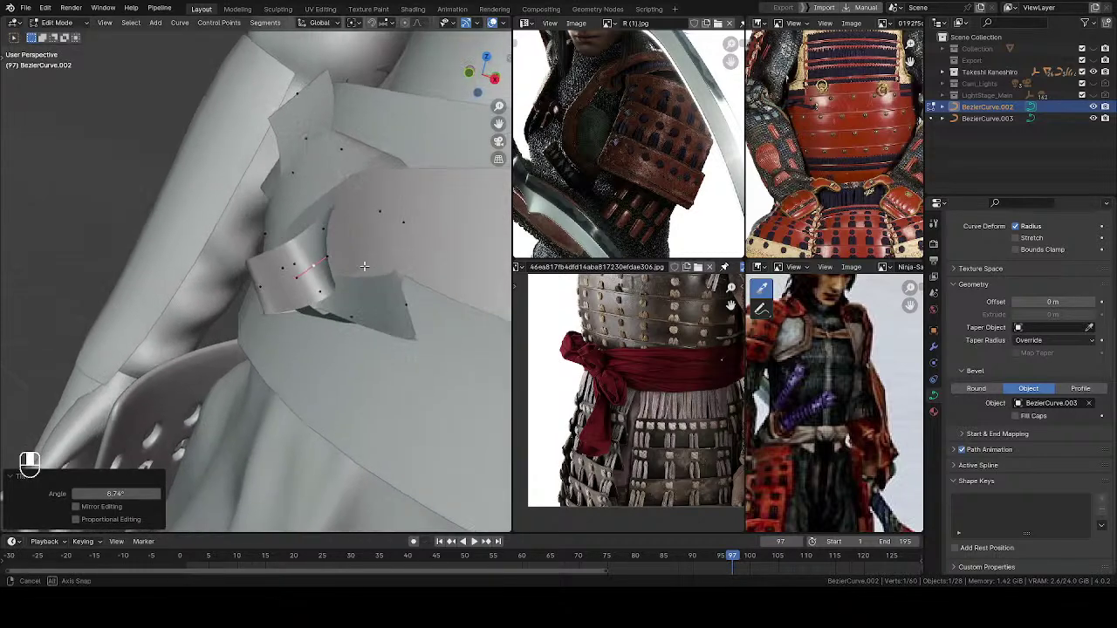
{"action": "middle_click_drag", "start_coordinate": [364, 262], "coordinate": [263, 267]}
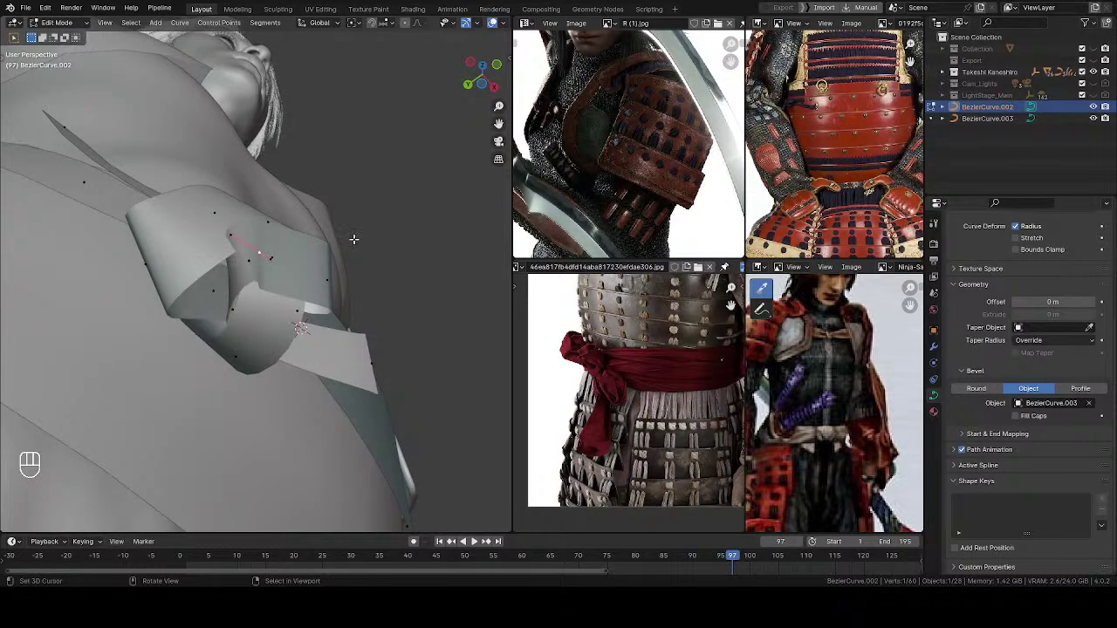
Step: Rotate the small loop's point from two views and scale its handles
{"action": "key", "text": "r"}
{"action": "left_click", "coordinate": [286, 184]}
{"action": "middle_click_drag", "start_coordinate": [285, 186], "coordinate": [322, 207]}
{"action": "key", "text": "r"}
{"action": "left_click", "coordinate": [331, 243]}
{"action": "key", "text": "s"}
{"action": "left_click", "coordinate": [303, 236]}
Step: Move the tail point at the small loop's left edge by about 0.004 m and scale its radius by 0.784
{"action": "left_click_drag", "start_coordinate": [213, 262], "coordinate": [234, 262]}
{"action": "middle_click_drag", "start_coordinate": [234, 262], "coordinate": [365, 204]}
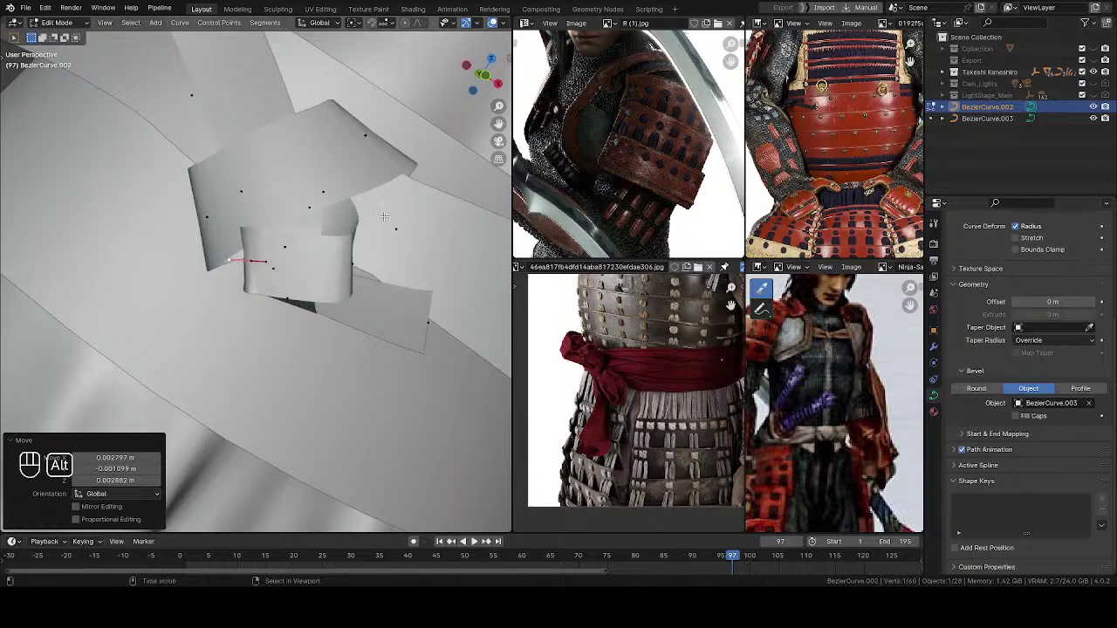
{"action": "key", "text": "alt+s"}
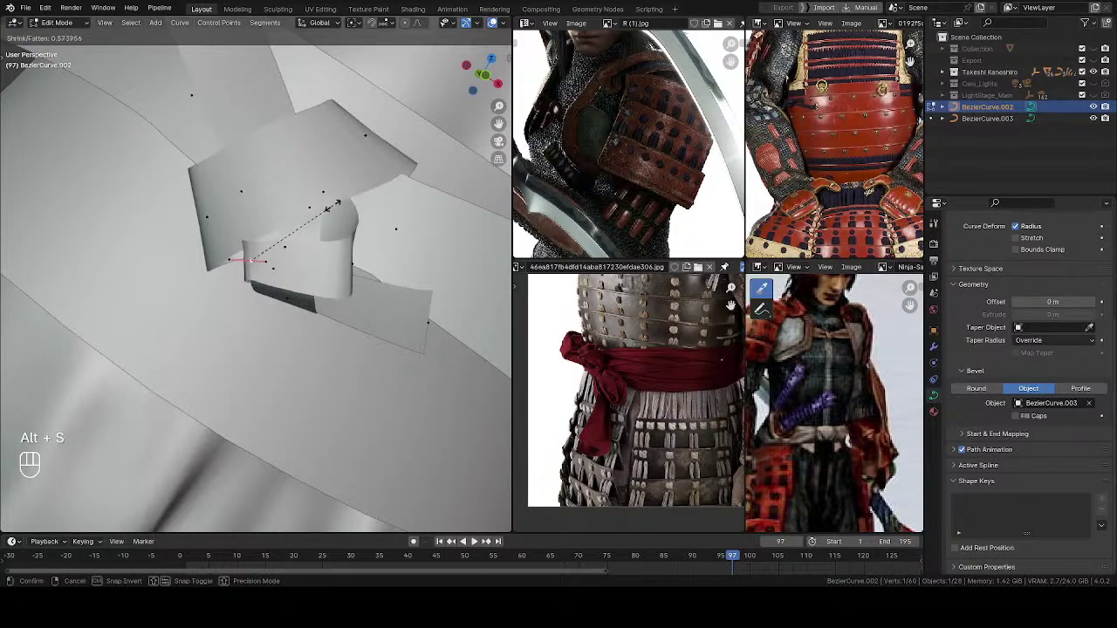
{"action": "left_click", "coordinate": [354, 186]}
Step: Shift the same loop edge point about 0.0065 m inward toward the knot
{"action": "middle_click_drag", "start_coordinate": [354, 187], "coordinate": [289, 42]}
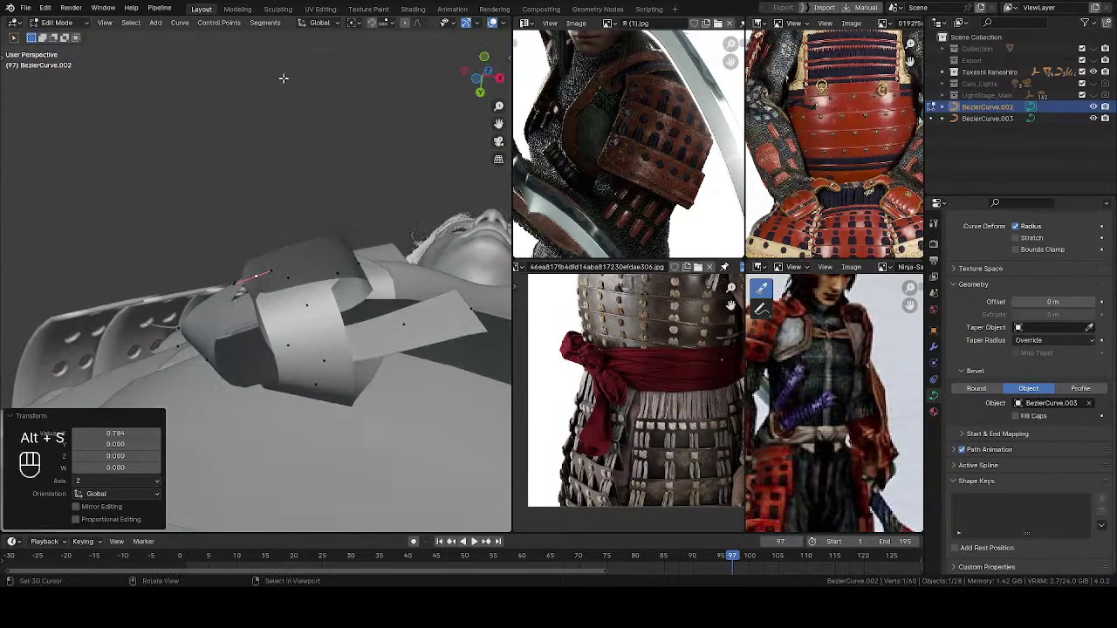
{"action": "key", "text": "g"}
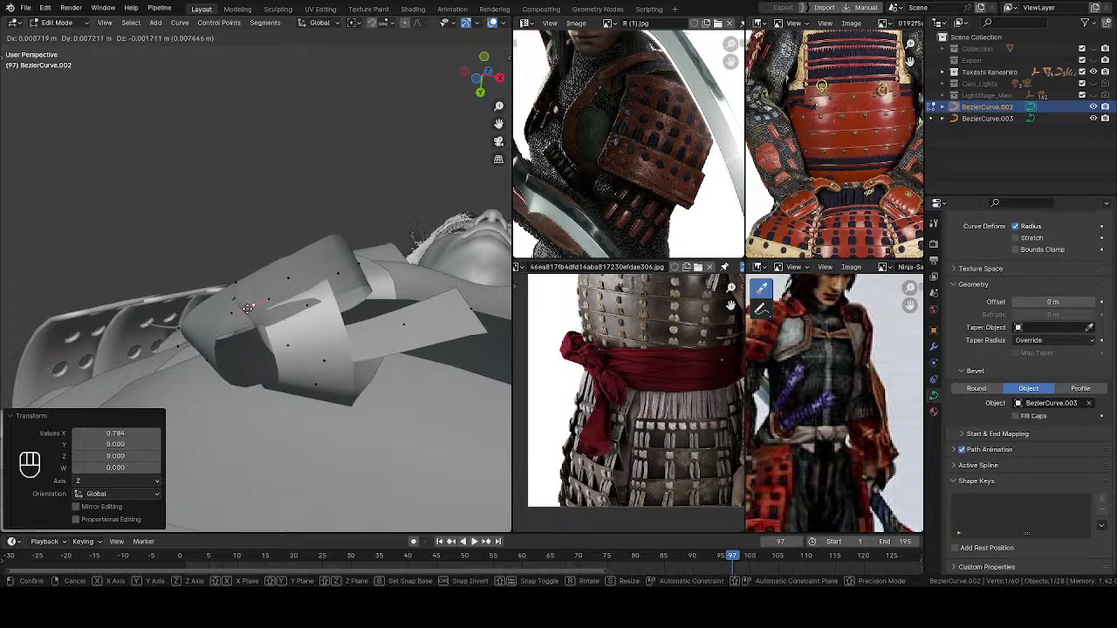
{"action": "left_click", "coordinate": [248, 307]}
{"action": "middle_click_drag", "start_coordinate": [327, 287], "coordinate": [229, 229]}
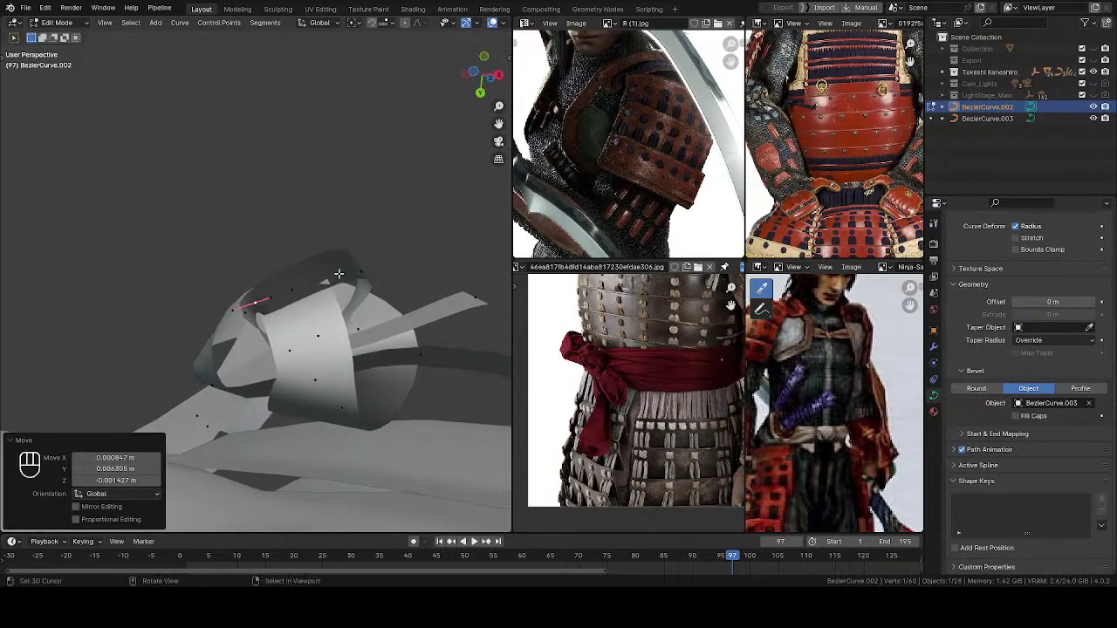
Step: Subdivide the curve segment across the small loop between its two edge points and clear the selection
{"action": "left_click", "coordinate": [362, 264], "text": "shift"}
{"action": "key", "text": "w"}
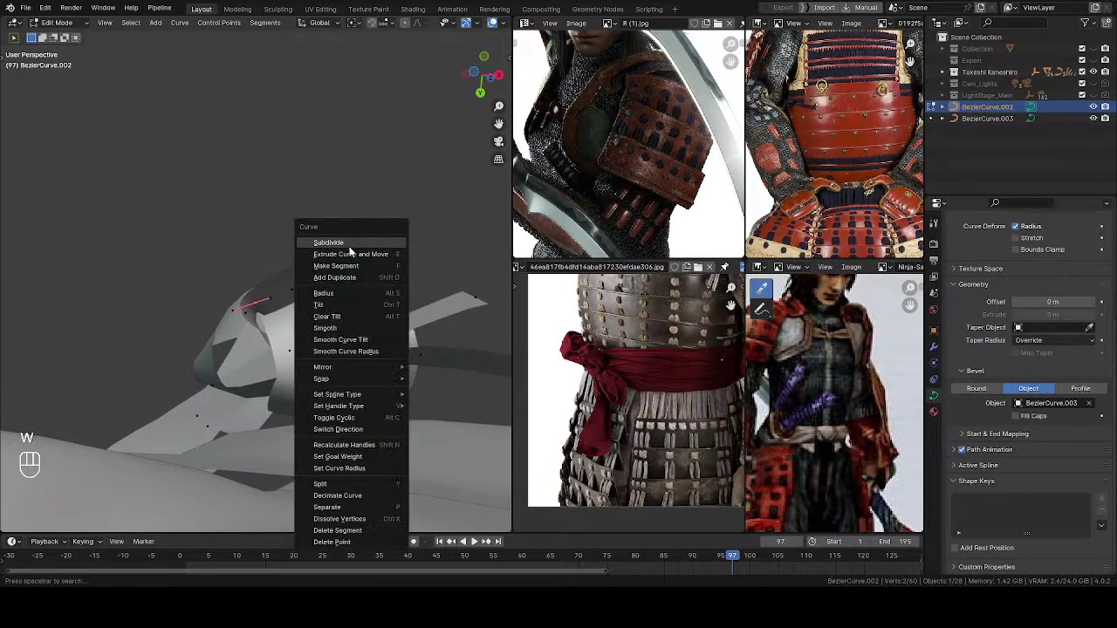
{"action": "left_click", "coordinate": [351, 245]}
{"action": "middle_click_drag", "start_coordinate": [349, 245], "coordinate": [302, 217]}
{"action": "key", "text": "alt+a"}
{"action": "scroll", "coordinate": [226, 259], "scroll_direction": "down", "scroll_amount": 5}
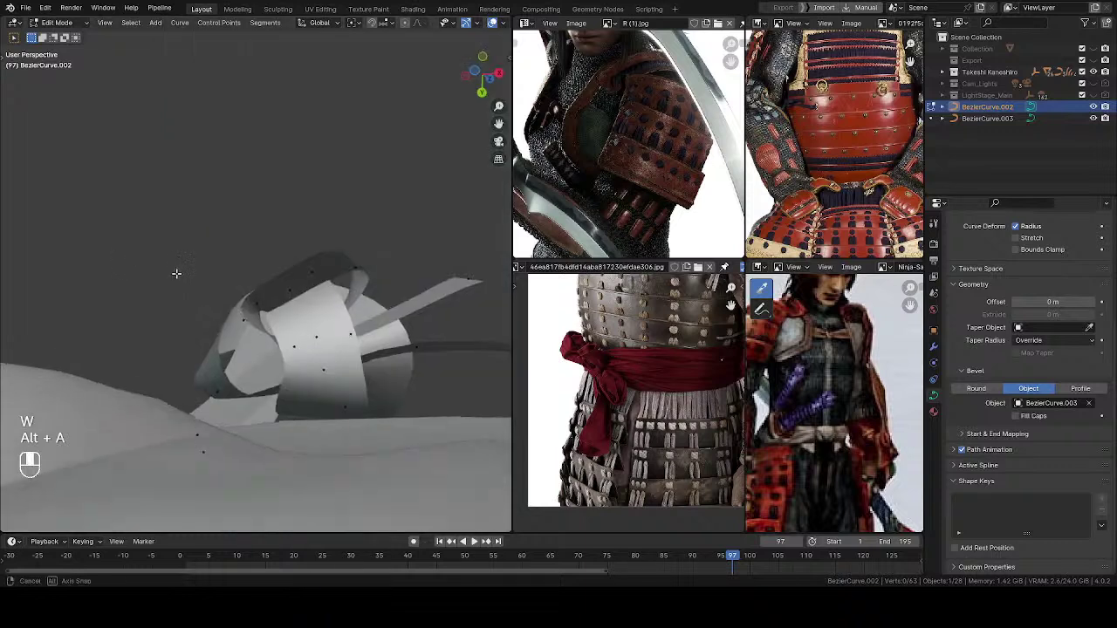
Step: Move the new point along the loop's outer side by about 0.006 m and scale the curve handles at the fold
{"action": "left_click_drag", "start_coordinate": [298, 260], "coordinate": [299, 259]}
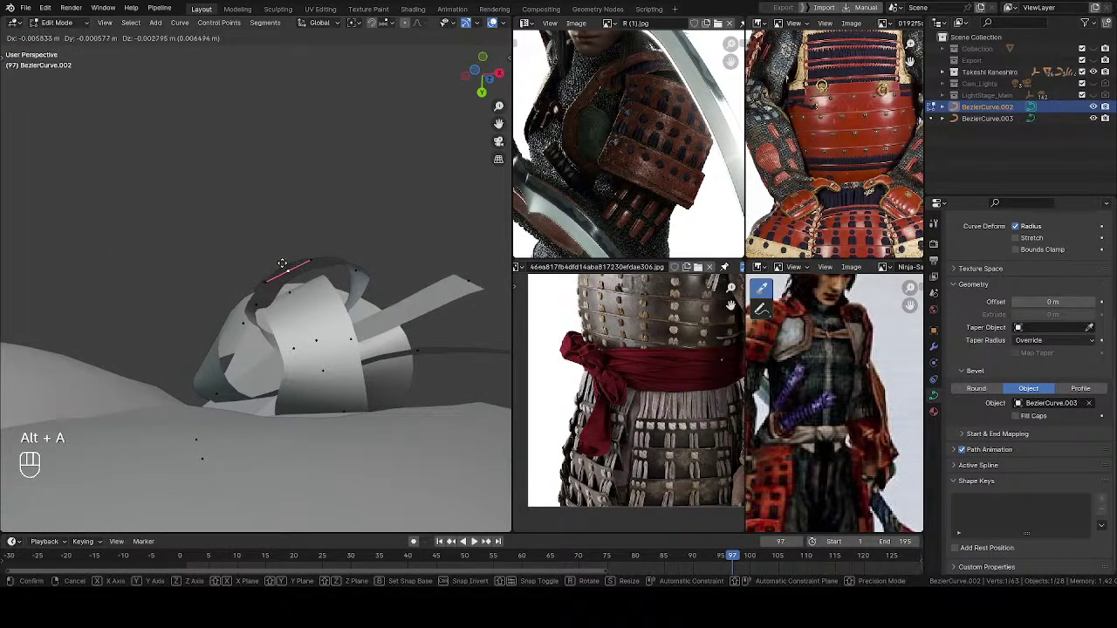
{"action": "left_click", "coordinate": [281, 262]}
{"action": "key", "text": "s"}
{"action": "left_click", "coordinate": [265, 302]}
{"action": "middle_click_drag", "start_coordinate": [264, 301], "coordinate": [267, 253]}
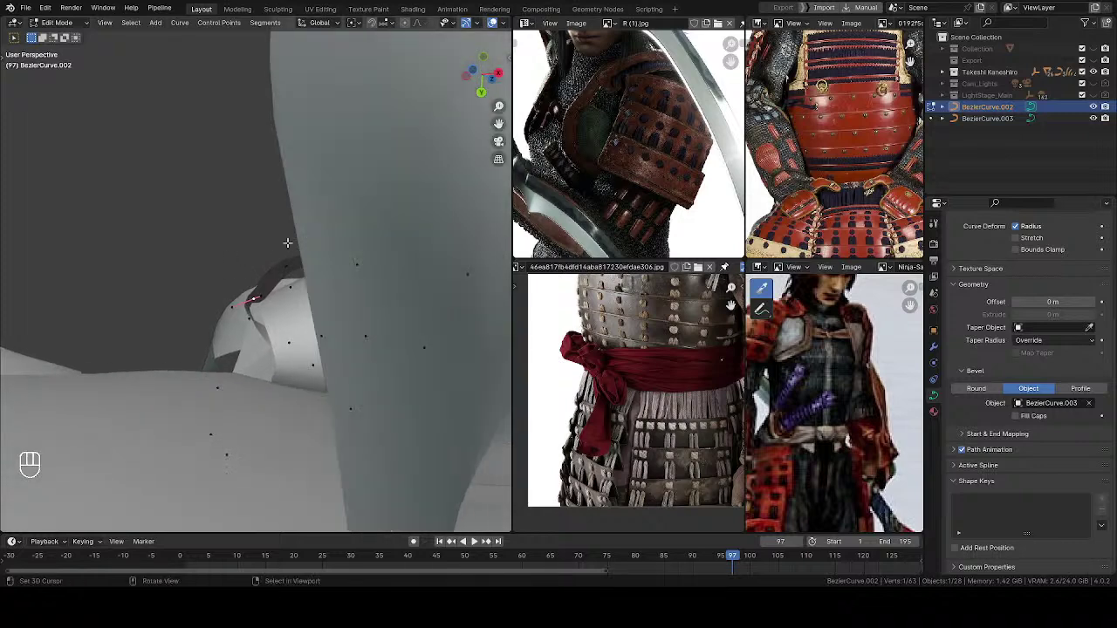
Step: Rotate the loop's fold point so the ribbon turns inward and adjust the loop's position from the front
{"action": "key", "text": "r"}
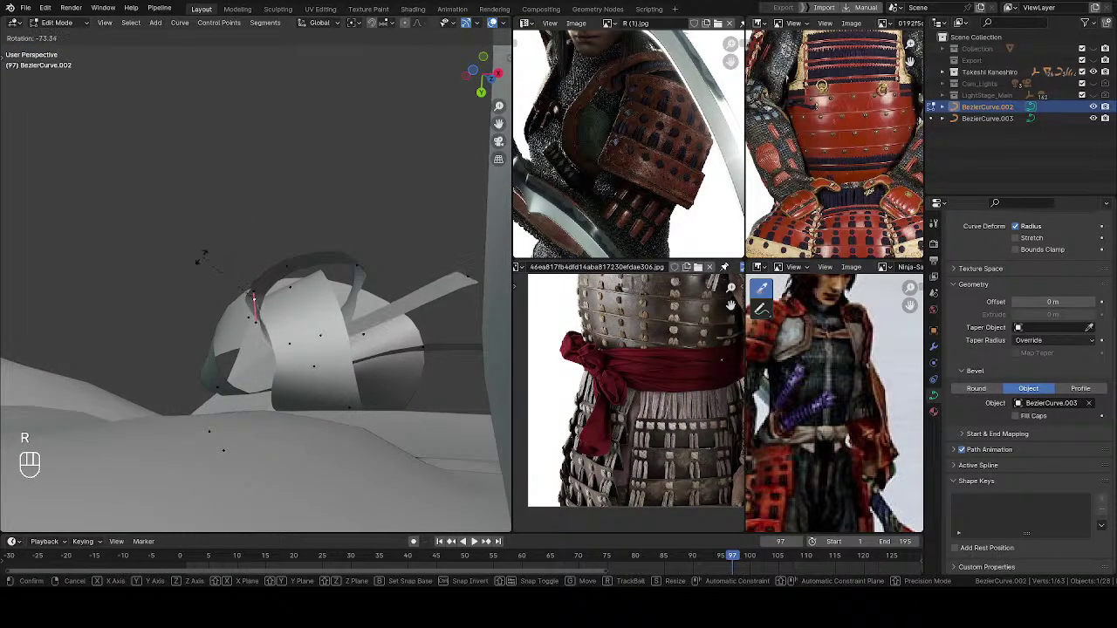
{"action": "left_click", "coordinate": [210, 250]}
{"action": "middle_click_drag", "start_coordinate": [209, 250], "coordinate": [445, 231]}
{"action": "key", "text": "g"}
{"action": "left_click", "coordinate": [259, 323]}
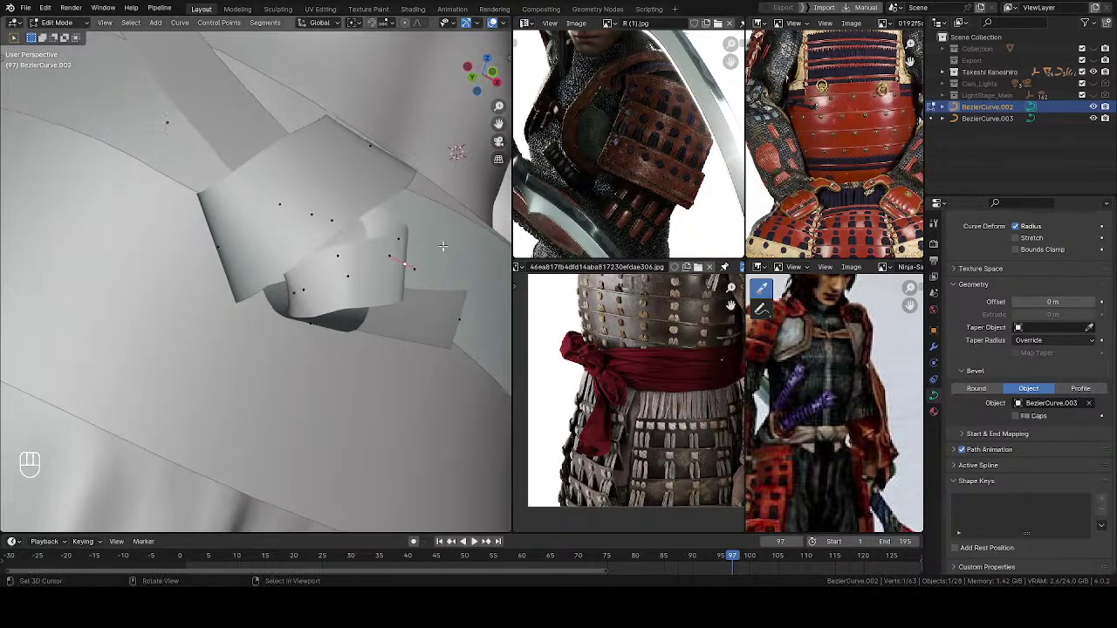
Step: Scale the handles of the small loop's right edge point by 2.017 and rotate it from below
{"action": "key", "text": "s"}
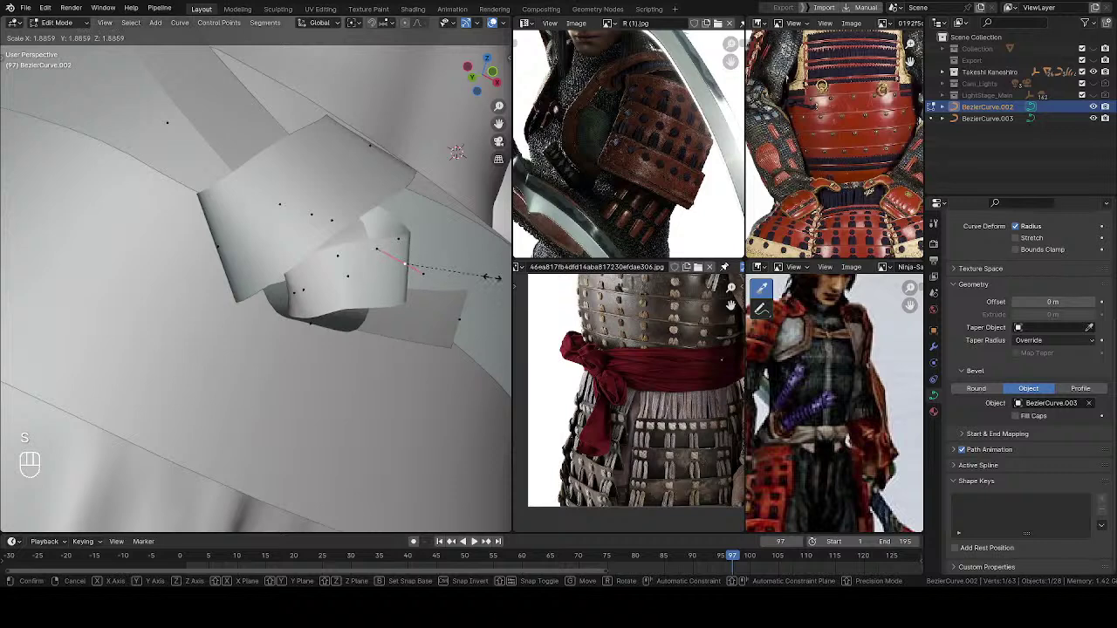
{"action": "left_click", "coordinate": [496, 277]}
{"action": "middle_click_drag", "start_coordinate": [496, 277], "coordinate": [436, 336]}
{"action": "key", "text": "r"}
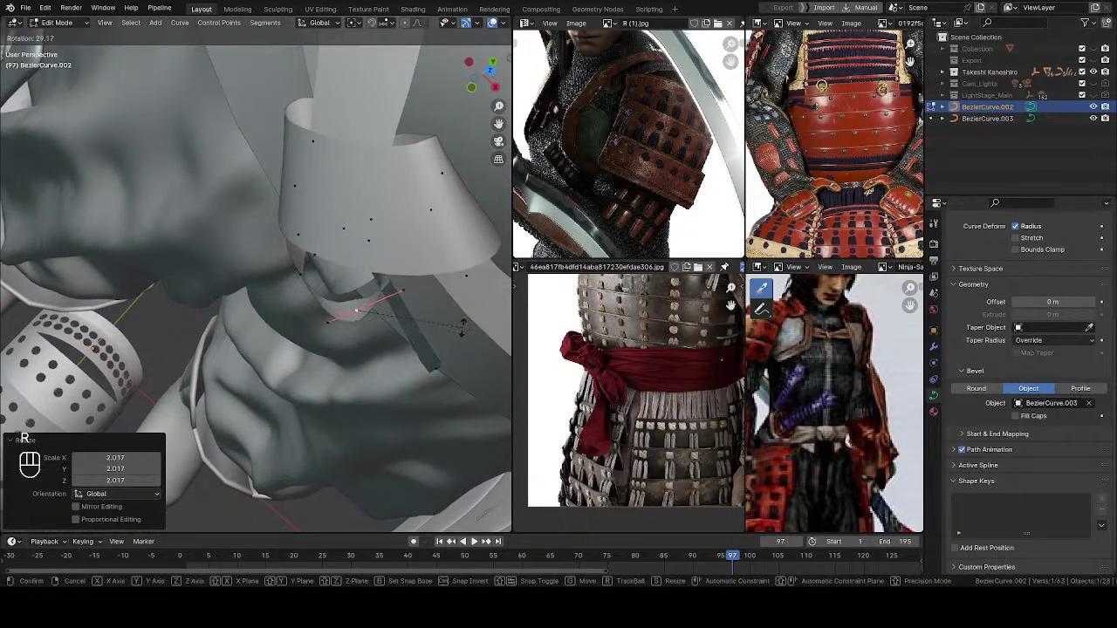
{"action": "left_click", "coordinate": [394, 317]}
Step: Move the small loop's right edge point closer to the knot from two views
{"action": "key", "text": "g"}
{"action": "left_click", "coordinate": [348, 289]}
{"action": "middle_click_drag", "start_coordinate": [348, 289], "coordinate": [400, 235]}
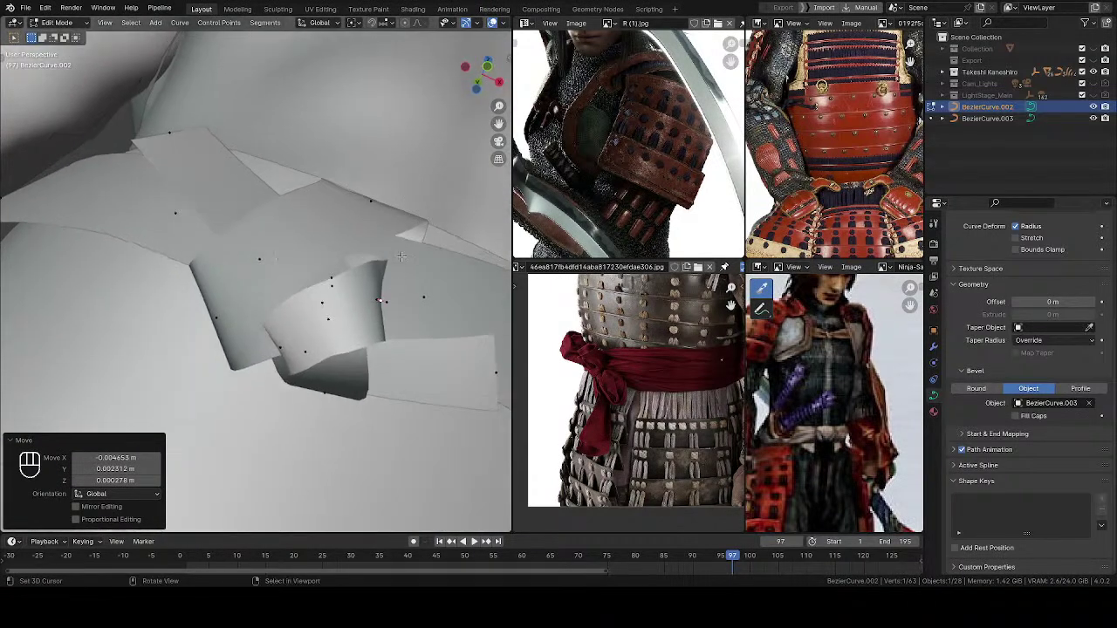
{"action": "key", "text": "g"}
{"action": "left_click", "coordinate": [420, 285]}
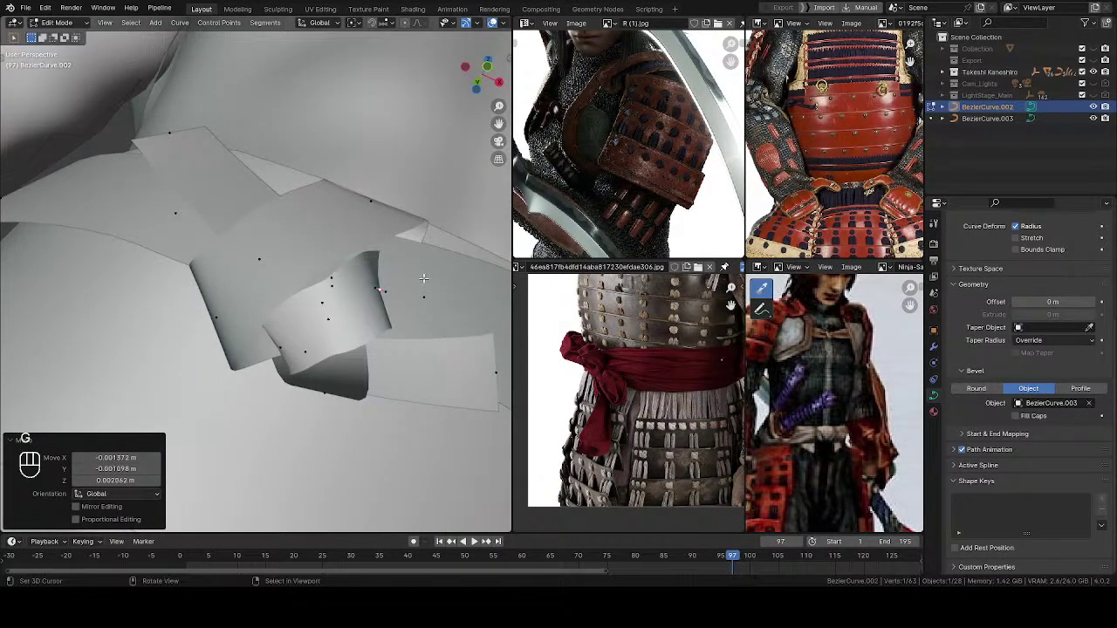
{"action": "middle_click_drag", "start_coordinate": [419, 284], "coordinate": [501, 231]}
Step: Move and rotate the point in the middle of the small loop, then clear the selection
{"action": "key", "text": "g"}
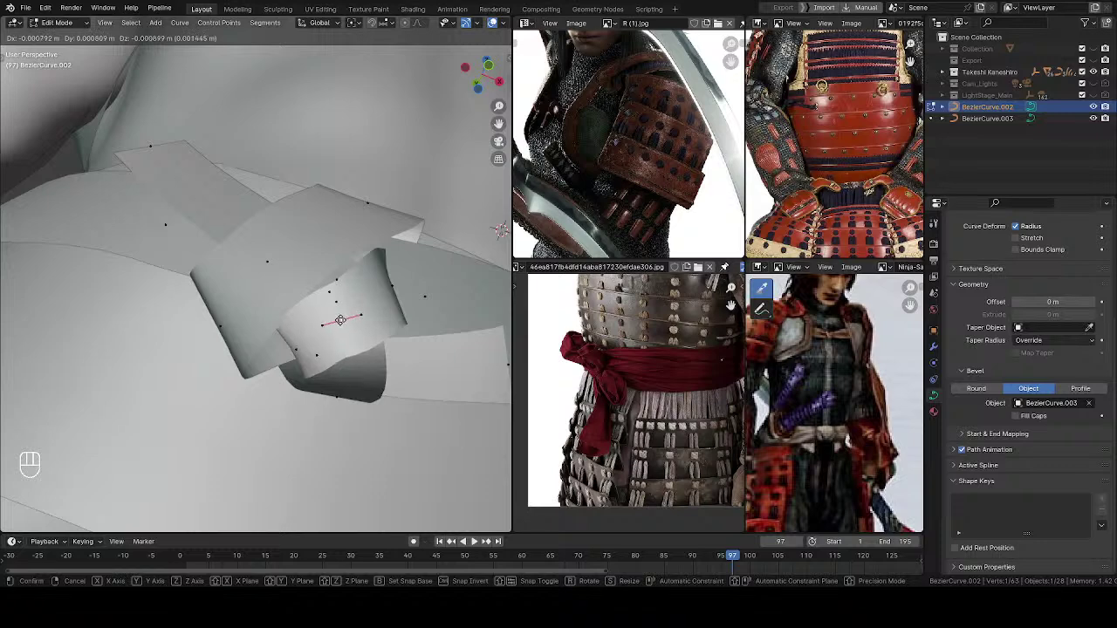
{"action": "left_click", "coordinate": [340, 321]}
{"action": "key", "text": "r"}
{"action": "left_click", "coordinate": [381, 250]}
{"action": "key", "text": "alt+a"}
Step: Reduce the radius of the point at the knot's left edge and rotate it by -10.9° in the view
{"action": "middle_click_drag", "start_coordinate": [388, 286], "coordinate": [365, 242]}
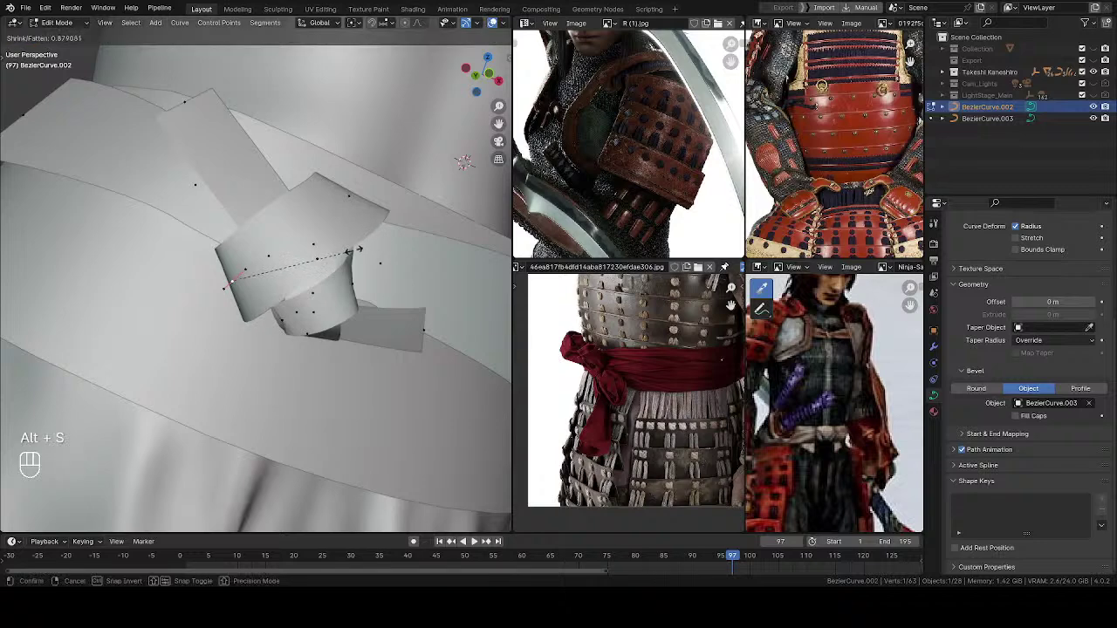
{"action": "left_click", "coordinate": [339, 259]}
{"action": "key", "text": "r"}
{"action": "left_click", "coordinate": [343, 237]}
Step: Move the knot's left edge point from two views and adjust its rotation
{"action": "key", "text": "g"}
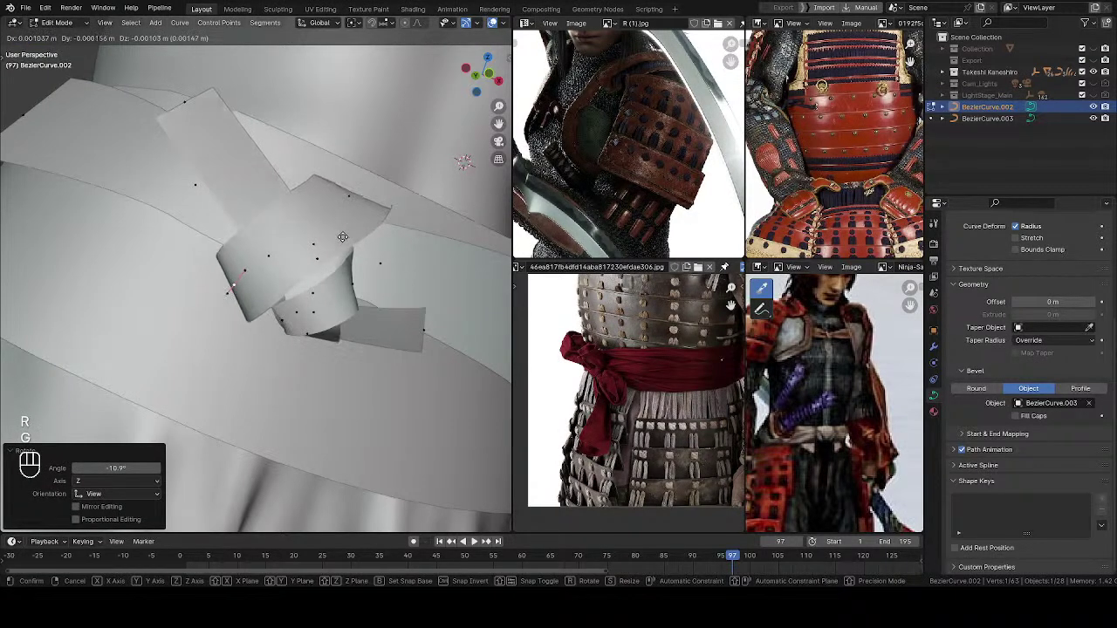
{"action": "left_click", "coordinate": [340, 237]}
{"action": "middle_click_drag", "start_coordinate": [340, 238], "coordinate": [336, 188]}
{"action": "key", "text": "g"}
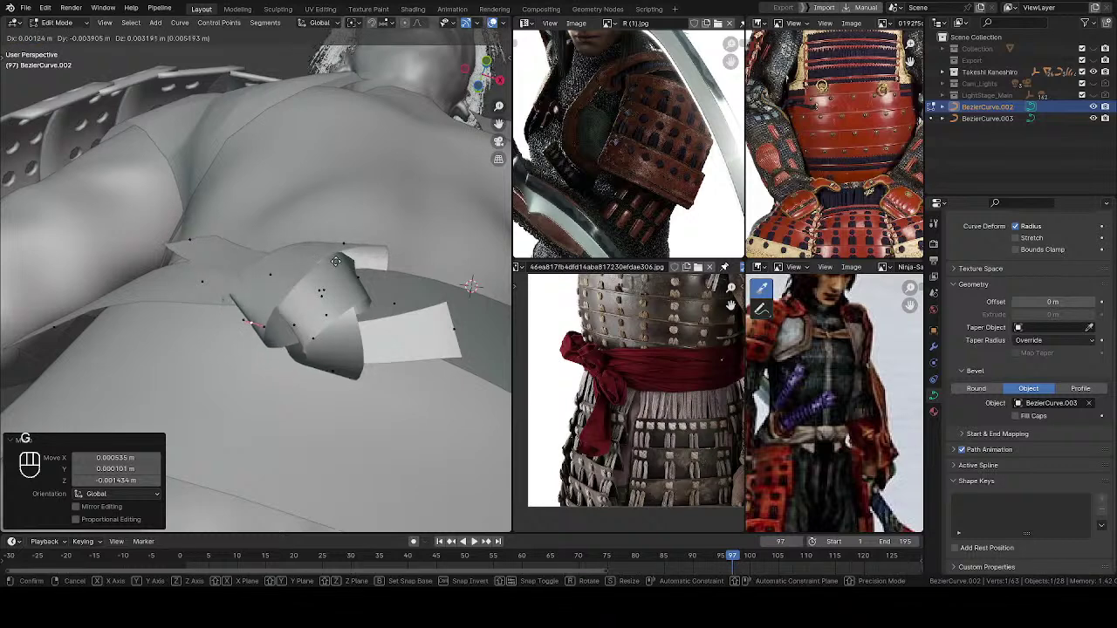
{"action": "left_click", "coordinate": [337, 261]}
{"action": "middle_click_drag", "start_coordinate": [337, 261], "coordinate": [301, 280]}
{"action": "key", "text": "r"}
{"action": "left_click", "coordinate": [312, 177]}
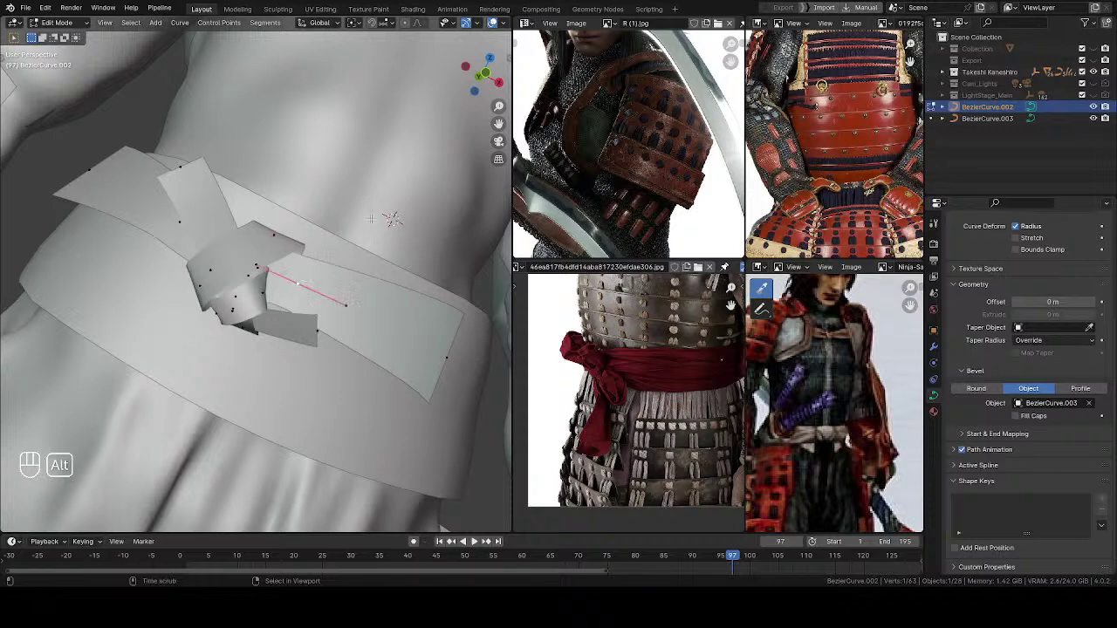
Step: Scale the radius of the sash point just right of the knot by 0.859
{"action": "left_click", "coordinate": [354, 245]}
{"action": "middle_click_drag", "start_coordinate": [355, 245], "coordinate": [314, 262]}
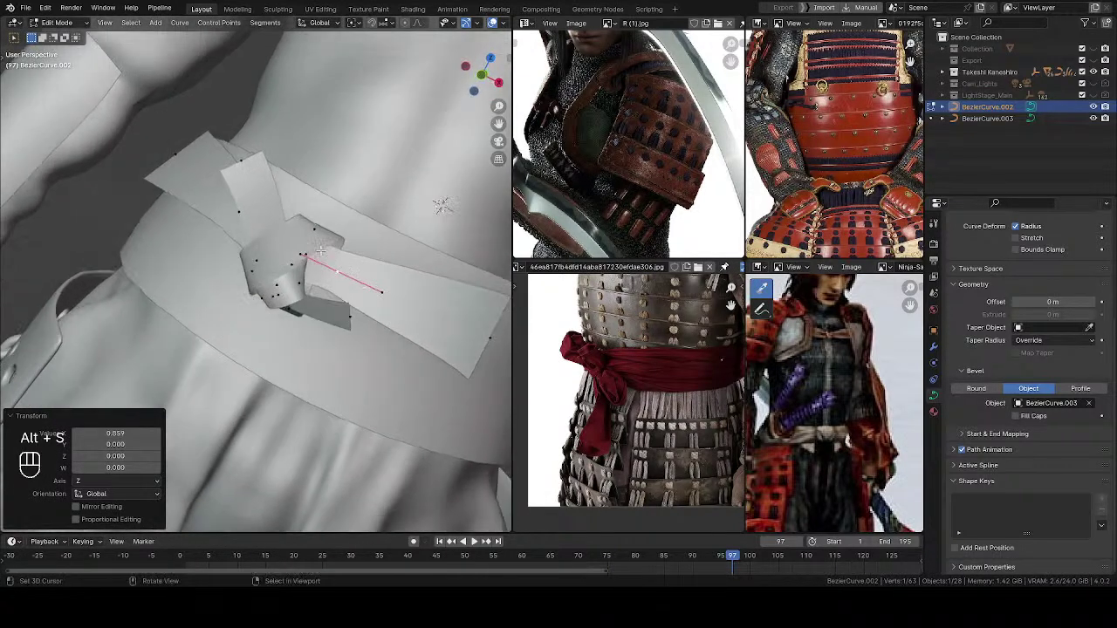
{"action": "key", "text": "g"}
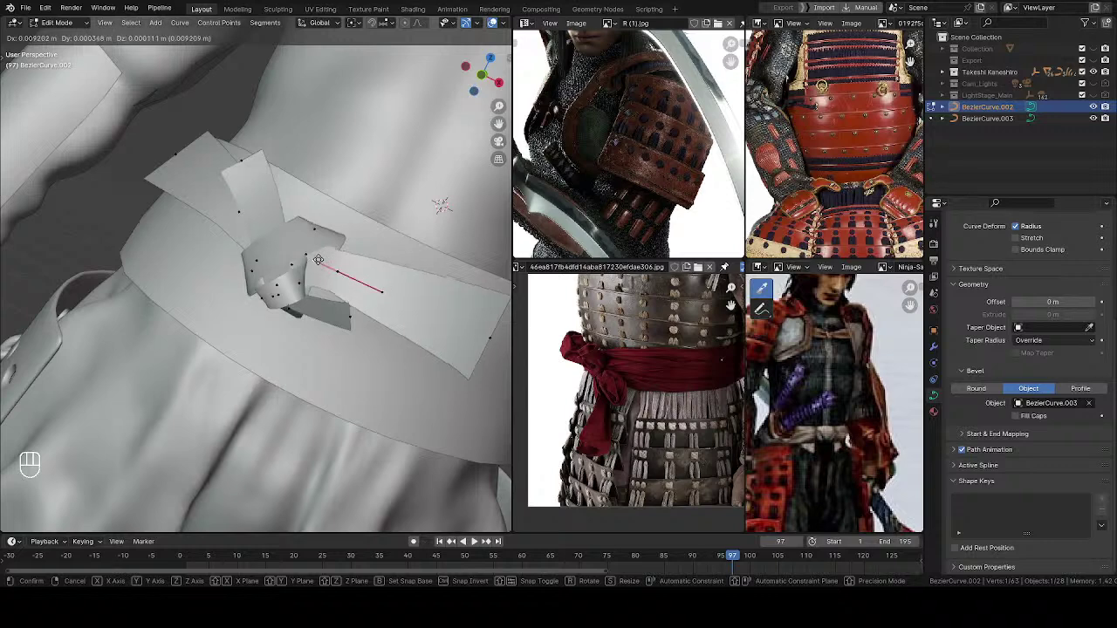
{"action": "left_click", "coordinate": [318, 257]}
{"action": "key", "text": "ctrl+z"}
Step: Extrude the short sash tail's end point back up to the upper side of the knot to start another loop
{"action": "middle_click_drag", "start_coordinate": [319, 257], "coordinate": [281, 211]}
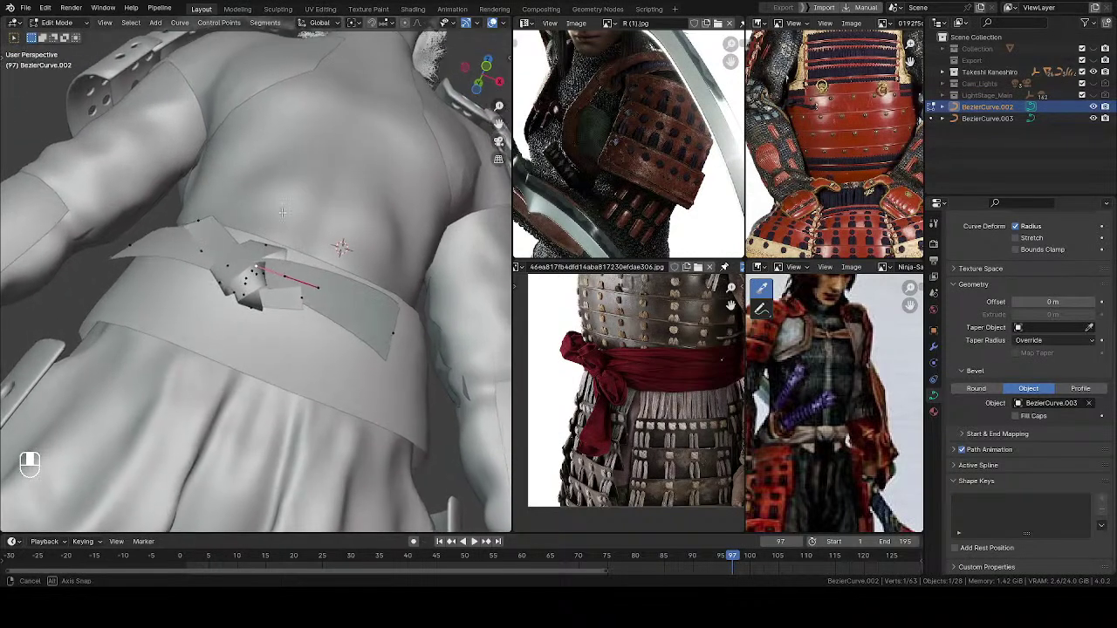
{"action": "middle_click_drag", "start_coordinate": [244, 294], "coordinate": [274, 357]}
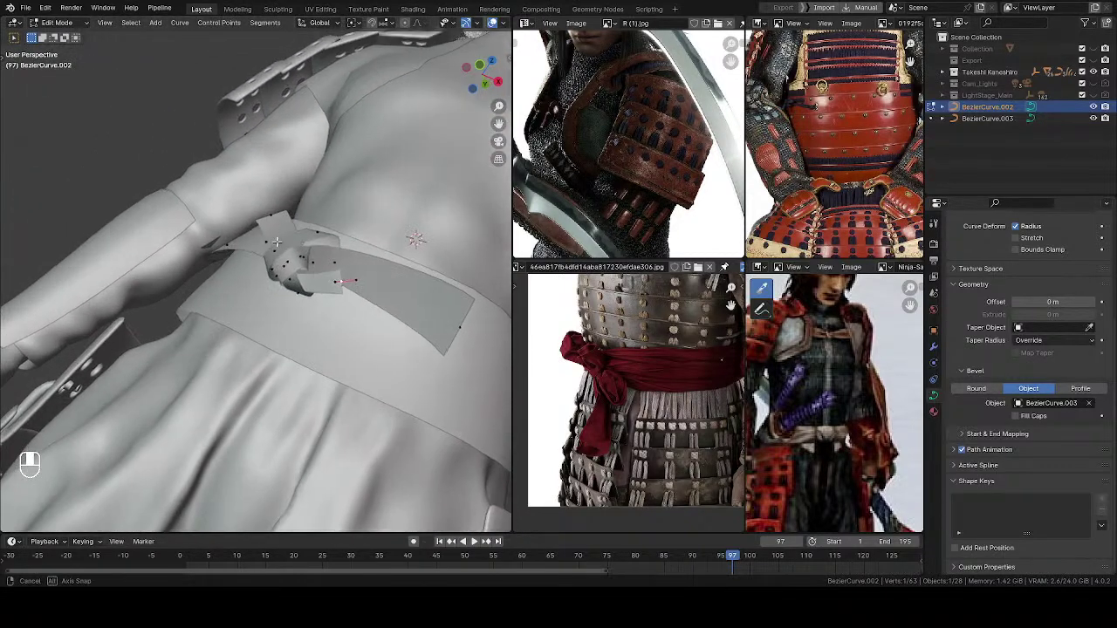
{"action": "middle_click_drag", "start_coordinate": [277, 242], "coordinate": [461, 205]}
{"action": "left_click", "coordinate": [332, 191]}
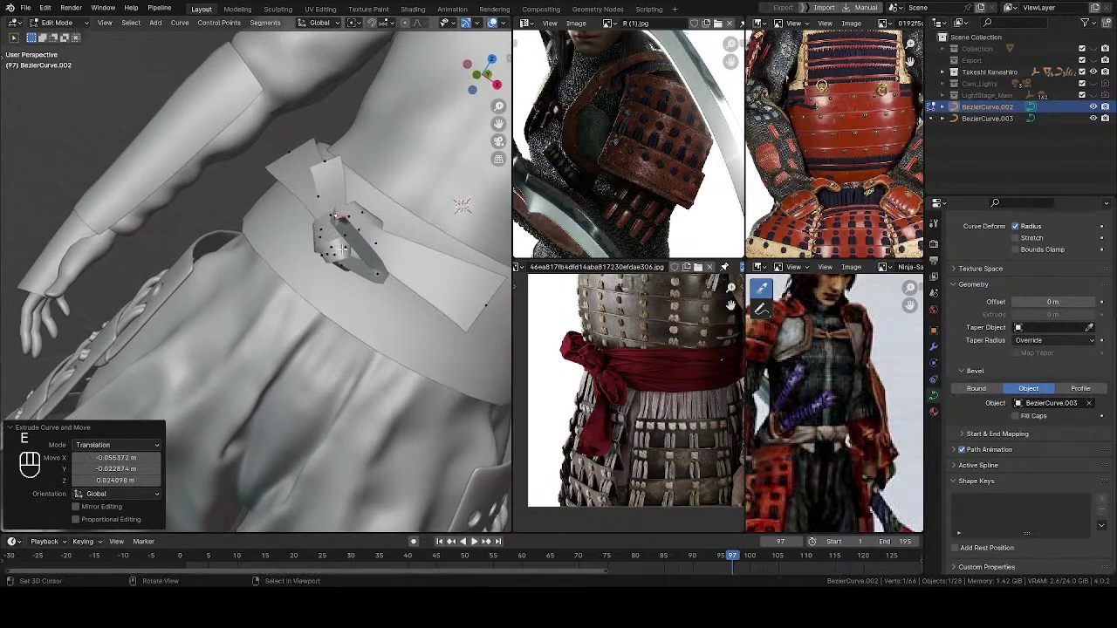
{"action": "left_click", "coordinate": [320, 183]}
Step: Tilt the point at the new loop's bend, just below the knot's outer side
{"action": "middle_click_drag", "start_coordinate": [319, 182], "coordinate": [431, 233]}
{"action": "left_click", "coordinate": [393, 264]}
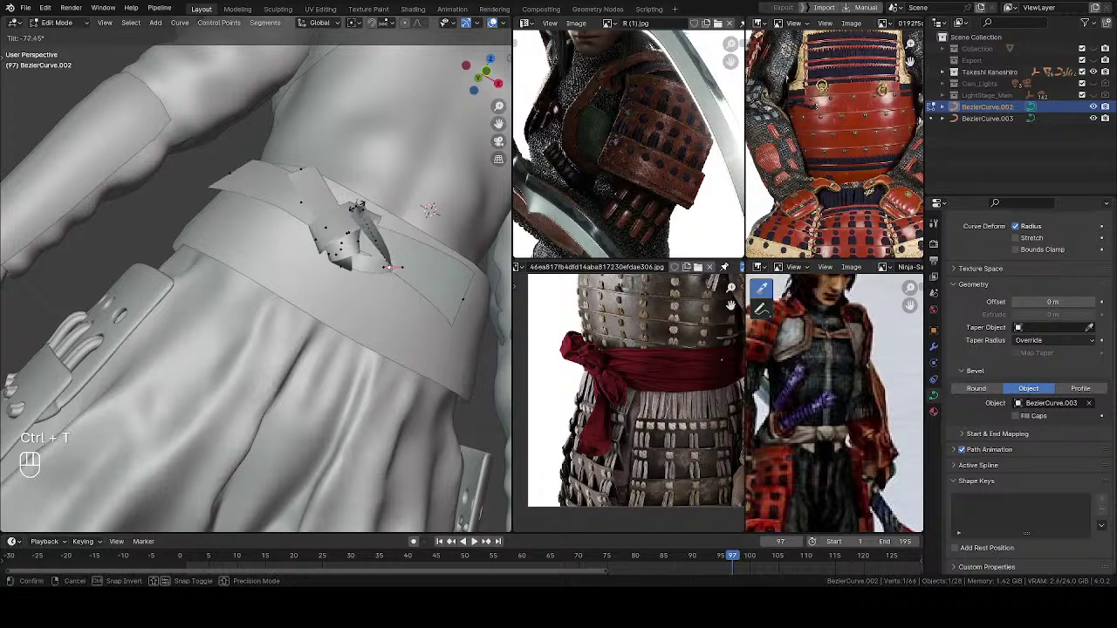
{"action": "left_click", "coordinate": [390, 267]}
{"action": "middle_click_drag", "start_coordinate": [390, 266], "coordinate": [174, 227]}
Step: Reposition the loop's bend point with three moves in a side view, then rotate it in the view
{"action": "key", "text": "g"}
{"action": "left_click", "coordinate": [372, 256]}
{"action": "key", "text": "g"}
{"action": "left_click", "coordinate": [335, 261]}
{"action": "key", "text": "g"}
{"action": "left_click", "coordinate": [410, 255]}
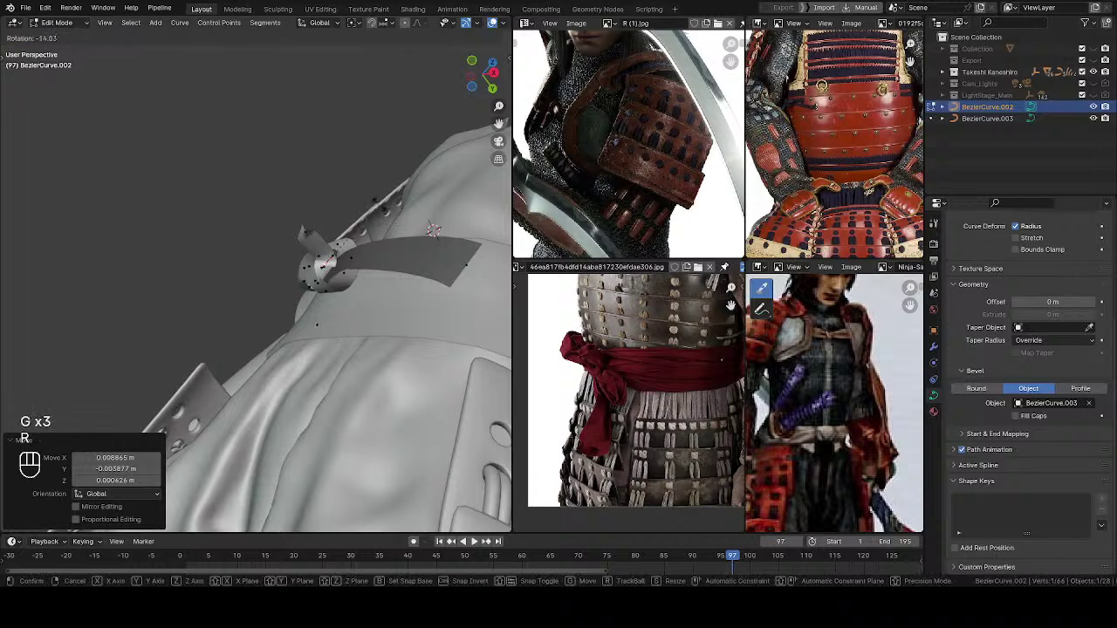
{"action": "left_click", "coordinate": [285, 219]}
Step: Rotate the sash's end point at the top of the knot by -114° in the view
{"action": "middle_click_drag", "start_coordinate": [289, 222], "coordinate": [391, 194]}
{"action": "middle_click_drag", "start_coordinate": [384, 253], "coordinate": [339, 263], "text": "shift"}
{"action": "right_click", "coordinate": [322, 220]}
{"action": "middle_click_drag", "start_coordinate": [339, 212], "coordinate": [371, 201]}
{"action": "key", "text": "r"}
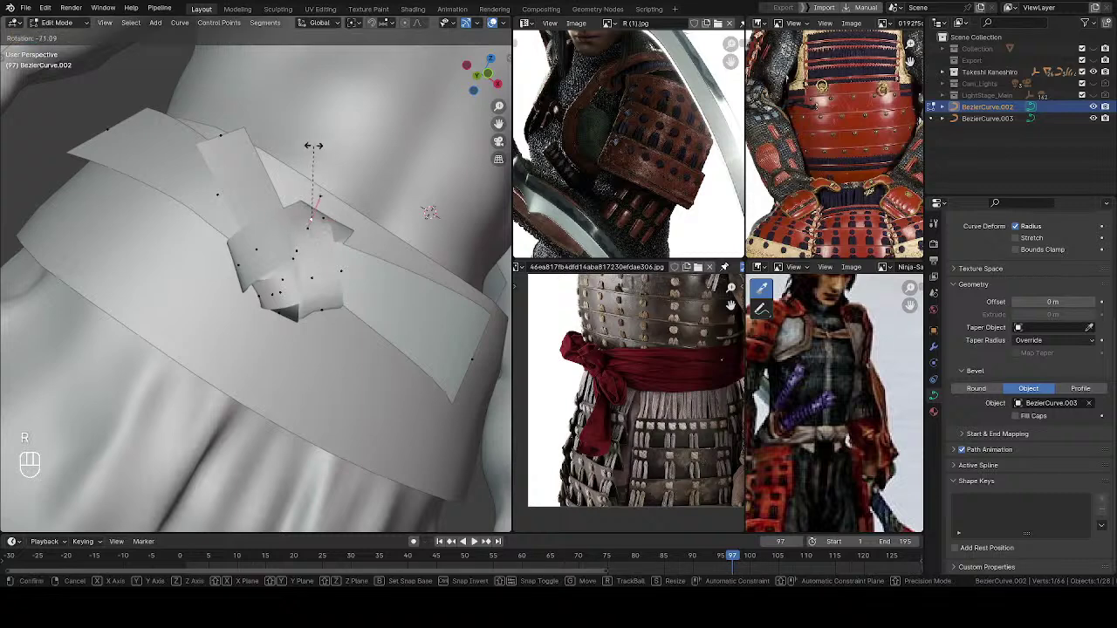
{"action": "left_click", "coordinate": [277, 179]}
Step: Move the sash's end point slightly at the top of the knot and rotate it by 16.9° in the view
{"action": "middle_click_drag", "start_coordinate": [277, 179], "coordinate": [318, 203]}
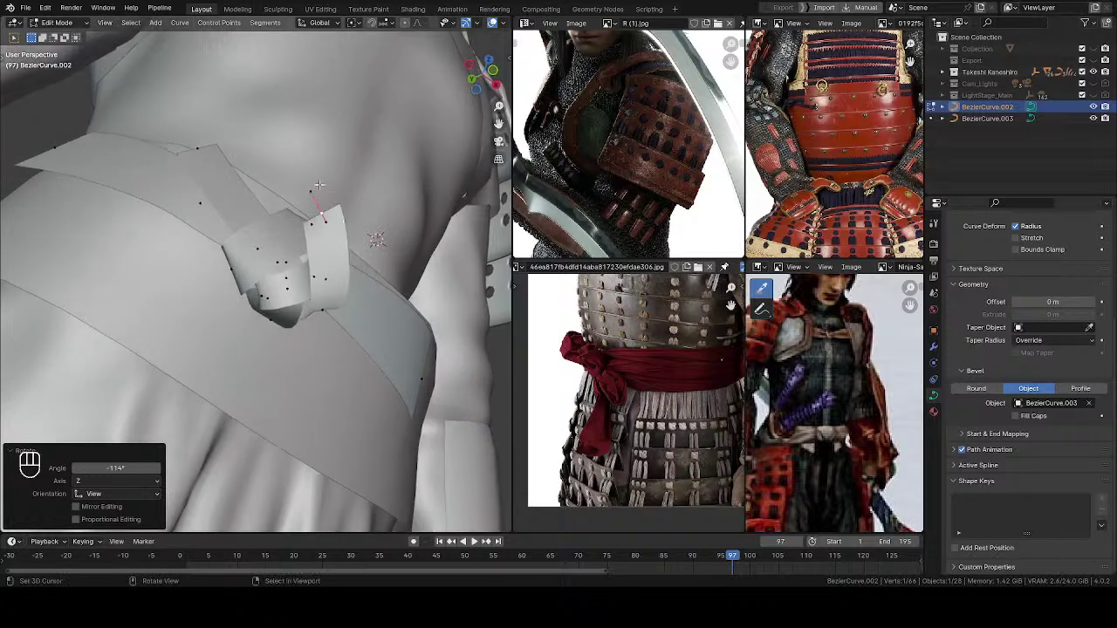
{"action": "key", "text": "g"}
{"action": "left_click", "coordinate": [316, 204]}
{"action": "key", "text": "r"}
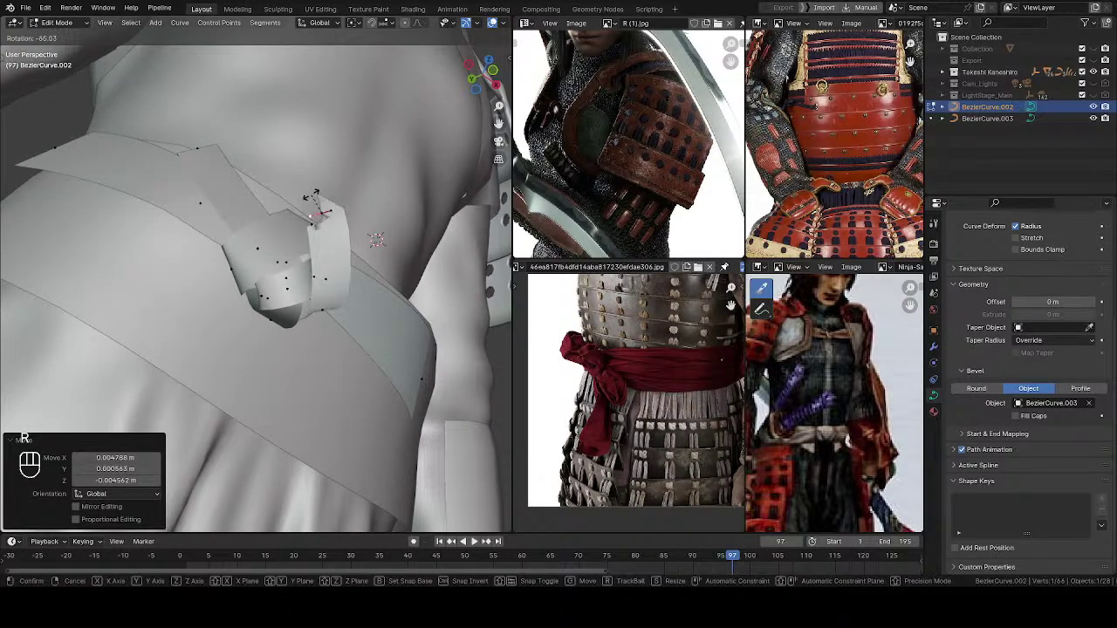
{"action": "left_click", "coordinate": [341, 198]}
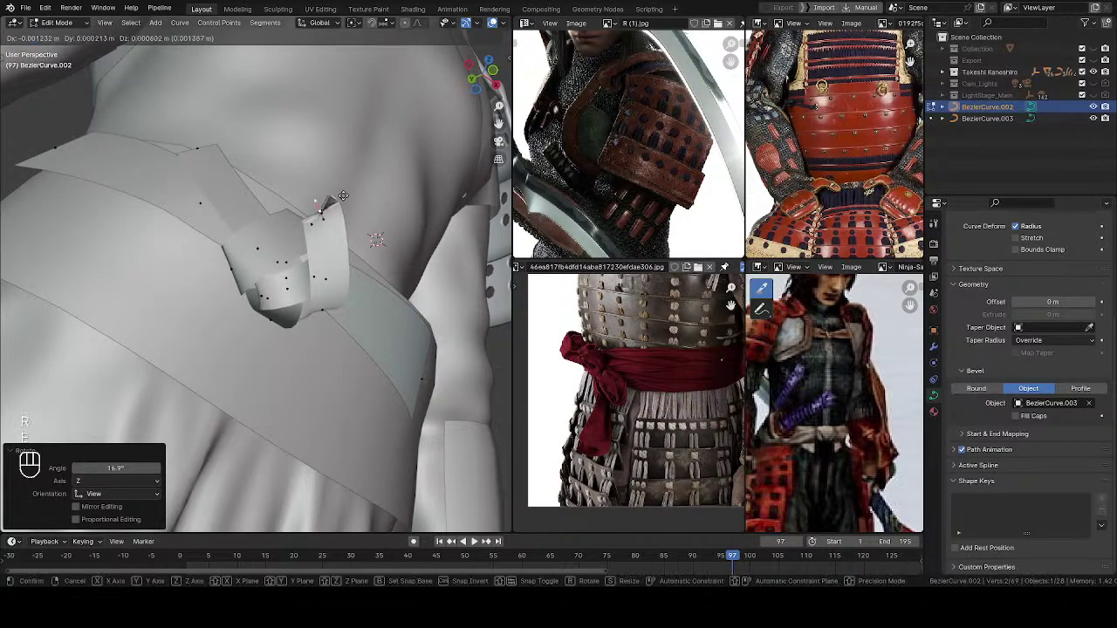
Step: Extrude the sash's end point down across the front of the knot, then rotate and move the new point
{"action": "left_click", "coordinate": [316, 215]}
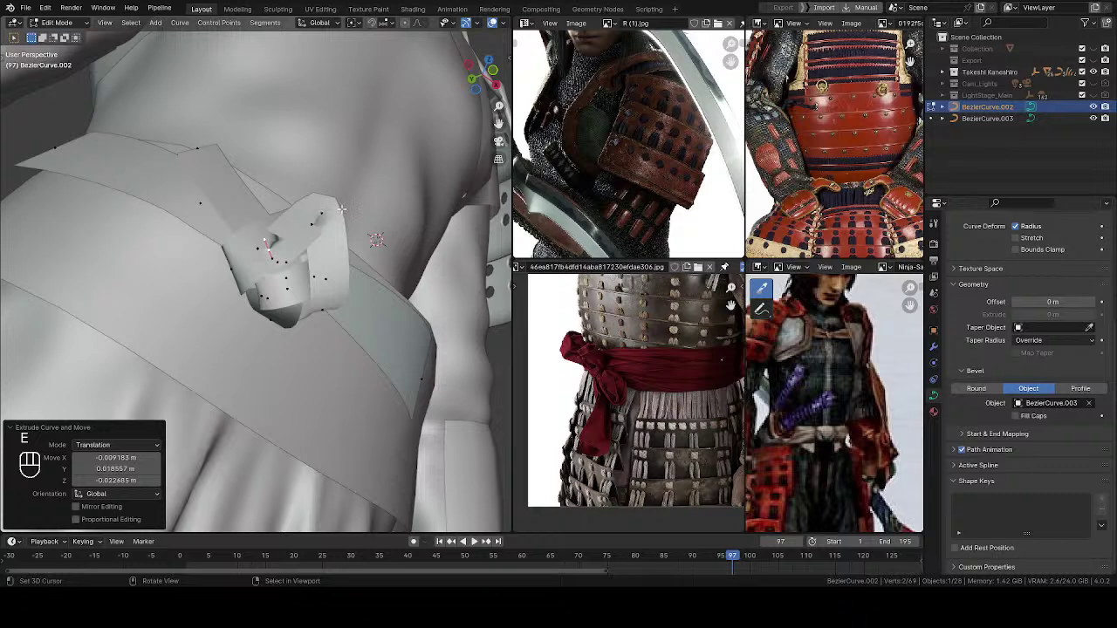
{"action": "key", "text": "r"}
{"action": "left_click", "coordinate": [242, 249]}
{"action": "middle_click_drag", "start_coordinate": [241, 249], "coordinate": [290, 254]}
{"action": "right_click_drag", "start_coordinate": [269, 250], "coordinate": [266, 264]}
Step: Move the point at the top of the loop and rotate it in the view
{"action": "right_click_drag", "start_coordinate": [322, 217], "coordinate": [316, 207]}
{"action": "left_click", "coordinate": [317, 206]}
{"action": "mouse_move", "coordinate": [316, 207]}
{"action": "middle_mouse_down"}
{"action": "mouse_move", "coordinate": [387, 214]}
{"action": "mouse_move", "coordinate": [301, 210]}
{"action": "middle_mouse_up"}
{"action": "key", "text": "r"}
{"action": "left_click", "coordinate": [347, 198]}
Step: Nudge the sash's end point in front of the knot and adjust it from another angle
{"action": "right_click_drag", "start_coordinate": [266, 266], "coordinate": [273, 258]}
{"action": "middle_click_drag", "start_coordinate": [273, 258], "coordinate": [302, 423]}
{"action": "left_click", "coordinate": [301, 210]}
Step: Tilt the loop's top point by -34.8° and rotate it in the view
{"action": "middle_click_drag", "start_coordinate": [305, 213], "coordinate": [356, 229]}
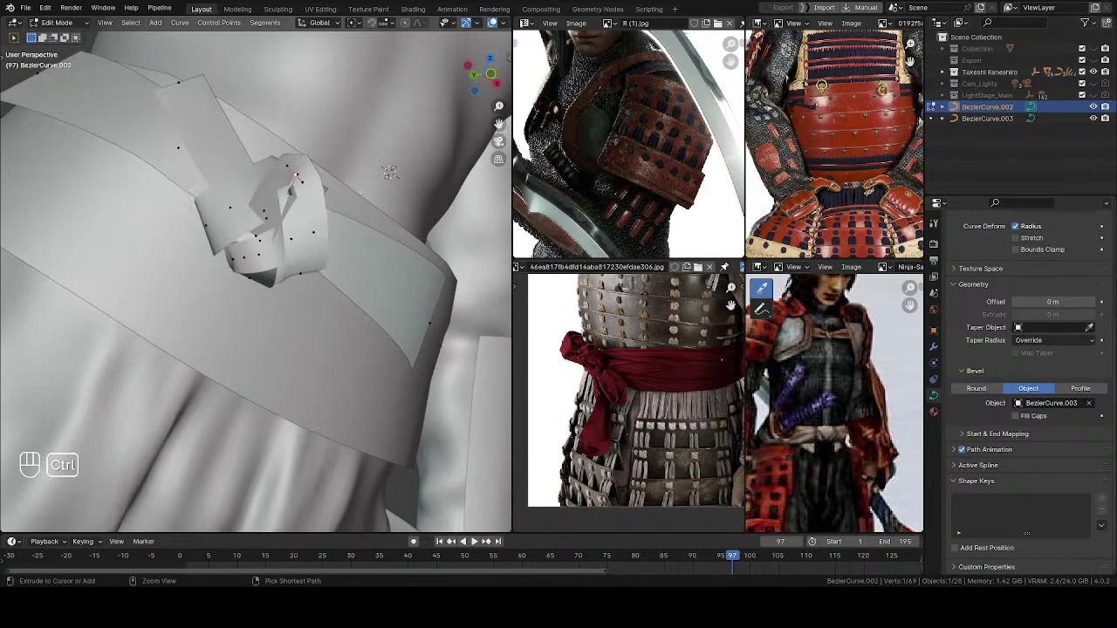
{"action": "left_click", "coordinate": [334, 159]}
{"action": "key", "text": "r"}
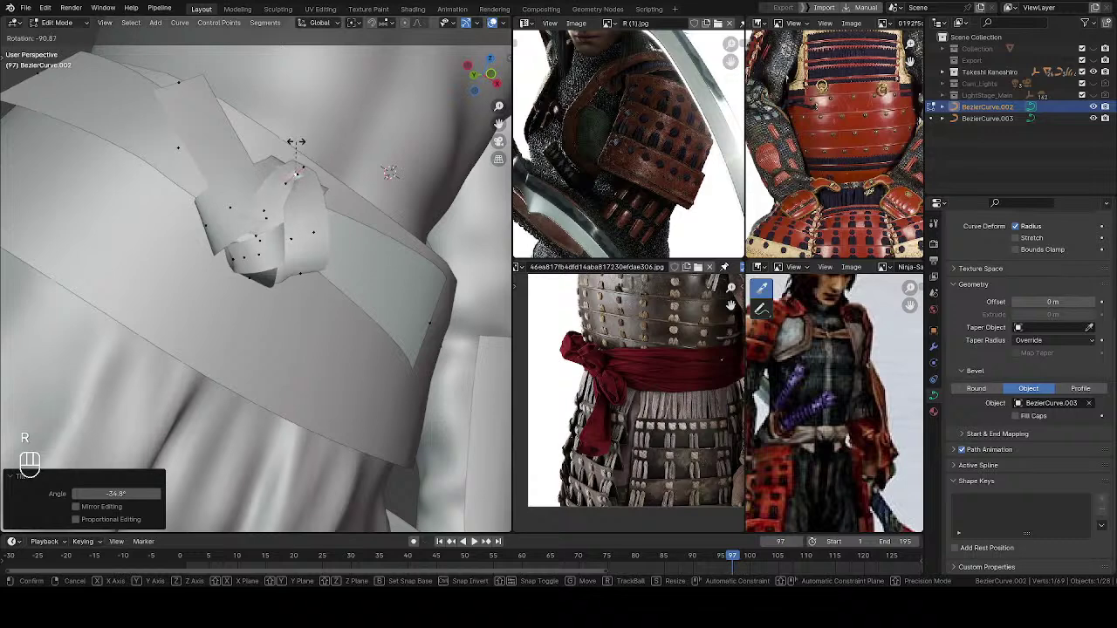
{"action": "left_click", "coordinate": [296, 141]}
Step: Rotate the sash's end point in front of the knot and move it from two views
{"action": "middle_click_drag", "start_coordinate": [298, 166], "coordinate": [325, 159]}
{"action": "left_click", "coordinate": [258, 244]}
{"action": "key", "text": "r"}
{"action": "key", "text": "g"}
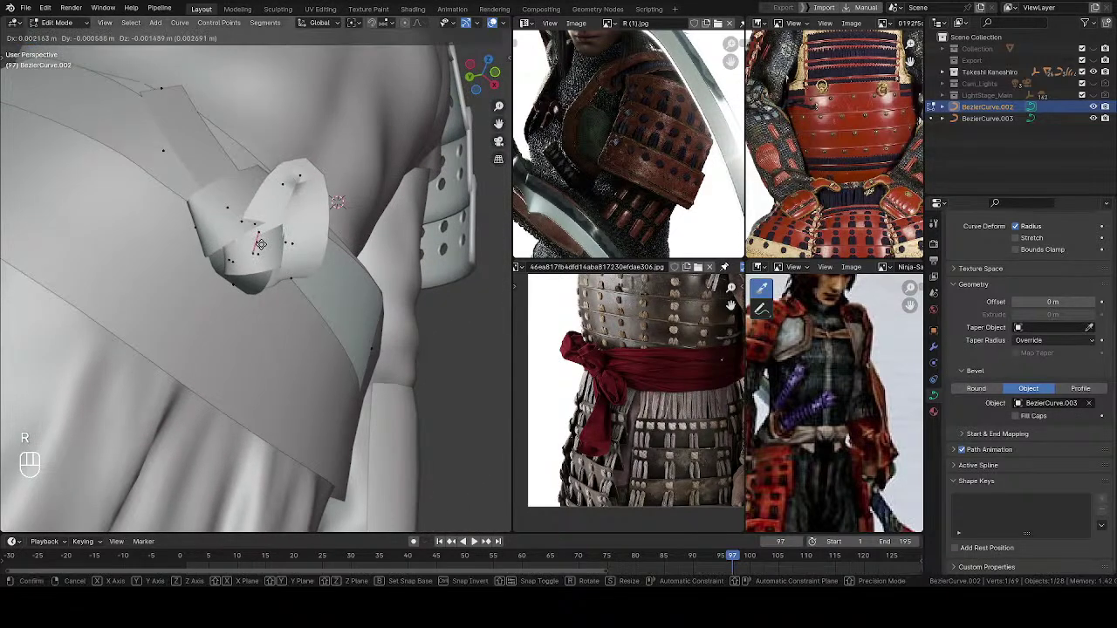
{"action": "left_click", "coordinate": [257, 242]}
{"action": "middle_click_drag", "start_coordinate": [271, 252], "coordinate": [275, 461]}
{"action": "key", "text": "g"}
{"action": "left_click", "coordinate": [281, 276]}
{"action": "middle_click_drag", "start_coordinate": [281, 276], "coordinate": [305, 265]}
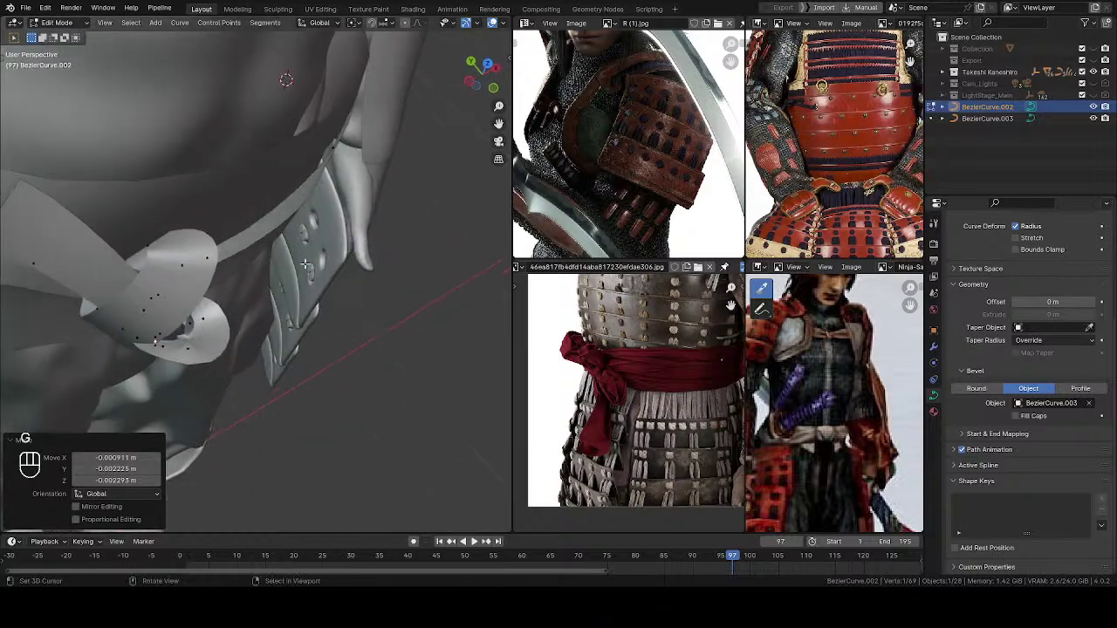
Step: Tilt the sash's end point by -30.3° and move it down below the knot to form a hanging tail
{"action": "middle_click_drag", "start_coordinate": [199, 354], "coordinate": [281, 232]}
{"action": "key", "text": "r"}
{"action": "key", "text": "Escape"}
{"action": "left_click", "coordinate": [270, 271]}
{"action": "key", "text": "g"}
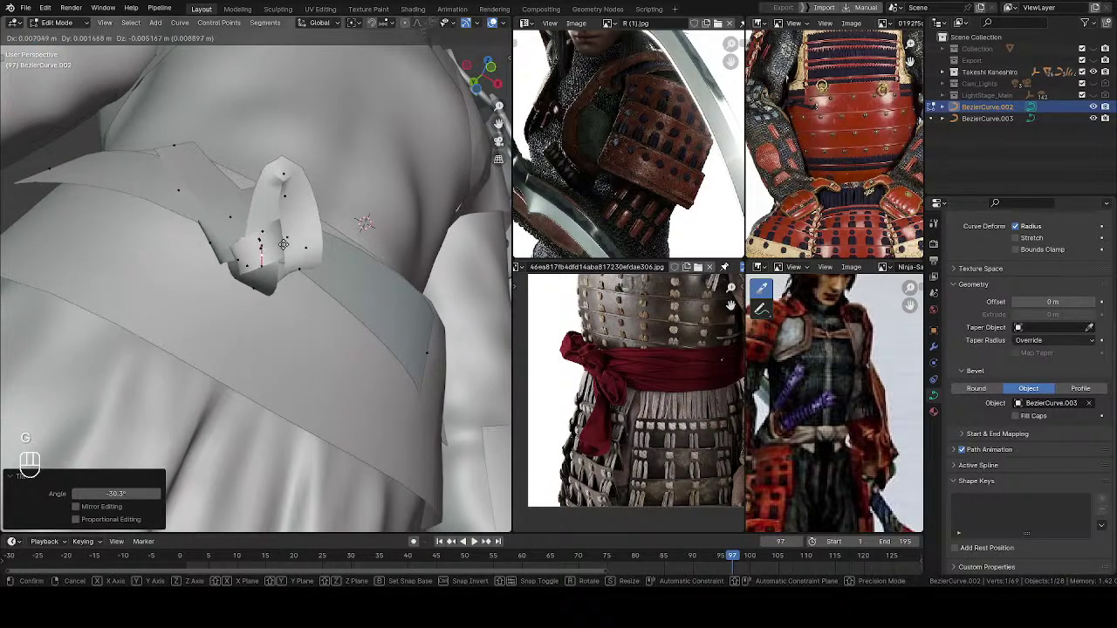
{"action": "left_click", "coordinate": [280, 335]}
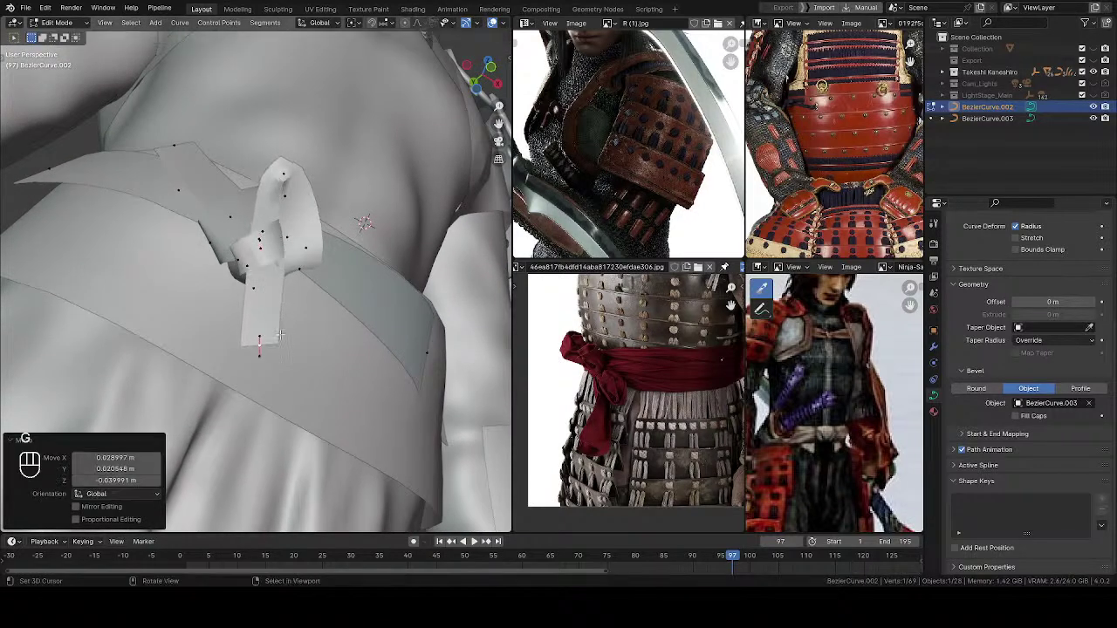
Step: Move the loop's top point down closer to the knot and tilt it
{"action": "left_click", "coordinate": [284, 173]}
{"action": "key", "text": "g"}
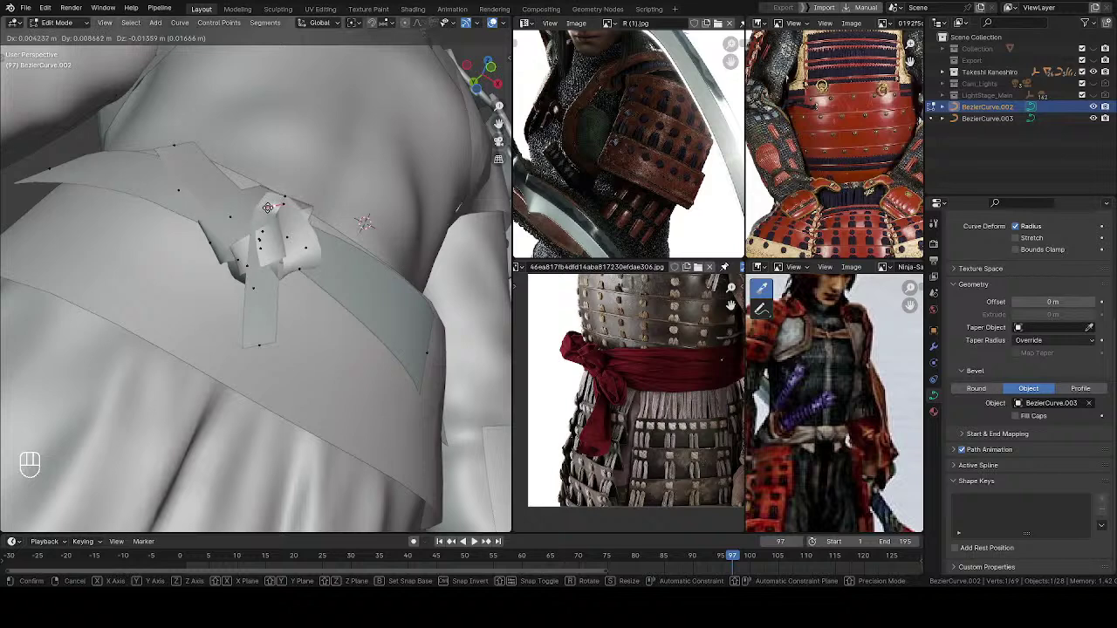
{"action": "left_click", "coordinate": [268, 207]}
{"action": "middle_click_drag", "start_coordinate": [268, 207], "coordinate": [307, 228]}
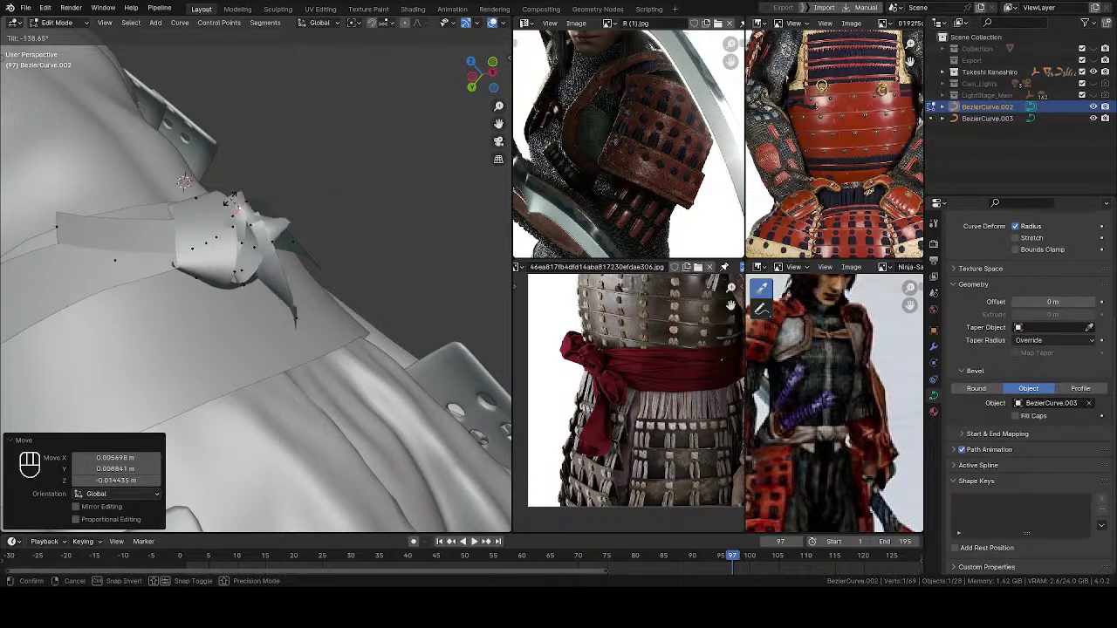
{"action": "left_click", "coordinate": [300, 217]}
Step: Tilt the hanging tail's end point, then adjust and move the sash point from a second view
{"action": "middle_click_drag", "start_coordinate": [300, 216], "coordinate": [382, 276]}
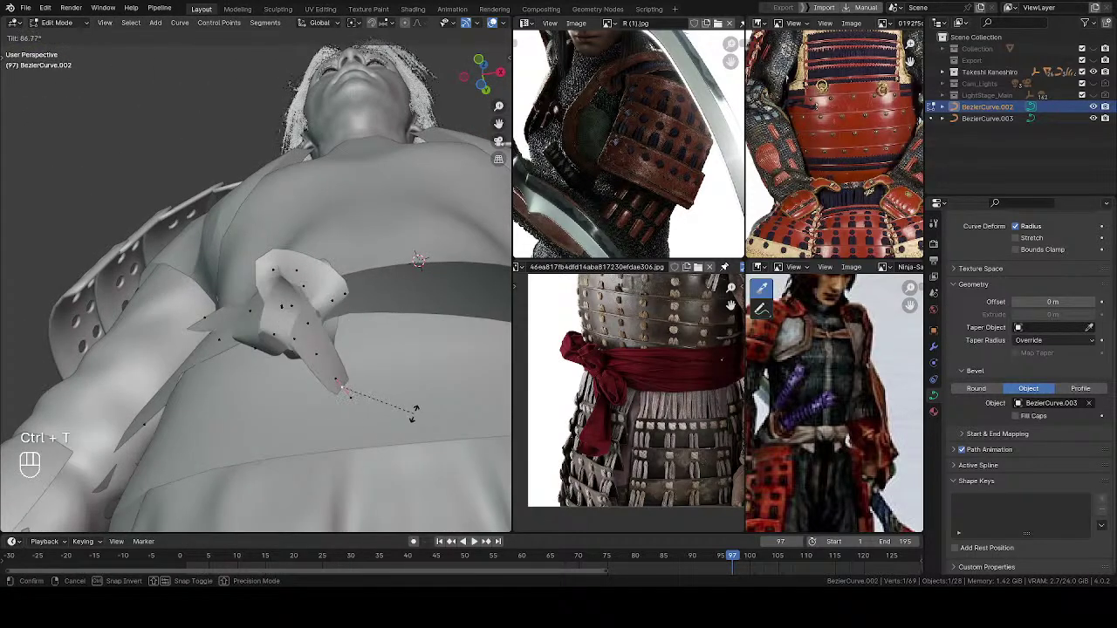
{"action": "left_click", "coordinate": [396, 391]}
{"action": "middle_click_drag", "start_coordinate": [396, 392], "coordinate": [380, 284]}
{"action": "left_click", "coordinate": [308, 297]}
{"action": "key", "text": "g"}
{"action": "left_click", "coordinate": [304, 319]}
Step: Select the hanging tail's end point together with the upper loop point it runs from
{"action": "middle_click_drag", "start_coordinate": [379, 284], "coordinate": [354, 249], "text": "shift"}
{"action": "right_click", "coordinate": [409, 379]}
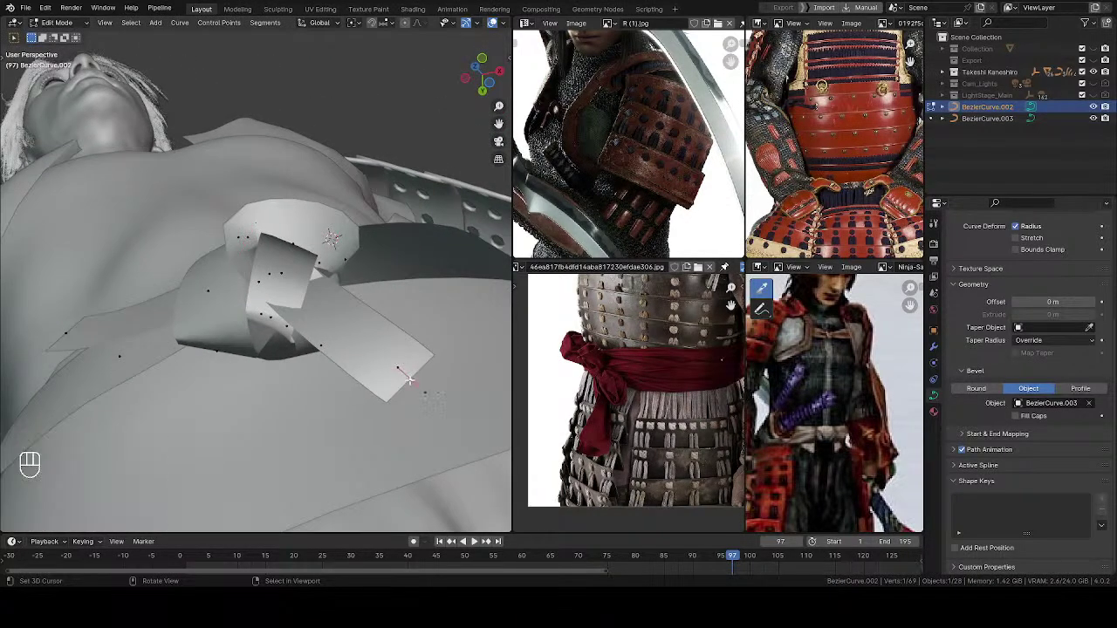
{"action": "middle_click_drag", "start_coordinate": [324, 284], "coordinate": [292, 258]}
{"action": "key", "text": "ctrl+z"}
{"action": "key", "text": "w"}
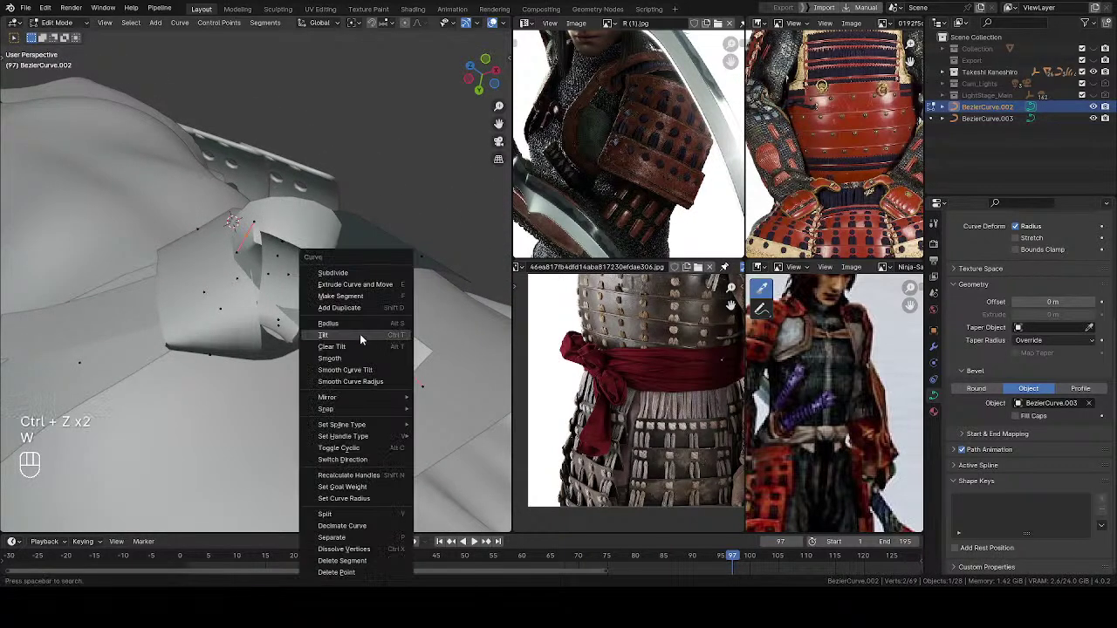
{"action": "left_click", "coordinate": [349, 286]}
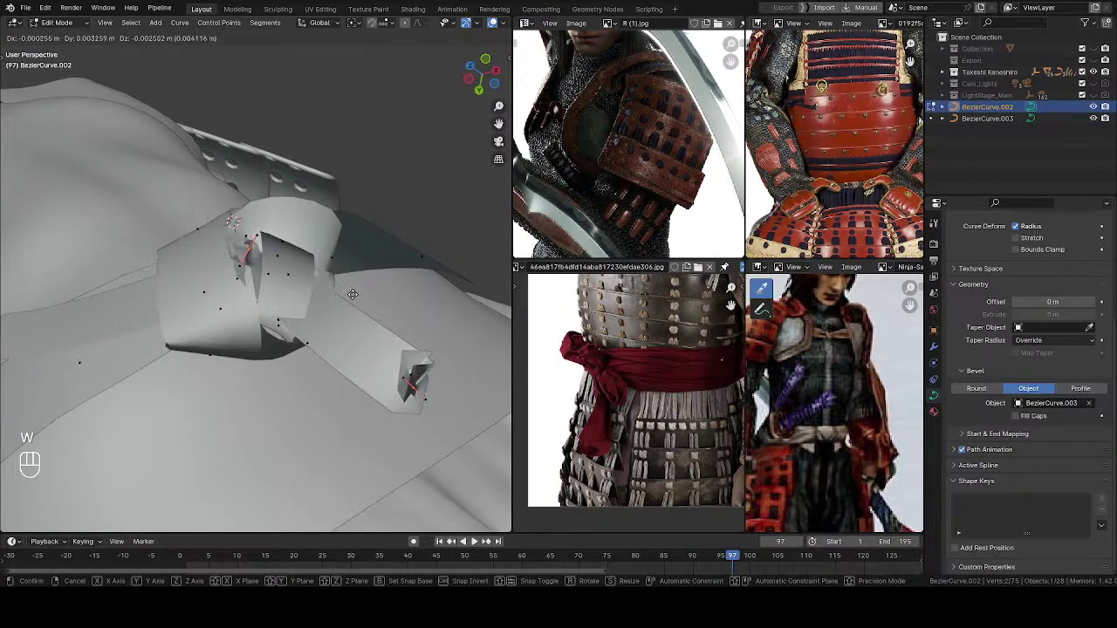
{"action": "key", "text": "Escape"}
{"action": "key", "text": "ctrl+z"}
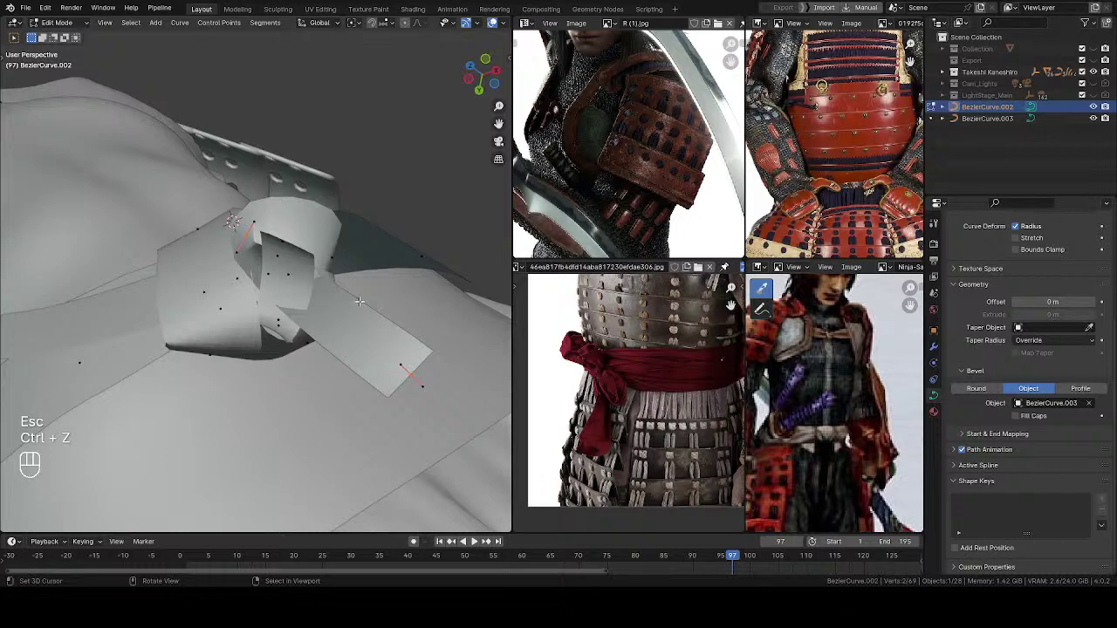
Step: Subdivide the segment between the upper loop point and the hanging tail's end, then clear the selection
{"action": "key", "text": "w"}
{"action": "left_click", "coordinate": [332, 277]}
{"action": "key", "text": "alt+a"}
Step: Move the hanging tail's new middle point slightly toward the knot and adjust its radius
{"action": "middle_click_drag", "start_coordinate": [320, 295], "coordinate": [289, 317]}
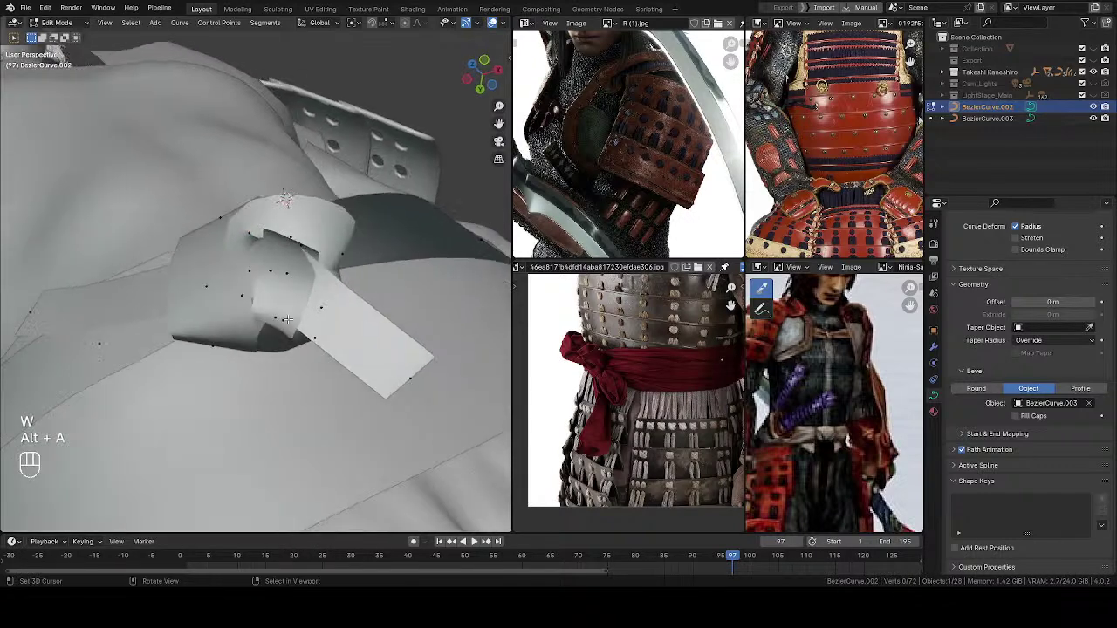
{"action": "right_click_drag", "start_coordinate": [324, 306], "coordinate": [310, 303]}
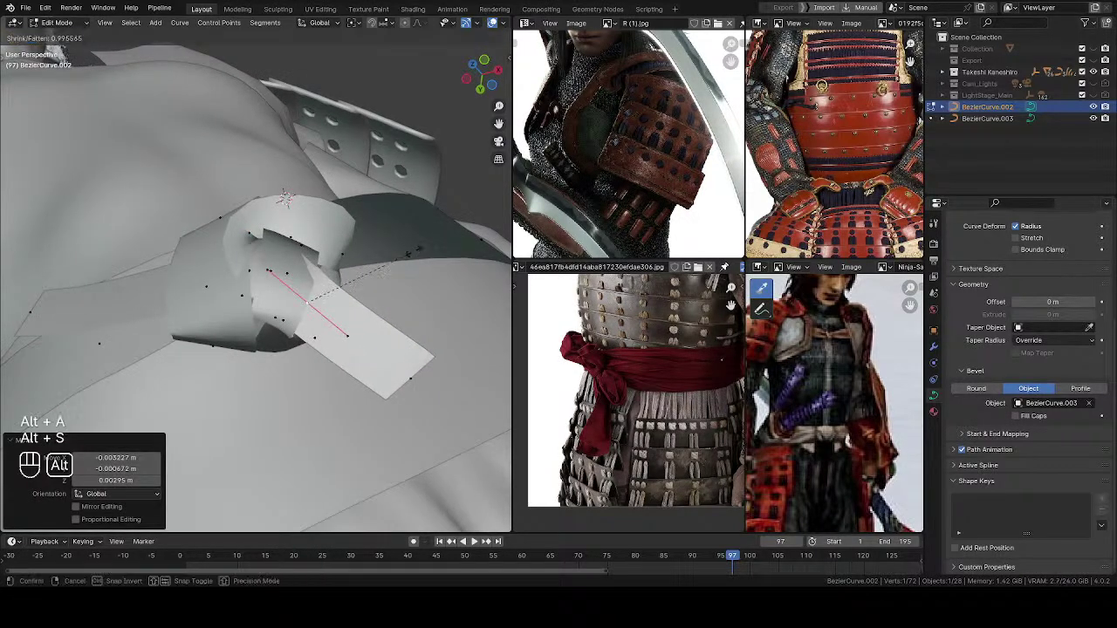
{"action": "left_click", "coordinate": [373, 271]}
Step: Shift the point at the upper fold of the knot slightly from a side angle
{"action": "middle_click_drag", "start_coordinate": [365, 273], "coordinate": [336, 267]}
{"action": "right_click_drag", "start_coordinate": [249, 230], "coordinate": [256, 234]}
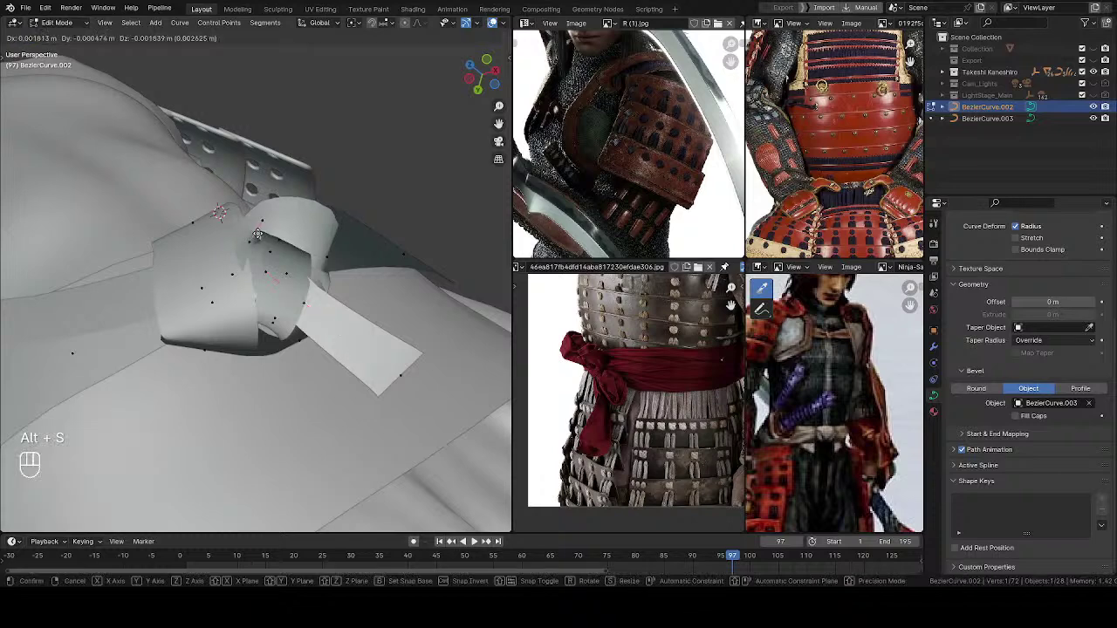
{"action": "left_click_drag", "start_coordinate": [249, 225], "coordinate": [251, 227]}
Step: Tilt the point at the knot's upper fold from two views, applying 48.6° in the second adjustment
{"action": "middle_click_drag", "start_coordinate": [250, 227], "coordinate": [331, 262]}
{"action": "left_click", "coordinate": [329, 265]}
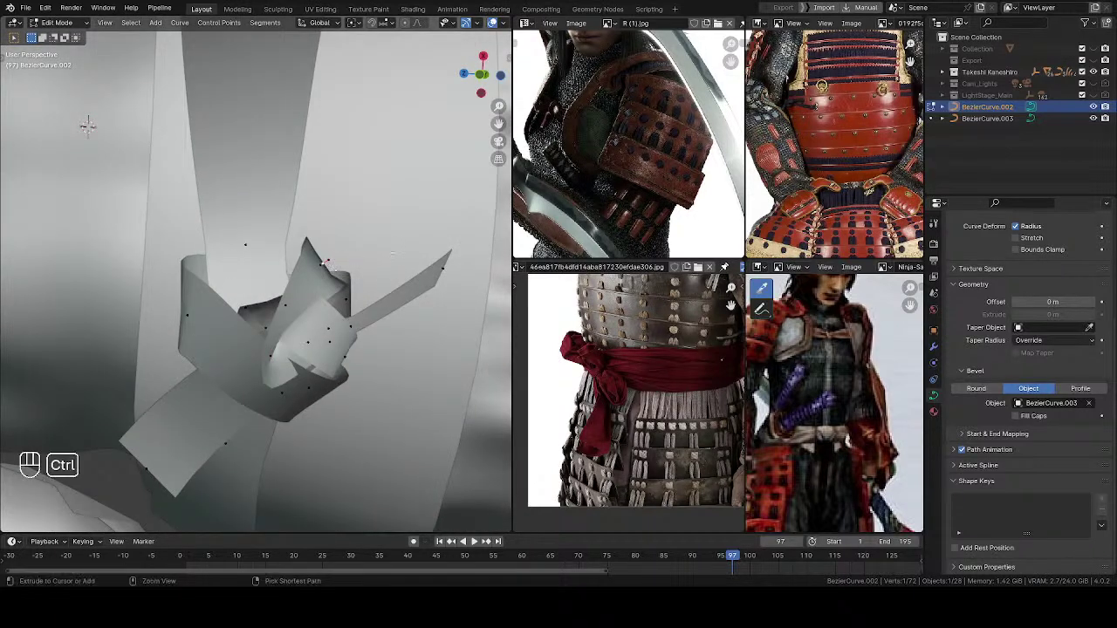
{"action": "key", "text": "ctrl+t"}
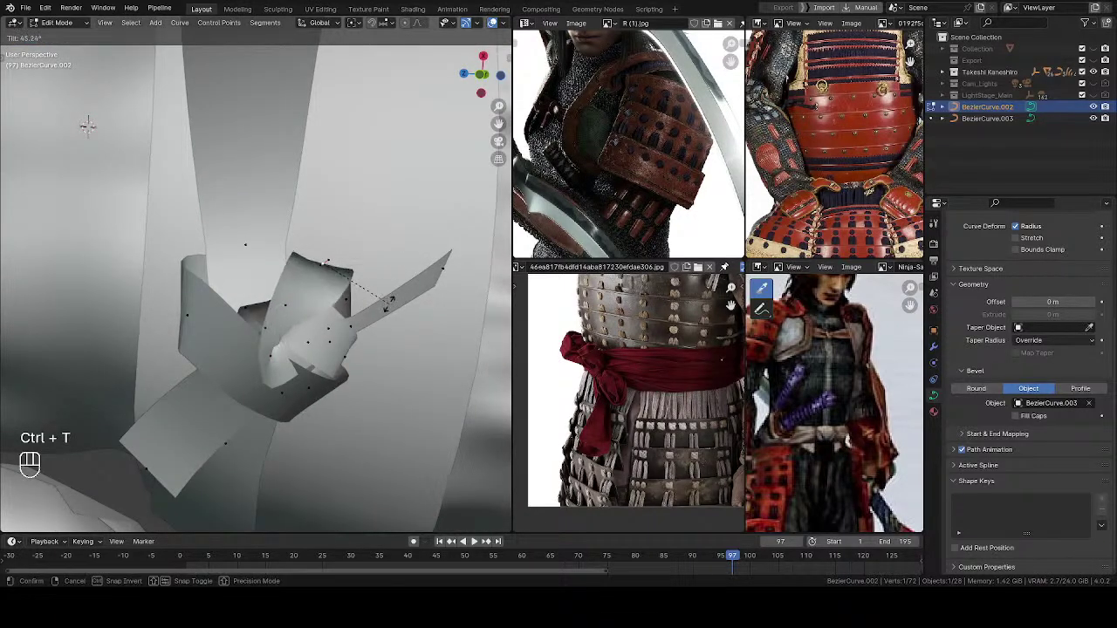
{"action": "left_click", "coordinate": [389, 315]}
{"action": "middle_click_drag", "start_coordinate": [384, 312], "coordinate": [329, 283]}
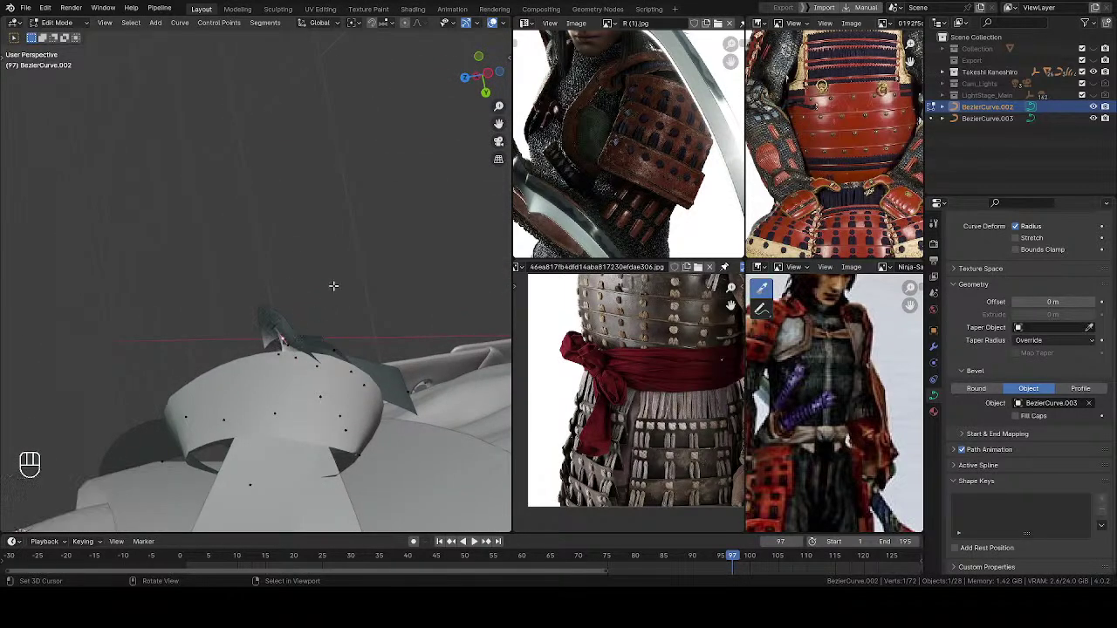
{"action": "left_click", "coordinate": [321, 341]}
{"action": "middle_click_drag", "start_coordinate": [321, 340], "coordinate": [195, 427]}
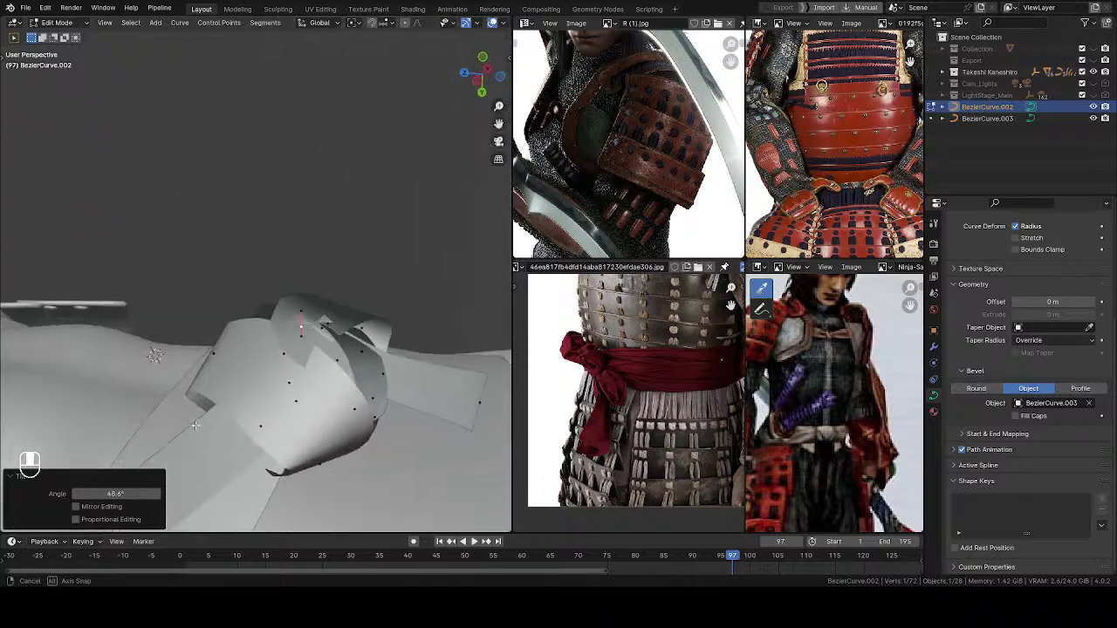
{"action": "key", "text": "g"}
{"action": "left_click", "coordinate": [350, 358]}
{"action": "key", "text": "ctrl+z"}
Step: Scale the upper fold point's handles by 1.700 and reduce its radius
{"action": "middle_click_drag", "start_coordinate": [350, 358], "coordinate": [277, 248]}
{"action": "key", "text": "s"}
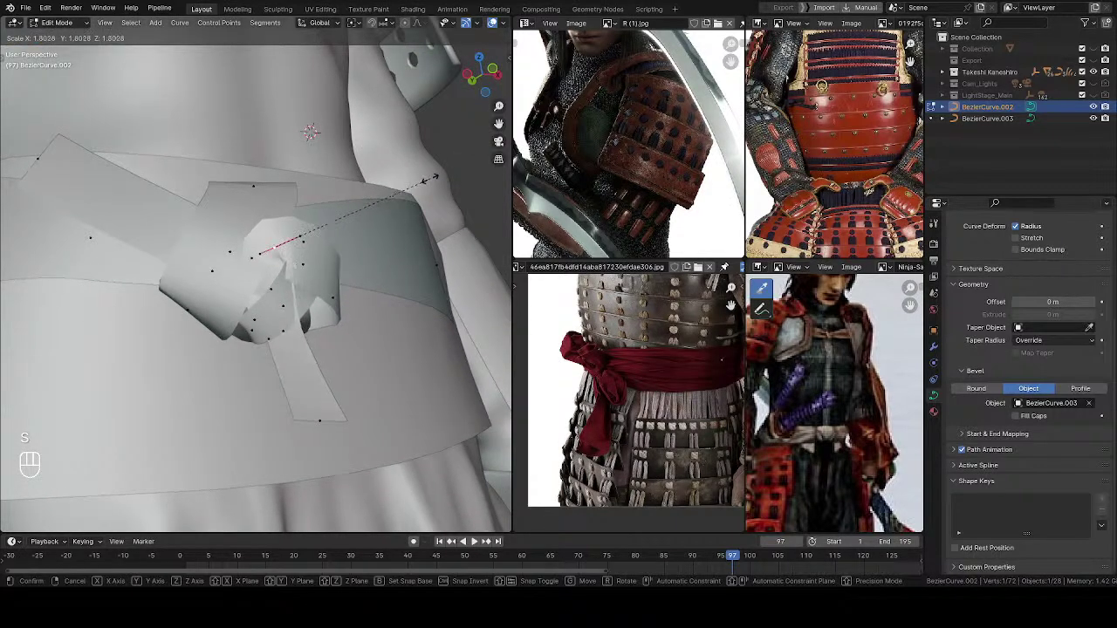
{"action": "left_click", "coordinate": [422, 188]}
{"action": "key", "text": "alt+s"}
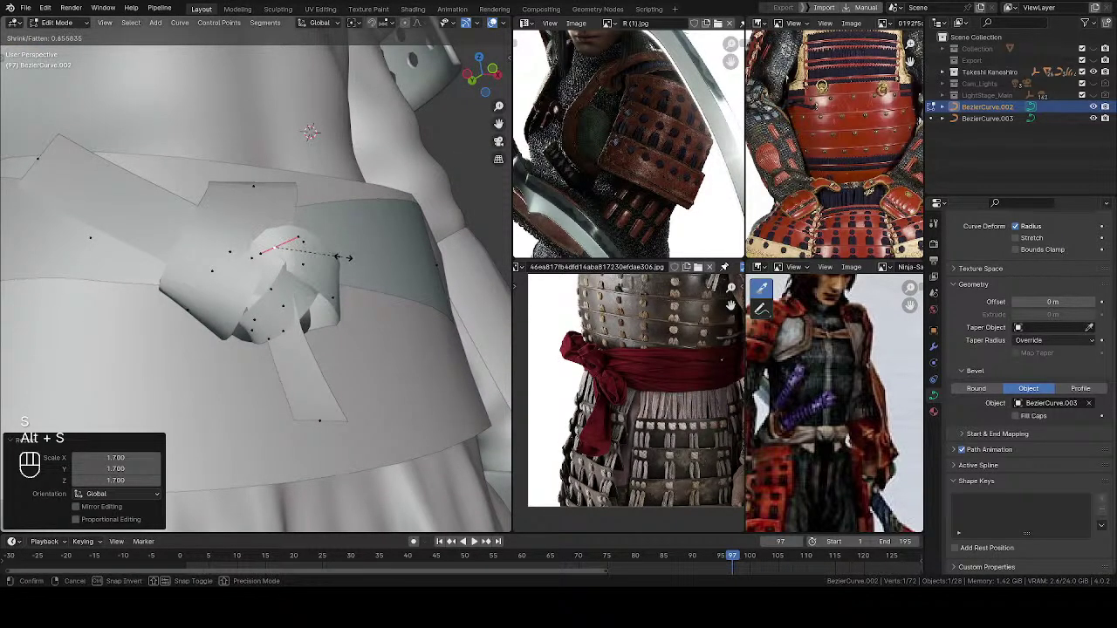
{"action": "left_click", "coordinate": [305, 285]}
Step: Tilt the hanging tail's middle point from below, then clear the selection
{"action": "middle_click_drag", "start_coordinate": [301, 262], "coordinate": [305, 376]}
{"action": "middle_click_drag", "start_coordinate": [325, 419], "coordinate": [316, 254]}
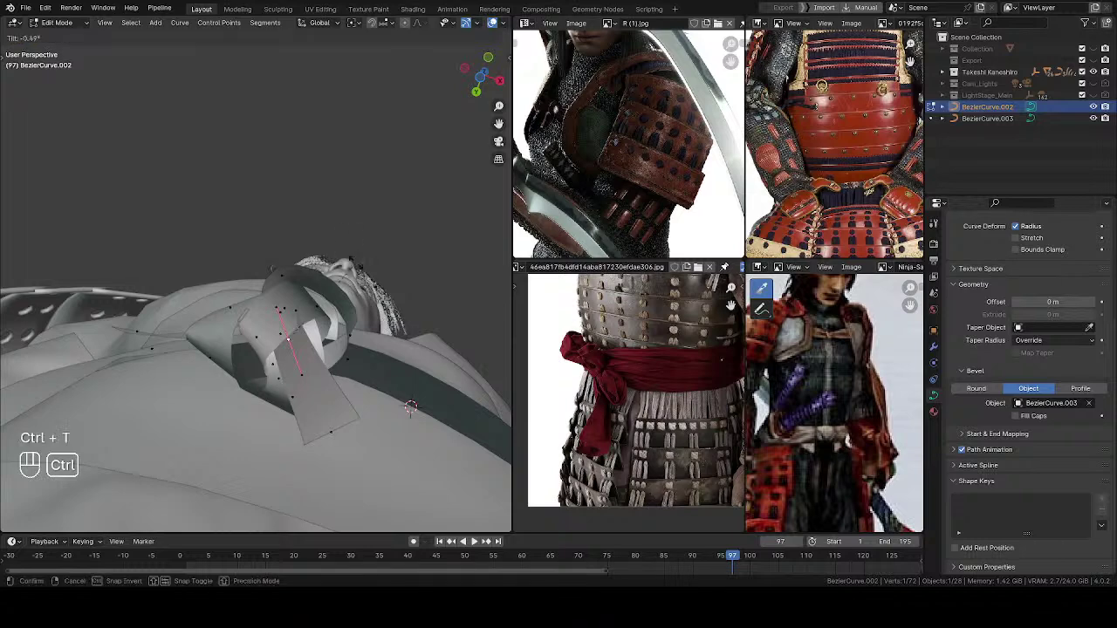
{"action": "left_click", "coordinate": [410, 408]}
{"action": "key", "text": "alt+a"}
{"action": "middle_click_drag", "start_coordinate": [367, 375], "coordinate": [332, 399]}
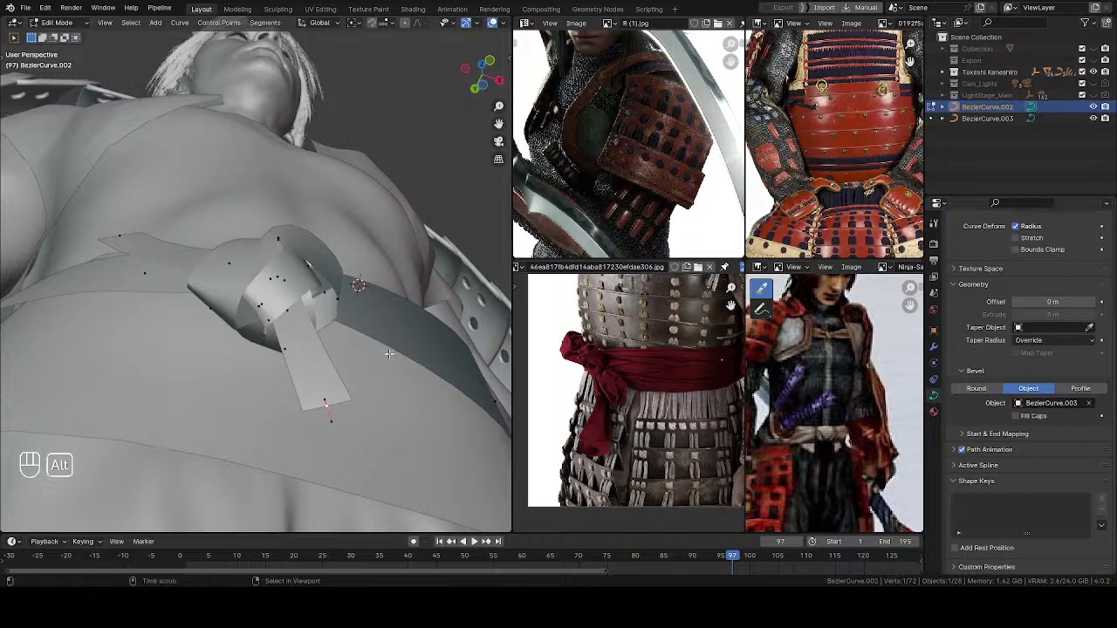
Step: Rotate the hanging tail's end point and reposition it from a changed viewing angle
{"action": "left_click", "coordinate": [410, 299]}
{"action": "middle_click_drag", "start_coordinate": [410, 299], "coordinate": [343, 309]}
{"action": "key", "text": "r"}
{"action": "left_click", "coordinate": [371, 300]}
{"action": "left_click", "coordinate": [366, 358]}
{"action": "key", "text": "g"}
{"action": "left_click", "coordinate": [345, 316]}
{"action": "key", "text": "g"}
{"action": "left_click", "coordinate": [386, 407]}
Step: Refine the rotation of the selected tail point from two further viewing angles
{"action": "middle_click_drag", "start_coordinate": [387, 407], "coordinate": [400, 353]}
{"action": "key", "text": "r"}
{"action": "left_click", "coordinate": [380, 305]}
{"action": "middle_click_drag", "start_coordinate": [380, 306], "coordinate": [175, 250]}
{"action": "left_click", "coordinate": [299, 291]}
{"action": "key", "text": "r"}
{"action": "left_click", "coordinate": [359, 254]}
Step: Subdivide the segment between two neighbouring points of the knot's front loop and raise a point on the loop's upper edge
{"action": "left_click", "coordinate": [322, 295], "text": "shift"}
{"action": "middle_click_drag", "start_coordinate": [319, 298], "coordinate": [280, 261]}
{"action": "left_click", "coordinate": [248, 274]}
{"action": "right_click_drag", "start_coordinate": [286, 241], "coordinate": [295, 210]}
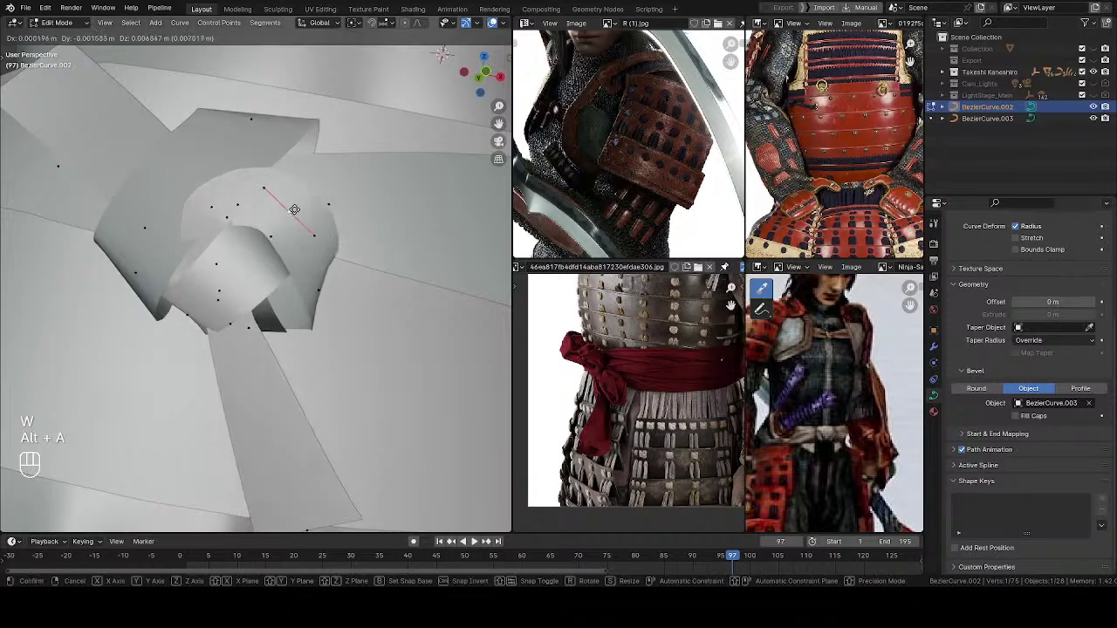
{"action": "left_click_drag", "start_coordinate": [280, 186], "coordinate": [284, 192]}
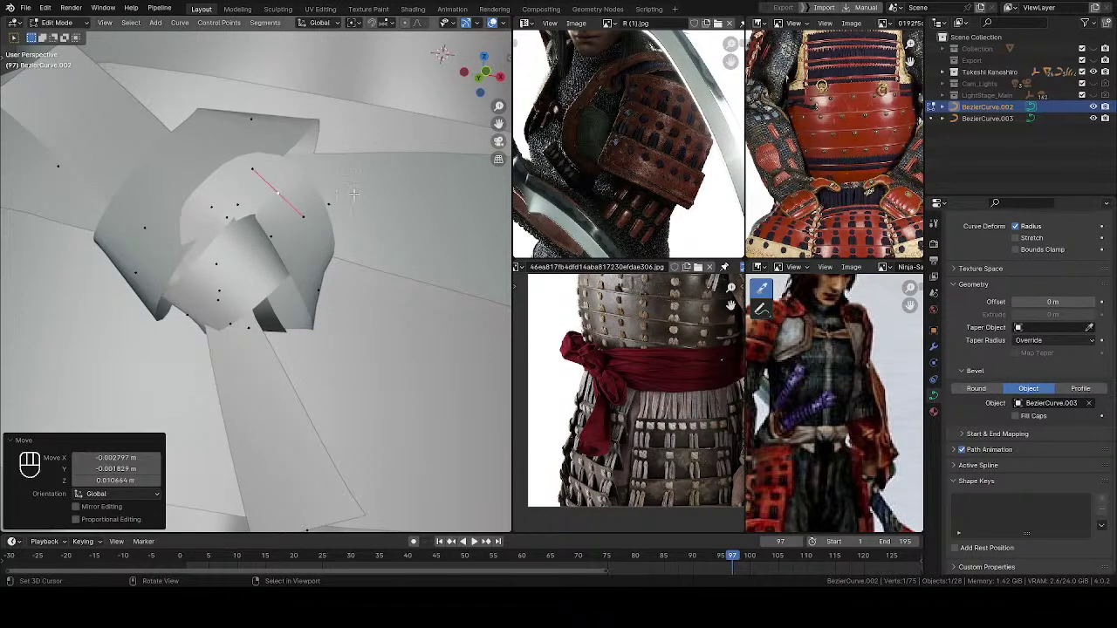
Step: Rotate the front loop's upper point by -29.7° and rescale its handles
{"action": "key", "text": "r"}
{"action": "left_click", "coordinate": [332, 175]}
{"action": "key", "text": "s"}
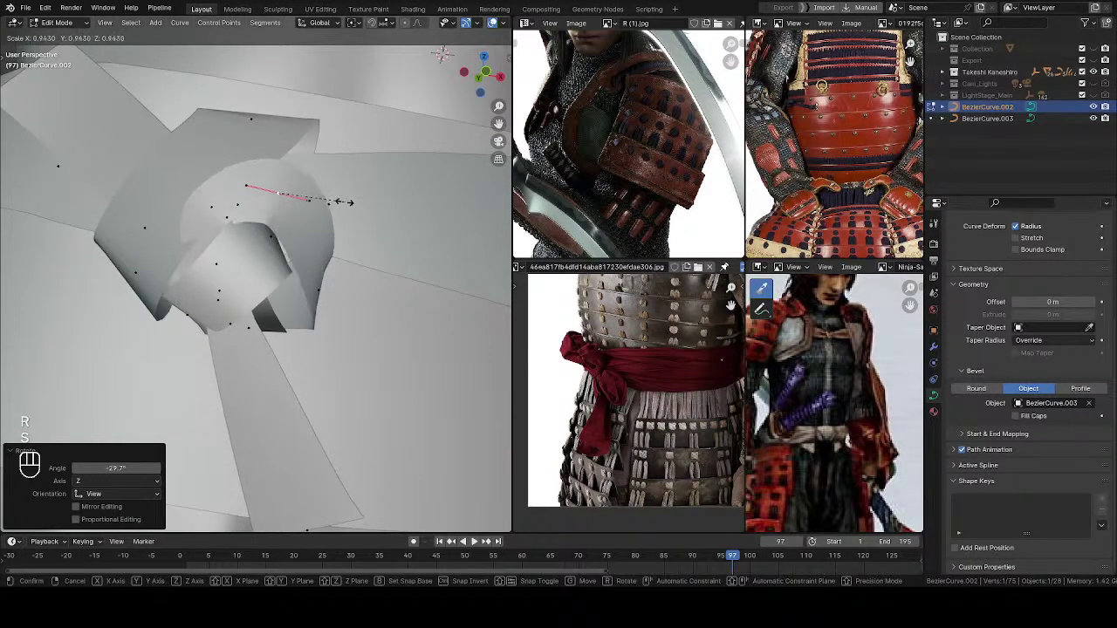
{"action": "left_click", "coordinate": [371, 207]}
Step: Adjust a point inside the knot and pull the tail's upper point down beneath the knot from two views
{"action": "middle_click_drag", "start_coordinate": [368, 207], "coordinate": [327, 222]}
{"action": "right_click_drag", "start_coordinate": [212, 210], "coordinate": [201, 218]}
{"action": "middle_click_drag", "start_coordinate": [202, 218], "coordinate": [299, 334]}
{"action": "right_click_drag", "start_coordinate": [197, 251], "coordinate": [201, 261]}
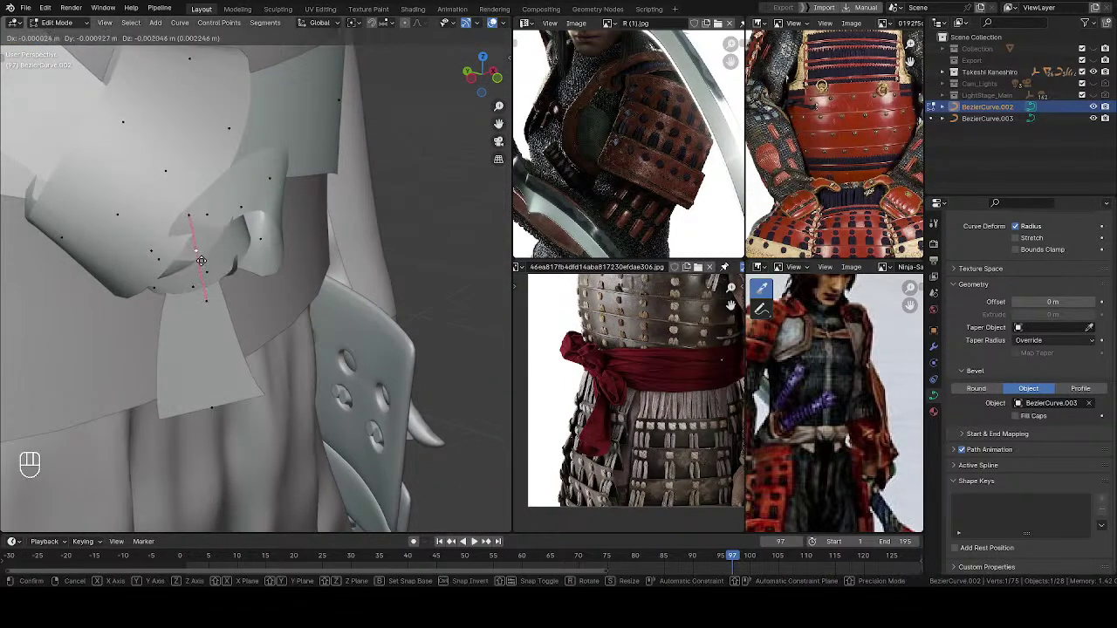
{"action": "key", "text": "ctrl+z"}
{"action": "left_click_drag", "start_coordinate": [202, 259], "coordinate": [195, 302]}
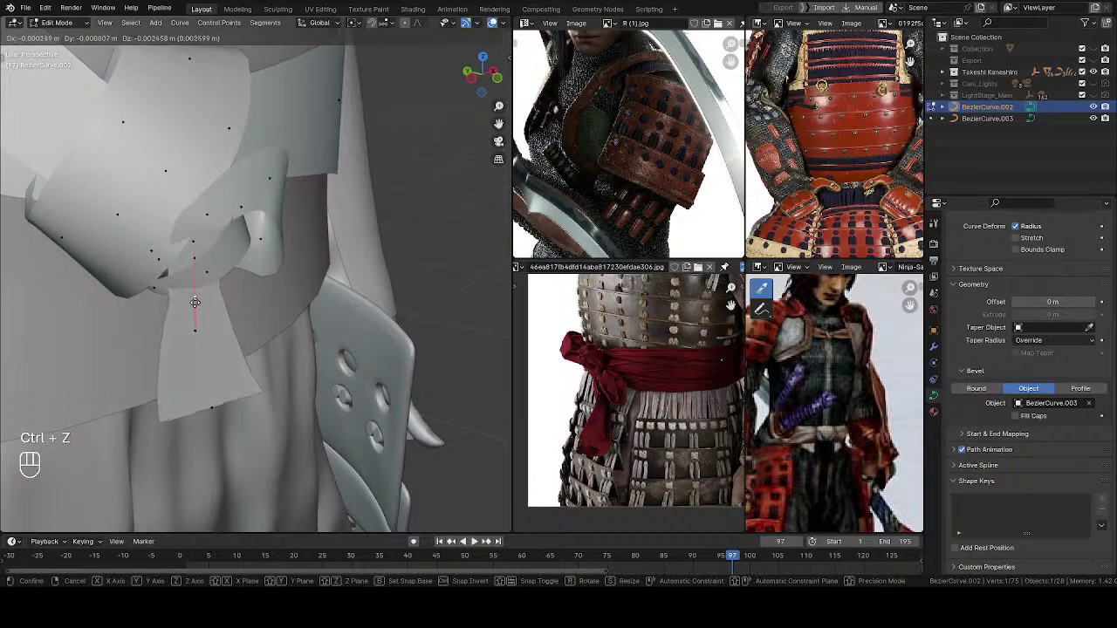
{"action": "left_click", "coordinate": [207, 291]}
{"action": "middle_click_drag", "start_coordinate": [207, 290], "coordinate": [375, 188]}
{"action": "key", "text": "g"}
{"action": "left_click", "coordinate": [376, 178]}
Step: Reduce the radius of the point at the knot's outer side fold
{"action": "middle_click_drag", "start_coordinate": [341, 224], "coordinate": [319, 240], "text": "shift"}
{"action": "middle_click_drag", "start_coordinate": [318, 240], "coordinate": [144, 272]}
{"action": "scroll", "coordinate": [262, 260], "scroll_direction": "down", "scroll_amount": 4}
{"action": "middle_click_drag", "start_coordinate": [205, 292], "coordinate": [258, 250], "text": "ctrl"}
{"action": "left_click", "coordinate": [253, 246]}
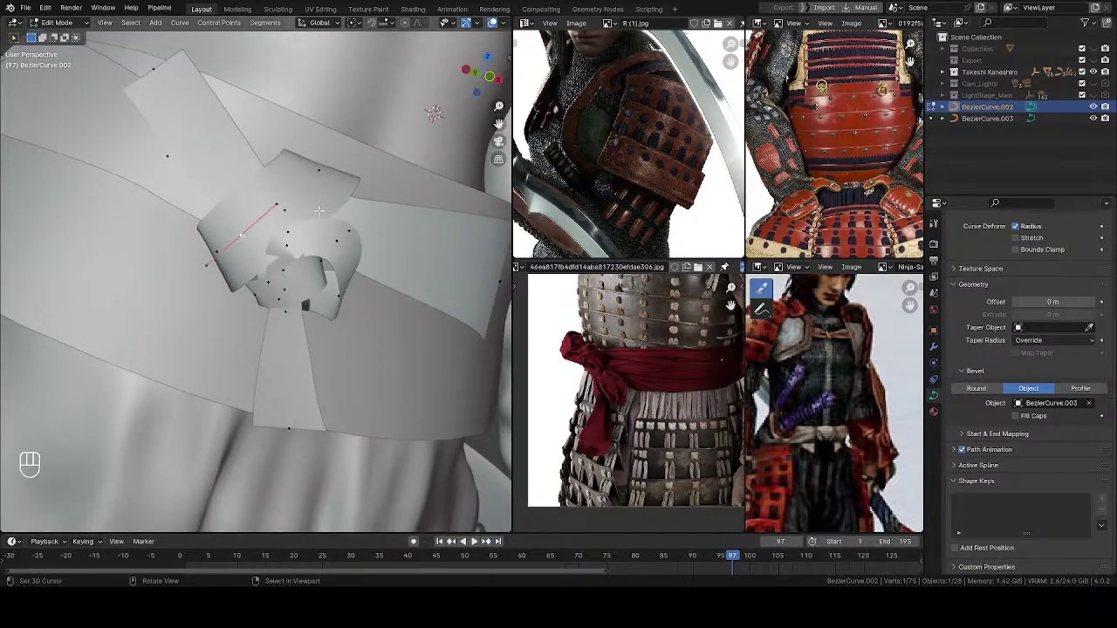
{"action": "key", "text": "alt+s"}
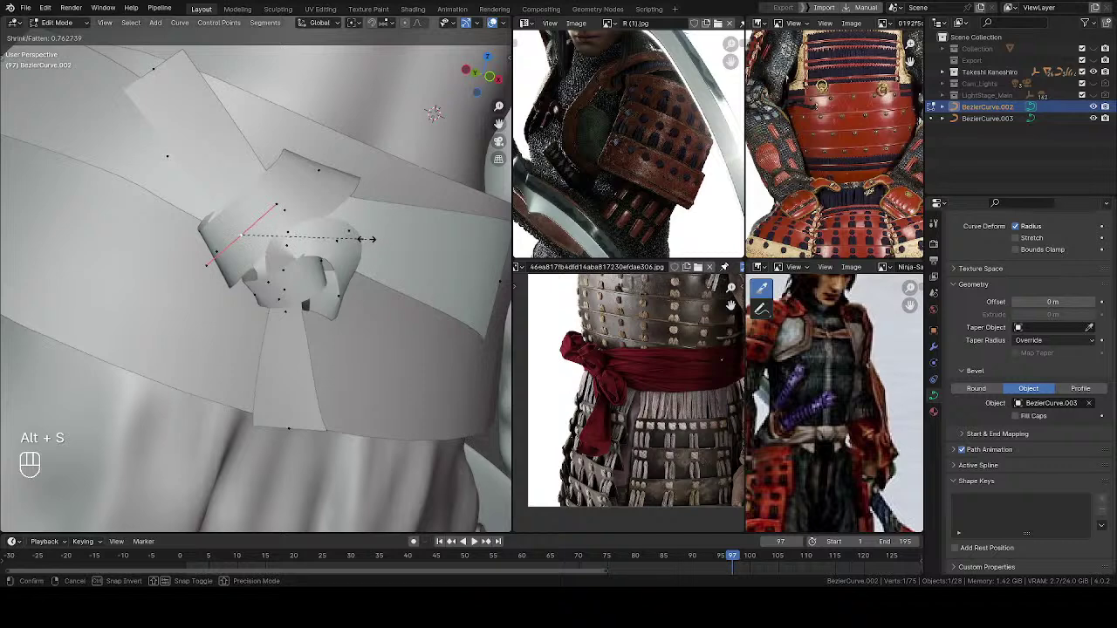
{"action": "left_click", "coordinate": [364, 238]}
Step: Shrink the radius of the knot's upper fold point by a factor of 0.807 and move the point closer to the knot
{"action": "middle_click_drag", "start_coordinate": [327, 230], "coordinate": [339, 206]}
{"action": "left_click", "coordinate": [332, 164]}
{"action": "key", "text": "alt+s"}
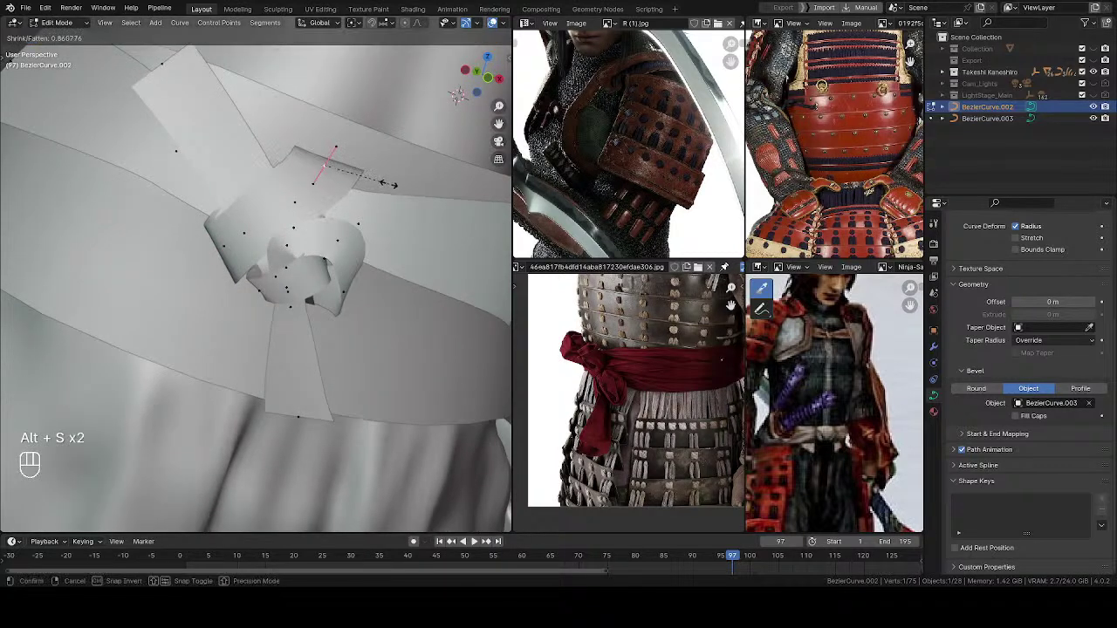
{"action": "left_click", "coordinate": [376, 199]}
{"action": "key", "text": "g"}
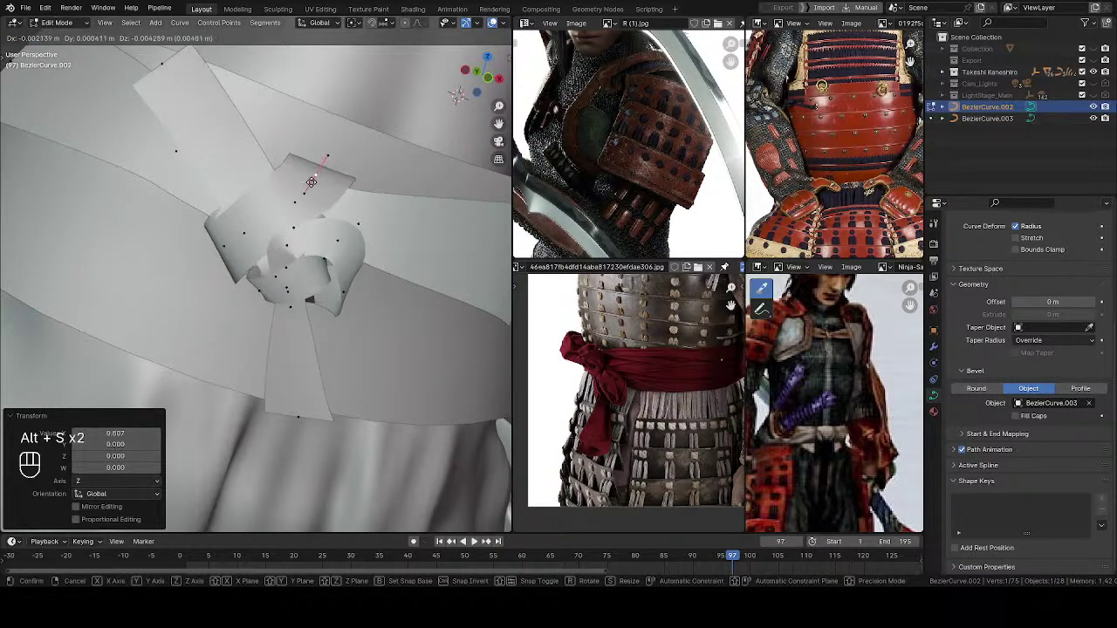
{"action": "left_click", "coordinate": [311, 184]}
Step: Rotate the upper fold point from another angle and clear the selection
{"action": "middle_click_drag", "start_coordinate": [312, 182], "coordinate": [381, 154]}
{"action": "key", "text": "r"}
{"action": "left_click", "coordinate": [404, 170]}
{"action": "key", "text": "alt+a"}
Step: Shift the tail's upper point just below the knot and adjust its radius
{"action": "middle_click_drag", "start_coordinate": [347, 208], "coordinate": [344, 159]}
{"action": "left_click_drag", "start_coordinate": [291, 339], "coordinate": [296, 347]}
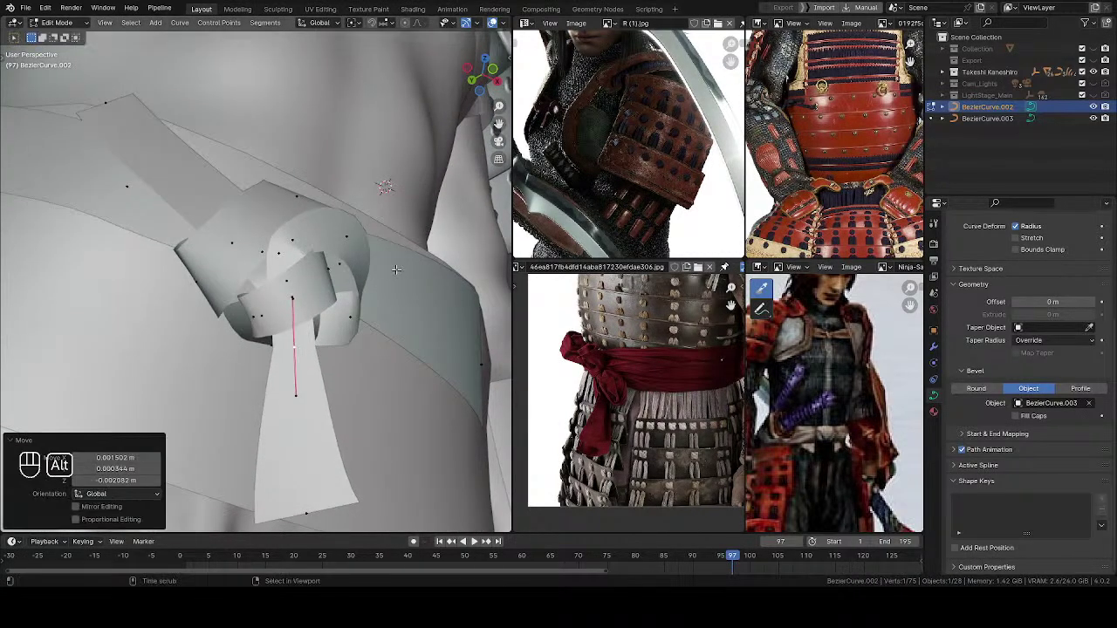
{"action": "key", "text": "alt+s"}
{"action": "left_click", "coordinate": [416, 201]}
{"action": "middle_click_drag", "start_coordinate": [415, 201], "coordinate": [365, 265]}
{"action": "key", "text": "g"}
{"action": "left_click", "coordinate": [325, 313]}
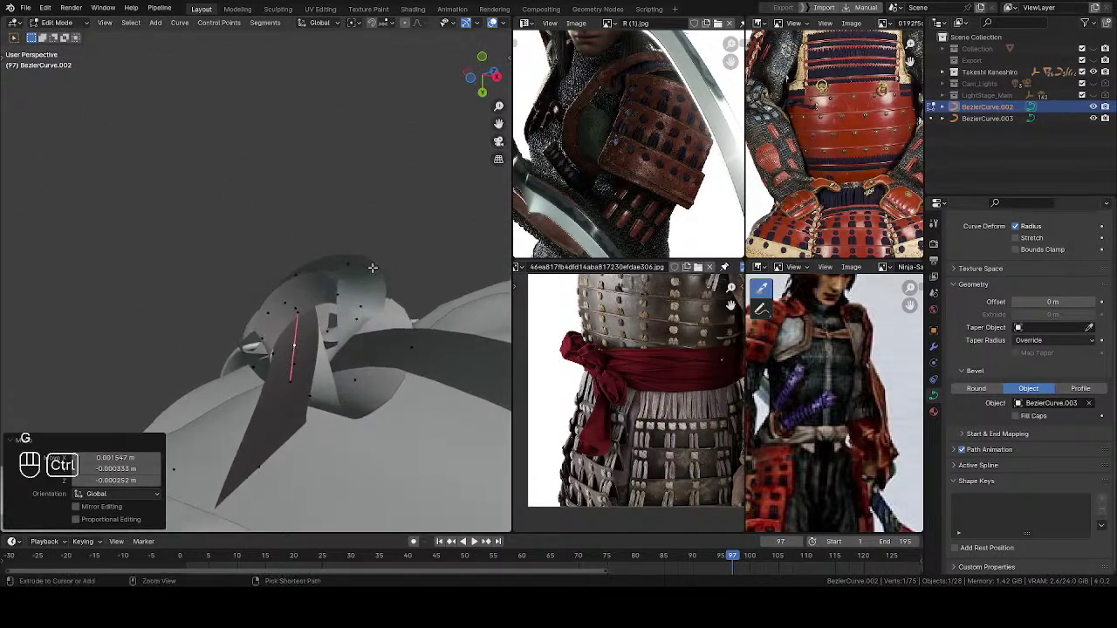
Step: Tilt the tail's upper point slightly, nudge it into place and clear the selection
{"action": "left_click", "coordinate": [373, 255]}
{"action": "key", "text": "g"}
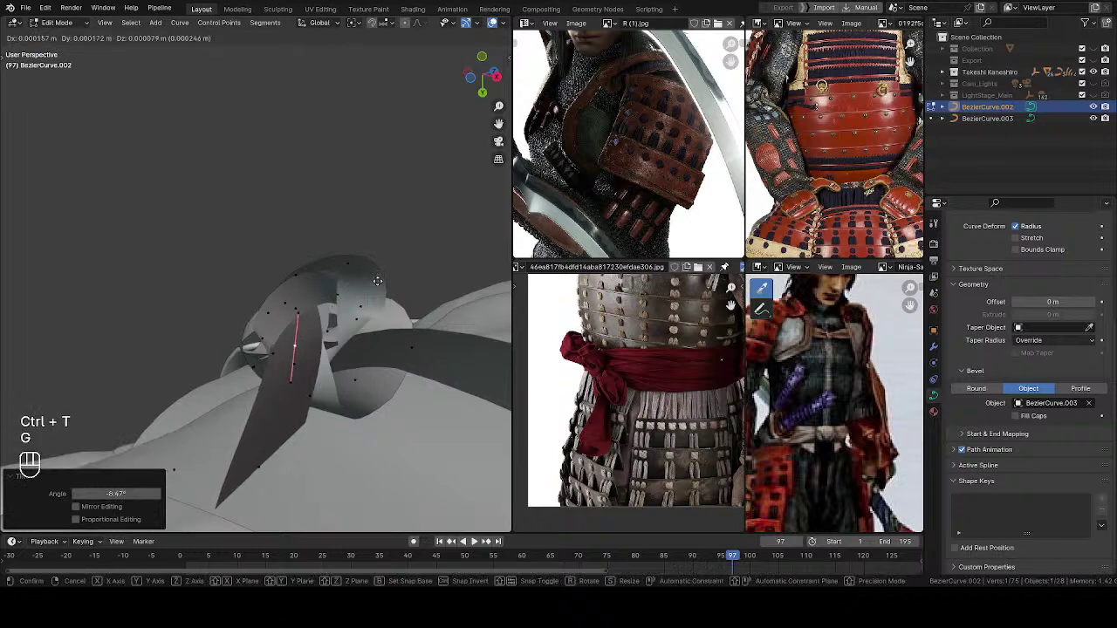
{"action": "left_click", "coordinate": [379, 283]}
{"action": "key", "text": "alt+a"}
{"action": "middle_click_drag", "start_coordinate": [378, 284], "coordinate": [277, 242]}
{"action": "key", "text": "g"}
{"action": "left_click", "coordinate": [336, 374]}
{"action": "key", "text": "ctrl+z"}
Step: Scale the handles of the front loop's point by 1.990
{"action": "middle_click_drag", "start_coordinate": [335, 374], "coordinate": [371, 209]}
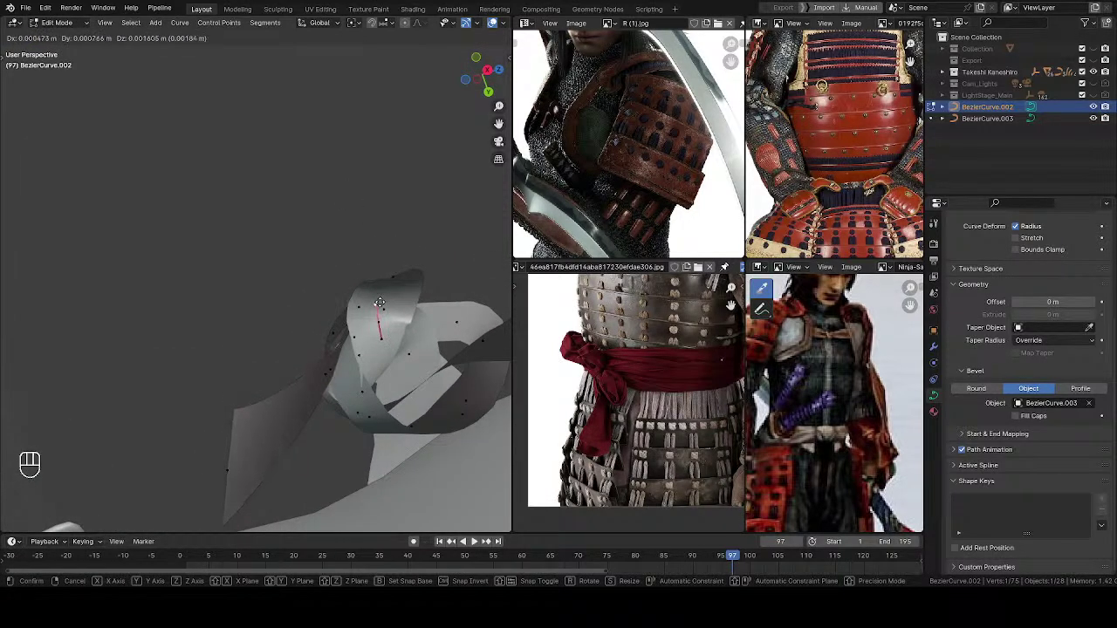
{"action": "key", "text": "Escape"}
{"action": "middle_click_drag", "start_coordinate": [362, 281], "coordinate": [404, 276]}
{"action": "key", "text": "s"}
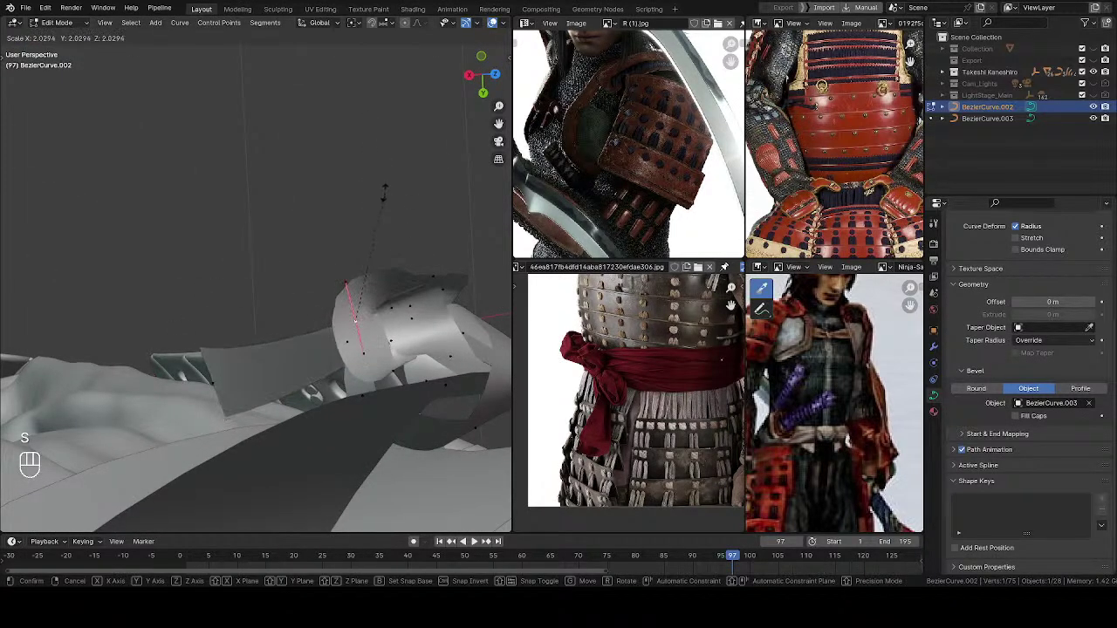
{"action": "left_click", "coordinate": [385, 195]}
Step: Reposition the front loop's points from several angles and tilt the loop's inner point slightly
{"action": "middle_click_drag", "start_coordinate": [385, 195], "coordinate": [273, 288]}
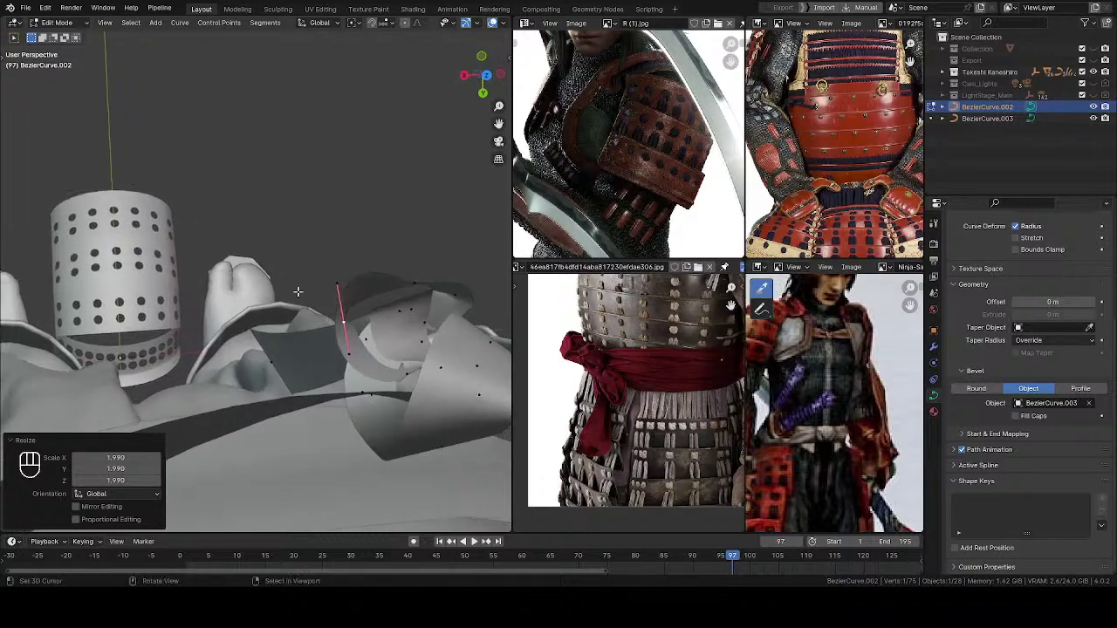
{"action": "left_click_drag", "start_coordinate": [337, 281], "coordinate": [362, 294]}
{"action": "middle_click_drag", "start_coordinate": [362, 294], "coordinate": [441, 282]}
{"action": "right_click", "coordinate": [349, 325]}
{"action": "middle_click_drag", "start_coordinate": [430, 225], "coordinate": [298, 256]}
{"action": "left_click", "coordinate": [412, 211]}
{"action": "key", "text": "g"}
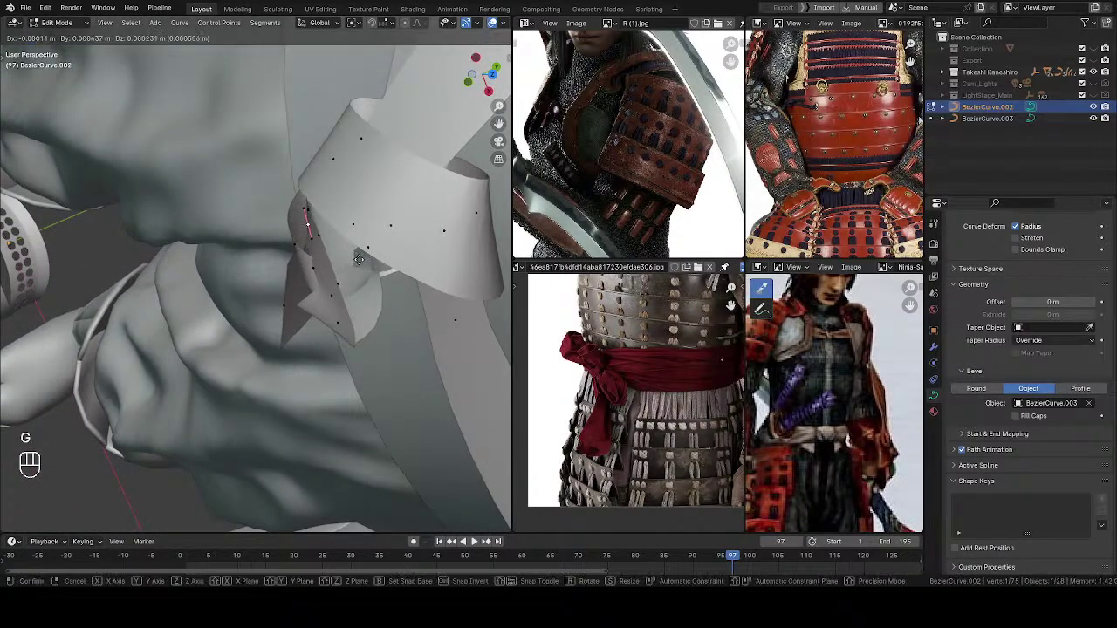
{"action": "left_click", "coordinate": [355, 263]}
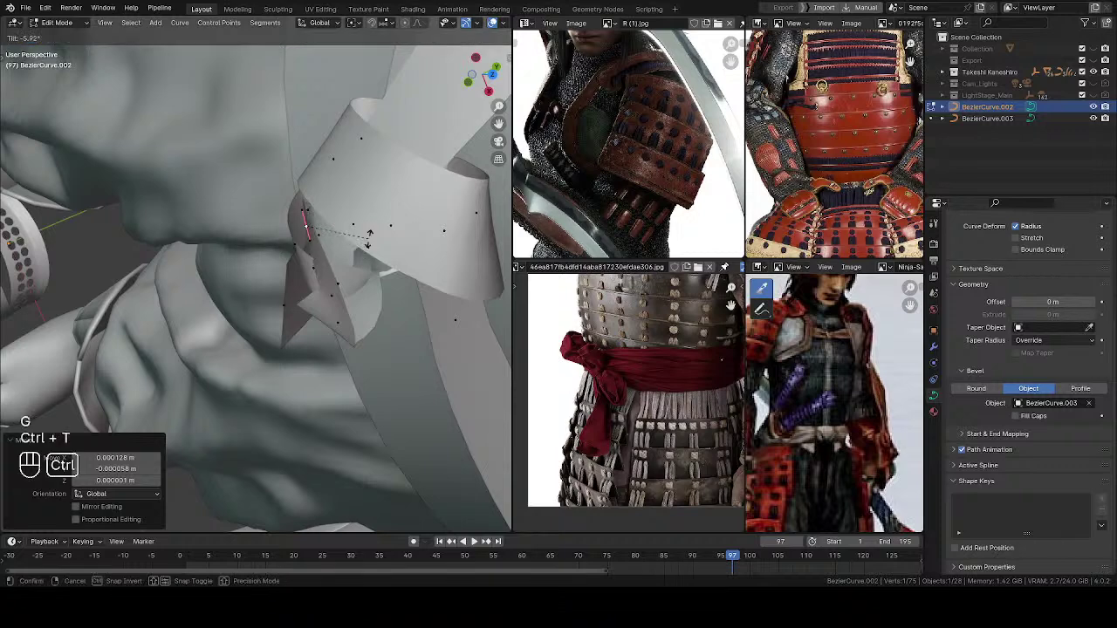
Step: Move the points along the knot's side loop in small amounts to tidy how the folds overlap
{"action": "middle_click_drag", "start_coordinate": [354, 234], "coordinate": [397, 273]}
{"action": "right_click_drag", "start_coordinate": [363, 284], "coordinate": [366, 267]}
{"action": "left_click", "coordinate": [367, 253]}
{"action": "key", "text": "g"}
{"action": "left_click", "coordinate": [363, 246]}
{"action": "left_click", "coordinate": [374, 306]}
{"action": "key", "text": "g"}
{"action": "left_click", "coordinate": [369, 297]}
{"action": "mouse_move", "coordinate": [370, 300]}
{"action": "middle_mouse_down"}
{"action": "mouse_move", "coordinate": [391, 303]}
{"action": "mouse_move", "coordinate": [351, 298]}
{"action": "middle_mouse_up"}
Step: Examine the knot's overall shape outside Edit Mode from several angles and return to editing the curve
{"action": "key", "text": "q"}
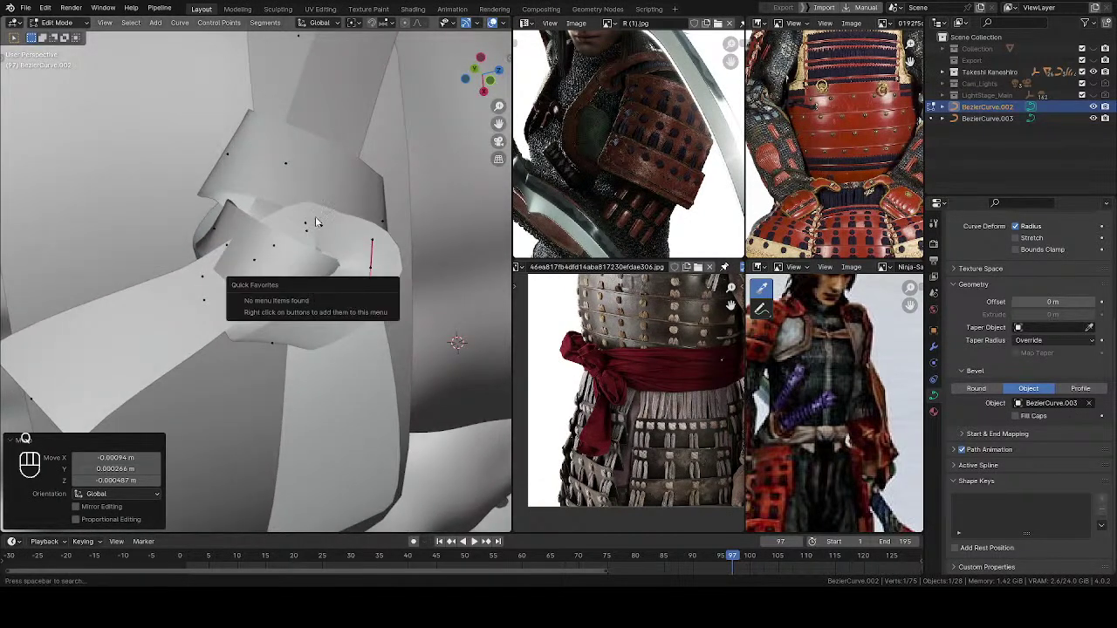
{"action": "key", "text": "Tab"}
{"action": "middle_click_drag", "start_coordinate": [342, 241], "coordinate": [323, 319]}
{"action": "key", "text": "q"}
{"action": "left_click", "coordinate": [254, 264]}
{"action": "middle_click_drag", "start_coordinate": [254, 264], "coordinate": [233, 297]}
{"action": "key", "text": "q"}
{"action": "left_click", "coordinate": [233, 302]}
{"action": "key", "text": "Tab"}
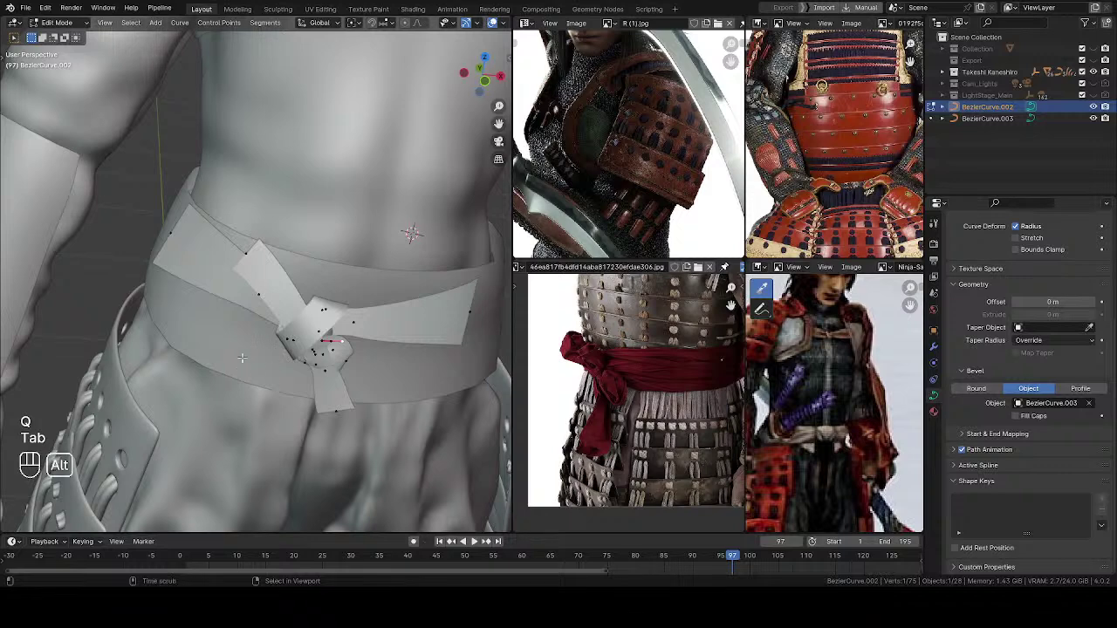
Step: Reveal the hidden curve pieces and delete the two leftover strips around the knot
{"action": "key", "text": "alt+h"}
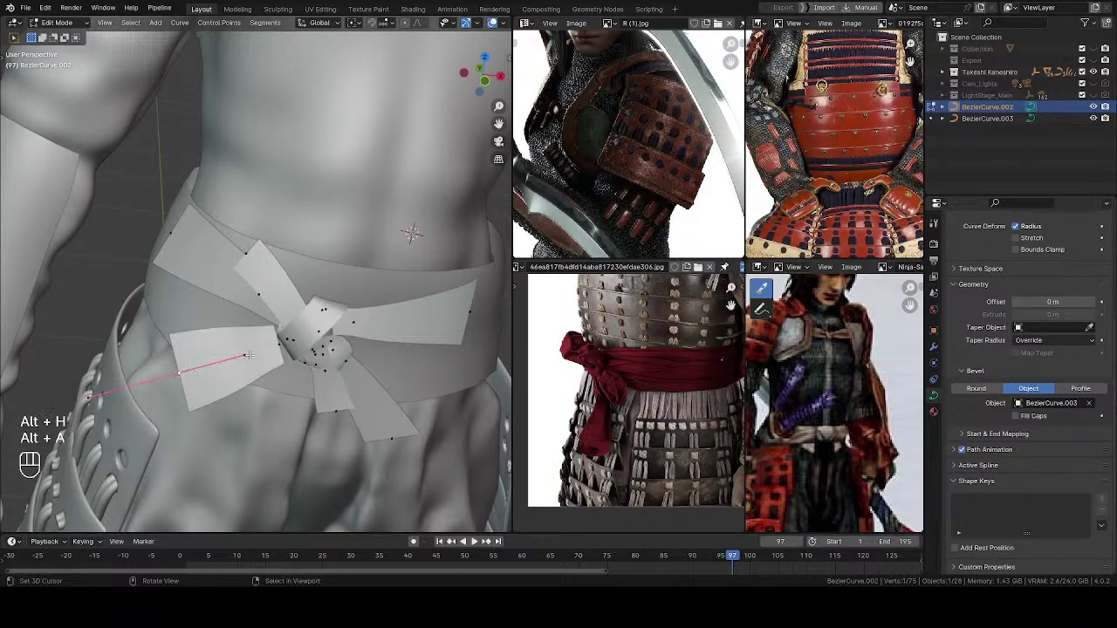
{"action": "middle_click_drag", "start_coordinate": [321, 412], "coordinate": [386, 395]}
{"action": "left_click", "coordinate": [286, 333]}
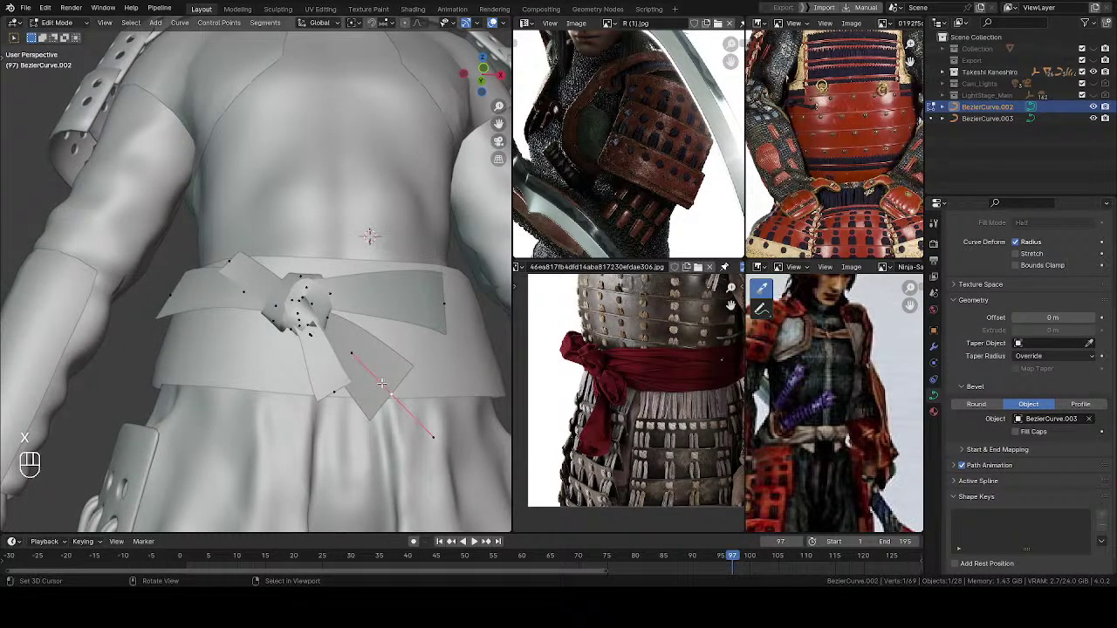
{"action": "key", "text": "x"}
{"action": "left_click", "coordinate": [332, 367]}
Step: Try to extend the sash's loose end around the back of the waist with three extruded points
{"action": "key", "text": "Tab"}
{"action": "middle_click_drag", "start_coordinate": [330, 370], "coordinate": [248, 362], "text": "ctrl"}
{"action": "middle_click_drag", "start_coordinate": [249, 362], "coordinate": [200, 374]}
{"action": "middle_click_drag", "start_coordinate": [273, 349], "coordinate": [341, 358]}
{"action": "key", "text": "Tab"}
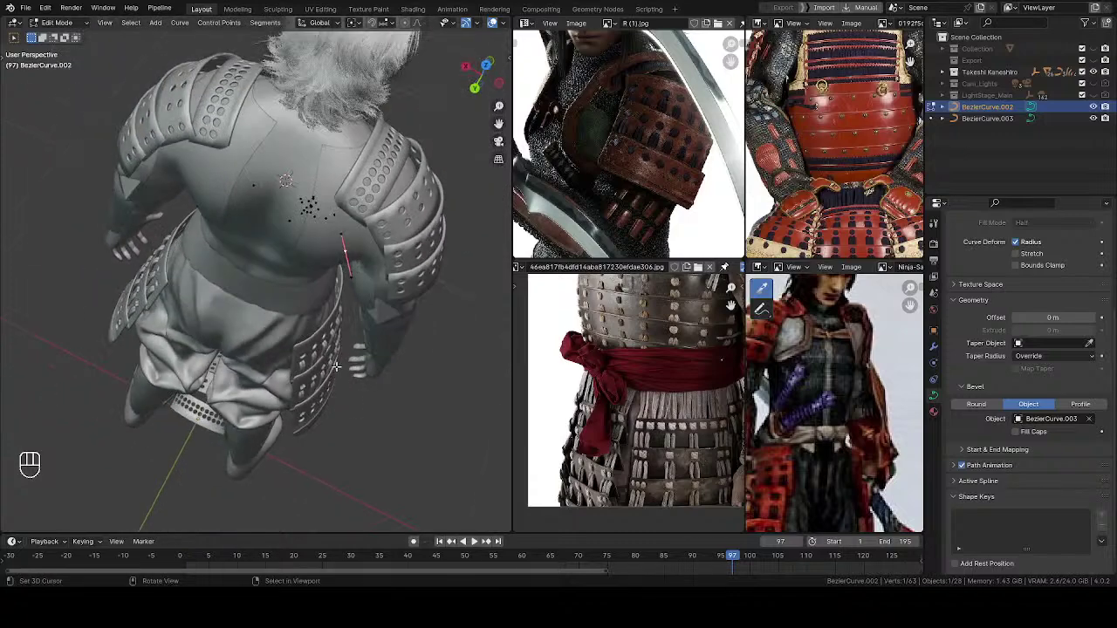
{"action": "key", "text": "e"}
{"action": "left_click", "coordinate": [329, 395]}
{"action": "key", "text": "e"}
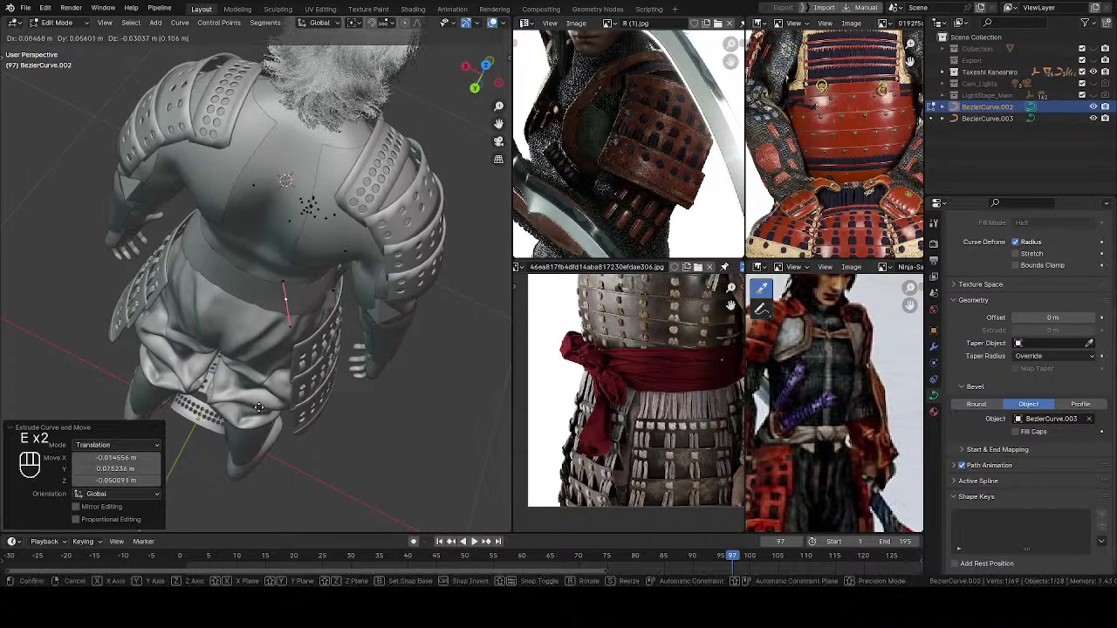
{"action": "left_click", "coordinate": [197, 382]}
{"action": "key", "text": "e"}
{"action": "left_click", "coordinate": [148, 367]}
Step: Try to complete the wrap around the waist with two more extruded points and a segment joining both ends
{"action": "middle_click_drag", "start_coordinate": [149, 367], "coordinate": [210, 260]}
{"action": "key", "text": "e"}
{"action": "left_click", "coordinate": [171, 356]}
{"action": "key", "text": "e"}
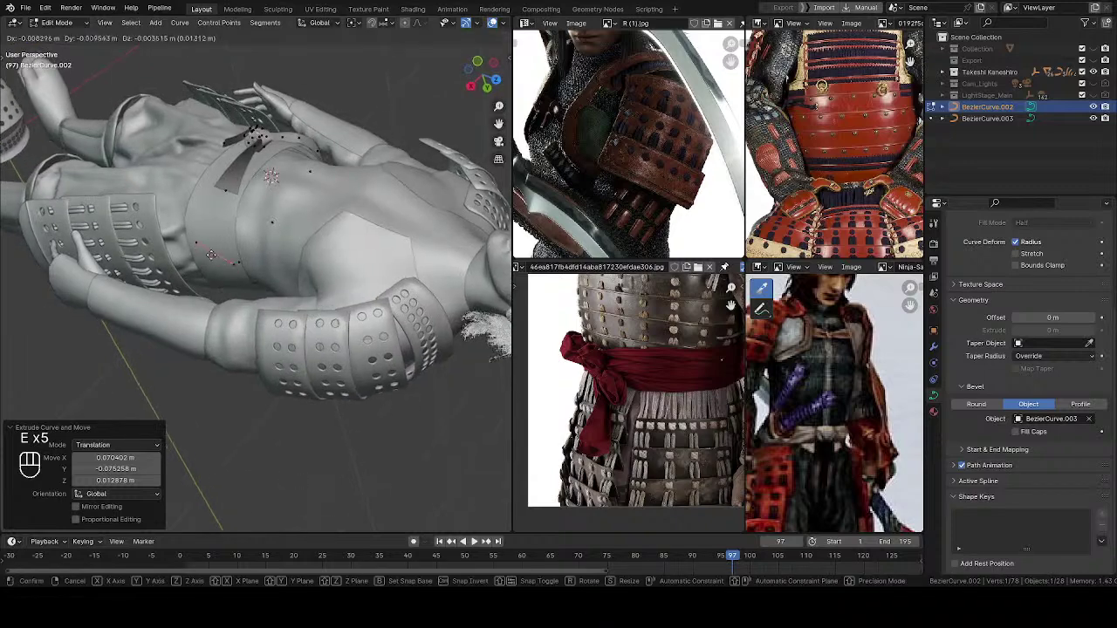
{"action": "left_click", "coordinate": [209, 232]}
{"action": "right_click", "coordinate": [227, 194], "text": "shift"}
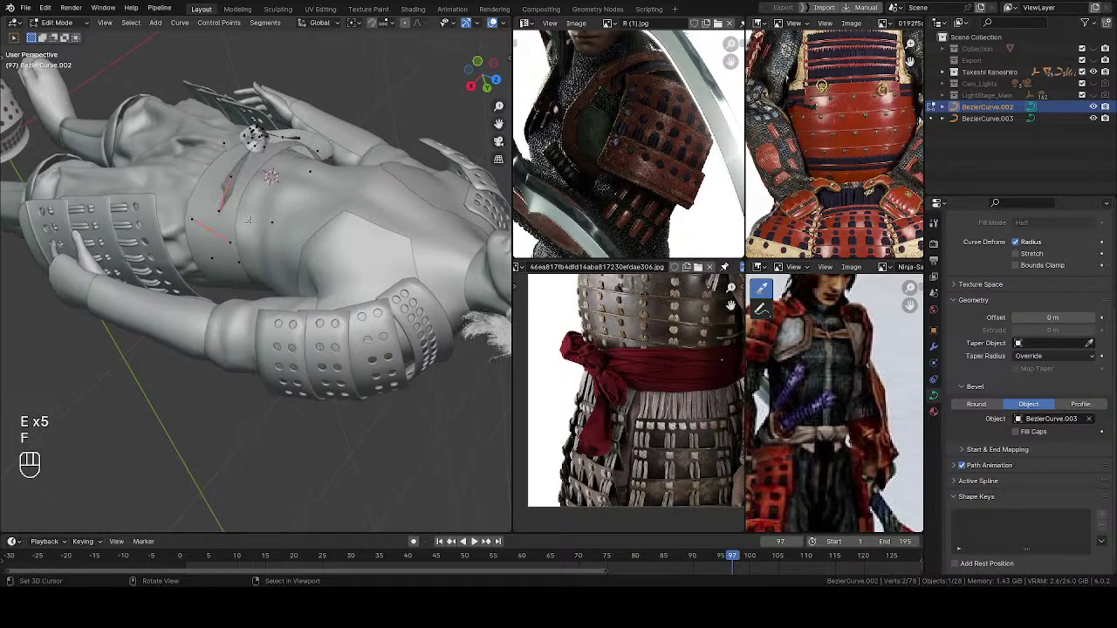
{"action": "middle_click_drag", "start_coordinate": [259, 246], "coordinate": [341, 204]}
{"action": "middle_click_drag", "start_coordinate": [450, 212], "coordinate": [246, 459]}
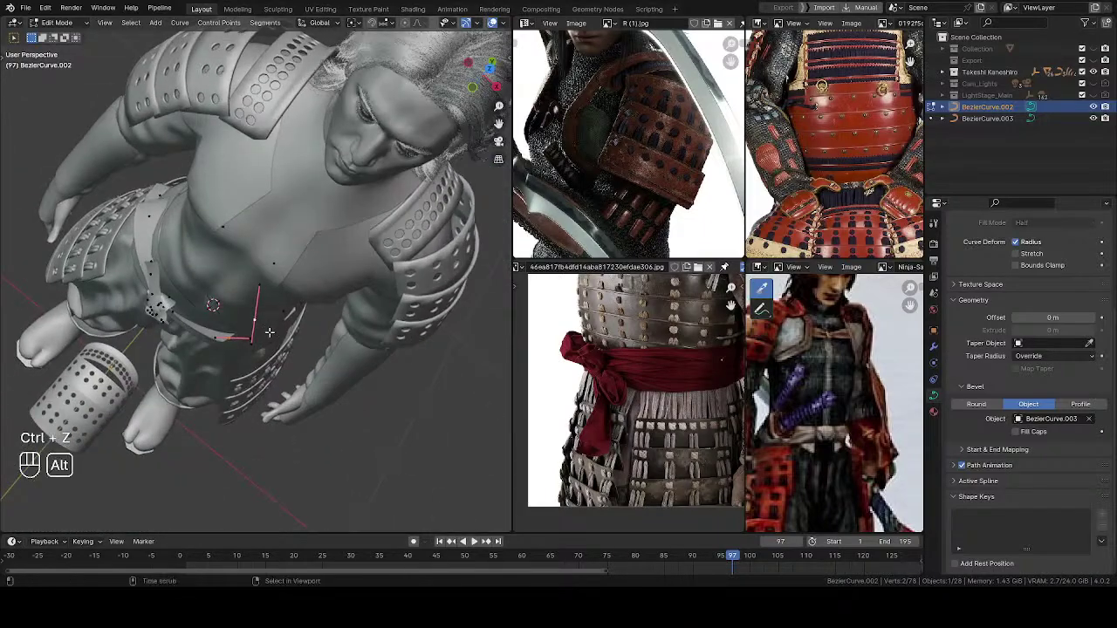
Step: Try to reposition the wrap's point beside the arm, viewed from above and from the side
{"action": "key", "text": "alt+a"}
{"action": "right_click_drag", "start_coordinate": [266, 320], "coordinate": [270, 321]}
{"action": "left_click", "coordinate": [308, 327]}
{"action": "middle_click_drag", "start_coordinate": [308, 328], "coordinate": [314, 275]}
{"action": "key", "text": "g"}
{"action": "left_click", "coordinate": [255, 302]}
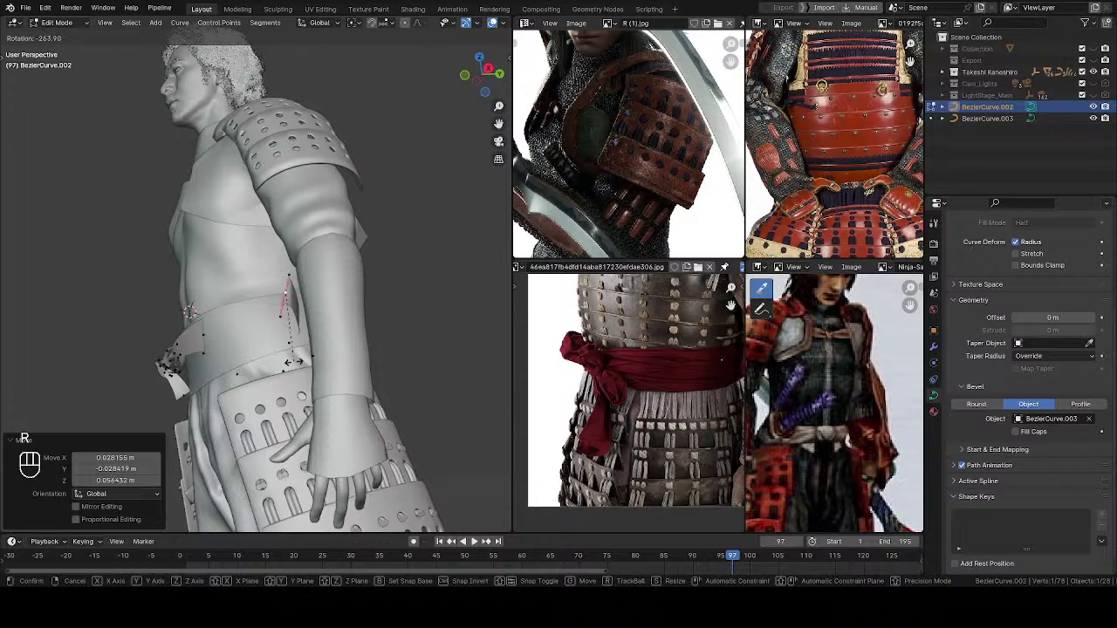
{"action": "key", "text": "Escape"}
Step: Undo the recent point adjustments and extrusions of the waist wrap
{"action": "middle_click_drag", "start_coordinate": [247, 308], "coordinate": [358, 293]}
{"action": "key", "text": "ctrl+z"}
{"action": "key", "text": "ctrl+z"}
{"action": "key", "text": "ctrl+z"}
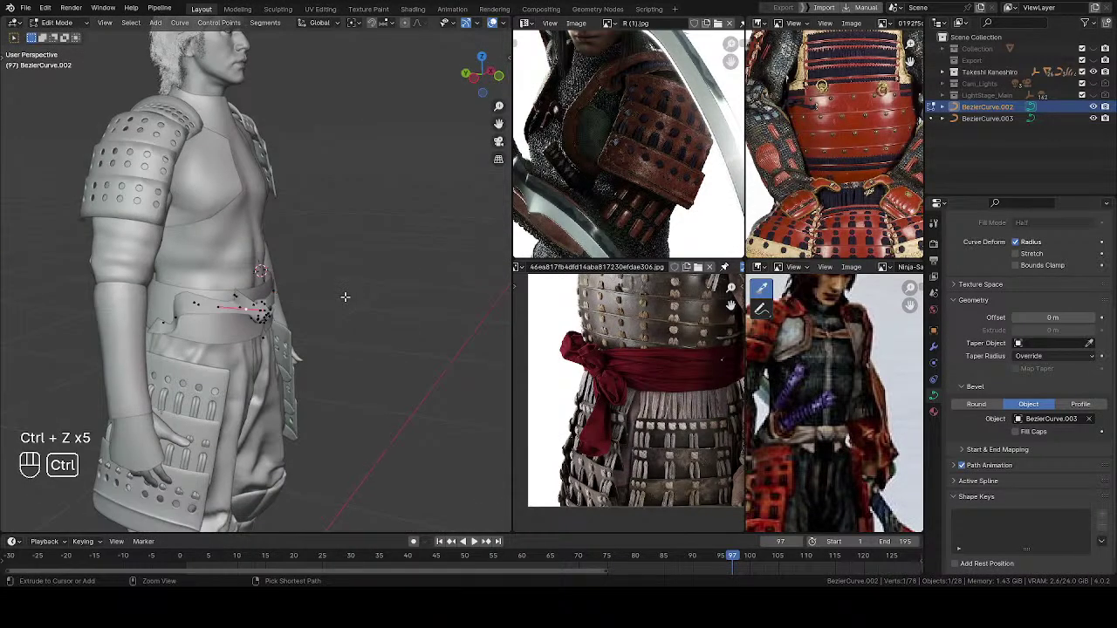
Step: Extrude one new point from the sash's loose end toward the back of the waist, moving and rotating it along the body
{"action": "middle_click_drag", "start_coordinate": [285, 333], "coordinate": [302, 327], "text": "shift"}
{"action": "middle_click_drag", "start_coordinate": [302, 327], "coordinate": [440, 278], "text": "ctrl"}
{"action": "key", "text": "e"}
{"action": "left_click", "coordinate": [273, 296]}
{"action": "key", "text": "g"}
{"action": "left_click", "coordinate": [335, 320]}
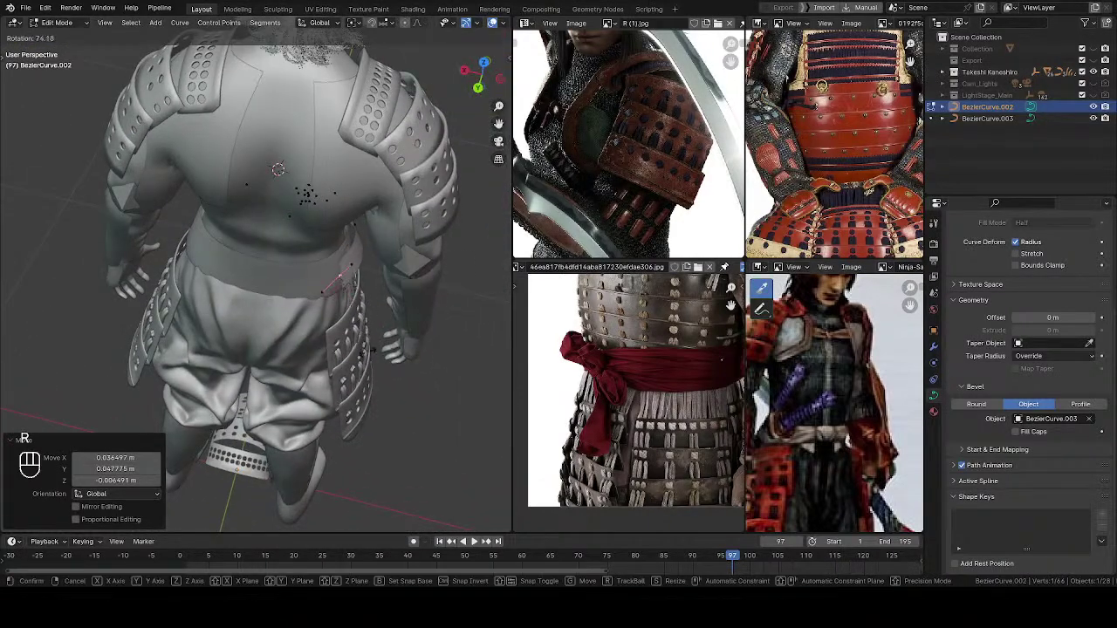
{"action": "left_click", "coordinate": [342, 325]}
Step: Move the new end point behind the hip so the strap follows the waist
{"action": "middle_click_drag", "start_coordinate": [342, 325], "coordinate": [497, 189]}
{"action": "middle_click_drag", "start_coordinate": [304, 164], "coordinate": [327, 237], "text": "shift"}
{"action": "scroll", "coordinate": [327, 238], "scroll_direction": "up", "scroll_amount": 3}
{"action": "middle_click_drag", "start_coordinate": [327, 238], "coordinate": [137, 268]}
{"action": "left_click", "coordinate": [327, 238]}
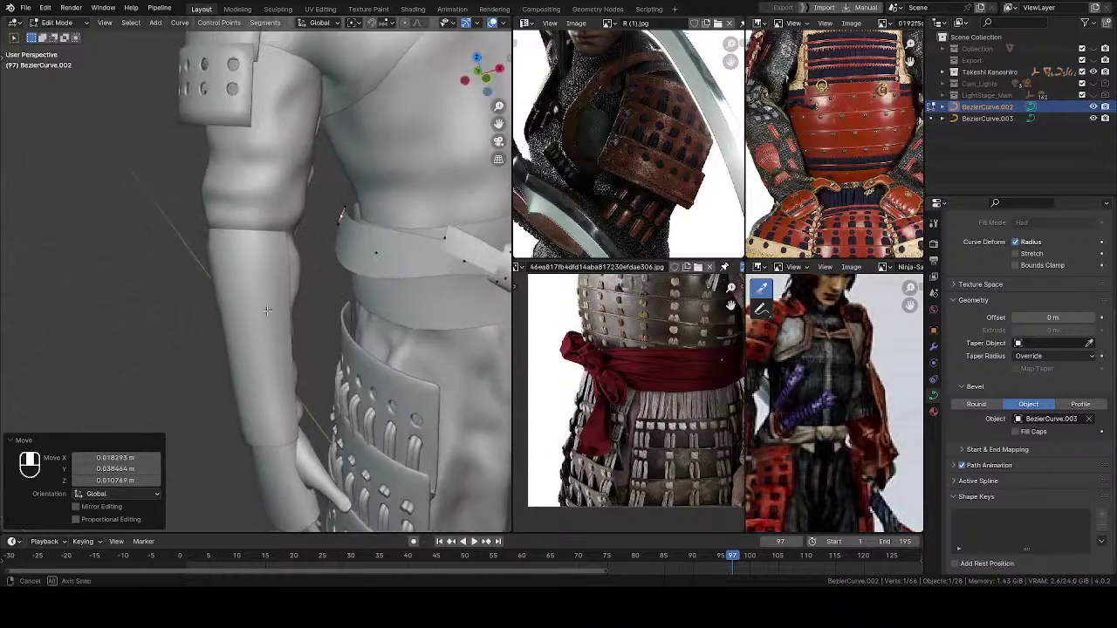
Step: Rotate the strap's point at the side of the waist by 6.73° and move it to fit around the hip
{"action": "middle_click_drag", "start_coordinate": [375, 264], "coordinate": [358, 235]}
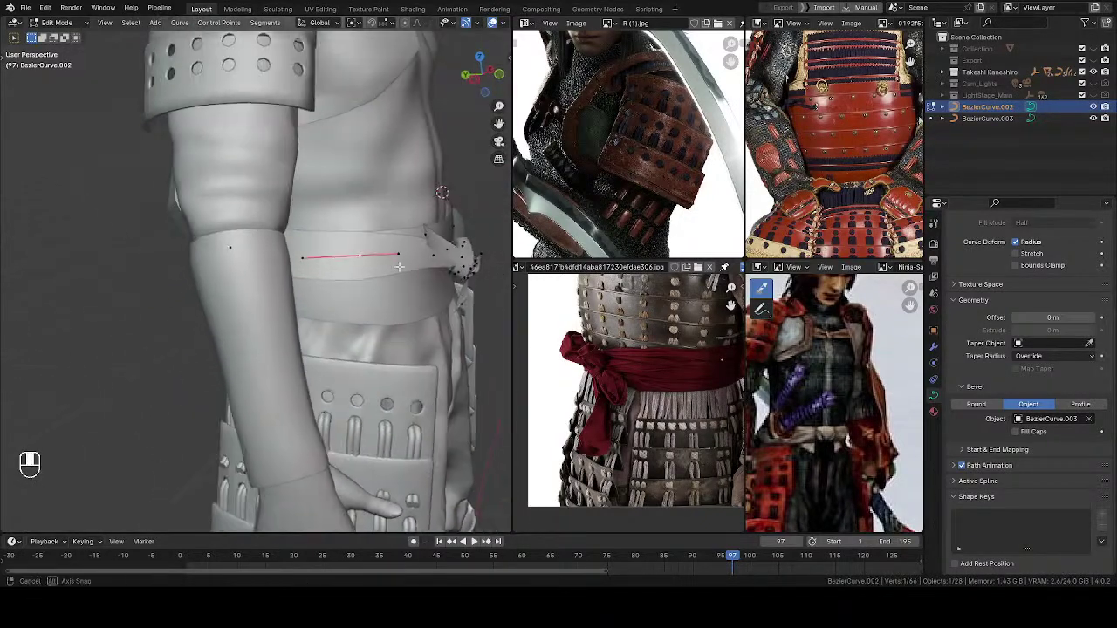
{"action": "left_click", "coordinate": [423, 236]}
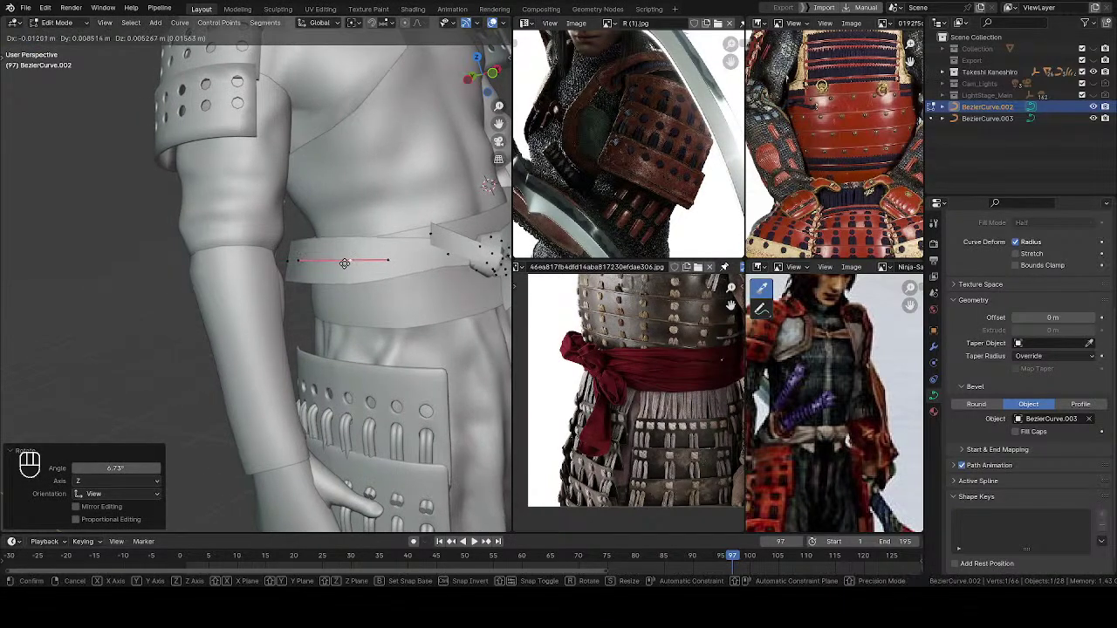
{"action": "left_click", "coordinate": [345, 263]}
Step: Reposition and rotate the strap's end point at the back of the waist, and scale its handles by 0.528
{"action": "middle_click_drag", "start_coordinate": [345, 263], "coordinate": [330, 155]}
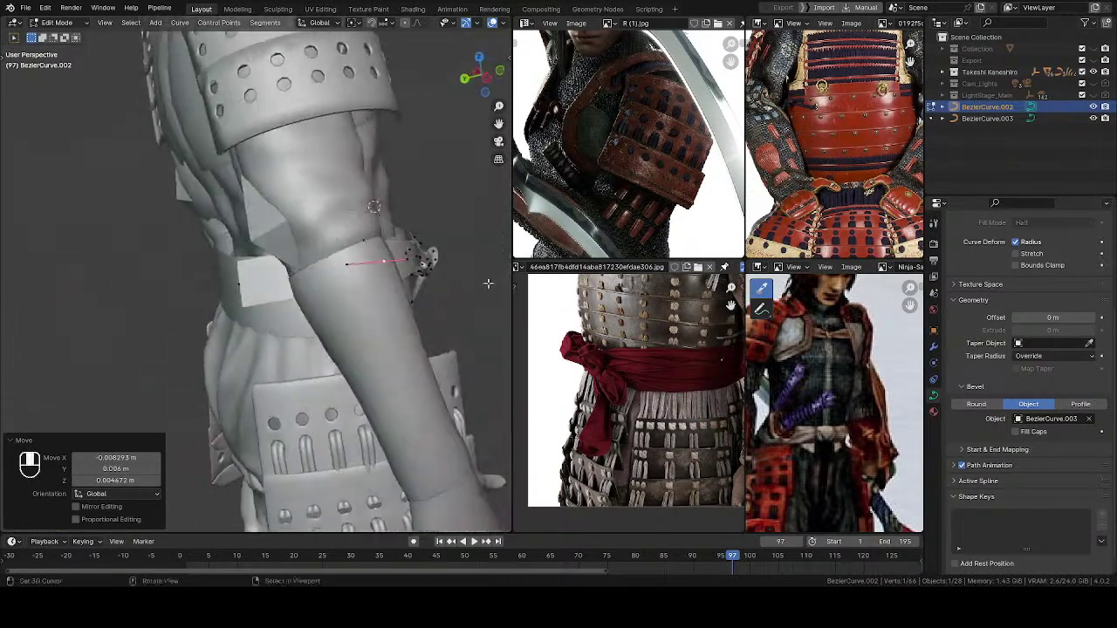
{"action": "middle_click_drag", "start_coordinate": [357, 323], "coordinate": [317, 317]}
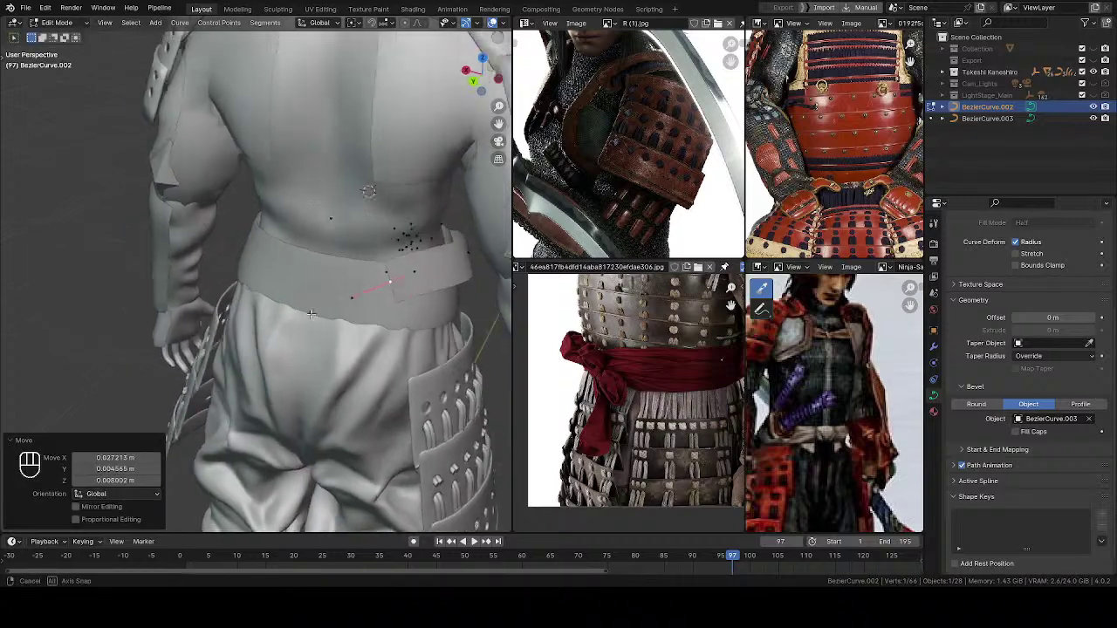
{"action": "key", "text": "r"}
{"action": "left_click", "coordinate": [453, 266]}
{"action": "left_click", "coordinate": [390, 297]}
{"action": "middle_click_drag", "start_coordinate": [390, 297], "coordinate": [350, 418]}
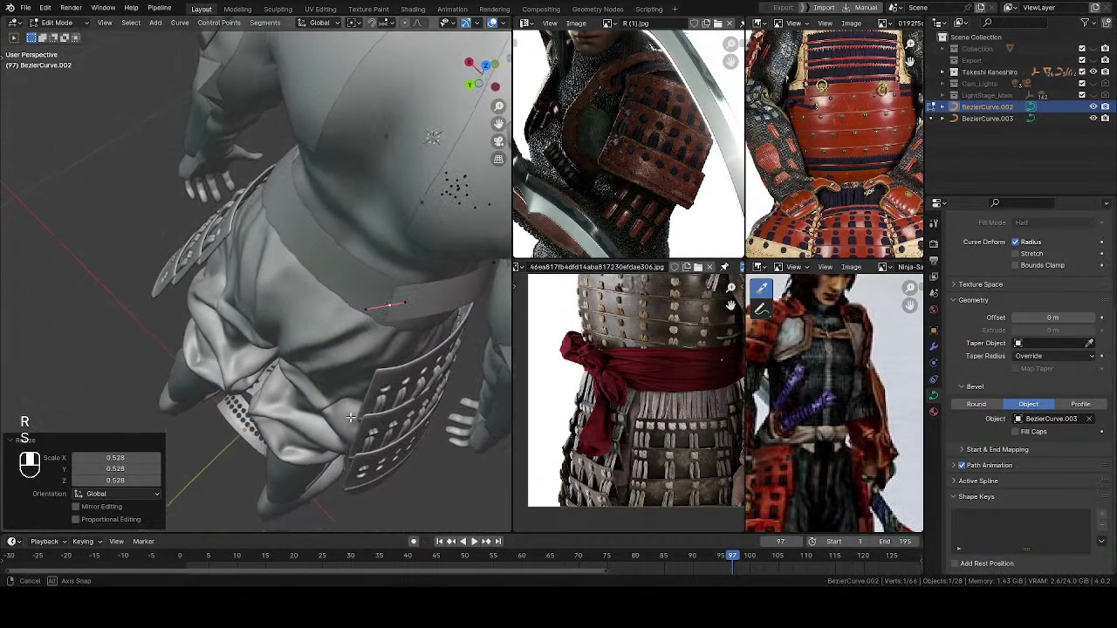
Step: Extrude a new strap point across the back of the waist and rotate it to follow the body's curve
{"action": "left_click", "coordinate": [320, 300]}
{"action": "middle_click_drag", "start_coordinate": [321, 299], "coordinate": [352, 247]}
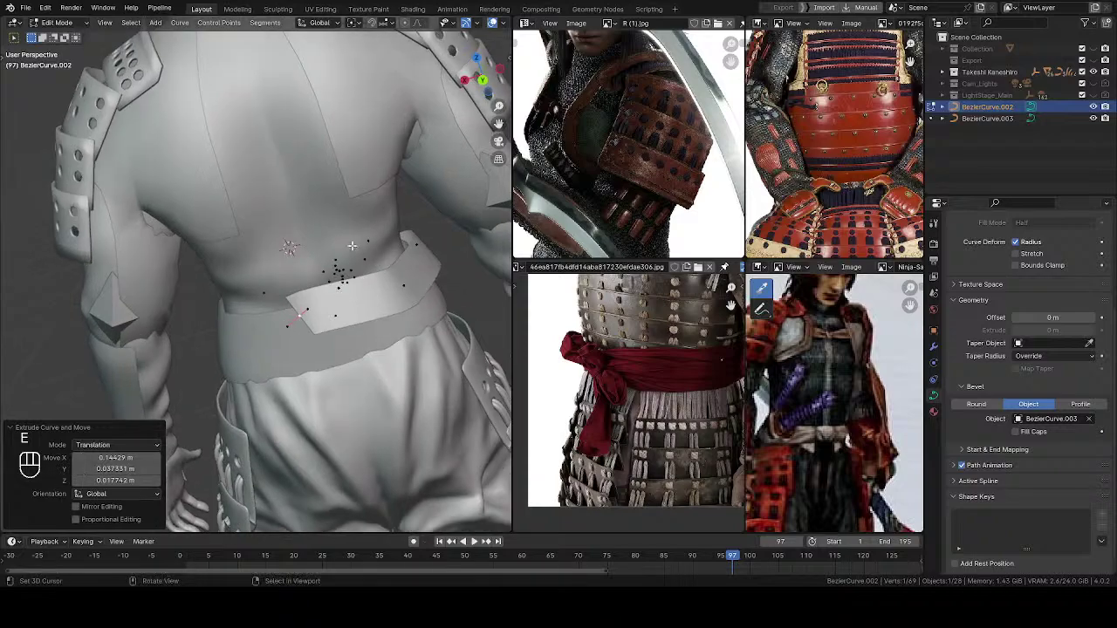
{"action": "left_click", "coordinate": [299, 315]}
{"action": "middle_click_drag", "start_coordinate": [299, 315], "coordinate": [378, 210]}
{"action": "key", "text": "r"}
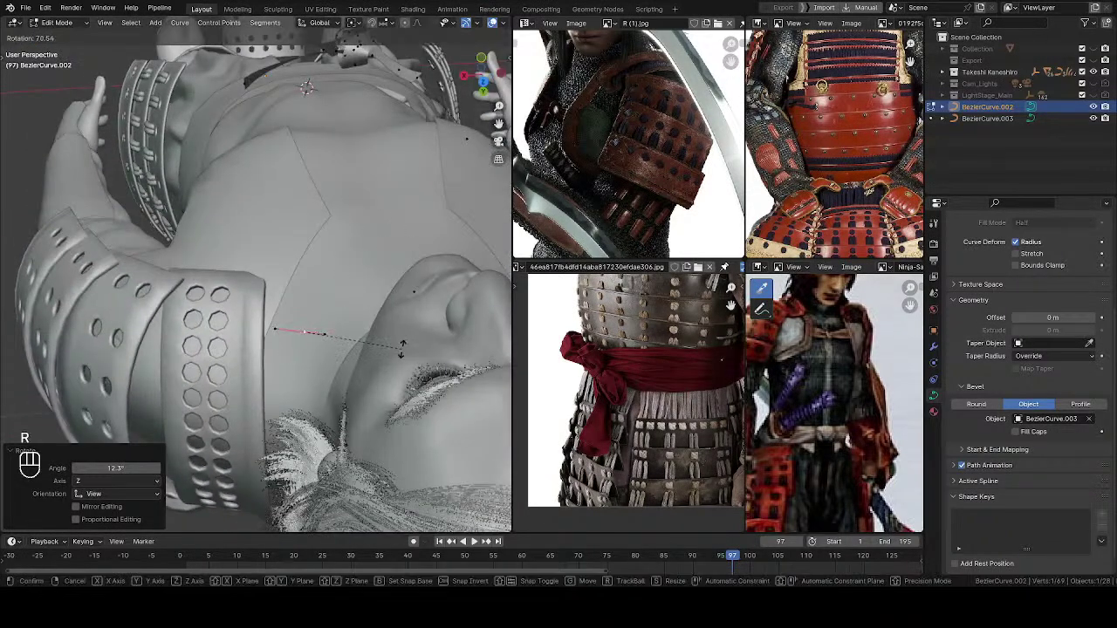
{"action": "middle_click_drag", "start_coordinate": [284, 389], "coordinate": [380, 282]}
{"action": "left_click", "coordinate": [319, 295]}
{"action": "right_click", "coordinate": [398, 268]}
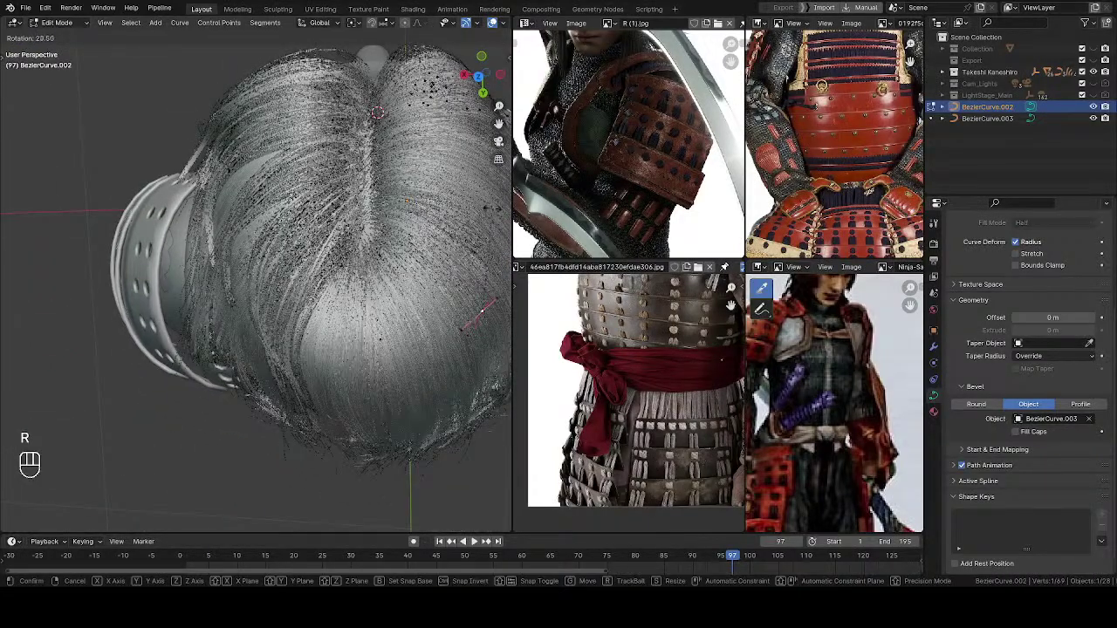
{"action": "left_click", "coordinate": [503, 212]}
Step: Rotate the strap's end point at the back of the waist by -15.6° to line it up with the belt
{"action": "middle_click_drag", "start_coordinate": [349, 235], "coordinate": [272, 305]}
{"action": "middle_click_drag", "start_coordinate": [273, 305], "coordinate": [288, 393]}
{"action": "middle_click_drag", "start_coordinate": [288, 393], "coordinate": [280, 270], "text": "shift"}
{"action": "middle_click_drag", "start_coordinate": [279, 271], "coordinate": [319, 301]}
{"action": "middle_click_drag", "start_coordinate": [319, 349], "coordinate": [331, 314], "text": "shift"}
{"action": "middle_click_drag", "start_coordinate": [331, 315], "coordinate": [351, 318]}
{"action": "key", "text": "r"}
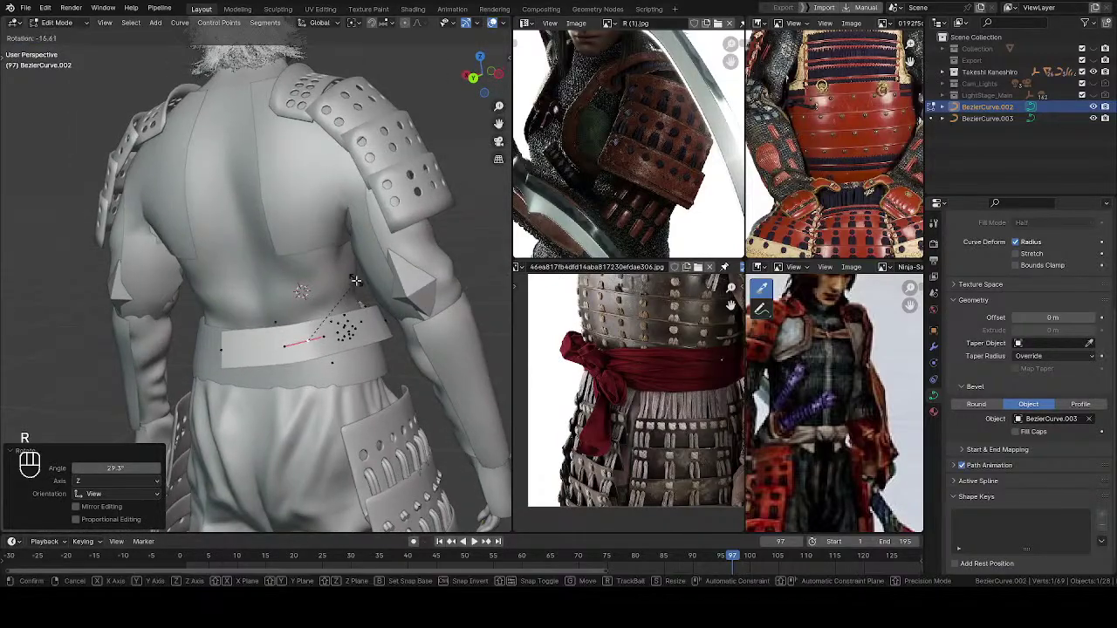
{"action": "left_click", "coordinate": [351, 278]}
Step: Extrude another strap point from the back toward the opposite hip and rotate it by 11.5°
{"action": "middle_click_drag", "start_coordinate": [351, 278], "coordinate": [225, 335]}
{"action": "middle_click_drag", "start_coordinate": [324, 360], "coordinate": [201, 295]}
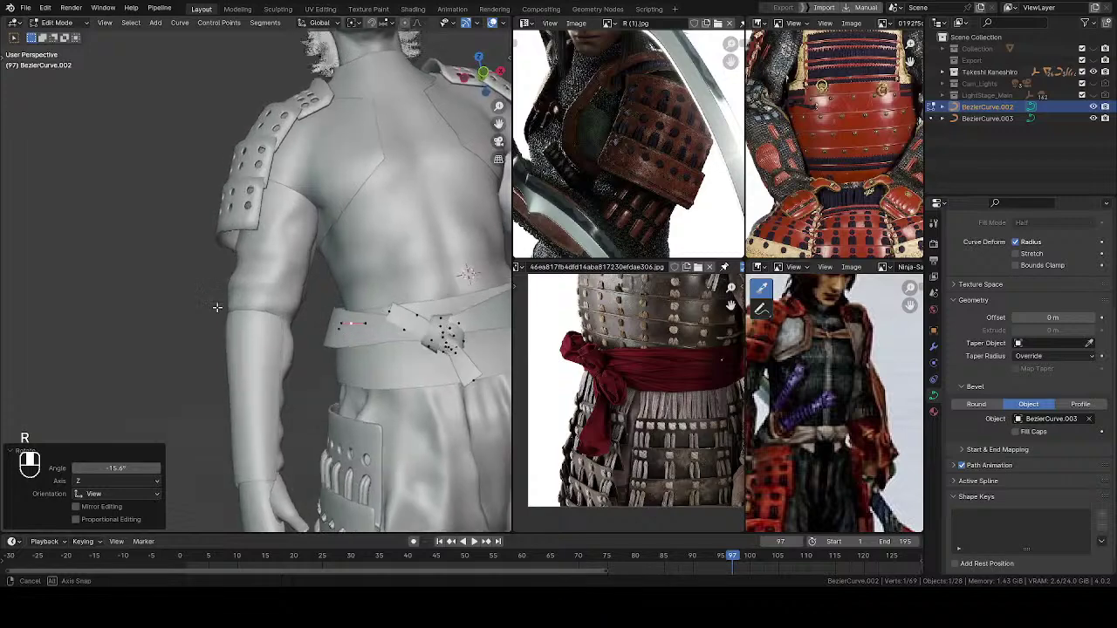
{"action": "middle_click_drag", "start_coordinate": [258, 328], "coordinate": [231, 487]}
{"action": "key", "text": "e"}
{"action": "left_click", "coordinate": [260, 297]}
{"action": "key", "text": "r"}
{"action": "left_click", "coordinate": [359, 276]}
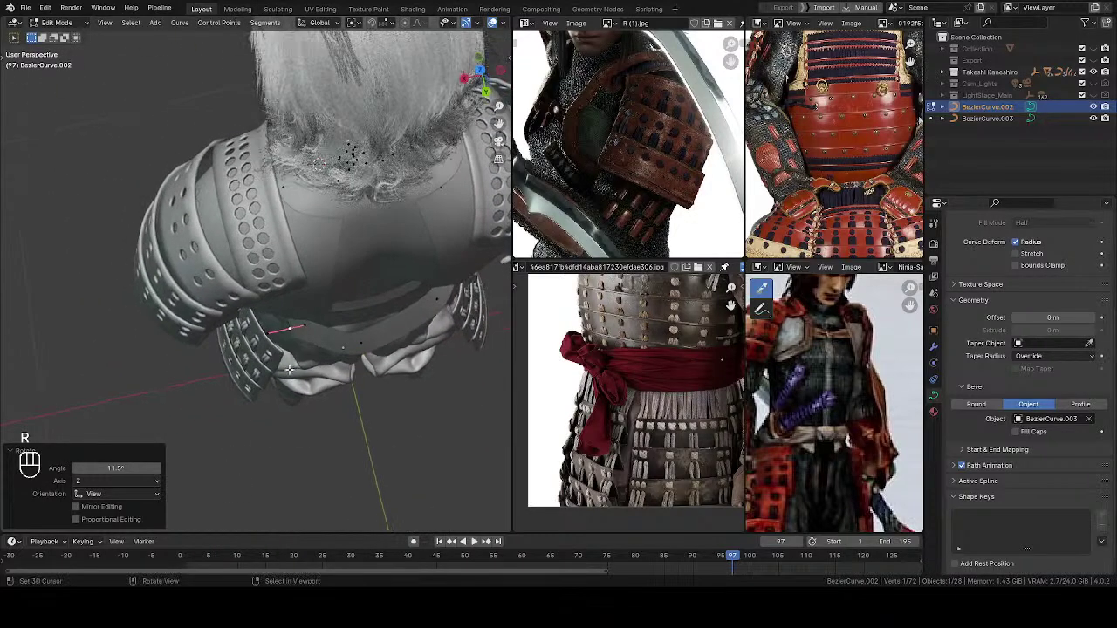
Step: Move the new end point closer to the waist and rotate it so the strap follows the lower back
{"action": "left_click_drag", "start_coordinate": [287, 331], "coordinate": [244, 309]}
{"action": "left_click_drag", "start_coordinate": [361, 347], "coordinate": [356, 319]}
{"action": "middle_click_drag", "start_coordinate": [356, 320], "coordinate": [301, 205]}
{"action": "key", "text": "r"}
{"action": "left_click", "coordinate": [374, 196]}
{"action": "left_click", "coordinate": [333, 225]}
{"action": "key", "text": "r"}
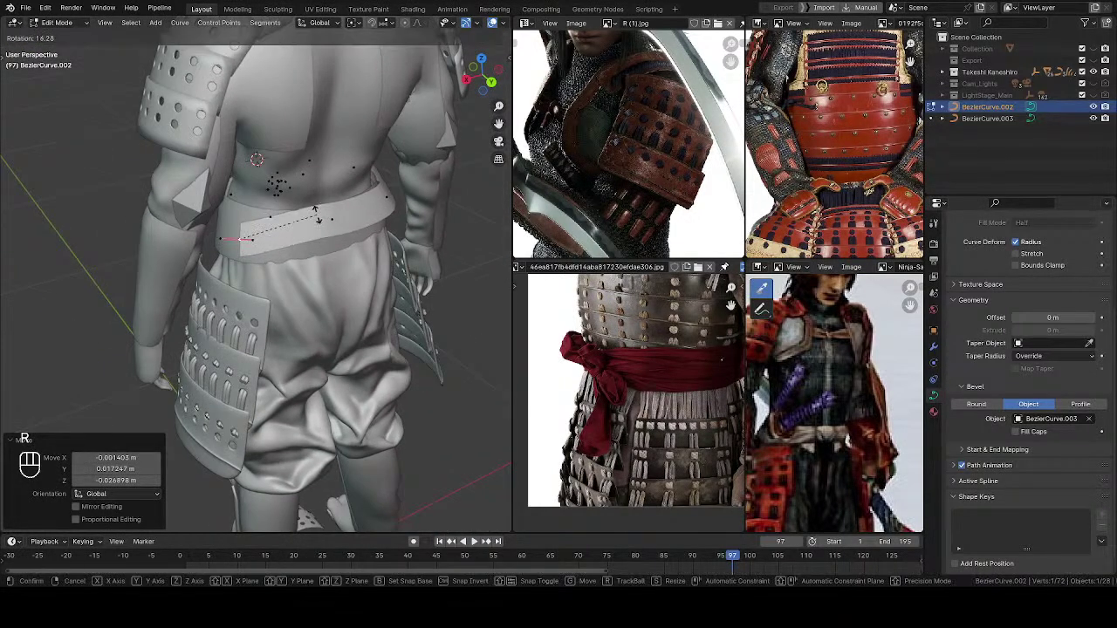
{"action": "left_click", "coordinate": [289, 249]}
{"action": "key", "text": "g"}
{"action": "left_click", "coordinate": [279, 246]}
Step: Refine the end point's rotation from above and behind, and move it against the hip
{"action": "middle_click_drag", "start_coordinate": [279, 246], "coordinate": [252, 489]}
{"action": "key", "text": "r"}
{"action": "left_click", "coordinate": [343, 236]}
{"action": "middle_click_drag", "start_coordinate": [343, 236], "coordinate": [302, 44]}
{"action": "key", "text": "r"}
{"action": "middle_click_drag", "start_coordinate": [292, 485], "coordinate": [253, 403], "text": "shift"}
{"action": "middle_click_drag", "start_coordinate": [294, 363], "coordinate": [453, 319]}
{"action": "key", "text": "r"}
{"action": "left_click", "coordinate": [345, 349]}
{"action": "left_click", "coordinate": [441, 325]}
{"action": "key", "text": "g"}
{"action": "left_click", "coordinate": [459, 316]}
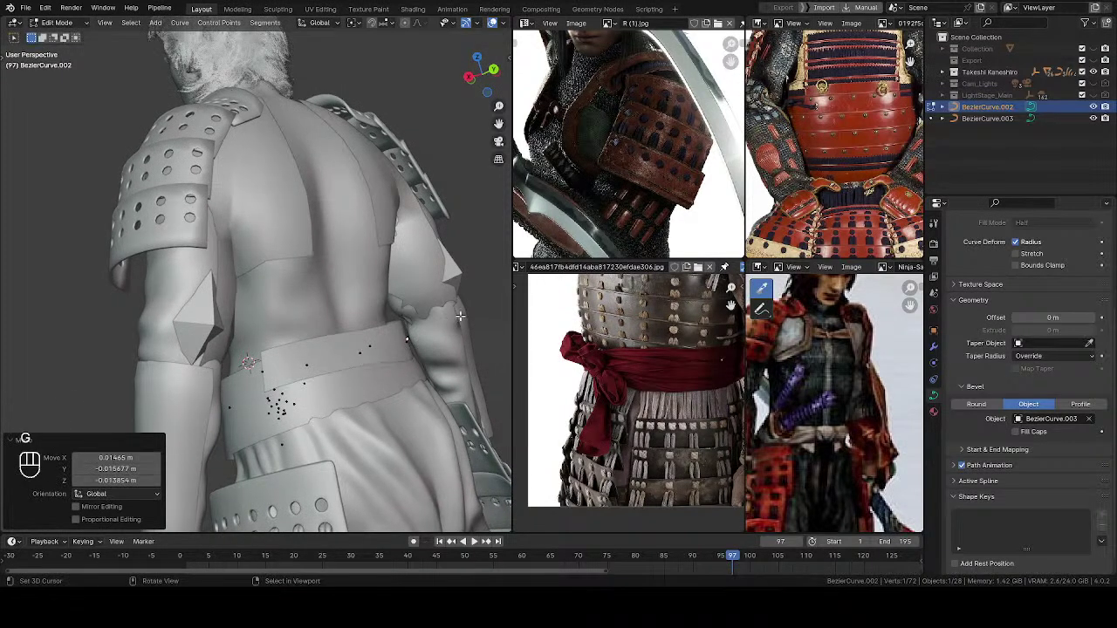
Step: Shift the strap's end point at the side of the waist onto the body and tilt it by 21.5°
{"action": "left_click", "coordinate": [450, 302]}
{"action": "middle_click_drag", "start_coordinate": [450, 301], "coordinate": [390, 287]}
{"action": "left_click", "coordinate": [292, 323]}
{"action": "key", "text": "g"}
{"action": "left_click", "coordinate": [277, 319]}
{"action": "key", "text": "g"}
{"action": "left_click", "coordinate": [343, 398]}
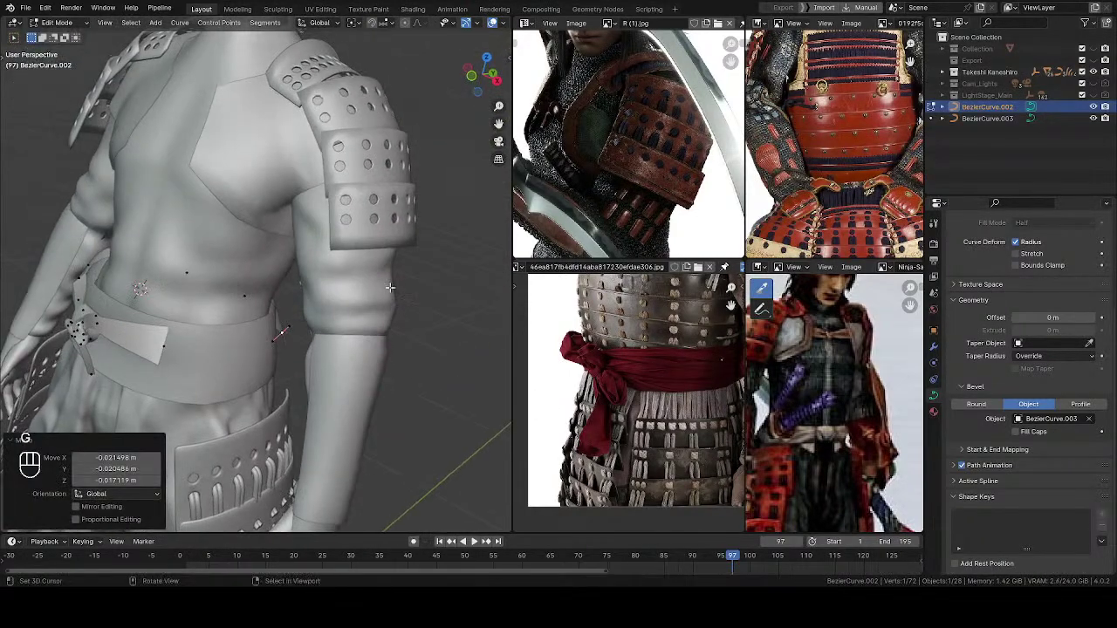
{"action": "left_click", "coordinate": [281, 333]}
{"action": "middle_click_drag", "start_coordinate": [281, 332], "coordinate": [340, 347]}
Step: Extrude a new strap point from the hip toward the front, then move and rotate it along the waist
{"action": "key", "text": "e"}
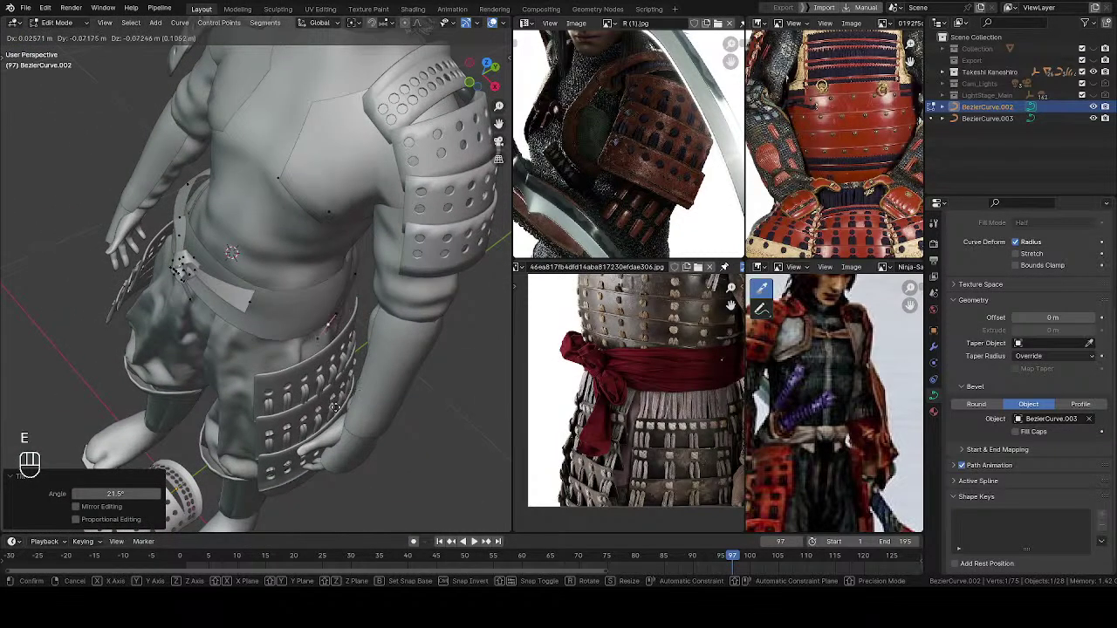
{"action": "left_click", "coordinate": [306, 396]}
{"action": "middle_click_drag", "start_coordinate": [307, 395], "coordinate": [402, 277]}
{"action": "key", "text": "g"}
{"action": "key", "text": "g"}
{"action": "left_click", "coordinate": [332, 303]}
{"action": "left_click", "coordinate": [371, 264]}
{"action": "key", "text": "r"}
{"action": "left_click", "coordinate": [365, 262]}
Step: Try to join the strap's two loose ends at the front side of the waist, undo it, and save the file
{"action": "right_click", "coordinate": [262, 295], "text": "shift"}
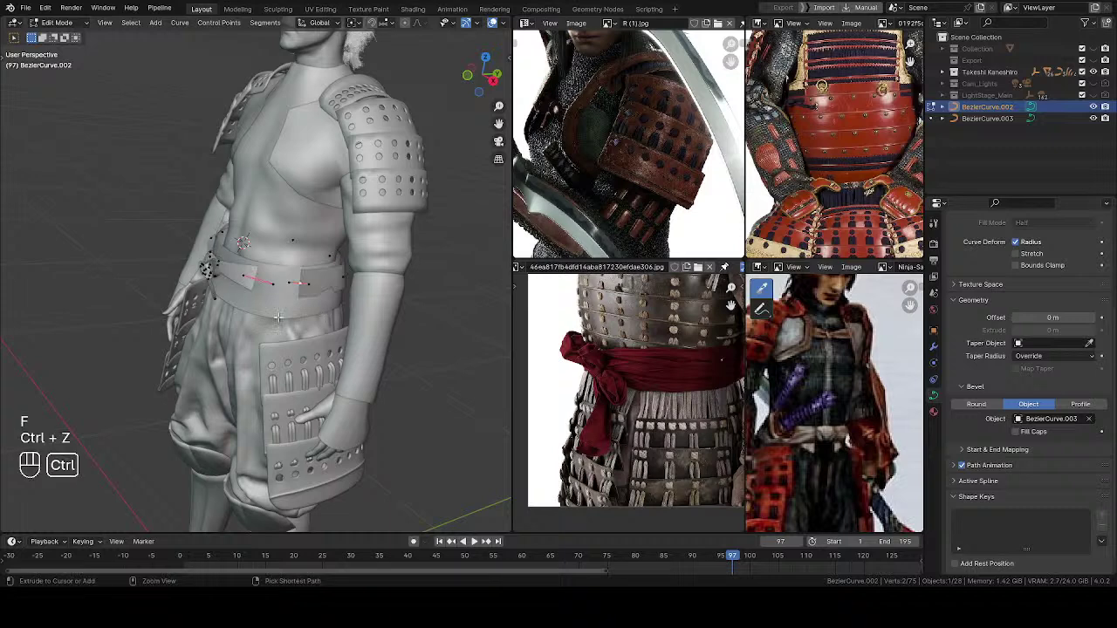
{"action": "scroll", "coordinate": [283, 313], "scroll_direction": "up", "scroll_amount": 2}
{"action": "middle_click_drag", "start_coordinate": [288, 307], "coordinate": [410, 325]}
{"action": "key", "text": "ctrl+s"}
{"action": "scroll", "coordinate": [257, 266], "scroll_direction": "up", "scroll_amount": 3}
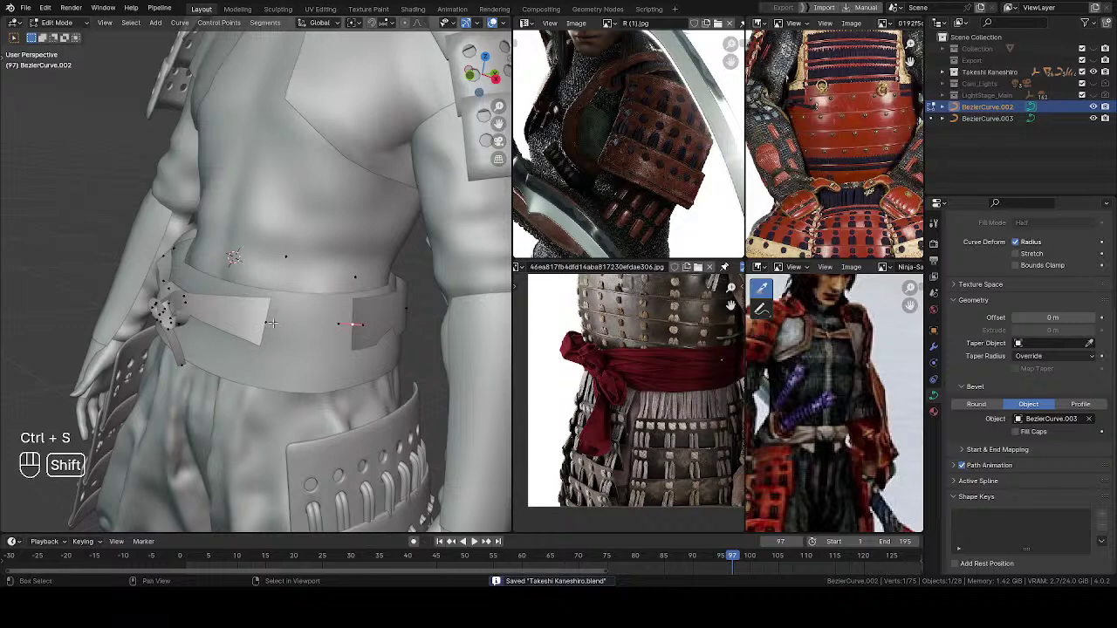
Step: Try to tilt the strap's end point at the hip and join it with the loose end beside the knot
{"action": "middle_click_drag", "start_coordinate": [333, 328], "coordinate": [312, 307]}
{"action": "middle_click_drag", "start_coordinate": [316, 391], "coordinate": [422, 344]}
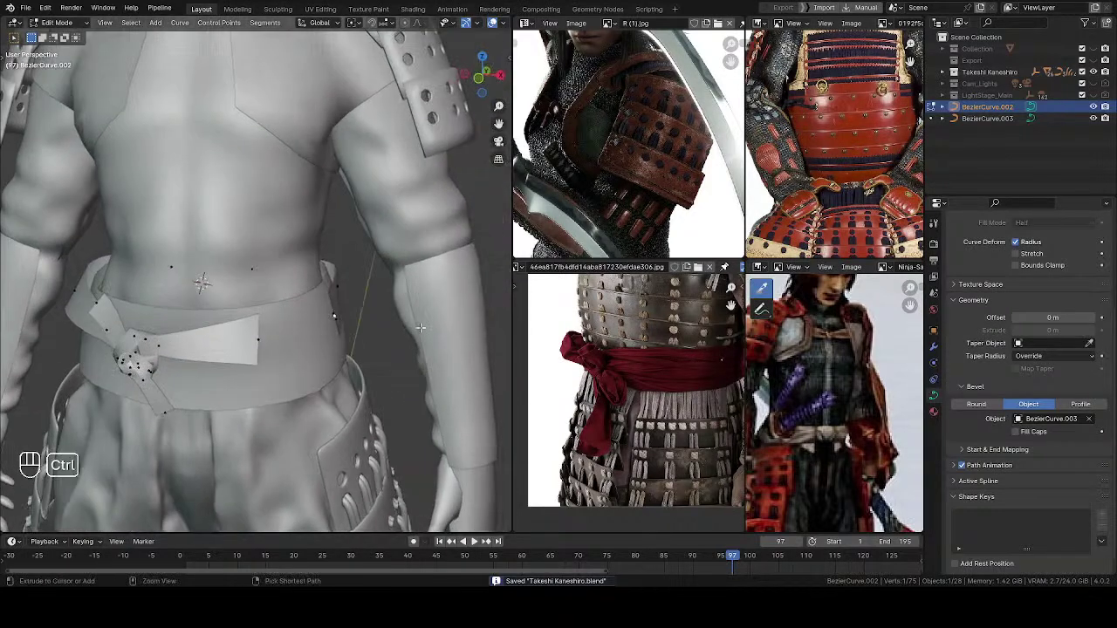
{"action": "key", "text": "ctrl+t"}
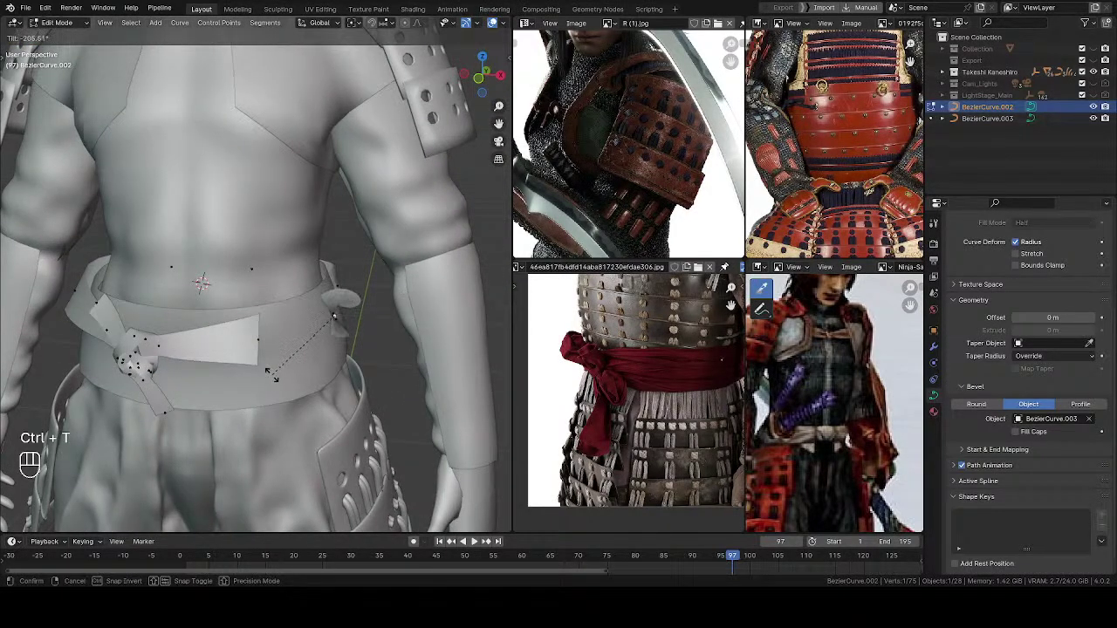
{"action": "left_click", "coordinate": [303, 325]}
{"action": "middle_click_drag", "start_coordinate": [304, 325], "coordinate": [425, 278]}
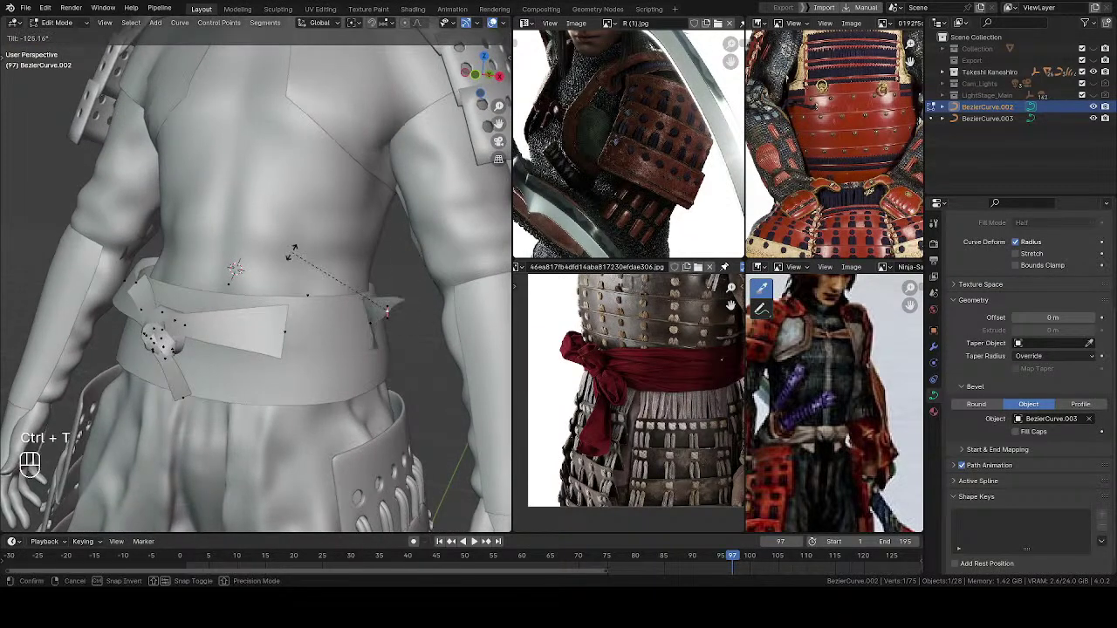
{"action": "middle_click_drag", "start_coordinate": [298, 358], "coordinate": [223, 324]}
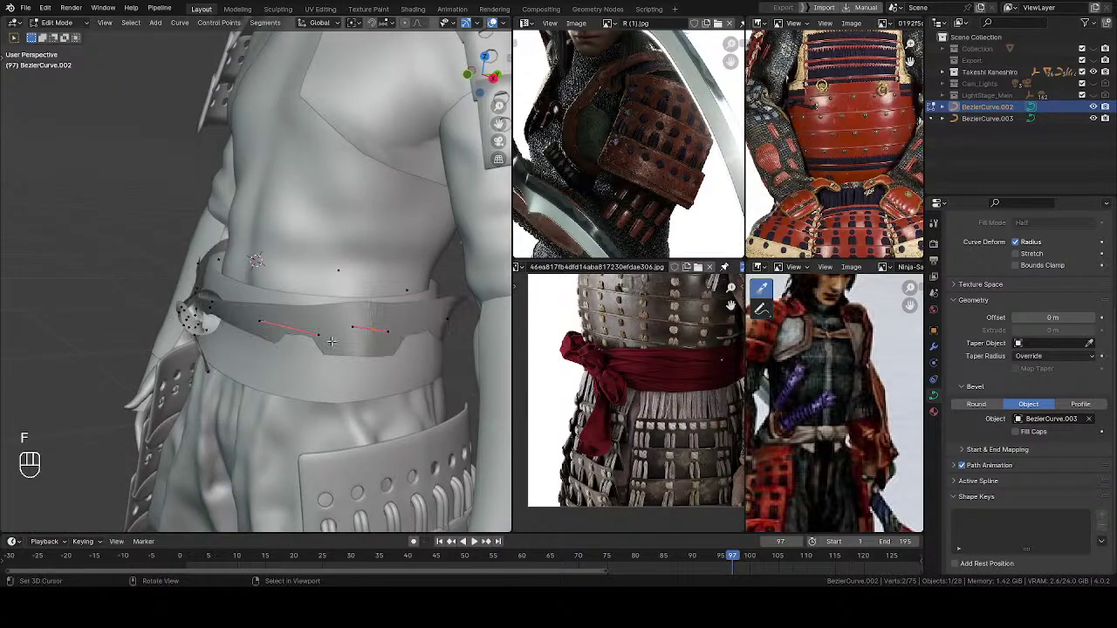
{"action": "middle_click_drag", "start_coordinate": [315, 341], "coordinate": [300, 280]}
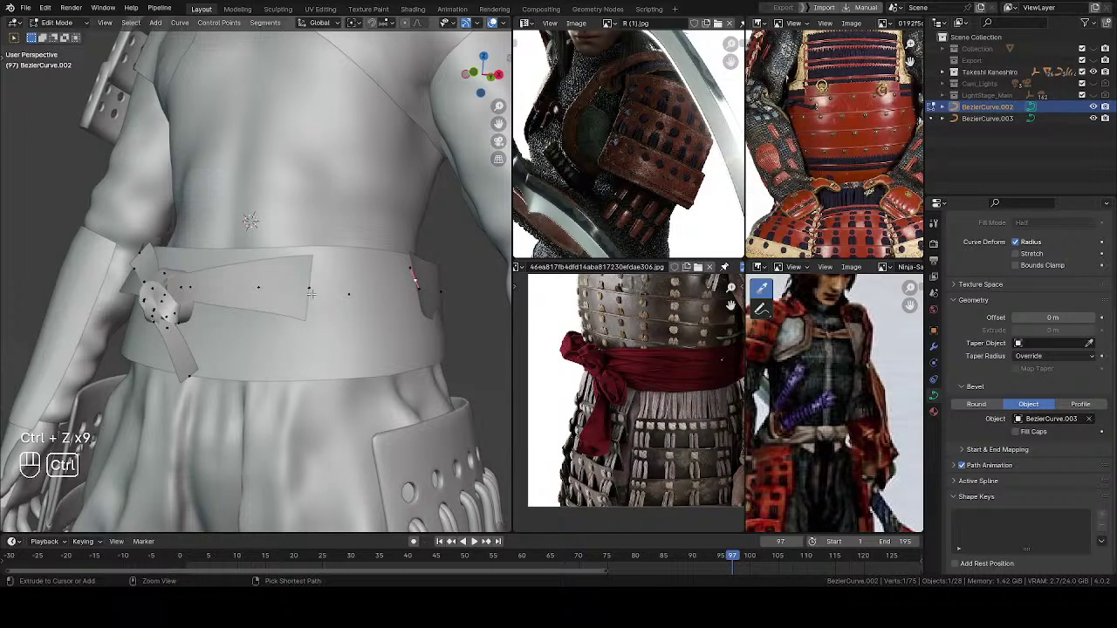
Step: Retry connecting the two loose strap ends and undo the attempt
{"action": "middle_click_drag", "start_coordinate": [310, 291], "coordinate": [432, 365]}
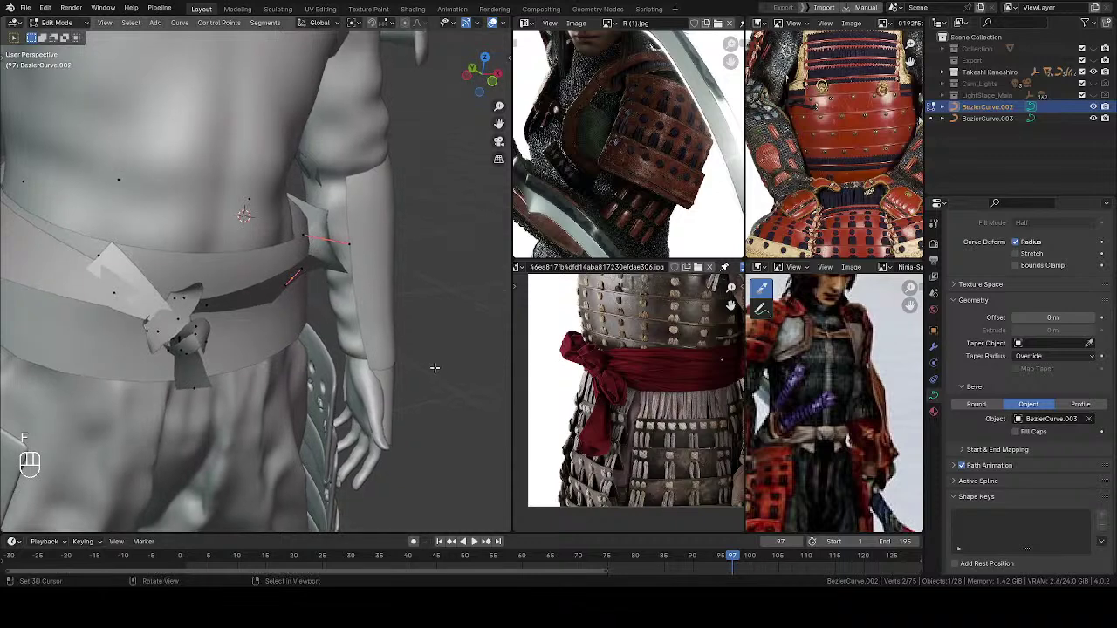
{"action": "key", "text": "ctrl+z"}
{"action": "key", "text": "ctrl+z"}
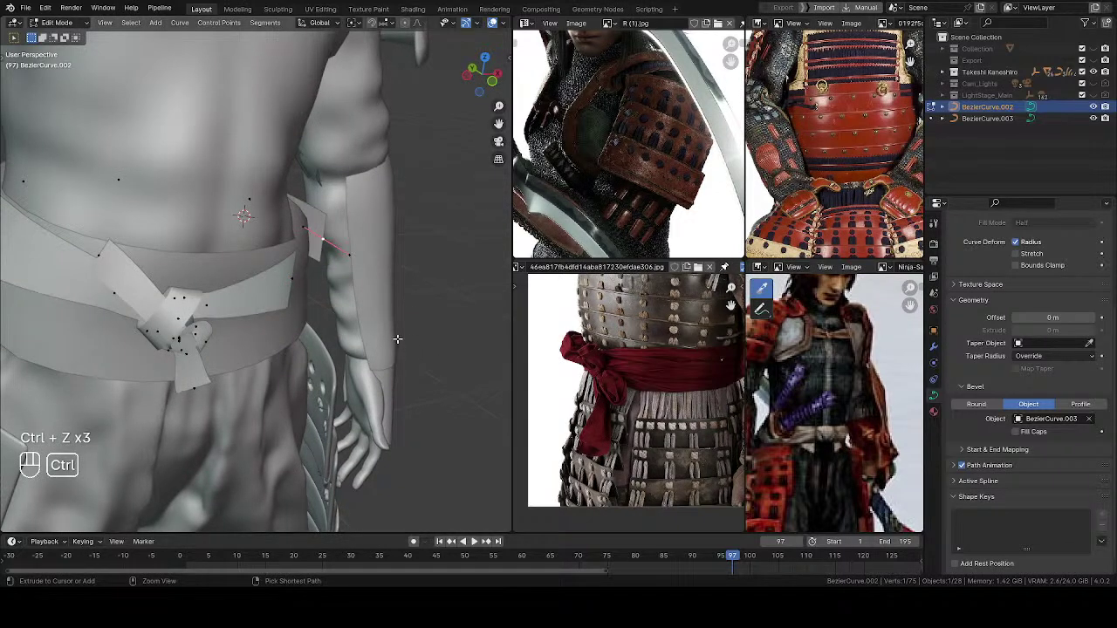
{"action": "middle_click_drag", "start_coordinate": [366, 328], "coordinate": [360, 282]}
{"action": "key", "text": "f"}
{"action": "key", "text": "ctrl+z"}
Step: Adjust the hip end point and join it with the knot's loose end to close the strap around the waist
{"action": "left_click", "coordinate": [307, 282]}
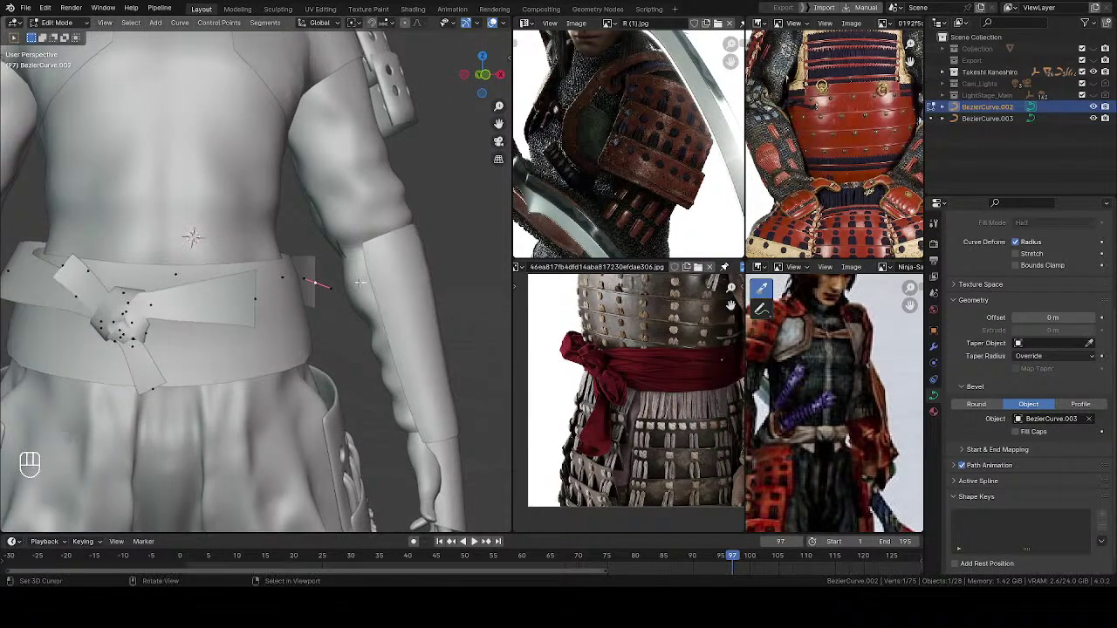
{"action": "left_click", "coordinate": [293, 295]}
{"action": "right_click", "coordinate": [264, 297], "text": "shift"}
{"action": "middle_click_drag", "start_coordinate": [264, 298], "coordinate": [339, 308]}
{"action": "key", "text": "f"}
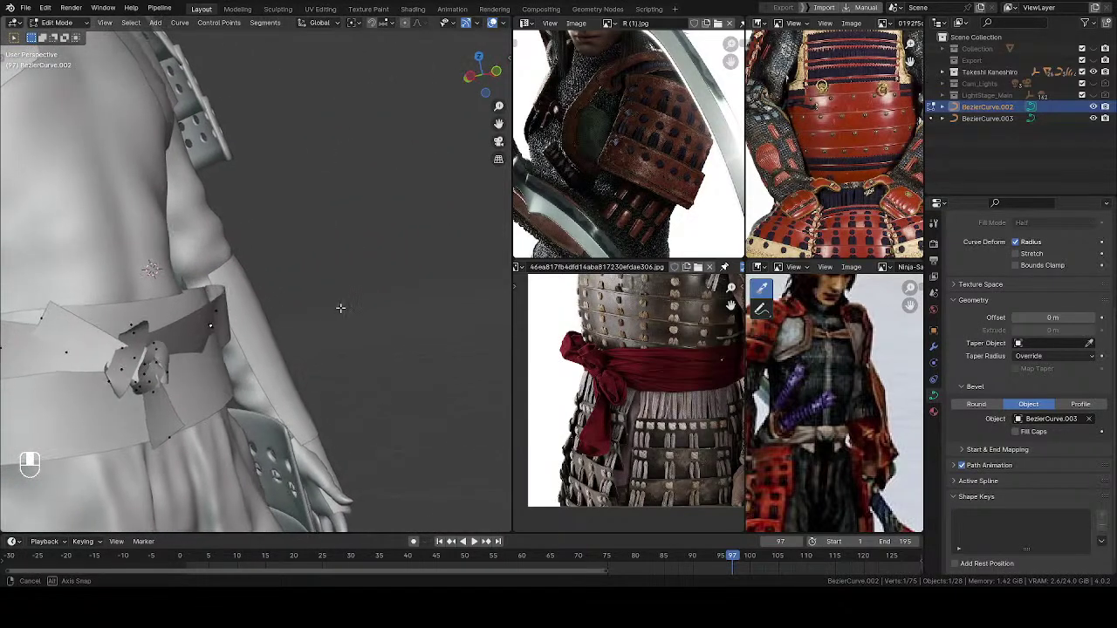
Step: Tilt the strap's front point by -24.8°, shrink its handles, and move it to smooth the joined section
{"action": "left_click", "coordinate": [284, 240]}
{"action": "middle_click_drag", "start_coordinate": [283, 240], "coordinate": [273, 270]}
{"action": "key", "text": "s"}
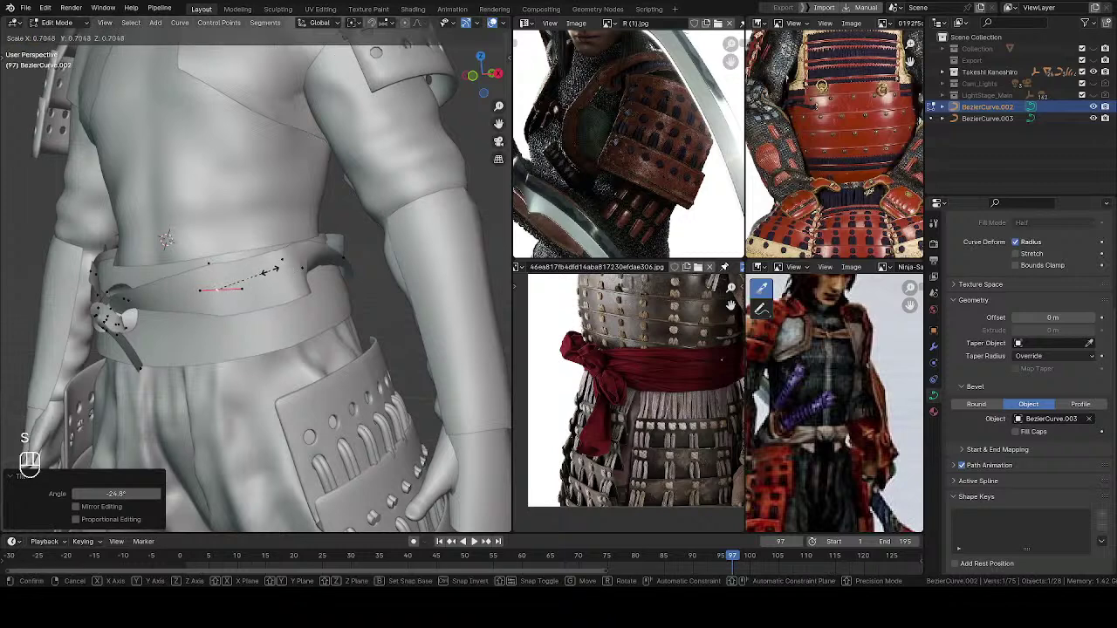
{"action": "left_click", "coordinate": [261, 274]}
{"action": "key", "text": "g"}
{"action": "middle_click_drag", "start_coordinate": [189, 297], "coordinate": [162, 328]}
{"action": "left_click", "coordinate": [161, 304]}
{"action": "left_click", "coordinate": [203, 291]}
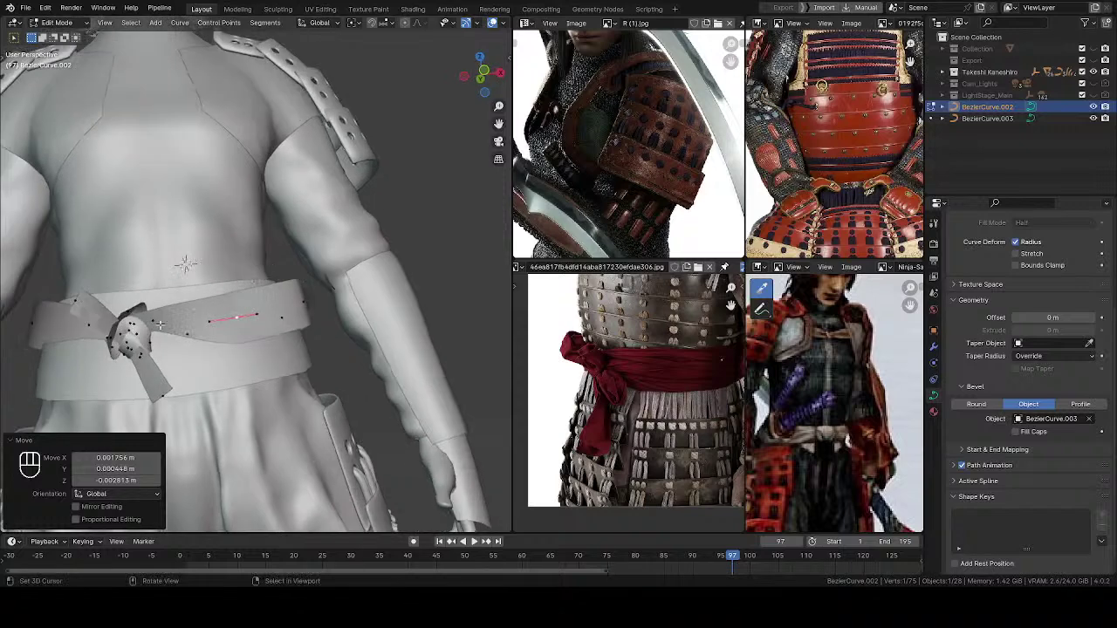
Step: Tilt the strap's point at the side of the waist to straighten the twisted joined section
{"action": "middle_click_drag", "start_coordinate": [256, 323], "coordinate": [189, 317]}
{"action": "left_click", "coordinate": [306, 307]}
{"action": "middle_click_drag", "start_coordinate": [309, 306], "coordinate": [334, 322]}
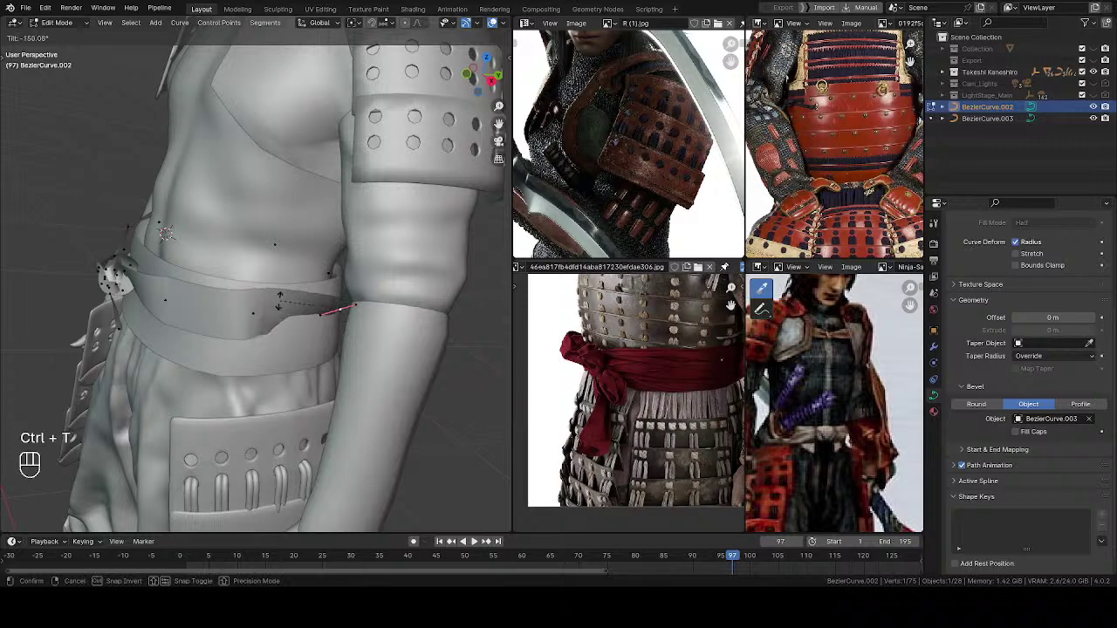
{"action": "left_click", "coordinate": [317, 342]}
{"action": "middle_click_drag", "start_coordinate": [316, 338], "coordinate": [350, 268]}
Step: Reposition the strap's side point, rotate it by 16°, and tilt it by -7.52° to lie along the hip
{"action": "left_click", "coordinate": [255, 313]}
{"action": "key", "text": "g"}
{"action": "left_click", "coordinate": [258, 309]}
{"action": "key", "text": "r"}
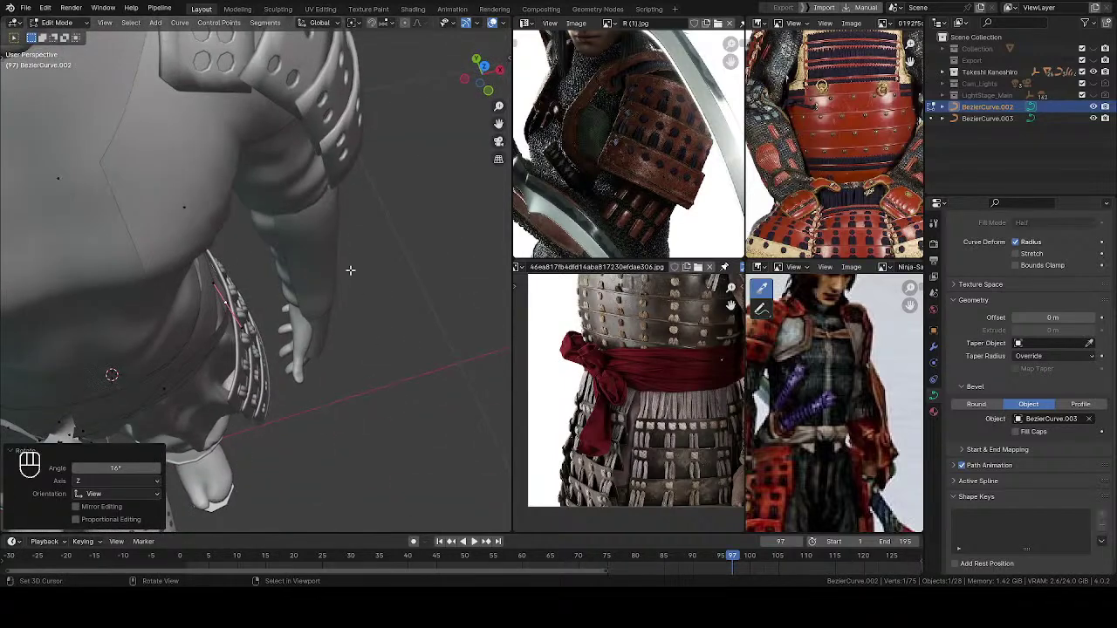
{"action": "middle_click_drag", "start_coordinate": [328, 338], "coordinate": [374, 238]}
{"action": "left_click", "coordinate": [297, 306]}
{"action": "left_click", "coordinate": [371, 253]}
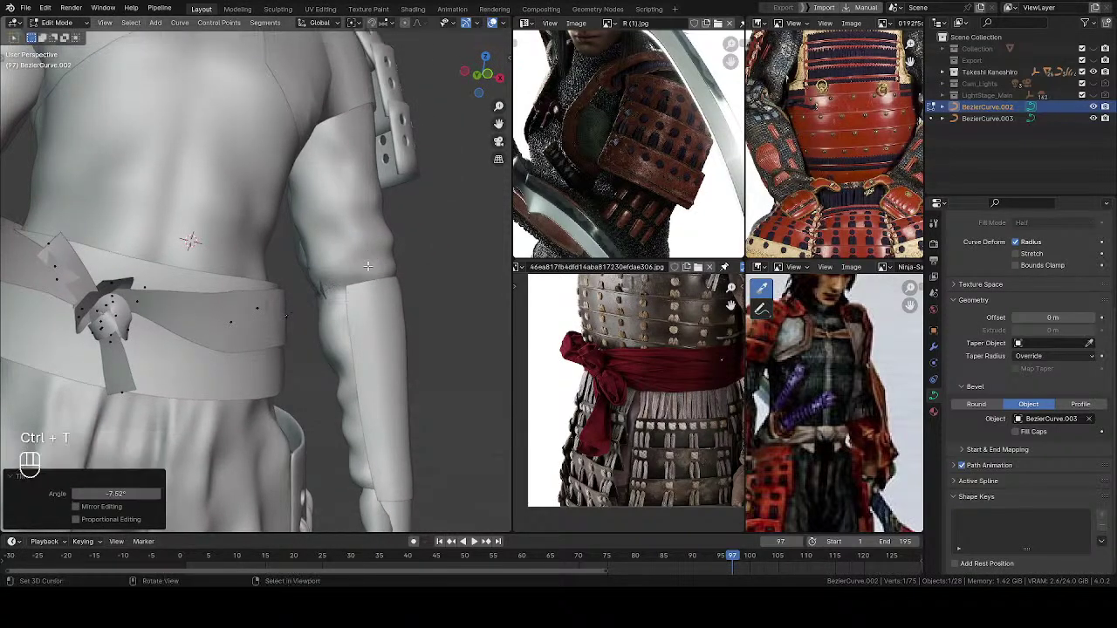
Step: Untwist the strap behind the hip and tilt its point at the middle of the back by -180°
{"action": "key", "text": "alt+a"}
{"action": "middle_click_drag", "start_coordinate": [286, 312], "coordinate": [331, 288], "text": "shift"}
{"action": "middle_click_drag", "start_coordinate": [332, 288], "coordinate": [6, 272], "text": "ctrl"}
{"action": "middle_click_drag", "start_coordinate": [180, 274], "coordinate": [196, 333], "text": "ctrl"}
{"action": "middle_click_drag", "start_coordinate": [377, 295], "coordinate": [450, 272]}
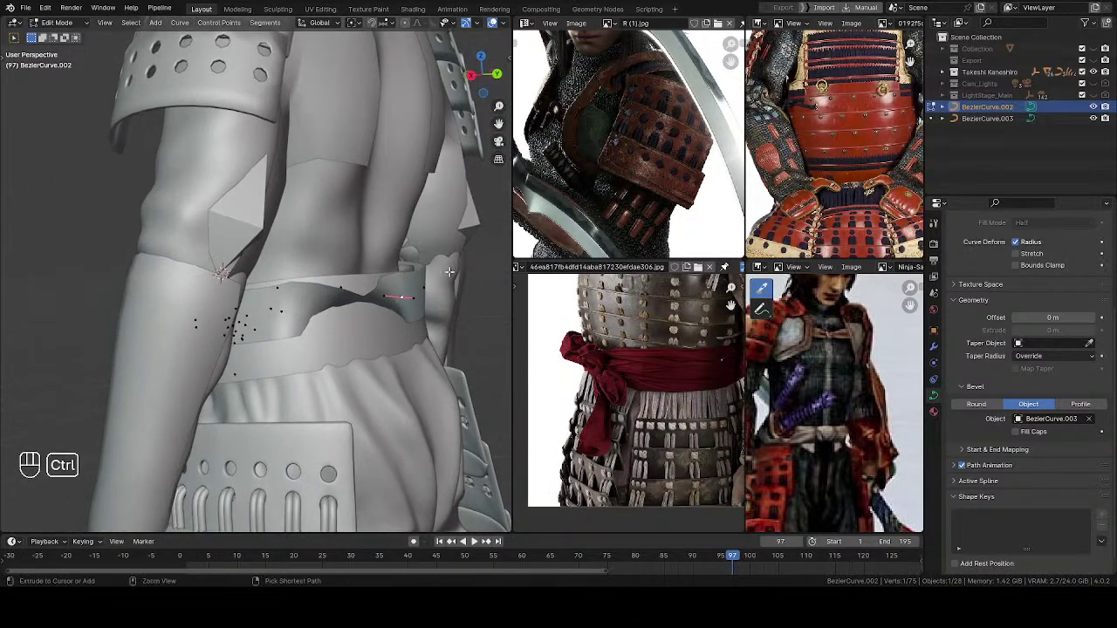
{"action": "left_click", "coordinate": [360, 315]}
{"action": "middle_click_drag", "start_coordinate": [361, 315], "coordinate": [301, 313]}
{"action": "middle_click_drag", "start_coordinate": [301, 312], "coordinate": [262, 304], "text": "shift"}
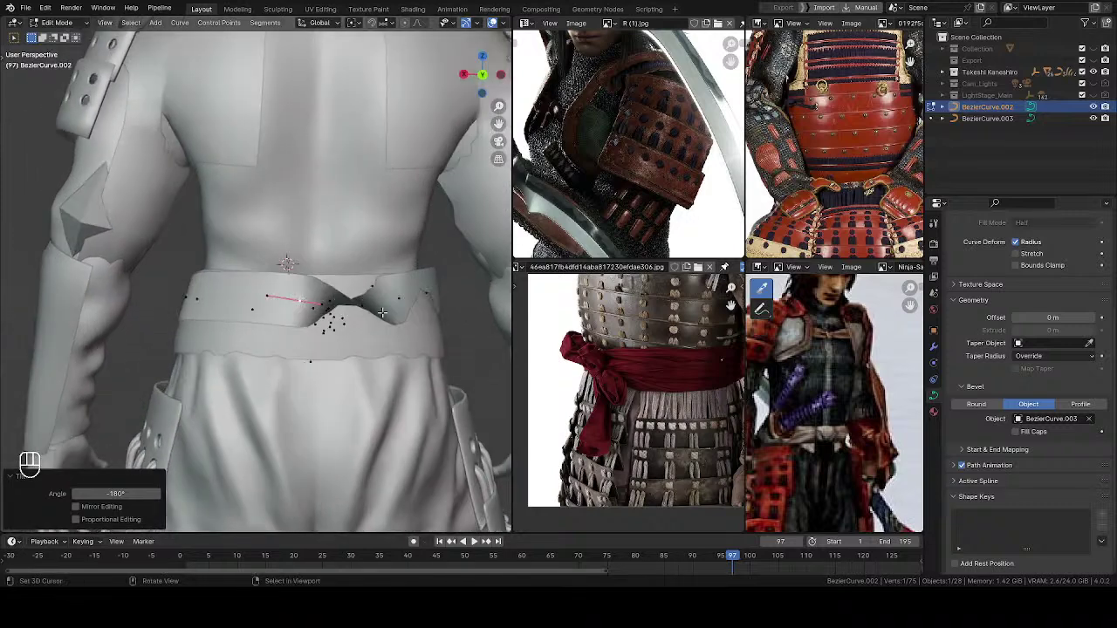
Step: Tilt the next strap points from the back around to the opposite hip to untwist the band
{"action": "right_click", "coordinate": [400, 301]}
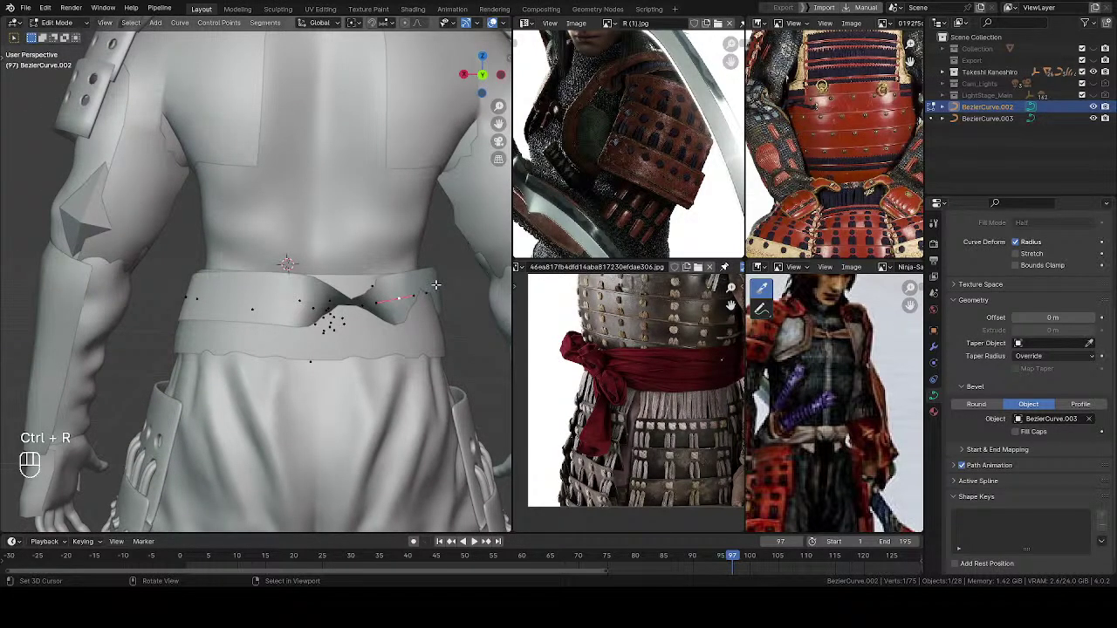
{"action": "key", "text": "ctrl+t"}
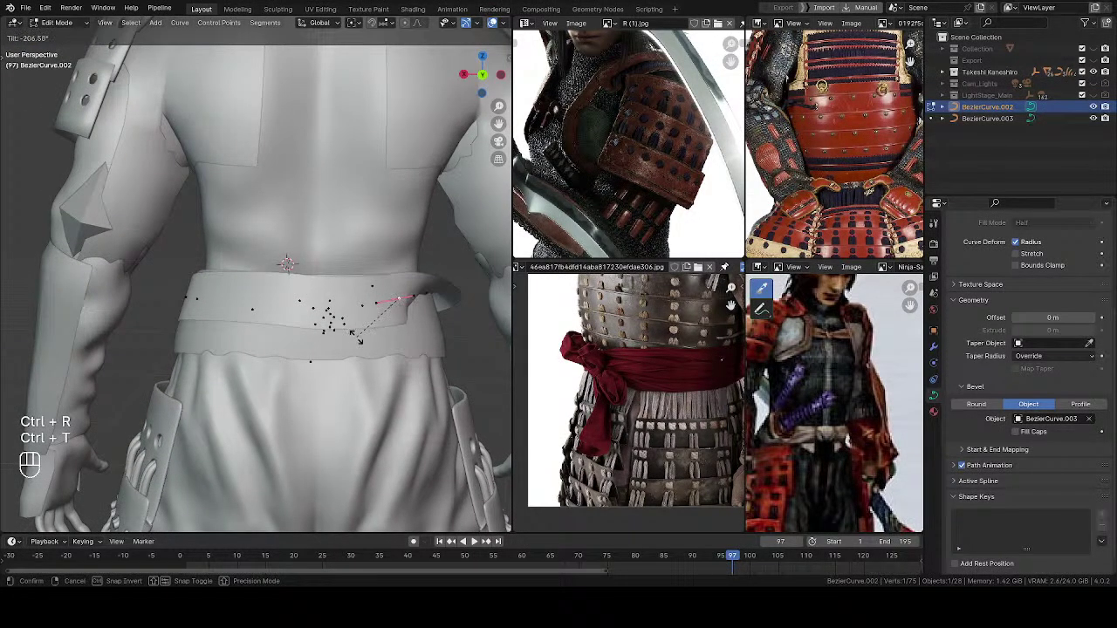
{"action": "left_click", "coordinate": [353, 336]}
{"action": "middle_click_drag", "start_coordinate": [330, 319], "coordinate": [336, 330], "text": "shift"}
{"action": "middle_click_drag", "start_coordinate": [336, 330], "coordinate": [81, 302]}
{"action": "middle_click_drag", "start_coordinate": [482, 236], "coordinate": [322, 295], "text": "shift"}
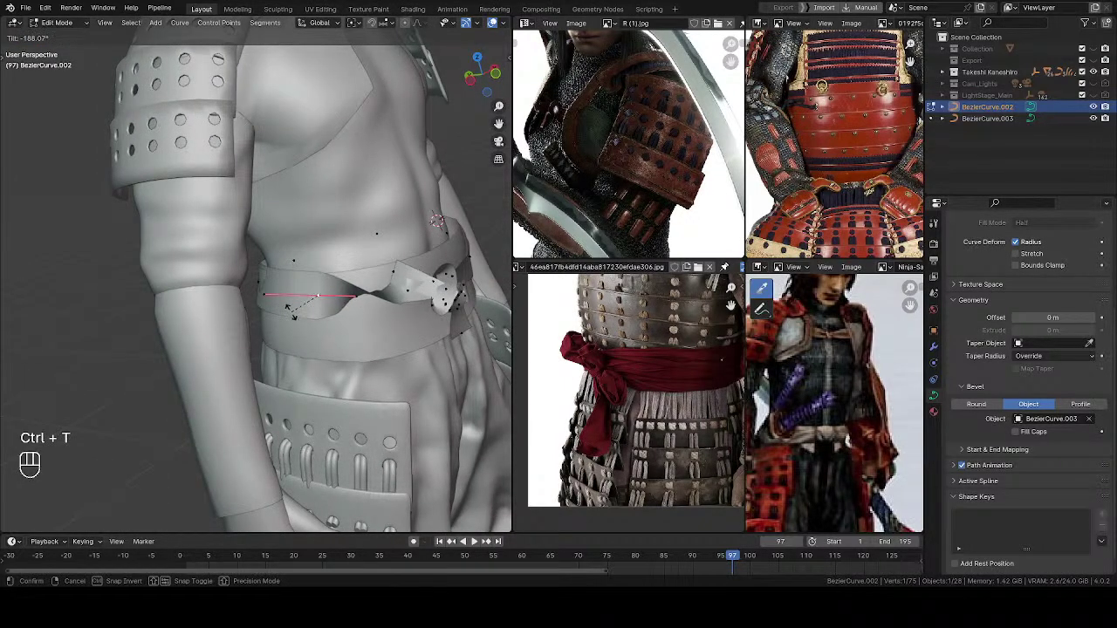
{"action": "left_click", "coordinate": [295, 306]}
Step: Tilt the strap's point just beside the knot by -212° to remove the remaining twist
{"action": "middle_click_drag", "start_coordinate": [295, 305], "coordinate": [313, 321]}
{"action": "scroll", "coordinate": [288, 313], "scroll_direction": "up", "scroll_amount": 2}
{"action": "right_click", "coordinate": [385, 328]}
{"action": "key", "text": "ctrl+t"}
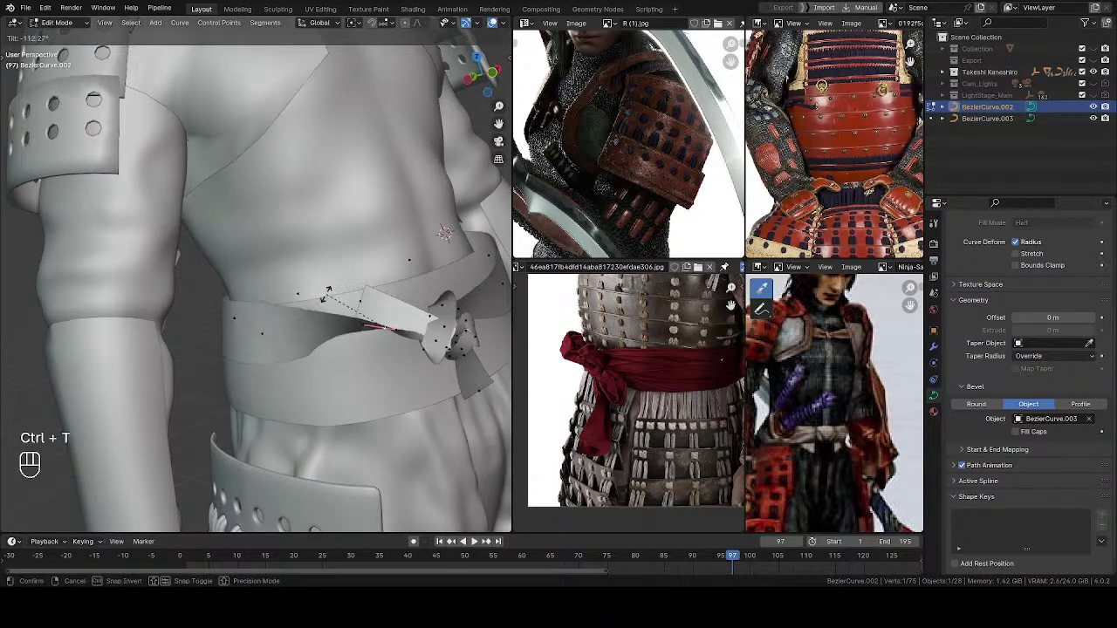
{"action": "left_click", "coordinate": [351, 422]}
Step: Nudge the strap point just beside the knot about 0.004 m along Y to bring it closer to the waist
{"action": "middle_click_drag", "start_coordinate": [350, 419], "coordinate": [332, 320]}
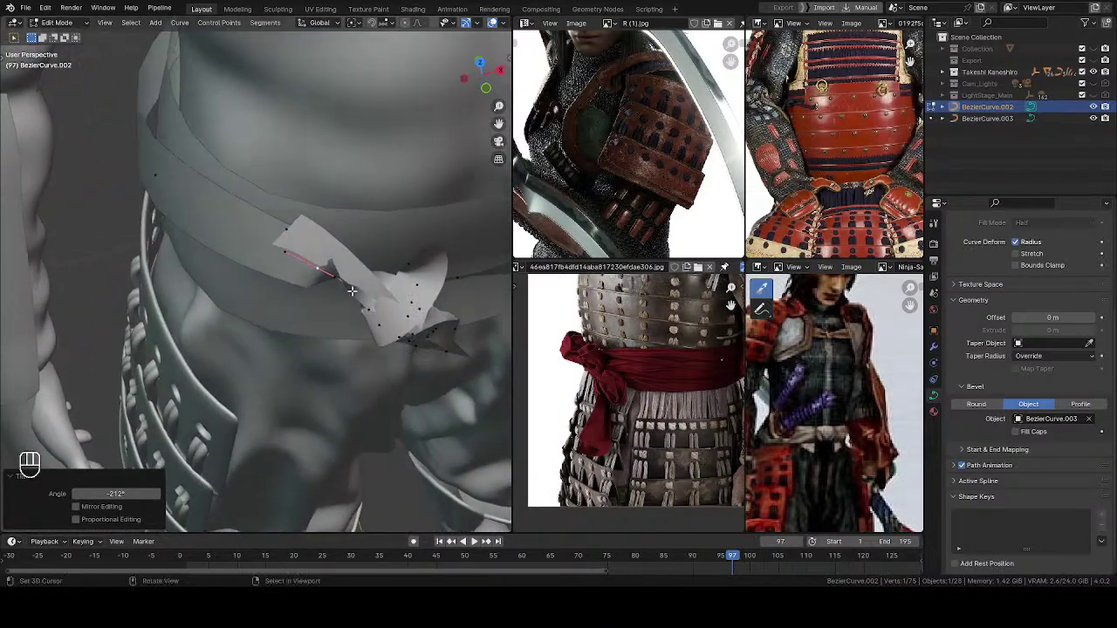
{"action": "key", "text": "g"}
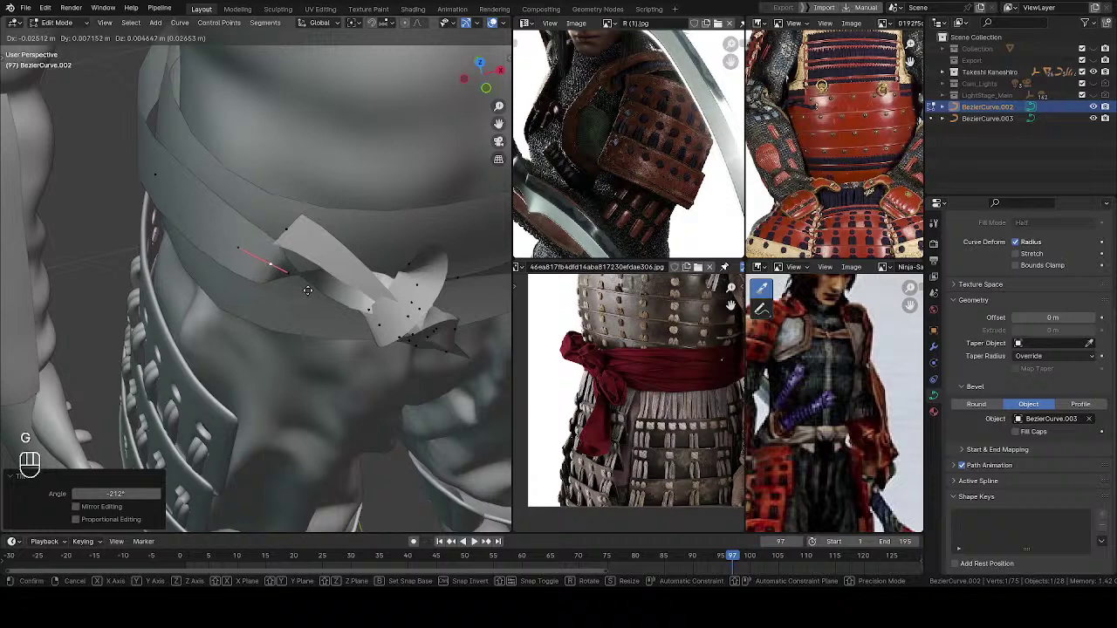
{"action": "key", "text": "Escape"}
{"action": "middle_click_drag", "start_coordinate": [331, 289], "coordinate": [197, 176]}
{"action": "key", "text": "g"}
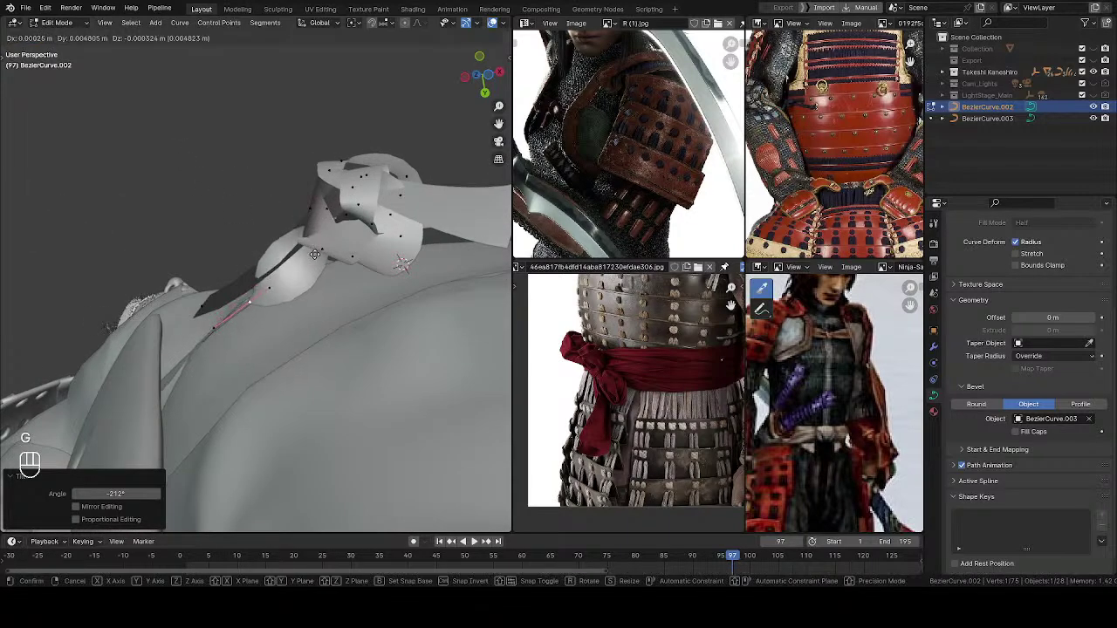
{"action": "left_click", "coordinate": [314, 252]}
{"action": "middle_click_drag", "start_coordinate": [314, 252], "coordinate": [340, 337]}
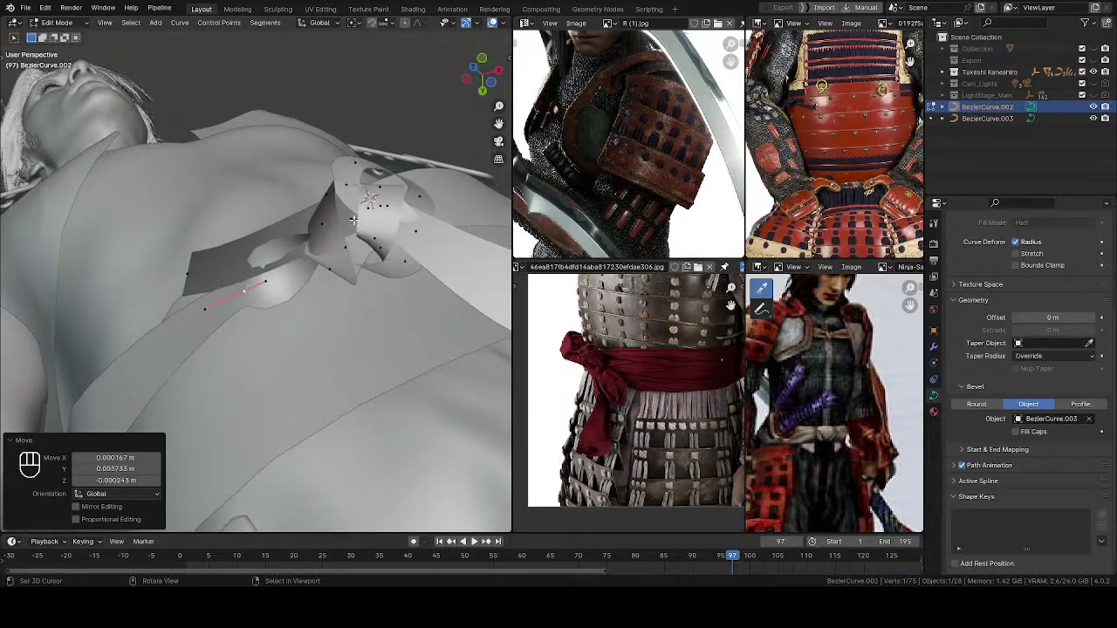
{"action": "left_click", "coordinate": [352, 221]}
{"action": "key", "text": "g"}
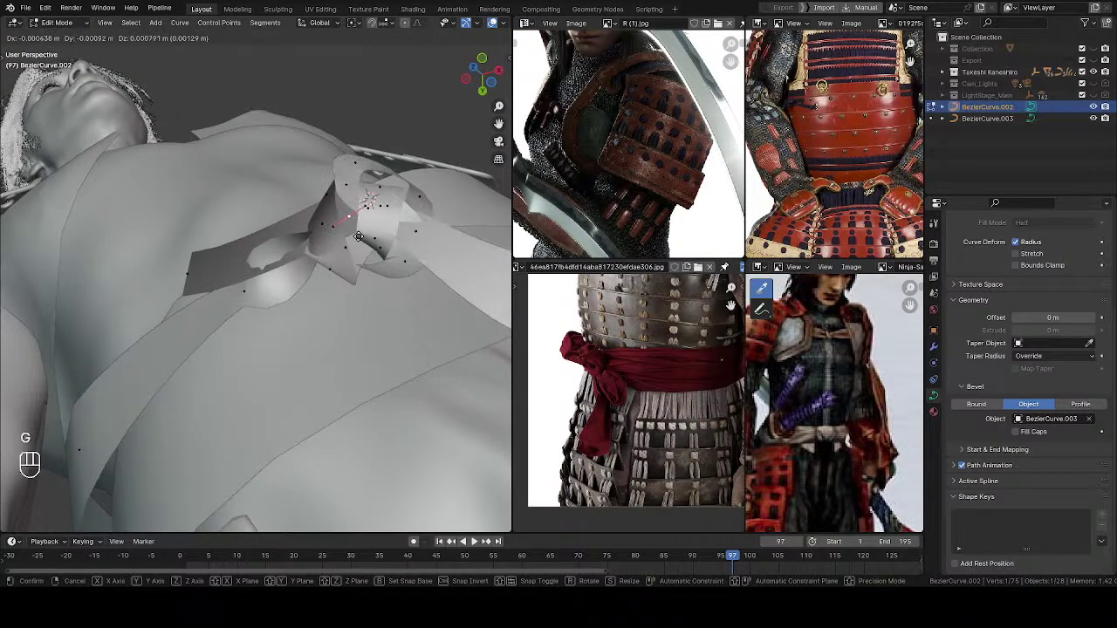
{"action": "key", "text": "Escape"}
Step: Hide the strap's bevel to pick a point inside the knot, restore the object bevel, and tilt that point
{"action": "middle_click_drag", "start_coordinate": [358, 237], "coordinate": [399, 148]}
{"action": "middle_click_drag", "start_coordinate": [367, 271], "coordinate": [301, 231]}
{"action": "middle_click_drag", "start_coordinate": [301, 231], "coordinate": [280, 340], "text": "shift"}
{"action": "middle_click_drag", "start_coordinate": [192, 393], "coordinate": [323, 236], "text": "shift"}
{"action": "left_click", "coordinate": [977, 407]}
{"action": "middle_click_drag", "start_coordinate": [371, 302], "coordinate": [345, 327]}
{"action": "scroll", "coordinate": [262, 343], "scroll_direction": "up", "scroll_amount": 3}
{"action": "left_click", "coordinate": [411, 307]}
{"action": "middle_click_drag", "start_coordinate": [411, 307], "coordinate": [406, 348]}
{"action": "left_click", "coordinate": [1029, 404]}
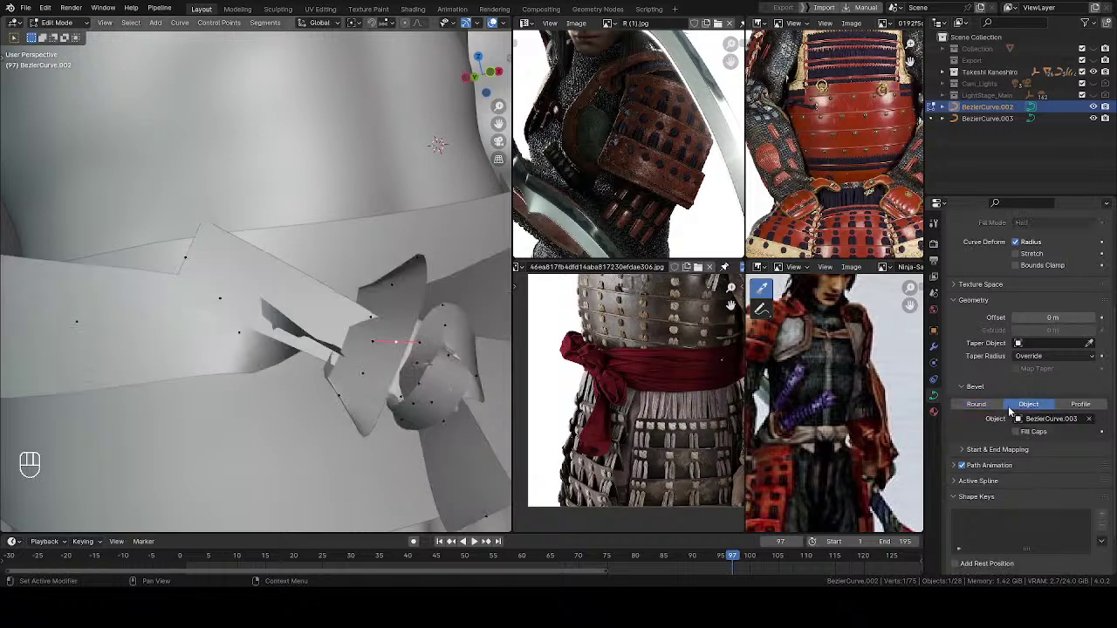
{"action": "key", "text": "ctrl+t"}
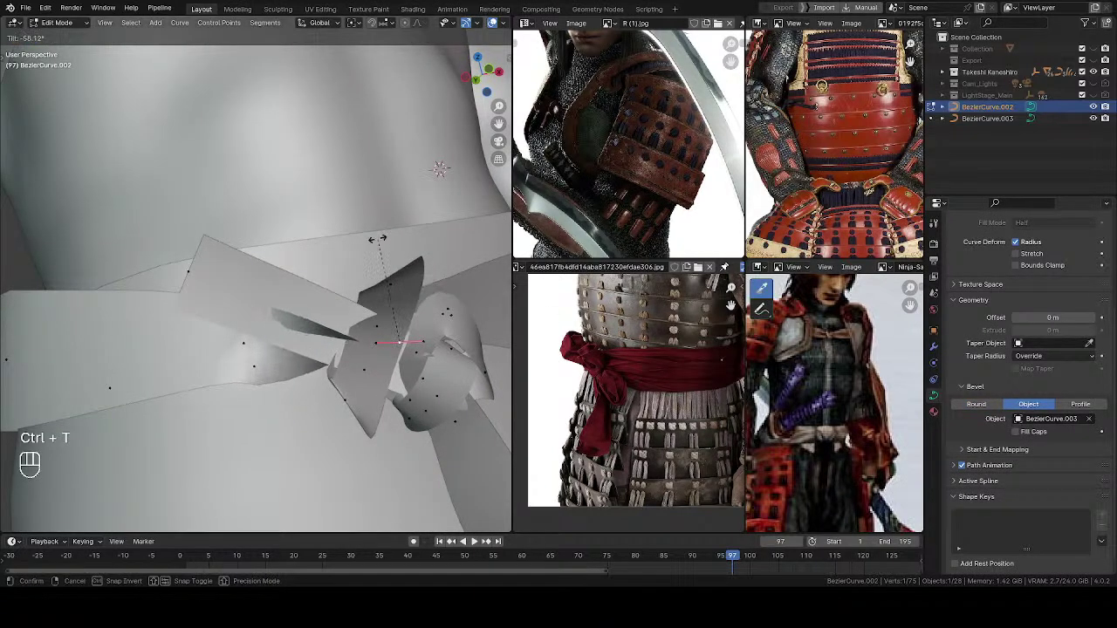
{"action": "left_click", "coordinate": [384, 375]}
Step: Expose the bare curve again to select another knot point, restore the object bevel, and start tilting it
{"action": "middle_click_drag", "start_coordinate": [385, 375], "coordinate": [293, 167]}
{"action": "left_click", "coordinate": [975, 404]}
{"action": "middle_click_drag", "start_coordinate": [411, 349], "coordinate": [347, 245]}
{"action": "left_click", "coordinate": [422, 311]}
{"action": "left_click", "coordinate": [1028, 404]}
{"action": "key", "text": "ctrl+t"}
{"action": "key", "text": "Escape"}
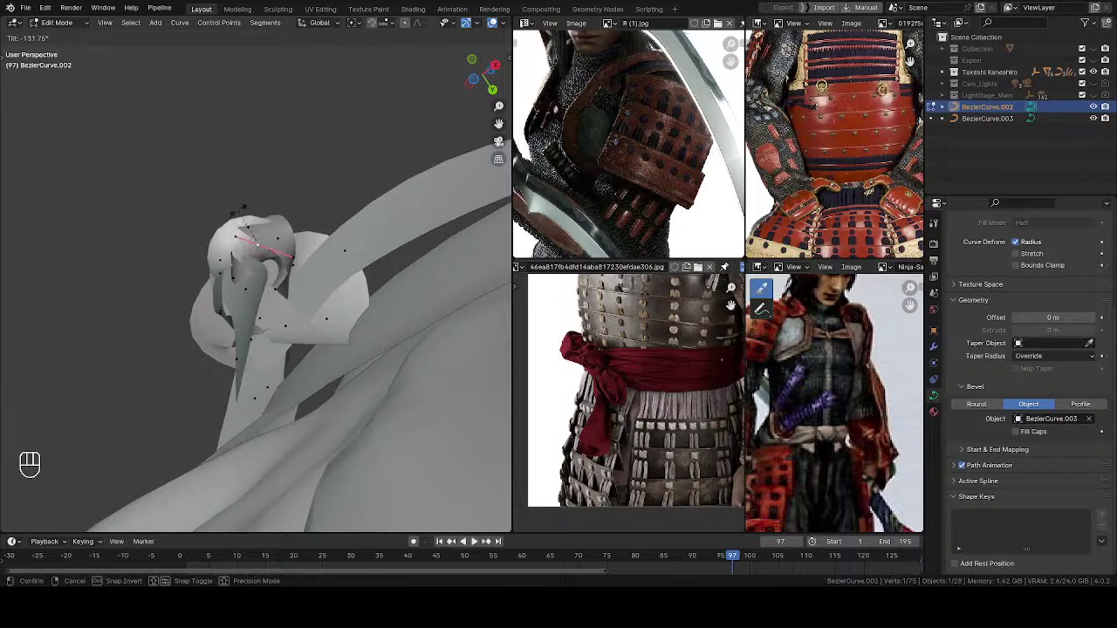
Step: Tilt the inner loop points of the knot, turning the last one by -223°
{"action": "middle_click_drag", "start_coordinate": [292, 298], "coordinate": [371, 326]}
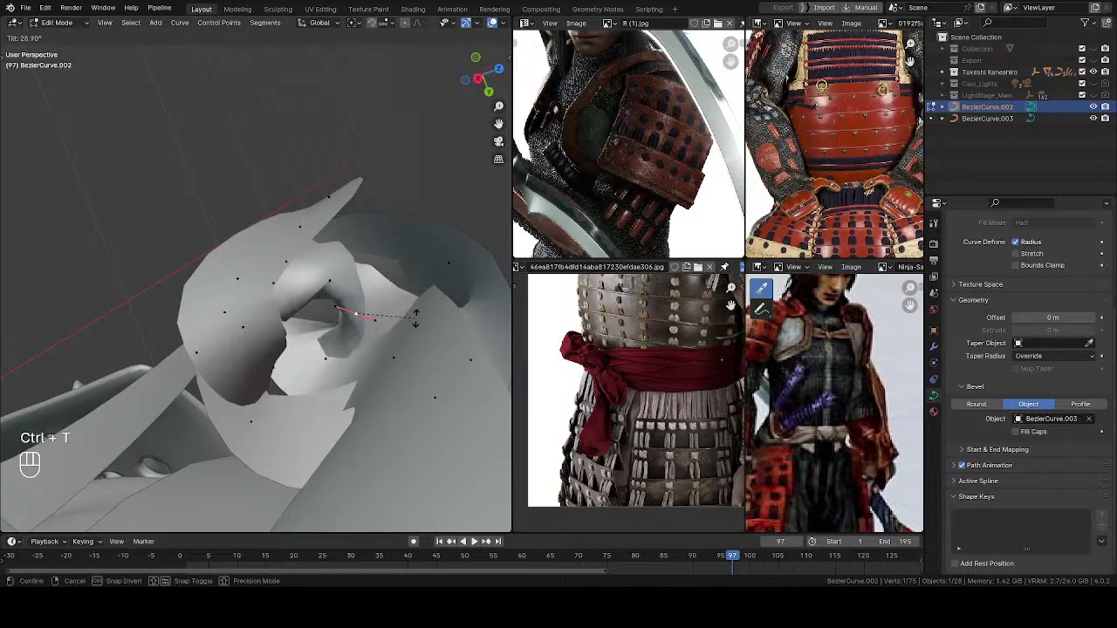
{"action": "middle_click_drag", "start_coordinate": [336, 295], "coordinate": [290, 270]}
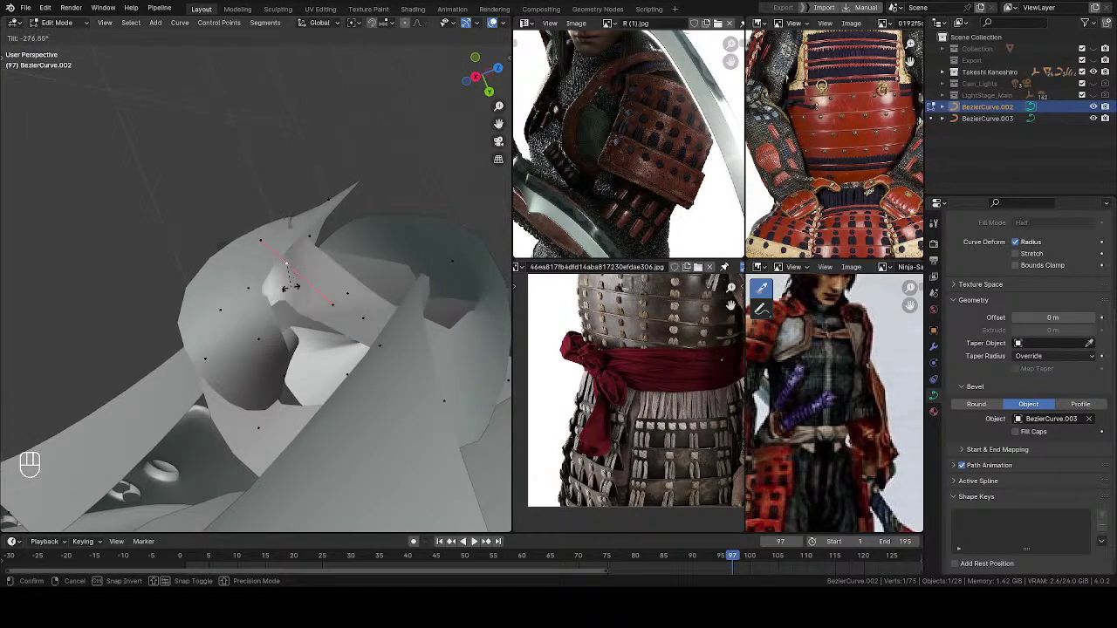
{"action": "left_click", "coordinate": [281, 276]}
Step: Select the point in front of the knot's inner loop on the bare curve, restore the object bevel, and tilt it
{"action": "middle_click_drag", "start_coordinate": [281, 276], "coordinate": [348, 371]}
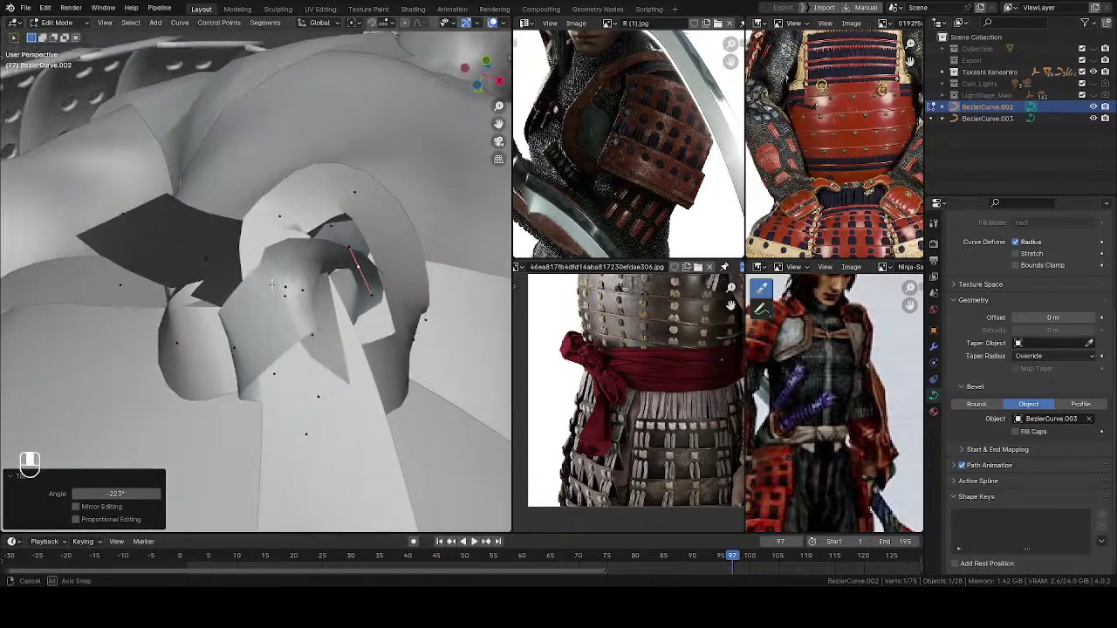
{"action": "left_click", "coordinate": [978, 405]}
{"action": "middle_click_drag", "start_coordinate": [345, 284], "coordinate": [264, 220]}
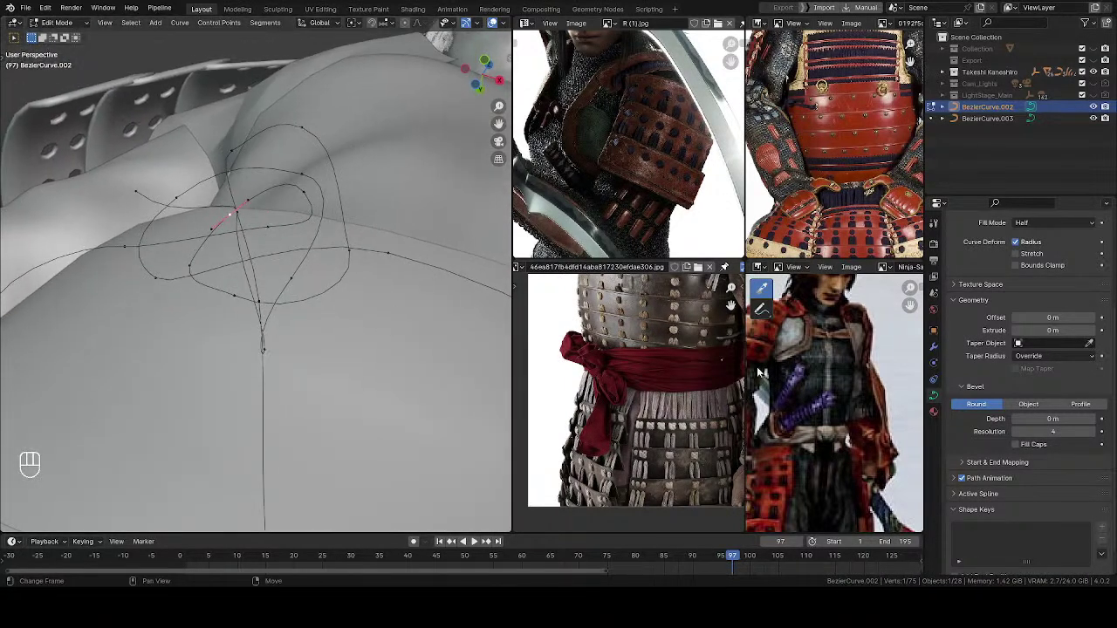
{"action": "left_click", "coordinate": [1029, 404]}
{"action": "key", "text": "ctrl+t"}
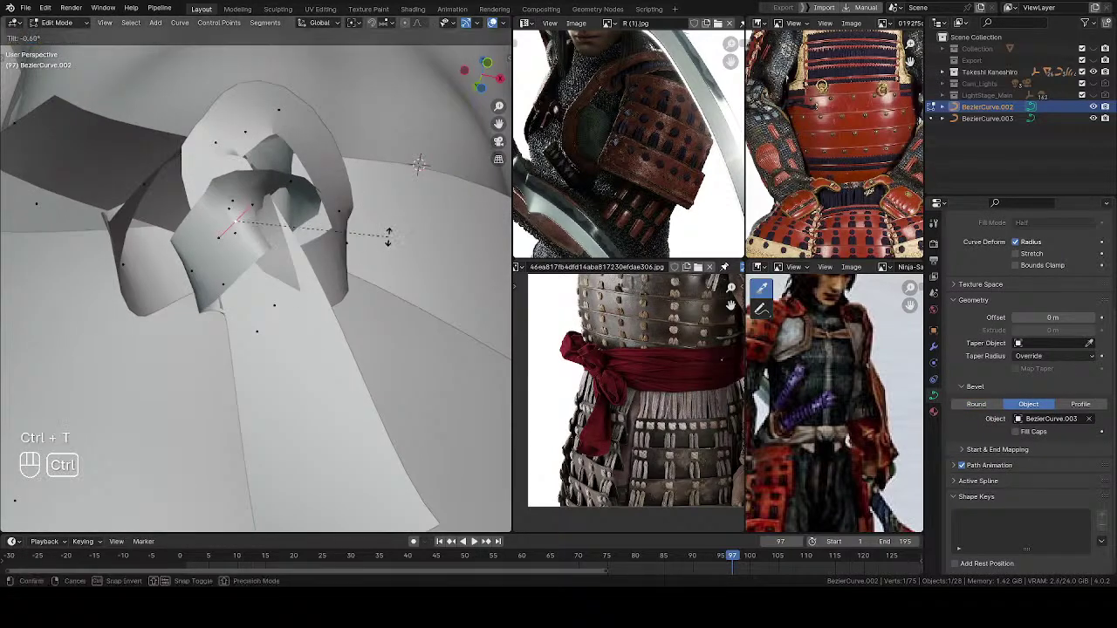
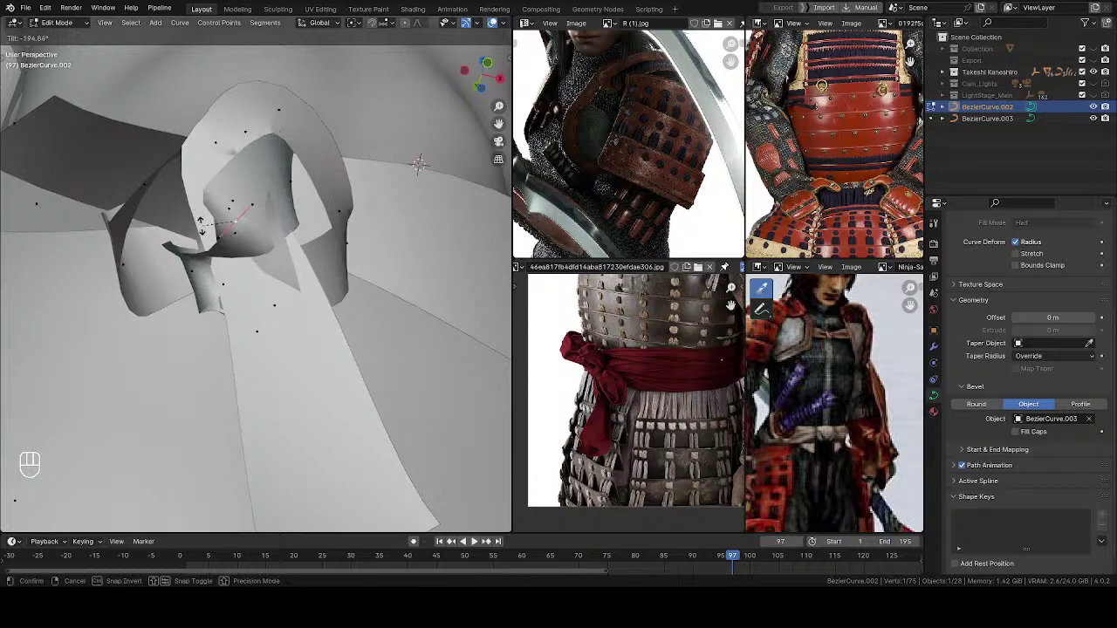
{"action": "left_click", "coordinate": [196, 199]}
Step: Tilt the following points along the knot's lower loop to untwist the band
{"action": "middle_click_drag", "start_coordinate": [196, 199], "coordinate": [227, 240]}
{"action": "right_click", "coordinate": [189, 273]}
{"action": "middle_click_drag", "start_coordinate": [189, 273], "coordinate": [182, 264]}
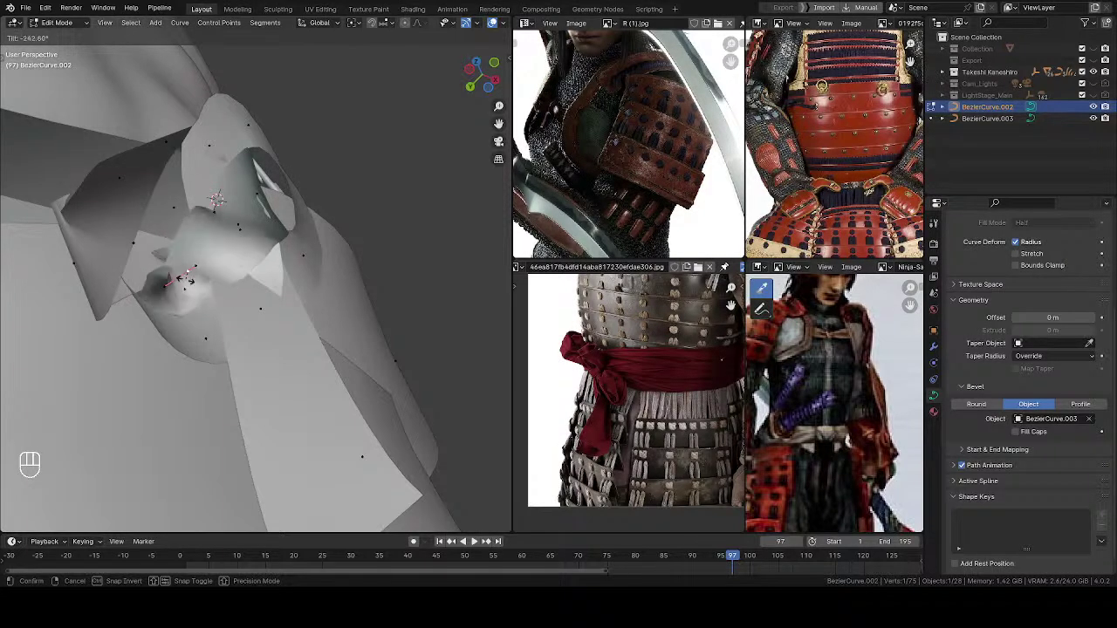
{"action": "left_click", "coordinate": [183, 266]}
{"action": "middle_click_drag", "start_coordinate": [183, 266], "coordinate": [331, 322]}
{"action": "key", "text": "ctrl+t"}
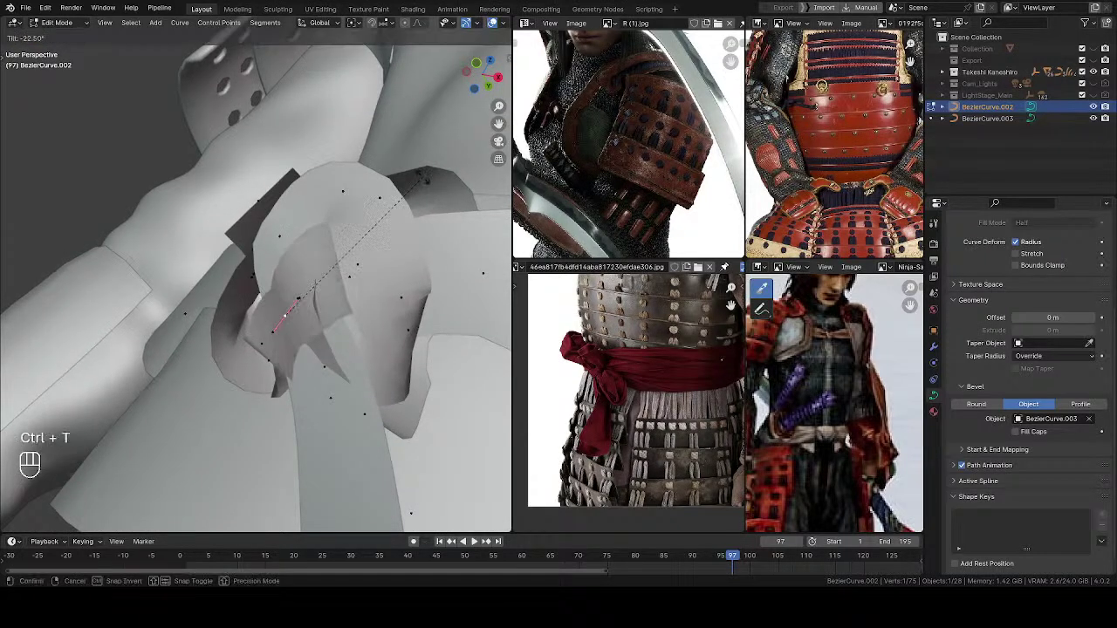
{"action": "left_click", "coordinate": [345, 158]}
Step: Continue tilting the points through the knot's inner and outer loops, ending with a tilt of -48.2°
{"action": "middle_click_drag", "start_coordinate": [345, 158], "coordinate": [317, 237]}
{"action": "left_click", "coordinate": [307, 260]}
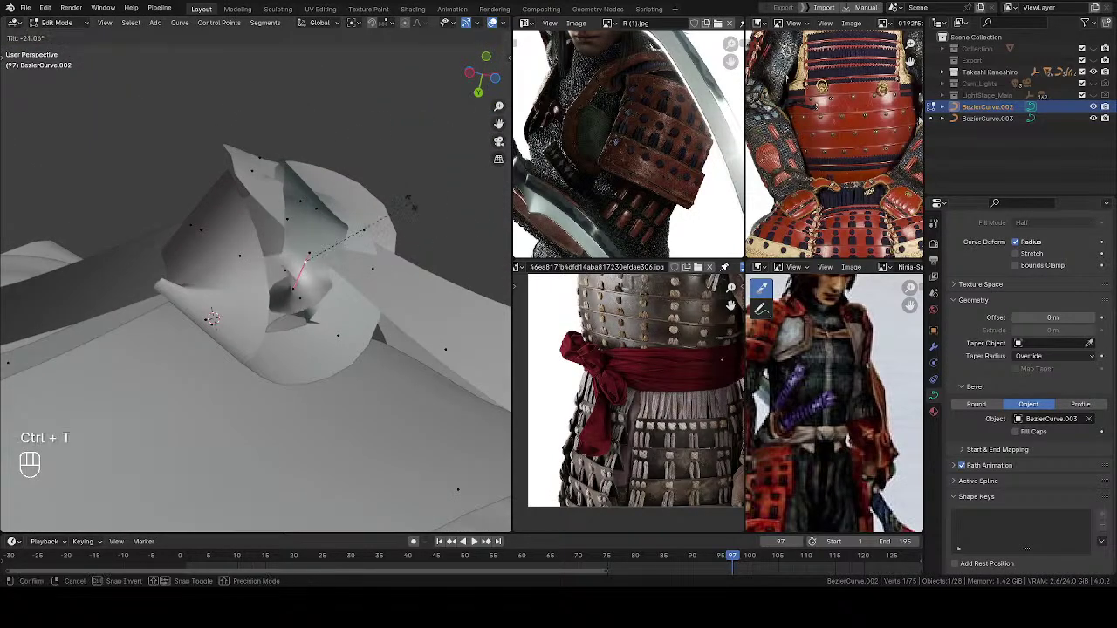
{"action": "left_click", "coordinate": [417, 273]}
{"action": "middle_click_drag", "start_coordinate": [417, 274], "coordinate": [452, 255]}
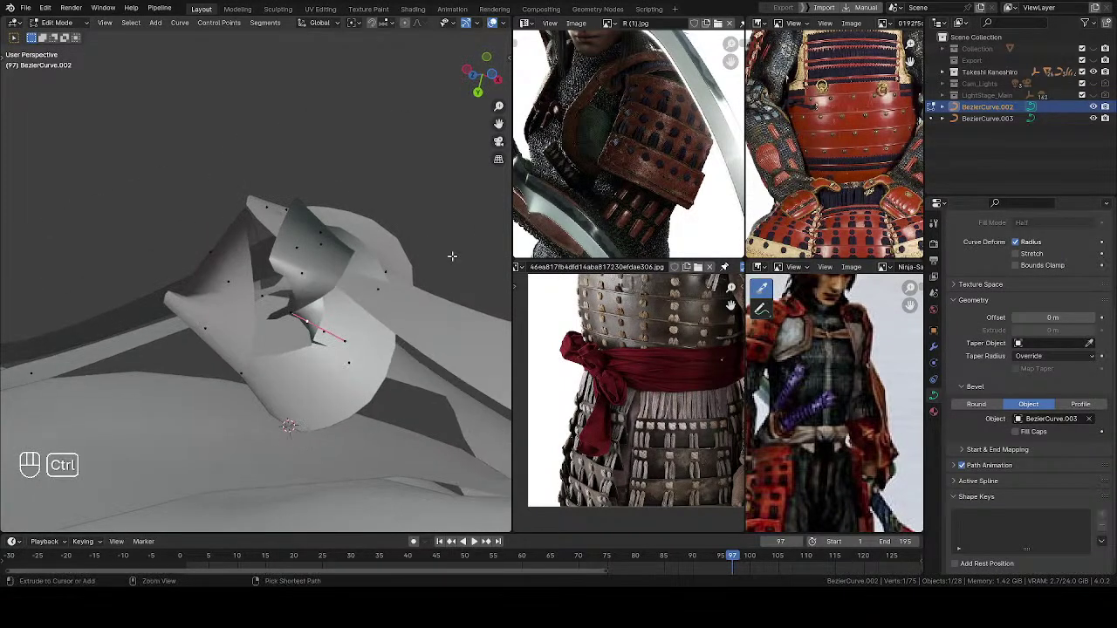
{"action": "left_click", "coordinate": [284, 365]}
{"action": "middle_click_drag", "start_coordinate": [283, 365], "coordinate": [436, 233]}
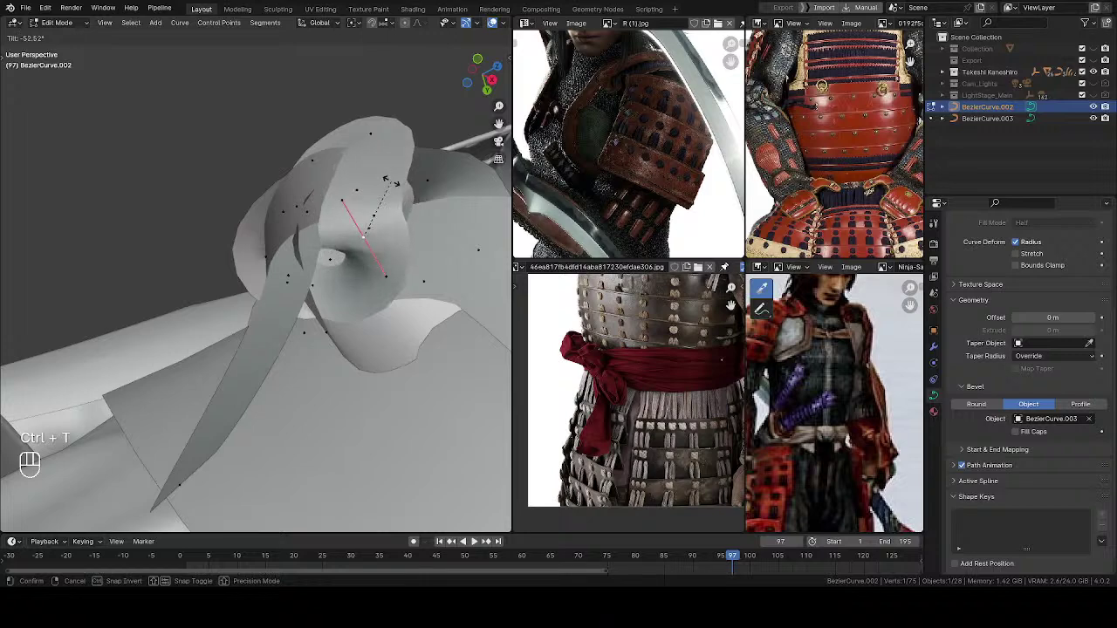
{"action": "left_click", "coordinate": [371, 212]}
{"action": "middle_click_drag", "start_coordinate": [370, 212], "coordinate": [294, 241]}
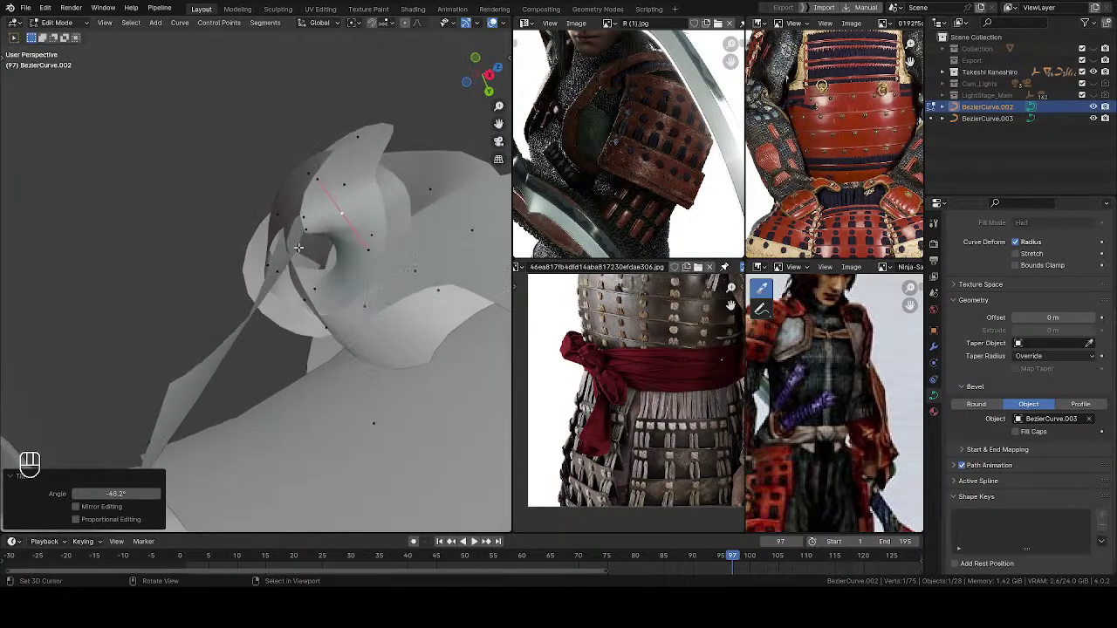
Step: Shift an inner knot point by about 0.002 m and rotate the point at the top of the loop
{"action": "middle_click_drag", "start_coordinate": [318, 289], "coordinate": [345, 206]}
{"action": "key", "text": "g"}
{"action": "left_click", "coordinate": [370, 273]}
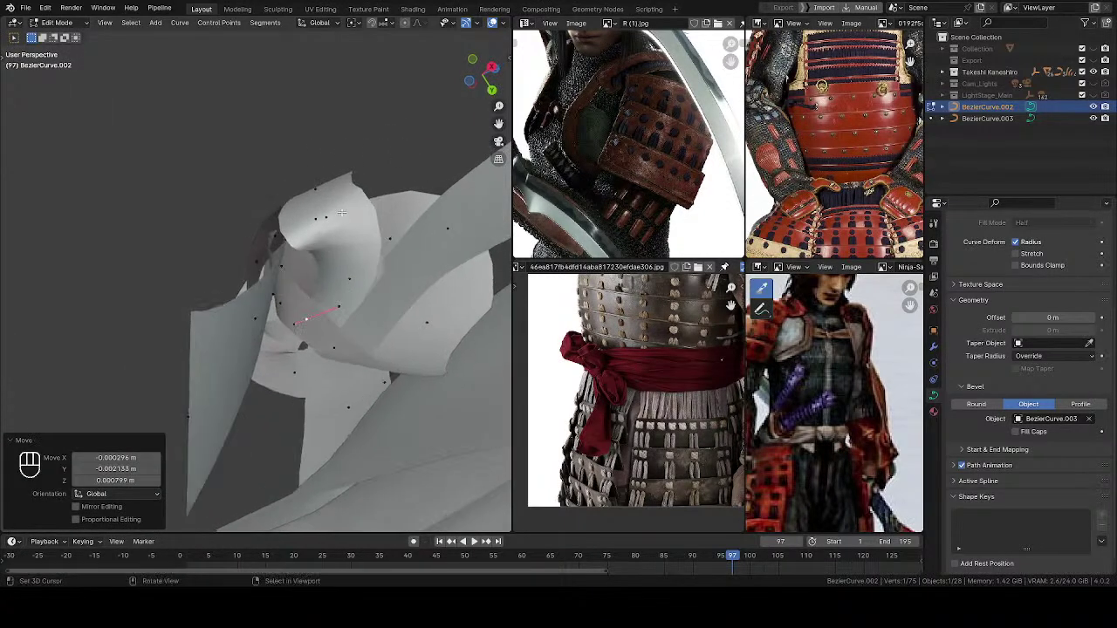
{"action": "left_click", "coordinate": [332, 219]}
{"action": "key", "text": "r"}
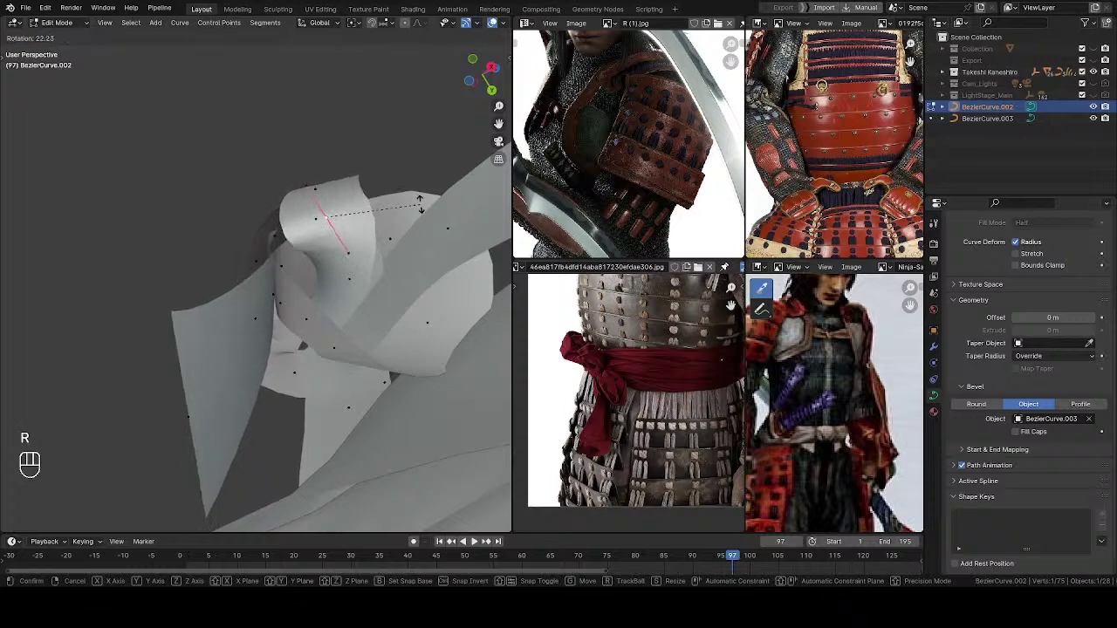
{"action": "left_click", "coordinate": [422, 249]}
Step: Tilt the innermost point of the knot's loop so the band turns more smoothly
{"action": "middle_click_drag", "start_coordinate": [422, 249], "coordinate": [390, 242]}
{"action": "key", "text": "t"}
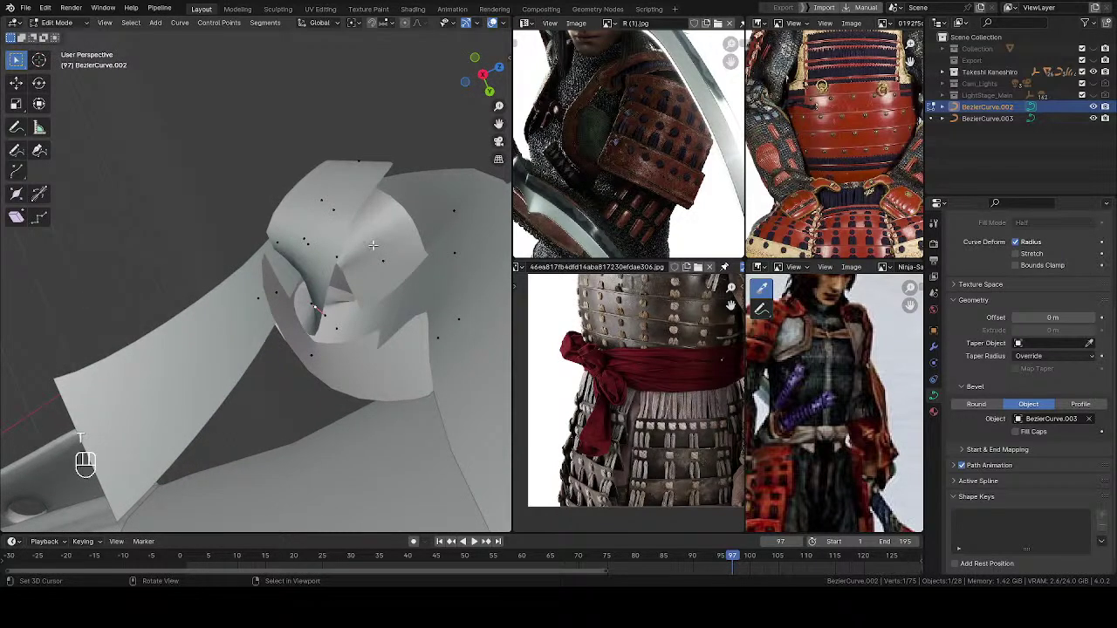
{"action": "key", "text": "t"}
{"action": "key", "text": "r"}
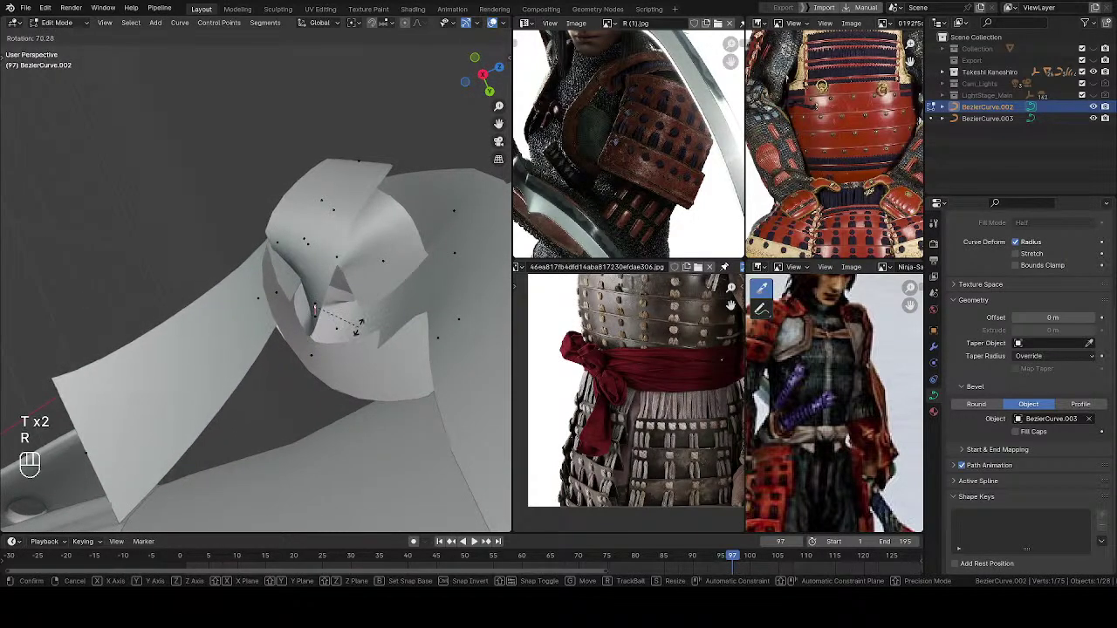
{"action": "key", "text": "Escape"}
{"action": "middle_click_drag", "start_coordinate": [356, 325], "coordinate": [367, 293]}
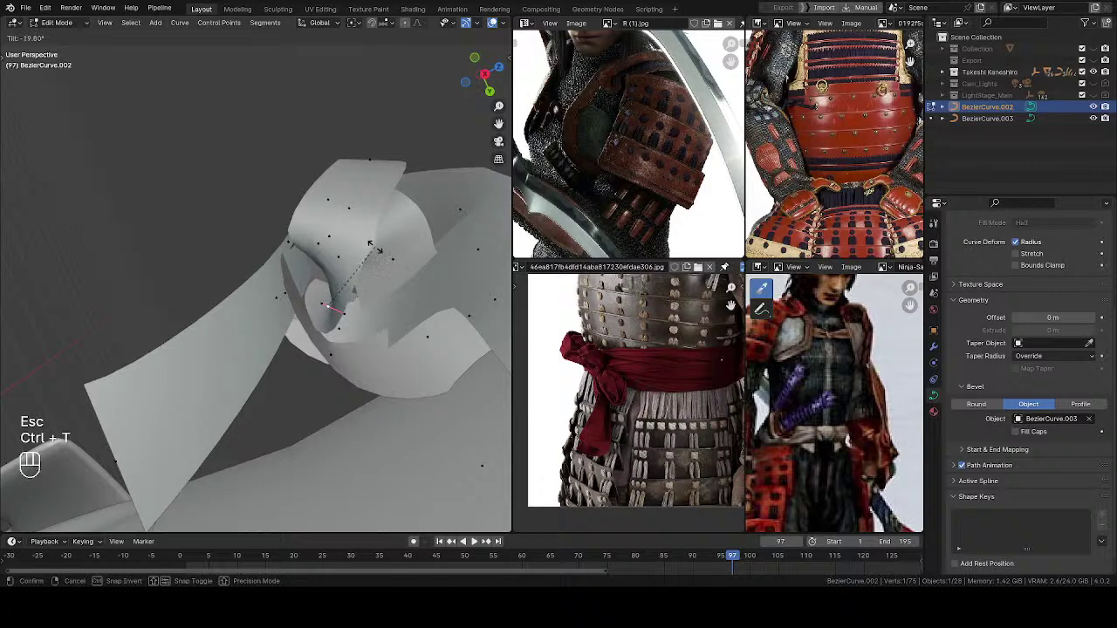
{"action": "left_click", "coordinate": [410, 325]}
Step: Try rotating the knot's inner points to smooth the loop, undoing each rotation
{"action": "middle_click_drag", "start_coordinate": [410, 325], "coordinate": [324, 327]}
{"action": "key", "text": "r"}
{"action": "left_click", "coordinate": [323, 212]}
{"action": "key", "text": "ctrl+z"}
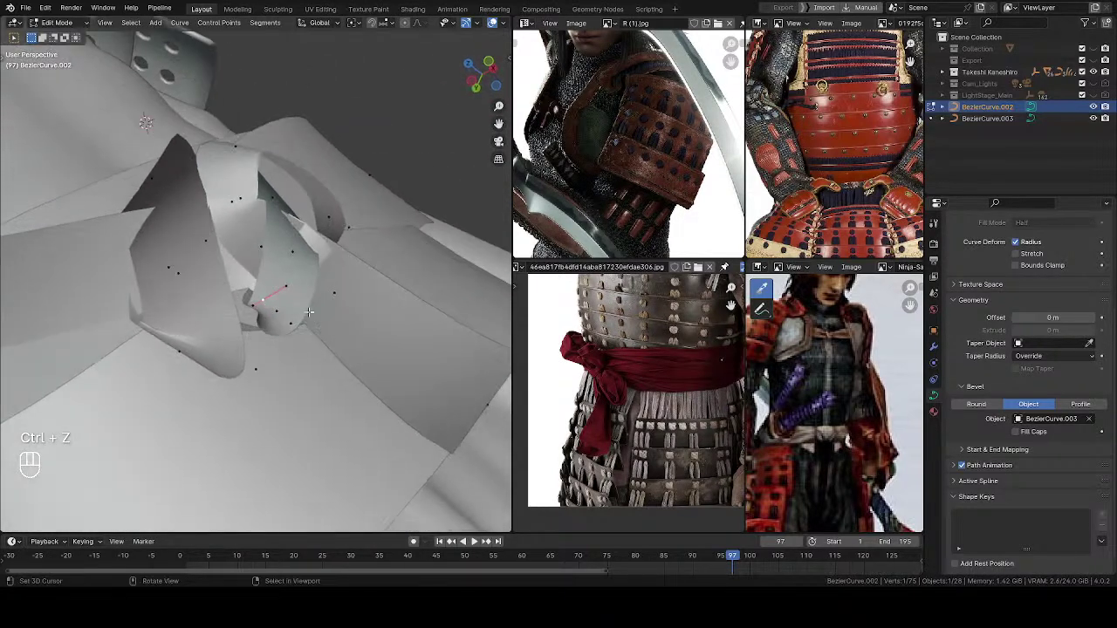
{"action": "middle_click_drag", "start_coordinate": [235, 202], "coordinate": [302, 222]}
{"action": "key", "text": "r"}
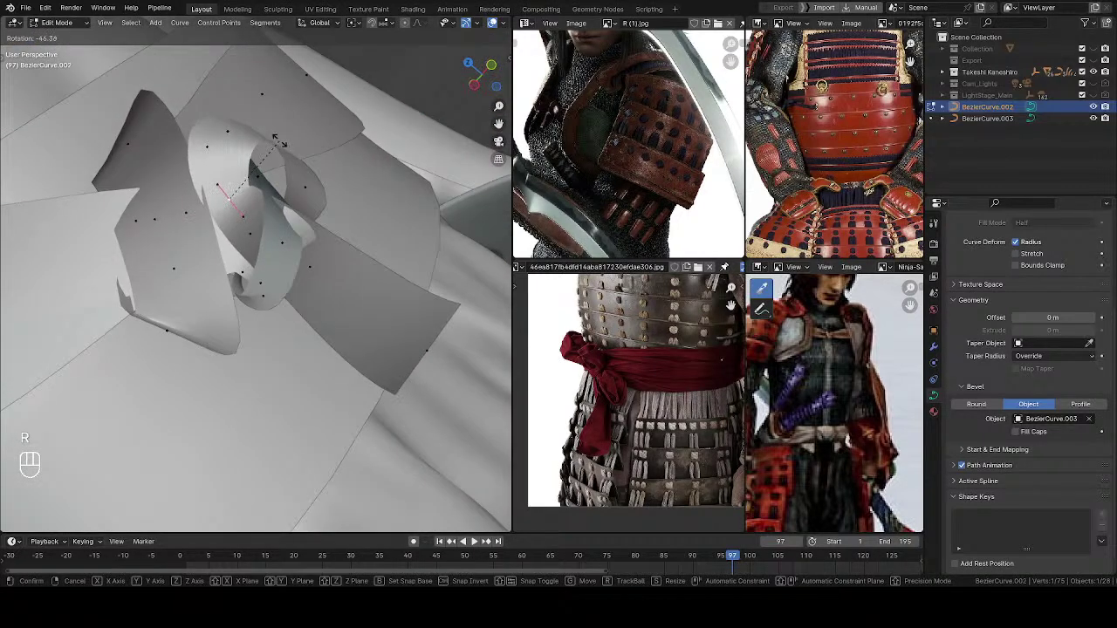
{"action": "left_click", "coordinate": [259, 153]}
{"action": "middle_click_drag", "start_coordinate": [262, 159], "coordinate": [323, 205]}
{"action": "key", "text": "ctrl+z"}
{"action": "key", "text": "ctrl+t"}
{"action": "key", "text": "Escape"}
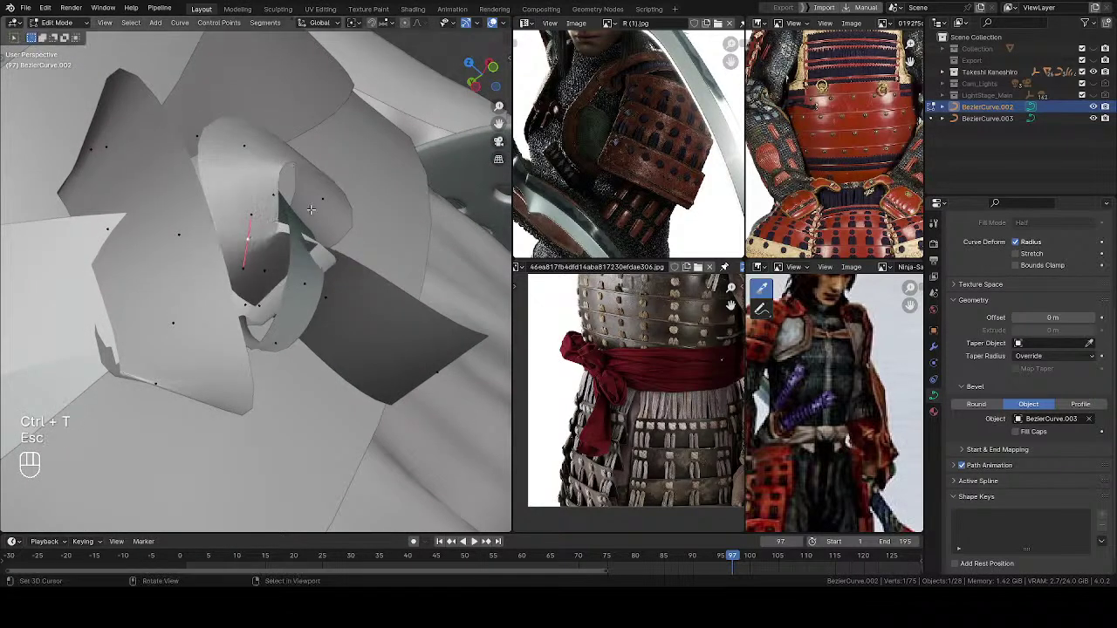
Step: Try to move a point on the front of the knot's loop and undo the move
{"action": "middle_click_drag", "start_coordinate": [293, 168], "coordinate": [300, 216]}
{"action": "left_click_drag", "start_coordinate": [265, 222], "coordinate": [249, 210]}
{"action": "middle_click_drag", "start_coordinate": [249, 209], "coordinate": [367, 257]}
{"action": "right_click", "coordinate": [234, 302]}
{"action": "key", "text": "g"}
{"action": "right_click_drag", "start_coordinate": [228, 291], "coordinate": [226, 289]}
{"action": "key", "text": "ctrl+z"}
Step: Move the upper point of the knot's loop outward and rotate it, finishing with a 14.5° rotation
{"action": "middle_click_drag", "start_coordinate": [227, 289], "coordinate": [166, 222]}
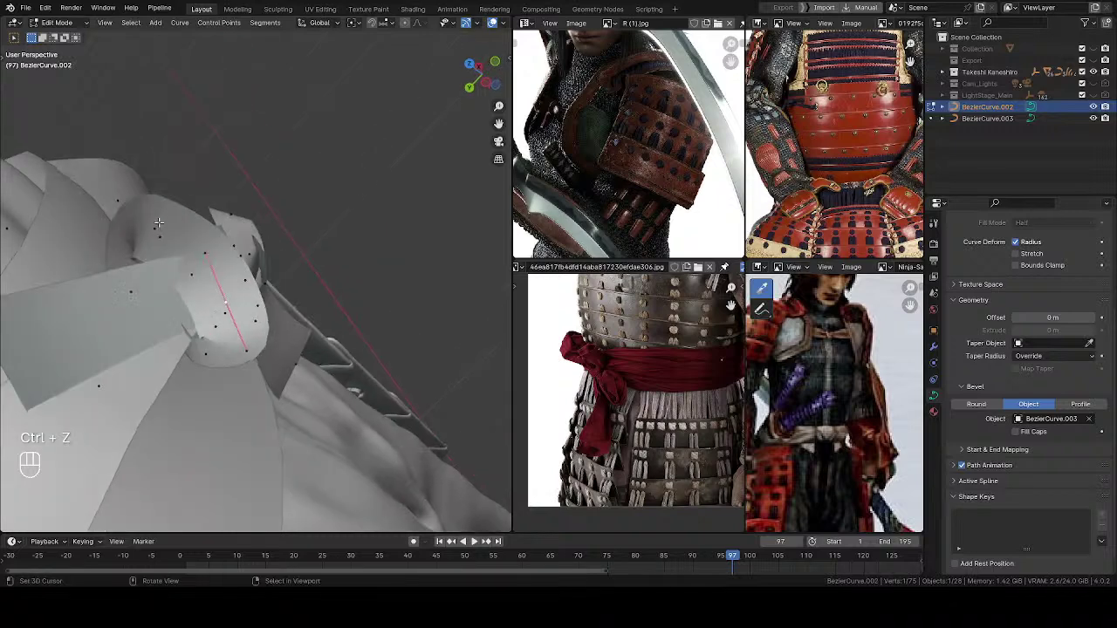
{"action": "right_click_drag", "start_coordinate": [159, 223], "coordinate": [155, 216]}
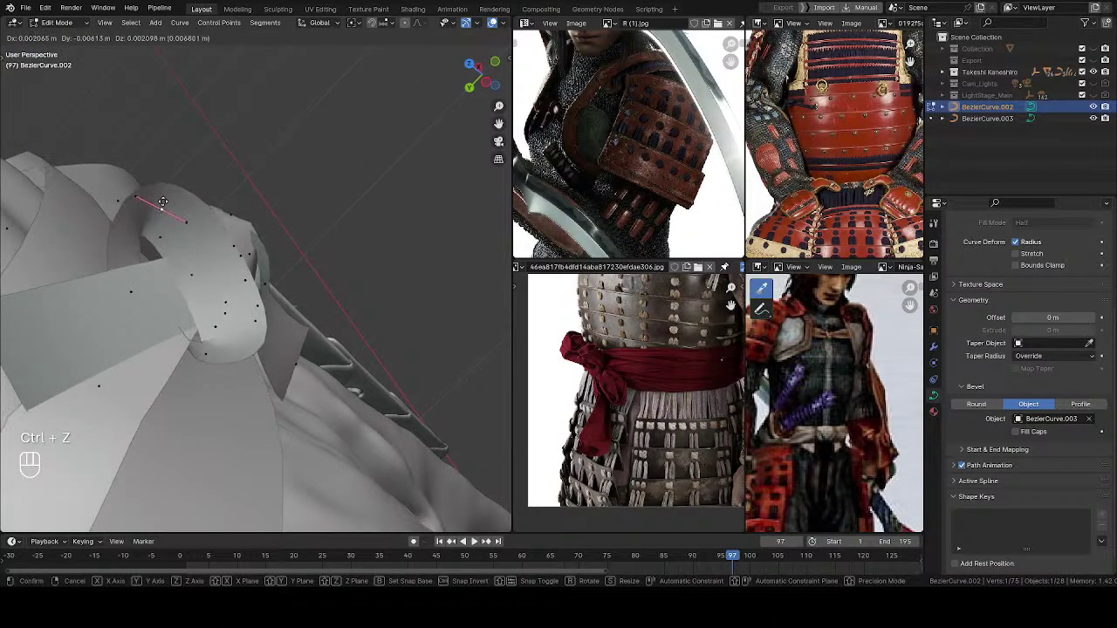
{"action": "left_click", "coordinate": [164, 200]}
{"action": "middle_click_drag", "start_coordinate": [164, 200], "coordinate": [225, 228]}
{"action": "key", "text": "r"}
{"action": "left_click", "coordinate": [210, 172]}
{"action": "key", "text": "r"}
{"action": "middle_click_drag", "start_coordinate": [222, 316], "coordinate": [218, 210]}
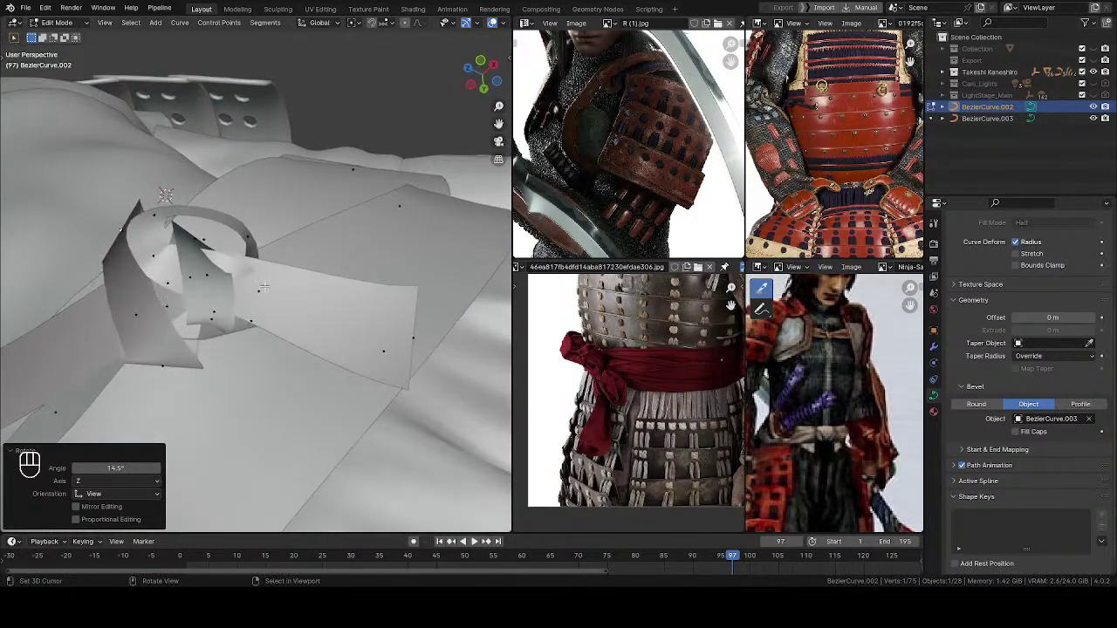
{"action": "key", "text": "g"}
{"action": "key", "text": "Escape"}
Step: Rotate the point at the outer edge of the knot's loop by -39° and adjust its tilt
{"action": "middle_click_drag", "start_coordinate": [260, 307], "coordinate": [272, 235]}
{"action": "left_click", "coordinate": [194, 310]}
{"action": "key", "text": "r"}
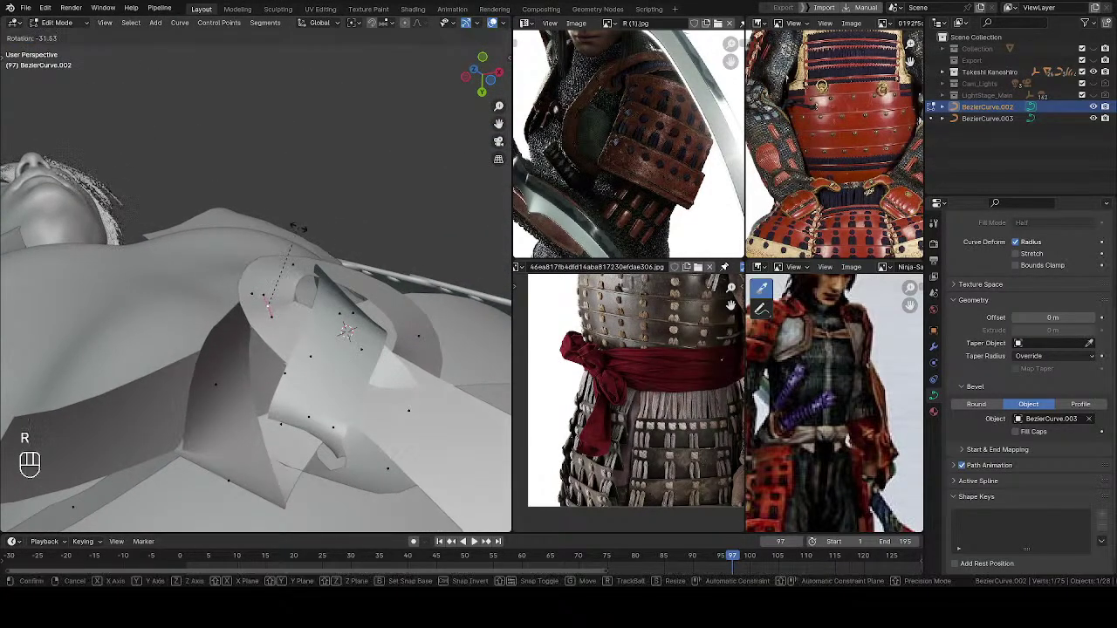
{"action": "left_click", "coordinate": [305, 239]}
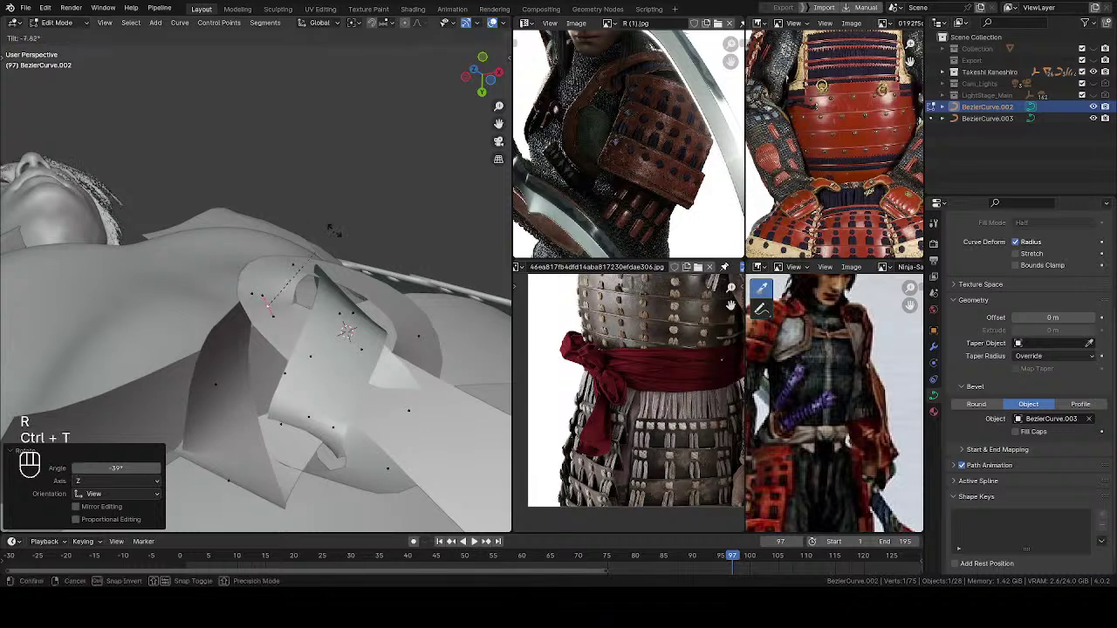
{"action": "left_click", "coordinate": [346, 330]}
Step: Move the loop's upper point by about -0.0036 m in X and -0.0023 m in Y, and scale its handles to 0.982
{"action": "middle_click_drag", "start_coordinate": [347, 330], "coordinate": [380, 328]}
{"action": "key", "text": "g"}
{"action": "left_click", "coordinate": [360, 308]}
{"action": "left_click", "coordinate": [335, 317]}
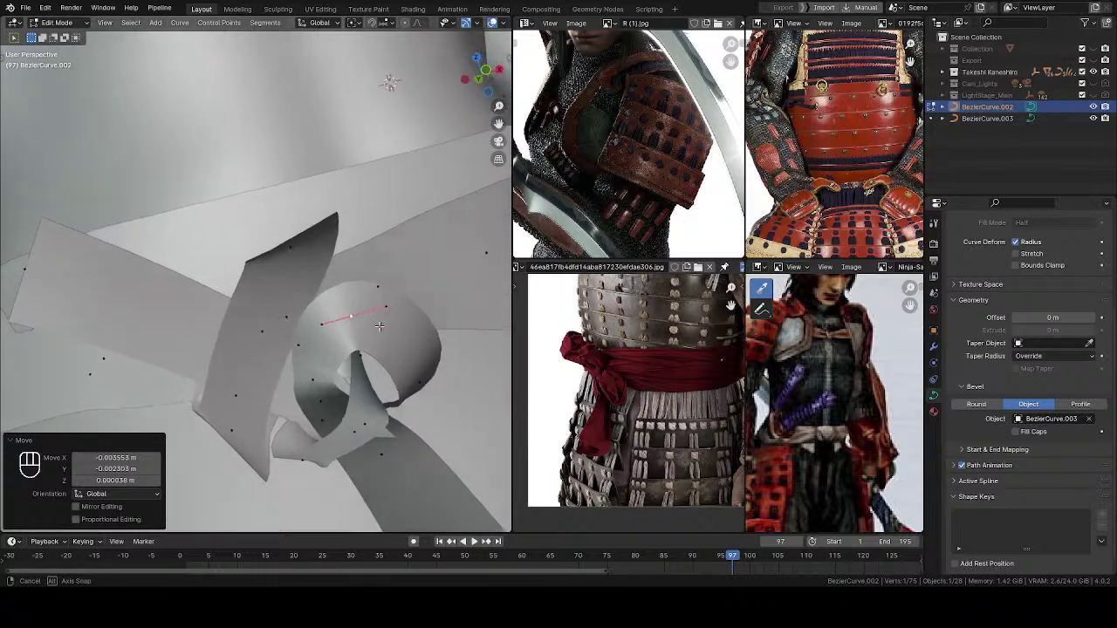
{"action": "key", "text": "s"}
{"action": "left_click", "coordinate": [420, 285]}
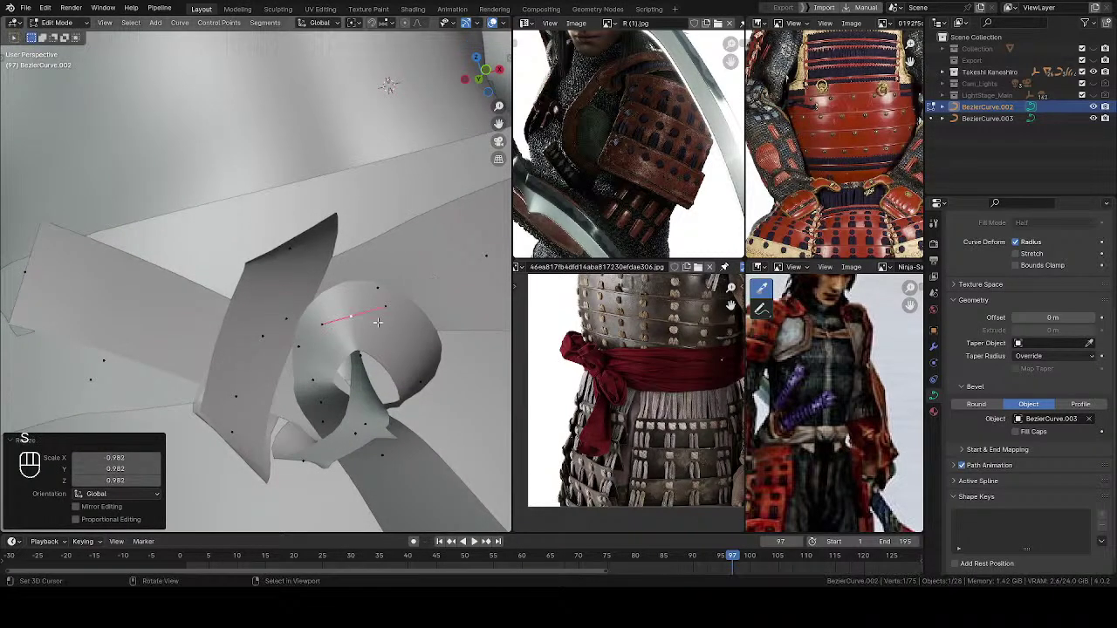
Step: Scale up the handles of the point on the inner side of the knot's round loop
{"action": "left_click", "coordinate": [313, 379]}
{"action": "middle_click_drag", "start_coordinate": [328, 330], "coordinate": [383, 315]}
{"action": "key", "text": "s"}
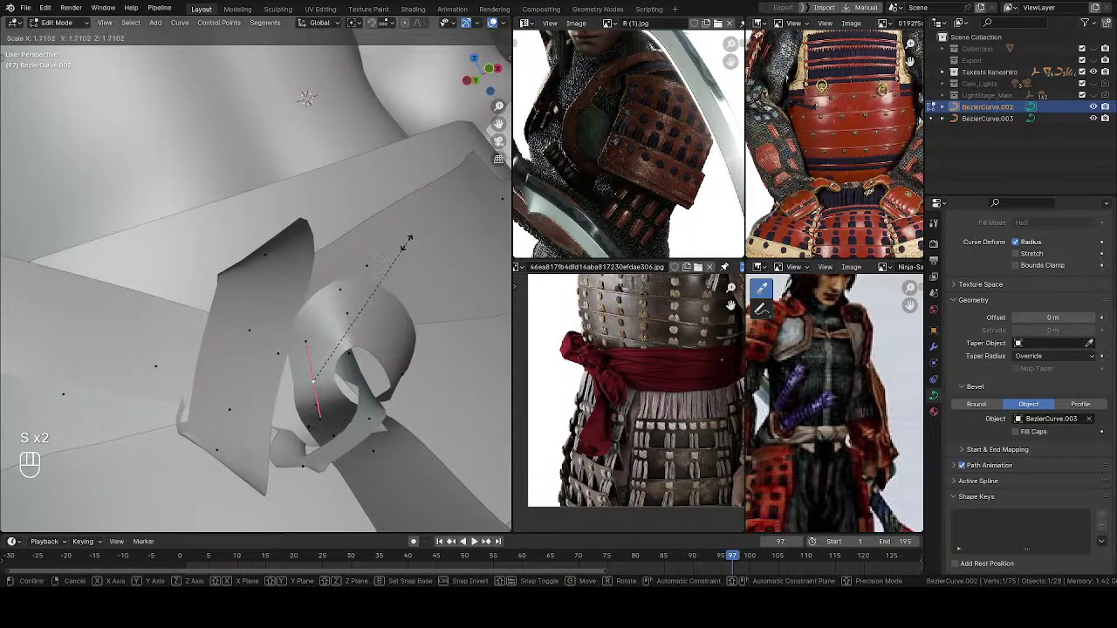
{"action": "left_click", "coordinate": [416, 233]}
{"action": "middle_click_drag", "start_coordinate": [415, 233], "coordinate": [361, 347]}
Step: Rotate the point at the crest of the knot's round loop
{"action": "left_click", "coordinate": [414, 346]}
{"action": "left_click_drag", "start_coordinate": [373, 326], "coordinate": [386, 313]}
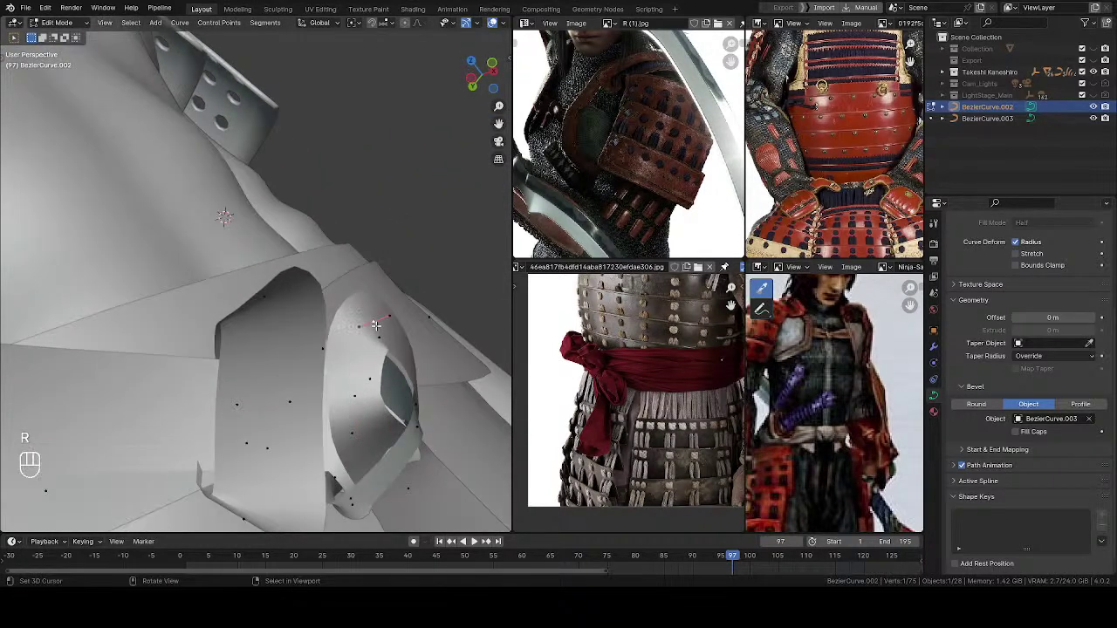
{"action": "left_click", "coordinate": [385, 316]}
{"action": "middle_click_drag", "start_coordinate": [385, 316], "coordinate": [296, 312]}
Step: Reposition the point at the knot's centre above the hanging tail, finishing with a move of about 0.0005 m in X and 0.0015 m in Z
{"action": "key", "text": "alt+a"}
{"action": "left_click", "coordinate": [283, 251]}
{"action": "key", "text": "g"}
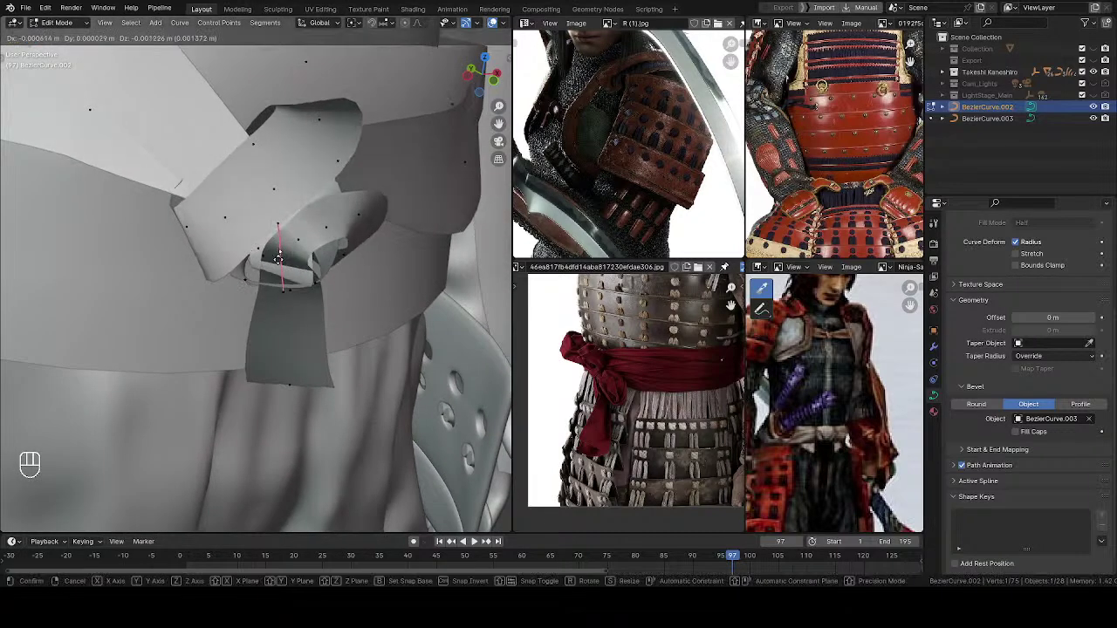
{"action": "left_click", "coordinate": [283, 251]}
{"action": "middle_click_drag", "start_coordinate": [283, 251], "coordinate": [173, 277]}
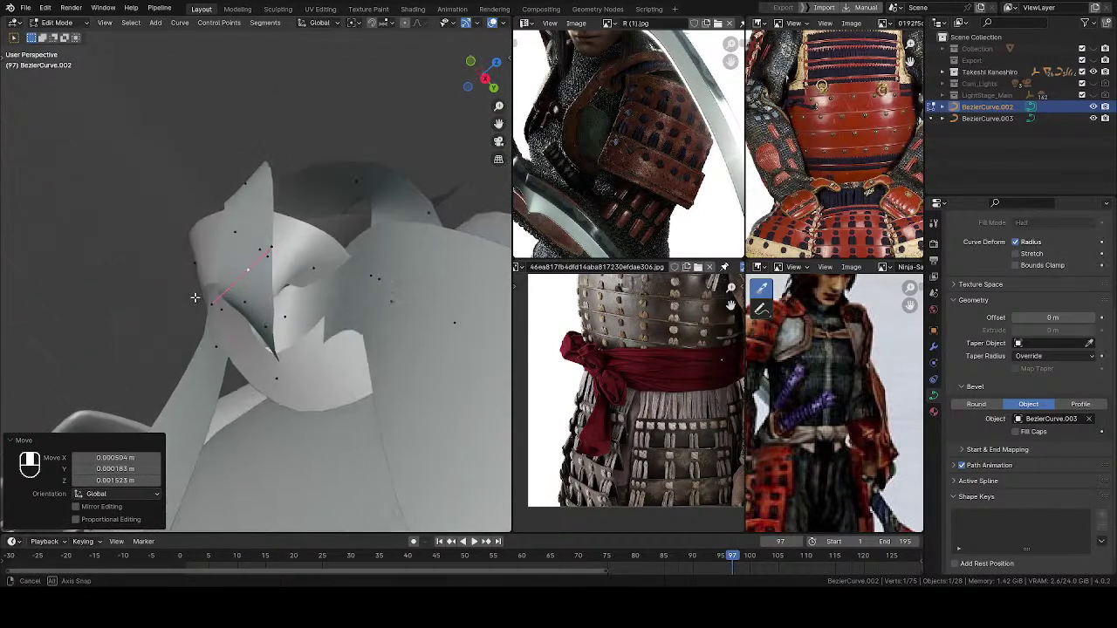
{"action": "middle_click_drag", "start_coordinate": [194, 323], "coordinate": [282, 301]}
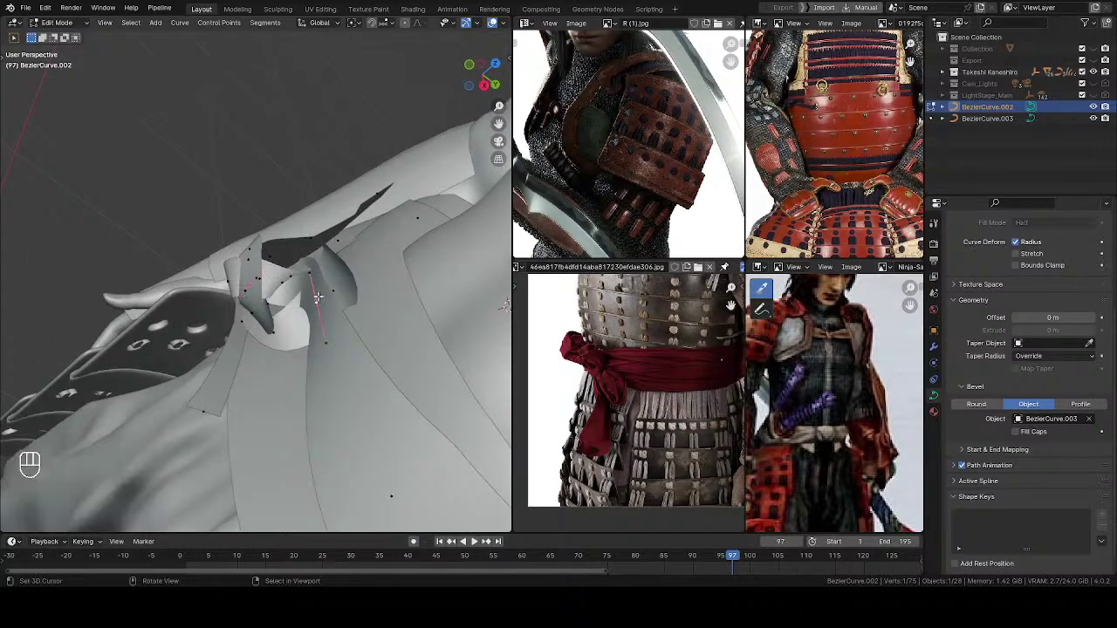
Step: Move the strap point behind the knot by about 0.0058 m in X and -0.0126 m in Z, tilt it -33.2° and nudge it
{"action": "key", "text": "g"}
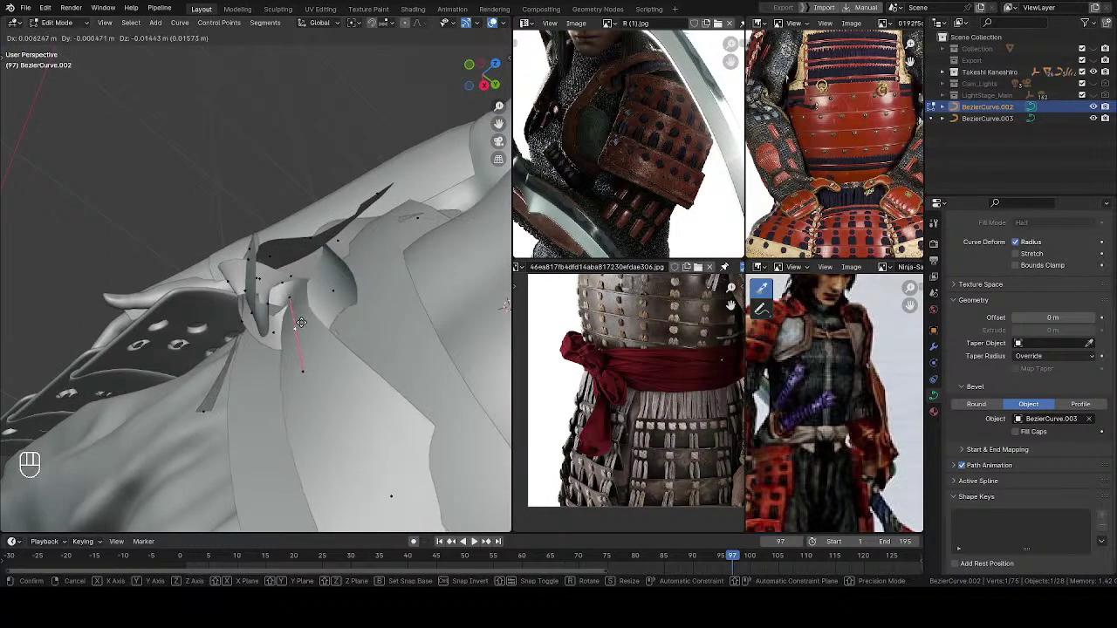
{"action": "left_click", "coordinate": [291, 300]}
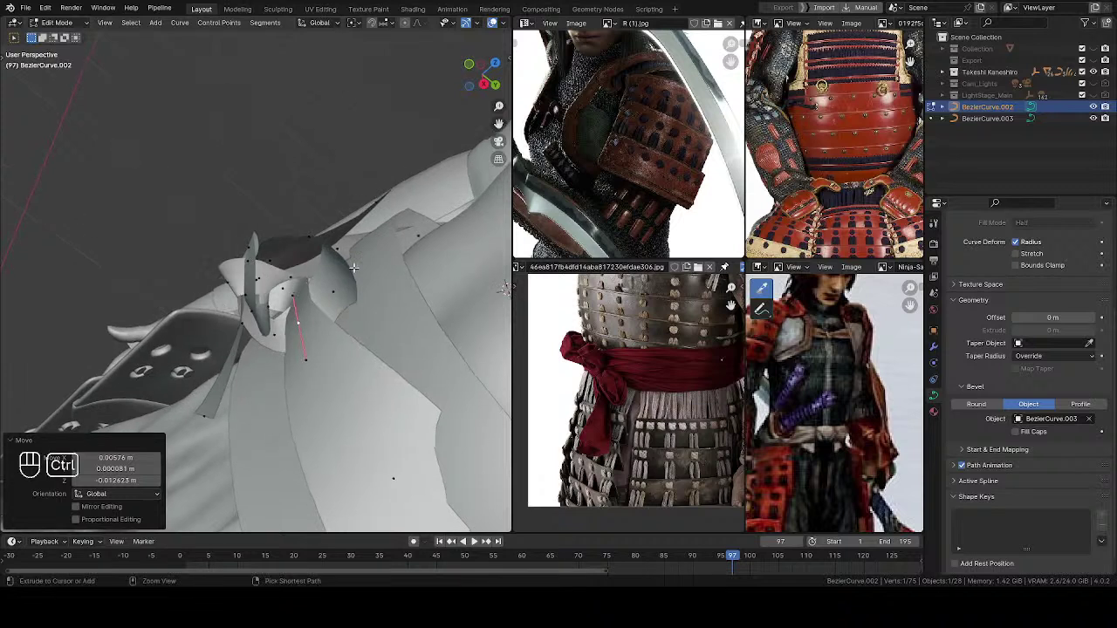
{"action": "left_click", "coordinate": [355, 193]}
{"action": "mouse_move", "coordinate": [349, 194]}
{"action": "middle_mouse_down"}
{"action": "mouse_move", "coordinate": [320, 188]}
{"action": "mouse_move", "coordinate": [329, 167]}
{"action": "mouse_move", "coordinate": [334, 179]}
{"action": "middle_mouse_up"}
{"action": "key", "text": "g"}
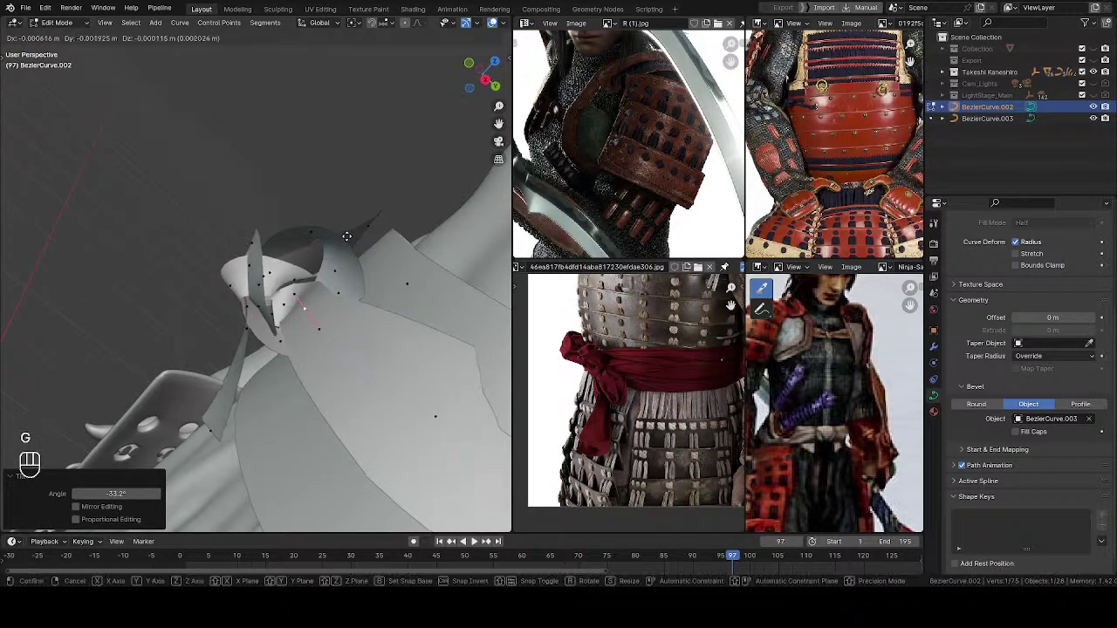
{"action": "left_click", "coordinate": [344, 234]}
Step: Move the point on the back curve of the knot by about 0.0009 m in X, 0.0012 m in Y and 0.0013 m in Z
{"action": "key", "text": "alt+a"}
{"action": "middle_click_drag", "start_coordinate": [344, 238], "coordinate": [337, 275]}
{"action": "left_click", "coordinate": [334, 268]}
{"action": "key", "text": "g"}
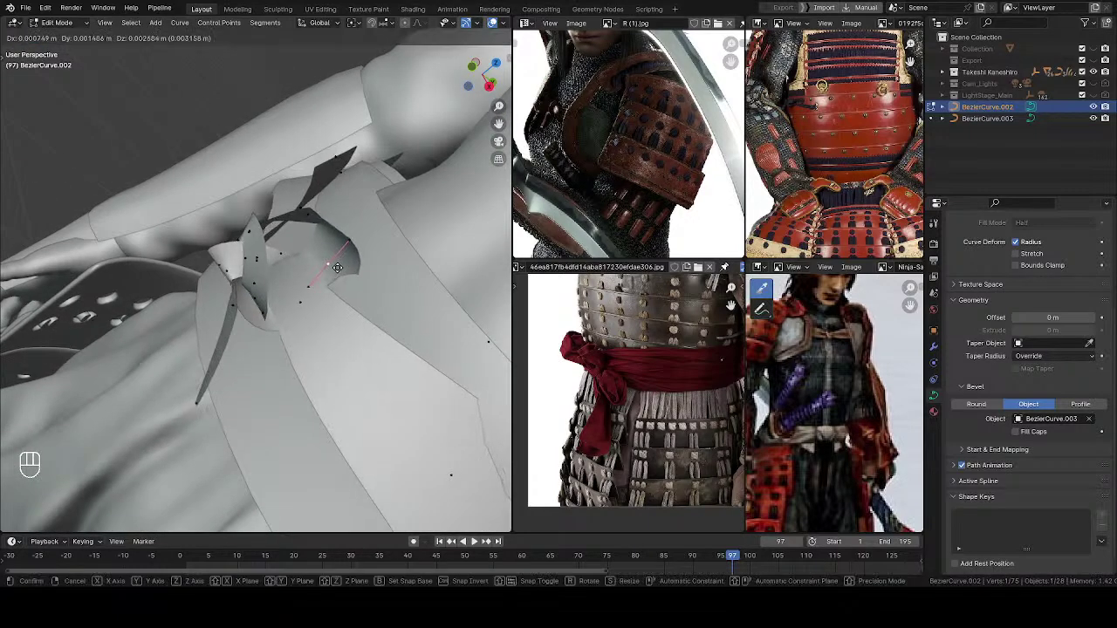
{"action": "left_click_drag", "start_coordinate": [337, 268], "coordinate": [335, 269]}
{"action": "middle_click_drag", "start_coordinate": [335, 268], "coordinate": [206, 305]}
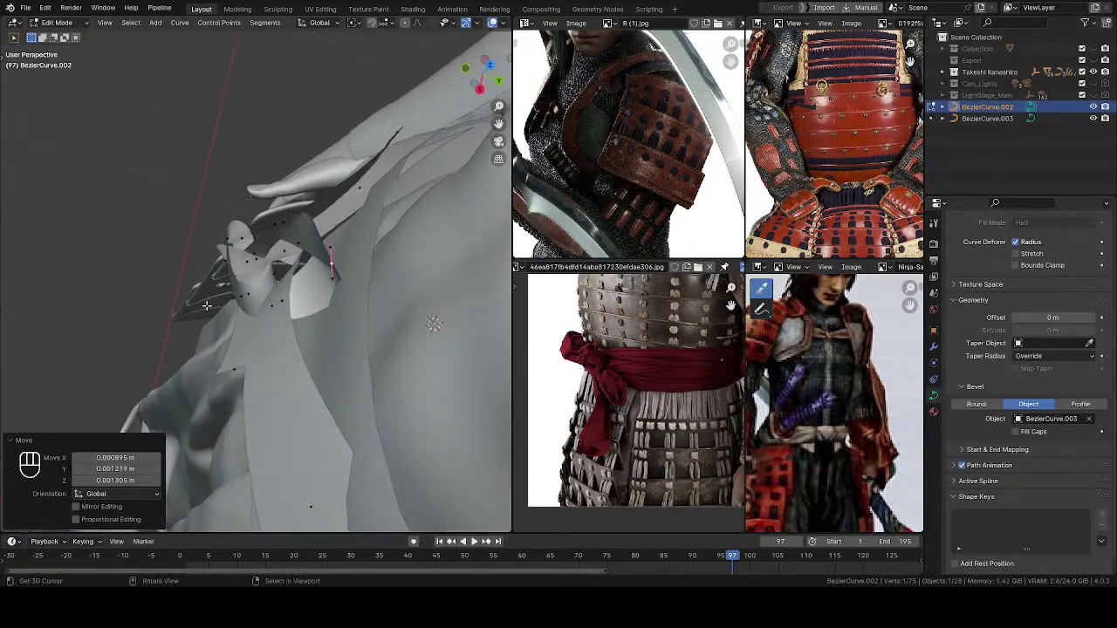
Step: Move the strap point behind the knot by about -0.0051 m in Y and -0.0011 m in Z, and adjust its tilt
{"action": "left_click", "coordinate": [362, 237]}
{"action": "middle_click_drag", "start_coordinate": [361, 236], "coordinate": [343, 265]}
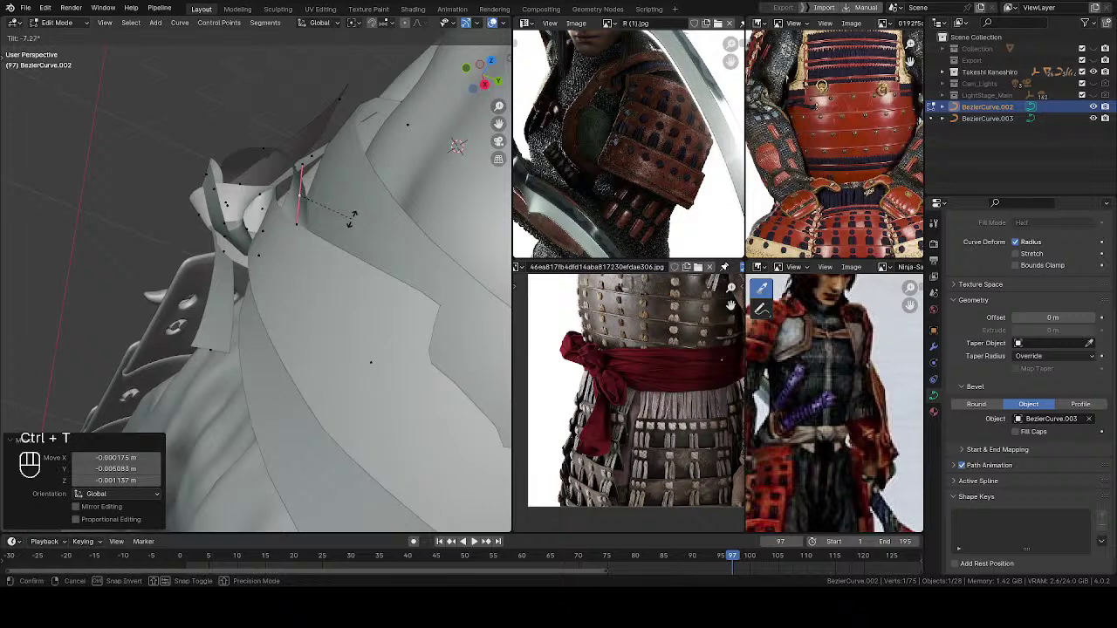
{"action": "middle_click_drag", "start_coordinate": [324, 273], "coordinate": [276, 442]}
Step: Move the waist strap's side point by about -0.0017 m in X, 0.001 m in Y and -0.0074 m in Z, and rotate it -6.16°
{"action": "middle_click_drag", "start_coordinate": [271, 359], "coordinate": [133, 238]}
{"action": "left_click_drag", "start_coordinate": [140, 251], "coordinate": [136, 268]}
{"action": "left_click", "coordinate": [135, 268]}
{"action": "middle_click_drag", "start_coordinate": [135, 268], "coordinate": [241, 294]}
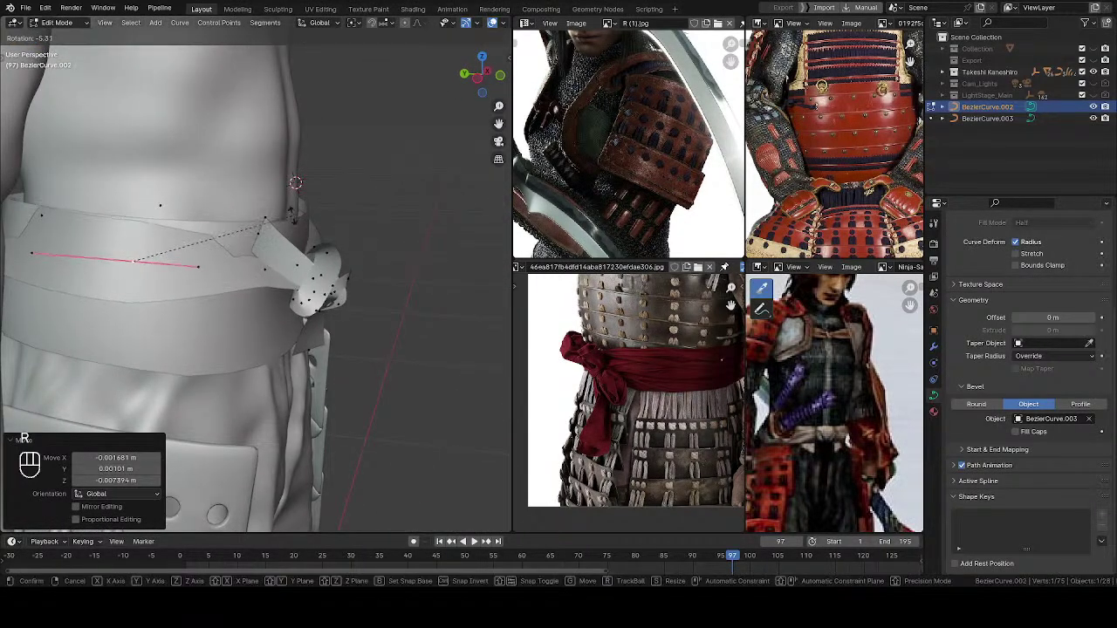
{"action": "middle_click_drag", "start_coordinate": [284, 216], "coordinate": [200, 446]}
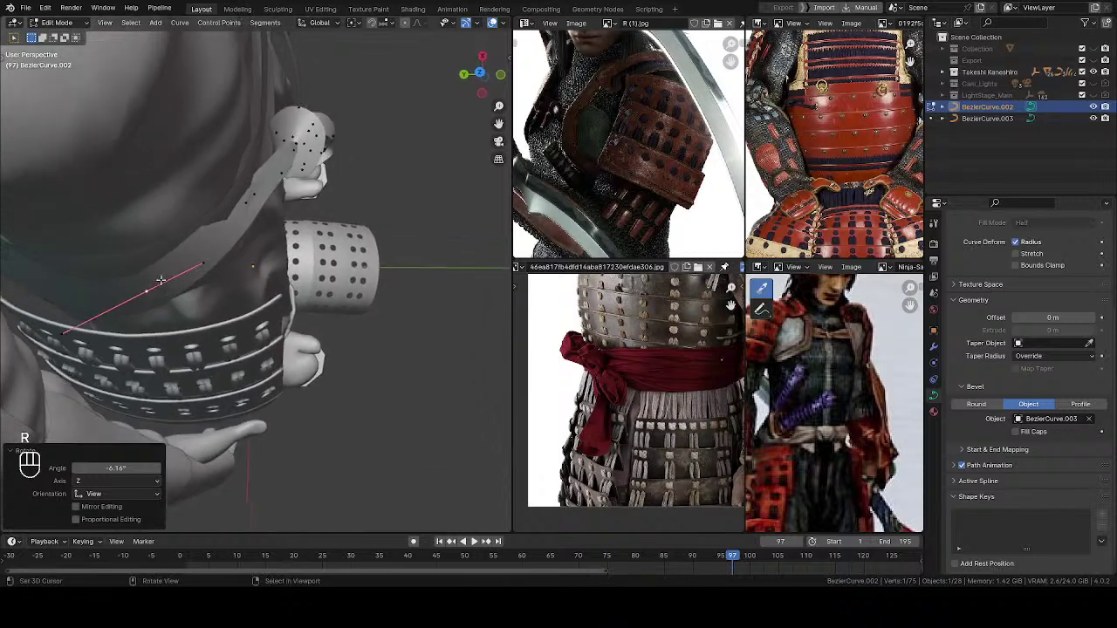
Step: Move the waist strap's side point closer to the body's contour, working from below
{"action": "left_click", "coordinate": [77, 304]}
{"action": "left_click", "coordinate": [150, 290]}
{"action": "key", "text": "g"}
{"action": "left_click", "coordinate": [133, 274]}
{"action": "middle_click_drag", "start_coordinate": [130, 274], "coordinate": [228, 284], "text": "shift"}
{"action": "middle_click_drag", "start_coordinate": [150, 275], "coordinate": [299, 192]}
Step: Move the strap's side point by about -0.031 m in X, -0.01 m in Y and 0.004 m in Z, and scale its handles
{"action": "middle_click_drag", "start_coordinate": [112, 232], "coordinate": [236, 233], "text": "shift"}
{"action": "middle_click_drag", "start_coordinate": [236, 232], "coordinate": [135, 223]}
{"action": "key", "text": "g"}
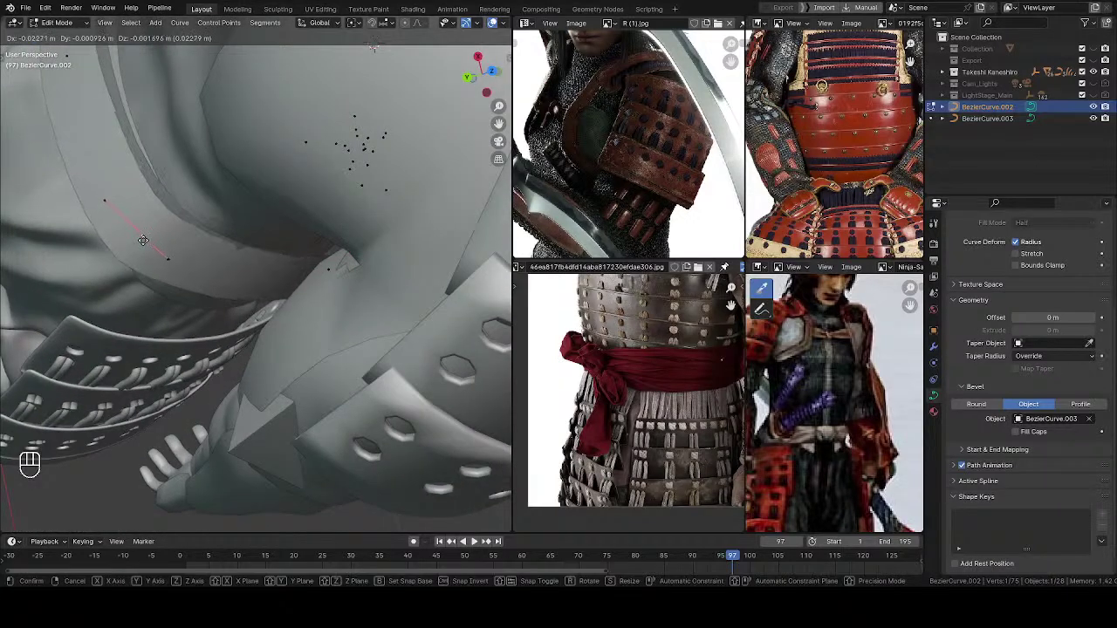
{"action": "left_click", "coordinate": [160, 245]}
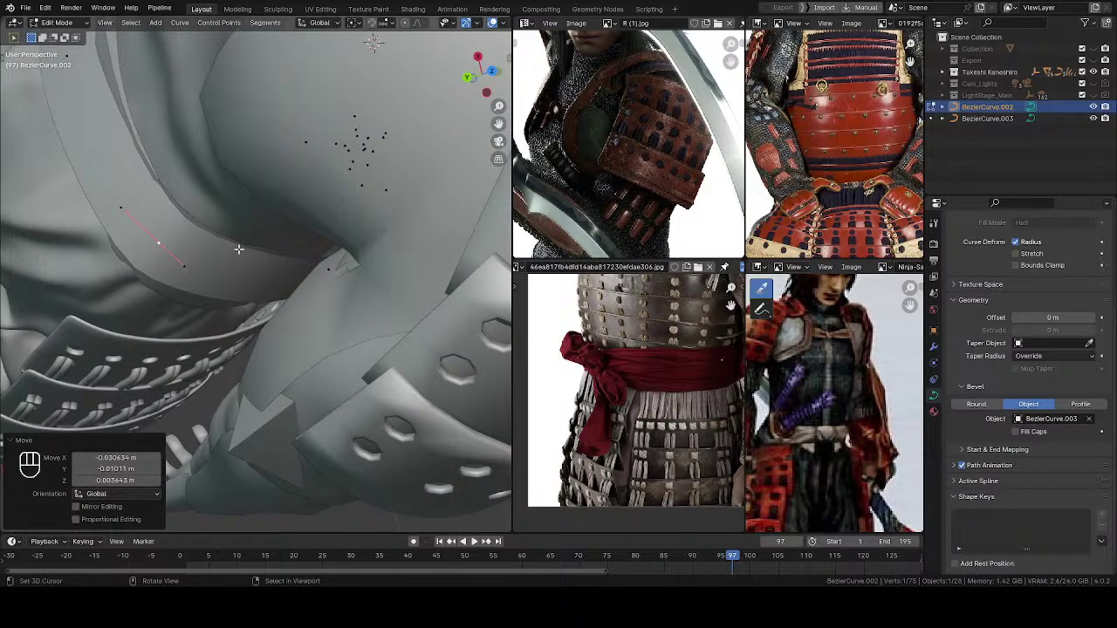
{"action": "key", "text": "s"}
{"action": "left_click", "coordinate": [248, 278]}
Step: Rotate the strap point beside the knot by -7.1° and scale its handles to about 1.02
{"action": "middle_click_drag", "start_coordinate": [248, 278], "coordinate": [174, 175], "text": "shift"}
{"action": "middle_click_drag", "start_coordinate": [175, 175], "coordinate": [209, 210], "text": "ctrl"}
{"action": "key", "text": "r"}
{"action": "left_click", "coordinate": [213, 172]}
{"action": "key", "text": "s"}
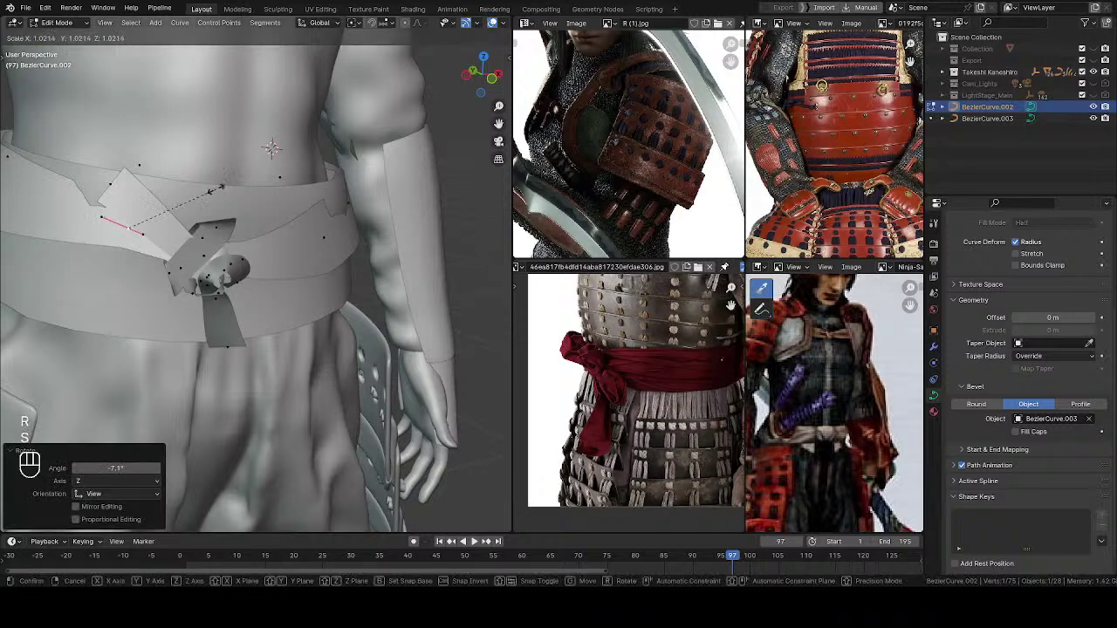
{"action": "middle_click_drag", "start_coordinate": [187, 231], "coordinate": [199, 271]}
Step: Adjust the strap points along the side of the waist leading to the knot, and save the file
{"action": "left_click", "coordinate": [122, 250], "text": "shift"}
{"action": "middle_click_drag", "start_coordinate": [122, 249], "coordinate": [177, 344]}
{"action": "left_click", "coordinate": [214, 258]}
{"action": "key", "text": "alt+a"}
{"action": "middle_click_drag", "start_coordinate": [167, 229], "coordinate": [233, 271]}
{"action": "left_click", "coordinate": [242, 235]}
{"action": "key", "text": "alt+a"}
{"action": "key", "text": "ctrl+s"}
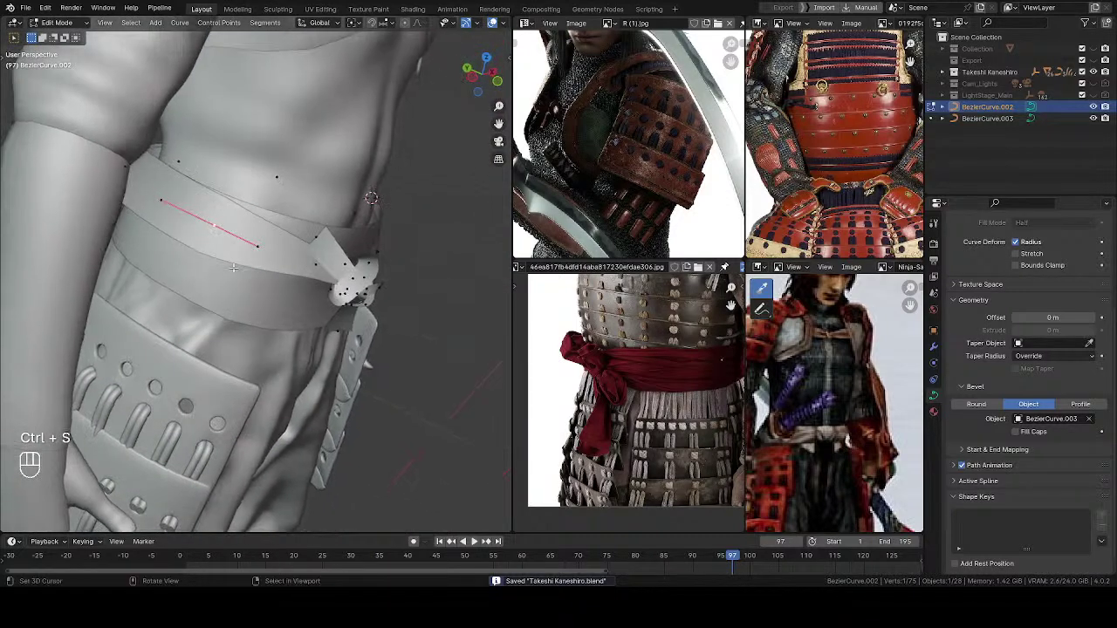
{"action": "middle_click_drag", "start_coordinate": [288, 242], "coordinate": [165, 318]}
{"action": "middle_click_drag", "start_coordinate": [323, 283], "coordinate": [266, 300]}
{"action": "key", "text": "ctrl+s"}
Step: Adjust the strap's width at the front point where it enters the knot, and move that point
{"action": "middle_click_drag", "start_coordinate": [375, 281], "coordinate": [395, 238], "text": "shift"}
{"action": "middle_click_drag", "start_coordinate": [349, 323], "coordinate": [288, 238], "text": "ctrl"}
{"action": "middle_click_drag", "start_coordinate": [286, 238], "coordinate": [299, 281], "text": "shift"}
{"action": "middle_click_drag", "start_coordinate": [260, 235], "coordinate": [297, 273]}
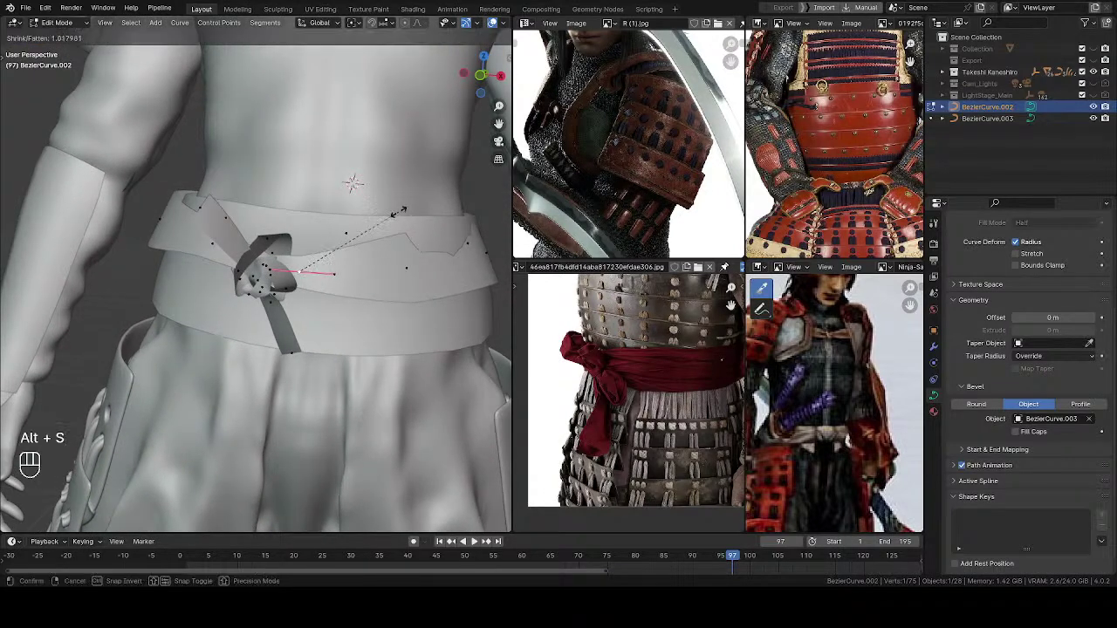
{"action": "key", "text": "Escape"}
{"action": "middle_click_drag", "start_coordinate": [393, 208], "coordinate": [353, 214]}
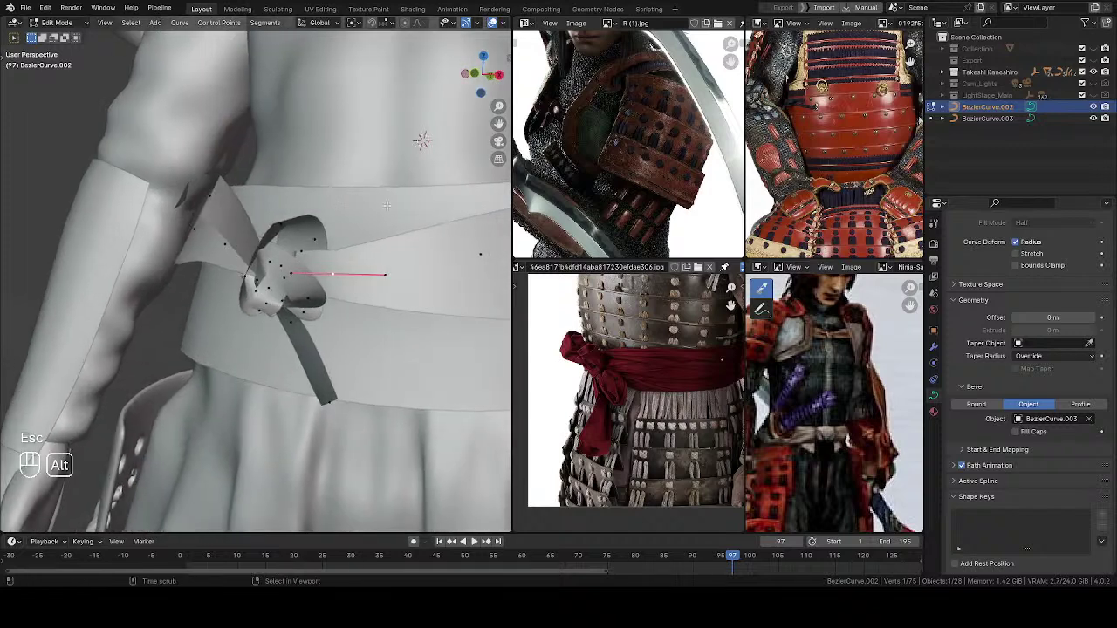
{"action": "left_click", "coordinate": [441, 194]}
{"action": "middle_click_drag", "start_coordinate": [441, 193], "coordinate": [301, 209]}
{"action": "key", "text": "g"}
{"action": "left_click", "coordinate": [393, 267]}
{"action": "key", "text": "alt+a"}
Step: Nudge the strap points on the front of the waist beside the knot and save the file
{"action": "middle_click_drag", "start_coordinate": [301, 210], "coordinate": [320, 268]}
{"action": "left_click_drag", "start_coordinate": [319, 266], "coordinate": [322, 272]}
{"action": "left_click_drag", "start_coordinate": [398, 186], "coordinate": [400, 196]}
{"action": "key", "text": "alt+a"}
{"action": "middle_click_drag", "start_coordinate": [384, 213], "coordinate": [323, 205], "text": "ctrl"}
{"action": "middle_click_drag", "start_coordinate": [323, 205], "coordinate": [320, 246], "text": "ctrl"}
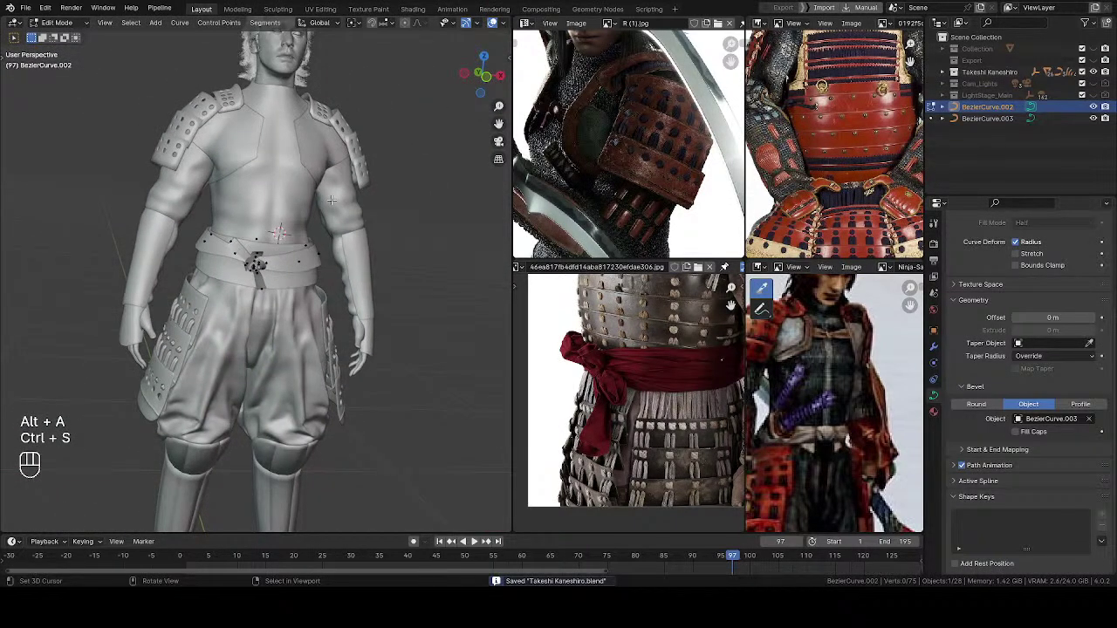
Step: Tilt the strap point beside the knot's free end by 40.3° and move it slightly downward
{"action": "middle_click_drag", "start_coordinate": [346, 303], "coordinate": [318, 251]}
{"action": "middle_click_drag", "start_coordinate": [291, 291], "coordinate": [473, 230]}
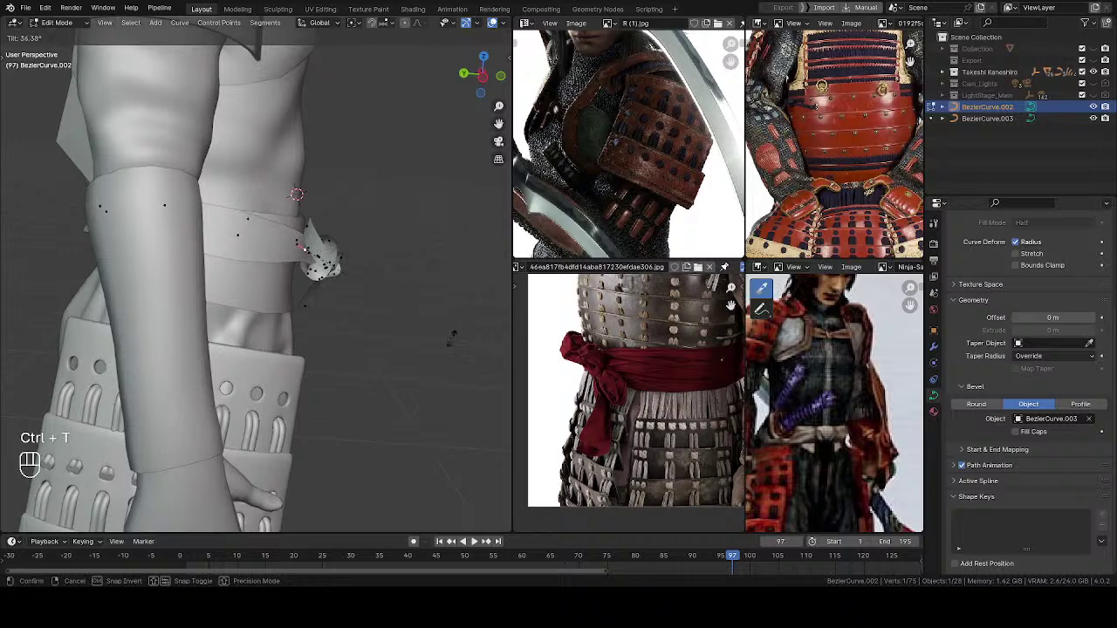
{"action": "left_click", "coordinate": [448, 346]}
{"action": "middle_click_drag", "start_coordinate": [367, 288], "coordinate": [274, 286]}
{"action": "middle_click_drag", "start_coordinate": [274, 286], "coordinate": [286, 253], "text": "ctrl"}
{"action": "middle_click_drag", "start_coordinate": [286, 253], "coordinate": [296, 261]}
{"action": "key", "text": "g"}
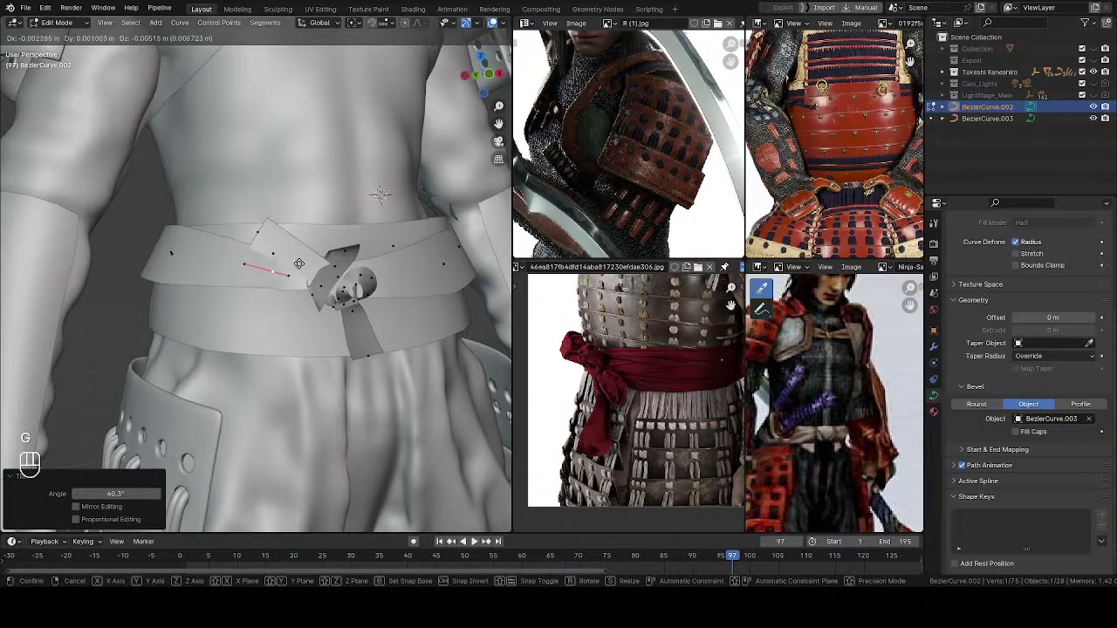
{"action": "left_click", "coordinate": [297, 267]}
{"action": "middle_click_drag", "start_coordinate": [298, 267], "coordinate": [317, 212]}
{"action": "key", "text": "alt+a"}
Step: Move the point on the knot's outer loop by about 0.0007 m in X, -0.0068 m in Y and 0.0011 m in Z
{"action": "scroll", "coordinate": [242, 224], "scroll_direction": "up", "scroll_amount": 3}
{"action": "middle_click_drag", "start_coordinate": [242, 225], "coordinate": [436, 240]}
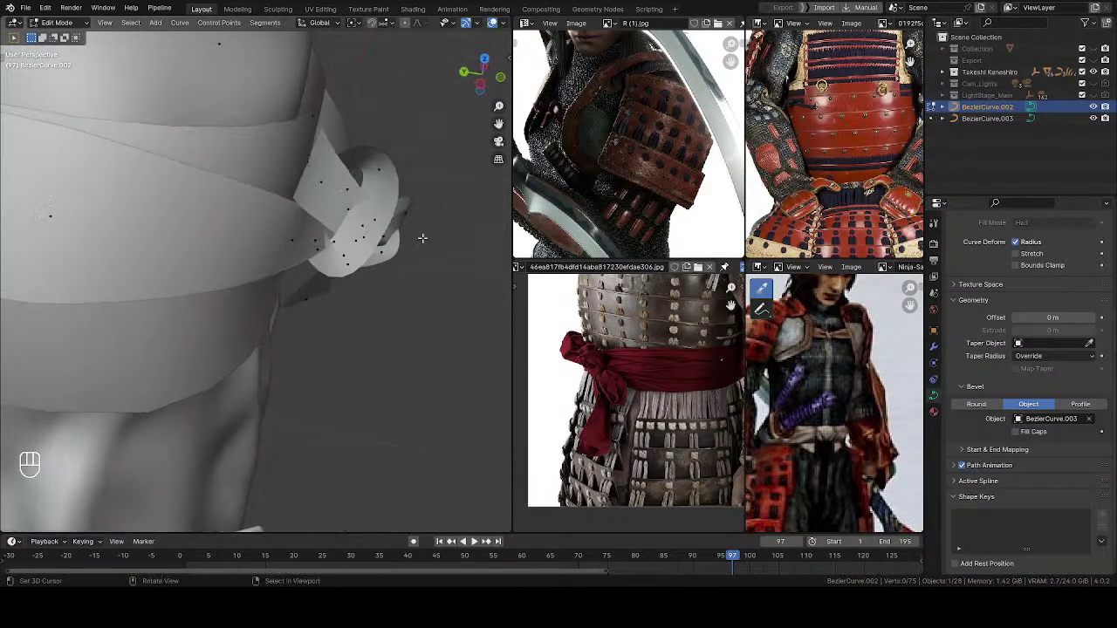
{"action": "left_click_drag", "start_coordinate": [358, 239], "coordinate": [366, 238]}
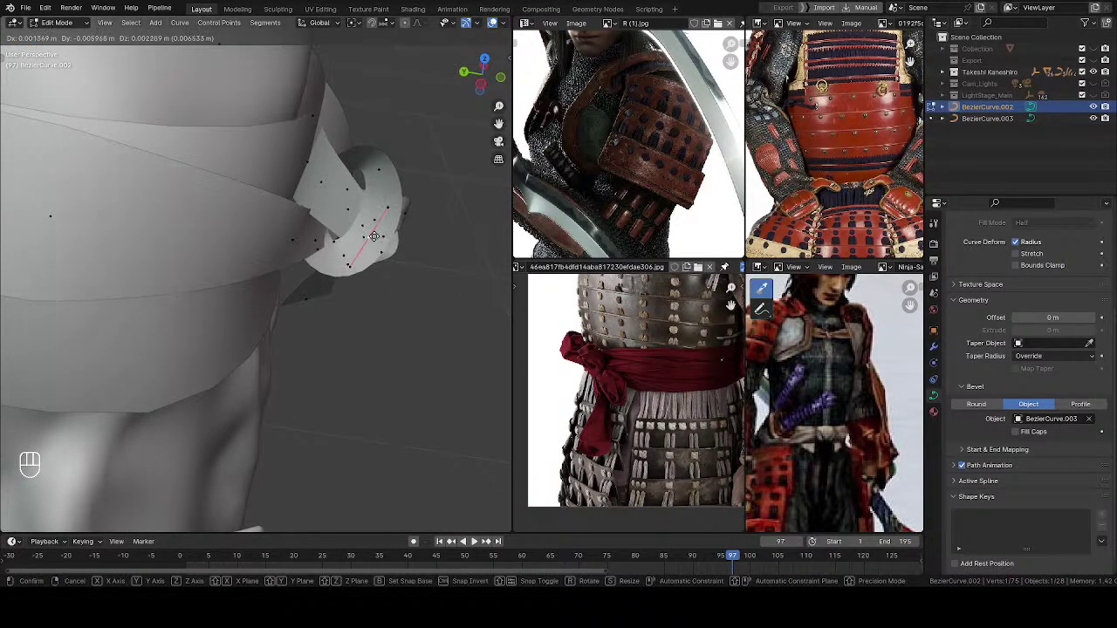
{"action": "left_click", "coordinate": [377, 239]}
{"action": "middle_click_drag", "start_coordinate": [376, 238], "coordinate": [266, 87]}
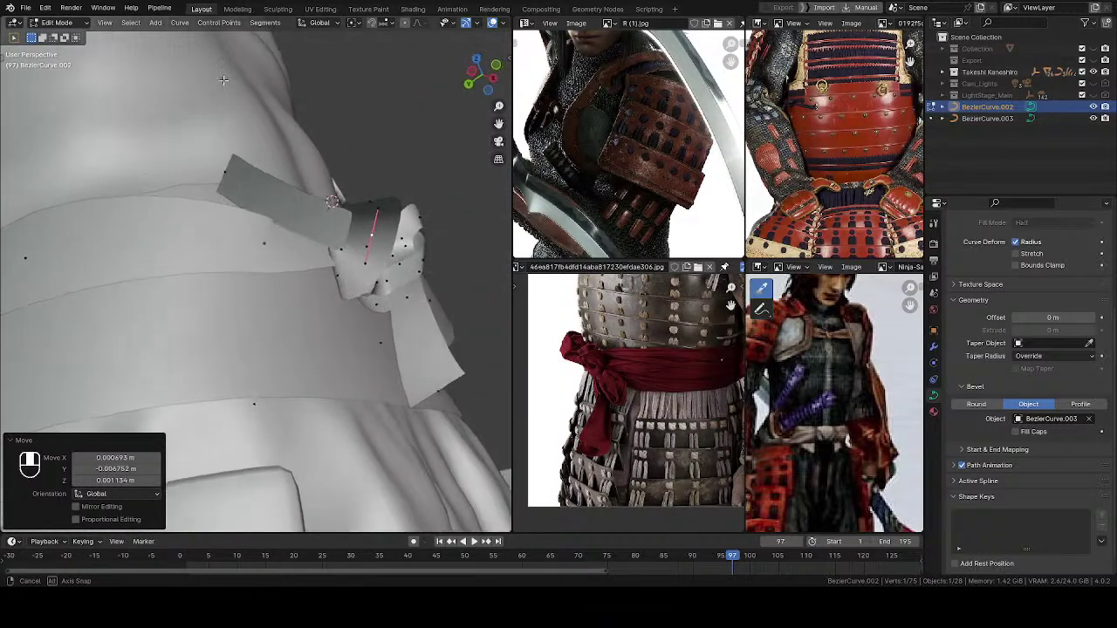
Step: Move the point where the strap enters the knot by about 0.0009 m in X, 0.0062 m in Y and -0.007 m in Z, and tilt it -55.3°
{"action": "left_click", "coordinate": [319, 282]}
{"action": "key", "text": "g"}
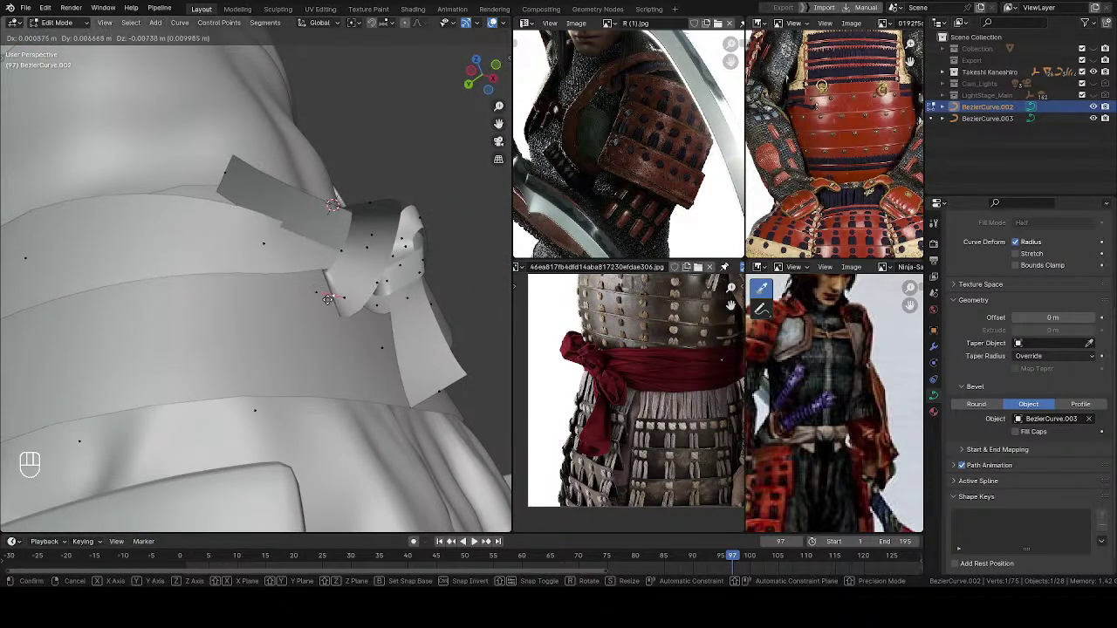
{"action": "left_click", "coordinate": [328, 288]}
{"action": "middle_click_drag", "start_coordinate": [328, 288], "coordinate": [444, 301]}
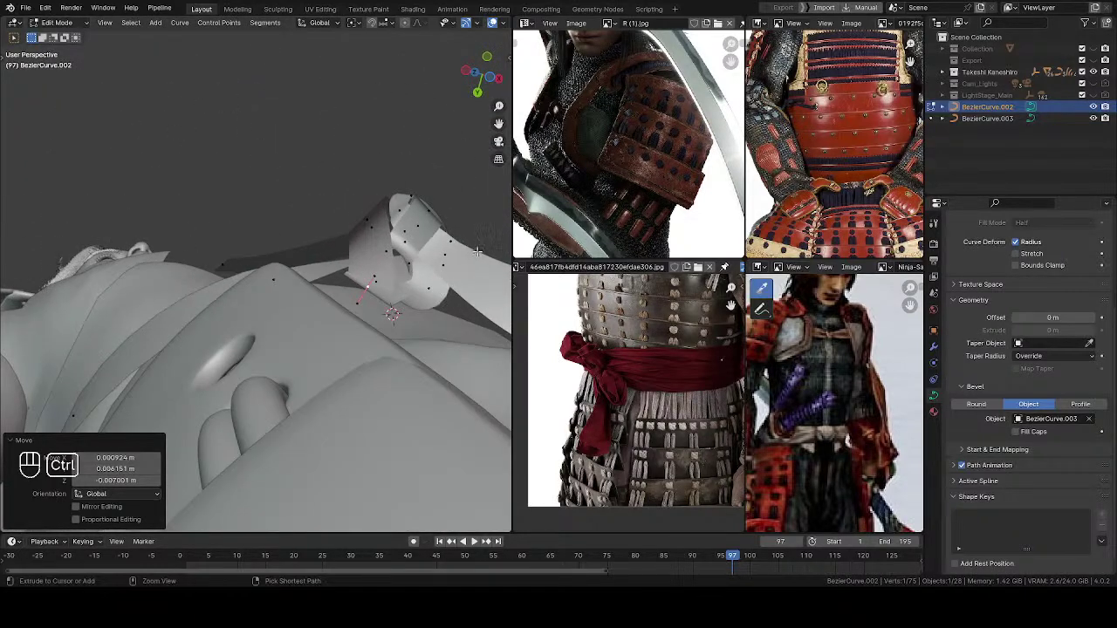
{"action": "key", "text": "ctrl+t"}
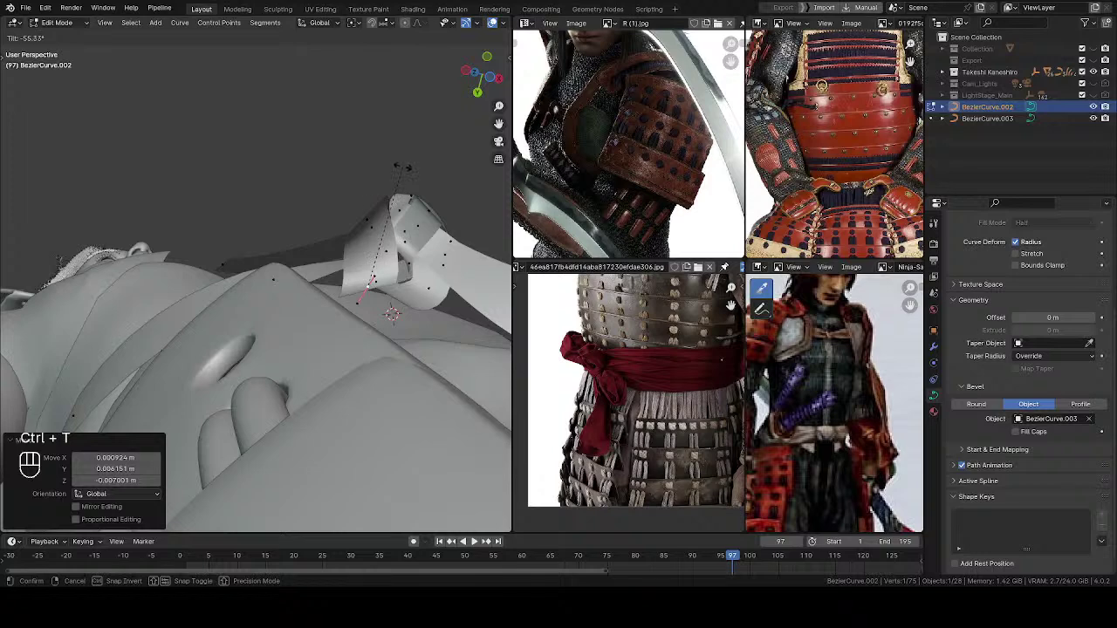
{"action": "left_click", "coordinate": [402, 229]}
{"action": "middle_click_drag", "start_coordinate": [401, 229], "coordinate": [374, 266]}
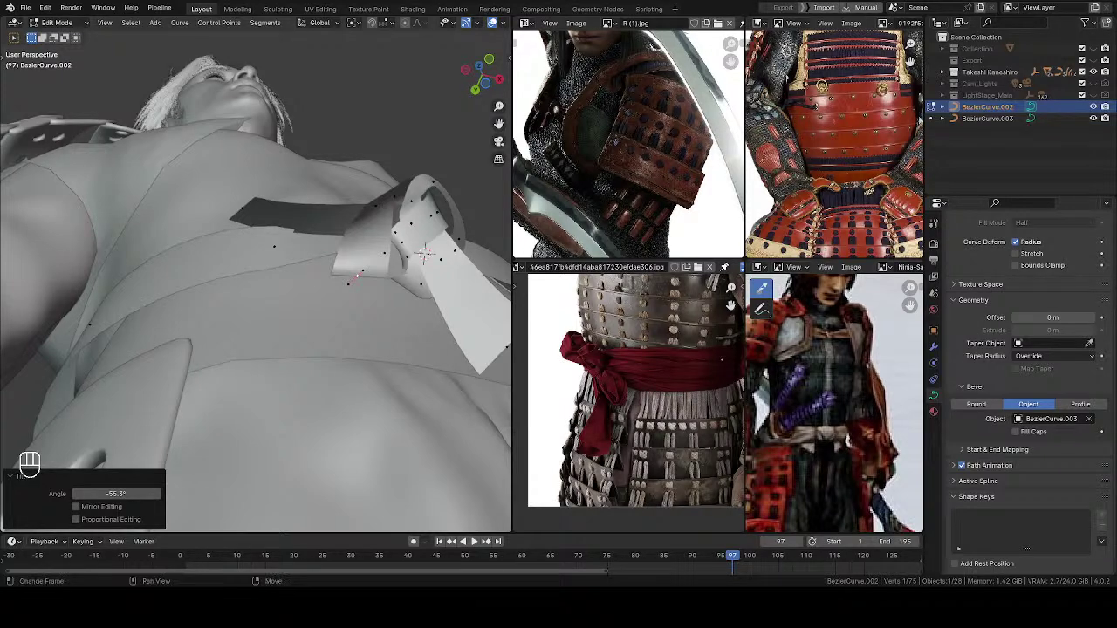
Step: Move the waist strap point behind the knot's upper free end by about -0.0043 m in X, -0.0039 m in Y and -0.0047 m in Z
{"action": "middle_click_drag", "start_coordinate": [140, 327], "coordinate": [187, 406]}
{"action": "scroll", "coordinate": [255, 322], "scroll_direction": "down", "scroll_amount": 1}
{"action": "middle_click_drag", "start_coordinate": [256, 288], "coordinate": [228, 255], "text": "shift"}
{"action": "key", "text": "g"}
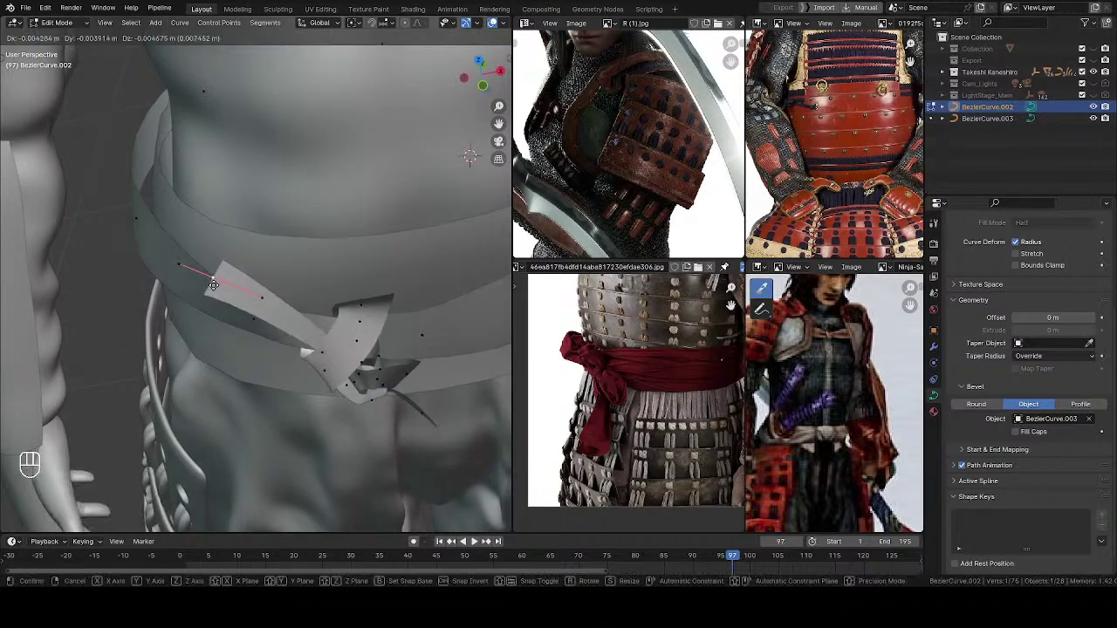
{"action": "left_click", "coordinate": [213, 284]}
{"action": "key", "text": "alt+a"}
Step: Nudge another point of the strap around the knot and save the file
{"action": "scroll", "coordinate": [234, 314], "scroll_direction": "down", "scroll_amount": 2}
{"action": "middle_click_drag", "start_coordinate": [267, 139], "coordinate": [476, 202]}
{"action": "scroll", "coordinate": [259, 300], "scroll_direction": "up", "scroll_amount": 3}
{"action": "right_click", "coordinate": [258, 302]}
{"action": "key", "text": "g"}
{"action": "left_click", "coordinate": [255, 297]}
{"action": "key", "text": "ctrl+s"}
Step: Tilt the point at the back of the knot's wide loop by -22.3° and save the file
{"action": "key", "text": "ctrl+t"}
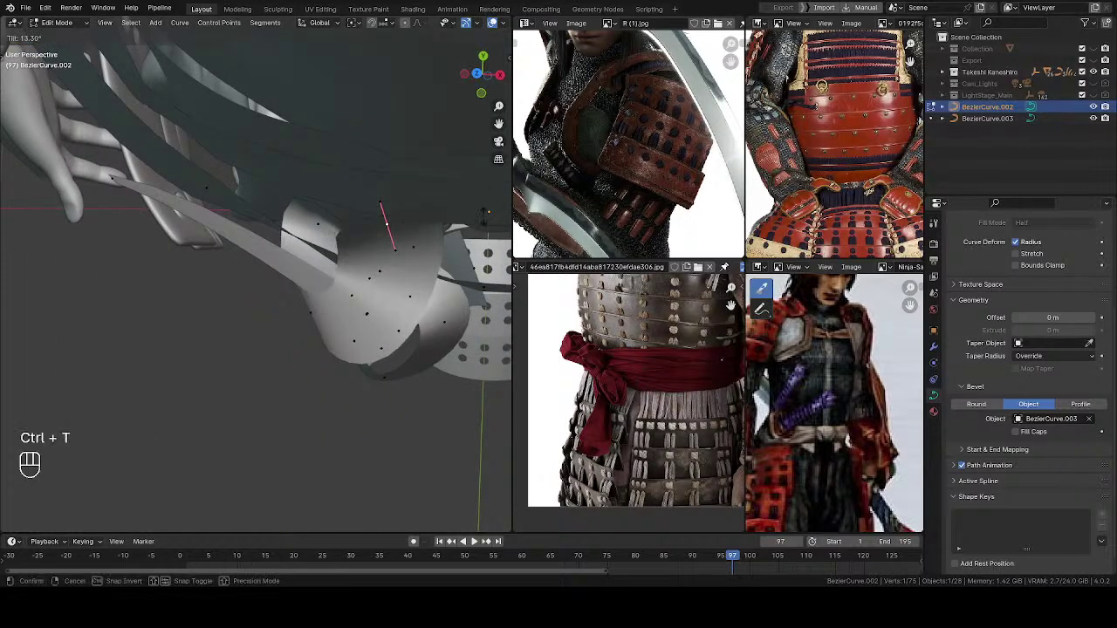
{"action": "left_click", "coordinate": [440, 188]}
{"action": "middle_click_drag", "start_coordinate": [419, 252], "coordinate": [349, 306]}
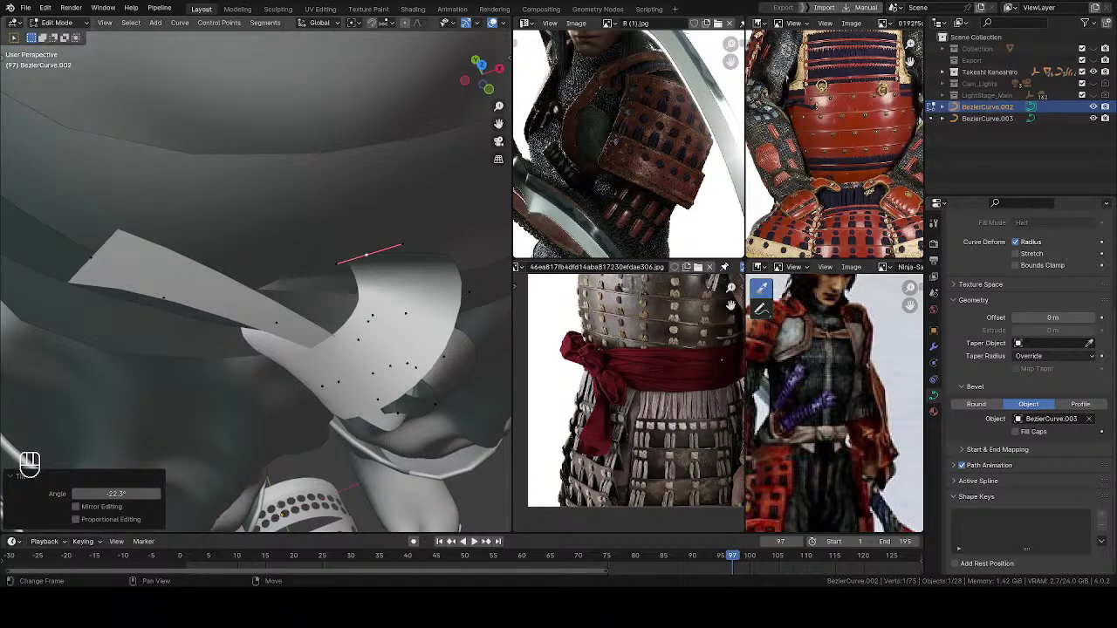
{"action": "middle_click_drag", "start_coordinate": [322, 349], "coordinate": [269, 262]}
{"action": "key", "text": "ctrl+s"}
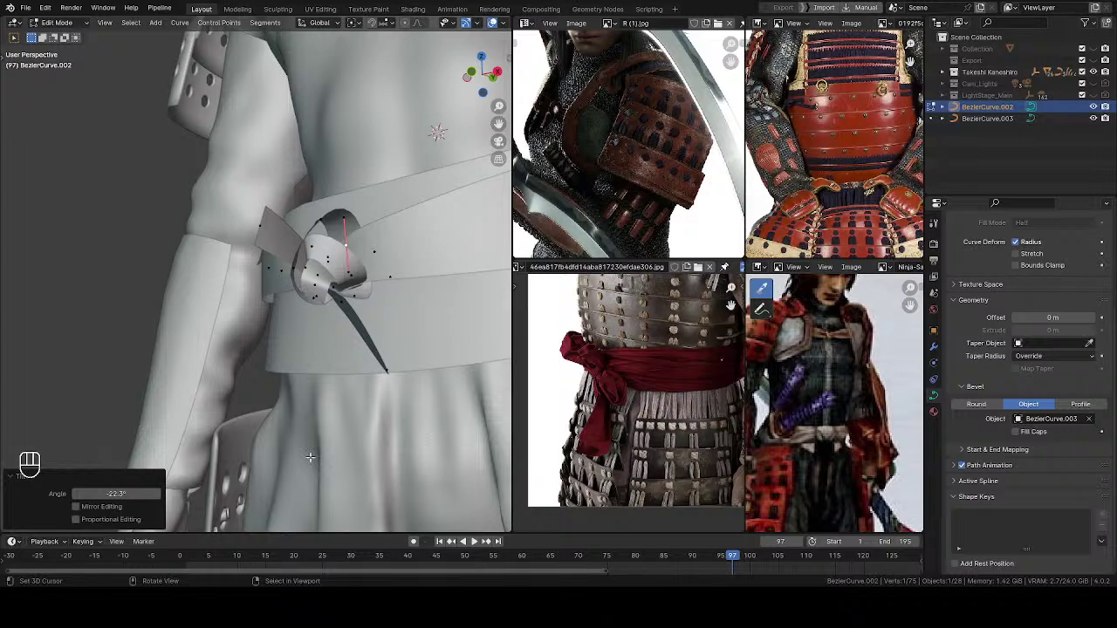
{"action": "middle_click_drag", "start_coordinate": [316, 279], "coordinate": [293, 269]}
{"action": "key", "text": "ctrl+s"}
Step: Return to Object Mode and turn on the wireframe overlay
{"action": "key", "text": "Tab"}
{"action": "scroll", "coordinate": [288, 335], "scroll_direction": "down", "scroll_amount": 7}
{"action": "key", "text": "q"}
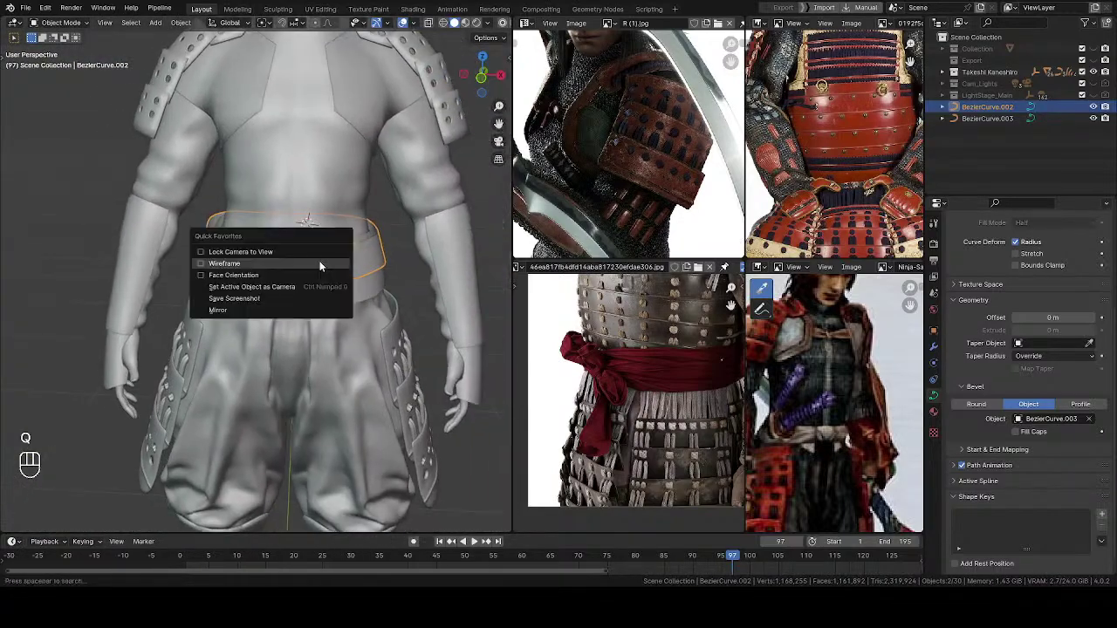
{"action": "left_click", "coordinate": [239, 266]}
{"action": "scroll", "coordinate": [303, 222], "scroll_direction": "up", "scroll_amount": 2}
{"action": "middle_click_drag", "start_coordinate": [304, 221], "coordinate": [493, 229]}
{"action": "scroll", "coordinate": [268, 250], "scroll_direction": "up", "scroll_amount": 3}
{"action": "middle_click_drag", "start_coordinate": [267, 252], "coordinate": [666, 369]}
Step: Duplicate the knotted sash curve in place
{"action": "scroll", "coordinate": [266, 273], "scroll_direction": "down", "scroll_amount": 4}
{"action": "middle_click_drag", "start_coordinate": [266, 274], "coordinate": [316, 292]}
{"action": "key", "text": "shift+d"}
{"action": "key", "text": "Escape"}
{"action": "middle_click_drag", "start_coordinate": [261, 264], "coordinate": [288, 284]}
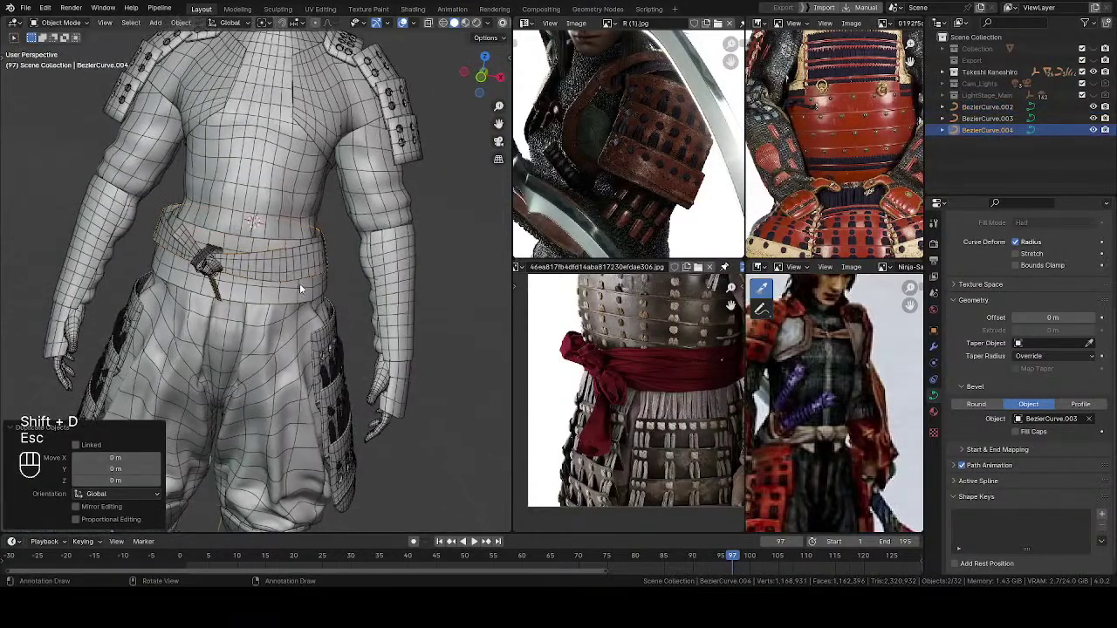
Step: Convert the duplicated sash curve to a mesh
{"action": "key", "text": "w"}
{"action": "mouse_move", "coordinate": [274, 351]}
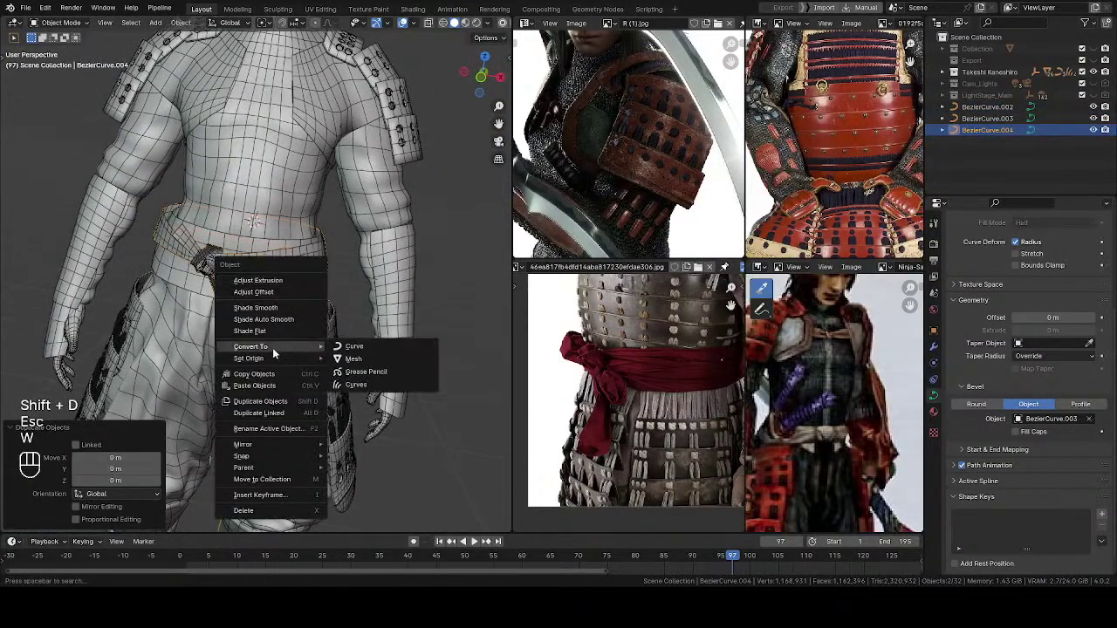
{"action": "left_click", "coordinate": [352, 359]}
Step: Disable the source curves BezierCurve.002 and BezierCurve.003 in renders
{"action": "scroll", "coordinate": [353, 353], "scroll_direction": "up", "scroll_amount": 4}
{"action": "left_click", "coordinate": [1094, 118]}
{"action": "left_click", "coordinate": [1106, 118]}
{"action": "left_click", "coordinate": [1094, 106]}
{"action": "left_click", "coordinate": [1106, 106]}
{"action": "left_click", "coordinate": [1094, 106]}
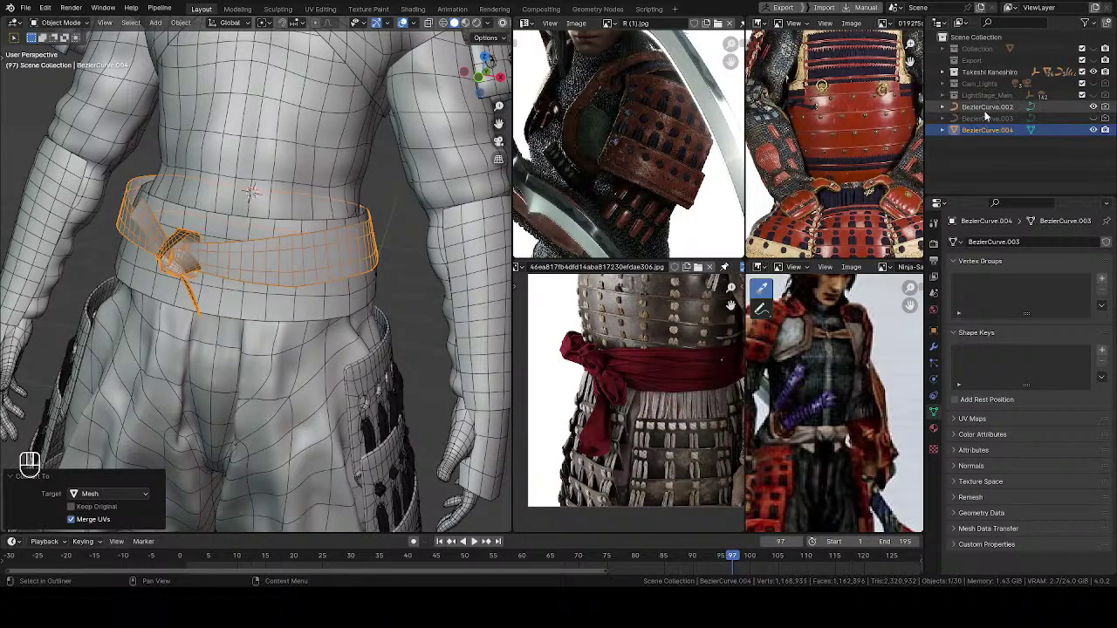
{"action": "left_click", "coordinate": [1106, 107]}
Step: Check which parts BezierCurve.002 and BezierCurve.003 are by starting to move each one and cancelling the move
{"action": "left_click", "coordinate": [986, 106]}
{"action": "middle_click_drag", "start_coordinate": [419, 279], "coordinate": [309, 280]}
{"action": "key", "text": "g"}
{"action": "key", "text": "Escape"}
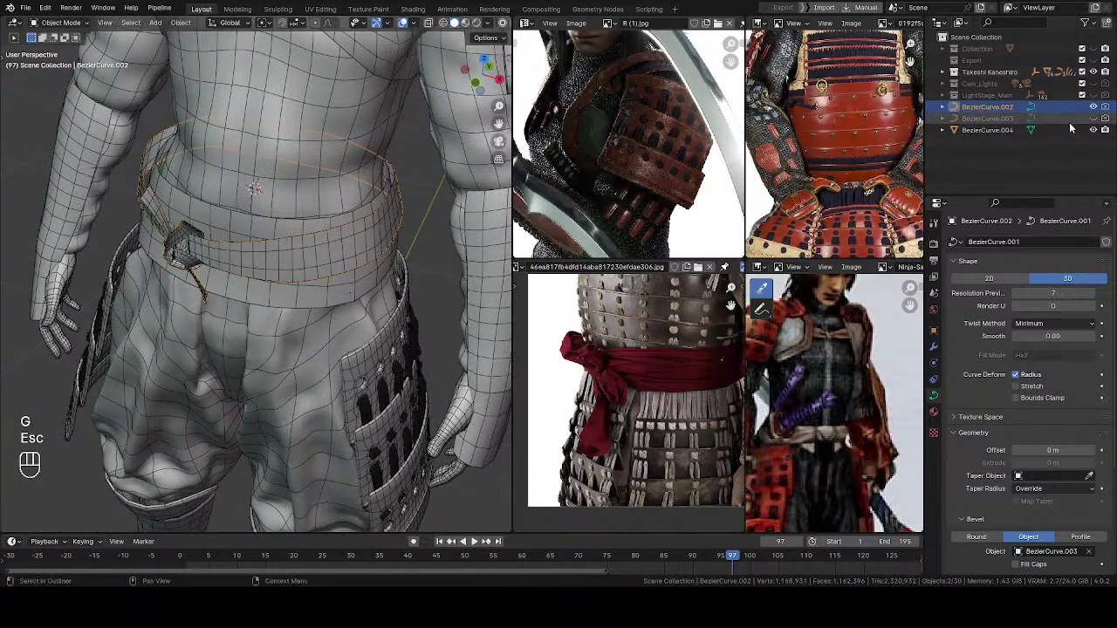
{"action": "left_click", "coordinate": [987, 118]}
{"action": "middle_click_drag", "start_coordinate": [314, 253], "coordinate": [254, 241]}
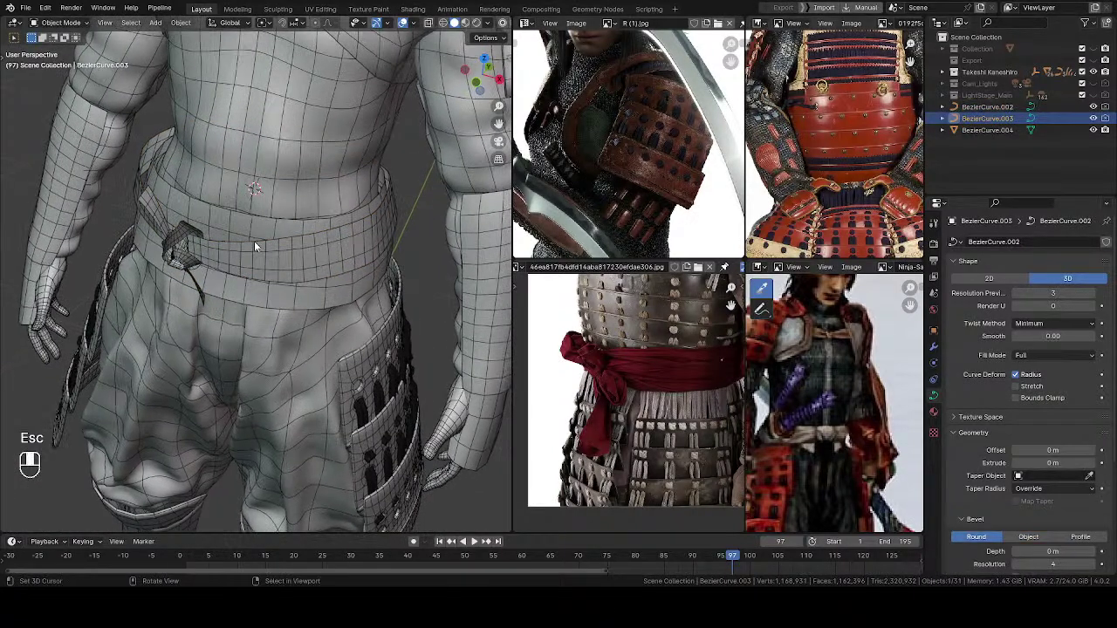
{"action": "key", "text": "g"}
{"action": "key", "text": "Escape"}
{"action": "middle_click_drag", "start_coordinate": [284, 287], "coordinate": [301, 308], "text": "ctrl"}
{"action": "scroll", "coordinate": [301, 307], "scroll_direction": "up", "scroll_amount": 2}
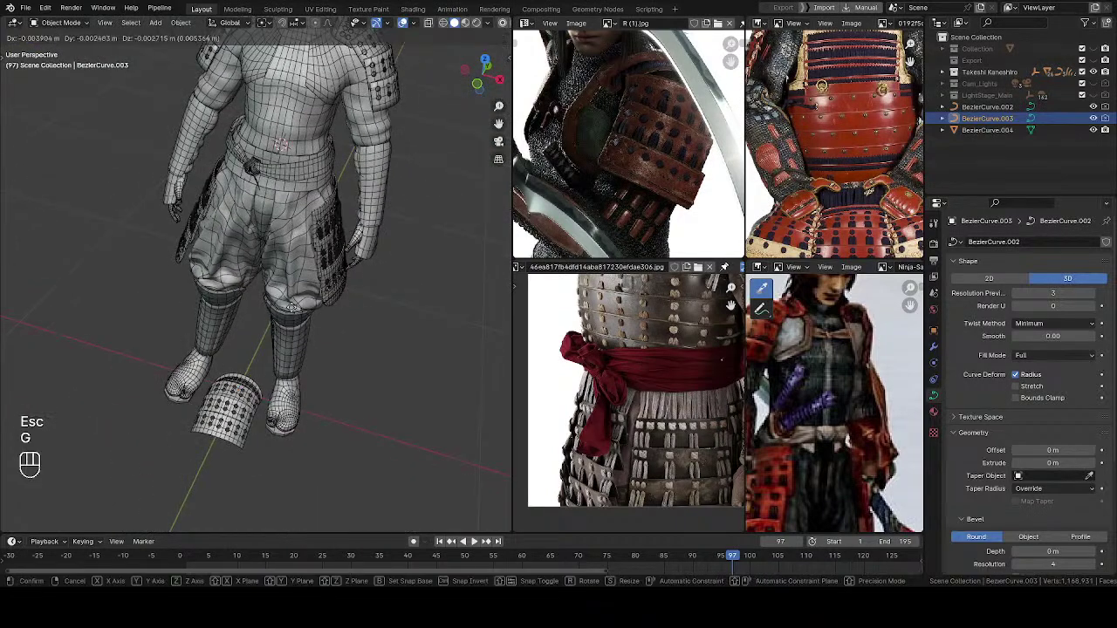
{"action": "scroll", "coordinate": [312, 252], "scroll_direction": "up", "scroll_amount": 2}
{"action": "middle_click_drag", "start_coordinate": [314, 250], "coordinate": [305, 371], "text": "shift"}
Step: Select the converted sash mesh BezierCurve.004 and hide the original sash curve BezierCurve.002 in the viewport
{"action": "left_click", "coordinate": [1006, 131]}
{"action": "left_click", "coordinate": [1093, 107]}
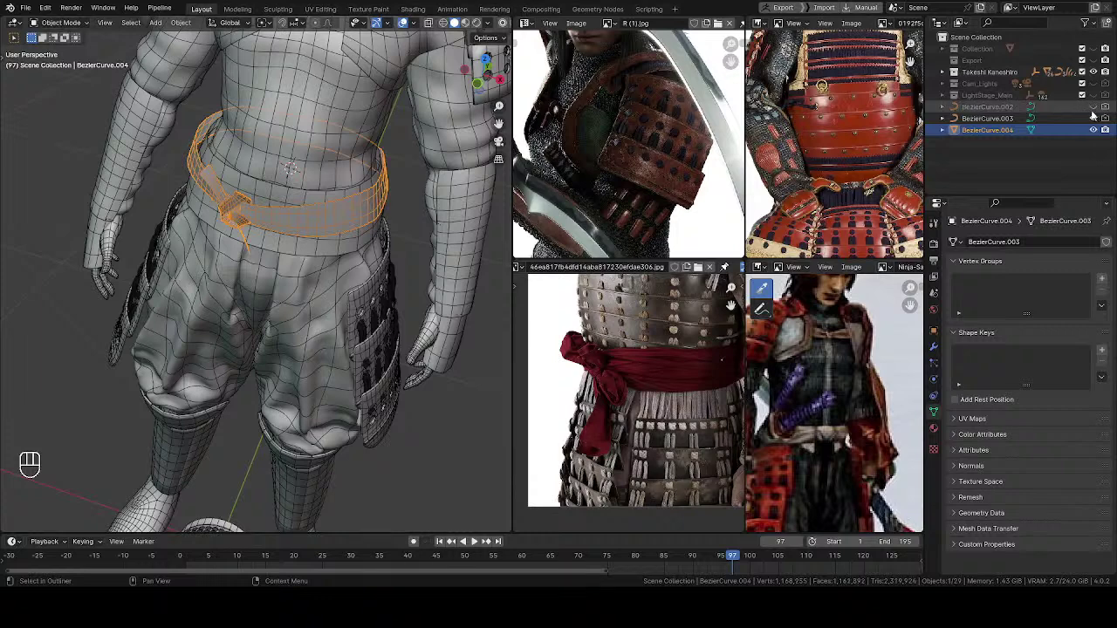
{"action": "middle_click_drag", "start_coordinate": [301, 209], "coordinate": [338, 278]}
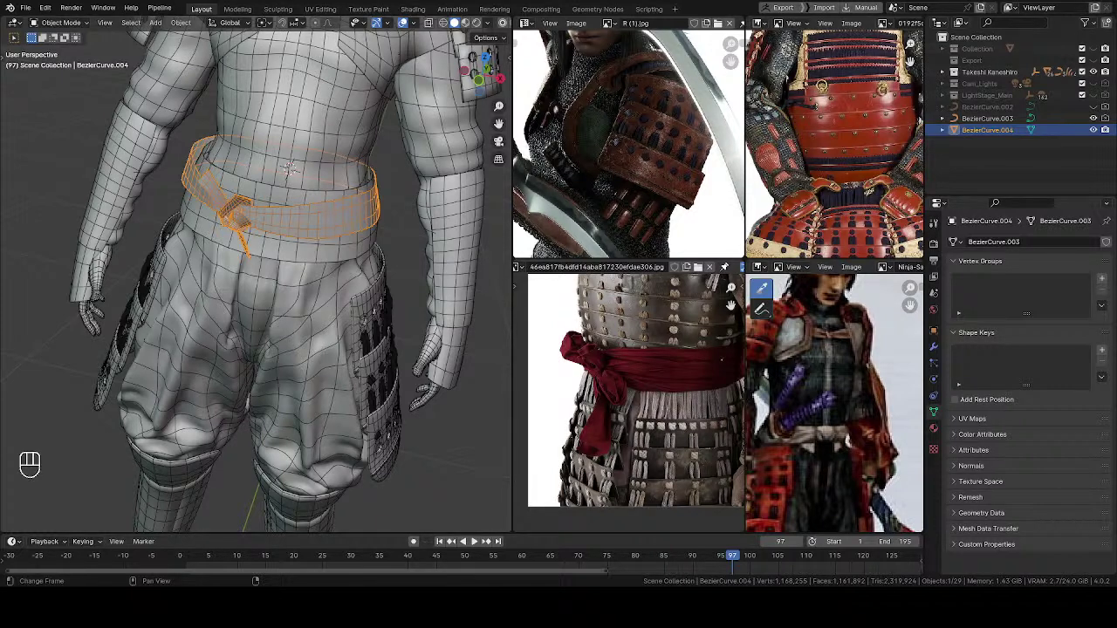
{"action": "middle_click_drag", "start_coordinate": [293, 239], "coordinate": [286, 264], "text": "ctrl"}
{"action": "mouse_move", "coordinate": [286, 263]}
{"action": "middle_mouse_down", "text": "ctrl"}
{"action": "mouse_move", "coordinate": [282, 241]}
{"action": "mouse_move", "coordinate": [290, 277]}
{"action": "middle_mouse_up", "text": "ctrl"}
{"action": "mouse_move", "coordinate": [290, 277]}
{"action": "middle_mouse_down", "text": "ctrl"}
{"action": "mouse_move", "coordinate": [280, 263]}
{"action": "mouse_move", "coordinate": [264, 278]}
{"action": "mouse_move", "coordinate": [301, 288]}
{"action": "middle_mouse_up", "text": "ctrl"}
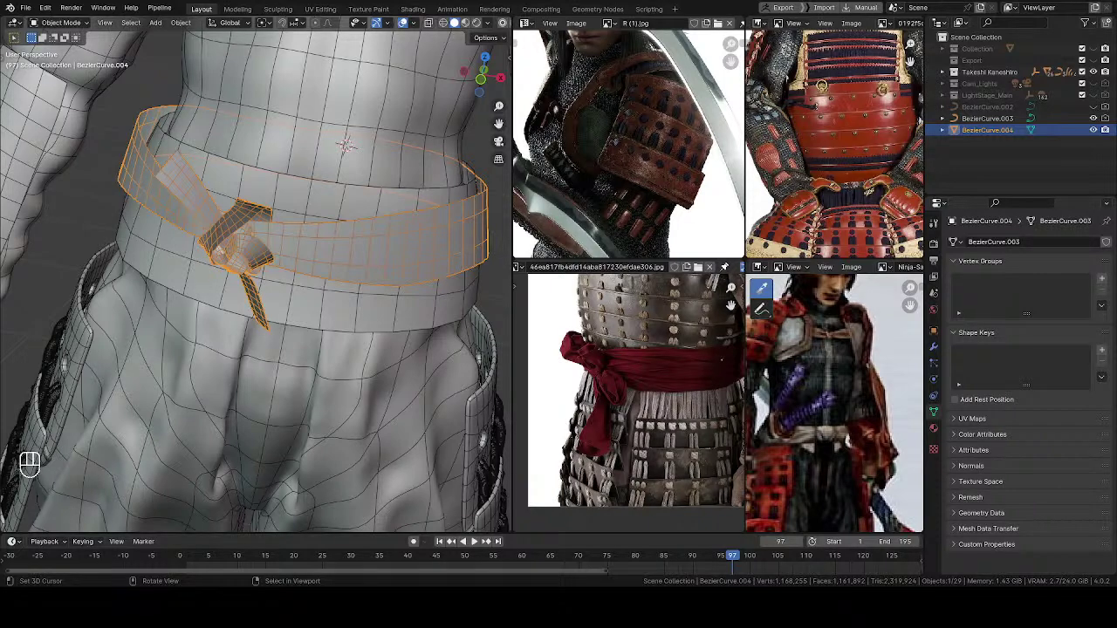
{"action": "middle_click_drag", "start_coordinate": [319, 227], "coordinate": [342, 288]}
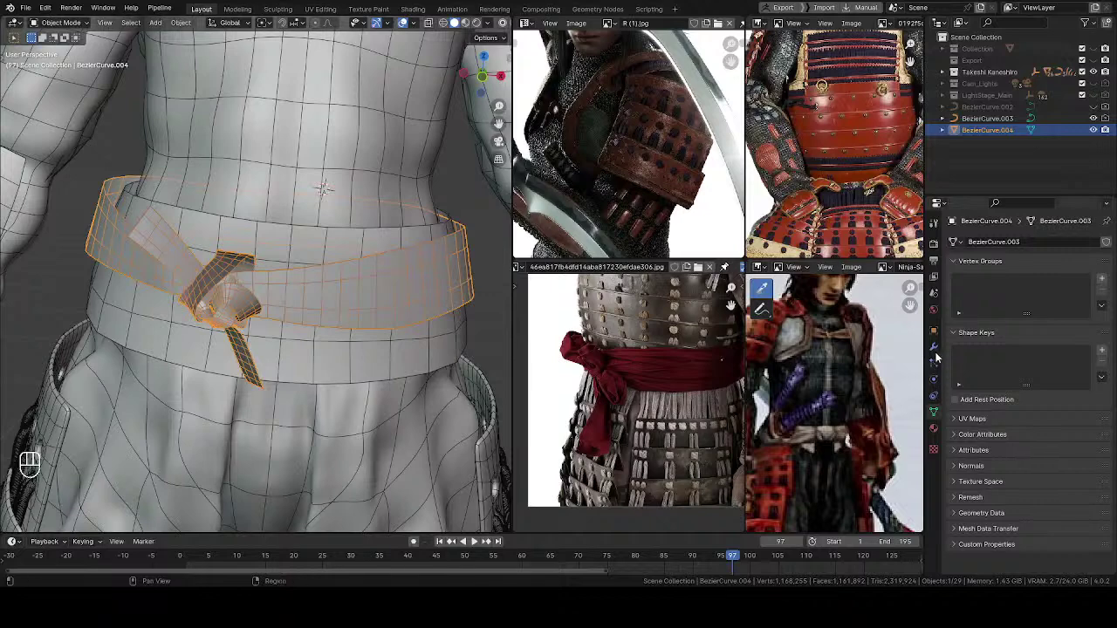
Step: Add a Solidify modifier to the sash mesh and set its thickness to 0.001 m
{"action": "left_click", "coordinate": [934, 346]}
{"action": "left_click", "coordinate": [994, 242]}
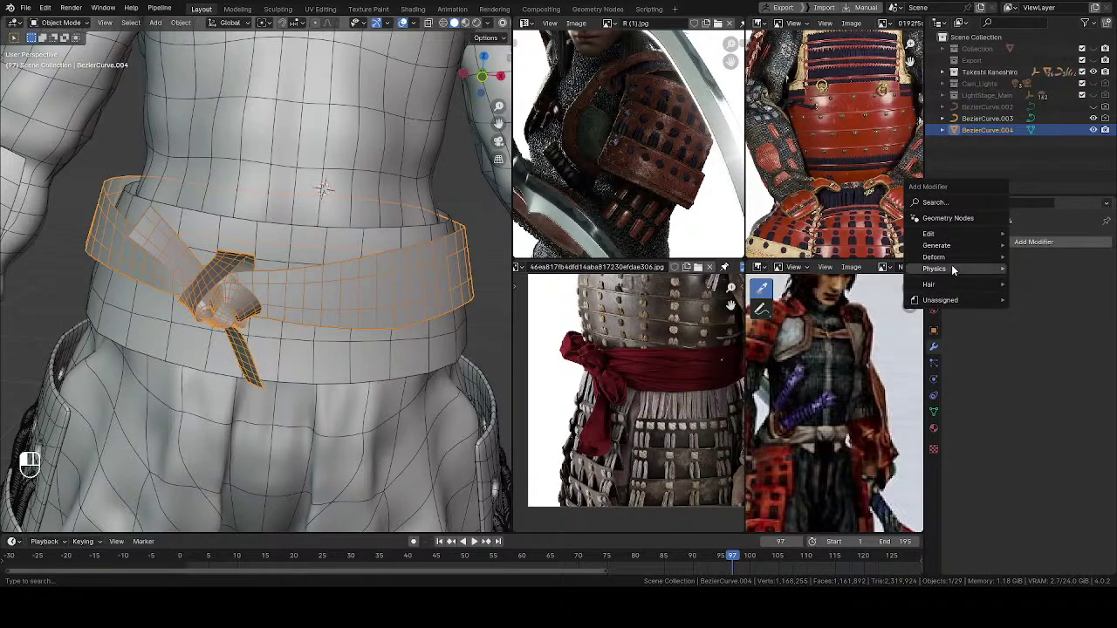
{"action": "mouse_move", "coordinate": [949, 246]}
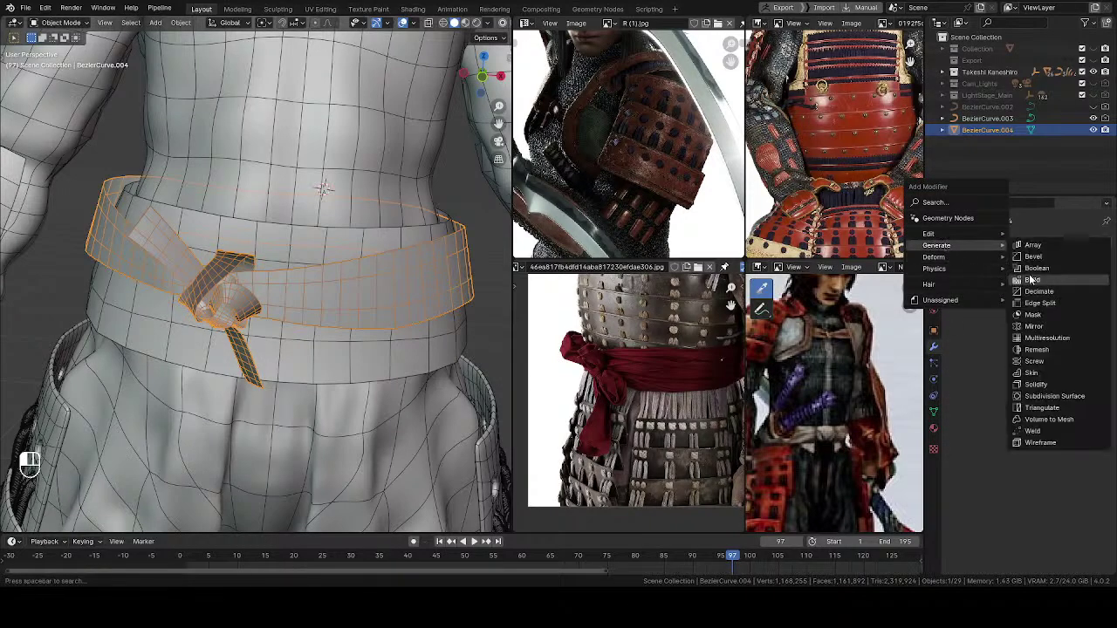
{"action": "left_click", "coordinate": [1037, 384]}
{"action": "left_click", "coordinate": [1044, 320]}
{"action": "type", "text": "0"}
{"action": "key", "text": "Return"}
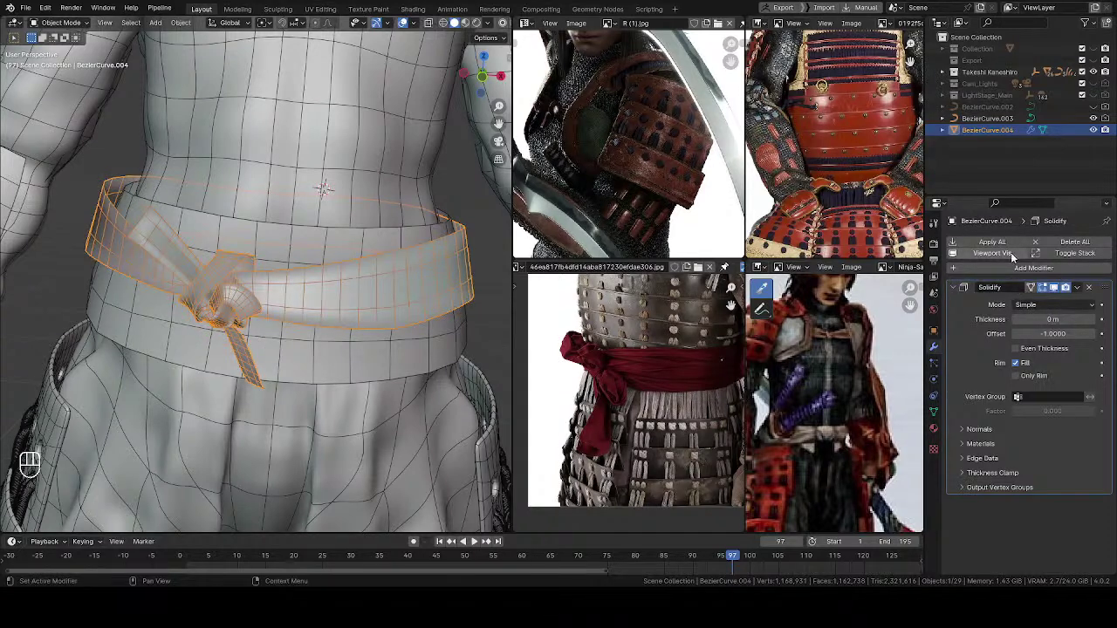
{"action": "left_click", "coordinate": [1022, 320]}
{"action": "type", "text": "0.001"}
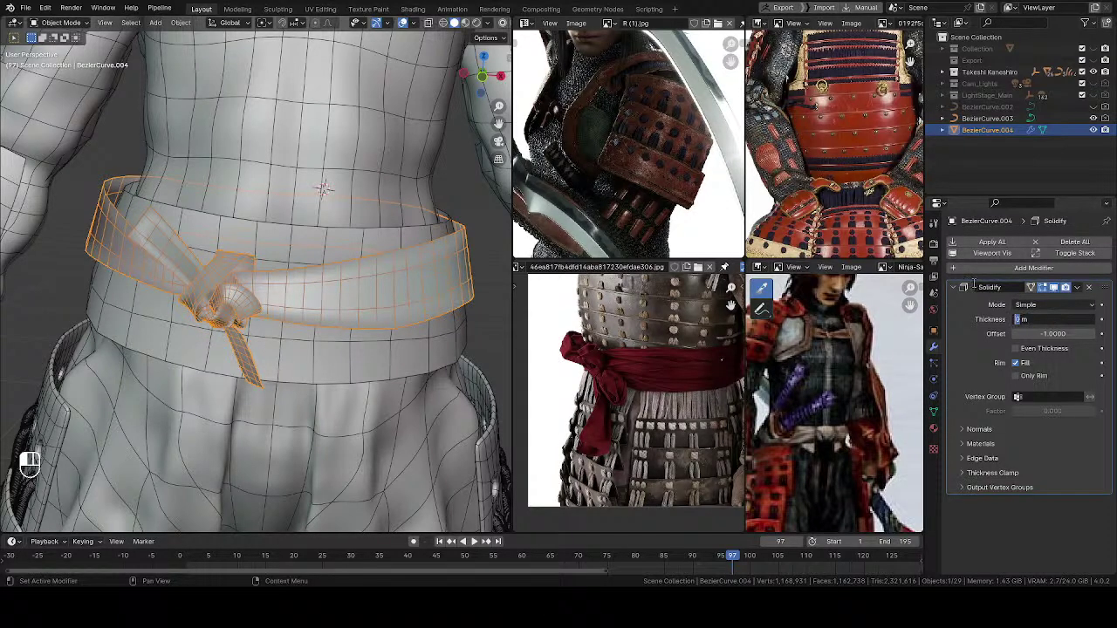
{"action": "key", "text": "Return"}
Step: Reduce the sash's Solidify thickness to 0.0007 m
{"action": "middle_click_drag", "start_coordinate": [187, 217], "coordinate": [164, 326], "text": "ctrl"}
{"action": "middle_click_drag", "start_coordinate": [119, 354], "coordinate": [521, 376]}
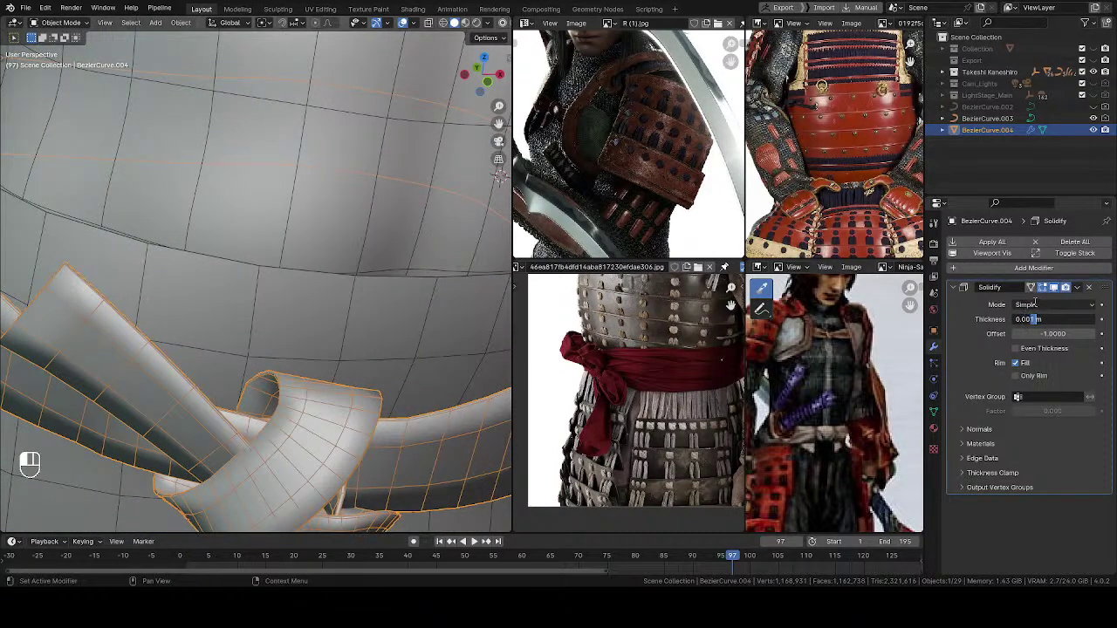
{"action": "type", "text": "7"}
{"action": "key", "text": "Return"}
Step: Enter Sculpt Mode and pull the sash's side inward to the waist using a Grab brush with a radius of about 181 px
{"action": "middle_click_drag", "start_coordinate": [205, 150], "coordinate": [270, 236], "text": "ctrl"}
{"action": "mouse_move", "coordinate": [270, 236]}
{"action": "middle_mouse_down"}
{"action": "mouse_move", "coordinate": [285, 198]}
{"action": "mouse_move", "coordinate": [267, 240]}
{"action": "middle_mouse_up"}
{"action": "mouse_move", "coordinate": [267, 240]}
{"action": "middle_mouse_down", "text": "shift"}
{"action": "mouse_move", "coordinate": [268, 278]}
{"action": "mouse_move", "coordinate": [294, 284]}
{"action": "mouse_move", "coordinate": [288, 299]}
{"action": "middle_mouse_up", "text": "shift"}
{"action": "key", "text": "Tab"}
{"action": "middle_click_drag", "start_coordinate": [288, 299], "coordinate": [267, 292]}
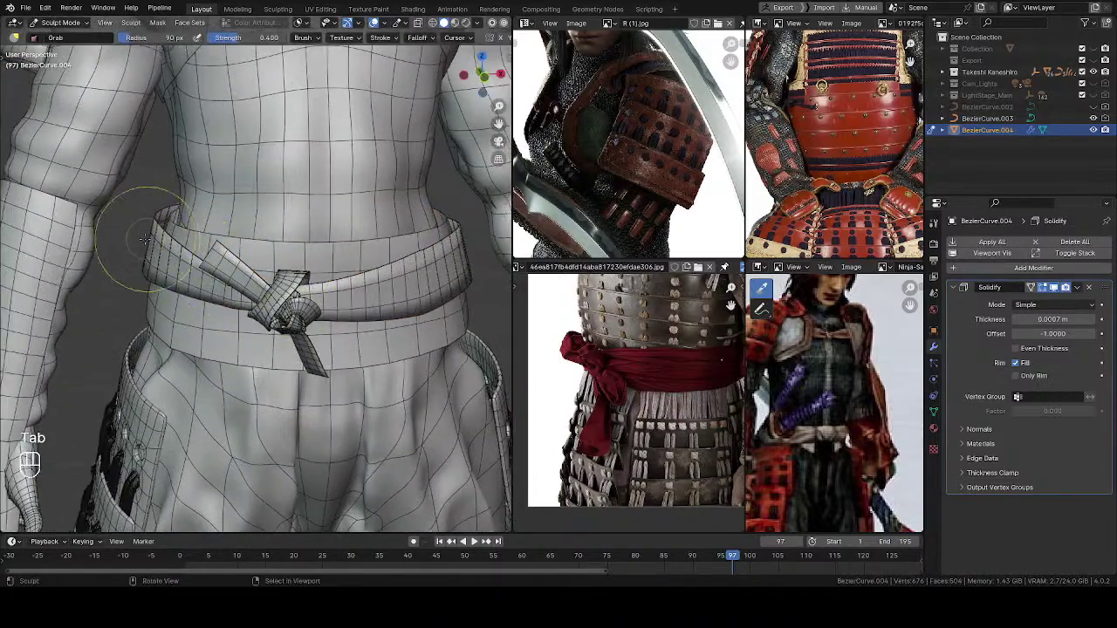
{"action": "key", "text": "f"}
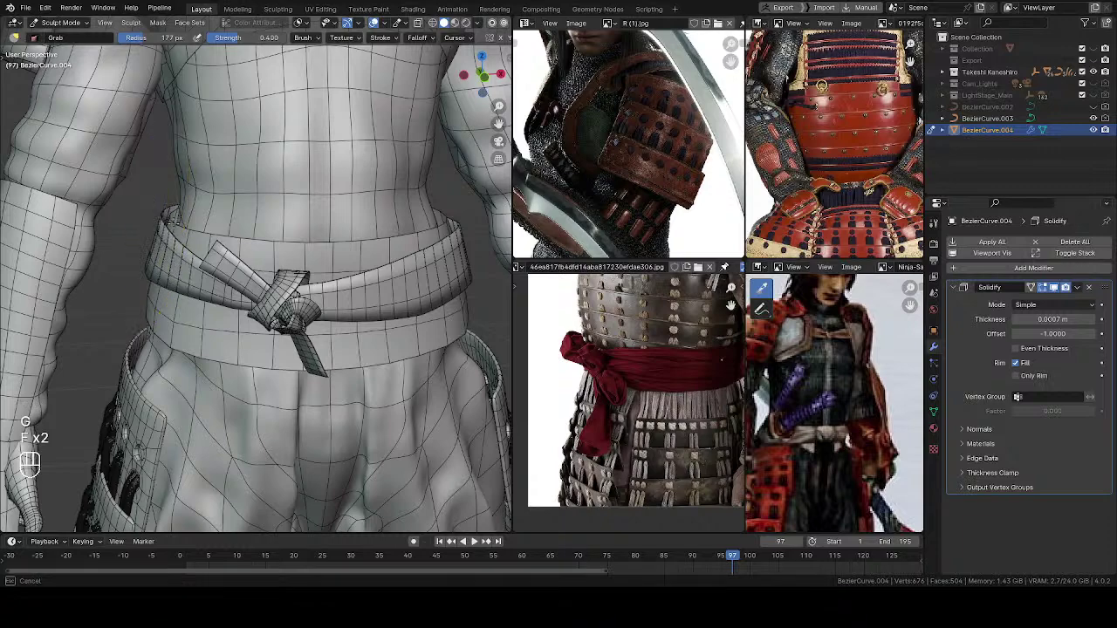
{"action": "key", "text": "f"}
{"action": "left_click", "coordinate": [177, 226]}
{"action": "left_click_drag", "start_coordinate": [185, 227], "coordinate": [174, 223]}
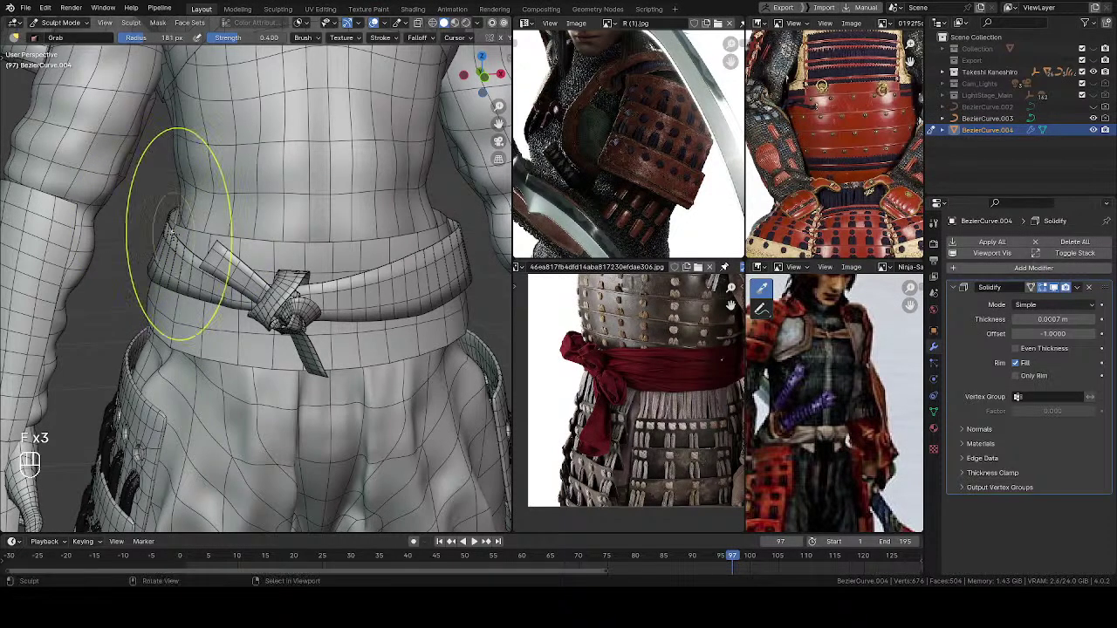
{"action": "left_click_drag", "start_coordinate": [156, 272], "coordinate": [165, 265]}
Step: Resize the Grab brush and pull the sash's upper side edge closer against the waistband
{"action": "middle_click_drag", "start_coordinate": [253, 260], "coordinate": [284, 258]}
{"action": "key", "text": "f"}
{"action": "left_click", "coordinate": [283, 256]}
{"action": "left_click_drag", "start_coordinate": [156, 215], "coordinate": [169, 229]}
{"action": "mouse_move", "coordinate": [175, 236]}
{"action": "middle_mouse_down"}
{"action": "mouse_move", "coordinate": [219, 269]}
{"action": "mouse_move", "coordinate": [261, 264]}
{"action": "middle_mouse_up"}
Step: Adjust the front wrap of the sash knot with the Grab brush reduced to a 113 px radius
{"action": "scroll", "coordinate": [219, 269], "scroll_direction": "up", "scroll_amount": 4}
{"action": "key", "text": "f"}
{"action": "left_click", "coordinate": [249, 269]}
{"action": "mouse_move", "coordinate": [181, 248]}
{"action": "middle_mouse_down"}
{"action": "mouse_move", "coordinate": [189, 269]}
{"action": "mouse_move", "coordinate": [169, 237]}
{"action": "mouse_move", "coordinate": [176, 248]}
{"action": "mouse_move", "coordinate": [191, 240]}
{"action": "mouse_move", "coordinate": [167, 277]}
{"action": "mouse_move", "coordinate": [178, 269]}
{"action": "mouse_move", "coordinate": [176, 237]}
{"action": "middle_mouse_up"}
{"action": "key", "text": "alt+a"}
{"action": "key", "text": "f"}
{"action": "left_click", "coordinate": [228, 267]}
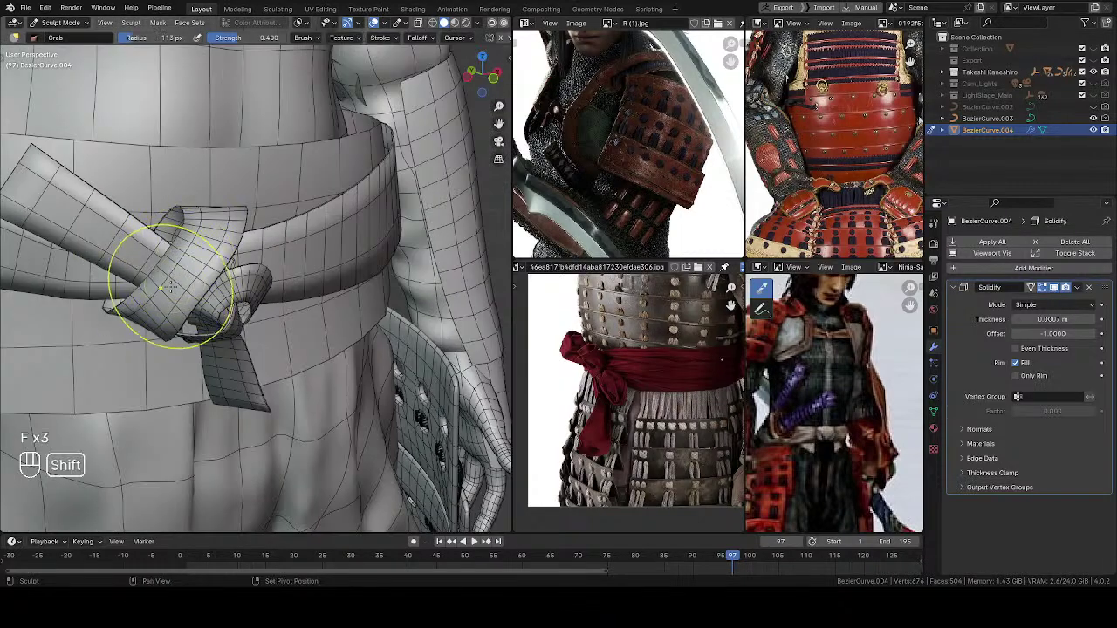
Step: Pull the knot's front loops into shape with the Grab brush at a 197 px radius
{"action": "mouse_move", "coordinate": [160, 317]}
{"action": "middle_mouse_down"}
{"action": "mouse_move", "coordinate": [170, 304]}
{"action": "mouse_move", "coordinate": [183, 314]}
{"action": "mouse_move", "coordinate": [229, 251]}
{"action": "middle_mouse_up"}
{"action": "key", "text": "f"}
{"action": "left_click", "coordinate": [188, 305]}
{"action": "key", "text": "f"}
{"action": "left_click", "coordinate": [259, 252]}
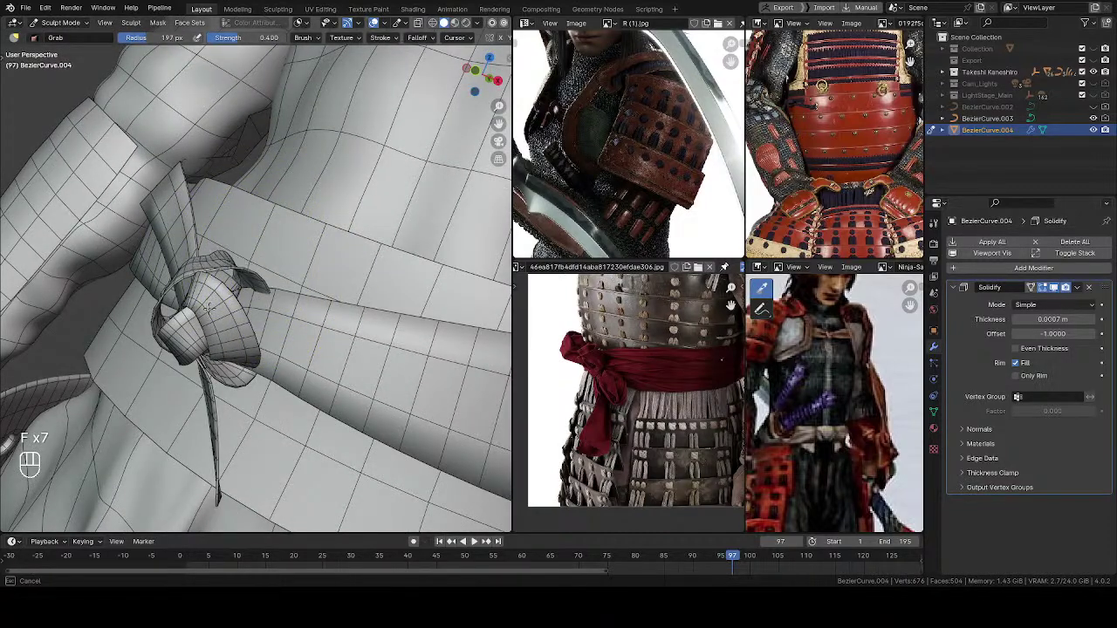
Step: Reshape the knot's loops from the side with the Grab brush, varying its radius
{"action": "mouse_move", "coordinate": [215, 299]}
{"action": "middle_mouse_down"}
{"action": "mouse_move", "coordinate": [281, 292]}
{"action": "mouse_move", "coordinate": [316, 271]}
{"action": "middle_mouse_up"}
{"action": "key", "text": "f"}
{"action": "left_click", "coordinate": [265, 291]}
{"action": "key", "text": "f"}
{"action": "key", "text": "f"}
{"action": "left_click", "coordinate": [334, 271]}
Step: Reposition the knot and its hanging tail from the side, enlarging the Grab brush to a 261 px radius
{"action": "middle_click_drag", "start_coordinate": [210, 253], "coordinate": [225, 267]}
{"action": "key", "text": "f"}
{"action": "left_click", "coordinate": [376, 261]}
{"action": "key", "text": "f"}
{"action": "left_click", "coordinate": [441, 274]}
{"action": "key", "text": "f"}
{"action": "left_click", "coordinate": [390, 252]}
{"action": "key", "text": "f"}
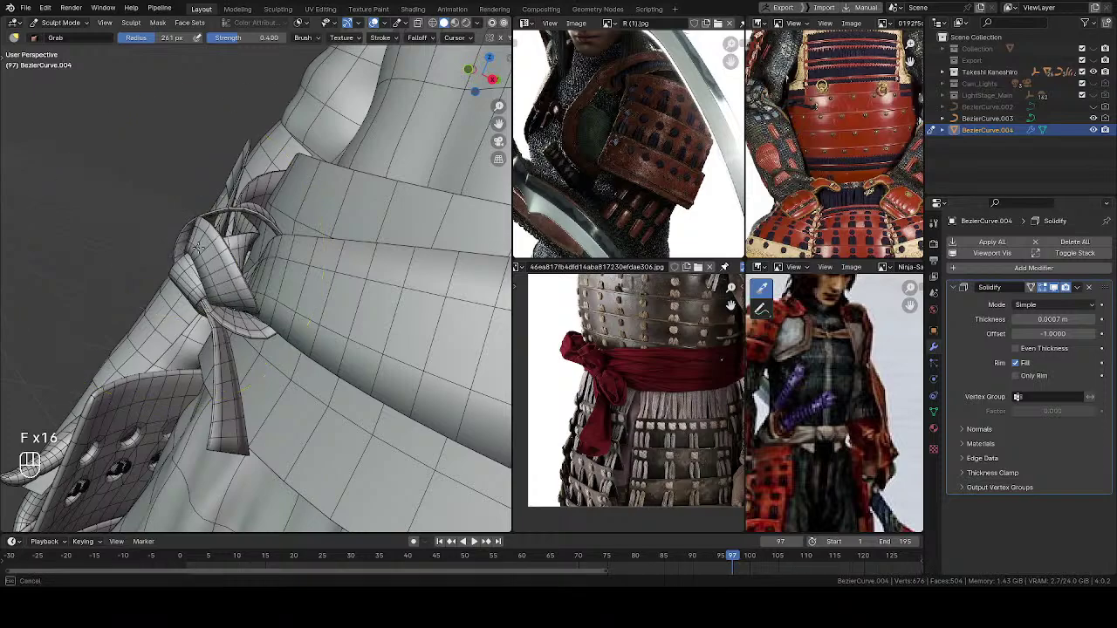
Step: Nudge the knot's central wrap above the hanging tail with the Grab brush at a 123 px radius
{"action": "middle_click_drag", "start_coordinate": [223, 262], "coordinate": [192, 284]}
{"action": "key", "text": "f"}
{"action": "key", "text": "f"}
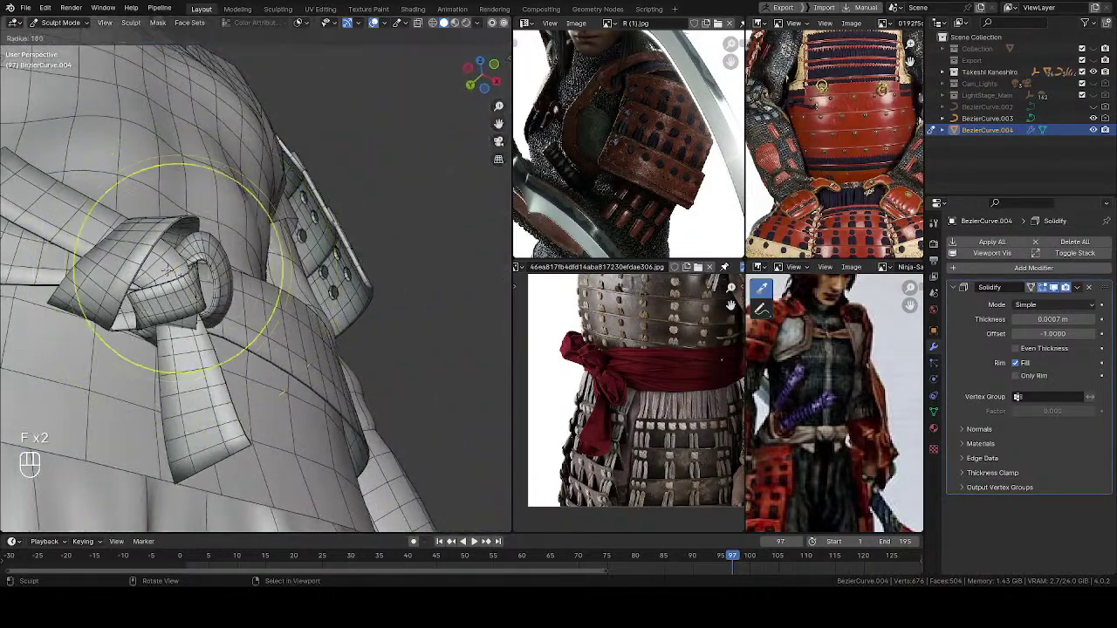
{"action": "key", "text": "f"}
{"action": "scroll", "coordinate": [183, 262], "scroll_direction": "up", "scroll_amount": 3}
{"action": "mouse_move", "coordinate": [197, 239]}
{"action": "middle_mouse_down"}
{"action": "mouse_move", "coordinate": [143, 274]}
{"action": "mouse_move", "coordinate": [152, 263]}
{"action": "middle_mouse_up"}
{"action": "key", "text": "f"}
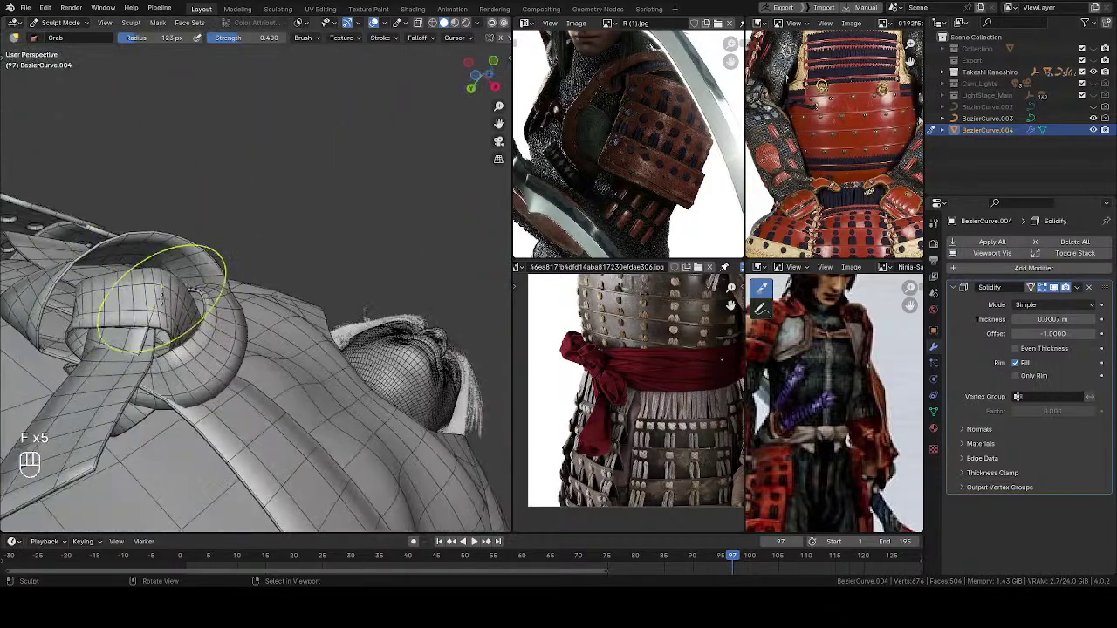
{"action": "left_click_drag", "start_coordinate": [141, 320], "coordinate": [147, 307]}
Step: Refine the side edge of the knot's central wrap with a 96 px Grab brush
{"action": "mouse_move", "coordinate": [149, 301]}
{"action": "middle_mouse_down"}
{"action": "mouse_move", "coordinate": [202, 274]}
{"action": "mouse_move", "coordinate": [249, 279]}
{"action": "middle_mouse_up"}
{"action": "key", "text": "f"}
{"action": "left_click", "coordinate": [189, 304]}
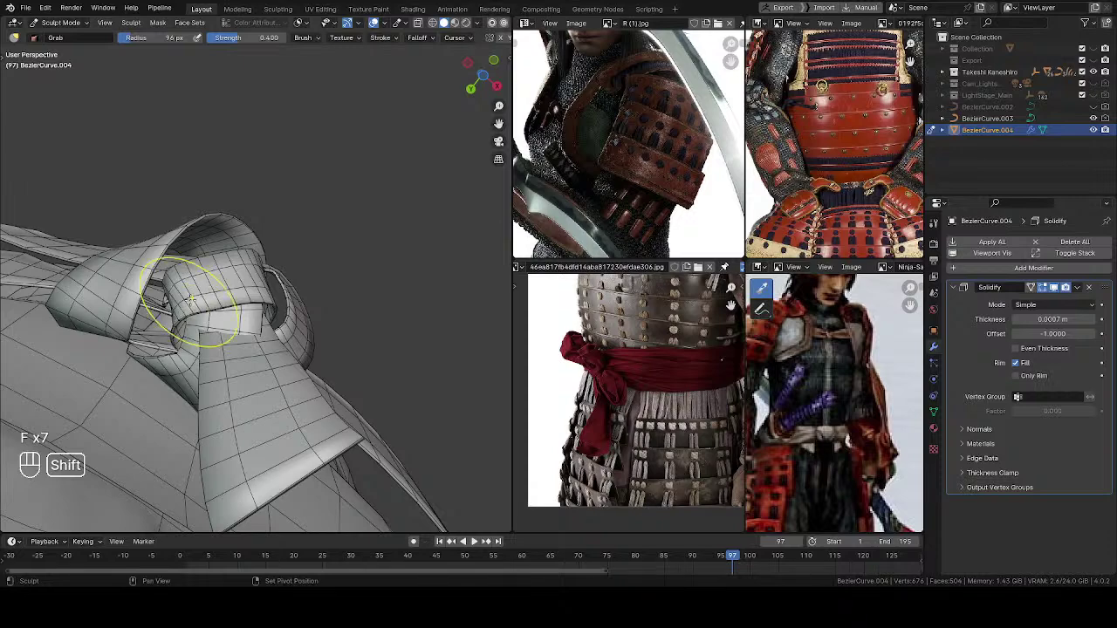
Step: Shift the overlapping loops at the side of the knot with the Grab brush at a radius of about 192 px
{"action": "mouse_move", "coordinate": [238, 303]}
{"action": "middle_mouse_down"}
{"action": "mouse_move", "coordinate": [143, 225]}
{"action": "mouse_move", "coordinate": [143, 186]}
{"action": "middle_mouse_up"}
{"action": "key", "text": "f"}
{"action": "left_click", "coordinate": [238, 302]}
{"action": "key", "text": "f"}
{"action": "left_click", "coordinate": [198, 308]}
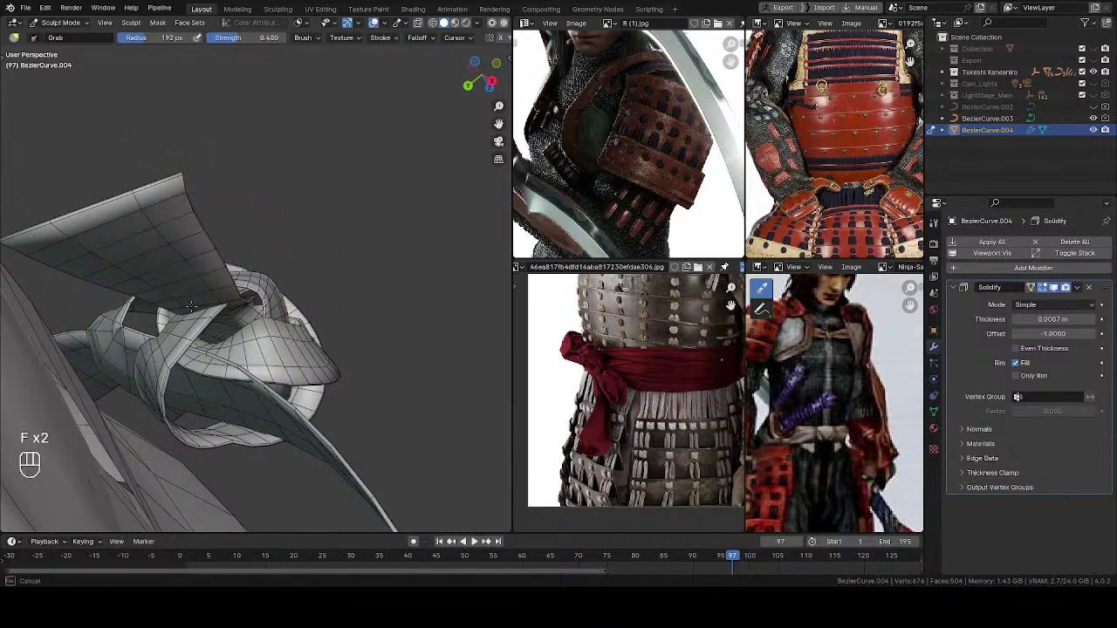
{"action": "middle_click_drag", "start_coordinate": [211, 365], "coordinate": [154, 321]}
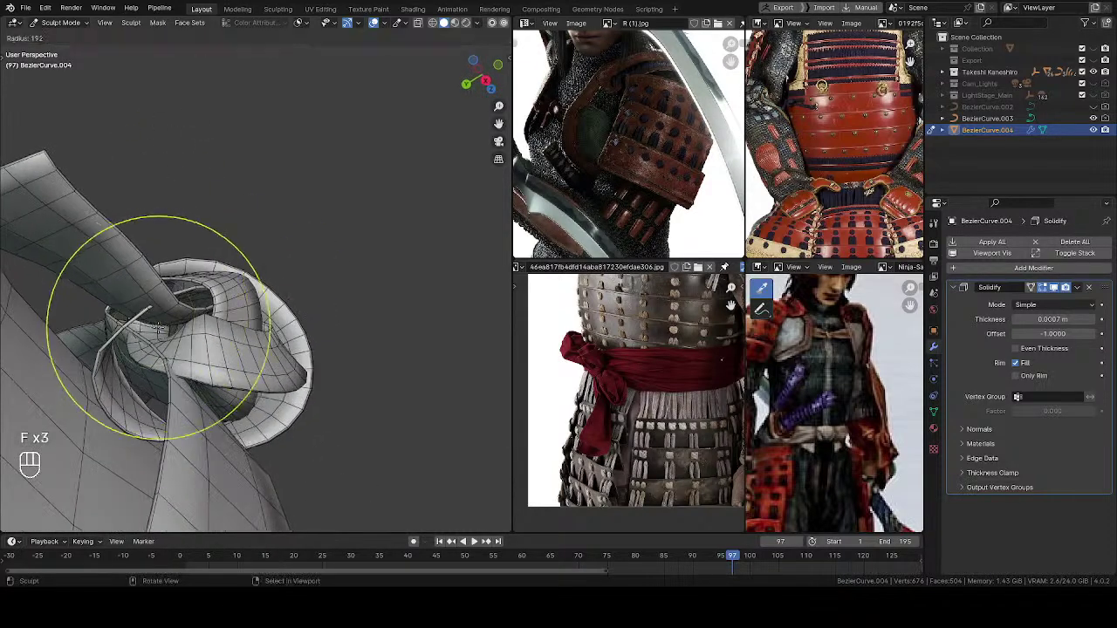
{"action": "left_click_drag", "start_coordinate": [164, 320], "coordinate": [159, 321]}
Step: Shape the folds at the base of the hanging tail, bringing the Grab brush to a 152 px radius
{"action": "mouse_move", "coordinate": [144, 350]}
{"action": "middle_mouse_down"}
{"action": "mouse_move", "coordinate": [144, 322]}
{"action": "mouse_move", "coordinate": [156, 339]}
{"action": "mouse_move", "coordinate": [250, 369]}
{"action": "mouse_move", "coordinate": [172, 326]}
{"action": "mouse_move", "coordinate": [191, 401]}
{"action": "mouse_move", "coordinate": [139, 325]}
{"action": "mouse_move", "coordinate": [100, 324]}
{"action": "mouse_move", "coordinate": [149, 306]}
{"action": "mouse_move", "coordinate": [138, 255]}
{"action": "mouse_move", "coordinate": [137, 294]}
{"action": "mouse_move", "coordinate": [161, 271]}
{"action": "mouse_move", "coordinate": [149, 265]}
{"action": "mouse_move", "coordinate": [309, 384]}
{"action": "mouse_move", "coordinate": [195, 309]}
{"action": "mouse_move", "coordinate": [248, 349]}
{"action": "middle_mouse_up"}
{"action": "key", "text": "f"}
{"action": "left_click", "coordinate": [144, 322]}
{"action": "key", "text": "f"}
{"action": "left_click", "coordinate": [122, 312]}
{"action": "key", "text": "f"}
{"action": "left_click", "coordinate": [257, 349]}
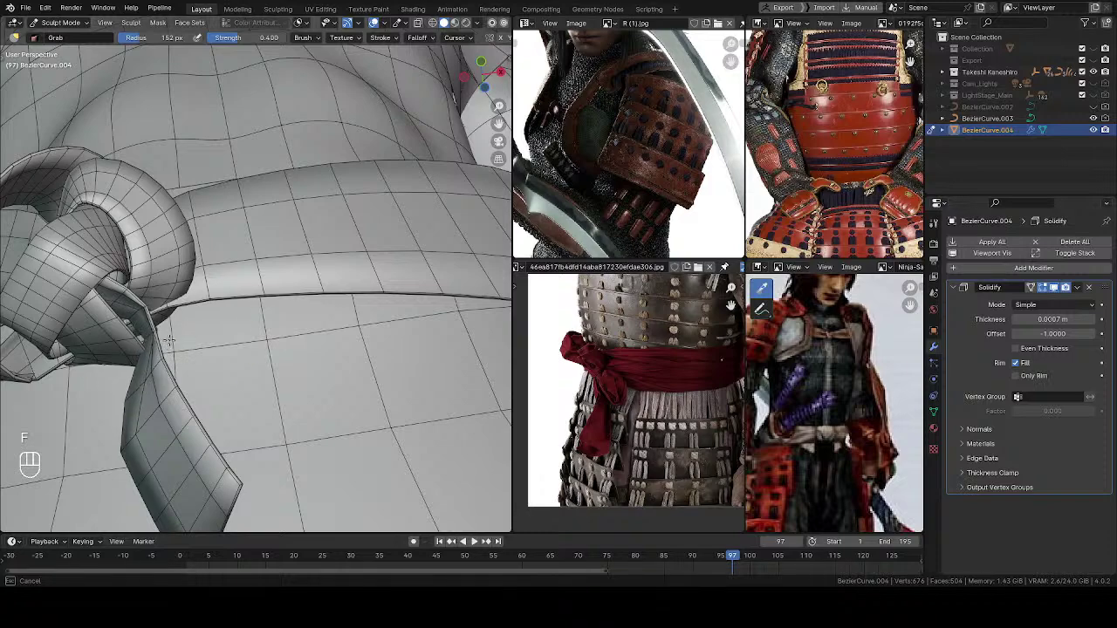
Step: Move the hanging tail sideways below the knot with the Grab brush enlarged to a 328 px radius
{"action": "middle_click_drag", "start_coordinate": [169, 341], "coordinate": [155, 361]}
{"action": "key", "text": "f"}
{"action": "left_click", "coordinate": [232, 392]}
{"action": "left_click_drag", "start_coordinate": [141, 403], "coordinate": [203, 378]}
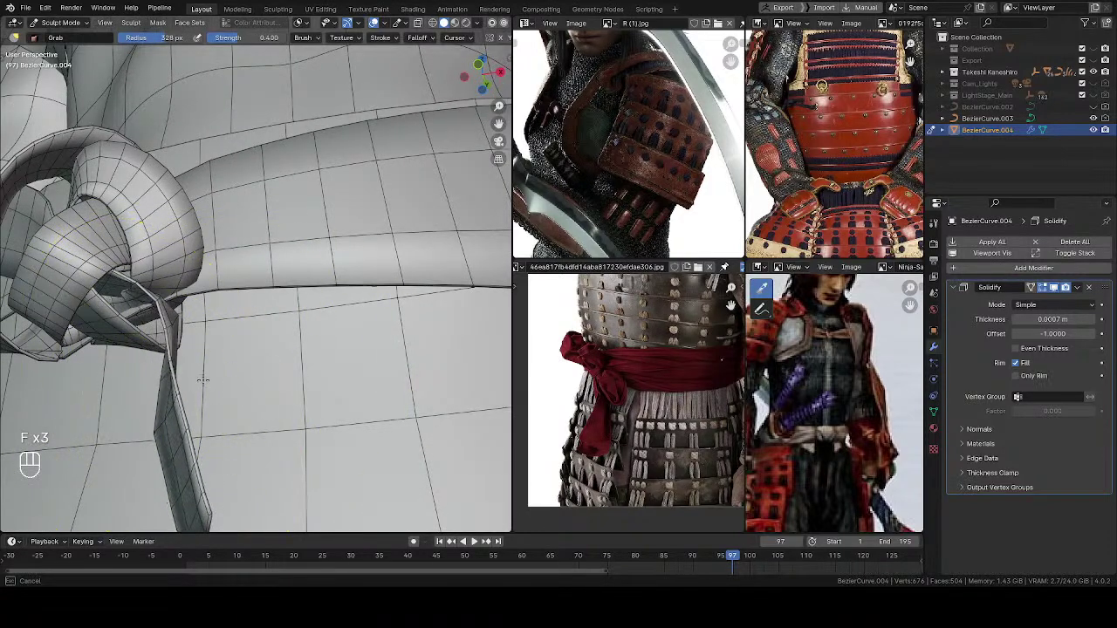
Step: Pull the strap behind the knot outward and shrink the Grab brush to a 103 px radius for the tail's base
{"action": "mouse_move", "coordinate": [190, 376]}
{"action": "middle_mouse_down"}
{"action": "mouse_move", "coordinate": [209, 311]}
{"action": "mouse_move", "coordinate": [275, 293]}
{"action": "mouse_move", "coordinate": [282, 304]}
{"action": "middle_mouse_up"}
{"action": "key", "text": "f"}
{"action": "left_click", "coordinate": [210, 304]}
{"action": "key", "text": "f"}
{"action": "left_click_drag", "start_coordinate": [87, 306], "coordinate": [42, 302]}
{"action": "mouse_move", "coordinate": [42, 302]}
{"action": "middle_mouse_down"}
{"action": "mouse_move", "coordinate": [23, 287]}
{"action": "mouse_move", "coordinate": [122, 287]}
{"action": "mouse_move", "coordinate": [178, 259]}
{"action": "middle_mouse_up"}
{"action": "key", "text": "f"}
{"action": "left_click", "coordinate": [195, 305]}
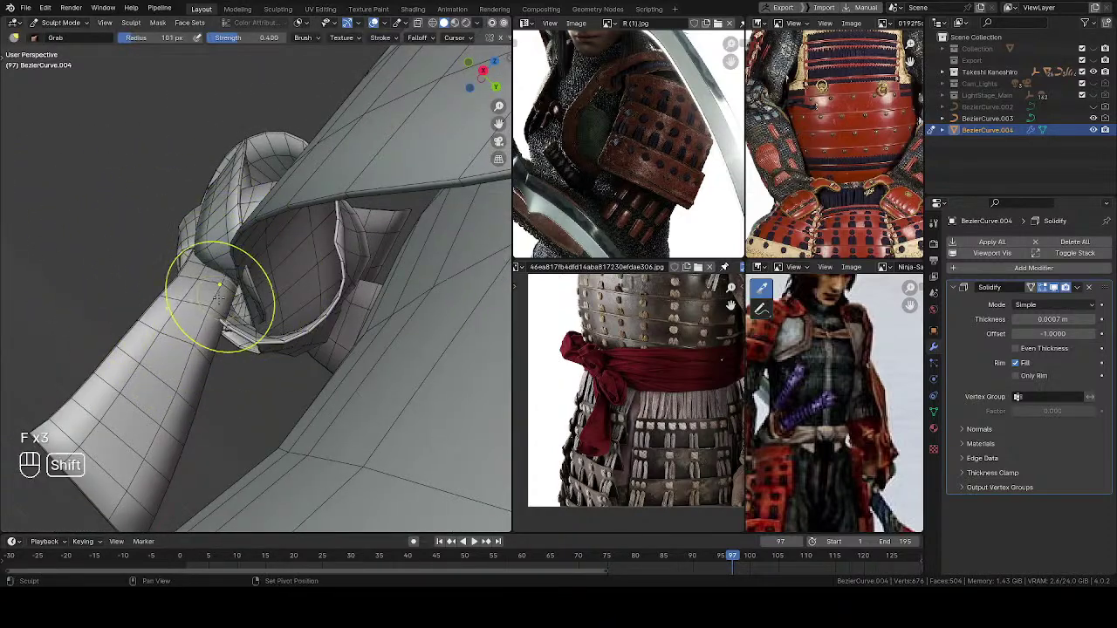
Step: Adjust the strap where the hanging tail leaves the knot, resizing the Grab brush between strokes
{"action": "mouse_move", "coordinate": [216, 295]}
{"action": "middle_mouse_down"}
{"action": "mouse_move", "coordinate": [206, 278]}
{"action": "mouse_move", "coordinate": [233, 276]}
{"action": "mouse_move", "coordinate": [240, 311]}
{"action": "middle_mouse_up"}
{"action": "key", "text": "f"}
{"action": "left_click", "coordinate": [217, 297]}
{"action": "key", "text": "f"}
{"action": "left_click", "coordinate": [257, 318]}
Step: Try to reshape the strap edge tucked behind the tail with smaller Grab strokes and undo the stroke
{"action": "middle_click_drag", "start_coordinate": [254, 349], "coordinate": [230, 339]}
{"action": "key", "text": "f"}
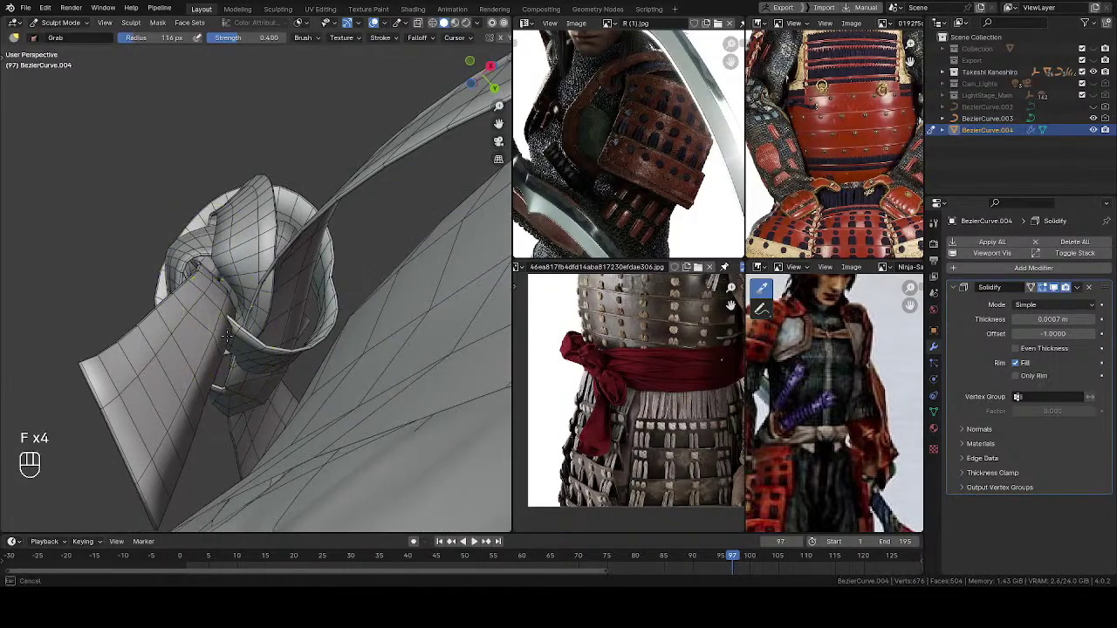
{"action": "key", "text": "f"}
{"action": "left_click", "coordinate": [227, 330]}
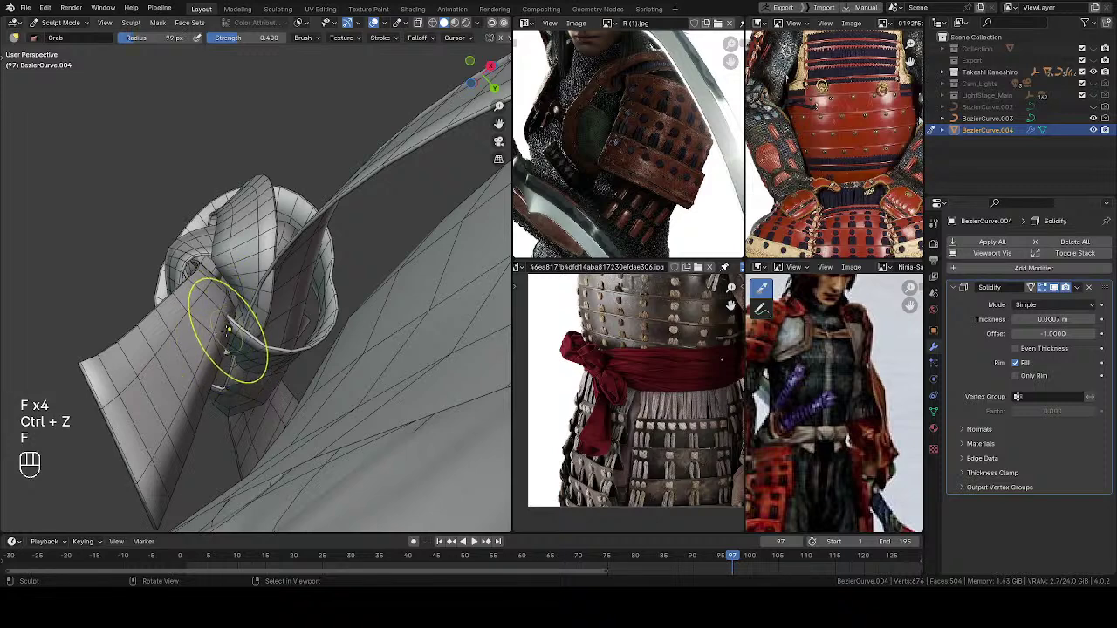
{"action": "key", "text": "f"}
{"action": "left_click", "coordinate": [229, 323]}
{"action": "key", "text": "ctrl+z"}
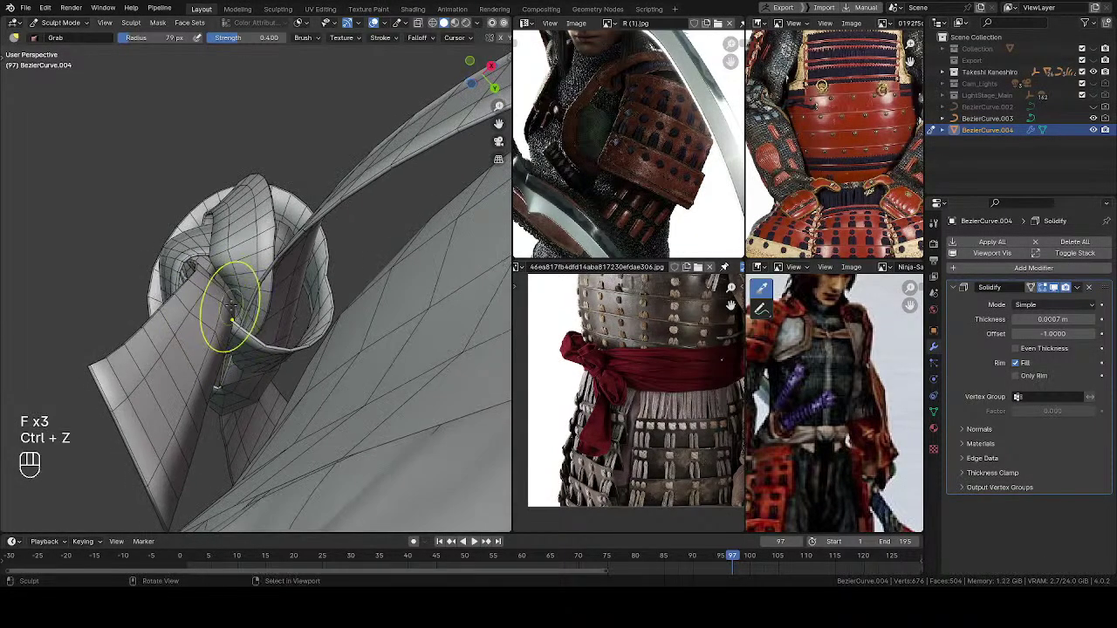
Step: Rework the strap edge beneath the tail's base with the Grab brush at a 119 px radius
{"action": "key", "text": "f"}
{"action": "key", "text": "f"}
{"action": "left_click", "coordinate": [234, 325]}
{"action": "middle_click_drag", "start_coordinate": [228, 325], "coordinate": [169, 346]}
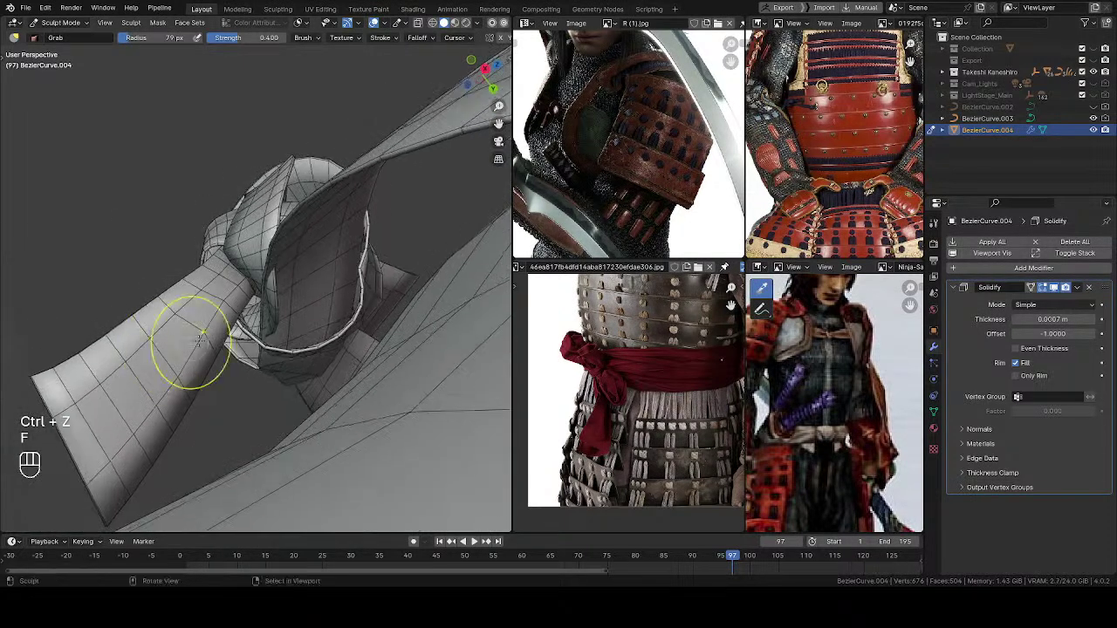
{"action": "key", "text": "f"}
{"action": "left_click", "coordinate": [243, 327]}
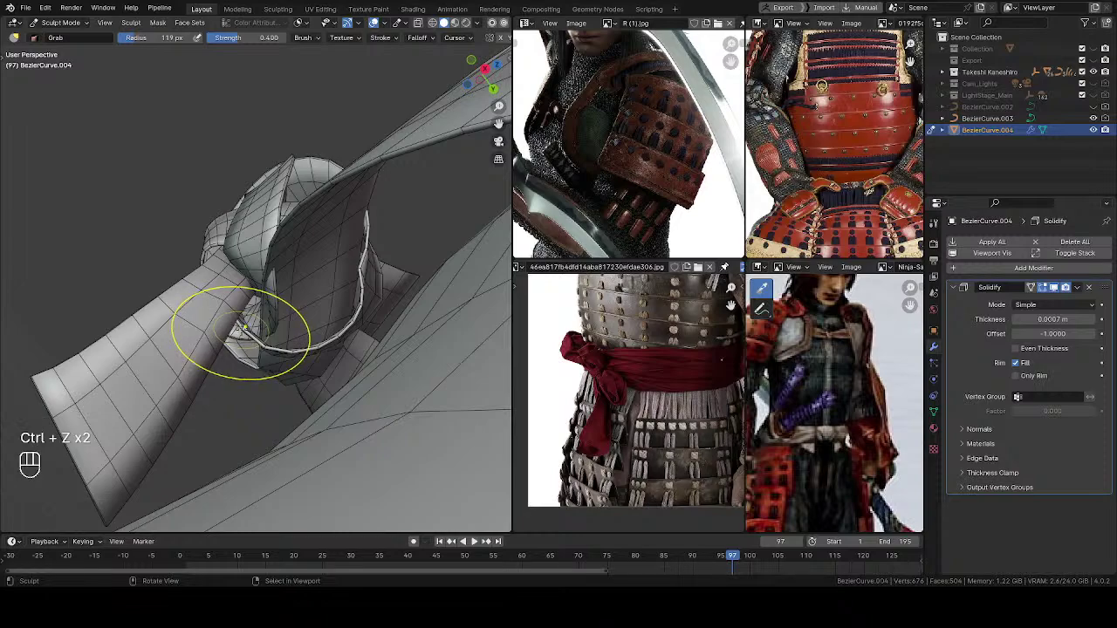
Step: Reshape the lower fold beneath the knot with the Grab brush at a 93 px radius
{"action": "middle_click_drag", "start_coordinate": [214, 269], "coordinate": [192, 355]}
{"action": "key", "text": "f"}
{"action": "middle_click_drag", "start_coordinate": [175, 309], "coordinate": [172, 301]}
{"action": "key", "text": "f"}
{"action": "left_click", "coordinate": [197, 354]}
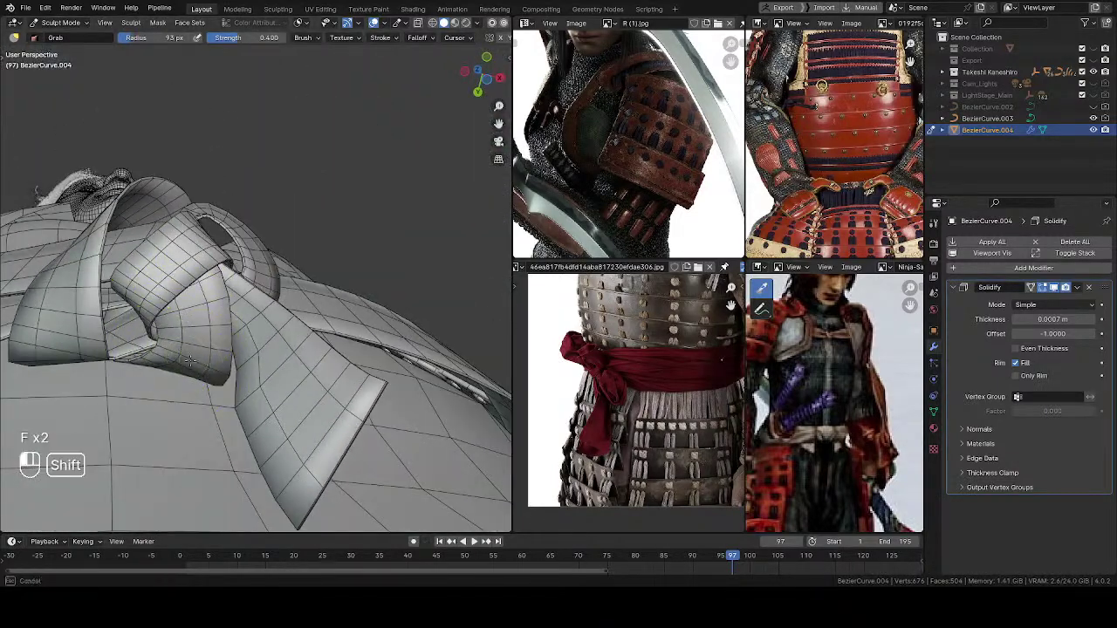
{"action": "middle_click_drag", "start_coordinate": [223, 327], "coordinate": [225, 350], "text": "shift"}
{"action": "key", "text": "f"}
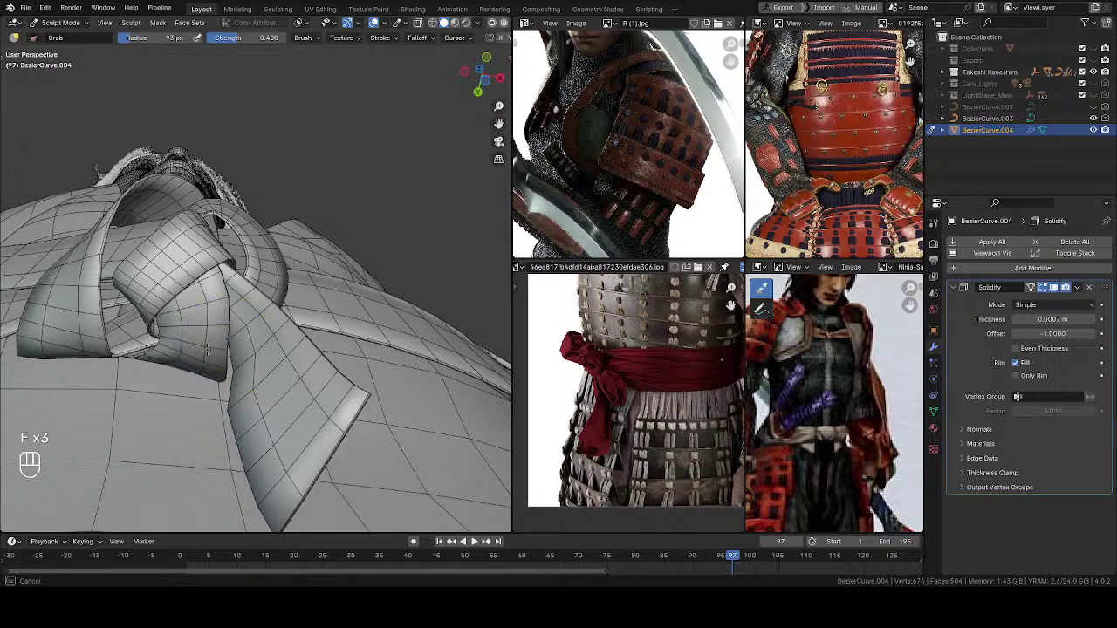
{"action": "key", "text": "f"}
{"action": "key", "text": "f"}
Step: Refine the strap between the knot and the tail's base, resizing the Grab brush between strokes
{"action": "mouse_move", "coordinate": [223, 293]}
{"action": "middle_mouse_down"}
{"action": "mouse_move", "coordinate": [127, 246]}
{"action": "mouse_move", "coordinate": [305, 369]}
{"action": "middle_mouse_up"}
{"action": "key", "text": "f"}
{"action": "left_click", "coordinate": [318, 368]}
{"action": "key", "text": "f"}
{"action": "mouse_move", "coordinate": [245, 334]}
{"action": "middle_mouse_down"}
{"action": "mouse_move", "coordinate": [253, 402]}
{"action": "mouse_move", "coordinate": [153, 391]}
{"action": "mouse_move", "coordinate": [29, 323]}
{"action": "middle_mouse_up"}
{"action": "key", "text": "f"}
{"action": "left_click", "coordinate": [302, 389]}
Step: Adjust the strap curving behind the knot with the Grab brush at radii of 124 and 105 px
{"action": "scroll", "coordinate": [188, 295], "scroll_direction": "down", "scroll_amount": 1}
{"action": "mouse_move", "coordinate": [200, 292]}
{"action": "middle_mouse_down"}
{"action": "mouse_move", "coordinate": [265, 266]}
{"action": "mouse_move", "coordinate": [243, 217]}
{"action": "mouse_move", "coordinate": [250, 236]}
{"action": "middle_mouse_up"}
{"action": "key", "text": "f"}
{"action": "left_click", "coordinate": [270, 270]}
{"action": "key", "text": "f"}
{"action": "key", "text": "f"}
{"action": "left_click", "coordinate": [267, 297]}
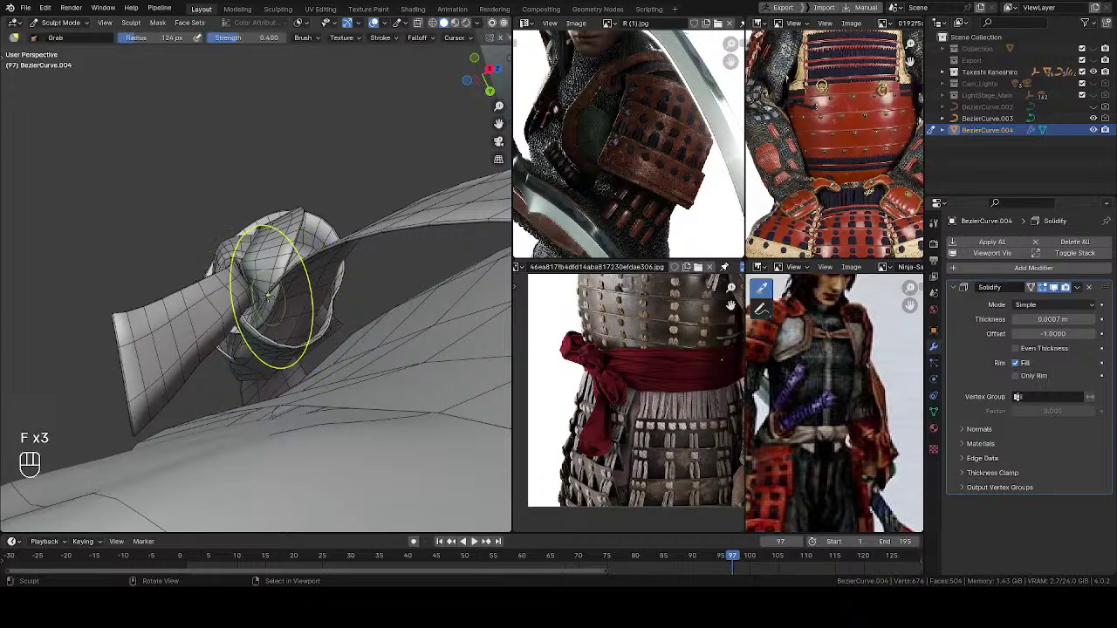
{"action": "key", "text": "f"}
{"action": "key", "text": "f"}
{"action": "left_click", "coordinate": [269, 306]}
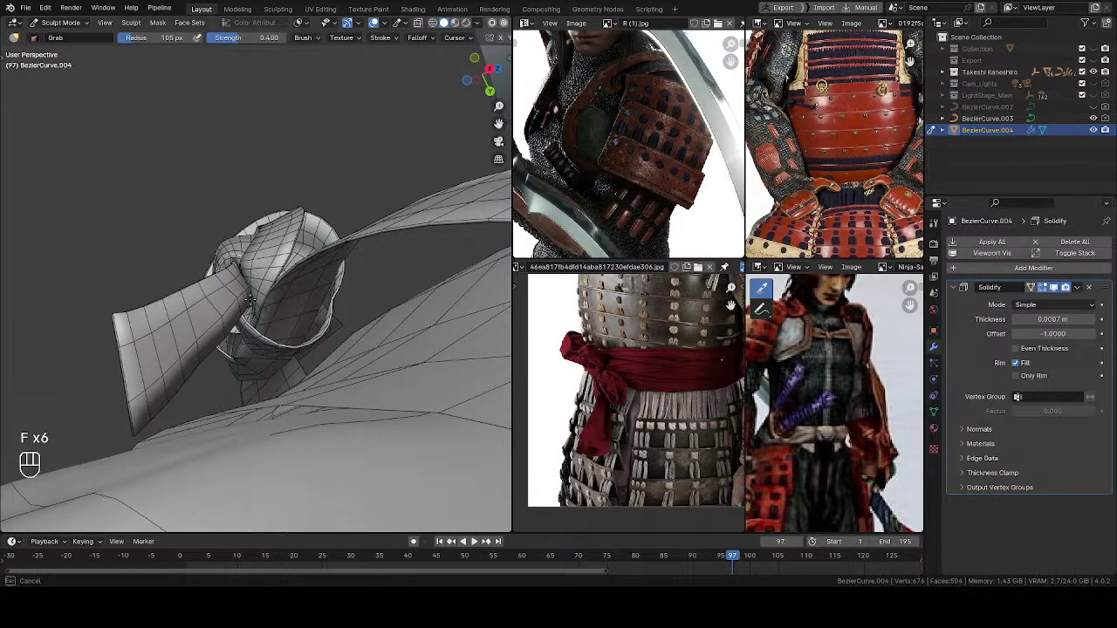
Step: Reposition the tail's base inside the knot's opening with the Grab brush at 110 px and 95 px radii
{"action": "middle_click_drag", "start_coordinate": [251, 285], "coordinate": [254, 299]}
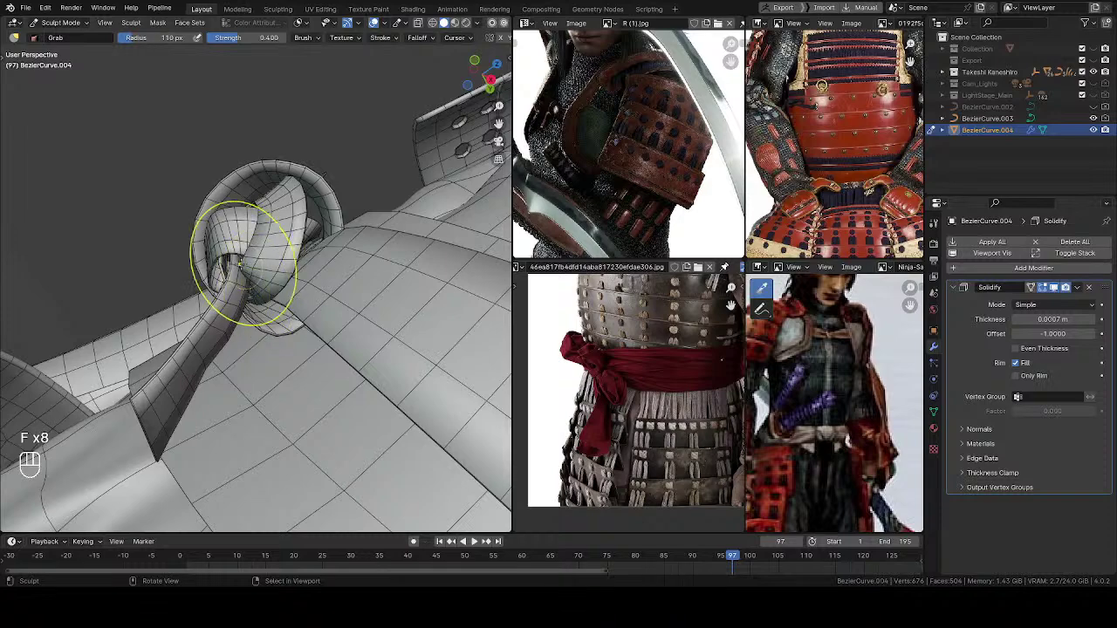
{"action": "middle_click_drag", "start_coordinate": [257, 254], "coordinate": [226, 314]}
{"action": "key", "text": "f"}
{"action": "left_click", "coordinate": [254, 281]}
{"action": "key", "text": "f"}
{"action": "left_click", "coordinate": [226, 313]}
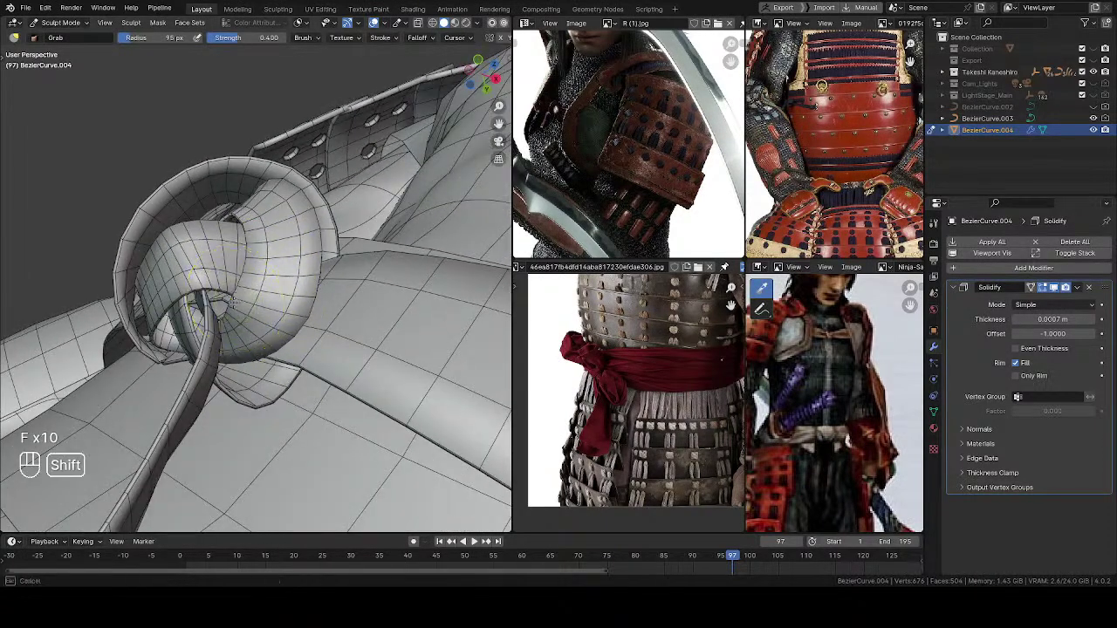
{"action": "left_click_drag", "start_coordinate": [236, 299], "coordinate": [238, 306], "text": "shift"}
Step: Rework the narrow strap passing through the knot's opening with short Grab strokes at varying radii
{"action": "mouse_move", "coordinate": [238, 306]}
{"action": "middle_mouse_down"}
{"action": "mouse_move", "coordinate": [224, 316]}
{"action": "mouse_move", "coordinate": [194, 266]}
{"action": "mouse_move", "coordinate": [192, 305]}
{"action": "mouse_move", "coordinate": [182, 292]}
{"action": "mouse_move", "coordinate": [190, 286]}
{"action": "mouse_move", "coordinate": [196, 307]}
{"action": "mouse_move", "coordinate": [181, 281]}
{"action": "mouse_move", "coordinate": [192, 299]}
{"action": "middle_mouse_up"}
{"action": "key", "text": "f"}
{"action": "left_click", "coordinate": [226, 320]}
{"action": "key", "text": "f"}
{"action": "left_click", "coordinate": [179, 322]}
{"action": "key", "text": "f"}
{"action": "left_click", "coordinate": [186, 287]}
{"action": "key", "text": "f"}
{"action": "left_click", "coordinate": [194, 284]}
Step: Refine the folds around the point where the tail emerges from the knot, resizing the Grab brush between strokes
{"action": "key", "text": "f"}
{"action": "left_click", "coordinate": [177, 275]}
{"action": "key", "text": "f"}
{"action": "left_click", "coordinate": [191, 304]}
{"action": "key", "text": "f"}
{"action": "left_click", "coordinate": [181, 306]}
{"action": "key", "text": "f"}
{"action": "left_click", "coordinate": [195, 297]}
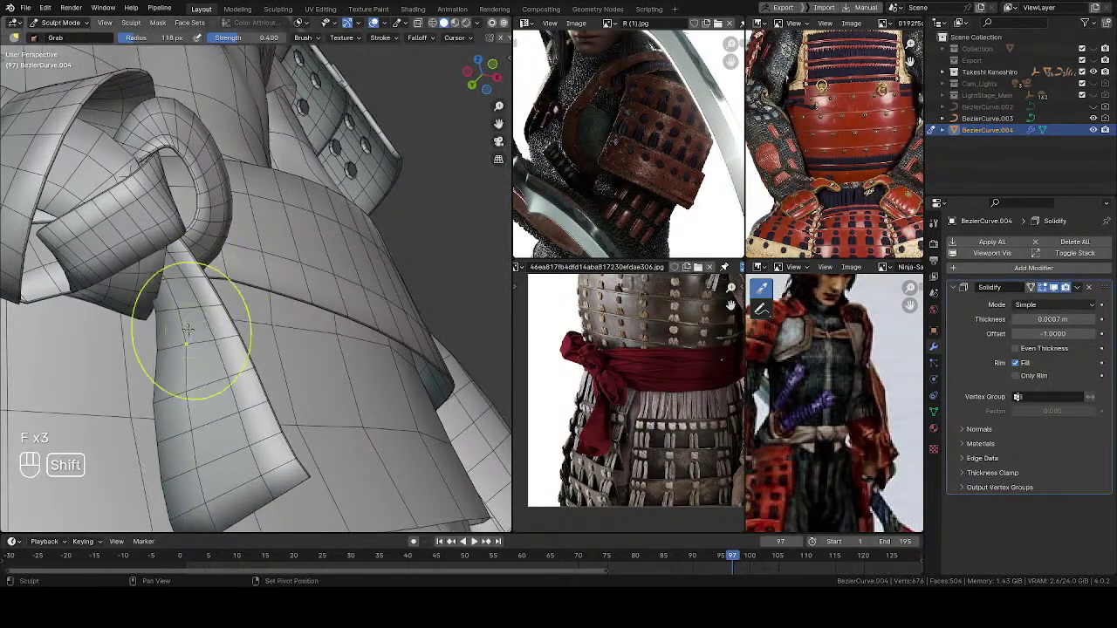
Step: Shape the upper part of the hanging tail with the Grab brush, starting at a 118 px radius
{"action": "left_click_drag", "start_coordinate": [190, 348], "coordinate": [189, 334], "text": "shift"}
{"action": "key", "text": "f"}
{"action": "left_click", "coordinate": [192, 323]}
{"action": "key", "text": "f"}
{"action": "left_click", "coordinate": [194, 322]}
{"action": "mouse_move", "coordinate": [191, 321]}
{"action": "middle_mouse_down"}
{"action": "mouse_move", "coordinate": [160, 320]}
{"action": "mouse_move", "coordinate": [201, 281]}
{"action": "middle_mouse_up"}
Step: Adjust both edges of the tail just below the knot with the Grab brush at radii of 119 and 121 px
{"action": "key", "text": "f"}
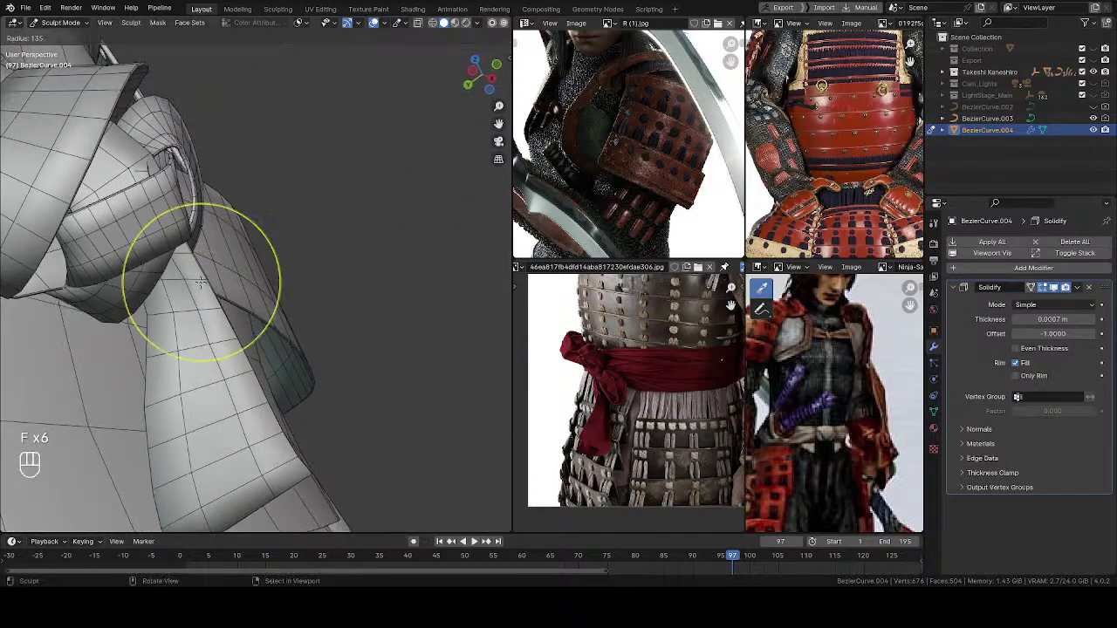
{"action": "key", "text": "f"}
{"action": "key", "text": "f"}
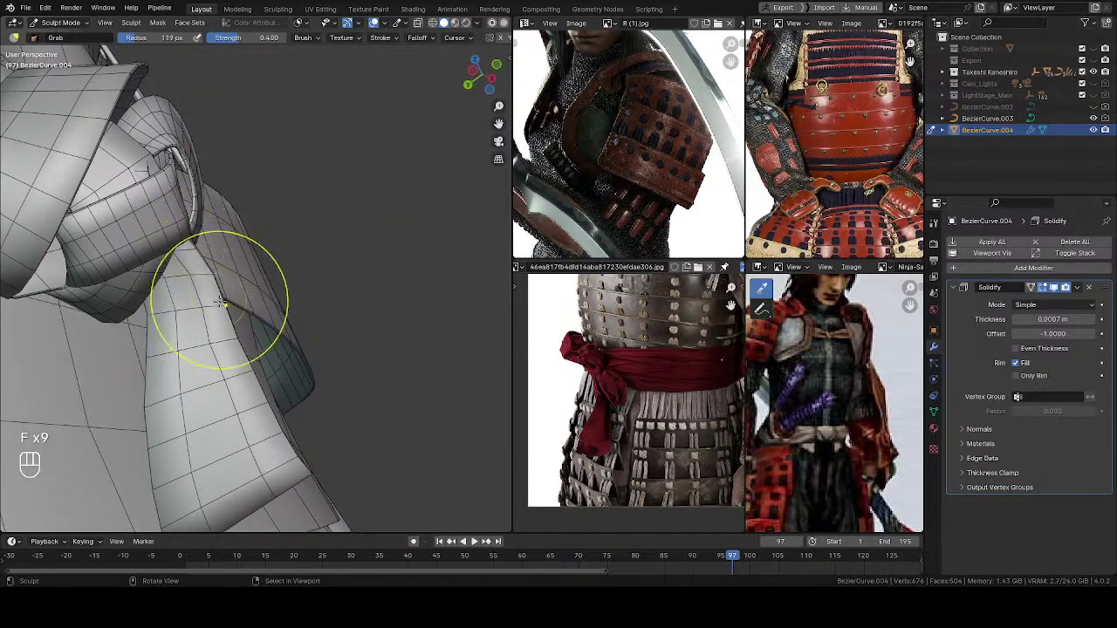
{"action": "key", "text": "f"}
{"action": "key", "text": "f"}
{"action": "key", "text": "f"}
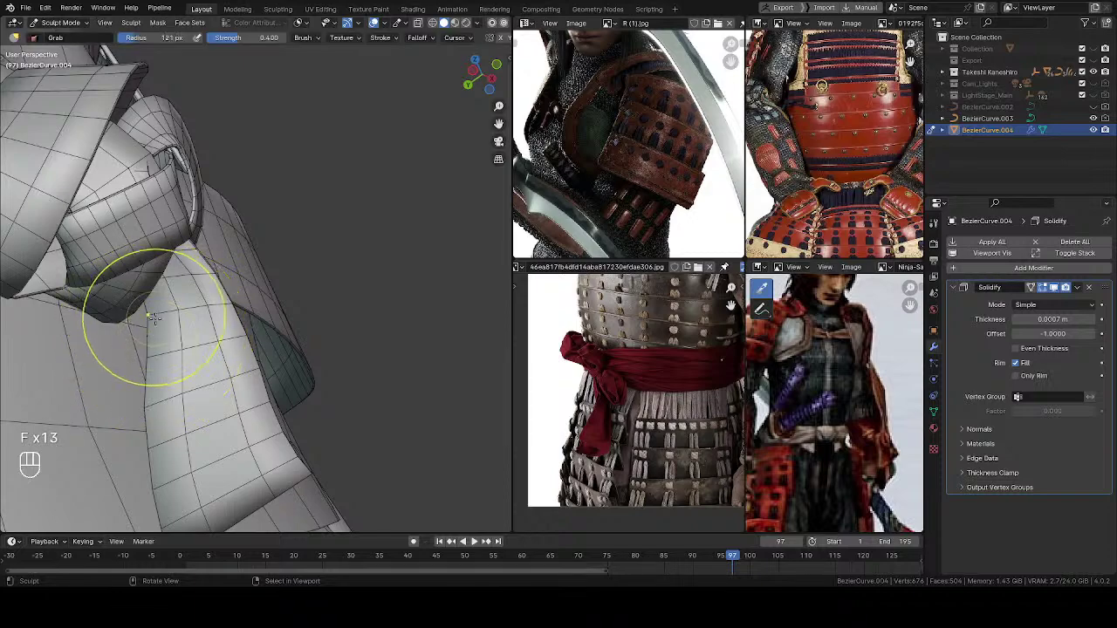
Step: Save the file and adjust the strap tucked inside the knot with the Grab brush reduced to 90 px
{"action": "scroll", "coordinate": [175, 309], "scroll_direction": "down", "scroll_amount": 3}
{"action": "mouse_move", "coordinate": [195, 302]}
{"action": "middle_mouse_down"}
{"action": "mouse_move", "coordinate": [130, 302]}
{"action": "mouse_move", "coordinate": [207, 332]}
{"action": "mouse_move", "coordinate": [196, 345]}
{"action": "mouse_move", "coordinate": [200, 296]}
{"action": "middle_mouse_up"}
{"action": "key", "text": "ctrl+s"}
{"action": "key", "text": "f"}
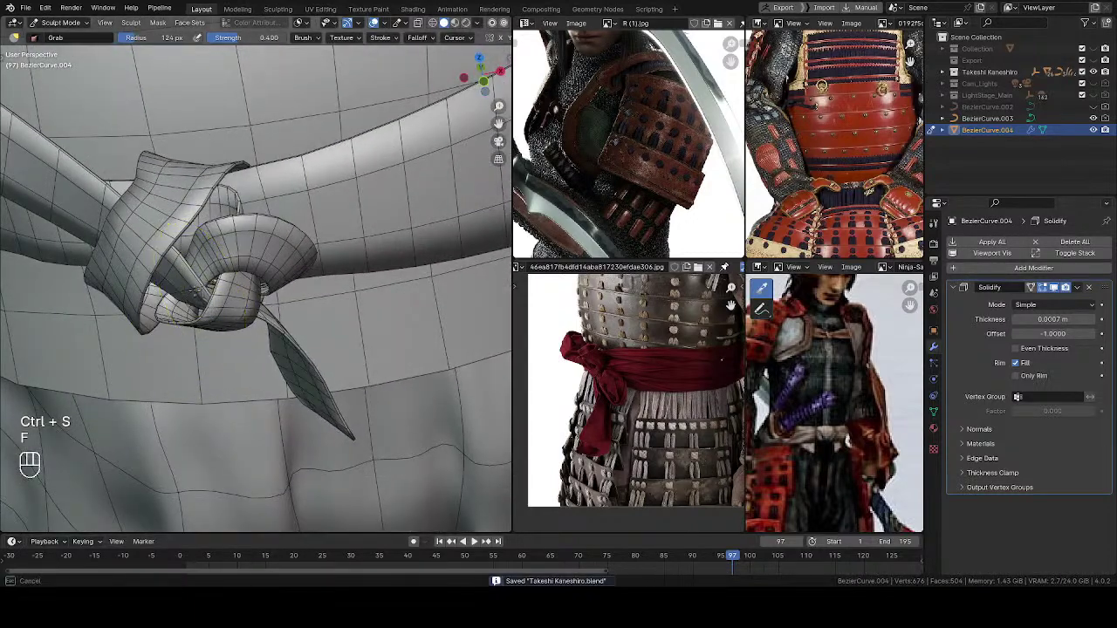
{"action": "left_click_drag", "start_coordinate": [207, 279], "coordinate": [199, 287]}
{"action": "key", "text": "f"}
{"action": "left_click", "coordinate": [249, 290]}
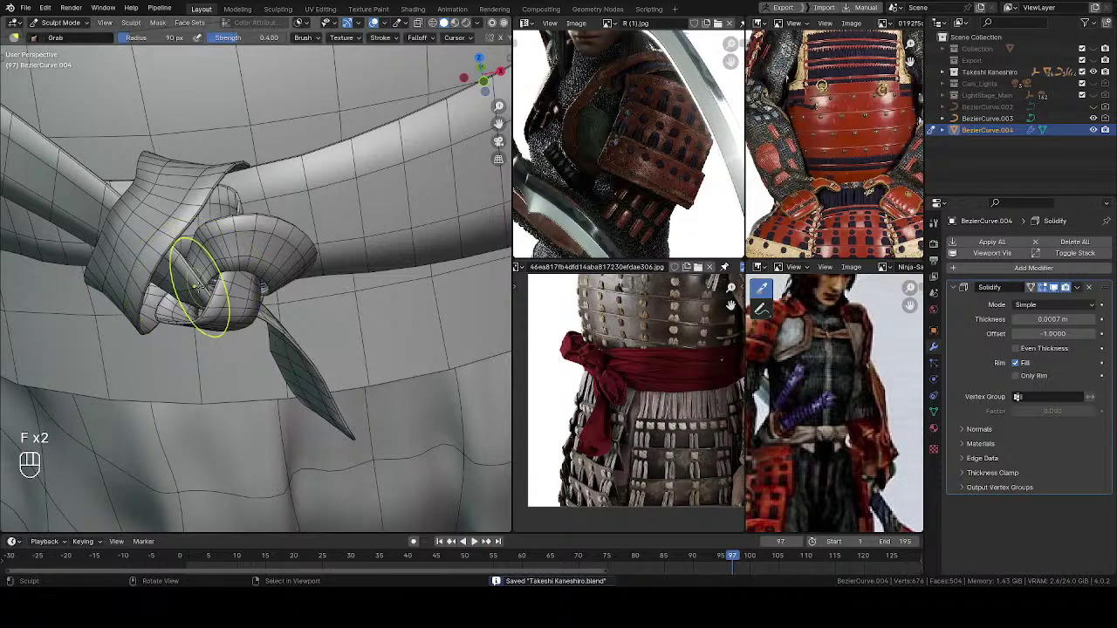
Step: Reshape the strap beneath the outer wrap's edge with the Grab brush at 103 px, then at a smaller radius
{"action": "mouse_move", "coordinate": [194, 290]}
{"action": "middle_mouse_down"}
{"action": "mouse_move", "coordinate": [273, 171]}
{"action": "mouse_move", "coordinate": [219, 165]}
{"action": "mouse_move", "coordinate": [211, 407]}
{"action": "mouse_move", "coordinate": [343, 323]}
{"action": "mouse_move", "coordinate": [201, 238]}
{"action": "middle_mouse_up"}
{"action": "key", "text": "f"}
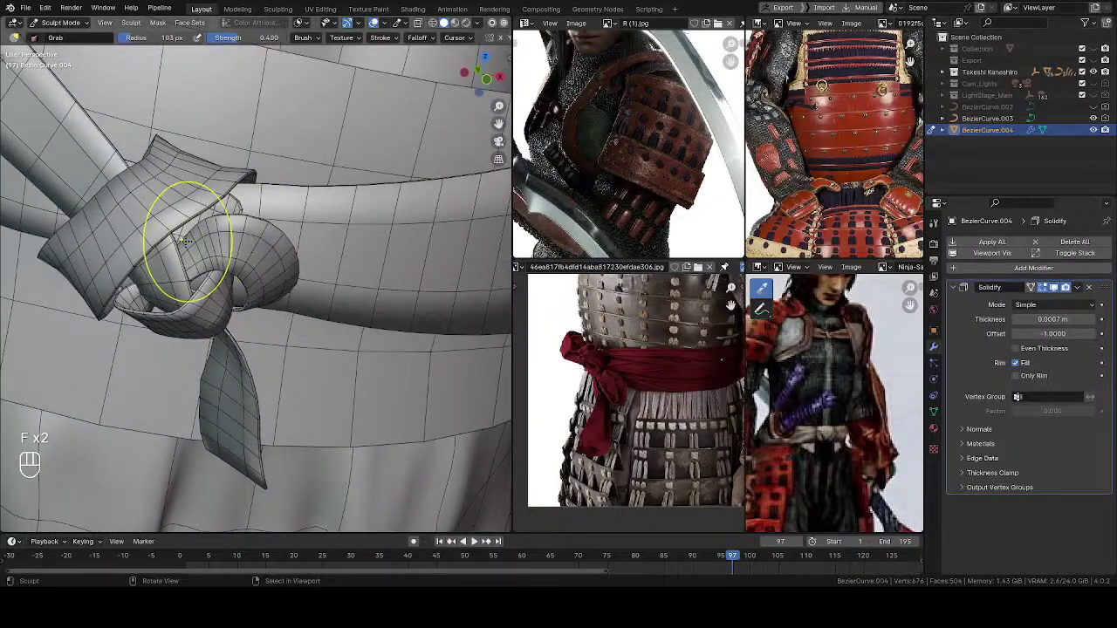
{"action": "left_click_drag", "start_coordinate": [192, 227], "coordinate": [193, 229]}
{"action": "mouse_move", "coordinate": [194, 229]}
{"action": "middle_mouse_down"}
{"action": "mouse_move", "coordinate": [251, 217]}
{"action": "mouse_move", "coordinate": [209, 252]}
{"action": "mouse_move", "coordinate": [204, 272]}
{"action": "middle_mouse_up"}
{"action": "key", "text": "f"}
{"action": "left_click", "coordinate": [195, 271]}
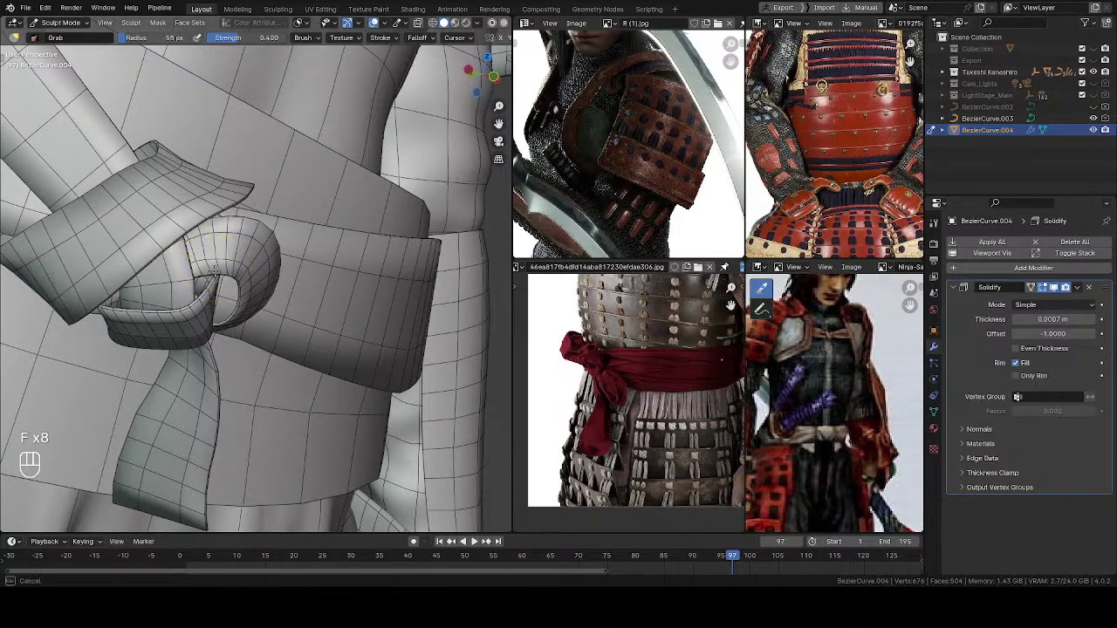
Step: Adjust the knot's small side loop and the lower fold beside it, resizing the Grab brush between strokes
{"action": "mouse_move", "coordinate": [233, 262]}
{"action": "middle_mouse_down"}
{"action": "mouse_move", "coordinate": [203, 265]}
{"action": "mouse_move", "coordinate": [191, 300]}
{"action": "mouse_move", "coordinate": [81, 226]}
{"action": "mouse_move", "coordinate": [286, 48]}
{"action": "mouse_move", "coordinate": [248, 144]}
{"action": "mouse_move", "coordinate": [238, 301]}
{"action": "mouse_move", "coordinate": [252, 316]}
{"action": "mouse_move", "coordinate": [162, 317]}
{"action": "mouse_move", "coordinate": [207, 307]}
{"action": "middle_mouse_up"}
{"action": "key", "text": "f"}
{"action": "key", "text": "f"}
{"action": "left_click", "coordinate": [256, 315]}
{"action": "middle_click_drag", "start_coordinate": [191, 271], "coordinate": [243, 311]}
{"action": "key", "text": "f"}
{"action": "left_click", "coordinate": [281, 322]}
{"action": "key", "text": "f"}
{"action": "left_click", "coordinate": [182, 316]}
Step: Reshape the lower edge of the knot's broad outer wrap with the Grab brush at a 148 px radius
{"action": "middle_click_drag", "start_coordinate": [169, 281], "coordinate": [279, 311]}
{"action": "key", "text": "f"}
{"action": "left_click", "coordinate": [274, 312]}
{"action": "left_click_drag", "start_coordinate": [174, 313], "coordinate": [170, 312], "text": "shift"}
{"action": "key", "text": "f"}
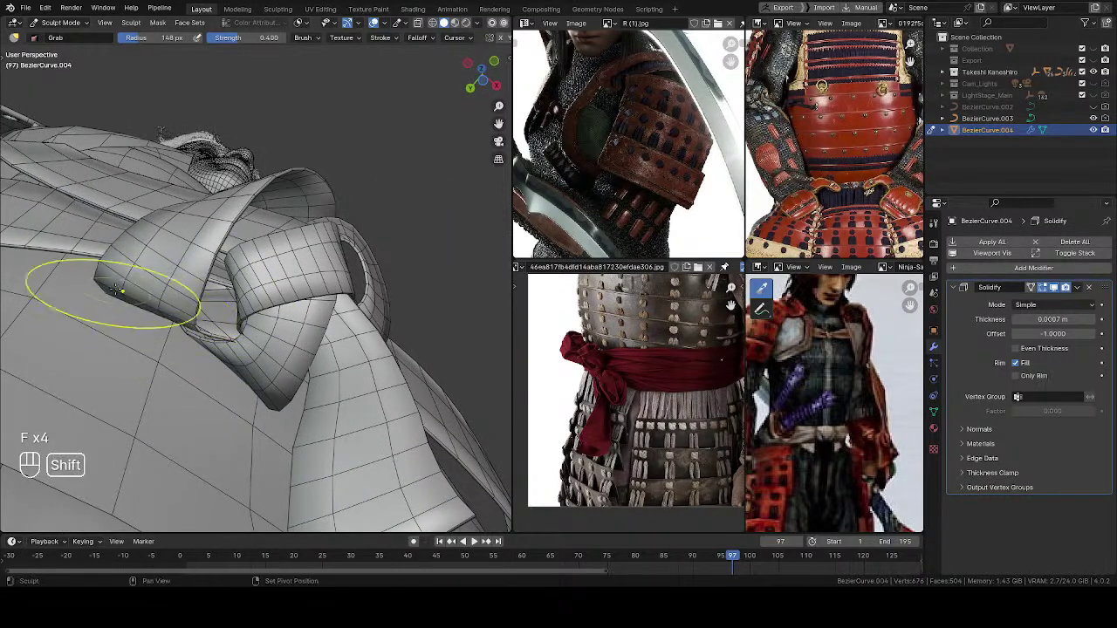
{"action": "left_click_drag", "start_coordinate": [177, 303], "coordinate": [188, 306], "text": "shift"}
Step: Close up the gap between the outer wrap and the lower fold with Grab strokes at 120 and 134 px radii
{"action": "middle_click_drag", "start_coordinate": [261, 307], "coordinate": [305, 339]}
{"action": "key", "text": "f"}
{"action": "left_click", "coordinate": [291, 338]}
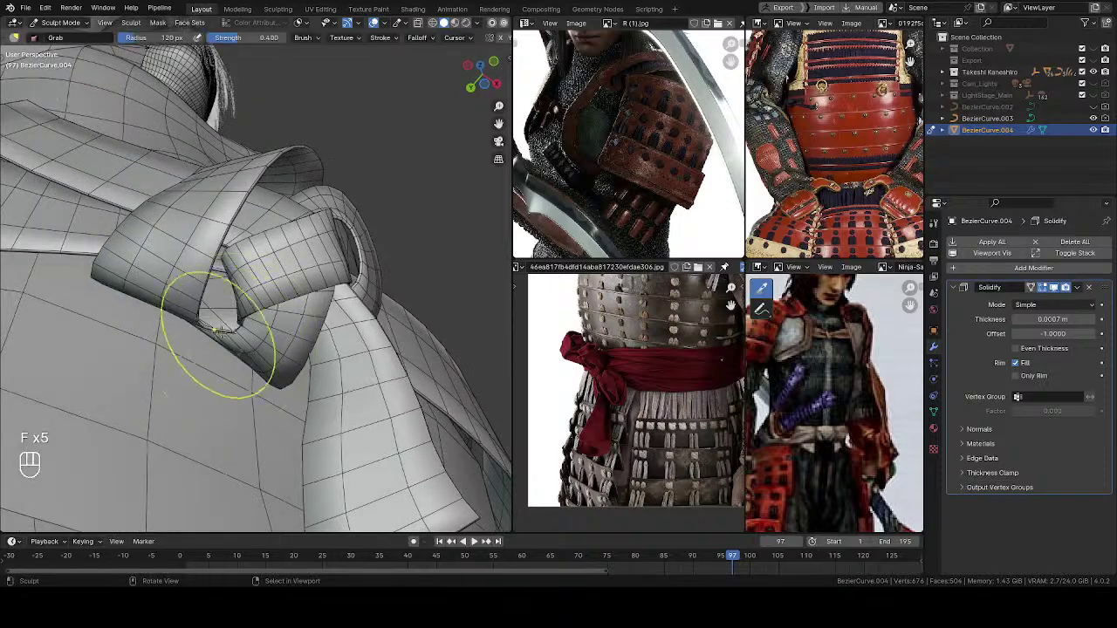
{"action": "middle_click_drag", "start_coordinate": [217, 312], "coordinate": [322, 305]}
{"action": "key", "text": "f"}
{"action": "left_click", "coordinate": [323, 305]}
{"action": "key", "text": "f"}
{"action": "left_click", "coordinate": [289, 307]}
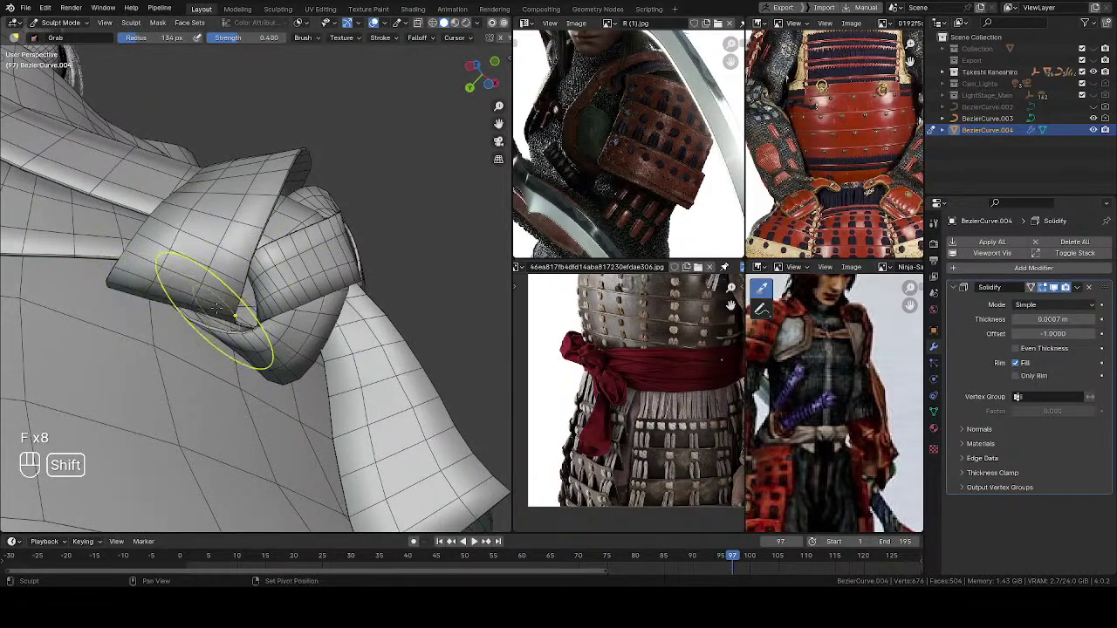
Step: Fit the inner strap's corner against the outer wrap's edge with the Grab brush reduced to an 88 px radius
{"action": "left_click_drag", "start_coordinate": [224, 298], "coordinate": [225, 301], "text": "shift"}
{"action": "mouse_move", "coordinate": [225, 301]}
{"action": "middle_mouse_down"}
{"action": "mouse_move", "coordinate": [241, 320]}
{"action": "mouse_move", "coordinate": [132, 294]}
{"action": "middle_mouse_up"}
{"action": "key", "text": "f"}
{"action": "left_click", "coordinate": [242, 319]}
{"action": "left_click_drag", "start_coordinate": [253, 251], "coordinate": [251, 257]}
{"action": "mouse_move", "coordinate": [252, 256]}
{"action": "middle_mouse_down"}
{"action": "mouse_move", "coordinate": [242, 341]}
{"action": "mouse_move", "coordinate": [262, 326]}
{"action": "middle_mouse_up"}
{"action": "key", "text": "f"}
{"action": "left_click", "coordinate": [269, 302]}
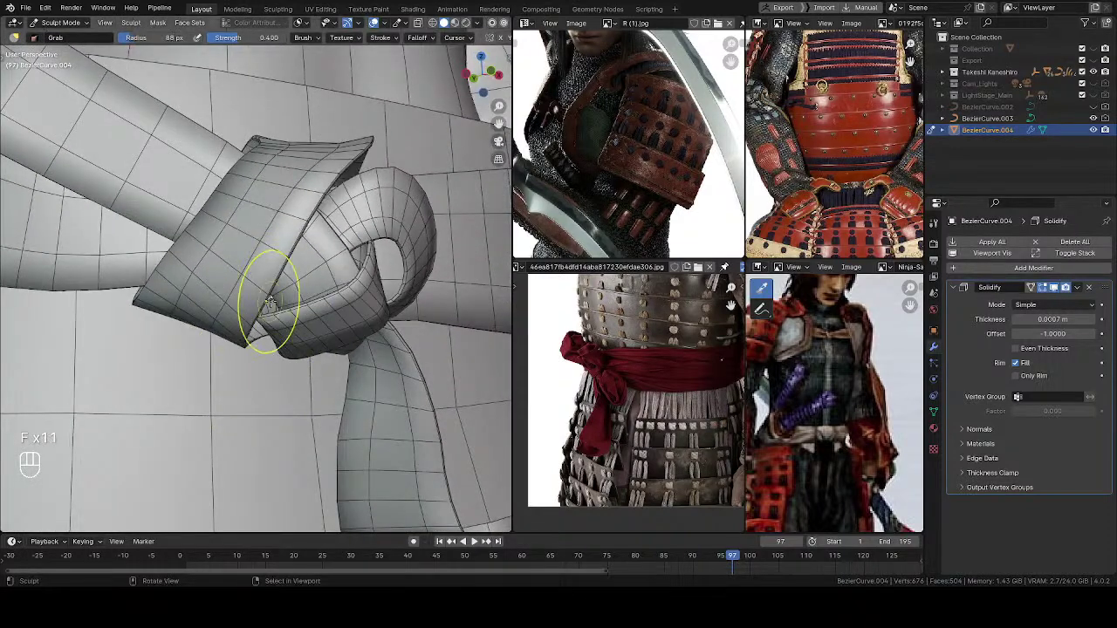
Step: Refine the underside and upper edge of the outer wrap, resizing the Grab brush between strokes
{"action": "mouse_move", "coordinate": [262, 282]}
{"action": "middle_mouse_down"}
{"action": "mouse_move", "coordinate": [239, 244]}
{"action": "mouse_move", "coordinate": [272, 256]}
{"action": "mouse_move", "coordinate": [292, 192]}
{"action": "middle_mouse_up"}
{"action": "scroll", "coordinate": [239, 244], "scroll_direction": "down", "scroll_amount": 3}
{"action": "key", "text": "f"}
{"action": "left_click", "coordinate": [292, 256]}
{"action": "key", "text": "f"}
{"action": "mouse_move", "coordinate": [253, 324]}
{"action": "middle_mouse_down"}
{"action": "mouse_move", "coordinate": [241, 286]}
{"action": "mouse_move", "coordinate": [255, 197]}
{"action": "middle_mouse_up"}
{"action": "key", "text": "f"}
{"action": "left_click", "coordinate": [259, 194]}
Step: Reshape the outer wrap's upper end where it meets the waistband, using Grab radii of 106 and 94 px
{"action": "middle_click_drag", "start_coordinate": [241, 141], "coordinate": [288, 165]}
{"action": "key", "text": "f"}
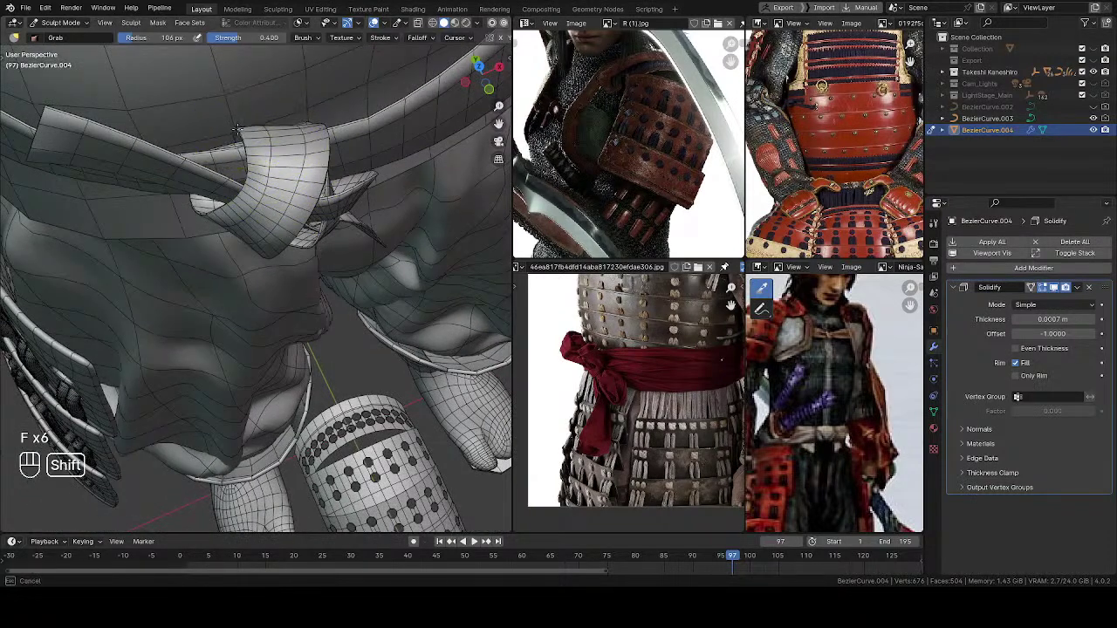
{"action": "mouse_move", "coordinate": [238, 129]}
{"action": "middle_mouse_down"}
{"action": "mouse_move", "coordinate": [293, 93]}
{"action": "mouse_move", "coordinate": [337, 99]}
{"action": "middle_mouse_up"}
{"action": "key", "text": "f"}
{"action": "key", "text": "f"}
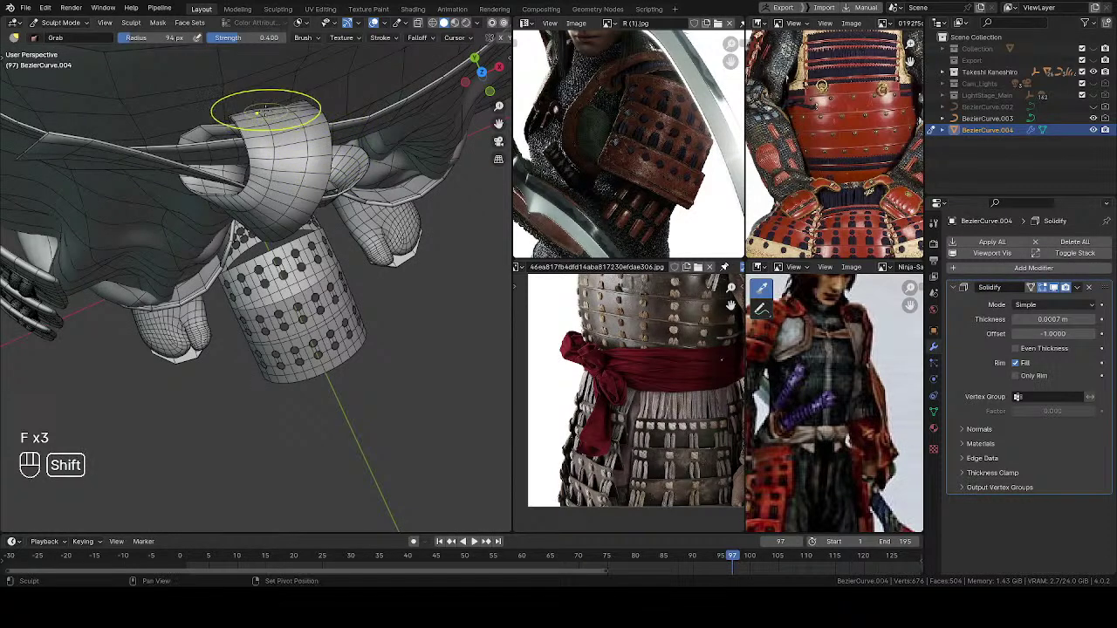
{"action": "key", "text": "f"}
Step: Adjust the wrap's upper rim near the body with the Grab brush, enlarging it from 98 px to 129 px
{"action": "mouse_move", "coordinate": [307, 103]}
{"action": "middle_mouse_down"}
{"action": "mouse_move", "coordinate": [300, 113]}
{"action": "mouse_move", "coordinate": [293, 105]}
{"action": "mouse_move", "coordinate": [275, 135]}
{"action": "mouse_move", "coordinate": [245, 225]}
{"action": "middle_mouse_up"}
{"action": "key", "text": "f"}
{"action": "key", "text": "f"}
{"action": "left_click", "coordinate": [301, 170]}
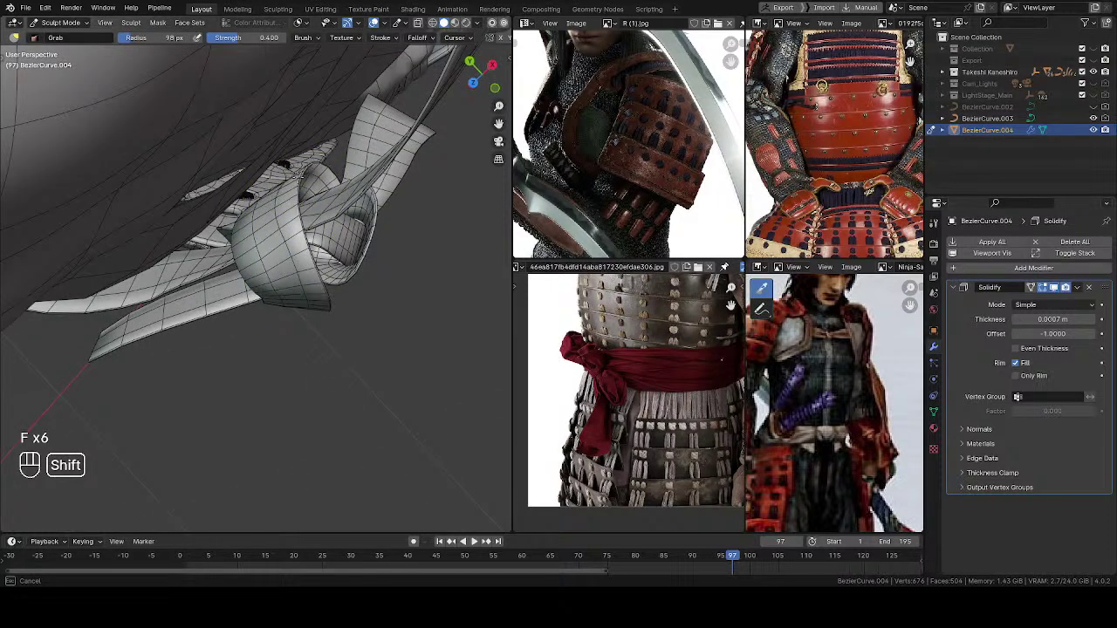
{"action": "middle_click_drag", "start_coordinate": [290, 183], "coordinate": [326, 179]}
{"action": "key", "text": "f"}
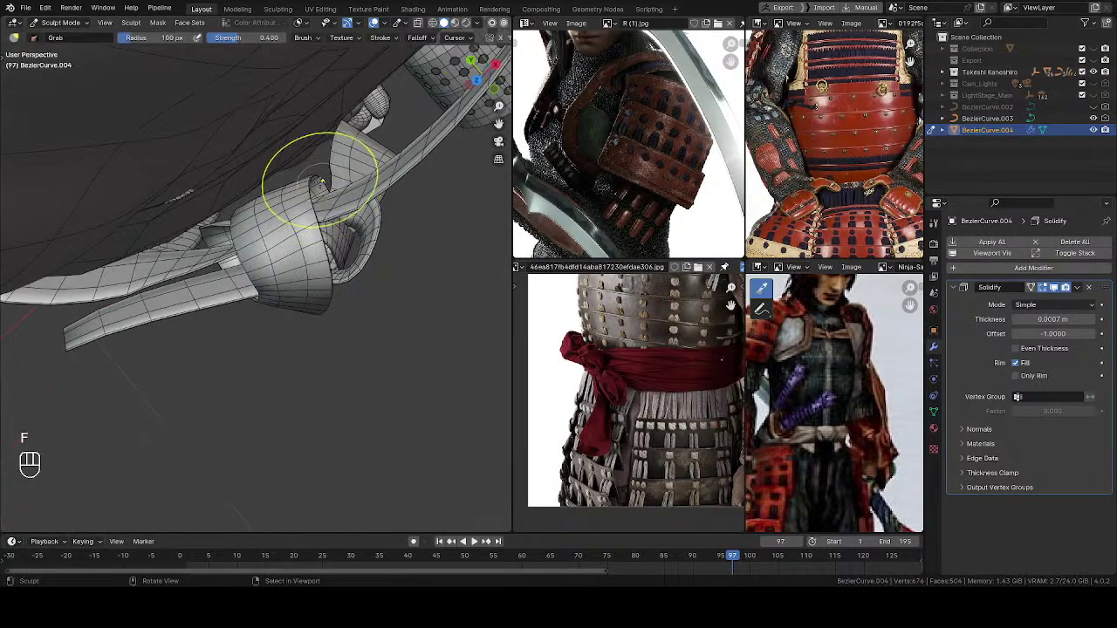
{"action": "key", "text": "f"}
{"action": "left_click", "coordinate": [330, 195]}
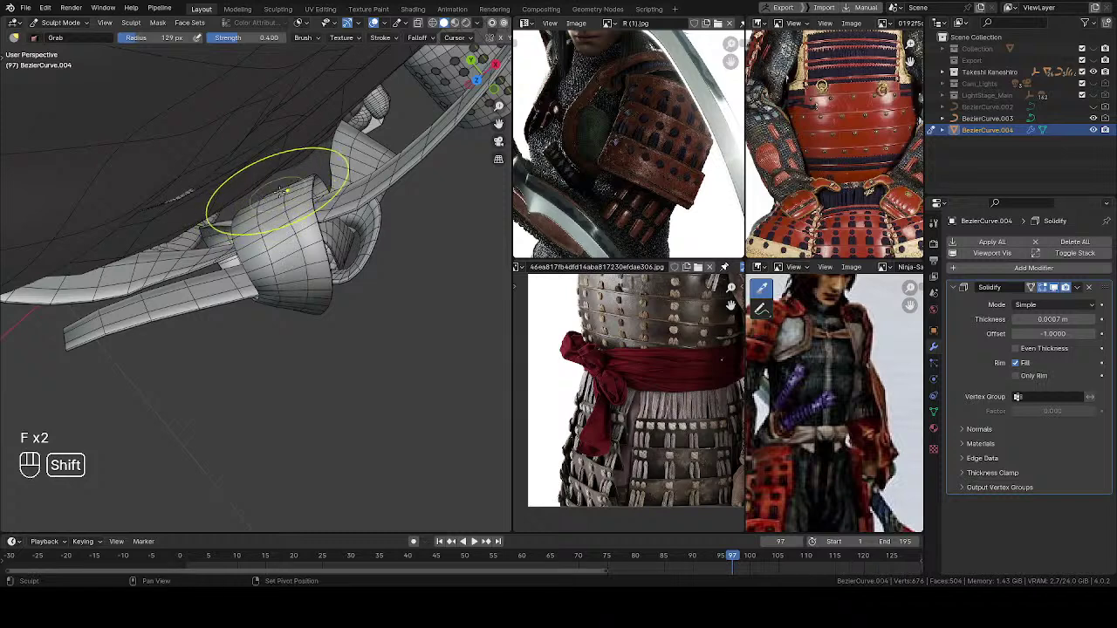
Step: Isolate the sash in Local View and adjust the back of its knot with the Grab brush
{"action": "middle_click_drag", "start_coordinate": [310, 187], "coordinate": [266, 222]}
{"action": "key", "text": "slash"}
{"action": "mouse_move", "coordinate": [265, 222]}
{"action": "middle_mouse_down", "text": "shift"}
{"action": "mouse_move", "coordinate": [277, 258]}
{"action": "mouse_move", "coordinate": [297, 251]}
{"action": "mouse_move", "coordinate": [267, 268]}
{"action": "mouse_move", "coordinate": [284, 305]}
{"action": "middle_mouse_up", "text": "shift"}
{"action": "key", "text": "f"}
{"action": "left_click", "coordinate": [304, 248]}
Step: Refine the straps behind the isolated knot, resizing the Grab brush between strokes
{"action": "mouse_move", "coordinate": [284, 305]}
{"action": "middle_mouse_down", "text": "shift"}
{"action": "mouse_move", "coordinate": [305, 321]}
{"action": "mouse_move", "coordinate": [341, 395]}
{"action": "mouse_move", "coordinate": [375, 393]}
{"action": "mouse_move", "coordinate": [395, 283]}
{"action": "middle_mouse_up", "text": "shift"}
{"action": "key", "text": "f"}
{"action": "left_click", "coordinate": [333, 394]}
{"action": "mouse_move", "coordinate": [395, 284]}
{"action": "middle_mouse_down", "text": "ctrl"}
{"action": "mouse_move", "coordinate": [398, 266]}
{"action": "mouse_move", "coordinate": [345, 259]}
{"action": "mouse_move", "coordinate": [336, 273]}
{"action": "mouse_move", "coordinate": [342, 254]}
{"action": "mouse_move", "coordinate": [330, 246]}
{"action": "middle_mouse_up", "text": "ctrl"}
{"action": "key", "text": "f"}
{"action": "left_click", "coordinate": [342, 274]}
Step: Reshape the rear fold below the wrap with the Grab brush enlarged to a 166 px radius
{"action": "left_click_drag", "start_coordinate": [347, 278], "coordinate": [348, 274], "text": "shift"}
{"action": "mouse_move", "coordinate": [347, 274]}
{"action": "middle_mouse_down"}
{"action": "mouse_move", "coordinate": [161, 270]}
{"action": "mouse_move", "coordinate": [209, 273]}
{"action": "middle_mouse_up"}
{"action": "key", "text": "f"}
{"action": "left_click", "coordinate": [333, 279]}
{"action": "middle_click_drag", "start_coordinate": [333, 280], "coordinate": [329, 299]}
{"action": "key", "text": "f"}
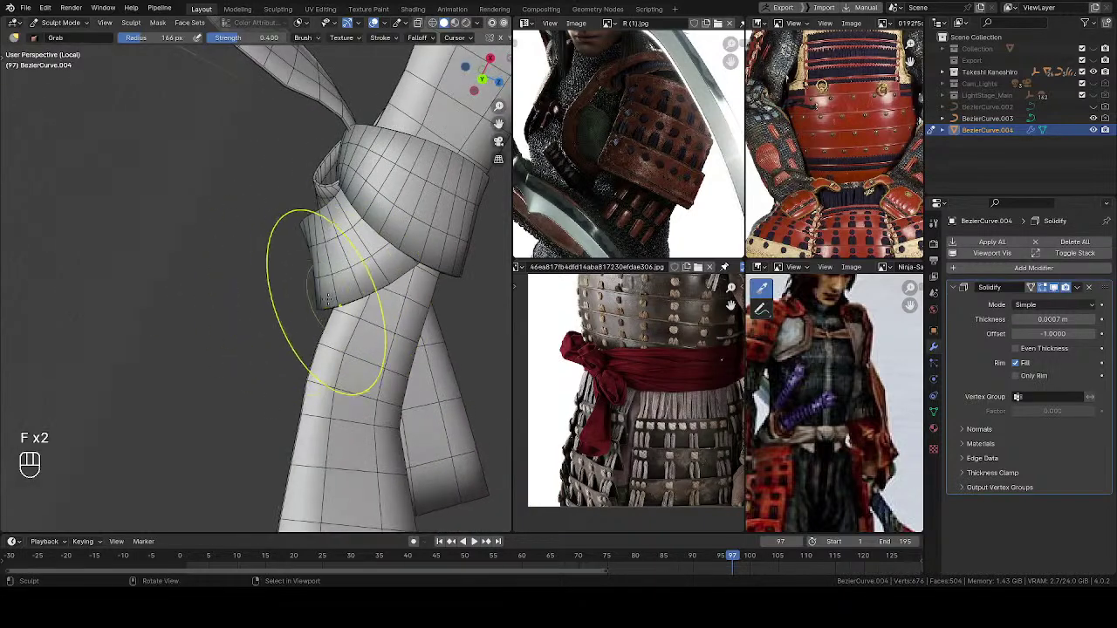
Step: Adjust the lower edge of the rear fold beneath the wrap with the Grab brush, resizing it between strokes
{"action": "key", "text": "f"}
{"action": "left_click", "coordinate": [318, 267]}
{"action": "key", "text": "f"}
{"action": "left_click", "coordinate": [308, 236]}
{"action": "left_click_drag", "start_coordinate": [312, 226], "coordinate": [307, 228]}
{"action": "mouse_move", "coordinate": [306, 228]}
{"action": "middle_mouse_down"}
{"action": "mouse_move", "coordinate": [356, 249]}
{"action": "mouse_move", "coordinate": [384, 245]}
{"action": "mouse_move", "coordinate": [364, 277]}
{"action": "mouse_move", "coordinate": [343, 167]}
{"action": "mouse_move", "coordinate": [375, 197]}
{"action": "mouse_move", "coordinate": [358, 185]}
{"action": "mouse_move", "coordinate": [390, 158]}
{"action": "middle_mouse_up"}
Step: Nudge the pinched strap folds inside the knot with the Grab brush at a 93 px radius
{"action": "key", "text": "f"}
{"action": "left_click", "coordinate": [339, 260]}
{"action": "key", "text": "f"}
{"action": "left_click", "coordinate": [341, 162]}
{"action": "key", "text": "f"}
{"action": "key", "text": "f"}
{"action": "left_click", "coordinate": [366, 200]}
{"action": "scroll", "coordinate": [389, 157], "scroll_direction": "up", "scroll_amount": 3}
{"action": "middle_click_drag", "start_coordinate": [360, 200], "coordinate": [335, 226]}
{"action": "mouse_move", "coordinate": [335, 225]}
{"action": "middle_mouse_down", "text": "ctrl"}
{"action": "mouse_move", "coordinate": [335, 210]}
{"action": "mouse_move", "coordinate": [305, 208]}
{"action": "mouse_move", "coordinate": [331, 231]}
{"action": "middle_mouse_up", "text": "ctrl"}
{"action": "key", "text": "f"}
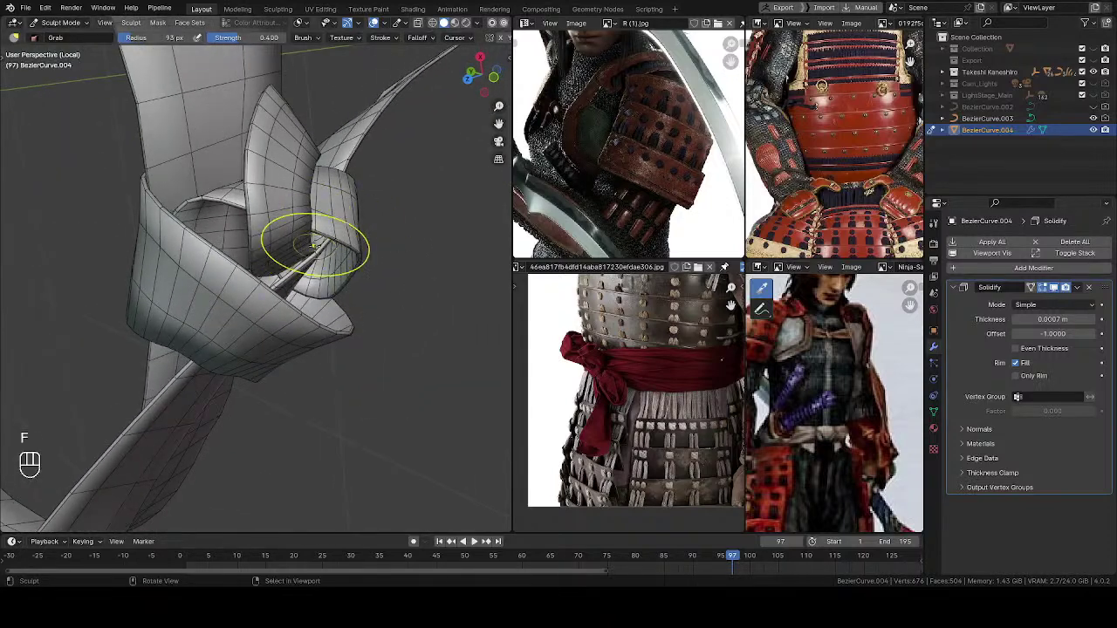
{"action": "left_click_drag", "start_coordinate": [304, 242], "coordinate": [302, 244]}
Step: Refine the lower curve of the knot's rounded loop with the Grab brush, starting at a 100 px radius
{"action": "mouse_move", "coordinate": [302, 245]}
{"action": "middle_mouse_down"}
{"action": "mouse_move", "coordinate": [316, 231]}
{"action": "mouse_move", "coordinate": [305, 229]}
{"action": "middle_mouse_up"}
{"action": "key", "text": "f"}
{"action": "left_click", "coordinate": [305, 230]}
{"action": "left_click_drag", "start_coordinate": [304, 230], "coordinate": [302, 223]}
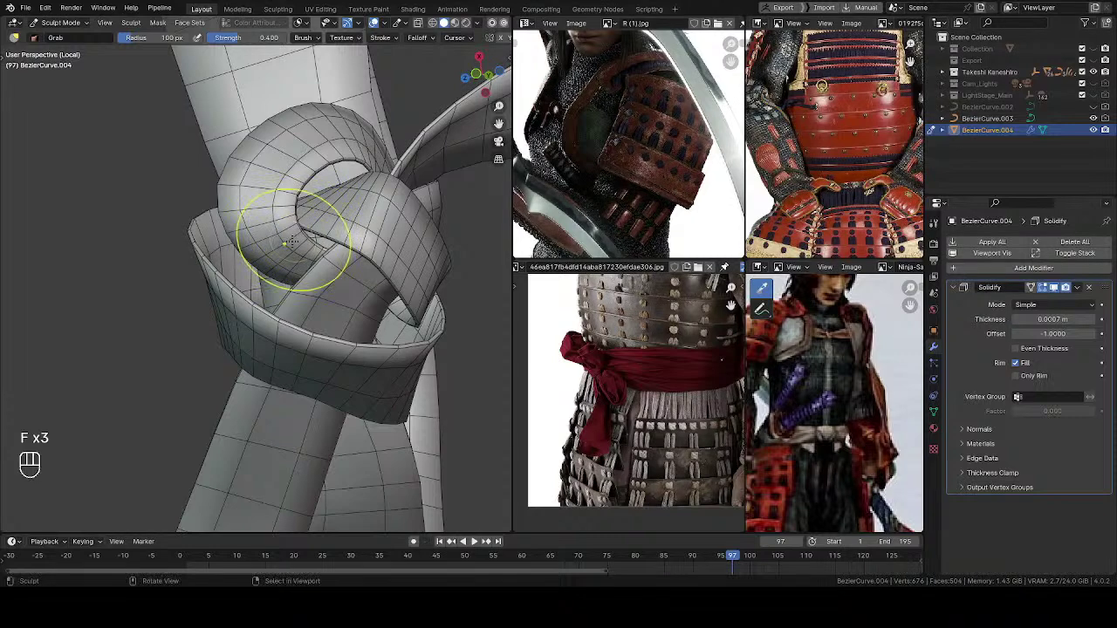
{"action": "middle_click_drag", "start_coordinate": [302, 223], "coordinate": [319, 208]}
{"action": "key", "text": "f"}
{"action": "left_click", "coordinate": [319, 207]}
{"action": "key", "text": "f"}
{"action": "left_click", "coordinate": [307, 187]}
{"action": "left_click_drag", "start_coordinate": [302, 183], "coordinate": [302, 182]}
Step: Pull the loop's inner rim toward the crossing band to narrow the gap, using a 113 px Grab brush
{"action": "key", "text": "f"}
{"action": "left_click", "coordinate": [304, 177]}
{"action": "middle_click_drag", "start_coordinate": [303, 175], "coordinate": [308, 160]}
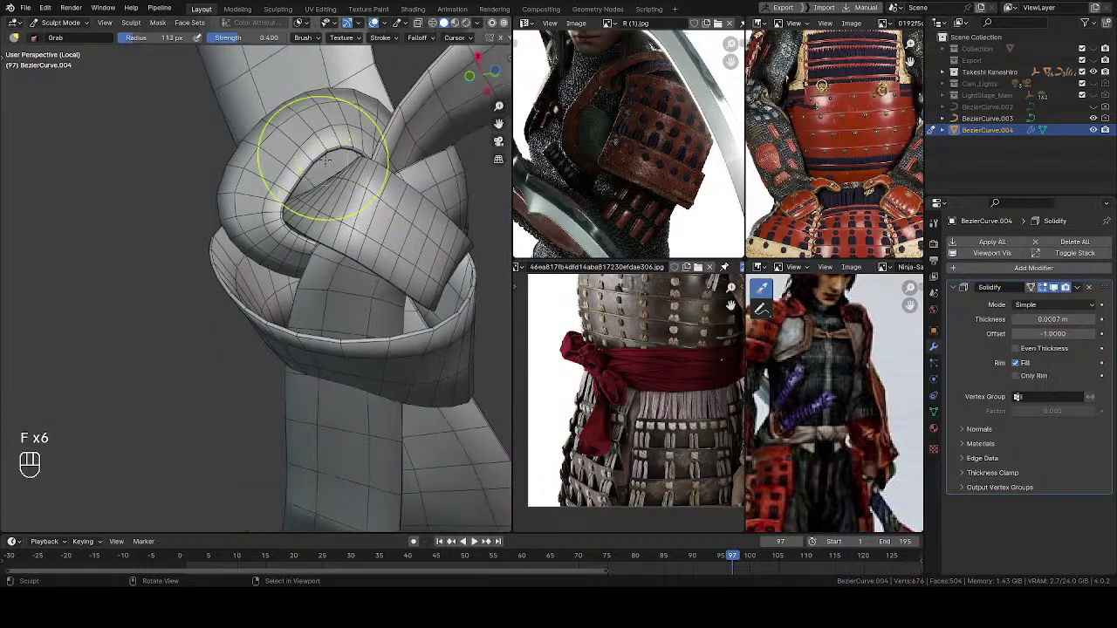
{"action": "left_click_drag", "start_coordinate": [326, 151], "coordinate": [341, 178]}
{"action": "middle_click_drag", "start_coordinate": [326, 160], "coordinate": [337, 151]}
{"action": "key", "text": "f"}
{"action": "left_click", "coordinate": [339, 149]}
{"action": "left_click_drag", "start_coordinate": [338, 149], "coordinate": [329, 158]}
Step: Reduce the Grab brush to 79 px and adjust the crossing band's upper edge where it meets the loop
{"action": "key", "text": "f"}
{"action": "key", "text": "f"}
{"action": "key", "text": "f"}
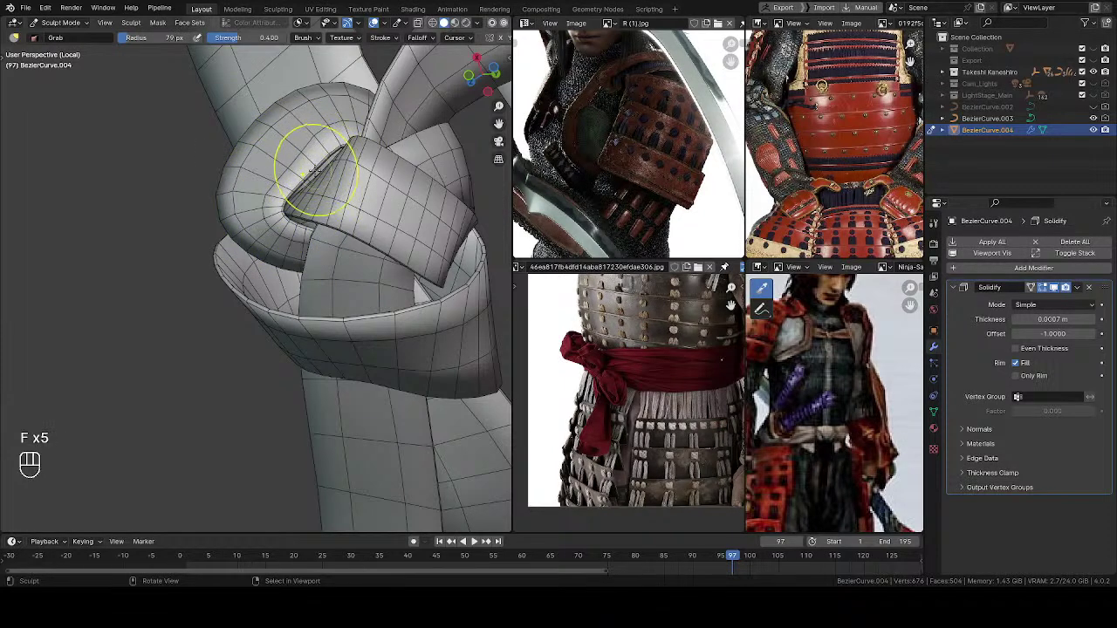
{"action": "middle_click_drag", "start_coordinate": [316, 170], "coordinate": [384, 168]}
{"action": "key", "text": "f"}
{"action": "left_click", "coordinate": [414, 167]}
{"action": "left_click_drag", "start_coordinate": [335, 160], "coordinate": [342, 153]}
Step: Tuck the top of the crossing band against the loop, enlarging the Grab brush to 124 px
{"action": "mouse_move", "coordinate": [342, 154]}
{"action": "middle_mouse_down"}
{"action": "mouse_move", "coordinate": [369, 156]}
{"action": "mouse_move", "coordinate": [351, 163]}
{"action": "mouse_move", "coordinate": [361, 167]}
{"action": "middle_mouse_up"}
{"action": "key", "text": "f"}
{"action": "left_click", "coordinate": [364, 169]}
{"action": "left_click_drag", "start_coordinate": [364, 169], "coordinate": [355, 163]}
{"action": "mouse_move", "coordinate": [349, 166]}
{"action": "middle_mouse_down"}
{"action": "mouse_move", "coordinate": [279, 181]}
{"action": "mouse_move", "coordinate": [288, 185]}
{"action": "mouse_move", "coordinate": [269, 203]}
{"action": "middle_mouse_up"}
{"action": "key", "text": "f"}
{"action": "left_click", "coordinate": [301, 194]}
{"action": "key", "text": "f"}
{"action": "key", "text": "f"}
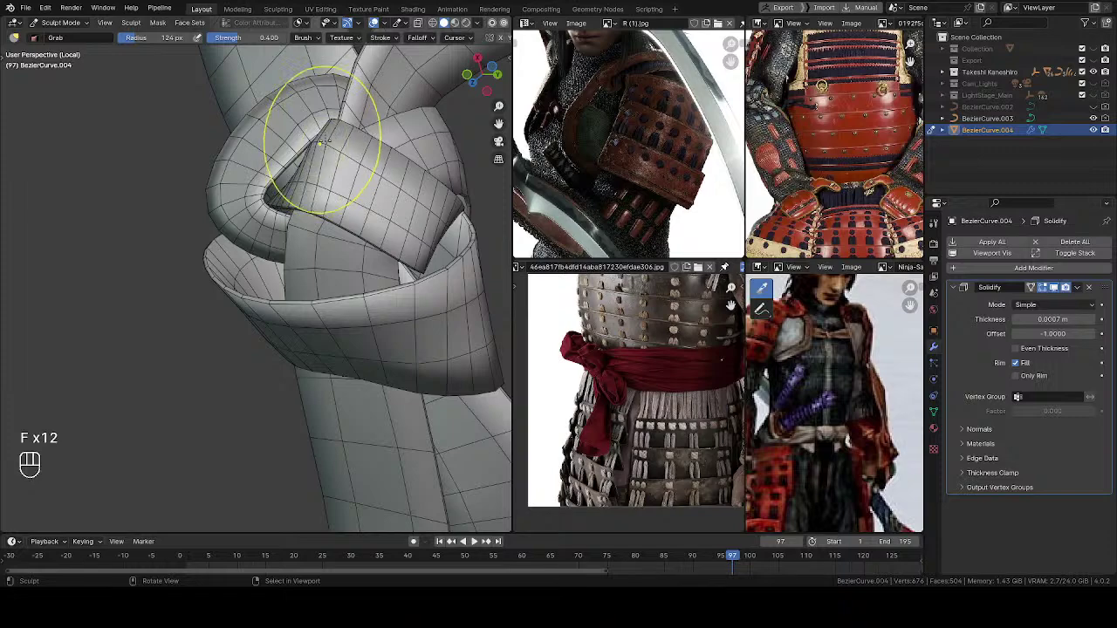
Step: Adjust the wrap's edge beside the knot with the Grab brush, starting from a 74 px radius
{"action": "mouse_move", "coordinate": [315, 134]}
{"action": "middle_mouse_down"}
{"action": "mouse_move", "coordinate": [305, 165]}
{"action": "mouse_move", "coordinate": [349, 196]}
{"action": "mouse_move", "coordinate": [324, 202]}
{"action": "mouse_move", "coordinate": [298, 188]}
{"action": "mouse_move", "coordinate": [314, 364]}
{"action": "mouse_move", "coordinate": [289, 159]}
{"action": "mouse_move", "coordinate": [315, 221]}
{"action": "mouse_move", "coordinate": [262, 357]}
{"action": "mouse_move", "coordinate": [225, 249]}
{"action": "mouse_move", "coordinate": [227, 283]}
{"action": "mouse_move", "coordinate": [262, 302]}
{"action": "mouse_move", "coordinate": [301, 301]}
{"action": "middle_mouse_up"}
{"action": "key", "text": "f"}
{"action": "left_click", "coordinate": [392, 194]}
{"action": "key", "text": "f"}
{"action": "key", "text": "f"}
{"action": "left_click", "coordinate": [273, 300]}
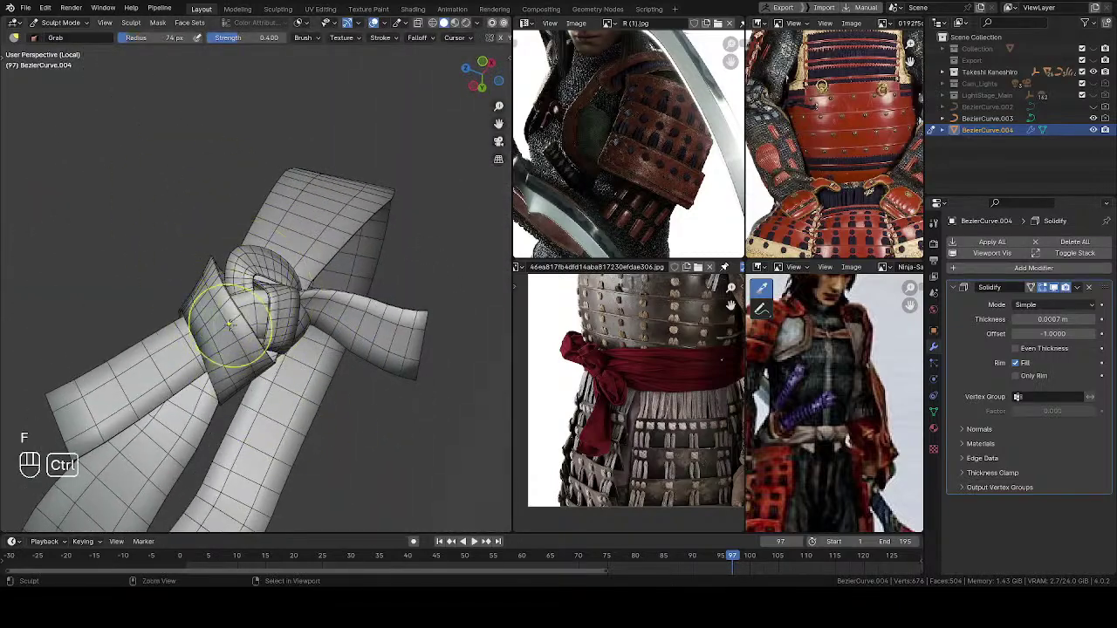
{"action": "middle_click_drag", "start_coordinate": [234, 309], "coordinate": [271, 311], "text": "ctrl"}
{"action": "key", "text": "f"}
{"action": "left_click", "coordinate": [270, 311]}
{"action": "left_click_drag", "start_coordinate": [269, 309], "coordinate": [255, 304]}
Step: Reshape the wrap's upper rim next to the rounded loop with the Grab brush
{"action": "mouse_move", "coordinate": [255, 304]}
{"action": "middle_mouse_down"}
{"action": "mouse_move", "coordinate": [297, 317]}
{"action": "mouse_move", "coordinate": [140, 370]}
{"action": "mouse_move", "coordinate": [230, 334]}
{"action": "middle_mouse_up"}
{"action": "middle_click_drag", "start_coordinate": [284, 291], "coordinate": [300, 262]}
{"action": "key", "text": "f"}
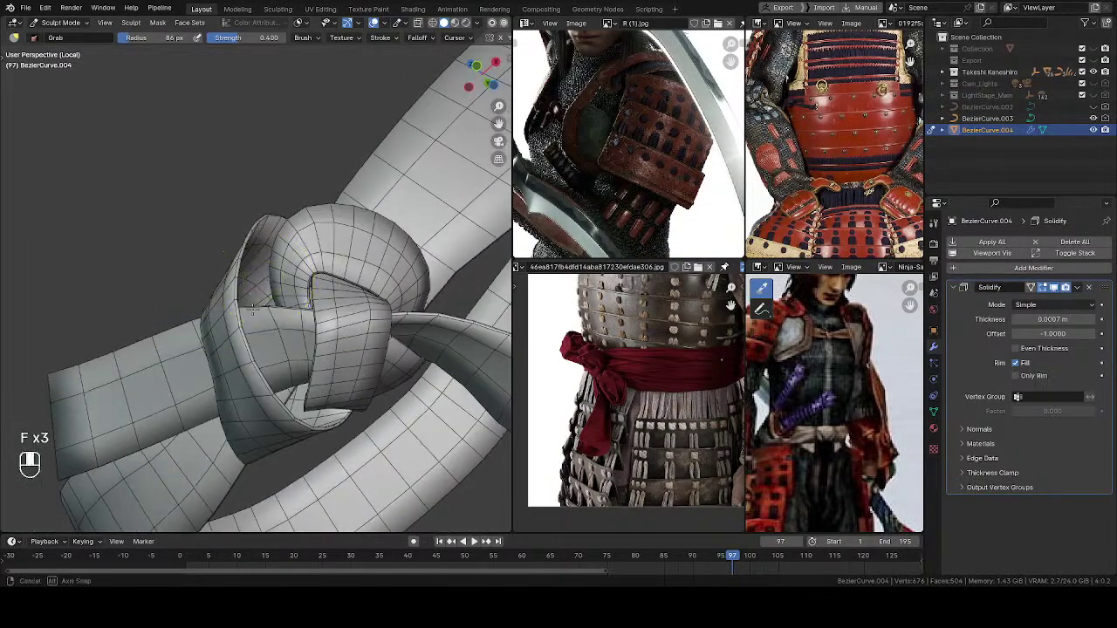
{"action": "left_click", "coordinate": [262, 212]}
{"action": "key", "text": "f"}
{"action": "key", "text": "f"}
{"action": "left_click_drag", "start_coordinate": [286, 250], "coordinate": [253, 261]}
{"action": "mouse_move", "coordinate": [247, 264]}
{"action": "middle_mouse_down"}
{"action": "mouse_move", "coordinate": [282, 284]}
{"action": "mouse_move", "coordinate": [199, 300]}
{"action": "mouse_move", "coordinate": [179, 379]}
{"action": "mouse_move", "coordinate": [249, 382]}
{"action": "middle_mouse_up"}
{"action": "key", "text": "f"}
{"action": "left_click", "coordinate": [272, 286]}
Step: Fit the wrap's lower rim around the crossing band with the Grab brush at a 111 px radius
{"action": "middle_click_drag", "start_coordinate": [179, 358], "coordinate": [249, 424]}
{"action": "key", "text": "f"}
{"action": "key", "text": "f"}
{"action": "mouse_move", "coordinate": [325, 384]}
{"action": "left_mouse_down"}
{"action": "mouse_move", "coordinate": [274, 374]}
{"action": "mouse_move", "coordinate": [296, 388]}
{"action": "left_mouse_up"}
{"action": "mouse_move", "coordinate": [294, 394]}
{"action": "middle_mouse_down"}
{"action": "mouse_move", "coordinate": [319, 373]}
{"action": "mouse_move", "coordinate": [306, 323]}
{"action": "middle_mouse_up"}
{"action": "middle_click_drag", "start_coordinate": [306, 323], "coordinate": [277, 359]}
{"action": "key", "text": "f"}
{"action": "left_click", "coordinate": [268, 369]}
{"action": "mouse_move", "coordinate": [267, 364]}
{"action": "left_mouse_down"}
{"action": "mouse_move", "coordinate": [279, 349]}
{"action": "mouse_move", "coordinate": [296, 362]}
{"action": "left_mouse_up"}
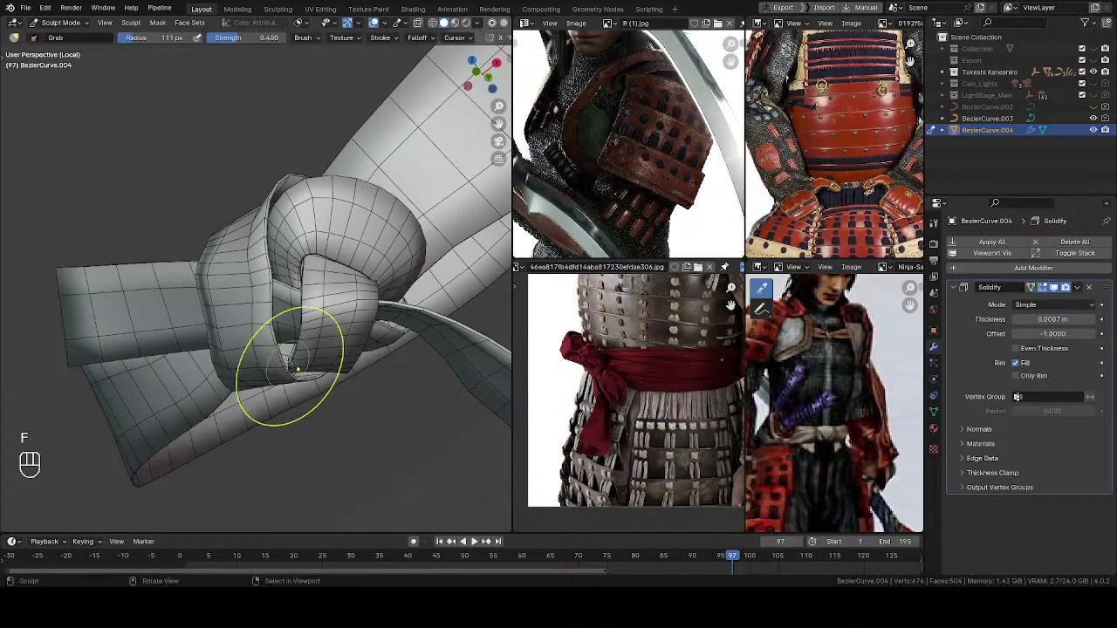
Step: Smooth the outer surface of the wrap beside the knot after resizing the brush
{"action": "middle_click_drag", "start_coordinate": [298, 371], "coordinate": [271, 375]}
{"action": "mouse_move", "coordinate": [264, 317]}
{"action": "middle_mouse_down"}
{"action": "mouse_move", "coordinate": [355, 240]}
{"action": "mouse_move", "coordinate": [346, 292]}
{"action": "middle_mouse_up"}
{"action": "key", "text": "f"}
{"action": "left_click", "coordinate": [333, 329]}
{"action": "middle_click_drag", "start_coordinate": [260, 299], "coordinate": [231, 283]}
{"action": "key", "text": "f"}
{"action": "left_click", "coordinate": [228, 283]}
{"action": "left_click_drag", "start_coordinate": [224, 286], "coordinate": [194, 303], "text": "shift"}
Step: Undo the last sculpt edits and rework the wrap's pointed upper corner with the Grab brush reduced to 60 px
{"action": "middle_click_drag", "start_coordinate": [236, 363], "coordinate": [272, 321], "text": "shift"}
{"action": "key", "text": "f"}
{"action": "left_click", "coordinate": [292, 252]}
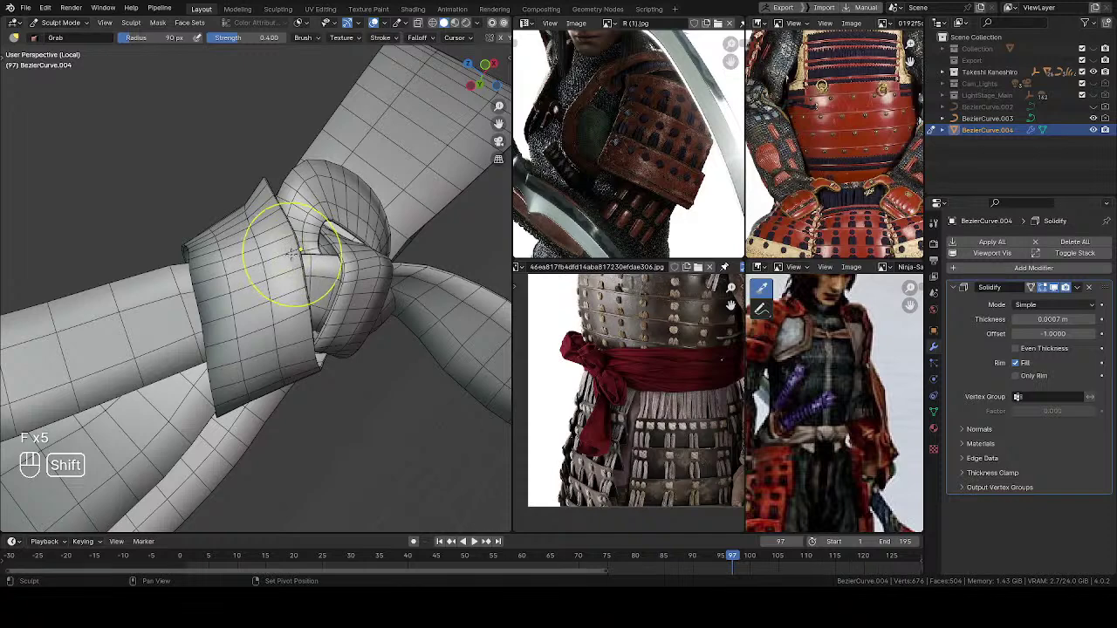
{"action": "key", "text": "ctrl+z"}
{"action": "key", "text": "f"}
{"action": "left_click", "coordinate": [277, 229]}
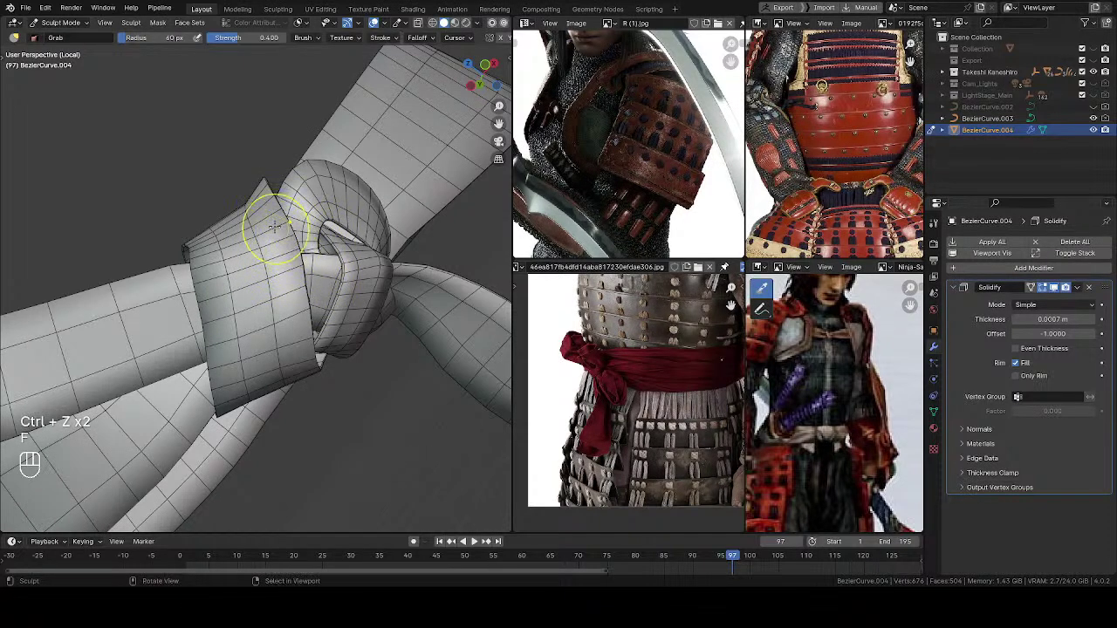
{"action": "key", "text": "f"}
{"action": "left_click", "coordinate": [272, 185]}
{"action": "mouse_move", "coordinate": [272, 182]}
{"action": "middle_mouse_down"}
{"action": "mouse_move", "coordinate": [253, 185]}
{"action": "mouse_move", "coordinate": [262, 201]}
{"action": "mouse_move", "coordinate": [282, 166]}
{"action": "middle_mouse_up"}
{"action": "key", "text": "f"}
{"action": "left_click", "coordinate": [271, 185]}
{"action": "key", "text": "f"}
{"action": "left_click_drag", "start_coordinate": [285, 162], "coordinate": [286, 167]}
Step: Undo the last corner stroke and pull the wrap's end inward over the loop with a 92 px Grab brush
{"action": "middle_click_drag", "start_coordinate": [282, 185], "coordinate": [316, 244], "text": "shift"}
{"action": "mouse_move", "coordinate": [316, 244]}
{"action": "middle_mouse_down"}
{"action": "mouse_move", "coordinate": [327, 236]}
{"action": "mouse_move", "coordinate": [344, 254]}
{"action": "mouse_move", "coordinate": [305, 288]}
{"action": "mouse_move", "coordinate": [297, 397]}
{"action": "middle_mouse_up"}
{"action": "key", "text": "ctrl+z"}
{"action": "key", "text": "f"}
{"action": "key", "text": "f"}
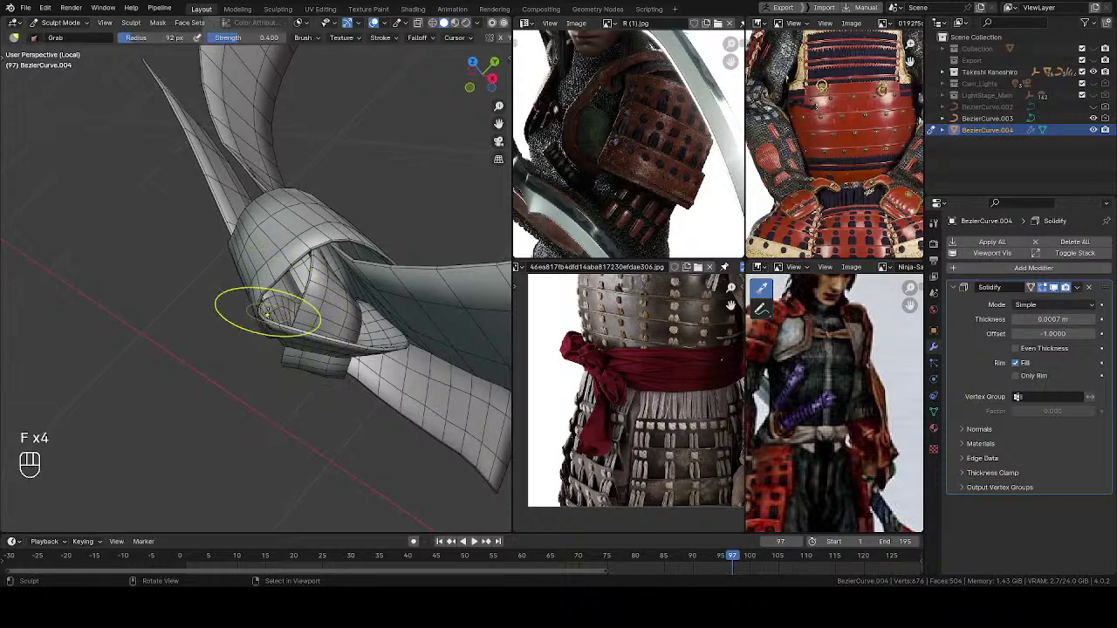
{"action": "left_click_drag", "start_coordinate": [259, 308], "coordinate": [307, 301]}
Step: Push the wrap's outer side closer to the rounded loop with the Grab brush around a 105 px radius
{"action": "mouse_move", "coordinate": [241, 354]}
{"action": "middle_mouse_down"}
{"action": "mouse_move", "coordinate": [298, 283]}
{"action": "mouse_move", "coordinate": [284, 292]}
{"action": "mouse_move", "coordinate": [248, 258]}
{"action": "middle_mouse_up"}
{"action": "key", "text": "f"}
{"action": "left_click_drag", "start_coordinate": [242, 245], "coordinate": [262, 250]}
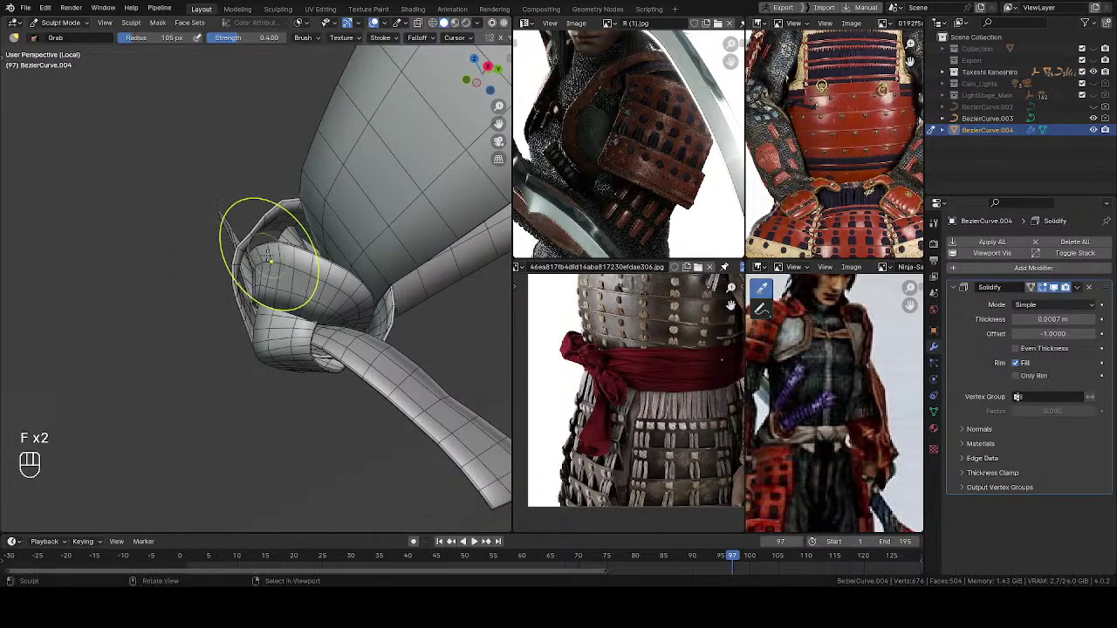
{"action": "middle_click_drag", "start_coordinate": [269, 252], "coordinate": [263, 252]}
{"action": "key", "text": "f"}
{"action": "left_click", "coordinate": [262, 250]}
{"action": "mouse_move", "coordinate": [260, 249]}
{"action": "left_mouse_down"}
{"action": "mouse_move", "coordinate": [262, 238]}
{"action": "mouse_move", "coordinate": [274, 241]}
{"action": "left_mouse_up"}
{"action": "key", "text": "f"}
{"action": "left_click", "coordinate": [270, 237]}
Step: Pull the edge of the rounded loop beside the wrap into shape with the Grab brush at about 103 px
{"action": "mouse_move", "coordinate": [277, 246]}
{"action": "middle_mouse_down"}
{"action": "mouse_move", "coordinate": [302, 254]}
{"action": "mouse_move", "coordinate": [279, 253]}
{"action": "mouse_move", "coordinate": [302, 256]}
{"action": "mouse_move", "coordinate": [265, 276]}
{"action": "mouse_move", "coordinate": [288, 279]}
{"action": "middle_mouse_up"}
{"action": "key", "text": "f"}
{"action": "left_click", "coordinate": [301, 254]}
{"action": "key", "text": "f"}
{"action": "left_click", "coordinate": [286, 236]}
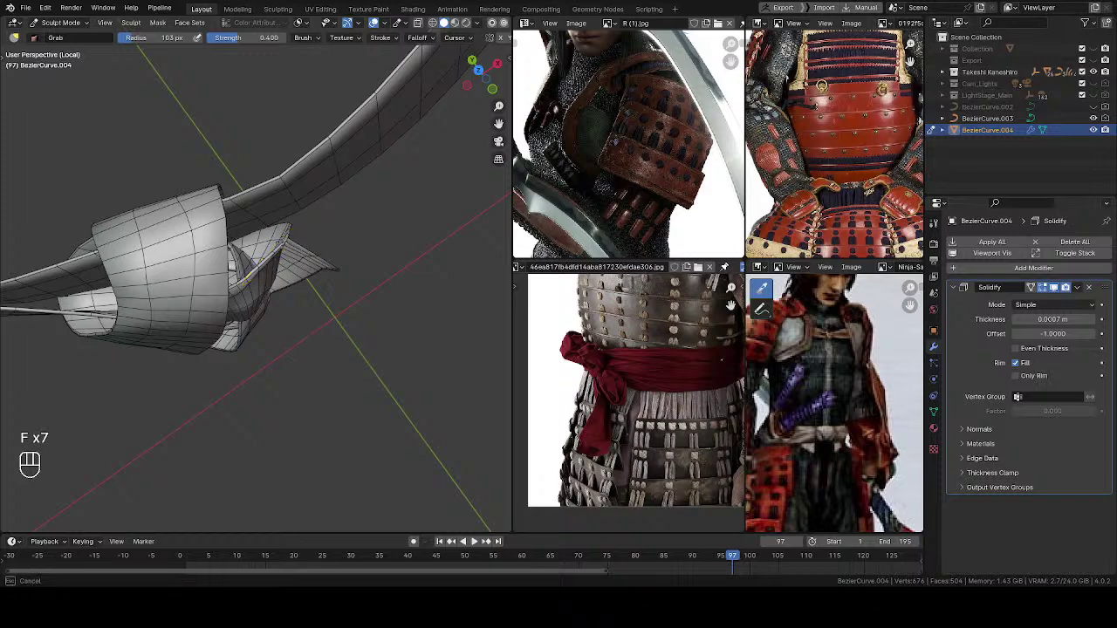
{"action": "middle_click_drag", "start_coordinate": [208, 266], "coordinate": [303, 229]}
{"action": "key", "text": "f"}
{"action": "left_click", "coordinate": [242, 272]}
{"action": "key", "text": "f"}
{"action": "left_click", "coordinate": [305, 226]}
{"action": "left_click_drag", "start_coordinate": [307, 225], "coordinate": [299, 233]}
Step: Tuck the loop's outer fold closer to the knot with a resized Grab brush
{"action": "middle_click_drag", "start_coordinate": [299, 233], "coordinate": [306, 257]}
{"action": "key", "text": "f"}
{"action": "mouse_move", "coordinate": [303, 278]}
{"action": "left_mouse_down"}
{"action": "mouse_move", "coordinate": [314, 269]}
{"action": "mouse_move", "coordinate": [299, 251]}
{"action": "left_mouse_up"}
{"action": "key", "text": "f"}
{"action": "left_click", "coordinate": [334, 264]}
Step: Undo the last fold stroke and pull the edge of the loop further down into the knot
{"action": "middle_click_drag", "start_coordinate": [267, 230], "coordinate": [293, 229]}
{"action": "key", "text": "f"}
{"action": "left_click", "coordinate": [278, 237]}
{"action": "mouse_move", "coordinate": [275, 242]}
{"action": "left_mouse_down"}
{"action": "mouse_move", "coordinate": [280, 260]}
{"action": "mouse_move", "coordinate": [275, 251]}
{"action": "left_mouse_up"}
{"action": "middle_click_drag", "start_coordinate": [280, 246], "coordinate": [319, 251]}
{"action": "key", "text": "f"}
{"action": "left_click", "coordinate": [306, 256]}
{"action": "key", "text": "ctrl+z"}
{"action": "left_click_drag", "start_coordinate": [302, 241], "coordinate": [295, 300]}
{"action": "left_click", "coordinate": [293, 258]}
Step: Nudge the fold between the loop and the wrap with a resized brush and smooth the spot
{"action": "key", "text": "f"}
{"action": "key", "text": "f"}
{"action": "left_click", "coordinate": [332, 260]}
{"action": "mouse_move", "coordinate": [326, 259]}
{"action": "middle_mouse_down"}
{"action": "mouse_move", "coordinate": [371, 262]}
{"action": "mouse_move", "coordinate": [307, 253]}
{"action": "middle_mouse_up"}
{"action": "key", "text": "f"}
{"action": "left_click", "coordinate": [304, 253]}
{"action": "left_click_drag", "start_coordinate": [304, 272], "coordinate": [304, 270]}
{"action": "key", "text": "f"}
{"action": "left_click", "coordinate": [307, 270]}
{"action": "middle_click_drag", "start_coordinate": [308, 270], "coordinate": [319, 259]}
{"action": "left_click_drag", "start_coordinate": [318, 259], "coordinate": [309, 260], "text": "shift"}
Step: Smooth the underside of the knot fold and push its edge slightly inward with the Grab brush
{"action": "middle_click_drag", "start_coordinate": [300, 270], "coordinate": [297, 270]}
{"action": "key", "text": "f"}
{"action": "left_click", "coordinate": [305, 267]}
{"action": "left_click_drag", "start_coordinate": [301, 280], "coordinate": [302, 284], "text": "shift"}
{"action": "middle_click_drag", "start_coordinate": [302, 284], "coordinate": [309, 304]}
{"action": "key", "text": "f"}
{"action": "left_click", "coordinate": [316, 303]}
{"action": "left_click_drag", "start_coordinate": [315, 302], "coordinate": [309, 298]}
{"action": "middle_click_drag", "start_coordinate": [309, 298], "coordinate": [309, 288]}
Step: Adjust the inner strap folds at the knot's side with small strokes of a roughly 66 px Grab brush
{"action": "mouse_move", "coordinate": [304, 238]}
{"action": "middle_mouse_down"}
{"action": "mouse_move", "coordinate": [319, 224]}
{"action": "mouse_move", "coordinate": [291, 280]}
{"action": "middle_mouse_up"}
{"action": "key", "text": "f"}
{"action": "left_click", "coordinate": [323, 222]}
{"action": "key", "text": "f"}
{"action": "left_click", "coordinate": [306, 186]}
{"action": "middle_click_drag", "start_coordinate": [310, 189], "coordinate": [281, 214], "text": "ctrl"}
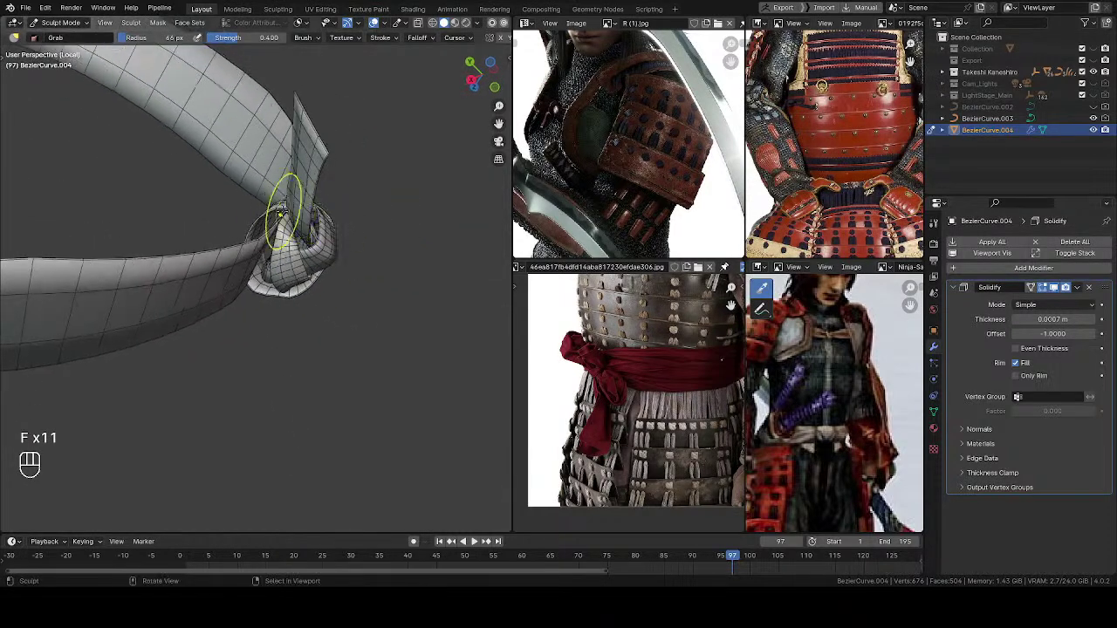
{"action": "middle_click_drag", "start_coordinate": [275, 231], "coordinate": [251, 234]}
{"action": "key", "text": "f"}
{"action": "key", "text": "f"}
{"action": "left_click_drag", "start_coordinate": [252, 234], "coordinate": [253, 229]}
{"action": "middle_click_drag", "start_coordinate": [253, 229], "coordinate": [262, 222]}
{"action": "key", "text": "f"}
{"action": "left_click", "coordinate": [264, 215]}
{"action": "left_click_drag", "start_coordinate": [264, 212], "coordinate": [264, 217]}
Step: Smooth the outer face of the wrap where it crosses the hanging strap, using a resized brush
{"action": "middle_click_drag", "start_coordinate": [264, 217], "coordinate": [349, 251]}
{"action": "key", "text": "f"}
{"action": "left_click", "coordinate": [286, 217]}
{"action": "mouse_move", "coordinate": [286, 216]}
{"action": "middle_mouse_down"}
{"action": "mouse_move", "coordinate": [287, 182]}
{"action": "mouse_move", "coordinate": [278, 199]}
{"action": "middle_mouse_up"}
{"action": "key", "text": "f"}
{"action": "left_click", "coordinate": [291, 180]}
{"action": "middle_click_drag", "start_coordinate": [277, 199], "coordinate": [293, 227], "text": "shift"}
{"action": "key", "text": "f"}
{"action": "key", "text": "f"}
{"action": "left_click", "coordinate": [264, 203]}
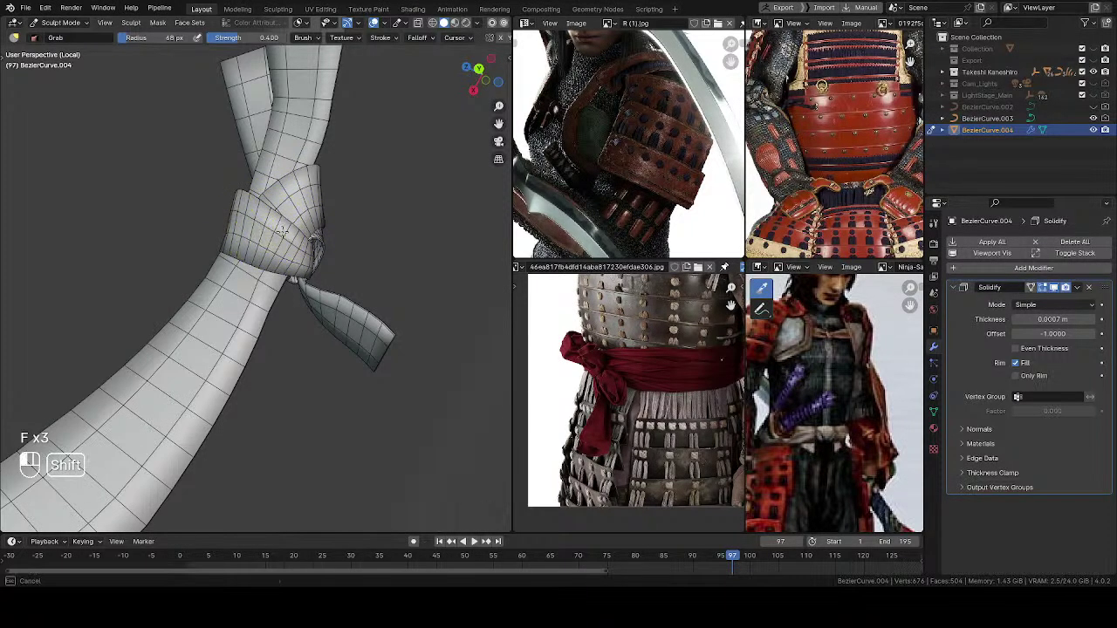
{"action": "mouse_move", "coordinate": [284, 233]}
{"action": "middle_mouse_down"}
{"action": "mouse_move", "coordinate": [295, 198]}
{"action": "mouse_move", "coordinate": [195, 245]}
{"action": "mouse_move", "coordinate": [249, 241]}
{"action": "mouse_move", "coordinate": [349, 280]}
{"action": "mouse_move", "coordinate": [215, 312]}
{"action": "mouse_move", "coordinate": [273, 253]}
{"action": "mouse_move", "coordinate": [279, 207]}
{"action": "middle_mouse_up"}
{"action": "scroll", "coordinate": [294, 197], "scroll_direction": "down", "scroll_amount": 3}
Step: Pull the wrap's side edge slightly outward with a resized Grab brush
{"action": "mouse_move", "coordinate": [279, 207]}
{"action": "middle_mouse_down"}
{"action": "mouse_move", "coordinate": [301, 229]}
{"action": "mouse_move", "coordinate": [289, 205]}
{"action": "mouse_move", "coordinate": [297, 171]}
{"action": "mouse_move", "coordinate": [297, 216]}
{"action": "middle_mouse_up"}
{"action": "key", "text": "f"}
{"action": "left_click", "coordinate": [301, 218]}
{"action": "key", "text": "f"}
{"action": "left_click_drag", "start_coordinate": [319, 224], "coordinate": [324, 222]}
{"action": "key", "text": "f"}
{"action": "left_click", "coordinate": [301, 222]}
Step: Smooth the wrap's outer bend beside the knot with the brush at 84 px
{"action": "mouse_move", "coordinate": [294, 219]}
{"action": "middle_mouse_down"}
{"action": "mouse_move", "coordinate": [310, 215]}
{"action": "mouse_move", "coordinate": [310, 233]}
{"action": "mouse_move", "coordinate": [362, 254]}
{"action": "middle_mouse_up"}
{"action": "key", "text": "f"}
{"action": "left_click", "coordinate": [286, 222]}
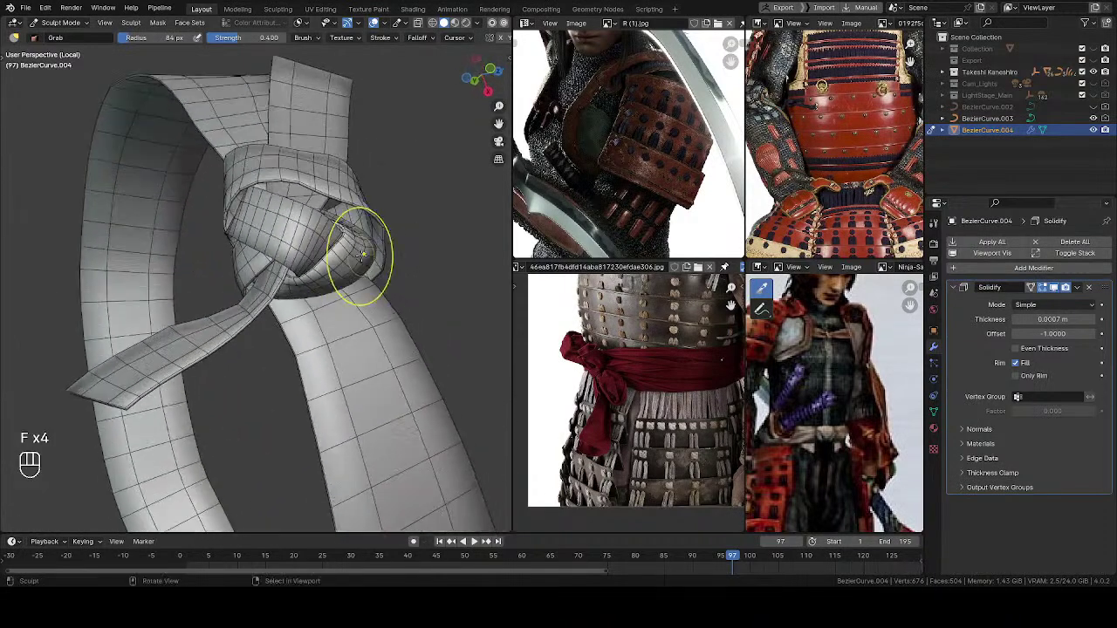
{"action": "left_click_drag", "start_coordinate": [346, 254], "coordinate": [354, 250], "text": "shift"}
Step: Nudge the strap fold showing inside the wrap's opening with the Grab brush reduced to 60 px
{"action": "mouse_move", "coordinate": [357, 250]}
{"action": "middle_mouse_down"}
{"action": "mouse_move", "coordinate": [317, 256]}
{"action": "mouse_move", "coordinate": [230, 227]}
{"action": "middle_mouse_up"}
{"action": "key", "text": "f"}
{"action": "left_click", "coordinate": [315, 254]}
{"action": "middle_click_drag", "start_coordinate": [284, 254], "coordinate": [294, 236], "text": "ctrl"}
{"action": "key", "text": "f"}
{"action": "left_click", "coordinate": [291, 241]}
{"action": "key", "text": "f"}
{"action": "left_click", "coordinate": [290, 238]}
{"action": "key", "text": "f"}
{"action": "left_click_drag", "start_coordinate": [305, 233], "coordinate": [304, 231]}
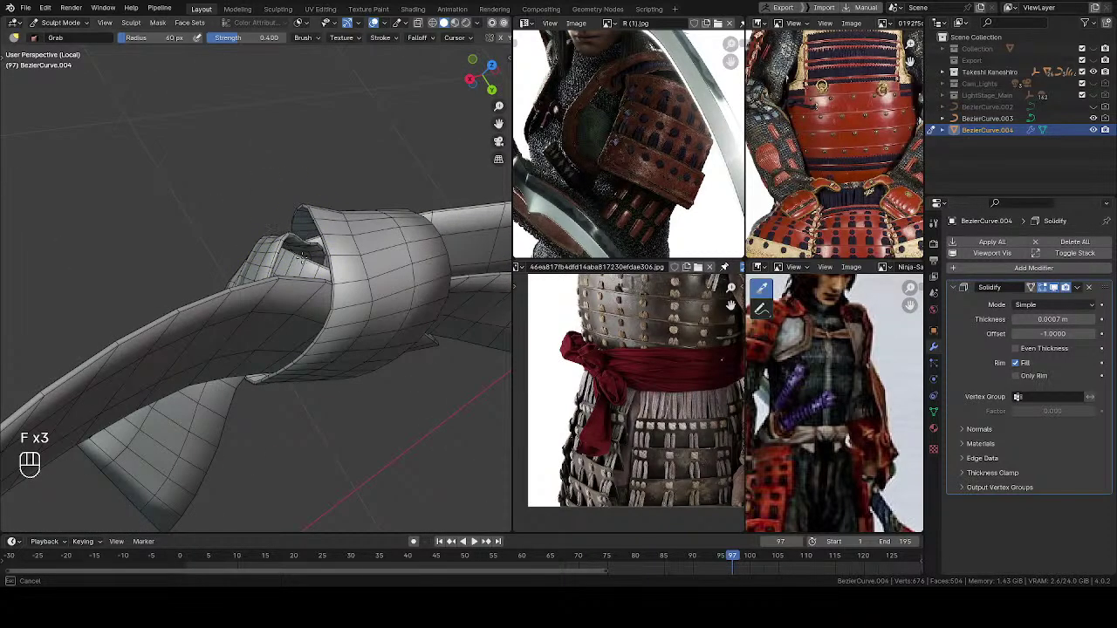
{"action": "left_click_drag", "start_coordinate": [300, 271], "coordinate": [299, 265]}
Step: Push the upper edge of the fold beside the wrap's opening downward with the Grab brush around 58 px
{"action": "key", "text": "f"}
{"action": "left_click", "coordinate": [297, 253]}
{"action": "middle_click_drag", "start_coordinate": [297, 248], "coordinate": [288, 241]}
{"action": "key", "text": "f"}
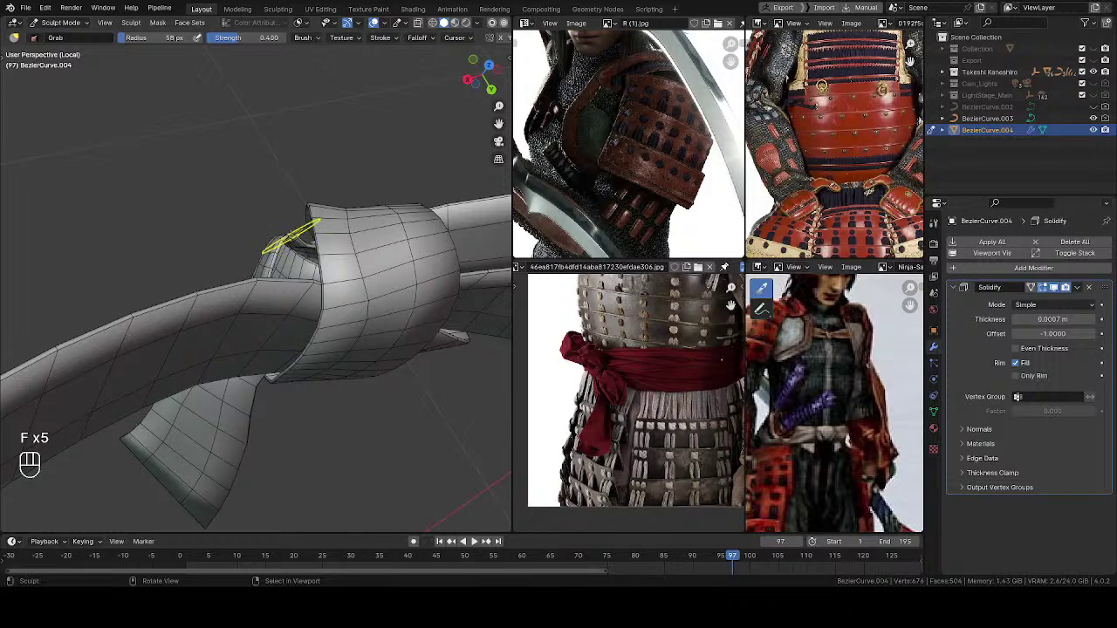
{"action": "left_click_drag", "start_coordinate": [288, 236], "coordinate": [292, 266]}
{"action": "middle_click_drag", "start_coordinate": [291, 266], "coordinate": [315, 252]}
{"action": "key", "text": "f"}
{"action": "left_click", "coordinate": [315, 251]}
{"action": "mouse_move", "coordinate": [320, 247]}
{"action": "left_mouse_down"}
{"action": "mouse_move", "coordinate": [309, 272]}
{"action": "mouse_move", "coordinate": [312, 262]}
{"action": "left_mouse_up"}
Step: Smooth the fold at the wrap's opening with a 60 px brush, then enlarge the brush to 75 px
{"action": "key", "text": "f"}
{"action": "left_click", "coordinate": [305, 251]}
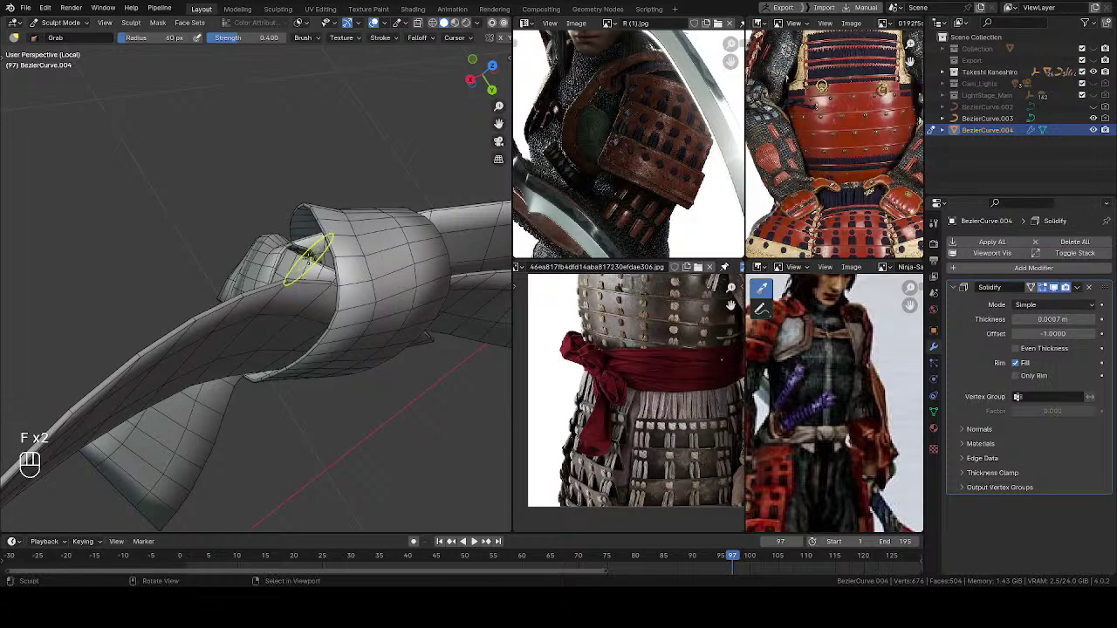
{"action": "middle_click_drag", "start_coordinate": [311, 262], "coordinate": [315, 277]}
{"action": "left_click_drag", "start_coordinate": [313, 263], "coordinate": [312, 257], "text": "shift"}
{"action": "mouse_move", "coordinate": [311, 257]}
{"action": "middle_mouse_down"}
{"action": "mouse_move", "coordinate": [305, 286]}
{"action": "mouse_move", "coordinate": [301, 278]}
{"action": "middle_mouse_up"}
{"action": "key", "text": "f"}
{"action": "left_click", "coordinate": [303, 235]}
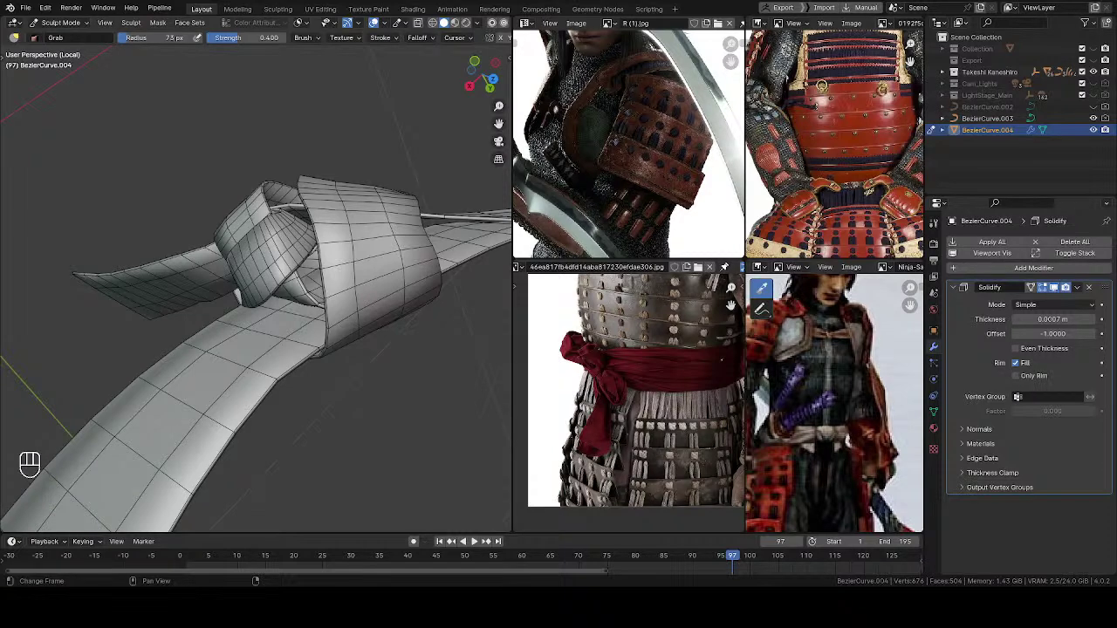
Step: Smooth the wide wrap's outer surface and lower edge with the brush enlarged to 92 px
{"action": "middle_click_drag", "start_coordinate": [316, 259], "coordinate": [327, 262]}
{"action": "middle_click_drag", "start_coordinate": [312, 320], "coordinate": [306, 336]}
{"action": "middle_click_drag", "start_coordinate": [306, 336], "coordinate": [328, 262], "text": "shift"}
{"action": "scroll", "coordinate": [319, 292], "scroll_direction": "up", "scroll_amount": 2}
{"action": "key", "text": "f"}
{"action": "left_click", "coordinate": [341, 232]}
{"action": "mouse_move", "coordinate": [341, 231]}
{"action": "left_mouse_down", "text": "shift"}
{"action": "mouse_move", "coordinate": [364, 274]}
{"action": "mouse_move", "coordinate": [384, 276]}
{"action": "left_mouse_up", "text": "shift"}
{"action": "mouse_move", "coordinate": [383, 214]}
{"action": "left_mouse_down", "text": "shift"}
{"action": "mouse_move", "coordinate": [390, 233]}
{"action": "mouse_move", "coordinate": [386, 223]}
{"action": "left_mouse_up", "text": "shift"}
{"action": "mouse_move", "coordinate": [391, 184]}
{"action": "left_mouse_down", "text": "shift"}
{"action": "mouse_move", "coordinate": [363, 194]}
{"action": "mouse_move", "coordinate": [326, 179]}
{"action": "mouse_move", "coordinate": [402, 193]}
{"action": "mouse_move", "coordinate": [389, 196]}
{"action": "left_mouse_up", "text": "shift"}
{"action": "middle_click_drag", "start_coordinate": [390, 196], "coordinate": [378, 278]}
{"action": "left_click_drag", "start_coordinate": [379, 281], "coordinate": [398, 344], "text": "shift"}
{"action": "middle_click_drag", "start_coordinate": [398, 344], "coordinate": [362, 288]}
{"action": "left_click_drag", "start_coordinate": [332, 292], "coordinate": [321, 313], "text": "shift"}
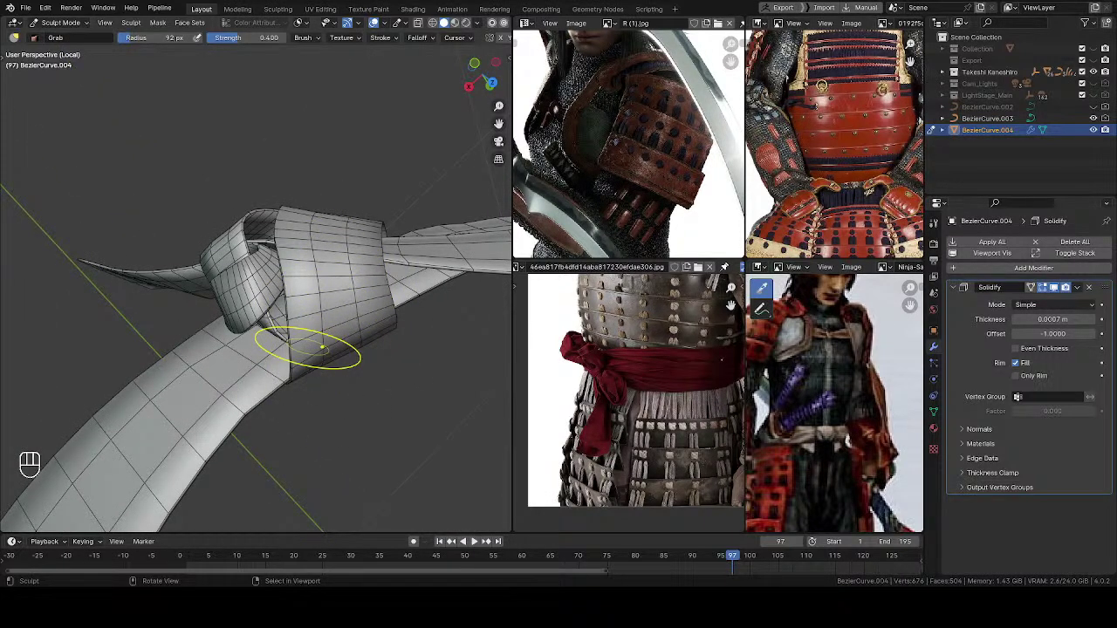
{"action": "left_click", "coordinate": [158, 22]}
{"action": "mouse_move", "coordinate": [15, 23]}
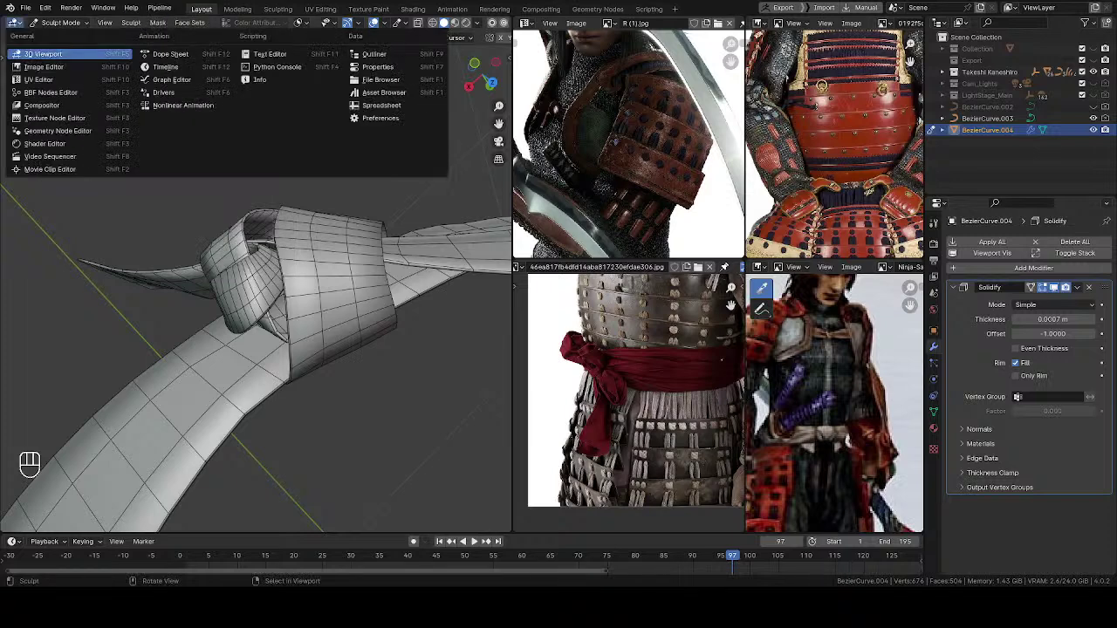